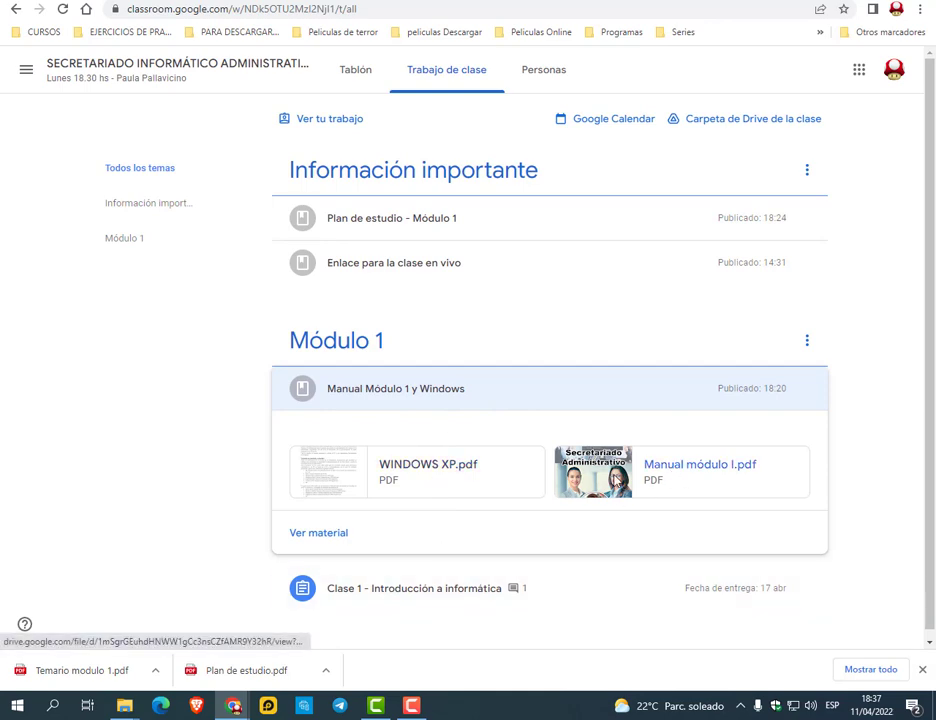
Open WINDOWS XP.pdf from the Manual Módulo 1 y Windows material in its own window and download it
click(472, 467)
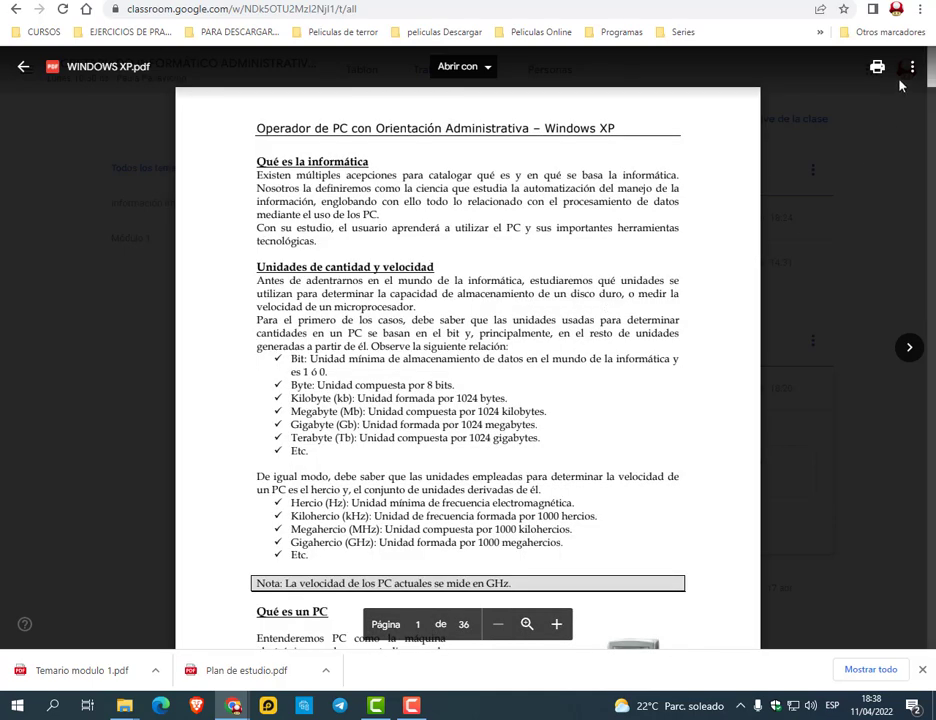
click(912, 66)
click(873, 138)
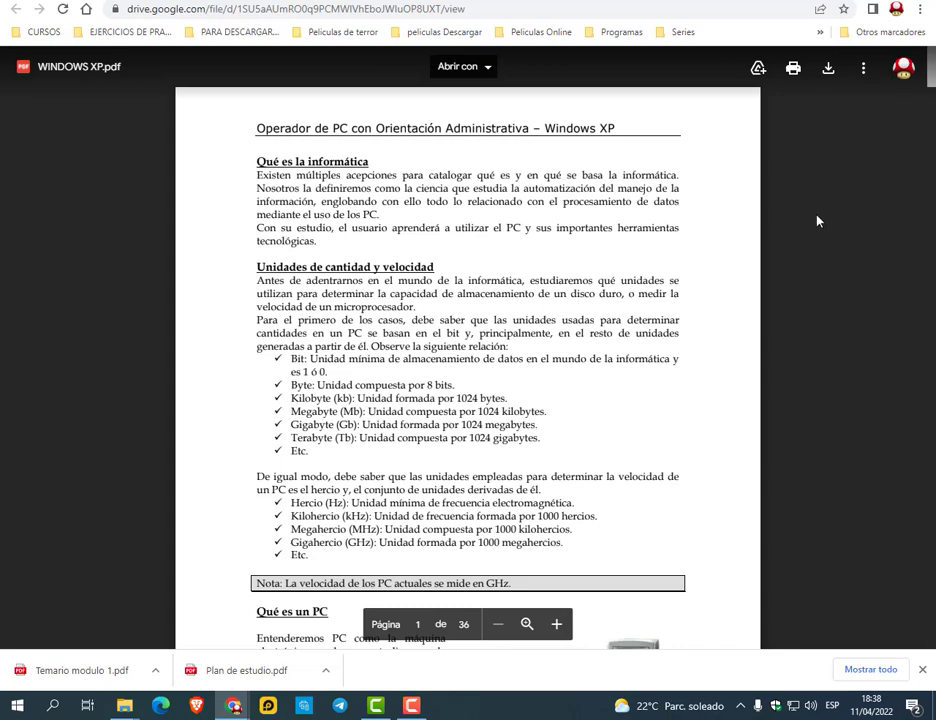
click(828, 68)
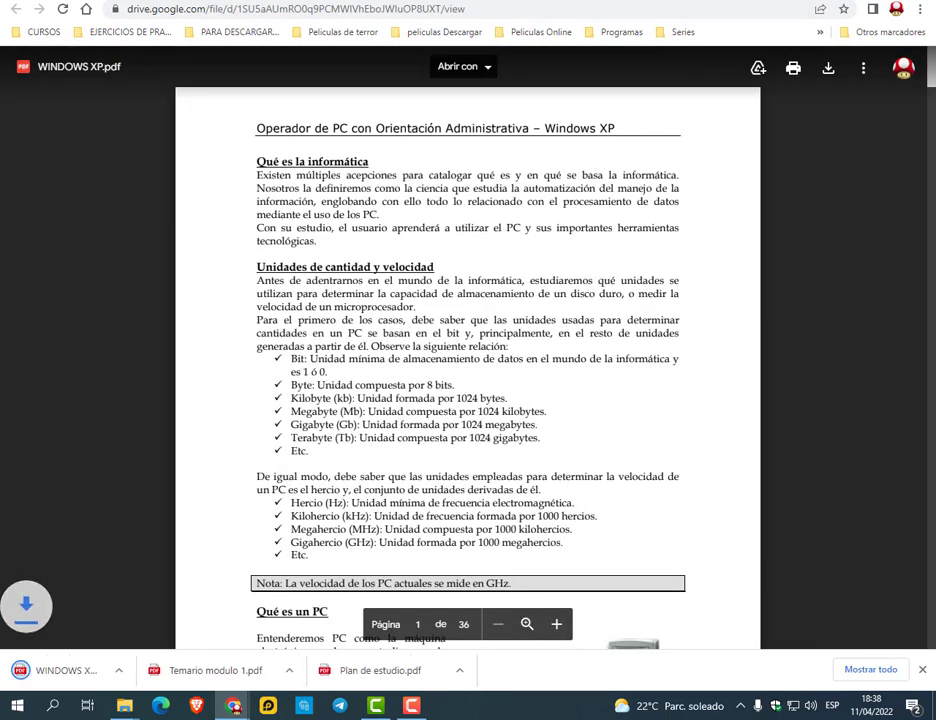
click(61, 205)
Open Manual módulo I.pdf in a new window, download it, and return to the class work list
click(687, 472)
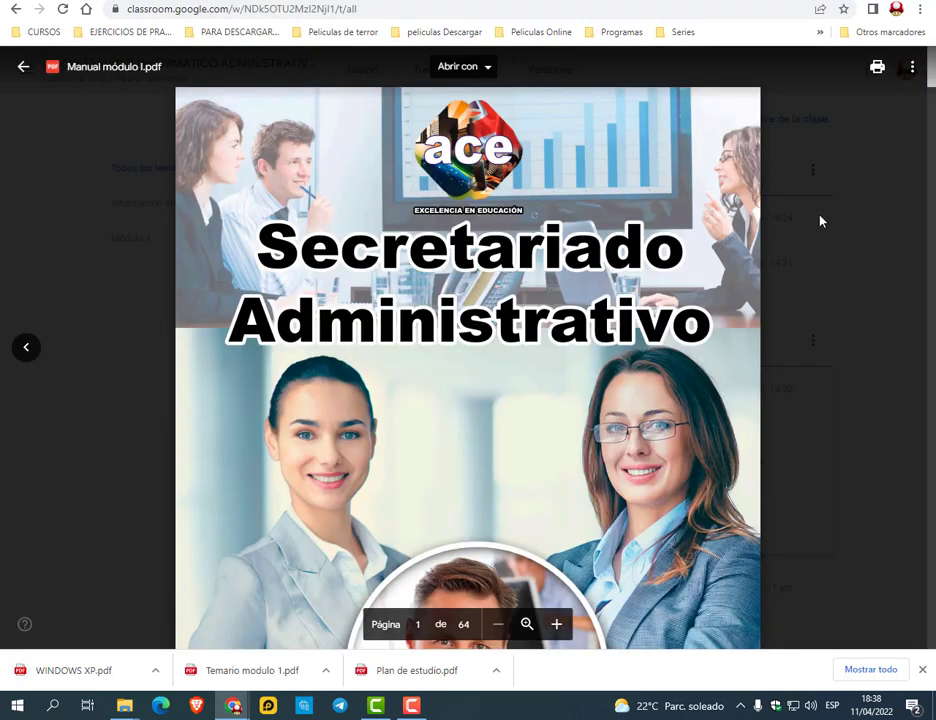
click(912, 67)
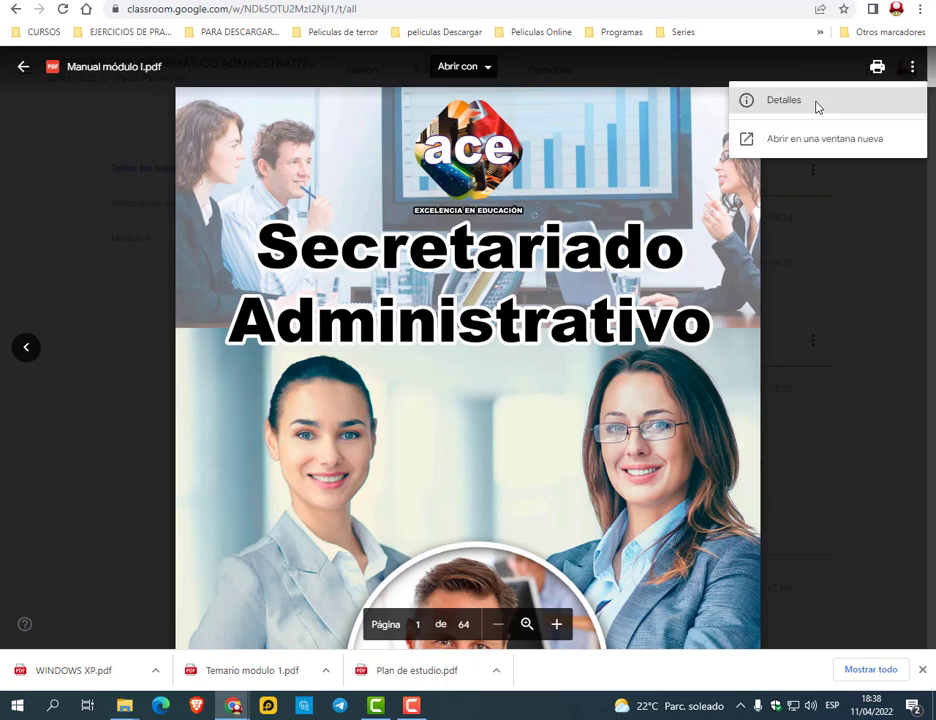
click(818, 150)
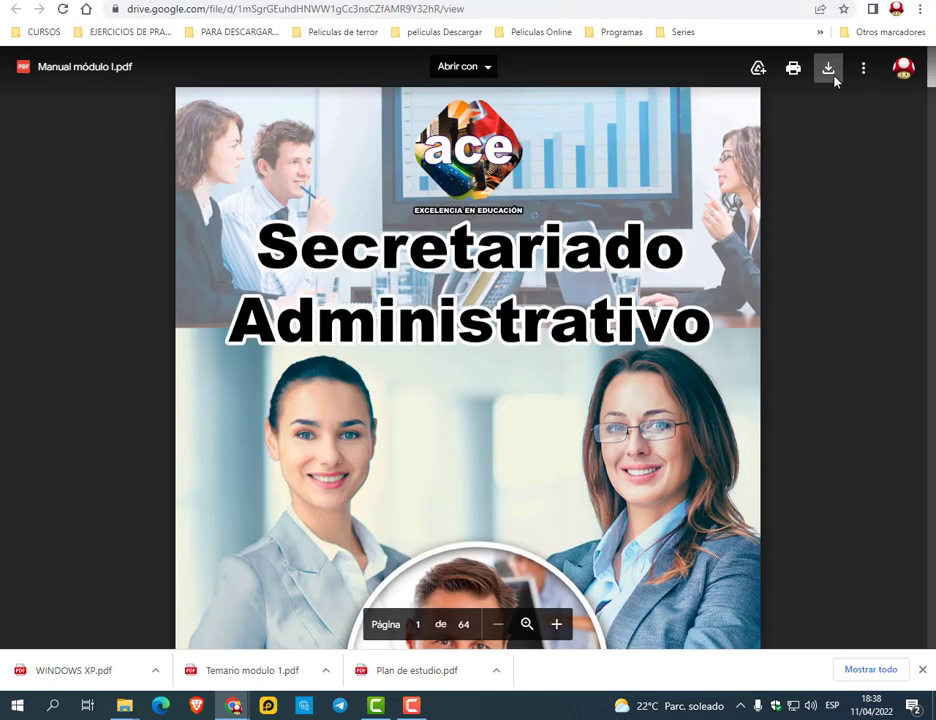
click(829, 70)
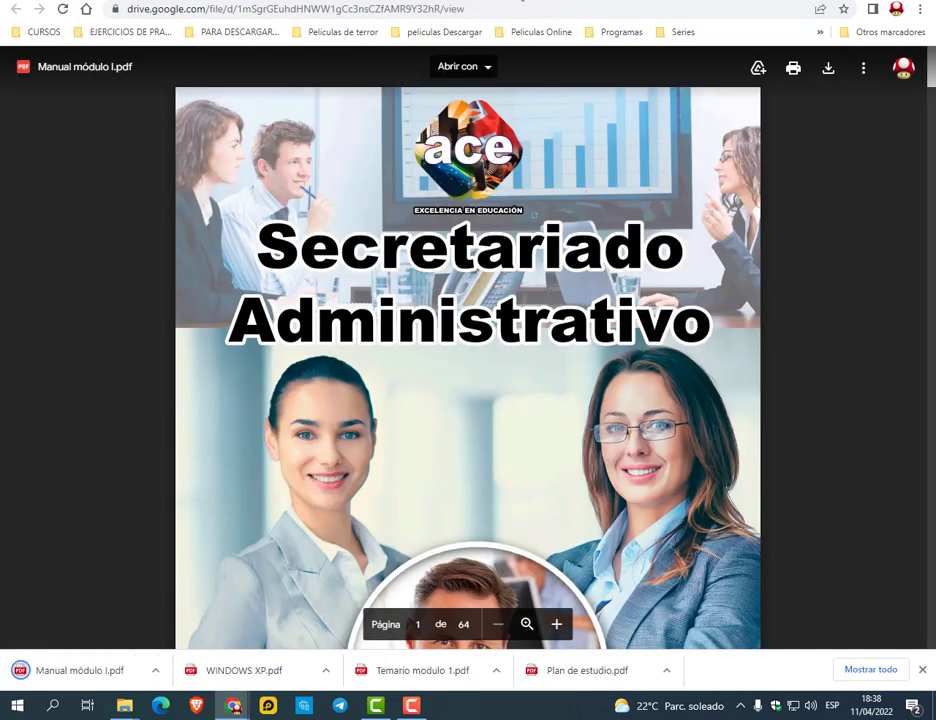
key(ctrl+w)
click(134, 209)
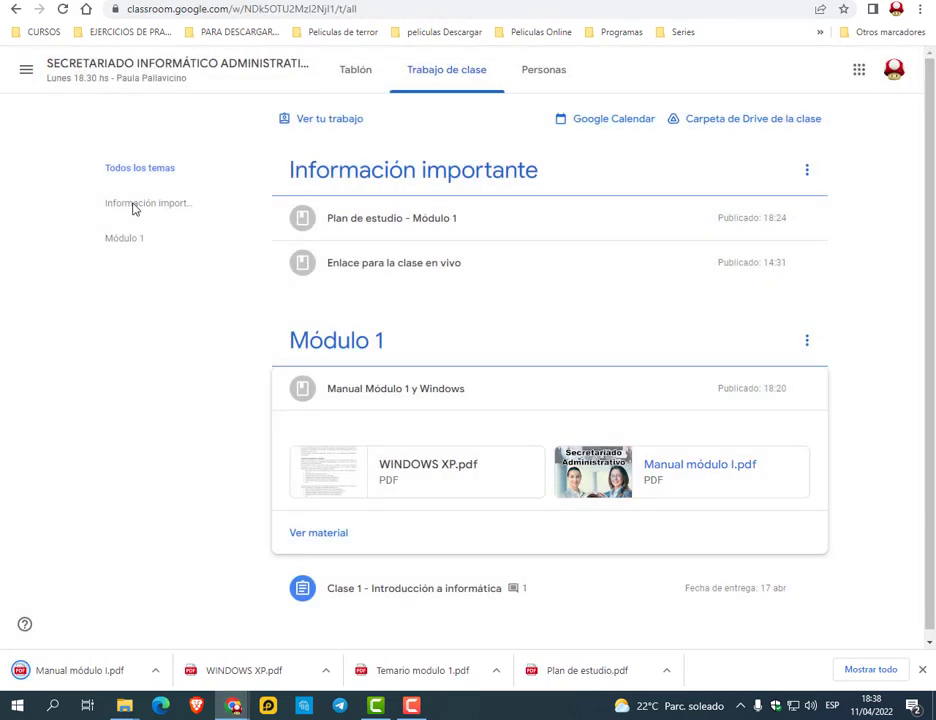
Download Ejercicios prácticos de Windows - Aplicaciones.pdf from the Clase 1 - Introducción a informática assignment and close its preview
scroll(196, 290, down, 1)
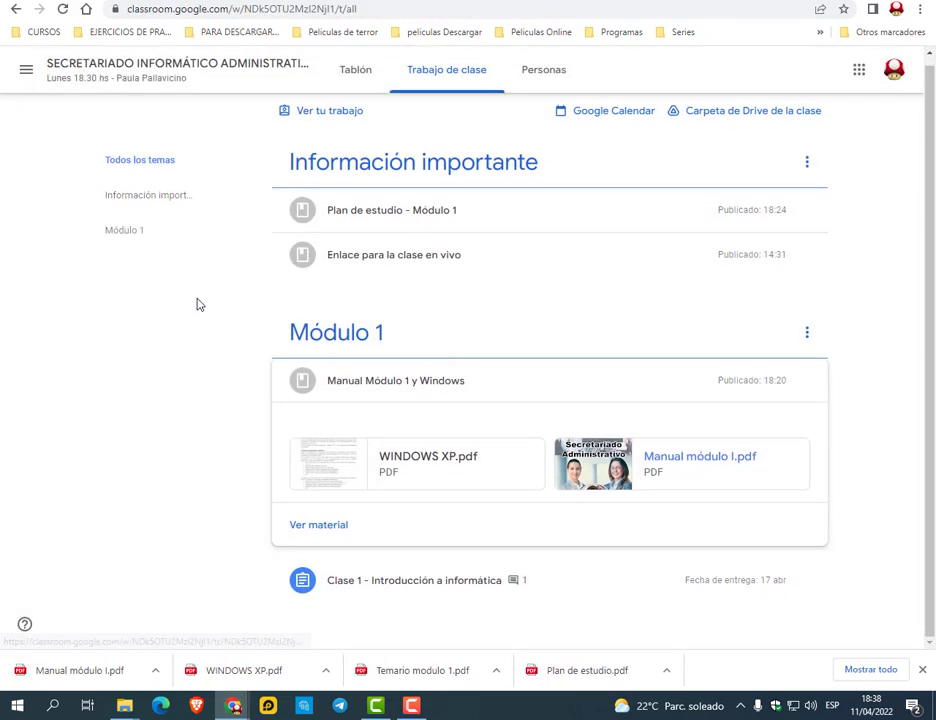
click(455, 588)
click(460, 530)
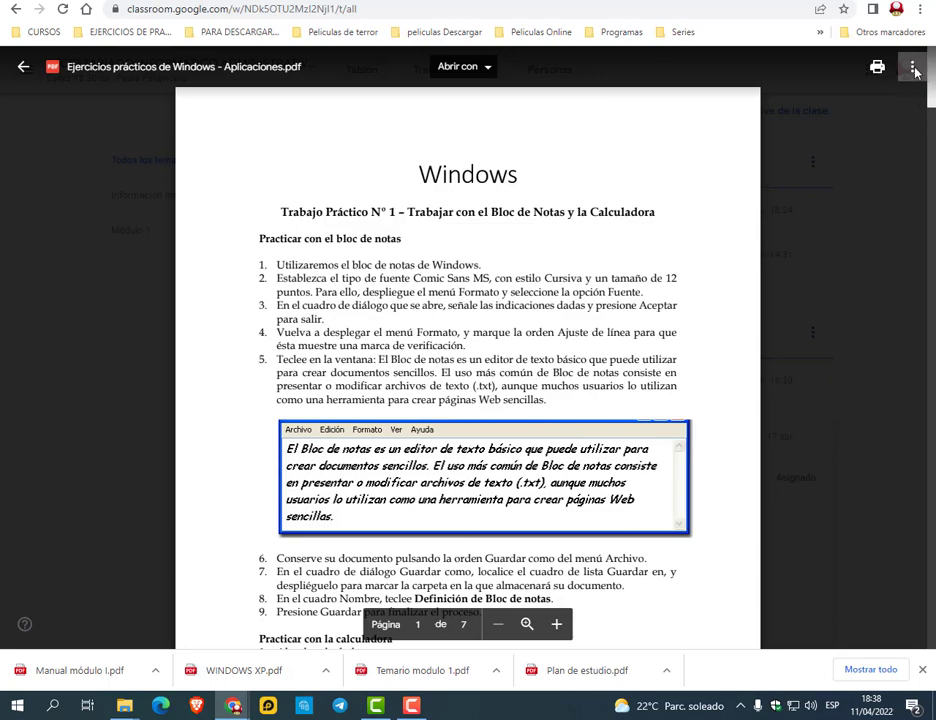
click(911, 67)
click(795, 138)
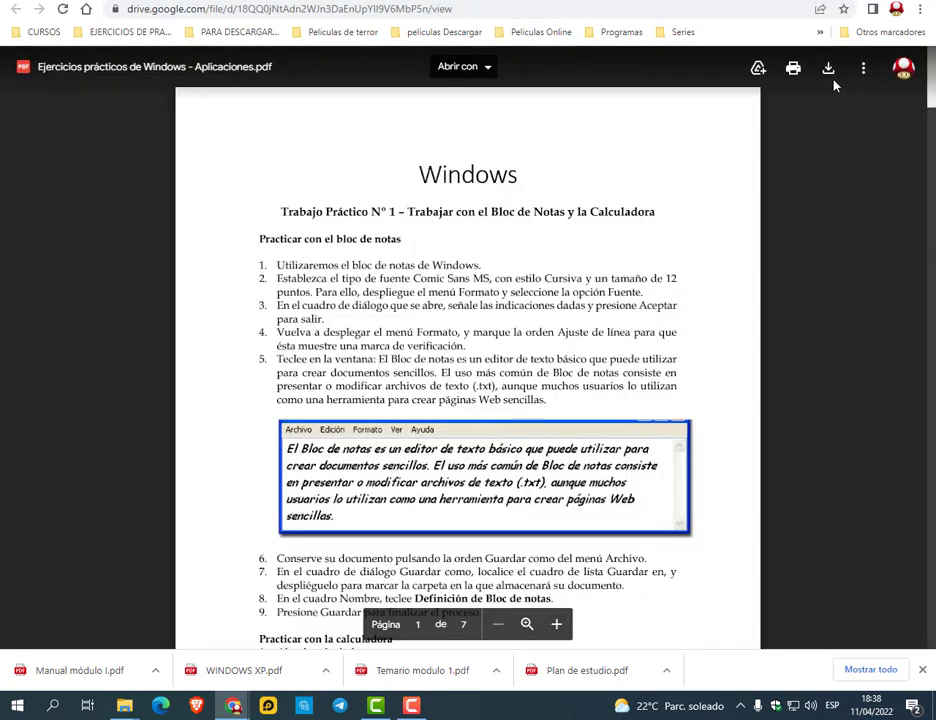
click(828, 80)
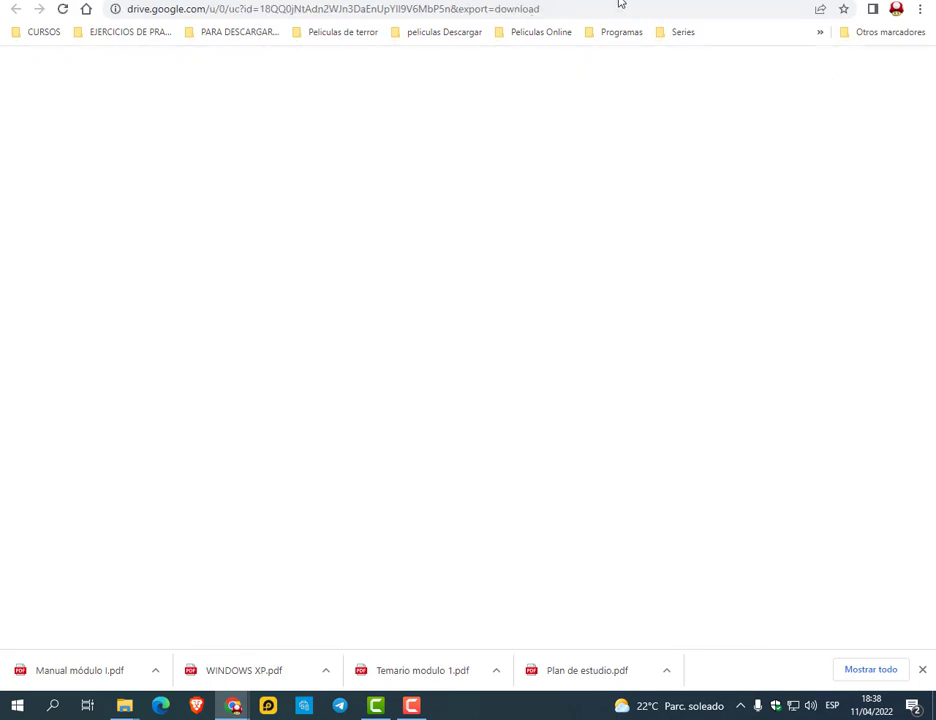
key(ctrl+w)
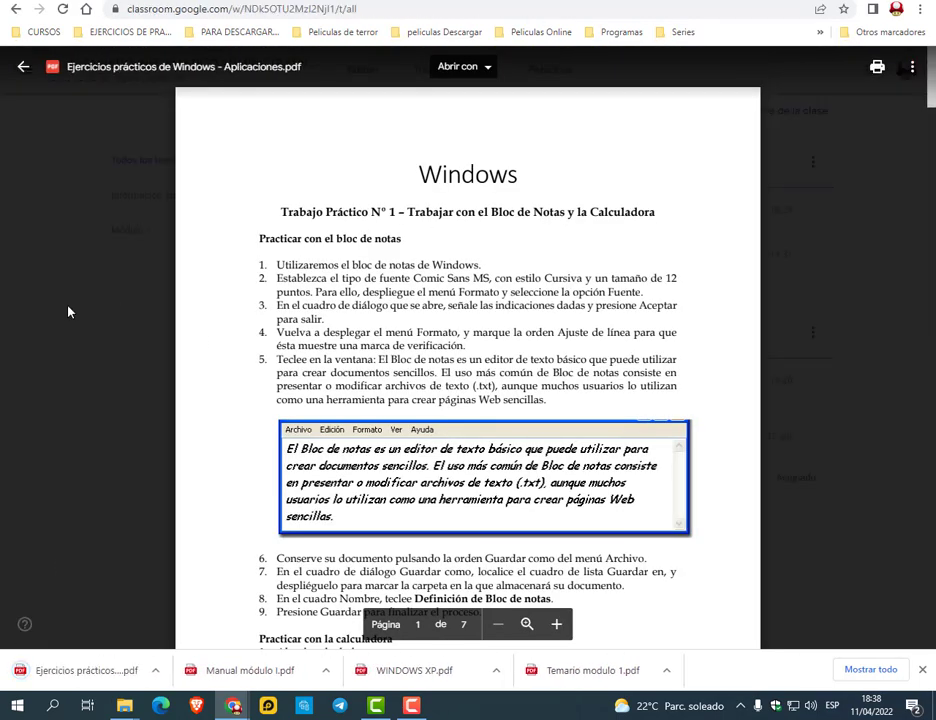
click(55, 228)
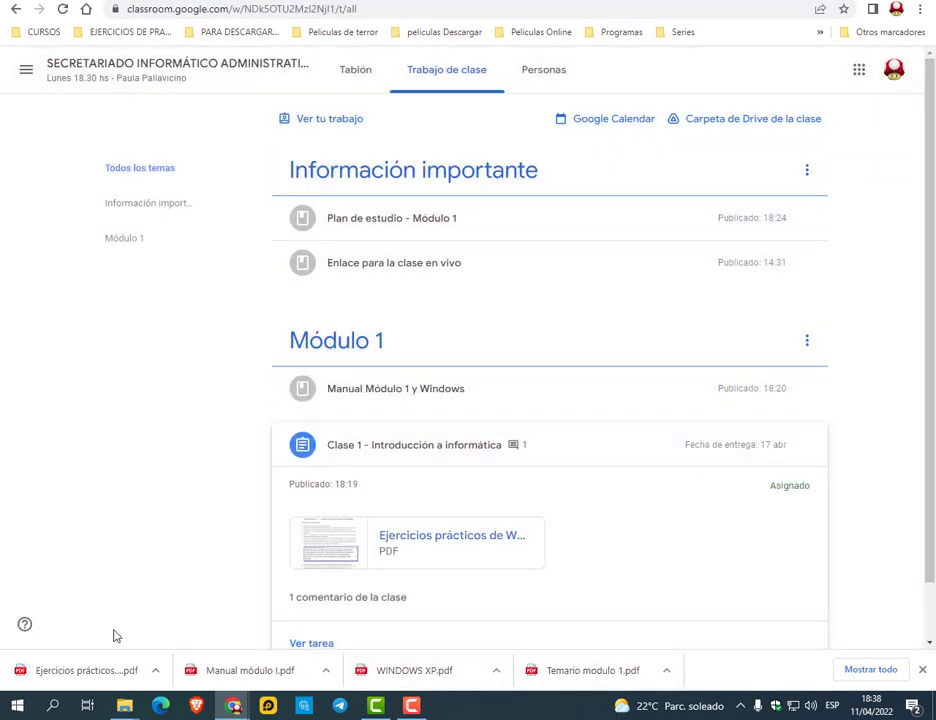
Switch to File Explorer, view the downloaded PDFs in Descargas, and open the Documentos folder
drag(110, 686, 126, 708)
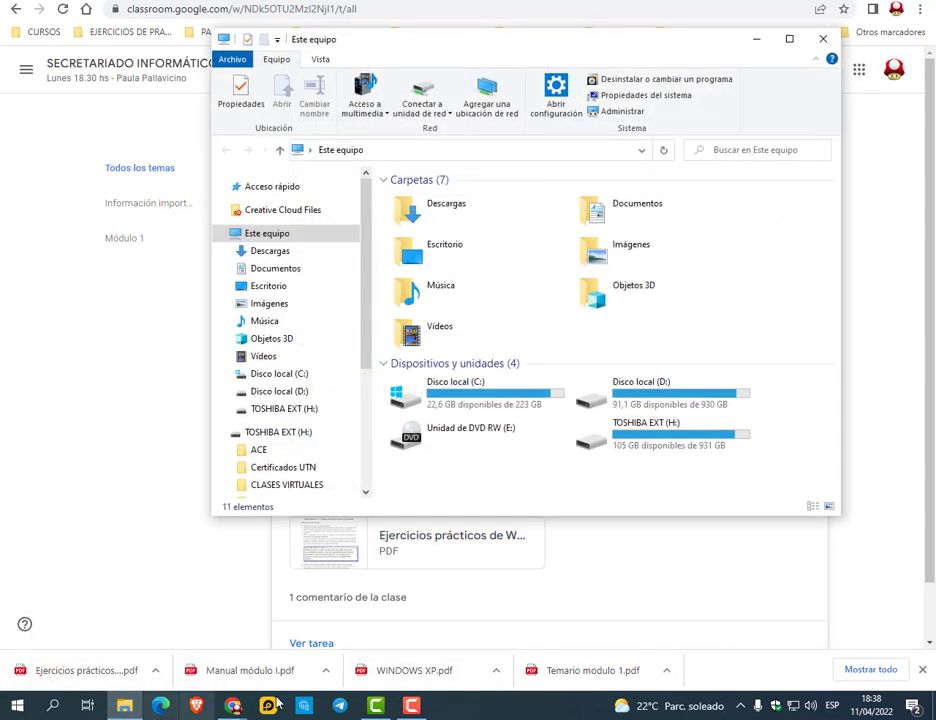
click(789, 41)
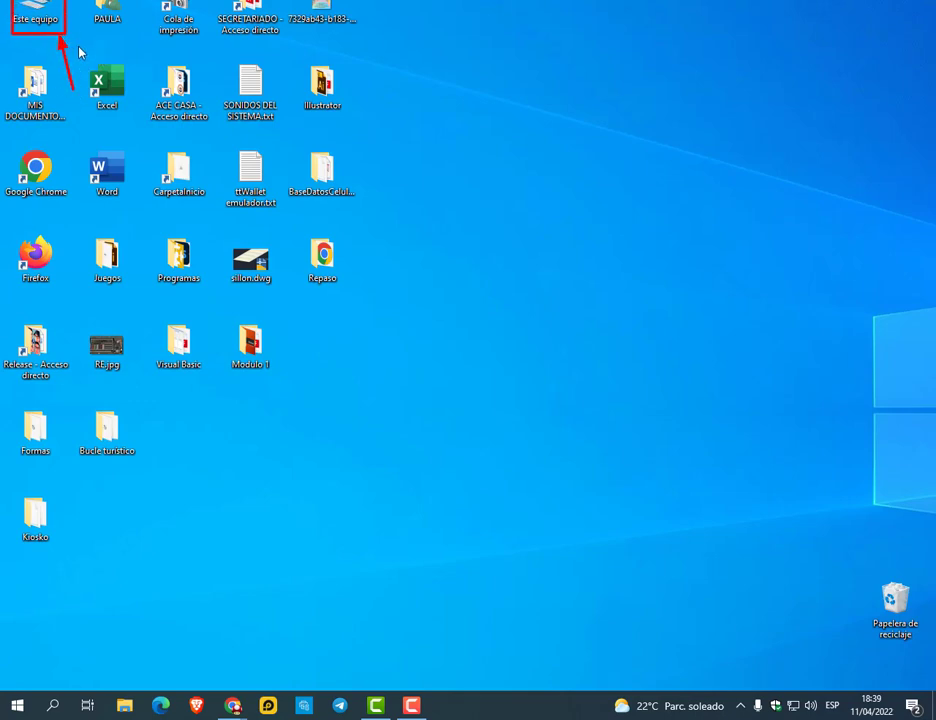
double_click(36, 10)
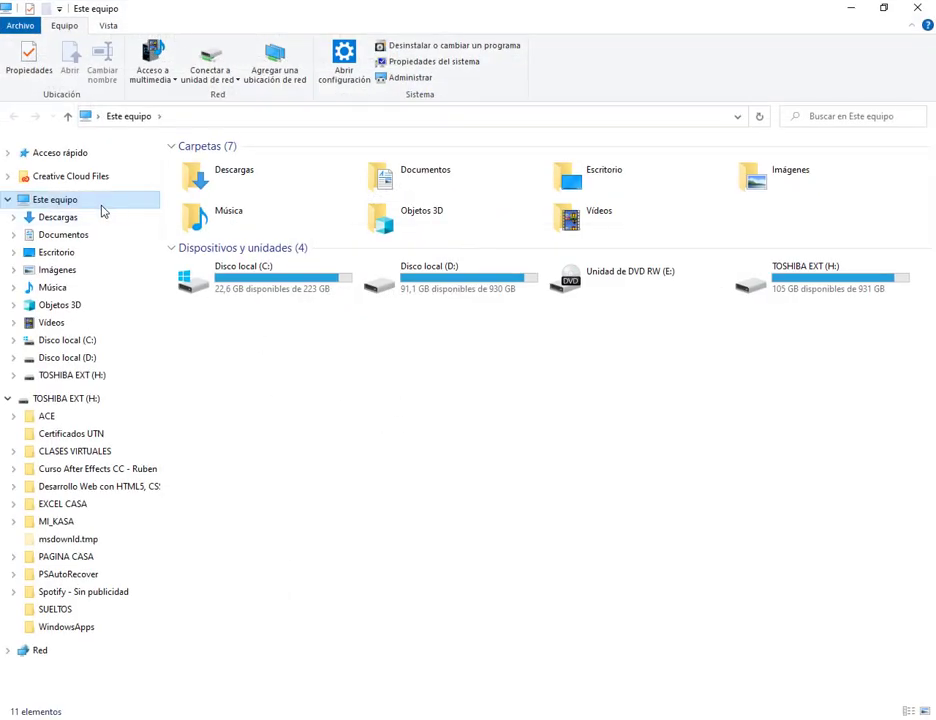
click(95, 219)
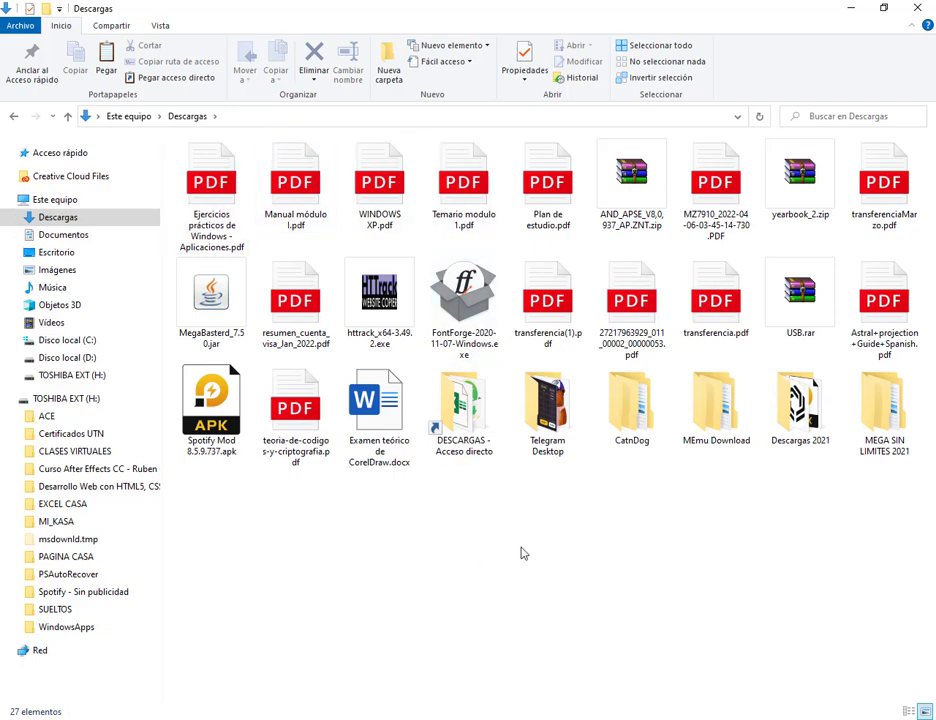
click(86, 243)
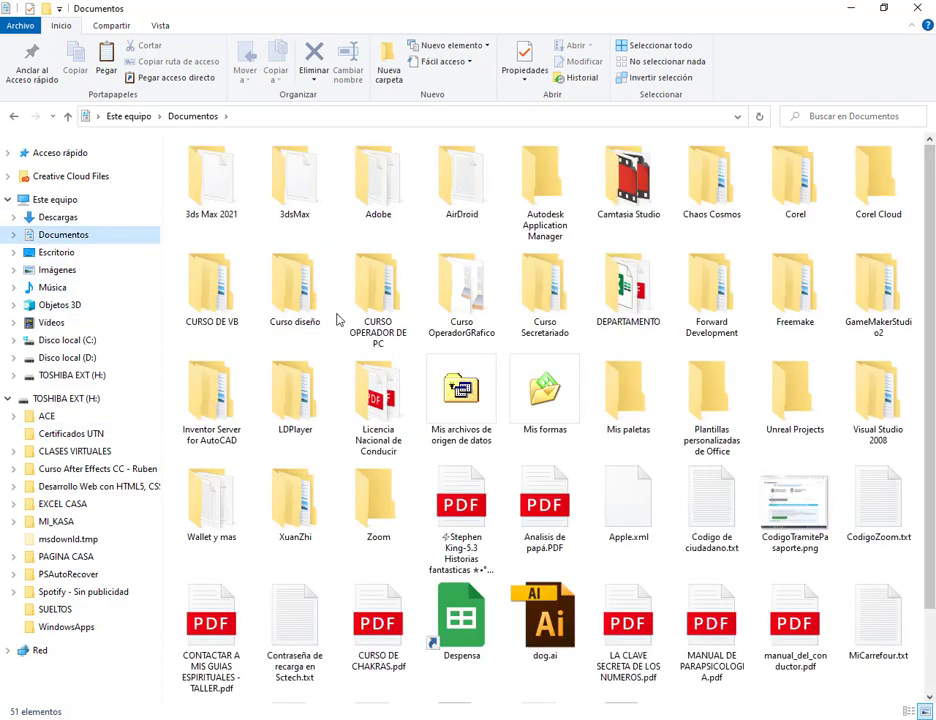
click(432, 232)
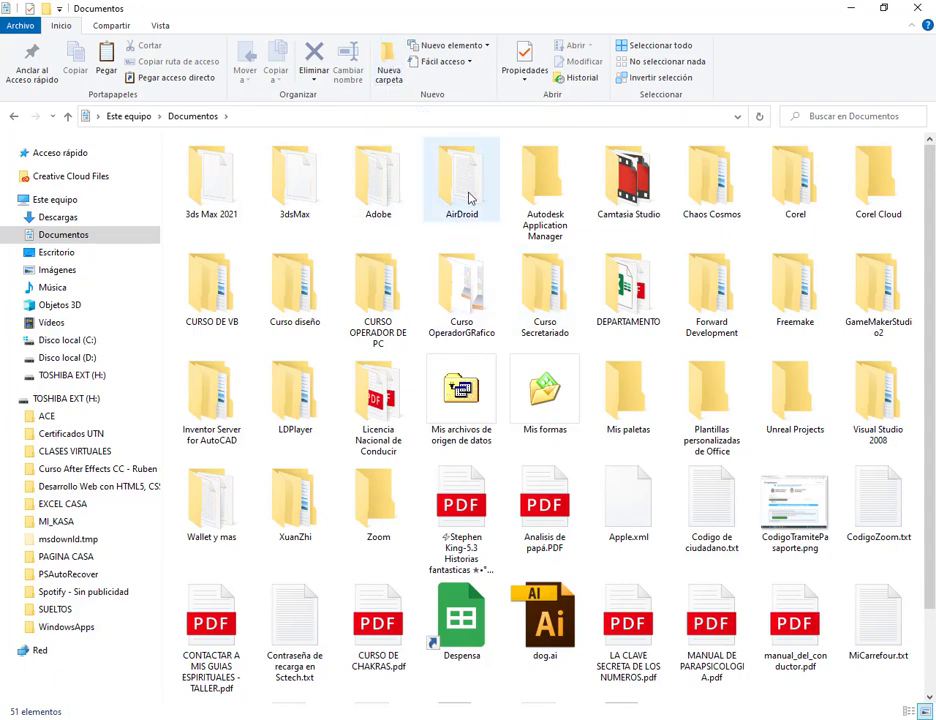
mouse_move(5, 22)
mouse_down()
mouse_move(395, 83)
mouse_move(933, 99)
mouse_up()
drag(362, 198, 381, 82)
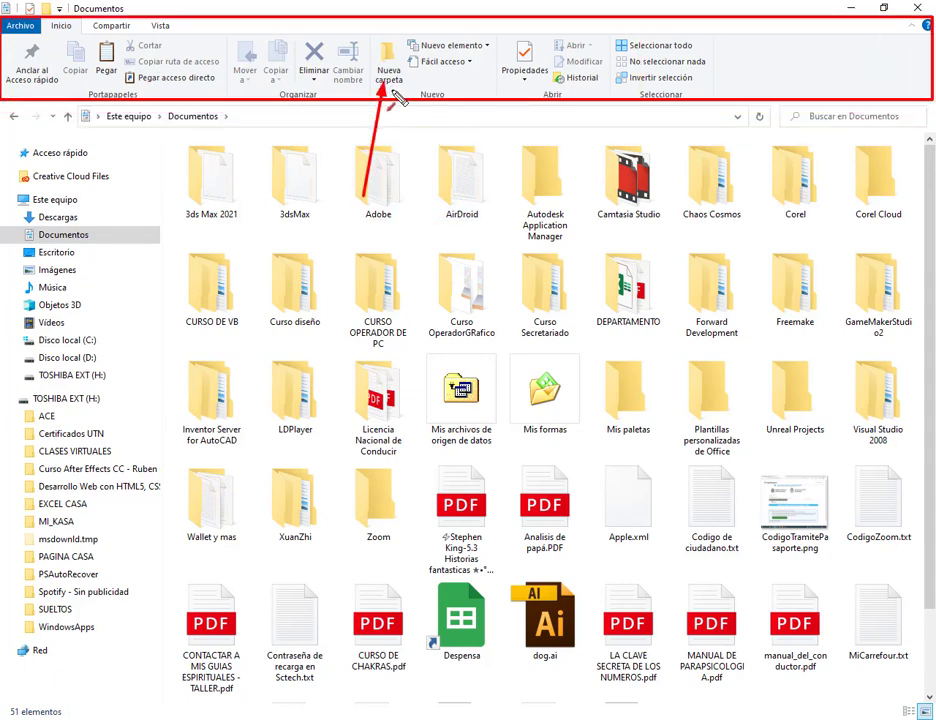
key(Escape)
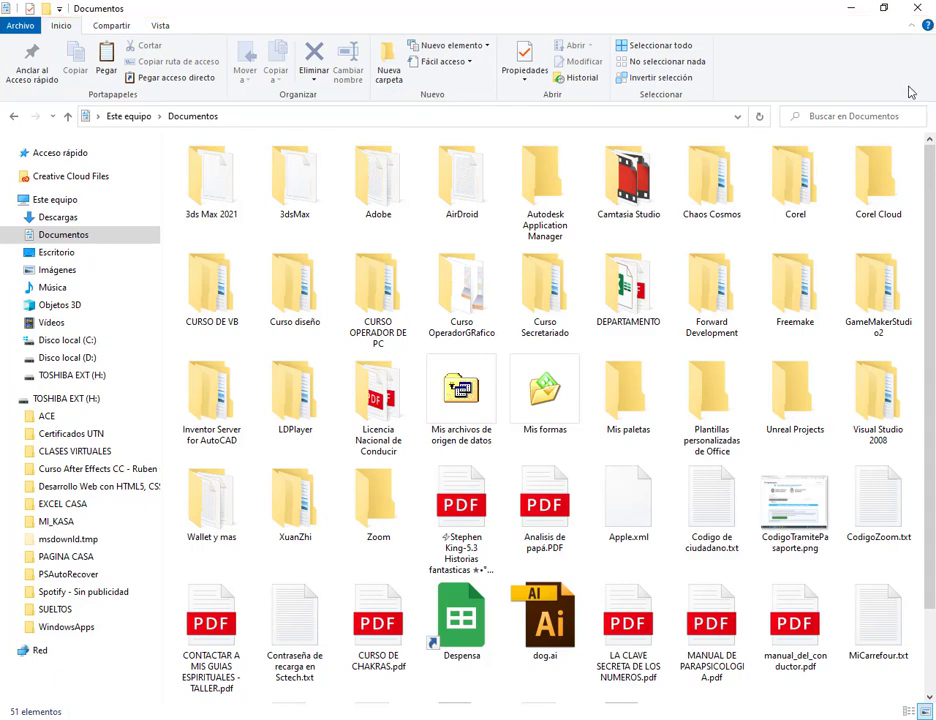
Collapse the File Explorer ribbon to its tab names and expand it again
click(911, 25)
key(ctrl+2)
drag(2, 14, 192, 38)
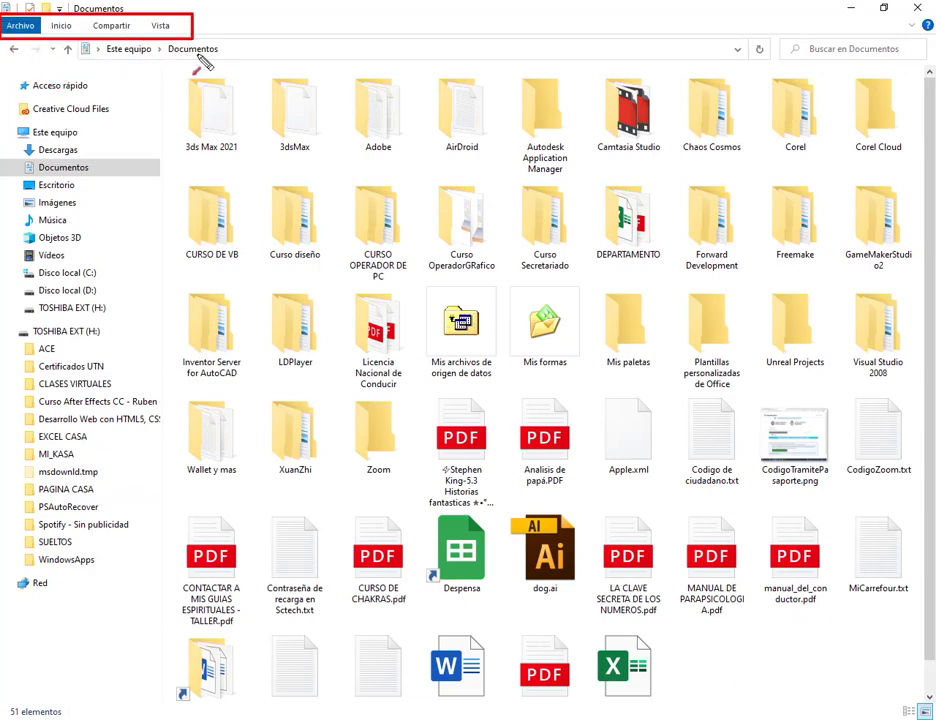
drag(884, 15, 934, 35)
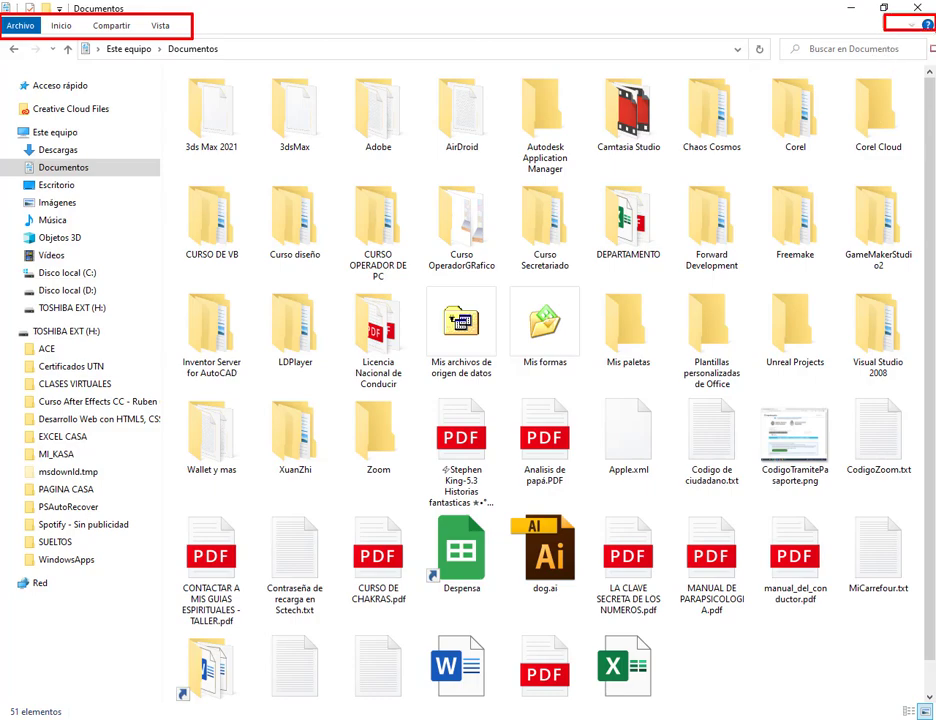
drag(868, 100, 910, 38)
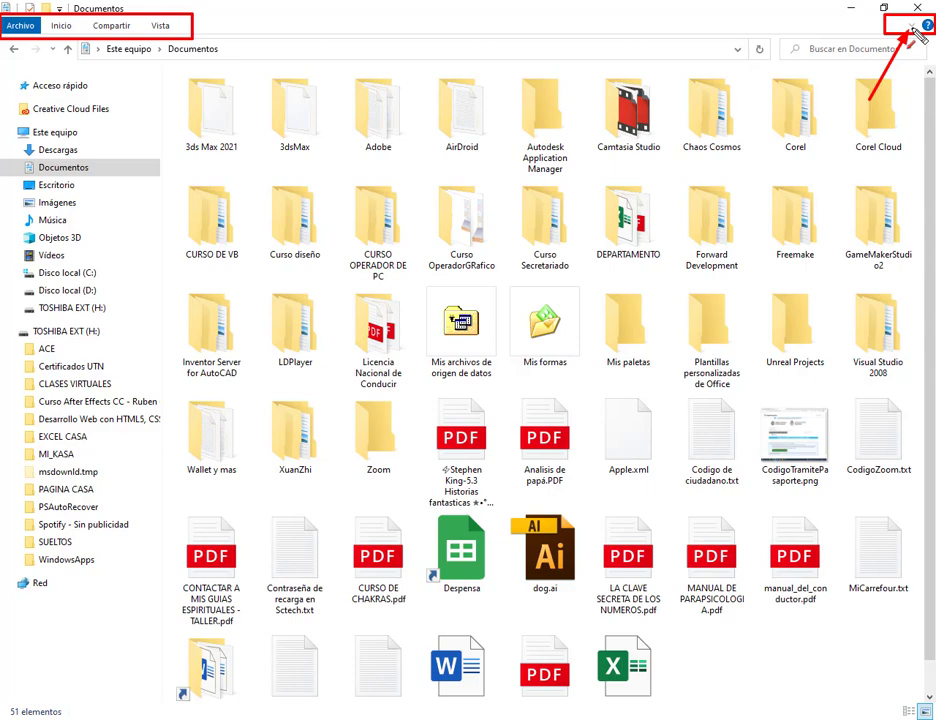
click(912, 25)
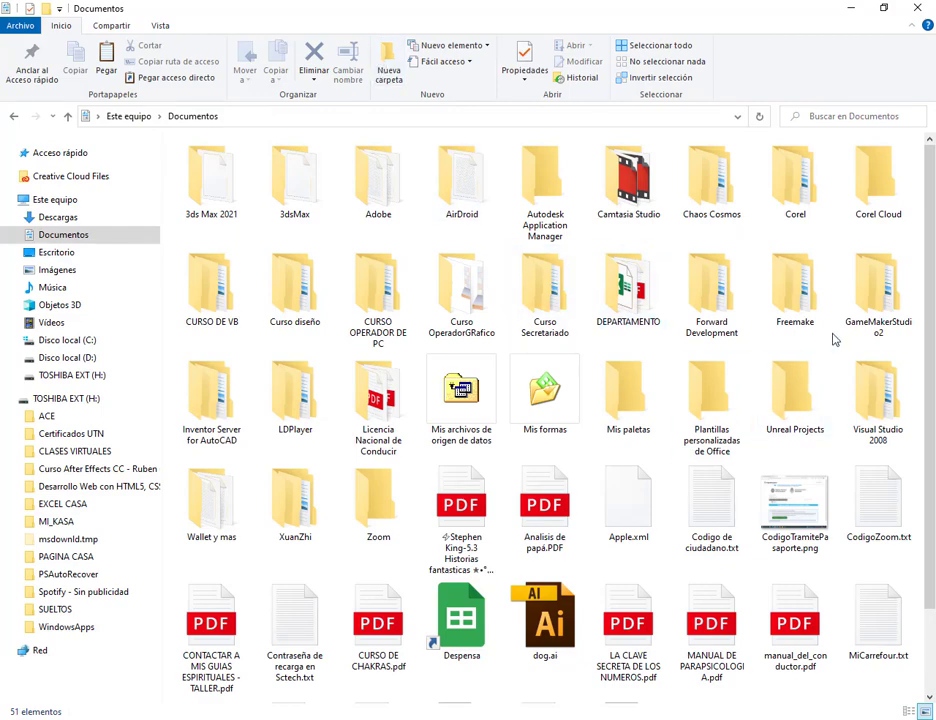
Create a new folder in an empty area of Documentos and name it "1. Curso de Secreatariado"
scroll(773, 338, down, 2)
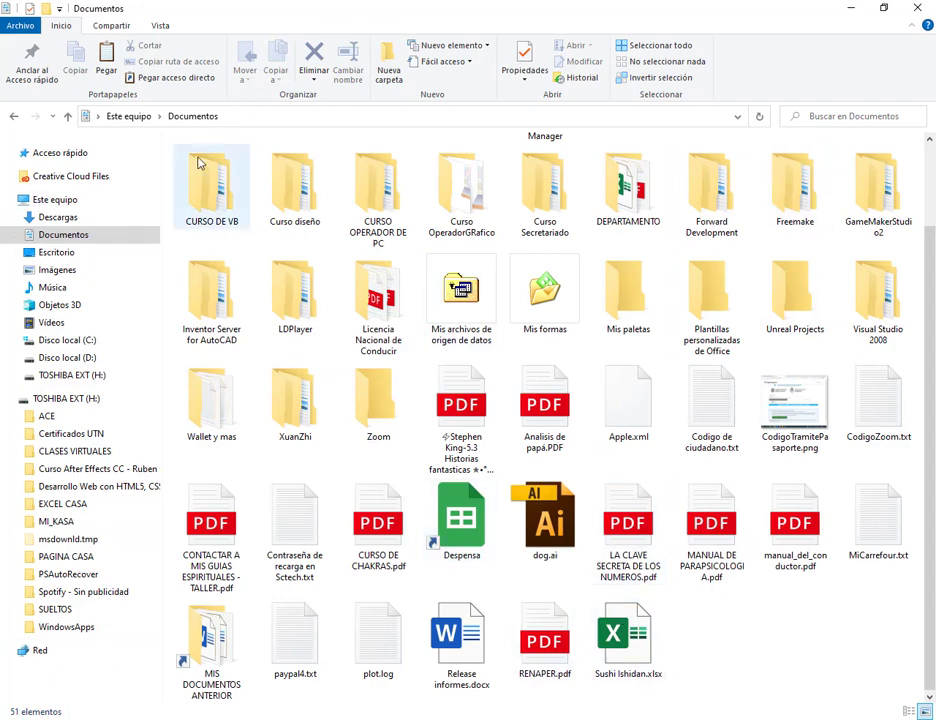
drag(167, 130, 925, 701)
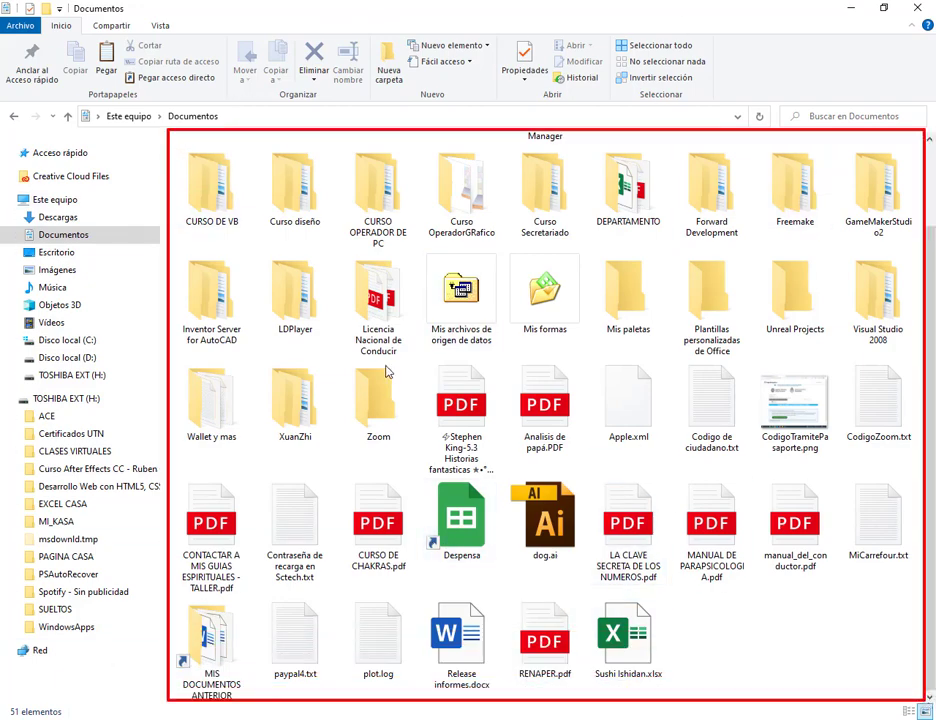
mouse_move(666, 593)
mouse_down()
mouse_move(714, 621)
mouse_move(916, 690)
mouse_up()
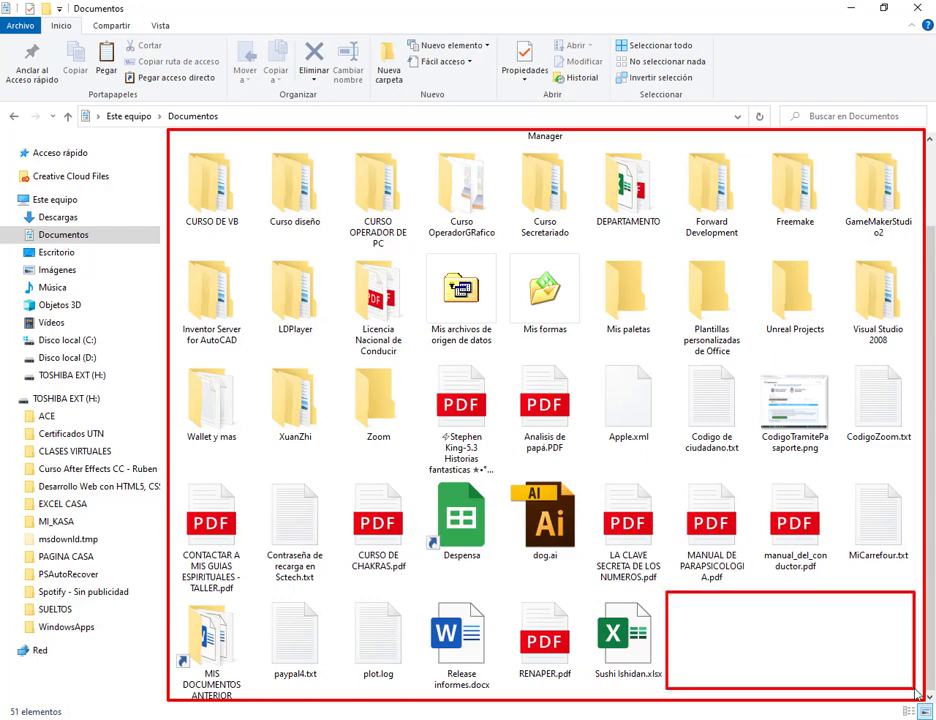
right_click(746, 648)
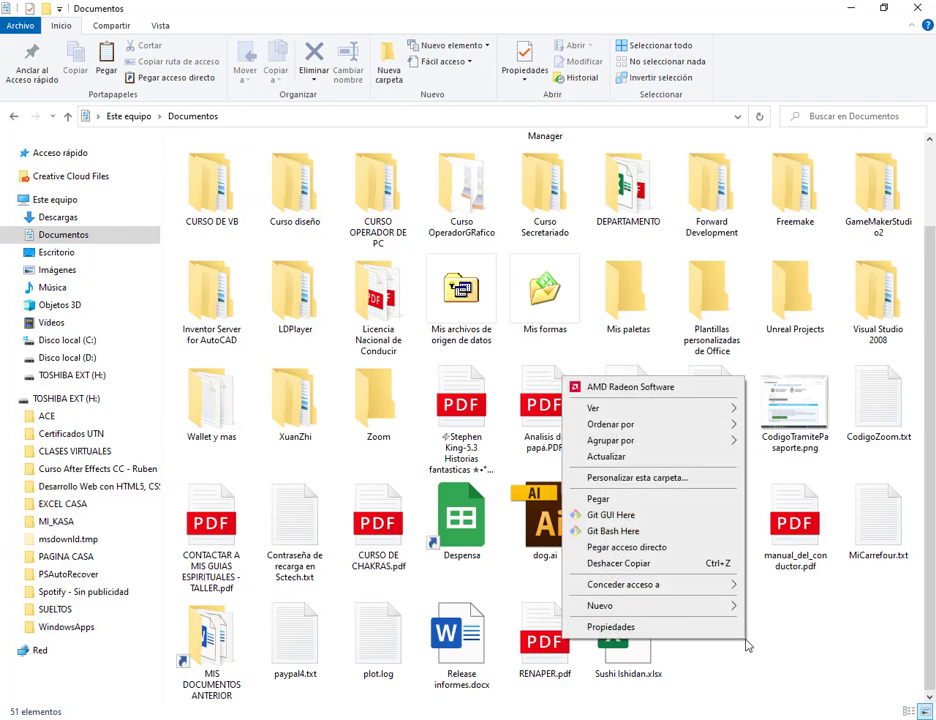
mouse_move(697, 612)
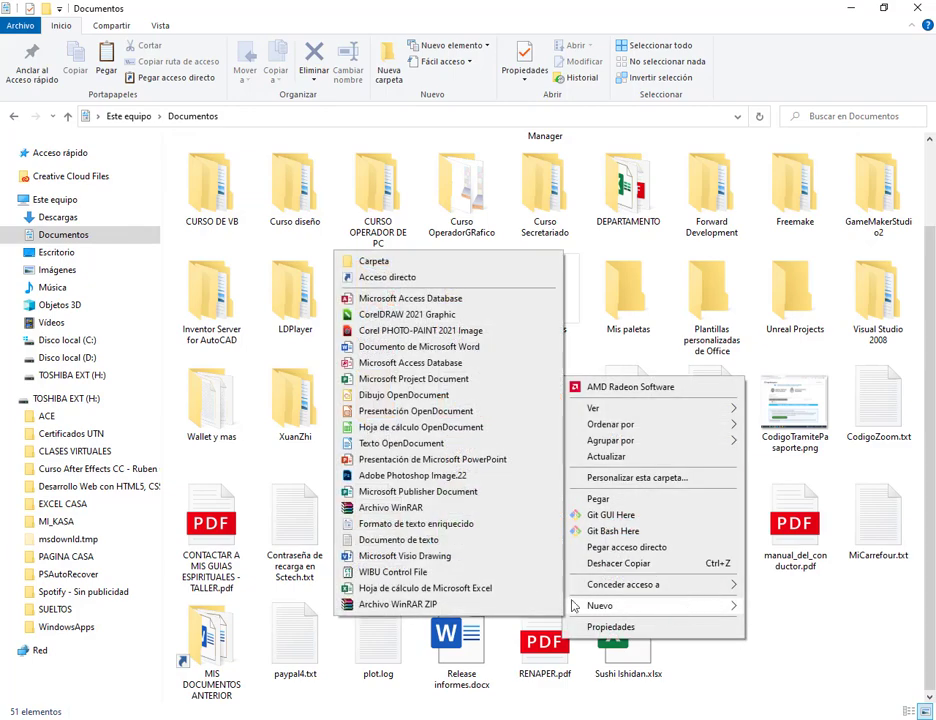
click(396, 262)
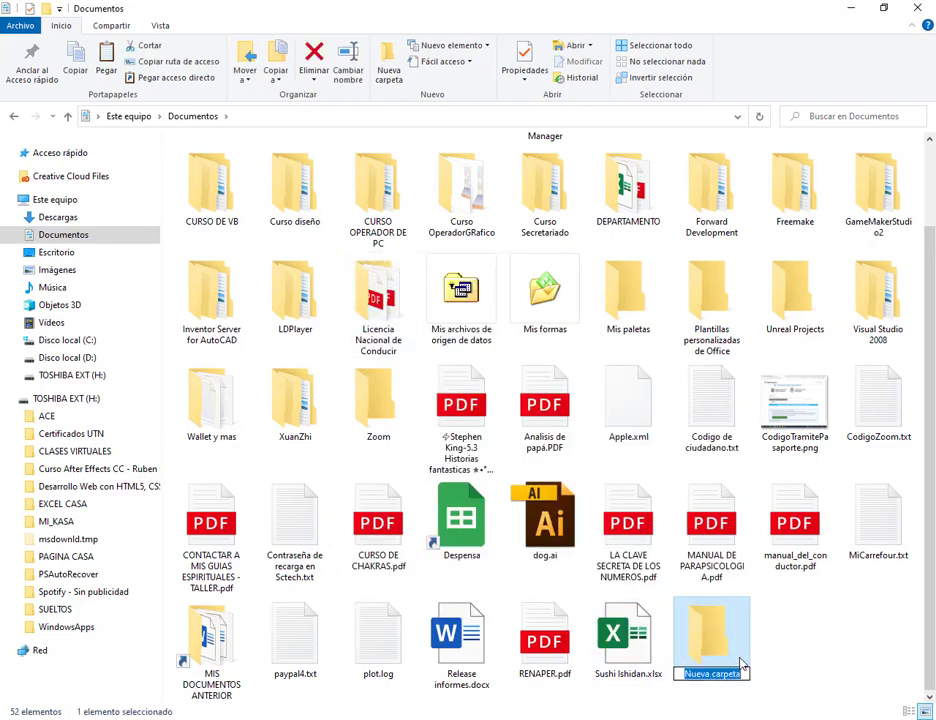
text(1)
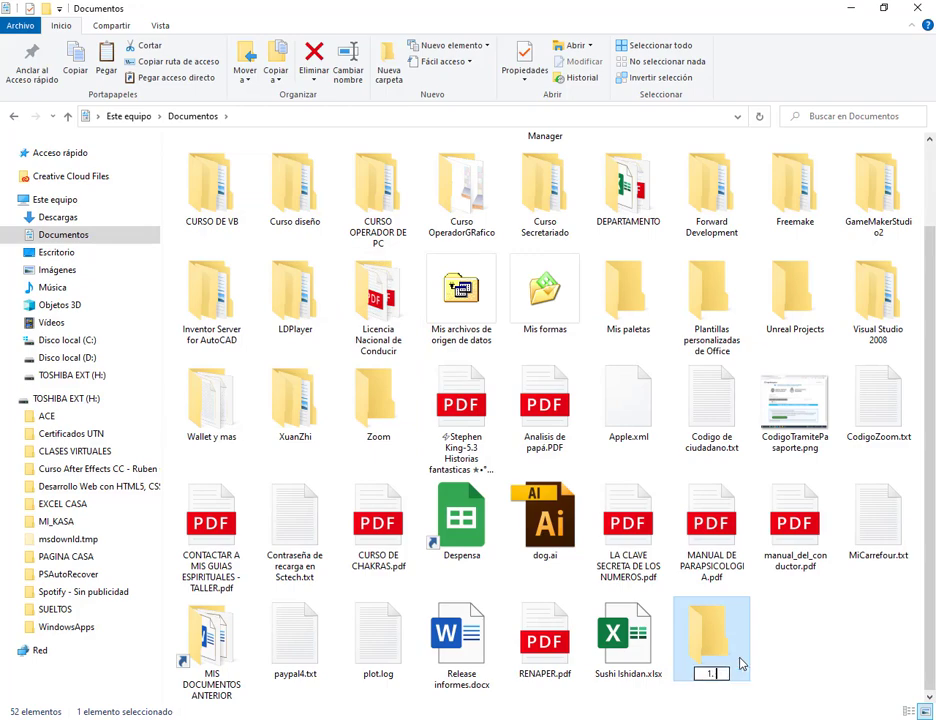
text(. Curso de)
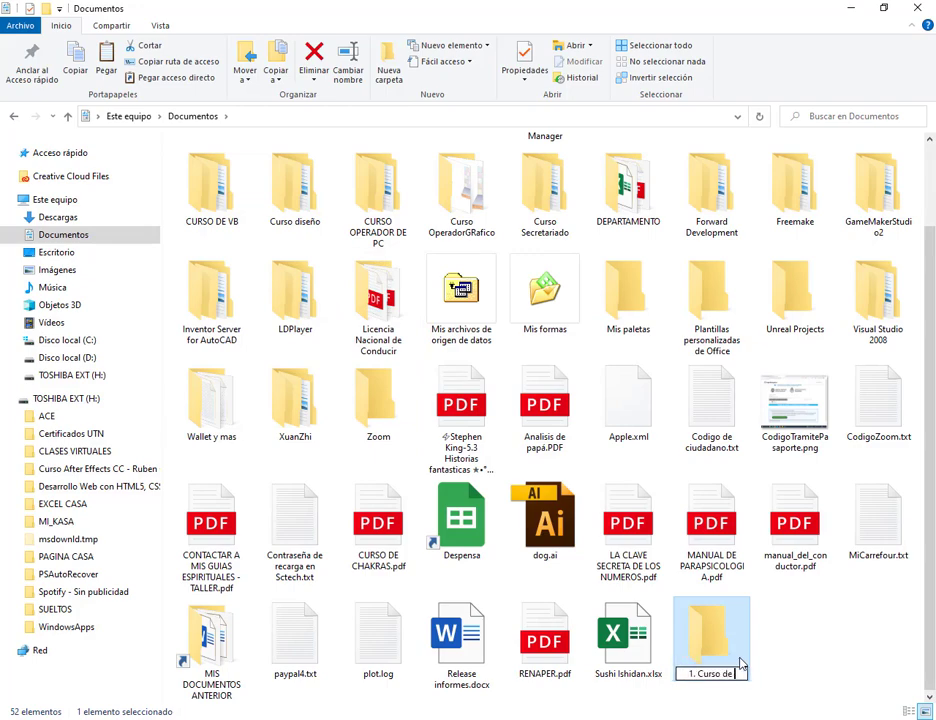
text( Secretariado)
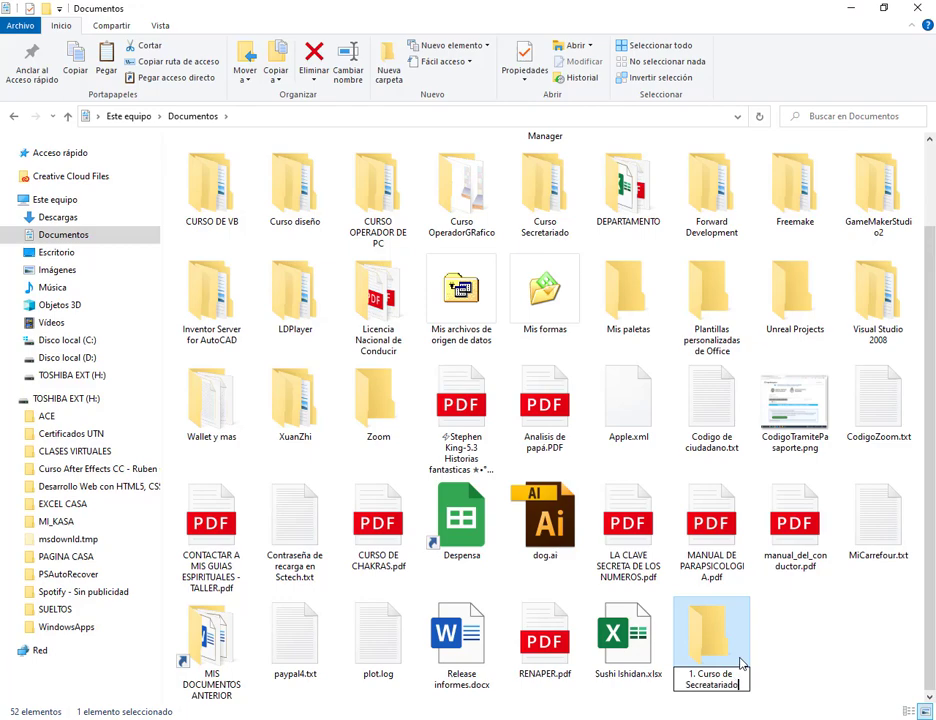
key(Return)
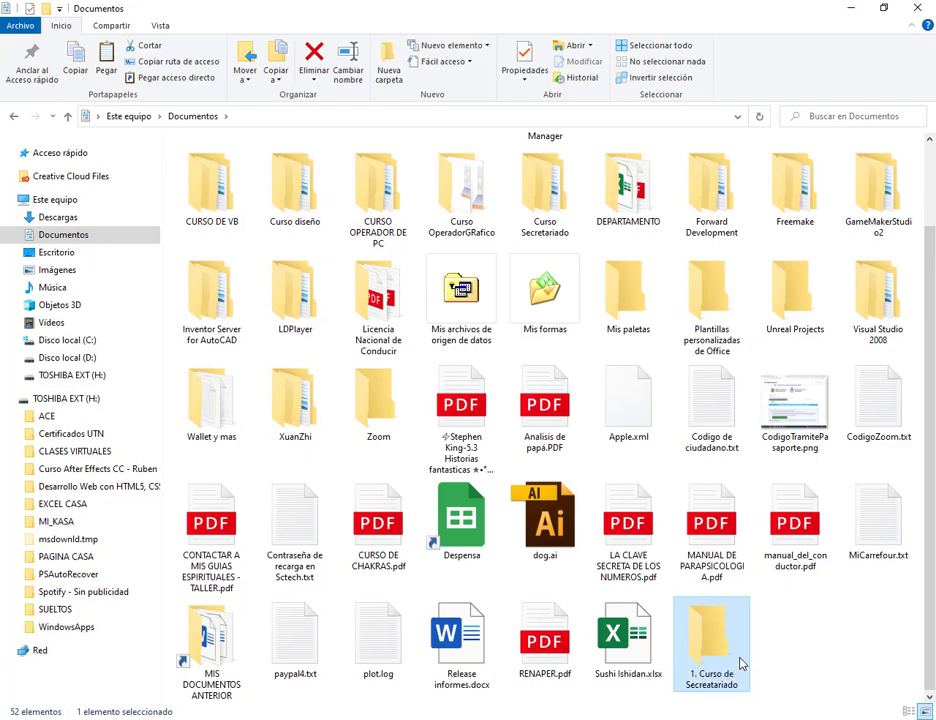
Open the 1. Curso de Secreatariado folder and create two subfolders named Modulo 1 and Modulo 2
double_click(743, 663)
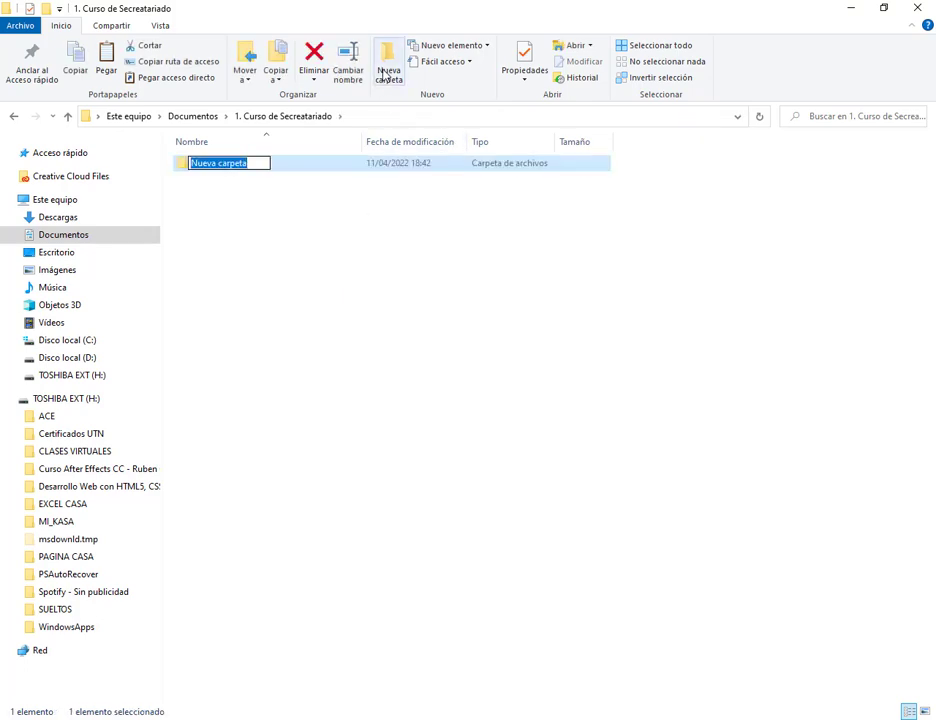
text(Modulo 1)
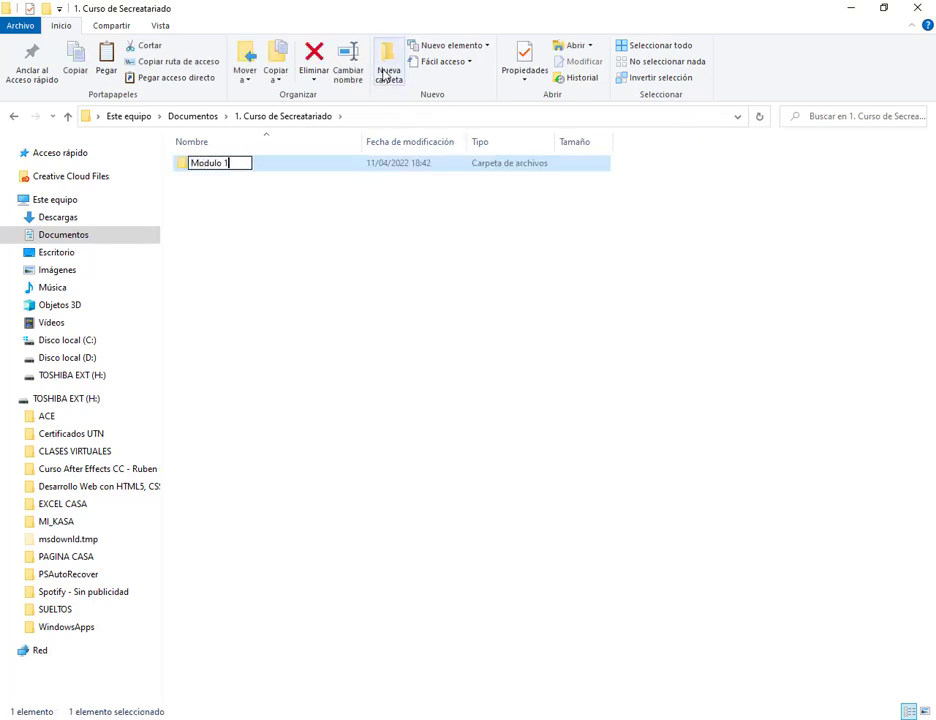
key(Return)
click(386, 75)
text(Modulo 2)
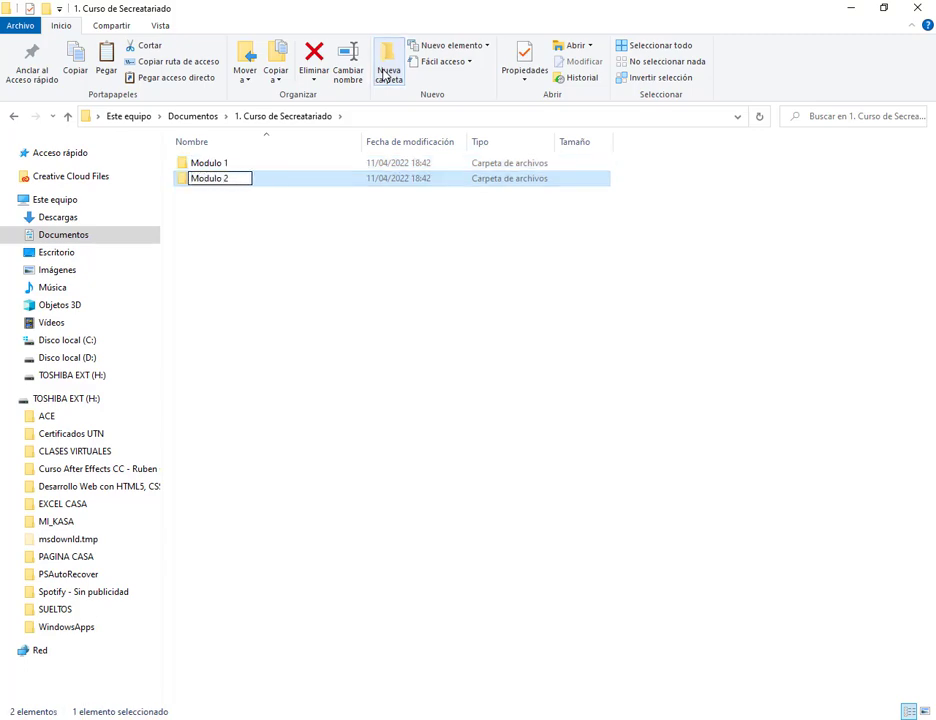
key(Return)
Create a third subfolder in 1. Curso de Secreatariado and correct its name to Modulo 3
click(386, 75)
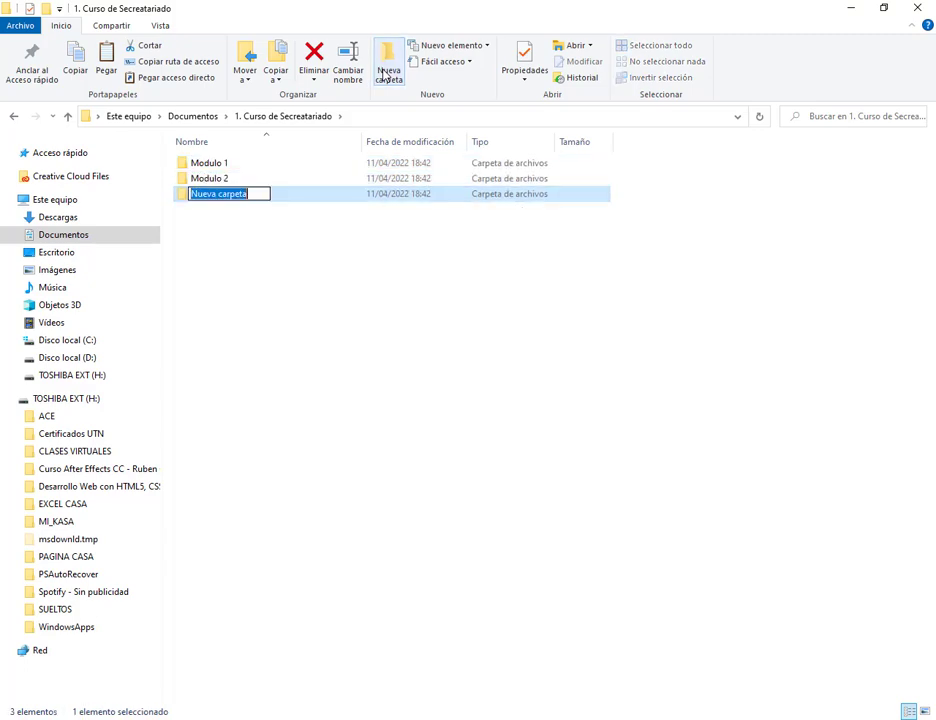
text(Moludo 3)
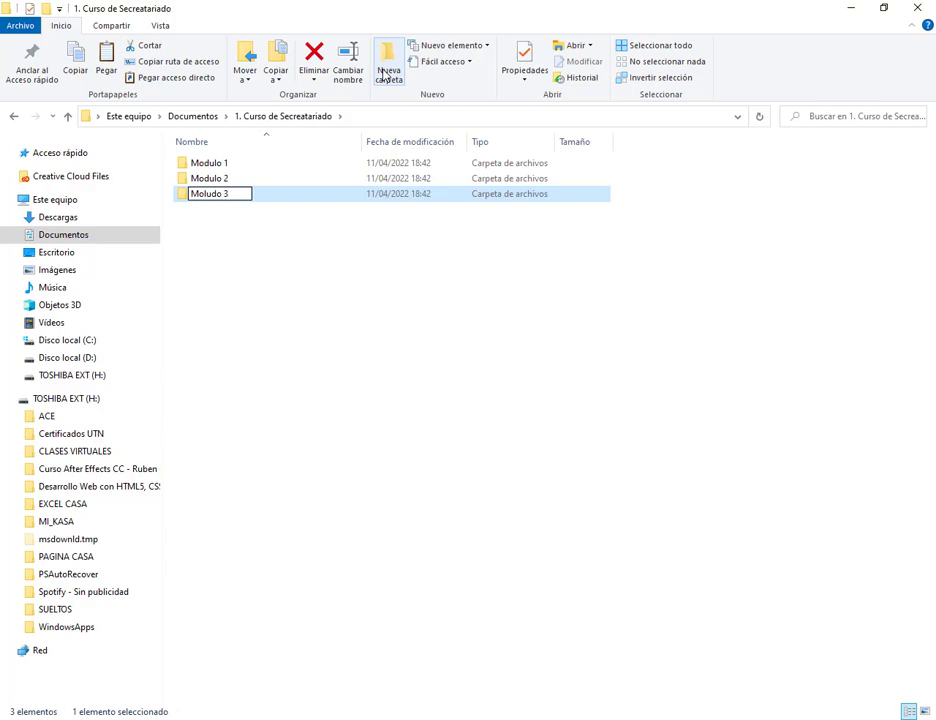
key(Return)
key(F2)
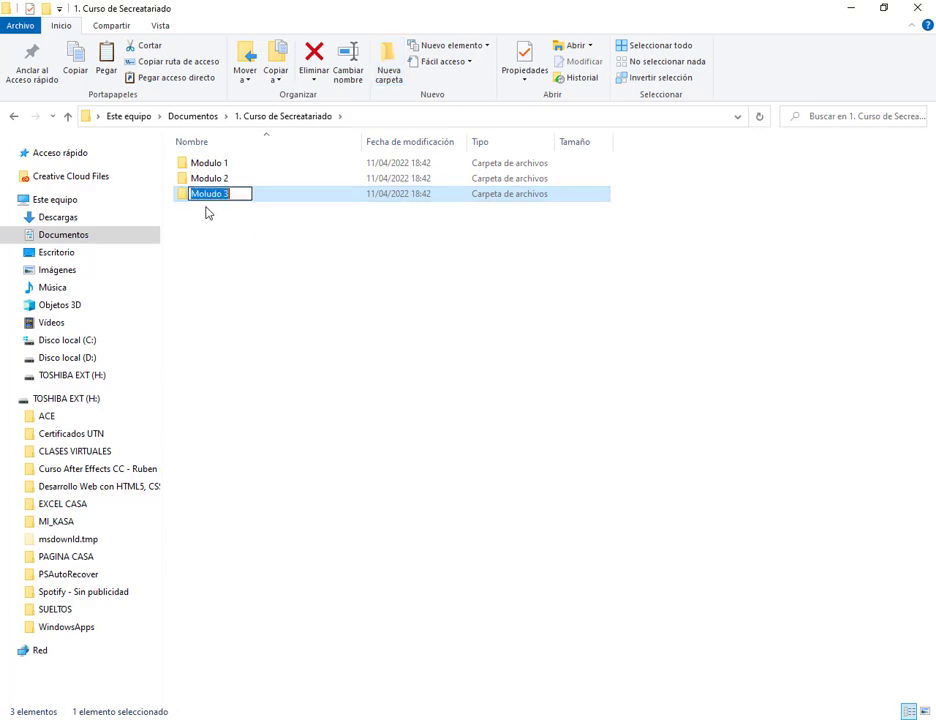
text(Modulo 3)
key(Return)
Create a fourth subfolder named Modulo 4 and clear the selection
click(389, 75)
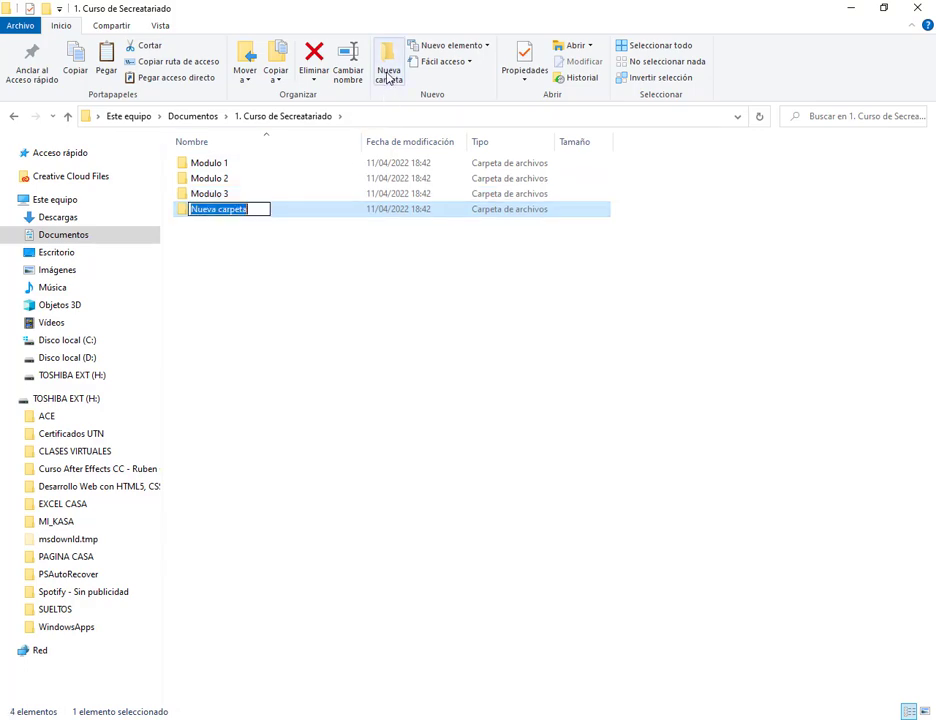
text(Modulo )
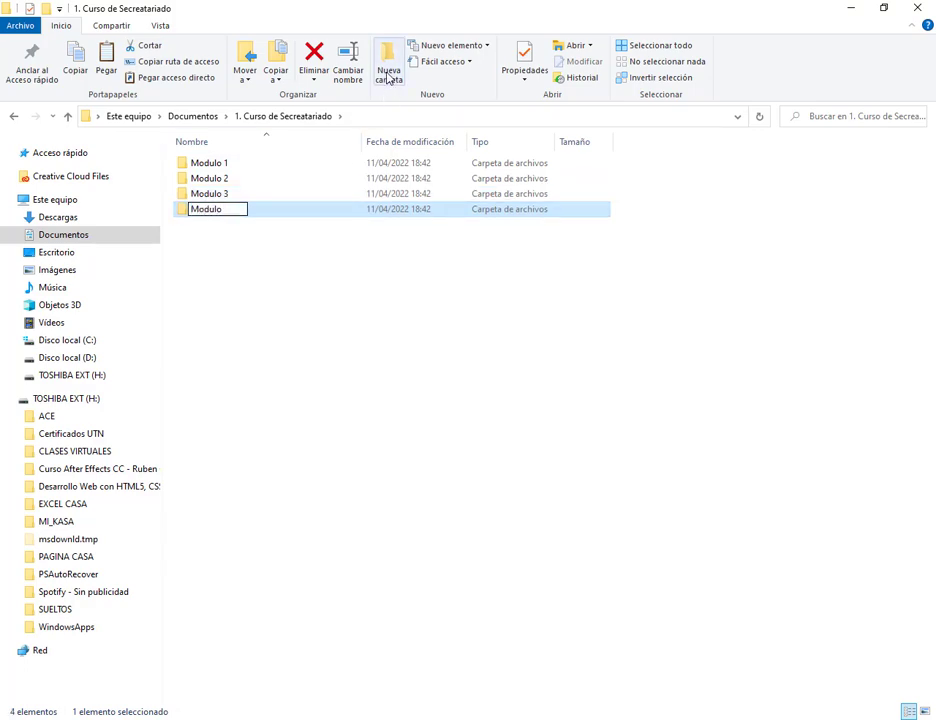
text(4)
key(Return)
click(355, 383)
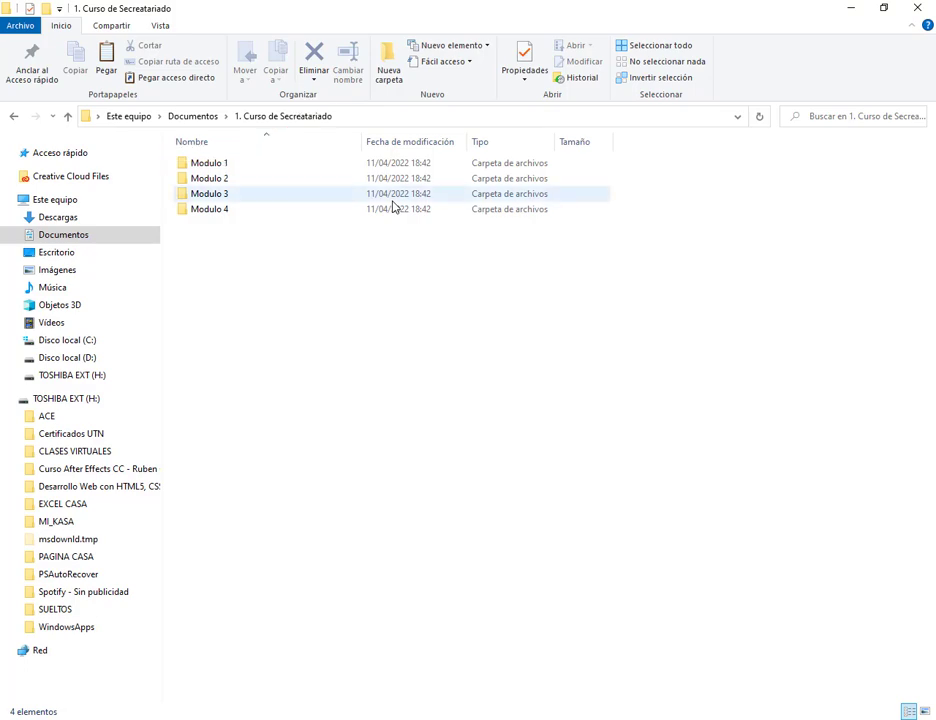
Return to Documentos, reopen 1. Curso de Secreatariado, and open its Modulo 1 subfolder
click(192, 116)
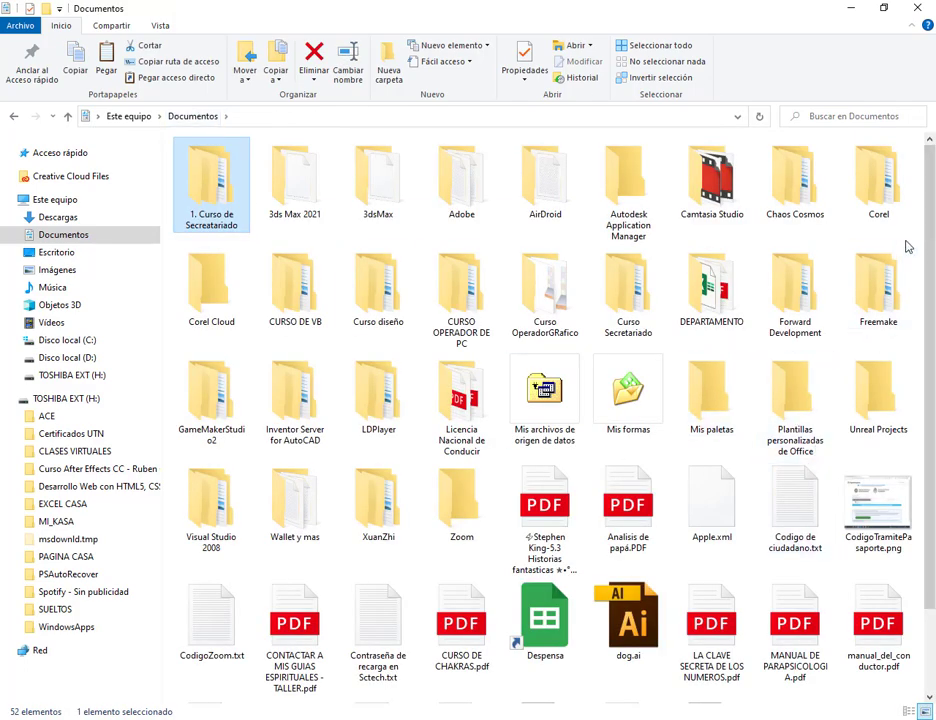
double_click(211, 180)
double_click(226, 164)
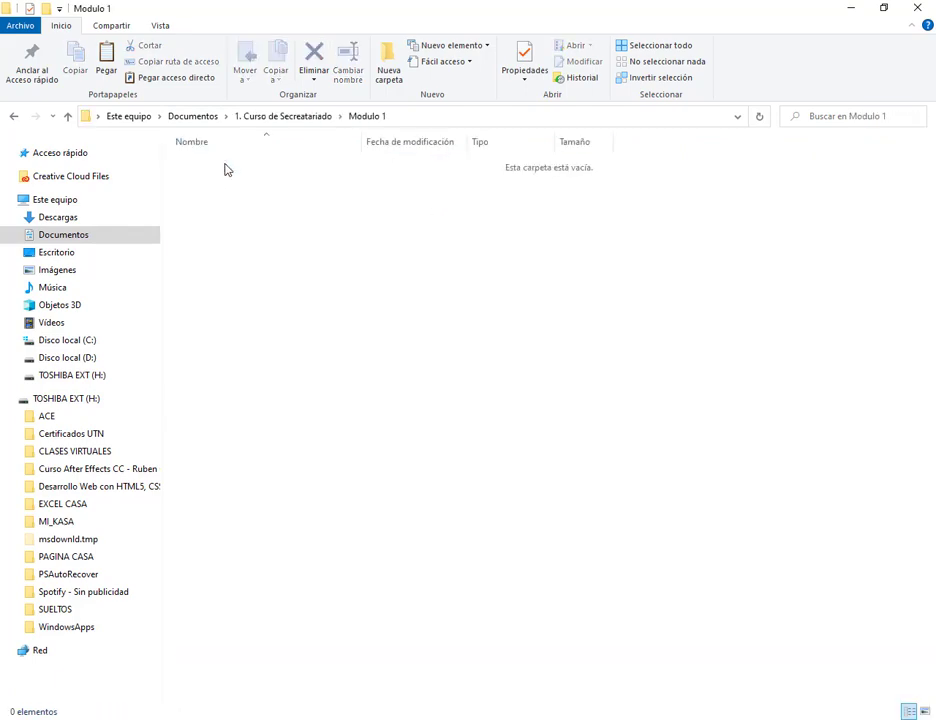
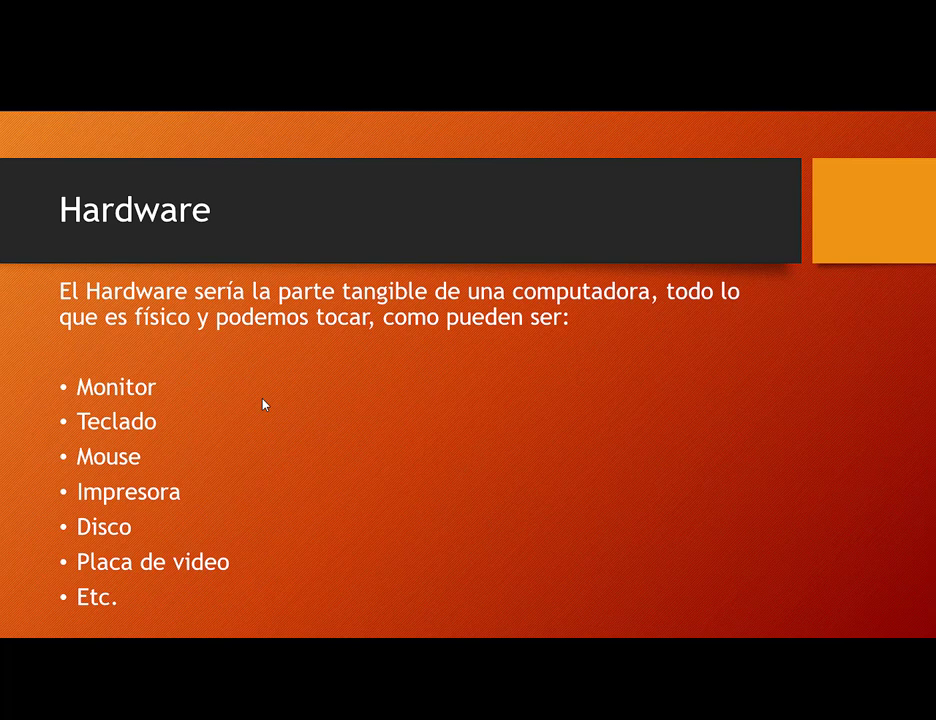
Advance the slideshow to Botón de inicio según versiones de Windows, point out the three start buttons with temporary marks, and end the show
click(265, 404)
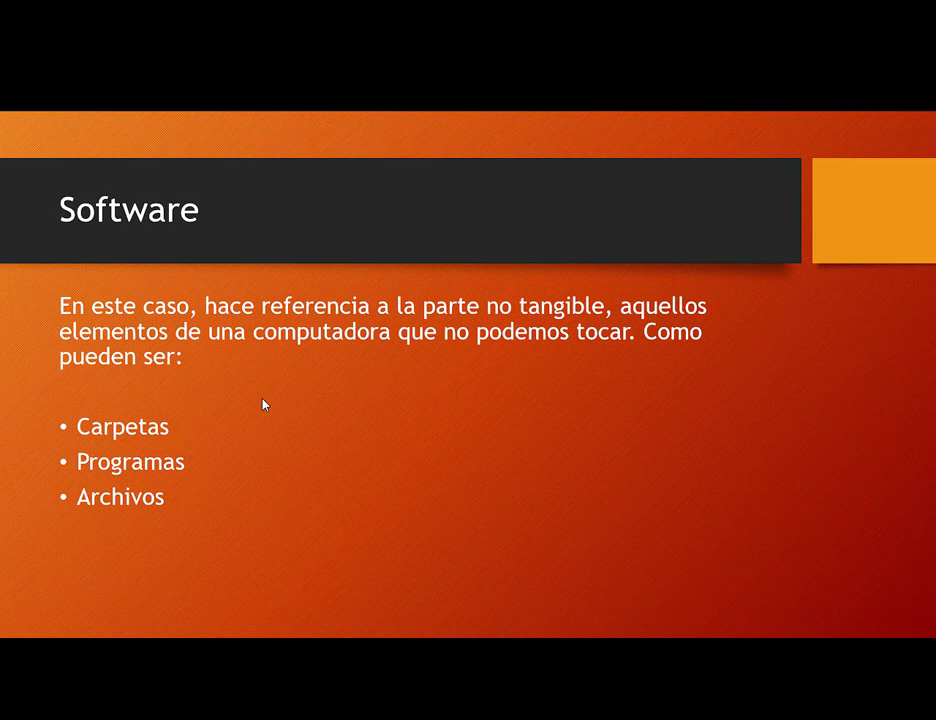
click(264, 404)
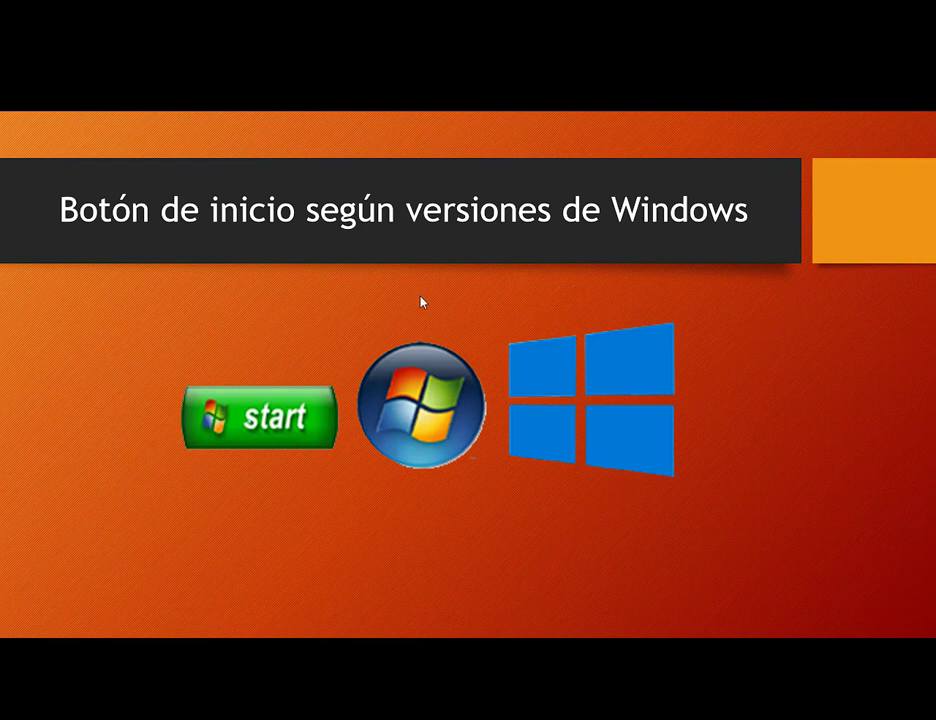
mouse_move(153, 282)
mouse_down()
mouse_move(717, 526)
mouse_move(750, 554)
mouse_up()
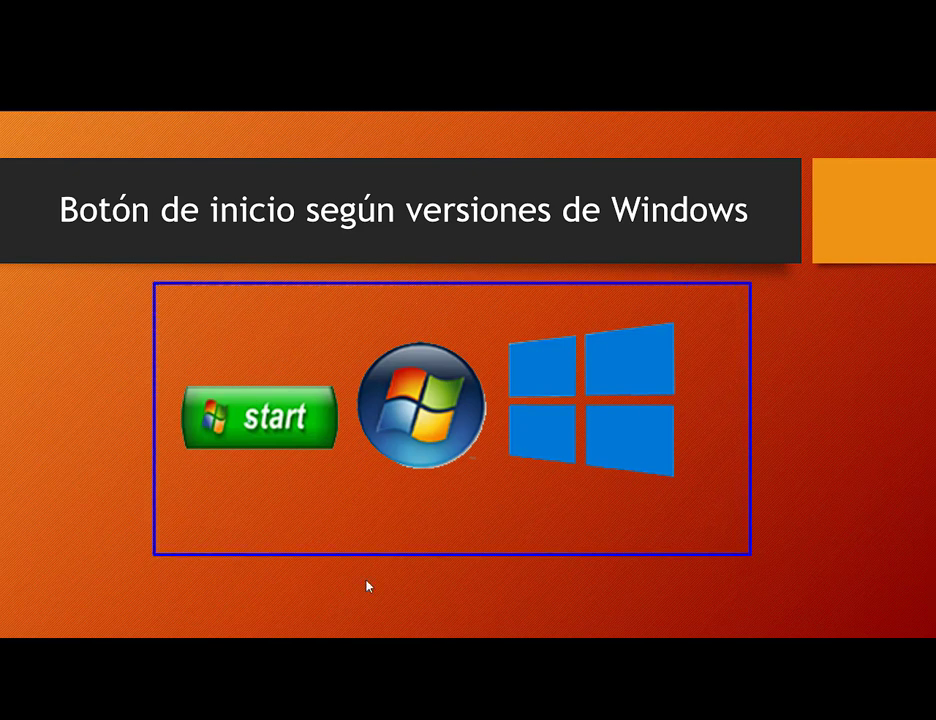
mouse_move(198, 637)
mouse_down()
mouse_move(244, 531)
mouse_move(247, 465)
mouse_up()
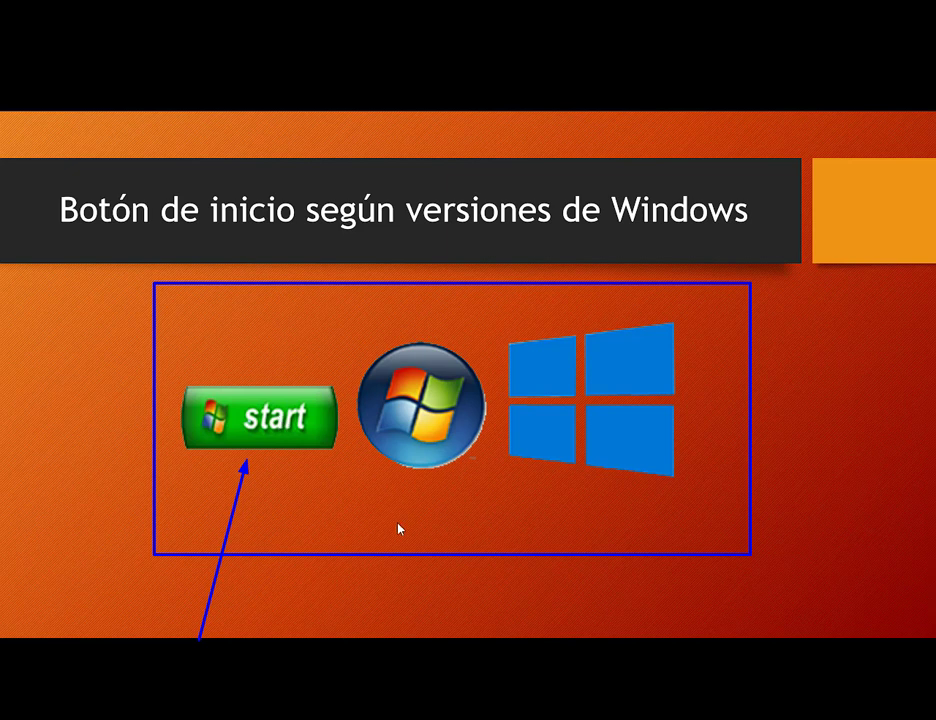
drag(407, 655, 414, 493)
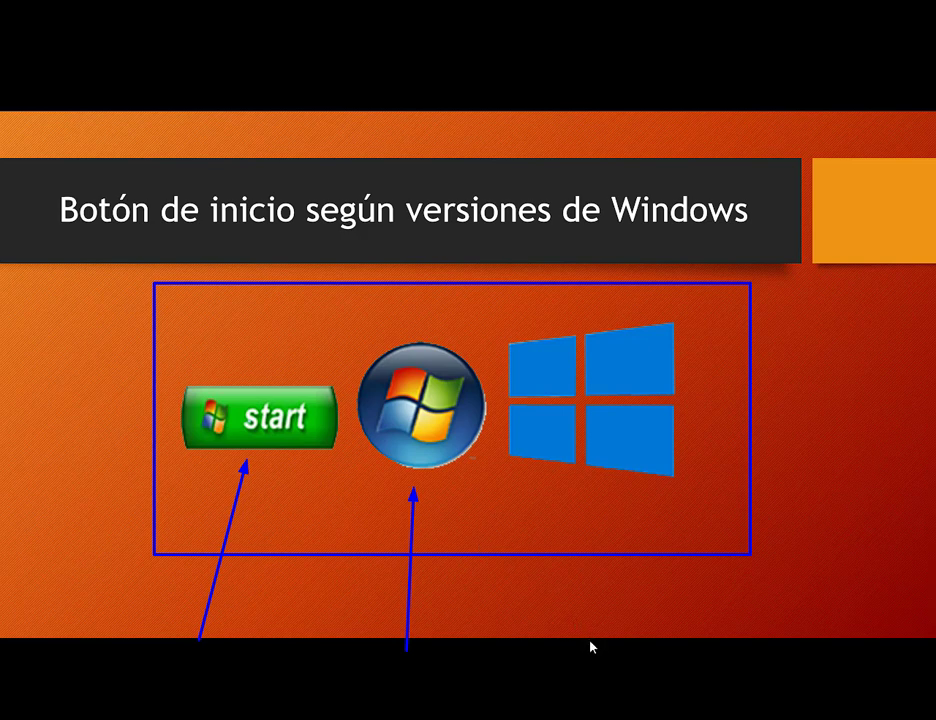
drag(590, 648, 597, 492)
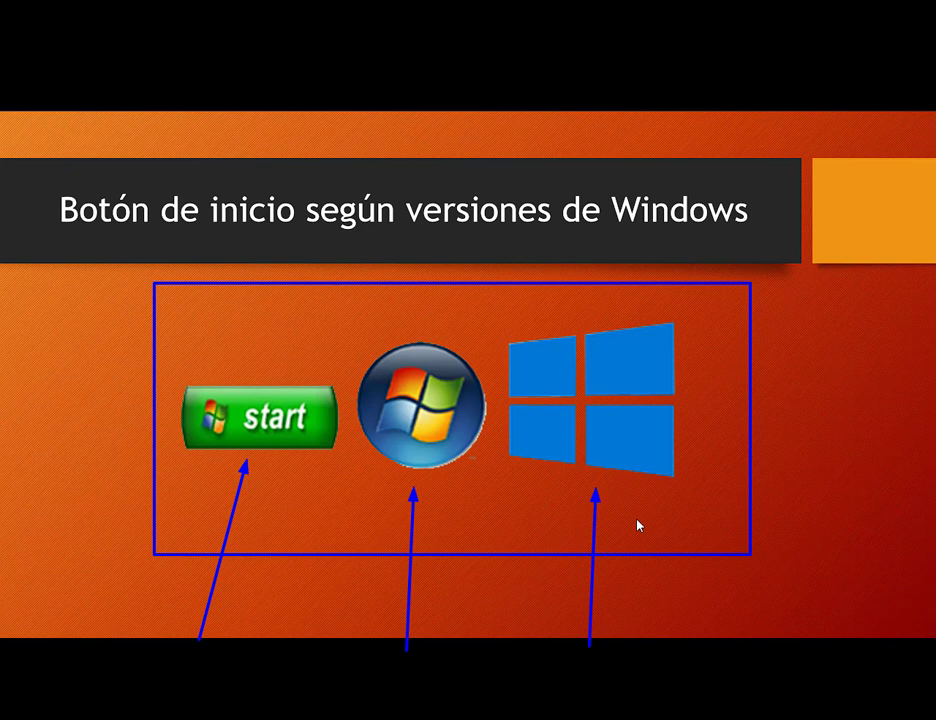
key(e)
key(Escape)
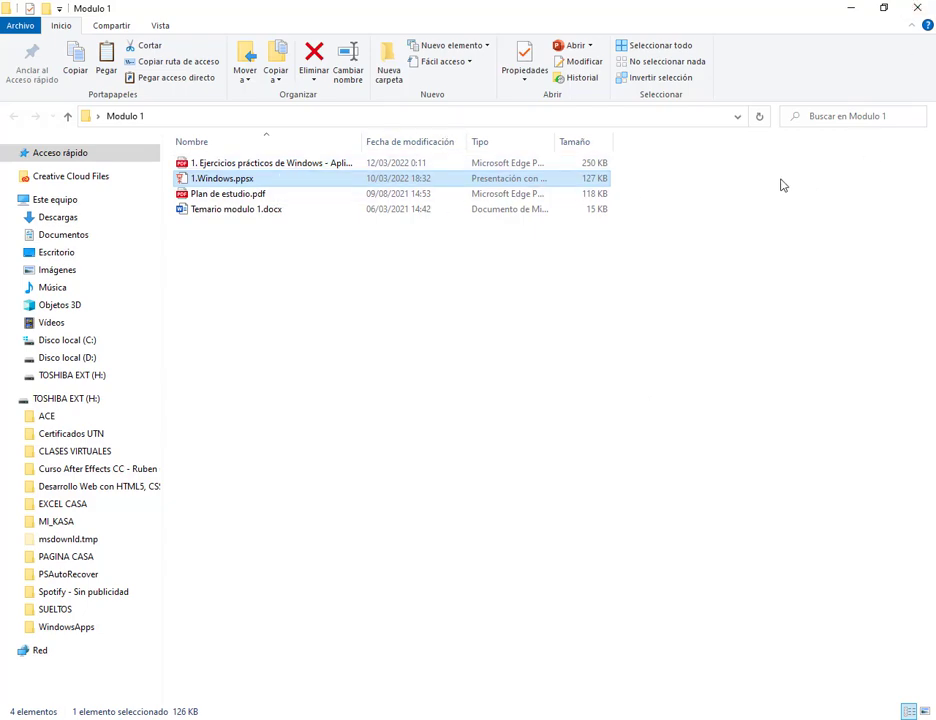
click(648, 455)
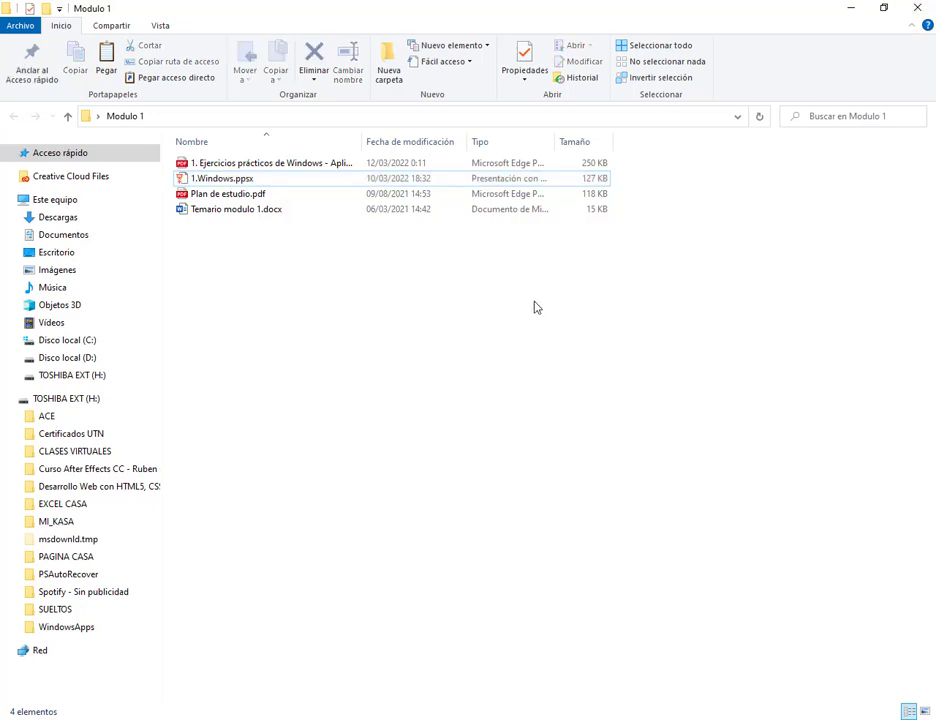
Open Temario modulo 1.docx in Word and review the two topics listed under Clase 1 - Conceptos básicos
double_click(258, 212)
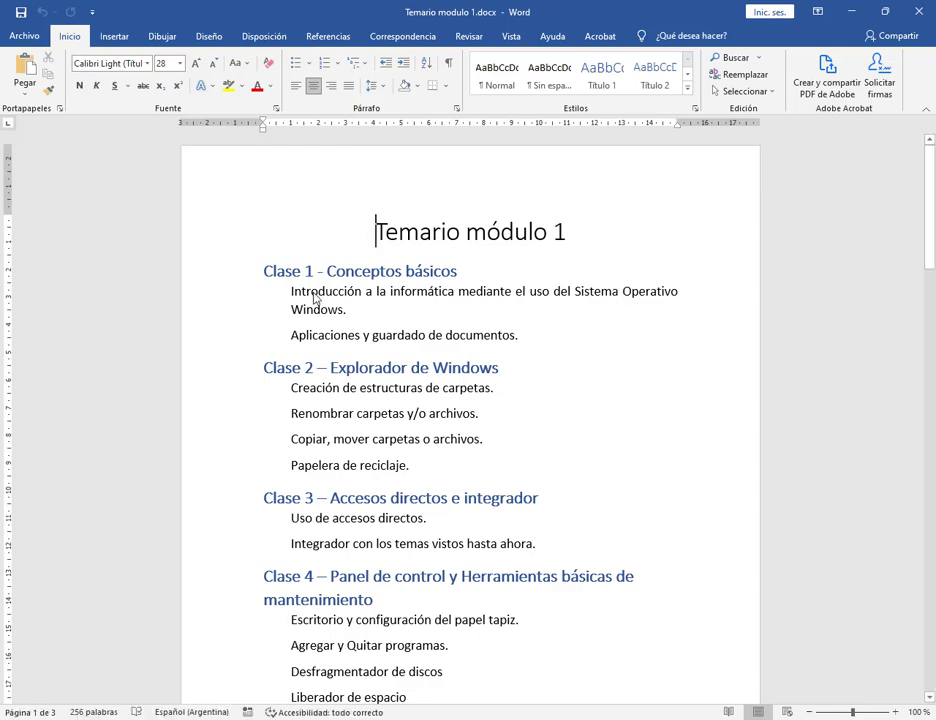
drag(291, 291, 414, 301)
click(420, 312)
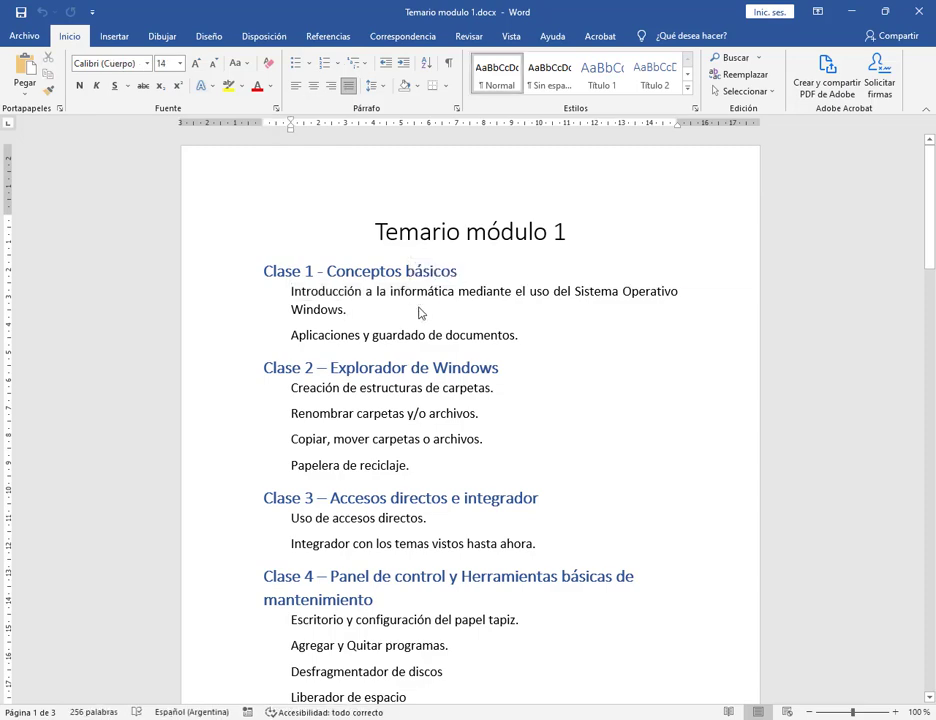
drag(360, 336, 428, 335)
click(474, 336)
Close the Temario modulo 1.docx document and the Modulo 1 folder window, and clear the selection on the desktop
key(alt+F4)
click(625, 367)
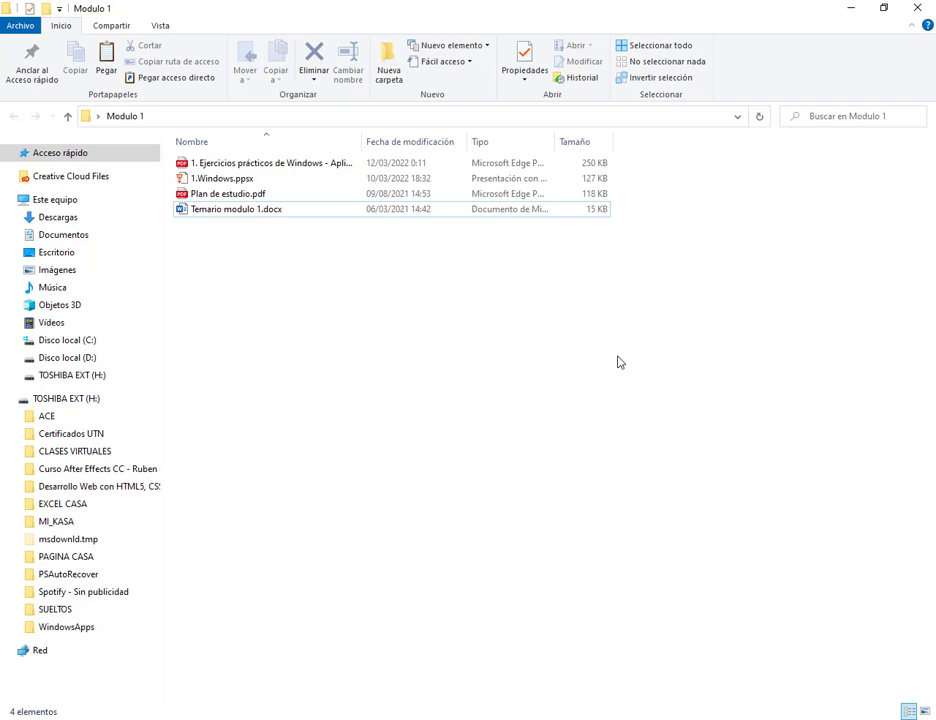
click(917, 8)
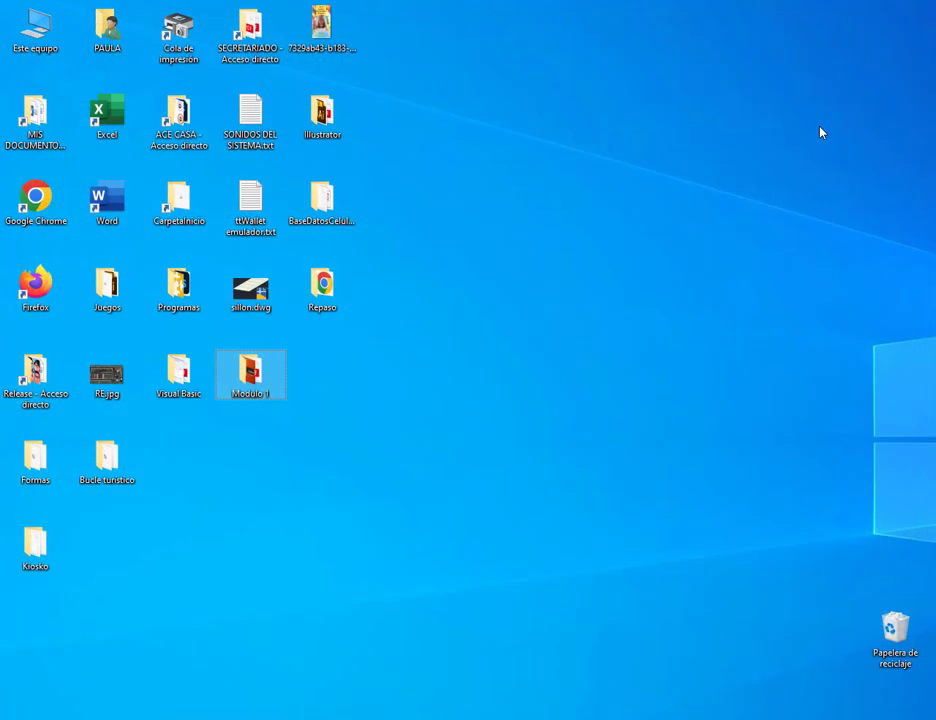
click(199, 532)
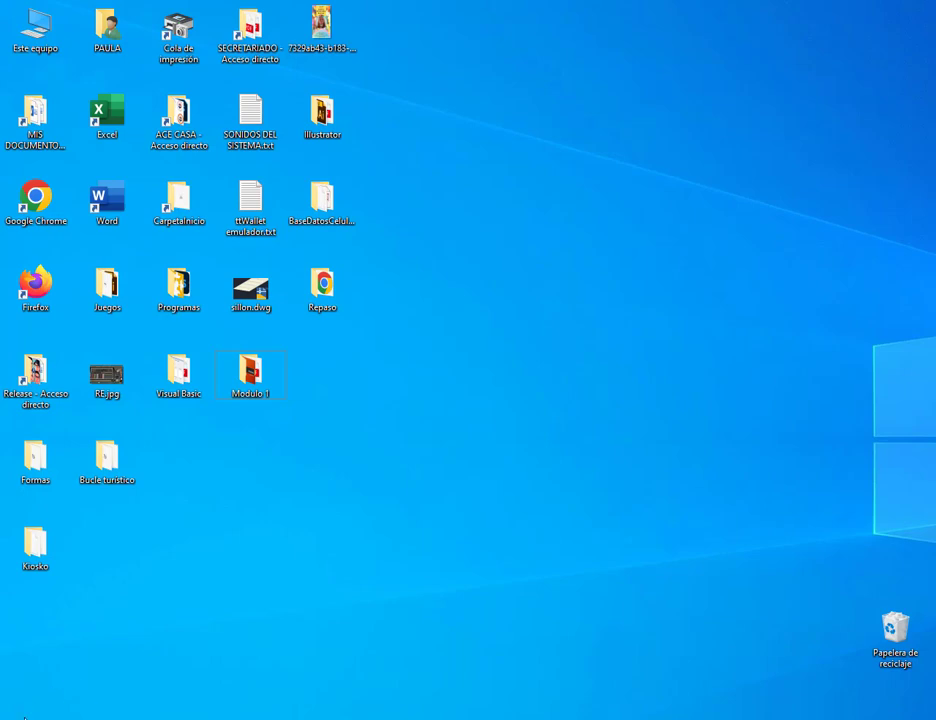
Expand the Accesorios de Windows group in the Start menu and launch Bloc de notas from it
key(super)
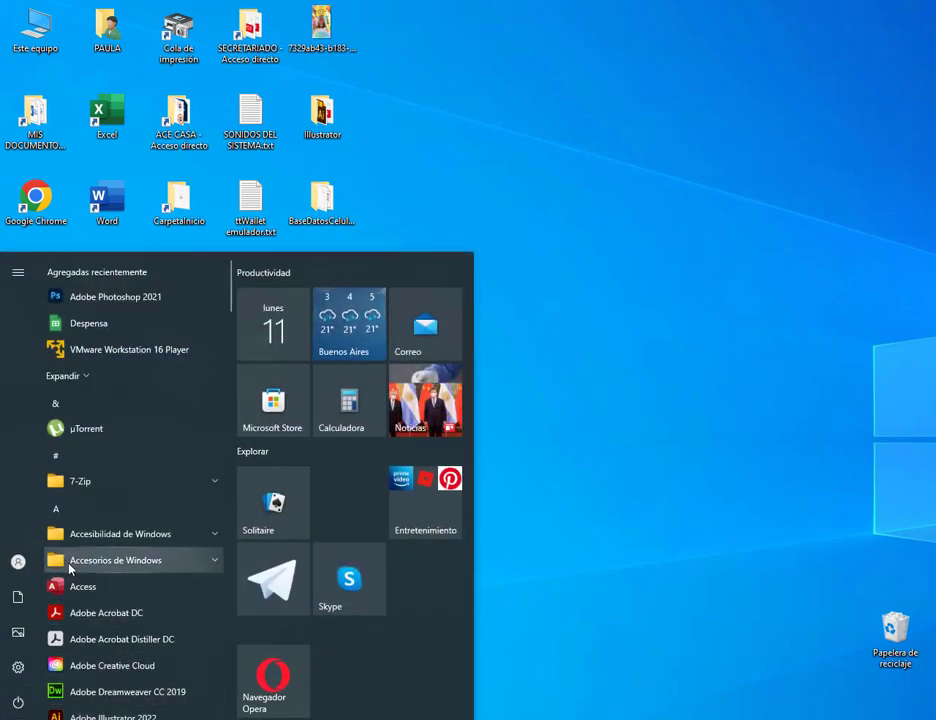
click(196, 570)
scroll(196, 568, down, 3)
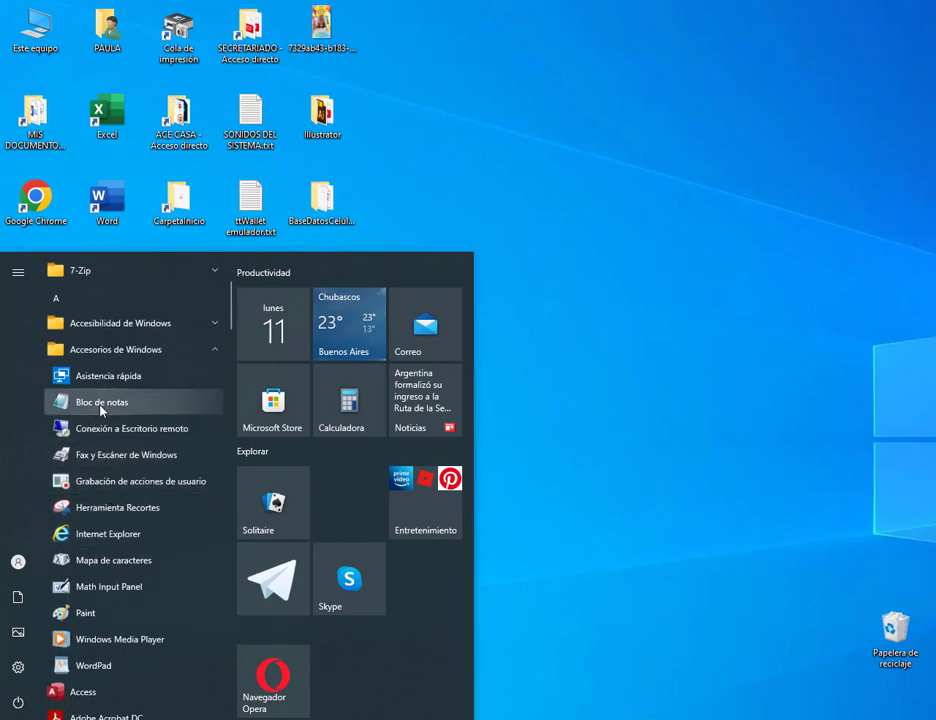
click(101, 404)
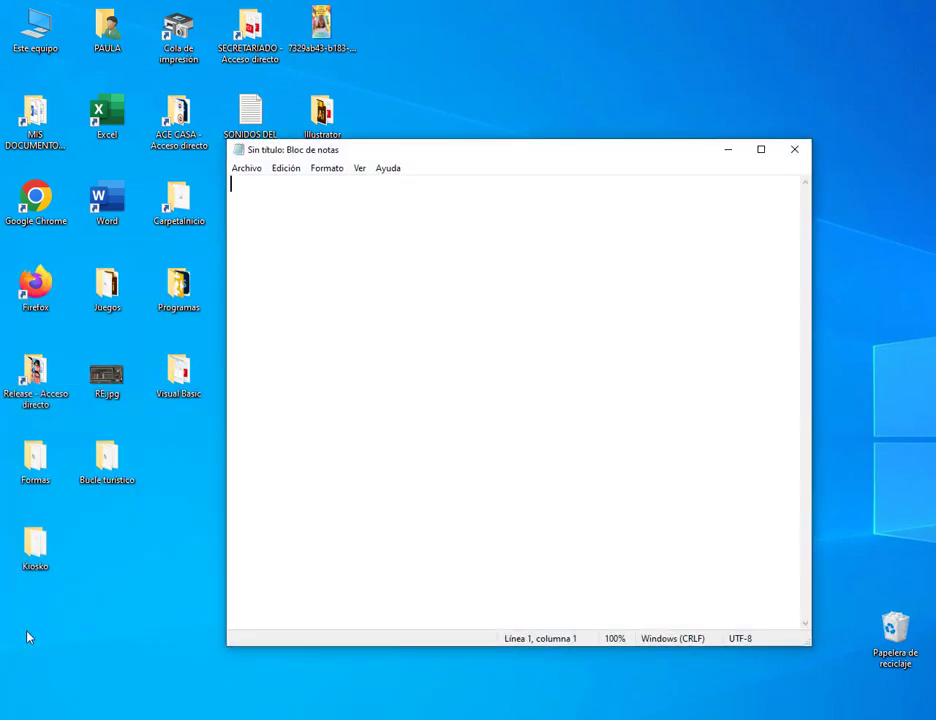
Launch Paint from the Accesorios de Windows group of the Start menu
key(super)
click(96, 566)
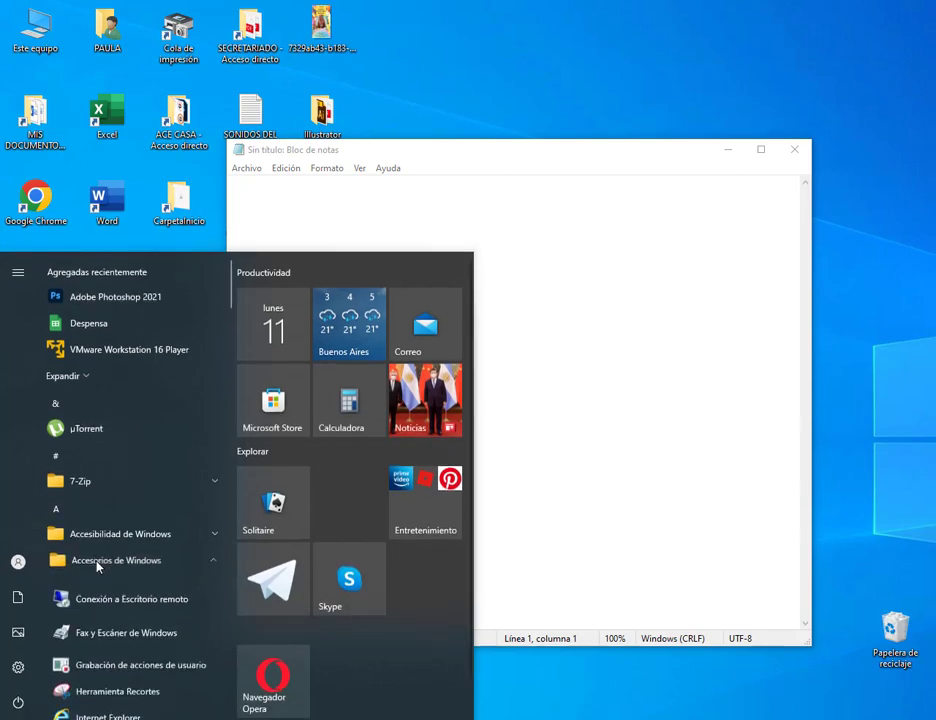
scroll(167, 561, down, 3)
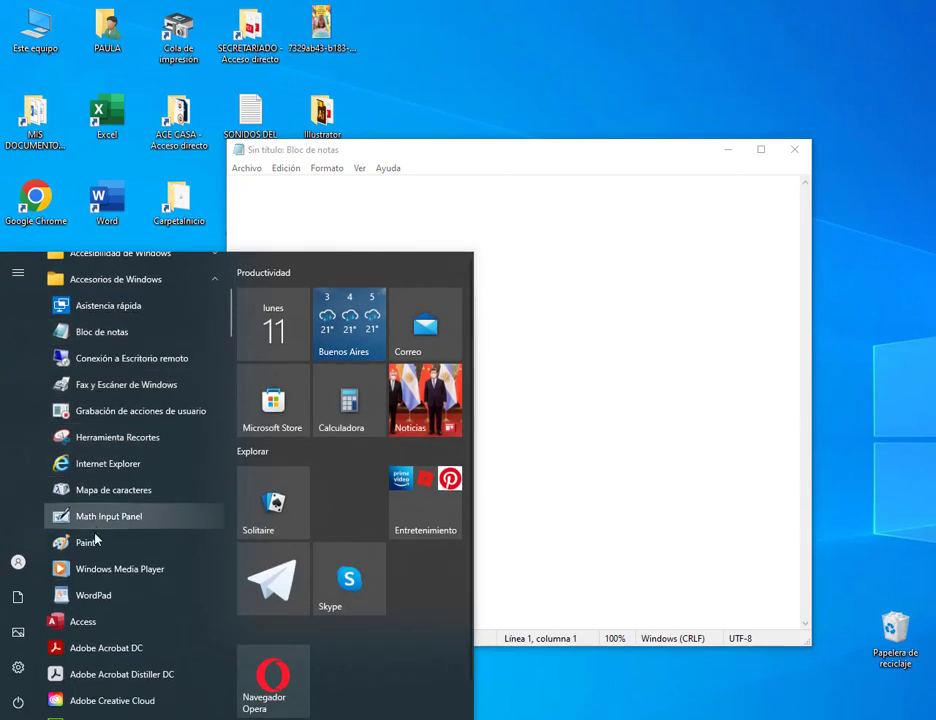
click(90, 552)
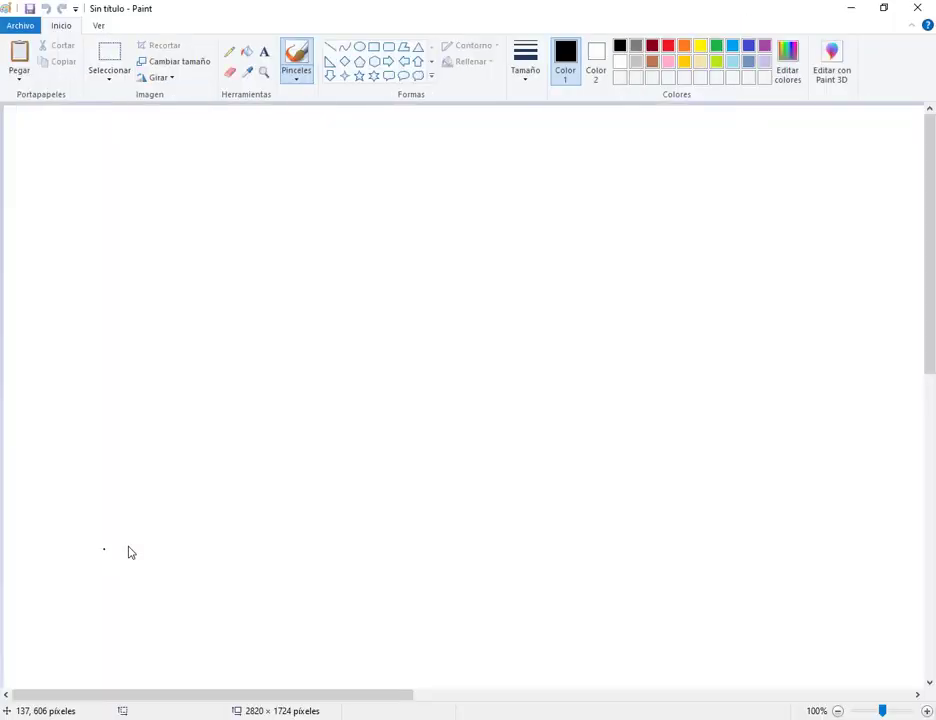
Launch WordPad from the Accesorios de Windows group of the Start menu and maximize its window
key(super)
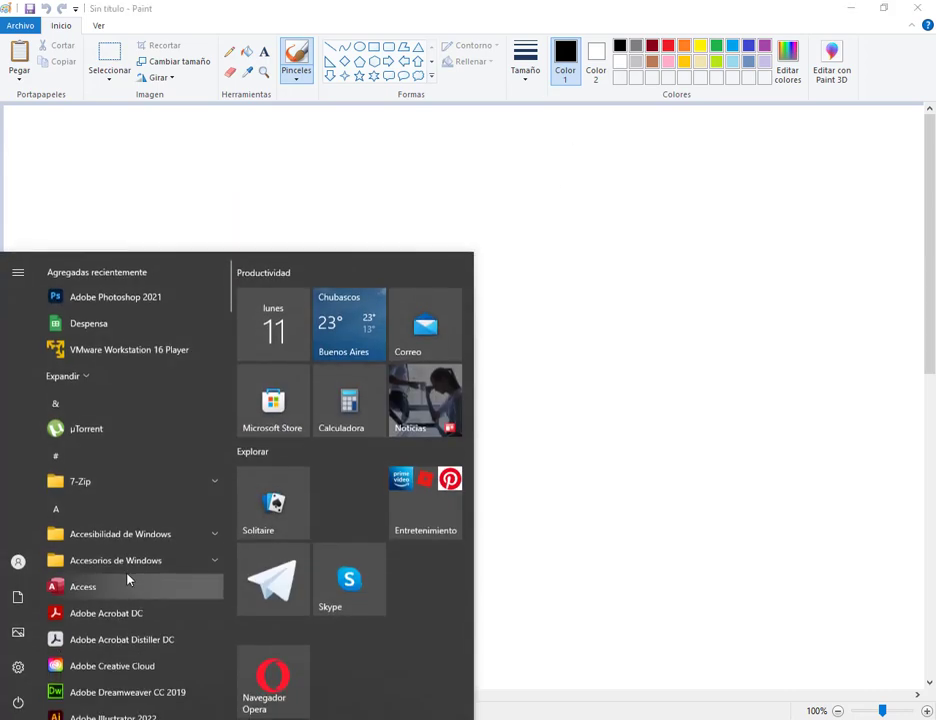
click(128, 566)
scroll(125, 565, down, 4)
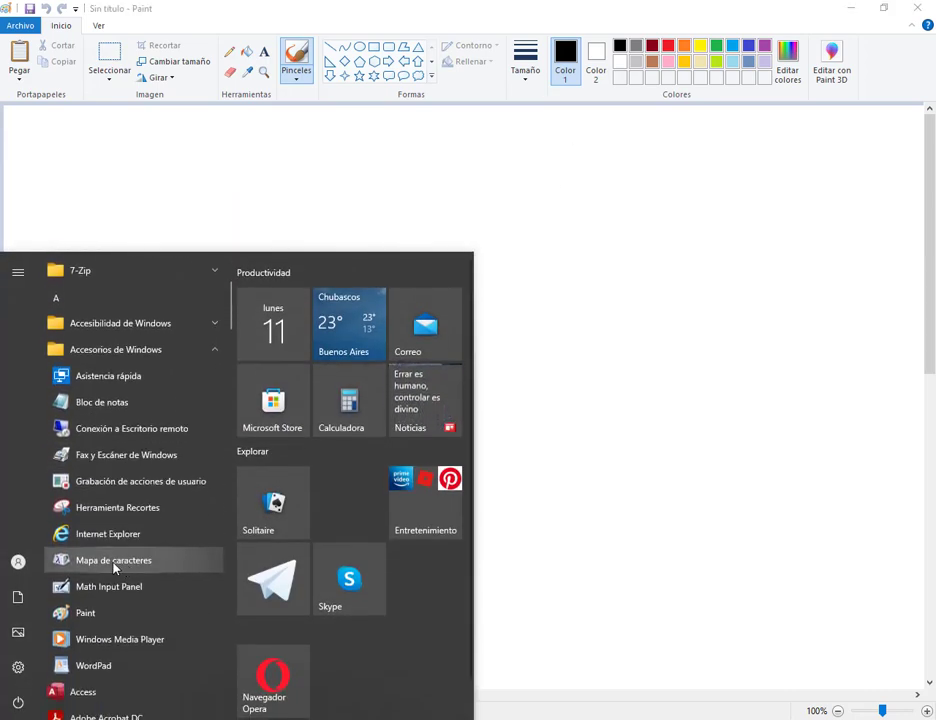
click(96, 530)
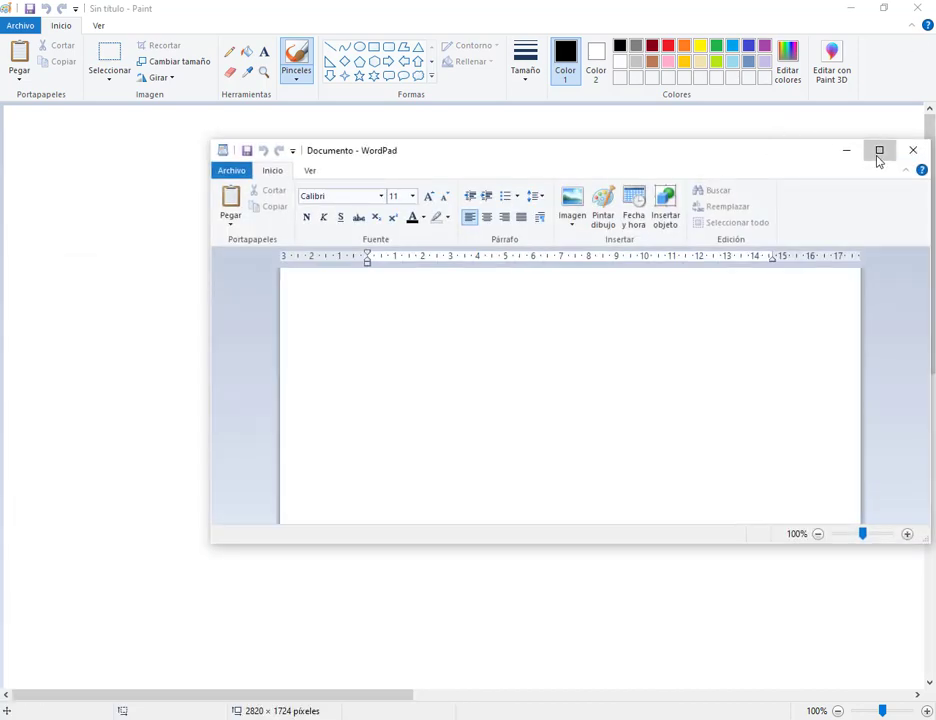
click(877, 152)
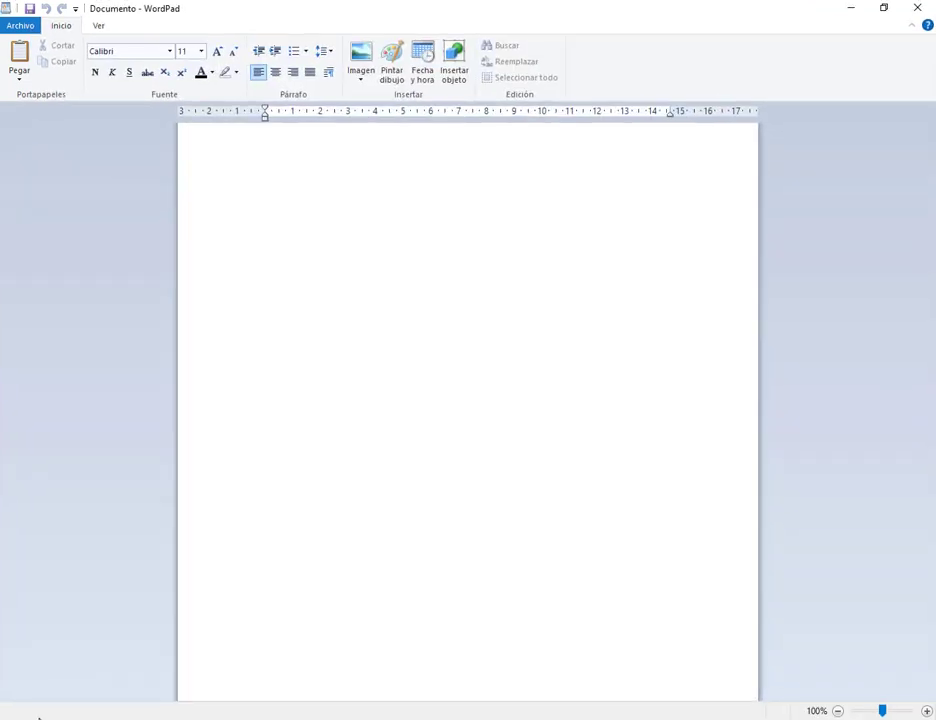
Launch Calculadora from the letter C entries of the Start menu's program list and switch it to Estándar mode
key(super)
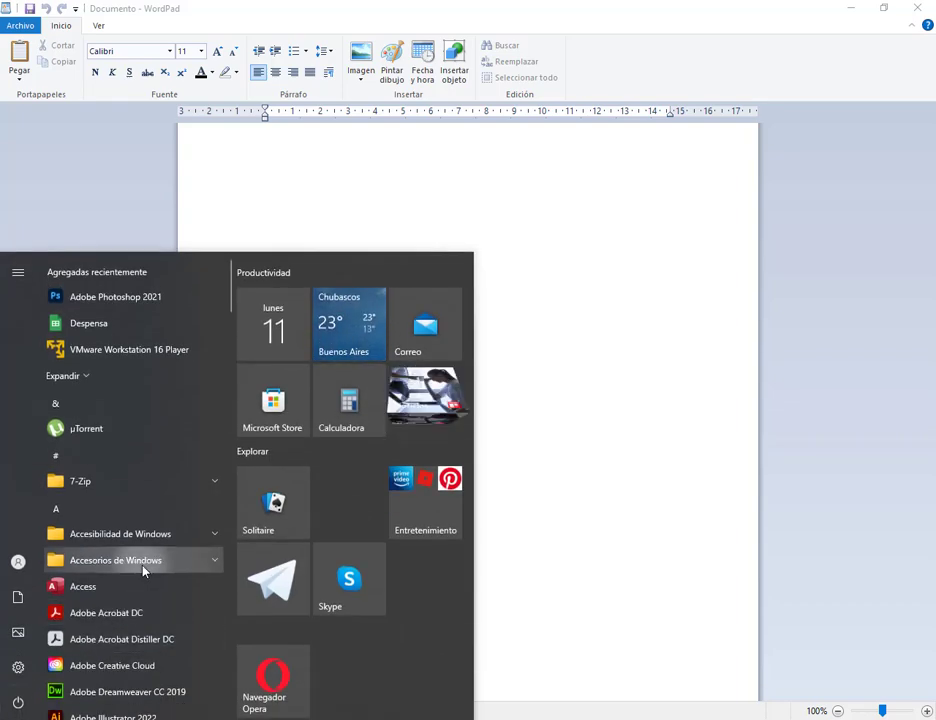
scroll(130, 568, down, 3)
scroll(125, 567, down, 1)
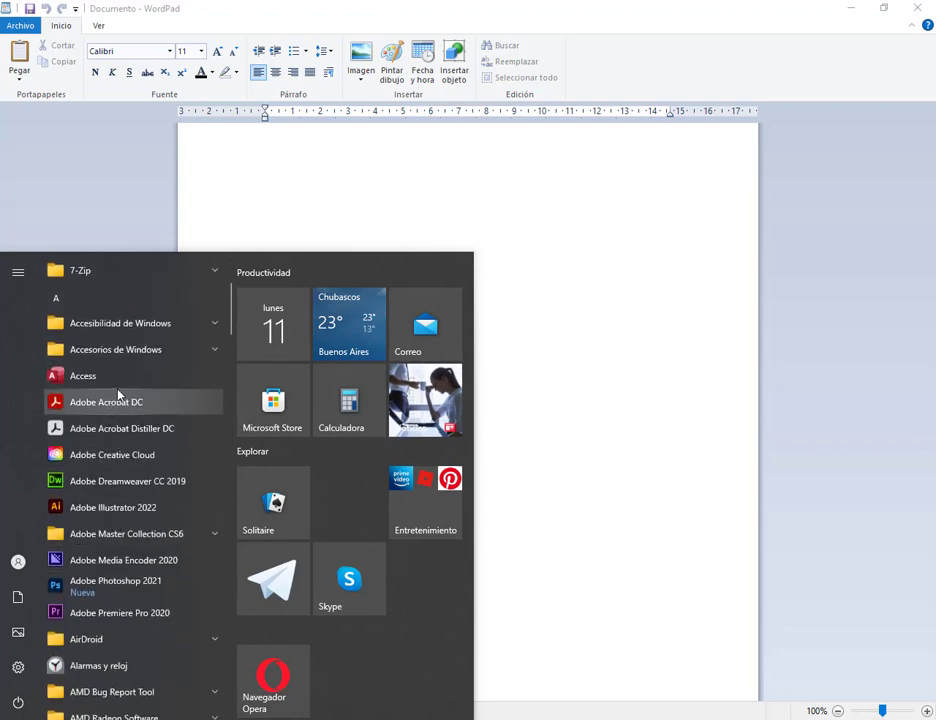
scroll(152, 436, down, 10)
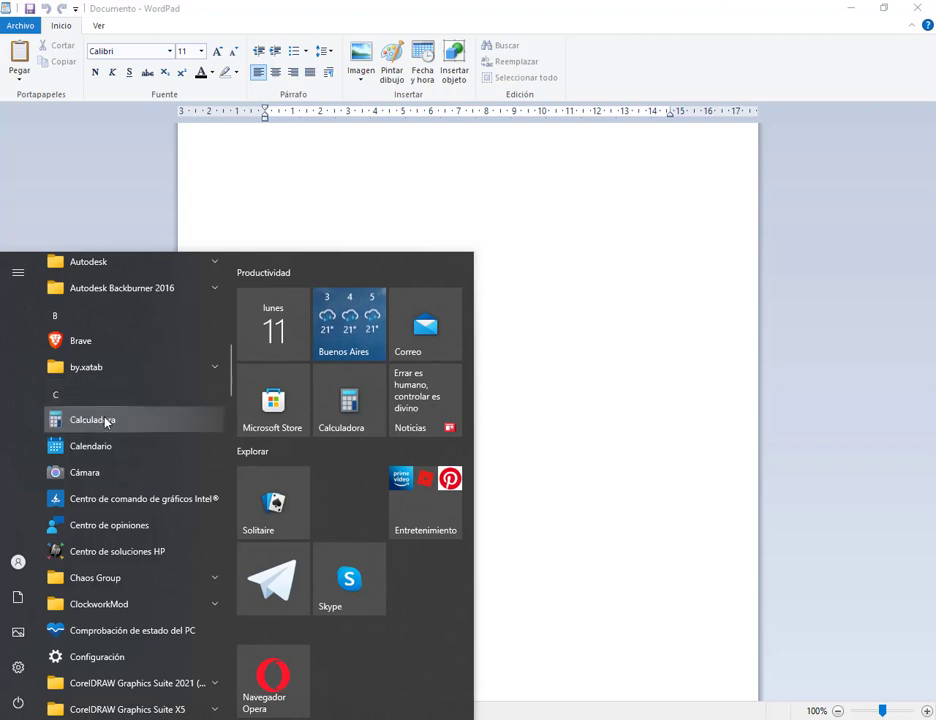
click(105, 421)
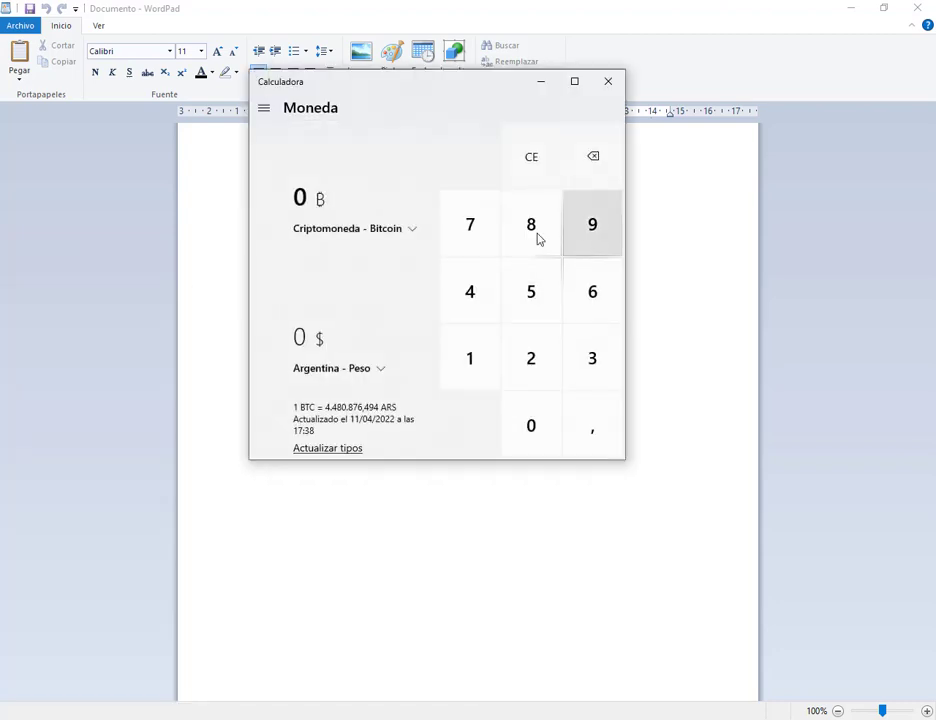
click(264, 108)
click(301, 173)
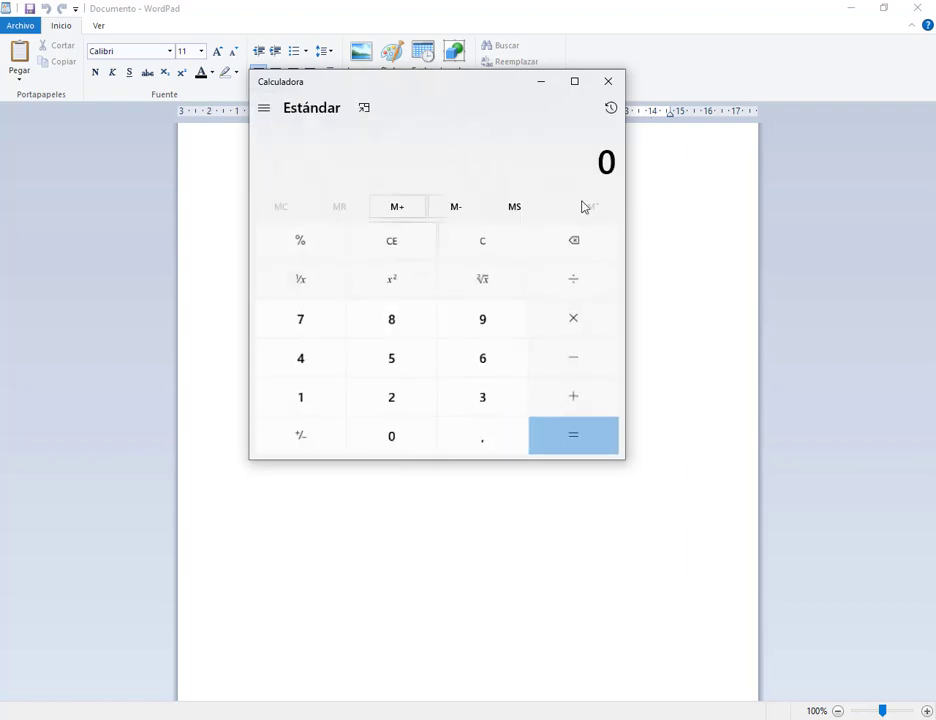
Close the Calculadora, WordPad, Paint and Bloc de notas windows to return to the desktop
click(608, 84)
click(926, 12)
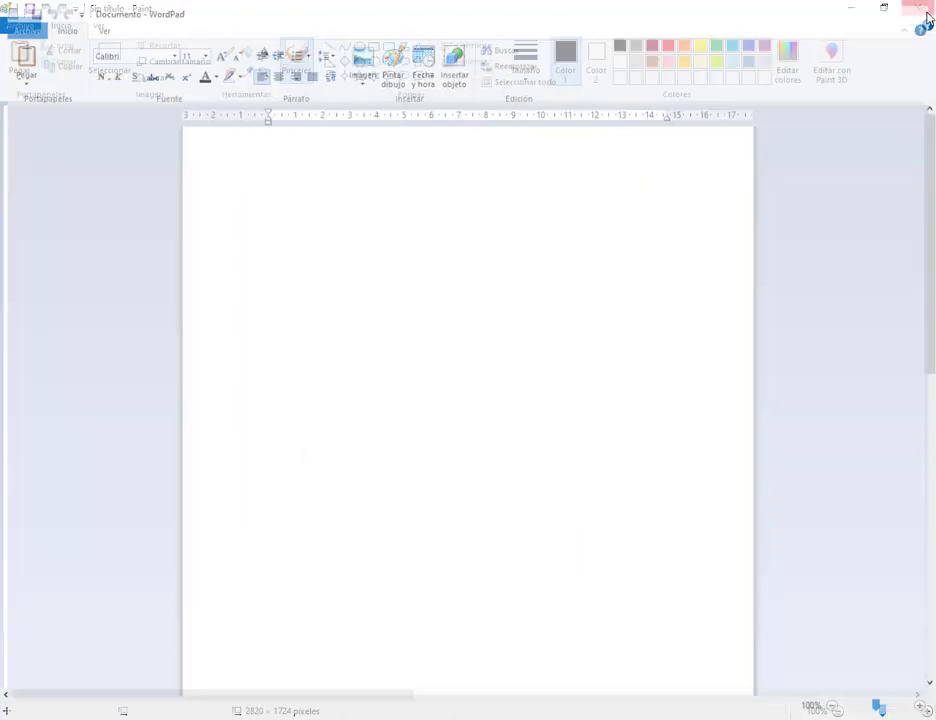
click(922, 9)
click(794, 148)
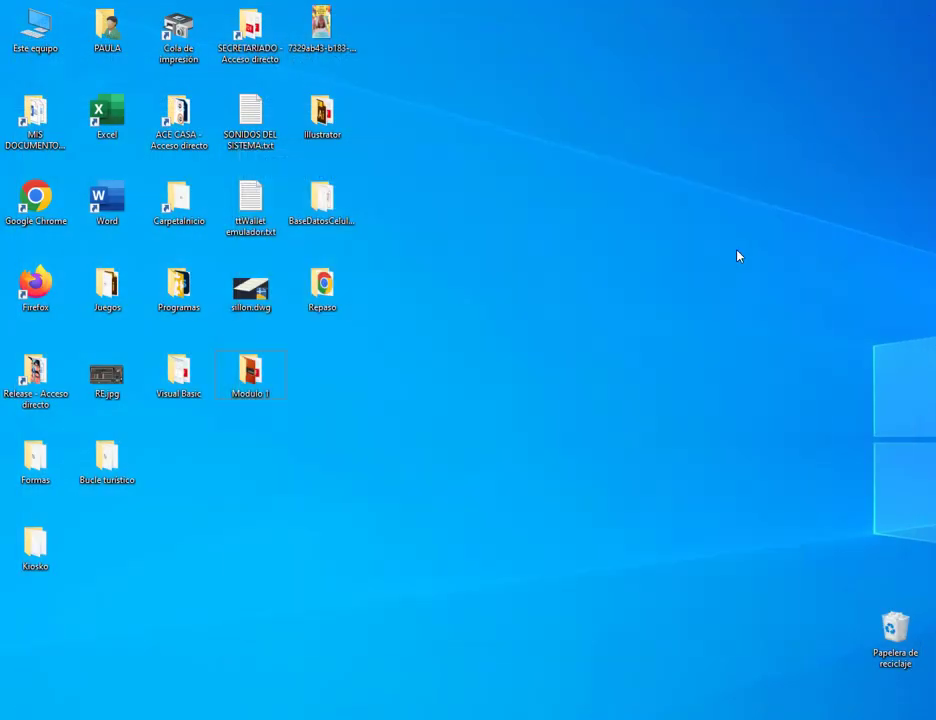
double_click(177, 289)
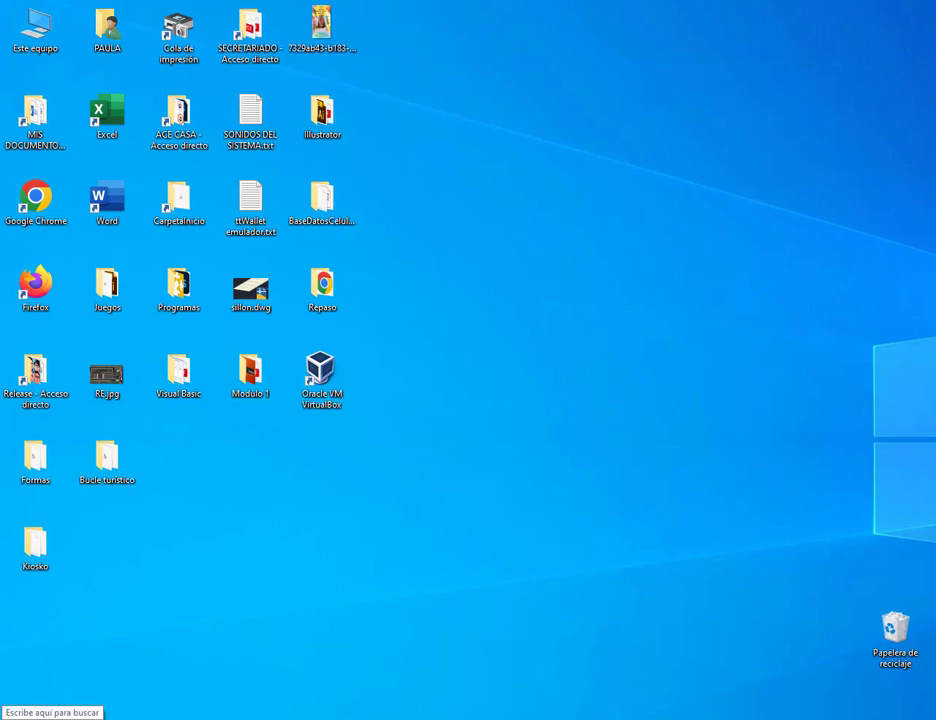
Set the taskbar's Búsqueda option to Mostrar cuadro de búsqueda
right_click(60, 716)
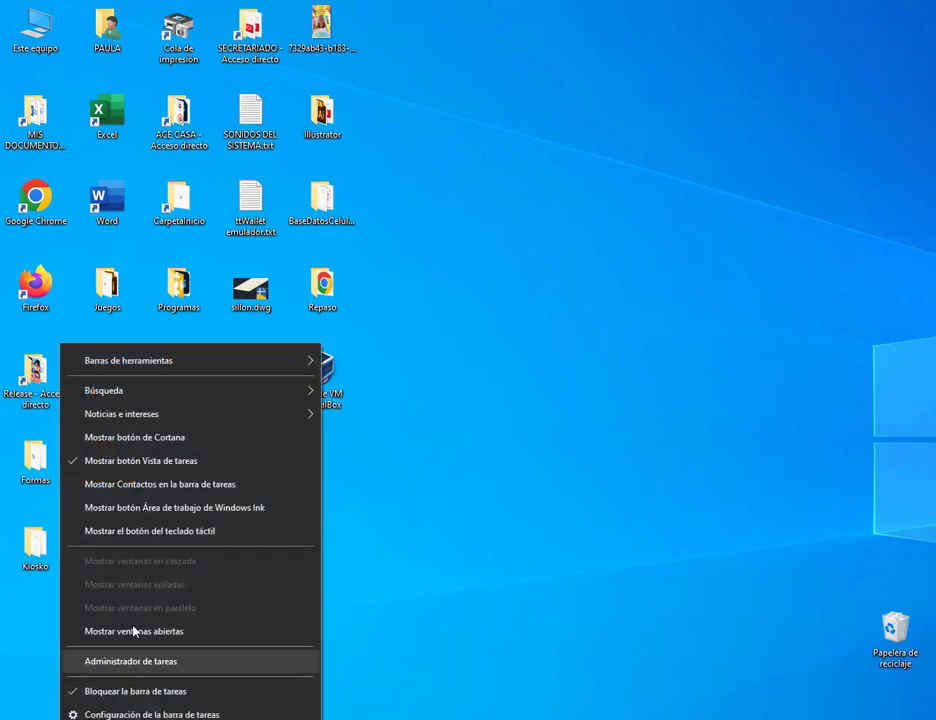
mouse_move(218, 402)
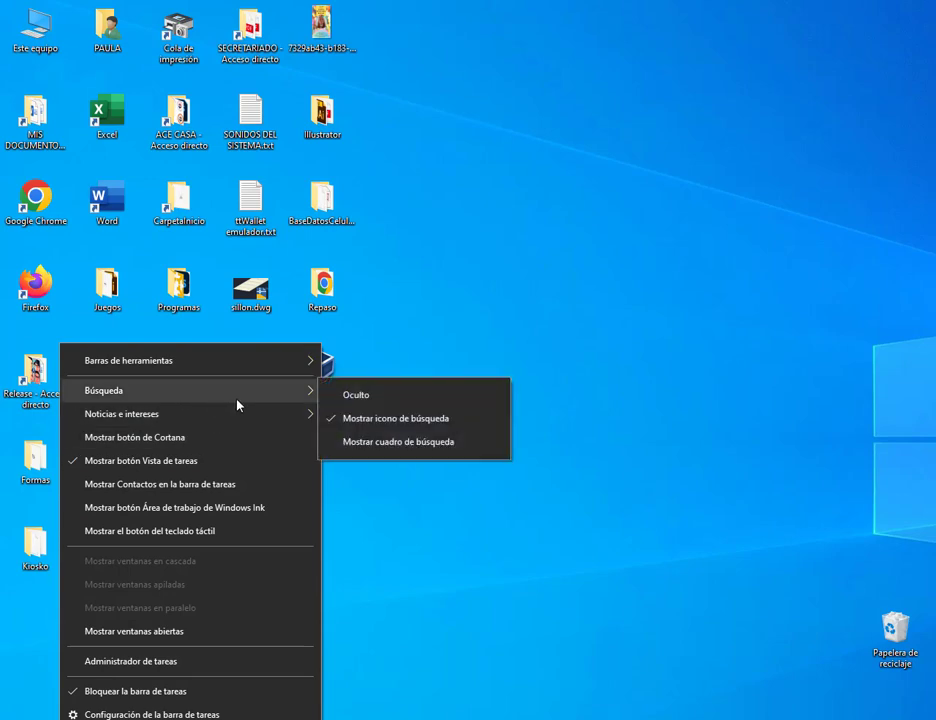
click(425, 452)
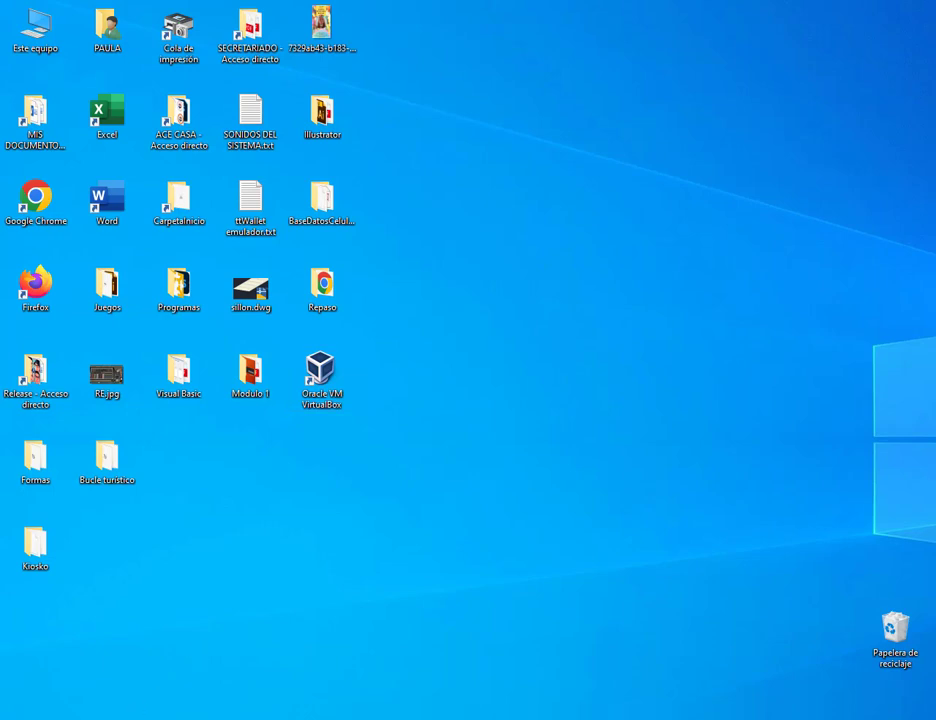
Set the taskbar's Búsqueda option to Mostrar icono de búsqueda
right_click(56, 718)
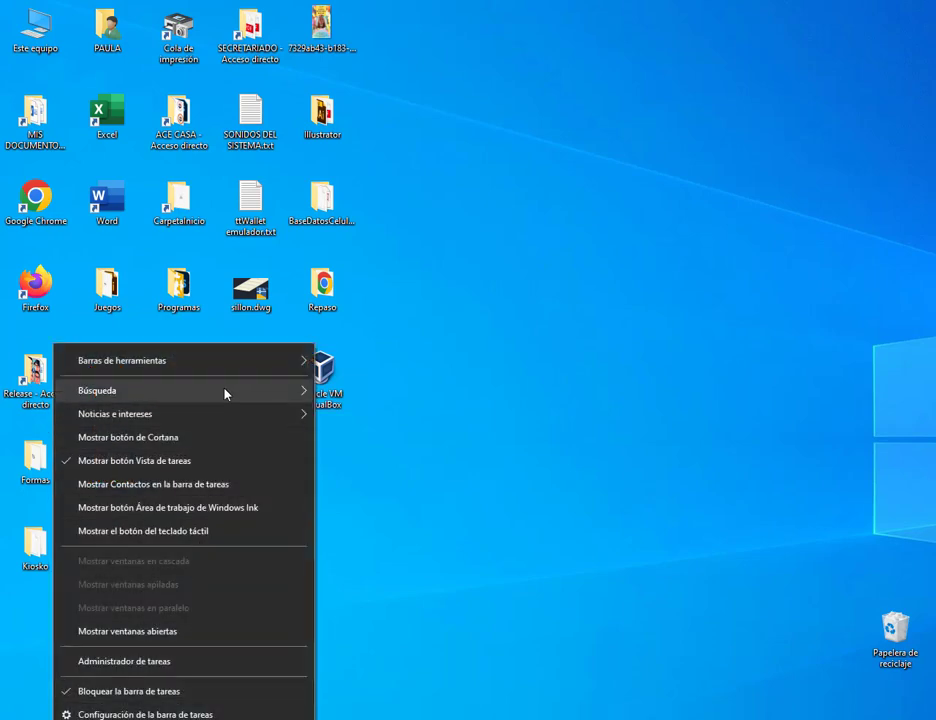
mouse_move(225, 393)
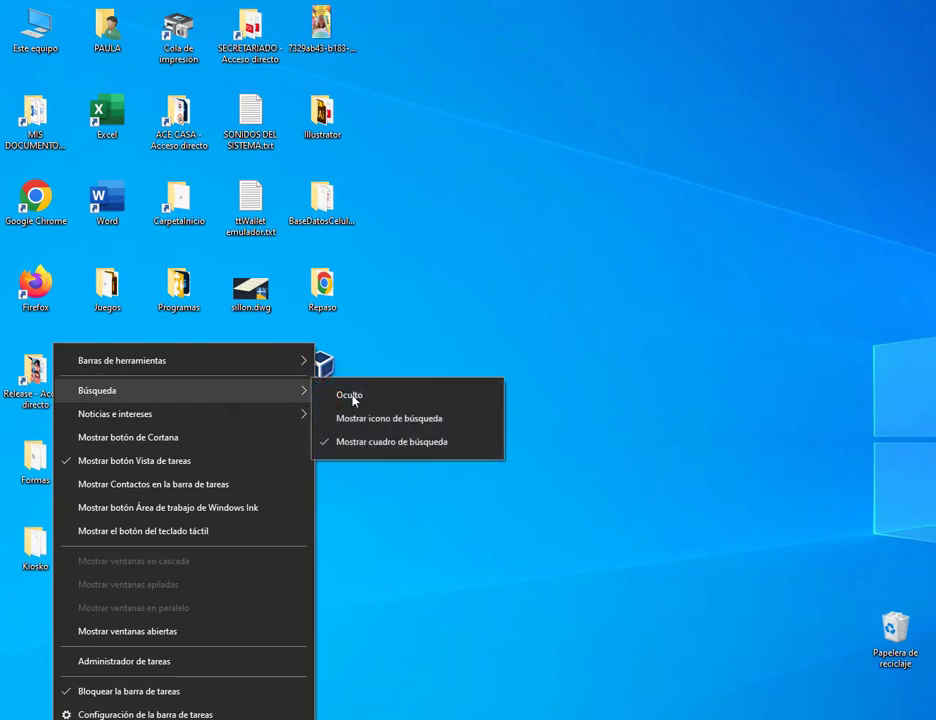
click(397, 425)
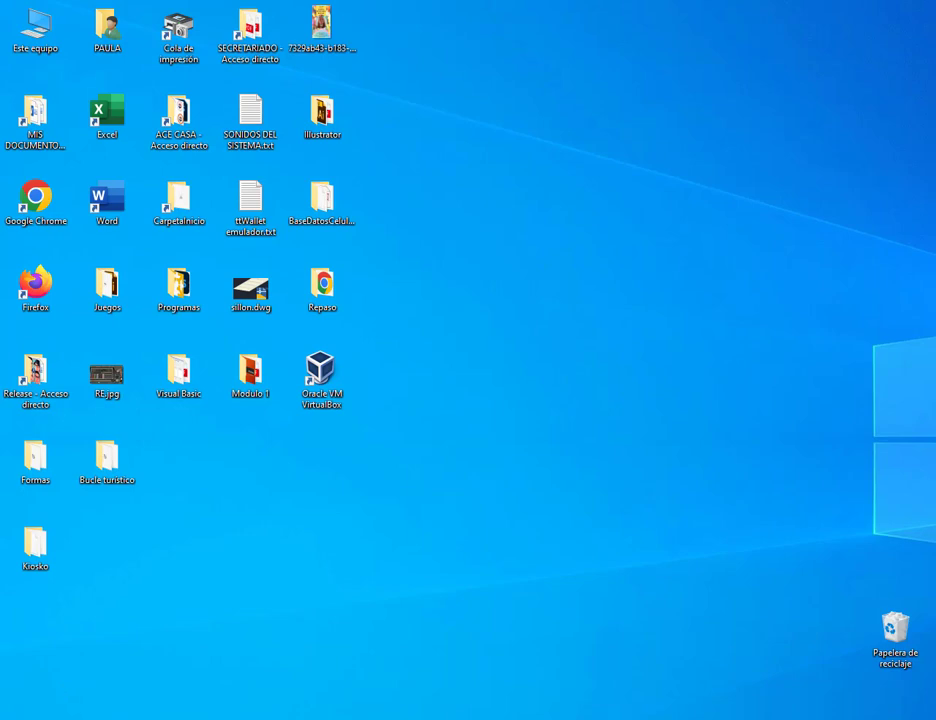
Search Windows for "bl", open Bloc de notas from the results, and close its window
click(60, 716)
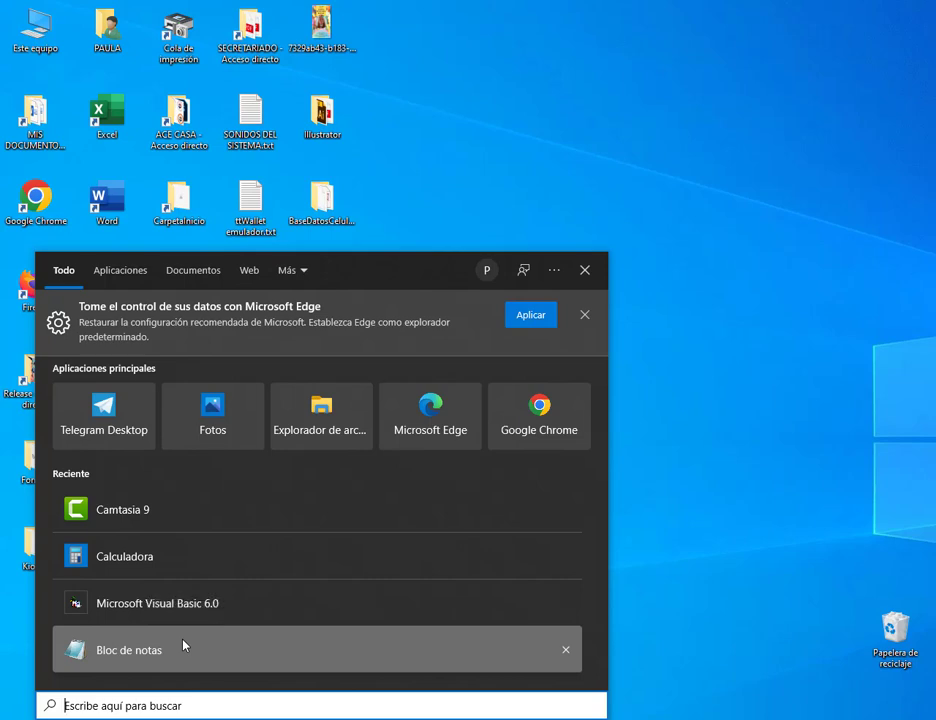
text(bl)
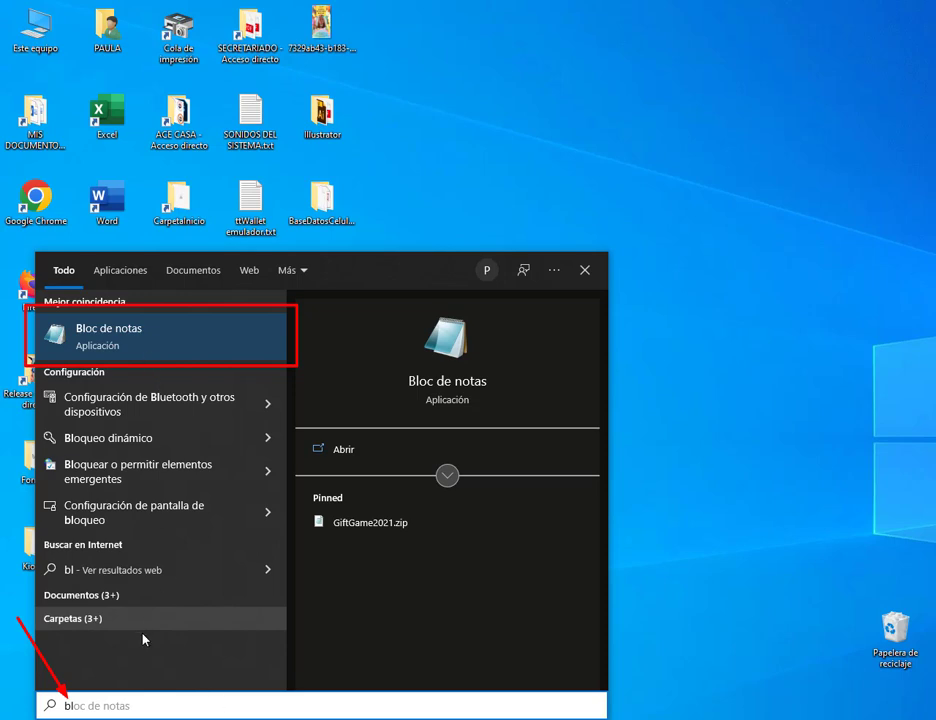
click(116, 343)
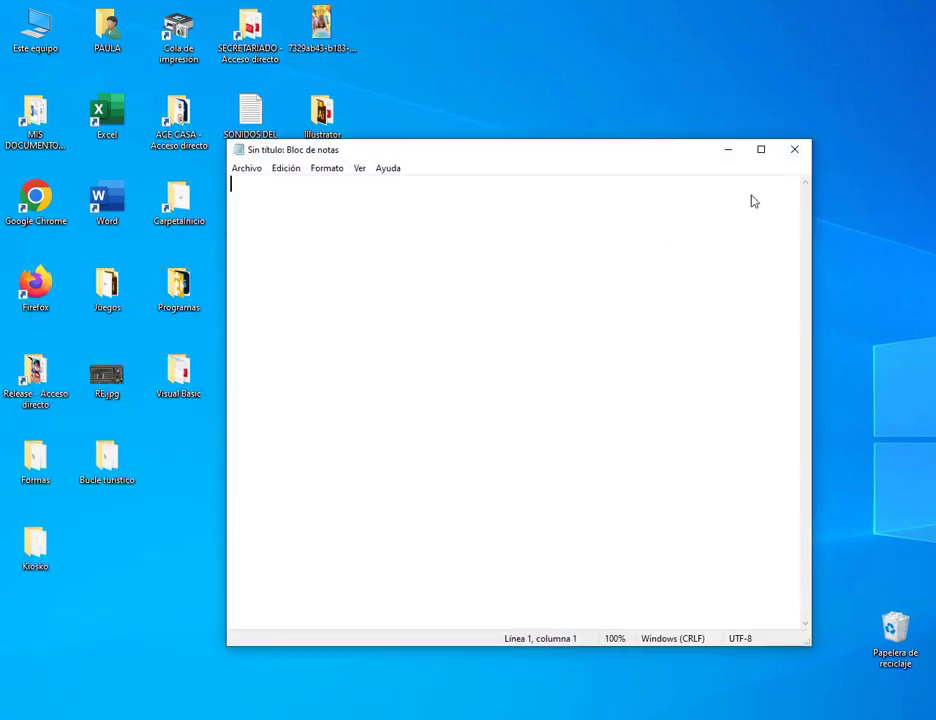
click(795, 150)
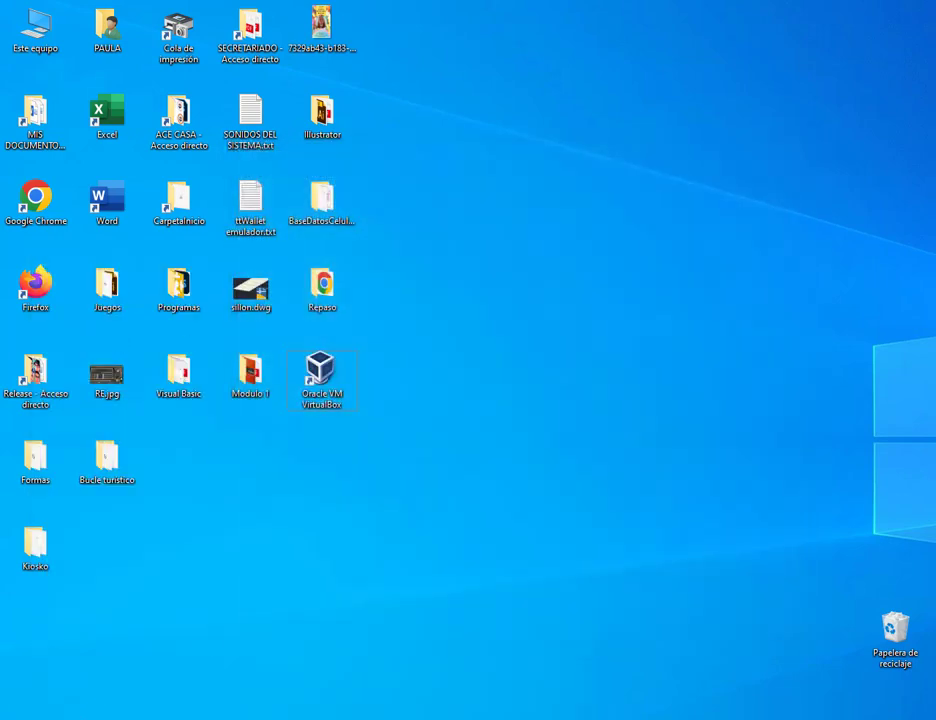
Search Windows for "word" and open WordPad from the results
key(super)
text(word)
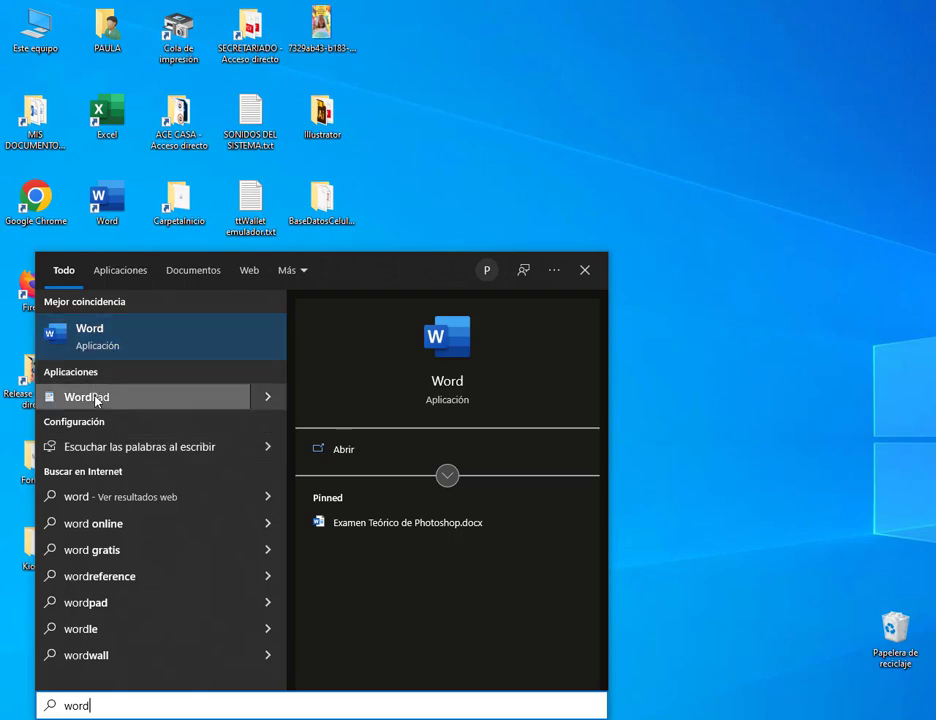
click(80, 405)
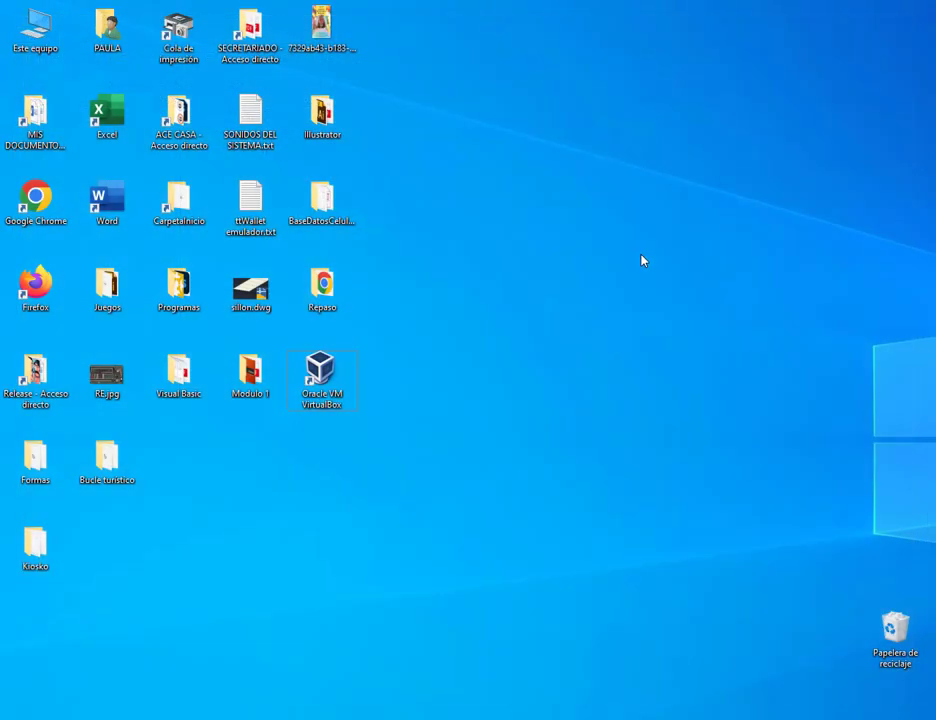
Search Windows for "pain" and open the Paint application
key(super)
text(pain)
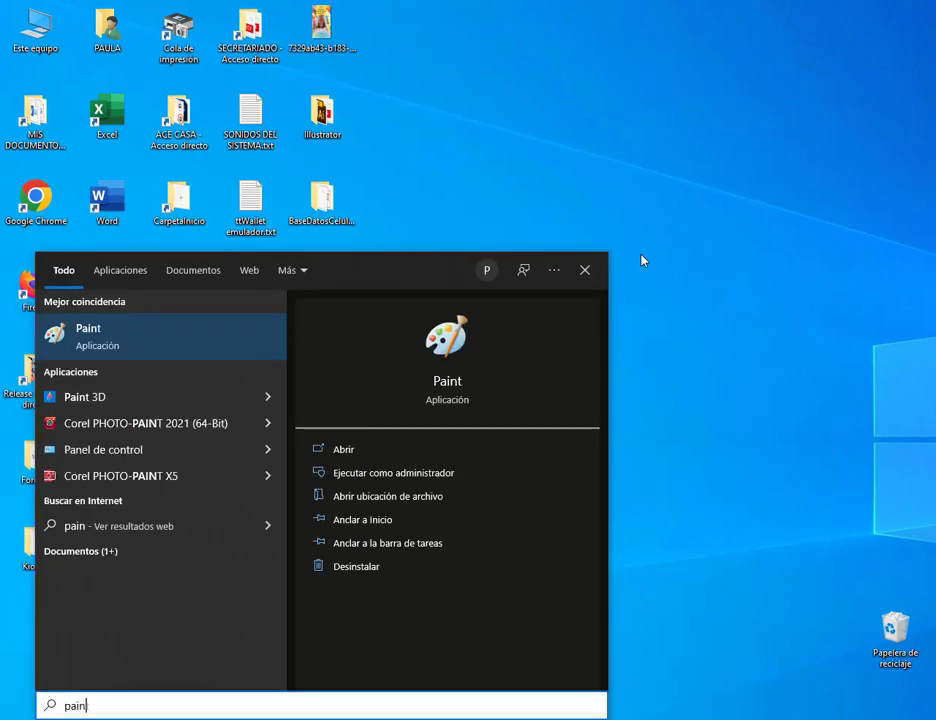
key(Return)
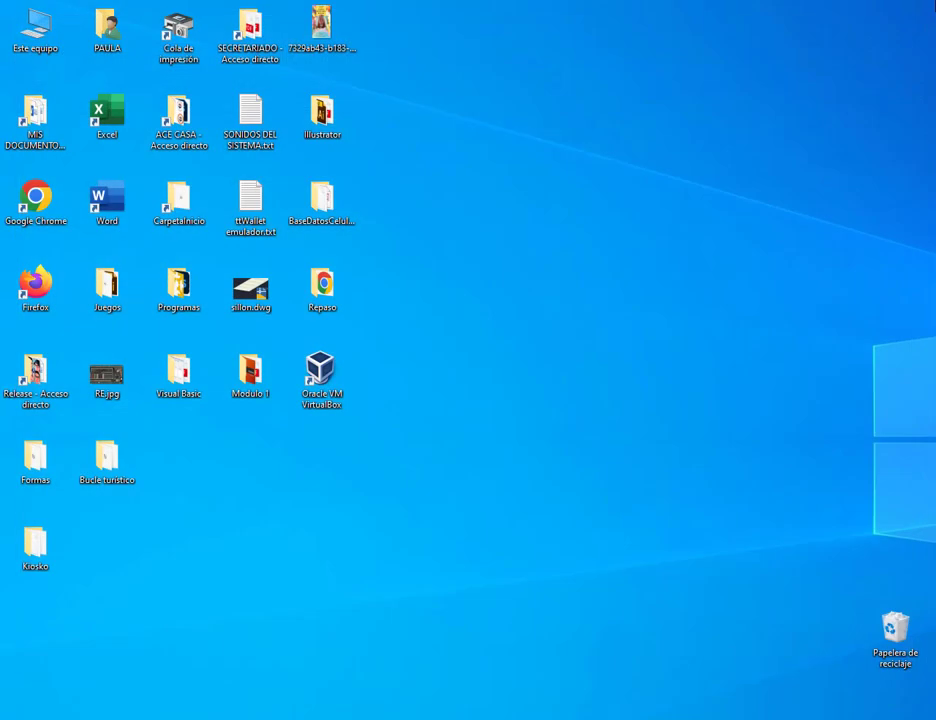
Search Windows for "cal", open Calculadora, and narrow its window
key(super)
text(cal)
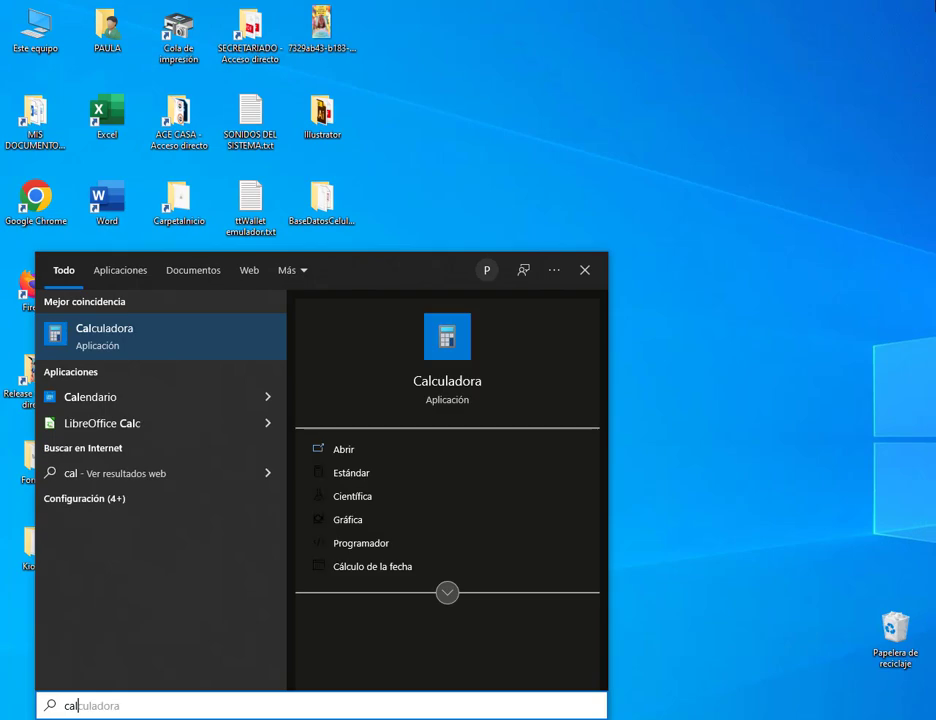
click(156, 344)
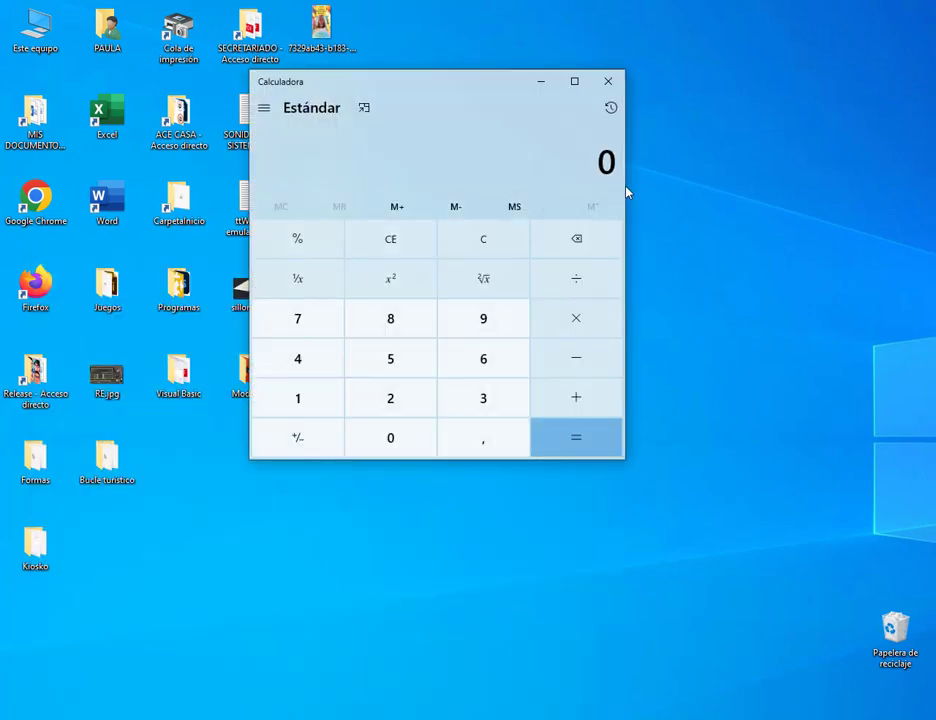
drag(627, 192, 485, 200)
Close the Calculadora window on the Windows 10 desktop
click(20, 718)
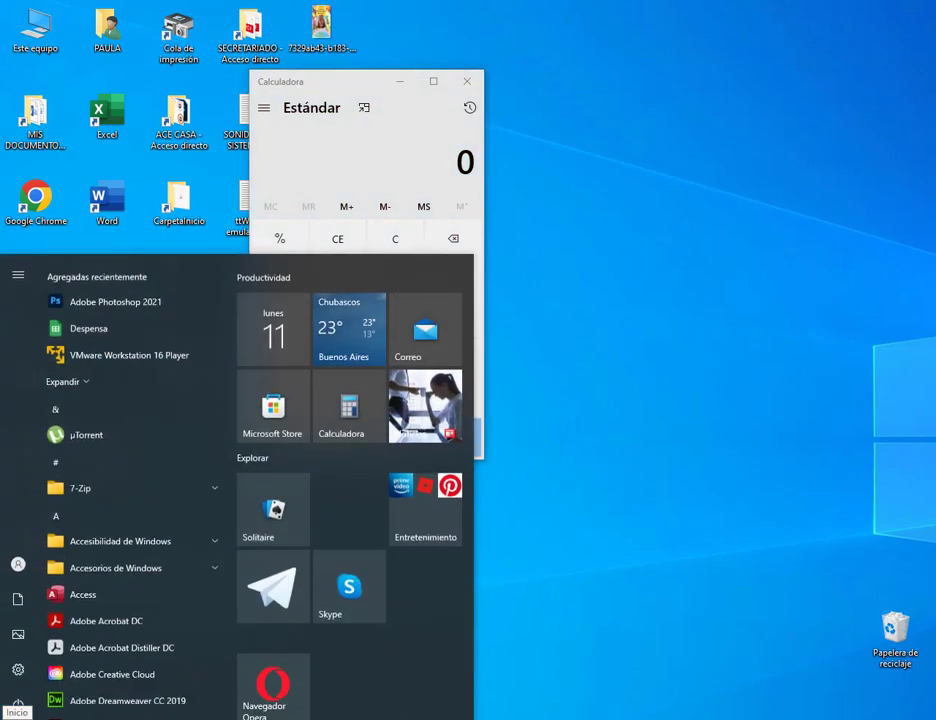
click(353, 94)
click(468, 83)
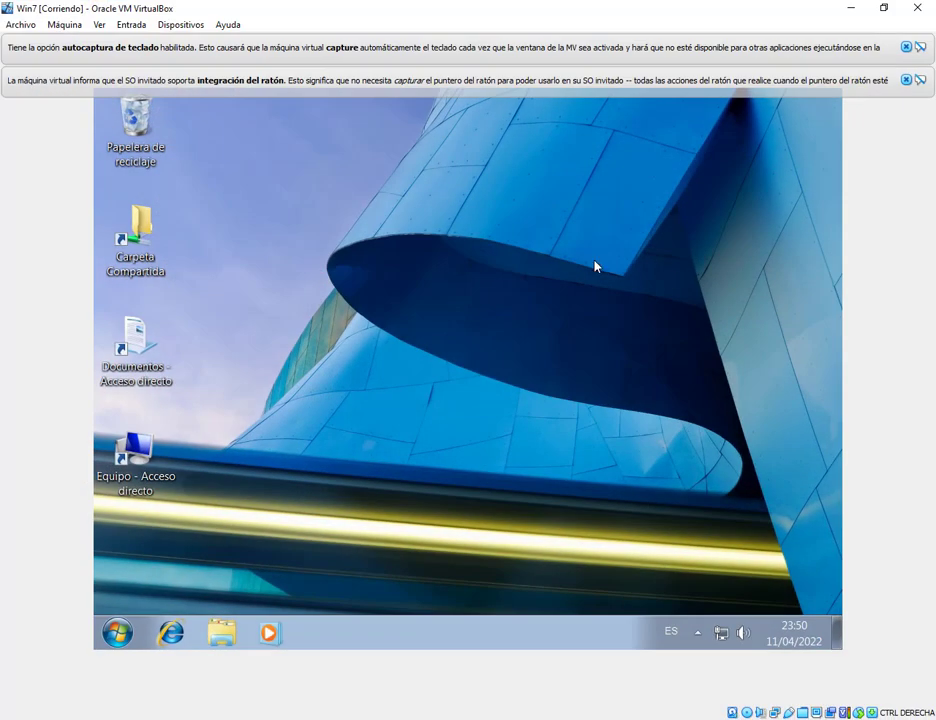
In the Windows 7 virtual machine, dismiss both notification banners and open Bloc de notas from the Accesorios program group
click(906, 47)
click(906, 79)
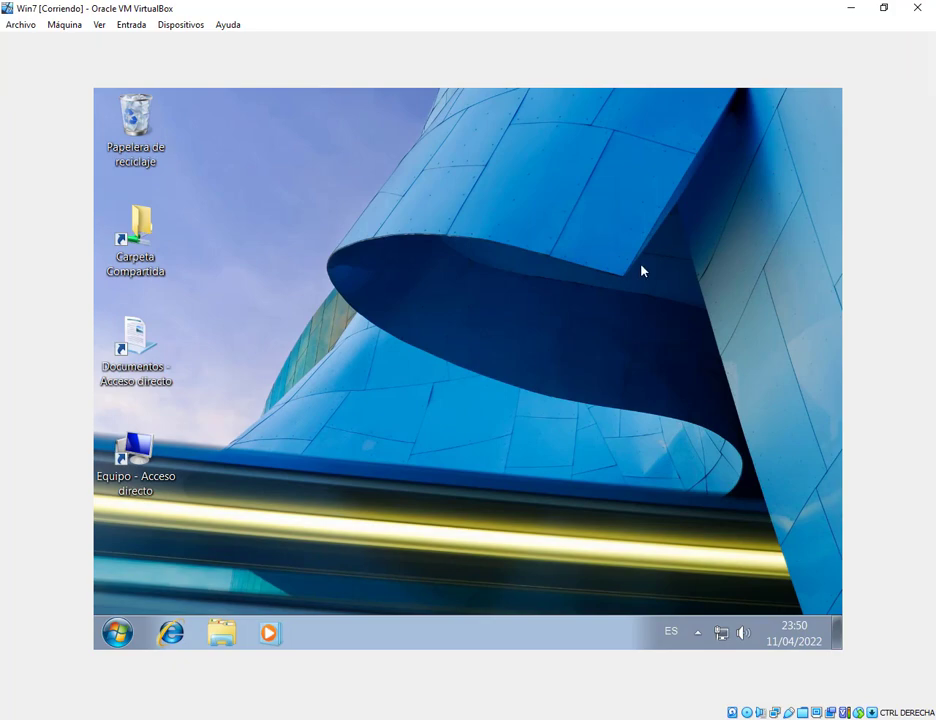
click(124, 638)
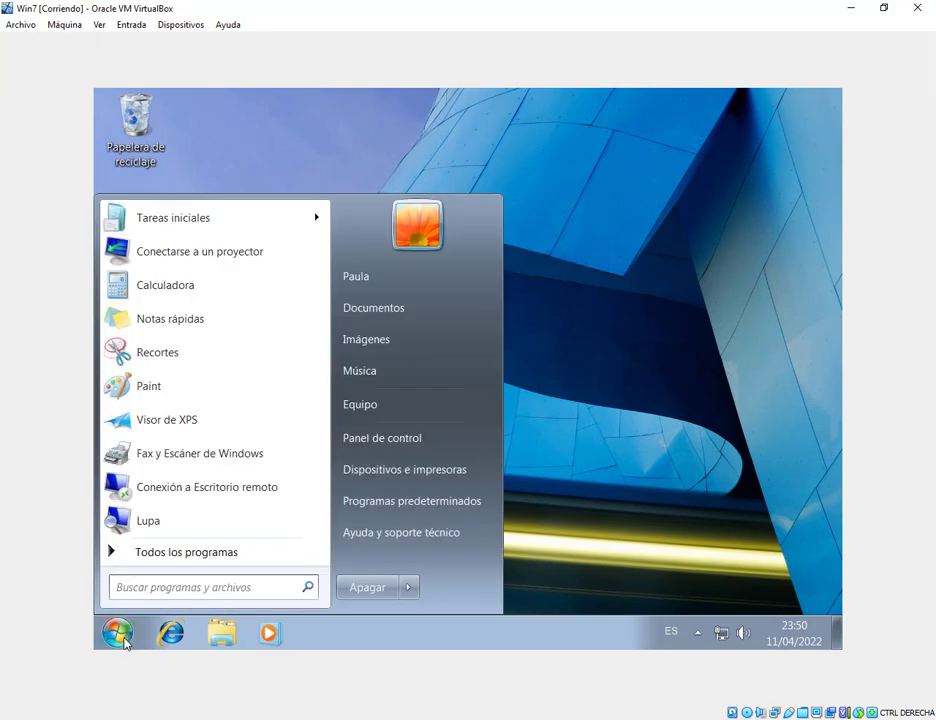
click(197, 553)
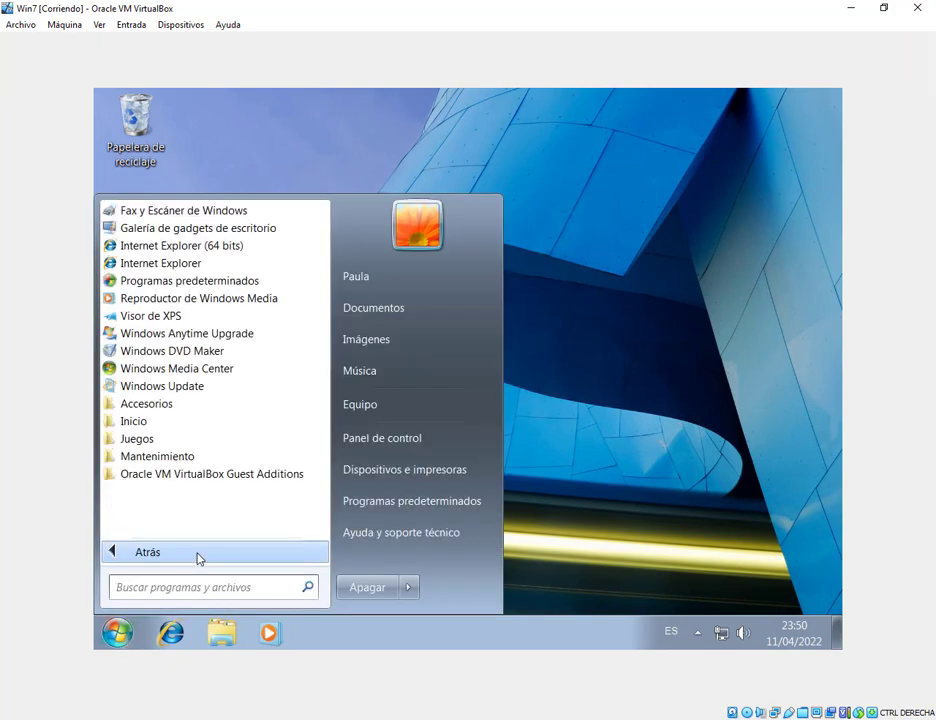
click(163, 404)
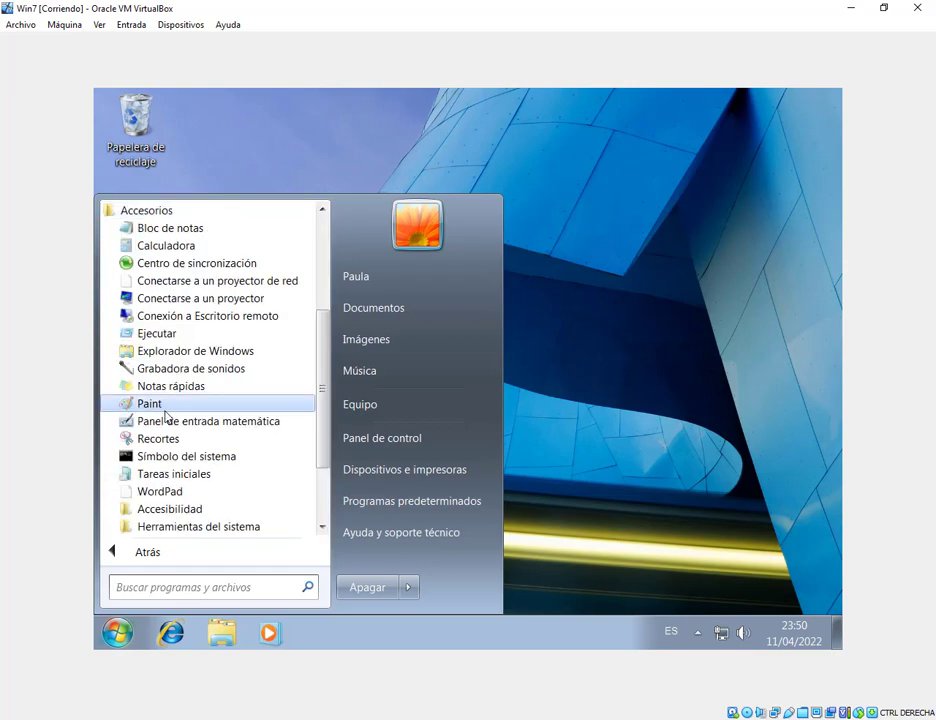
click(165, 230)
Open Paint from the Accesorios program group of Windows 7
click(120, 634)
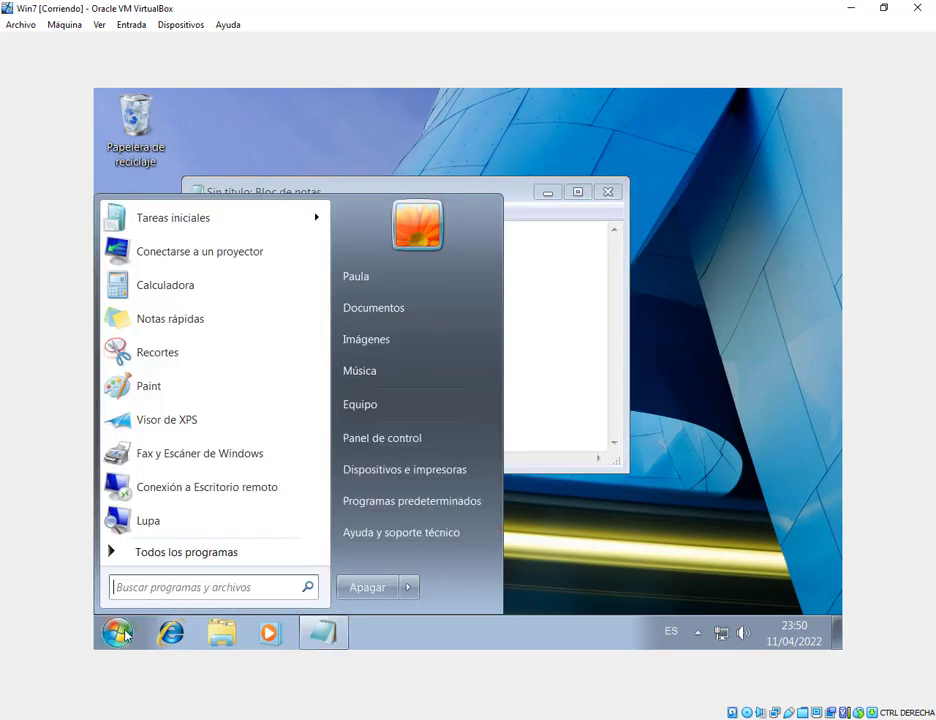
click(181, 556)
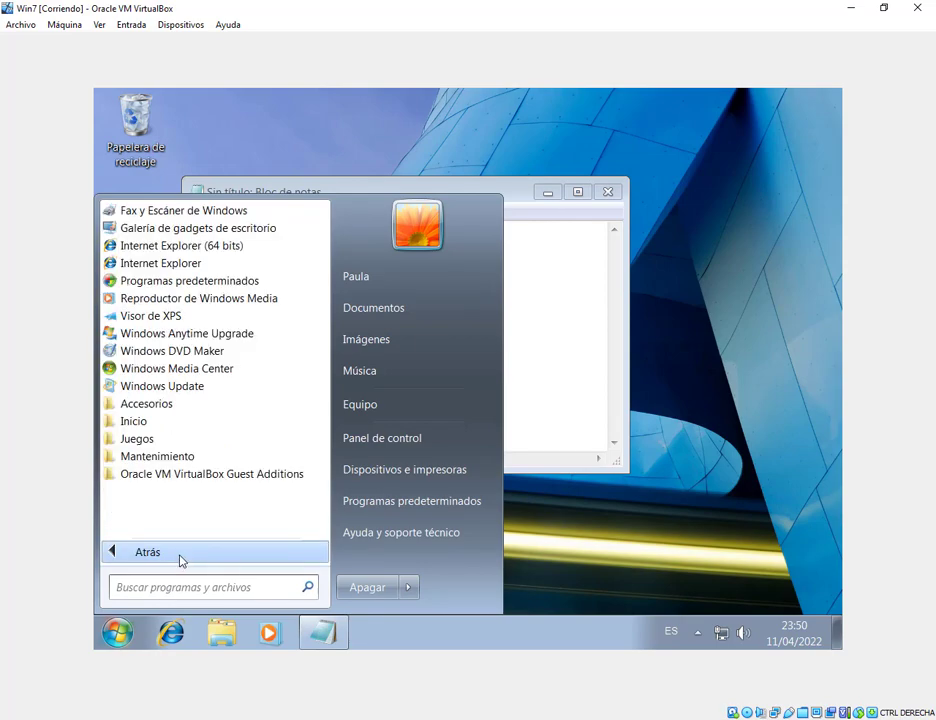
click(157, 404)
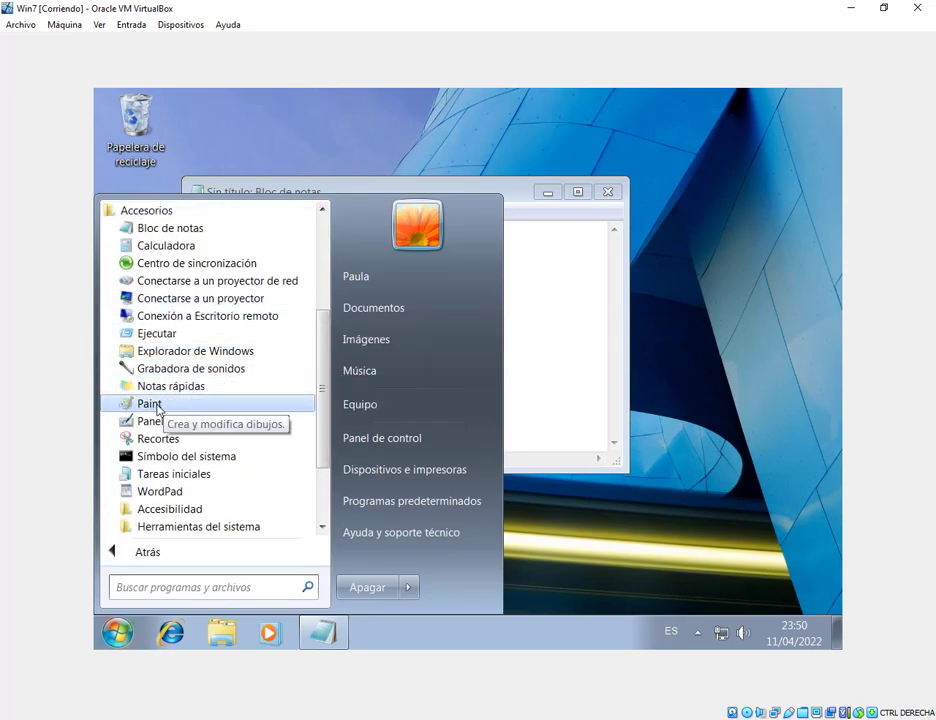
click(157, 405)
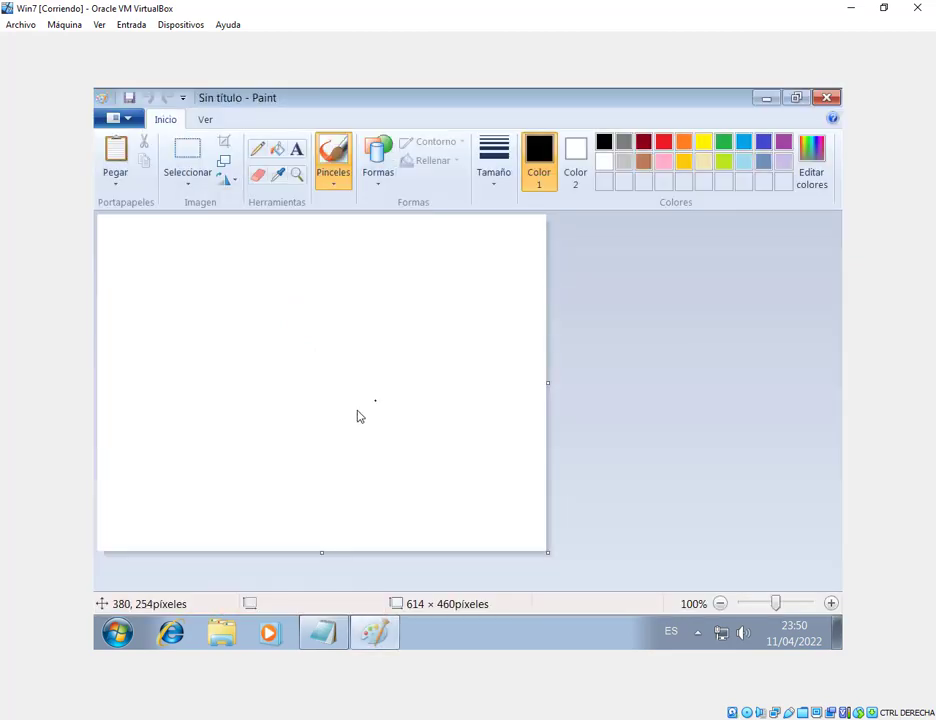
Open WordPad from the Accesorios program group of Windows 7
click(116, 636)
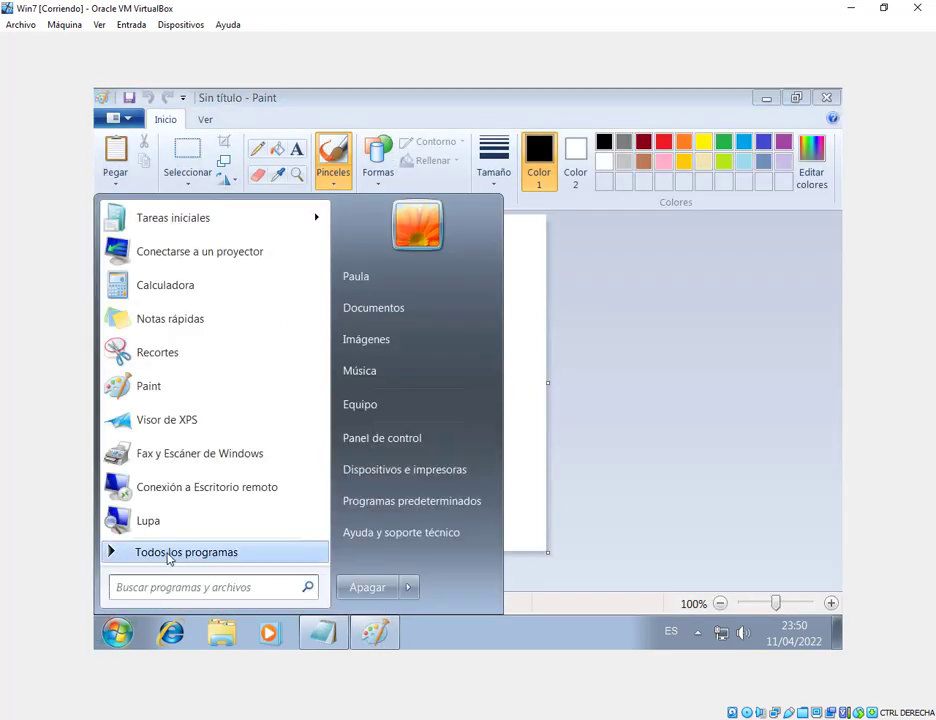
click(167, 557)
click(173, 404)
scroll(188, 376, down, 2)
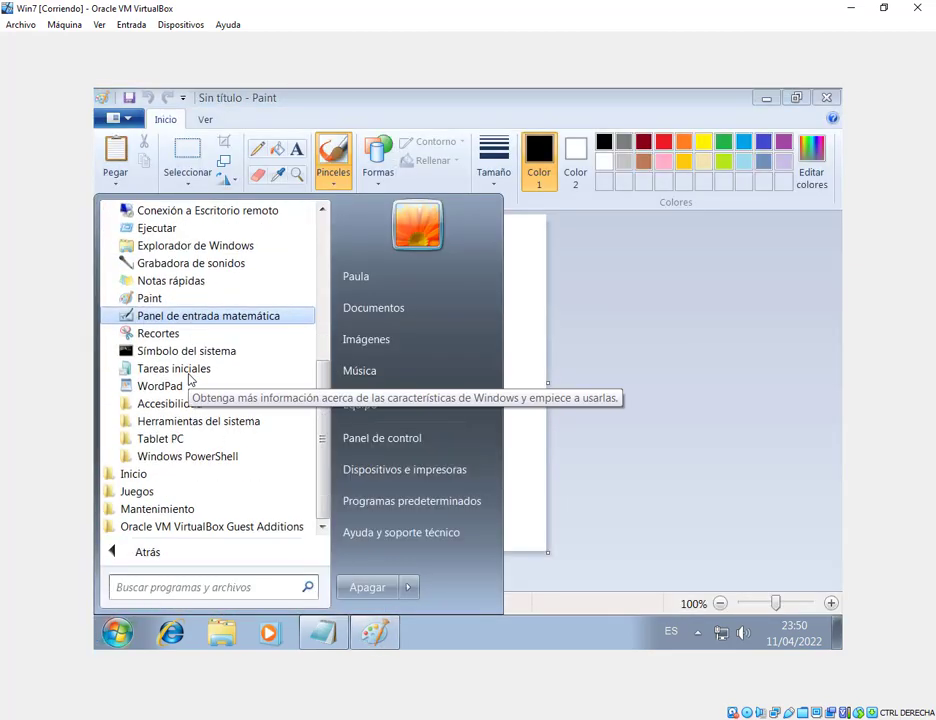
click(165, 386)
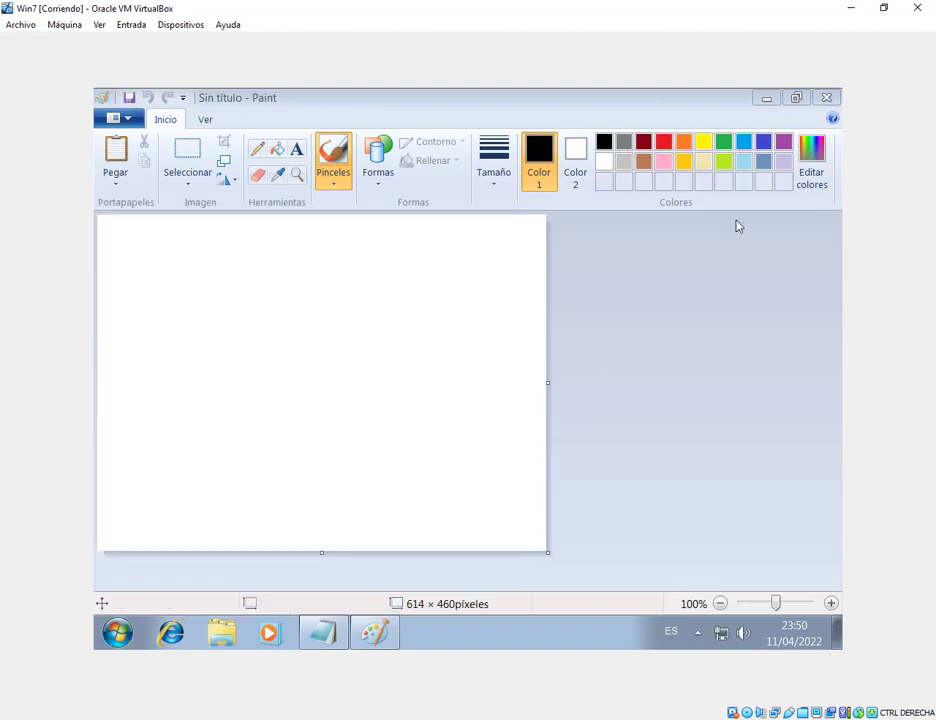
Open Calculadora from the Accesorios program group and move its window toward the middle of the Windows 7 desktop
click(116, 633)
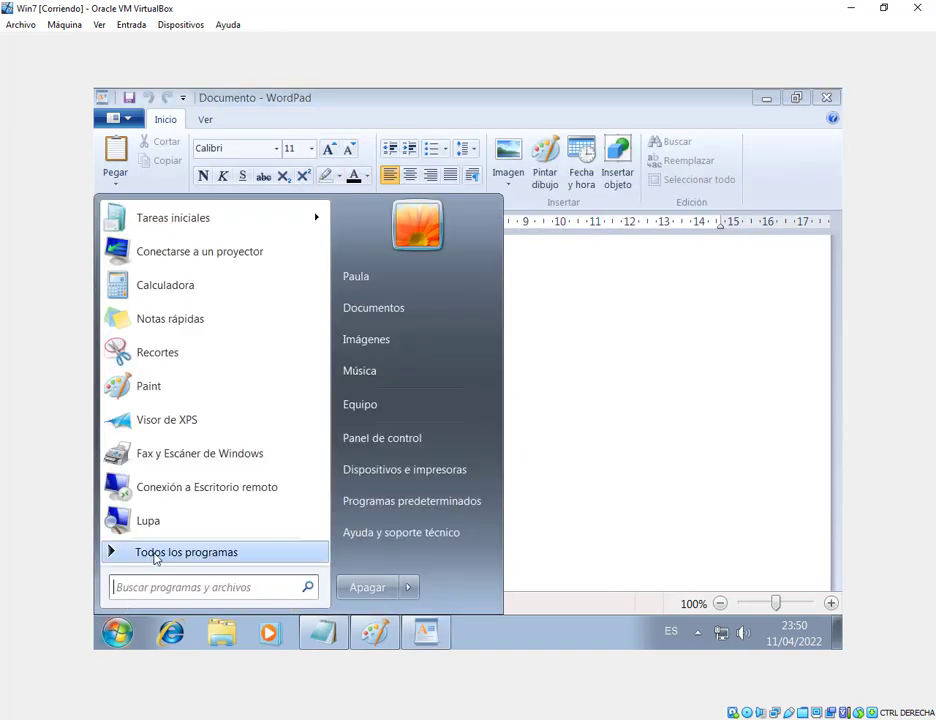
click(155, 557)
click(155, 404)
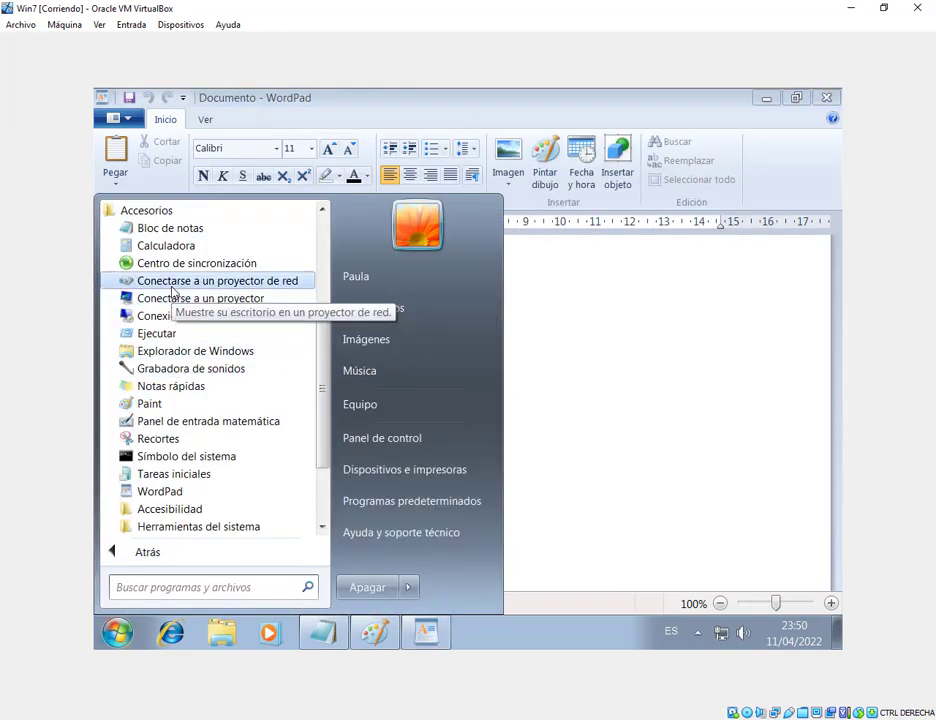
click(166, 246)
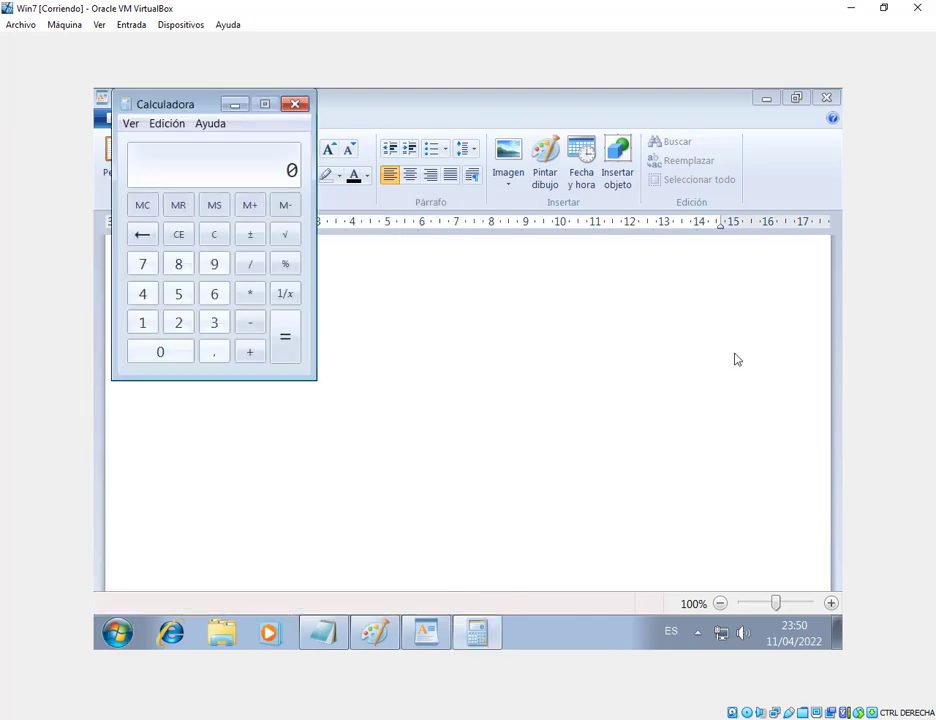
drag(209, 103, 524, 244)
Review the programs listed in the Accesorios group, and dismiss the list without opening any of them
click(116, 633)
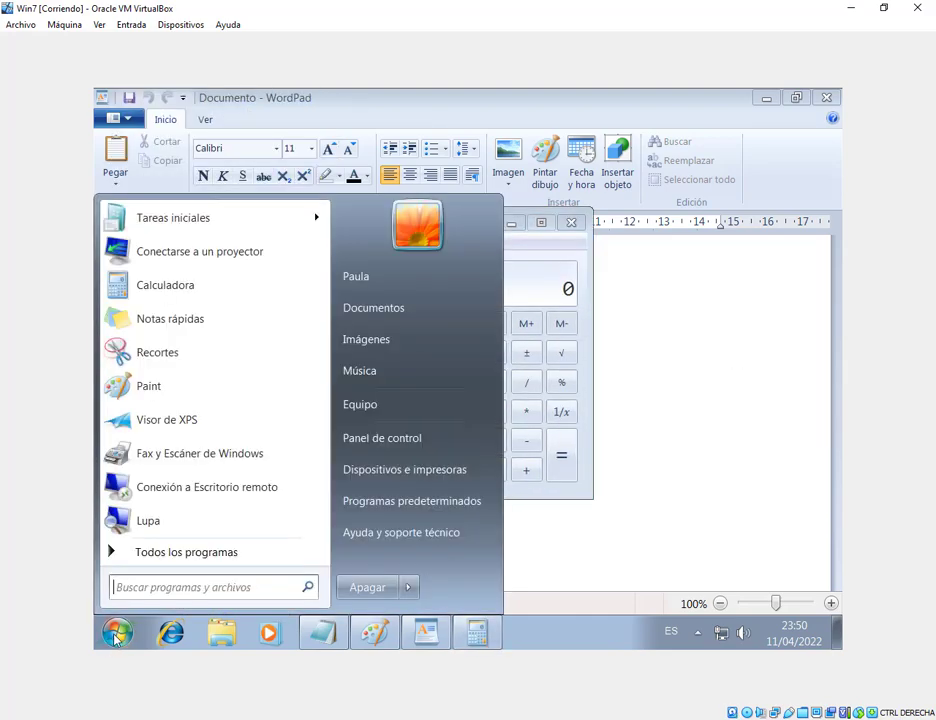
click(212, 560)
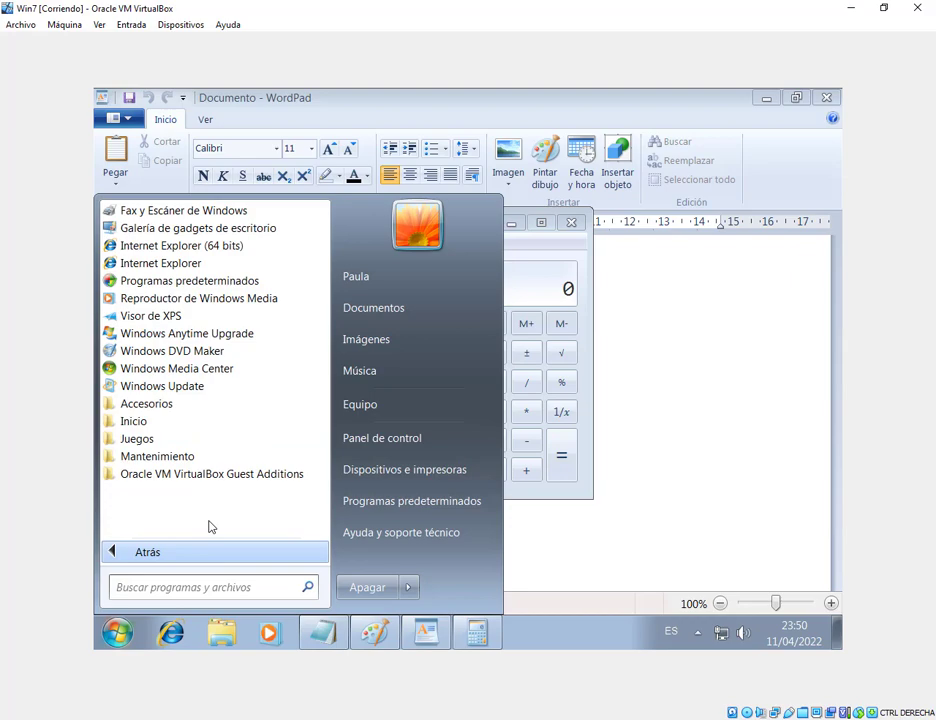
click(203, 404)
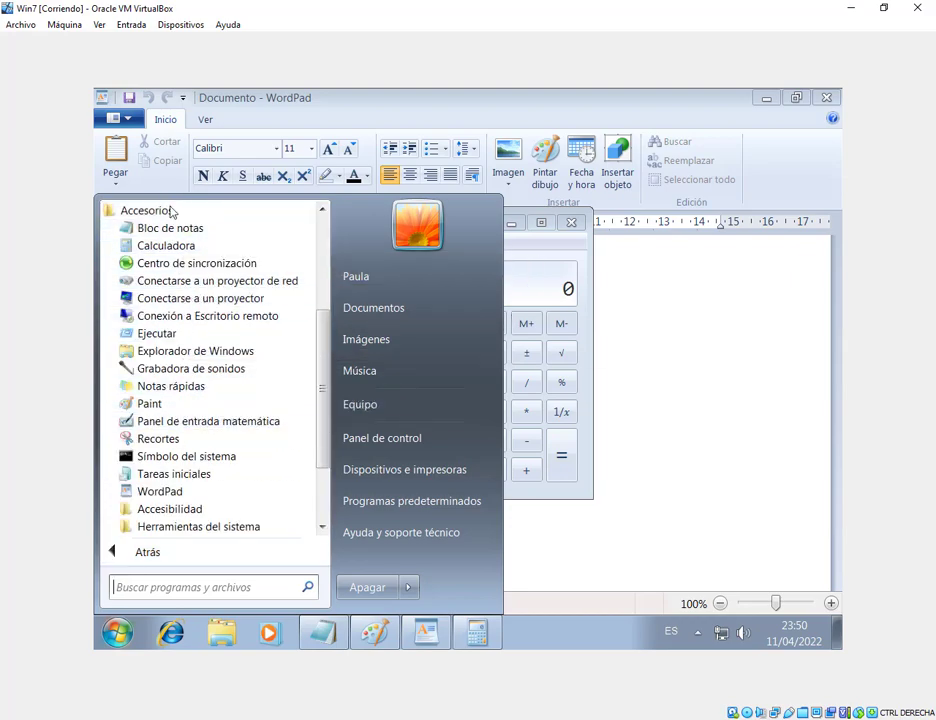
click(616, 413)
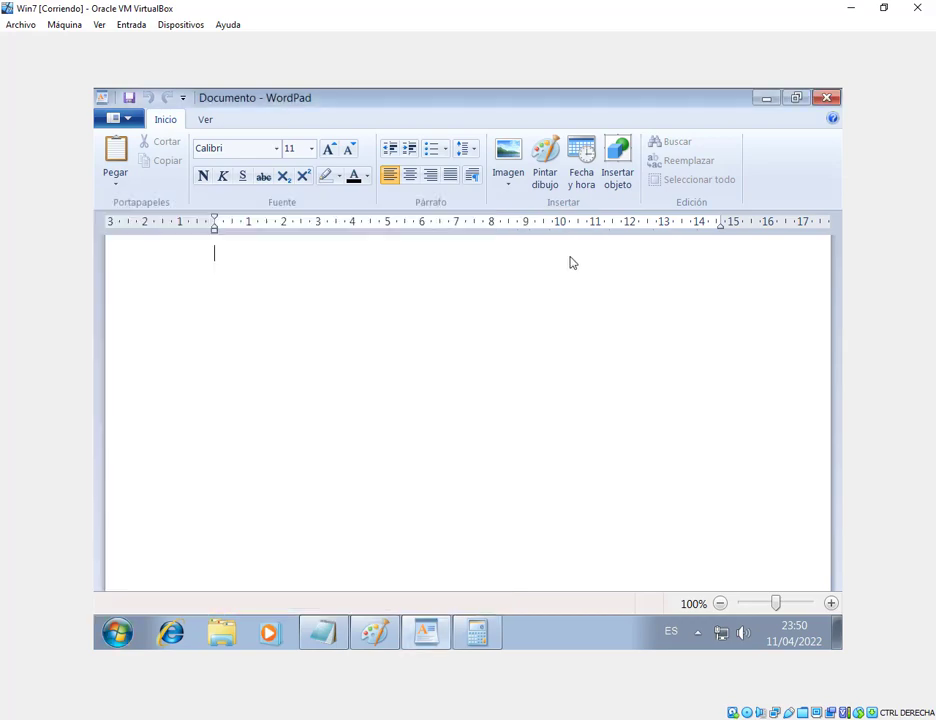
Close the open WordPad, Calculadora, Paint and Bloc de notas windows in Windows 7
click(826, 97)
drag(455, 223, 393, 269)
click(508, 270)
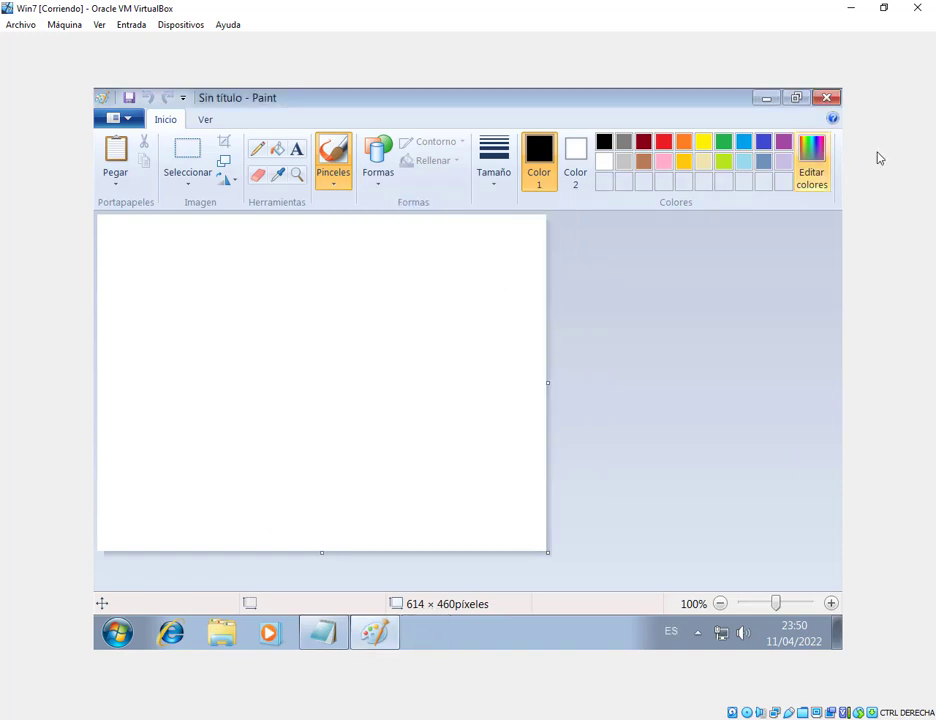
click(836, 100)
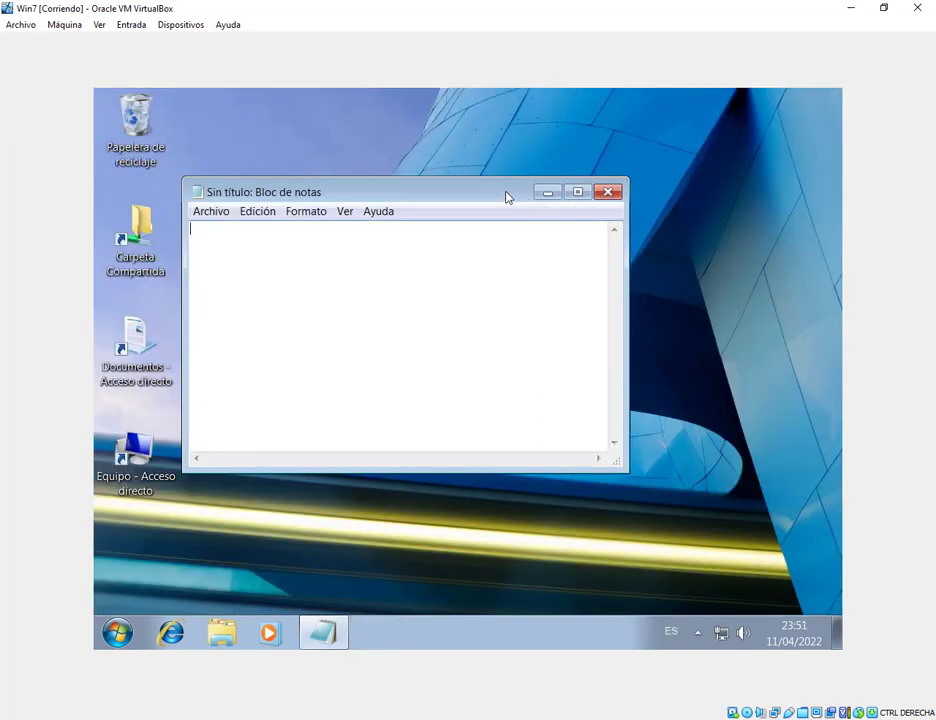
drag(508, 196, 559, 209)
click(660, 203)
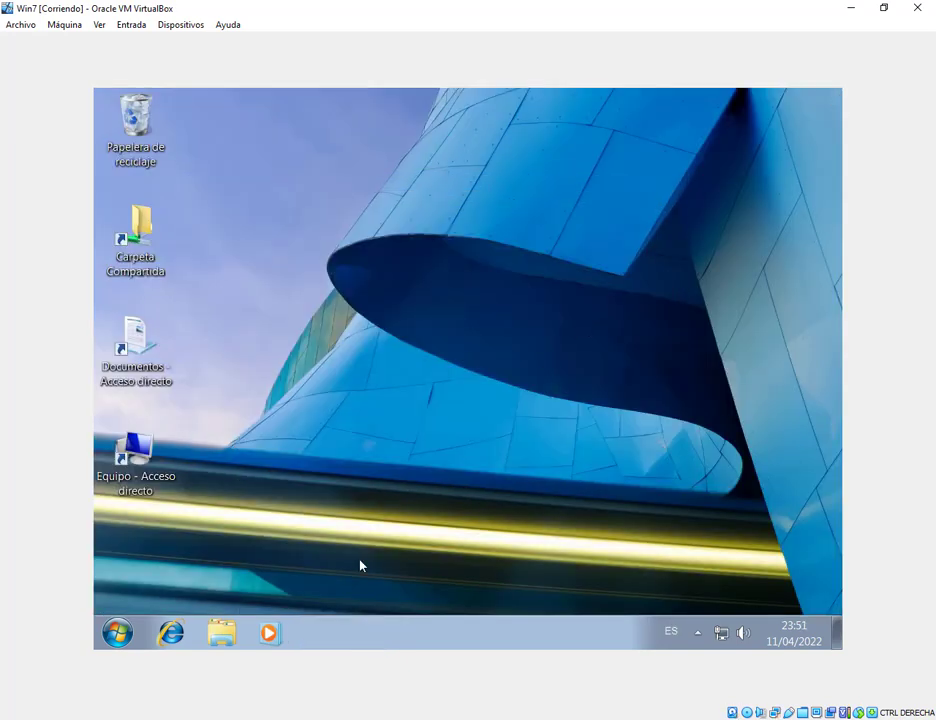
Open the Documentos library in a maximized Windows Explorer window and create a folder named "Curso secretariado administrativo" there
click(224, 629)
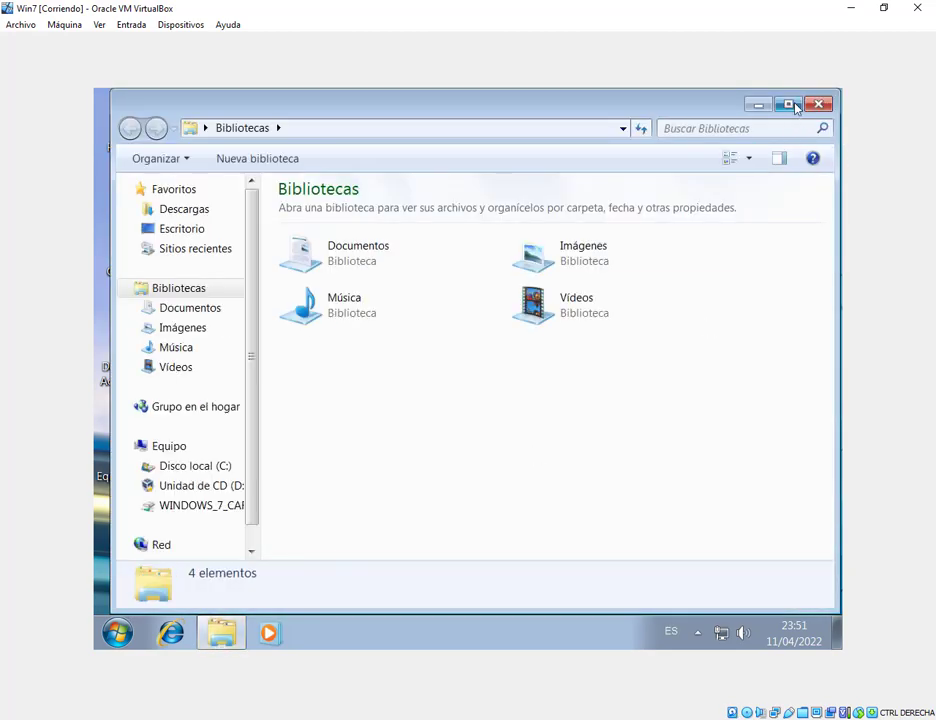
click(788, 104)
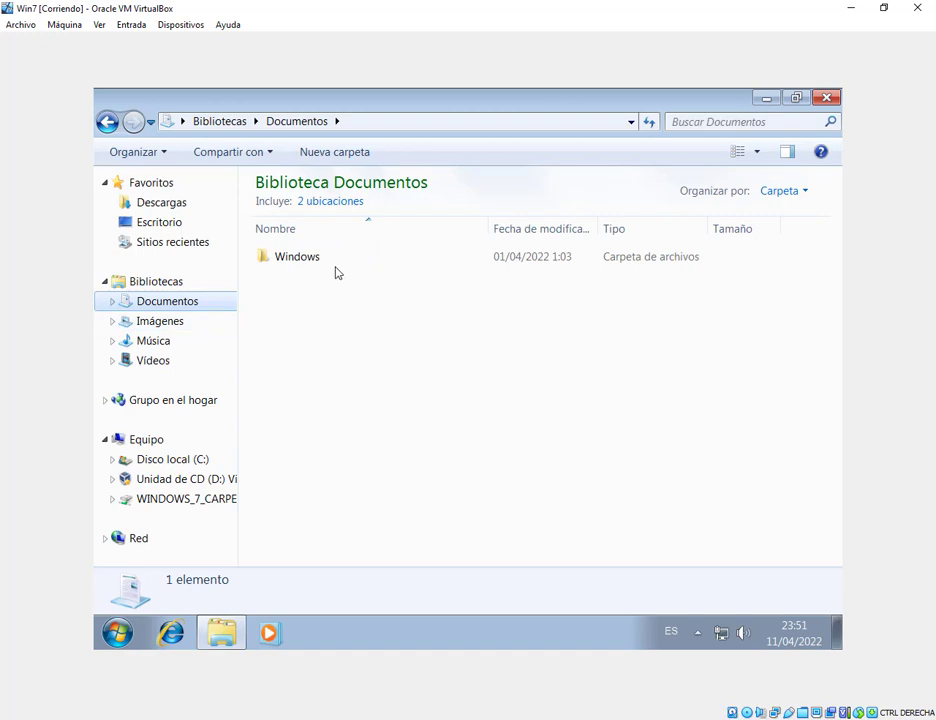
click(328, 152)
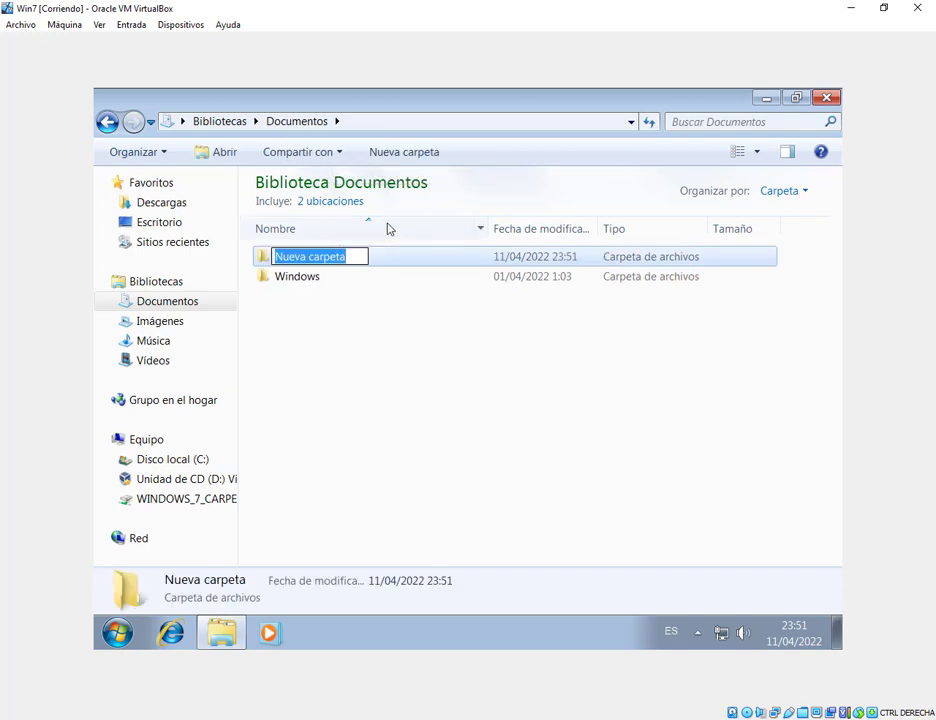
text(Curso sec)
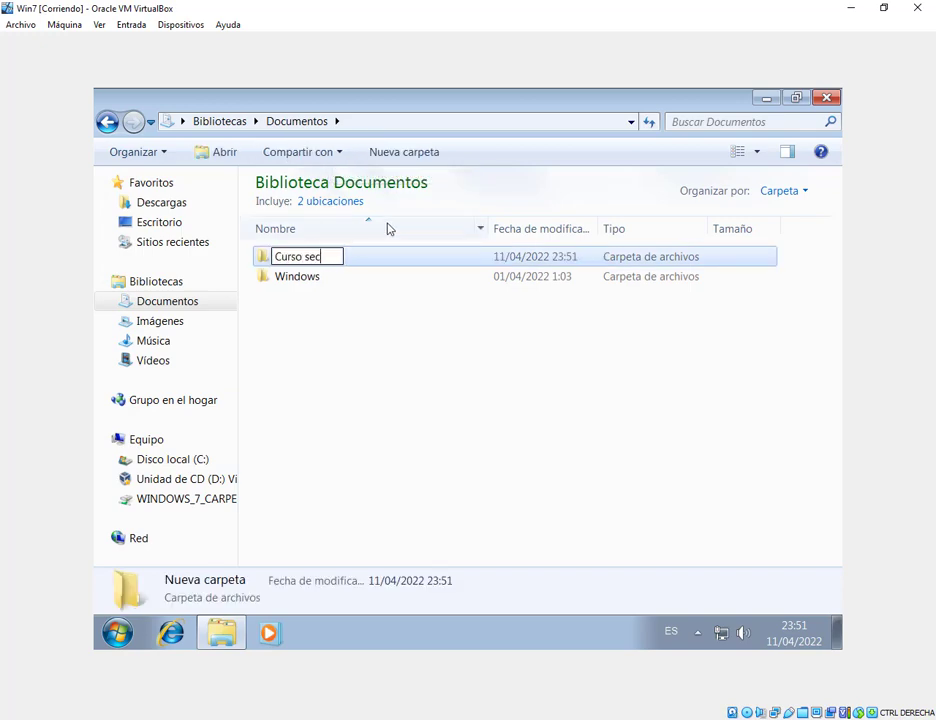
text(retariado adminis)
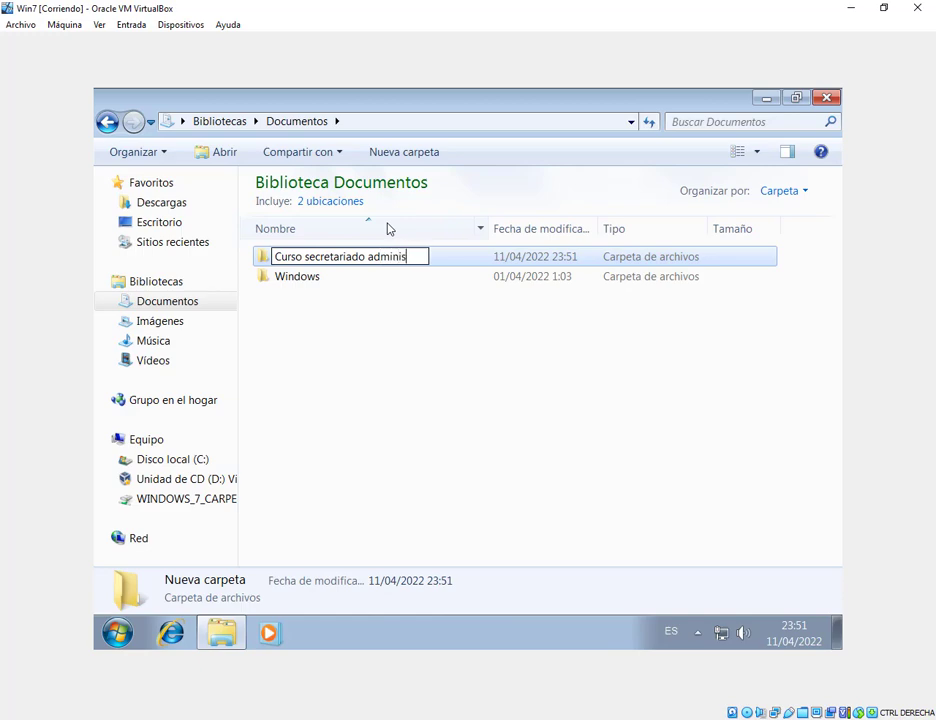
text(trativo)
key(Return)
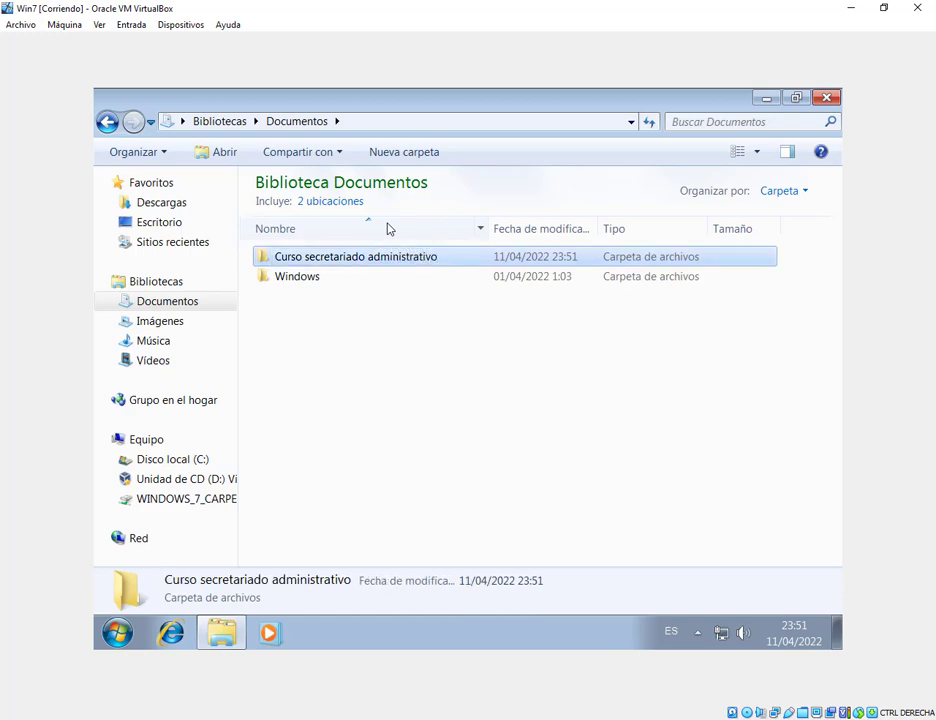
Create a folder named "Modulo 1" inside the "Curso secretariado administrativo" folder
double_click(411, 266)
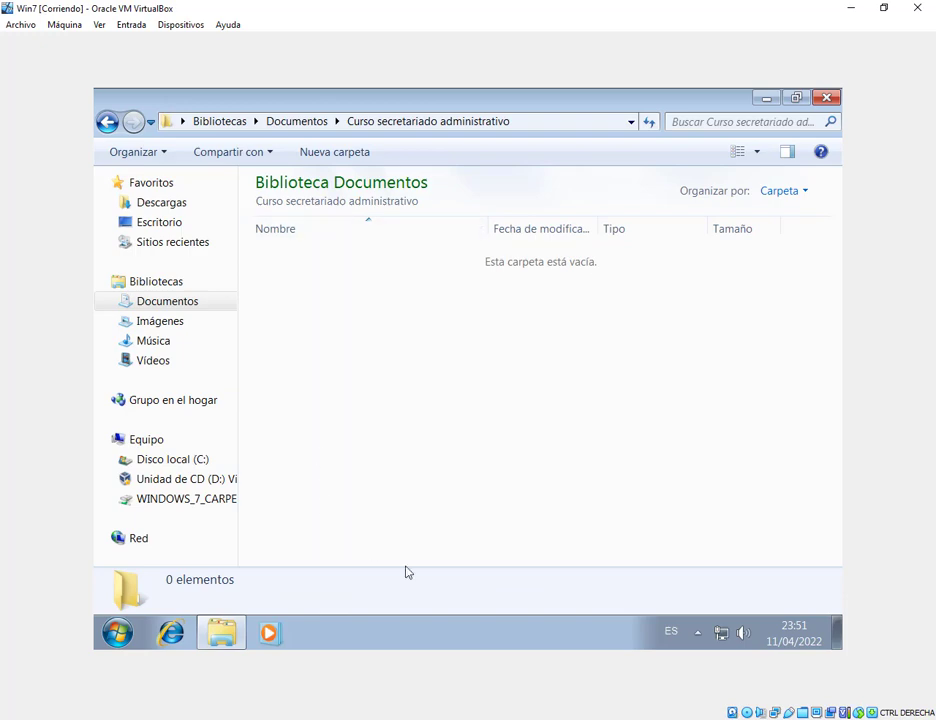
right_click(527, 306)
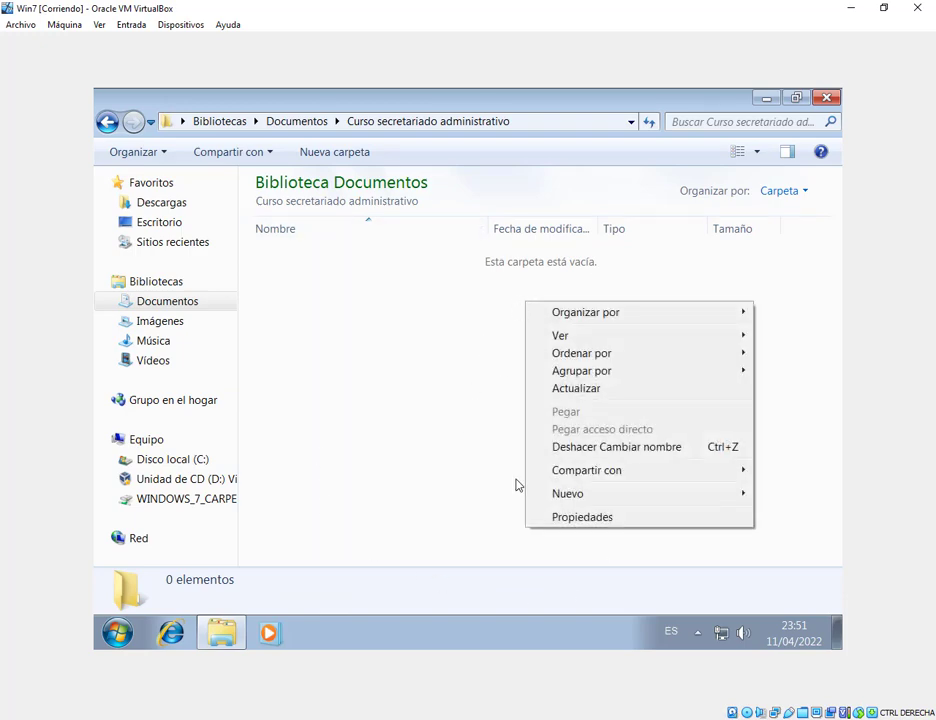
mouse_move(548, 494)
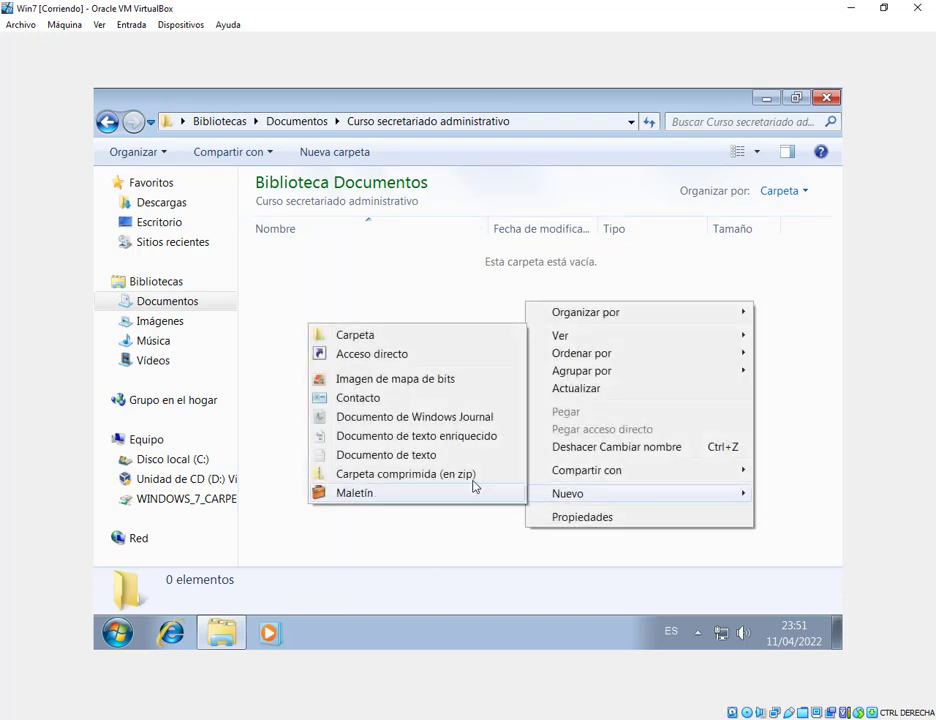
click(345, 335)
text(Modulo 1)
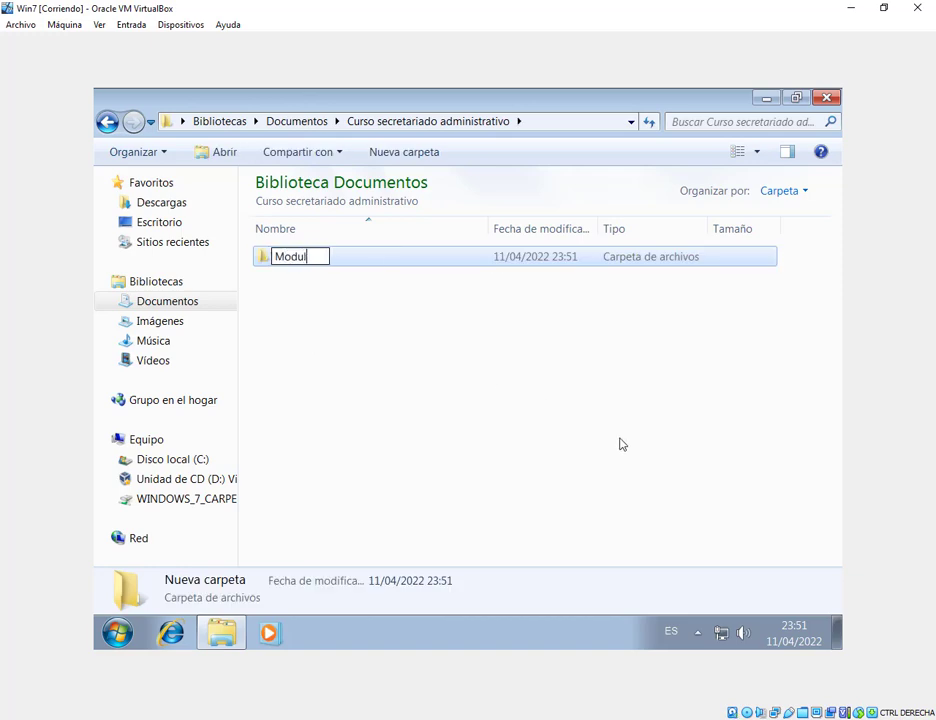
key(Return)
click(620, 444)
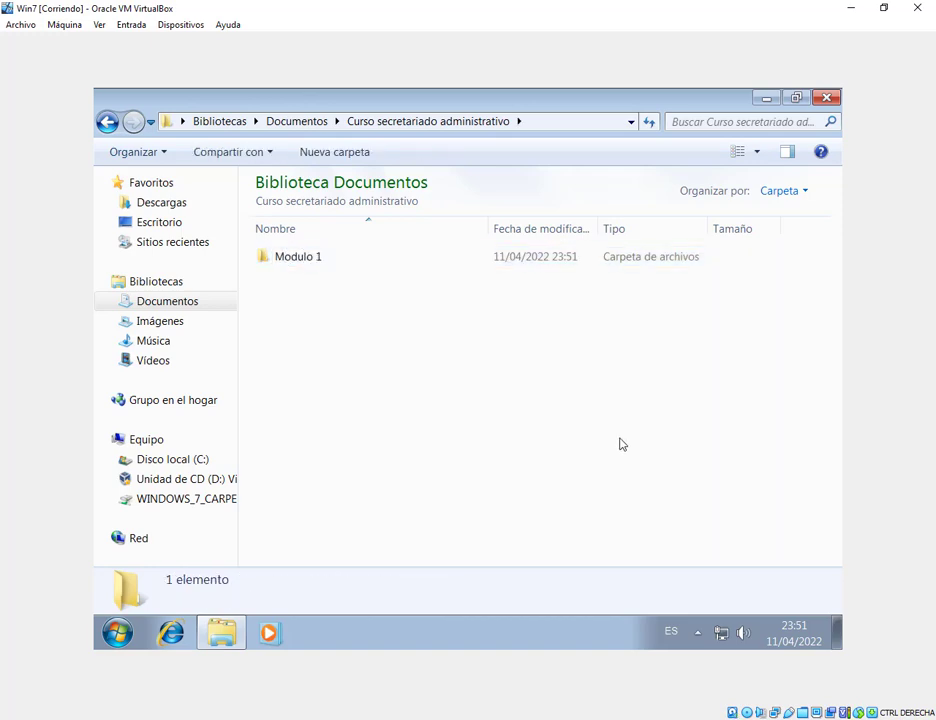
Close the Windows 7 Explorer window and minimize the virtual machine to return to the host desktop
click(826, 98)
click(855, 9)
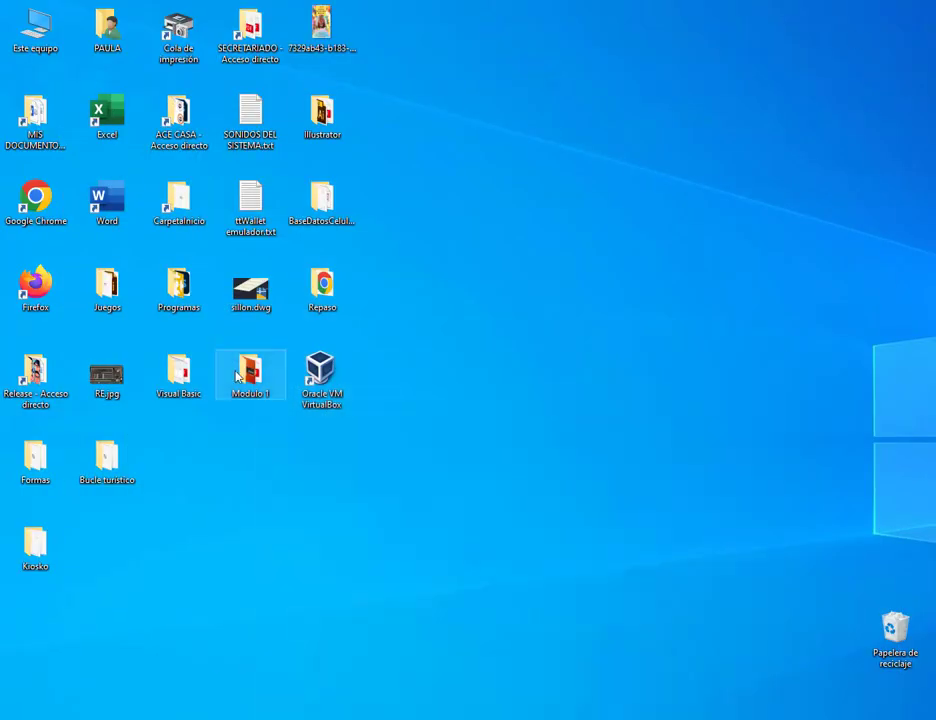
Open "1. Ejercicios prácticos de Windows - Aplicaciones.pdf" from the desktop's Modulo 1 folder, widening the Nombre column to show full file names
double_click(240, 376)
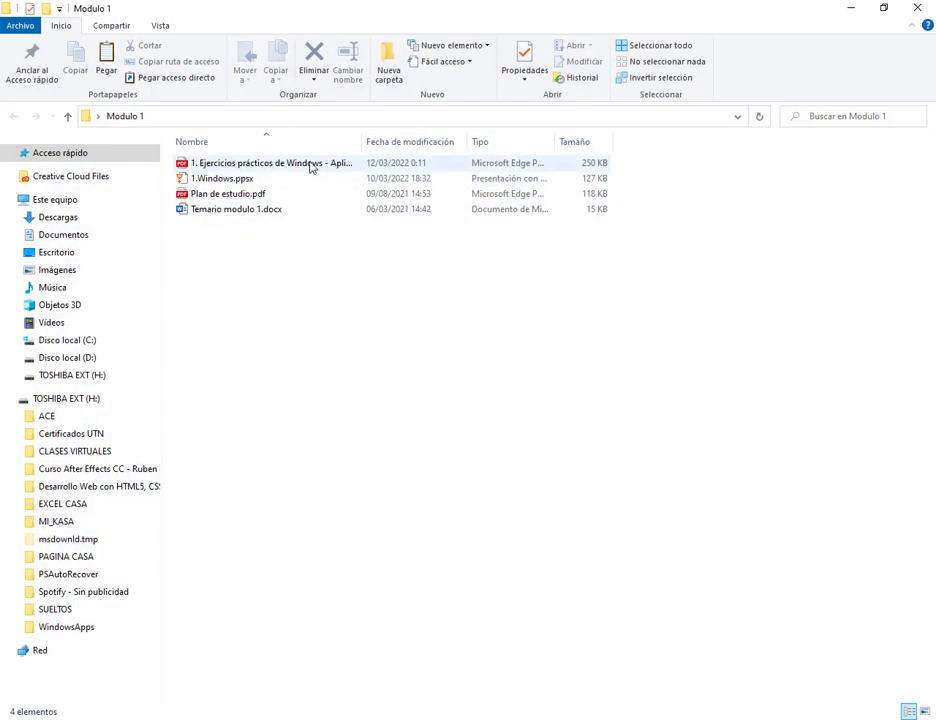
drag(364, 147, 435, 146)
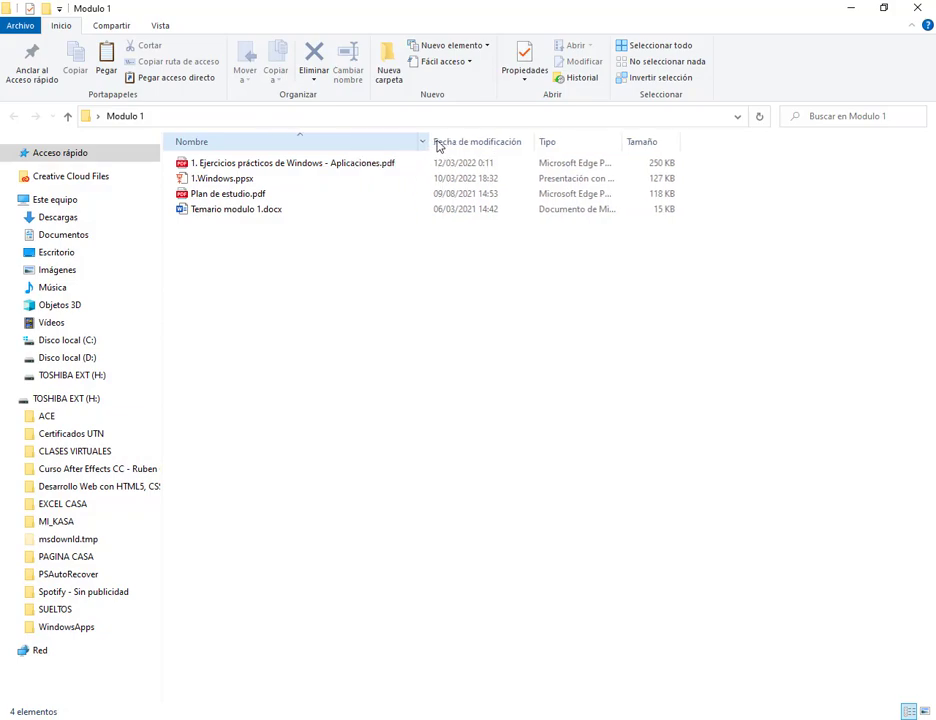
double_click(384, 165)
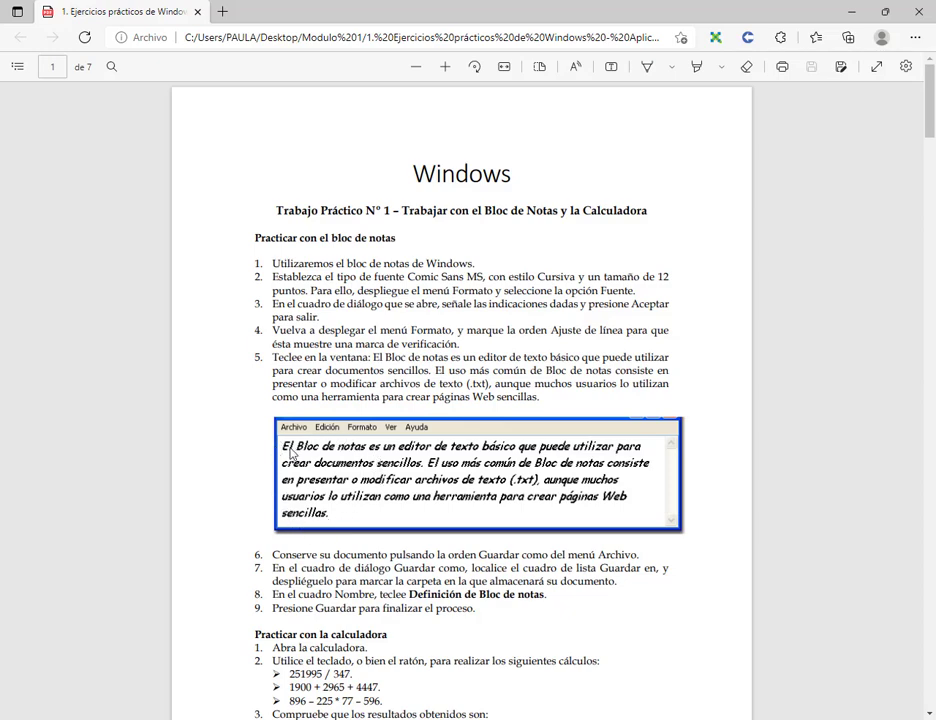
Open a new Bloc de notas document by searching for "blo" and maximize its window
key(ctrl+d)
click(658, 154)
key(super+s)
text(blo)
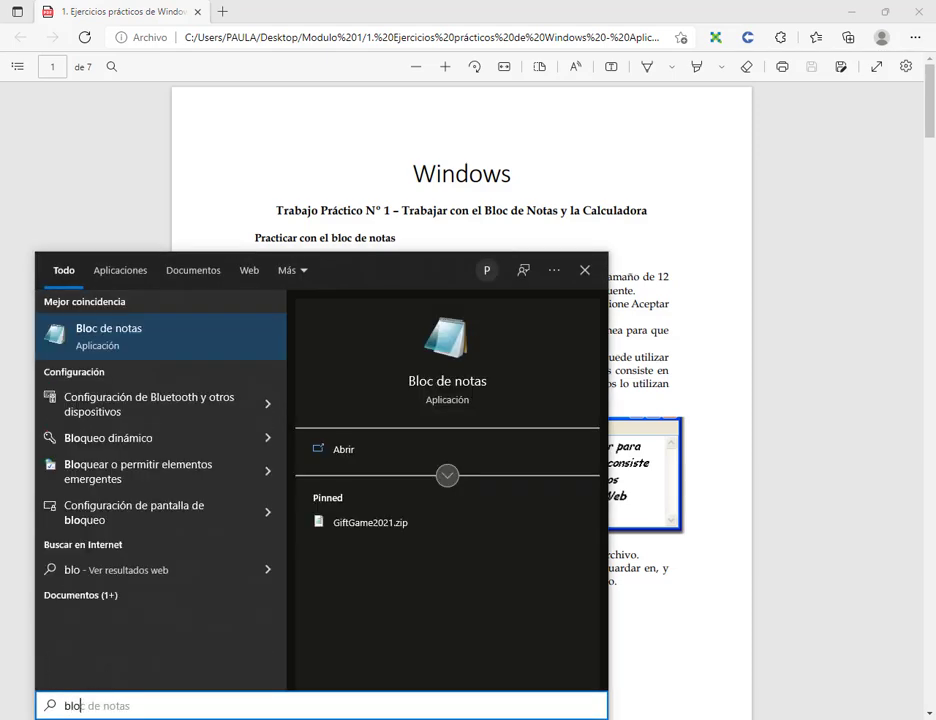
key(Return)
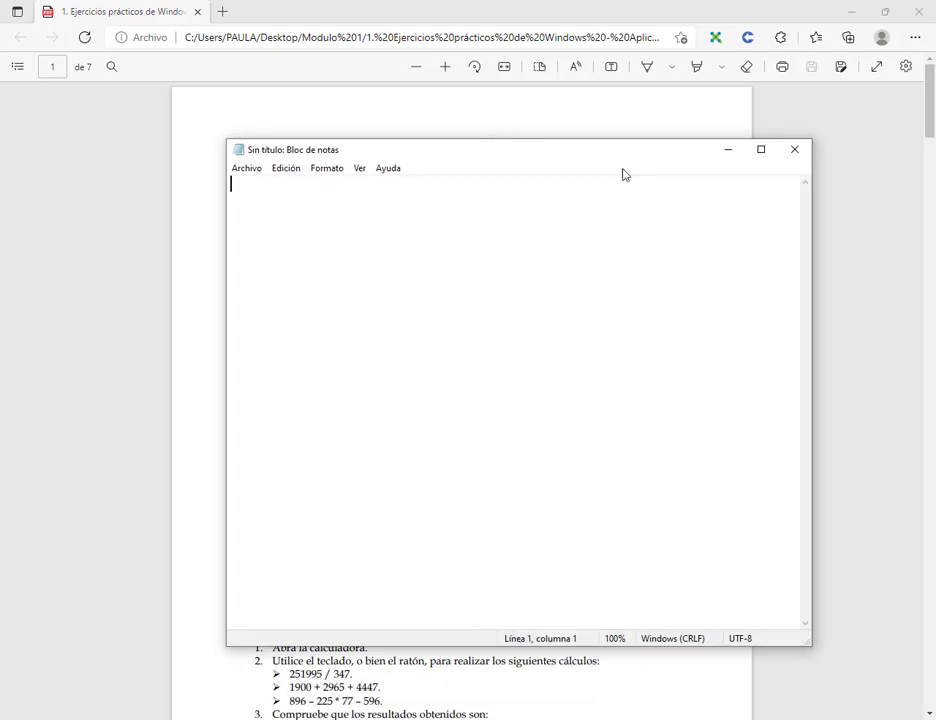
click(760, 151)
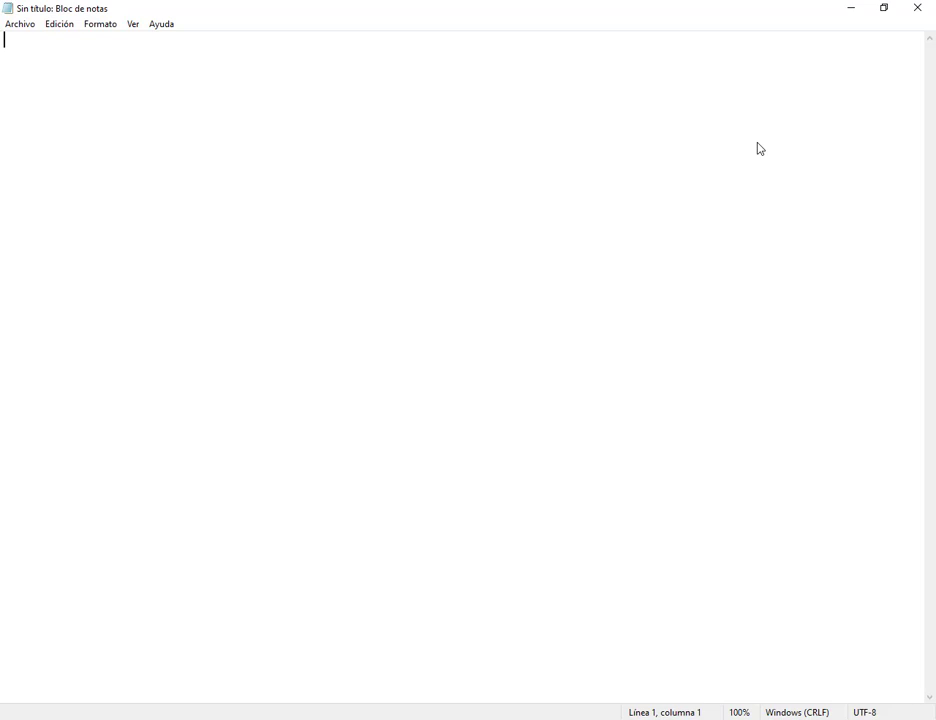
Switch back and forth between the exercise PDF and the empty Bloc de notas window
key(alt+Tab)
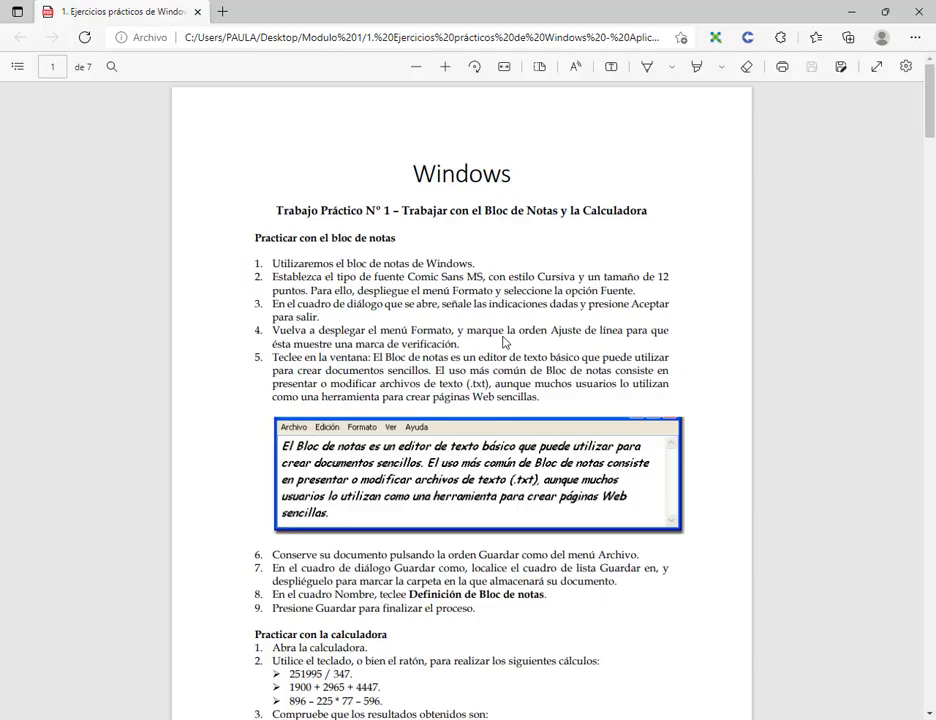
key(alt+Tab)
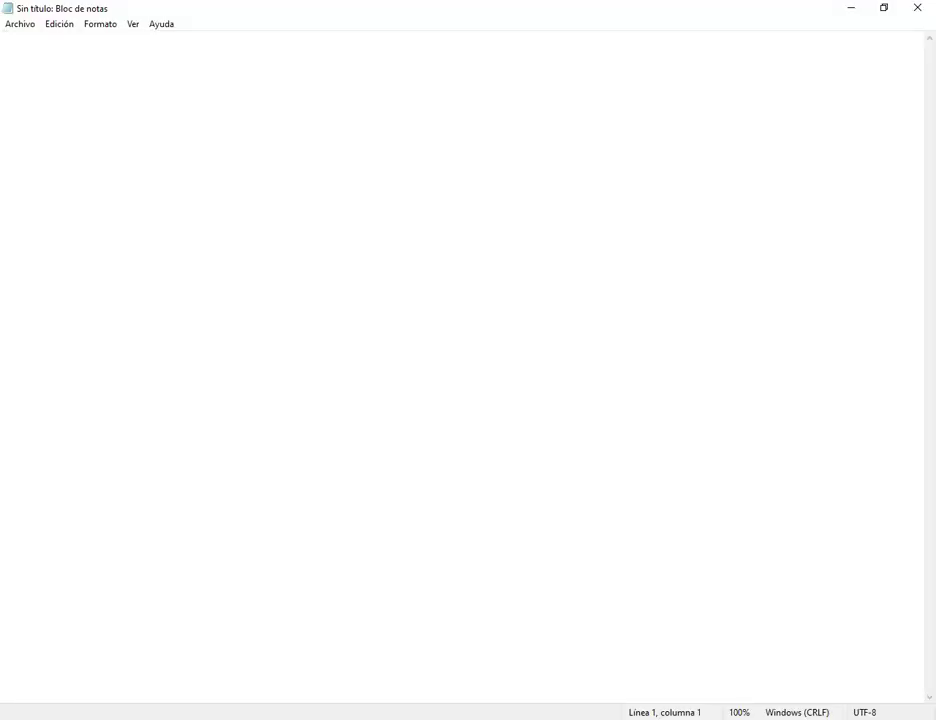
key(alt+Tab)
key(alt+Tab)
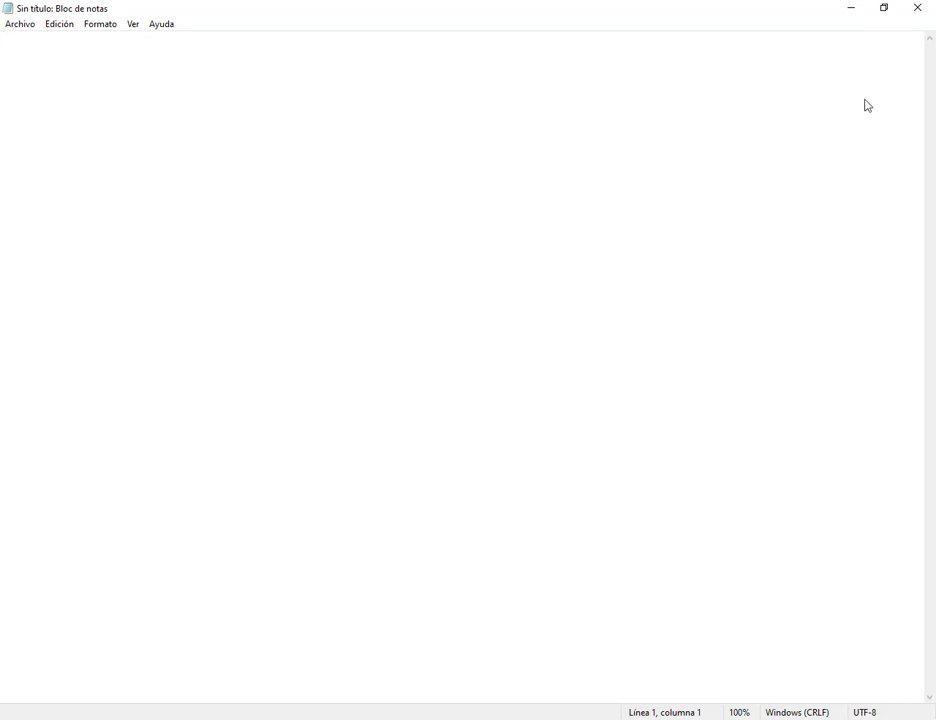
Restore the Bloc de notas window, then resize and move it above the exercise's sample text so both can be read together
click(885, 9)
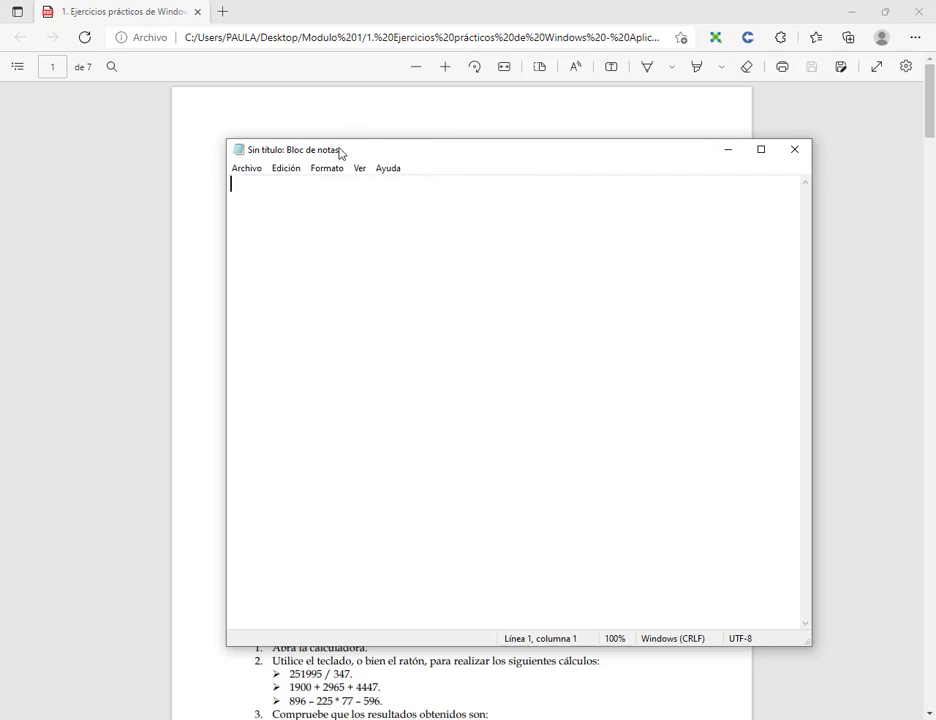
drag(325, 156, 290, 79)
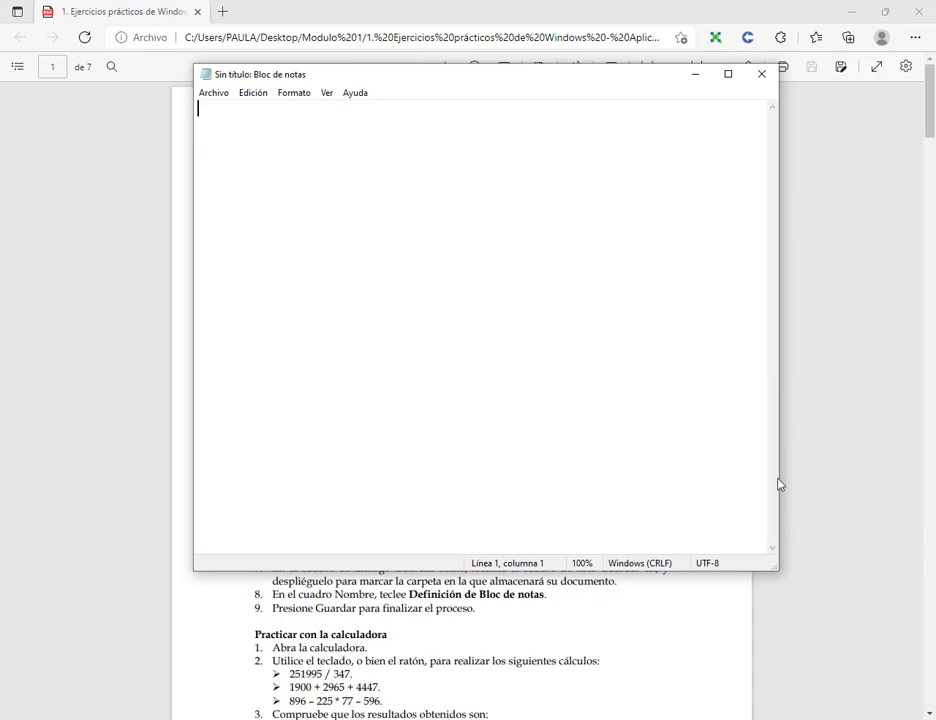
drag(776, 569, 595, 602)
drag(595, 436, 757, 411)
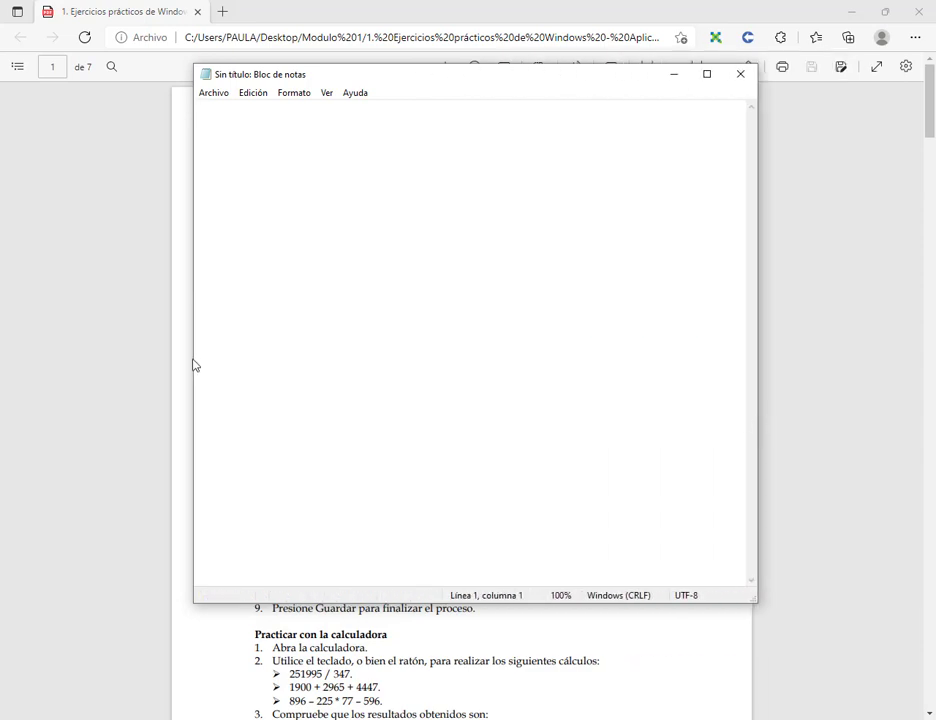
drag(195, 365, 134, 345)
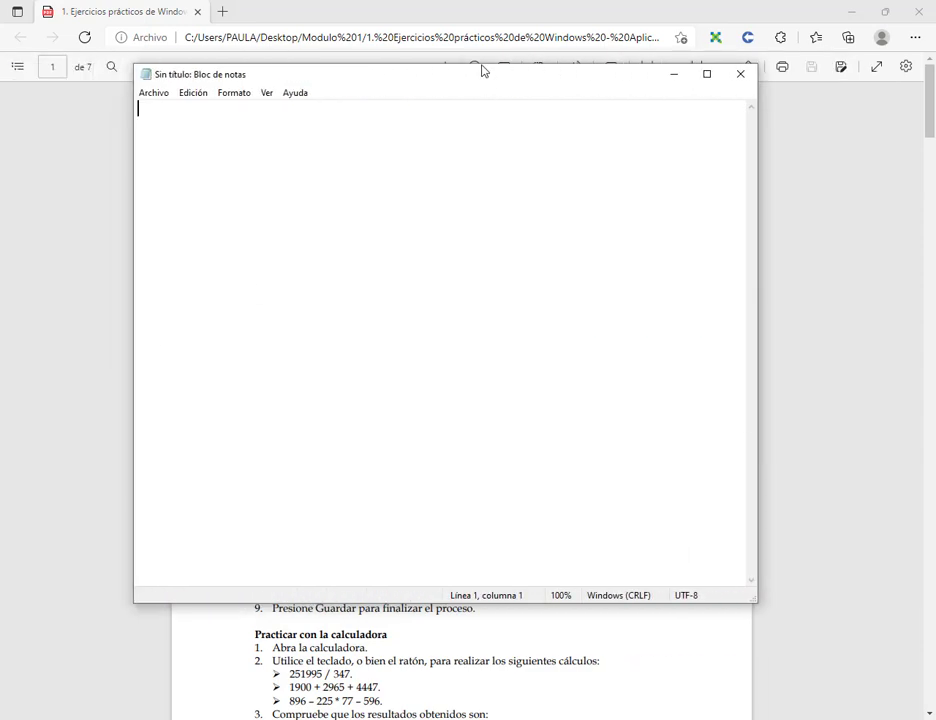
drag(483, 70, 472, 127)
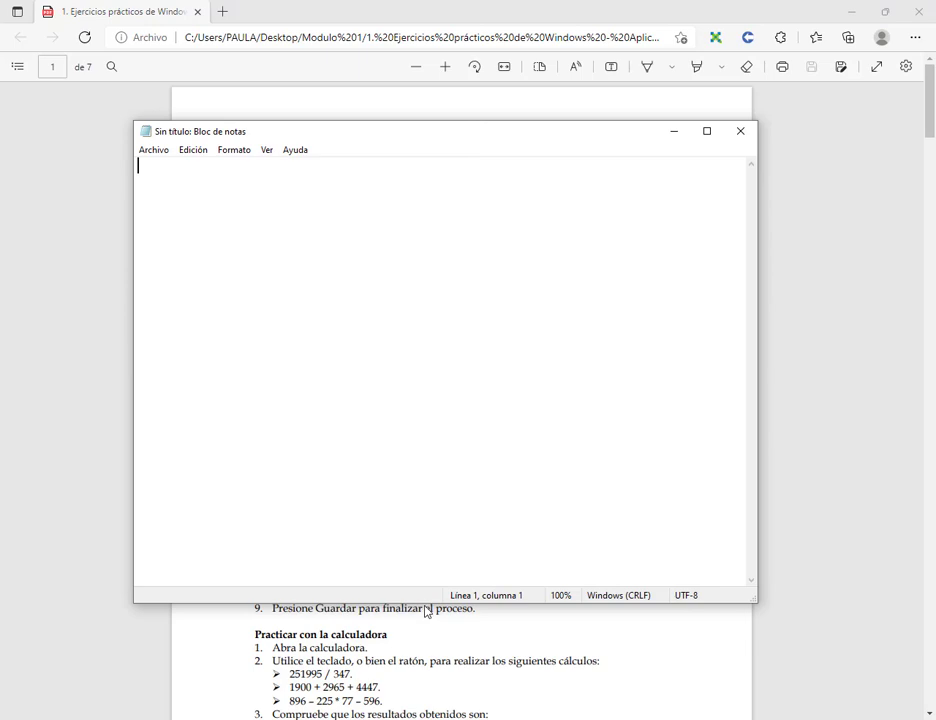
drag(425, 606, 468, 494)
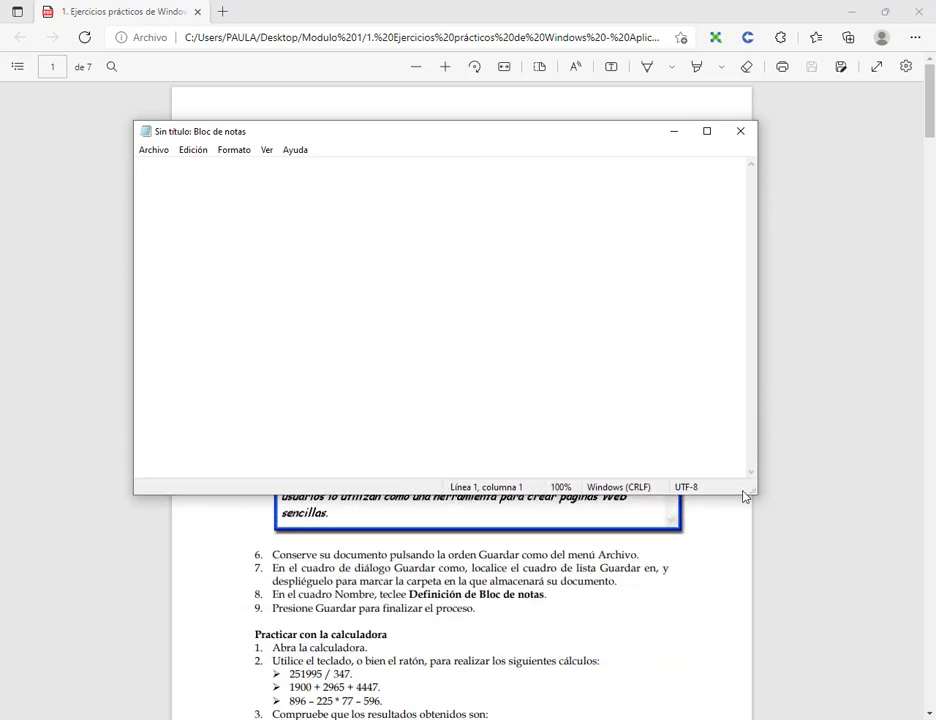
drag(754, 500, 852, 407)
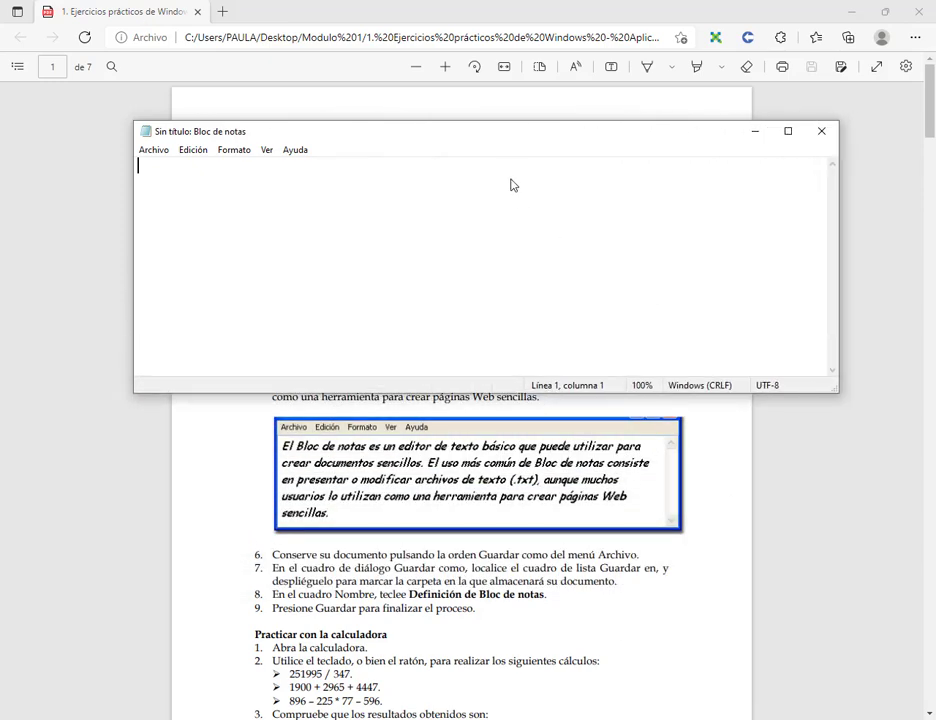
drag(509, 140, 497, 96)
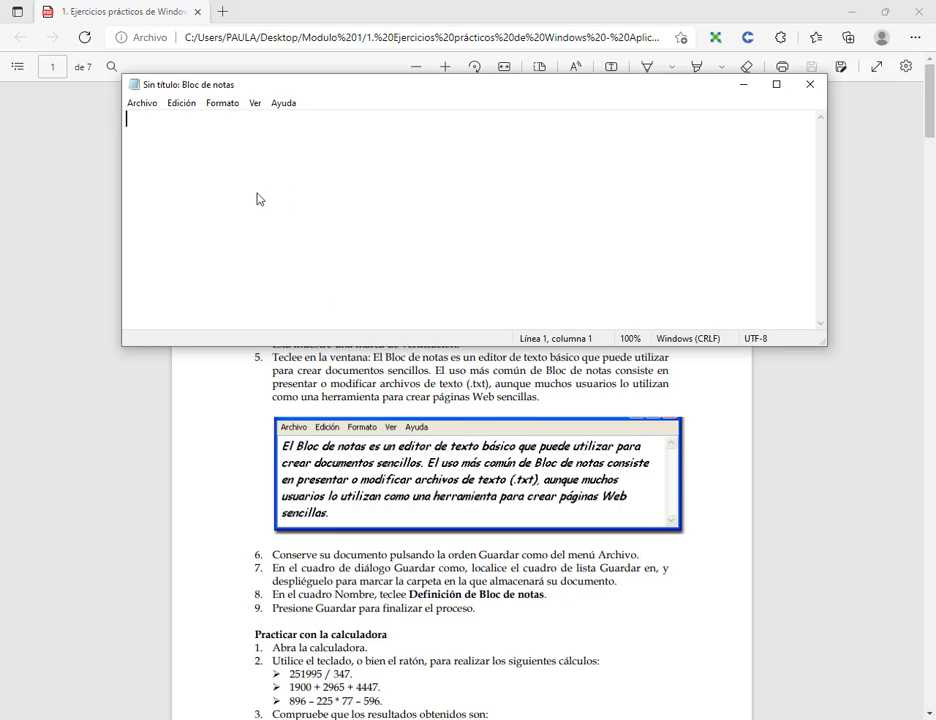
Write "El Bloc de notas es un editor de texto básico que puede utilizar " in the empty document
text(El Bloc)
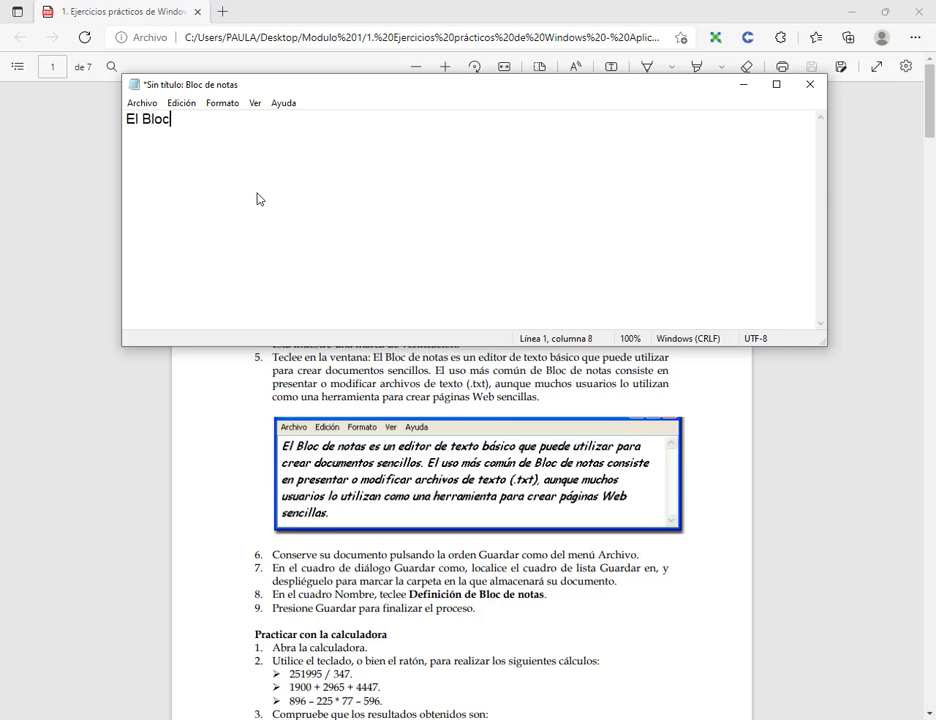
text( de notas)
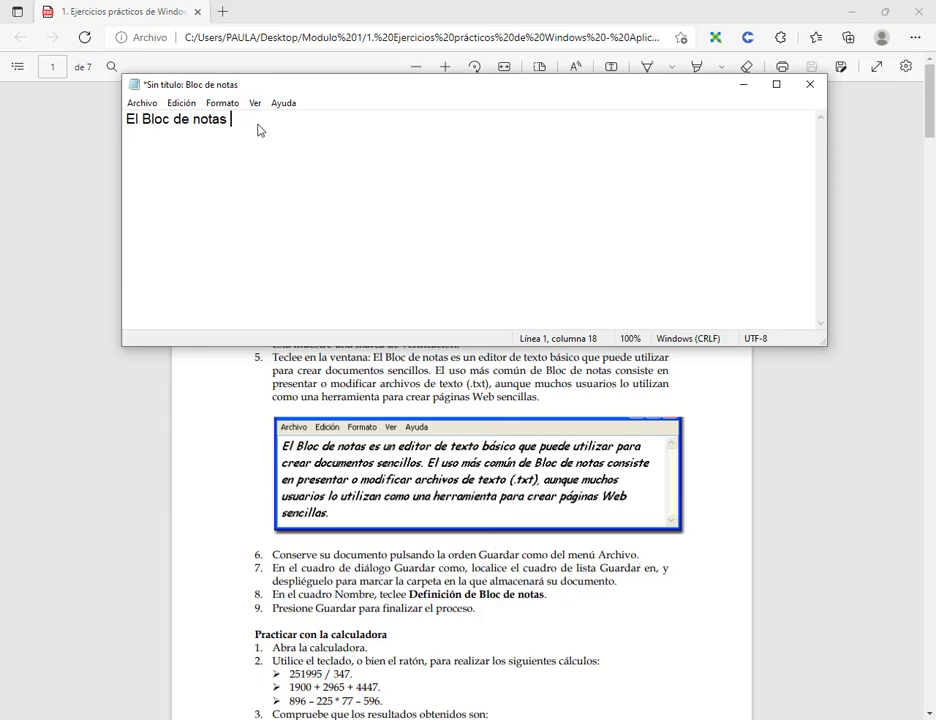
text(es un editor de texto b)
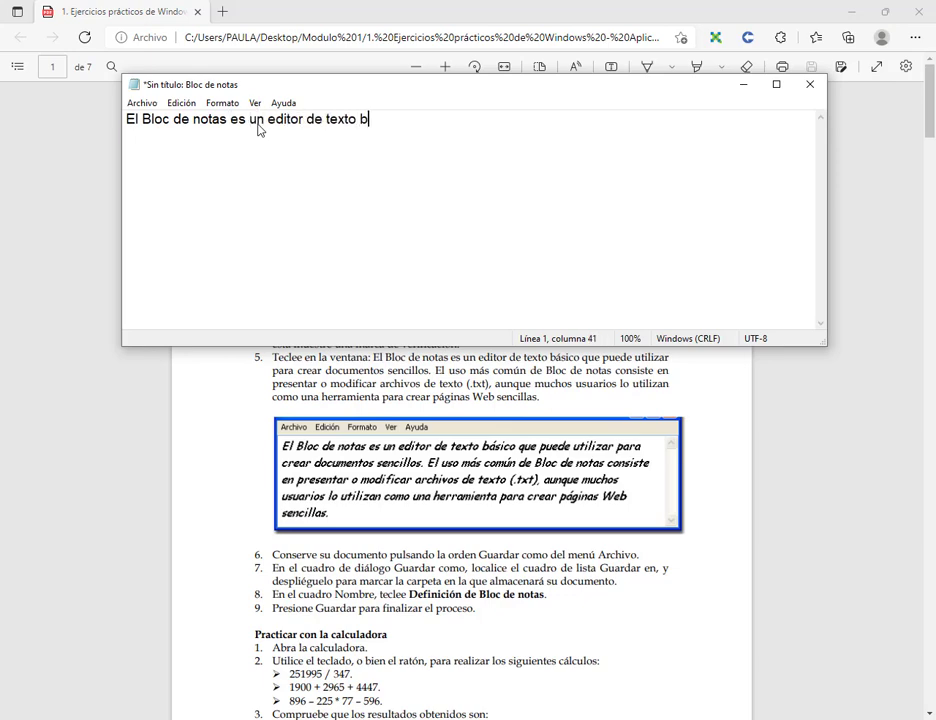
text(ásico que pued)
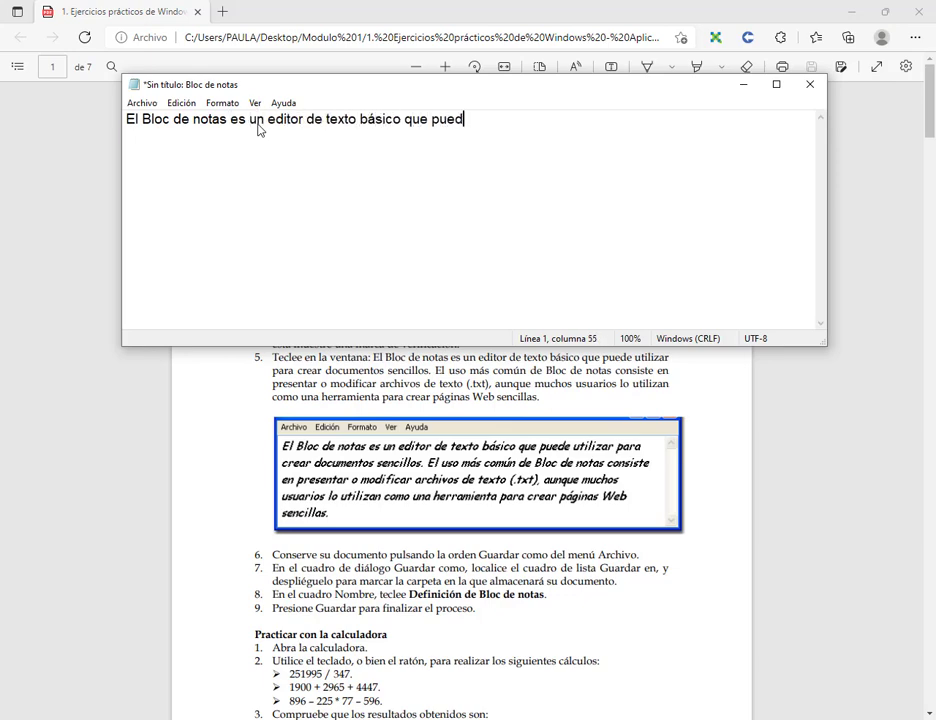
text(e utilizar)
text(ó)
key(BackSpace)
text(áá)
key(BackSpace)
key(BackSpace)
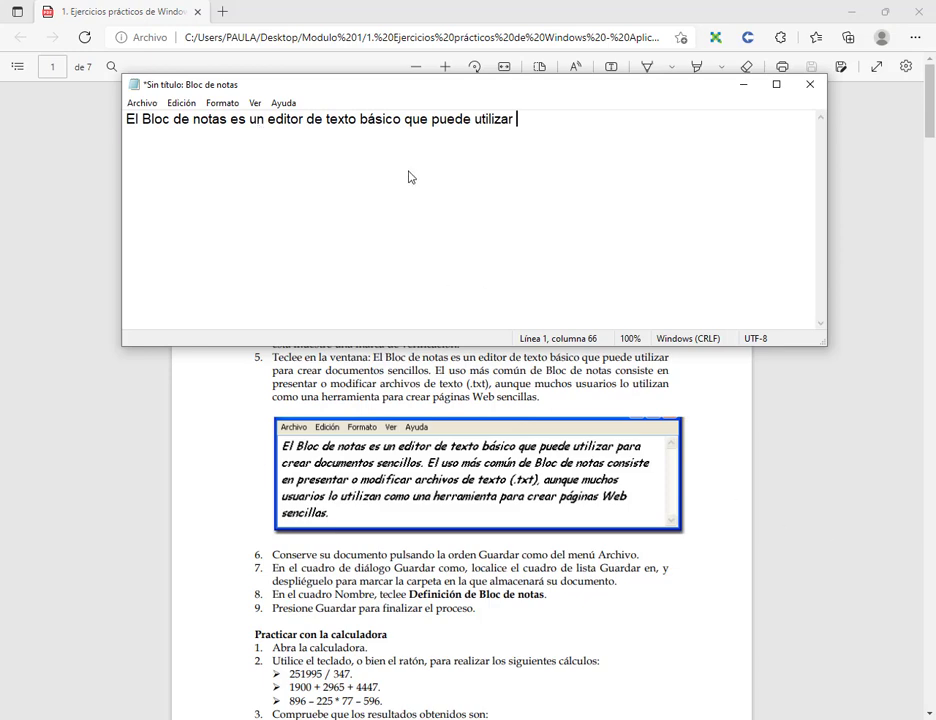
Continue the paragraph with "para crear documentos sencillos. El uso más común de Bloc de notas"
text(para crear )
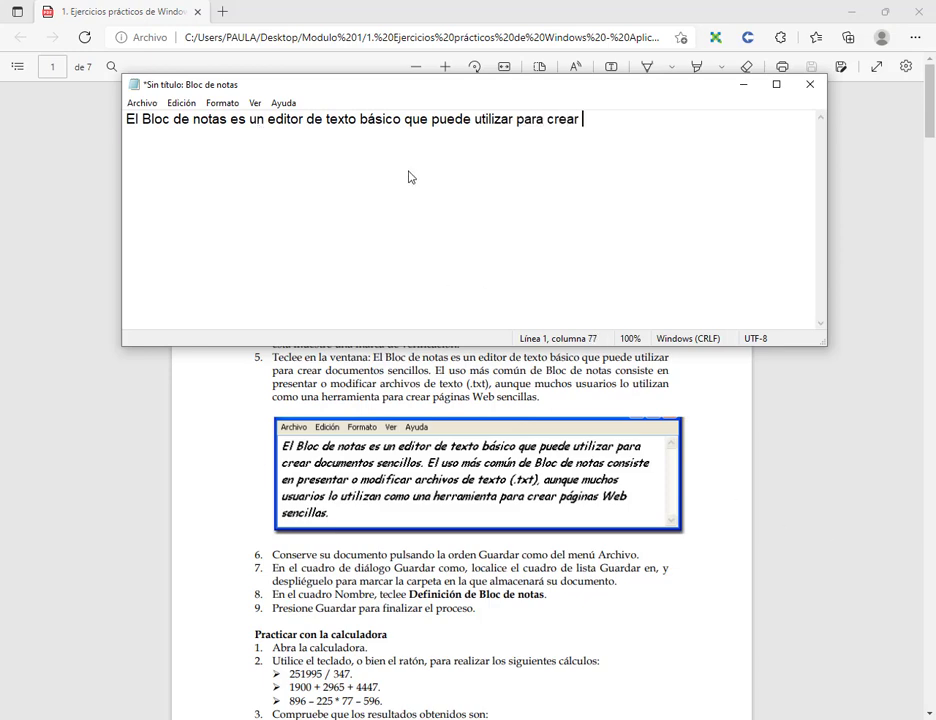
text(documentos senc)
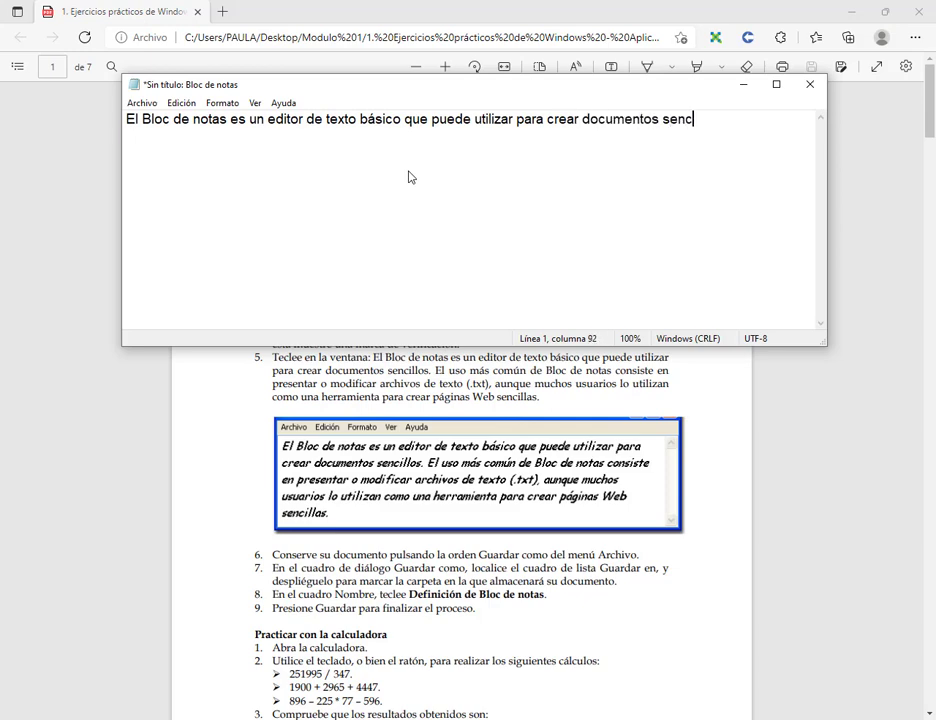
text(illos. El uso más)
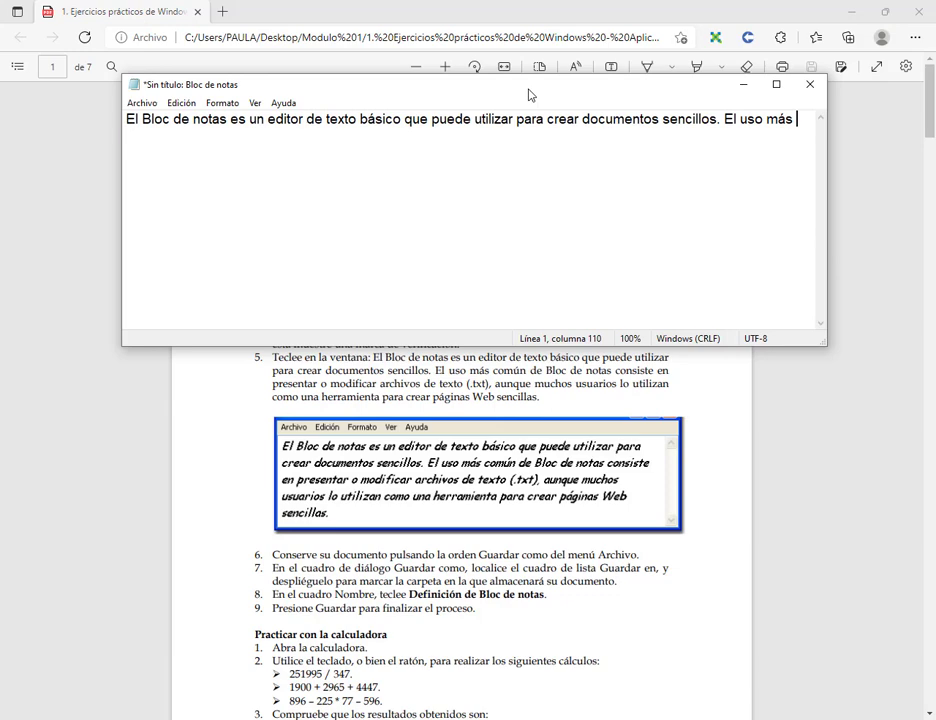
text(común de Bloc de notas)
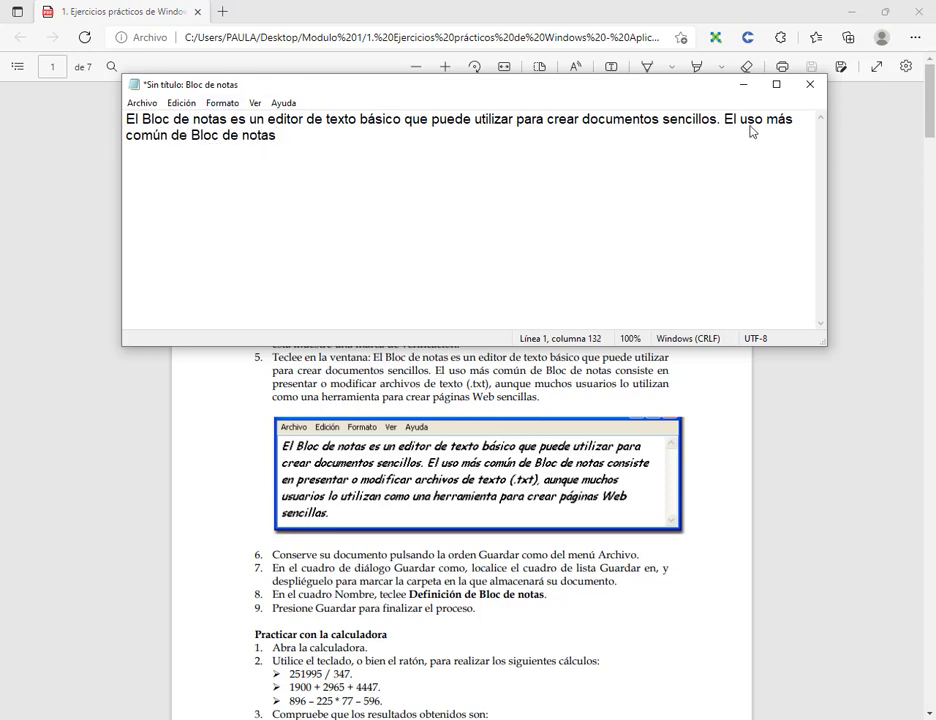
drag(791, 110, 817, 131)
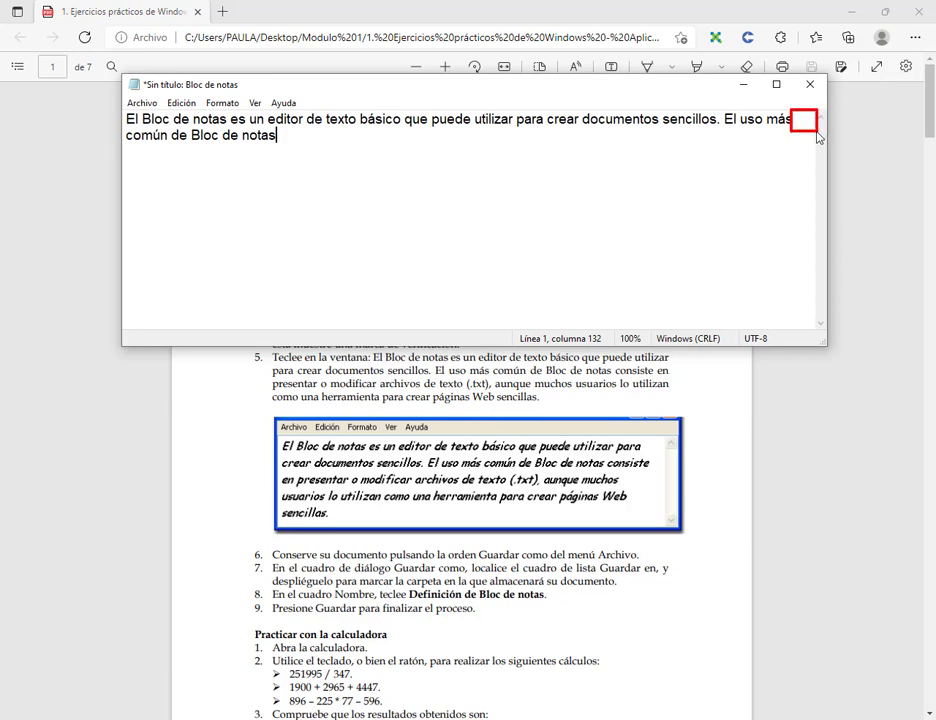
drag(54, 110, 120, 133)
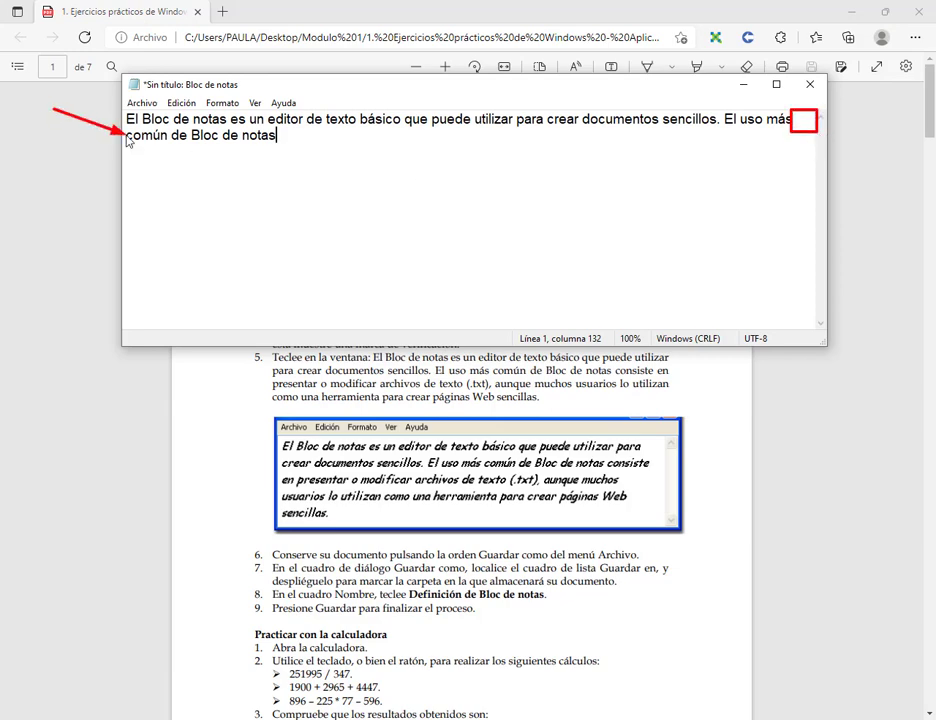
key(Escape)
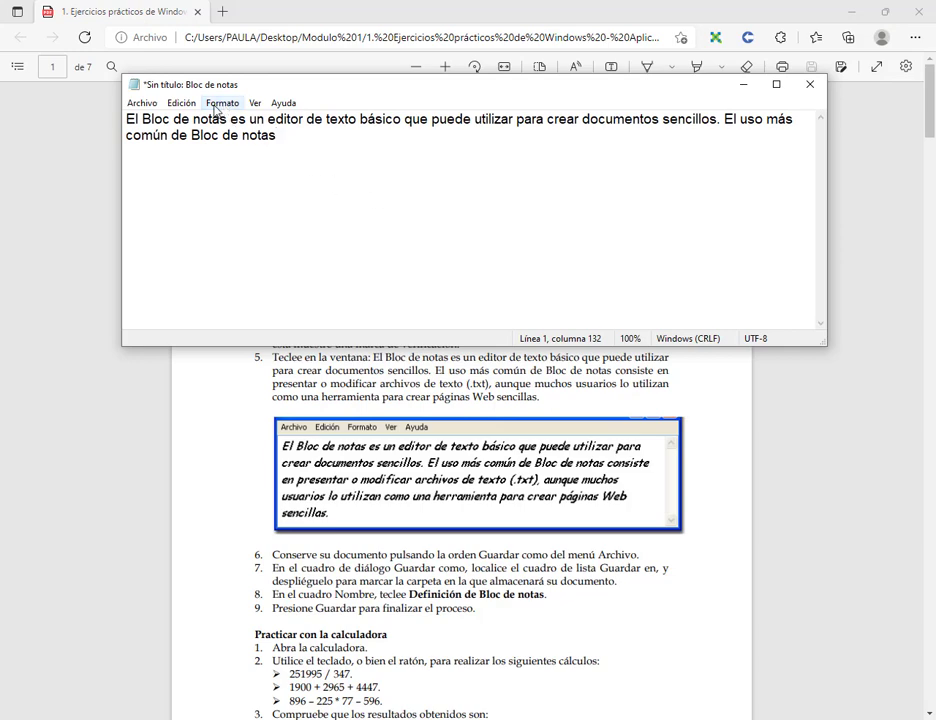
Turn off Ajuste de línea and add "consiste" at the end of the text
click(220, 103)
click(264, 125)
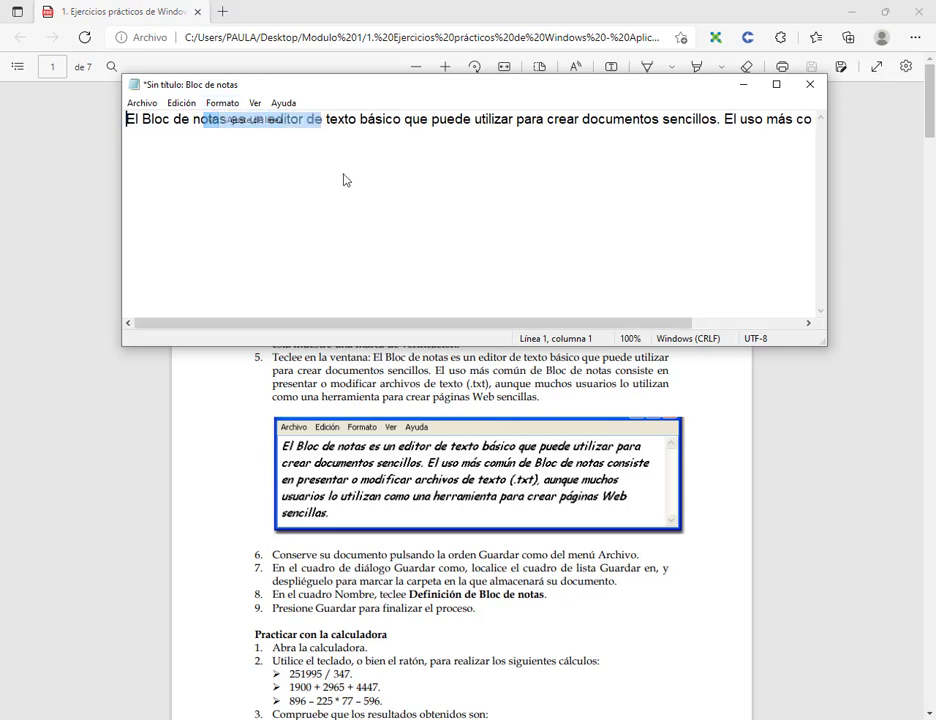
drag(440, 330, 687, 305)
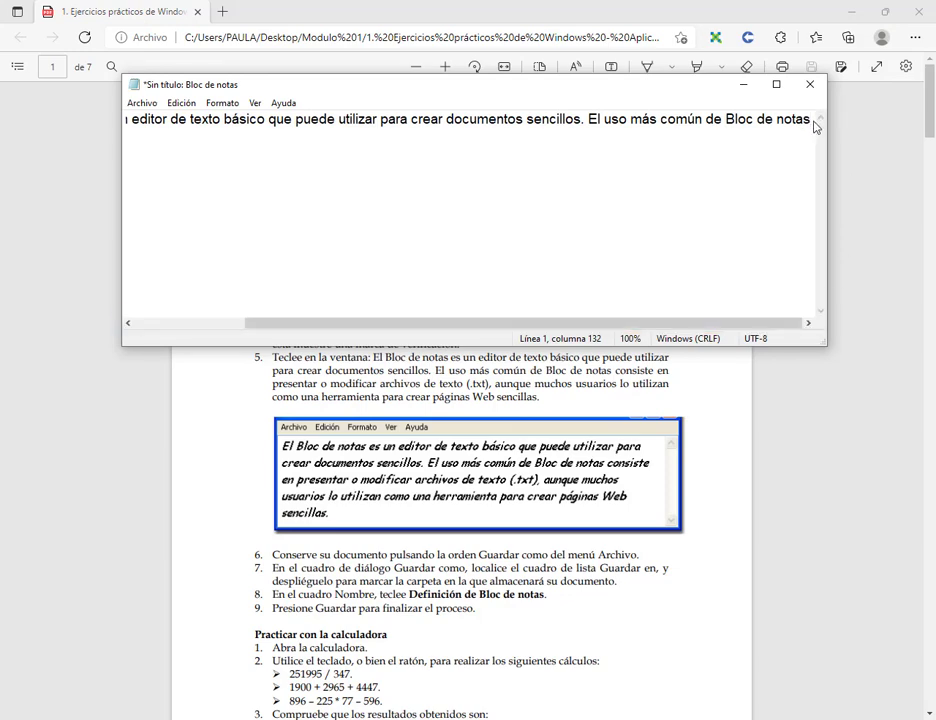
text(consiste)
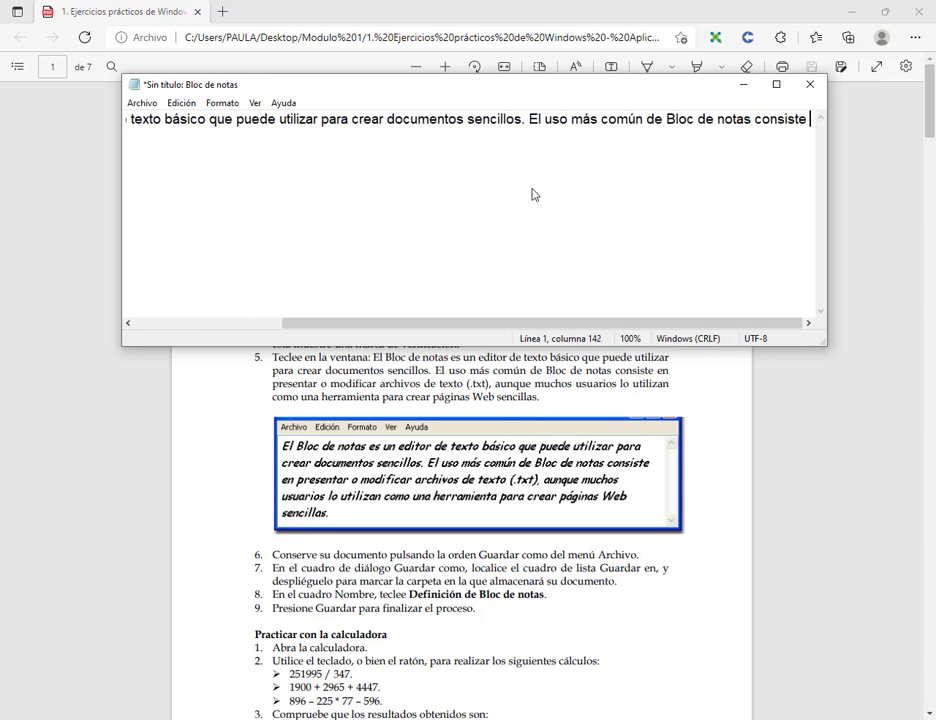
Turn Ajuste de línea back on and enlarge the Bloc de notas window slightly in width and height
click(218, 103)
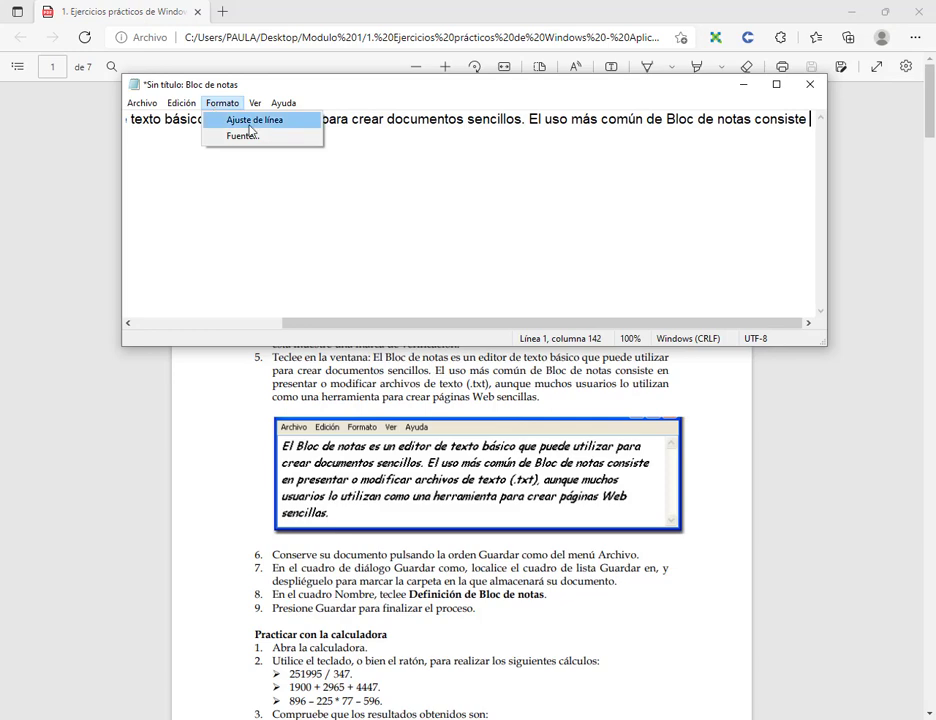
click(250, 121)
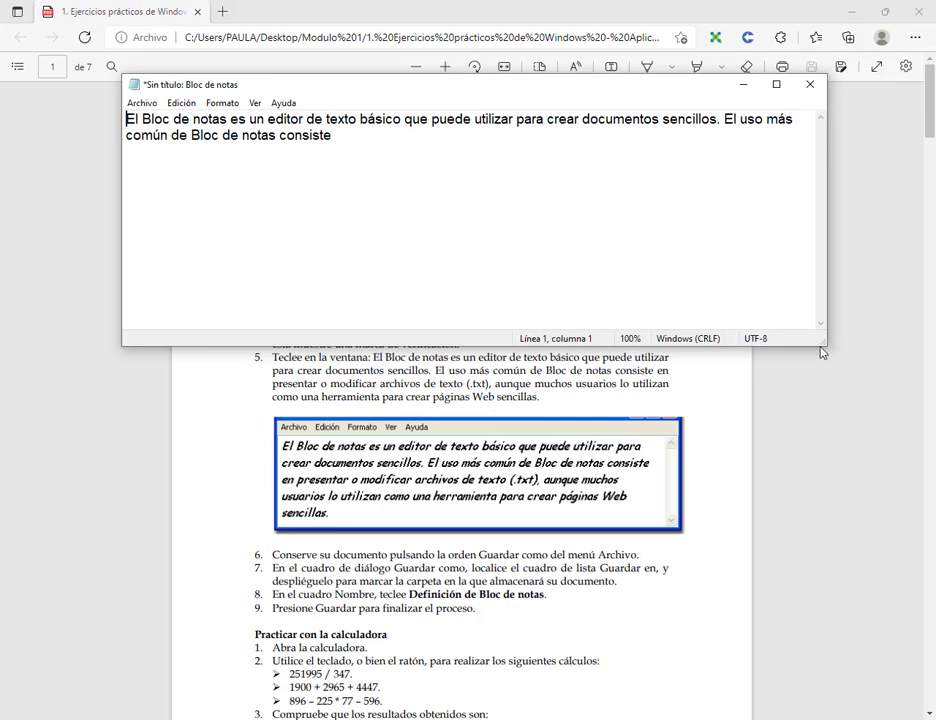
drag(822, 352, 859, 389)
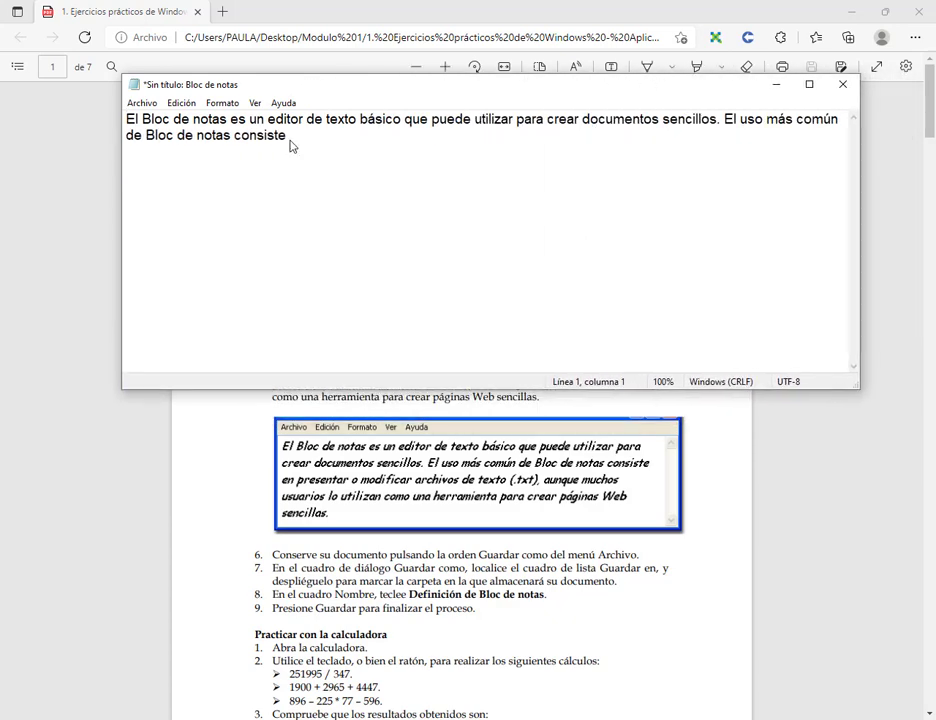
Continue the paragraph after "consiste" with "en presentar o modificar archivos de texto "
click(291, 145)
text(en preesen)
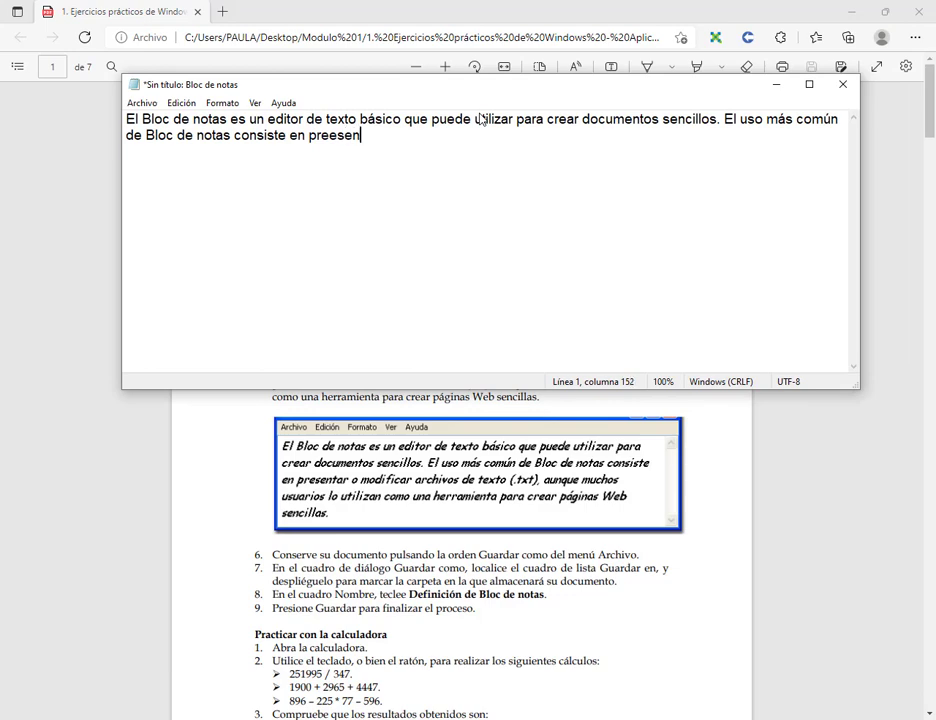
key(BackSpace)
key(BackSpace)
key(BackSpace)
key(BackSpace)
text(sentar o mod)
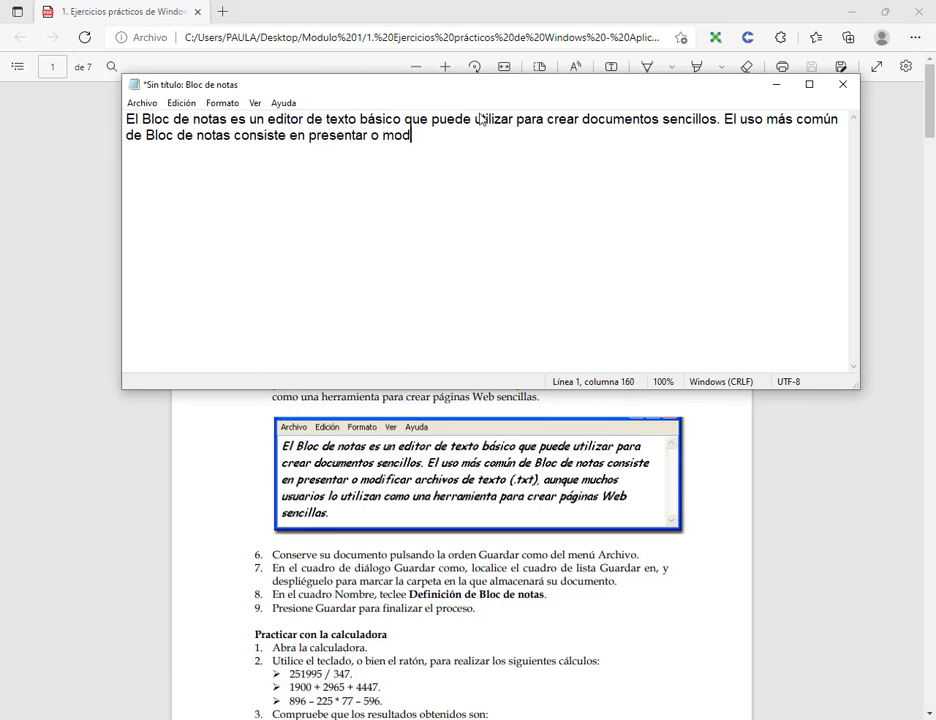
text(icificar arci)
key(BackSpace)
text(hivos de texto)
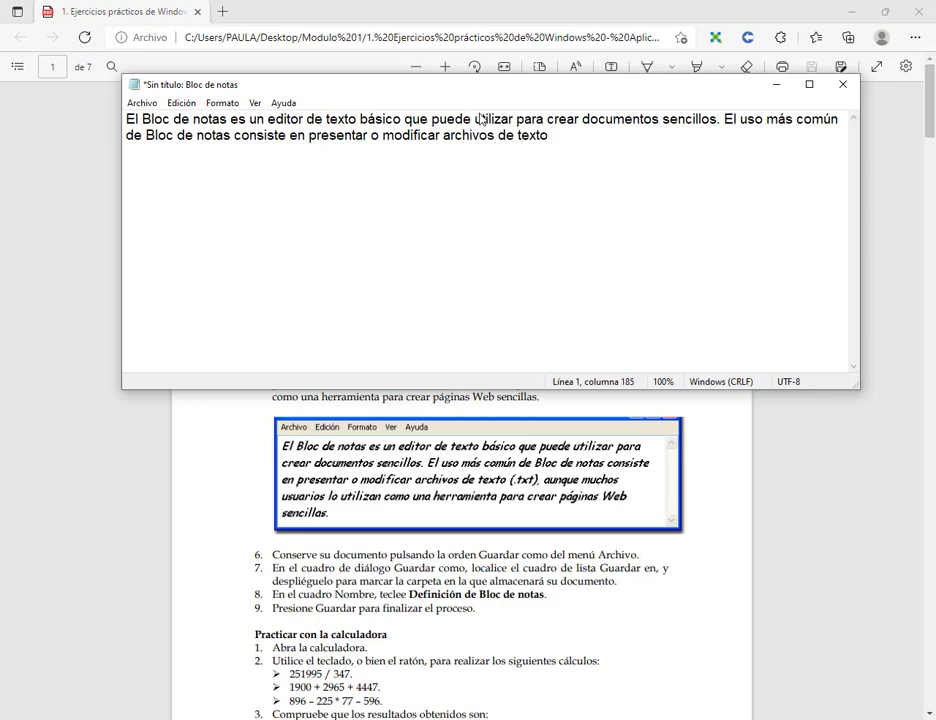
text( ())
key(BackSpace)
key(BackSpace)
Open the Windows Teclado en pantalla
key(super)
text(tecla)
key(Return)
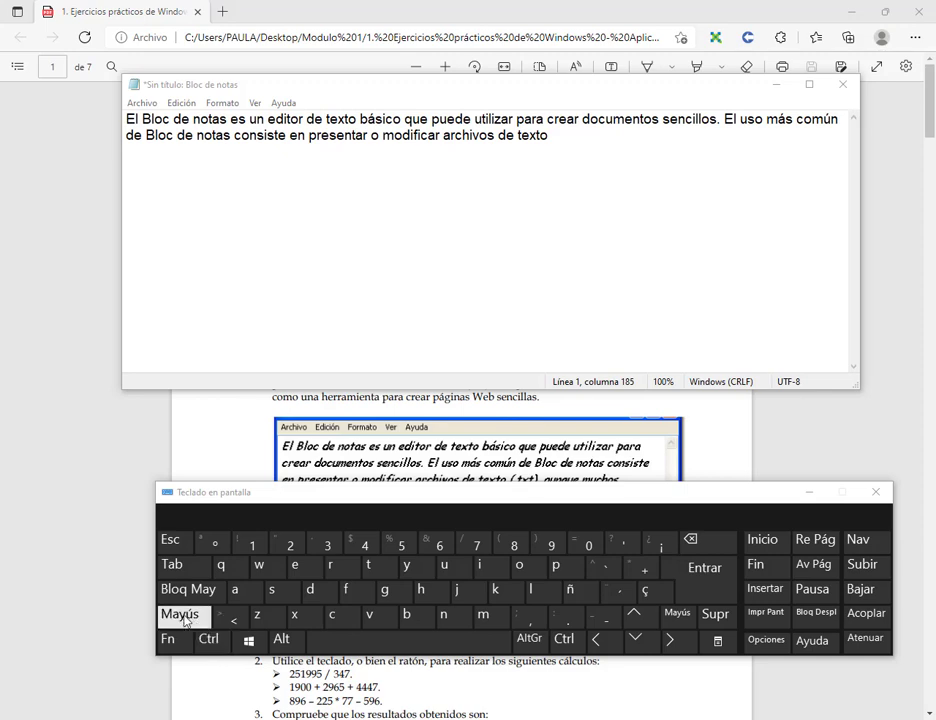
Open Paint and draw an outlined up-arrow shape on the blank canvas, above the on-screen keyboard
key(super)
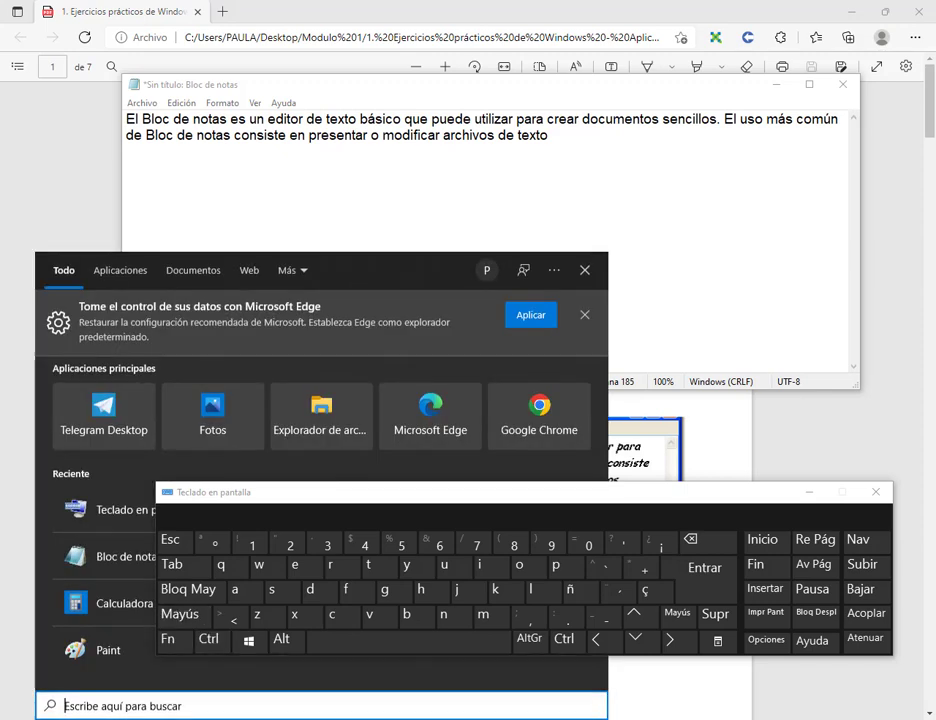
text(pai)
key(Escape)
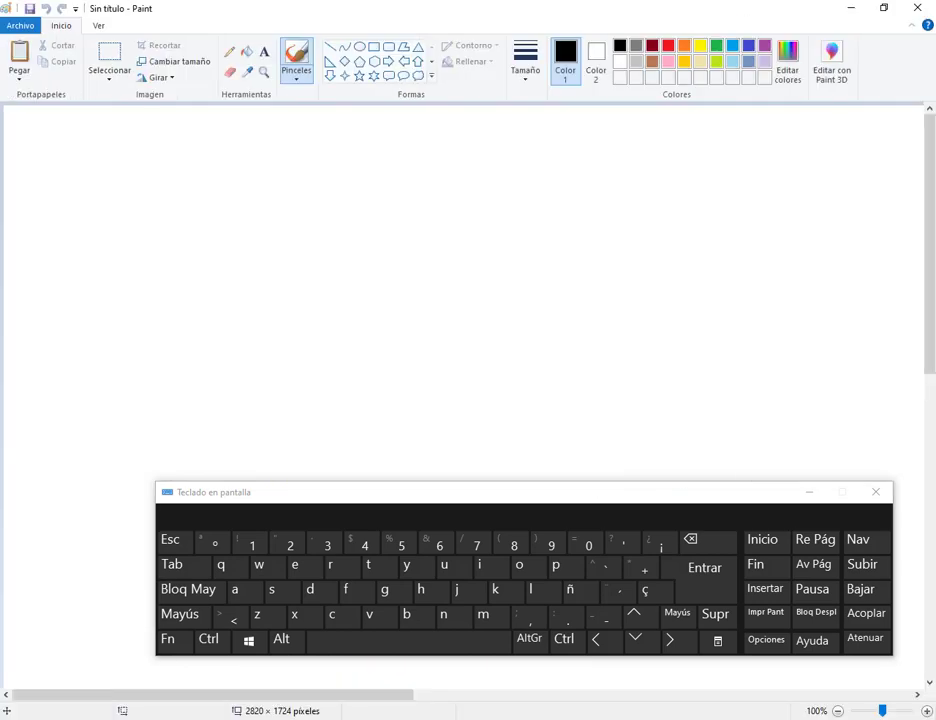
drag(193, 280, 258, 361)
click(312, 312)
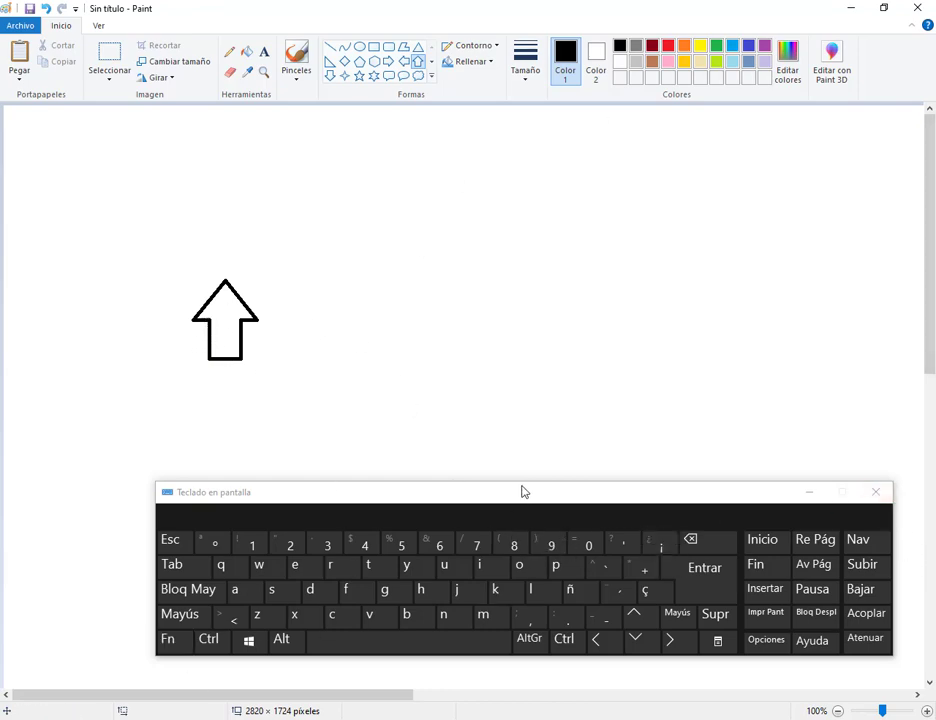
Move the Teclado en pantalla higher, enter "9999" after "texto" in Bloc de notas, and delete those digits with the on-screen keyboard
drag(522, 491, 529, 425)
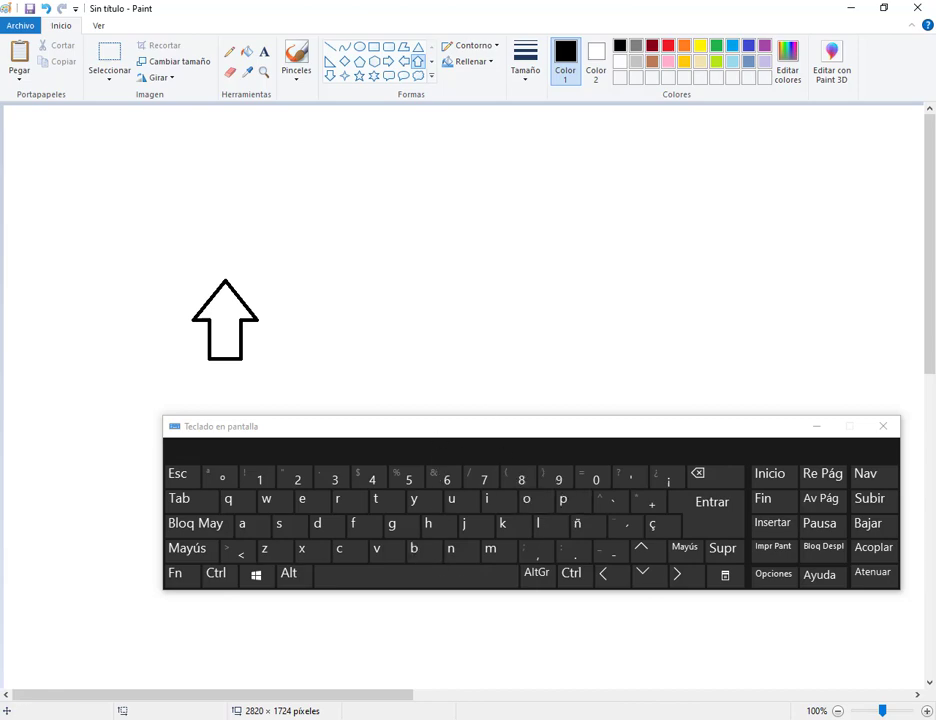
key(alt+Tab)
text(9)
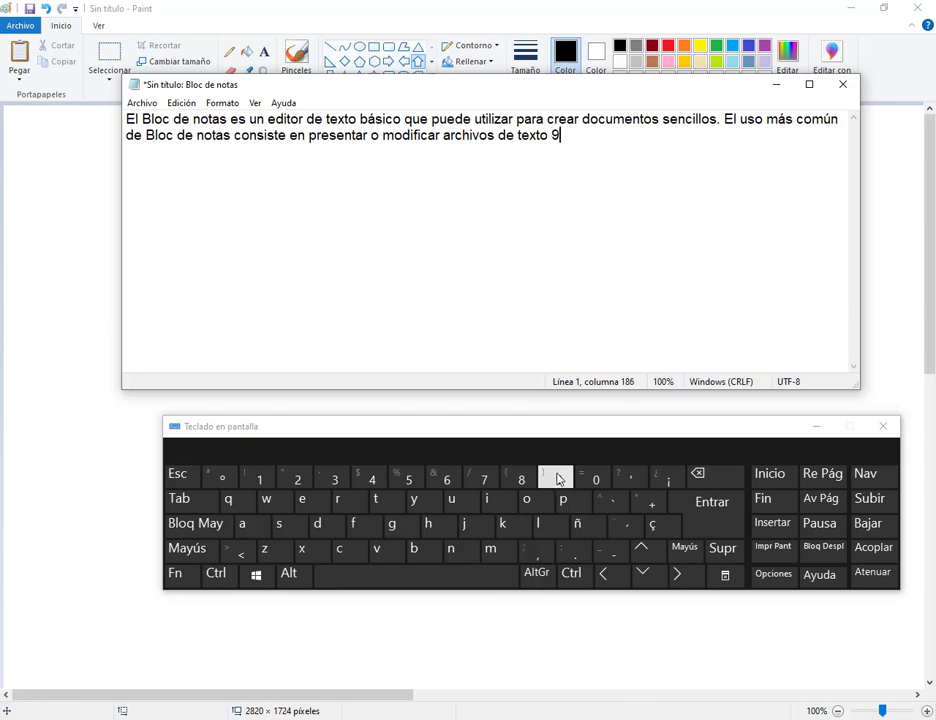
text(999)
drag(554, 167, 616, 147)
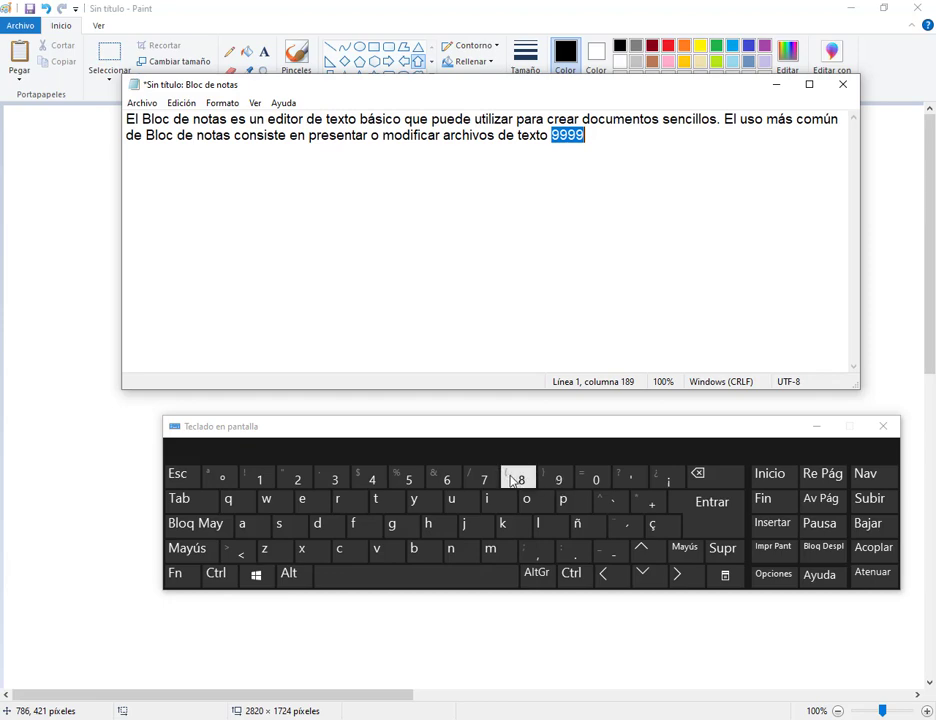
click(707, 474)
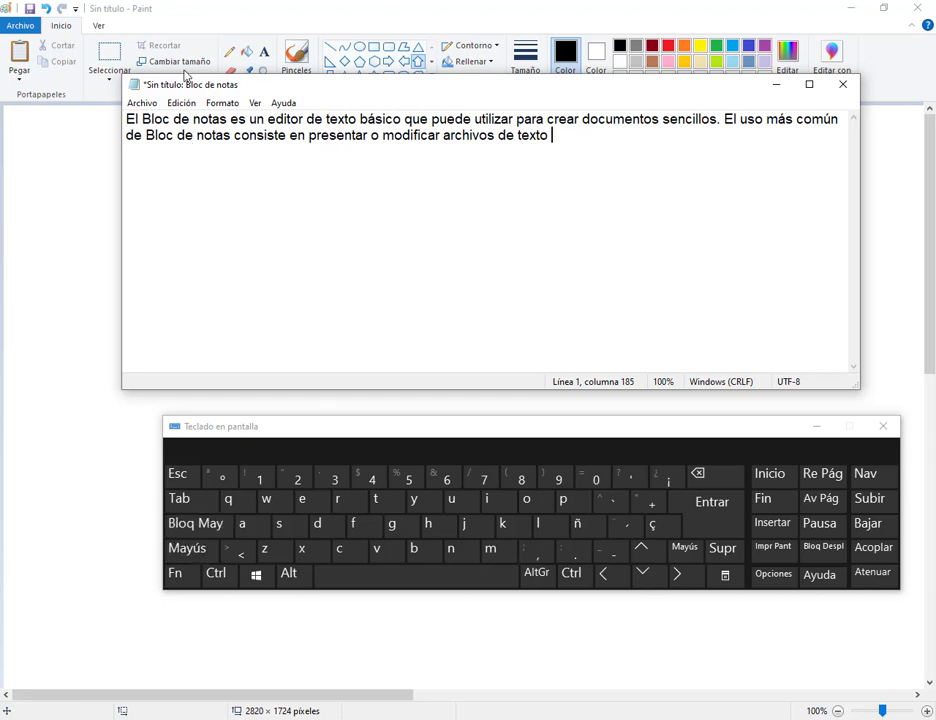
Move the Bloc de notas window clear of the Paint arrow and enter a closing parenthesis with Mayús on the Teclado en pantalla
mouse_move(184, 90)
mouse_down()
mouse_move(347, 61)
mouse_move(330, 77)
mouse_up()
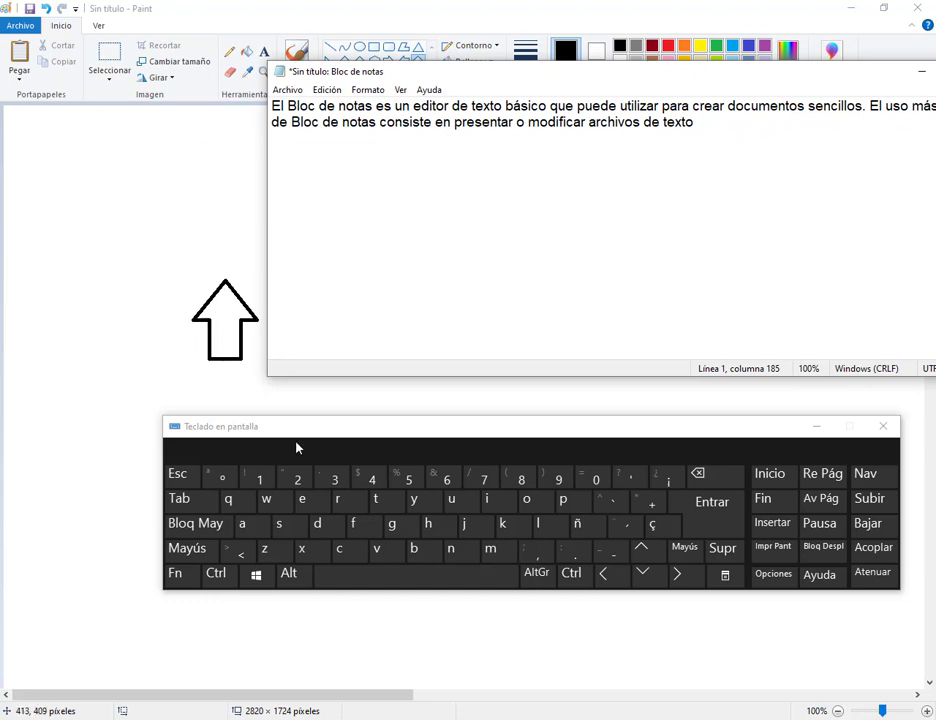
click(195, 549)
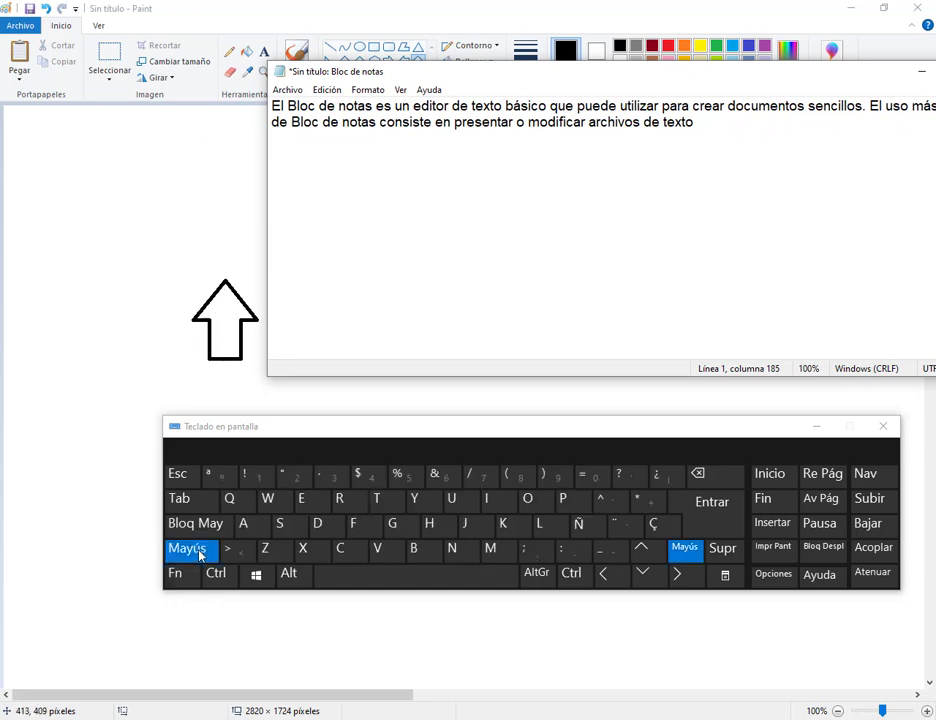
click(556, 482)
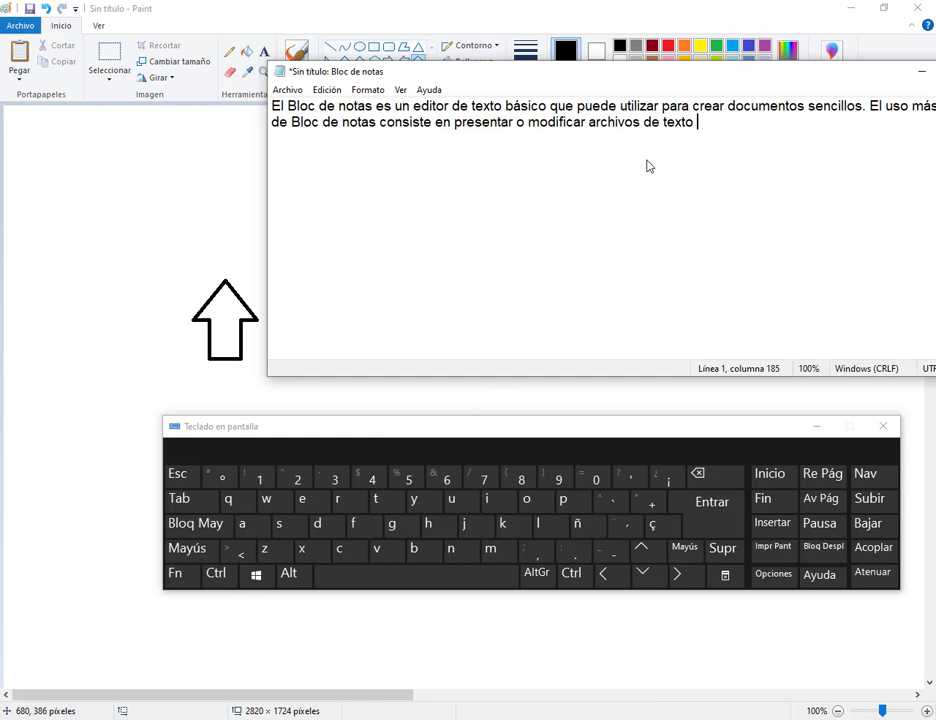
Switch to Paint, minimise the Teclado en pantalla, and place the text "2" on the canvas below and to the right of the arrow
click(244, 324)
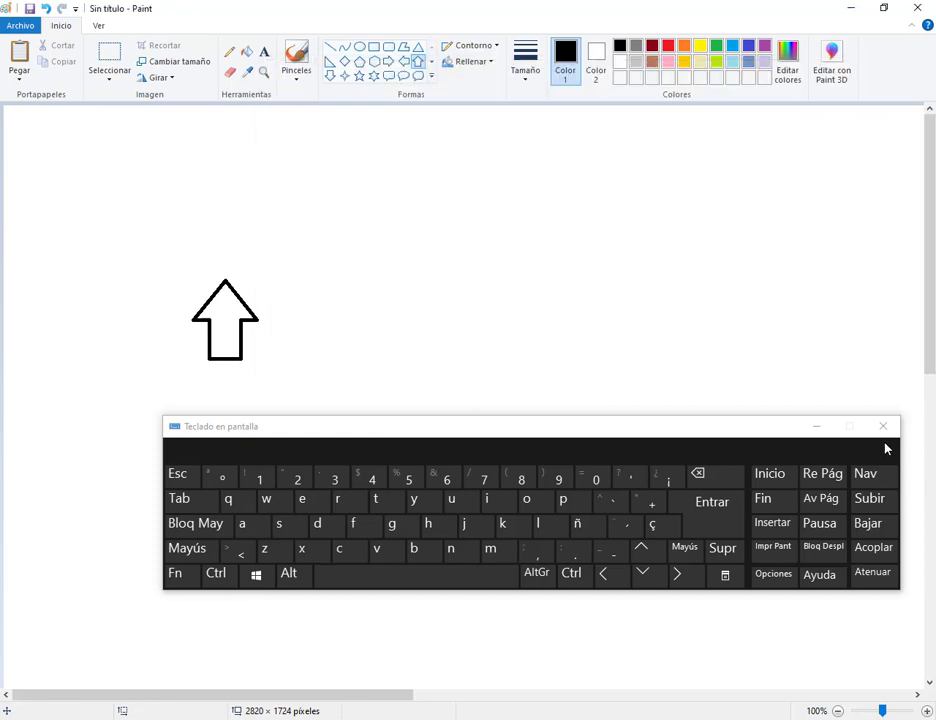
click(818, 428)
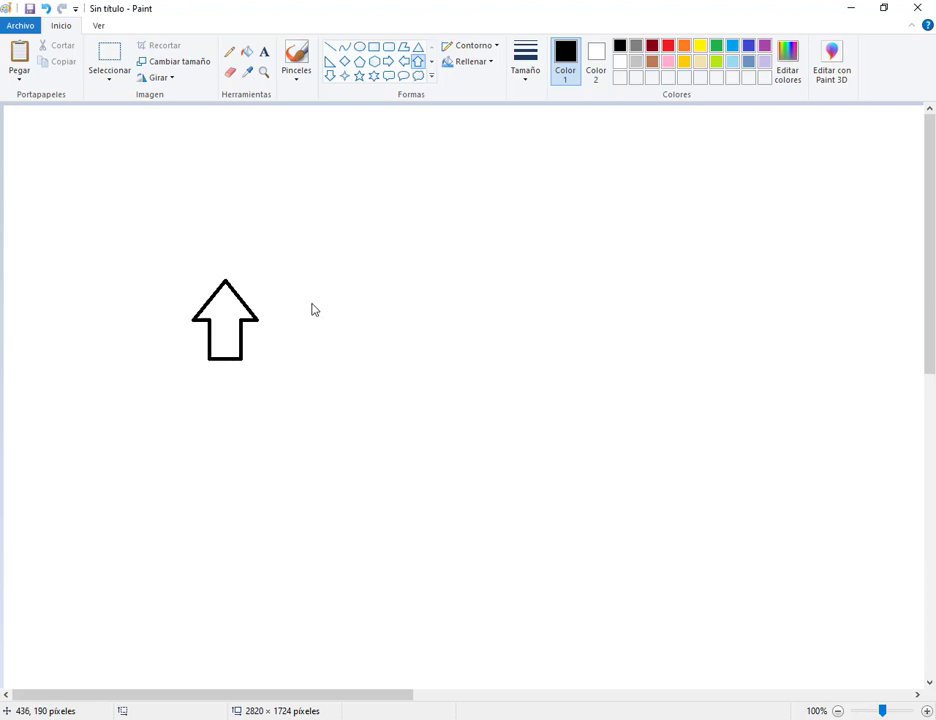
click(264, 51)
click(548, 497)
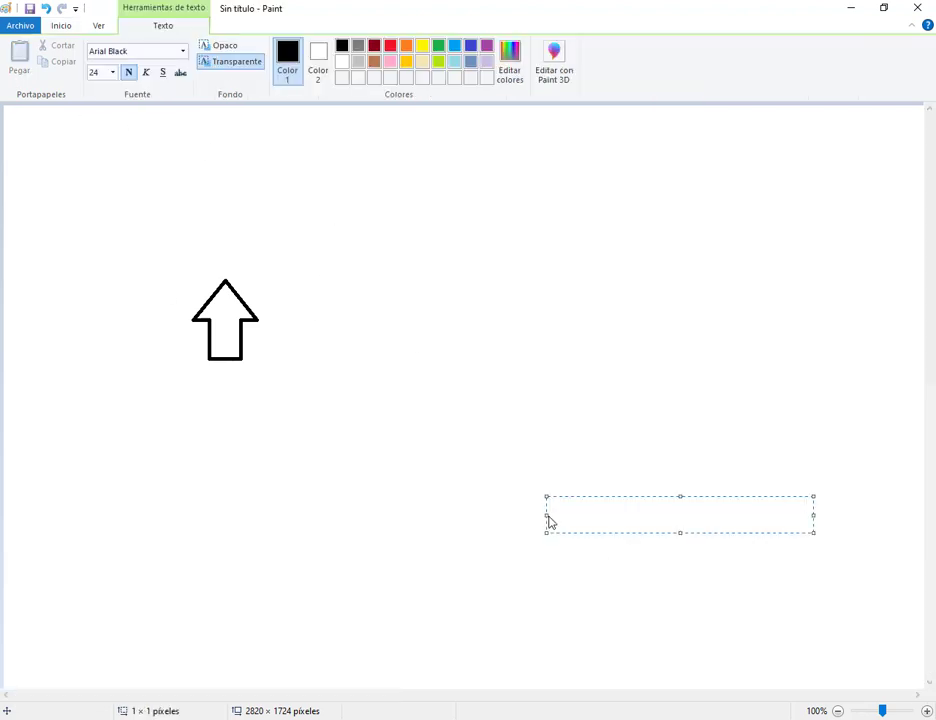
text(2)
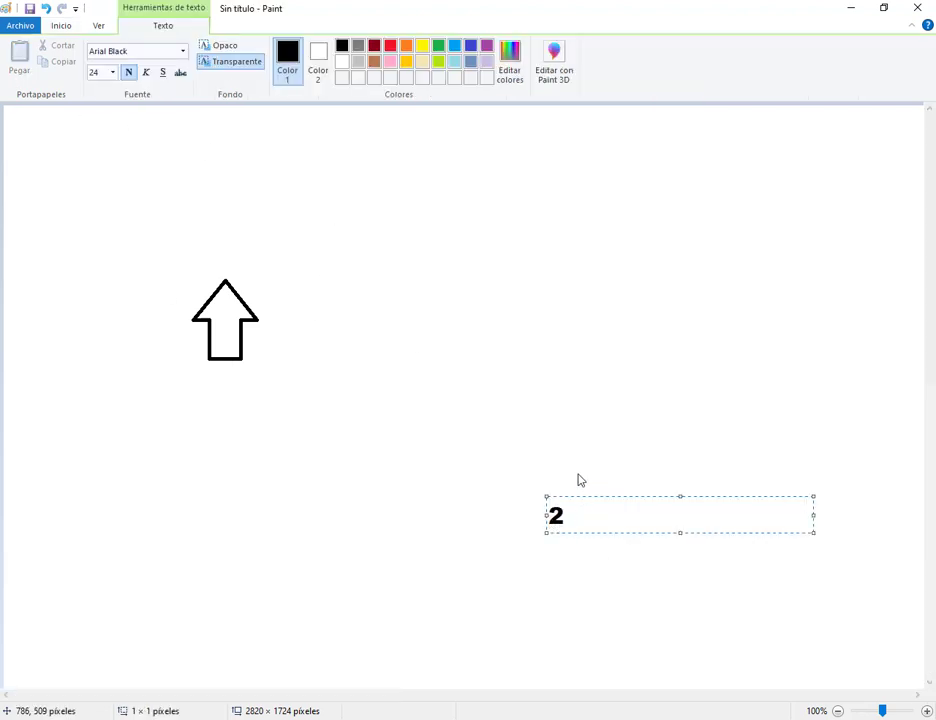
click(579, 484)
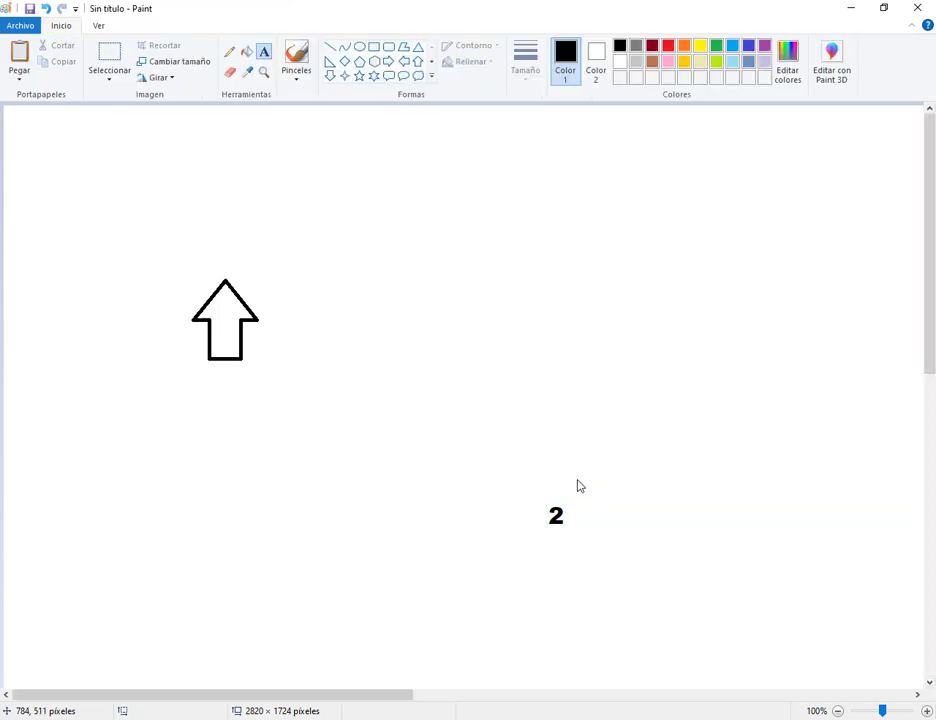
Add a double quotation mark as text and position it just above and to the left of the "2"
click(515, 387)
text(")
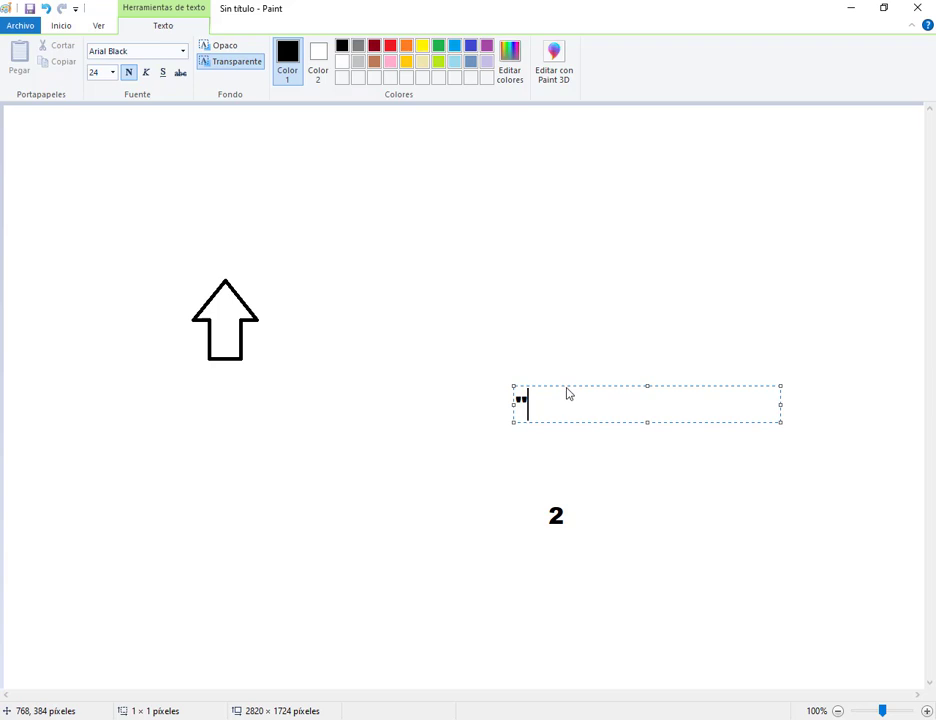
drag(567, 393, 587, 487)
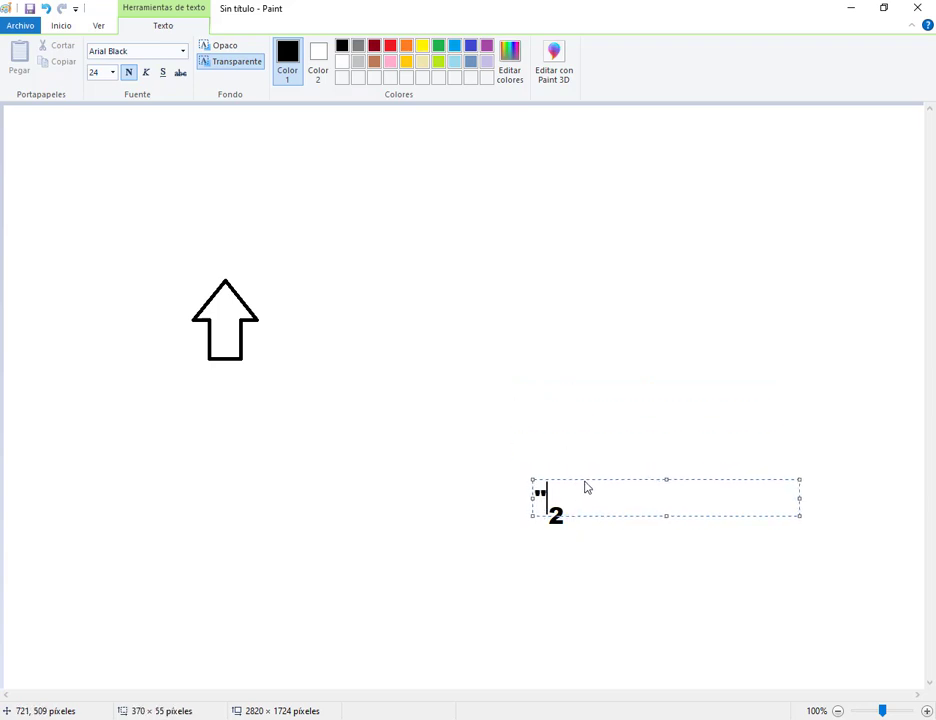
click(577, 426)
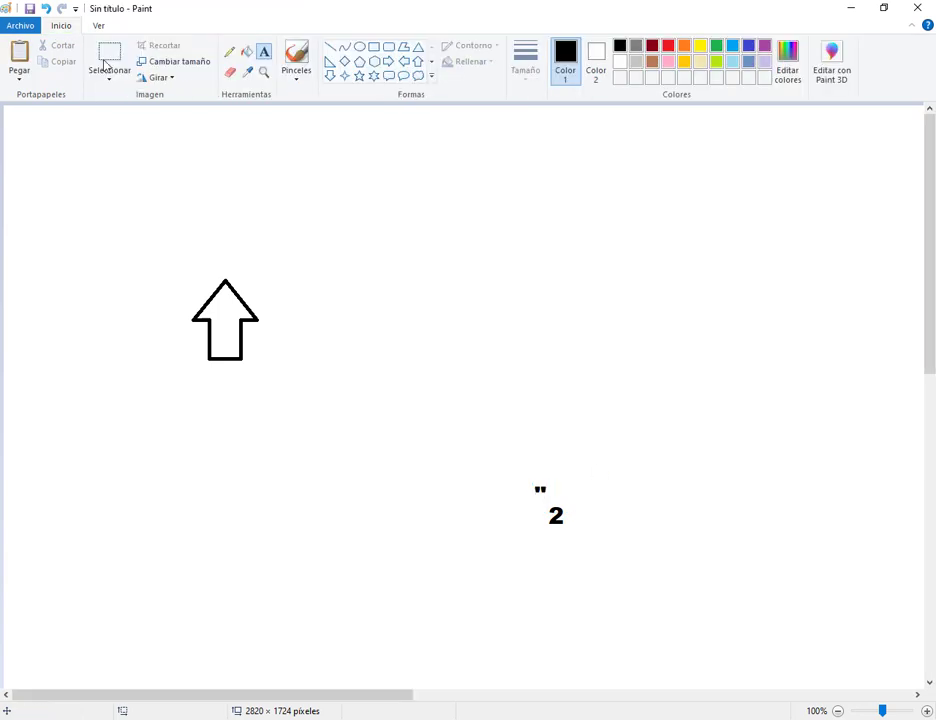
Add the "@" symbol as text and position it directly to the right of the "2"
click(488, 386)
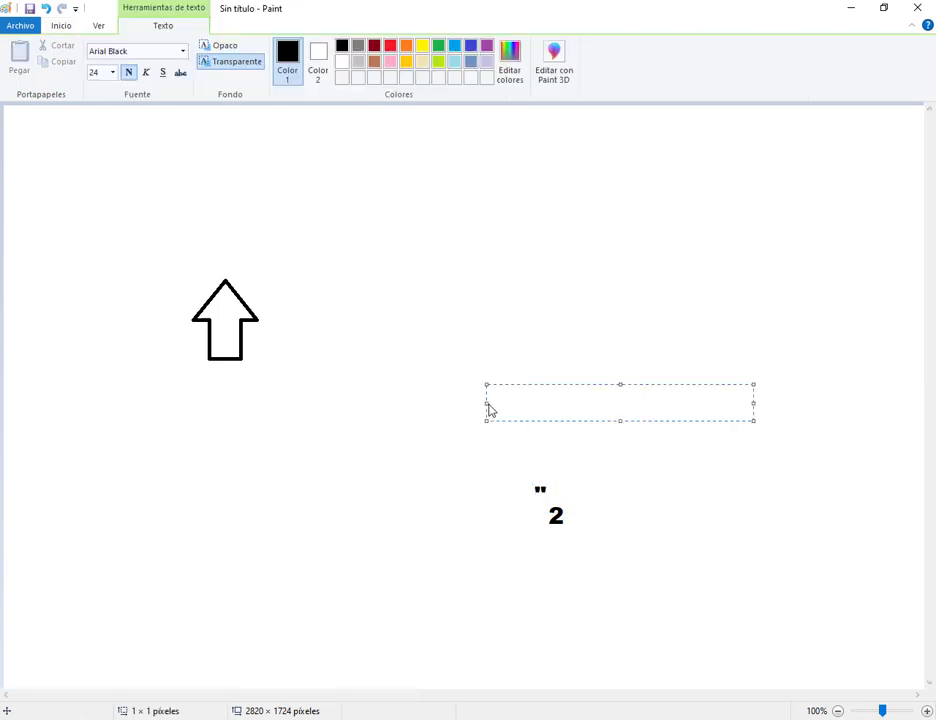
text(@)
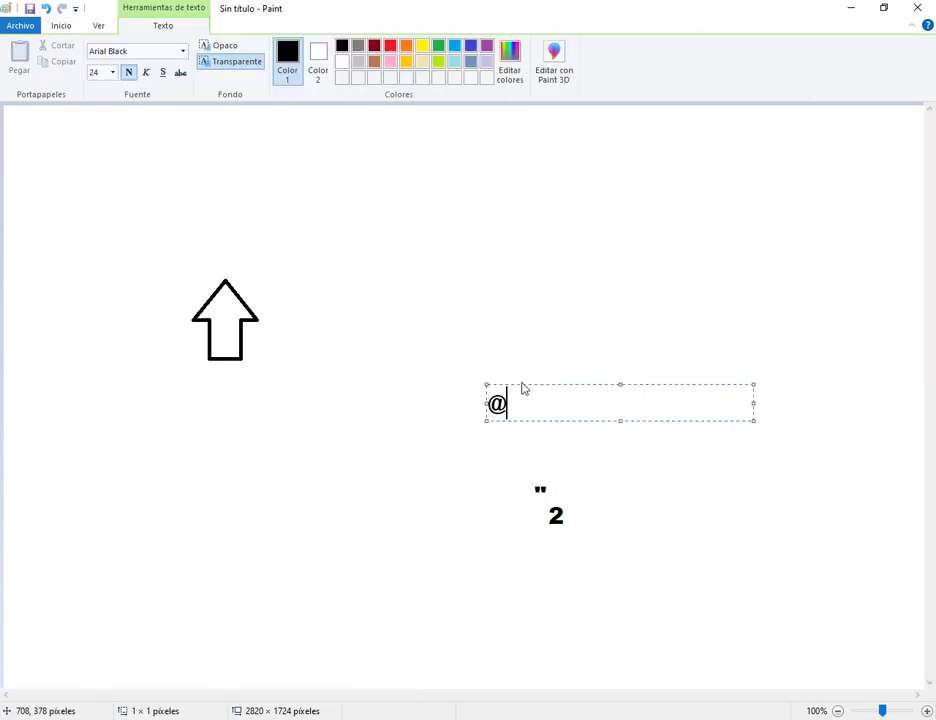
drag(526, 390, 619, 503)
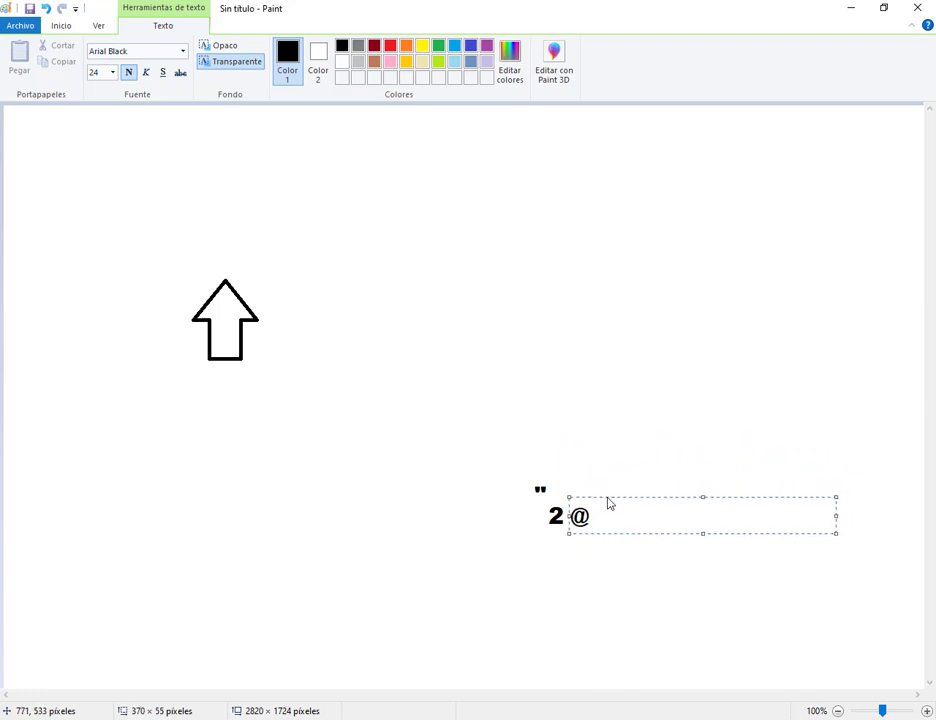
click(641, 416)
Draw a rectangle of about 116 × 106 pixels around the three characters to represent a keyboard key
click(373, 47)
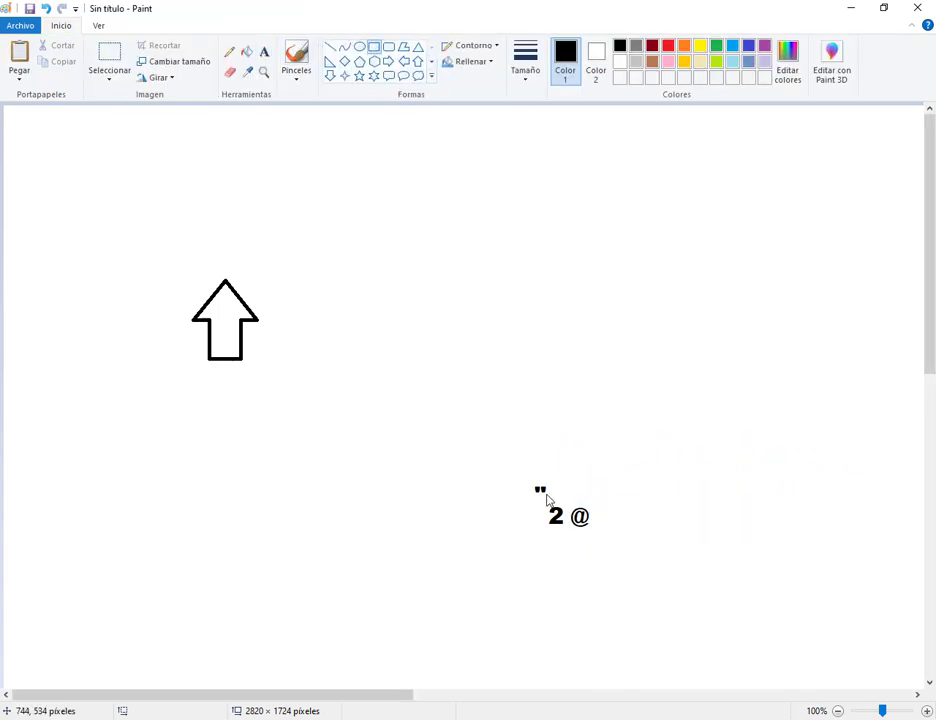
mouse_move(522, 466)
mouse_down()
mouse_move(611, 553)
mouse_move(607, 546)
mouse_up()
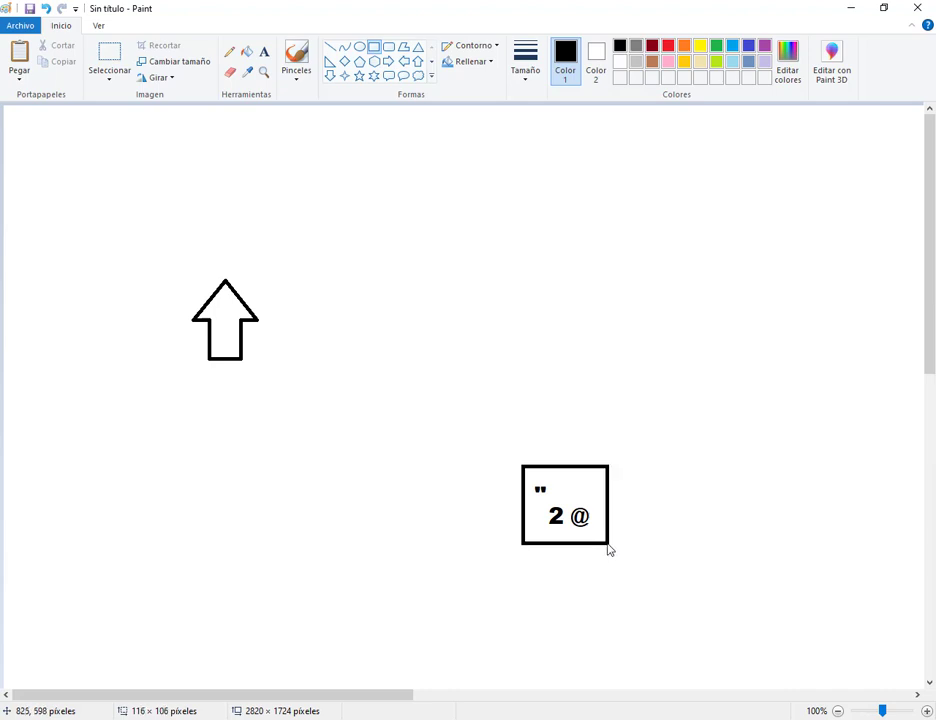
click(597, 414)
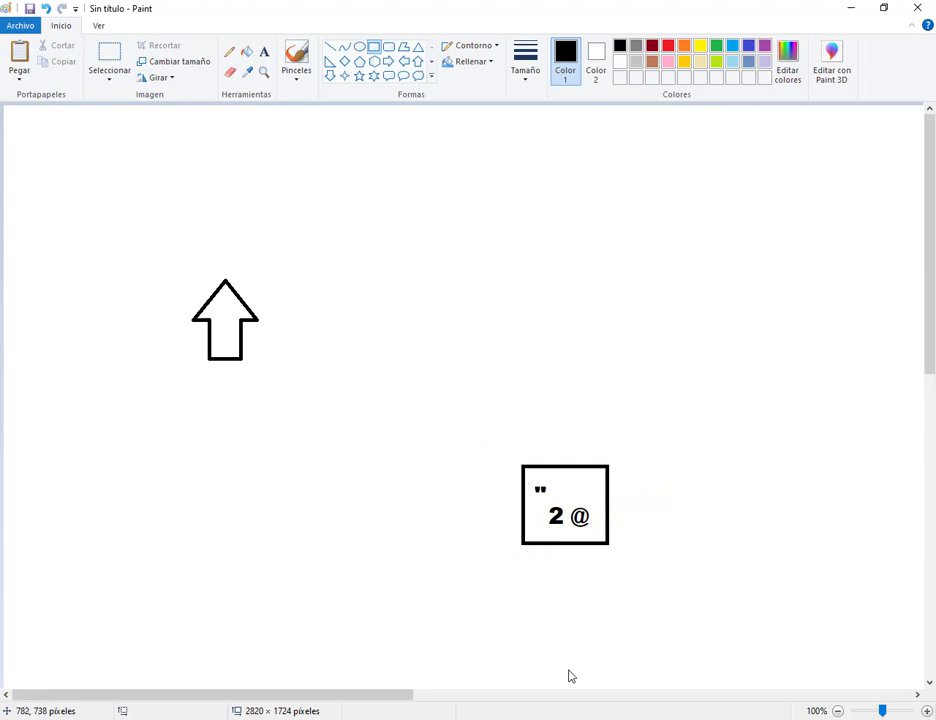
Check the AltGr key on the Teclado en pantalla, test an "@" in Bloc de notas, delete it, and return to Paint
key(ctrl+super+o)
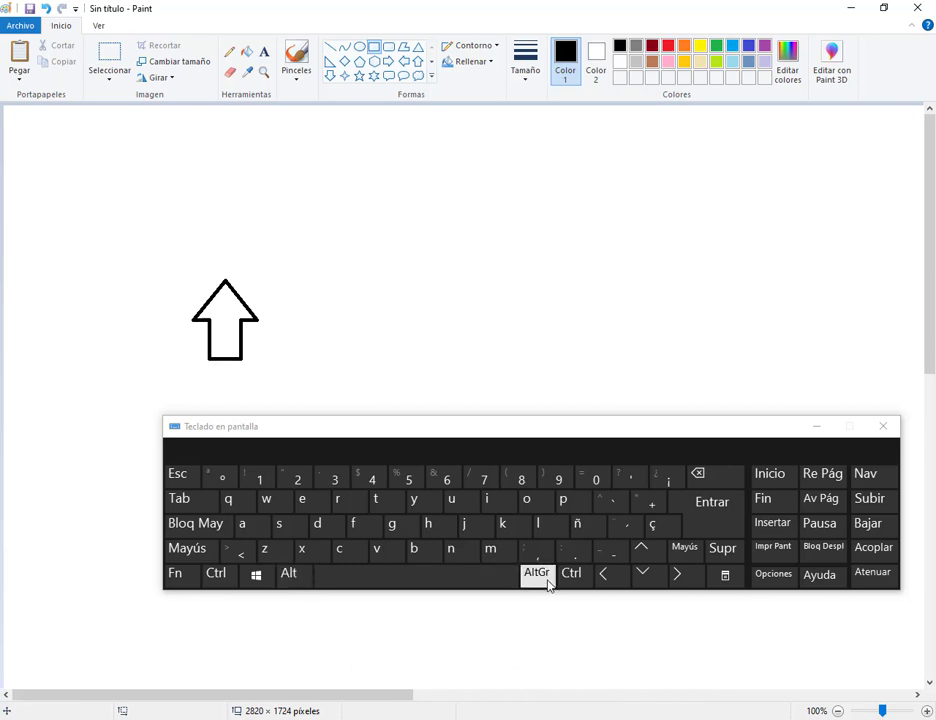
click(816, 428)
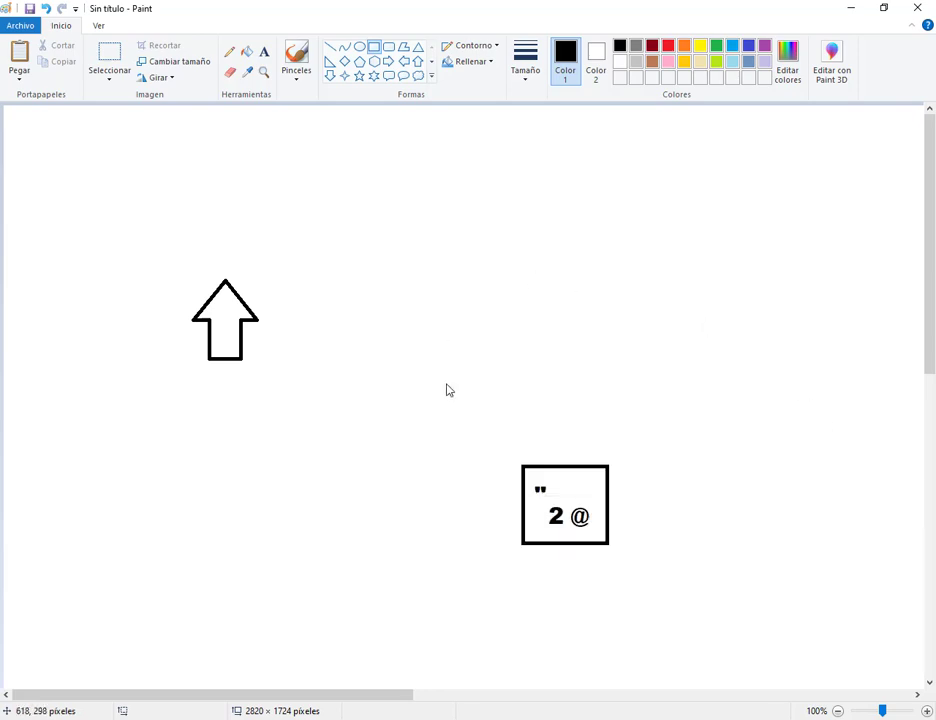
key(alt+Tab)
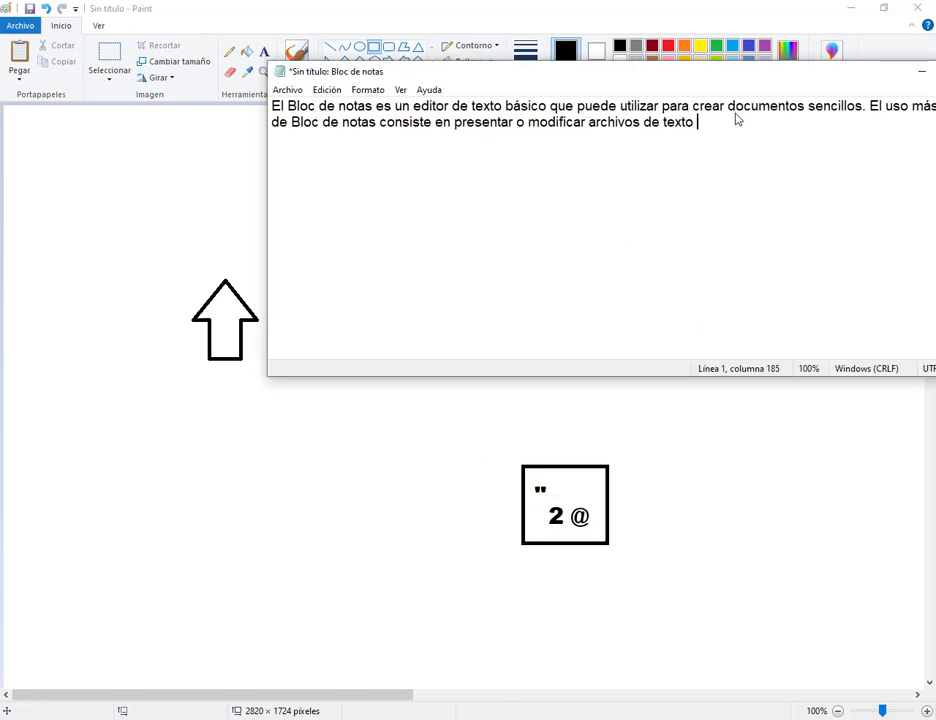
text(@)
key(BackSpace)
click(662, 8)
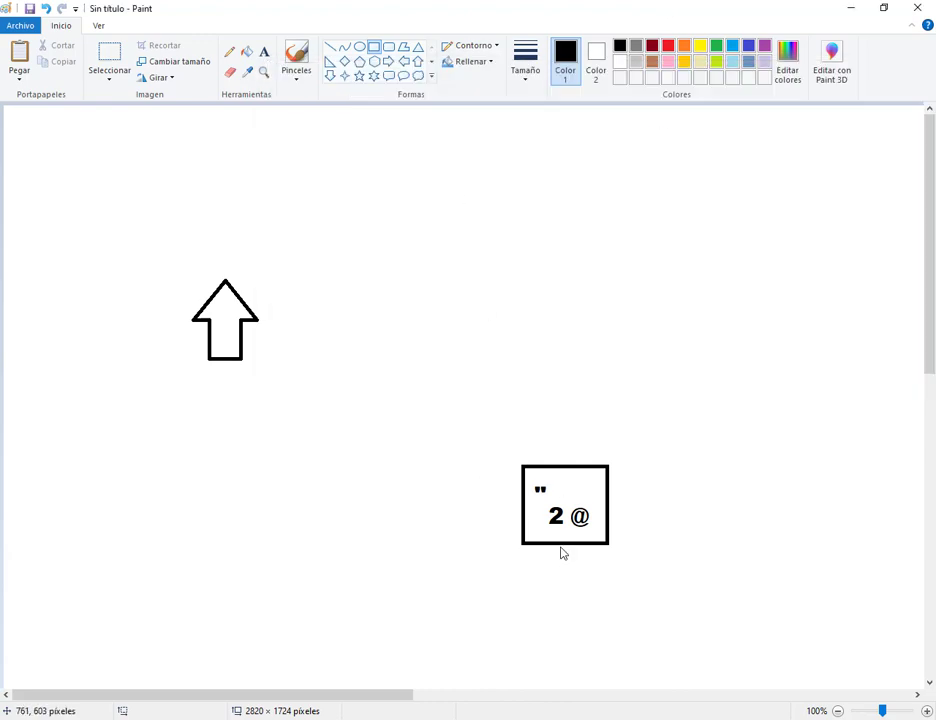
Show the gridlines on the Paint canvas and minimise the Paint window
key(ctrl+g)
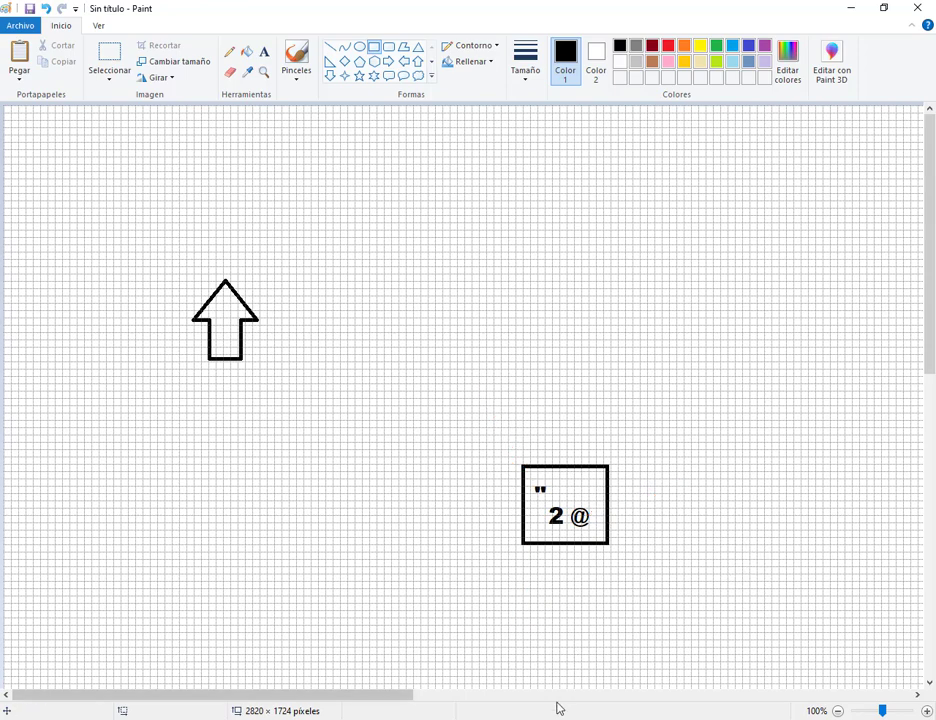
click(849, 12)
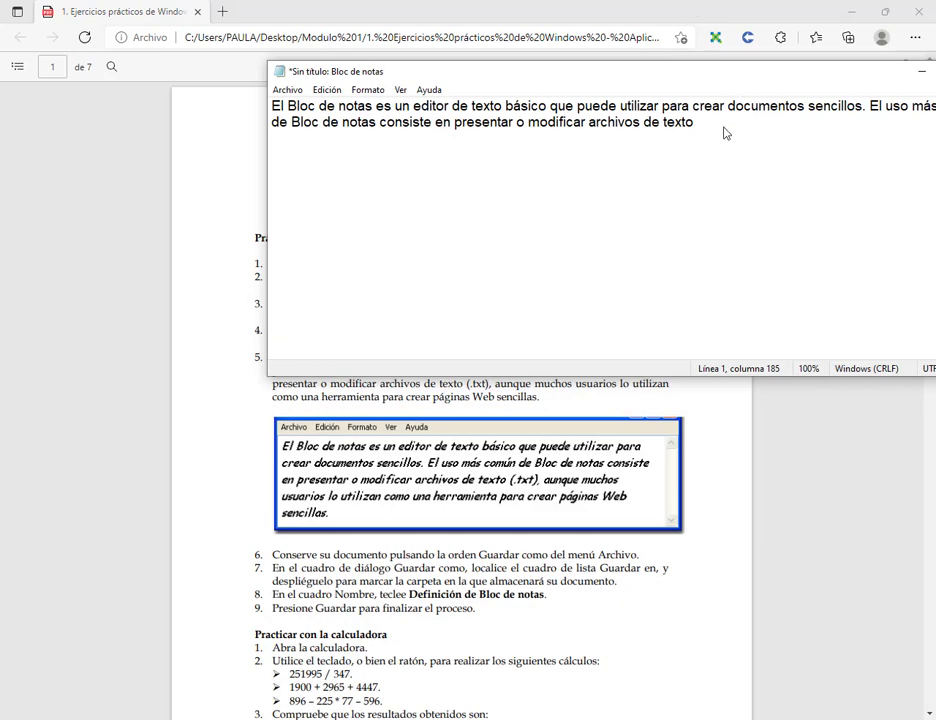
Complete the paragraph with "(.txt), aunque muchos usuarios lo utilizan como una herramienta para crear páginas Web sencillas." and shrink and reposition the window
text((.txt), aunque)
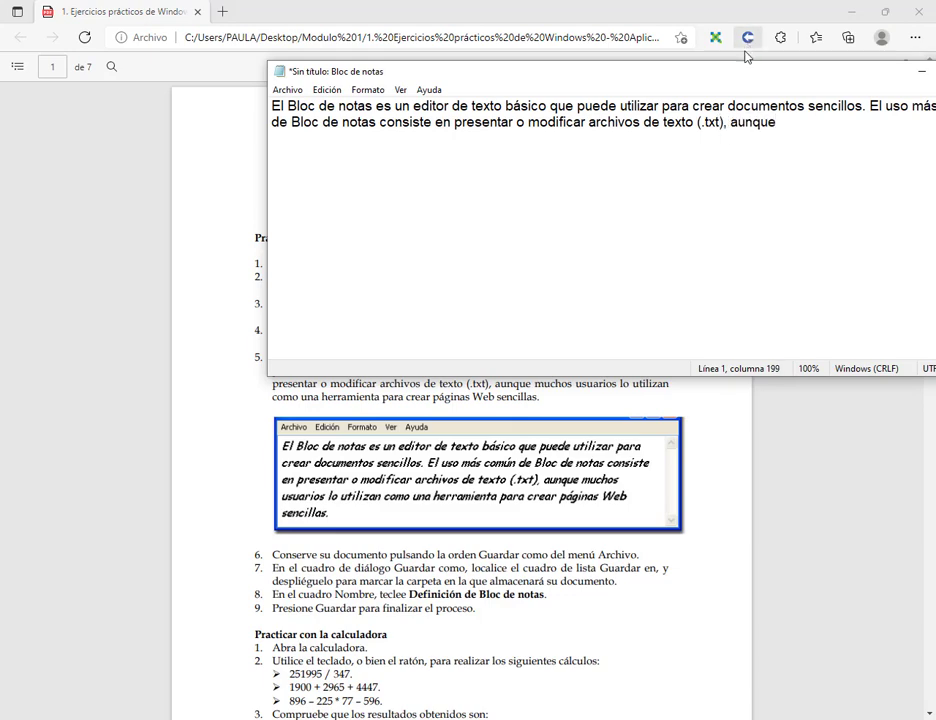
drag(741, 77, 630, 82)
text(muchos u)
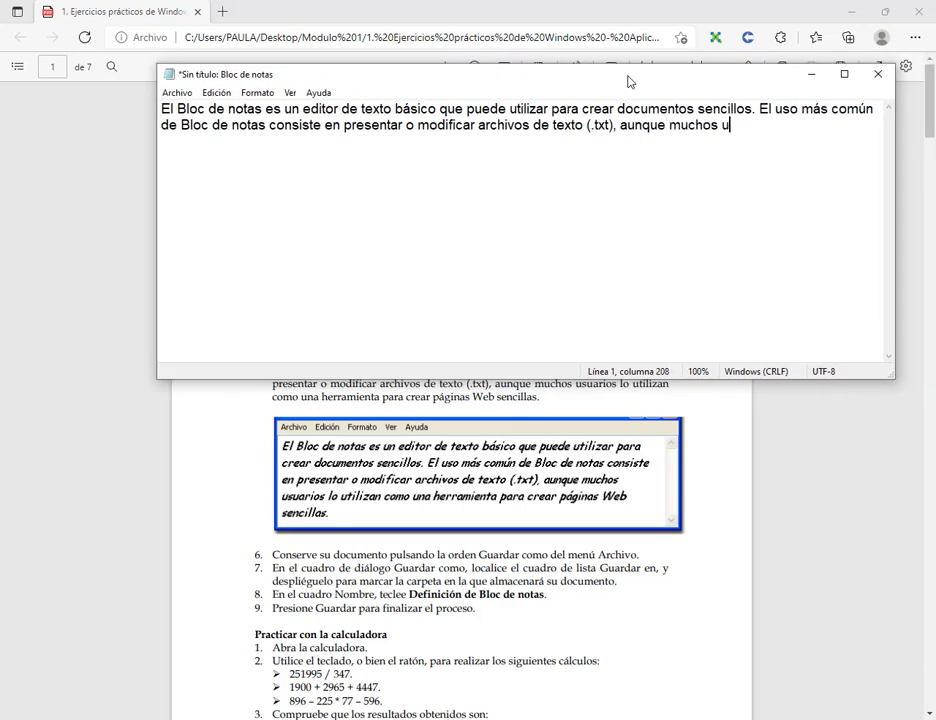
text(suarios lo util)
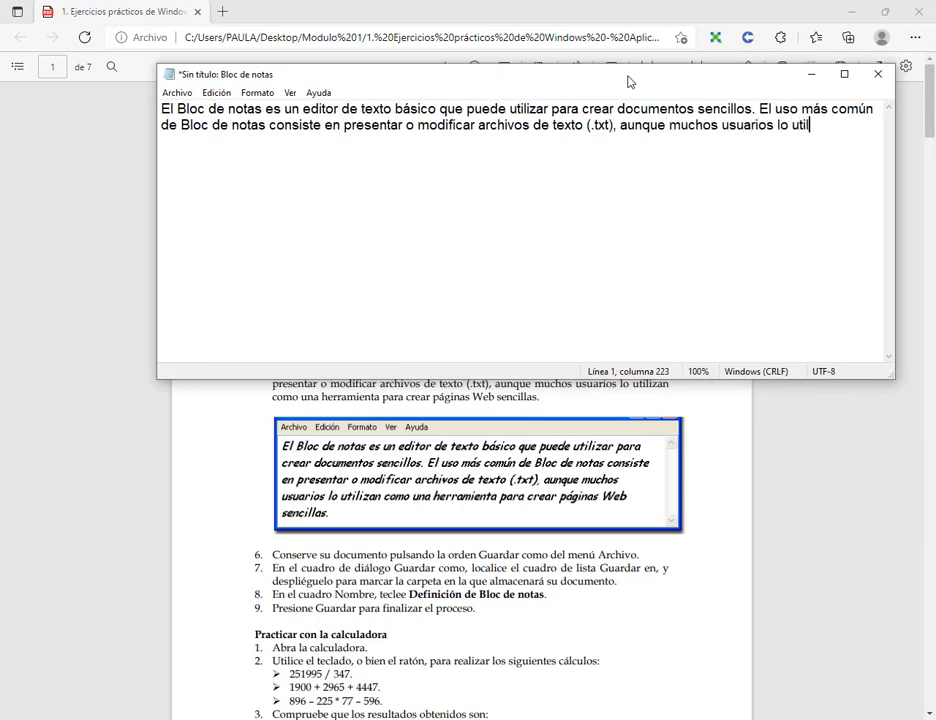
text(izan como una )
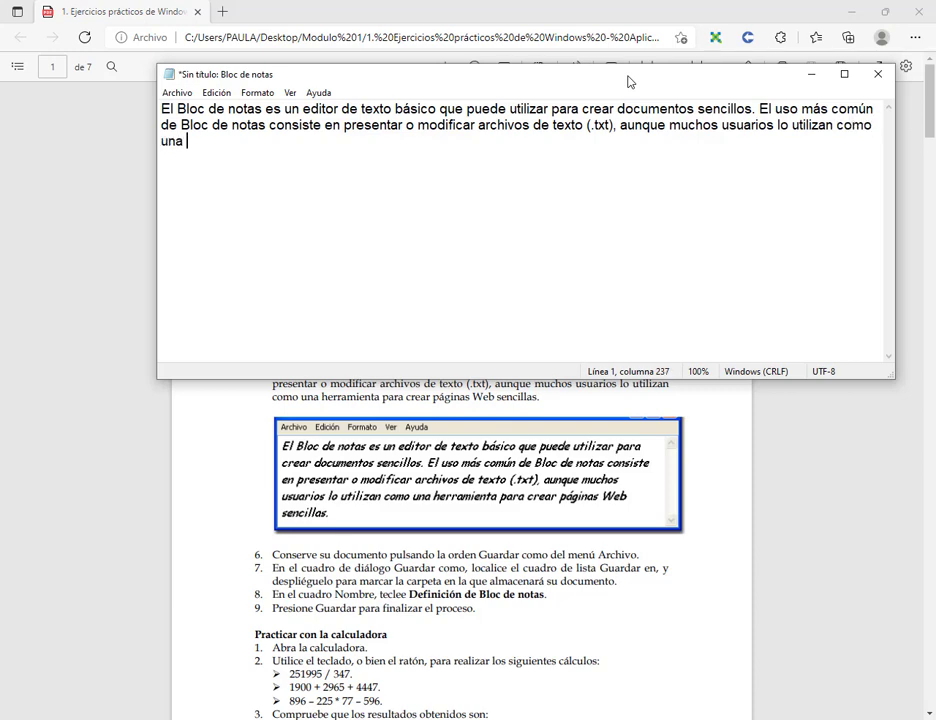
text(herramienta para)
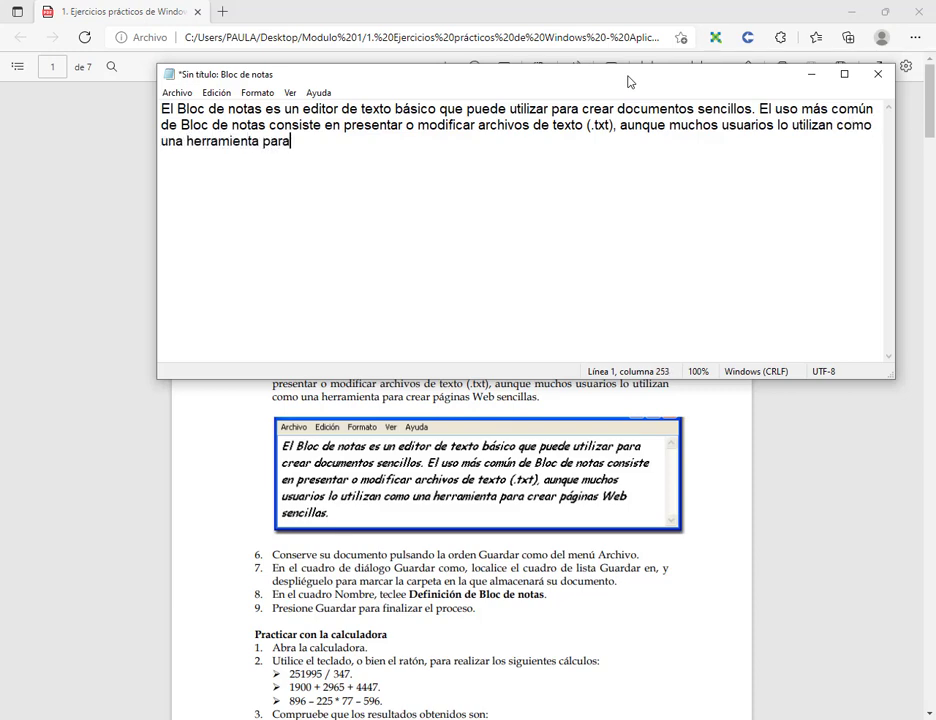
text( crear páginas )
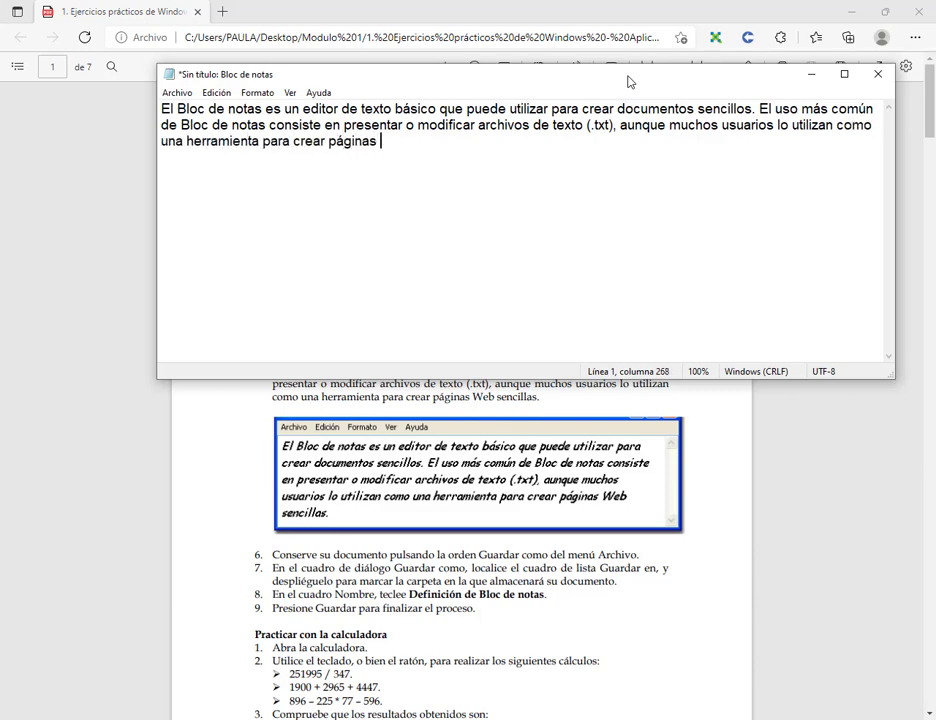
text(Web sencillas.)
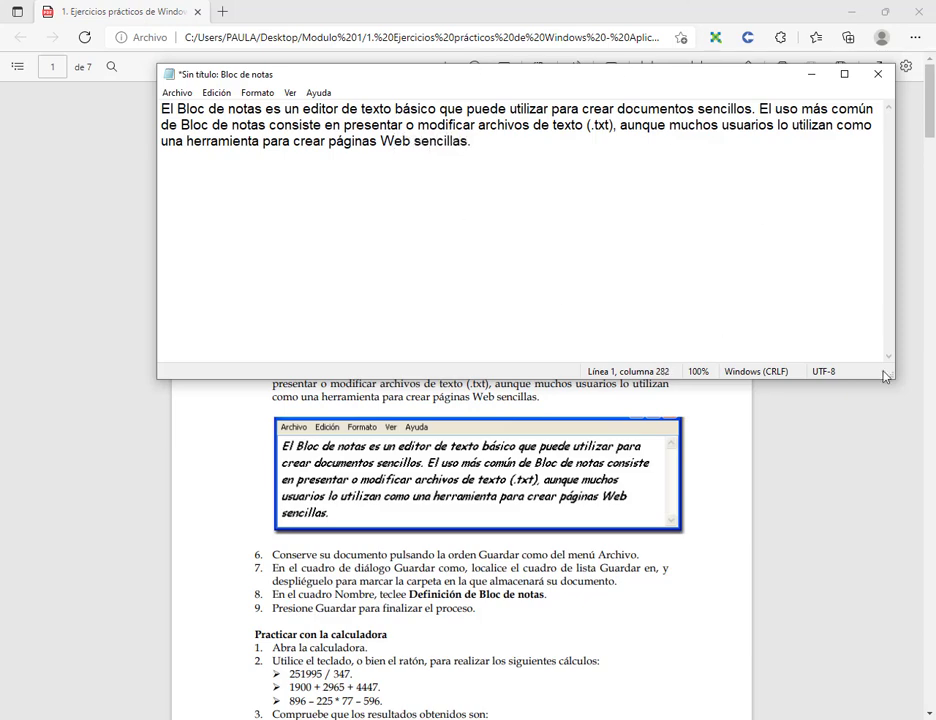
drag(893, 378, 776, 347)
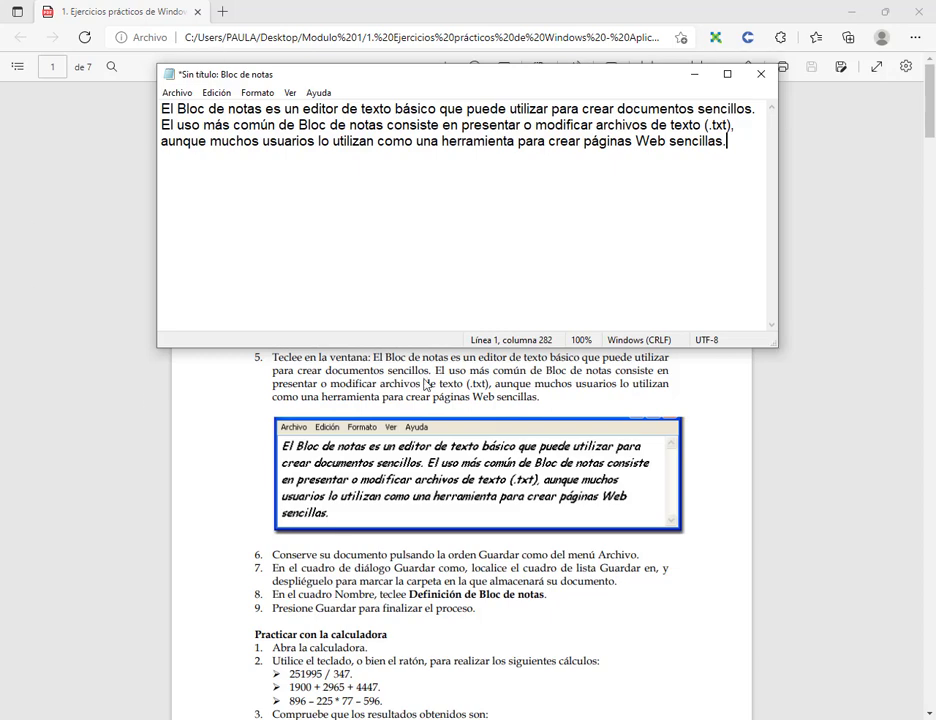
drag(433, 75, 454, 129)
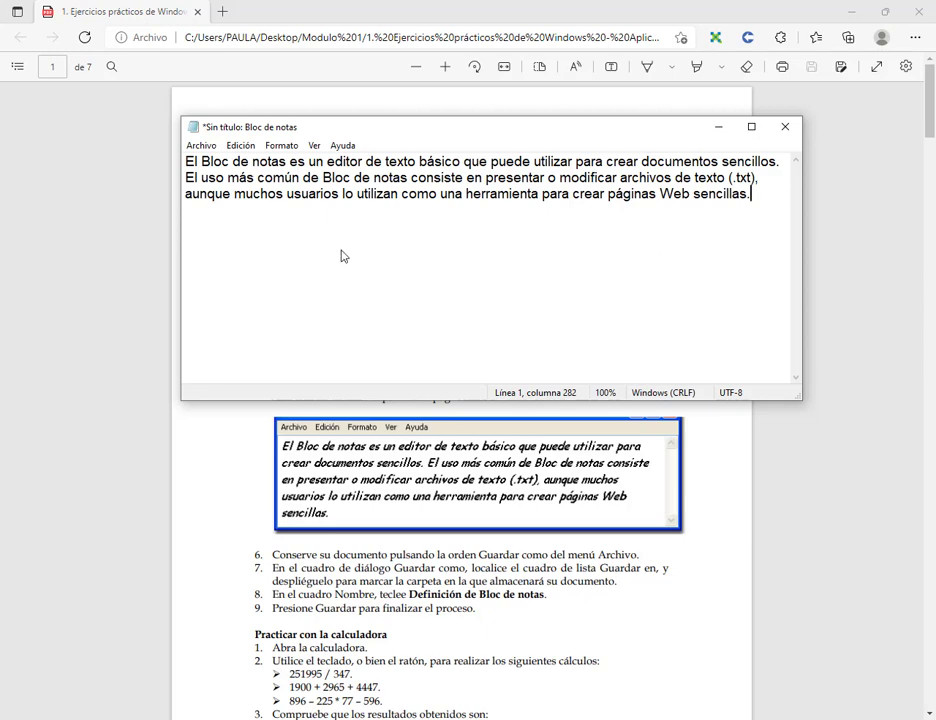
click(203, 147)
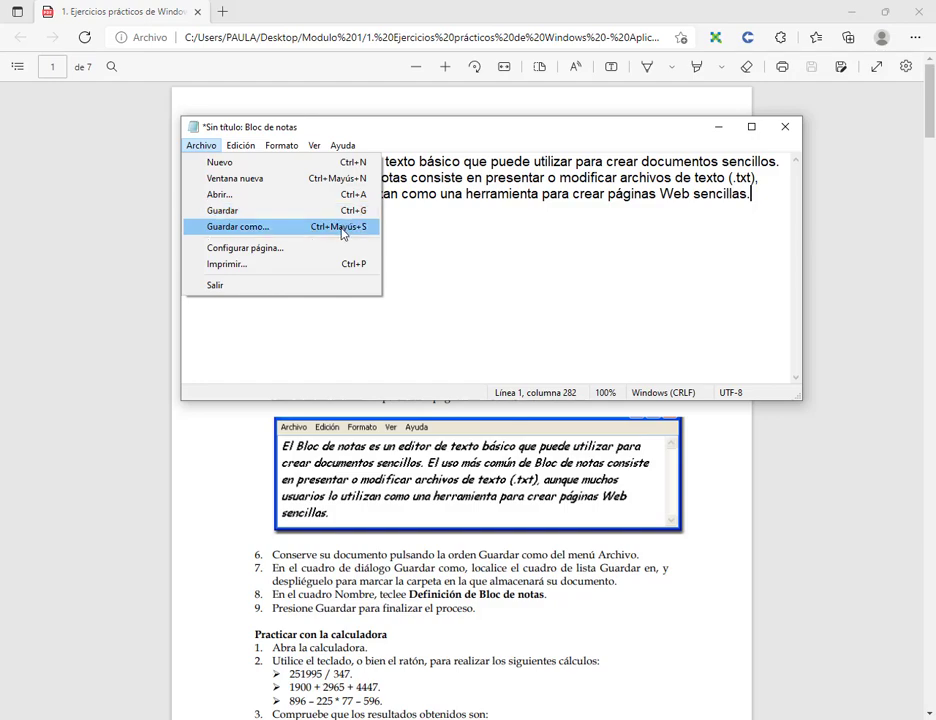
click(341, 232)
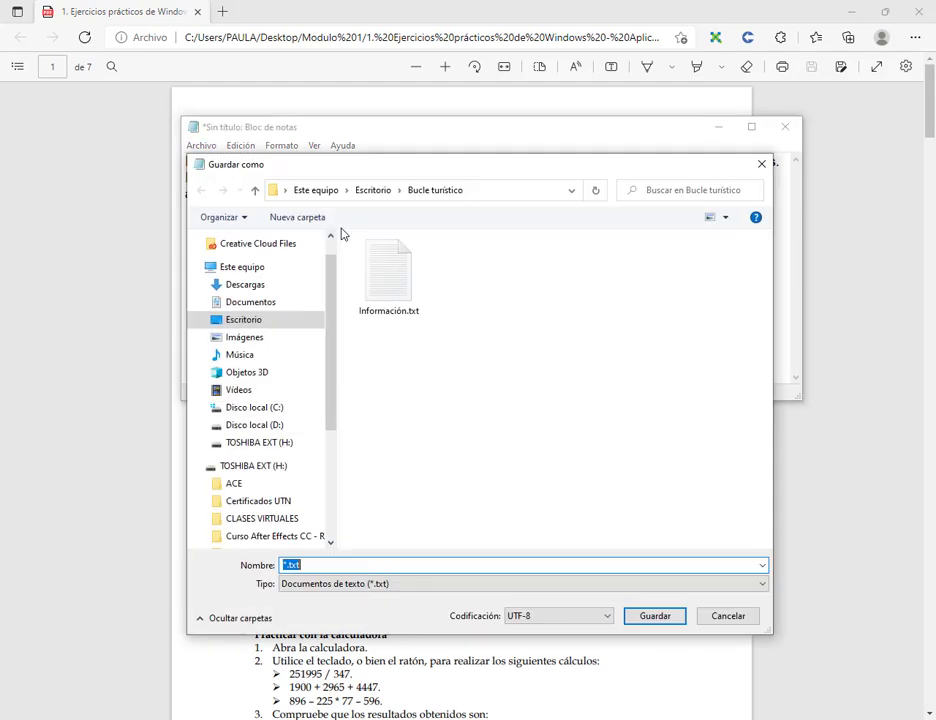
drag(456, 170, 451, 119)
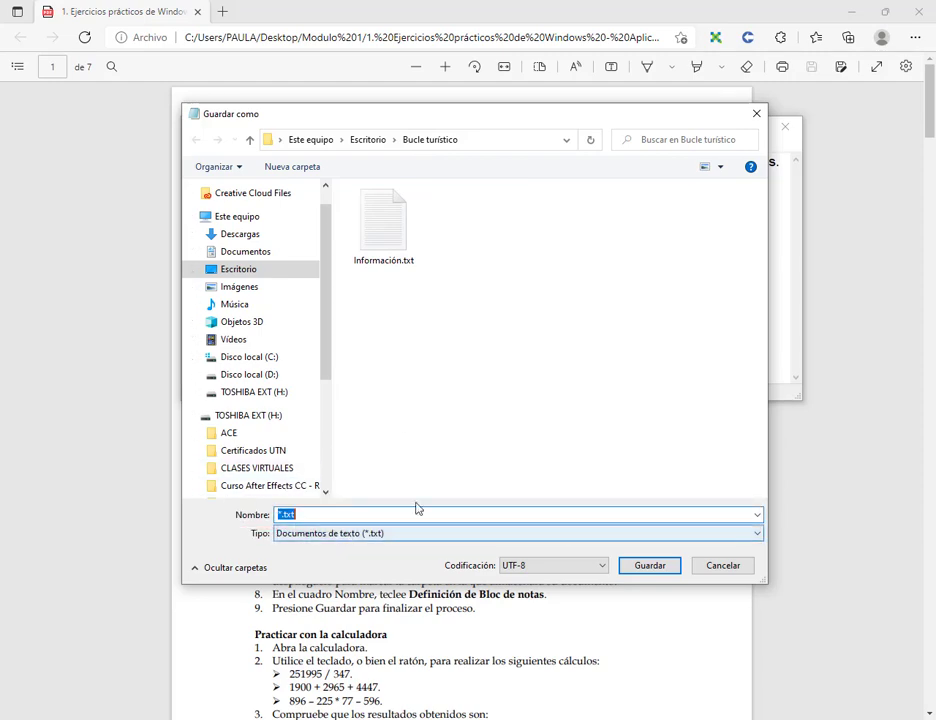
click(757, 113)
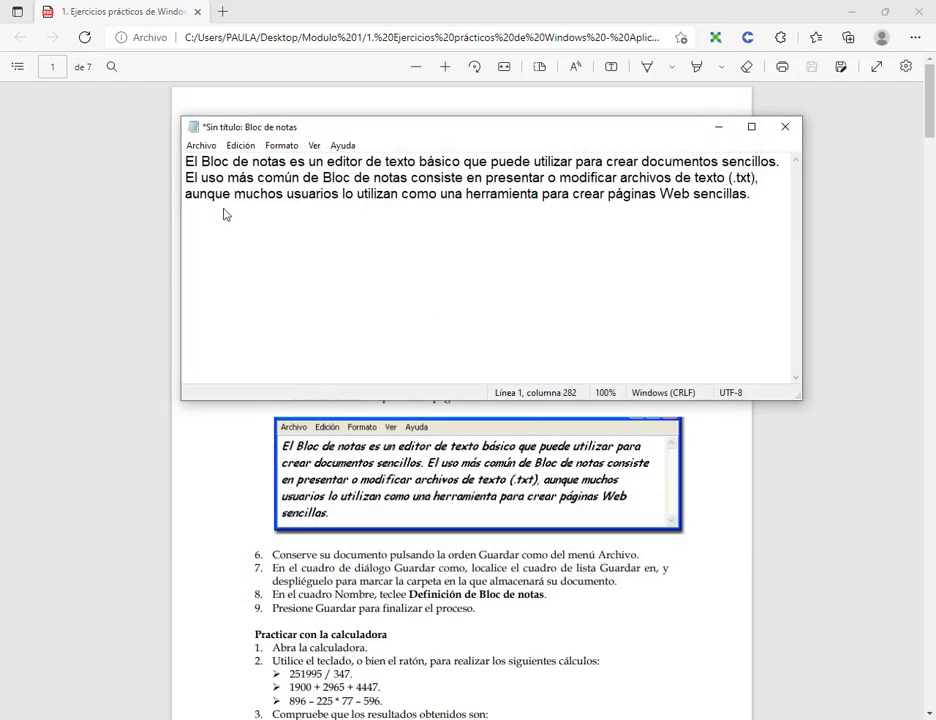
Save the document as "Definición de Bloc de notas" in Documentos > 1. Curso de Secreatariado > Modulo 1
click(201, 145)
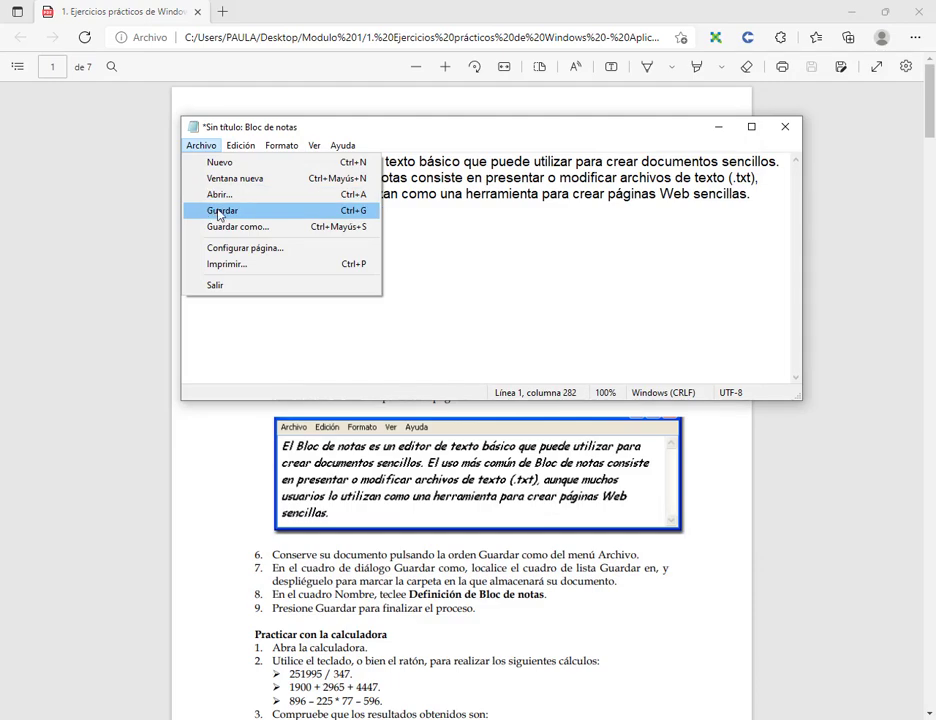
click(222, 211)
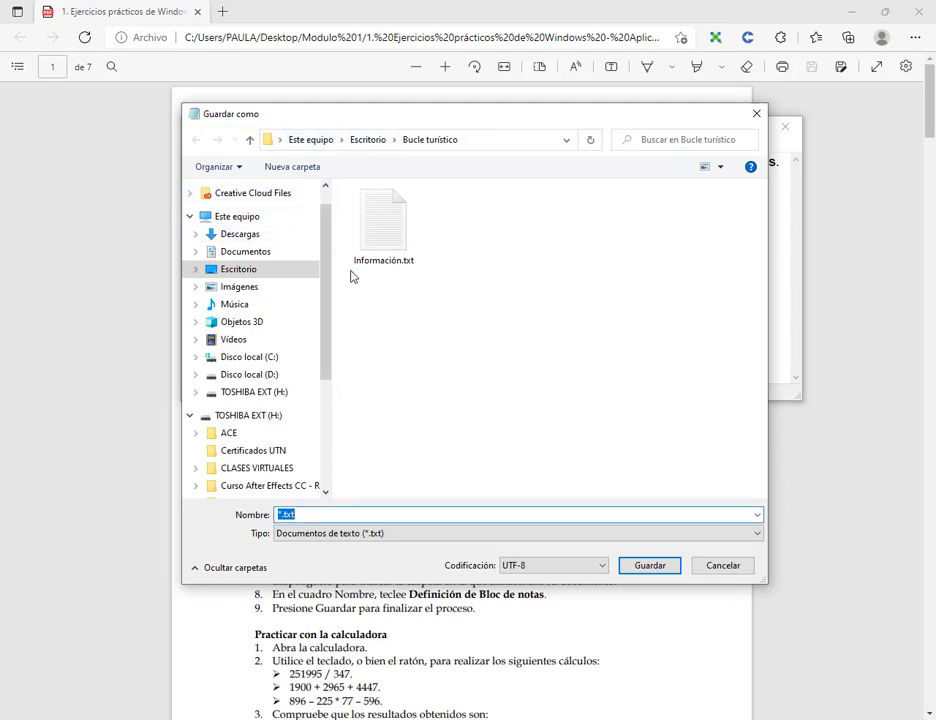
click(283, 252)
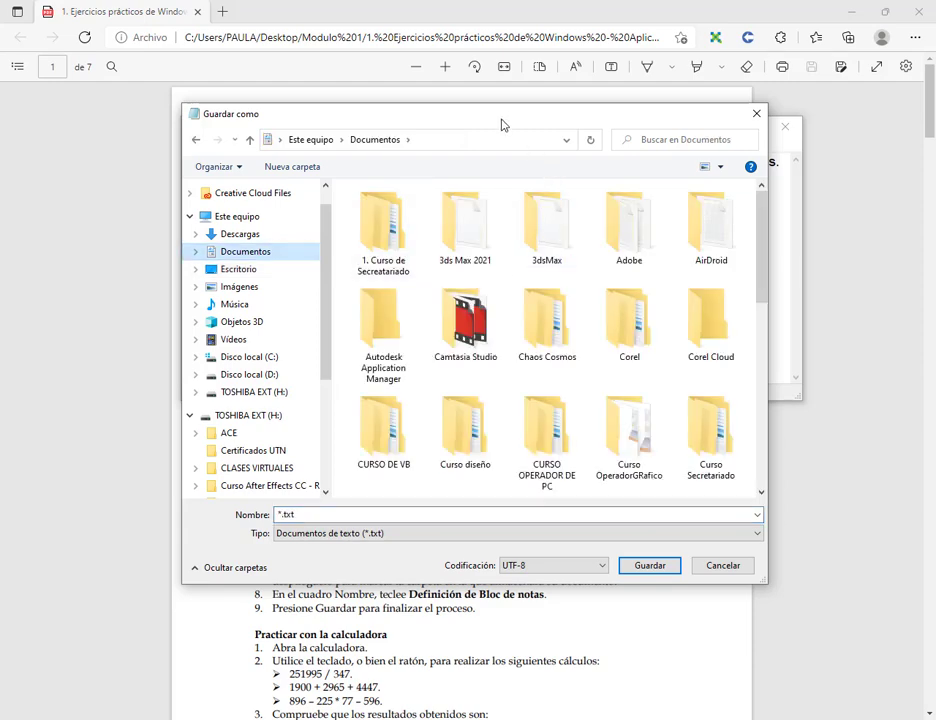
double_click(378, 243)
double_click(380, 209)
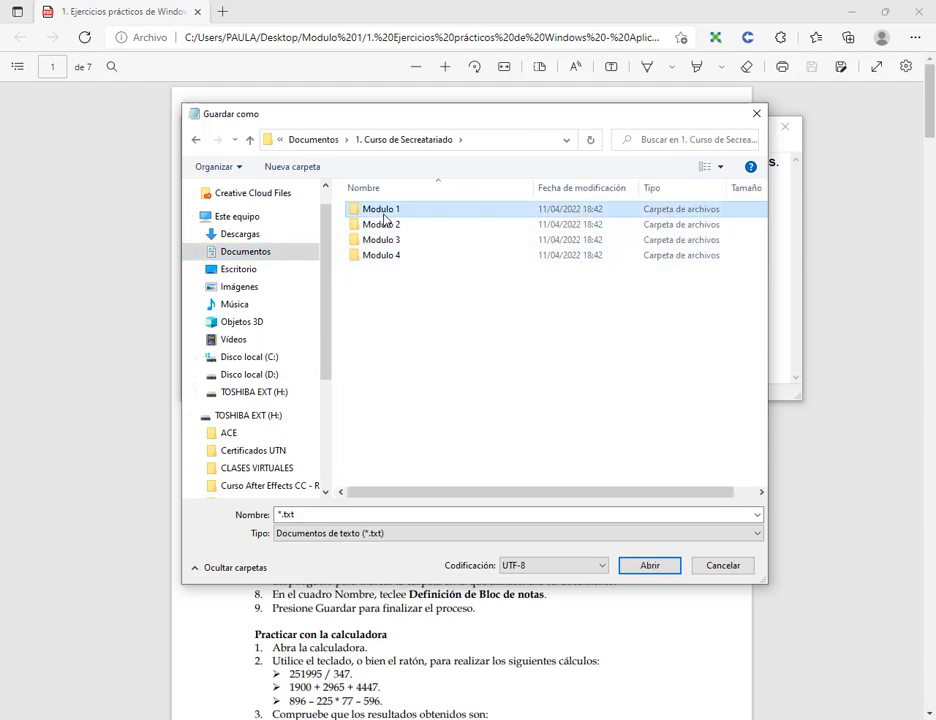
double_click(360, 514)
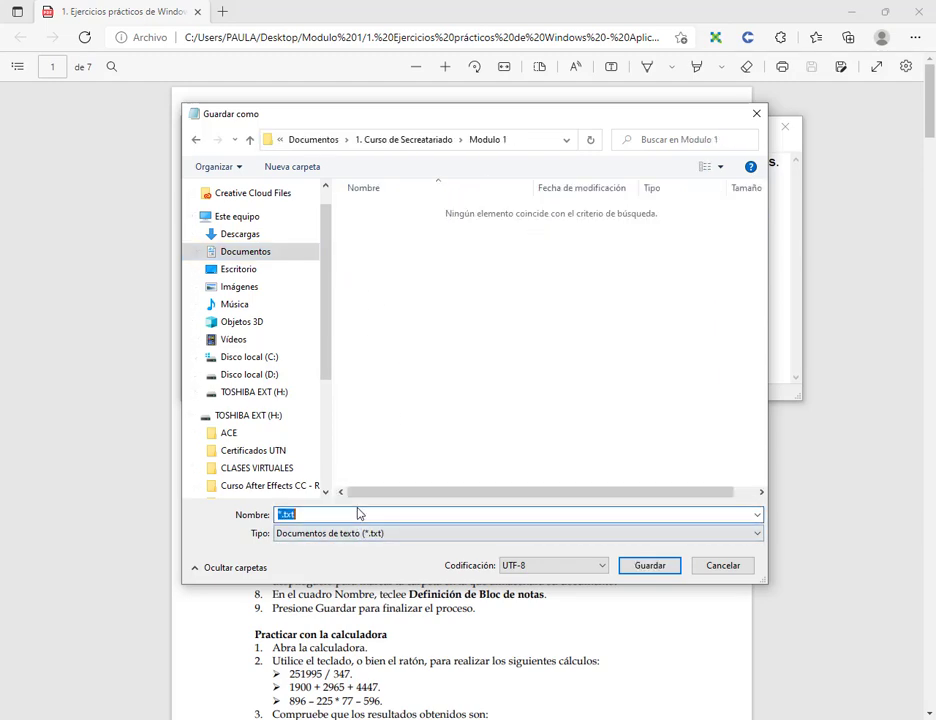
text(Definición de Bloc de notas)
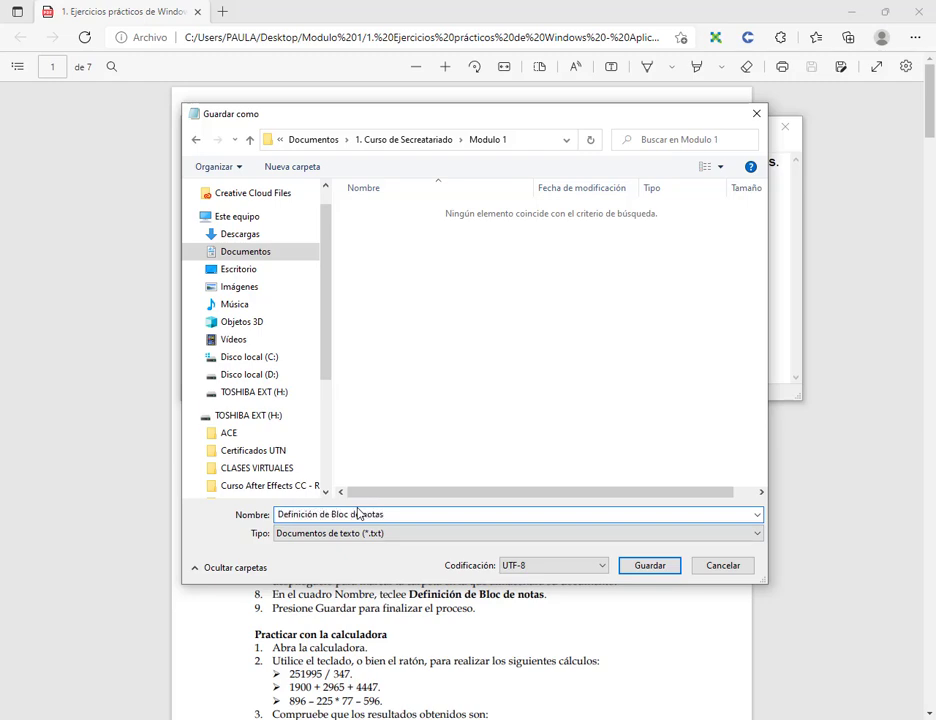
click(627, 565)
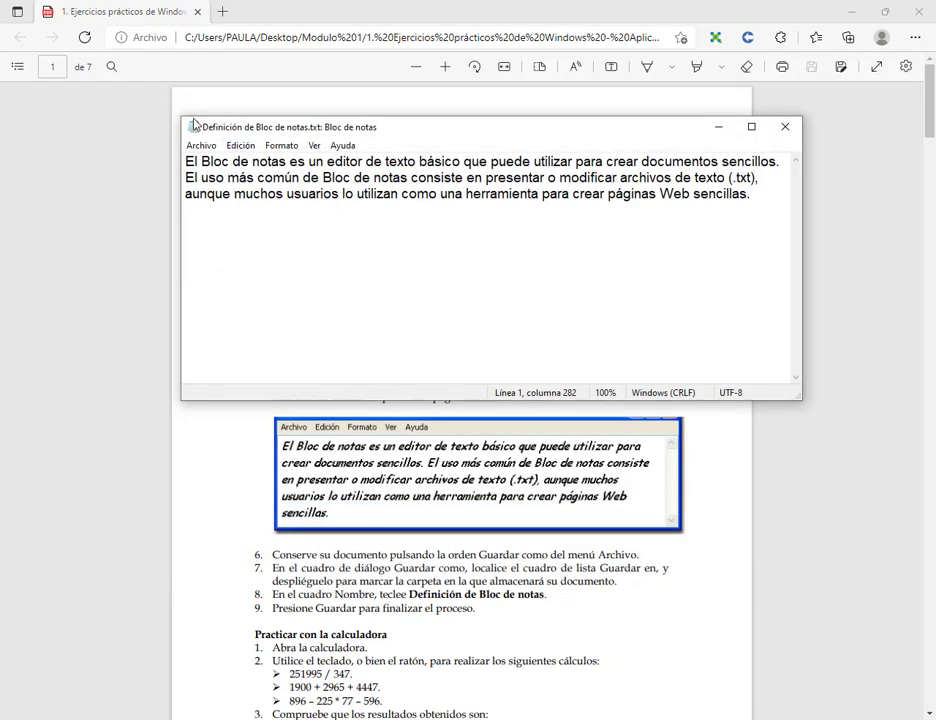
mouse_move(193, 118)
mouse_down()
mouse_move(287, 141)
mouse_move(379, 140)
mouse_up()
drag(226, 68, 240, 118)
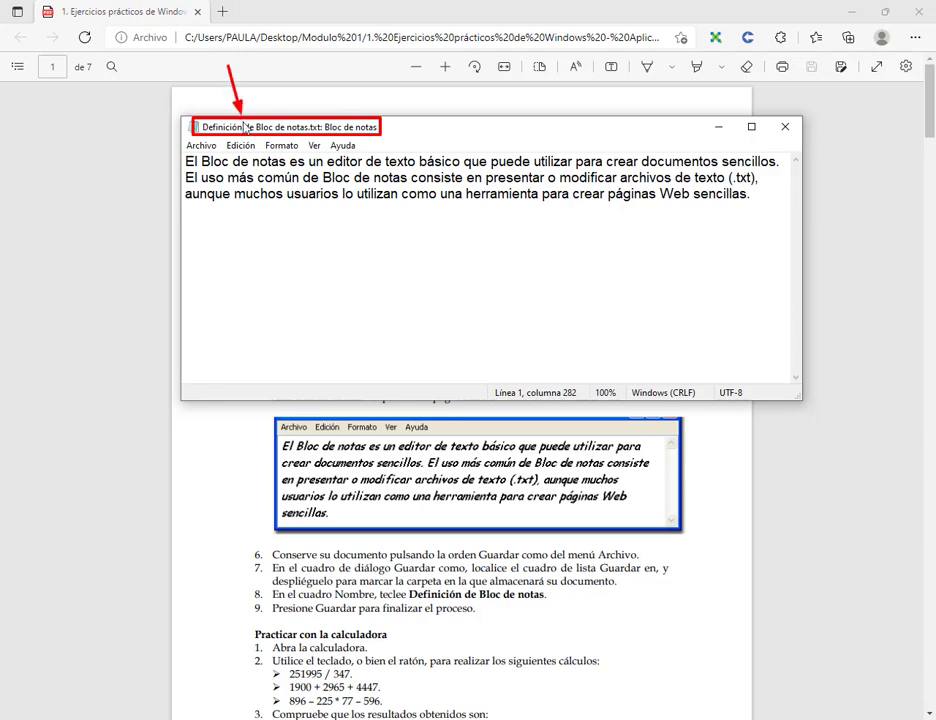
key(Escape)
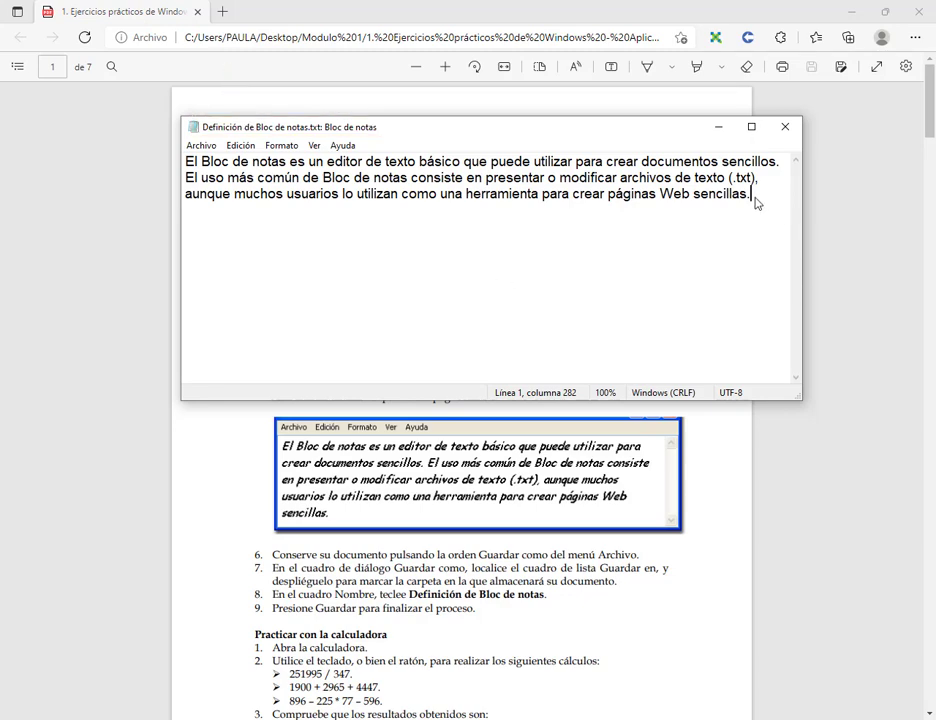
Add a new line below the paragraph reading "En esta aplicación no podemos insertar imágenes."
key(Return)
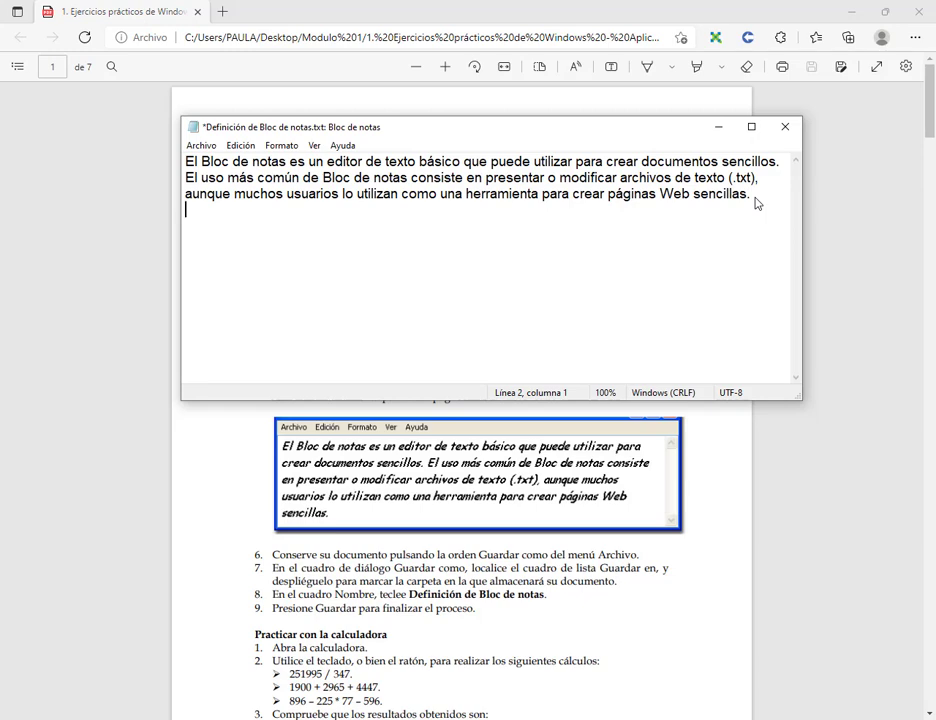
text(En esta apli)
text(caci)
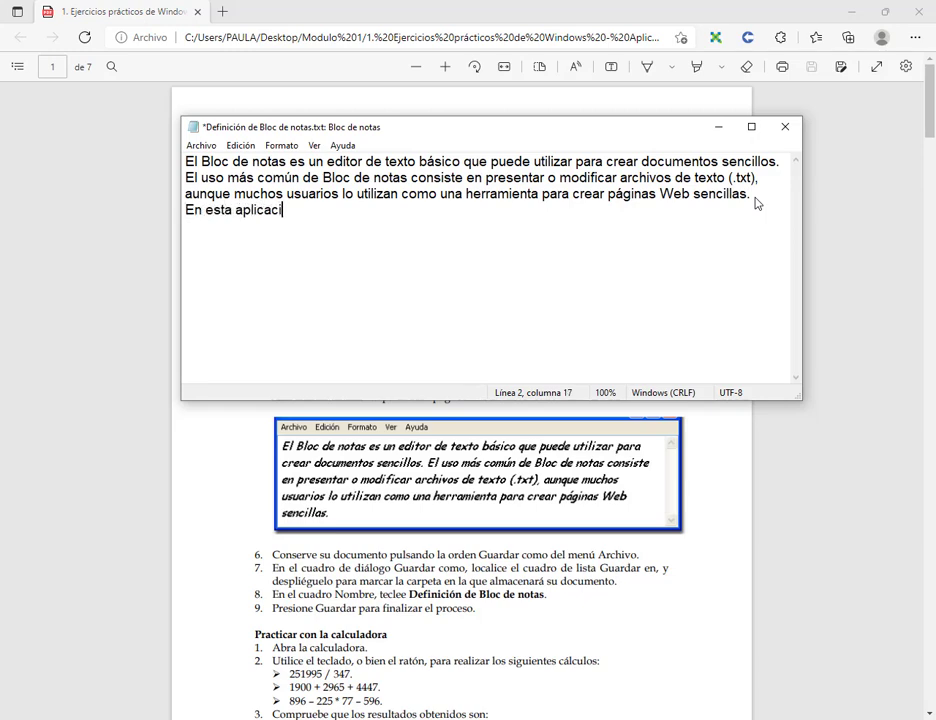
text(ón no podemos inse)
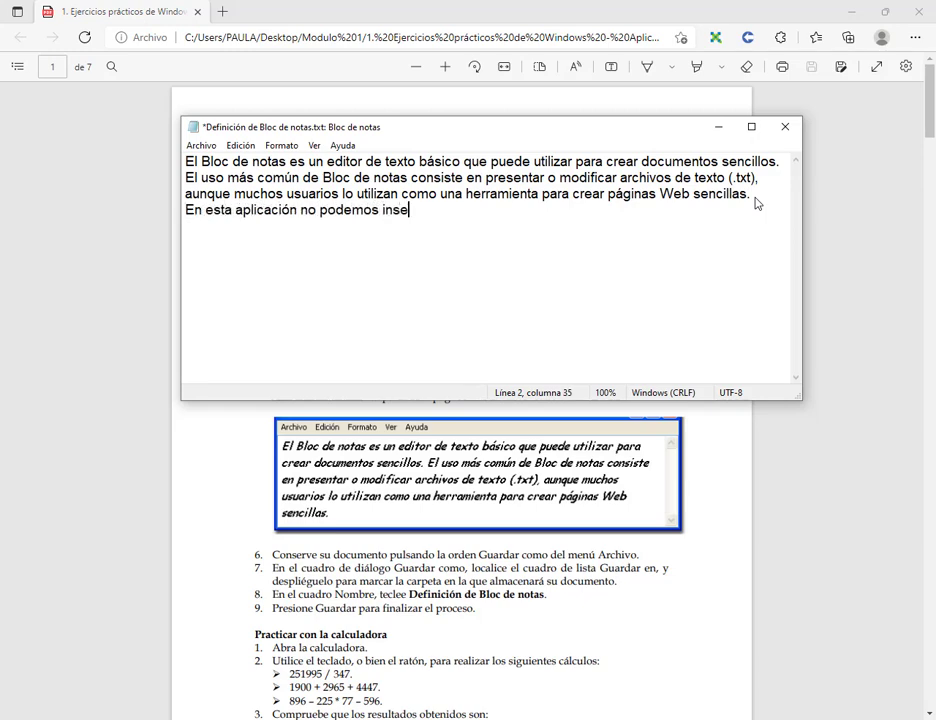
text(rtar imágenes.)
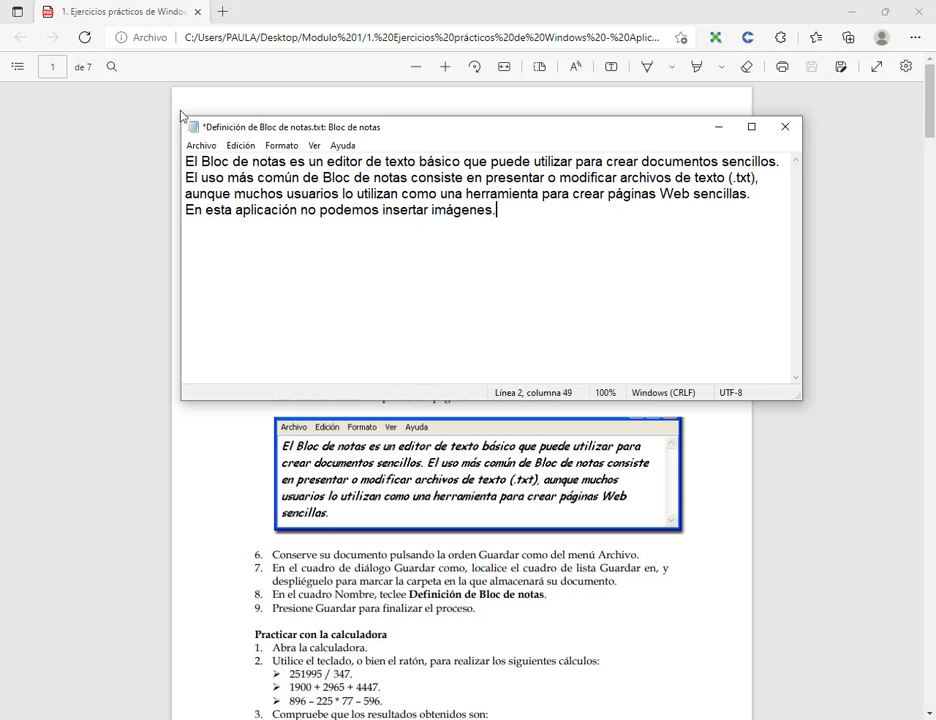
drag(178, 111, 396, 140)
drag(209, 68, 202, 118)
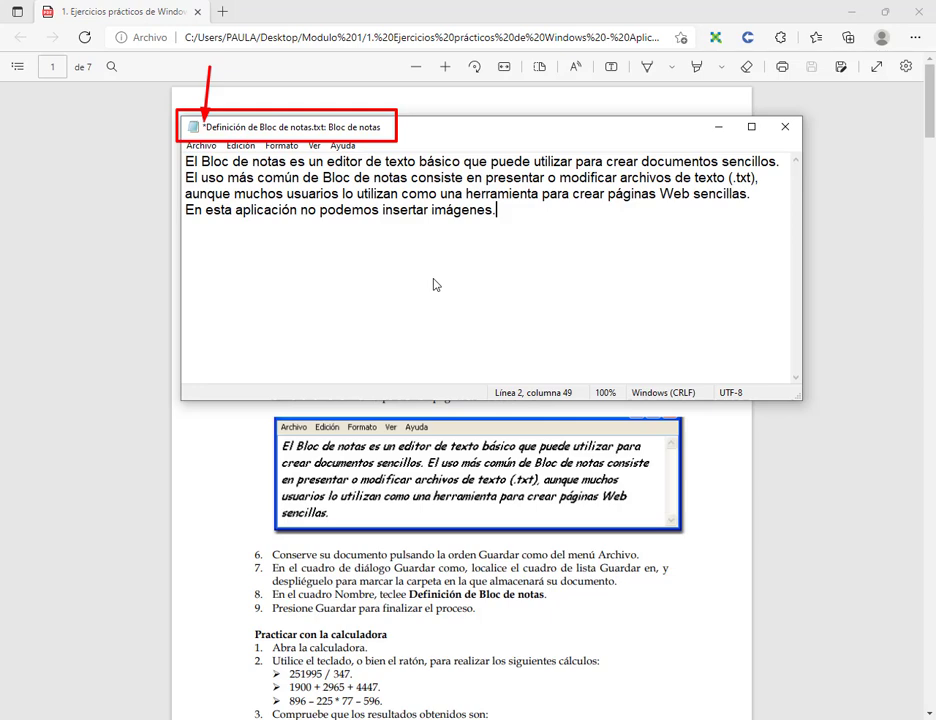
key(Escape)
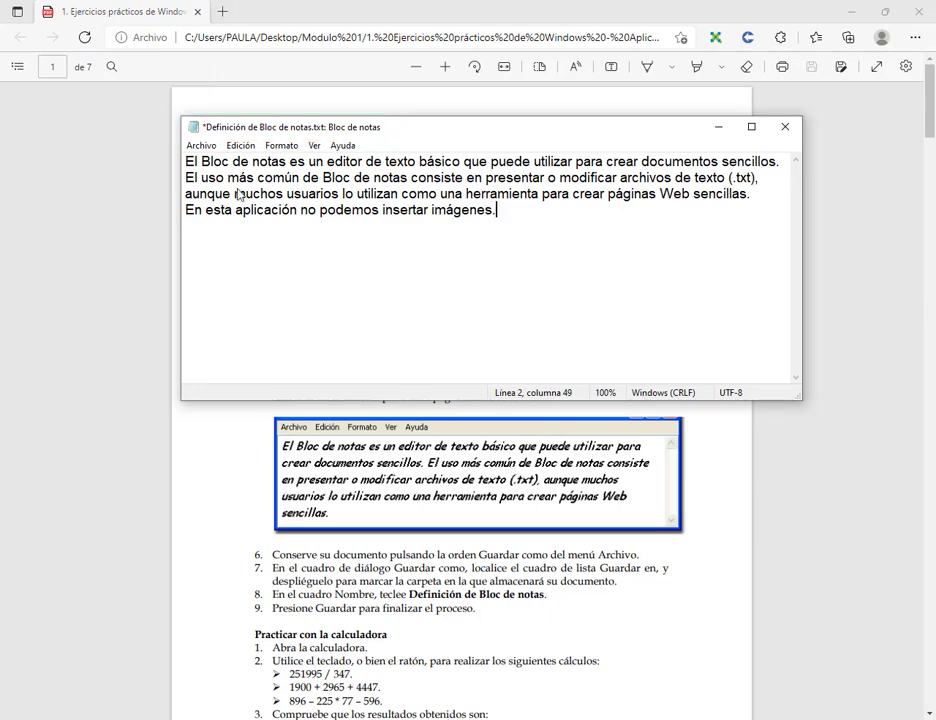
click(200, 146)
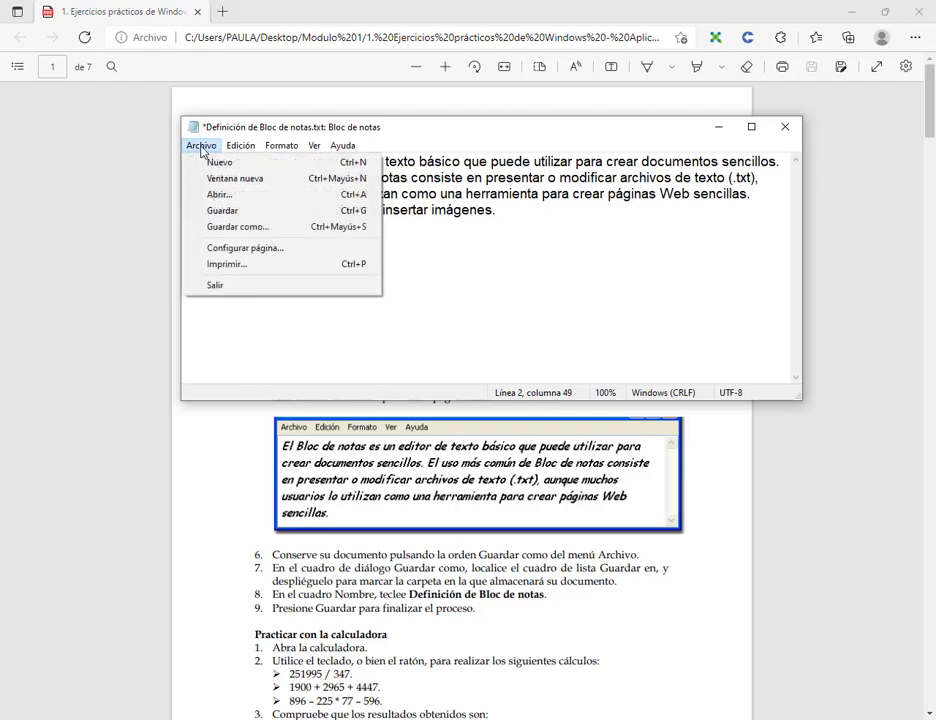
click(237, 228)
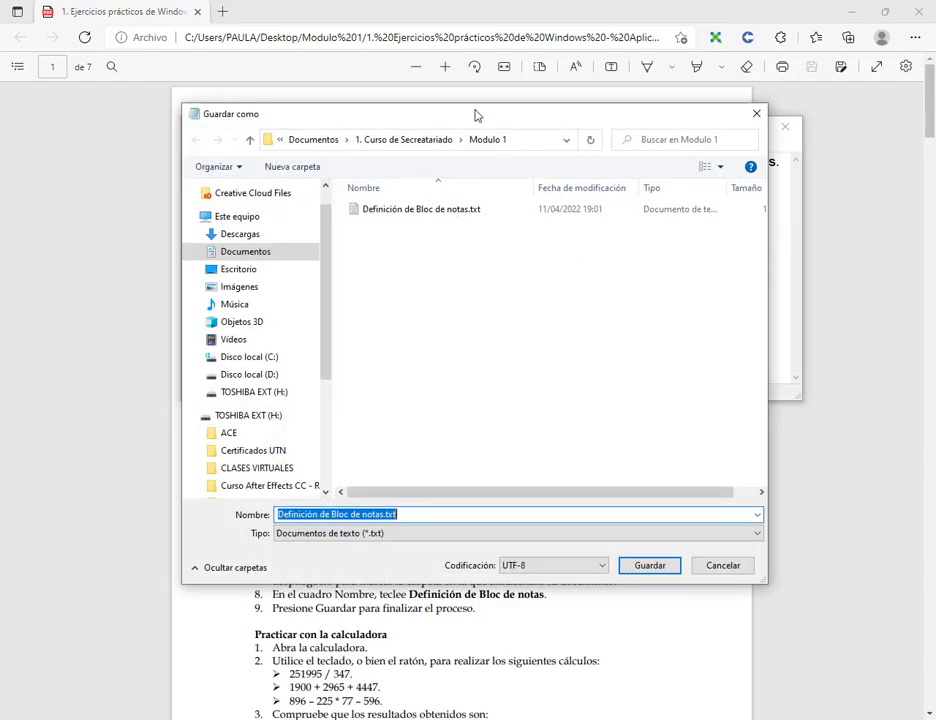
mouse_move(441, 126)
mouse_down()
mouse_move(449, 118)
mouse_move(451, 126)
mouse_up()
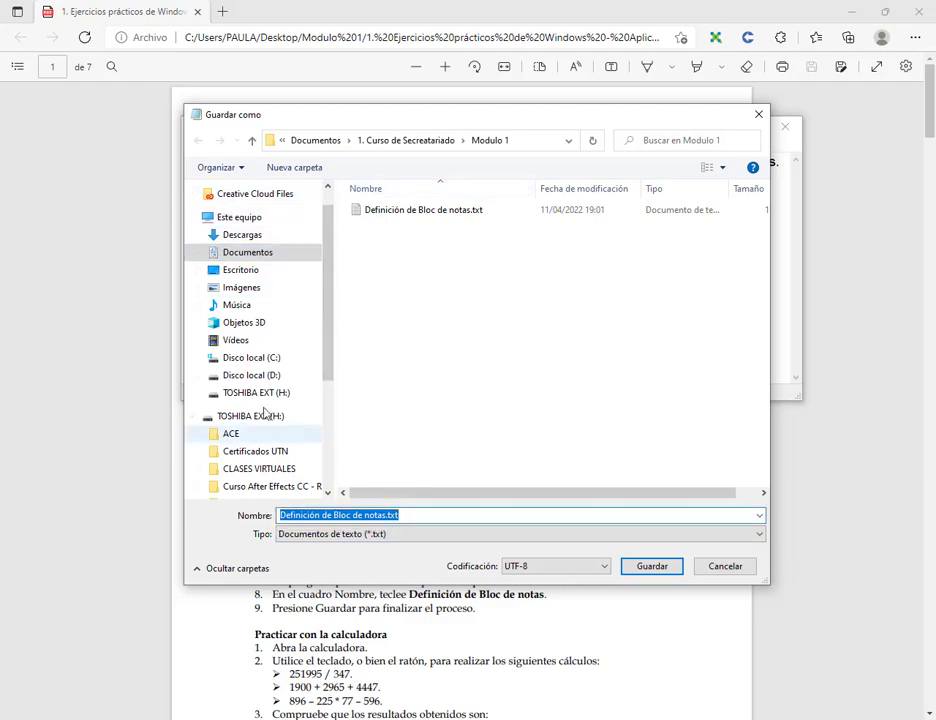
click(240, 270)
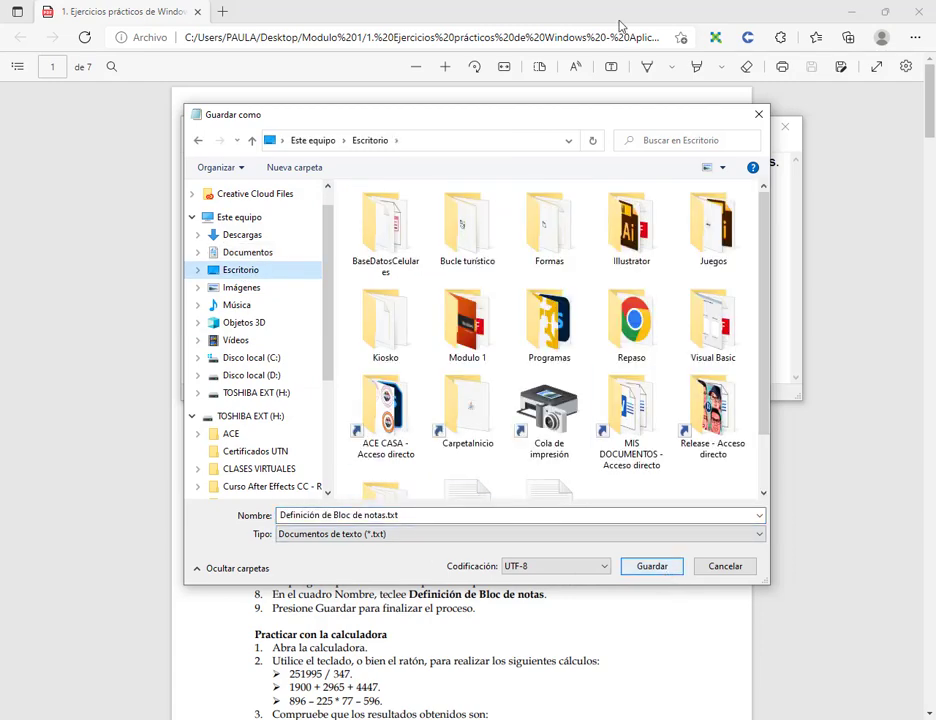
drag(641, 118, 639, 368)
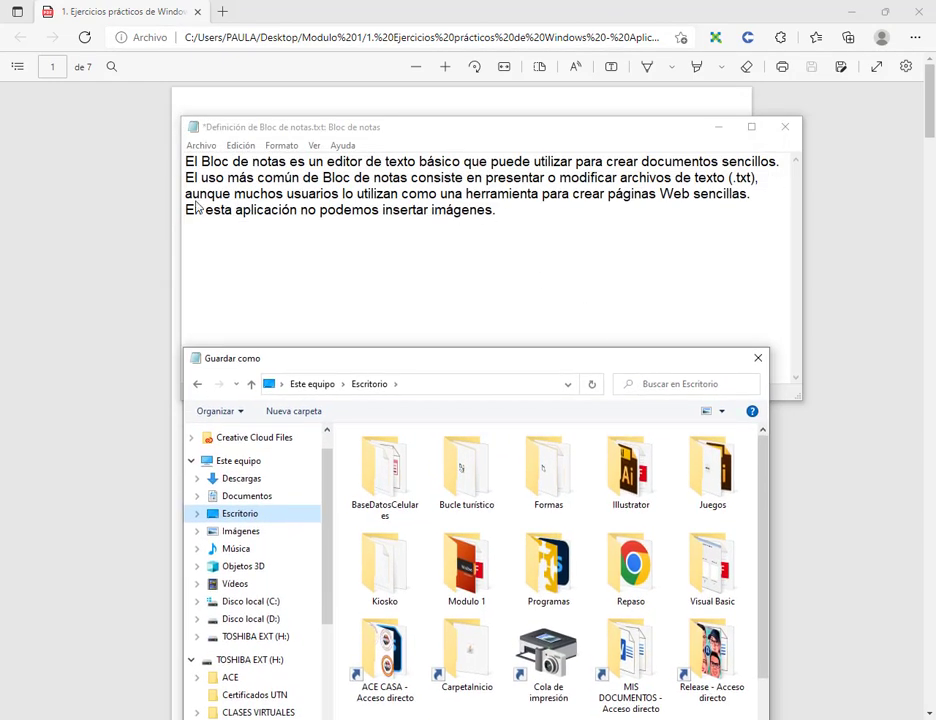
drag(583, 359, 575, 152)
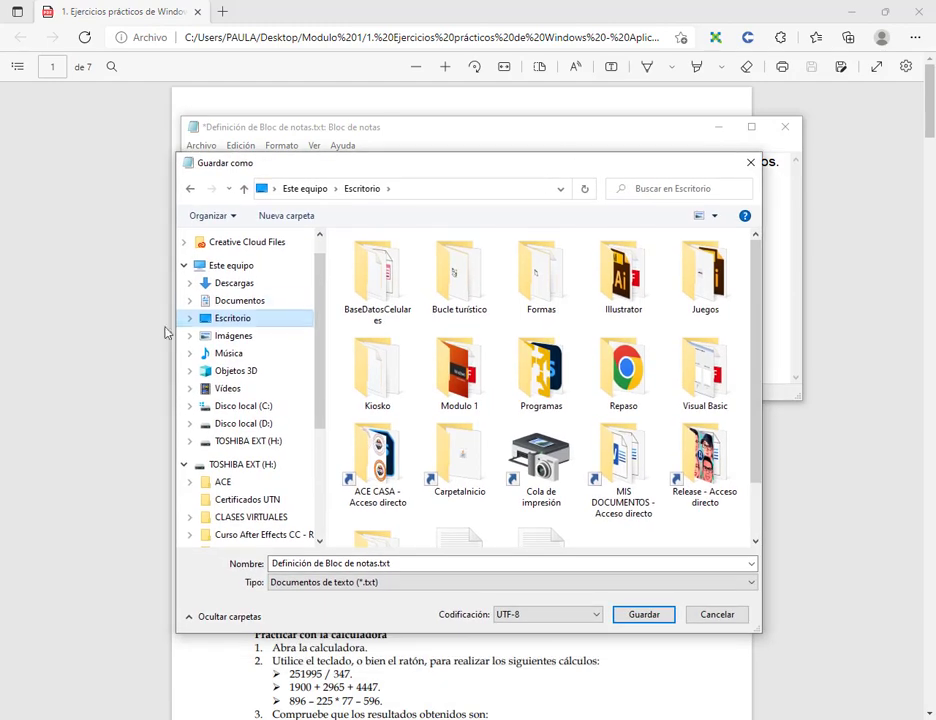
click(236, 300)
double_click(376, 290)
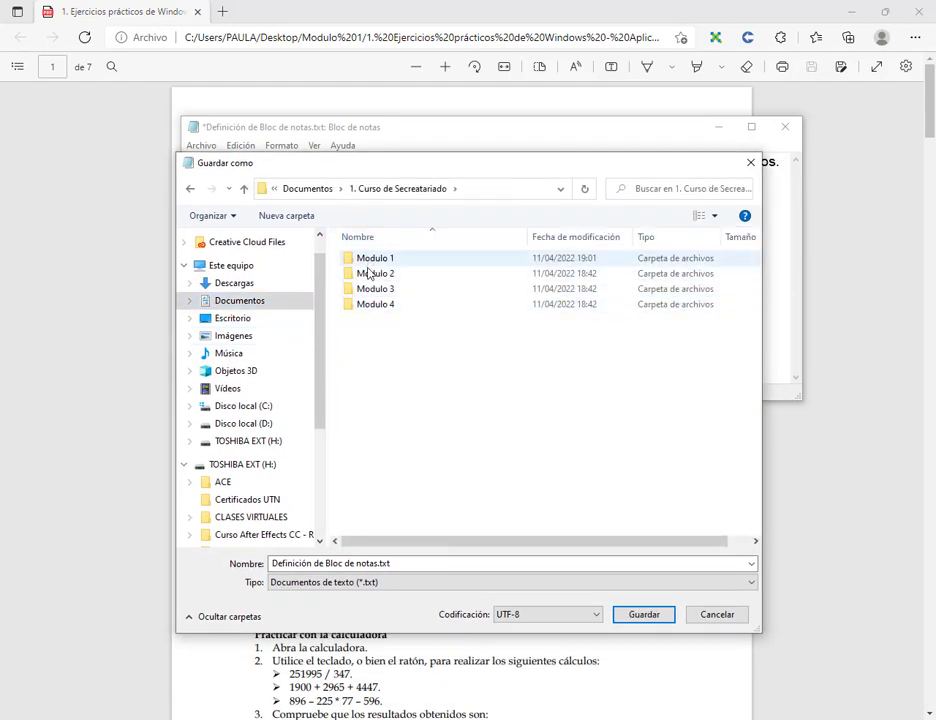
double_click(372, 258)
click(375, 565)
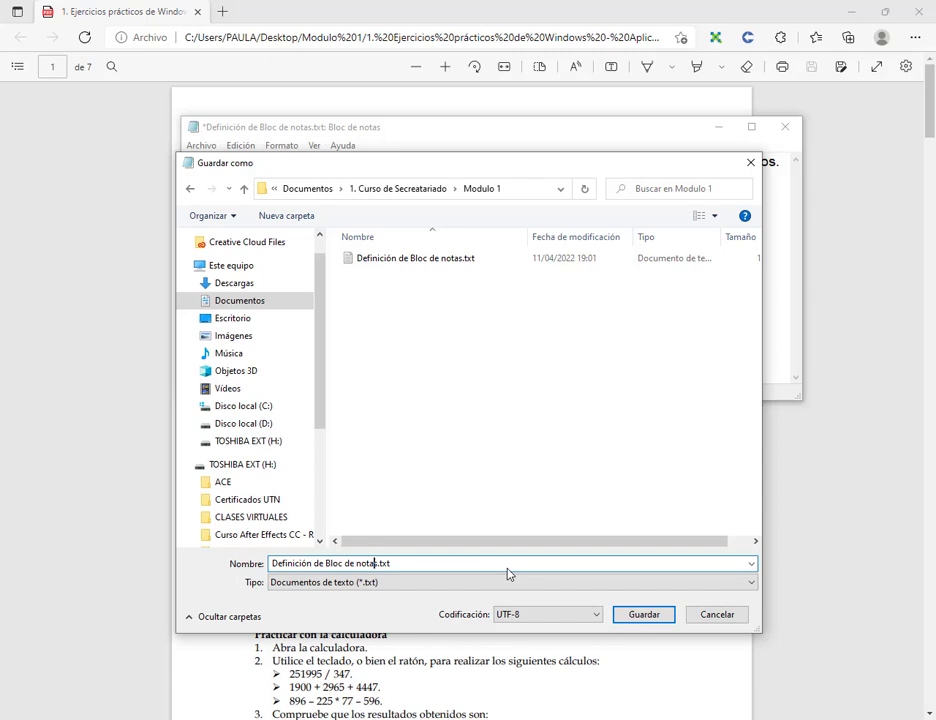
click(705, 622)
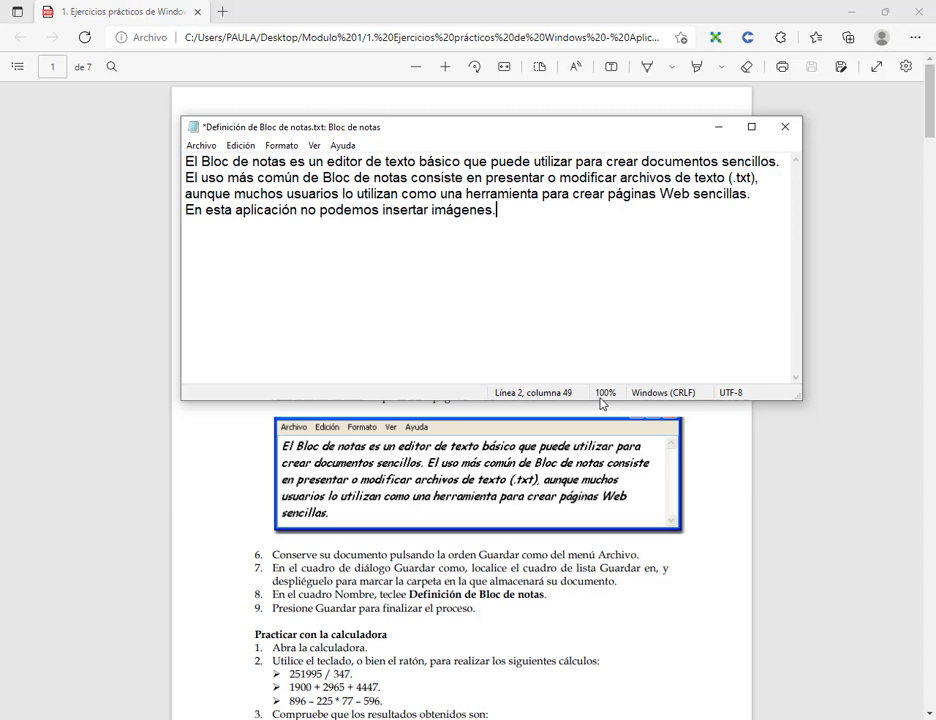
drag(765, 196, 168, 162)
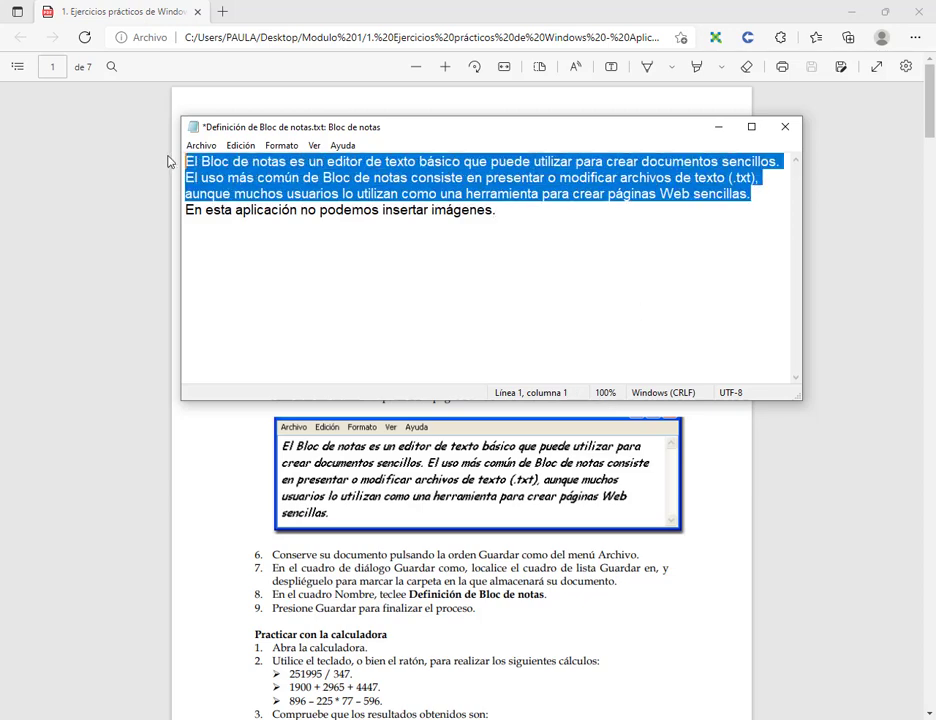
click(787, 196)
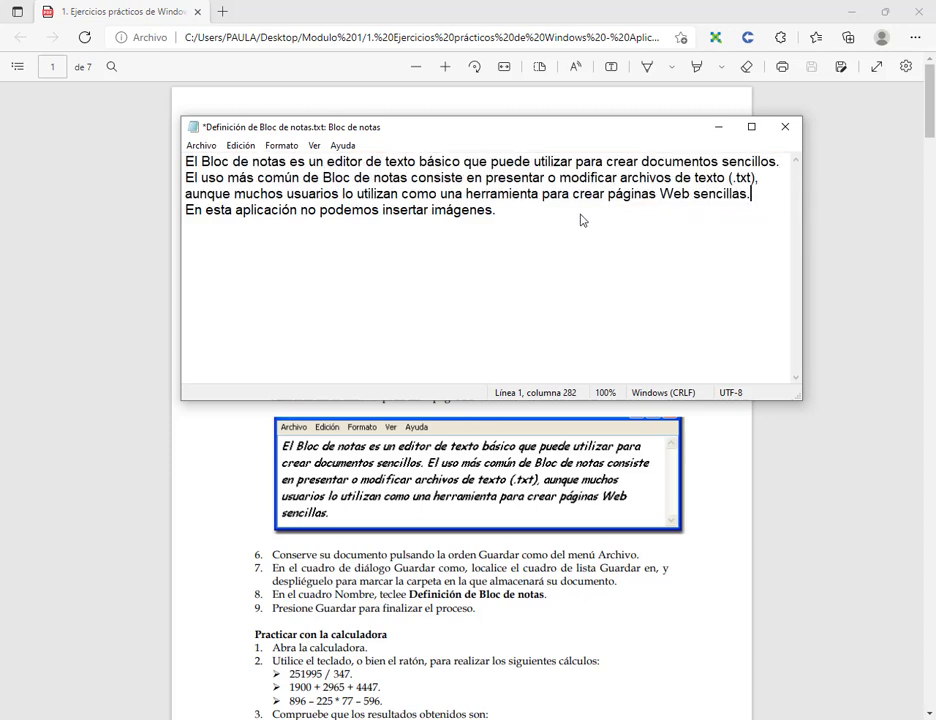
drag(583, 220, 186, 221)
click(495, 215)
Save the changes to the existing "Definición de Bloc de notas.txt" file and close it
click(211, 150)
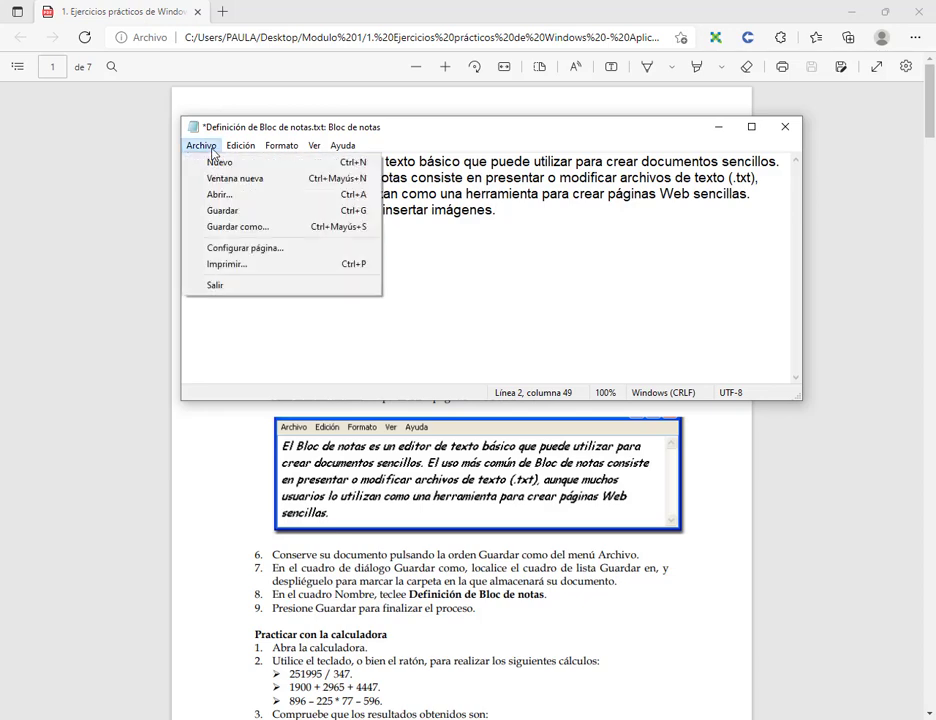
click(228, 214)
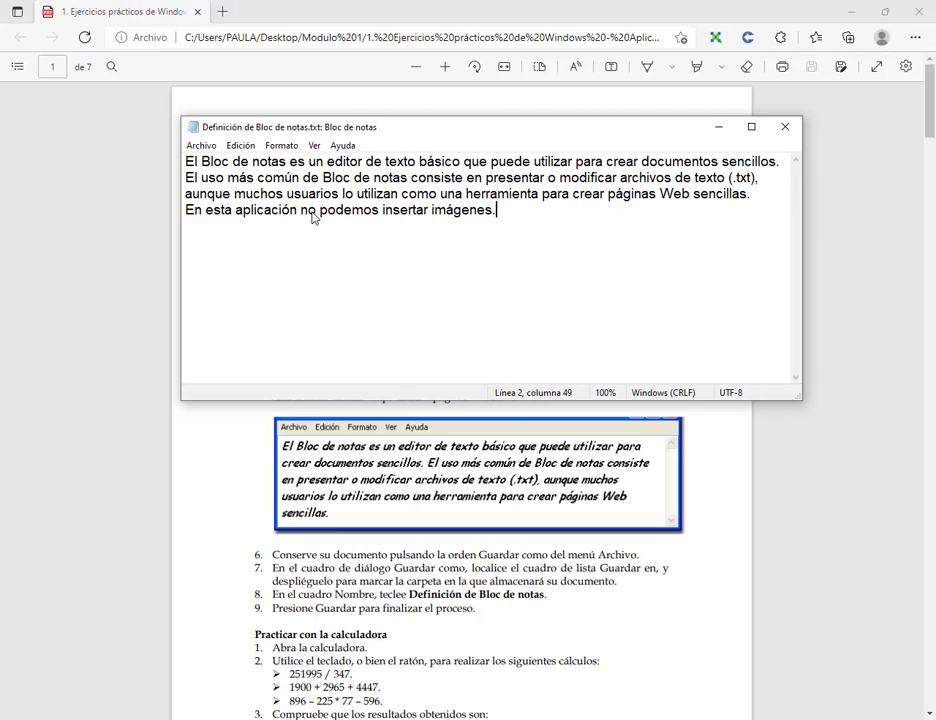
click(784, 127)
Go to the "Practicar con la calculadora" exercise in the PDF, open Calculadora and move its window clear of the exercise text
scroll(580, 255, down, 2)
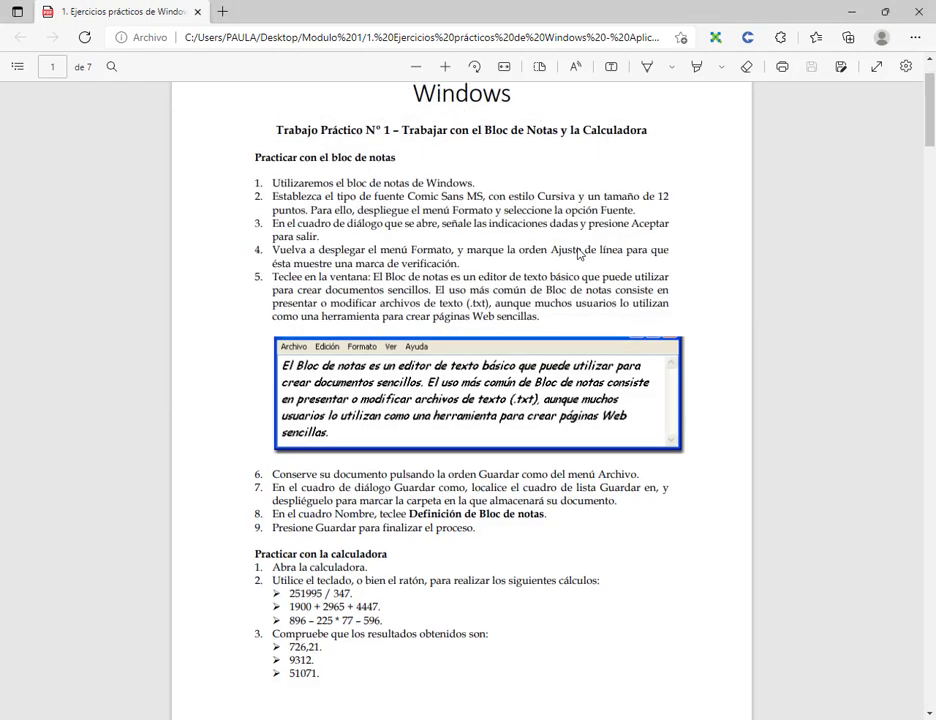
scroll(578, 255, down, 5)
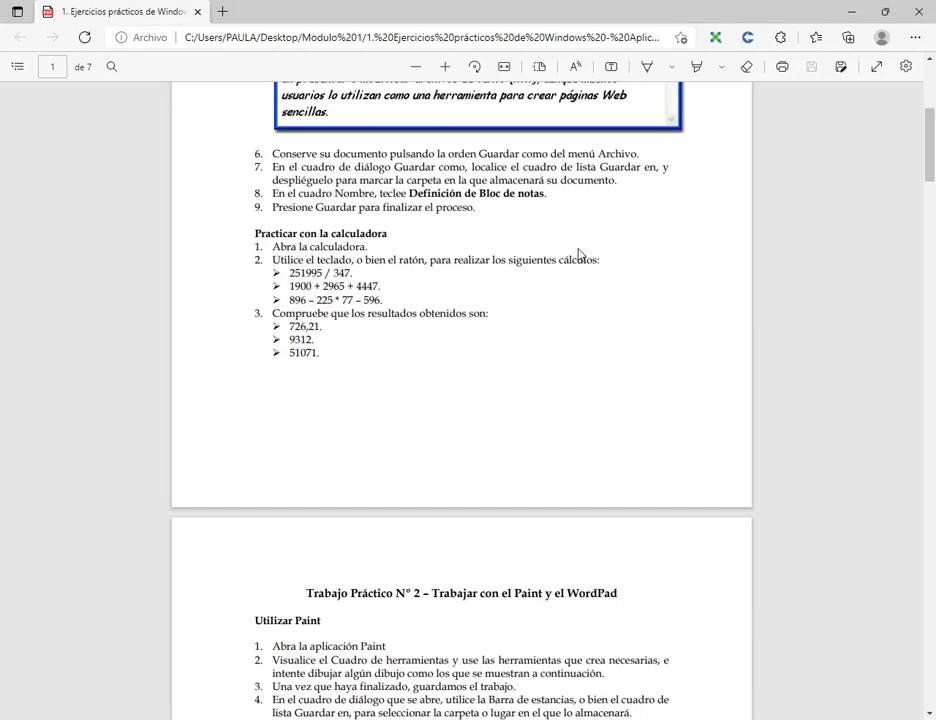
scroll(578, 254, up, 2)
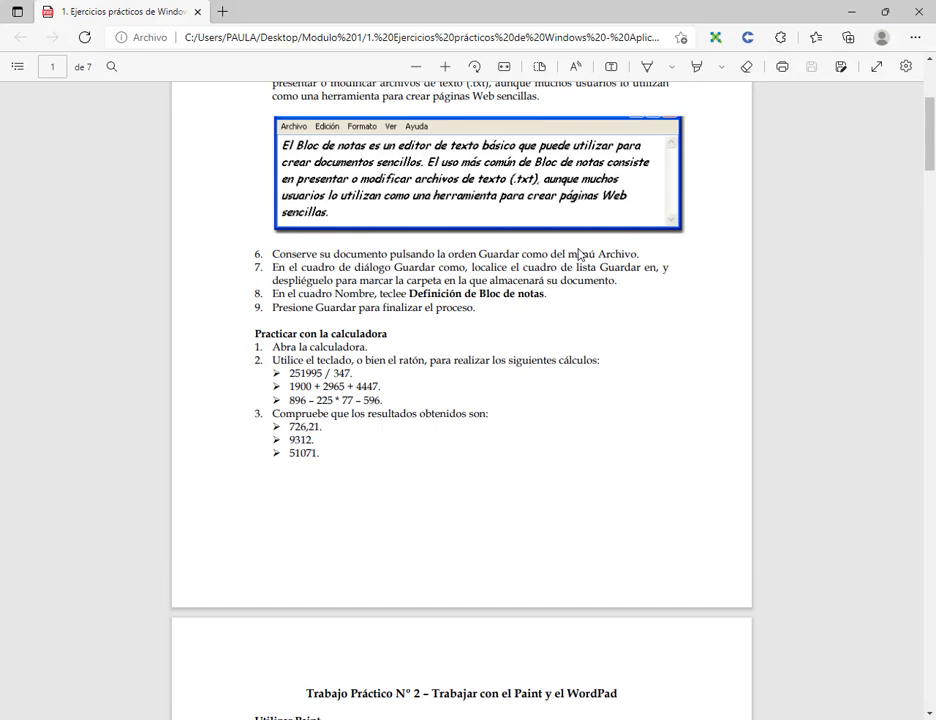
drag(256, 334, 424, 338)
click(427, 400)
key(super)
text(cal)
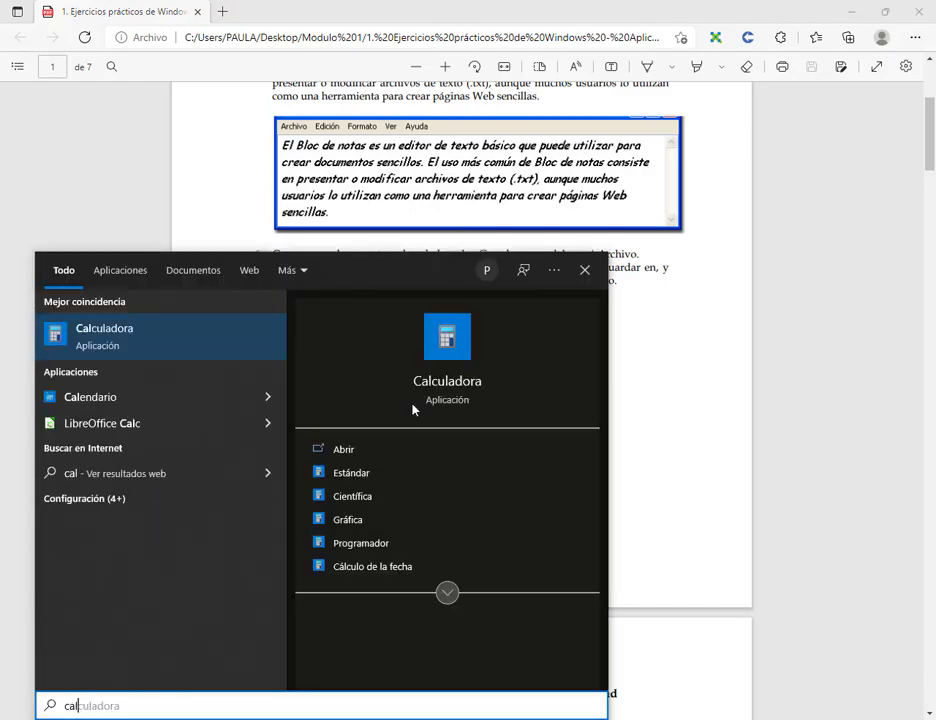
key(Return)
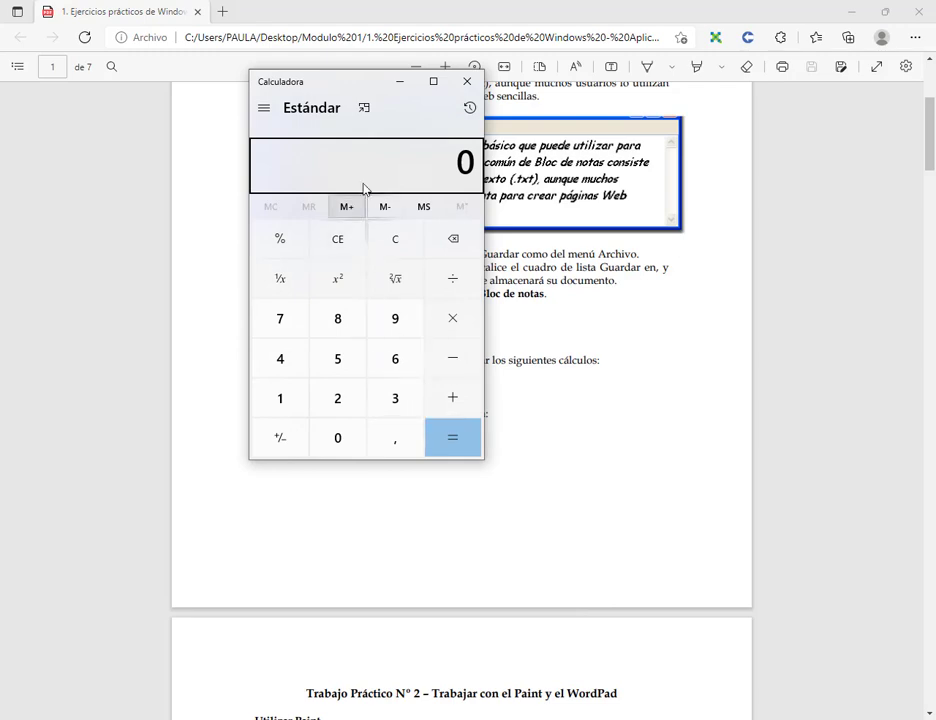
drag(374, 90, 250, 137)
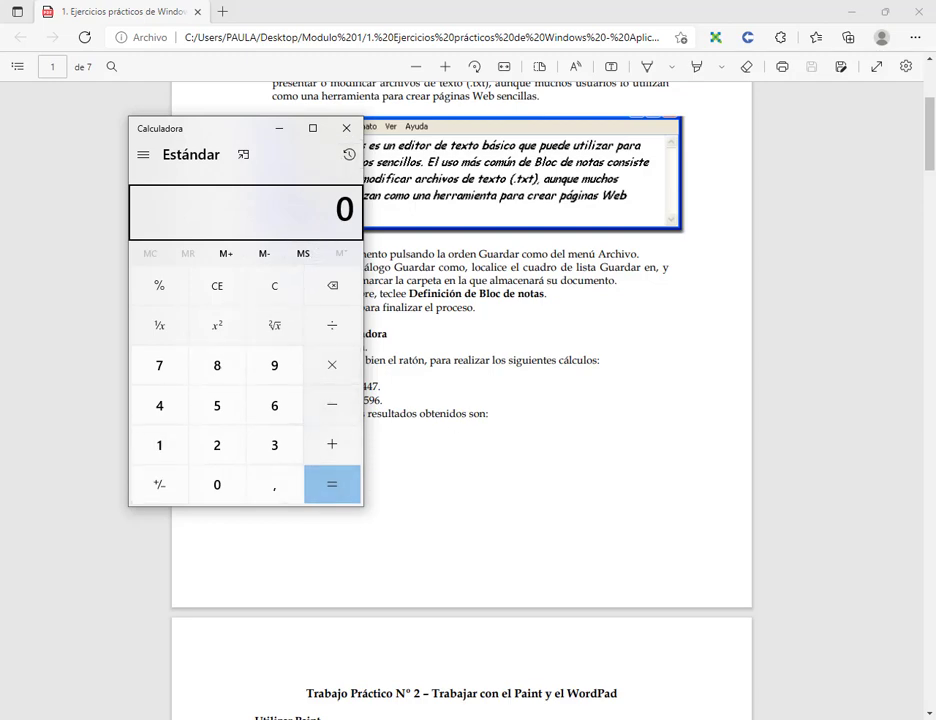
drag(217, 128, 262, 135)
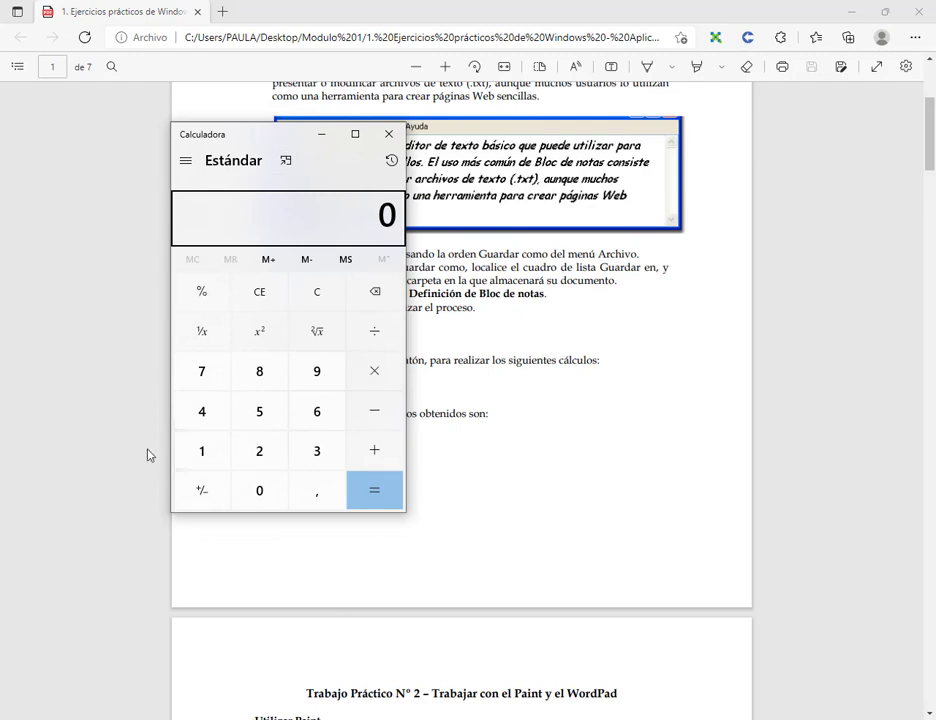
Calculate 20 + 45 and clear the calculator display
text(20+45)
key(Return)
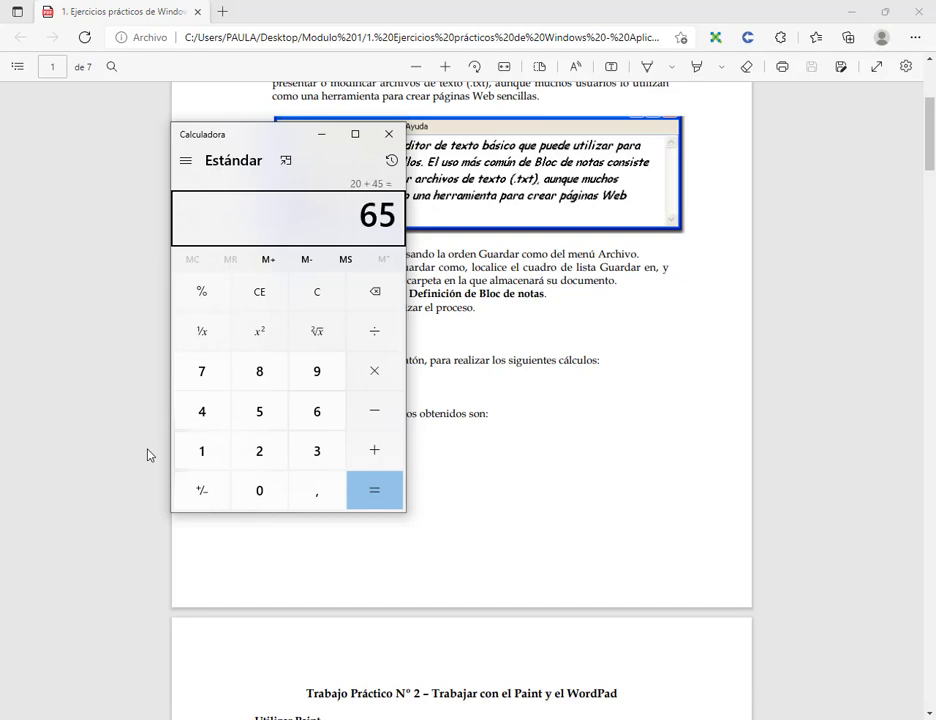
click(272, 302)
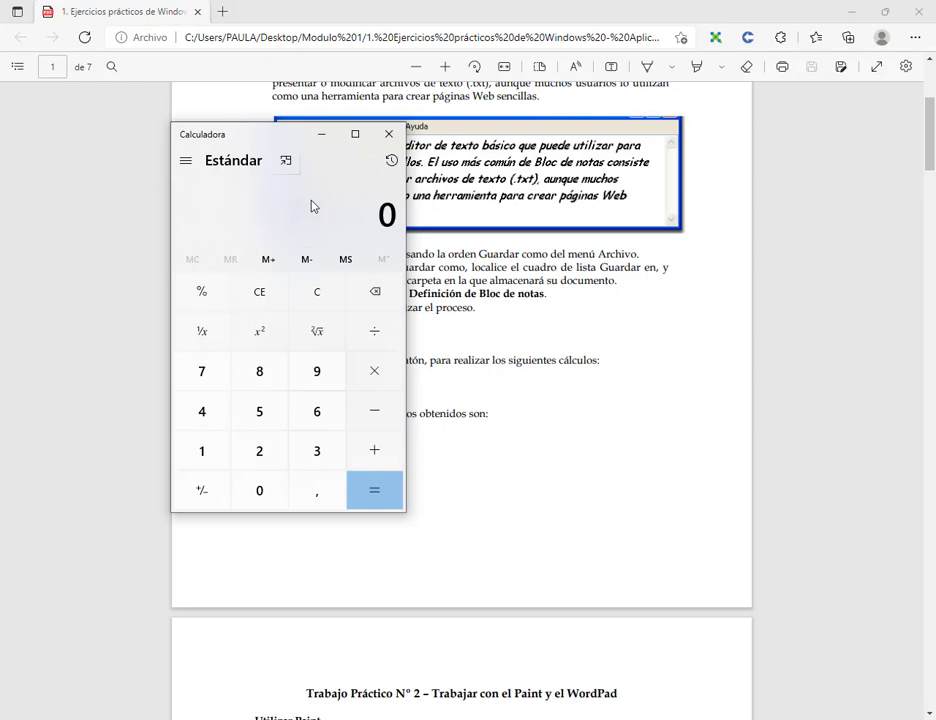
Check the operands and result of the 20 + 45 calculation in the calculator's history, and return to the keypad
click(393, 162)
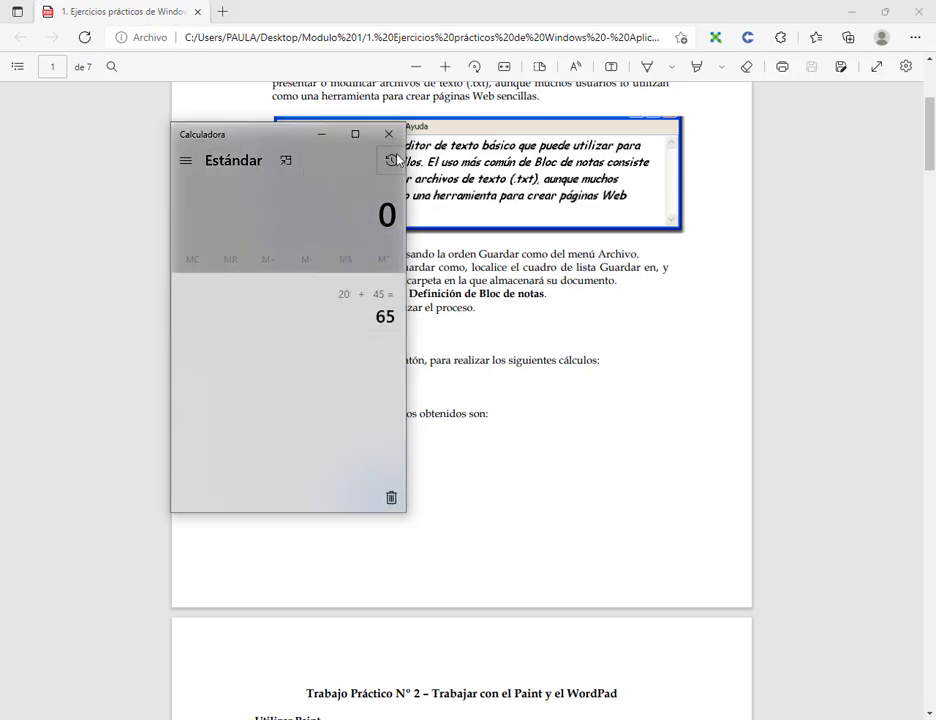
double_click(344, 295)
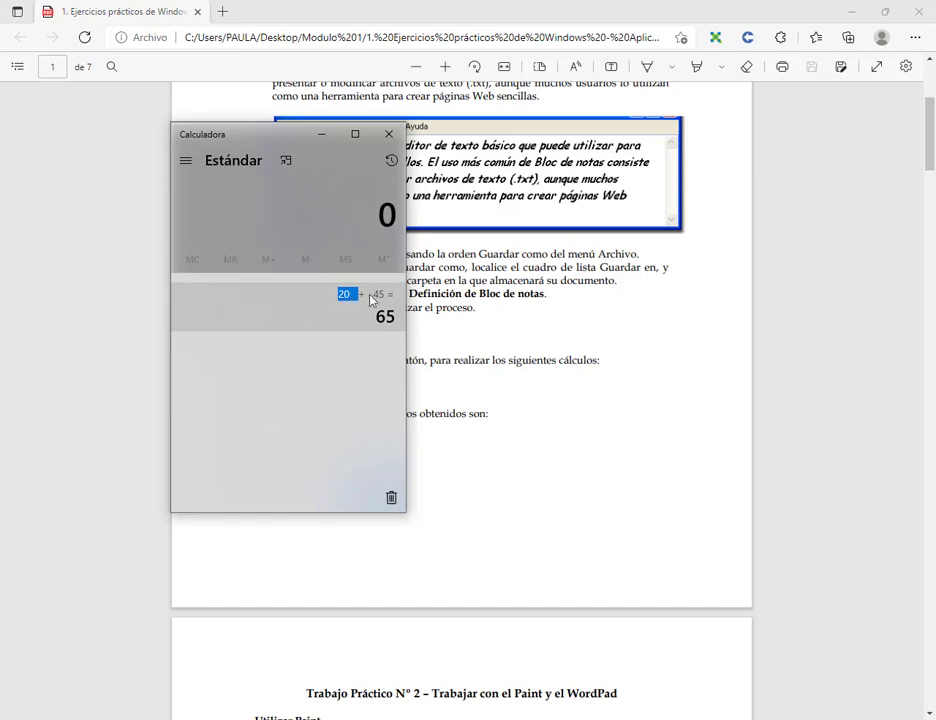
drag(371, 300, 395, 305)
double_click(389, 322)
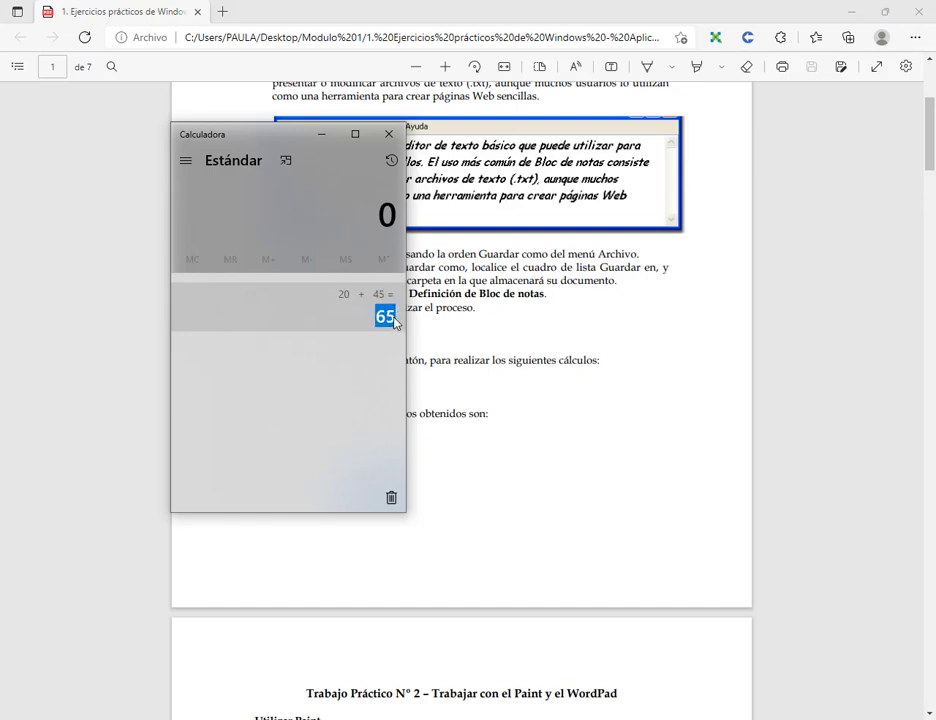
click(395, 322)
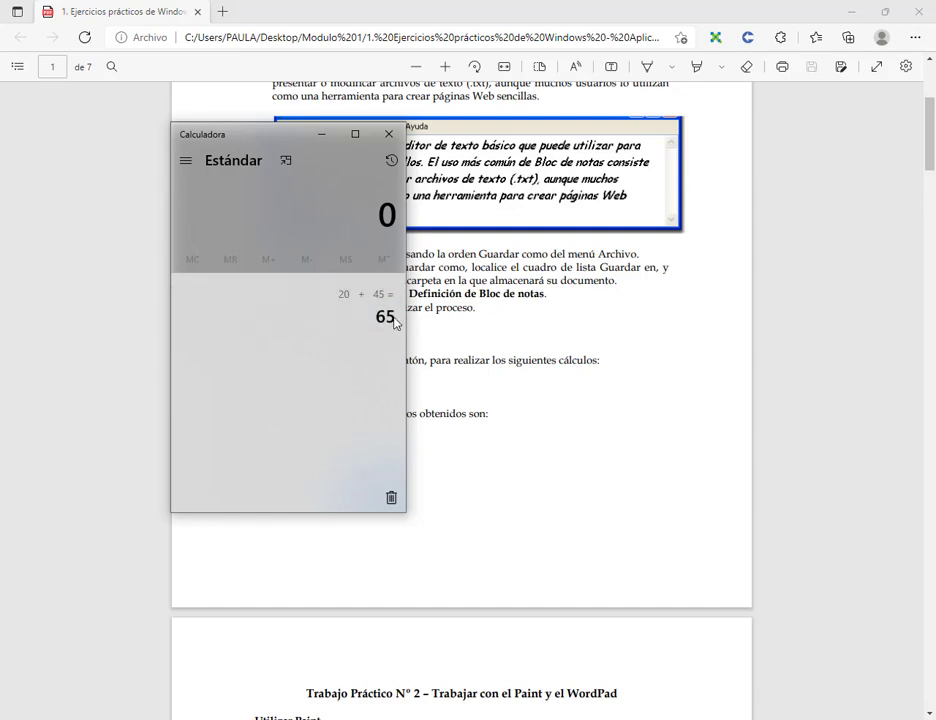
click(367, 233)
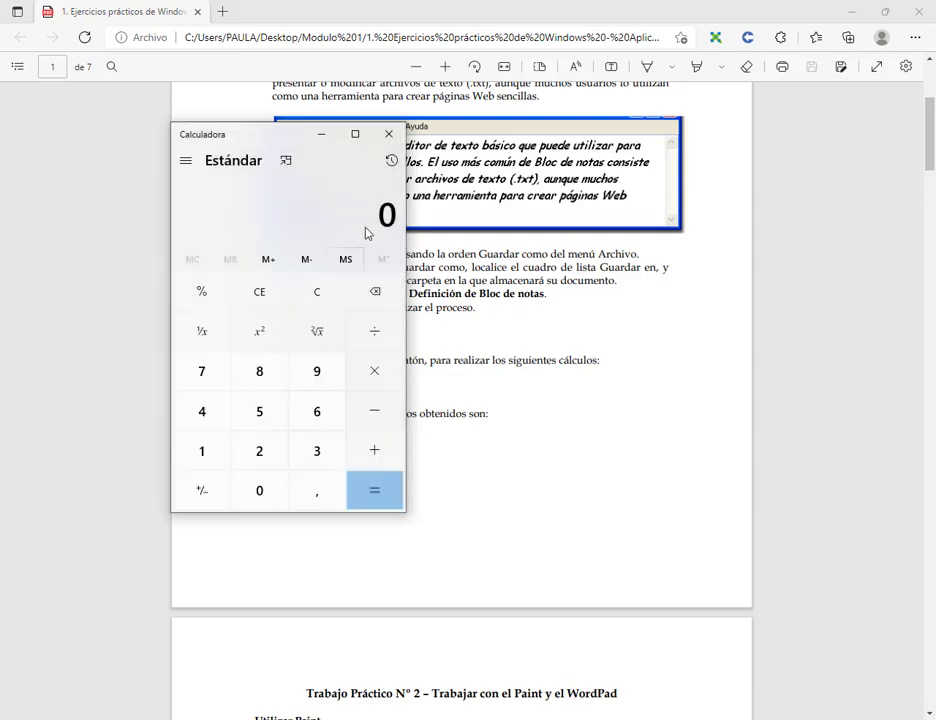
Close and reopen Calculadora, check its history and return to the keypad
click(389, 136)
key(super)
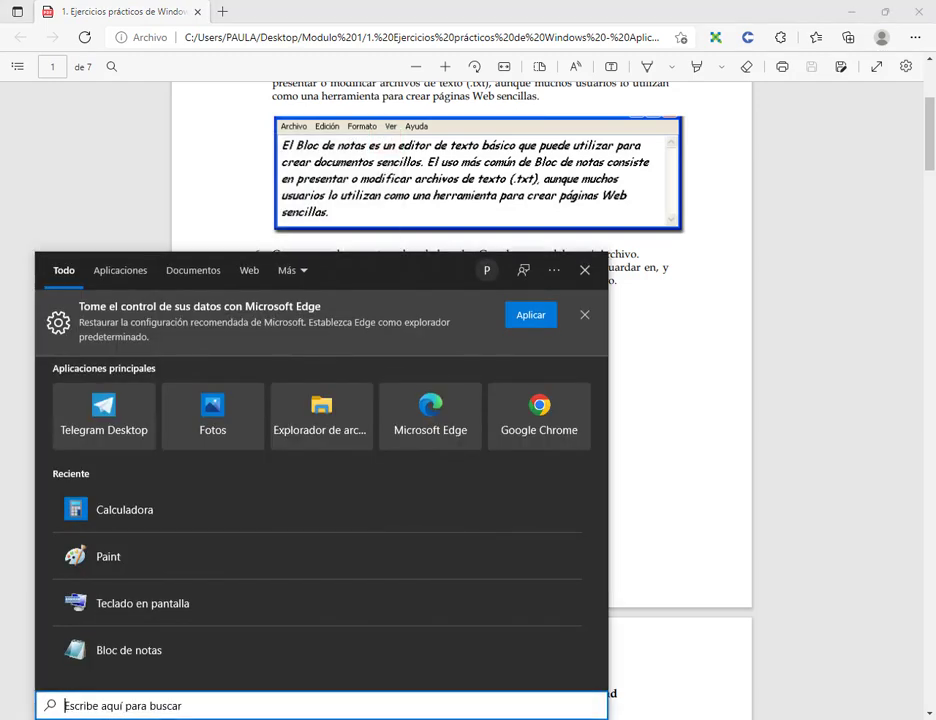
text(cal)
key(Return)
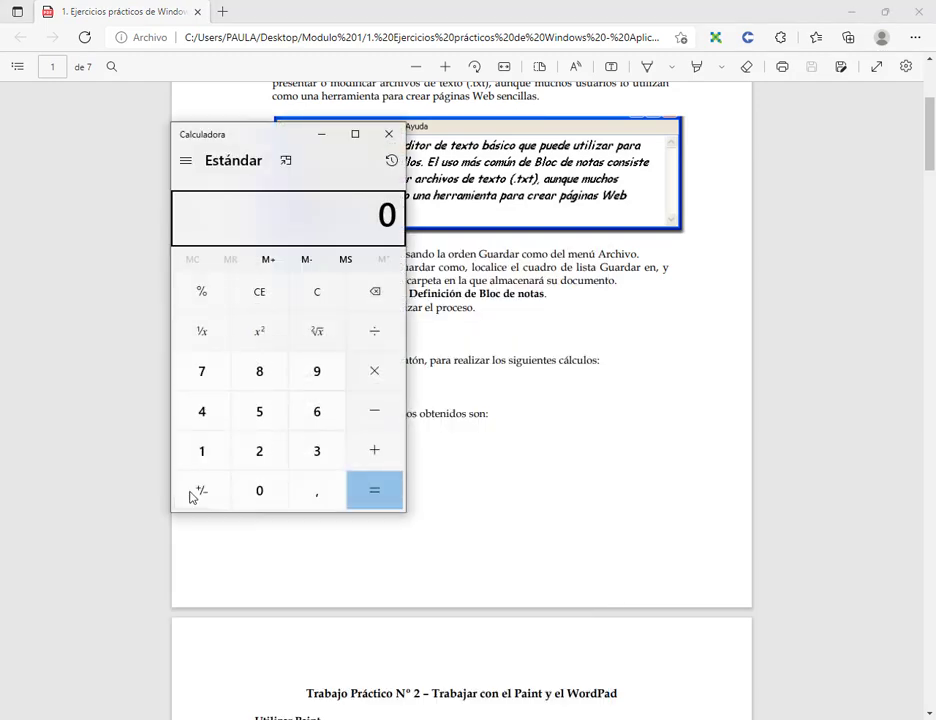
click(390, 162)
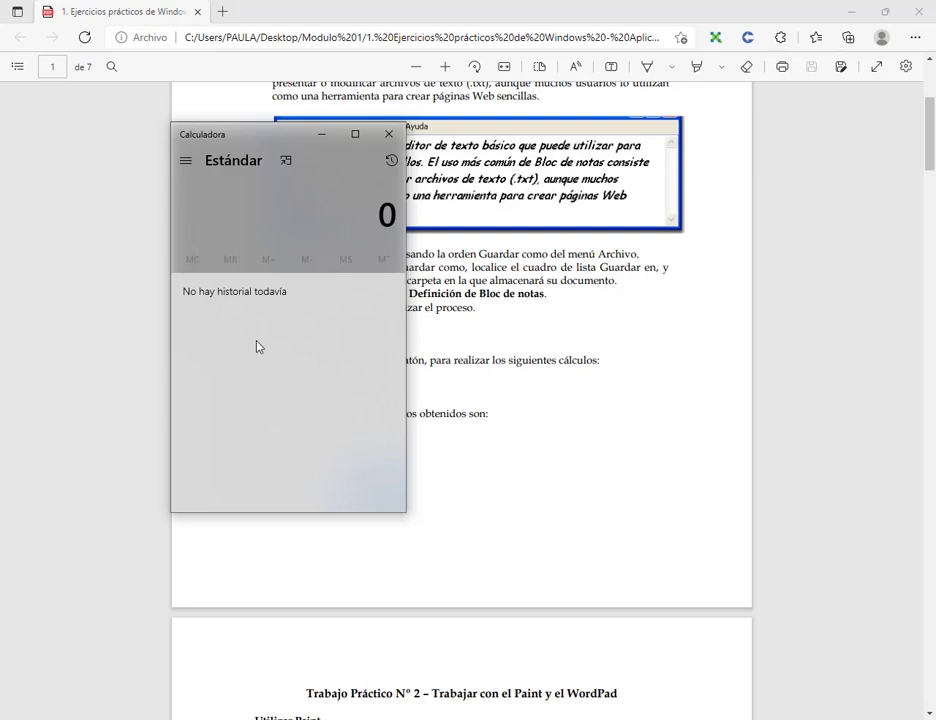
click(348, 188)
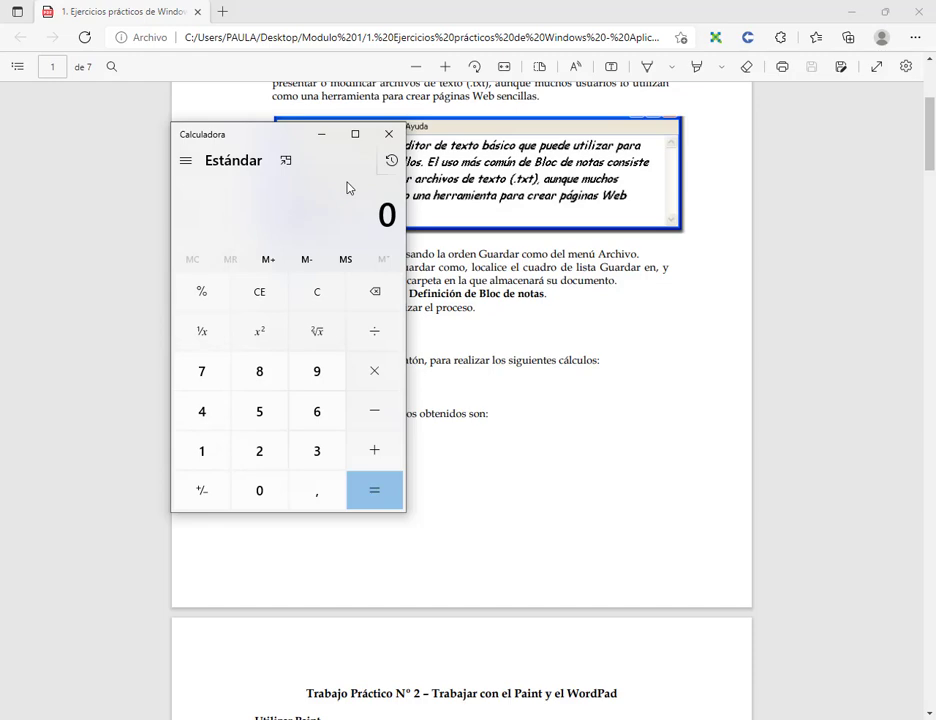
Move the calculator beside the listed exercise operations and calculate 2589 + 96 with its on-screen keypad
drag(291, 132, 583, 178)
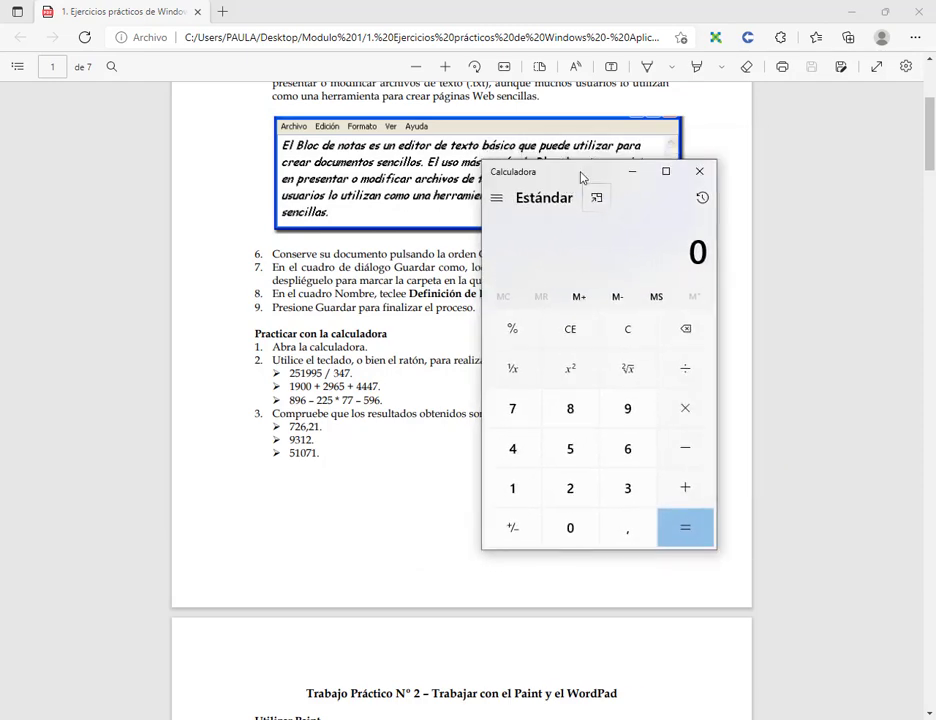
click(565, 492)
click(571, 450)
click(570, 408)
click(628, 408)
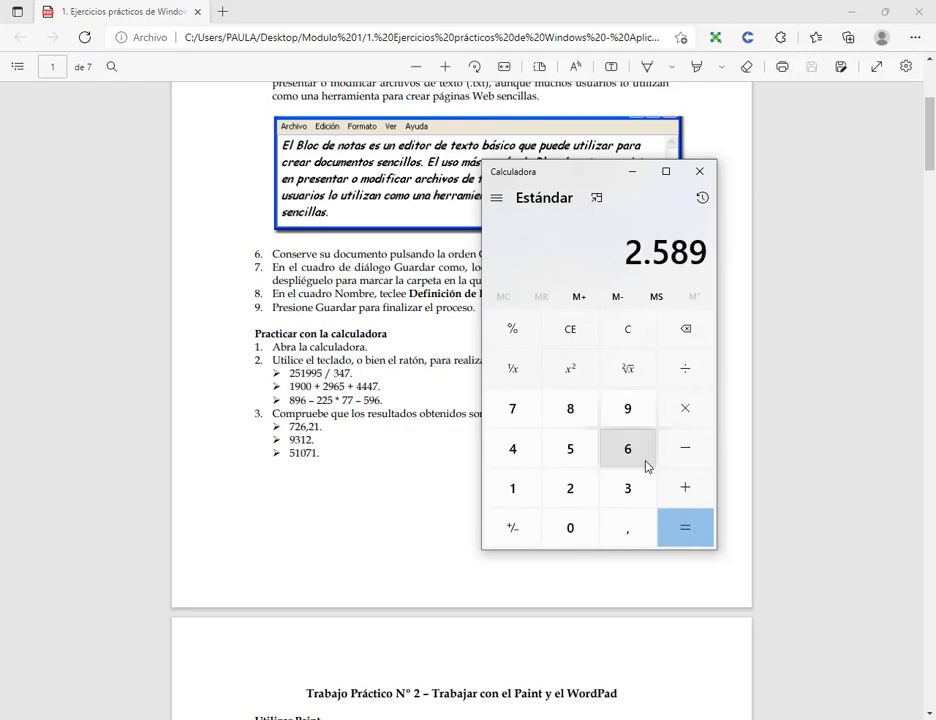
click(688, 489)
click(627, 410)
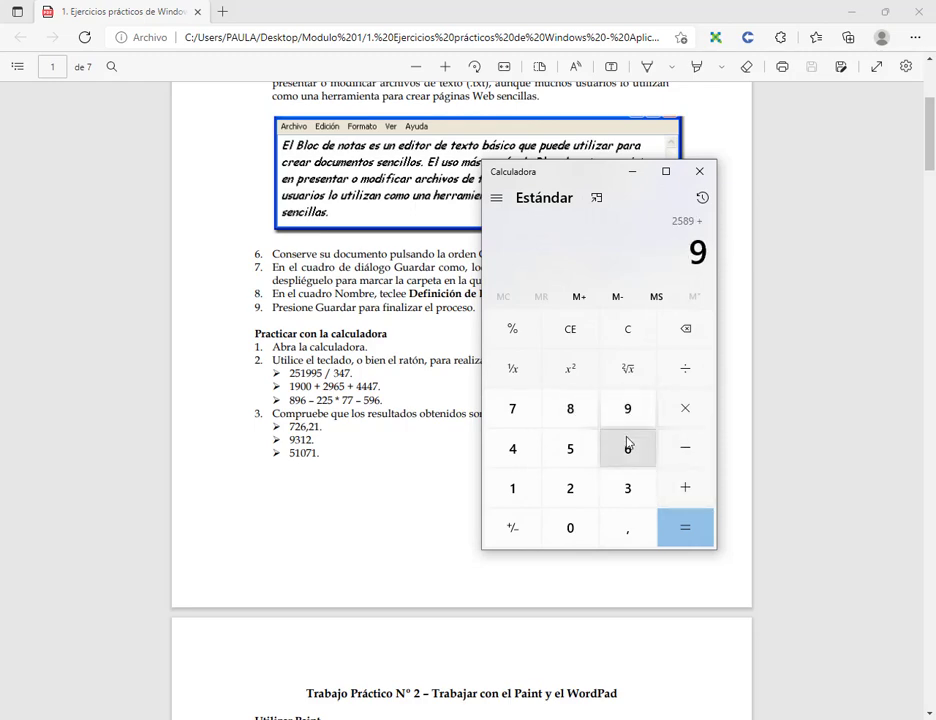
click(627, 447)
click(687, 530)
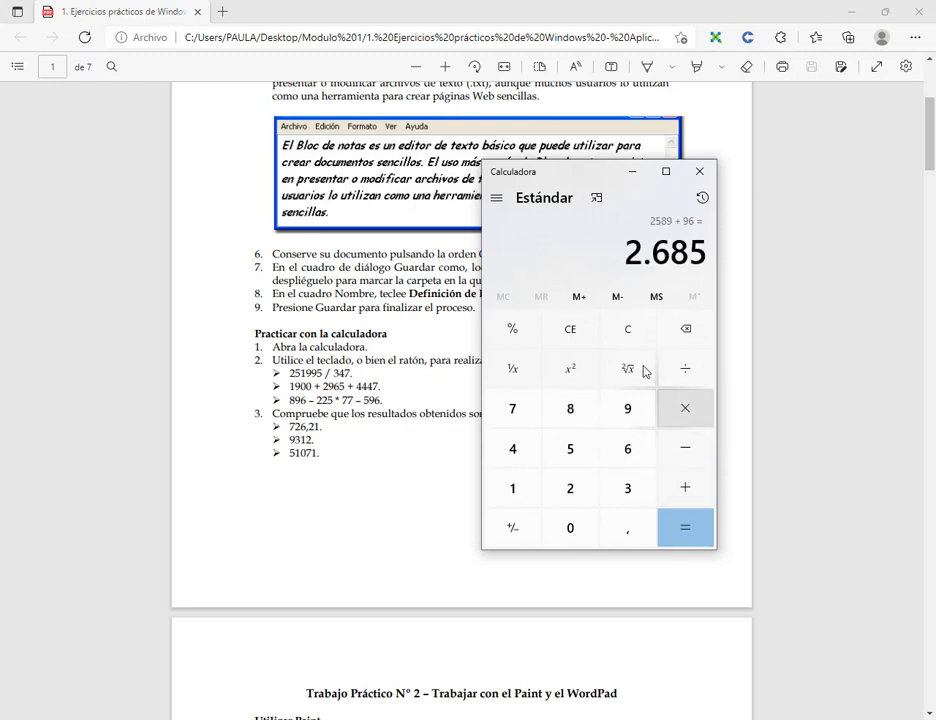
Clear the previous result, calculate 15 + 30 and clear the display again
click(618, 334)
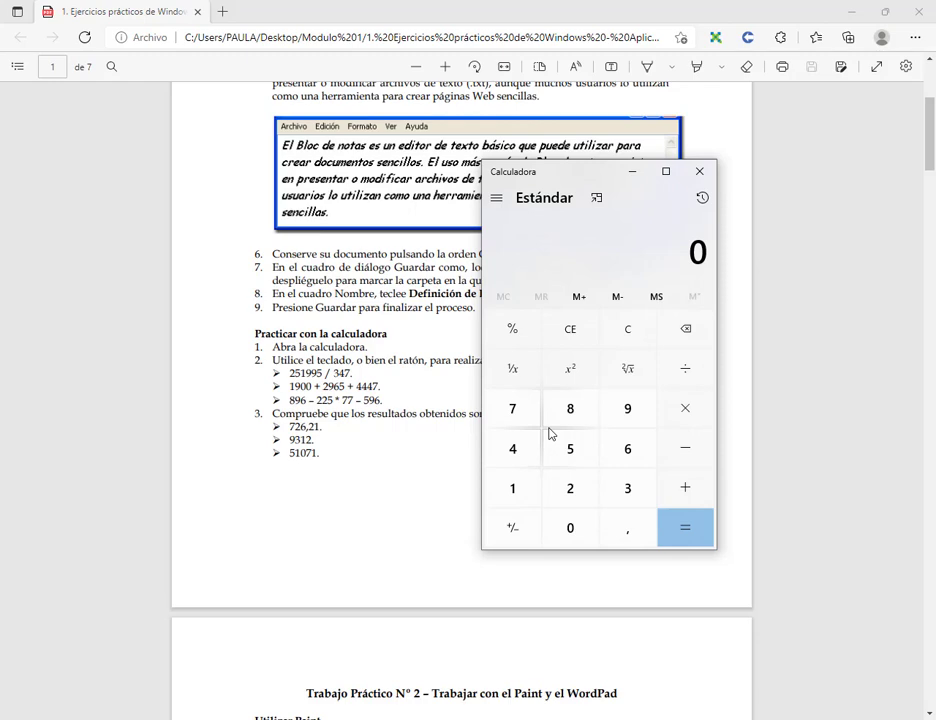
text(15 )
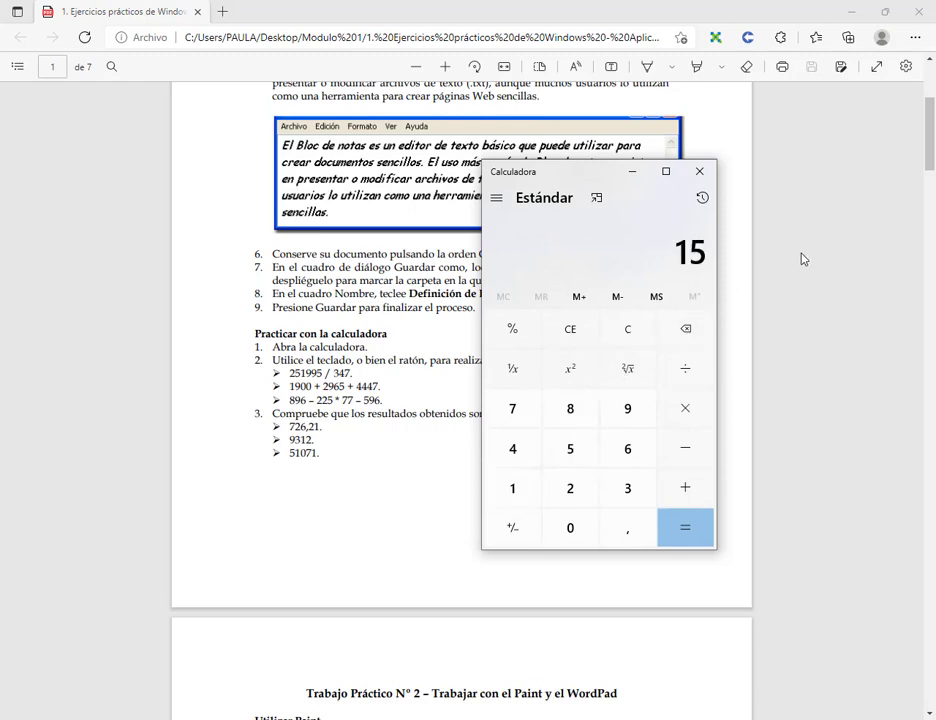
text(+ 30)
key(Return)
key(Escape)
Enter 235, erase its last two digits to correct the number to 289, and clear the entry
text(235)
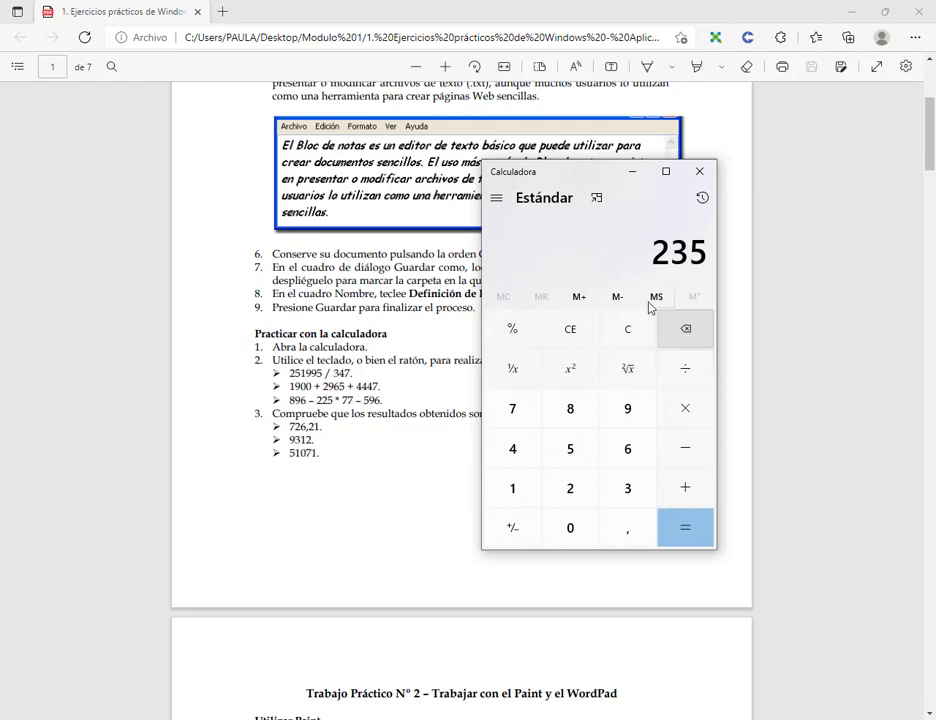
click(690, 336)
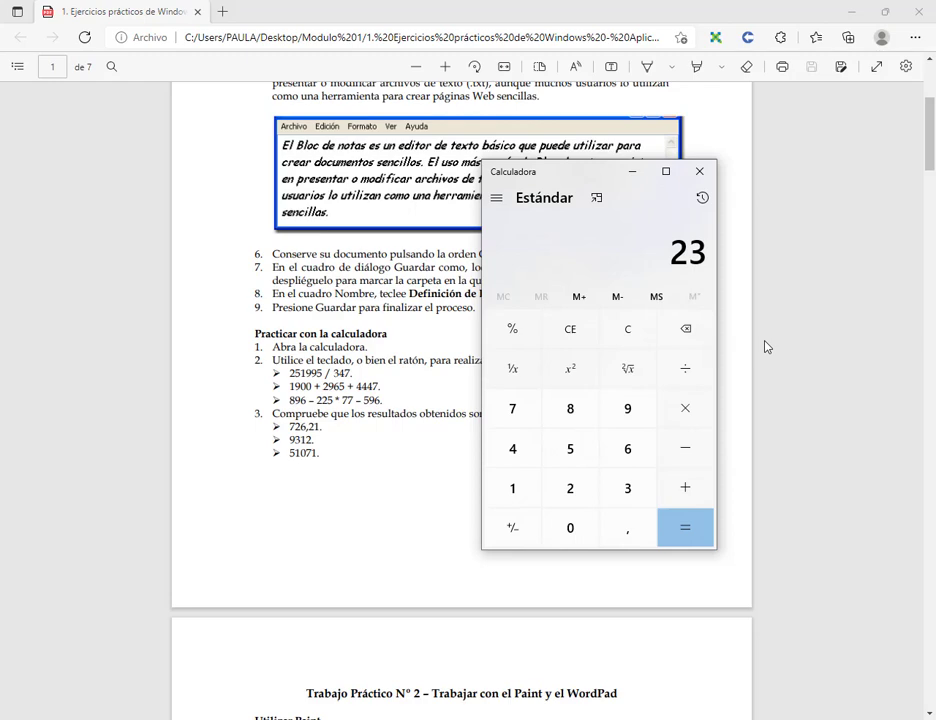
key(BackSpace)
text(89)
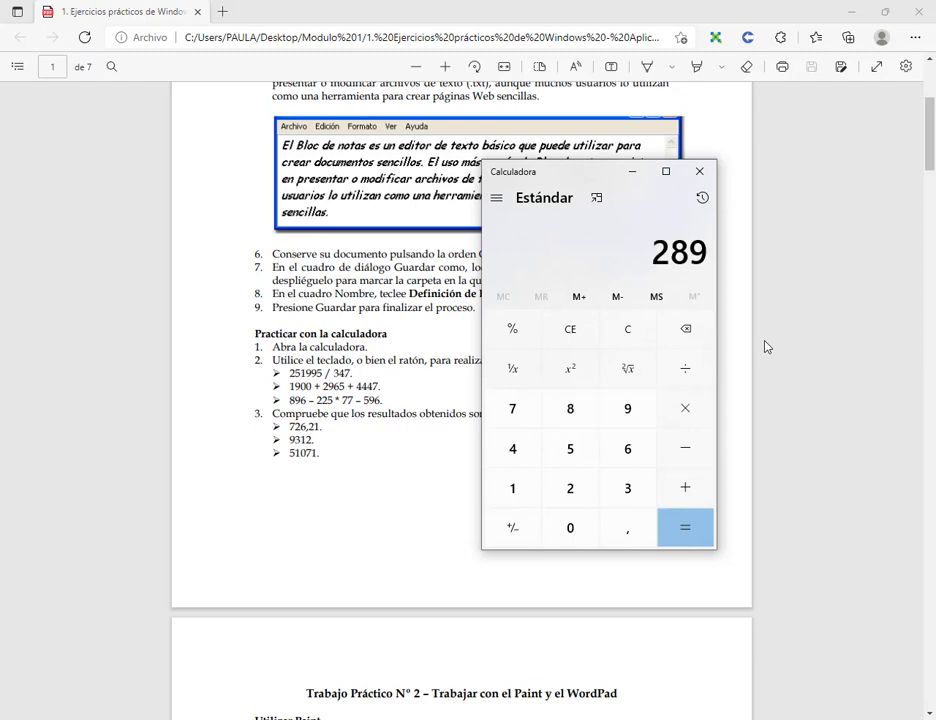
click(557, 343)
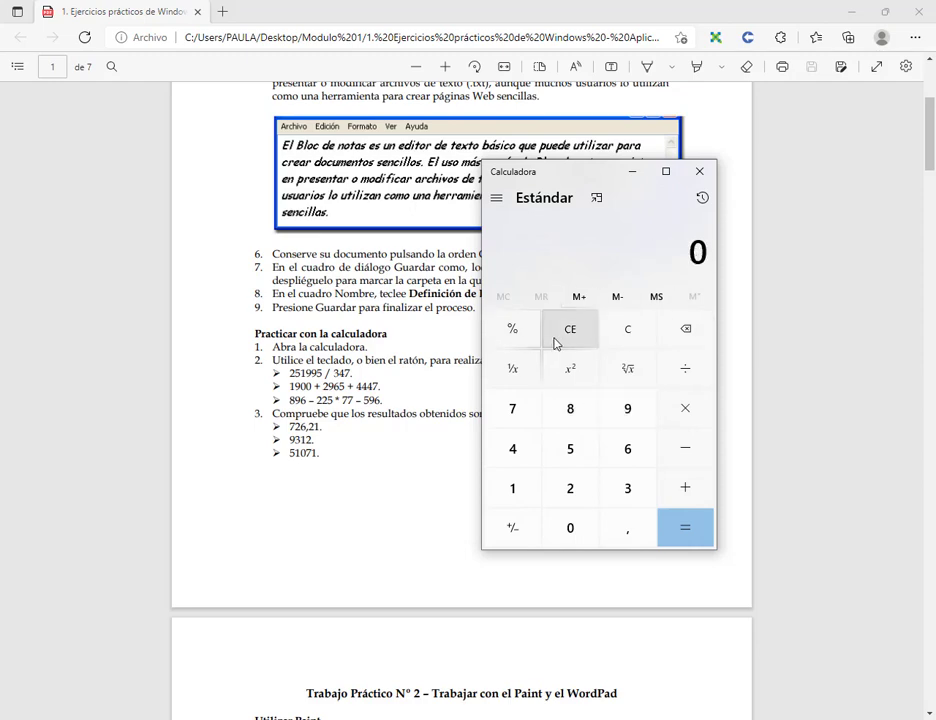
Switch the calculator to the Moneda converter and convert 1 Bitcoin to Argentine pesos
click(497, 203)
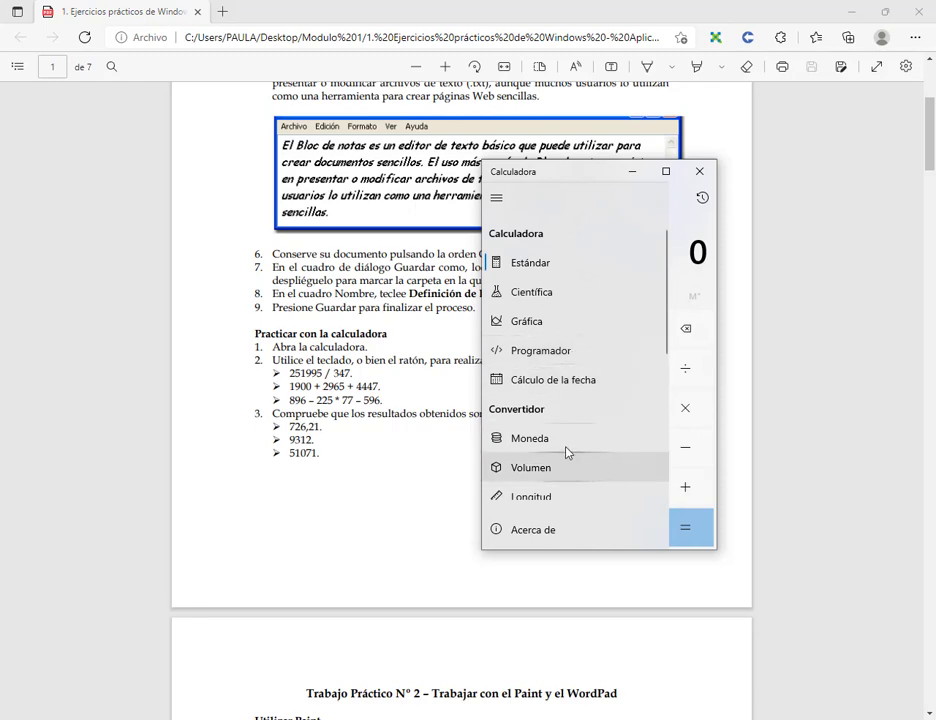
scroll(566, 451, down, 1)
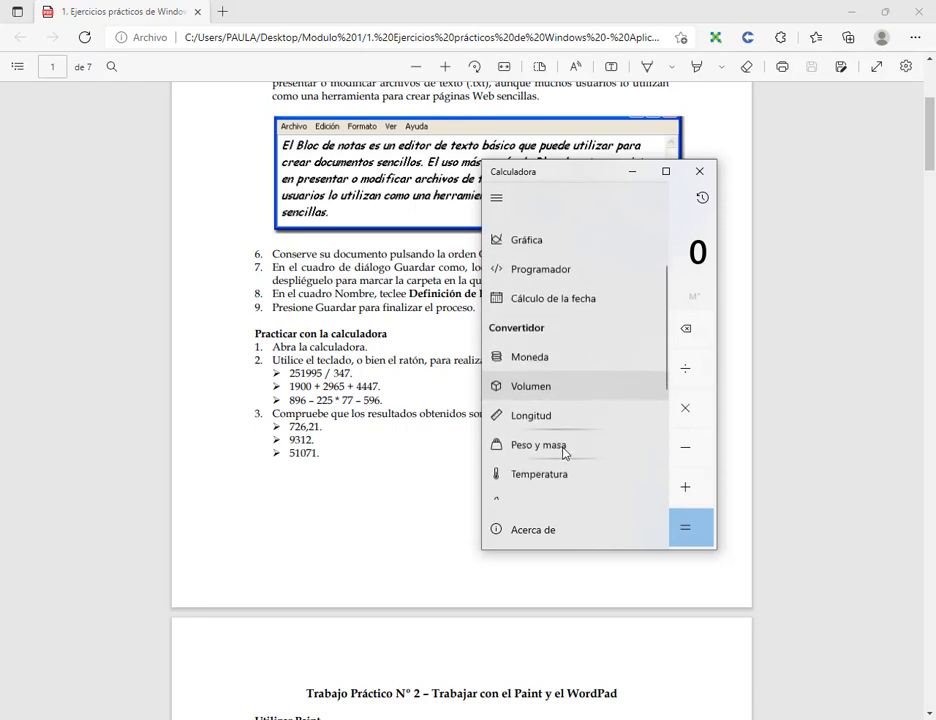
scroll(541, 330, down, 1)
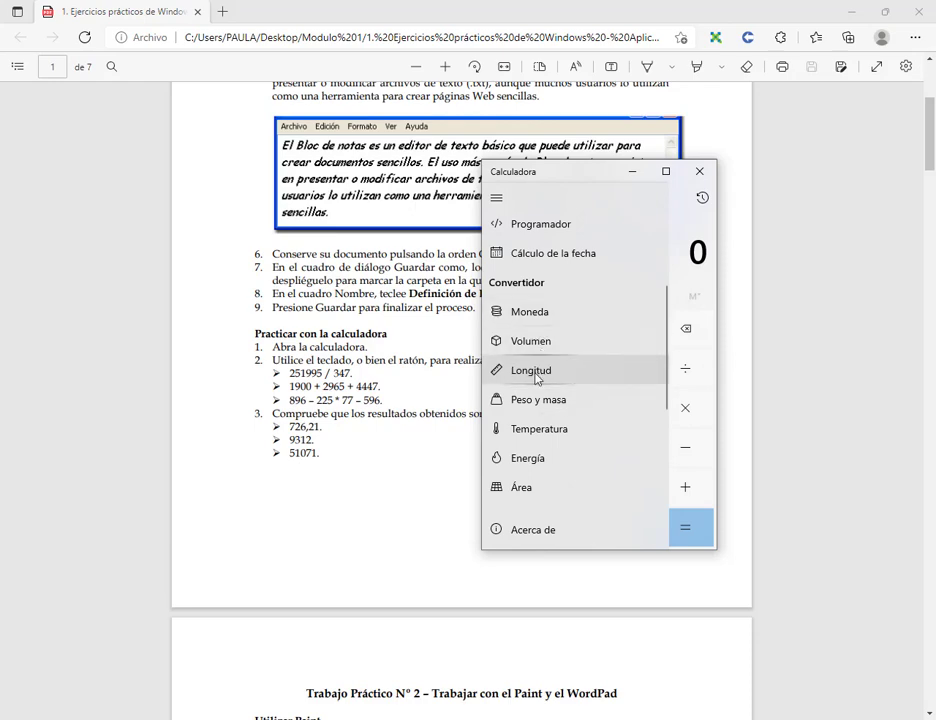
click(557, 325)
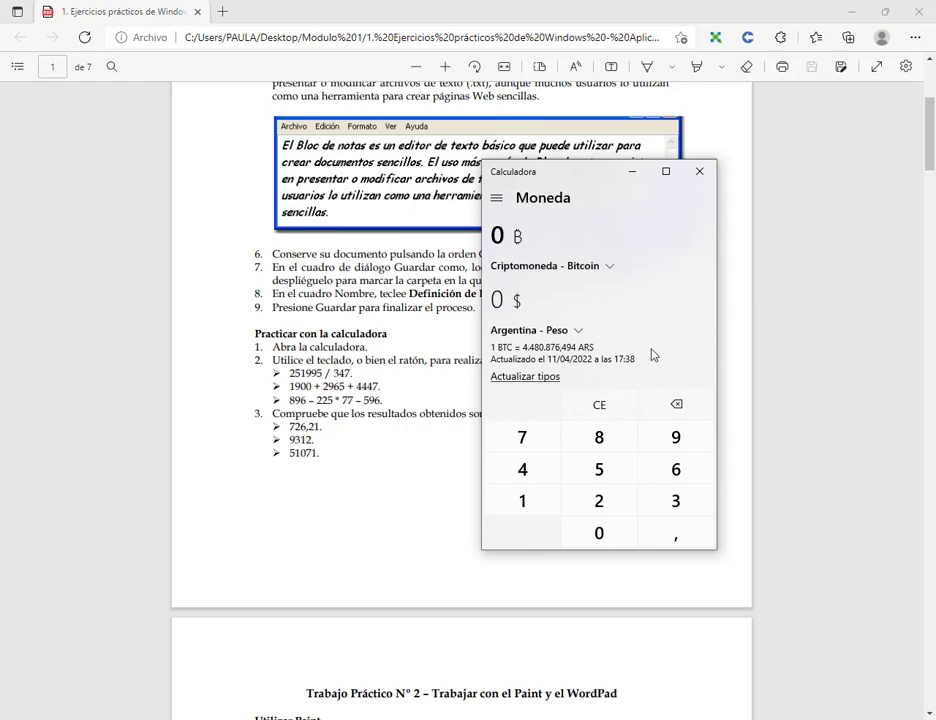
click(530, 504)
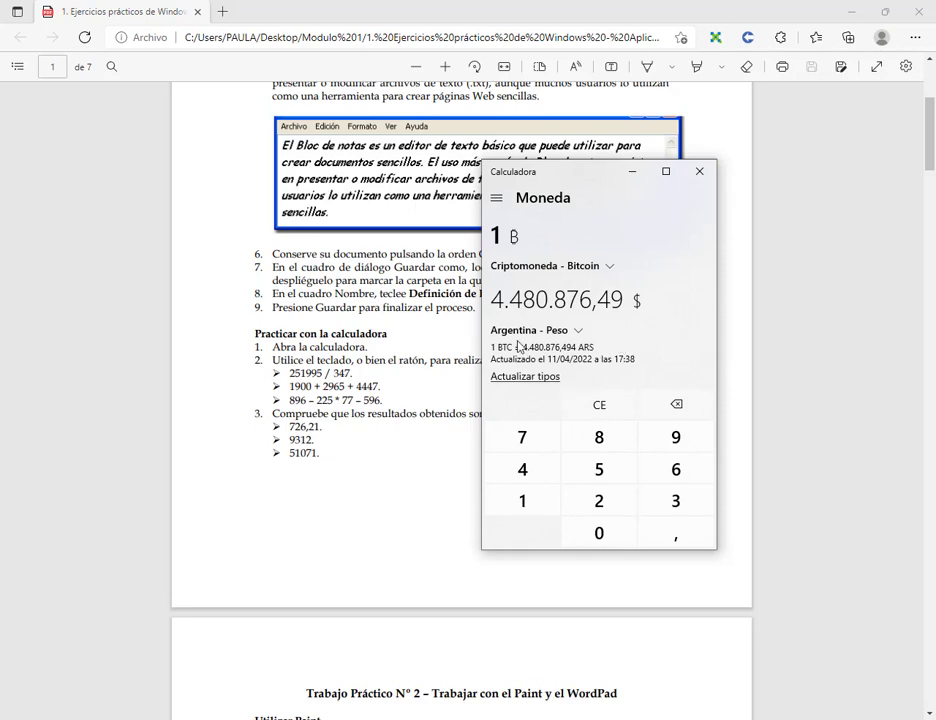
drag(485, 337, 650, 371)
drag(521, 422, 550, 370)
drag(618, 428, 620, 366)
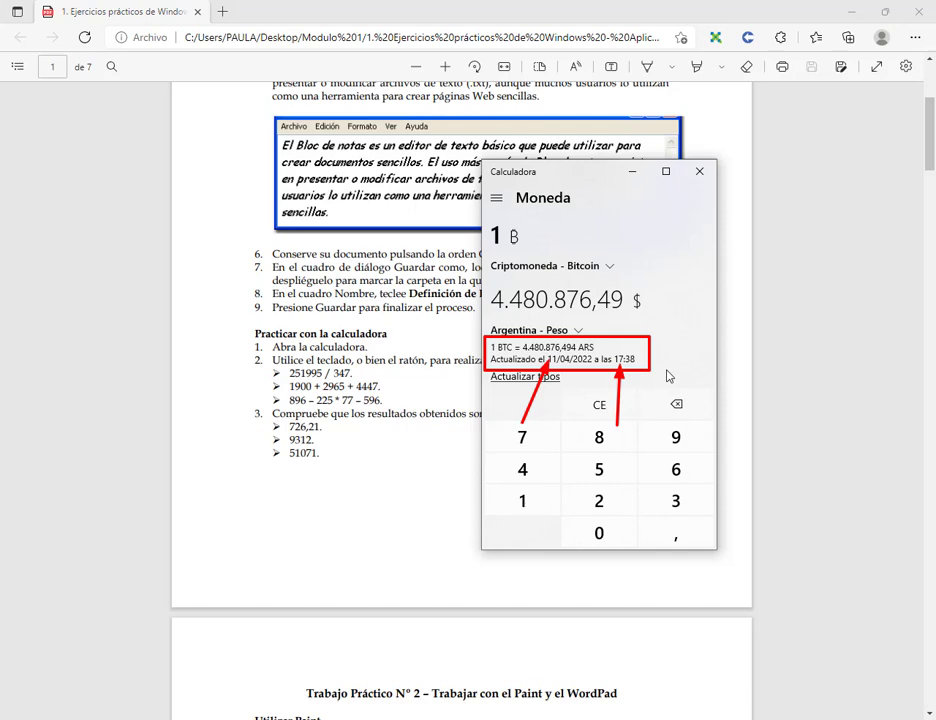
key(Escape)
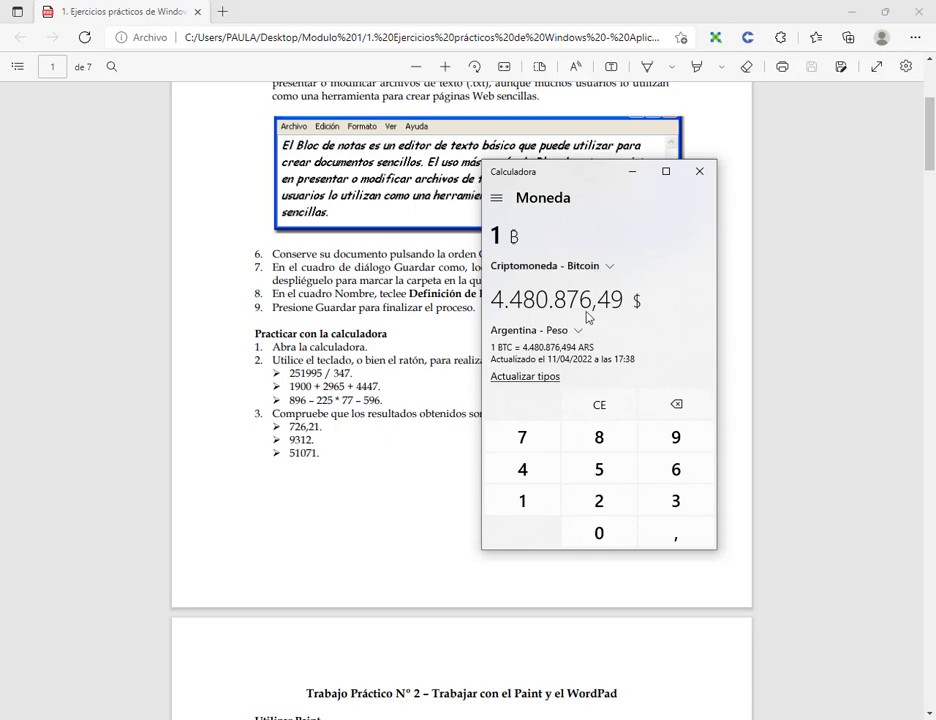
Change the source currency to Estados Unidos - Dólar for the conversion to Argentine pesos, and clear the entered amount
click(611, 271)
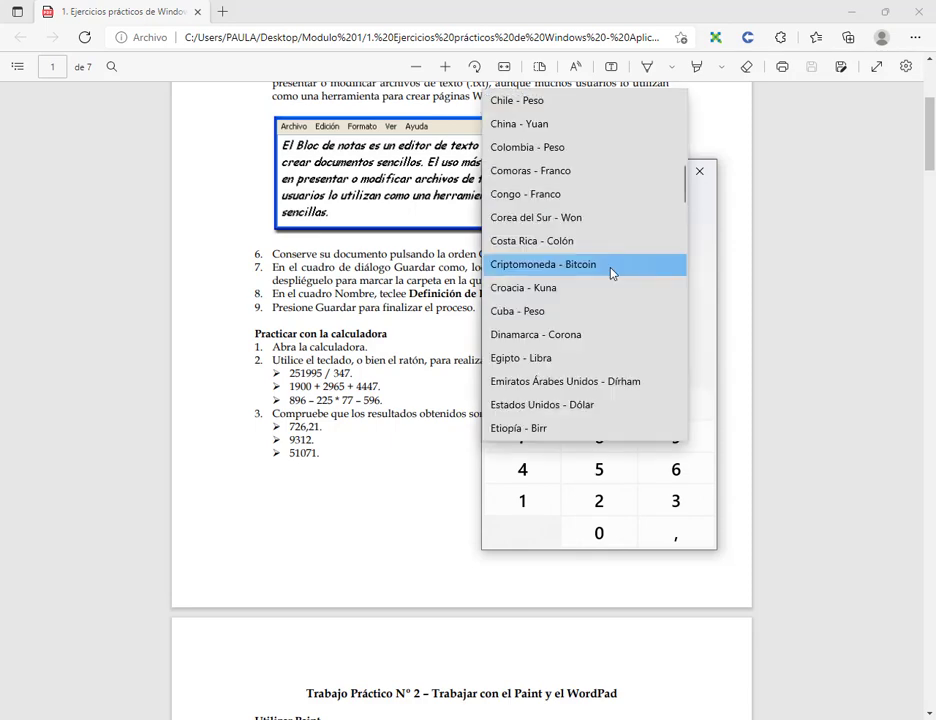
scroll(612, 277, down, 2)
scroll(613, 280, down, 6)
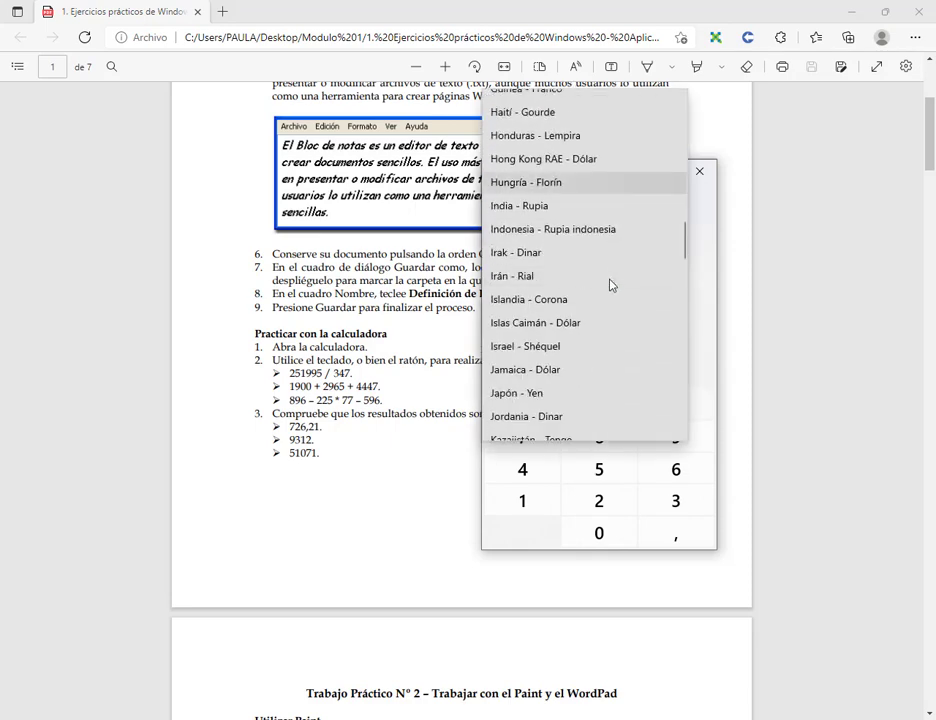
scroll(612, 286, down, 3)
scroll(610, 288, up, 5)
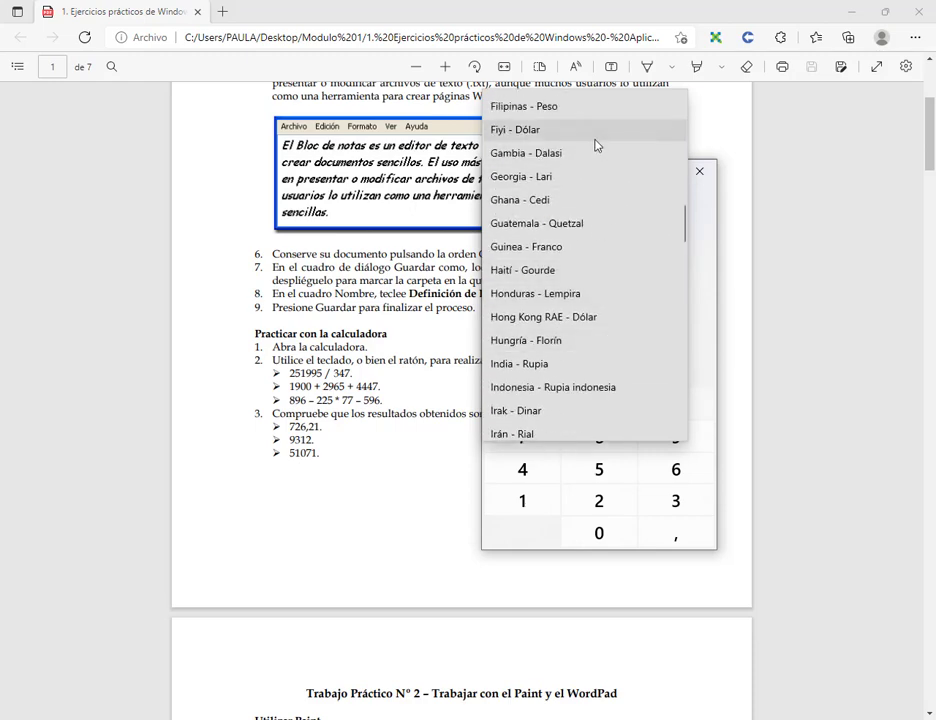
scroll(590, 195, up, 3)
scroll(588, 170, up, 1)
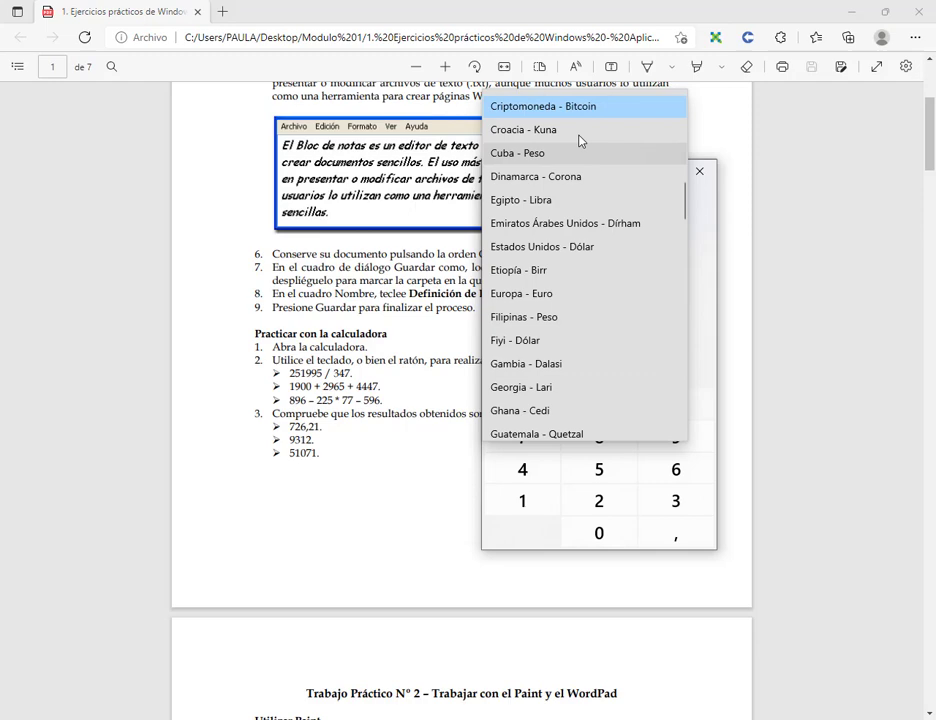
click(568, 250)
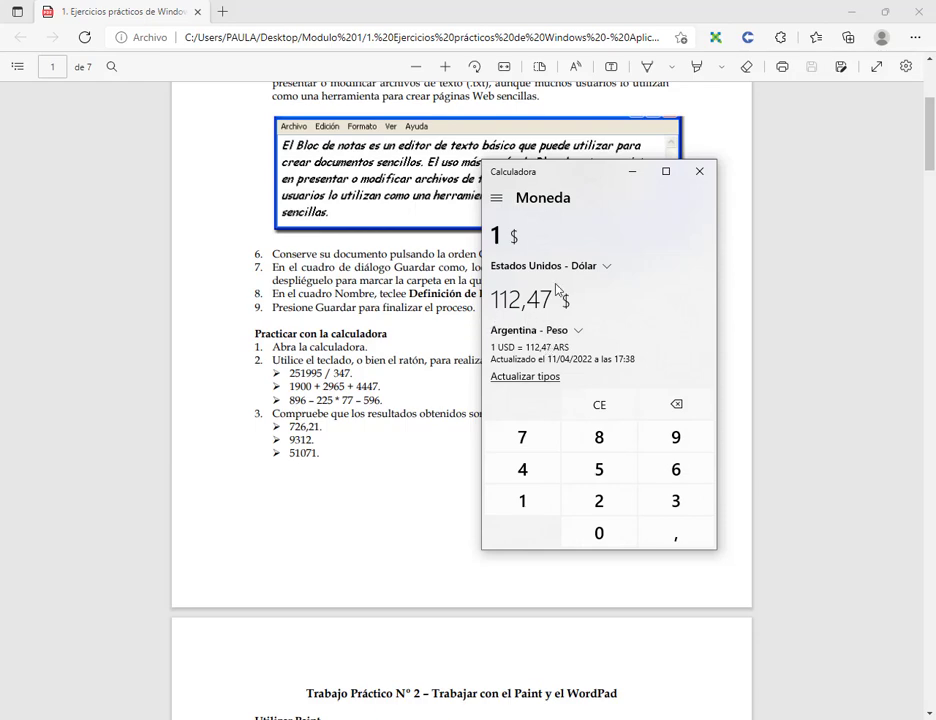
click(604, 403)
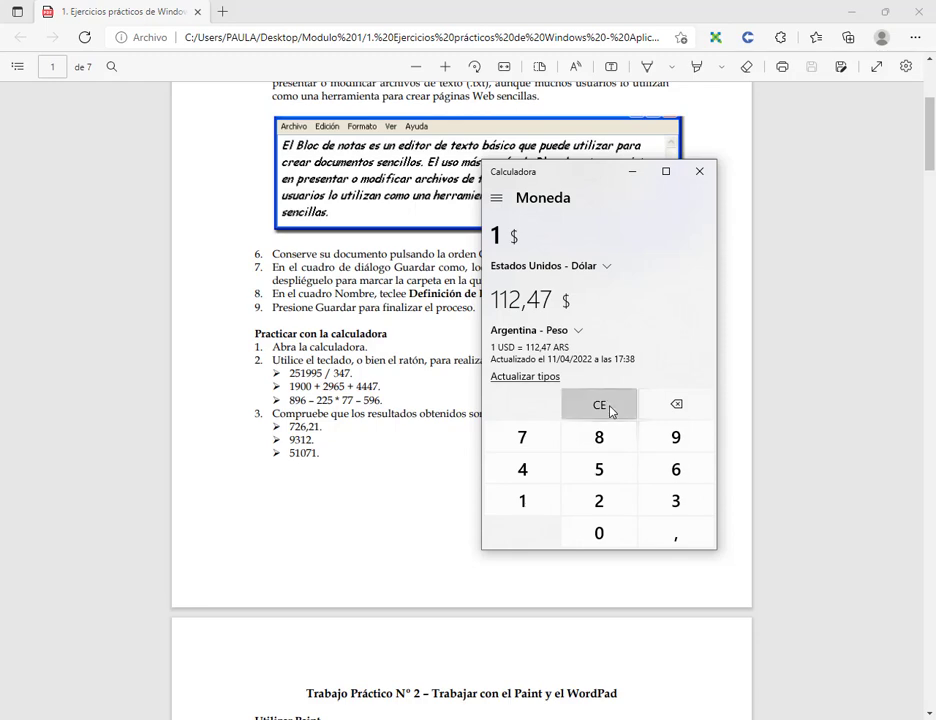
Return the calculator to Estándar mode and move its window clear of the exercise operations and expected results
click(496, 198)
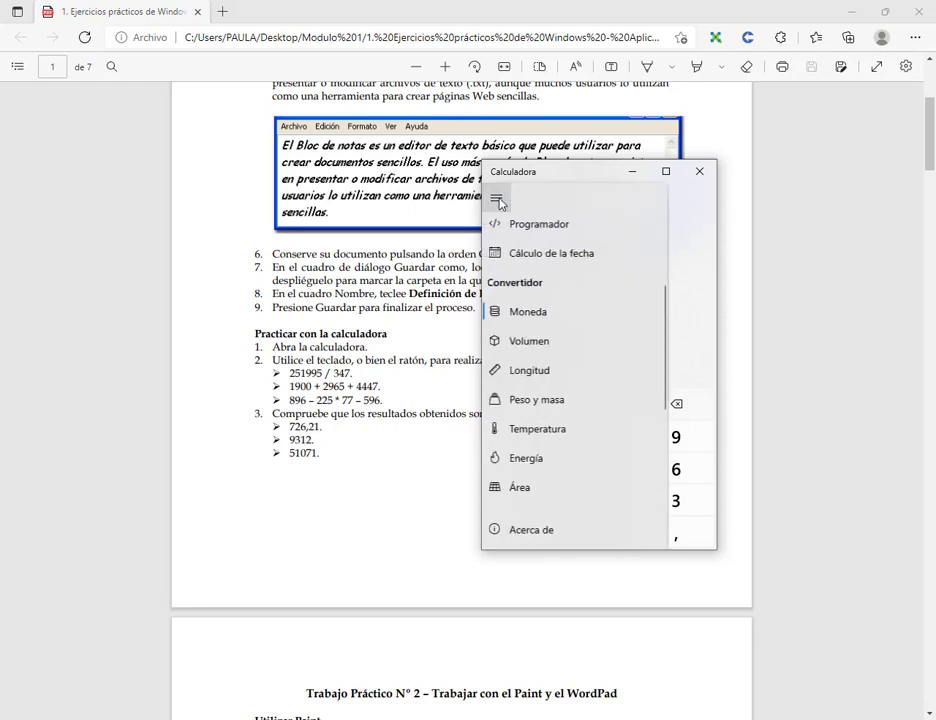
scroll(573, 280, up, 2)
click(570, 266)
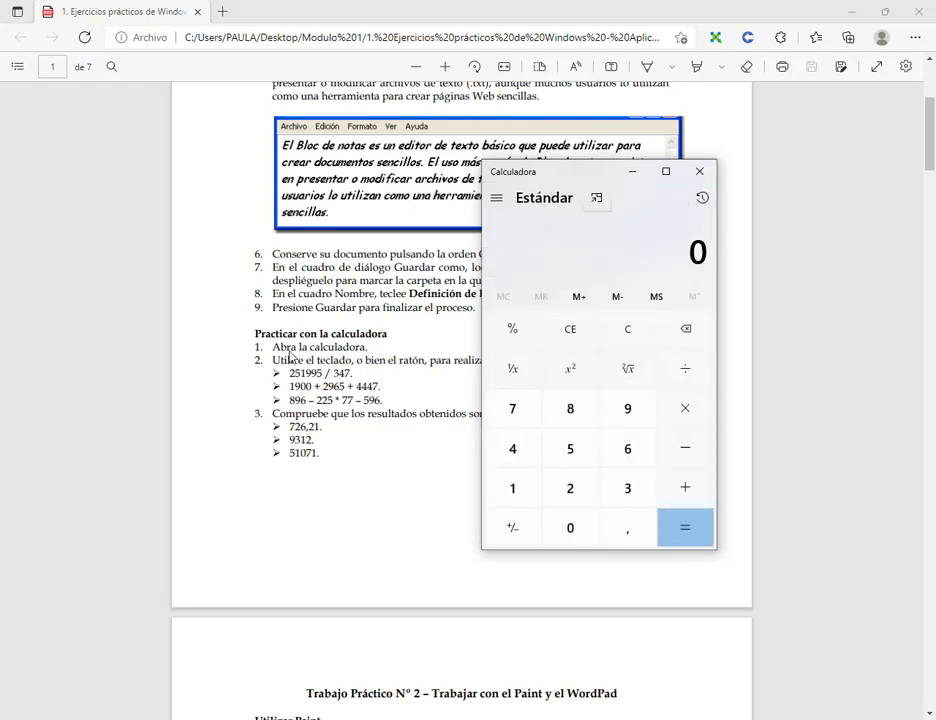
drag(640, 172, 709, 118)
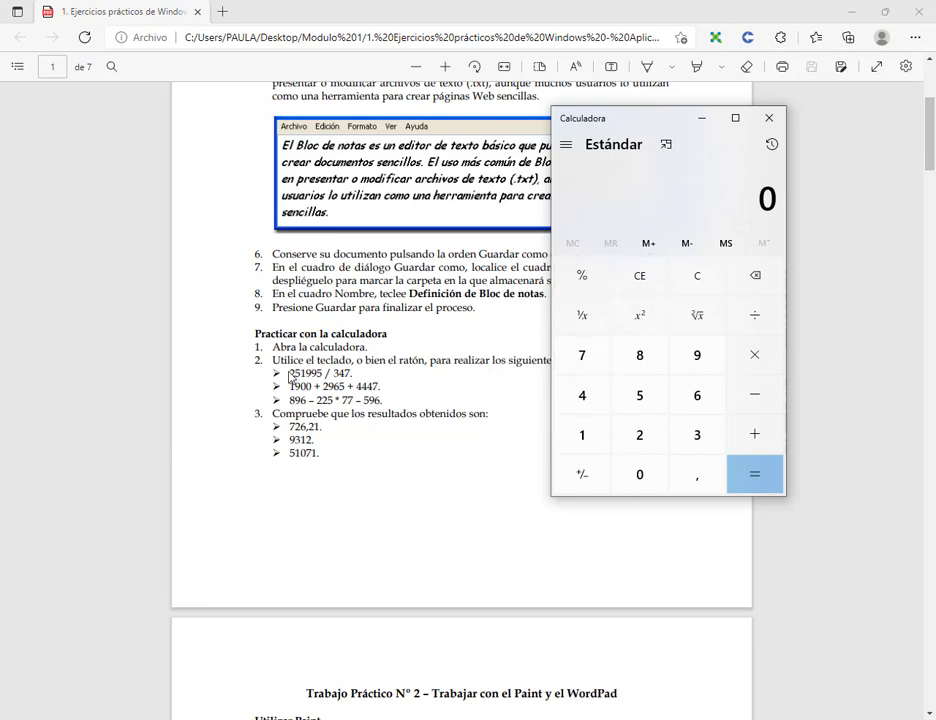
drag(290, 374, 381, 388)
click(322, 390)
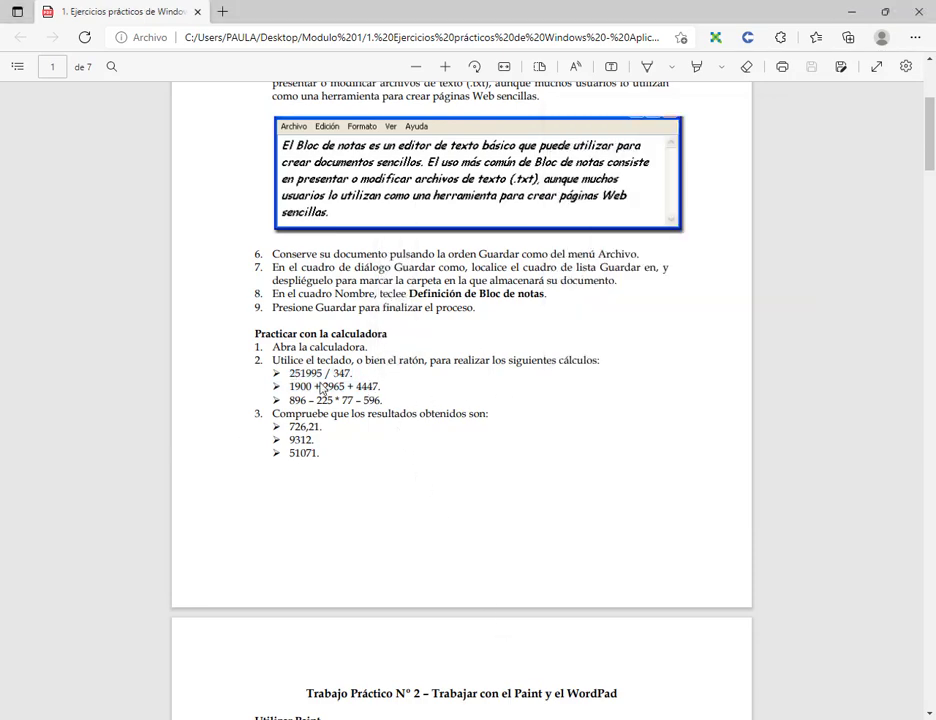
drag(263, 366, 374, 384)
drag(265, 420, 330, 434)
key(Escape)
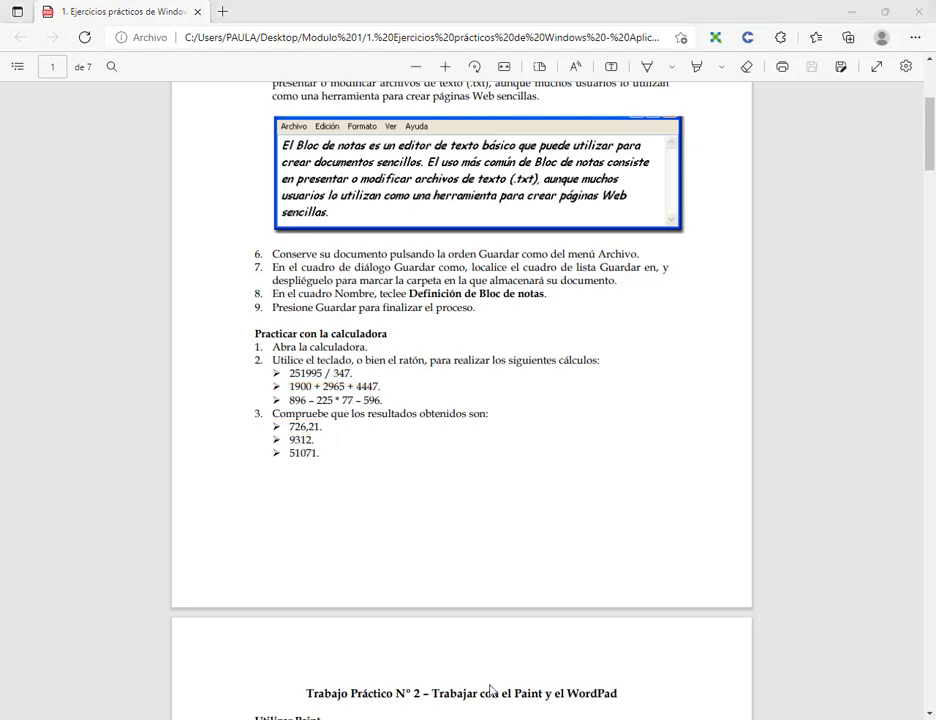
Switch back to Calculadora and calculate the first exercise operation, 251995 ÷ 347
key(alt+Tab)
text(251995)
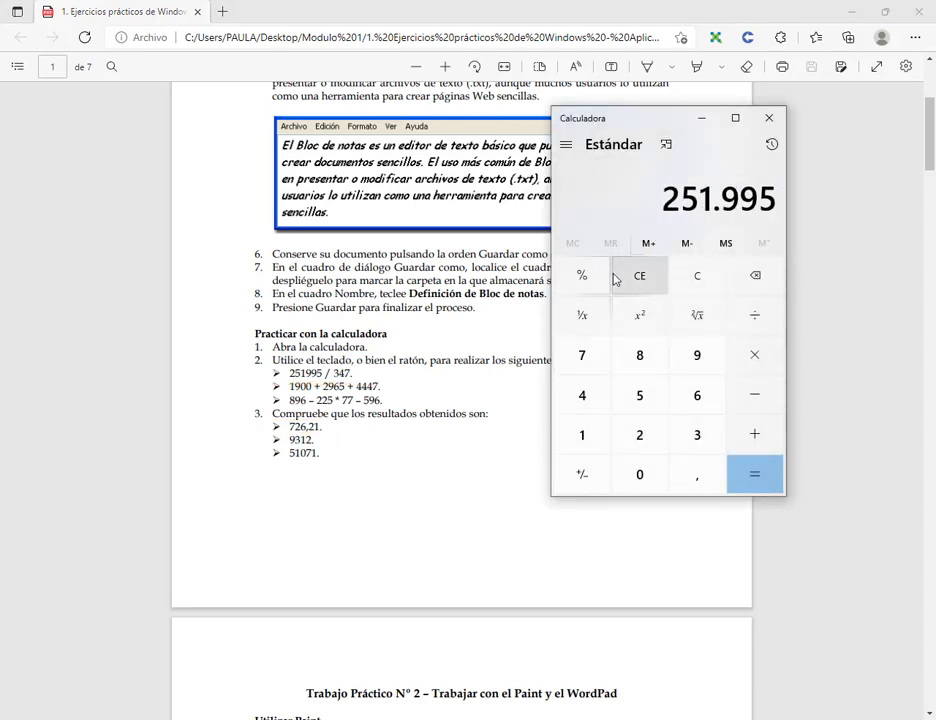
text(/)
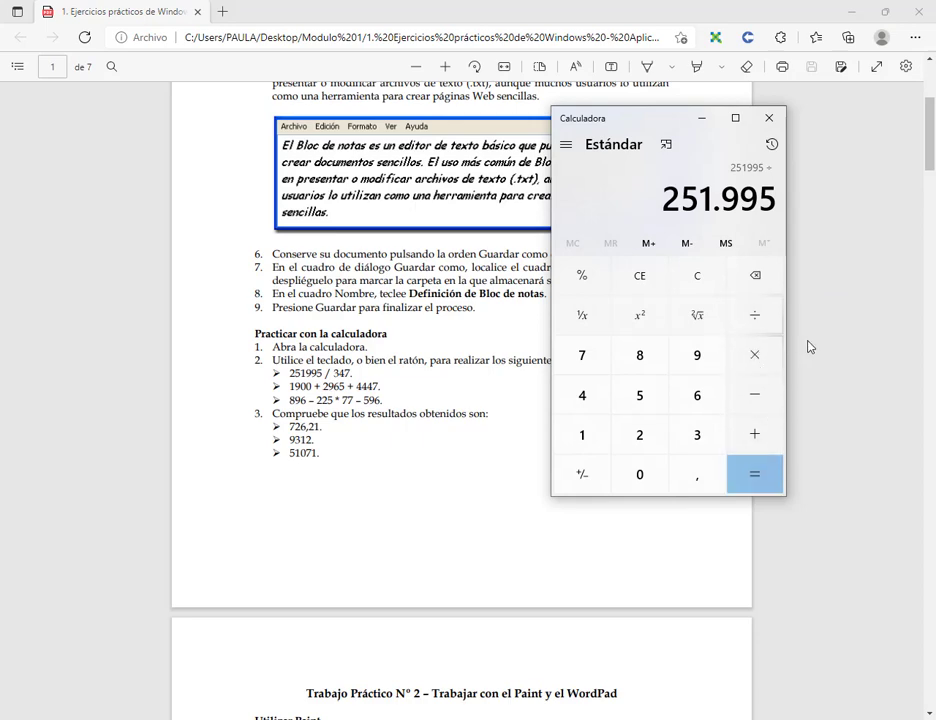
text(3)
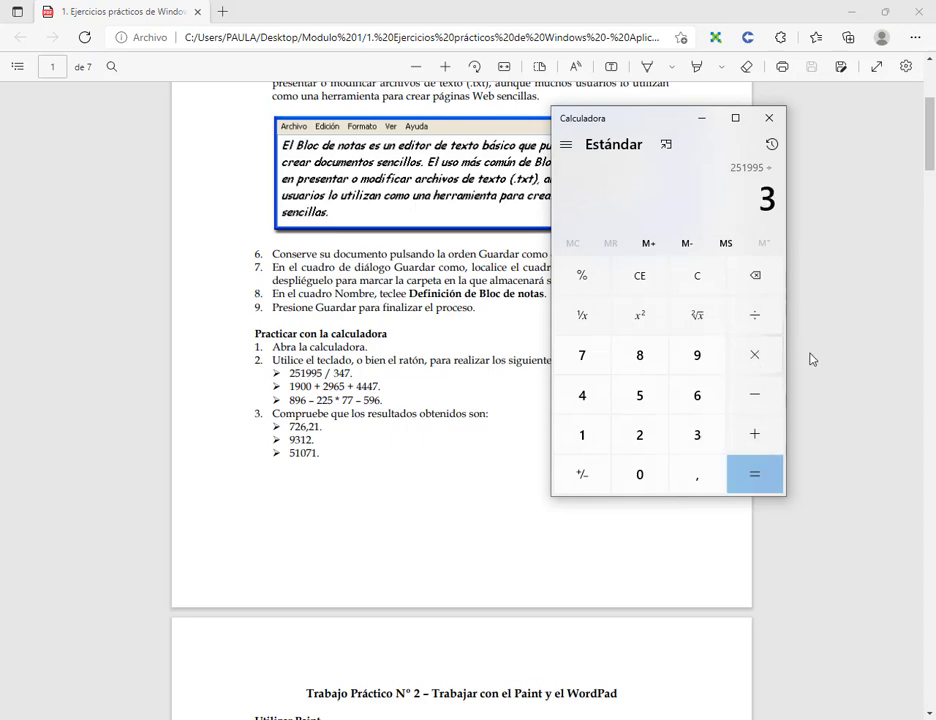
text(47)
key(Return)
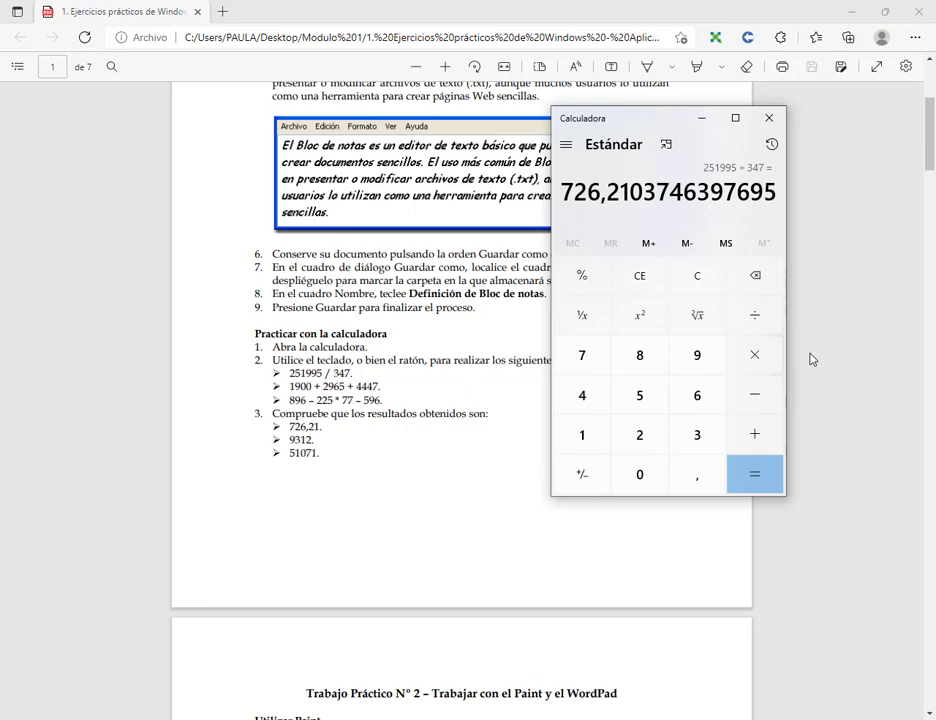
drag(627, 195, 526, 193)
click(619, 197)
Clear the display, calculate 1 + 2965 + 4447, and add 1900 to the result
click(698, 277)
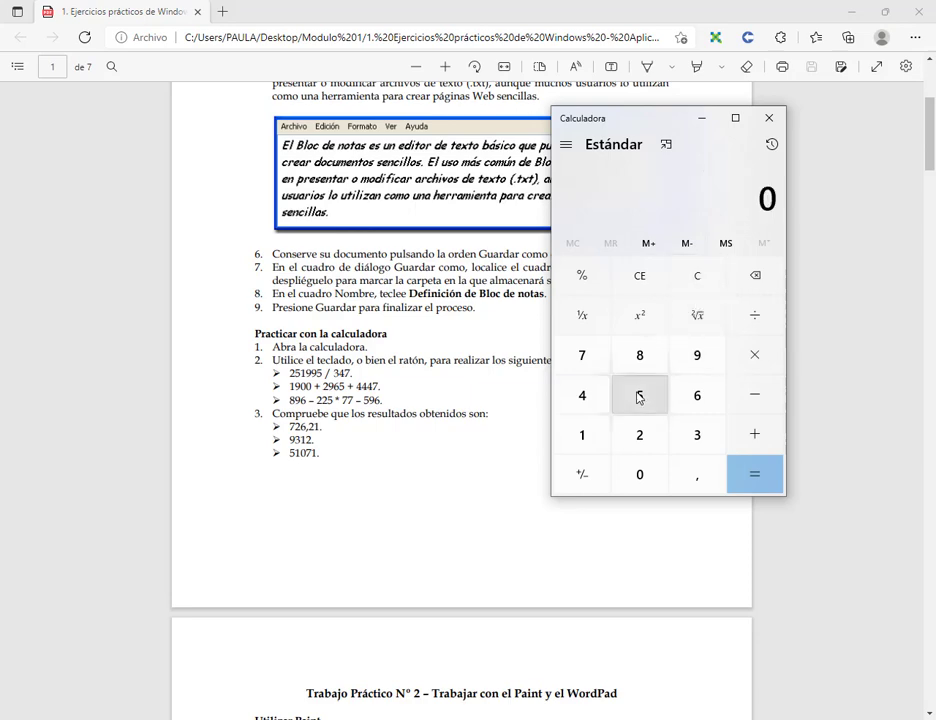
text(1+0)
key(BackSpace)
text(2965+4447)
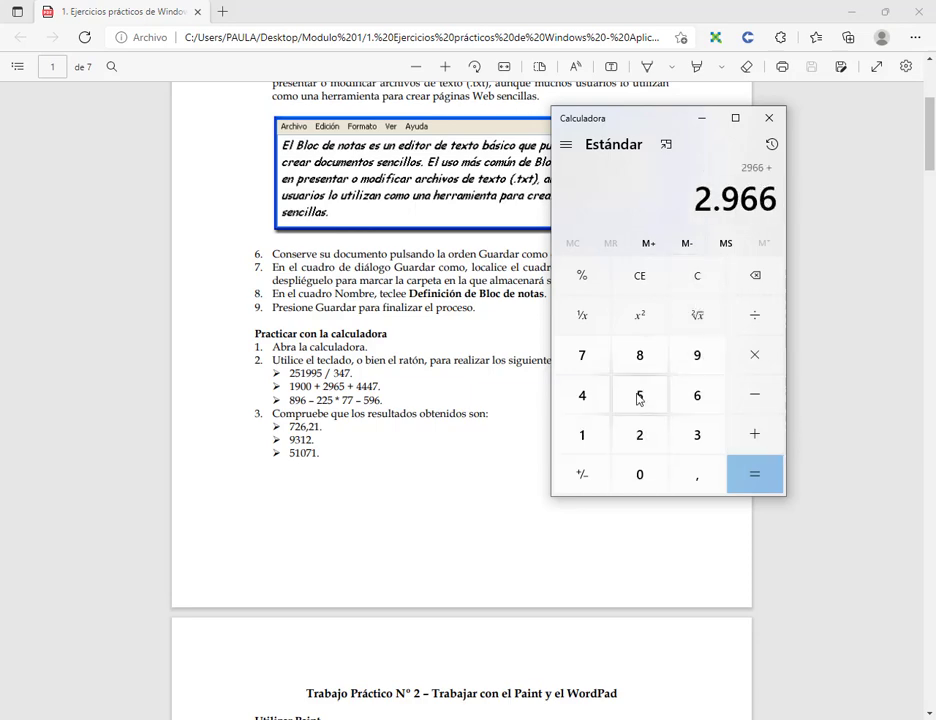
key(Return)
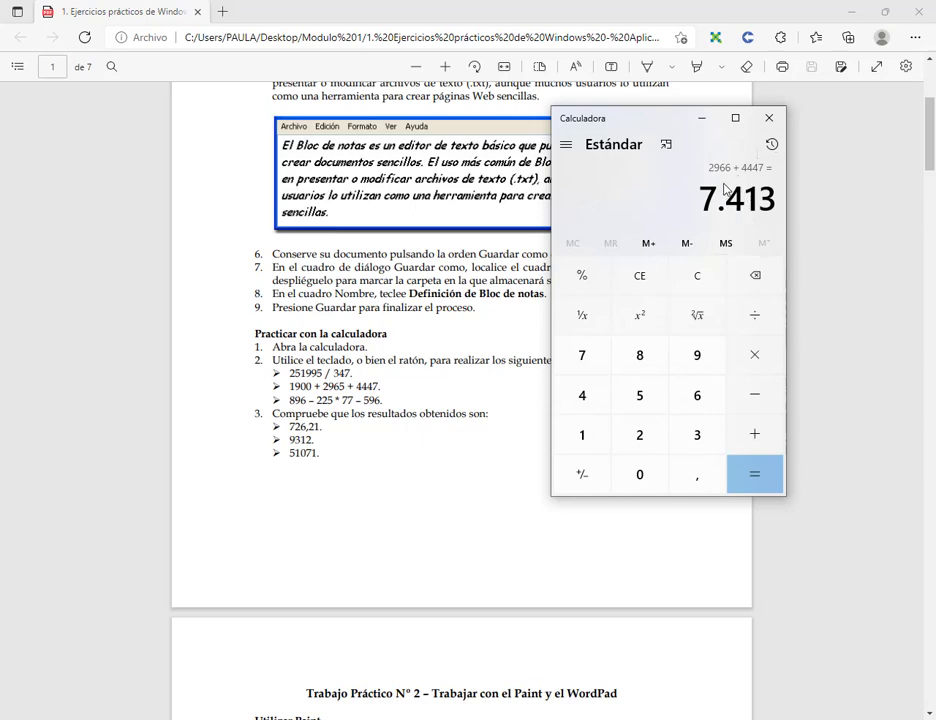
text(+1900)
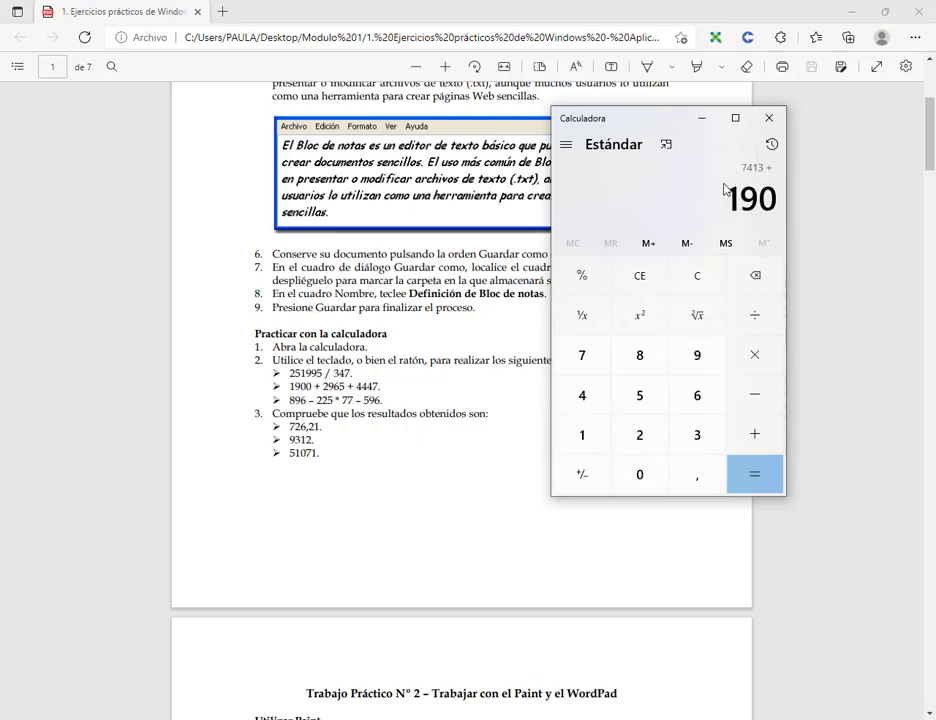
key(Return)
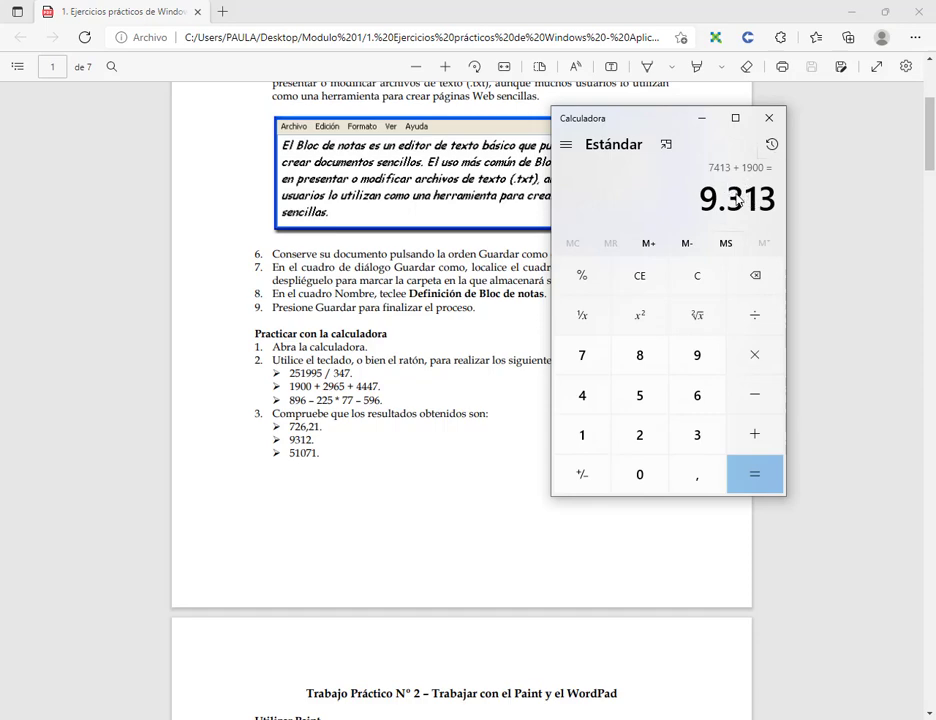
Clear the display and calculate the third exercise operation, 896 − 225 × 77 − 596
click(697, 277)
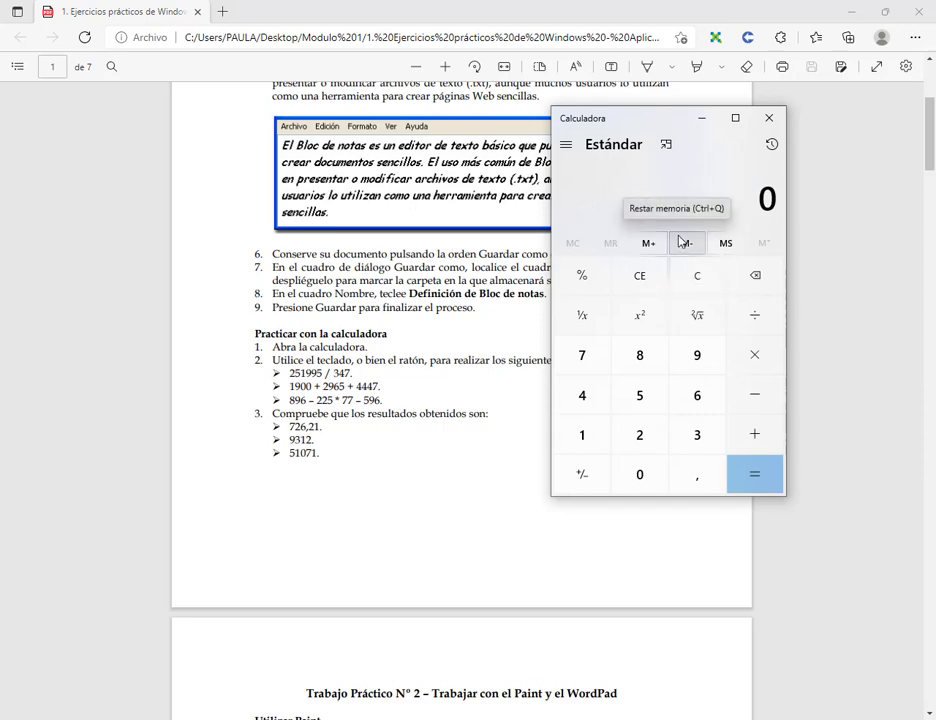
text(896 -225)
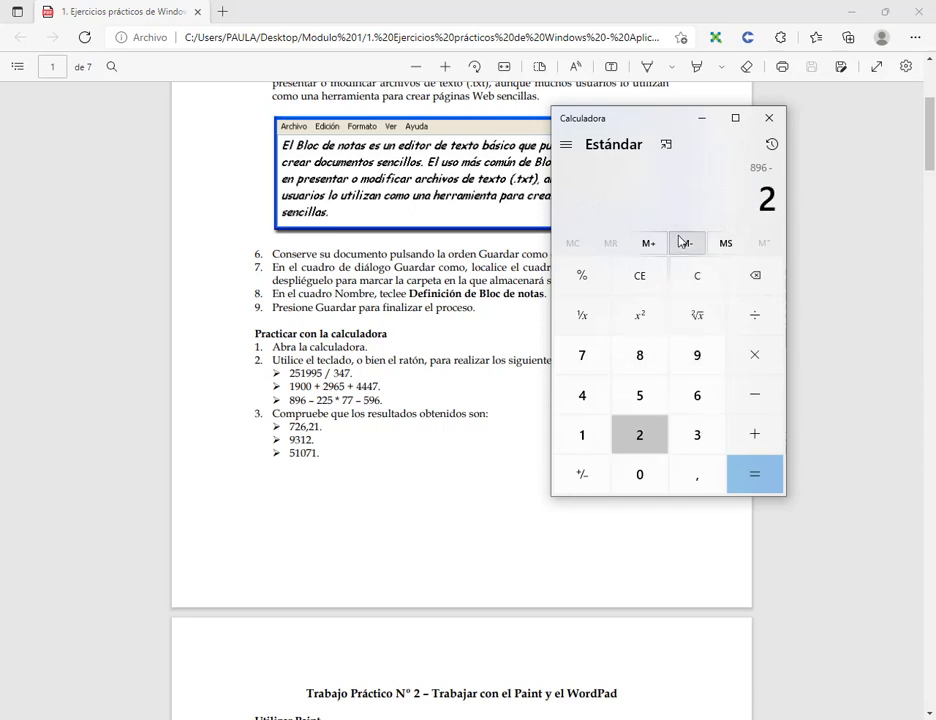
text(*77-5)
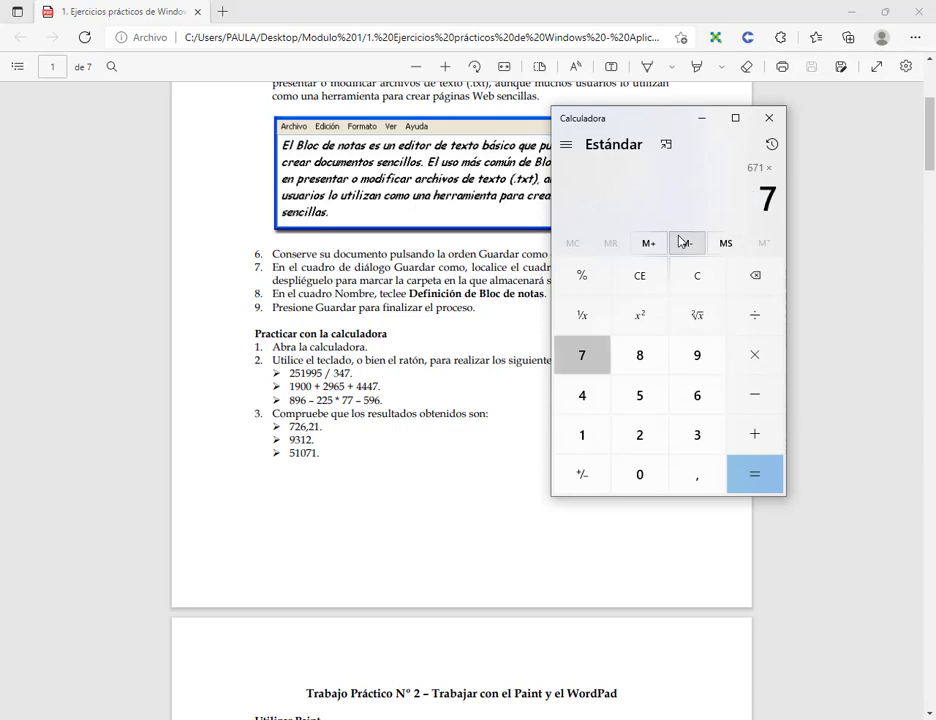
text(96)
key(Return)
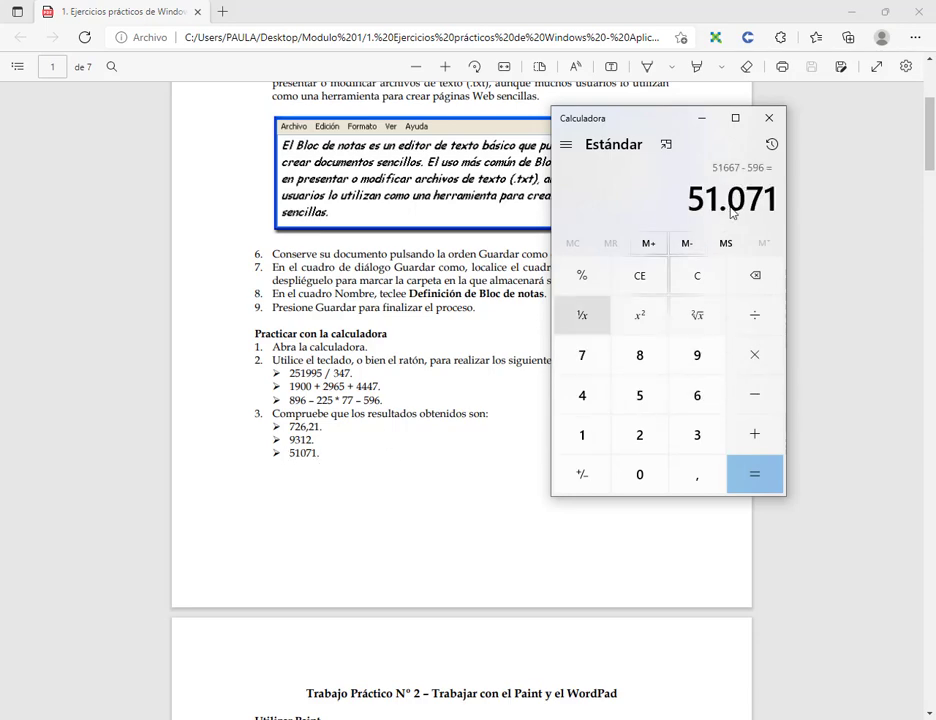
Review the calculator's history of performed operations down to the oldest entry
click(770, 146)
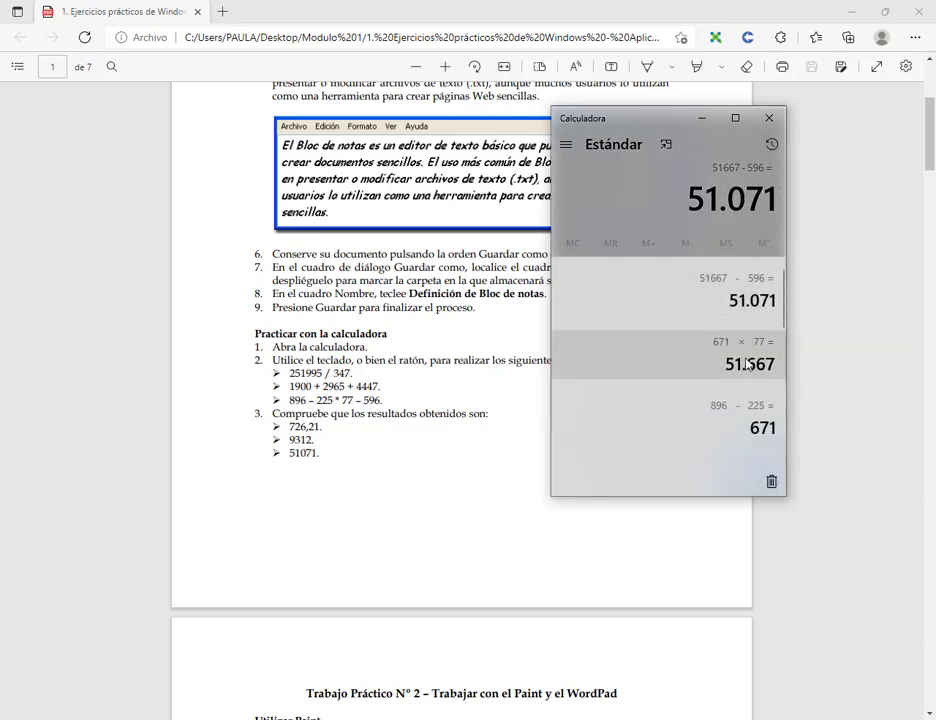
scroll(758, 380, down, 5)
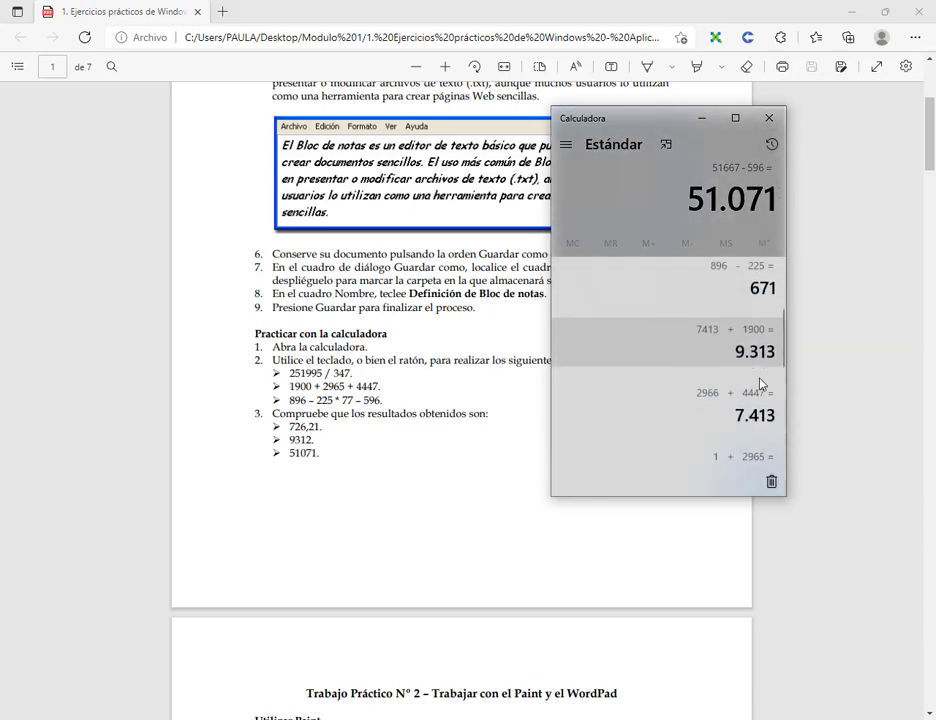
scroll(758, 382, down, 2)
scroll(759, 380, down, 3)
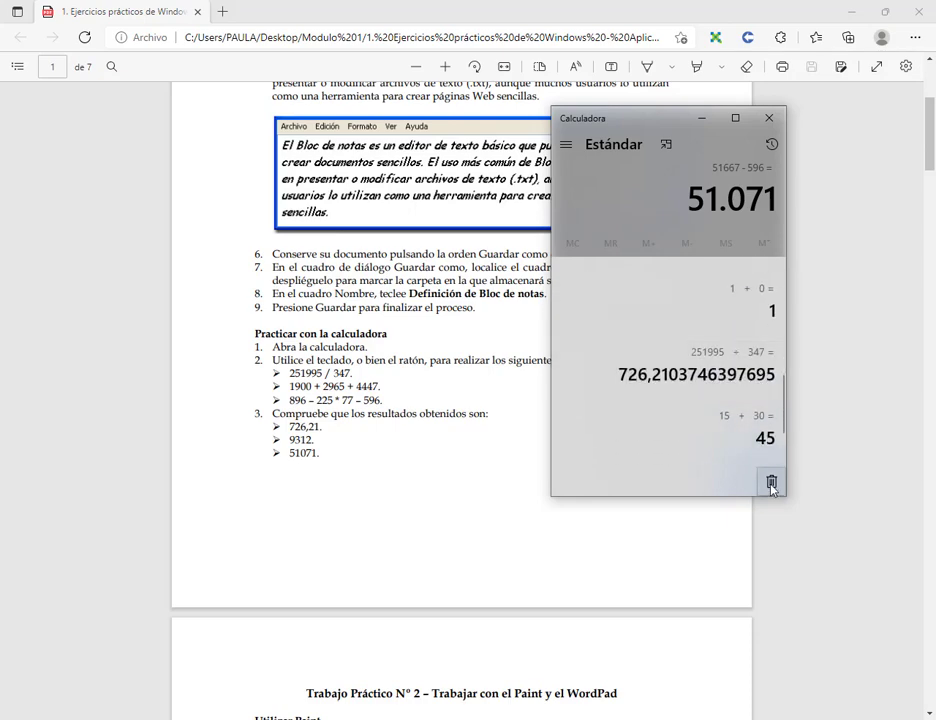
Close and reopen Calculadora to check whether its history is kept, and close it again
click(769, 118)
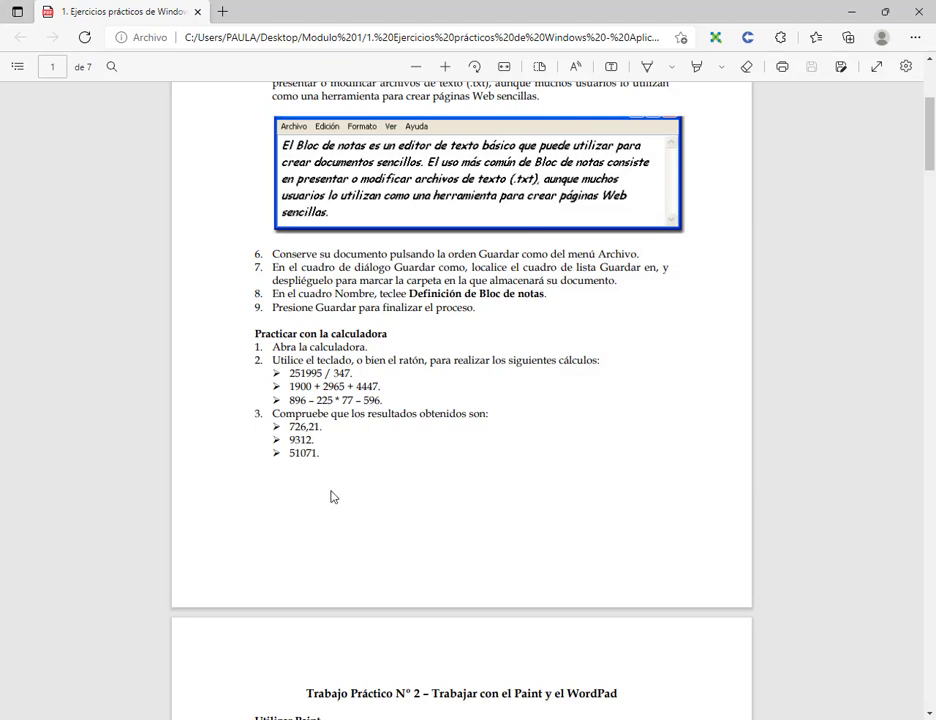
key(super)
text(ca)
key(Return)
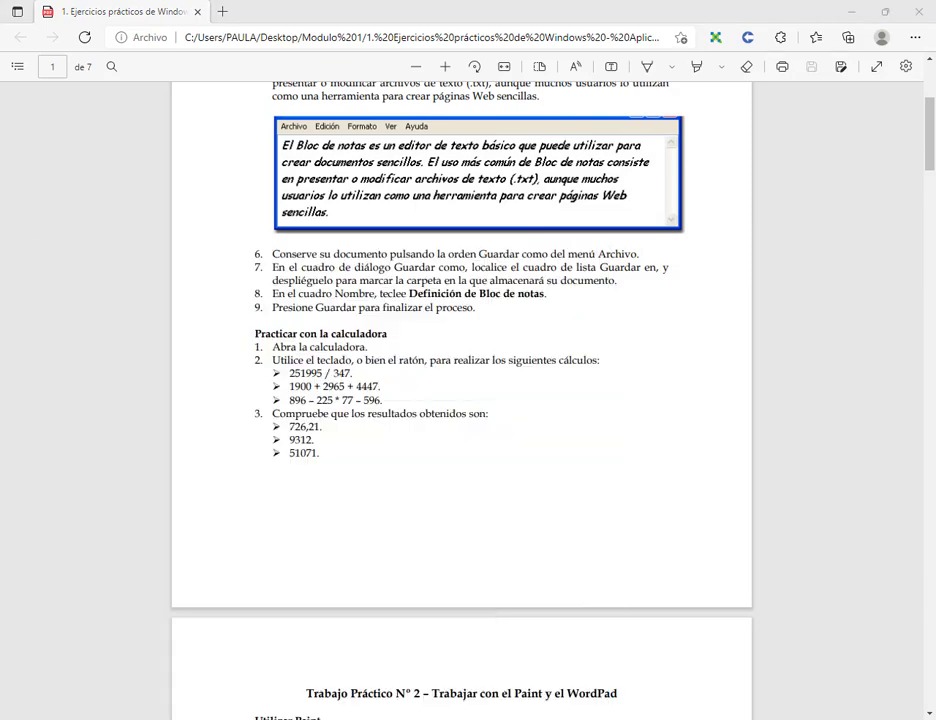
click(771, 146)
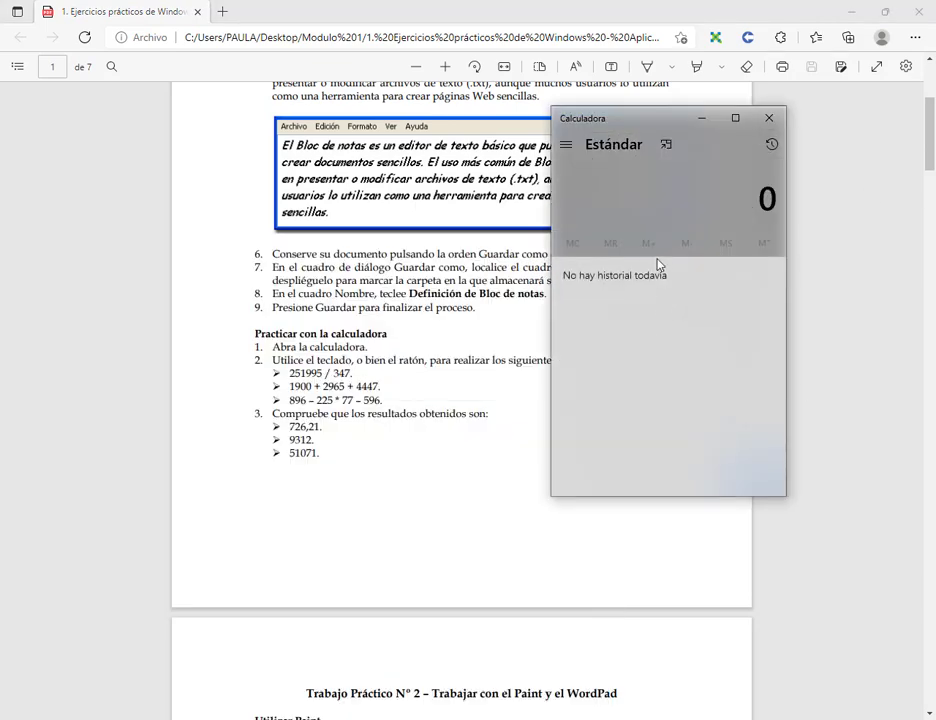
click(769, 118)
Review the Trabajo Práctico Nº 2 Paint instructions and the sample drawings on the following pages of the PDF
scroll(483, 312, down, 2)
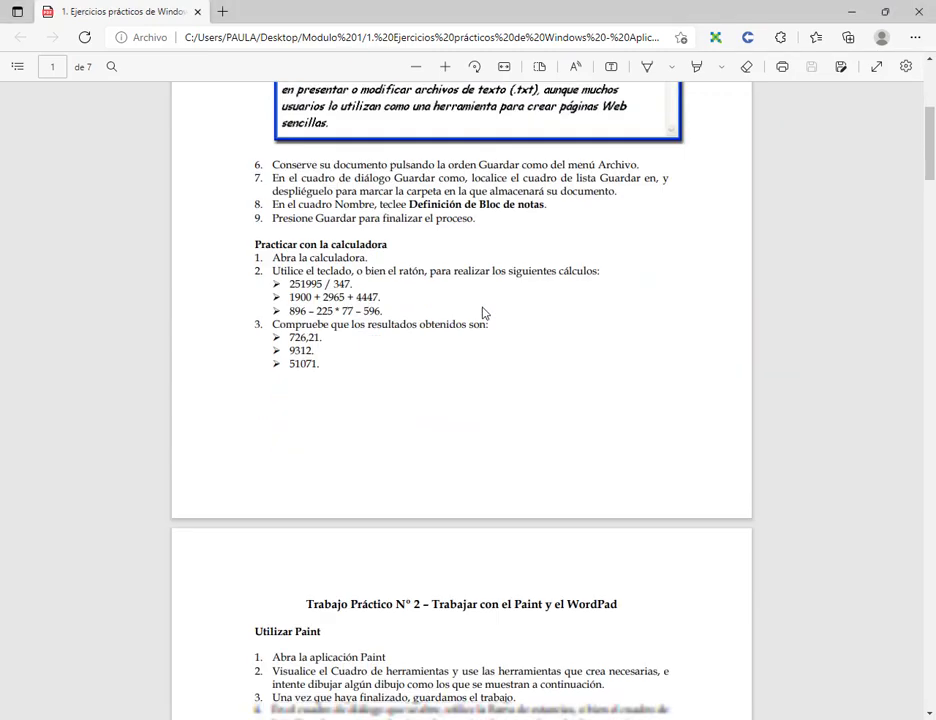
scroll(483, 312, down, 5)
scroll(483, 312, up, 1)
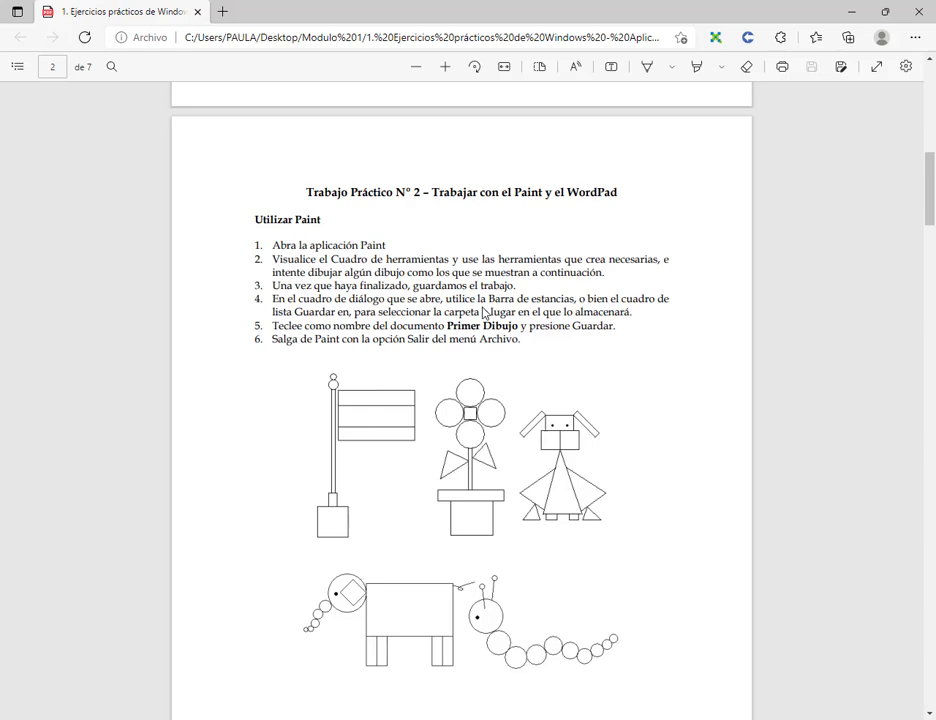
scroll(483, 307, down, 2)
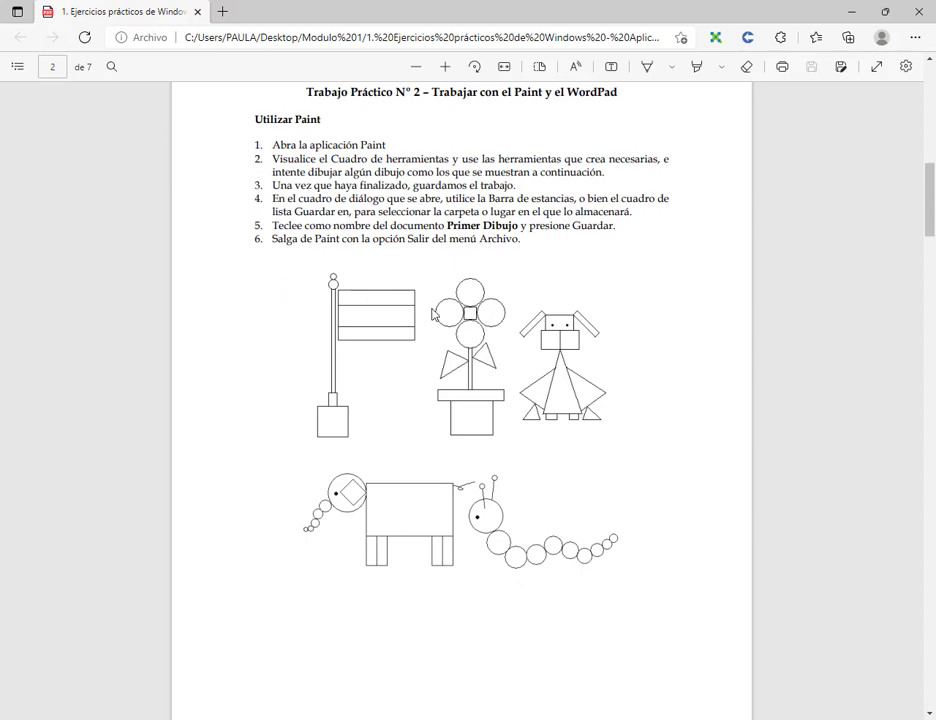
scroll(369, 370, down, 10)
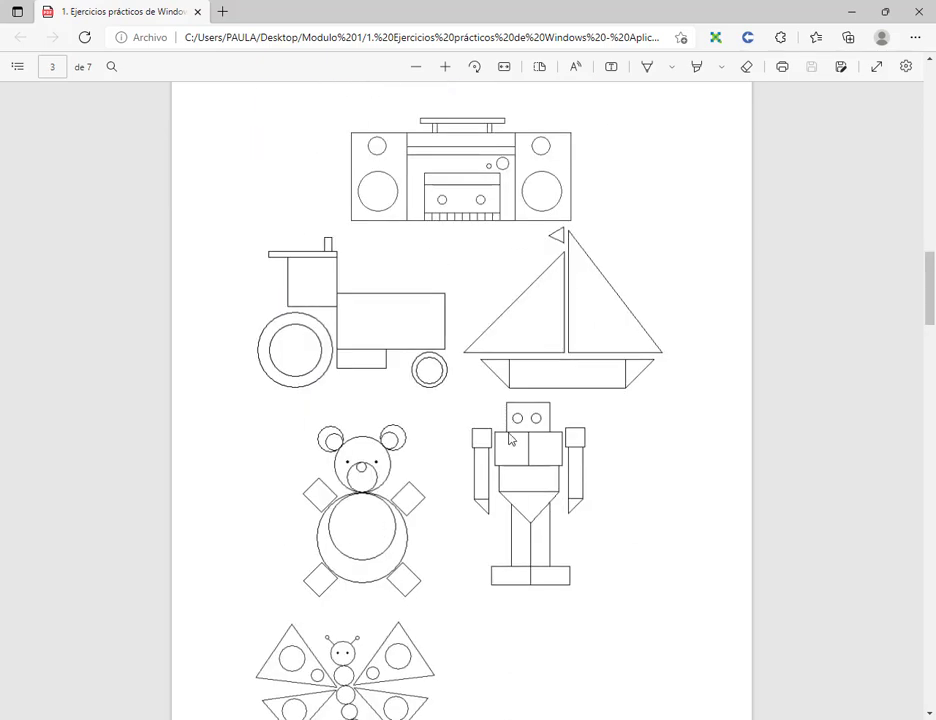
scroll(509, 435, up, 10)
scroll(656, 395, down, 4)
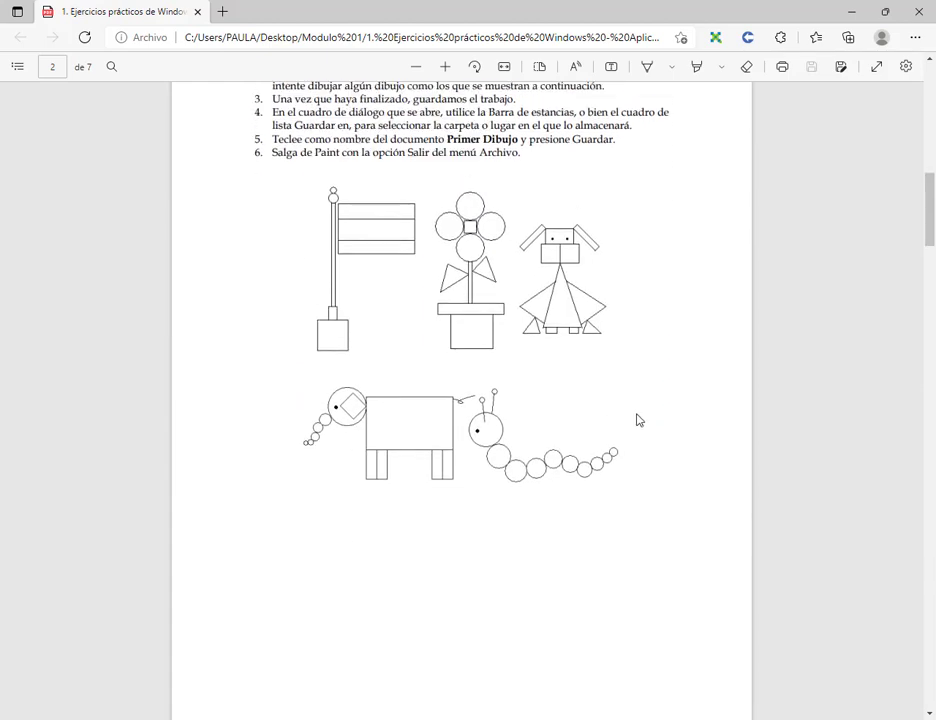
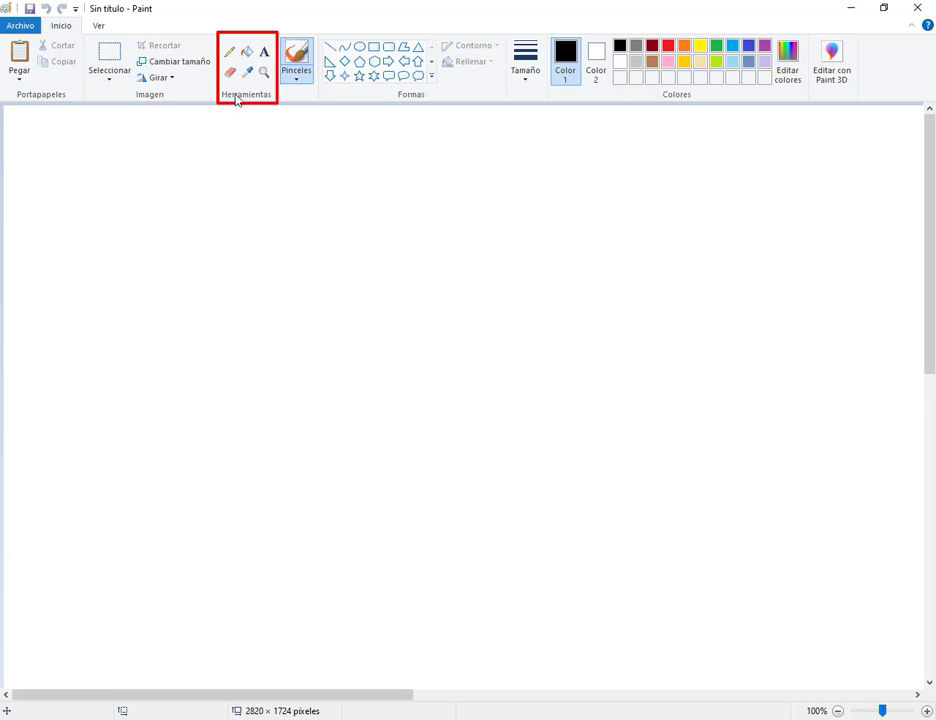
Sketch a thin squiggle with the pencil and a thicker zigzag line with the basic brush on the blank canvas
click(229, 51)
drag(166, 208, 209, 293)
click(297, 55)
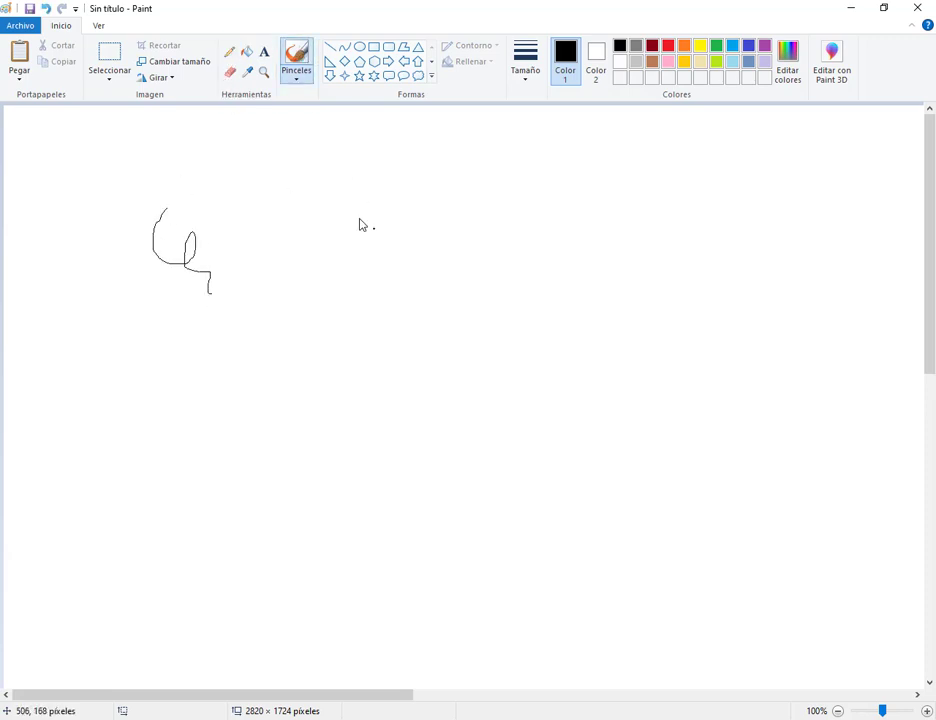
mouse_move(305, 171)
mouse_down()
mouse_move(303, 205)
mouse_move(367, 241)
mouse_move(425, 355)
mouse_up()
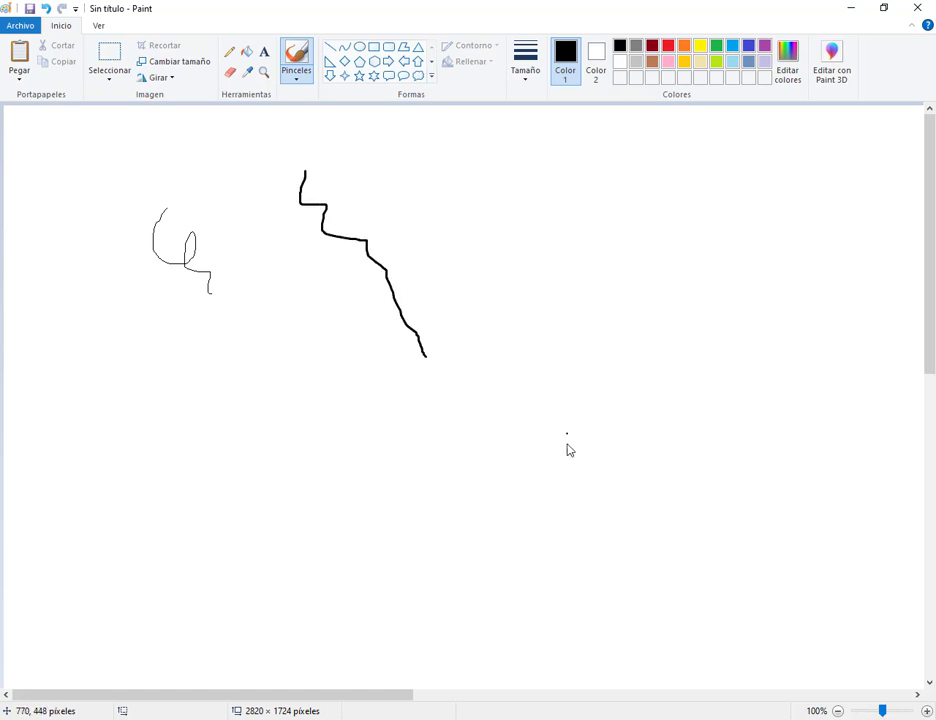
Paint one stroke with each of the two calligraphy brushes in black on the empty area beside the zigzag line
click(296, 79)
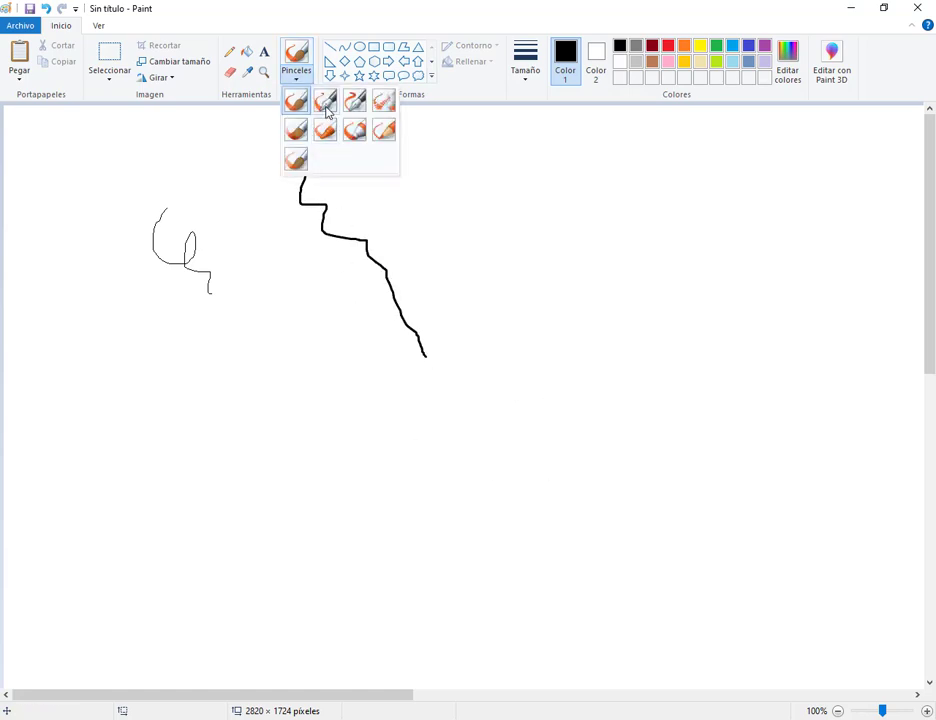
click(326, 113)
mouse_move(487, 193)
mouse_down()
mouse_move(563, 290)
mouse_move(573, 323)
mouse_up()
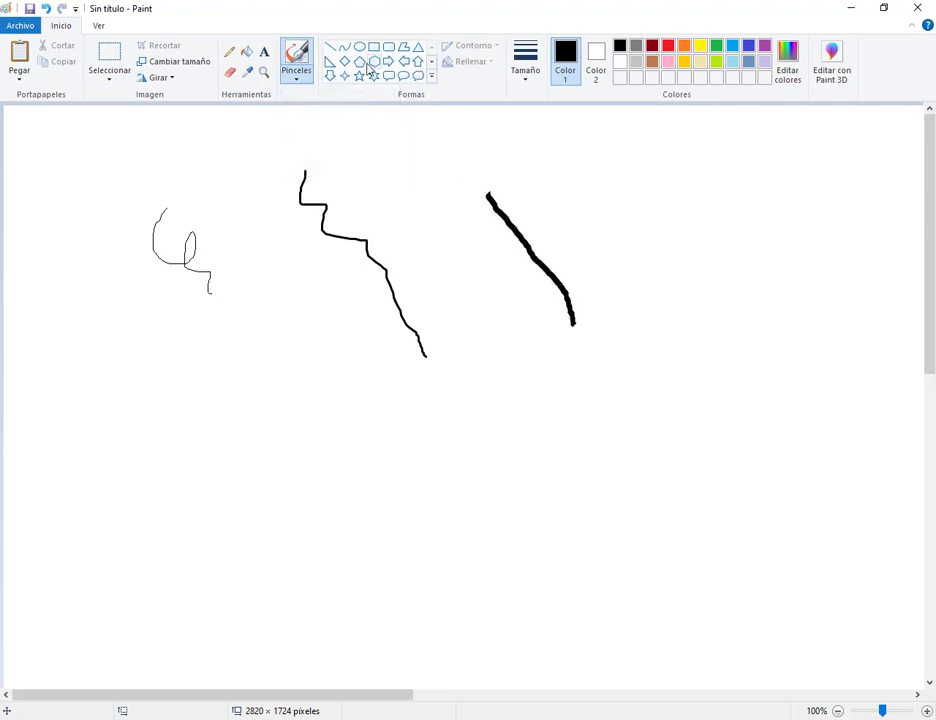
click(298, 79)
click(540, 182)
mouse_move(556, 174)
mouse_down()
mouse_move(626, 193)
mouse_move(609, 251)
mouse_move(695, 378)
mouse_move(723, 390)
mouse_up()
Paint a black airbrush line below the first strokes and two thick curved strokes with the oil brush
click(305, 79)
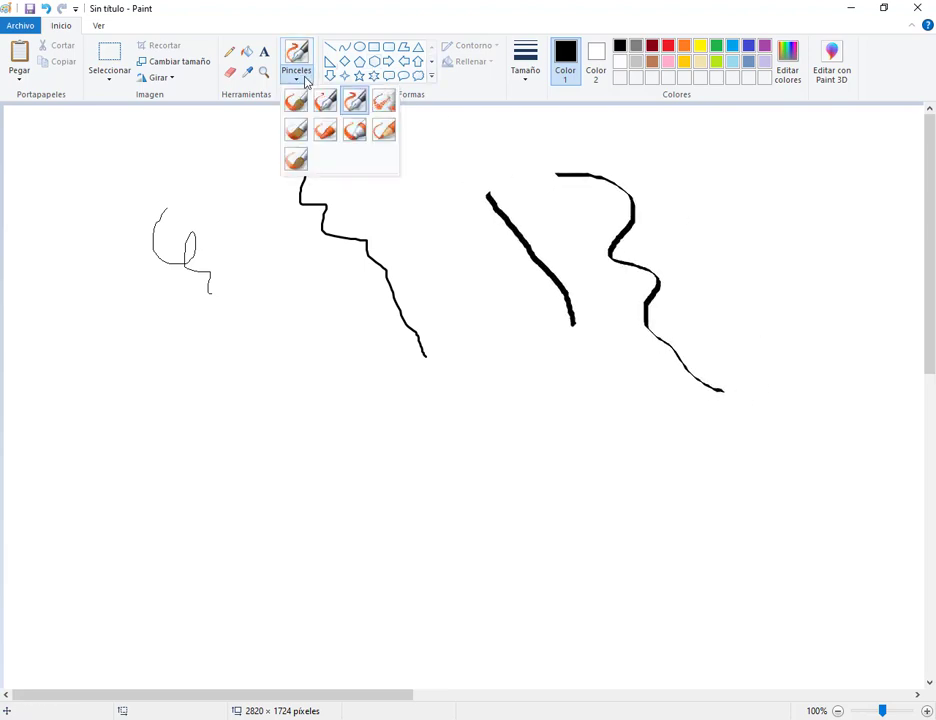
click(384, 104)
mouse_move(240, 361)
mouse_down()
mouse_move(422, 506)
mouse_move(441, 503)
mouse_up()
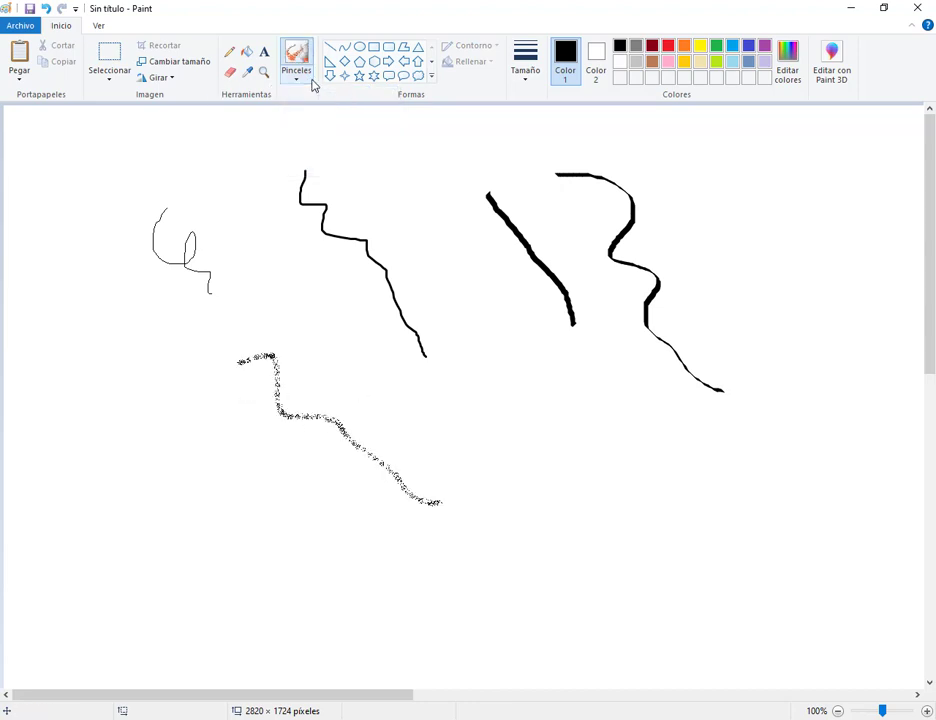
click(310, 82)
click(297, 130)
mouse_move(249, 183)
mouse_down()
mouse_move(310, 291)
mouse_move(368, 316)
mouse_up()
drag(436, 267, 633, 443)
Paint a short black diagonal stroke with the crayon brush and a nearly straight one with the marker
click(303, 80)
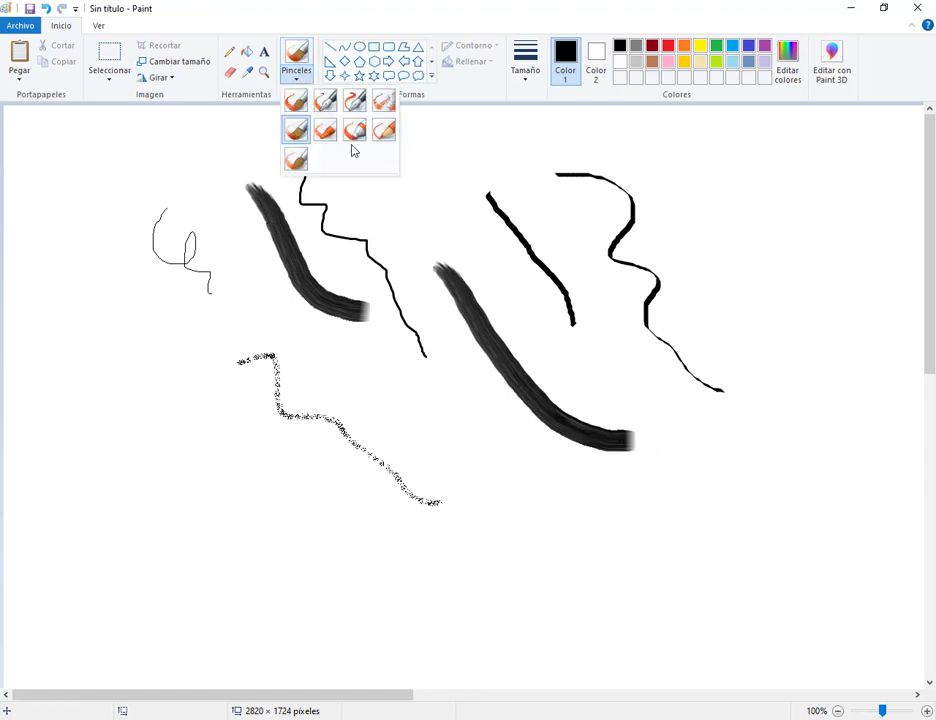
click(325, 130)
drag(365, 178, 490, 267)
click(297, 80)
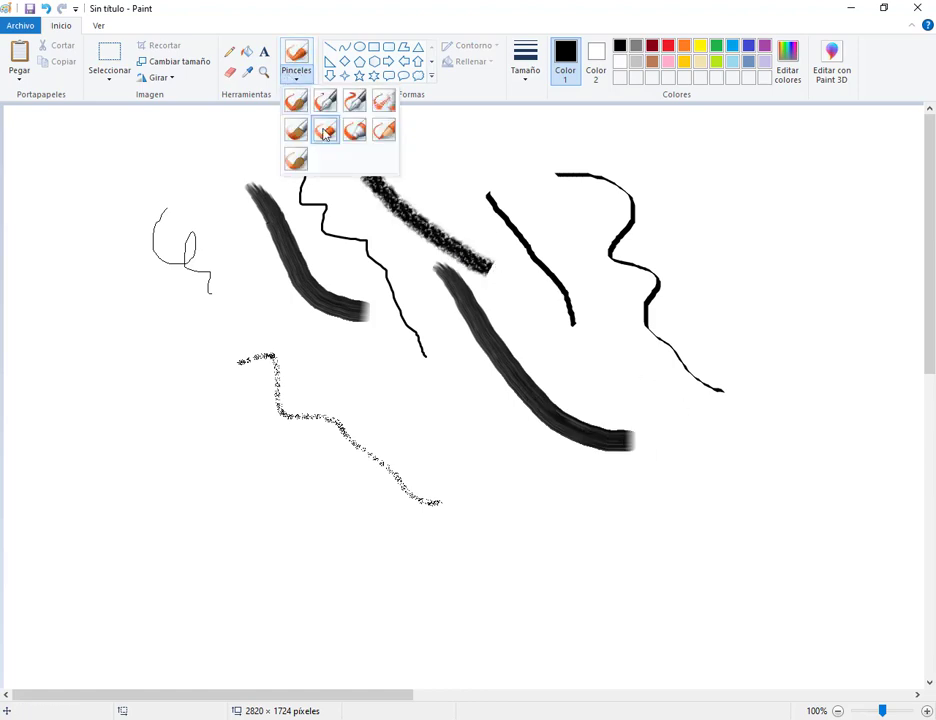
click(354, 130)
drag(136, 498, 342, 525)
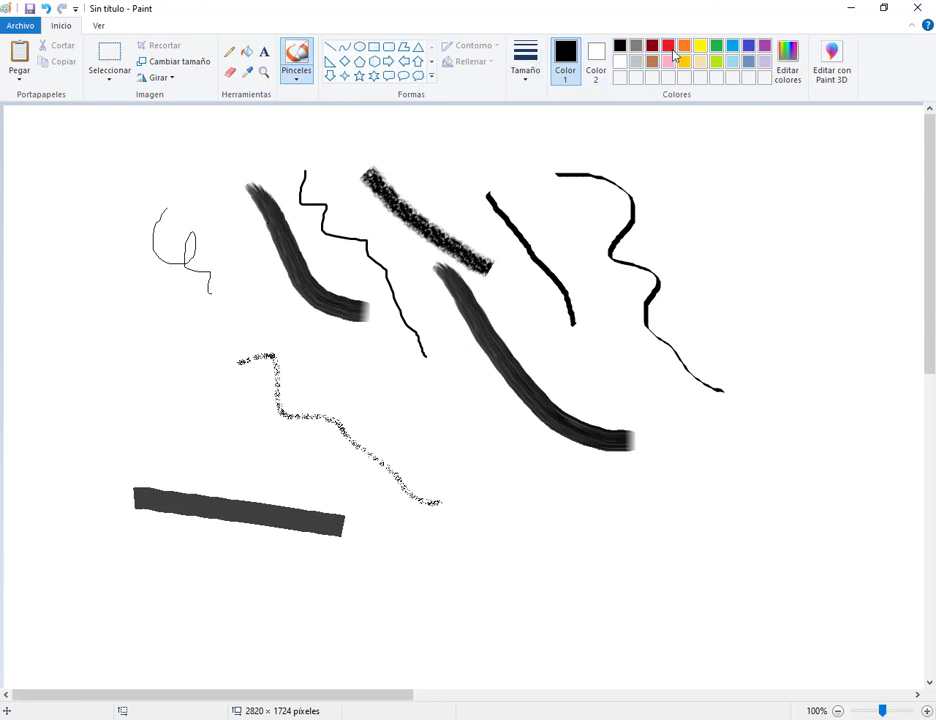
Choose the crayon brush with green as Color 1 and paint two freehand strokes on the free canvas area
click(295, 79)
click(327, 130)
click(716, 48)
mouse_move(483, 549)
mouse_down()
mouse_move(707, 576)
mouse_move(706, 637)
mouse_move(725, 485)
mouse_move(748, 484)
mouse_move(726, 482)
mouse_up()
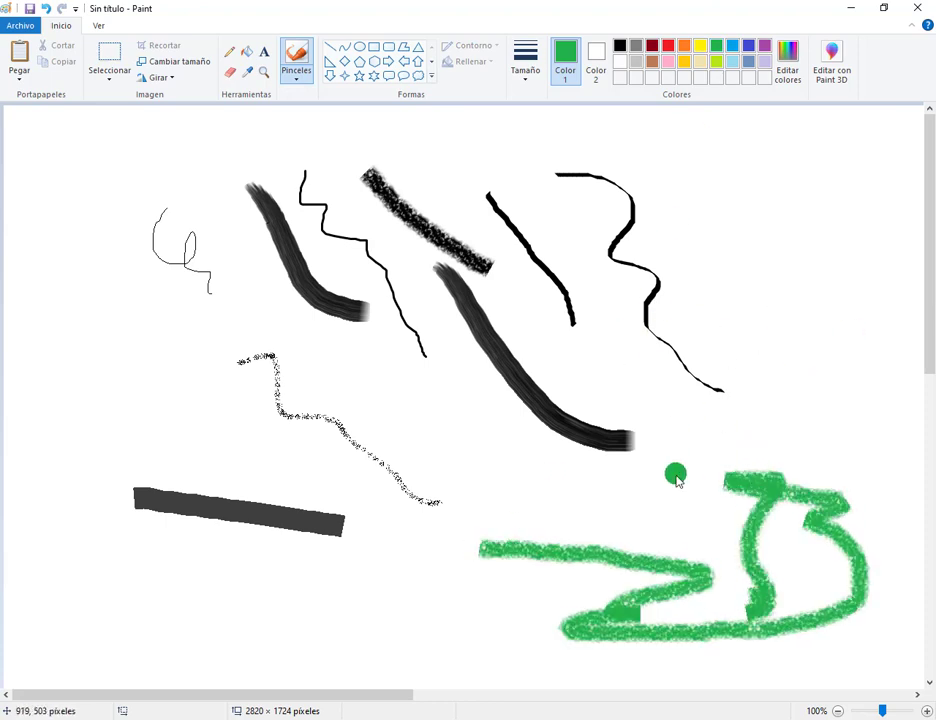
mouse_move(755, 262)
mouse_down()
mouse_move(775, 379)
mouse_move(815, 476)
mouse_up()
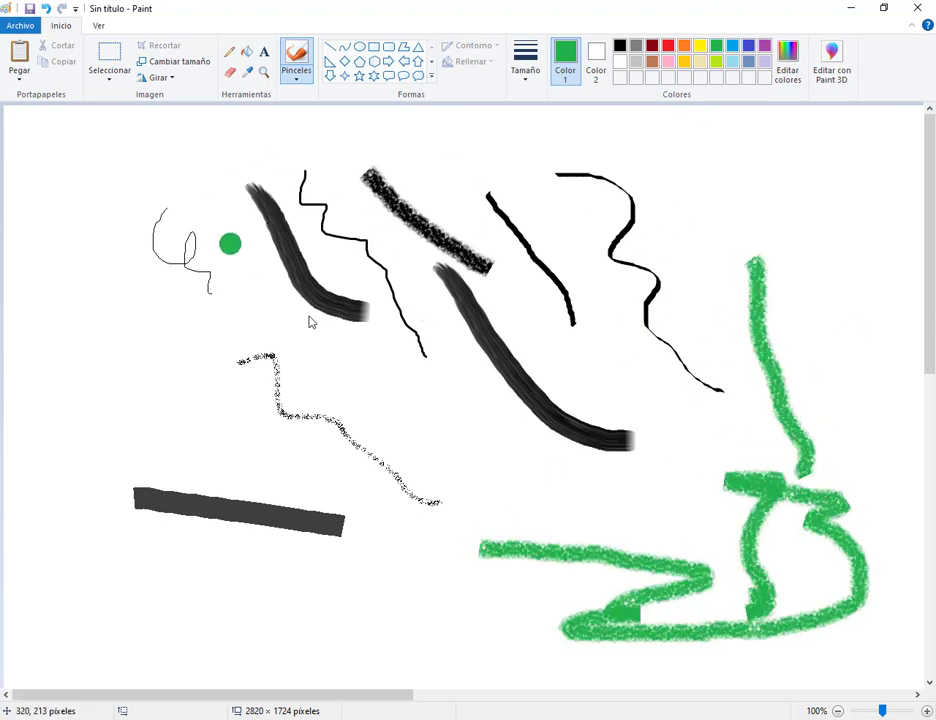
Select and delete all the practice strokes, and return to the basic brush
click(101, 63)
drag(90, 129, 889, 688)
key(Delete)
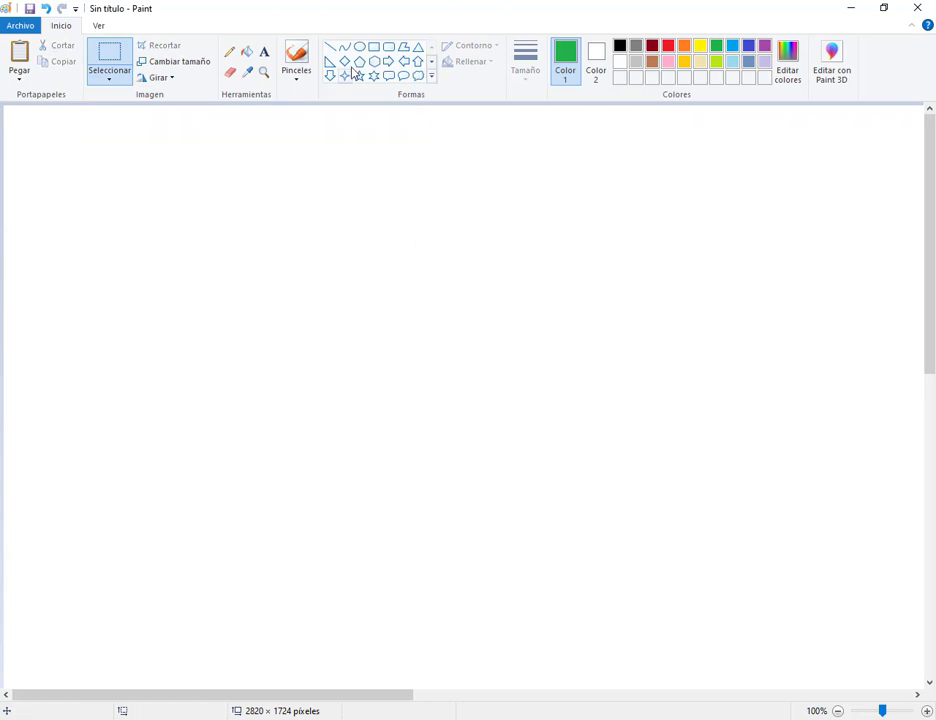
click(290, 66)
click(294, 77)
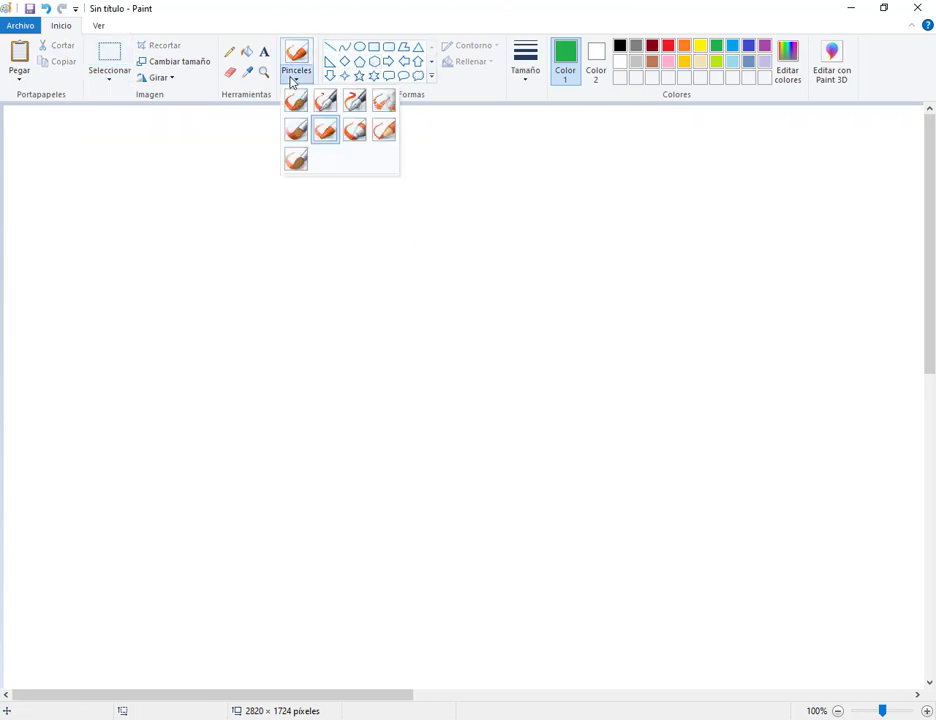
click(292, 98)
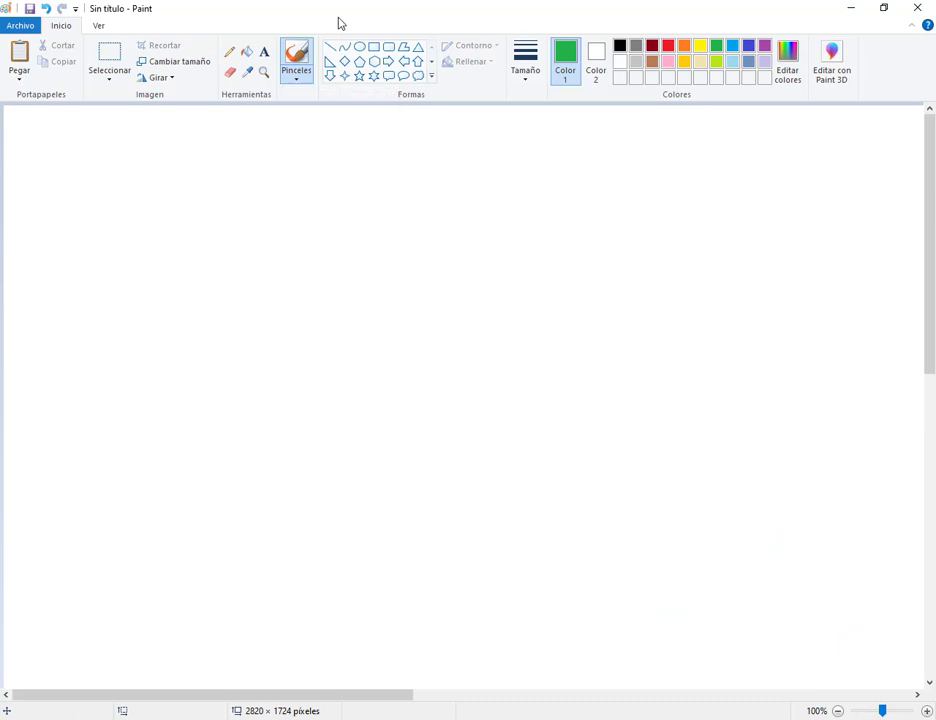
Draw a five-pointed star about 378 × 382 pixels on the canvas and set its outline to black
click(432, 82)
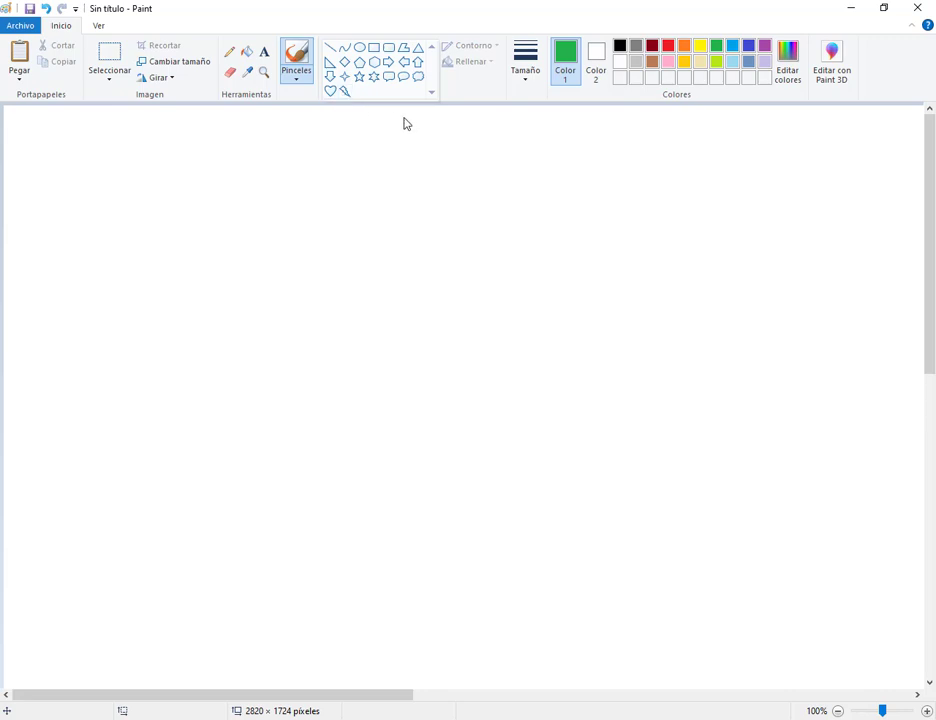
click(361, 79)
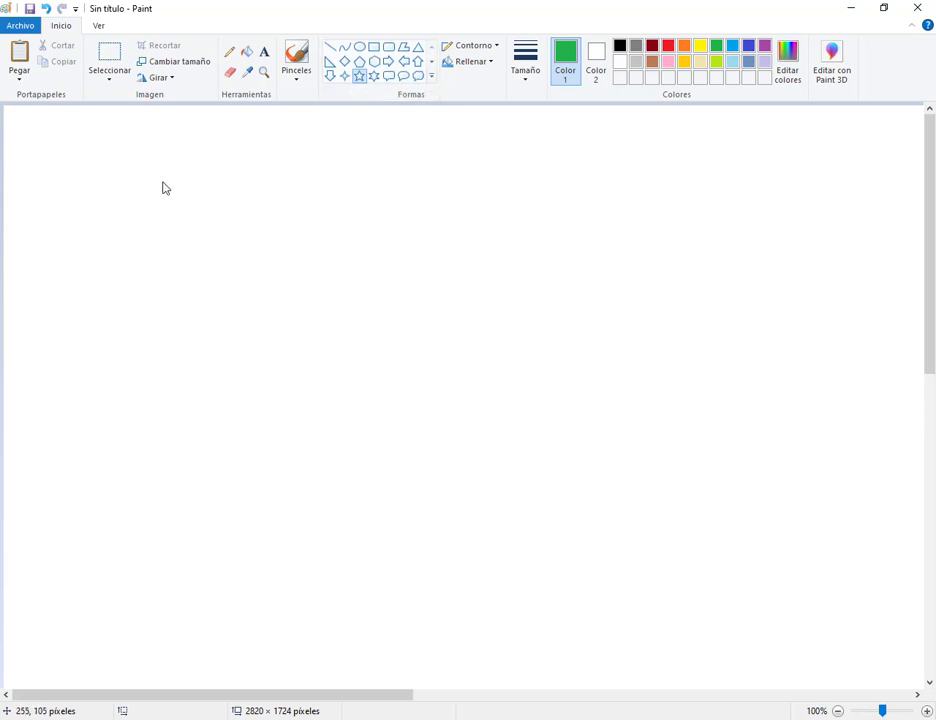
drag(118, 217, 394, 488)
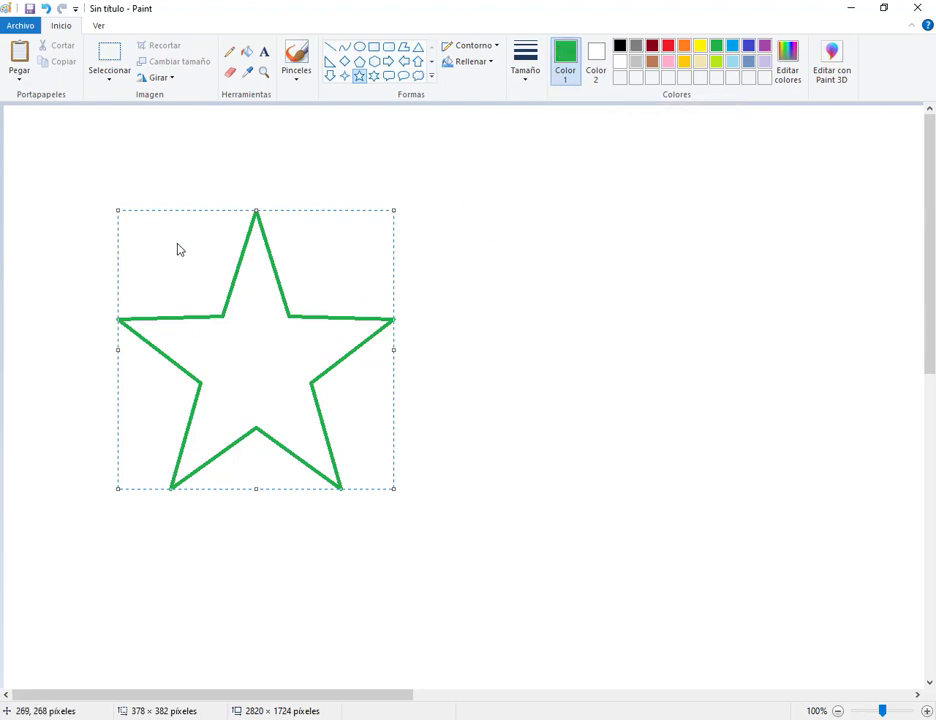
click(621, 46)
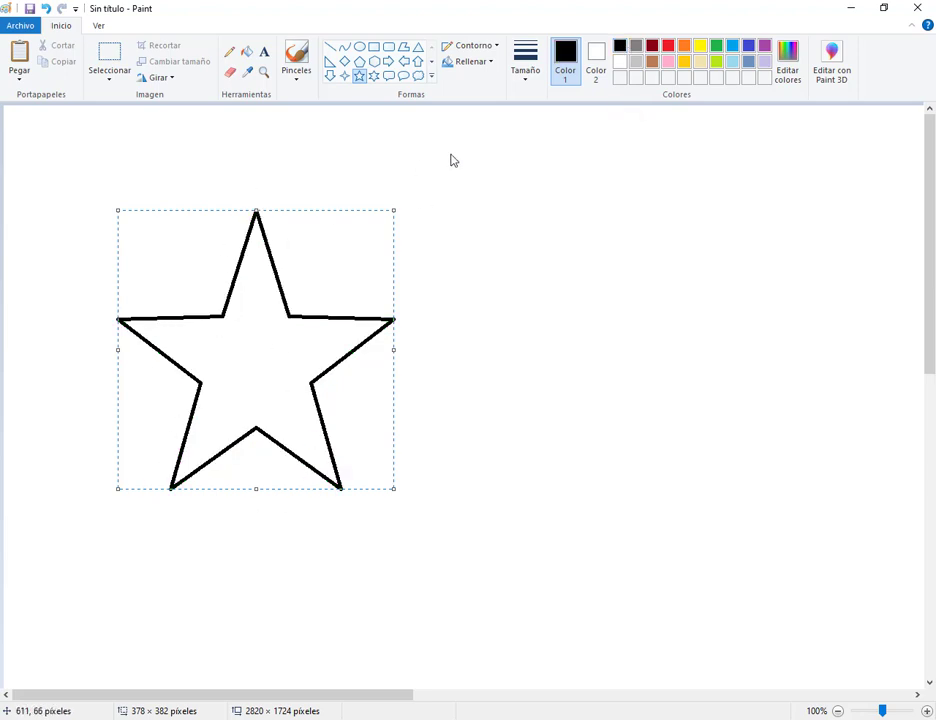
click(447, 225)
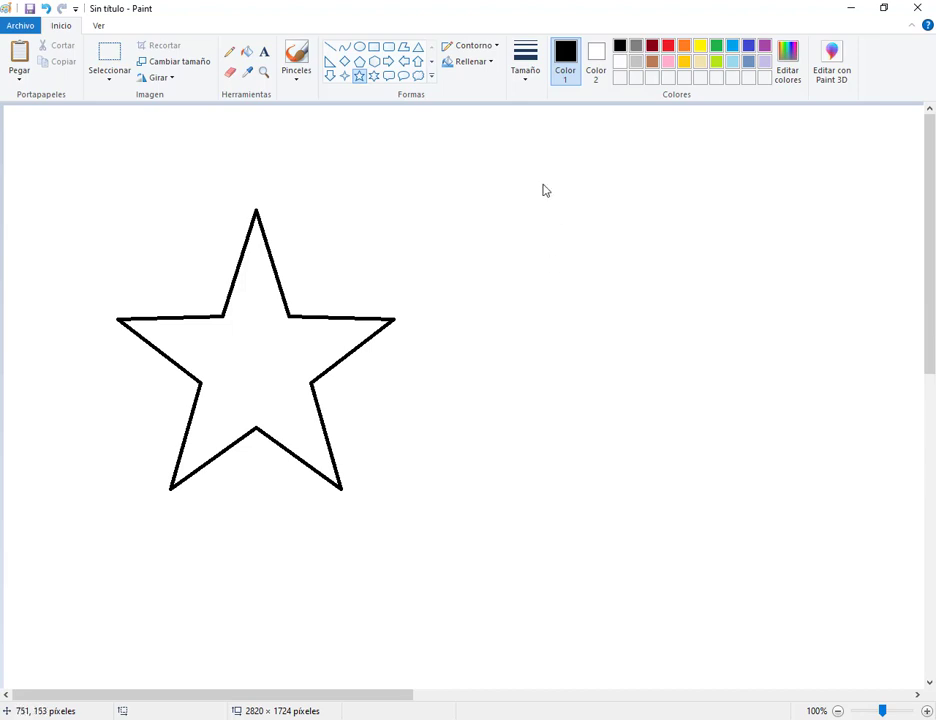
Set the shape fill to Color sólido, test it on a second star about 172 × 164 pixels, and delete that star
click(475, 63)
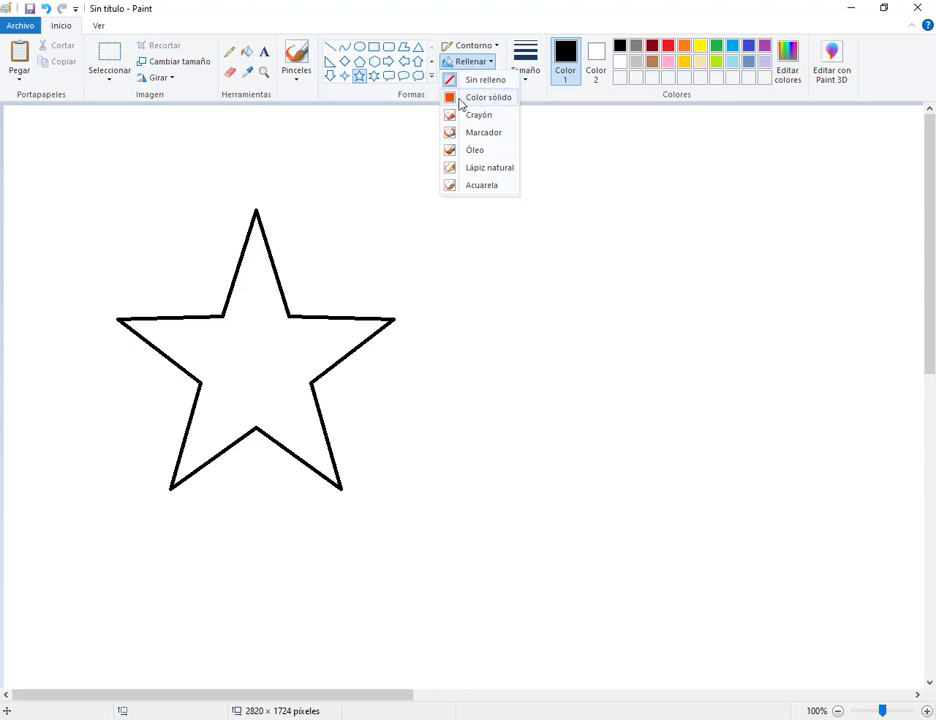
click(491, 101)
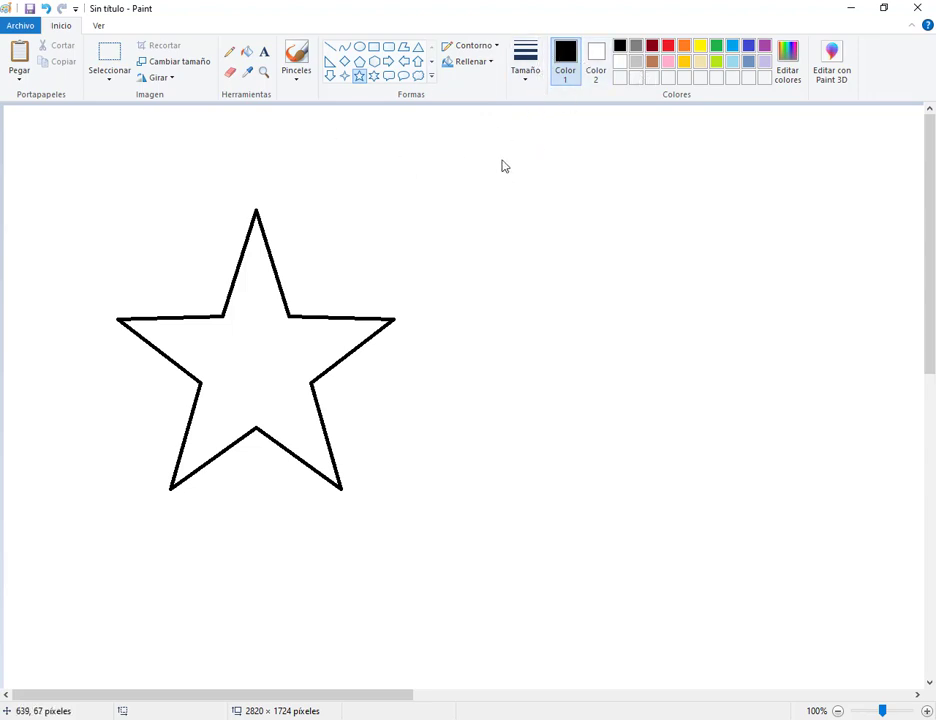
drag(511, 159, 642, 286)
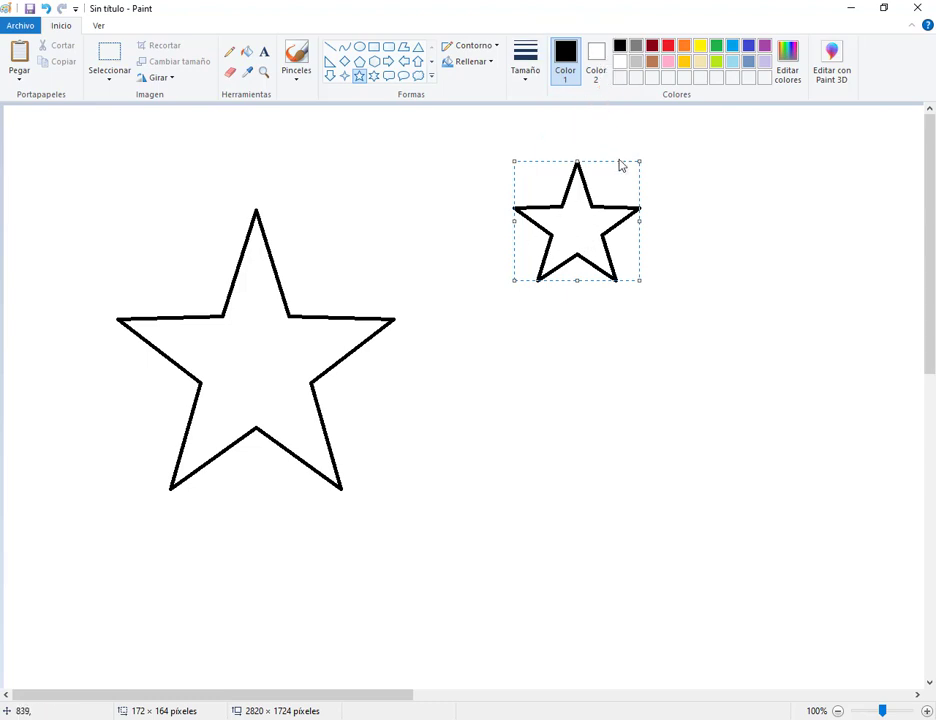
key(Delete)
Make Color 2 the active colour slot for the shape fill
click(598, 66)
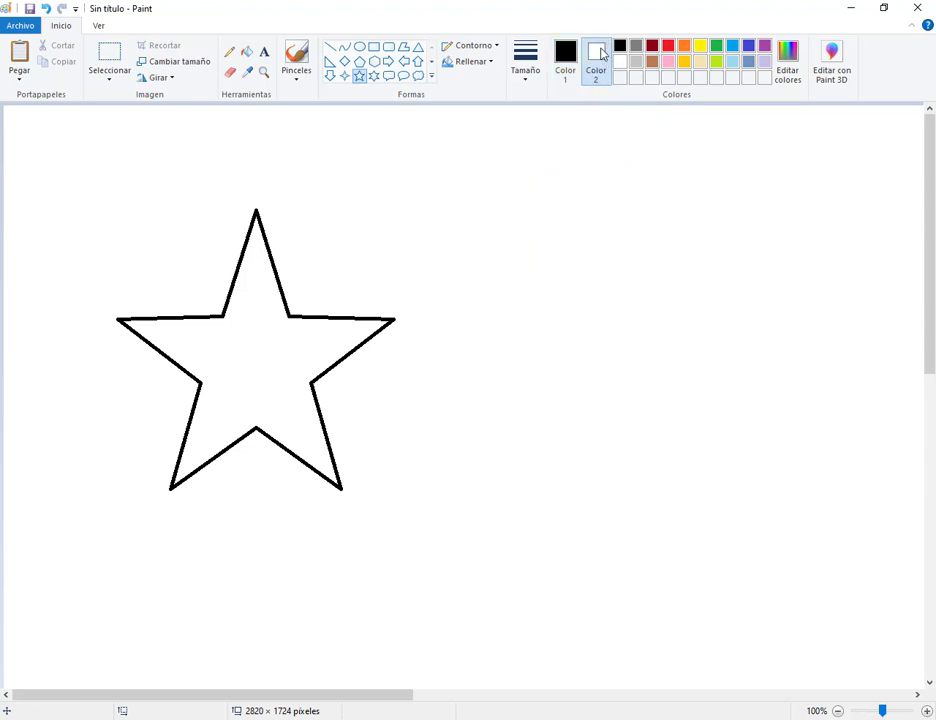
Set Color 2 to yellow and draw five black-outlined, yellow-filled stars of varying sizes around the large white star, the first about 212 × 219 px
click(700, 46)
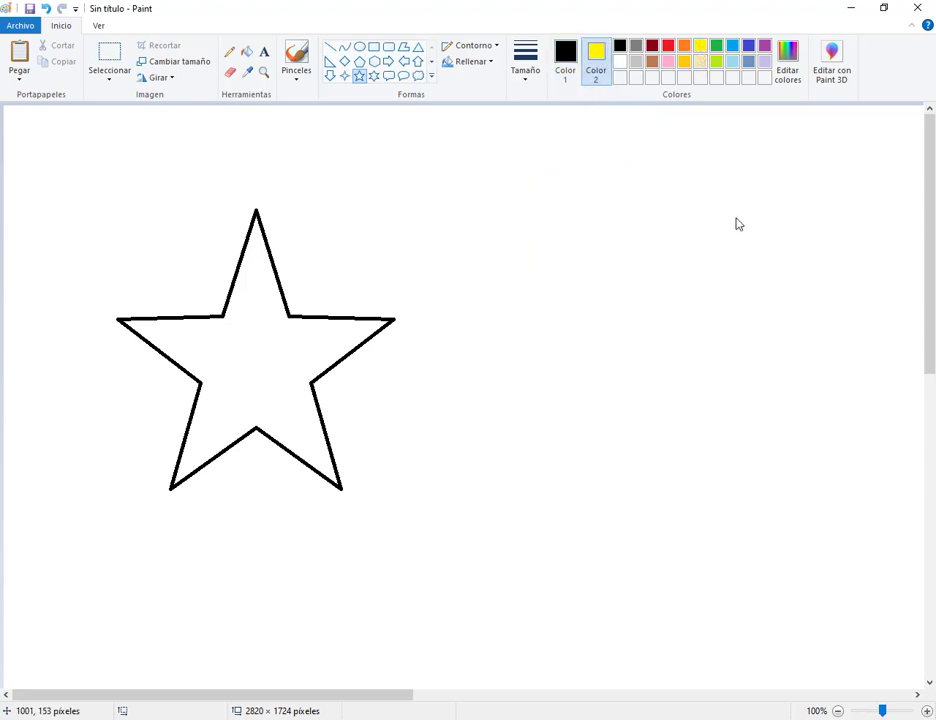
mouse_move(451, 158)
mouse_down()
mouse_move(478, 196)
mouse_move(564, 240)
mouse_move(605, 320)
mouse_move(618, 323)
mouse_up()
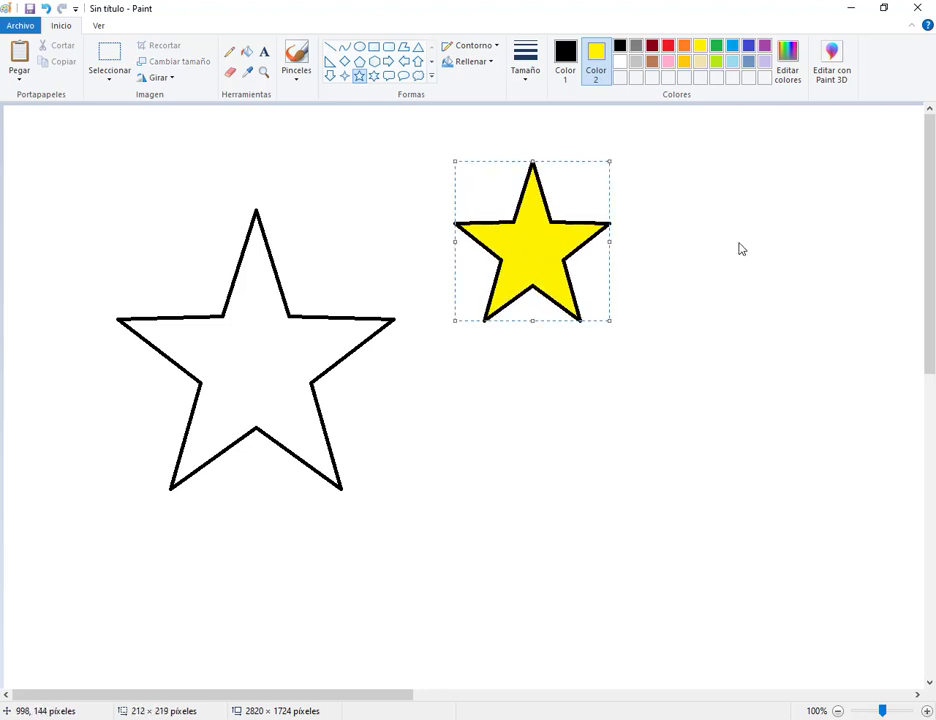
drag(678, 170, 755, 235)
drag(447, 421, 535, 493)
drag(652, 383, 851, 561)
click(604, 395)
drag(167, 549, 289, 660)
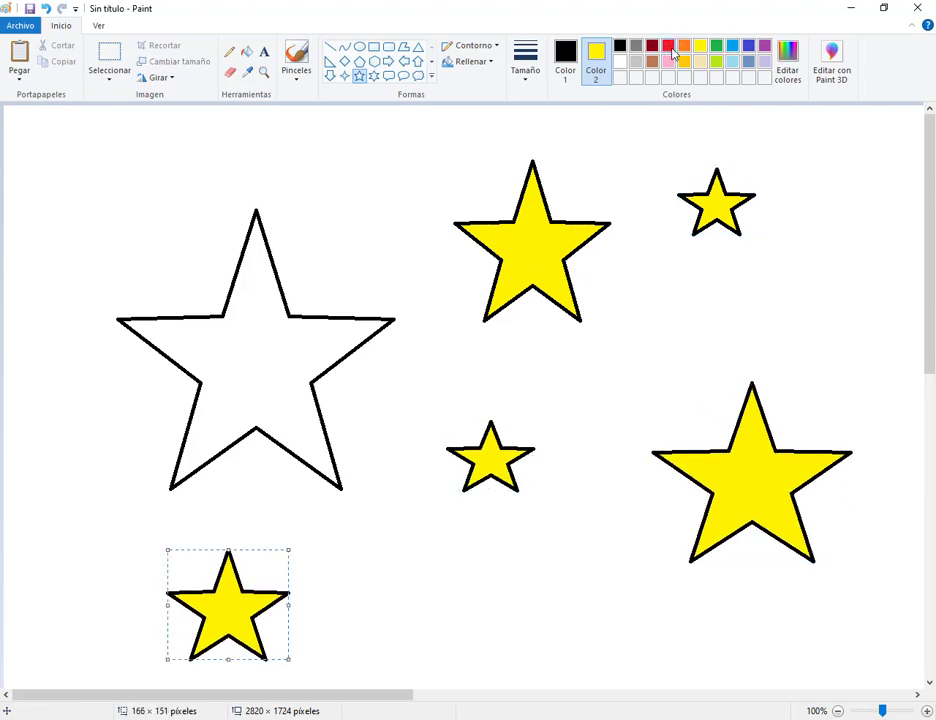
Change Color 2 to green, recolouring the star still selected below the white one, and draw four more small green-filled stars in the empty areas
right_click(717, 50)
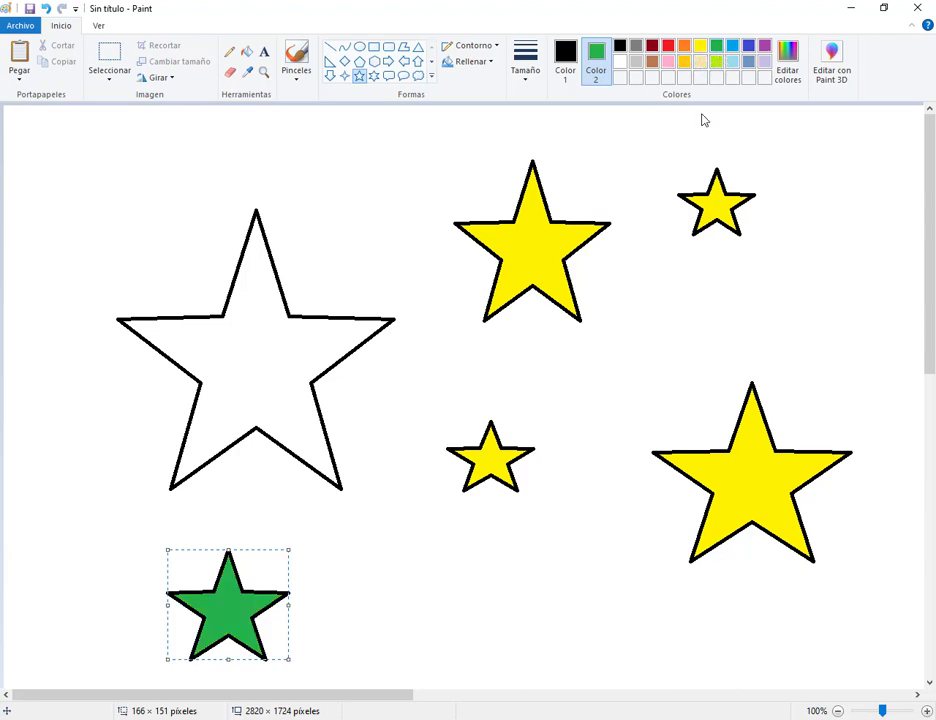
drag(97, 155, 186, 241)
drag(668, 289, 722, 342)
drag(573, 537, 634, 581)
drag(449, 584, 543, 649)
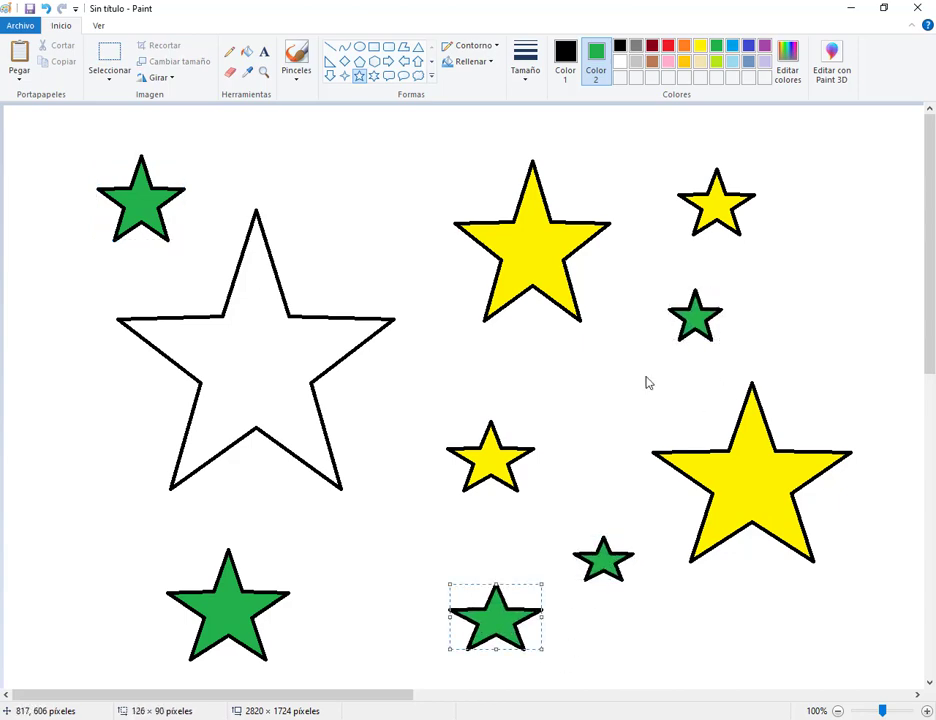
Recolour the last drawn star's fill red and stretch it upward to 126 × 116 px
click(668, 47)
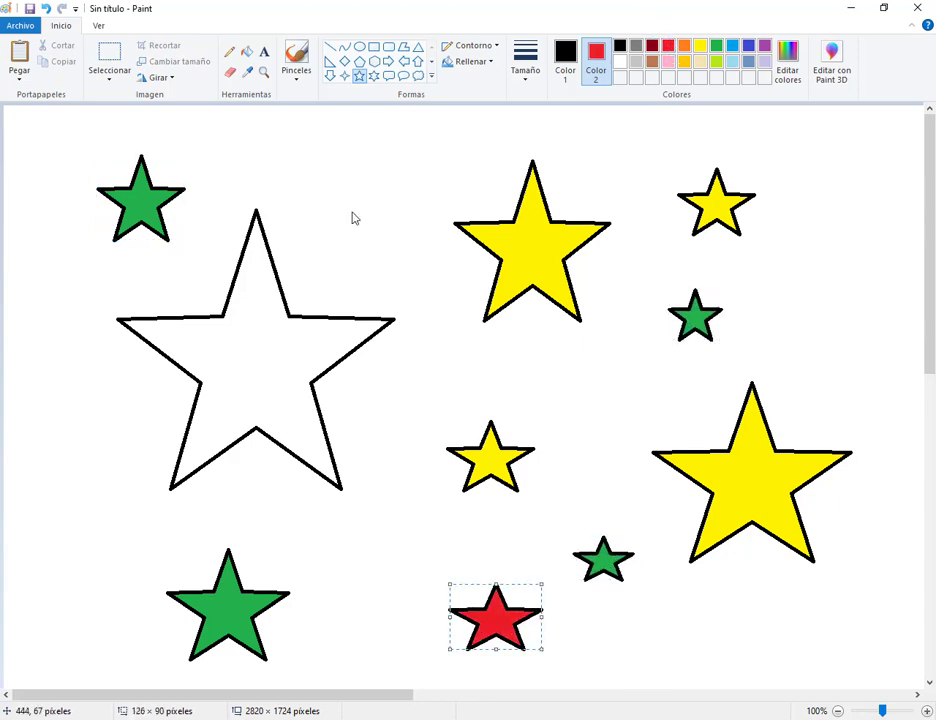
click(668, 63)
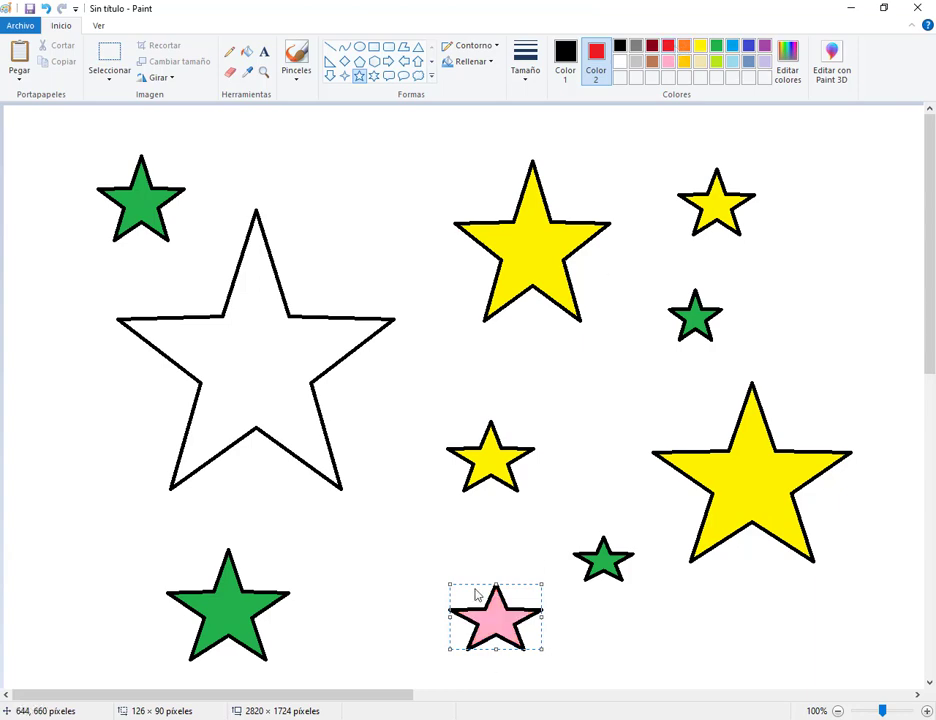
click(668, 46)
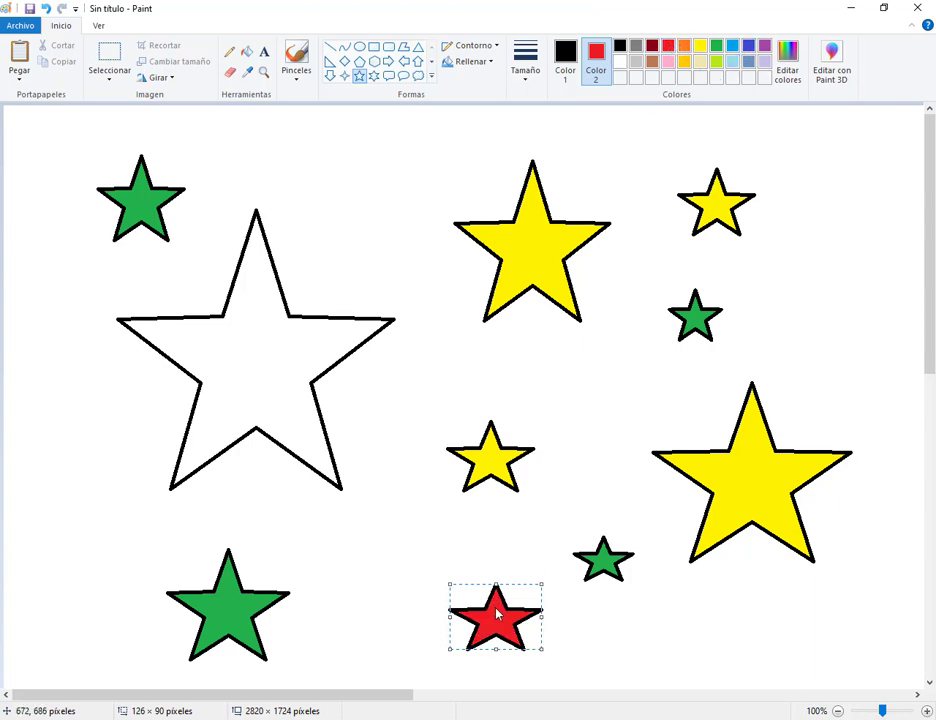
drag(496, 584, 496, 566)
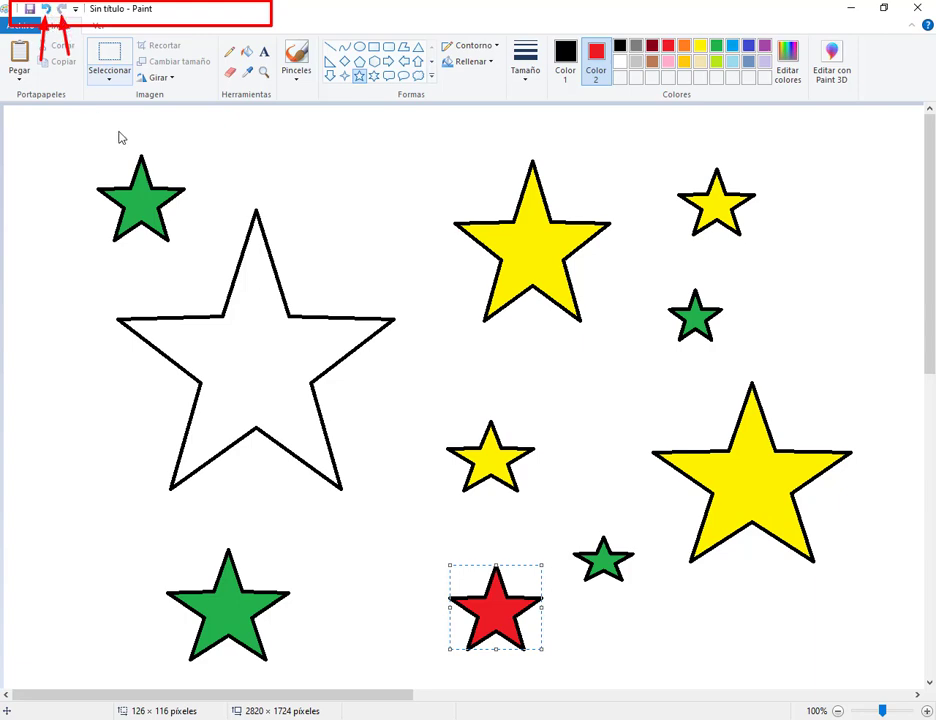
Undo all the coloured stars one by one until only the large white star is left
click(46, 9)
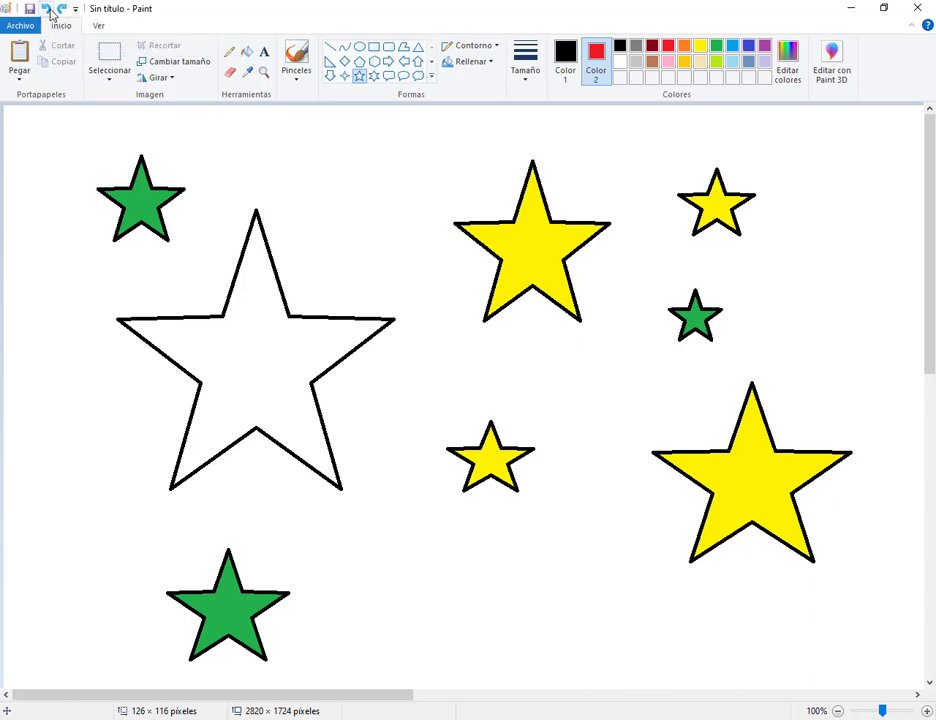
click(47, 11)
click(47, 11)
click(47, 11)
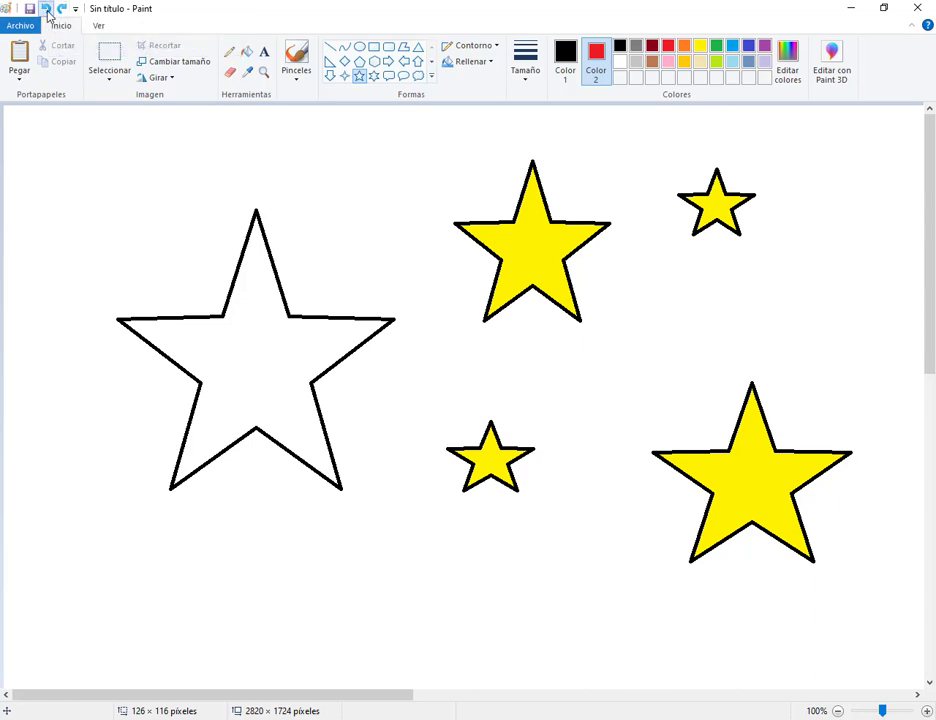
click(47, 11)
click(47, 11)
click(47, 11)
click(47, 11)
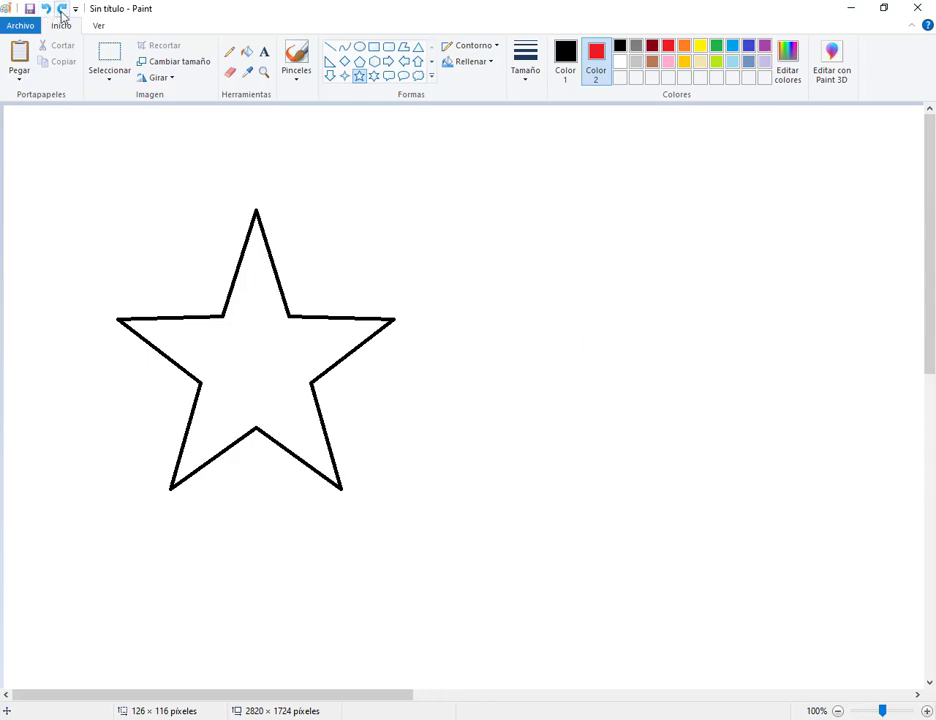
Redo all the undone actions to restore the yellow, green and red stars
click(62, 12)
click(62, 12)
click(62, 12)
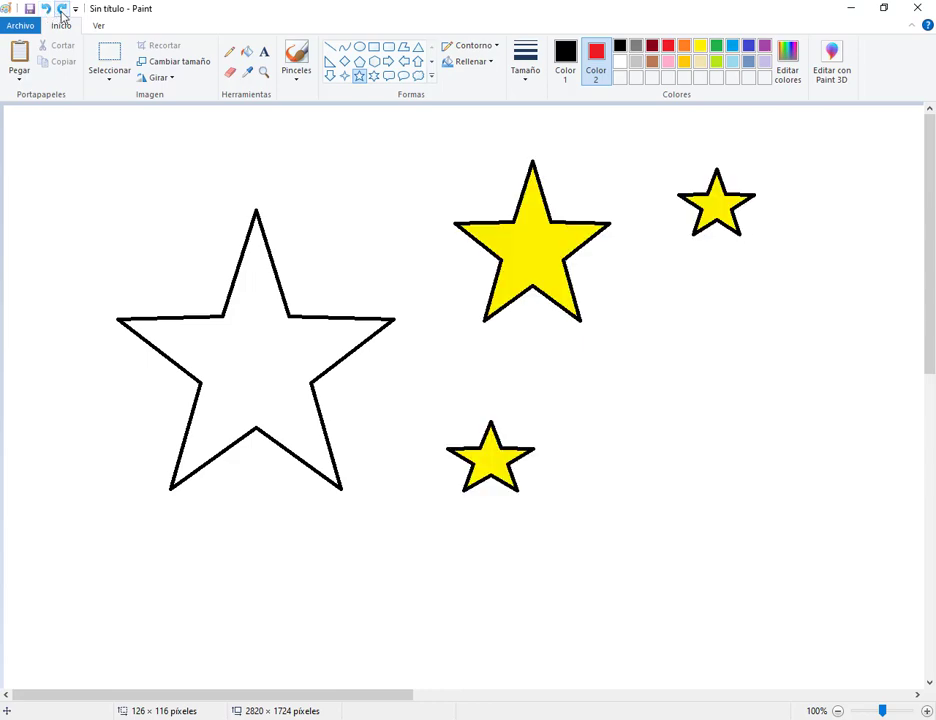
click(62, 12)
click(62, 12)
click(62, 12)
click(62, 12)
click(62, 12)
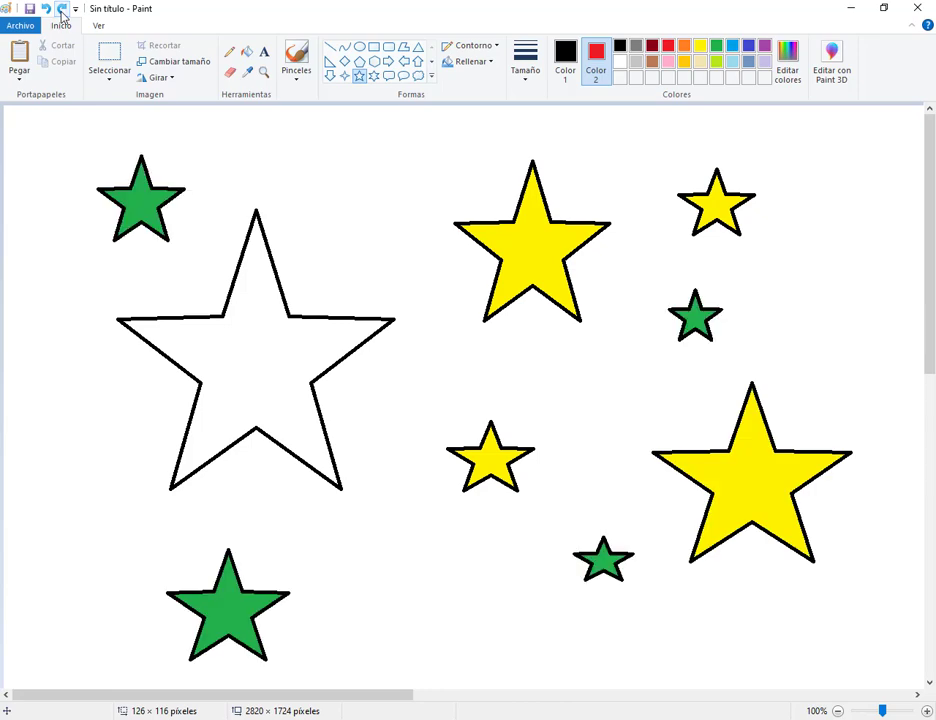
click(62, 12)
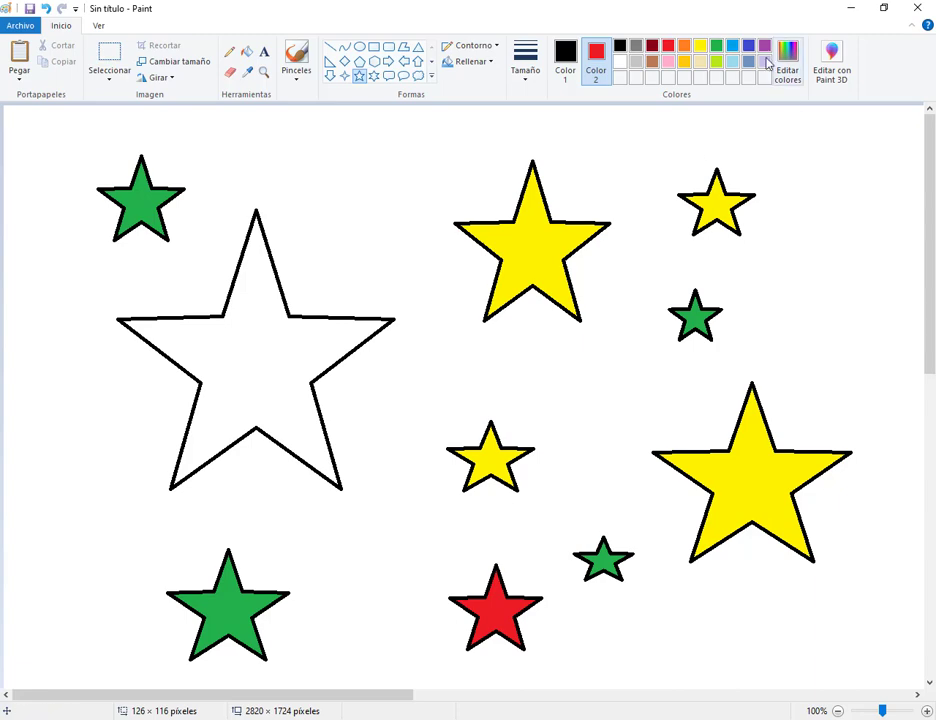
Set Color 2 to green and fill the red star with the black of Color 1
click(716, 50)
click(246, 51)
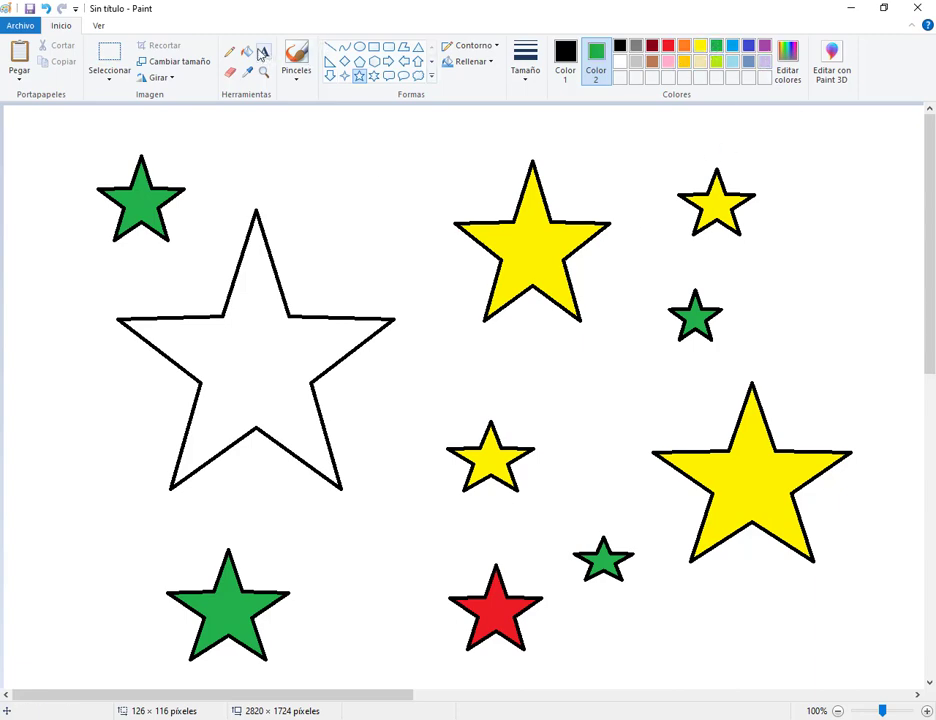
click(500, 616)
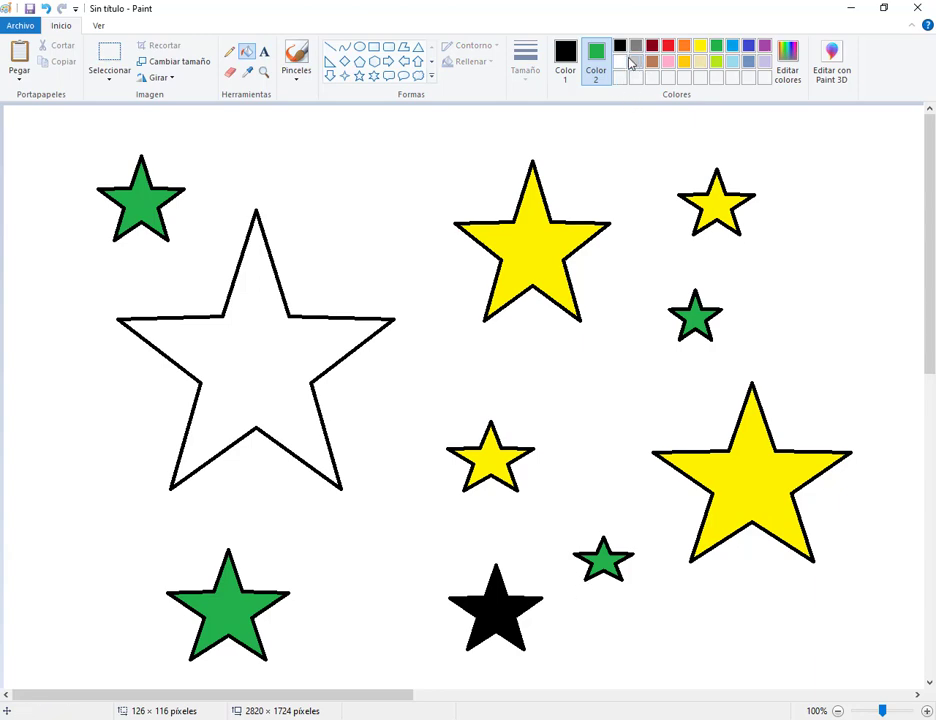
Set Color 1 to green and fill the black star with it
click(564, 58)
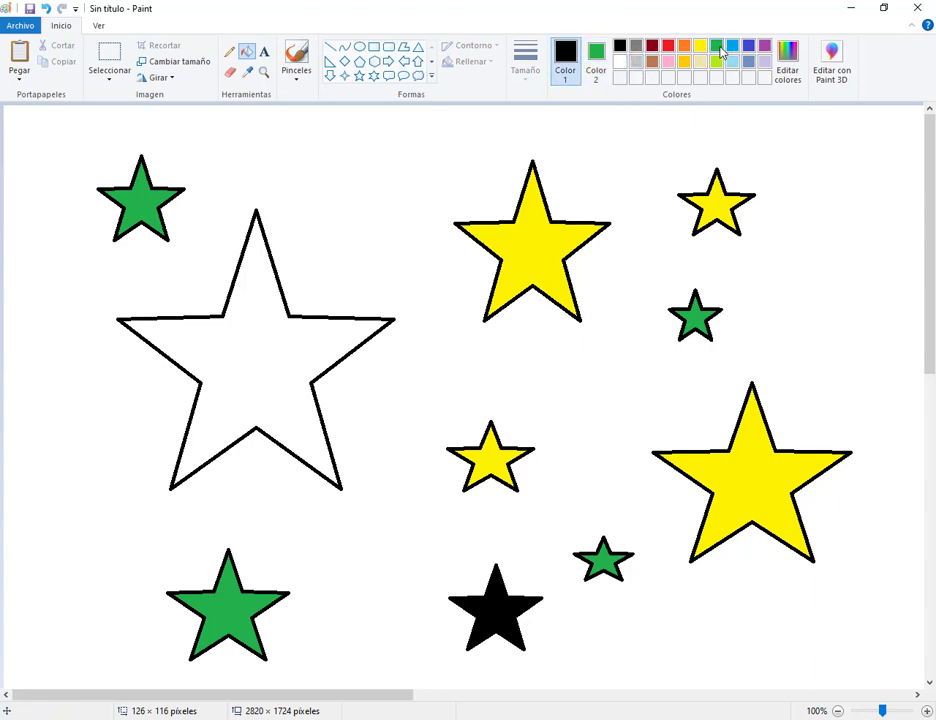
click(718, 50)
click(500, 618)
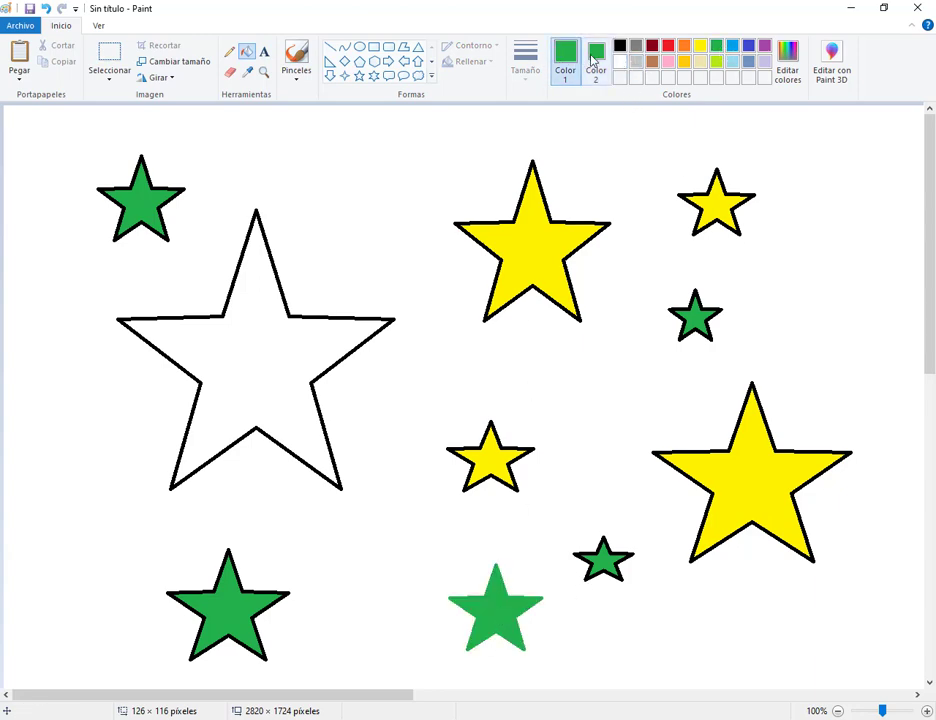
Set Color 1 to black, try a black fill at the edge of the outline-free green star, and undo that fill
click(620, 45)
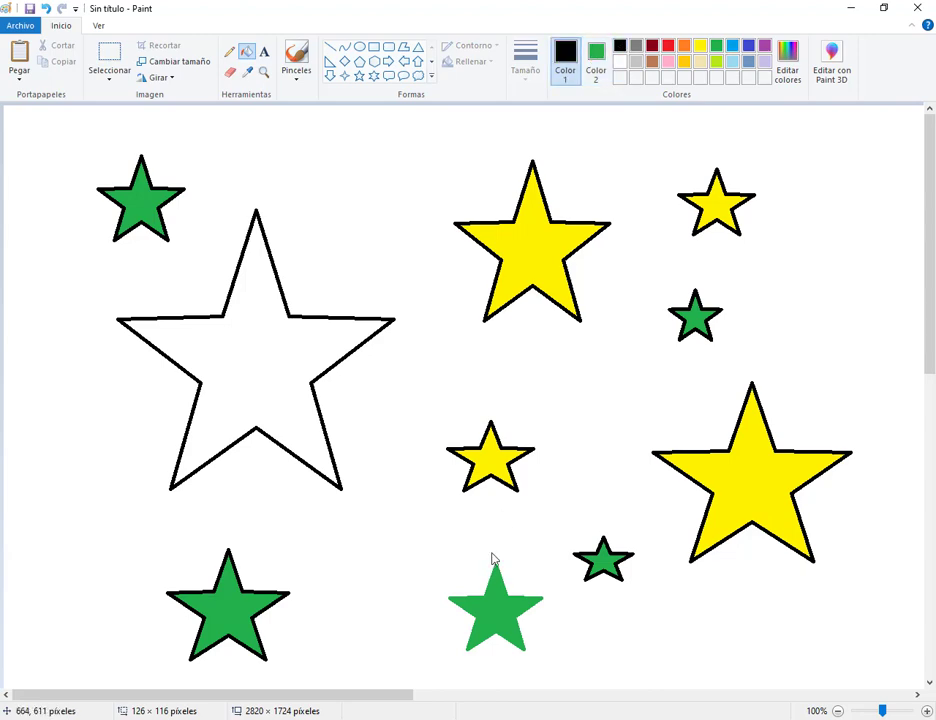
click(503, 582)
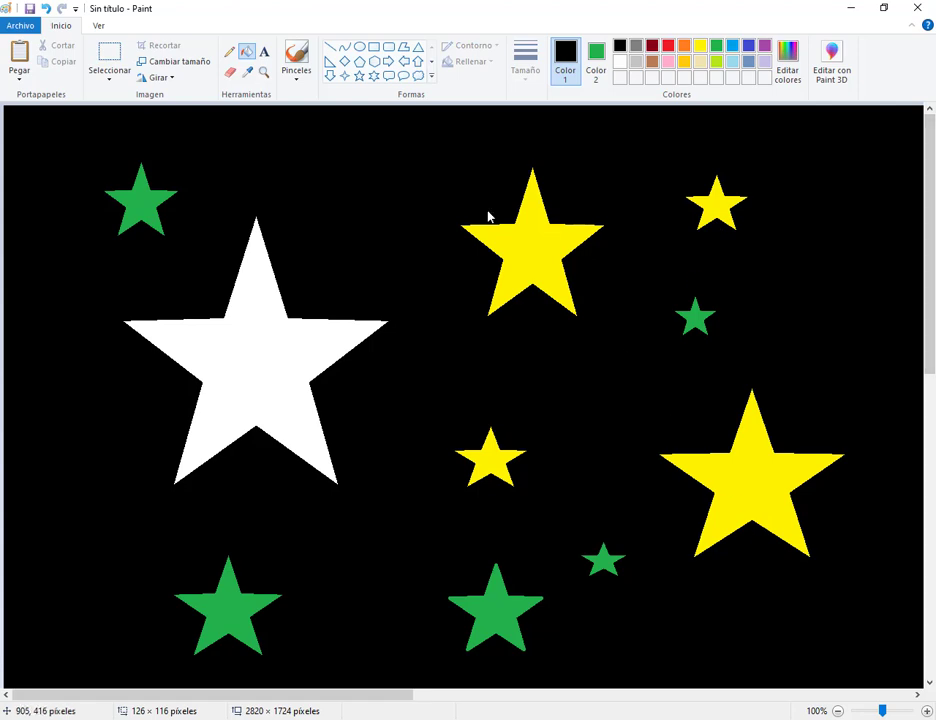
click(46, 10)
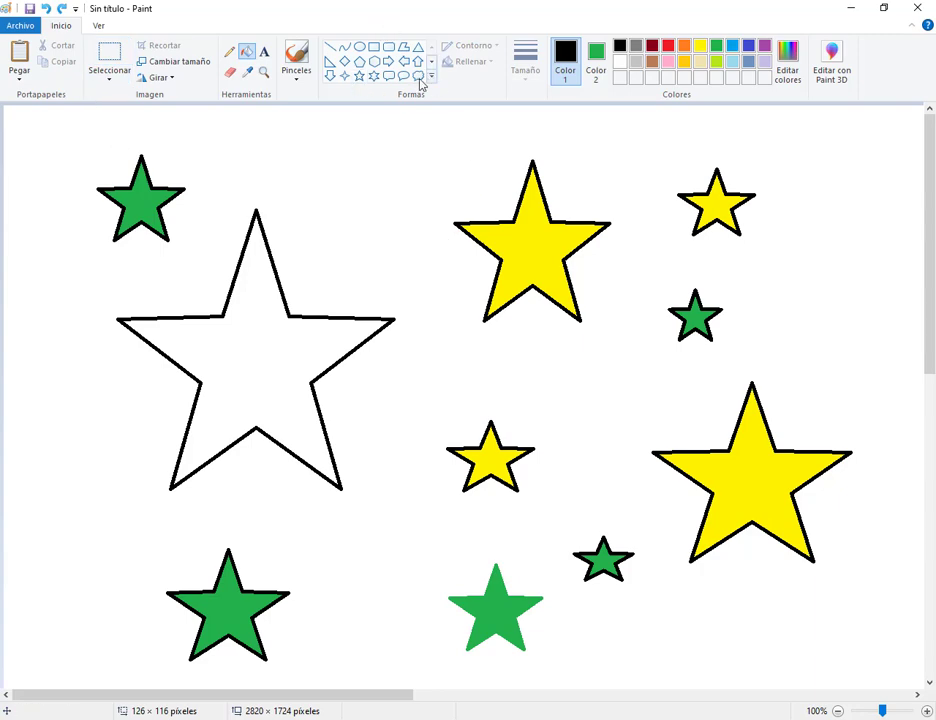
Set Color 2 to white and make Color 1 the active colour again
click(598, 60)
click(620, 61)
click(567, 58)
Use a rectangular selection to move the small green star below the small yellow one to the blank area left of the large white star
click(108, 80)
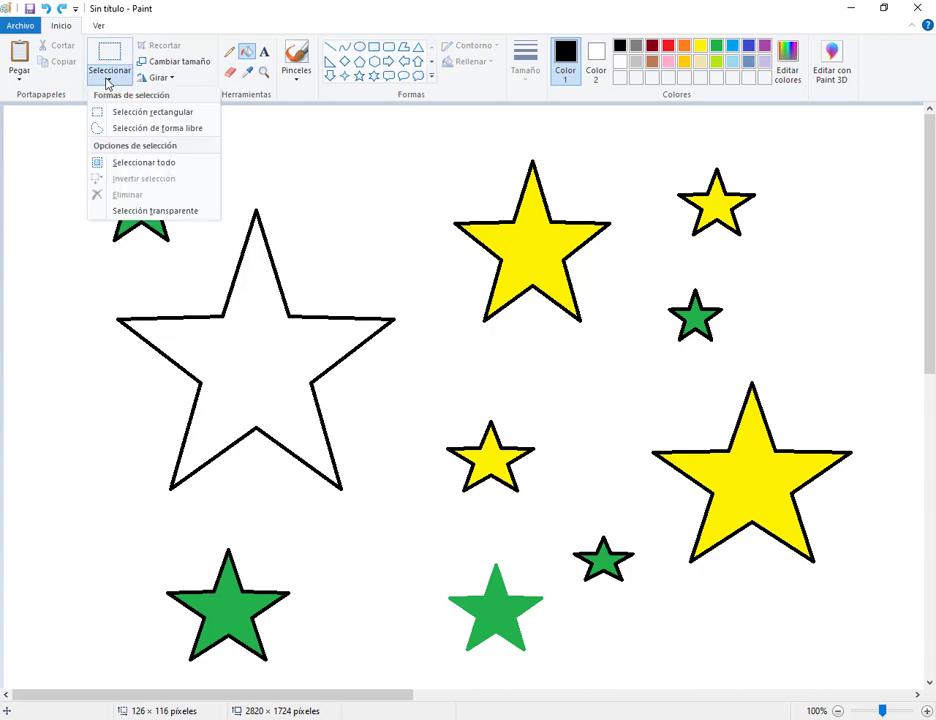
click(143, 116)
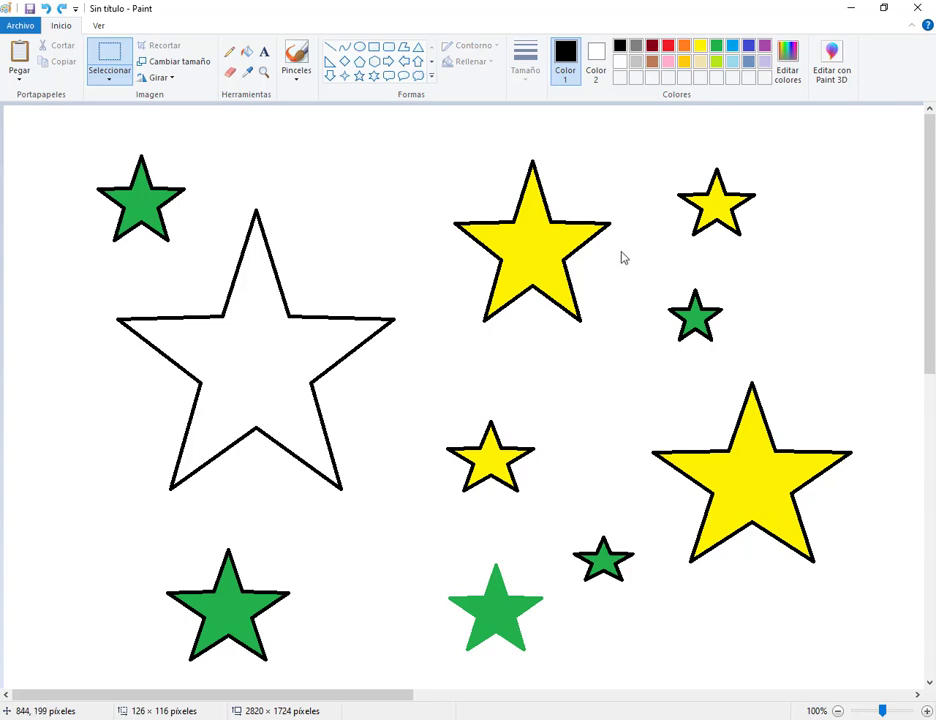
drag(625, 246, 785, 371)
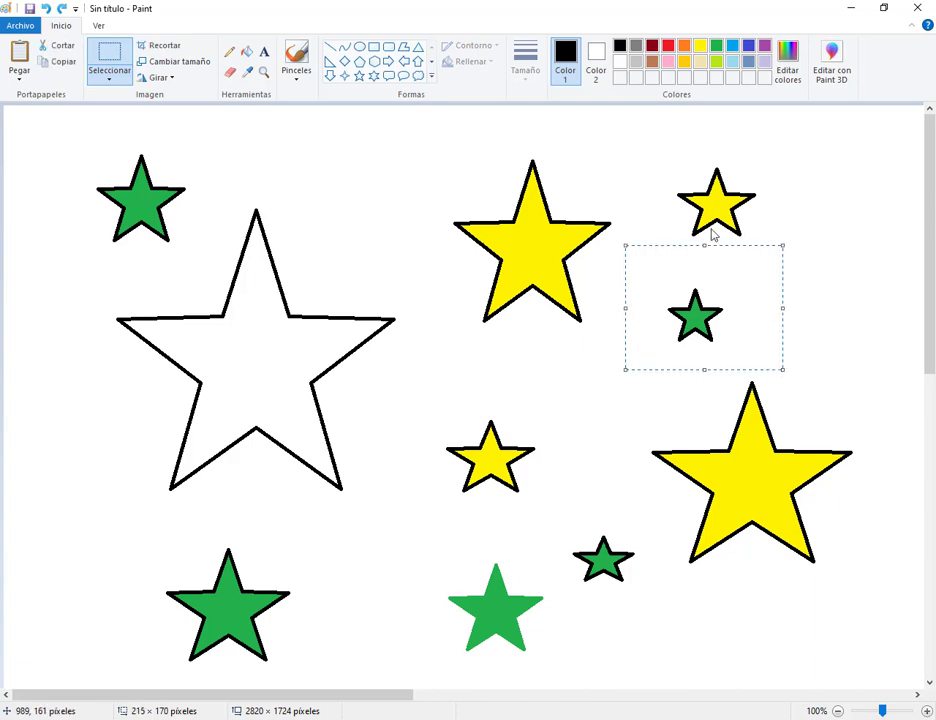
mouse_move(675, 318)
mouse_down()
mouse_move(585, 357)
mouse_move(62, 313)
mouse_move(16, 416)
mouse_move(70, 432)
mouse_up()
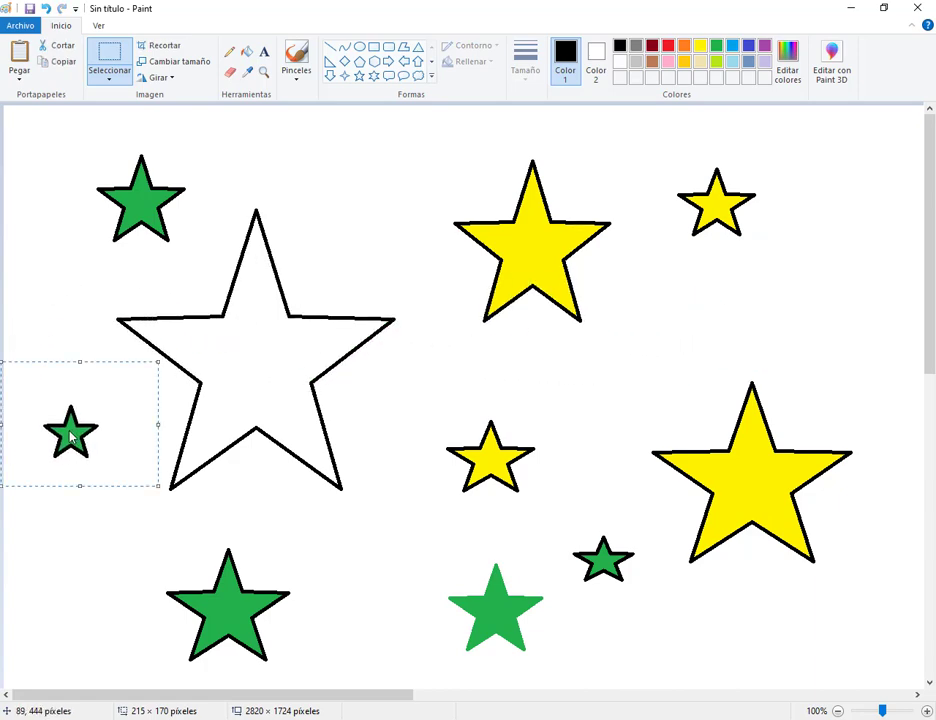
click(574, 386)
Move the small upper-right yellow star towards the canvas's upper-right corner and the small central yellow star into its former place
drag(666, 155, 870, 178)
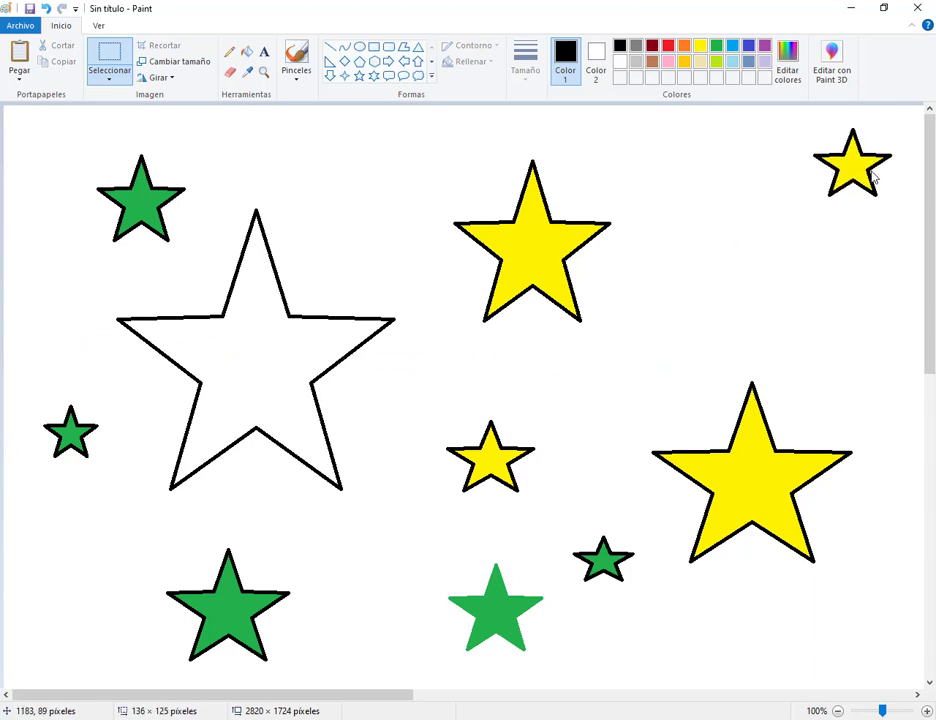
drag(434, 399, 558, 518)
drag(493, 495, 723, 236)
click(820, 340)
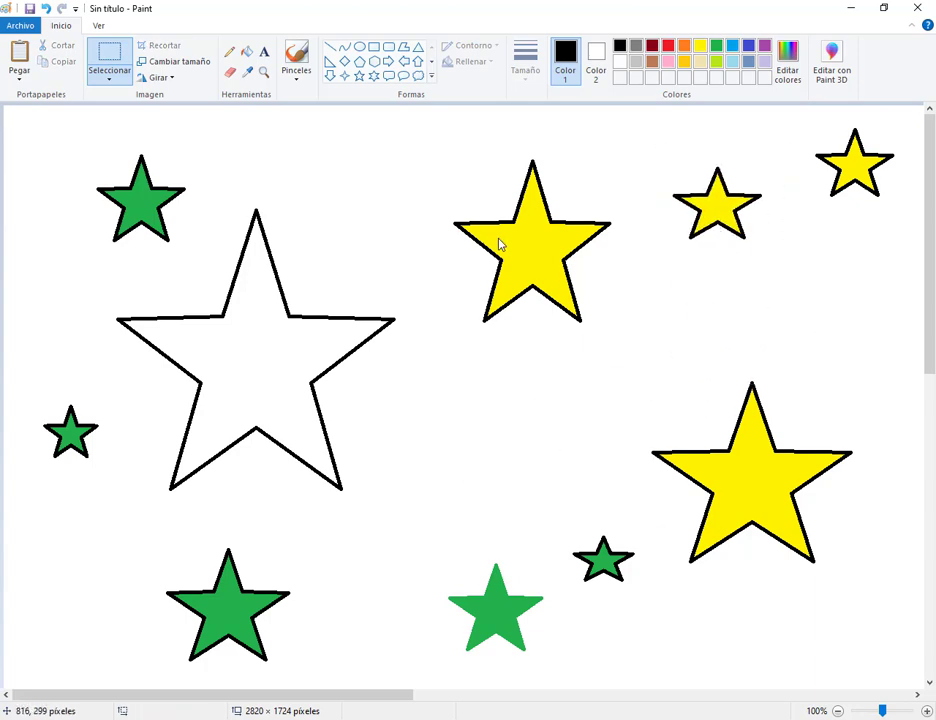
Try moving the smallest lower green star onto the large yellow star with an opaque selection, and undo the move
drag(563, 523, 643, 598)
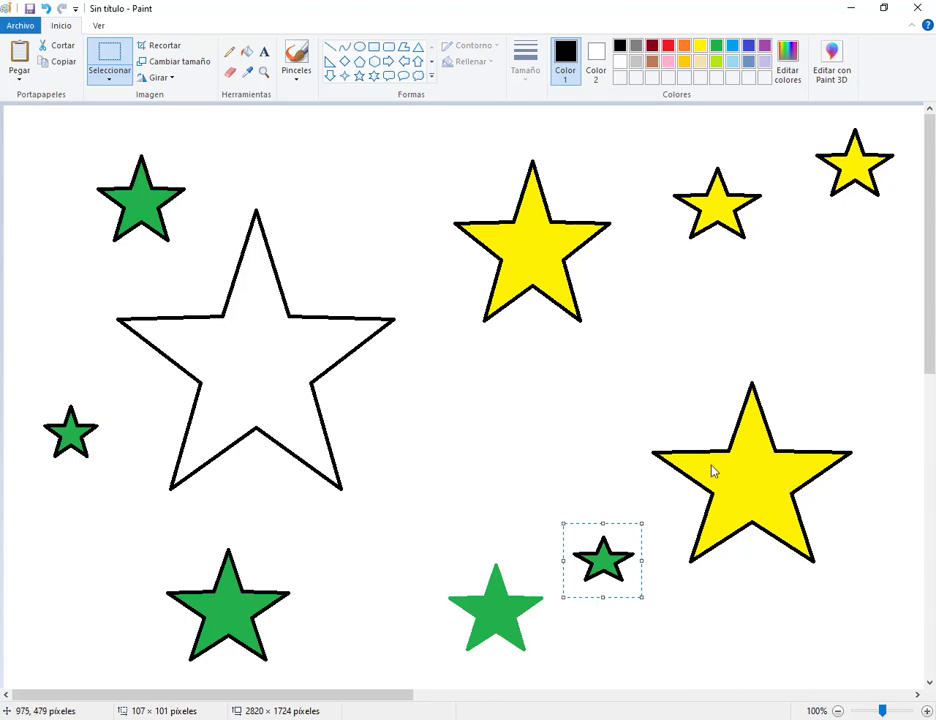
drag(601, 565, 748, 490)
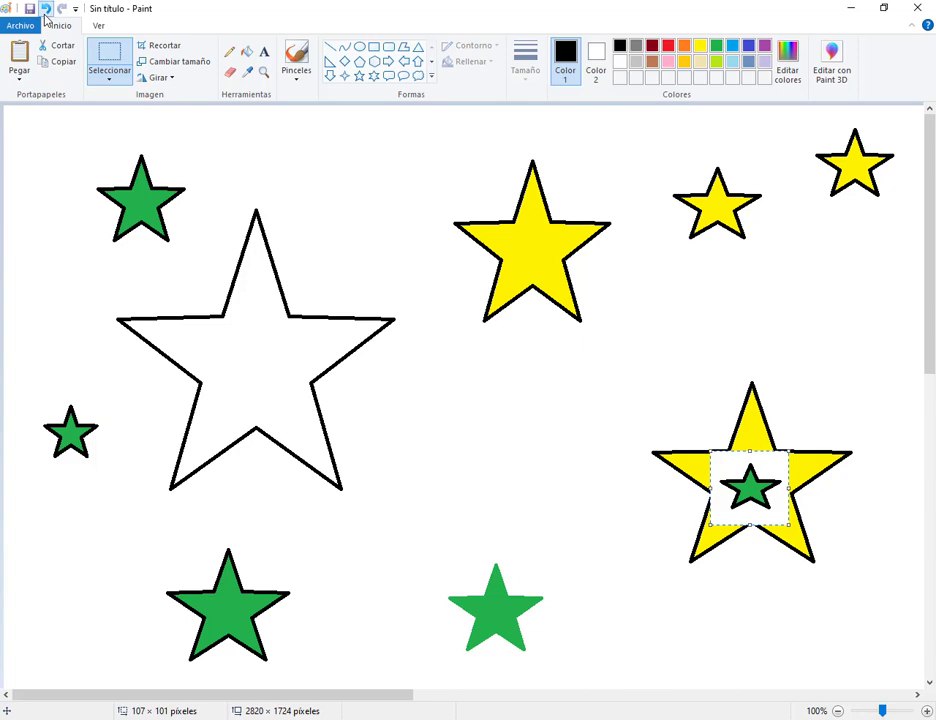
click(45, 10)
Select the small green star beside the large yellow star, enable transparent selection, and place it in the centre of the yellow star
drag(565, 524, 649, 598)
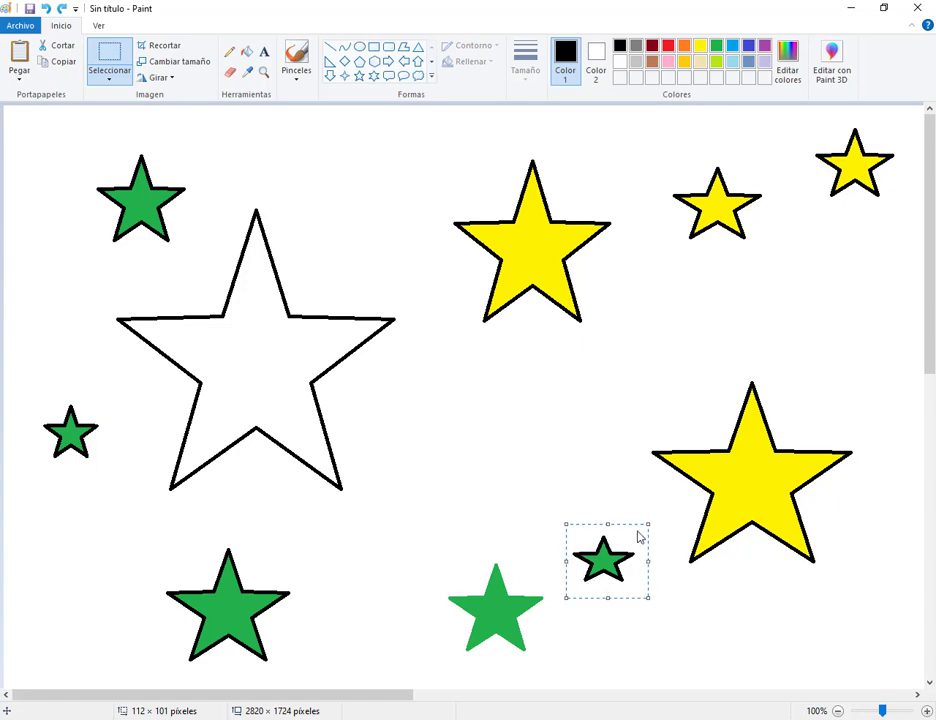
click(103, 80)
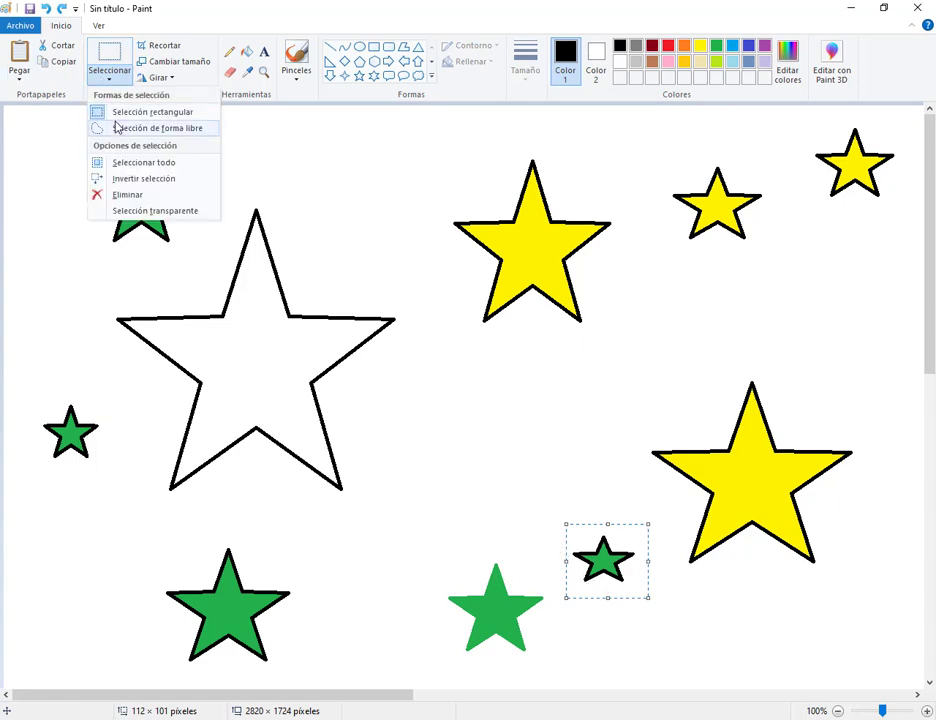
click(170, 211)
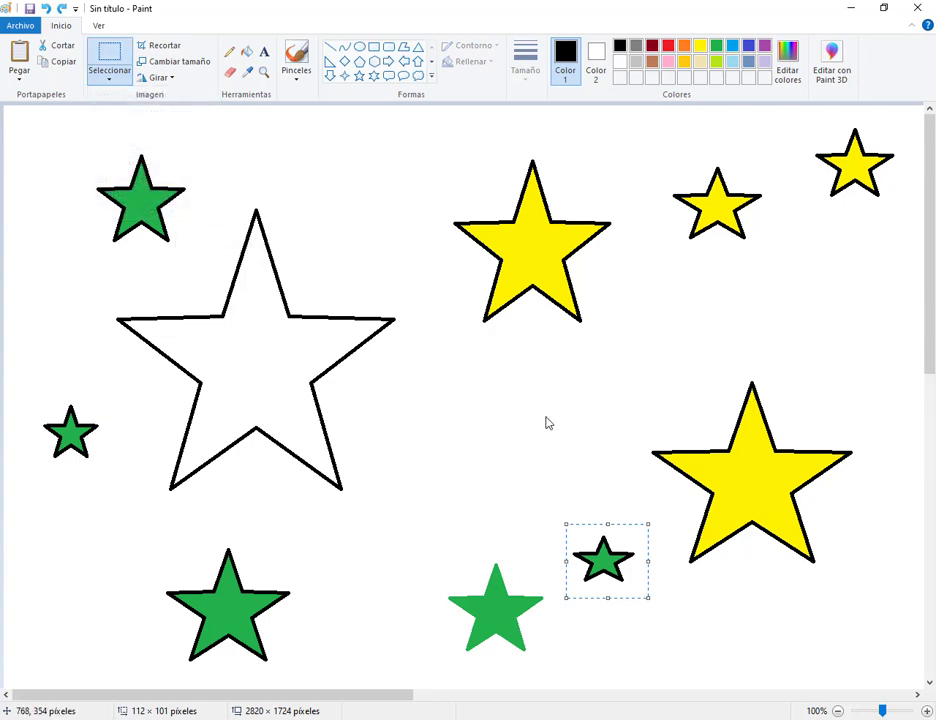
drag(604, 558, 752, 484)
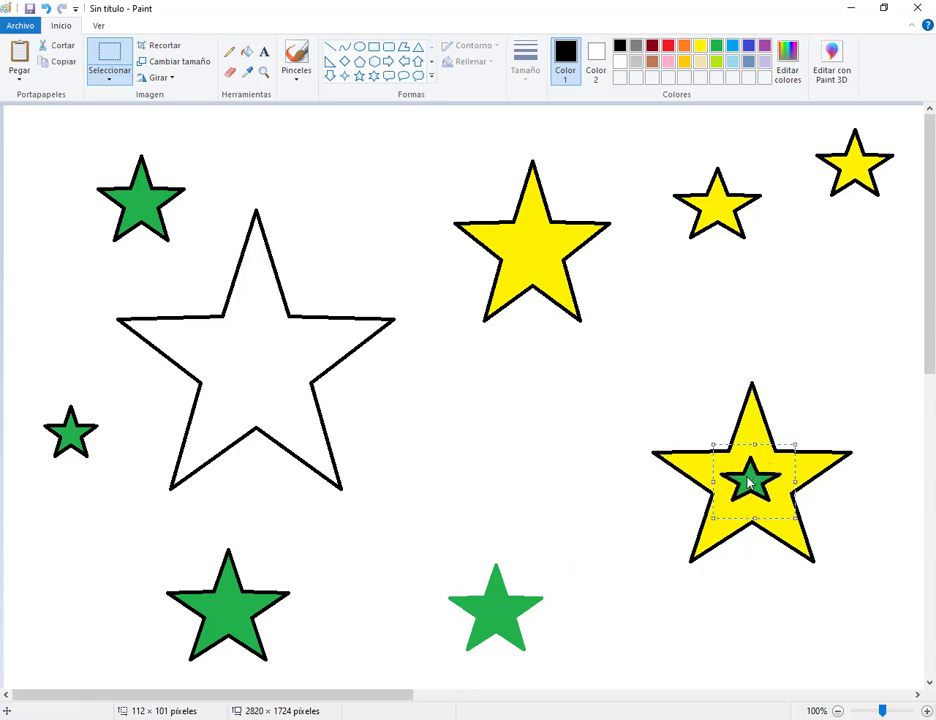
click(813, 403)
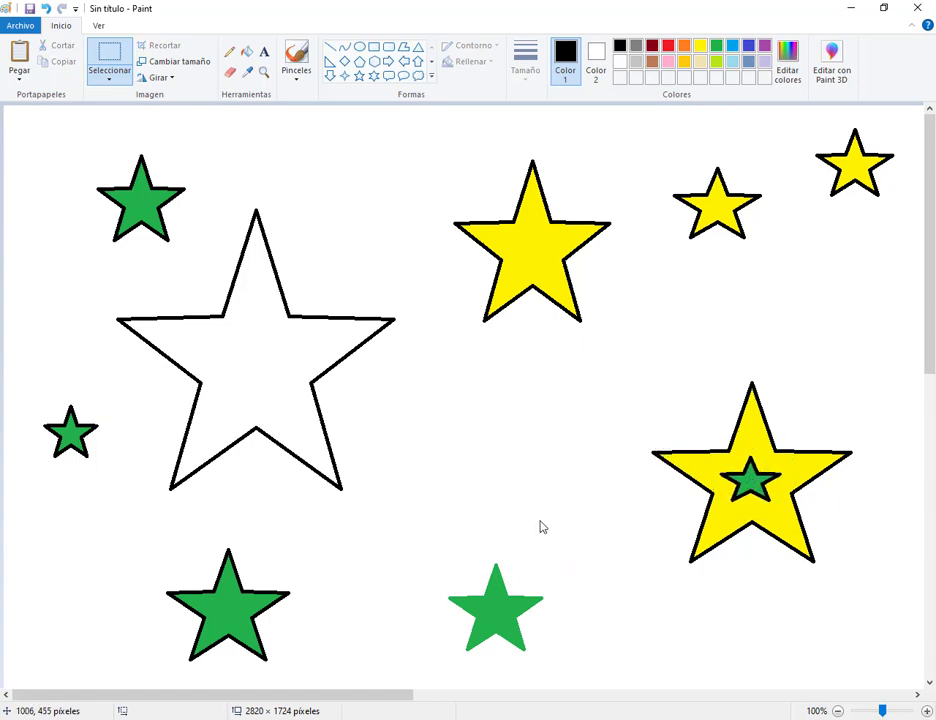
Move the small green star beside the large white star into the centre of the upper large yellow star
drag(39, 405, 108, 475)
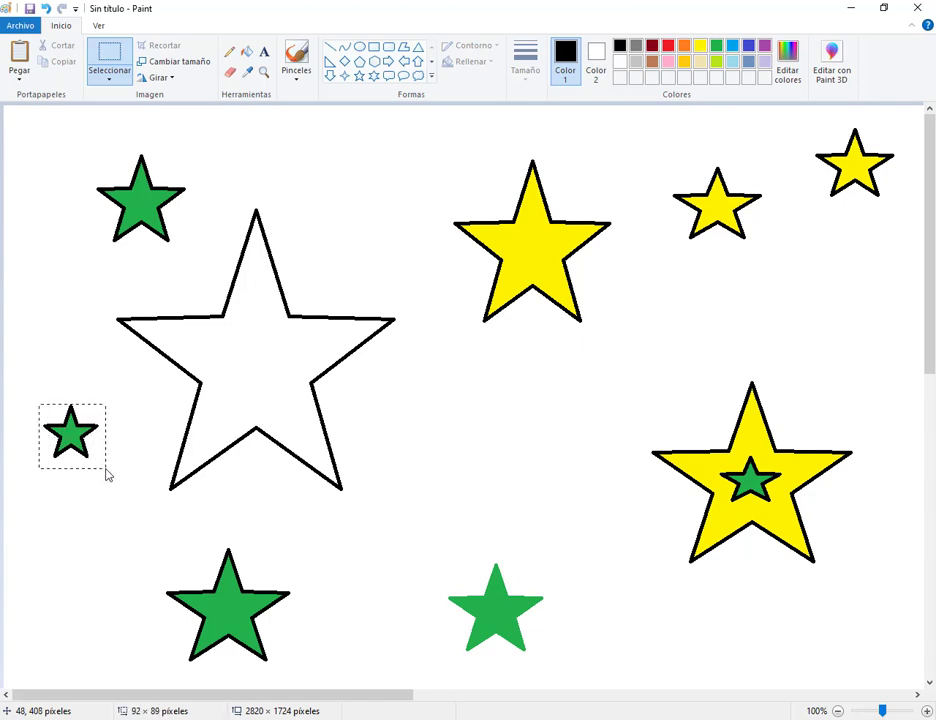
drag(85, 427, 548, 242)
click(563, 455)
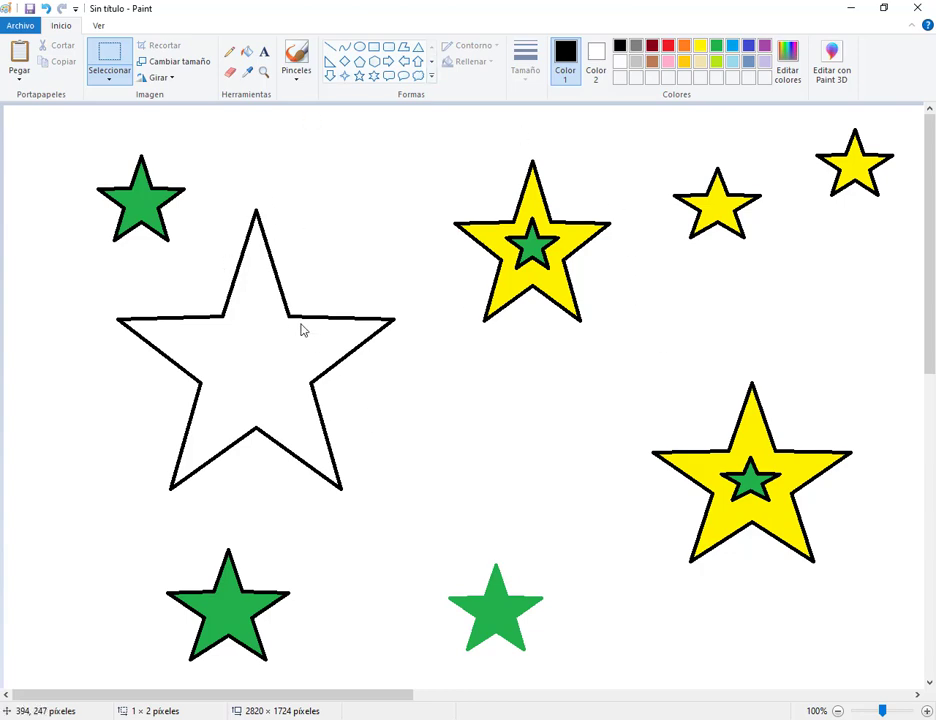
Move the green star without an outline into the gap to the right of the upper large yellow star
drag(437, 543, 568, 681)
mouse_move(496, 631)
mouse_down()
mouse_move(660, 313)
mouse_move(633, 307)
mouse_move(660, 295)
mouse_up()
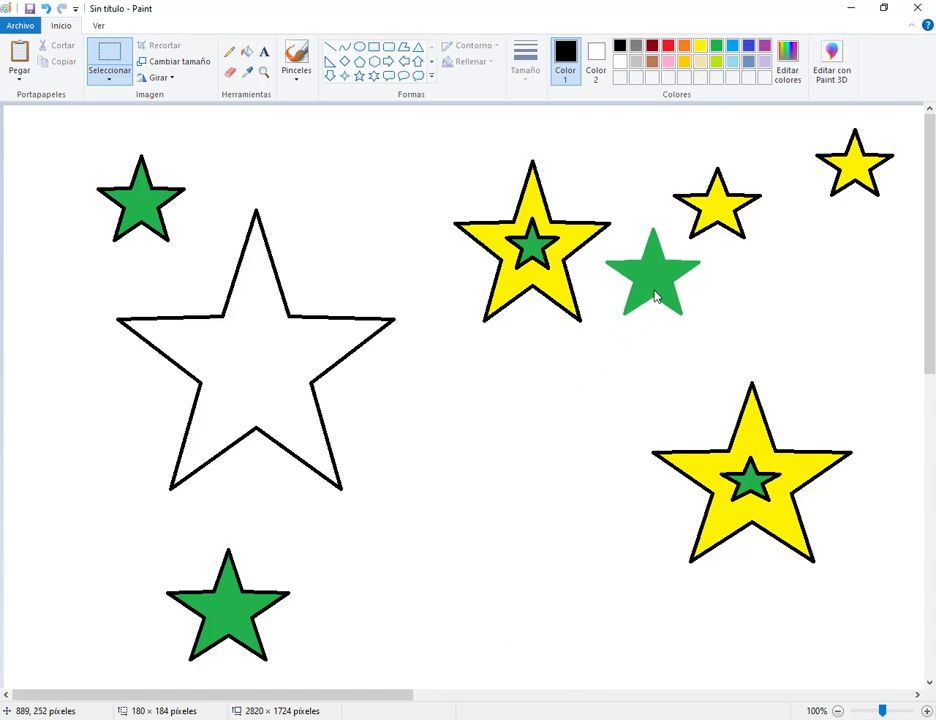
click(620, 388)
Move the lower-right large yellow star with its green centre straight up, close beneath the unoutlined green star
drag(141, 530, 315, 668)
drag(640, 353, 856, 588)
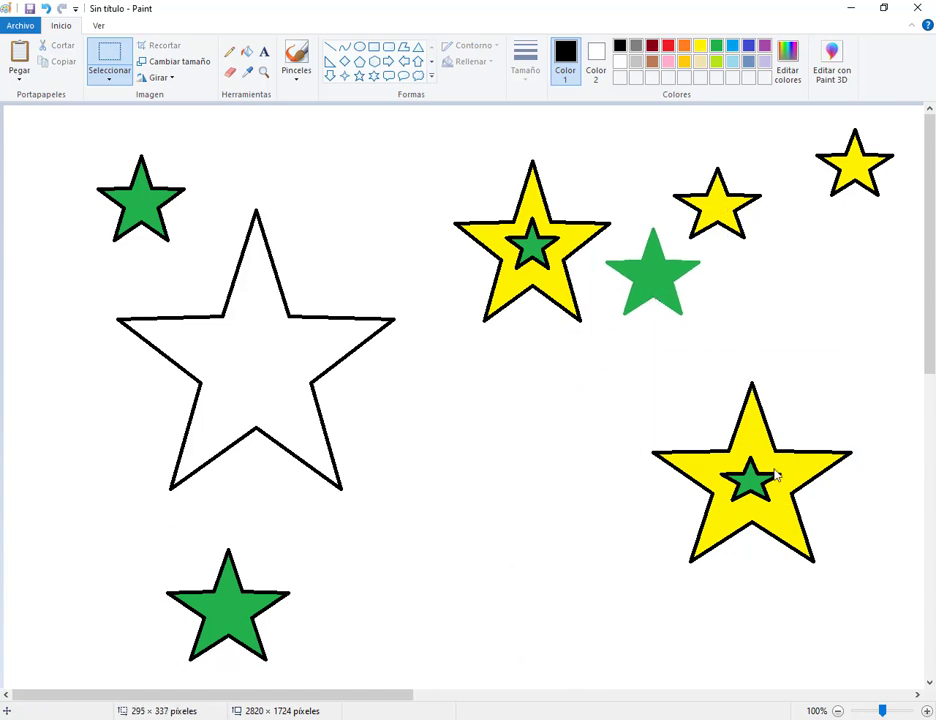
drag(777, 491, 772, 408)
click(754, 563)
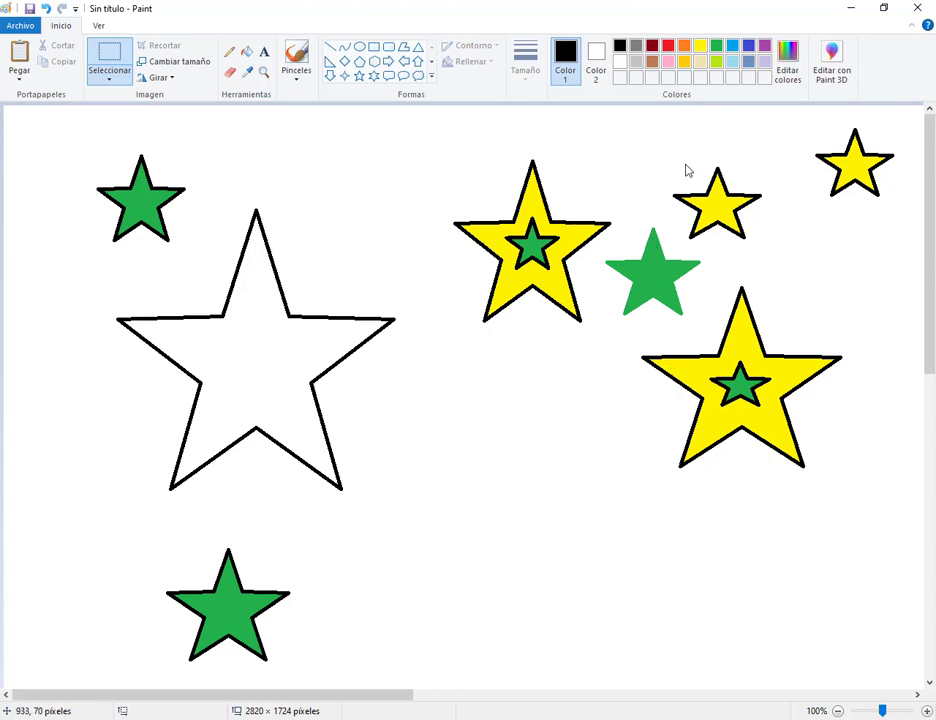
Try moving the right-hand large yellow star down and left with a rectangular selection overlapping the green star, and undo the move
drag(645, 512, 870, 350)
click(651, 549)
drag(623, 535, 852, 286)
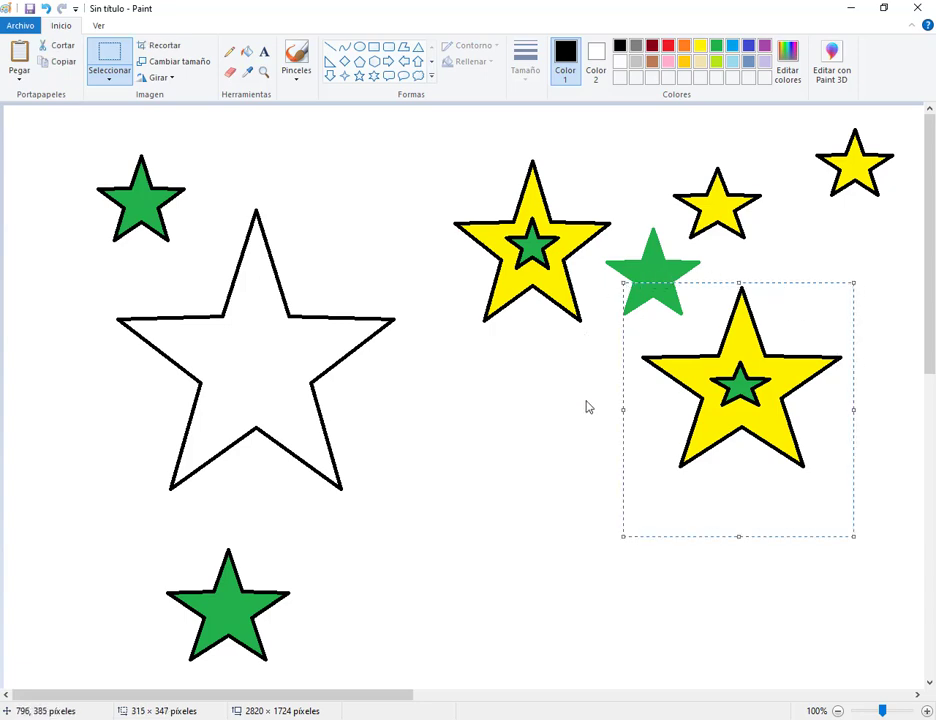
drag(743, 359, 644, 568)
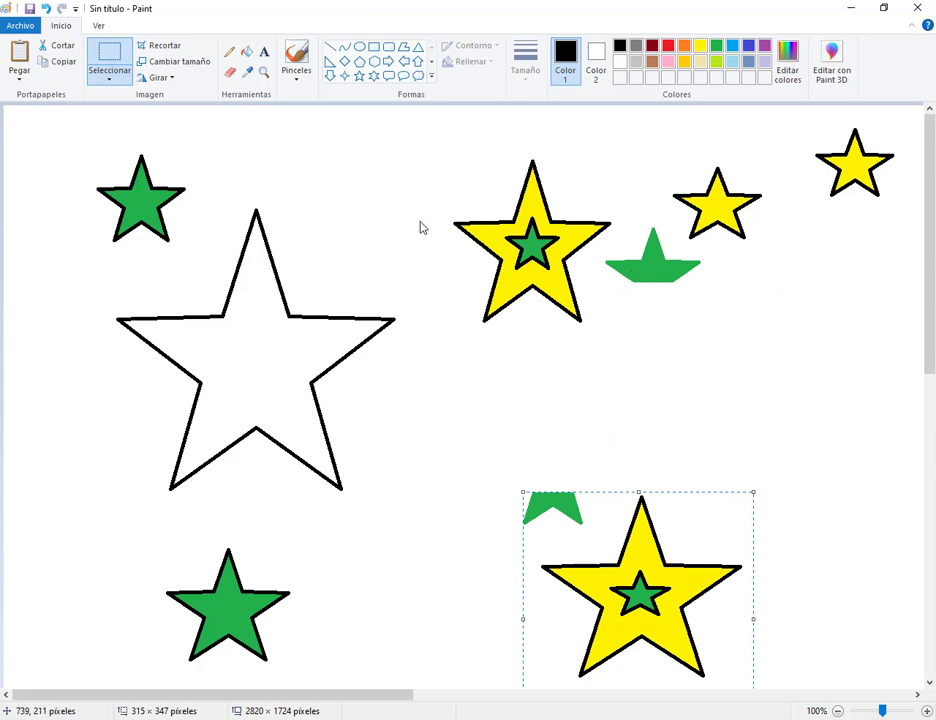
click(45, 8)
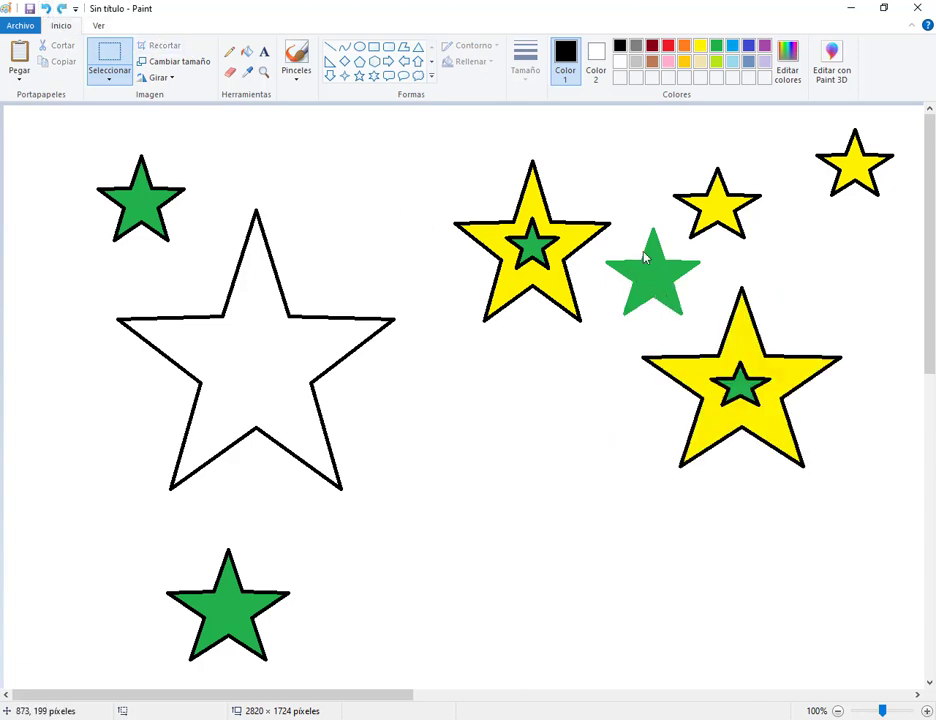
Try moving the same large yellow star straight down with a tighter rectangular selection, and undo the move
drag(854, 287, 640, 514)
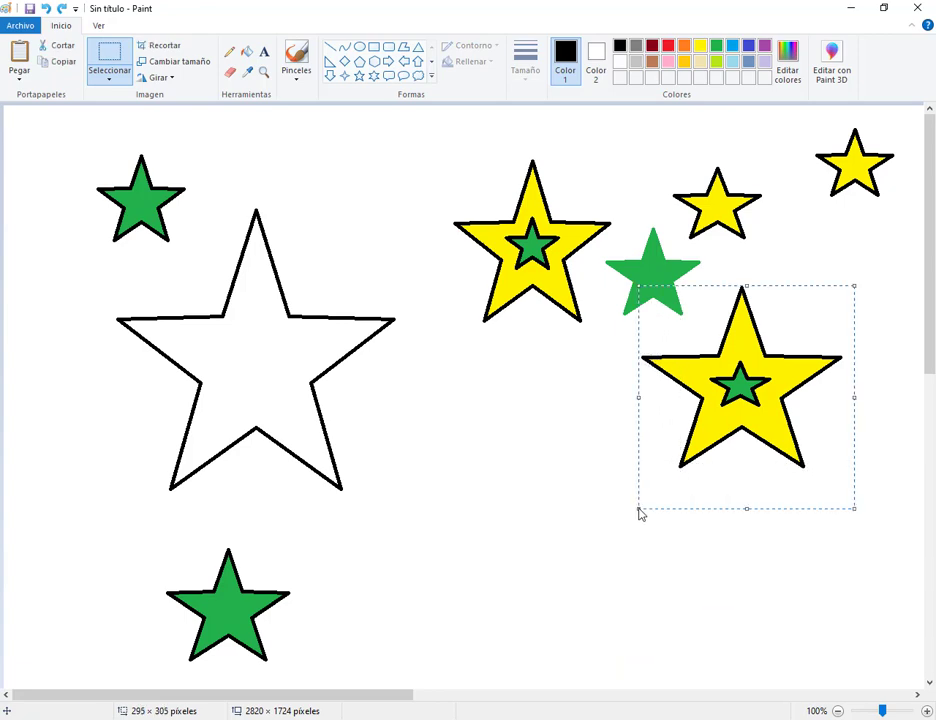
drag(738, 360, 737, 455)
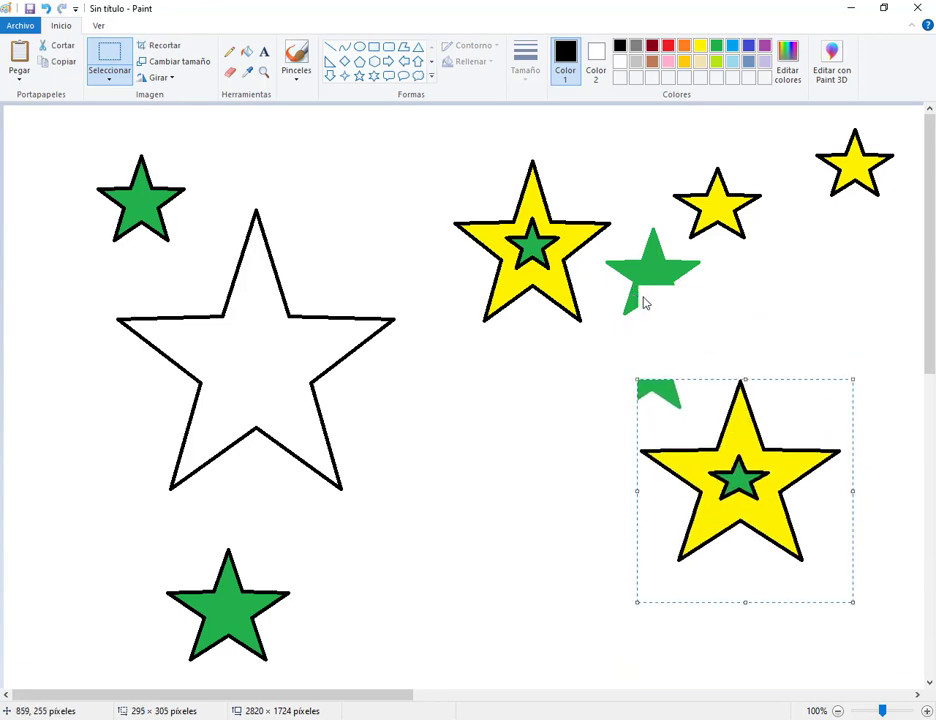
click(46, 9)
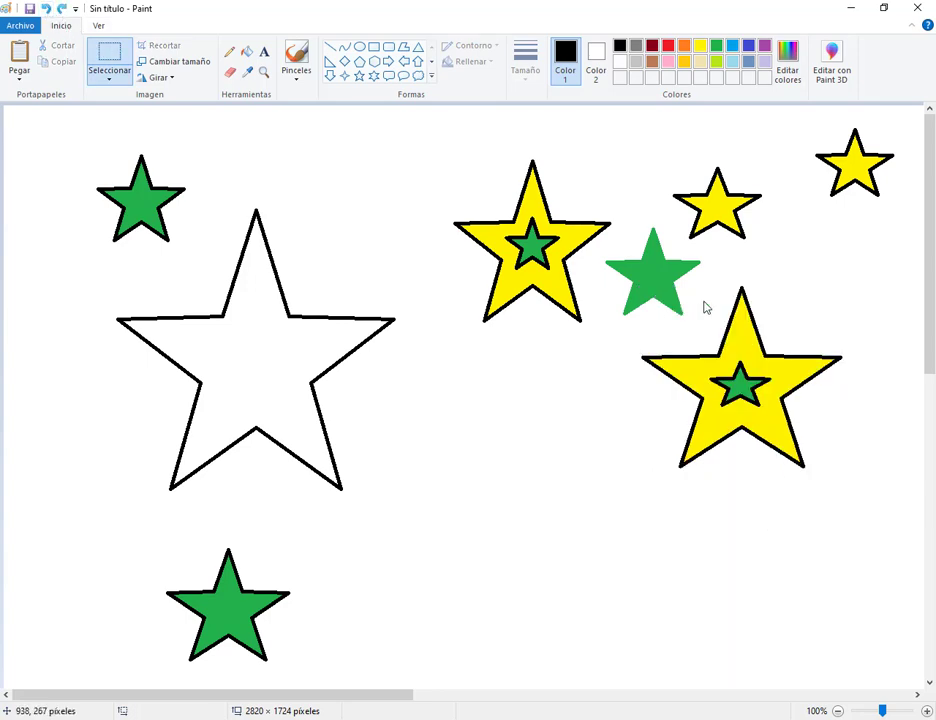
Outline the right-hand large yellow star with a free-form selection and move it directly beneath the other large yellow star
click(112, 78)
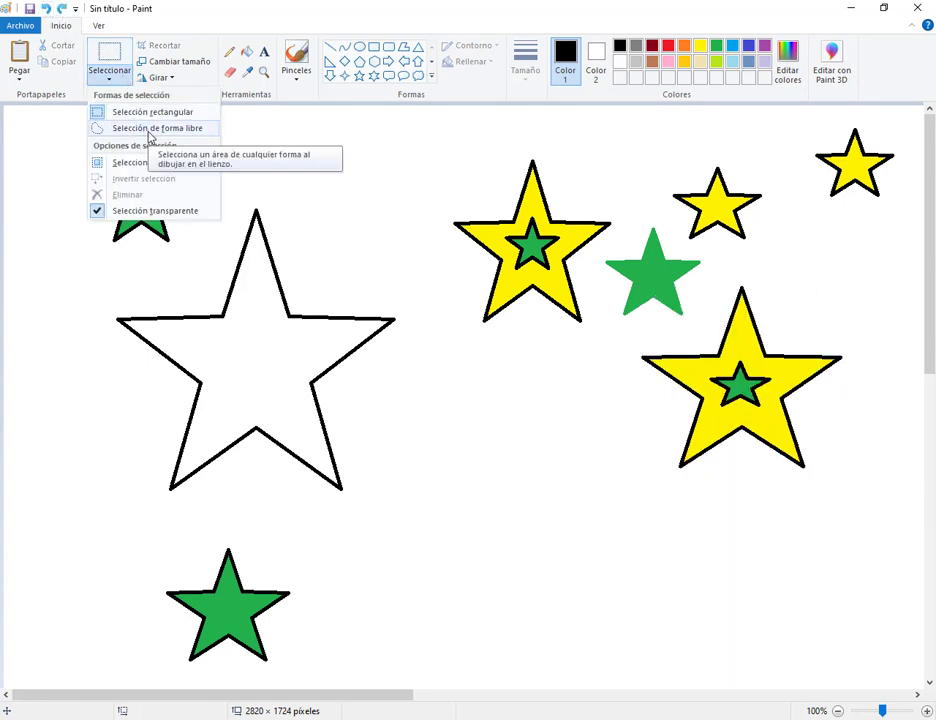
click(149, 130)
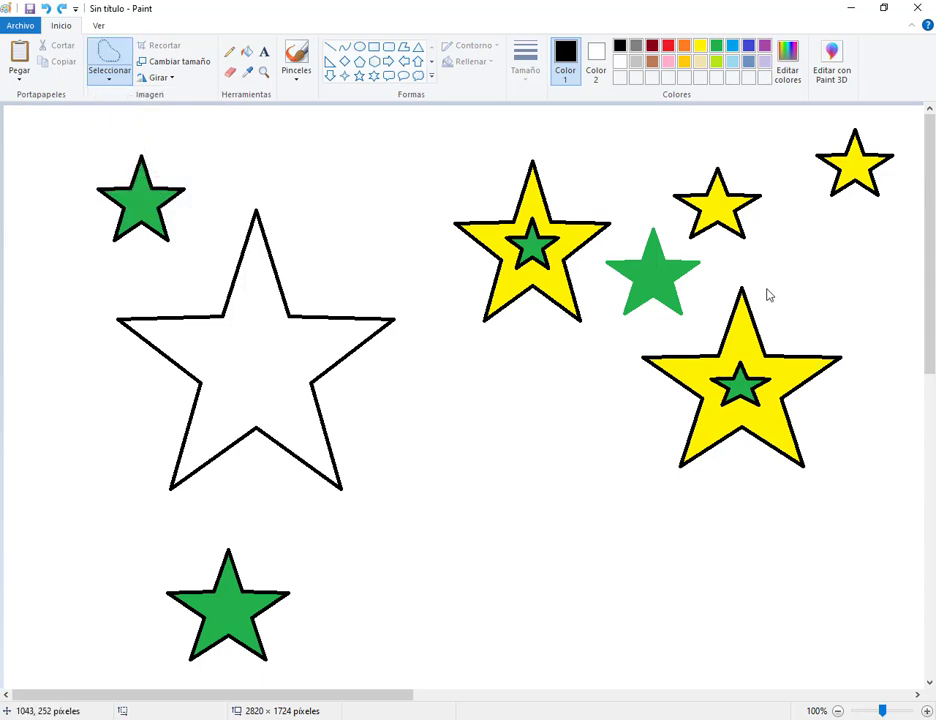
mouse_move(773, 290)
mouse_down()
mouse_move(723, 287)
mouse_move(706, 328)
mouse_move(632, 350)
mouse_move(640, 379)
mouse_move(672, 403)
mouse_move(657, 470)
mouse_move(678, 496)
mouse_move(732, 480)
mouse_move(843, 485)
mouse_move(879, 379)
mouse_move(868, 333)
mouse_move(769, 295)
mouse_up()
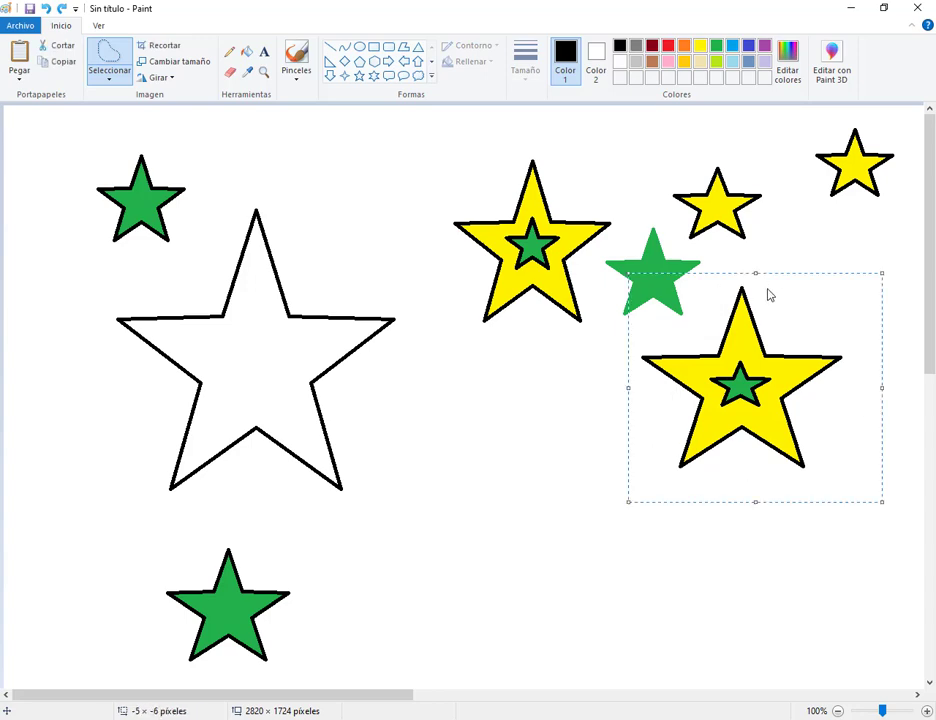
drag(748, 359, 540, 385)
click(683, 210)
Use a free-form selection to move the unoutlined green star to the upper-right side of the upper large yellow star
mouse_move(680, 222)
mouse_down()
mouse_move(642, 216)
mouse_move(602, 241)
mouse_move(599, 321)
mouse_move(638, 342)
mouse_move(682, 326)
mouse_move(710, 270)
mouse_up()
drag(680, 240, 665, 225)
drag(664, 298, 607, 195)
click(683, 295)
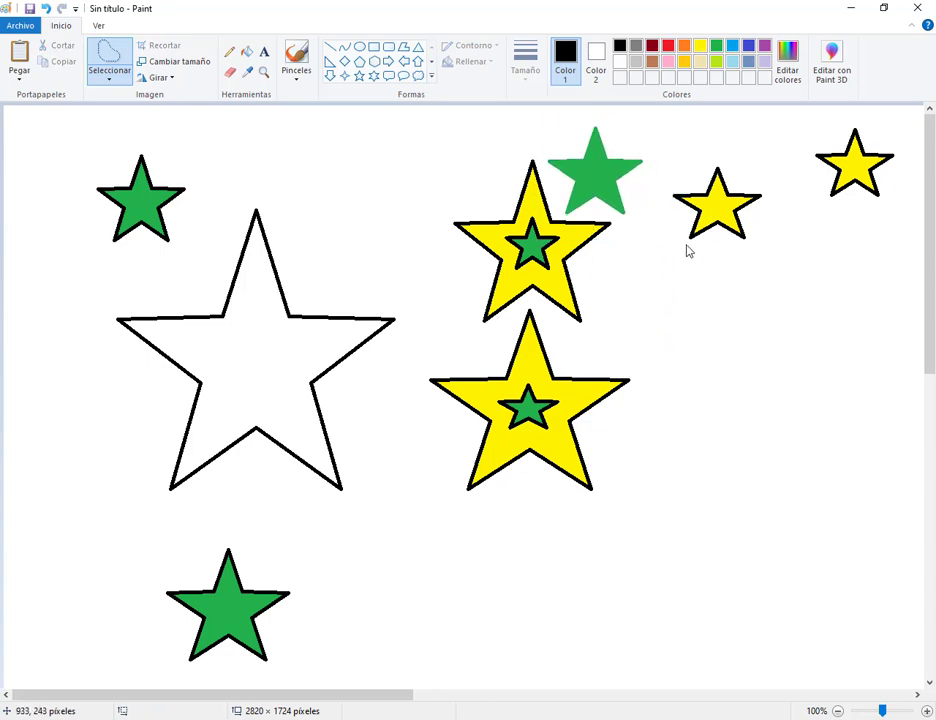
Crop the canvas to a rectangular selection of about 1261 × 961 pixels enclosing all the stars
click(108, 77)
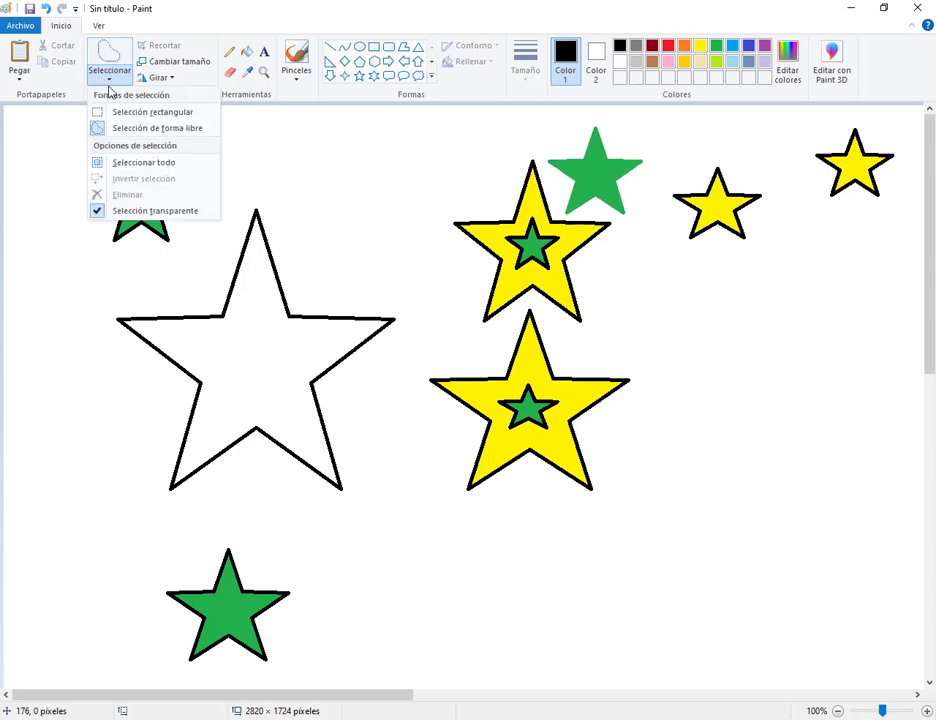
click(122, 117)
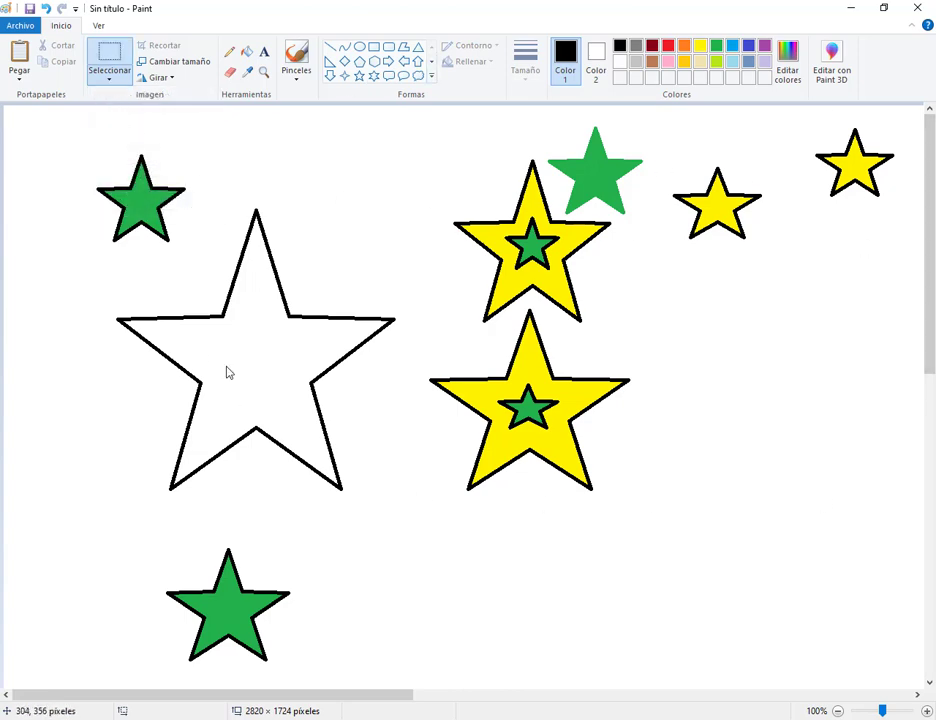
click(838, 711)
click(838, 711)
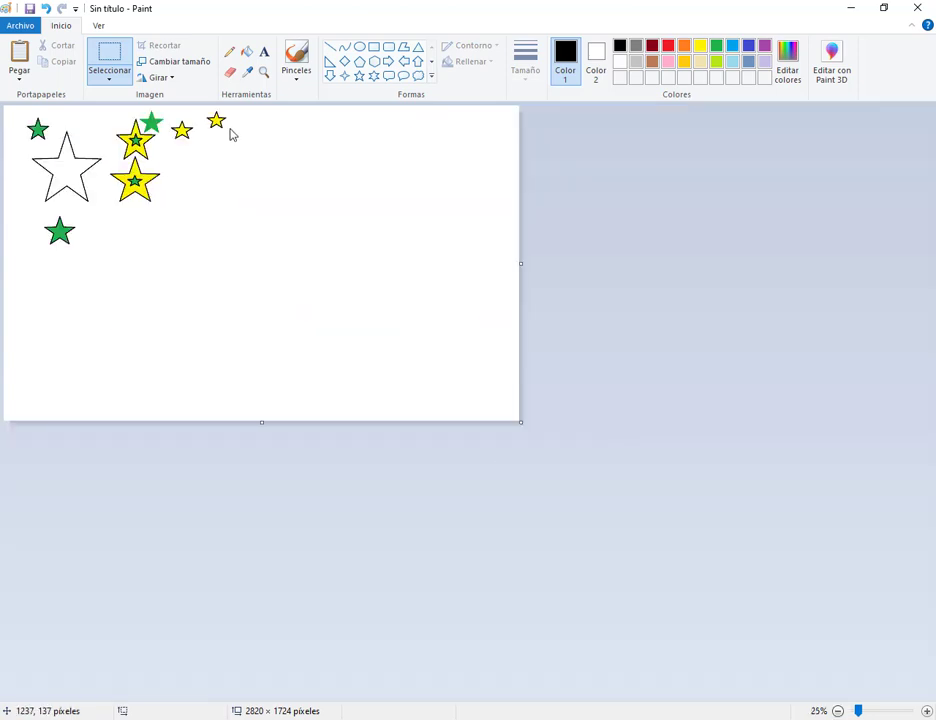
click(926, 711)
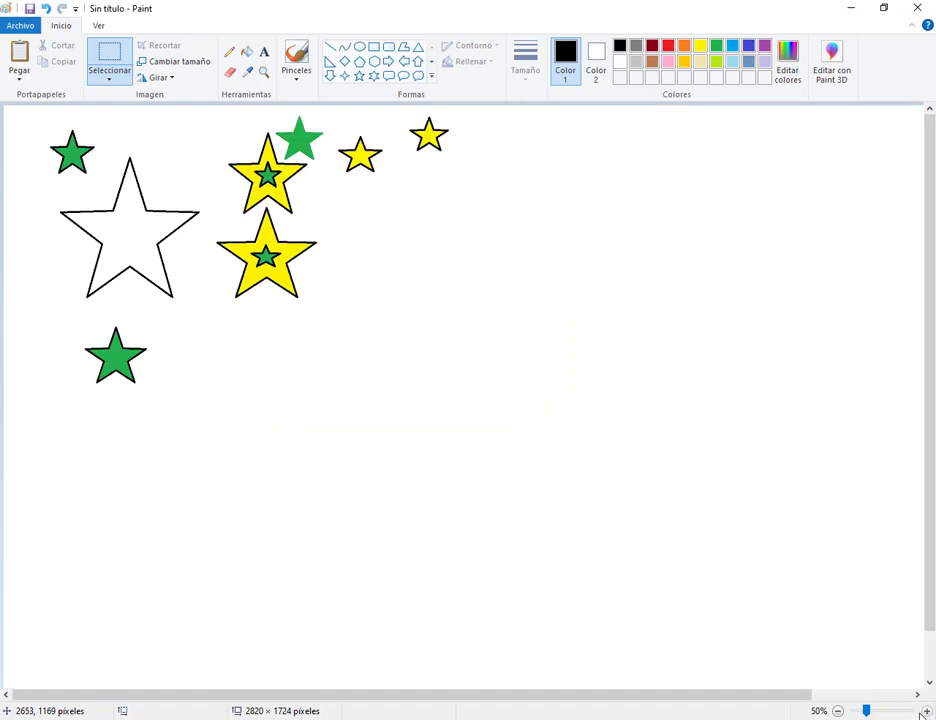
click(838, 711)
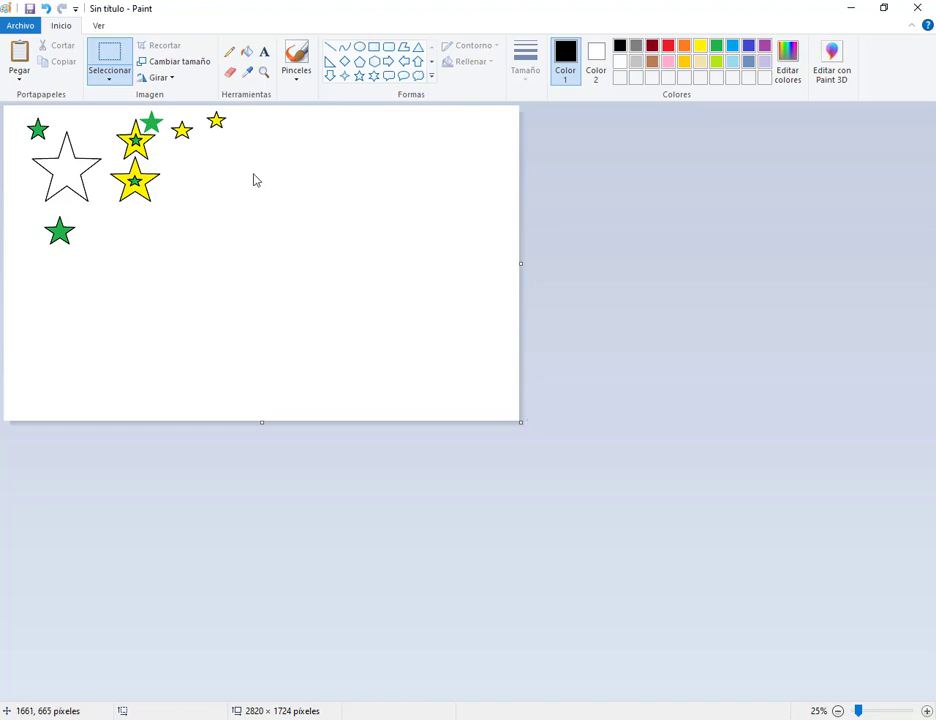
click(115, 57)
drag(234, 107, 4, 282)
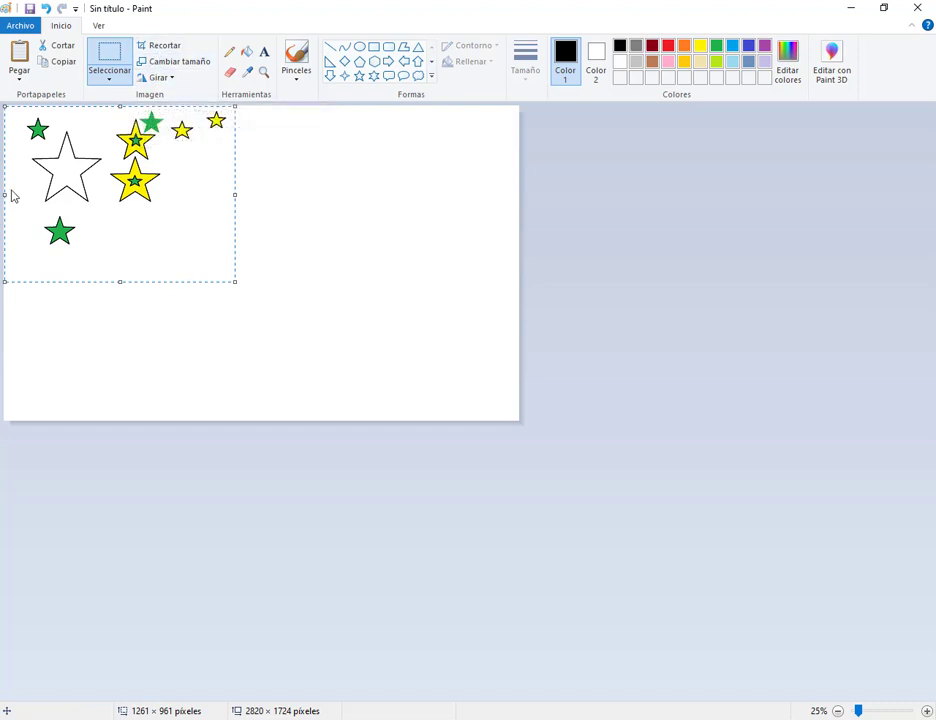
click(166, 46)
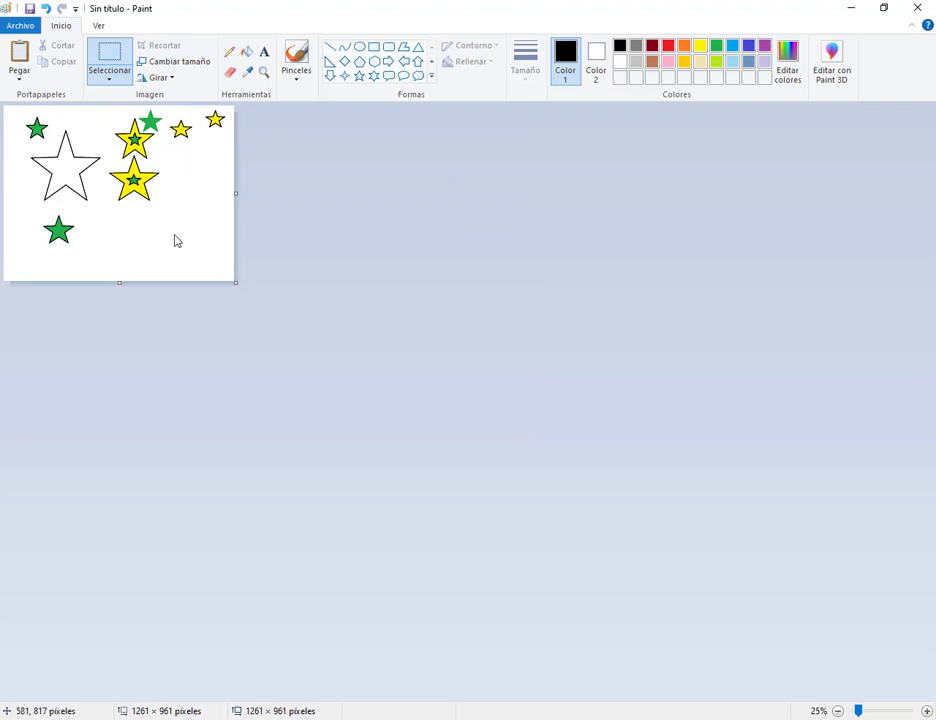
Use rectangular selections to move the two small yellow stars into a row to the right of the lower green star
click(927, 711)
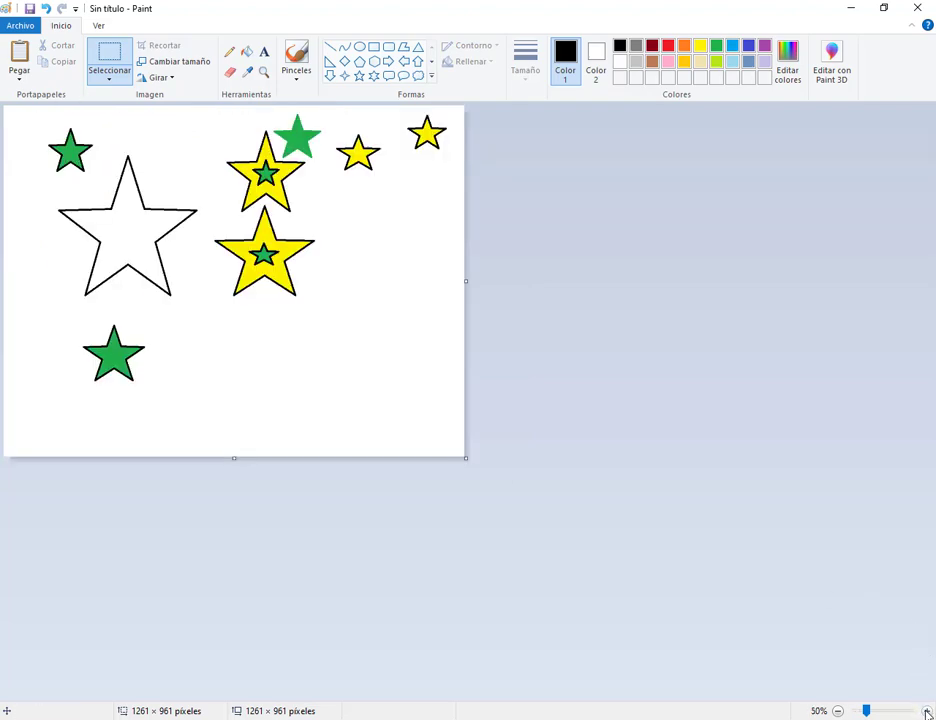
click(927, 711)
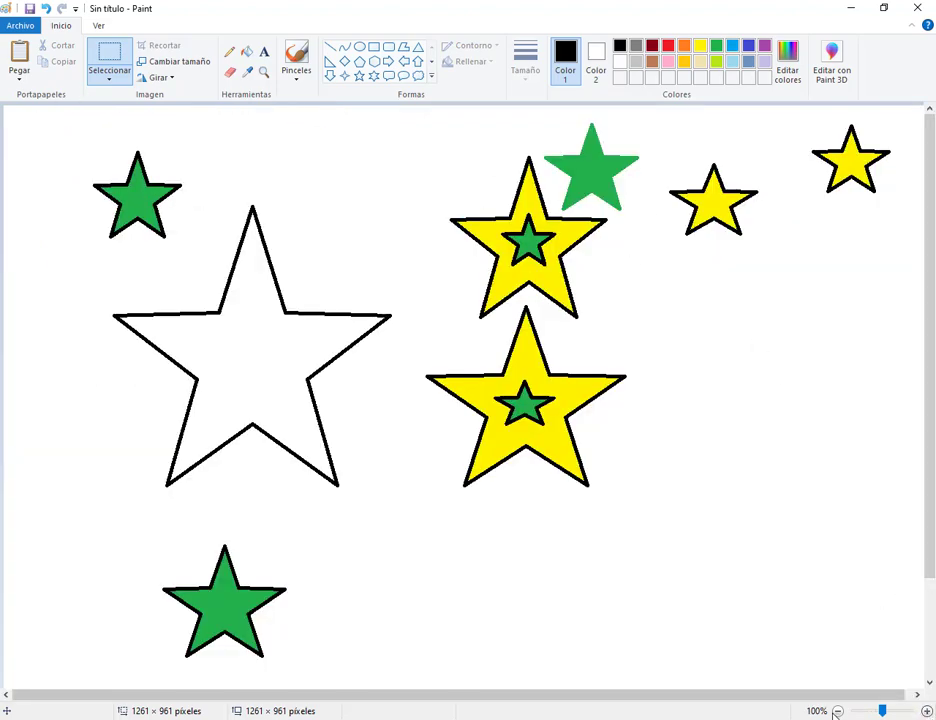
click(838, 711)
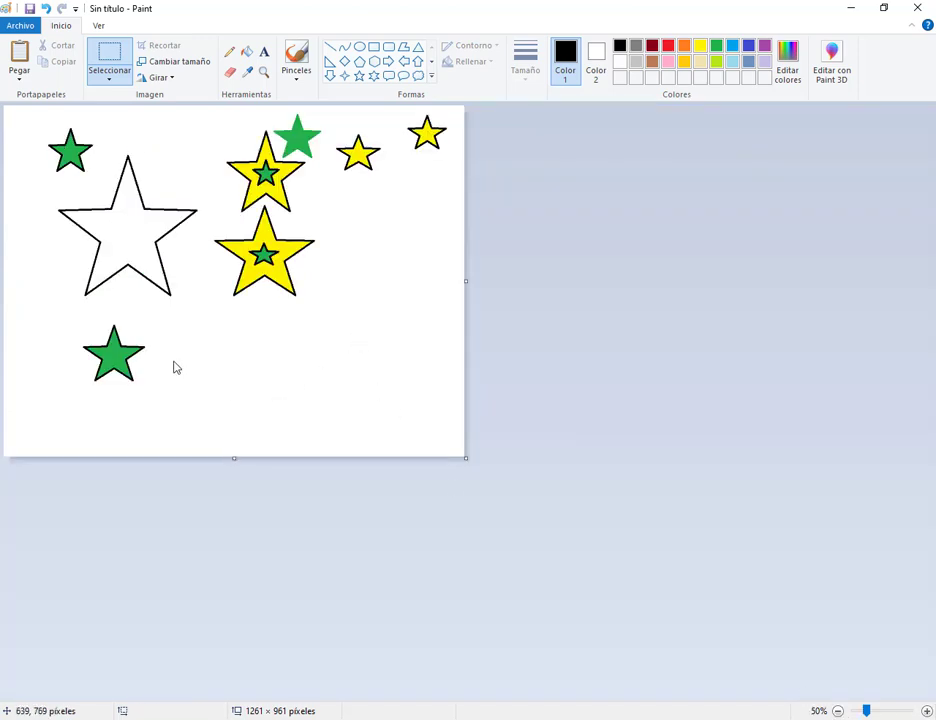
click(111, 80)
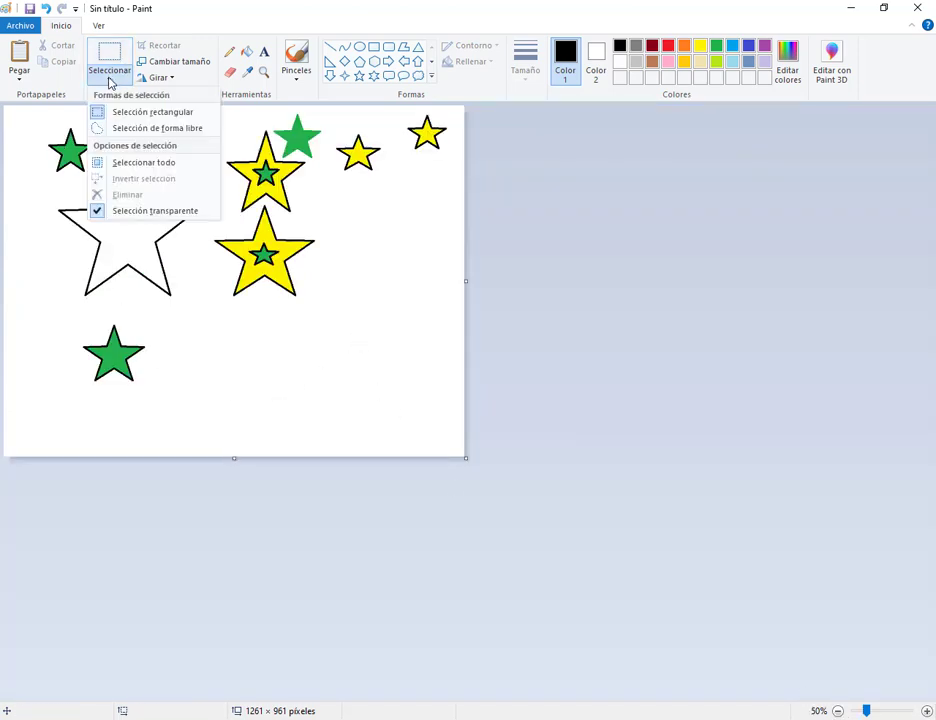
click(152, 112)
drag(313, 227, 345, 233)
click(354, 177)
mouse_move(332, 133)
mouse_down()
mouse_move(383, 192)
mouse_move(216, 385)
mouse_move(213, 363)
mouse_up()
mouse_move(396, 113)
mouse_down()
mouse_move(459, 158)
mouse_move(467, 176)
mouse_up()
drag(430, 142, 309, 347)
click(405, 278)
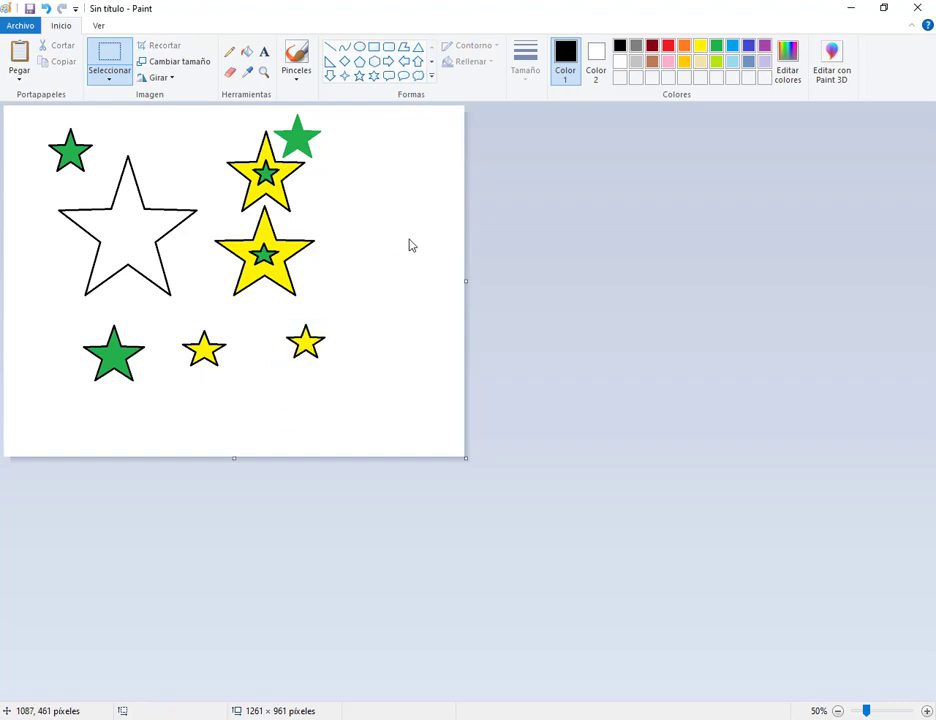
Select the area containing all the stars and delete it to leave the canvas blank
click(927, 711)
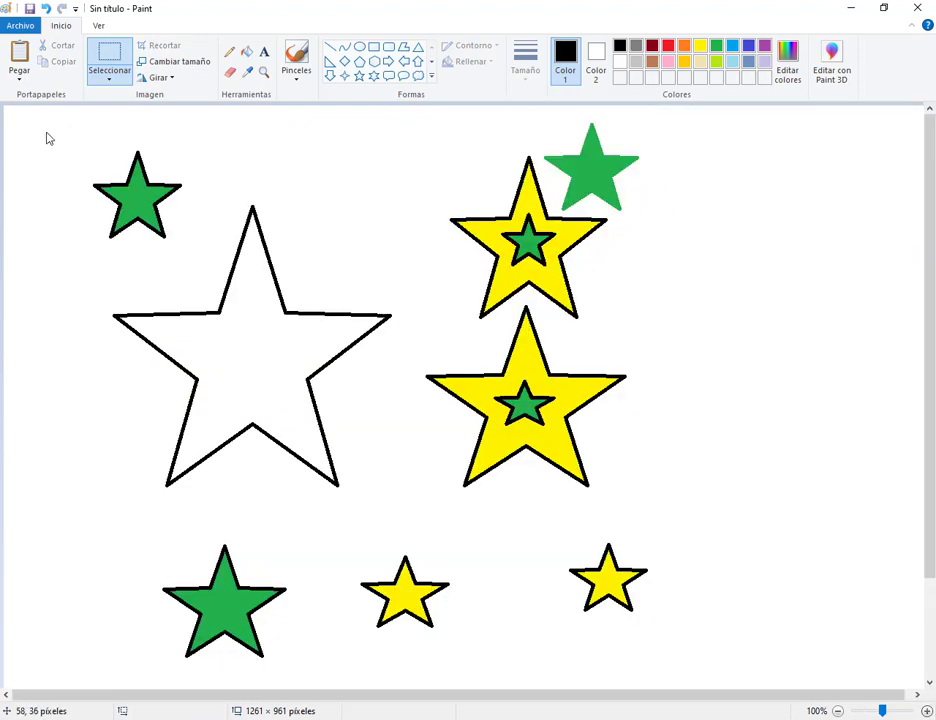
drag(68, 112, 774, 688)
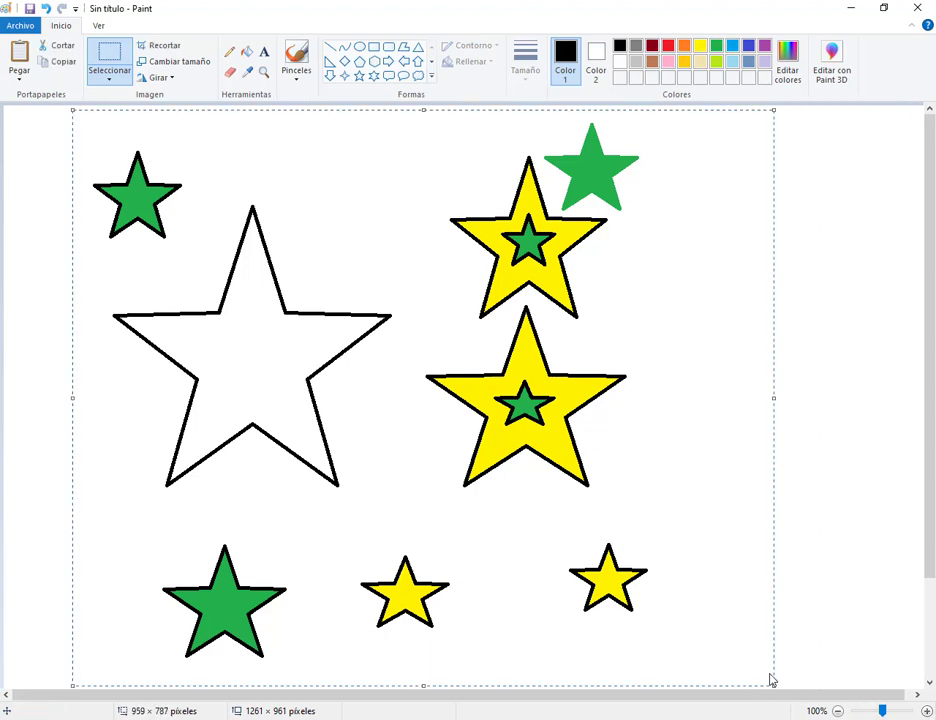
key(Delete)
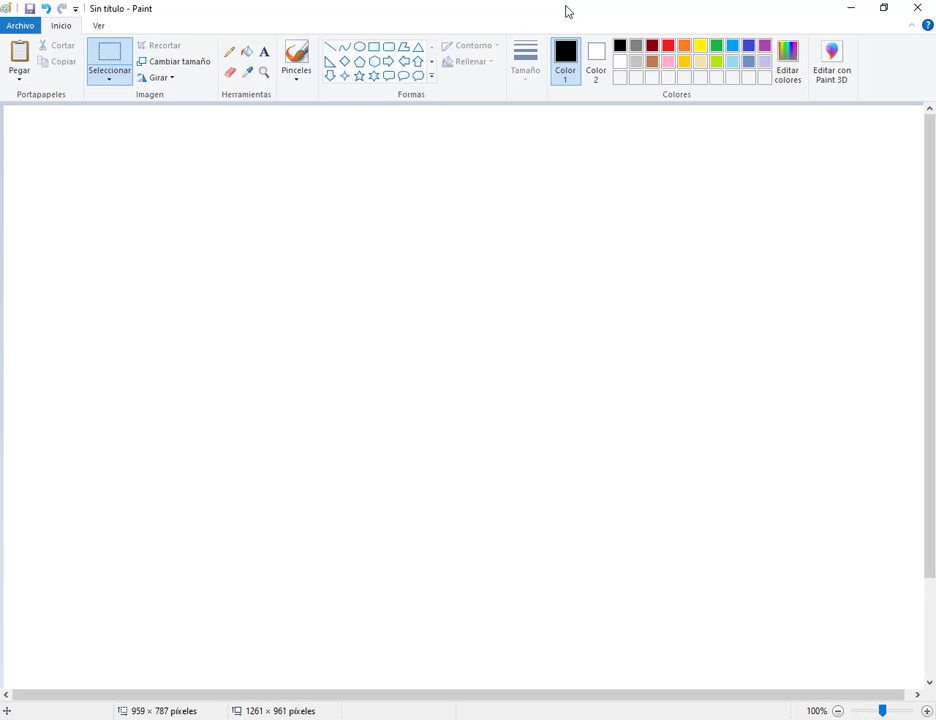
Switch to the desktop and make a copy of RE.jpg below the Visual Basic folder
key(super+d)
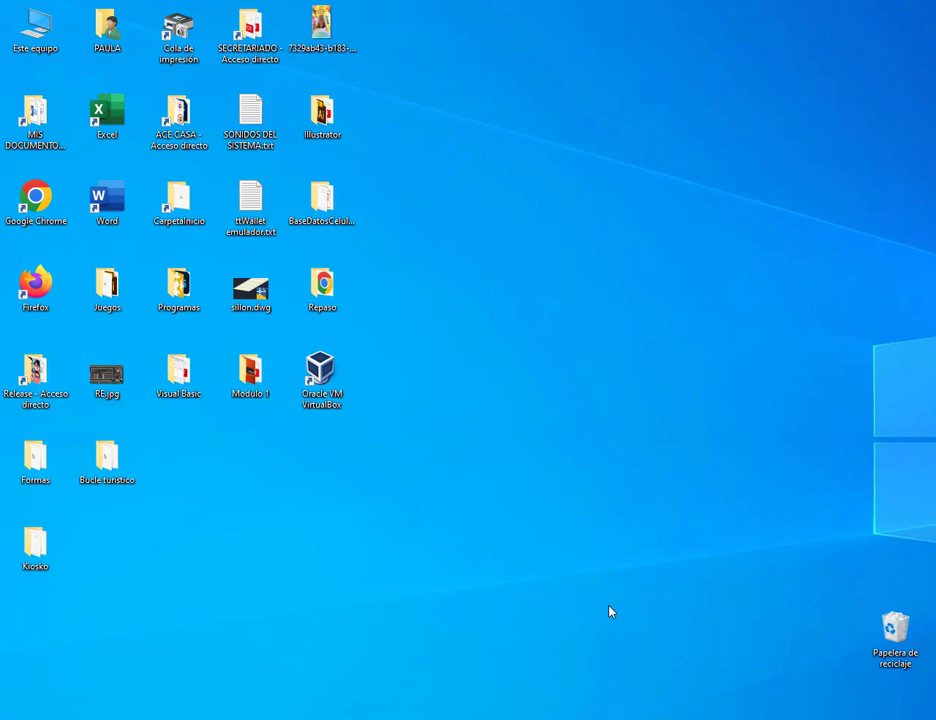
drag(112, 382, 195, 455)
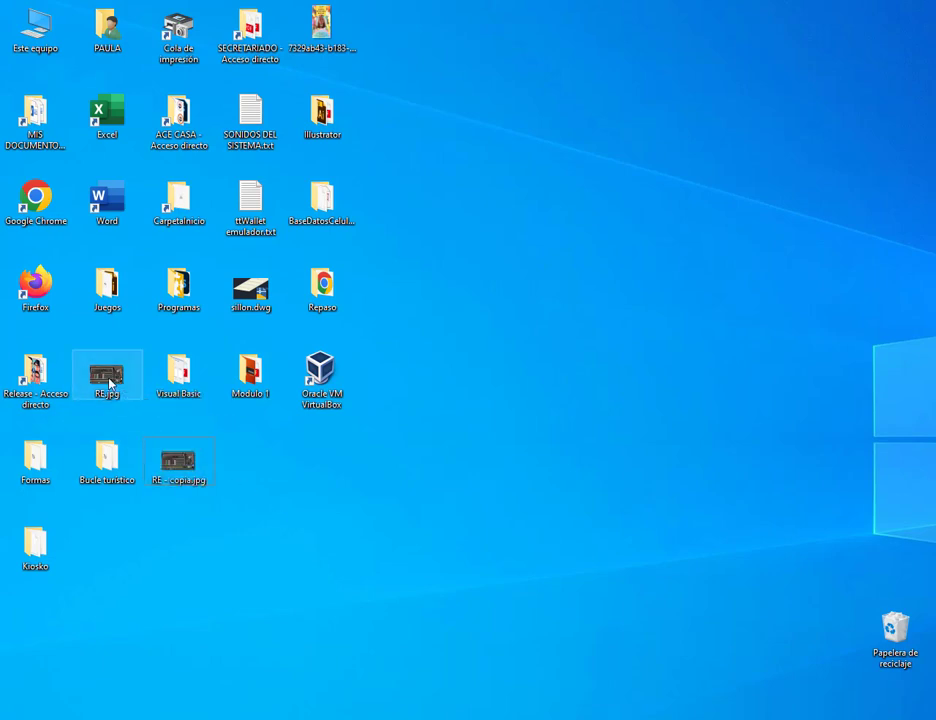
right_click(110, 385)
mouse_move(104, 448)
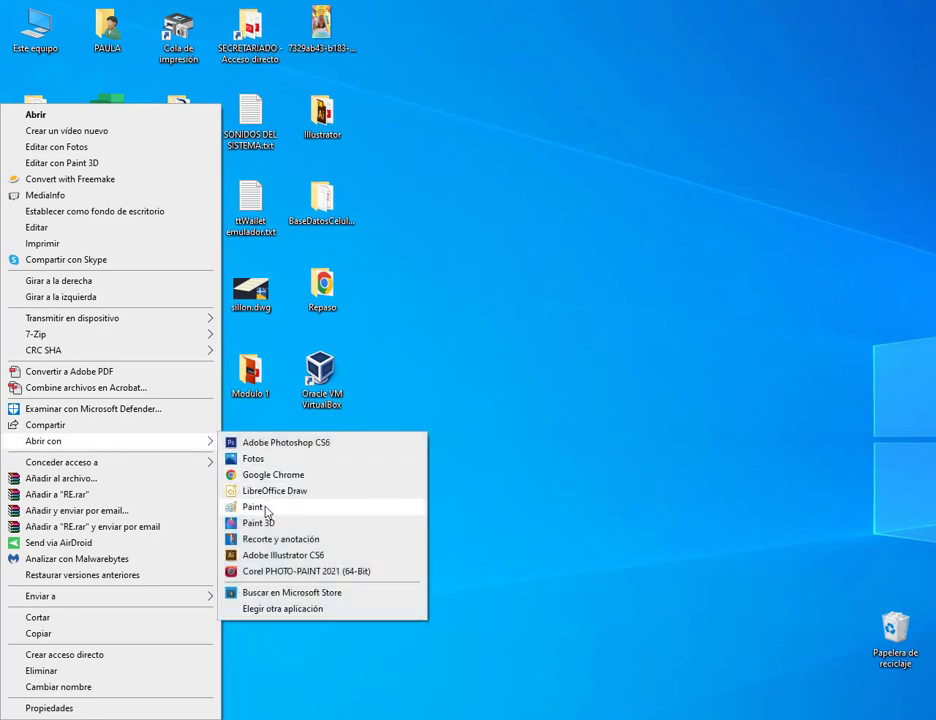
key(Escape)
key(Escape)
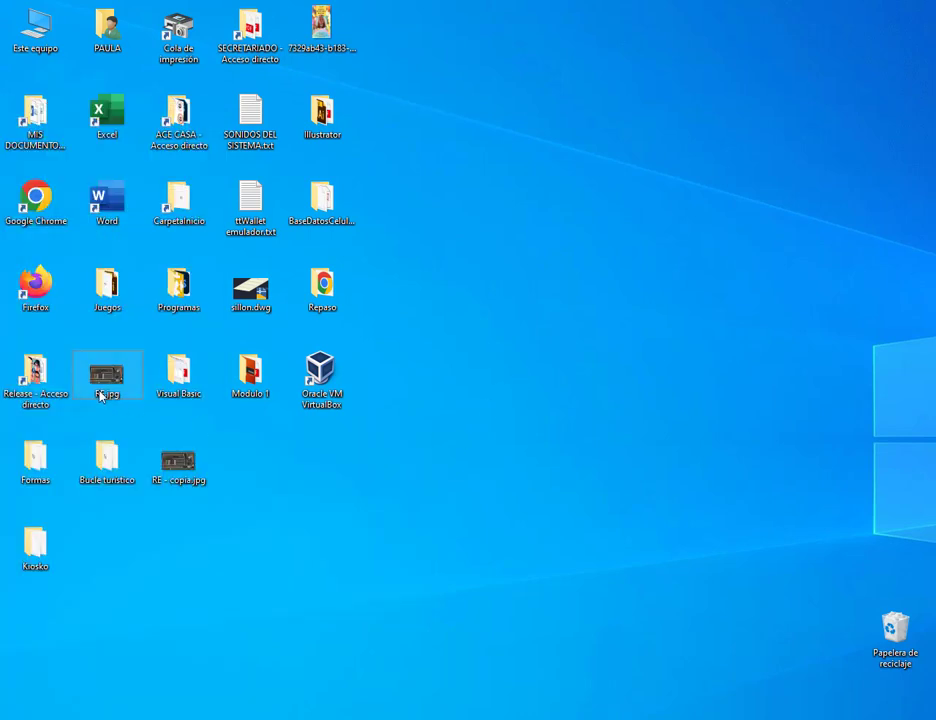
mouse_move(101, 395)
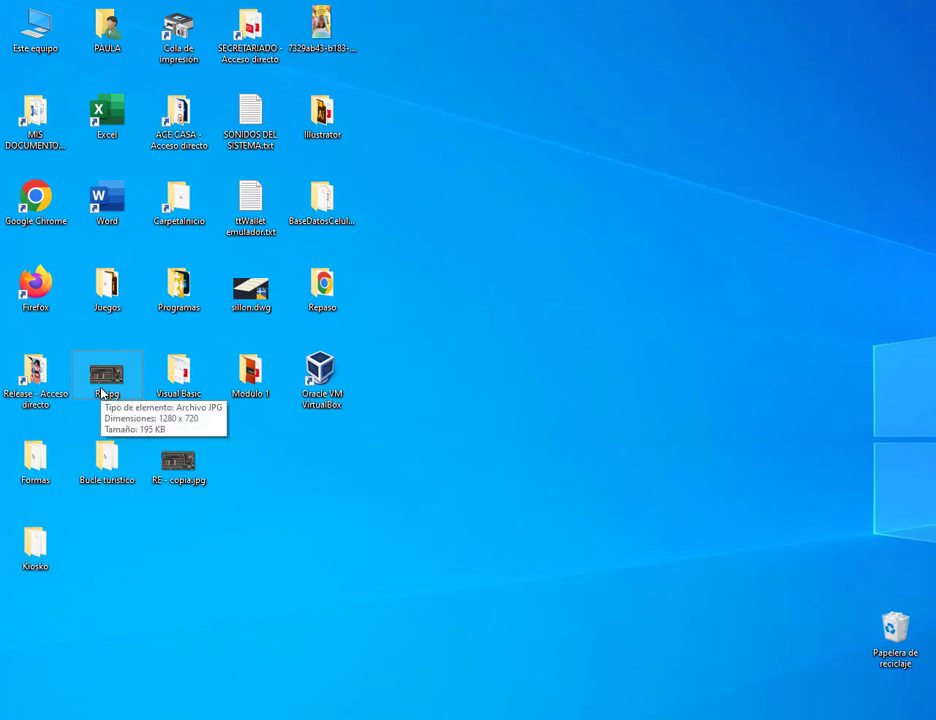
View RE.jpg at full size in Photos, close it, and open the same file in Paint
double_click(103, 378)
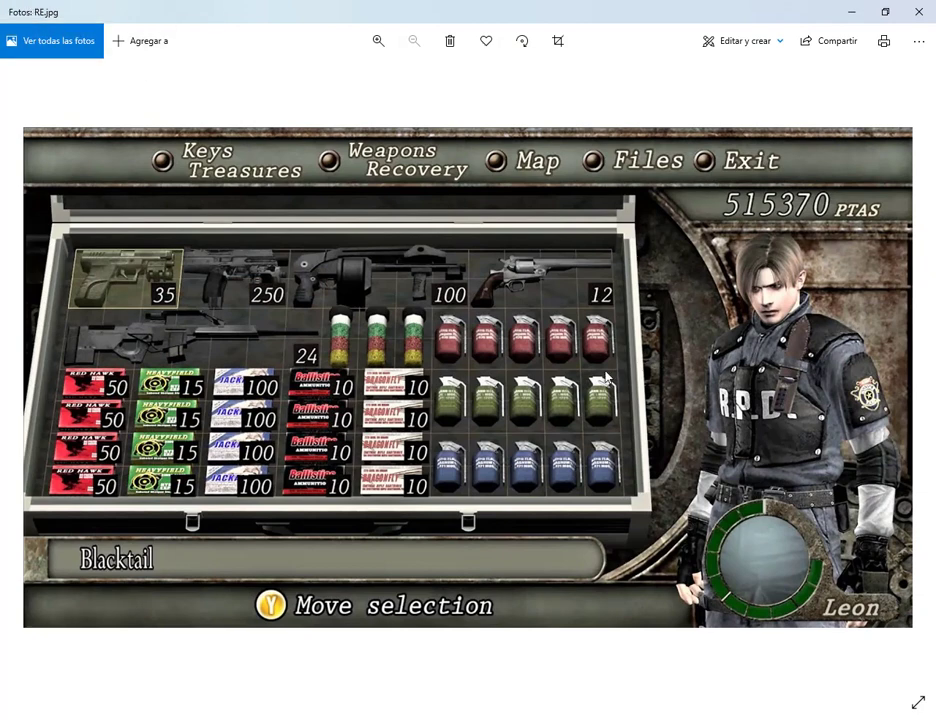
click(918, 11)
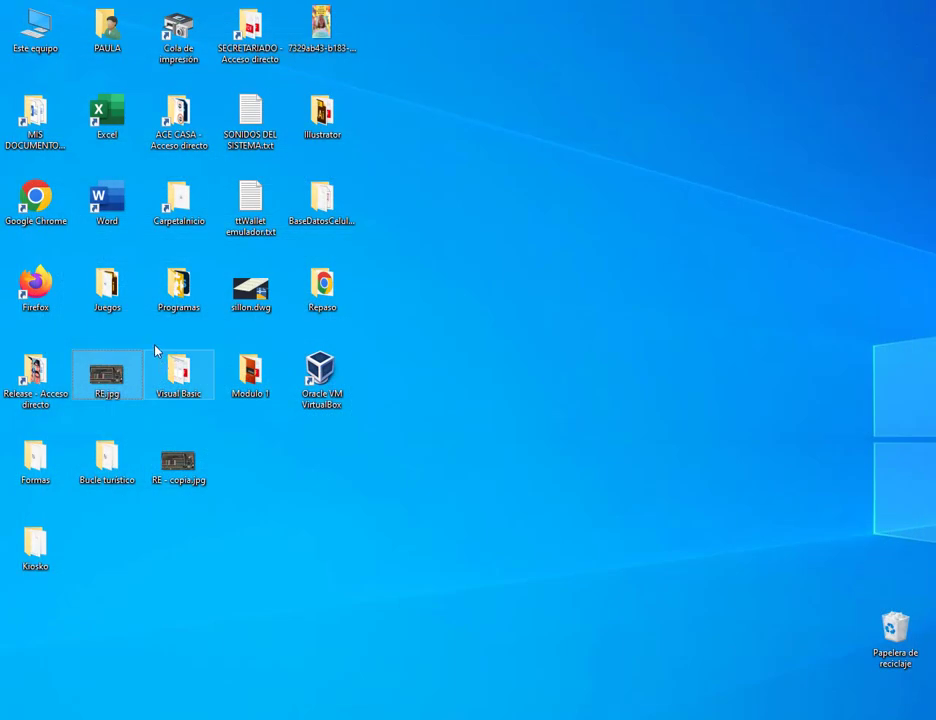
right_click(116, 375)
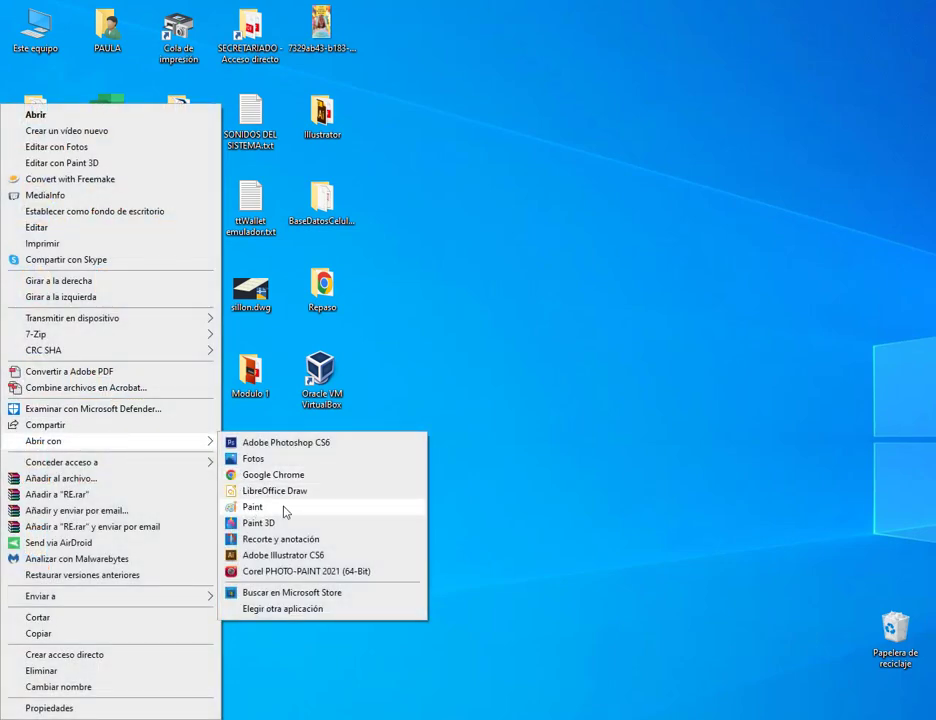
click(287, 512)
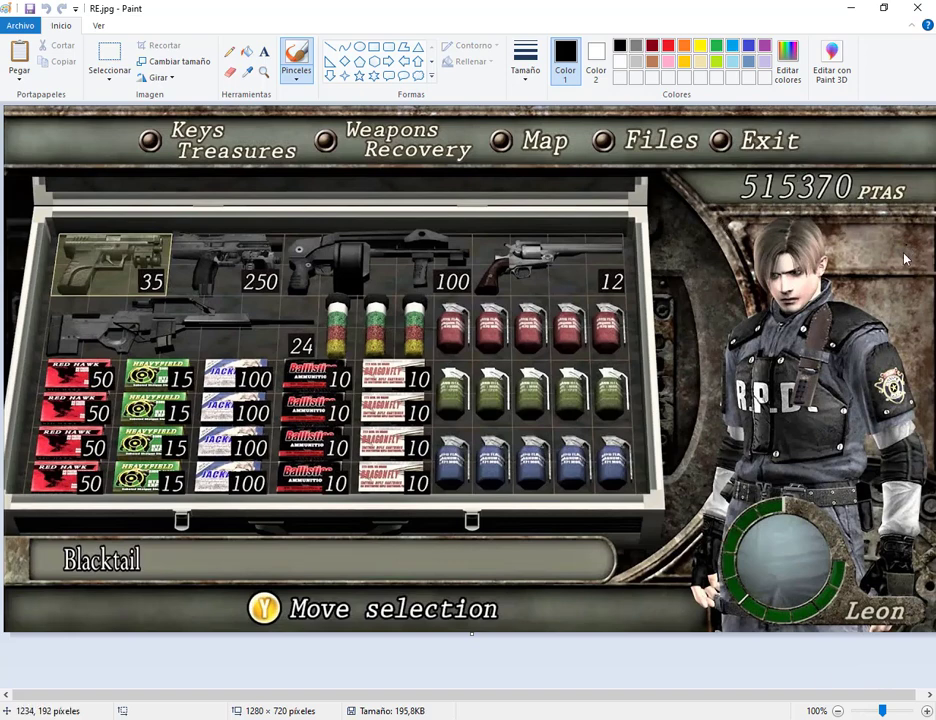
Crop the image to a rectangular selection of about 366 × 564 pixels around the character Leon and save RE.jpg
click(113, 52)
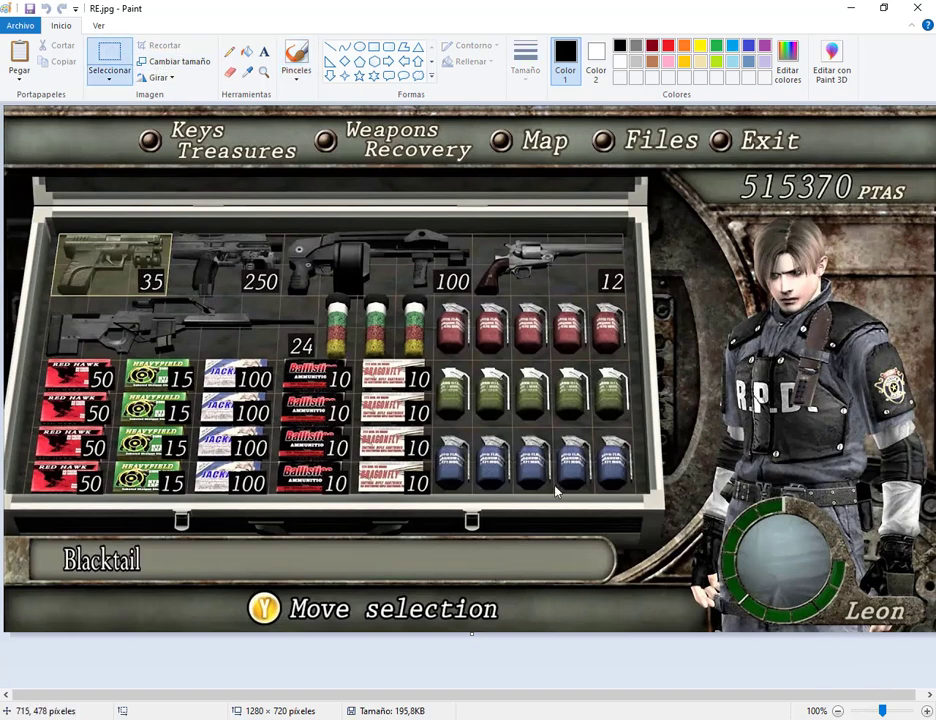
drag(668, 217, 935, 633)
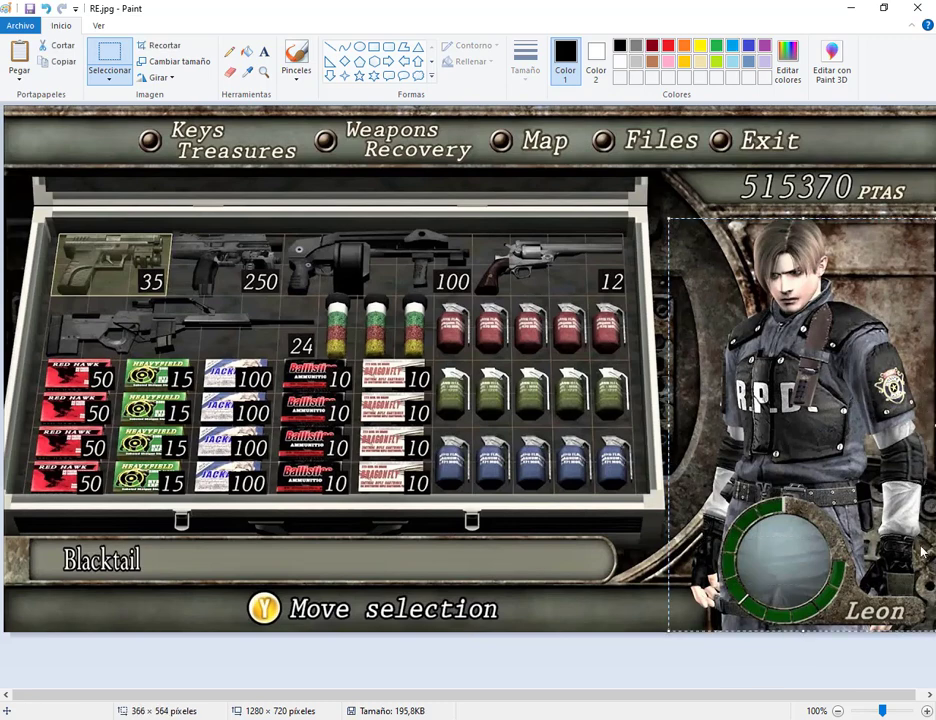
click(164, 46)
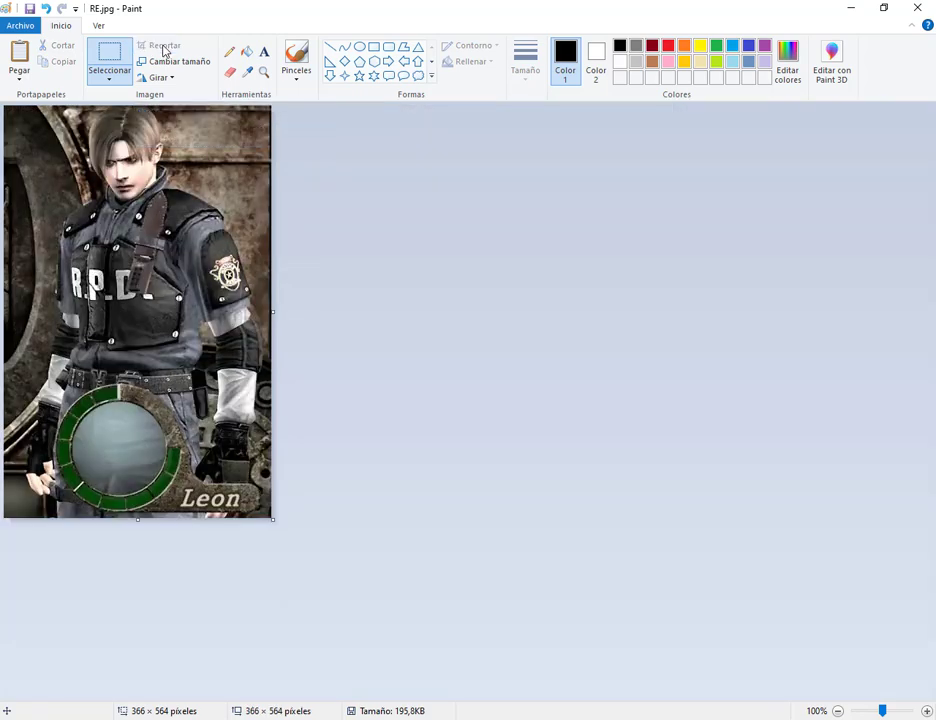
click(30, 8)
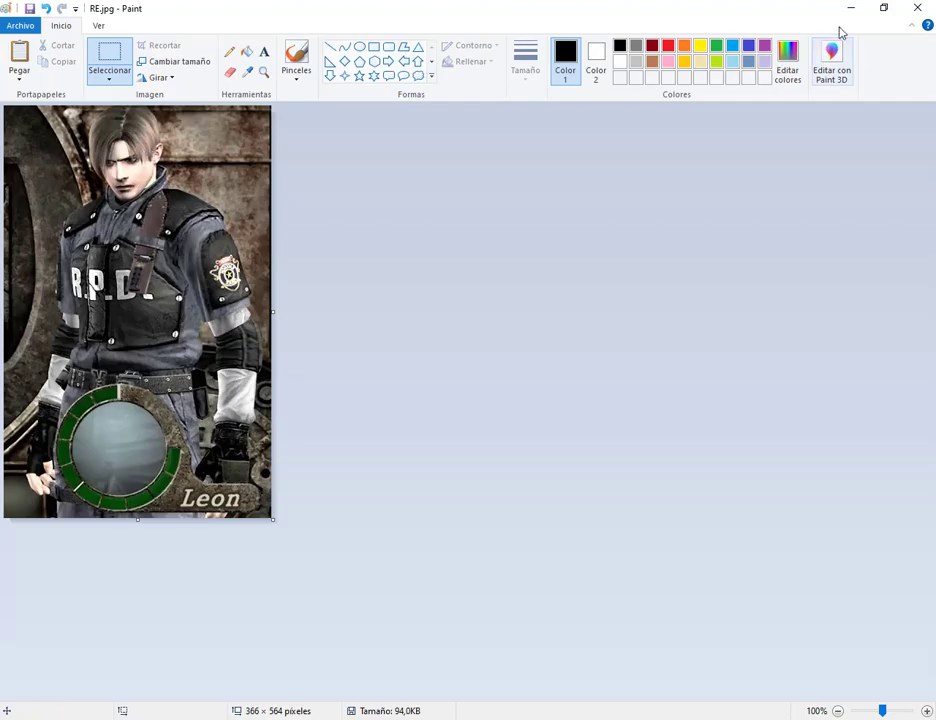
Return to the desktop and view the saved RE.jpg and RE - copia.jpg in Photos, closing each image
key(super+d)
double_click(88, 378)
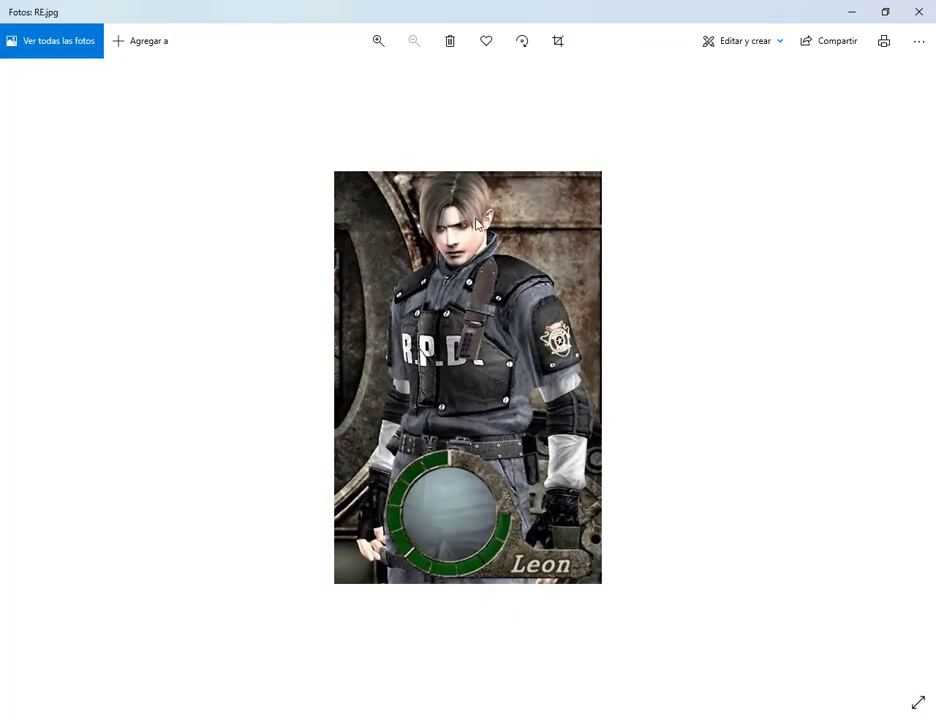
click(919, 12)
click(185, 482)
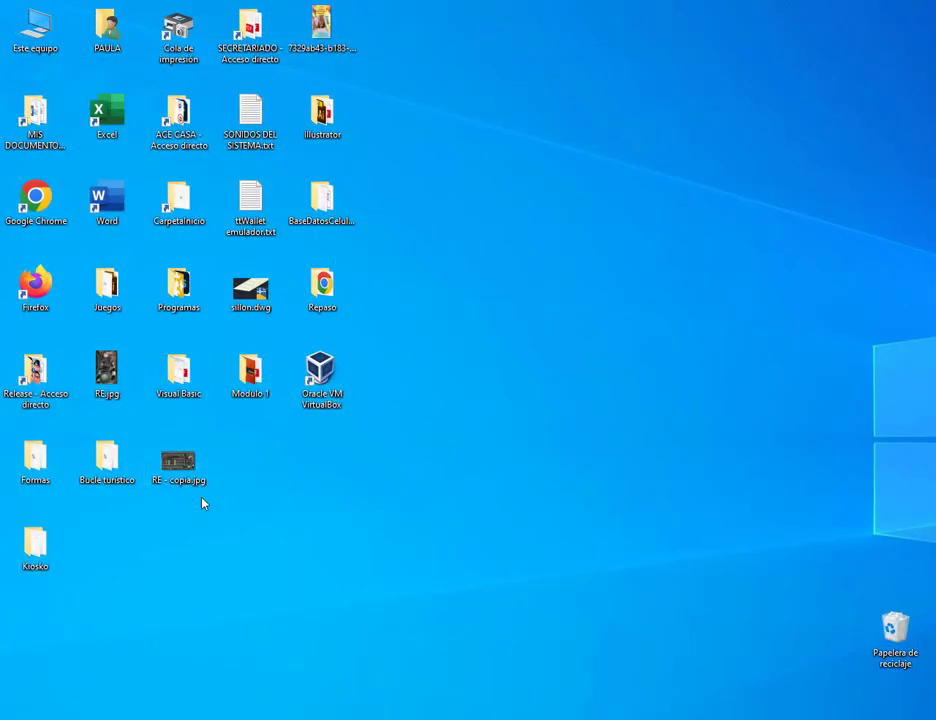
key(Return)
click(919, 12)
Move the cropped RE.jpg to the Recycle Bin and place RE - copia.jpg in its former desktop spot
drag(136, 396, 897, 632)
drag(200, 482, 135, 393)
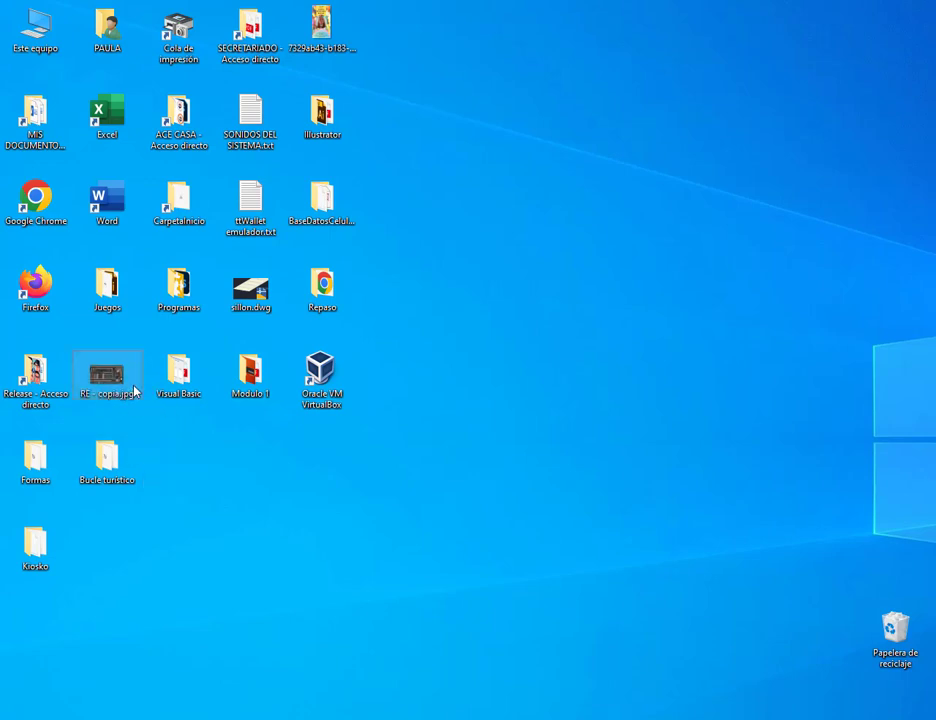
Rename RE - copia.jpg by removing the word copia from its file name
click(134, 393)
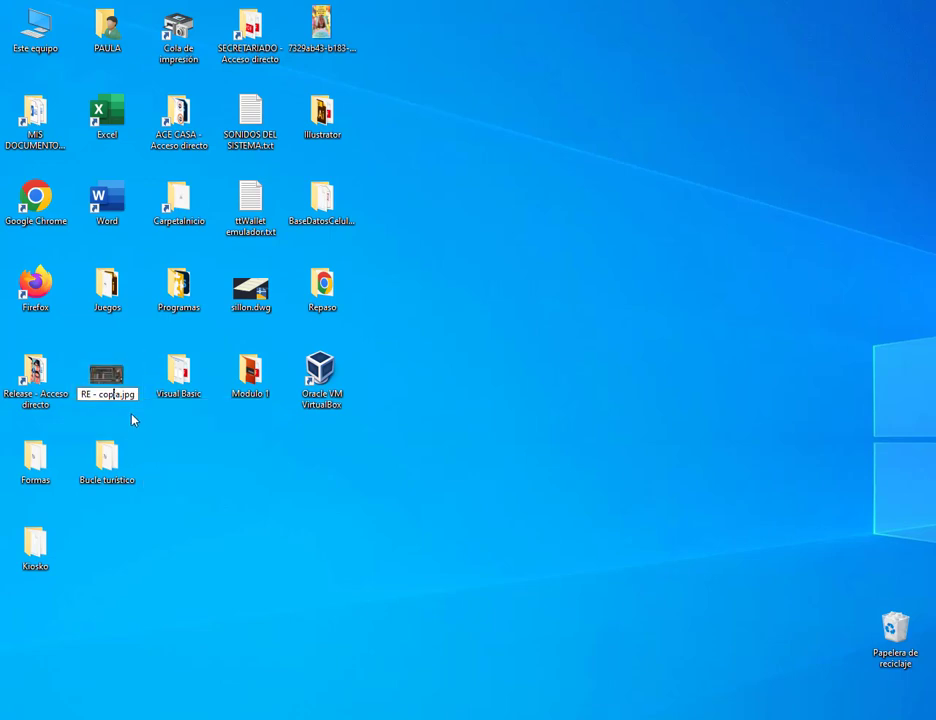
double_click(110, 399)
key(Delete)
key(Delete)
key(Delete)
key(Delete)
key(Delete)
key(BackSpace)
key(BackSpace)
key(BackSpace)
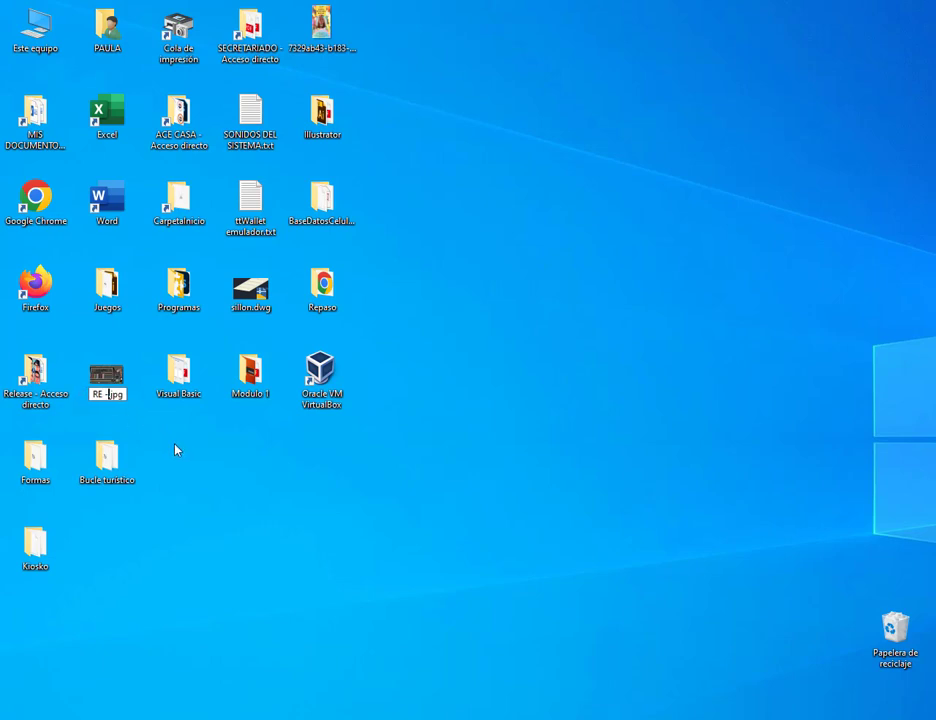
key(Return)
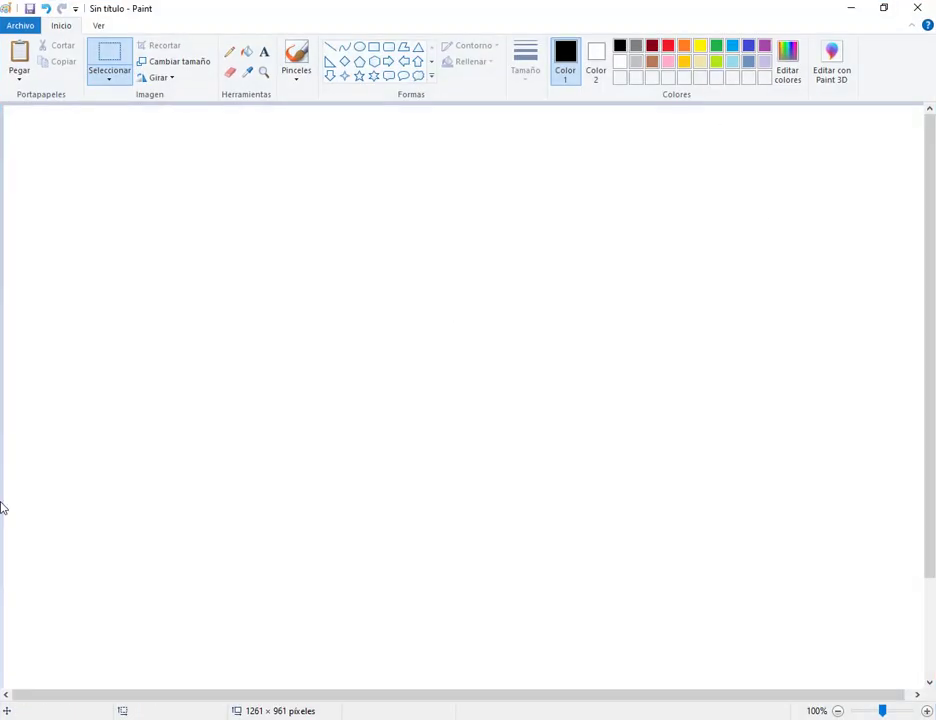
Bring up the exercise PDF behind Paint and reduce Paint to a floating window that leaves the flag drawing uncovered
click(177, 715)
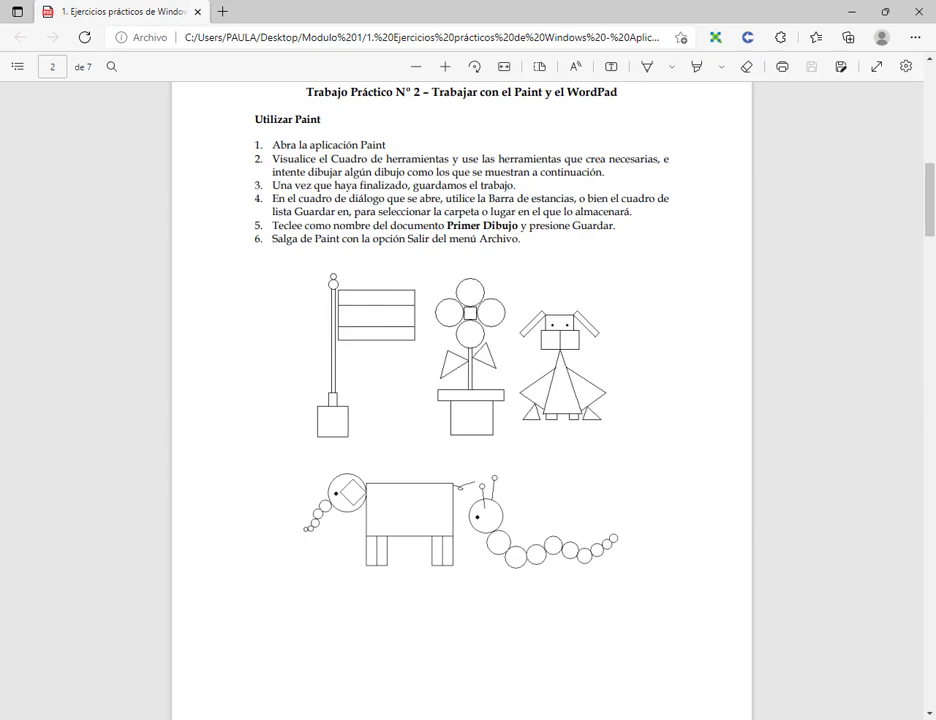
key(alt+Tab)
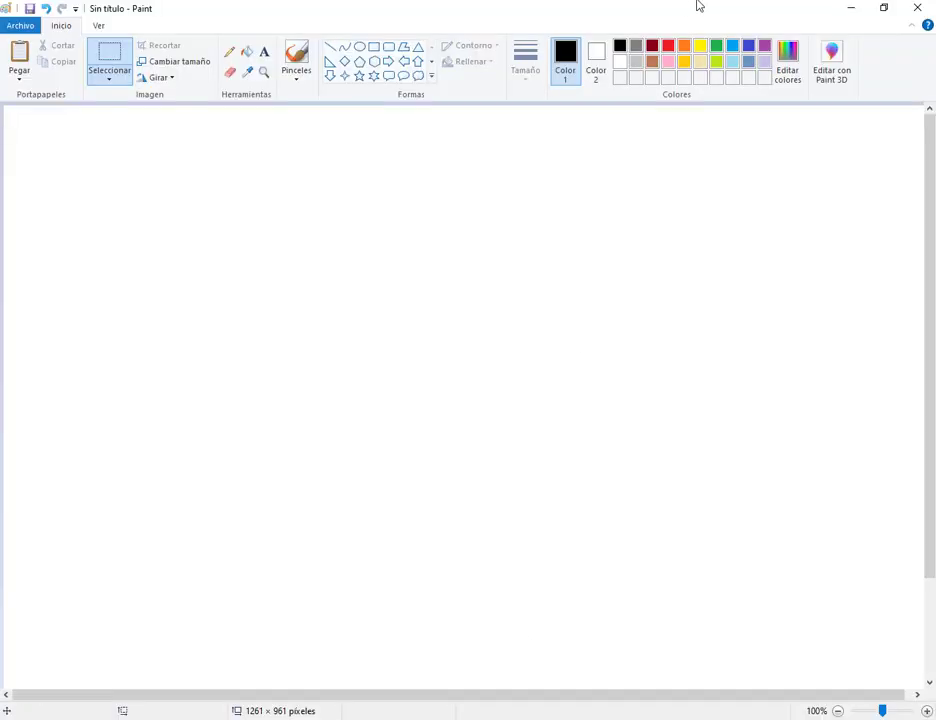
click(884, 15)
drag(681, 30, 576, 54)
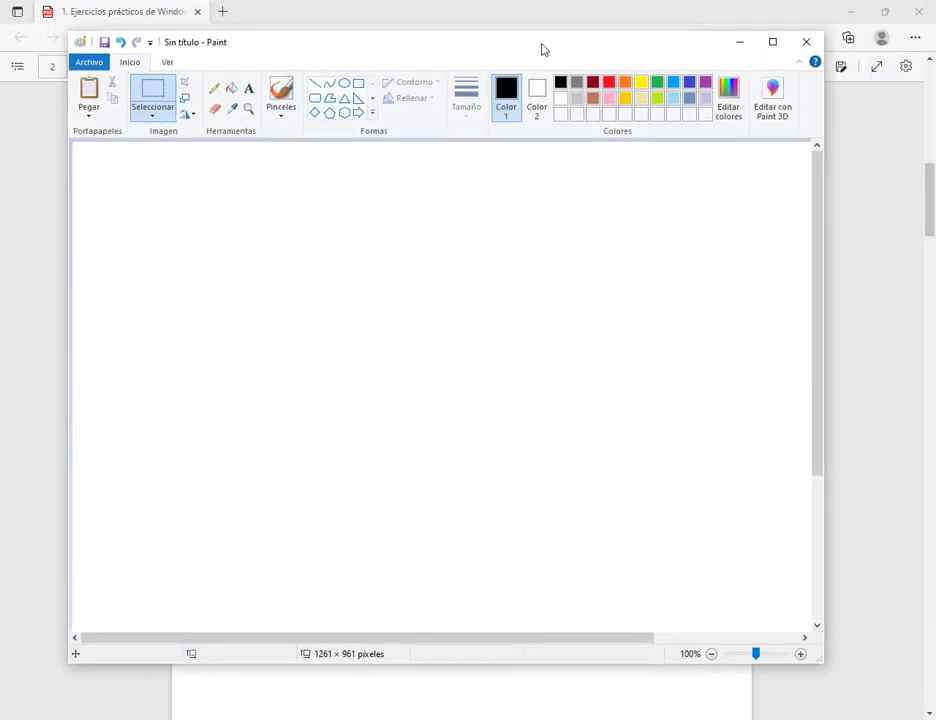
drag(481, 40, 468, 313)
mouse_move(286, 311)
mouse_down()
mouse_move(620, 127)
mouse_move(660, 98)
mouse_move(624, 78)
mouse_move(636, 74)
mouse_up()
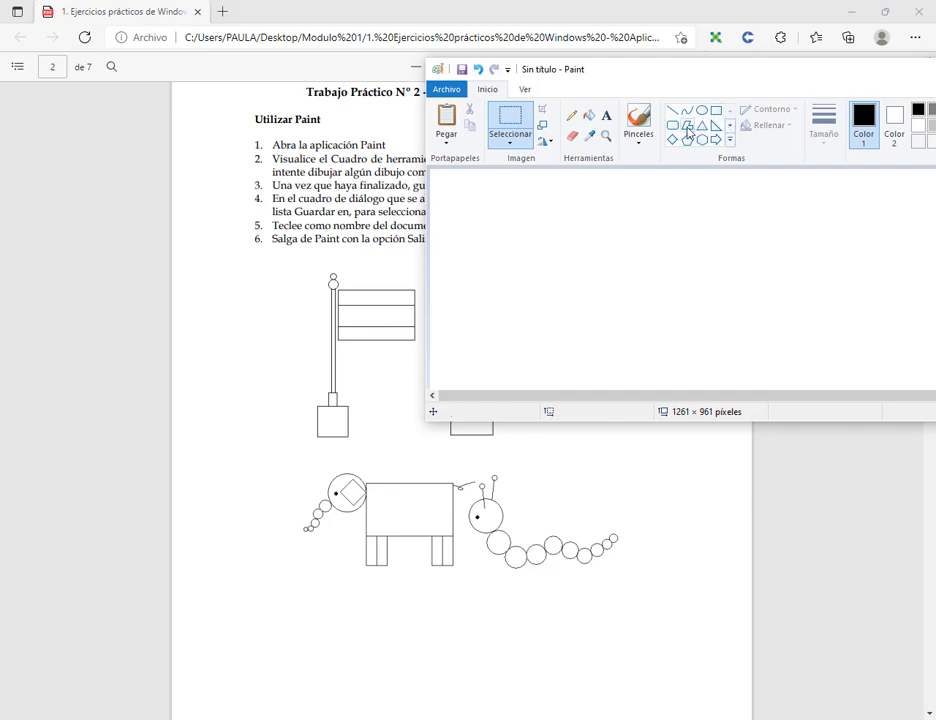
Draw an upright black-outlined rectangle near the upper-left corner of the blank Paint canvas
click(716, 110)
mouse_move(455, 185)
mouse_down()
mouse_move(566, 350)
mouse_move(614, 379)
mouse_up()
click(708, 305)
Maximize Paint, zoom out to 50%, and delete the drawn rectangle with a rectangular selection
double_click(807, 82)
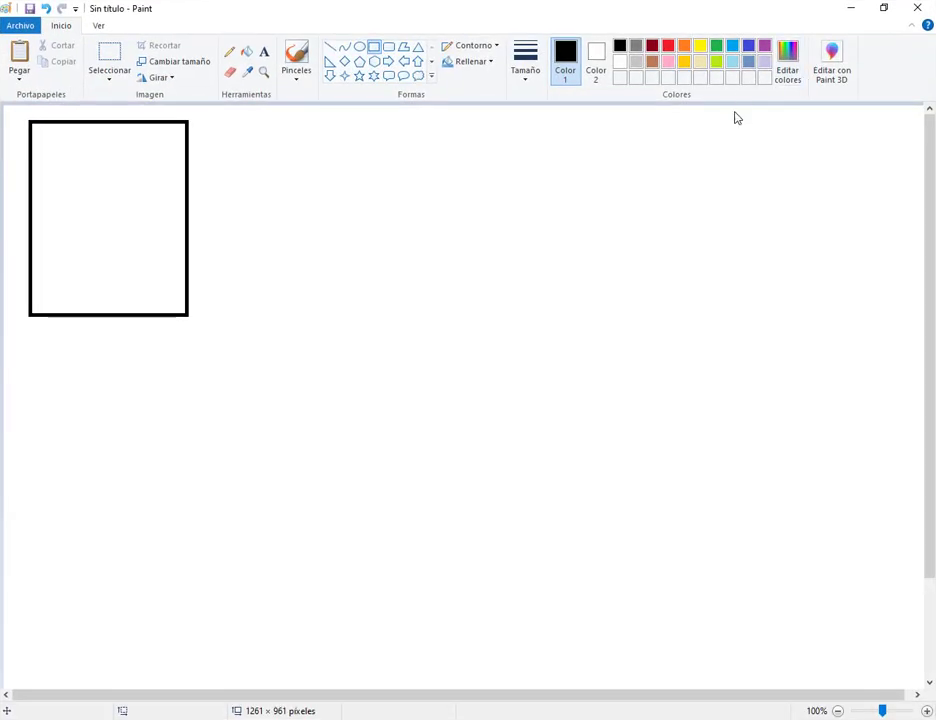
click(839, 712)
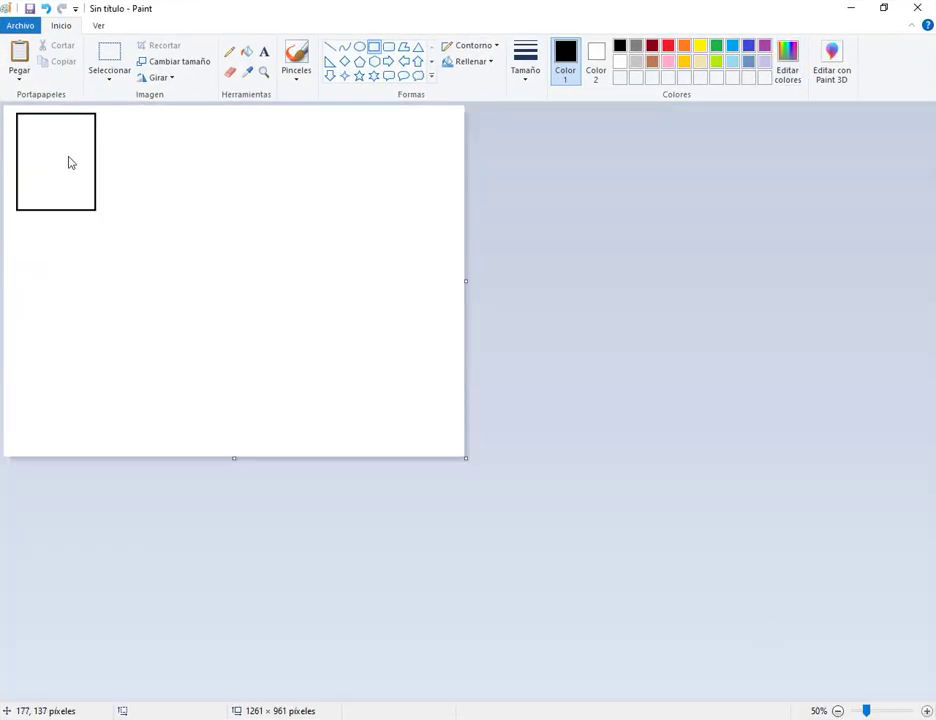
click(112, 60)
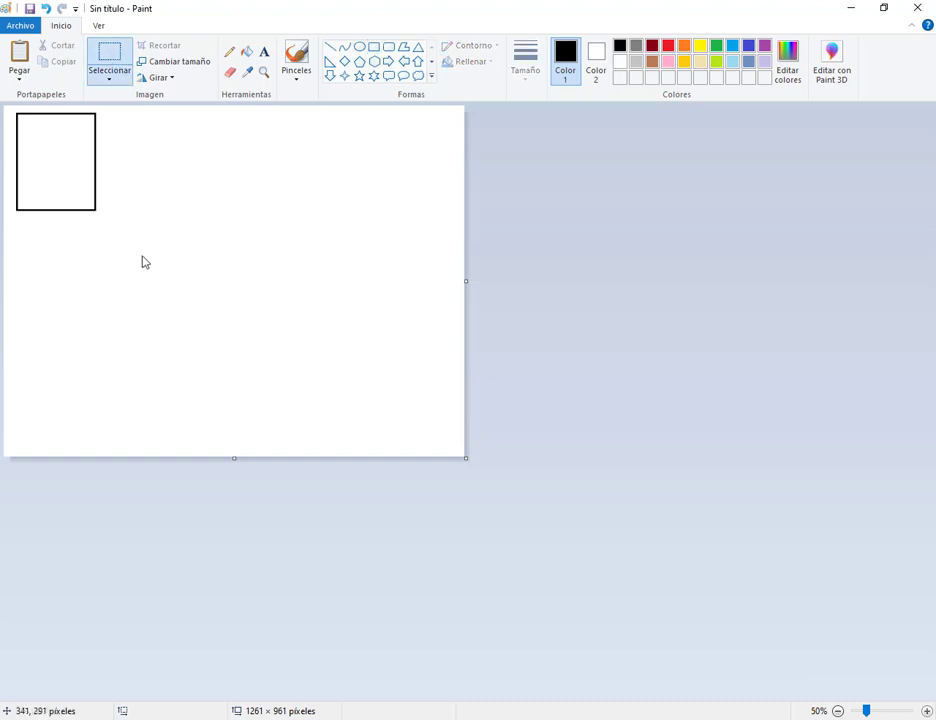
drag(4, 106, 147, 266)
key(Delete)
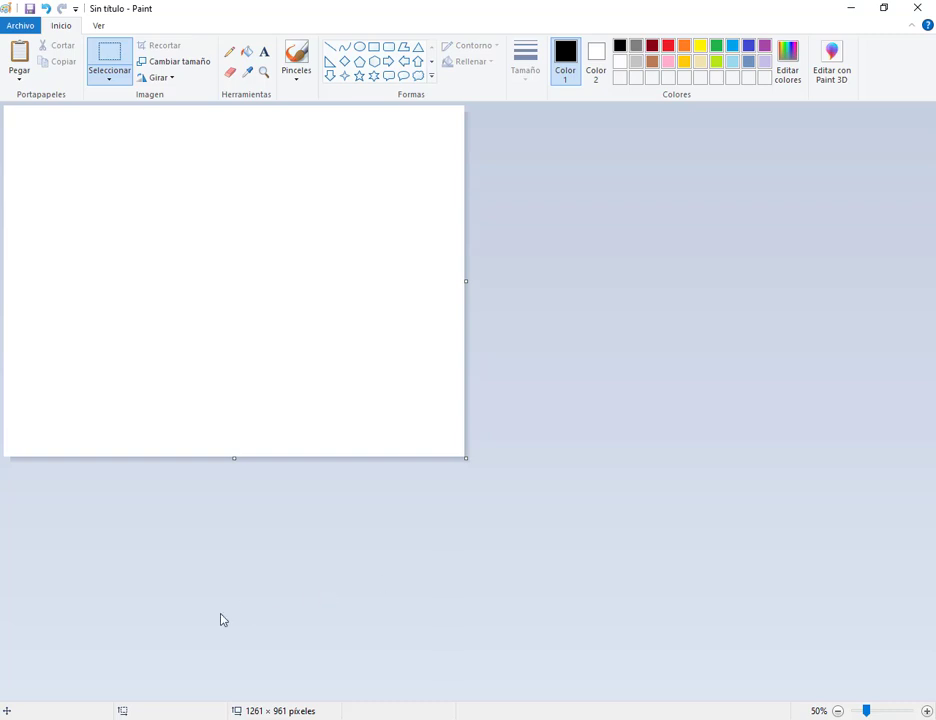
Switch to Chrome, search Google for teclado and open the image Teclado-gaming.jpg in its own tab
click(226, 718)
click(86, 668)
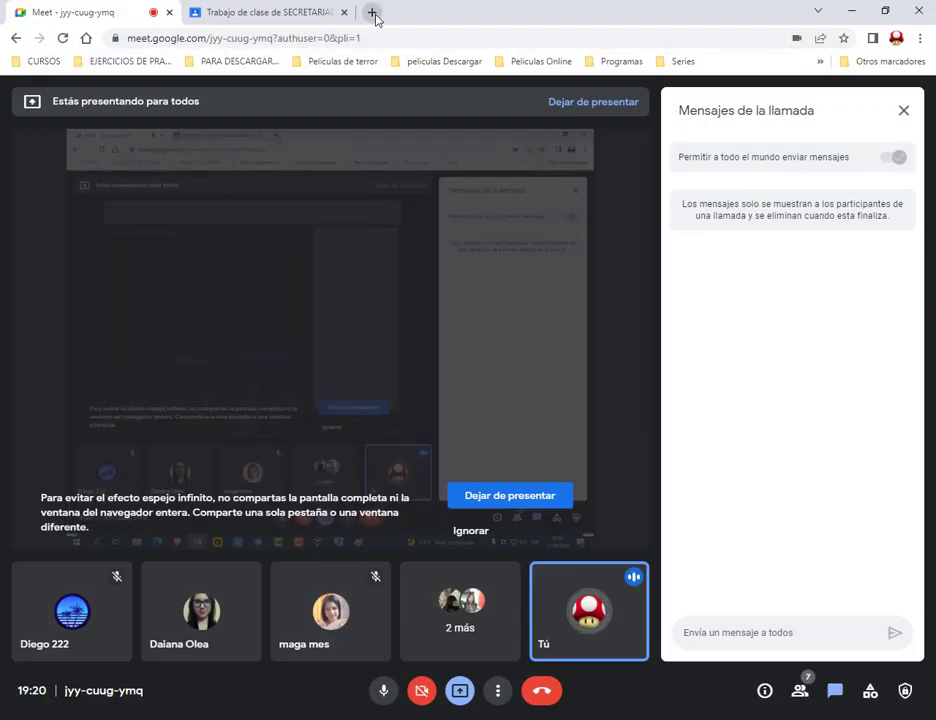
click(372, 16)
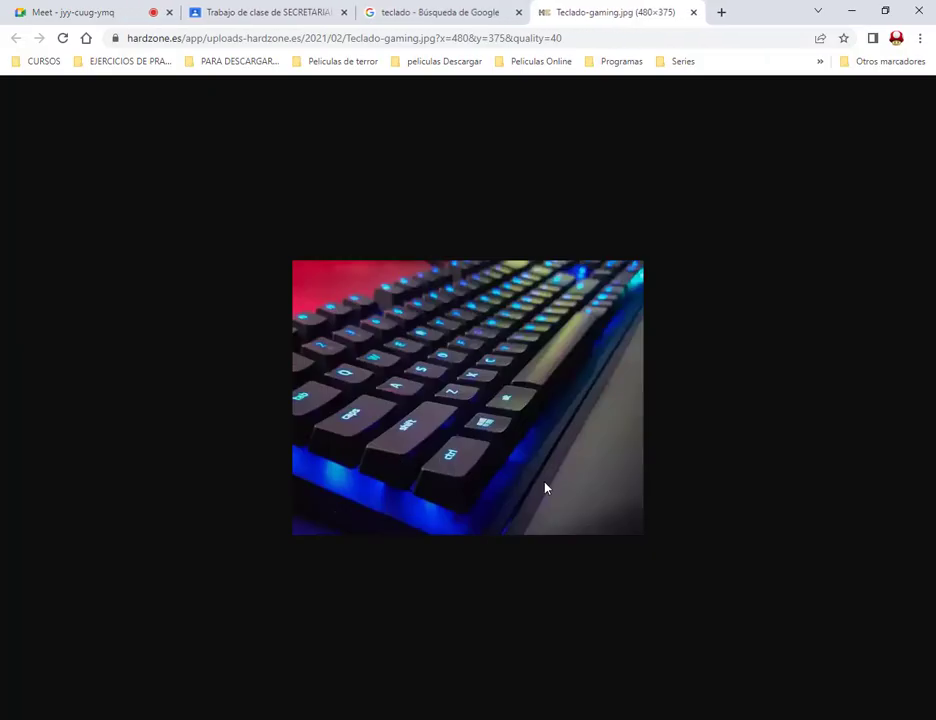
Enlarge the keyboard photo to 200%, mark the Ctrl, Alt and Windows keys in red, clear the marks and reset the zoom
ctrl+scroll(545, 487, up, 4)
ctrl+scroll(404, 519, up, 1)
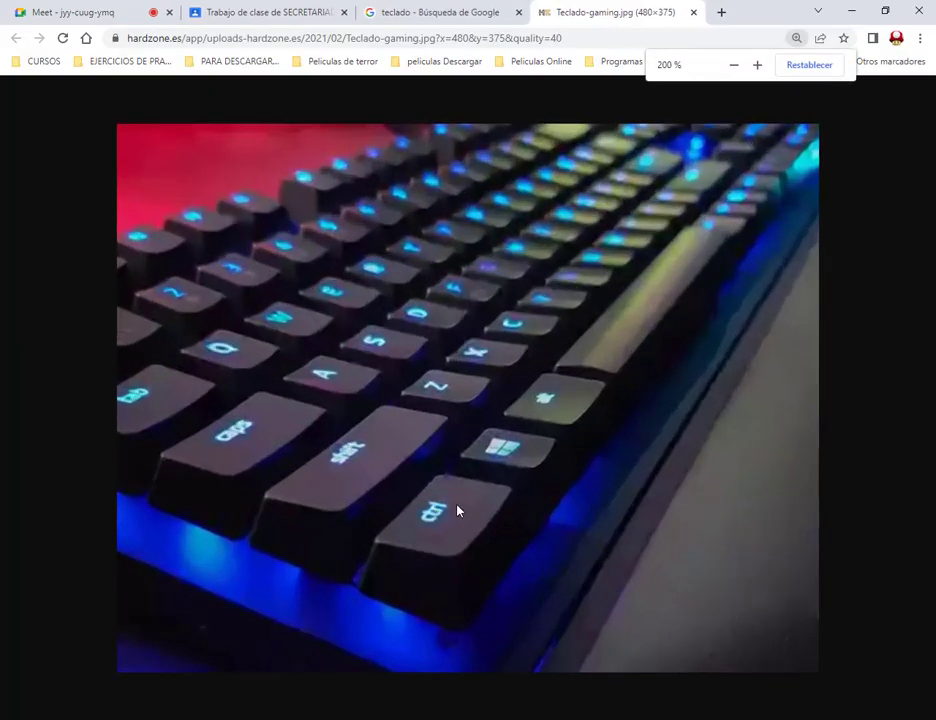
drag(386, 606, 411, 542)
mouse_move(477, 429)
mouse_down()
mouse_move(541, 483)
mouse_move(529, 468)
mouse_up()
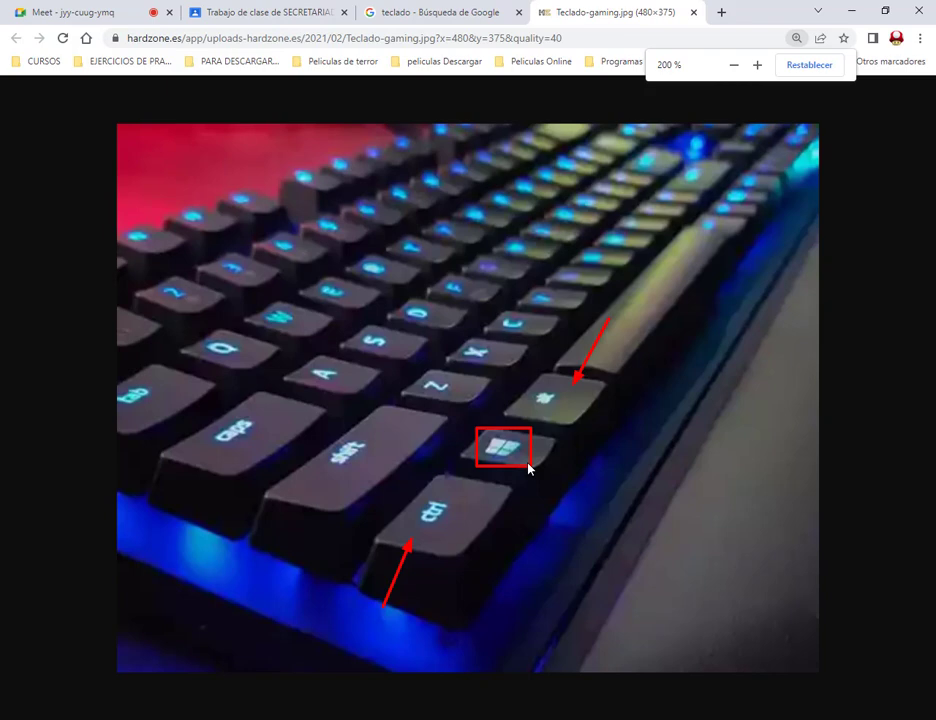
key(Escape)
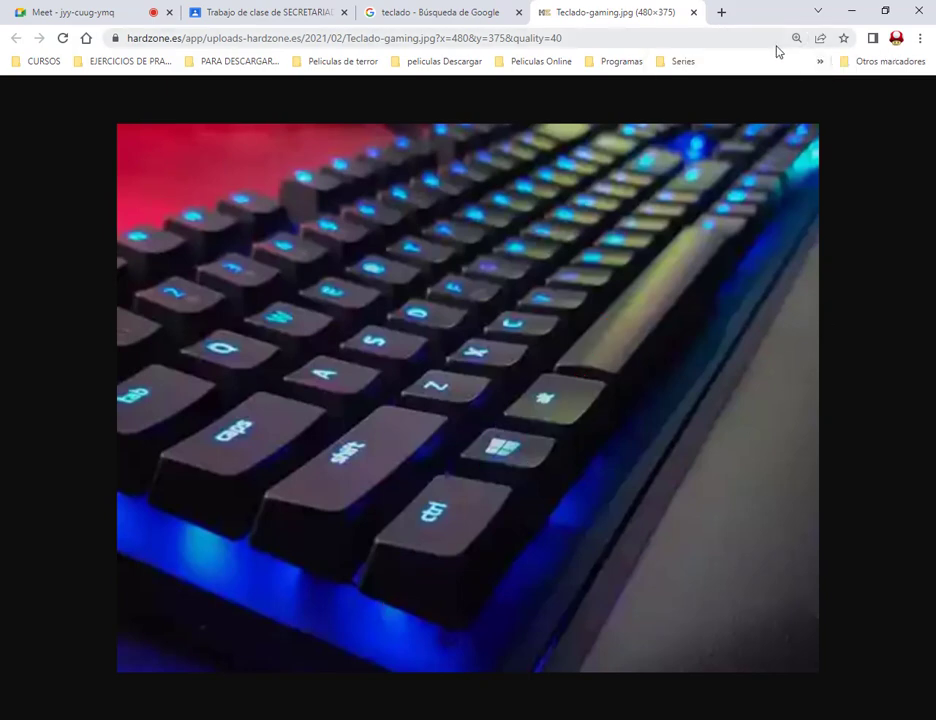
click(795, 40)
click(794, 70)
Switch back to Paint, find the on-screen keyboard by searching tec, examine its keys and close it
key(alt+Tab)
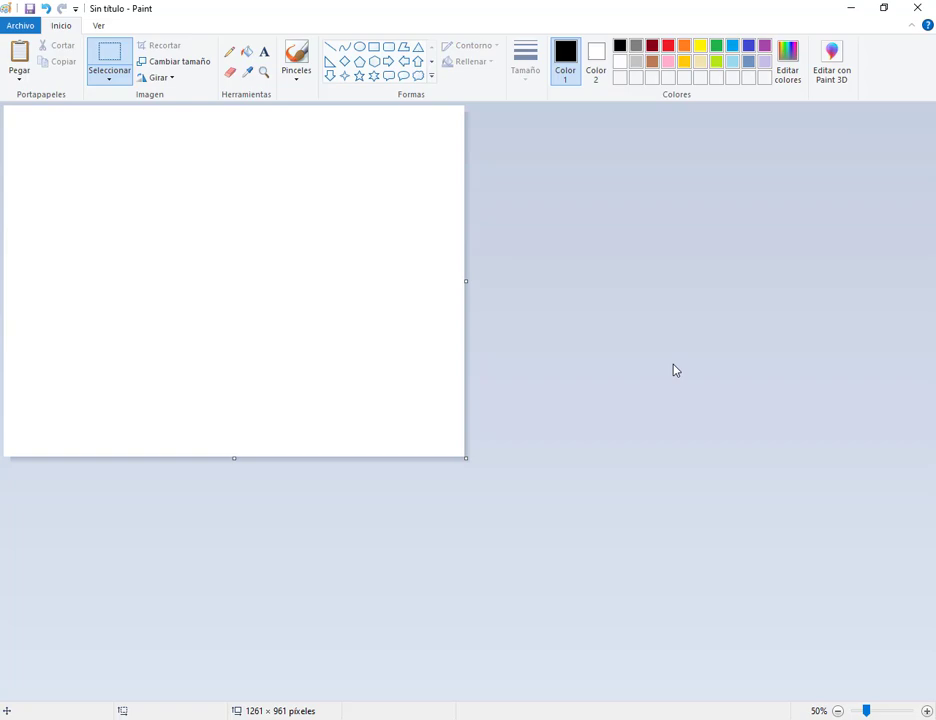
key(super)
text(tec)
key(Return)
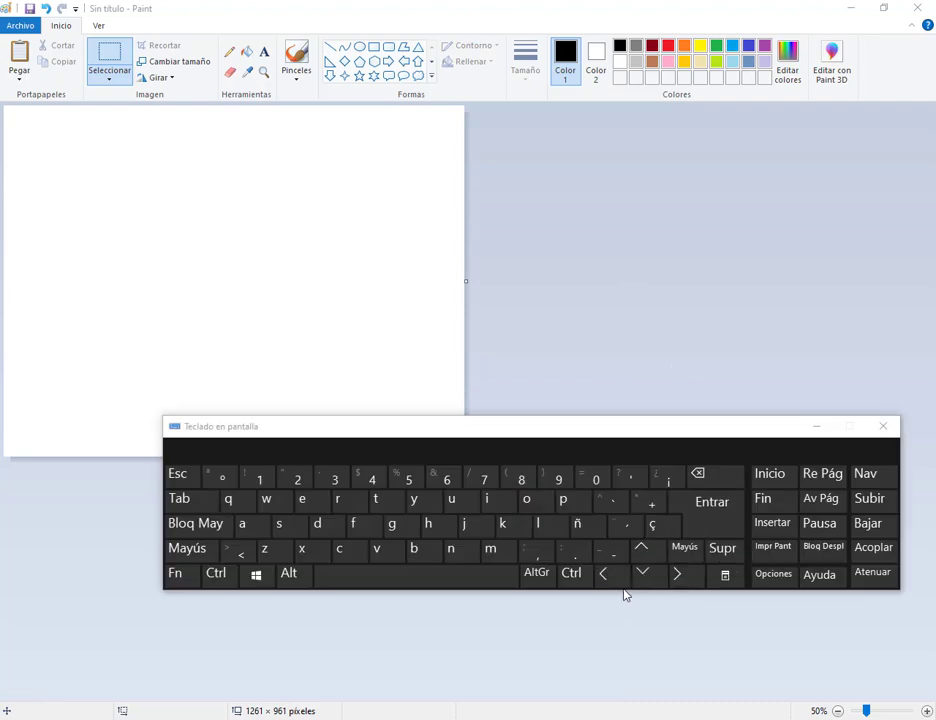
click(884, 428)
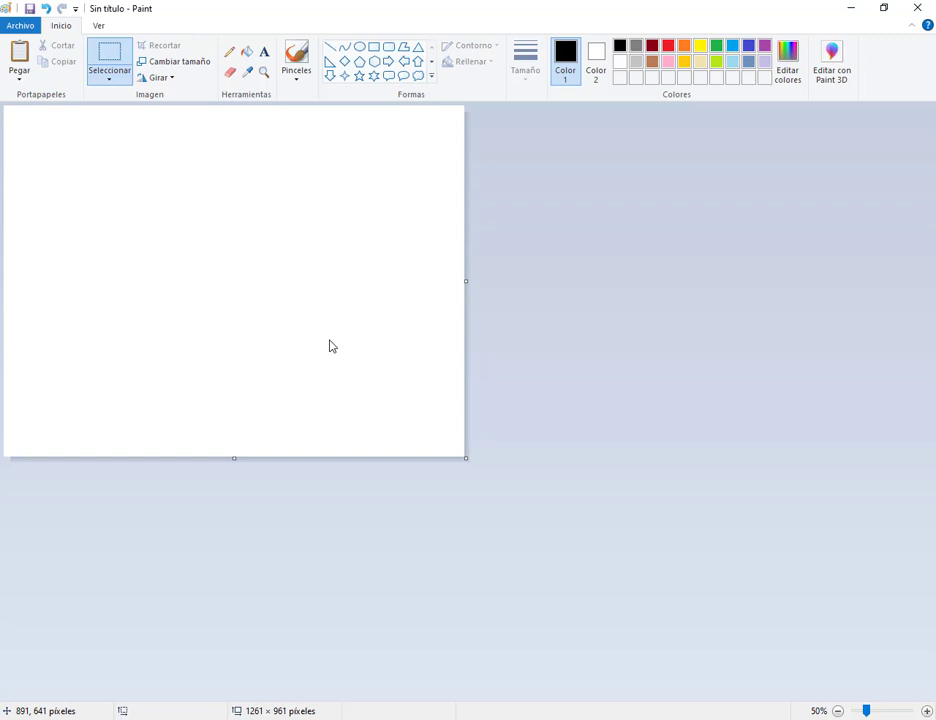
Snap Paint to the right half, the left half and back right, and point a red arrow at the exercise PDF among the suggested windows
key(super+Right)
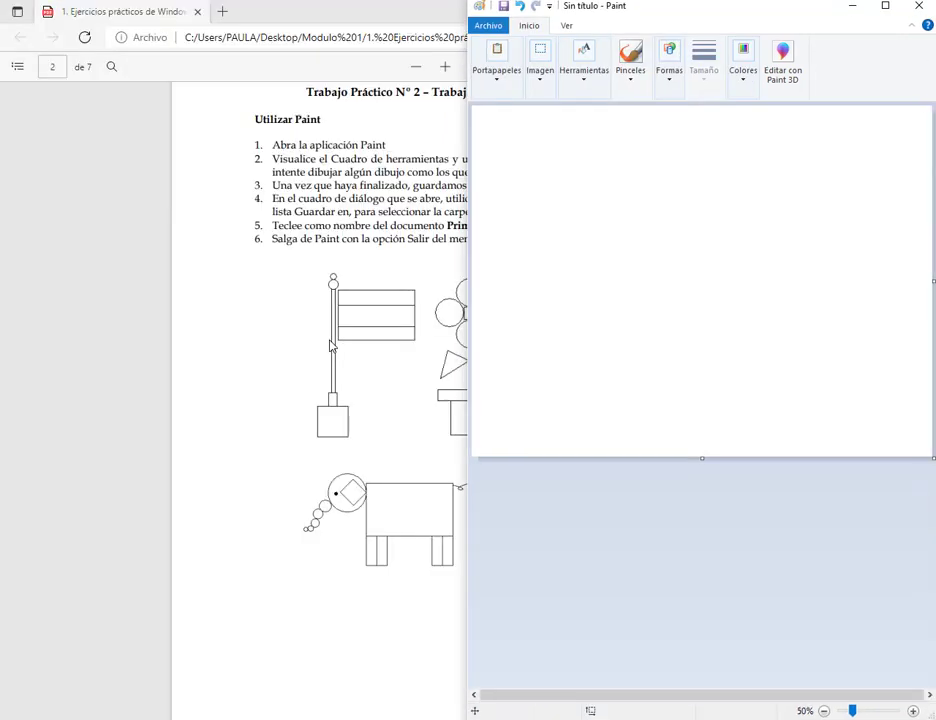
key(super+Left)
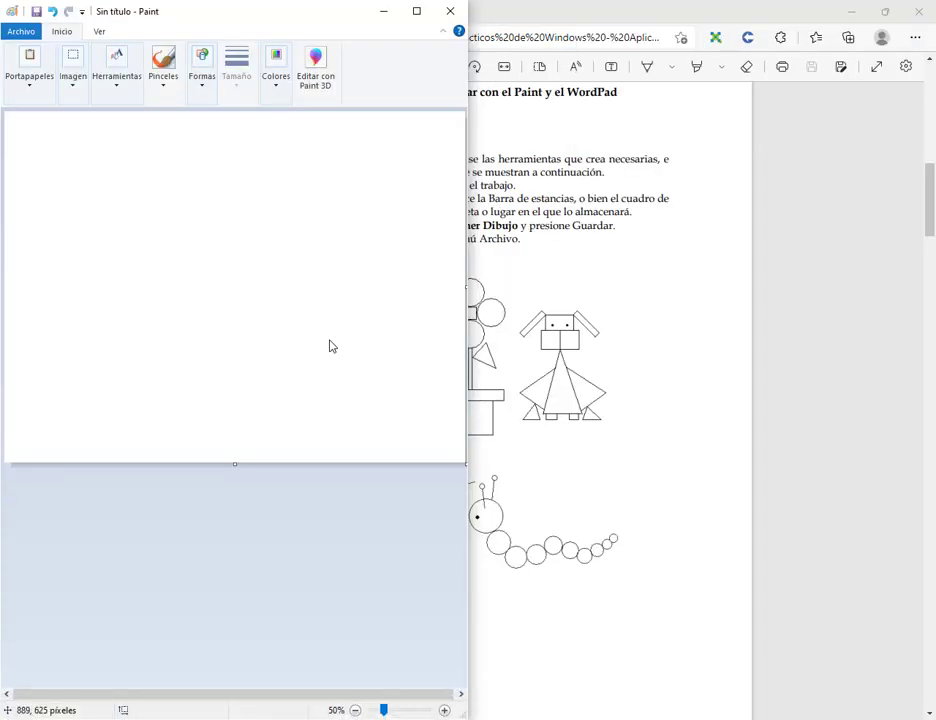
key(super+Right)
key(super+Right)
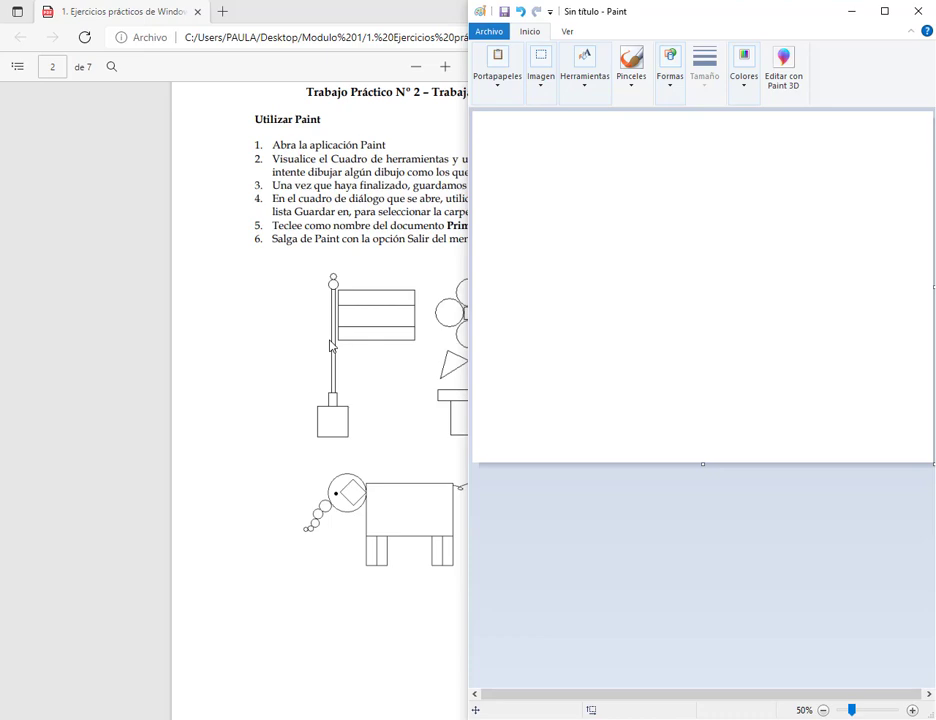
key(super+Right)
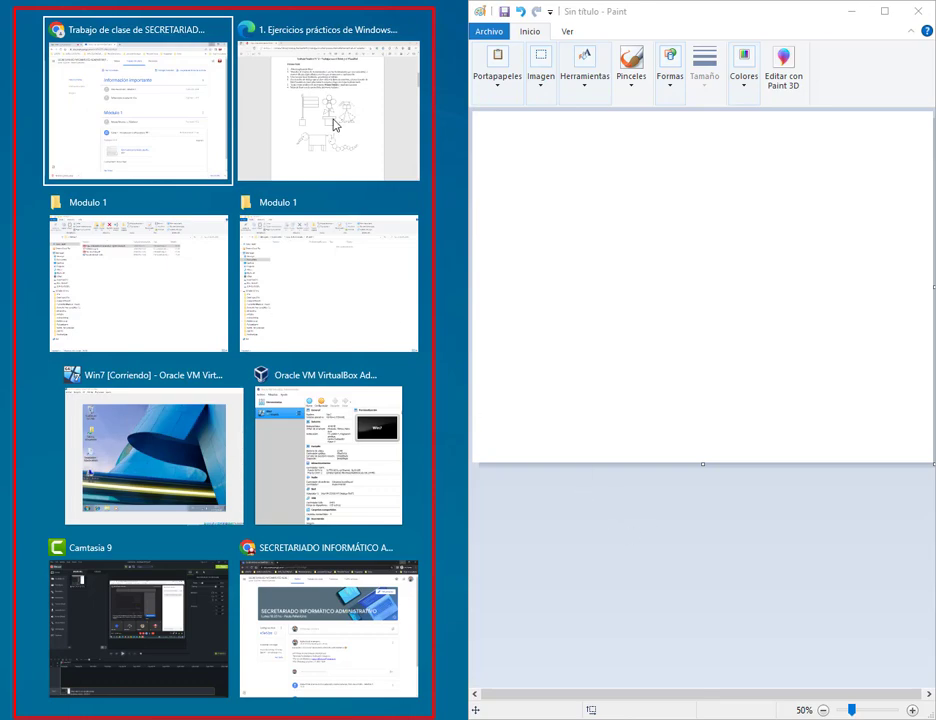
drag(265, 309, 302, 131)
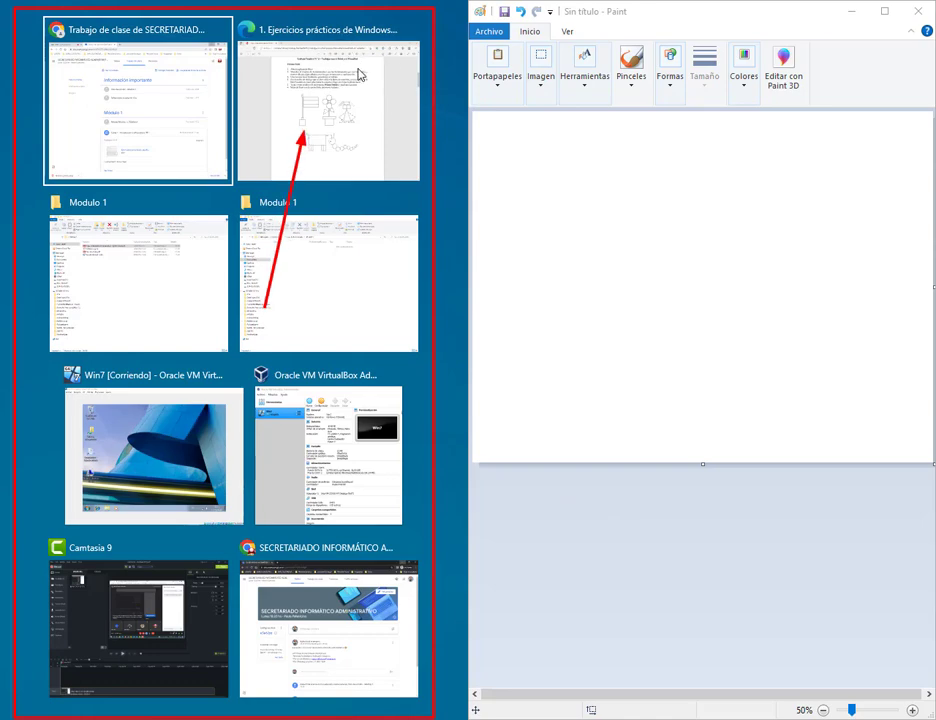
click(408, 44)
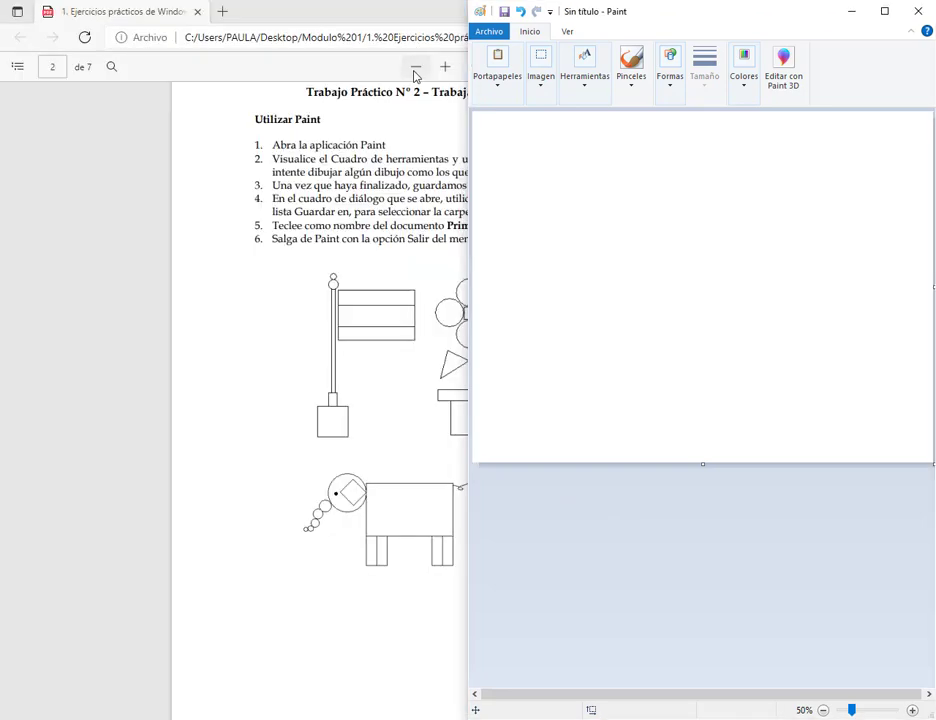
Snap Paint to the right half of the screen again and fill the left half with the exercise PDF
key(super+Up)
key(alt+Tab)
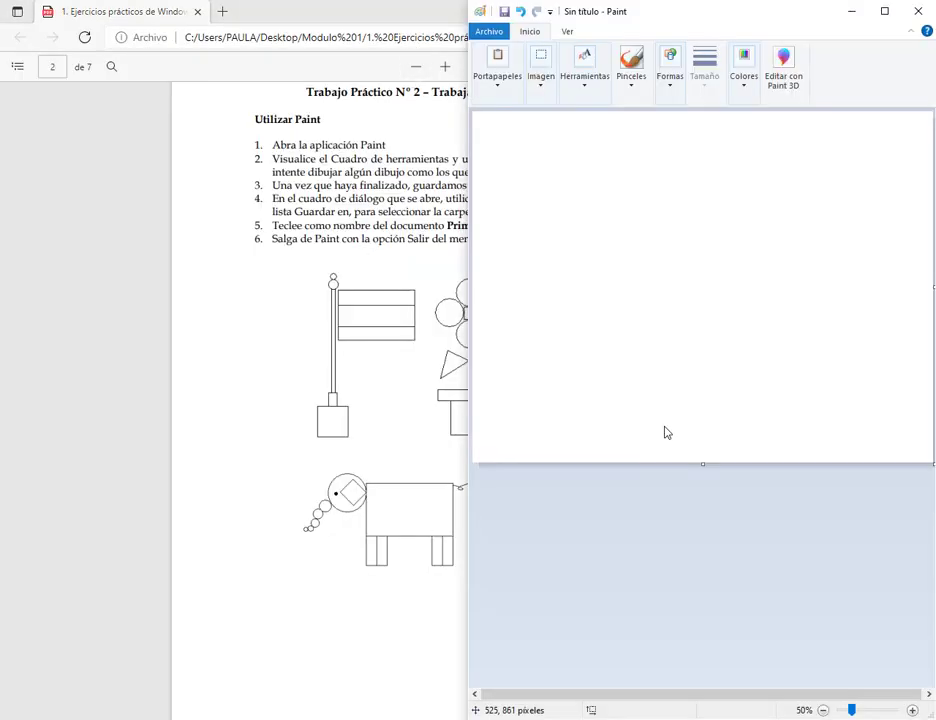
key(super+Left)
key(super+Down)
key(super+Right)
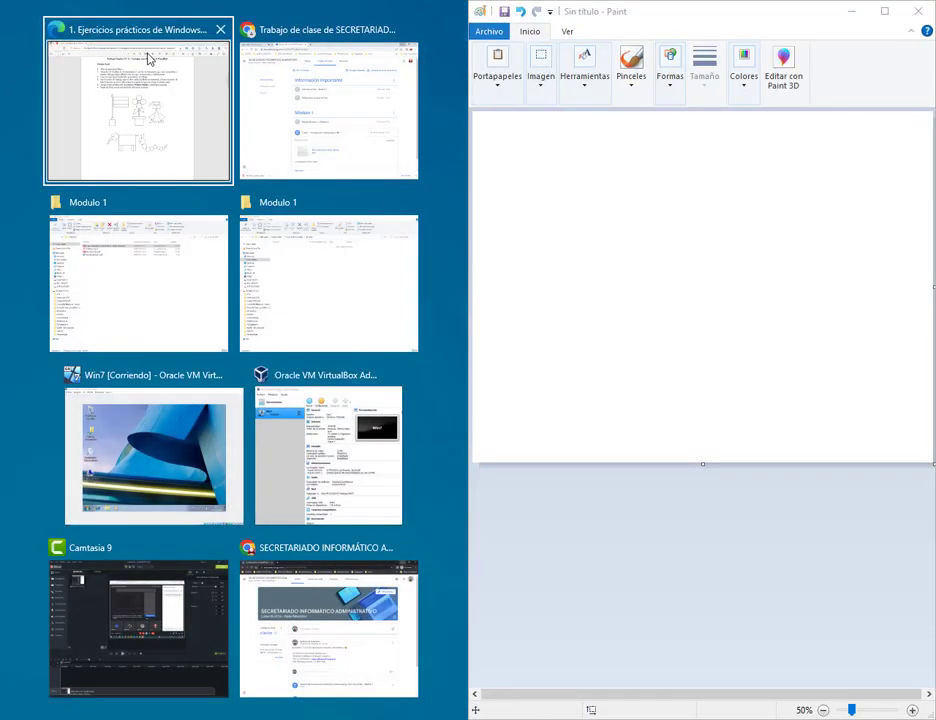
click(126, 116)
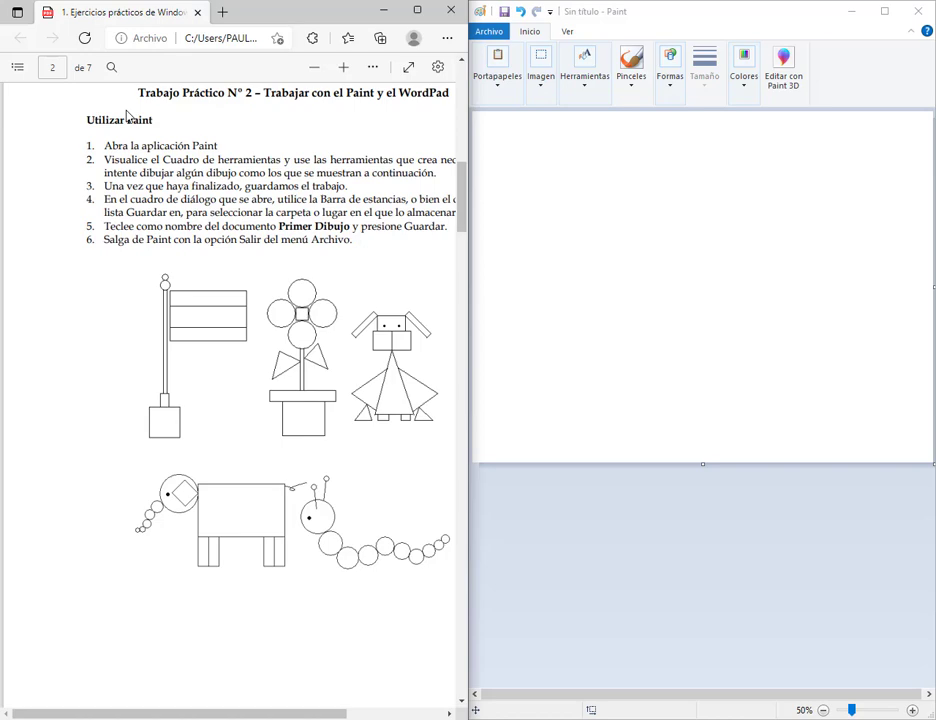
click(855, 288)
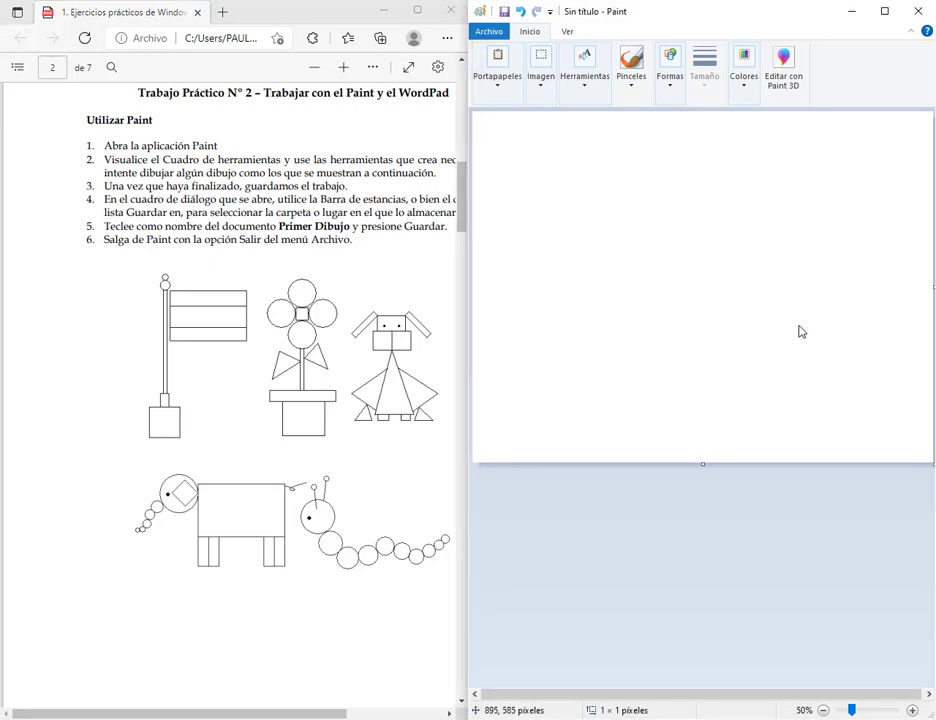
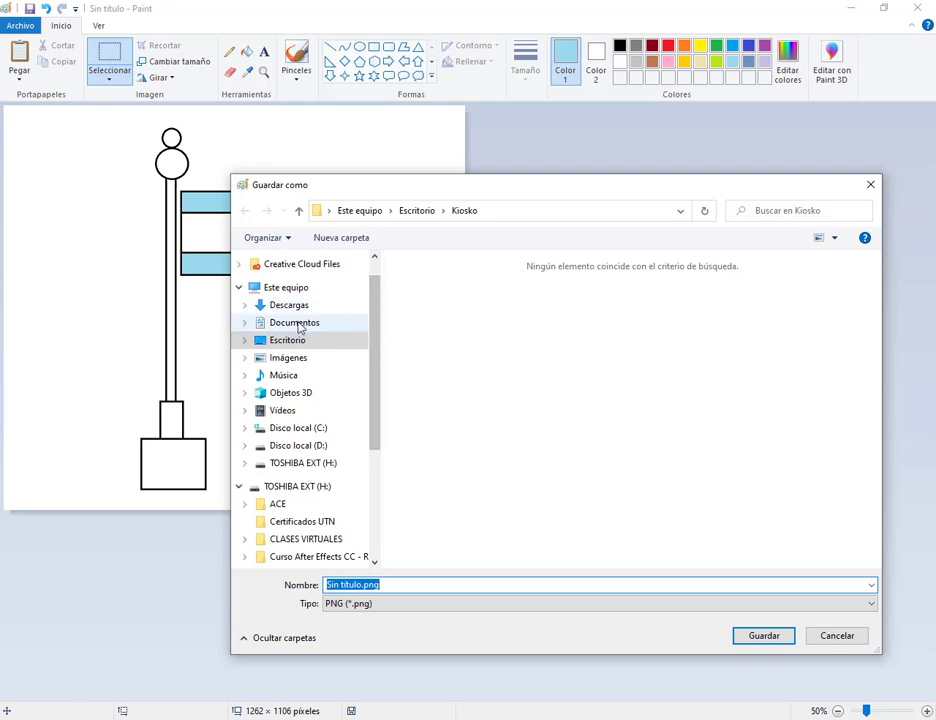
Save the flag drawing as Bandera in PNG format in Documentos > 1. Curso de Secreatariado > Modulo 1, and close Paint
double_click(452, 307)
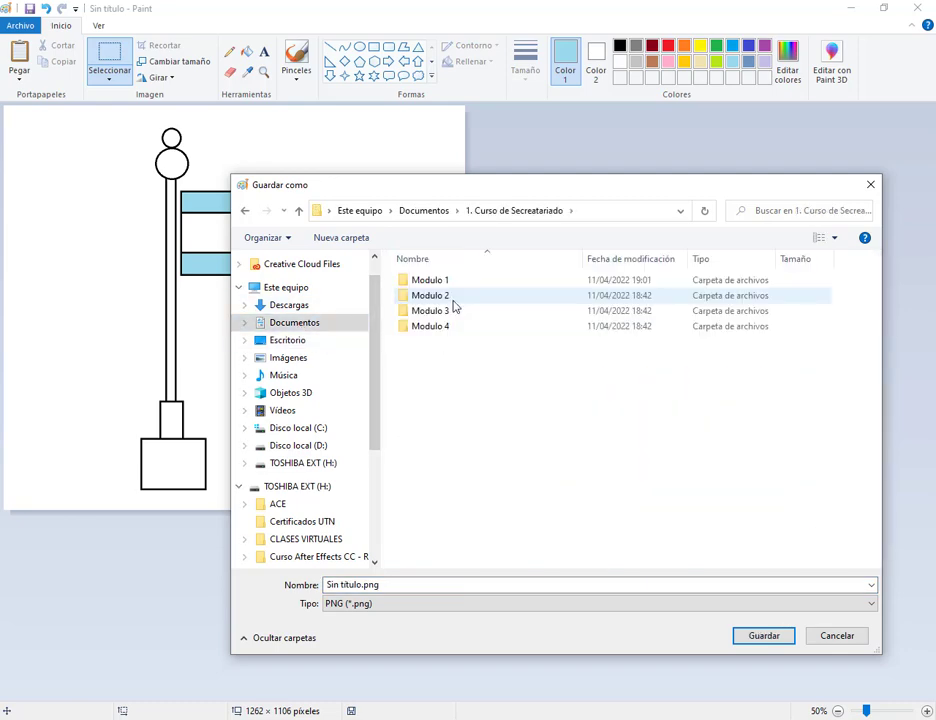
double_click(449, 282)
click(380, 588)
text(Band)
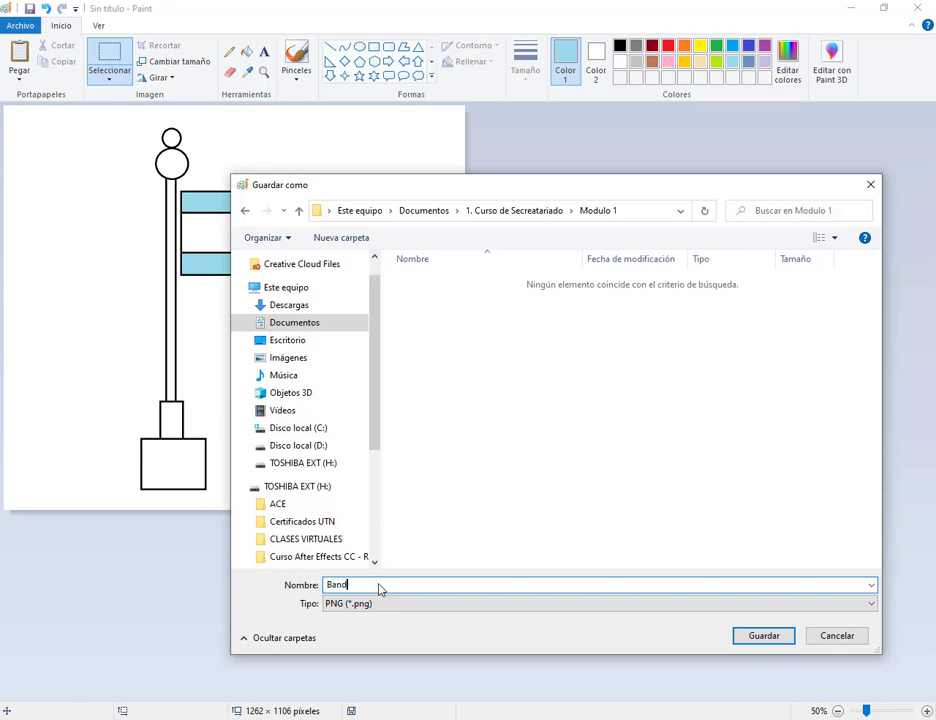
text(era)
key(Return)
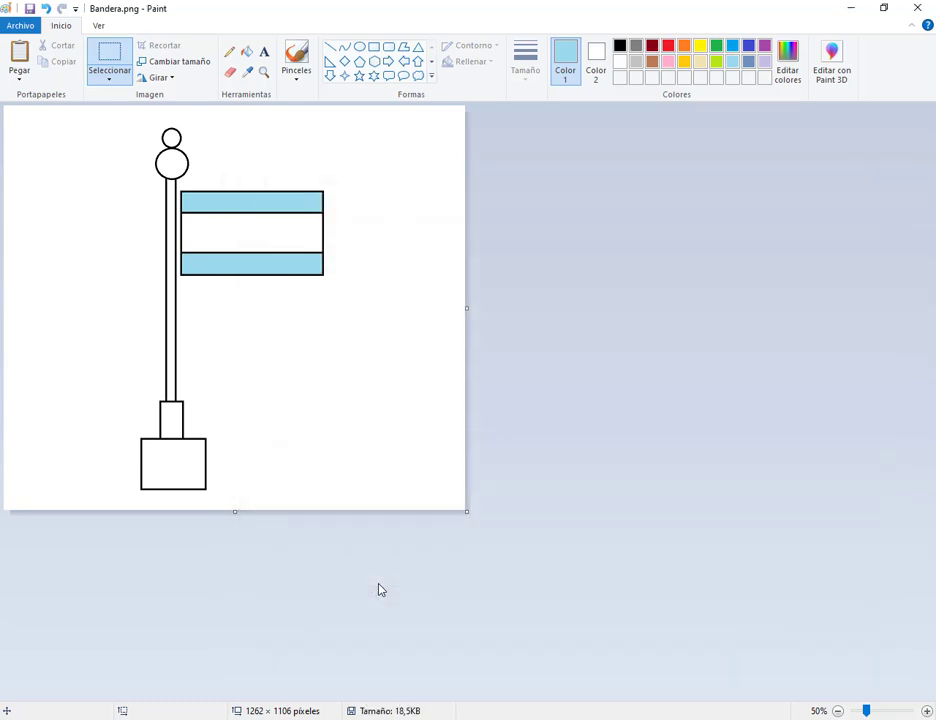
click(930, 7)
click(420, 15)
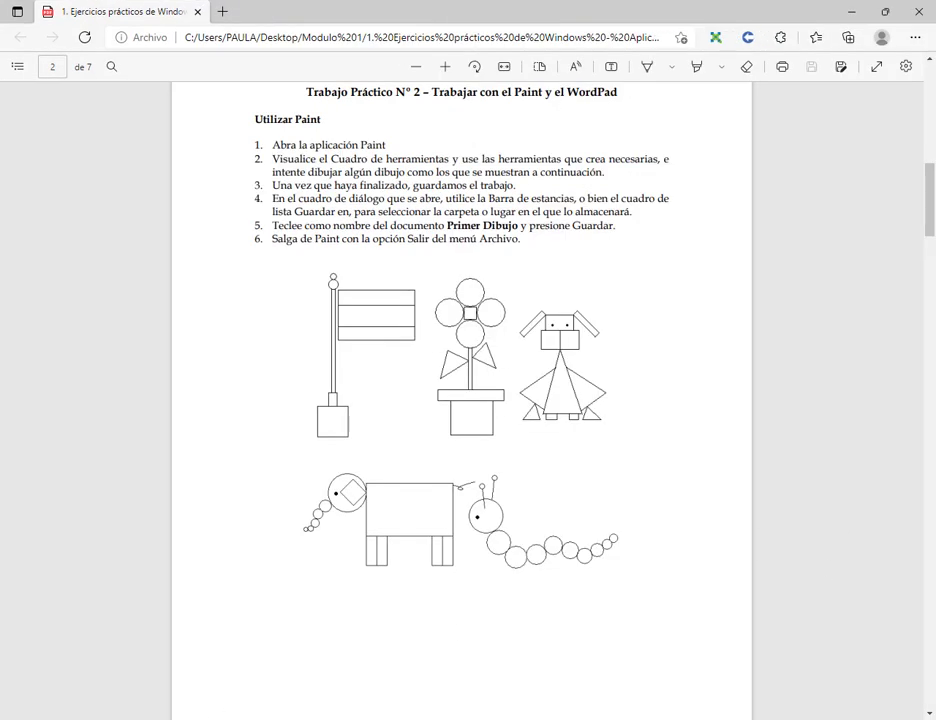
Show the Modulo 1 folder in Documentos and view Definición de Bloc de notas.txt and Bandera.png, closing each one
key(super+d)
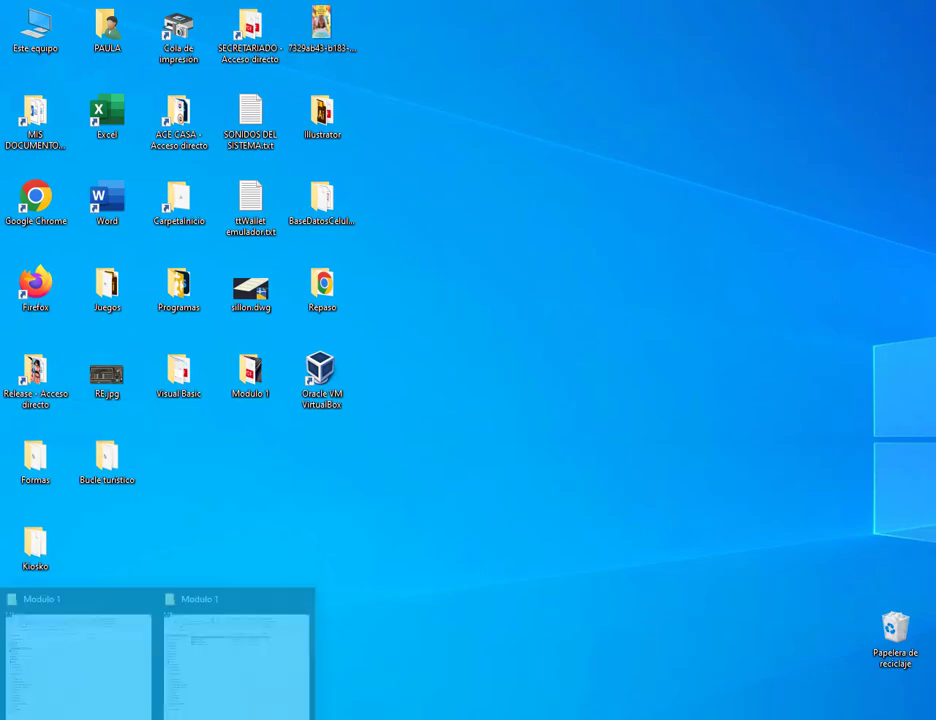
click(299, 593)
click(150, 643)
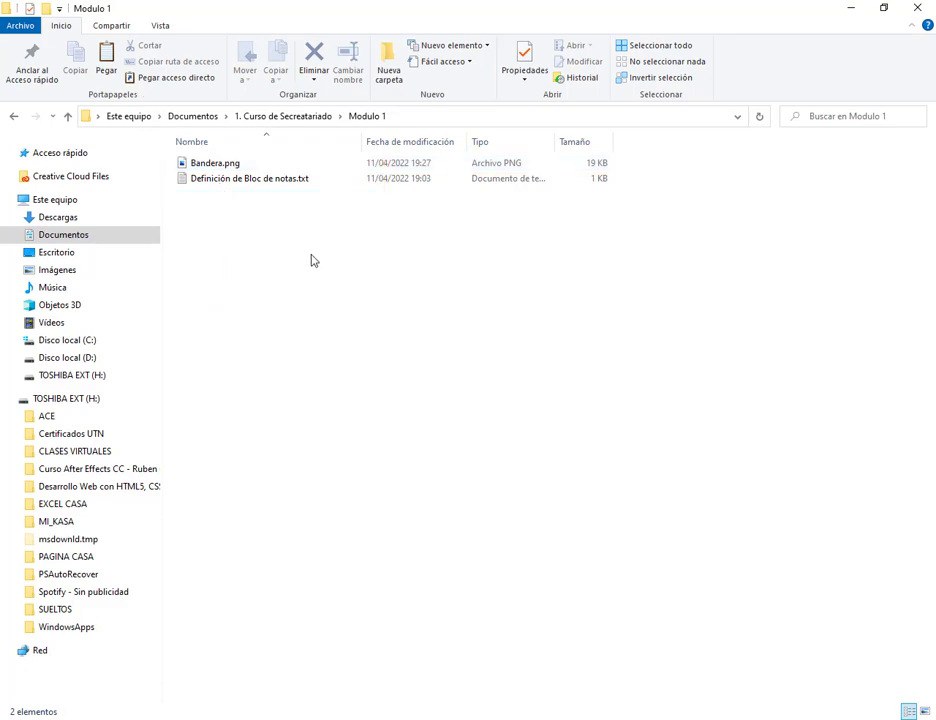
double_click(255, 182)
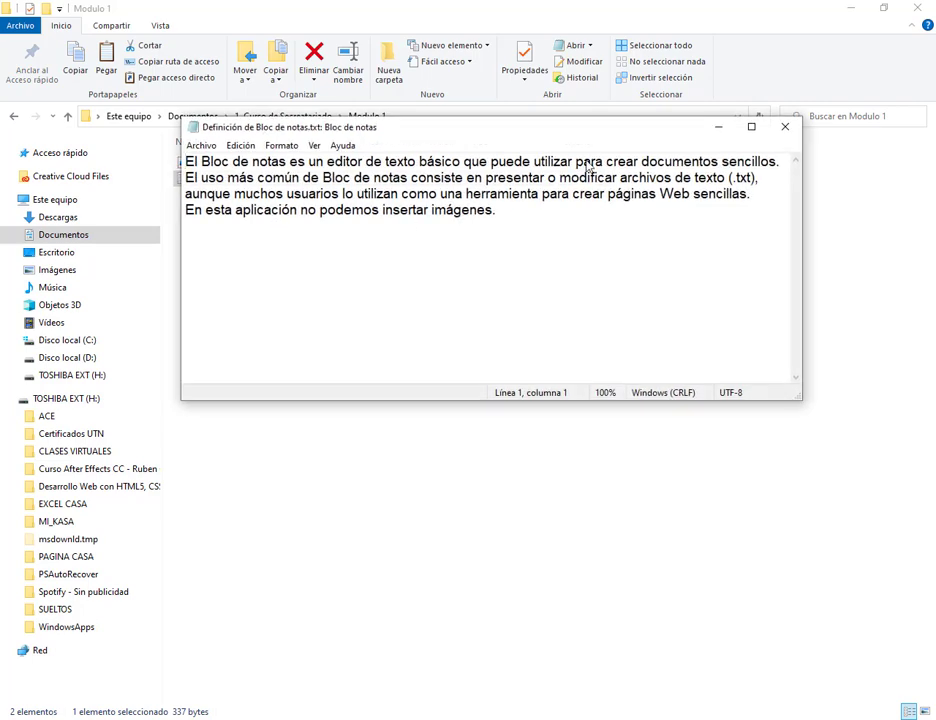
click(784, 126)
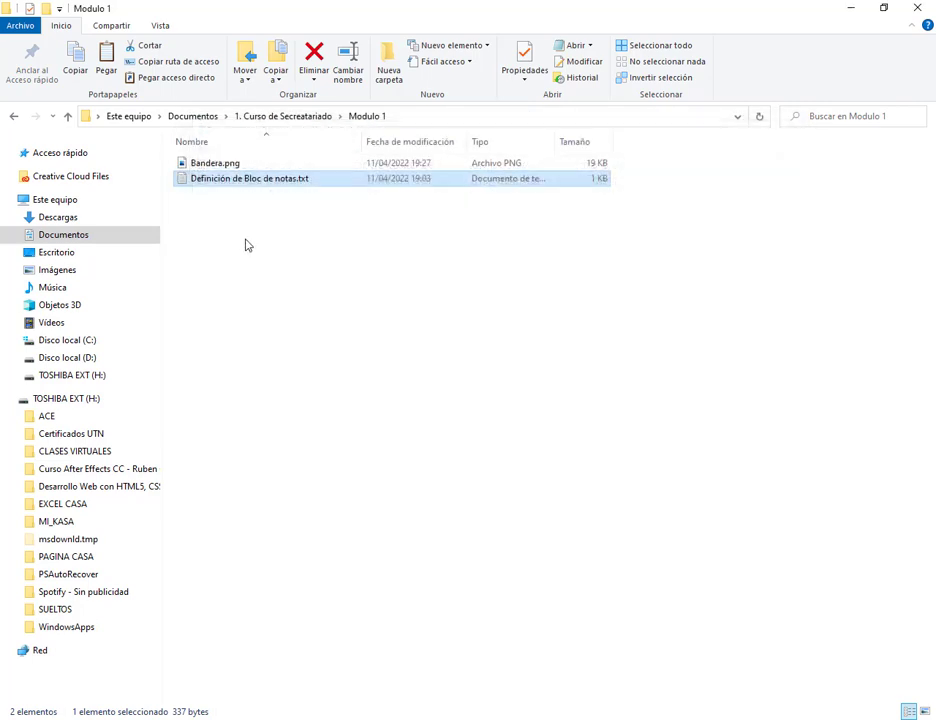
double_click(222, 164)
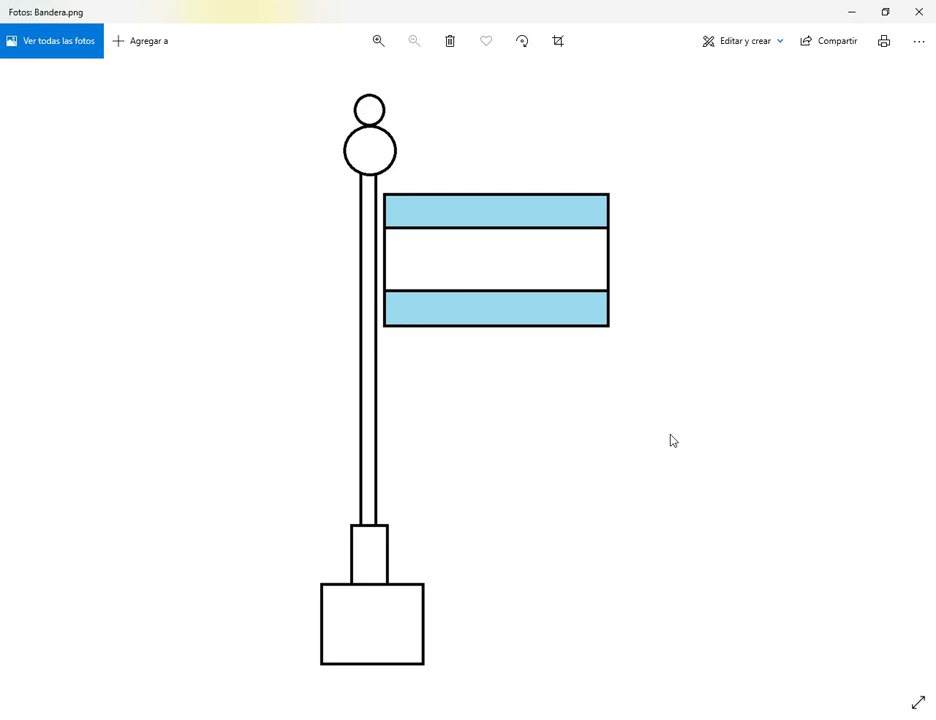
click(919, 11)
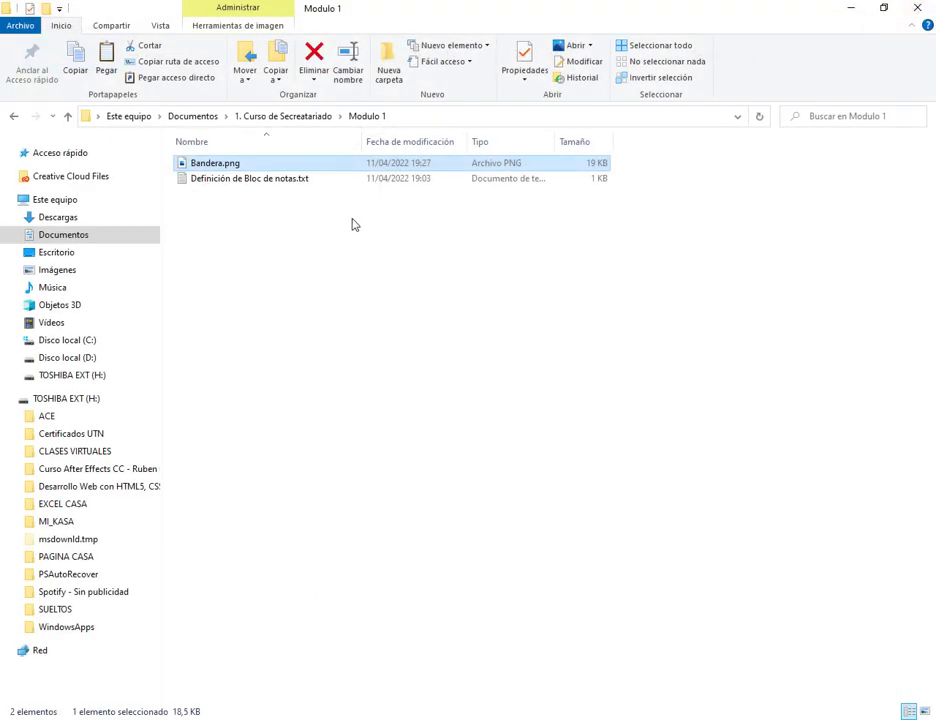
Open Bandera.png in Paint instead of the default image viewer and set the zoom to 50%
right_click(203, 167)
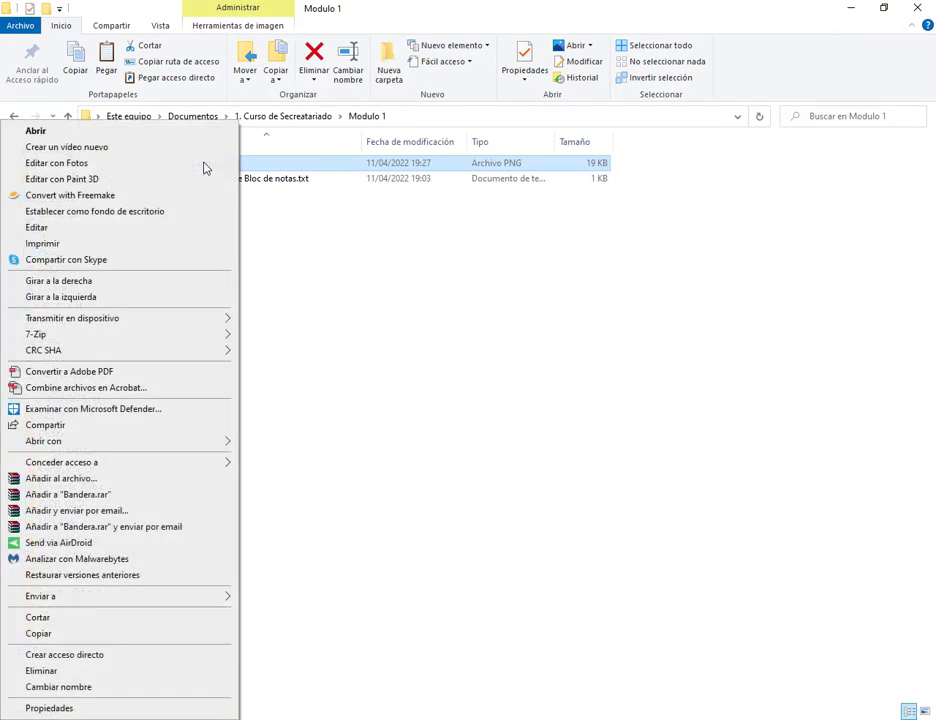
mouse_move(45, 446)
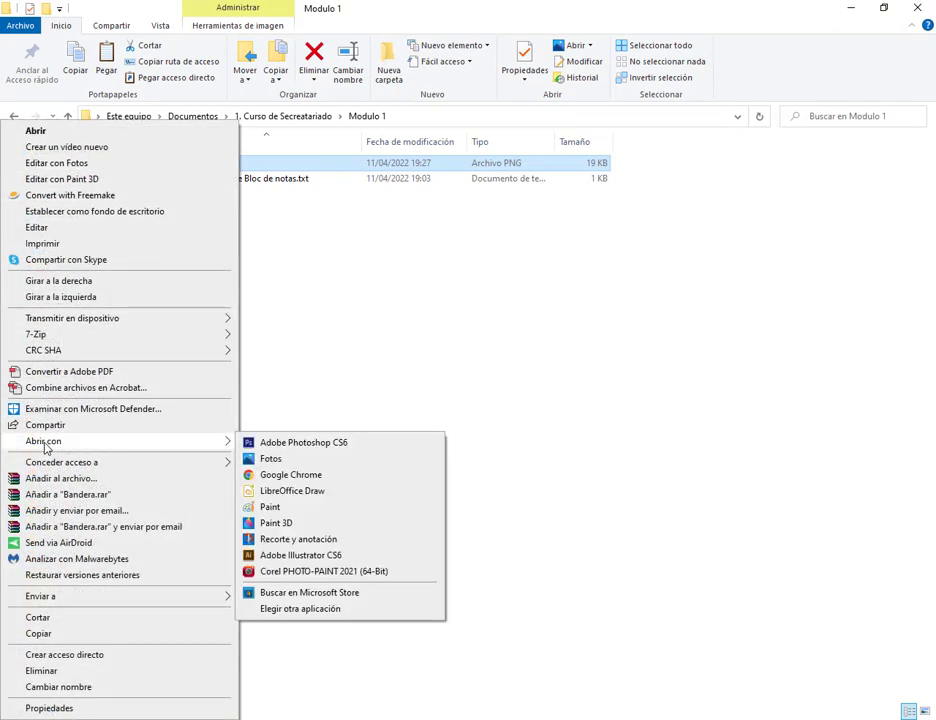
click(286, 509)
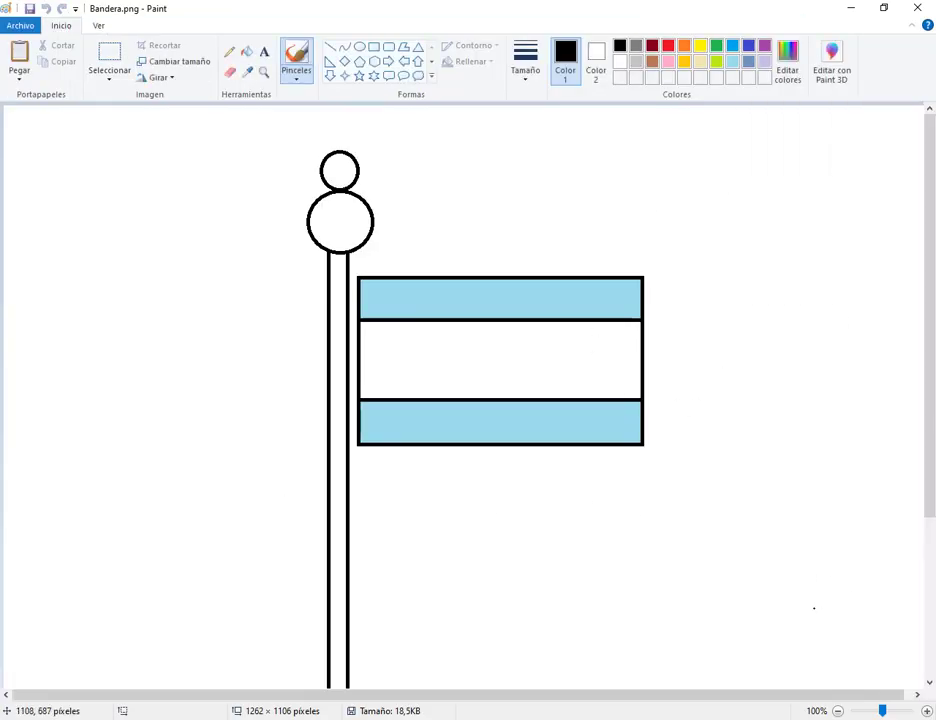
click(838, 711)
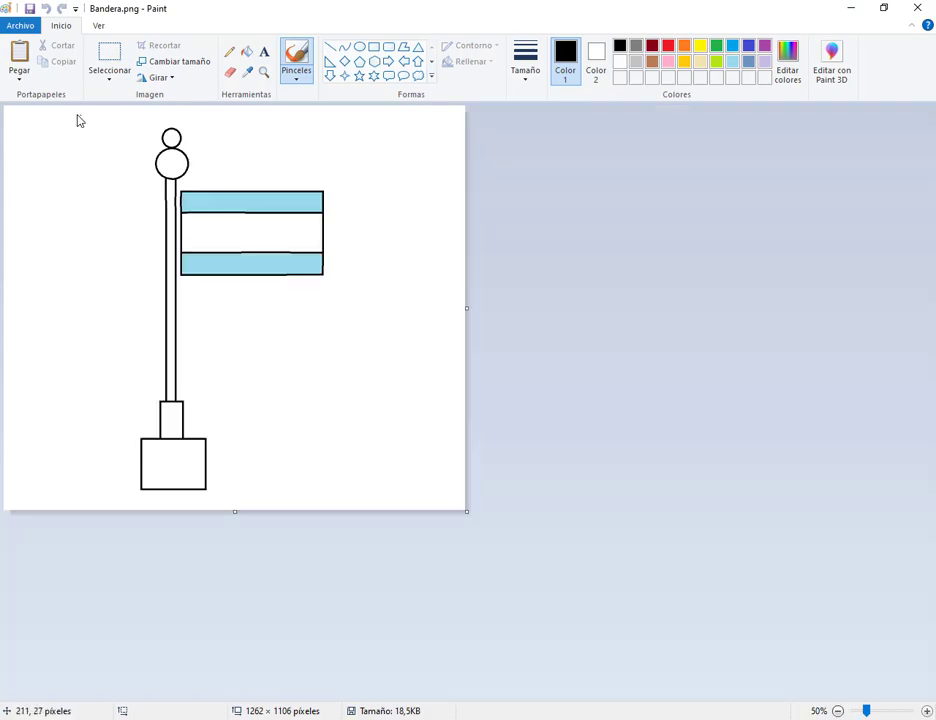
Return to the exercise PDF and review the remaining drawings and the Utilizar WordPad exercise on page 4
key(alt+Tab)
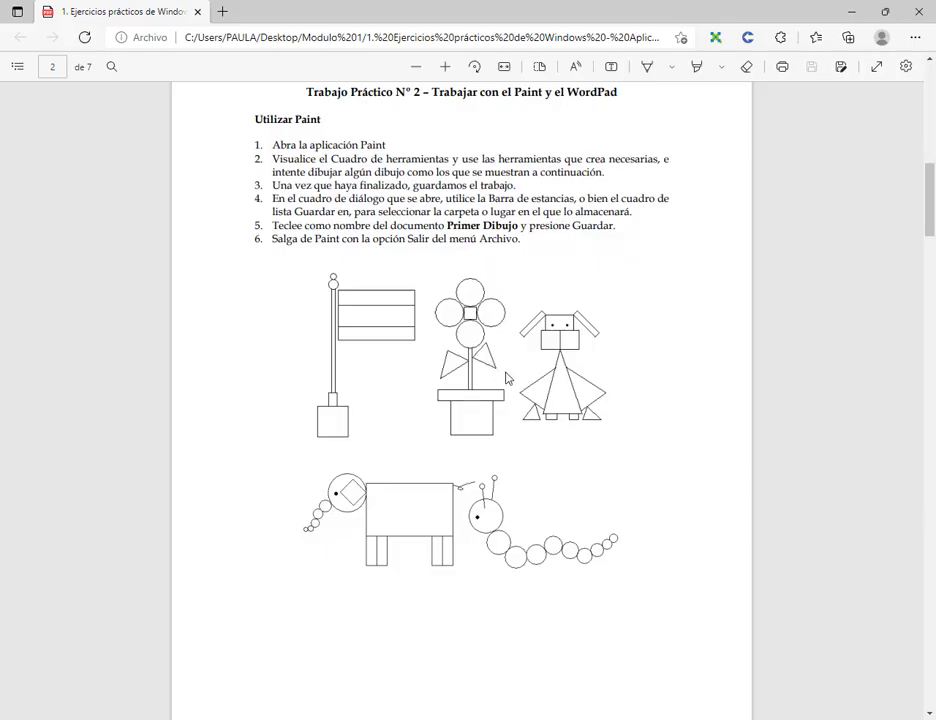
scroll(499, 379, down, 15)
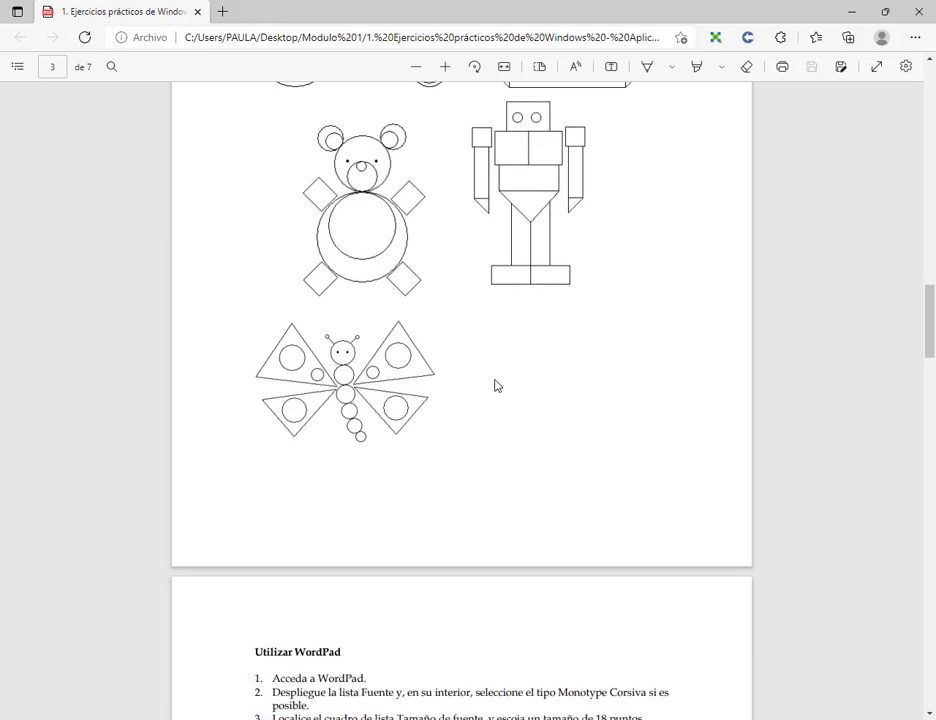
scroll(497, 386, down, 2)
scroll(497, 388, up, 1)
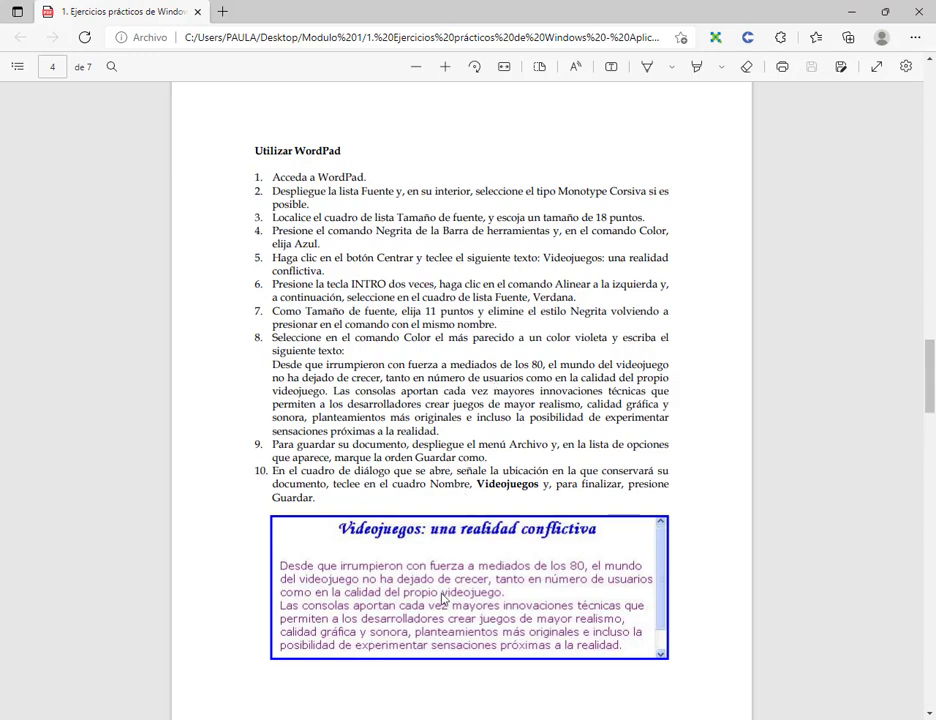
scroll(444, 598, down, 2)
scroll(505, 330, up, 2)
Start Bloc de notas with a blank document and move its window slightly higher over the PDF
key(super)
text(bloc)
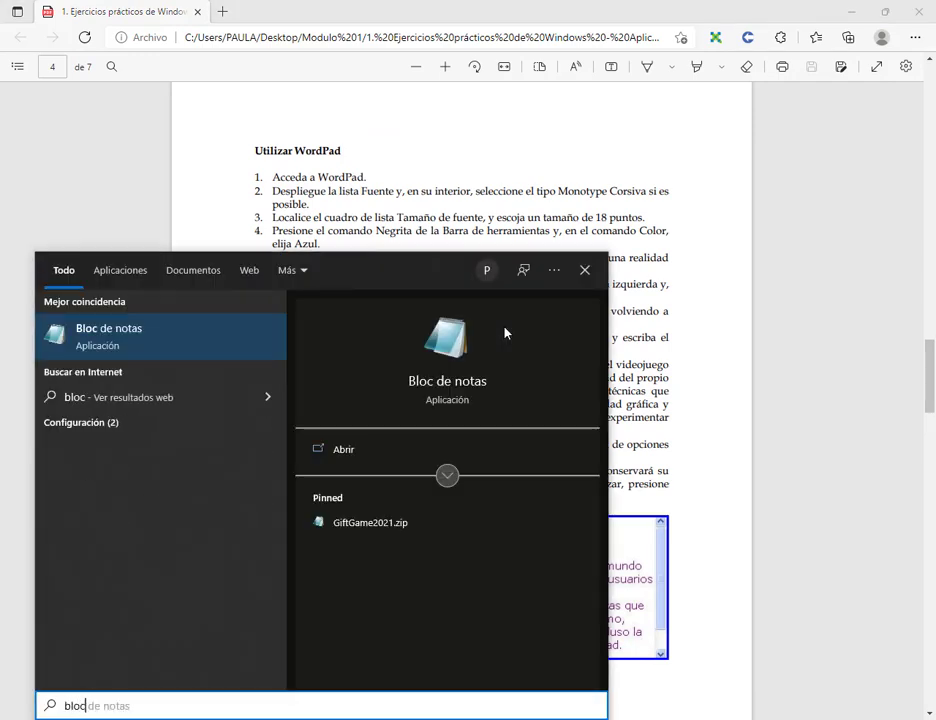
key(Return)
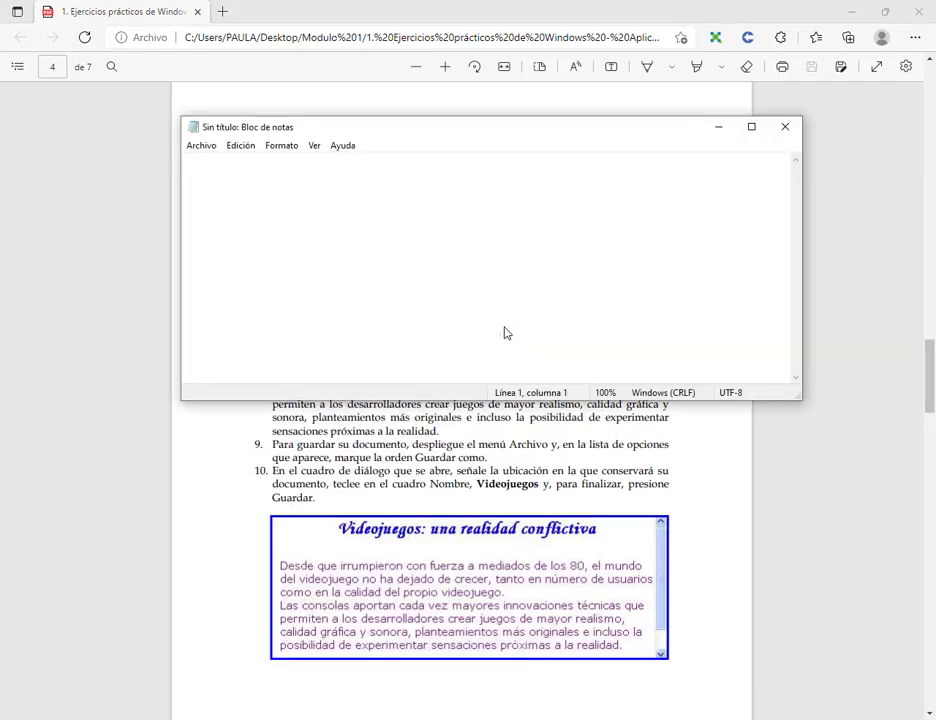
drag(516, 134, 516, 97)
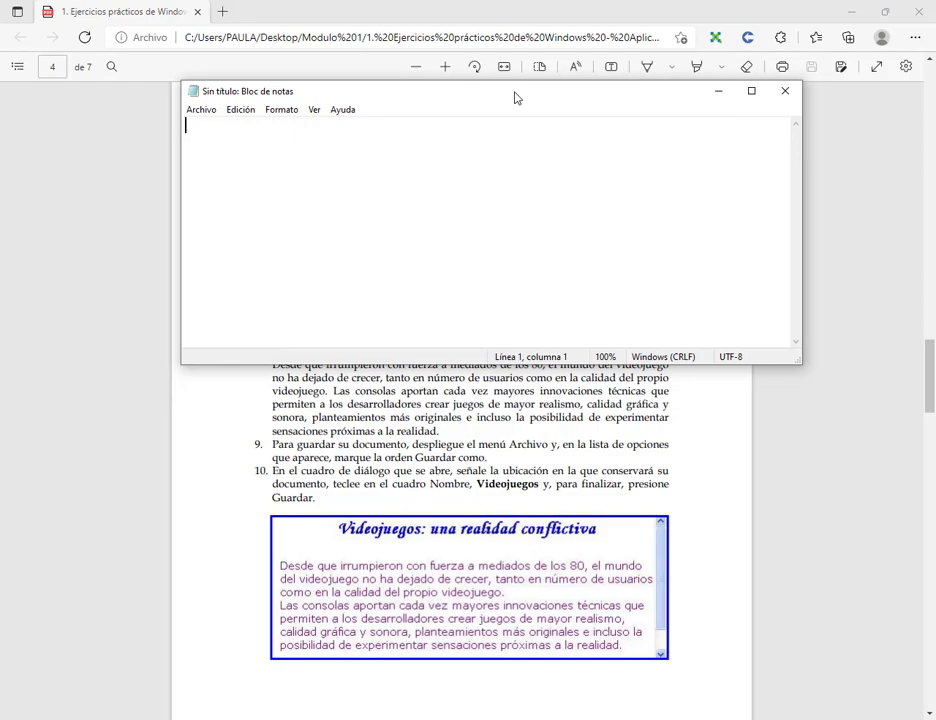
key(super)
text(wo)
key(Return)
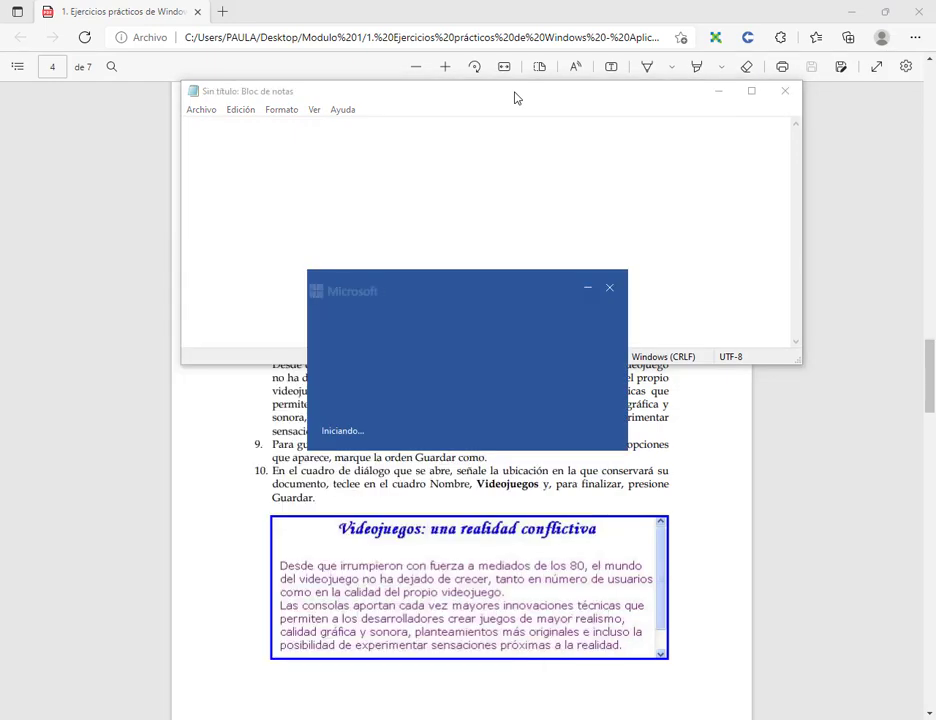
key(alt+F4)
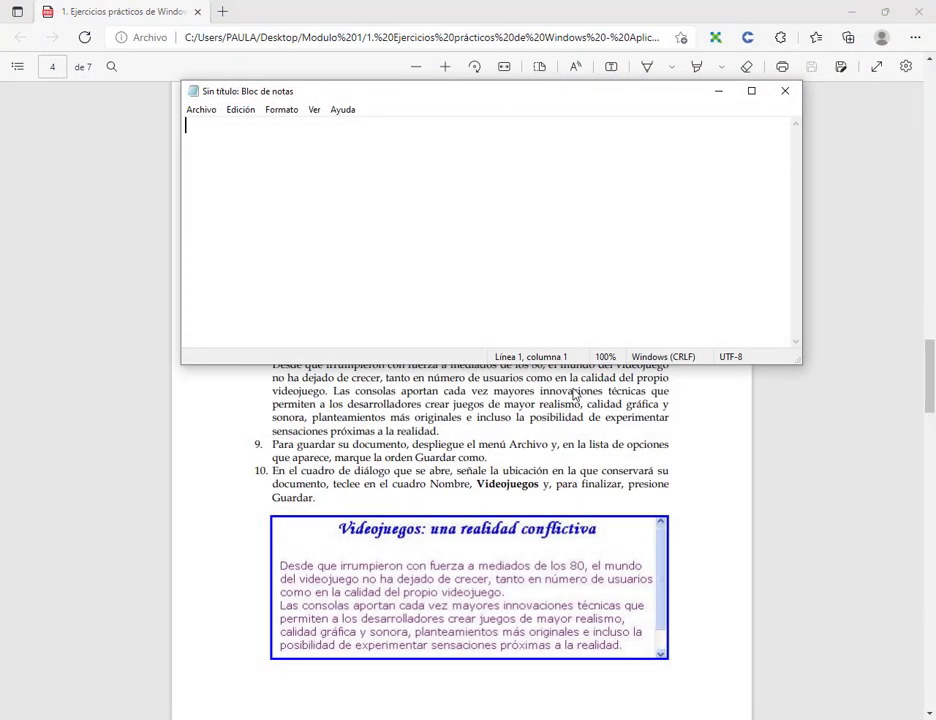
Find WordPad by searching wordpa and open it with a blank document
key(super)
text(wordpa)
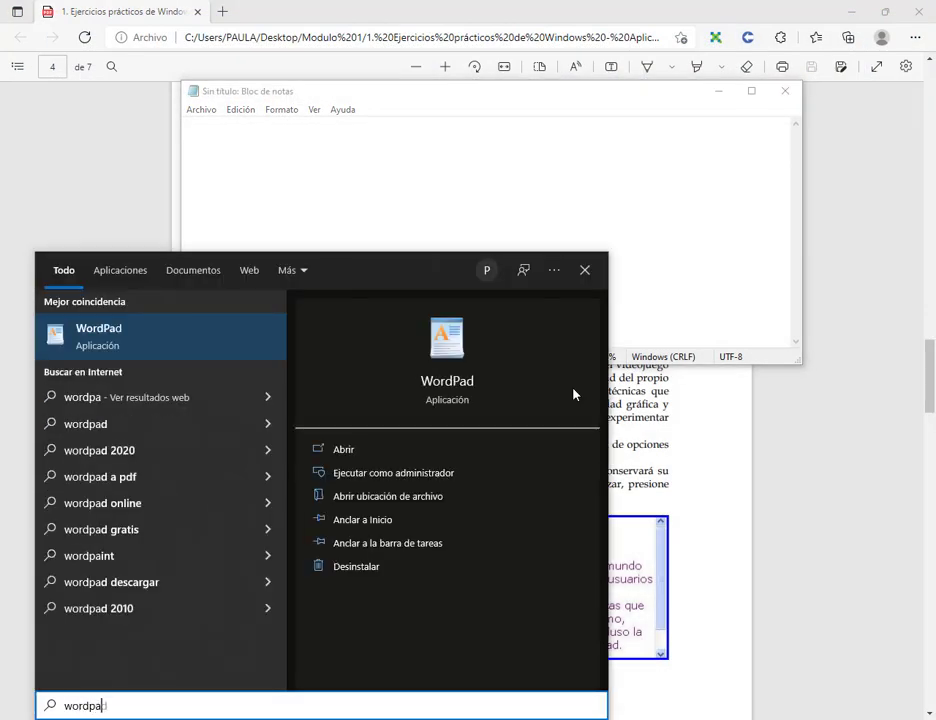
key(Return)
click(880, 7)
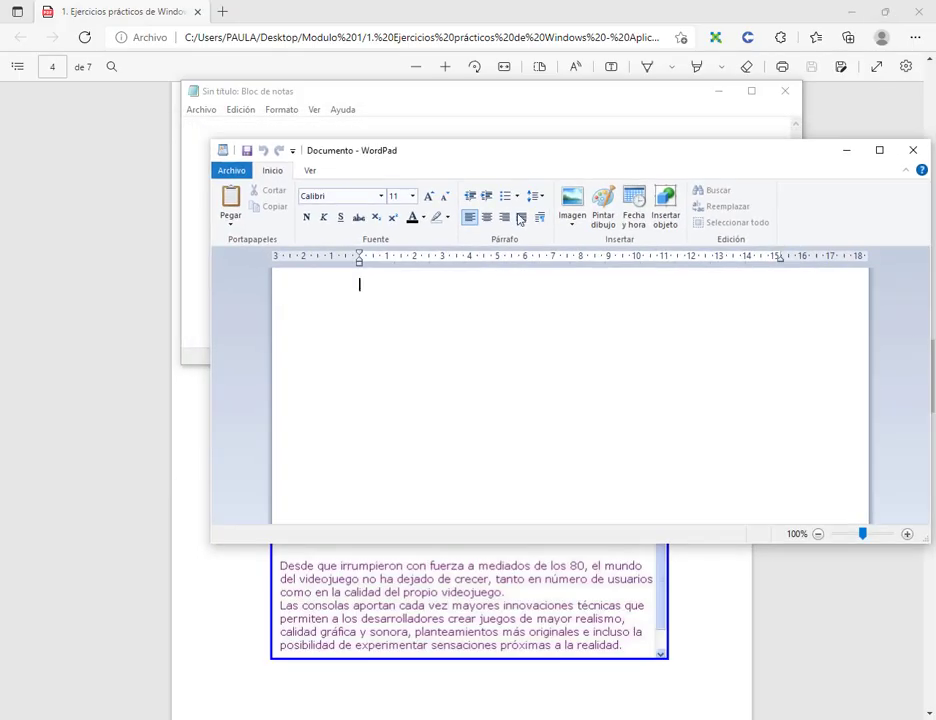
Arrange the Bloc de notas window above the WordPad window so both blank documents can be compared
drag(534, 162, 470, 220)
drag(479, 92, 420, 38)
click(608, 539)
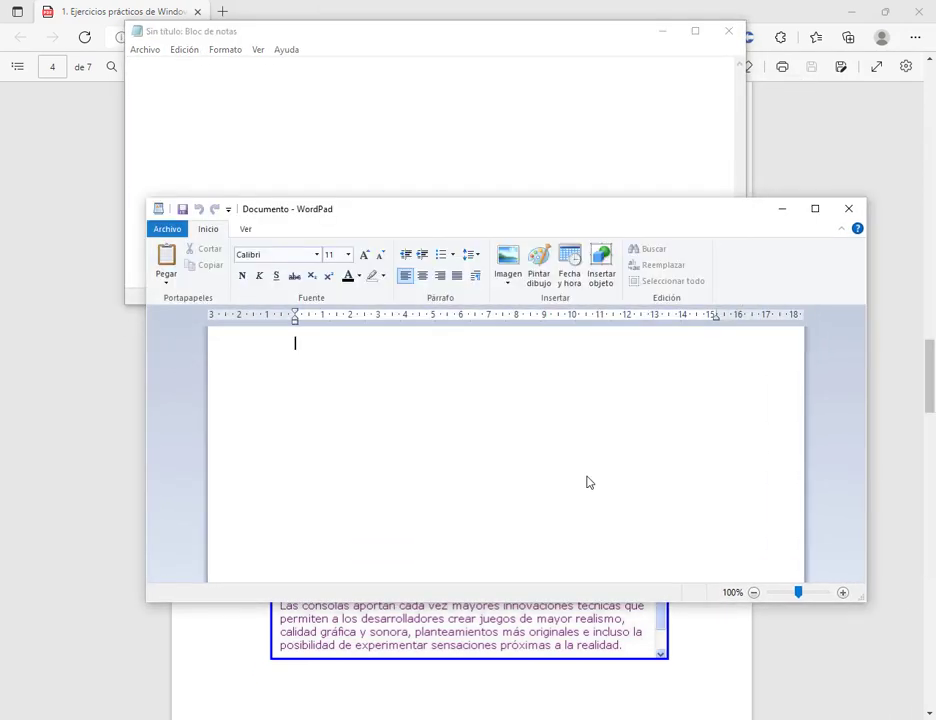
drag(585, 210, 536, 338)
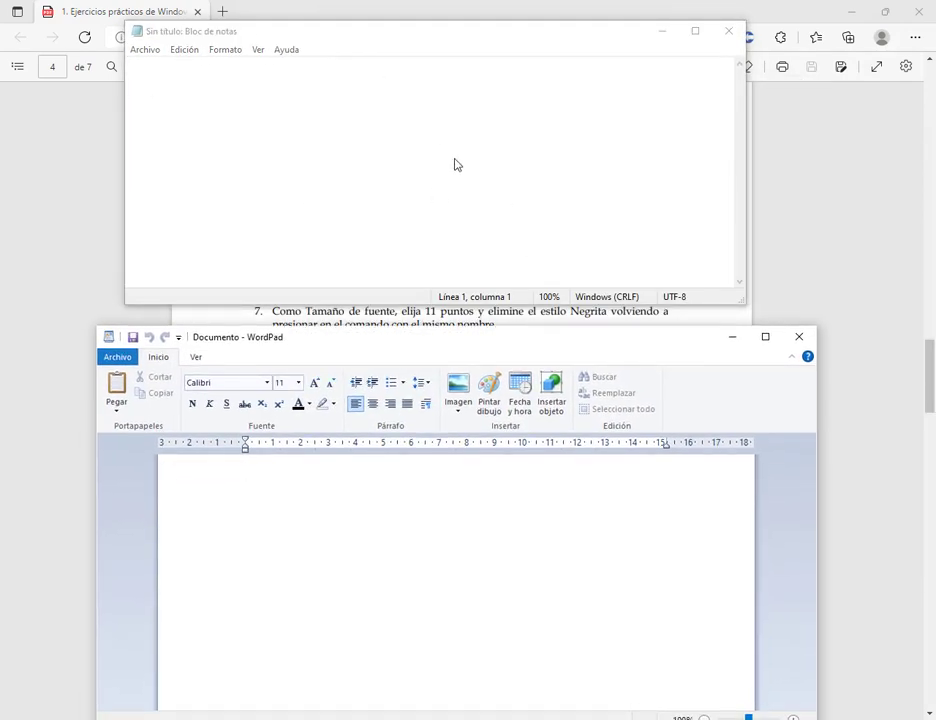
mouse_move(94, 359)
mouse_down()
mouse_move(679, 424)
mouse_move(717, 443)
mouse_up()
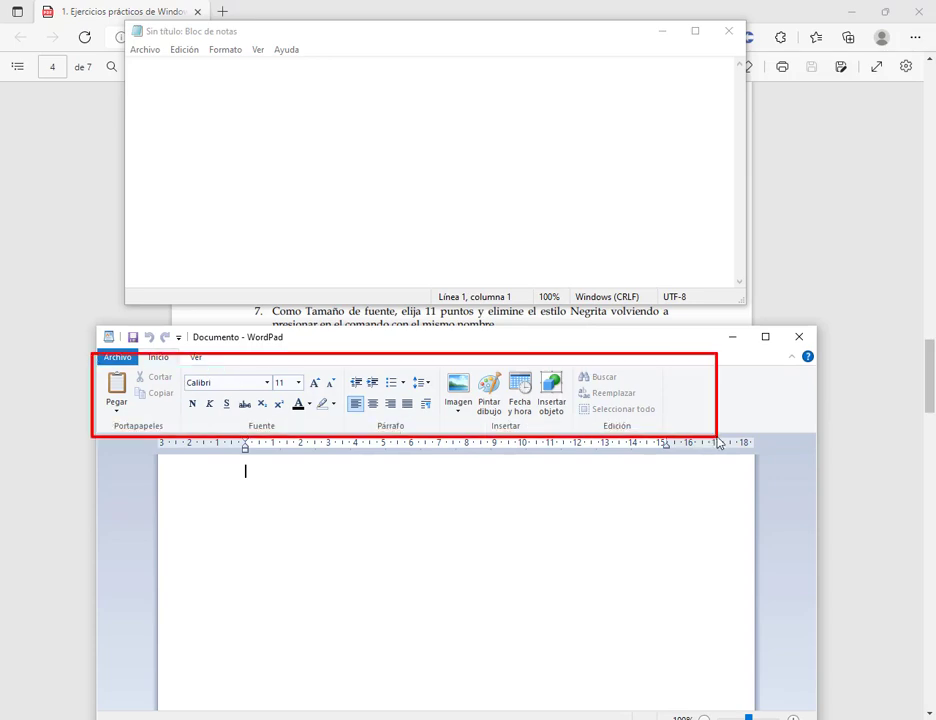
key(Escape)
Clear the PDF and other background windows, leaving only Bloc de notas and WordPad over the desktop
click(852, 11)
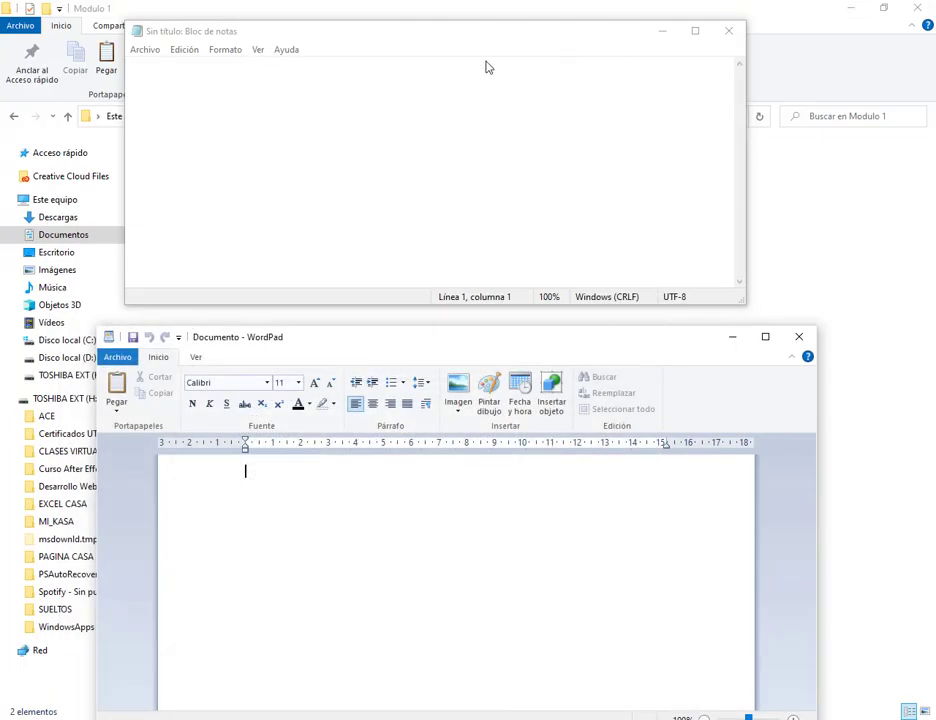
key(super+d)
key(super+d)
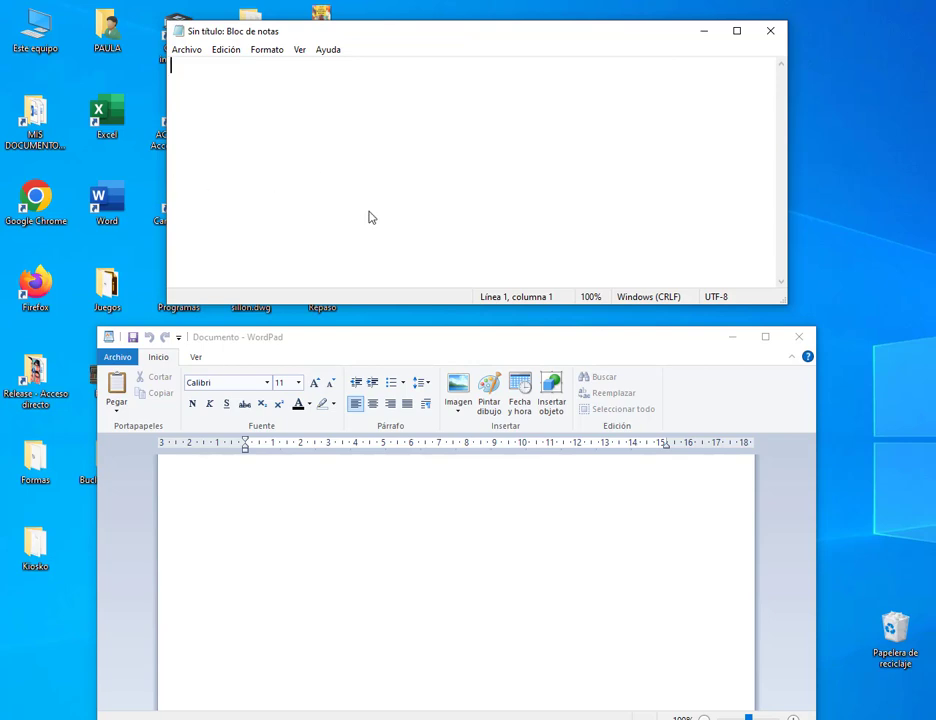
Examine WordPad's paragraph alignment, font colour and image insertion tools in comparison with Bloc de notas
click(366, 594)
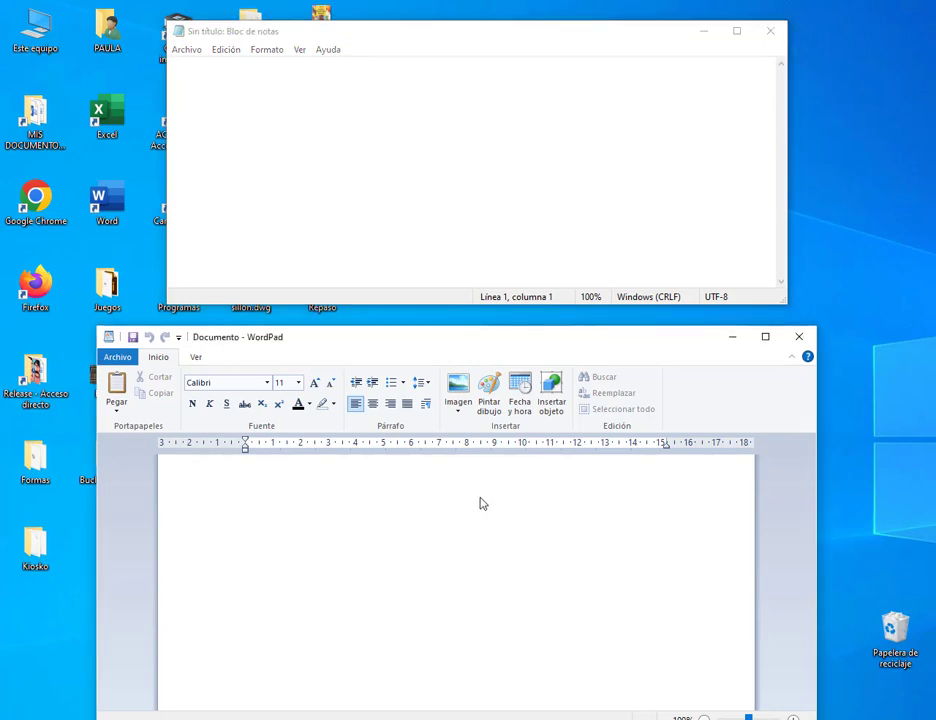
mouse_move(148, 428)
mouse_down()
mouse_move(596, 476)
mouse_move(755, 463)
mouse_move(778, 452)
mouse_up()
drag(190, 368, 197, 424)
drag(722, 364, 708, 428)
drag(343, 390, 424, 420)
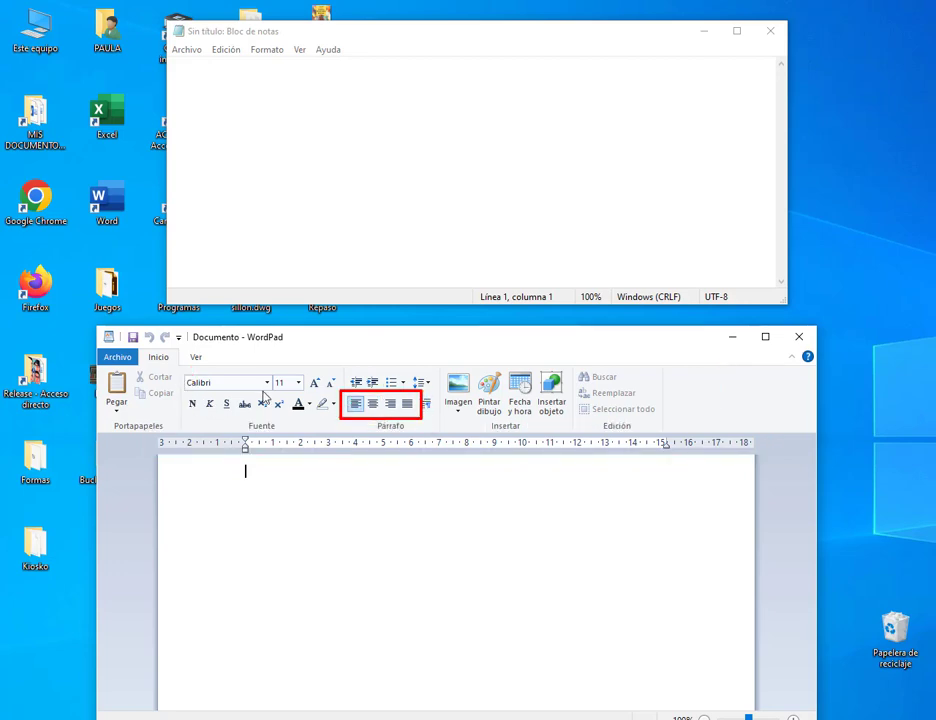
drag(282, 392, 315, 420)
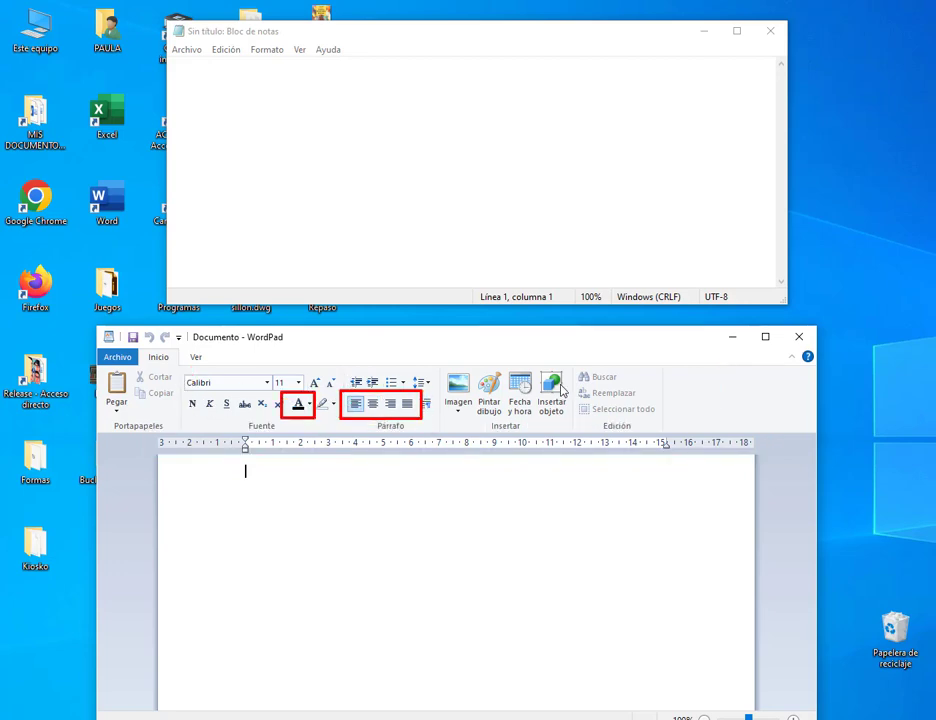
drag(467, 318, 471, 370)
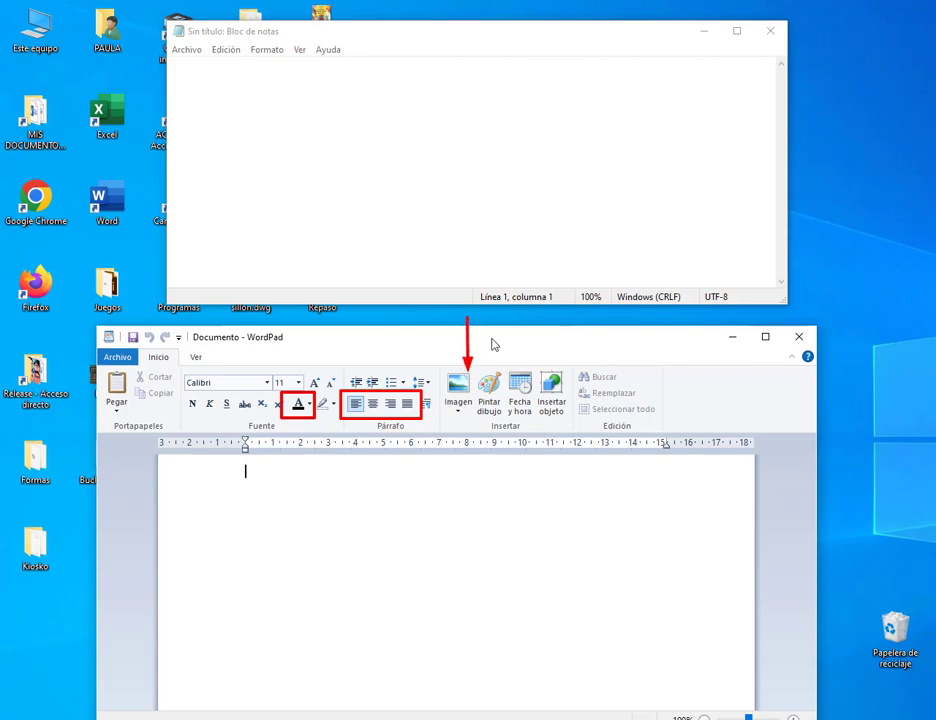
key(Escape)
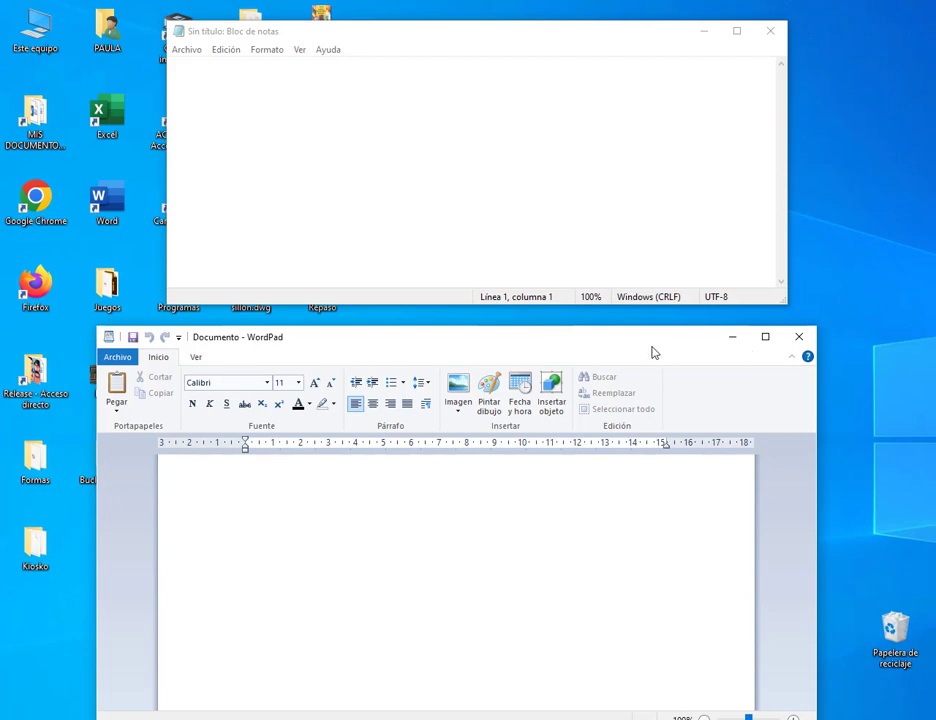
Maximize Bloc de notas and write "Texto de ejemplo" in its blank document
drag(620, 341, 650, 325)
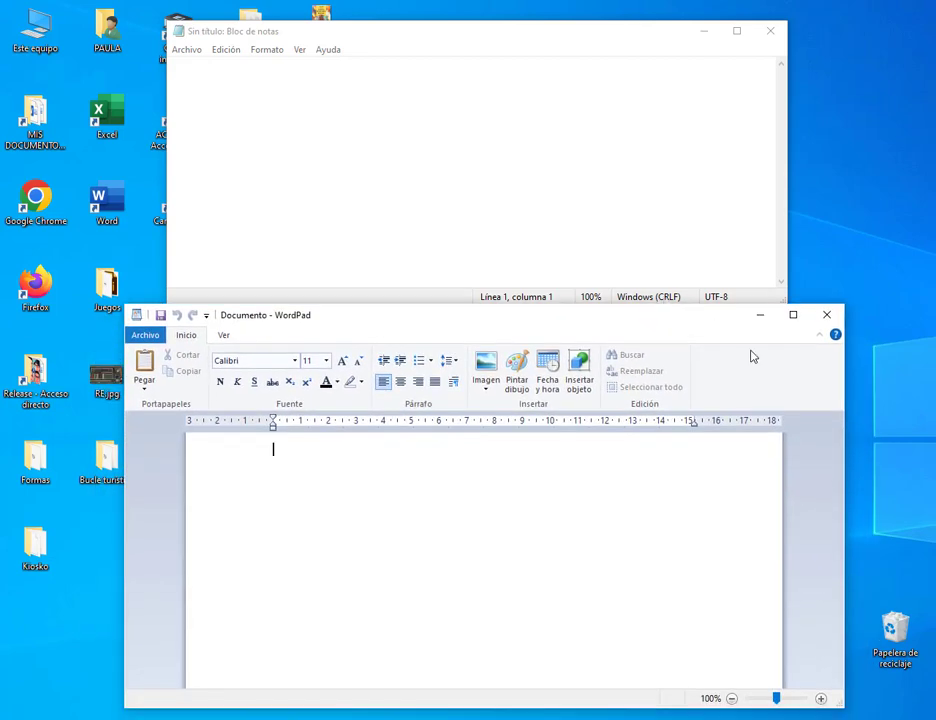
click(736, 31)
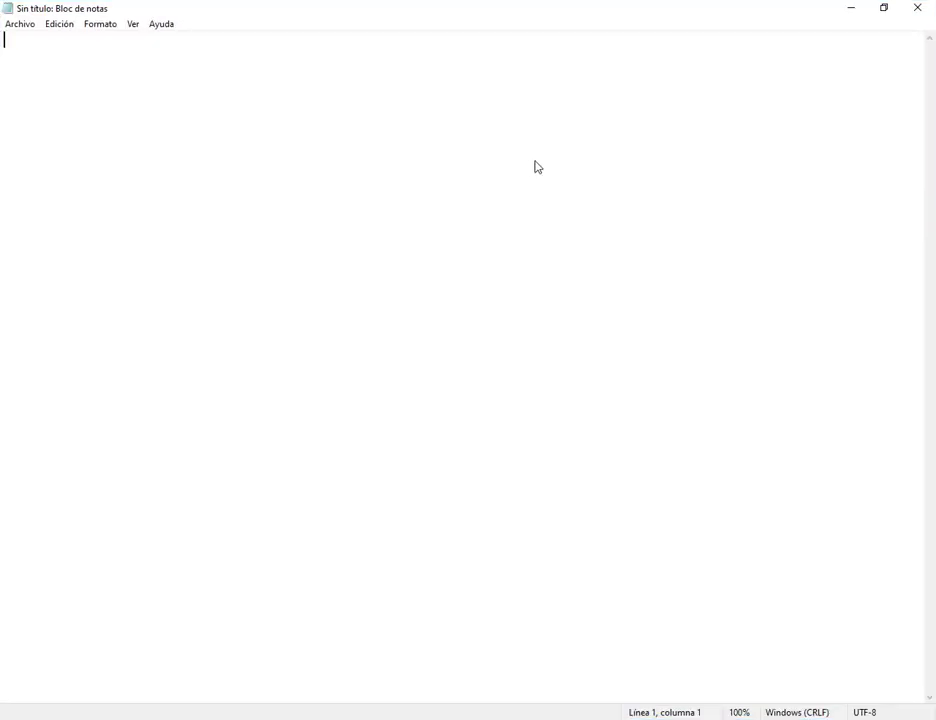
text(Texto de ejemplo)
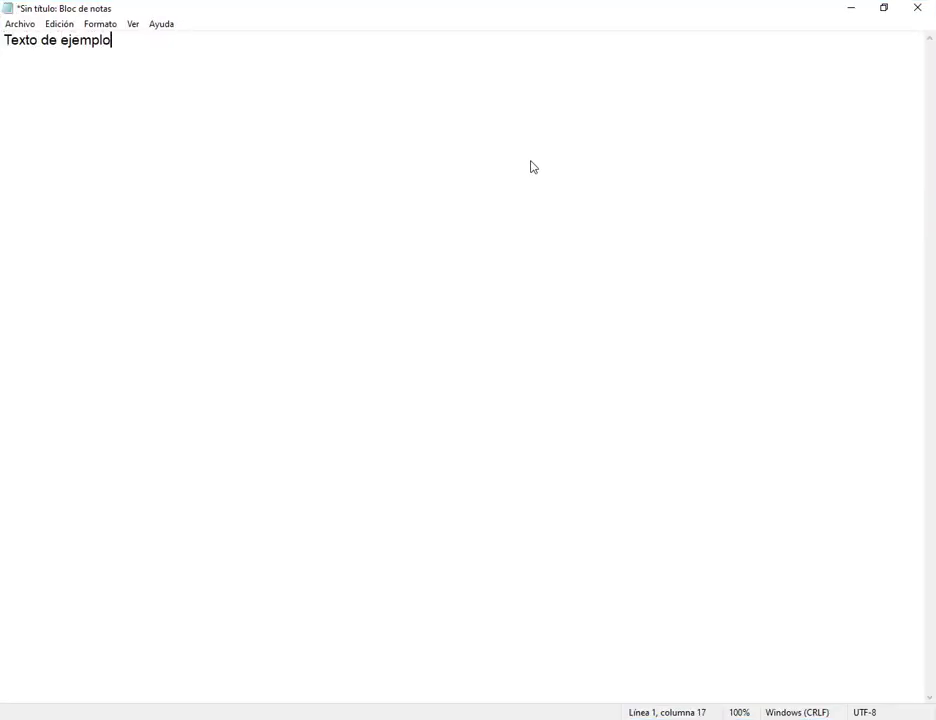
Set the Bloc de notas font to Arial Rounded MT, style Oblicua negrita, size 20
click(110, 27)
mouse_move(133, 24)
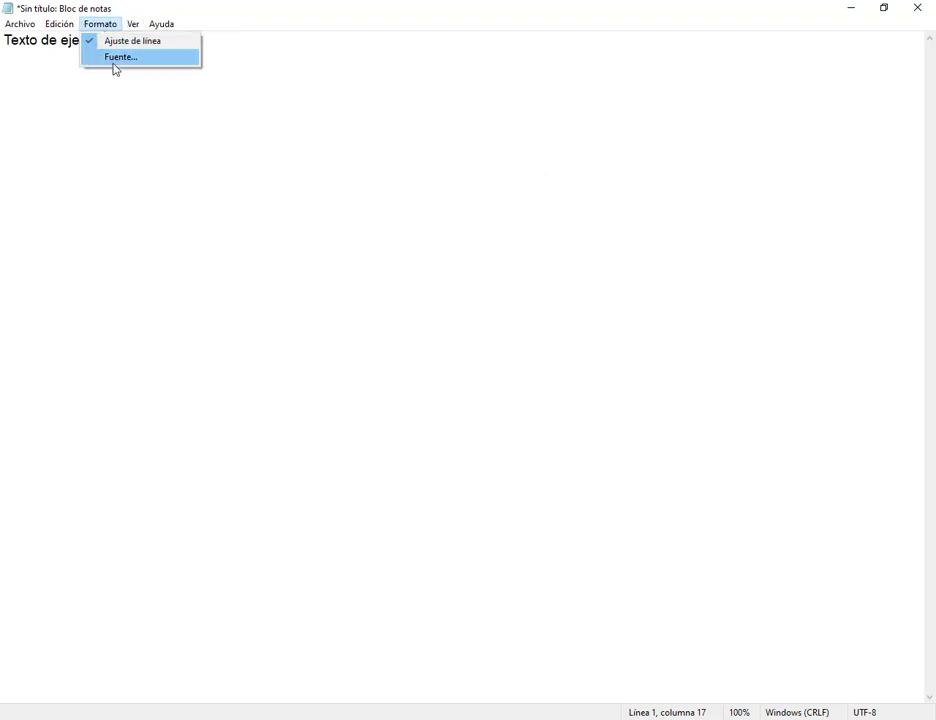
click(658, 267)
drag(315, 110, 538, 84)
click(293, 162)
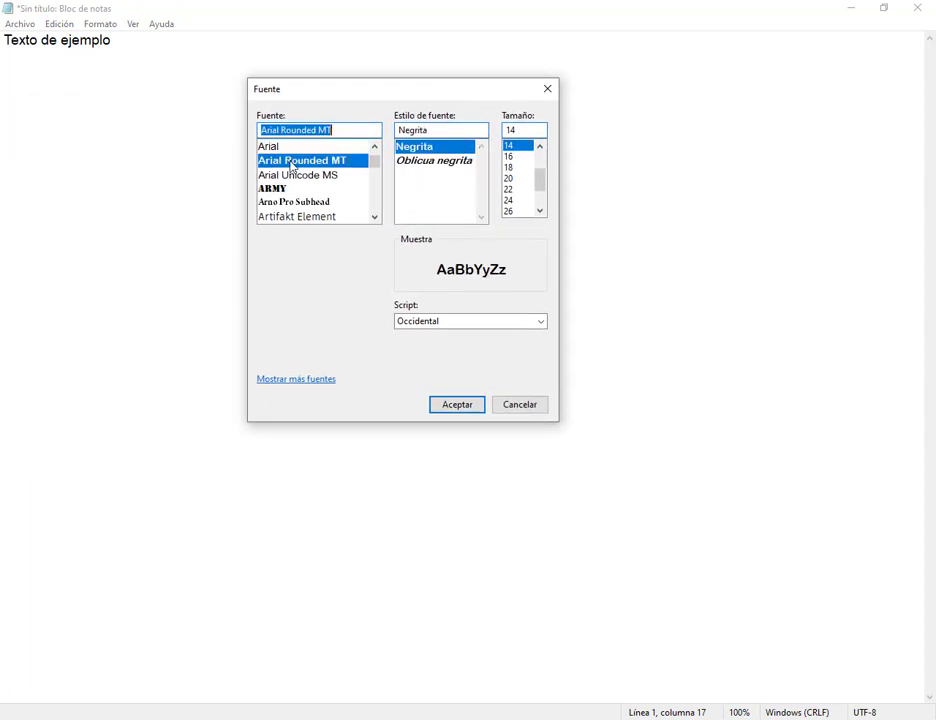
click(438, 162)
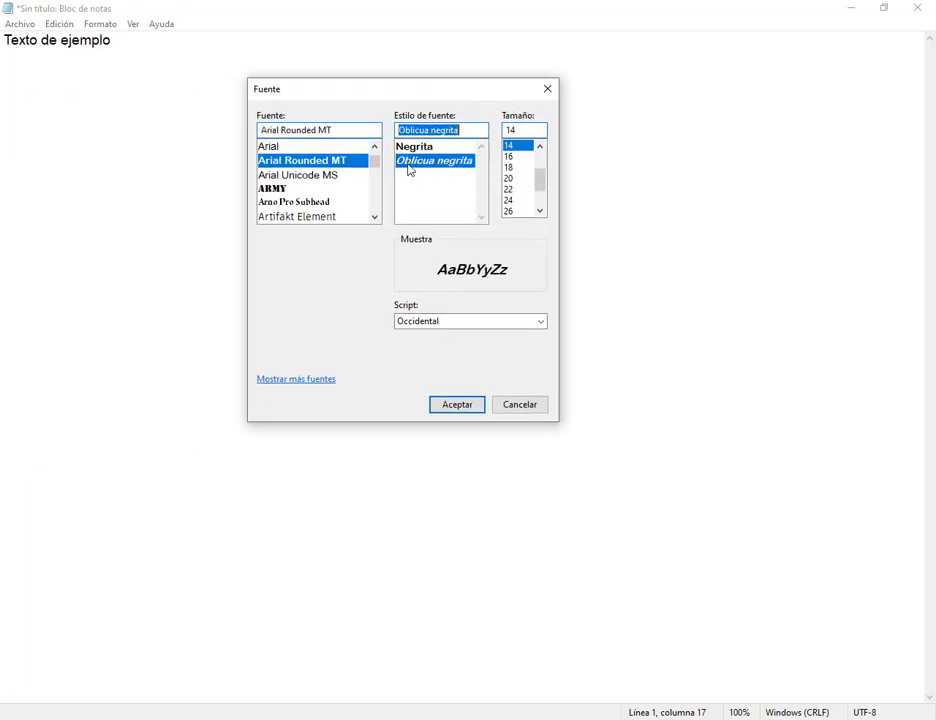
click(511, 178)
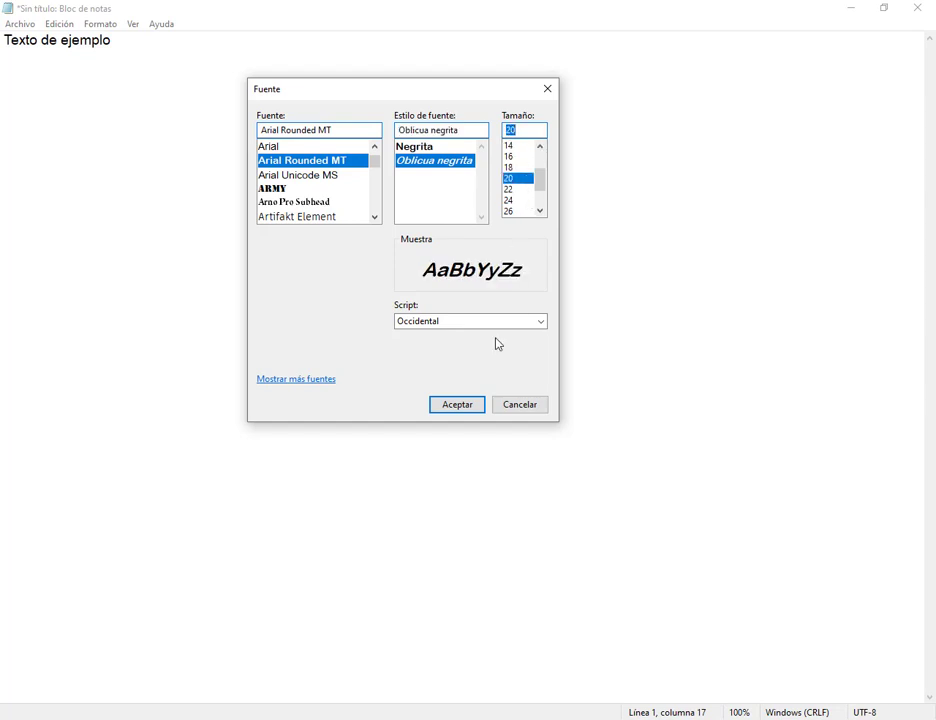
click(475, 405)
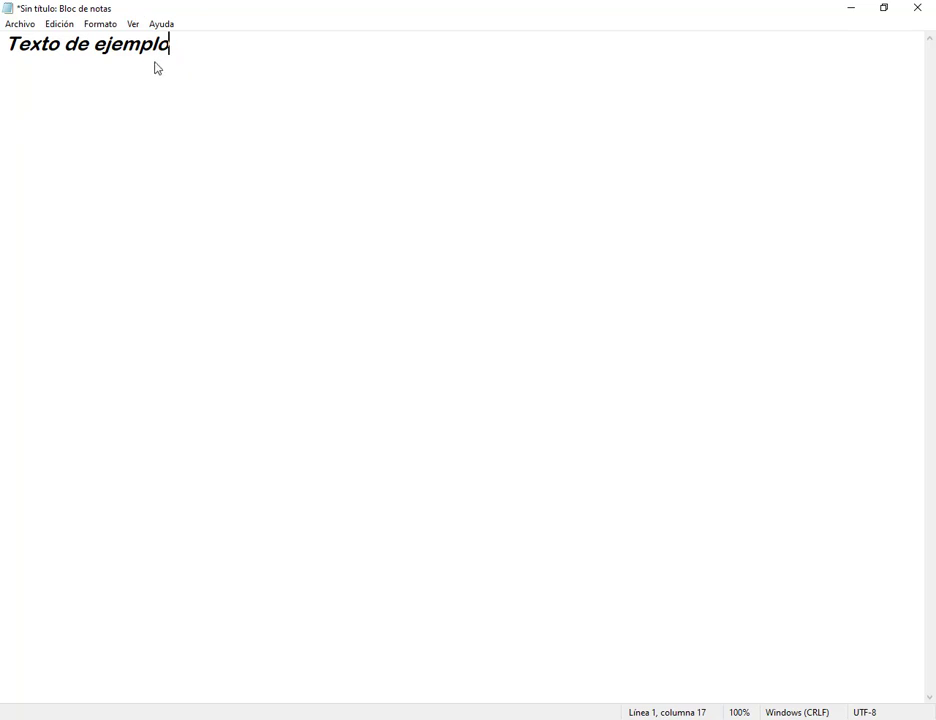
Switch to WordPad, maximize it and write "Texto de ejemplo" in the blank document
click(555, 670)
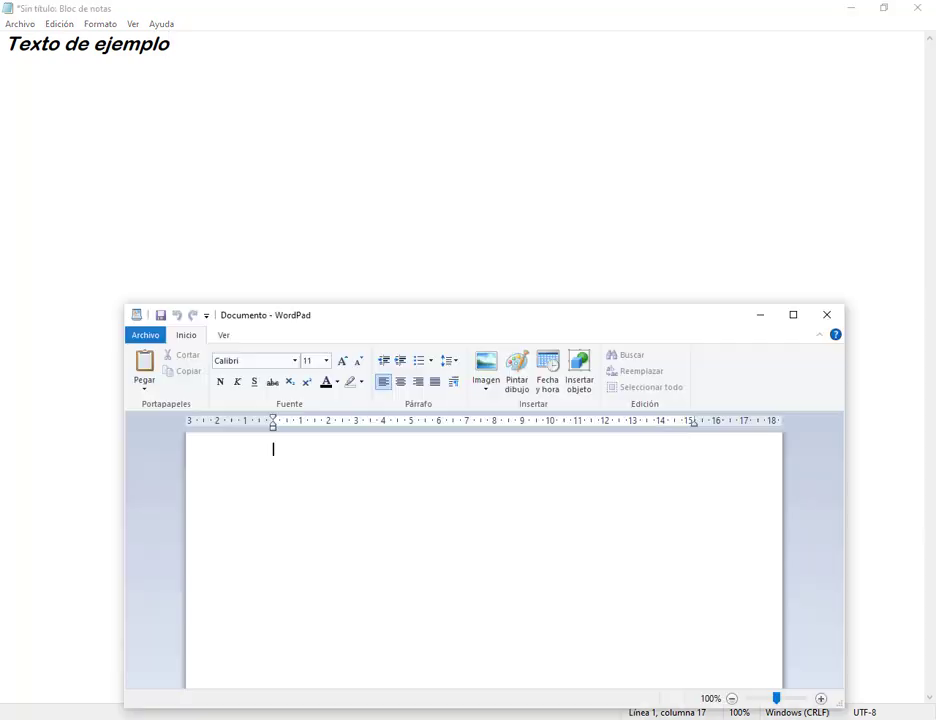
click(792, 314)
text(Texto de ejemplo)
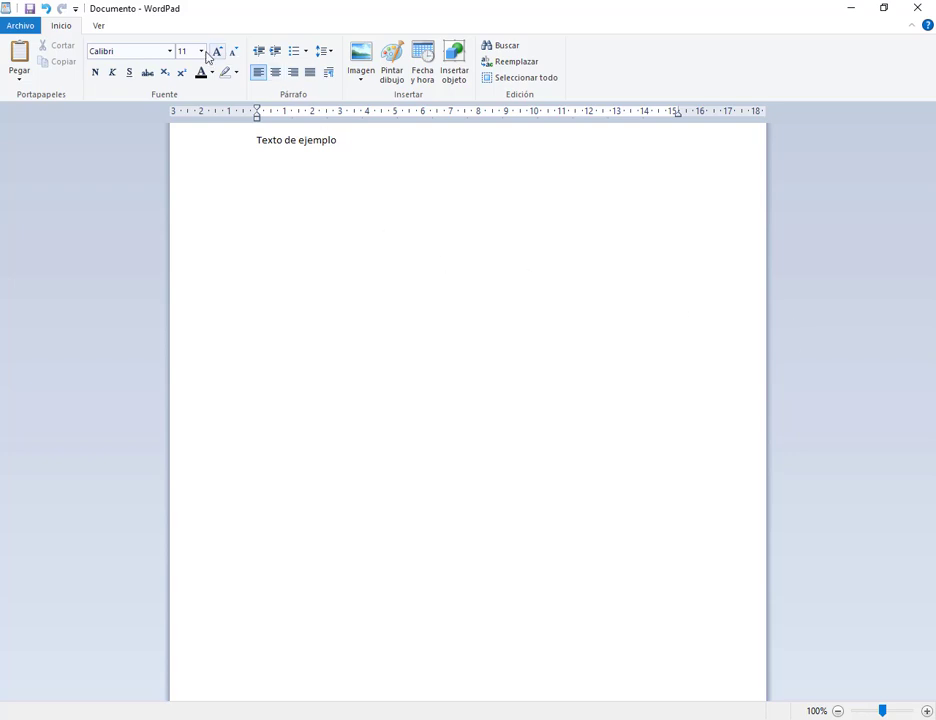
Set the formatting for new text after "Texto de ejemplo" to Bauhaus 93, size 20, red and underlined
click(169, 51)
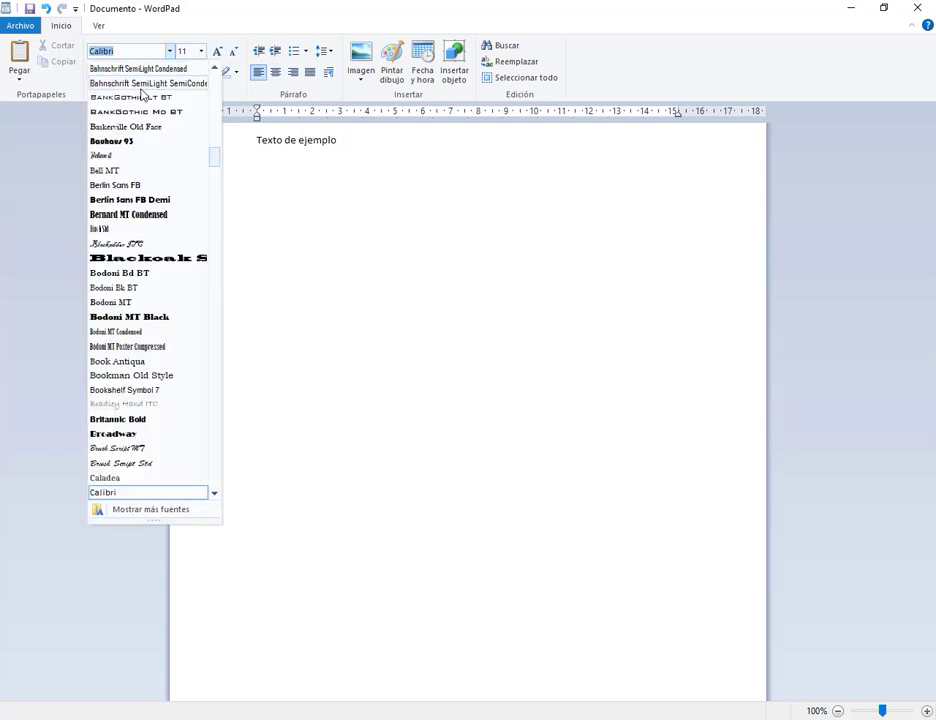
click(128, 142)
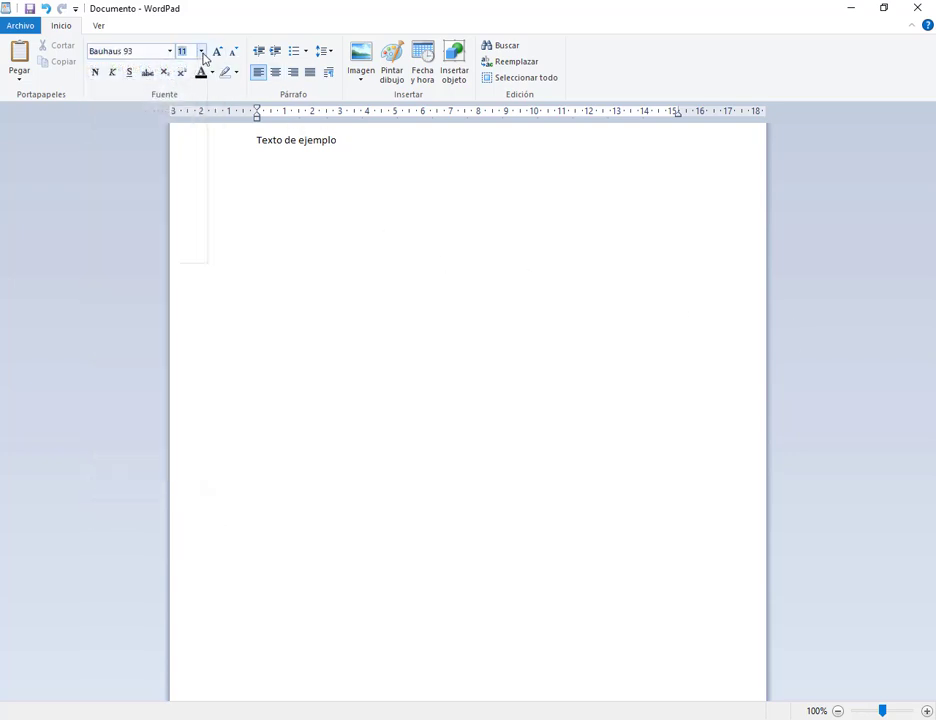
click(201, 51)
click(186, 167)
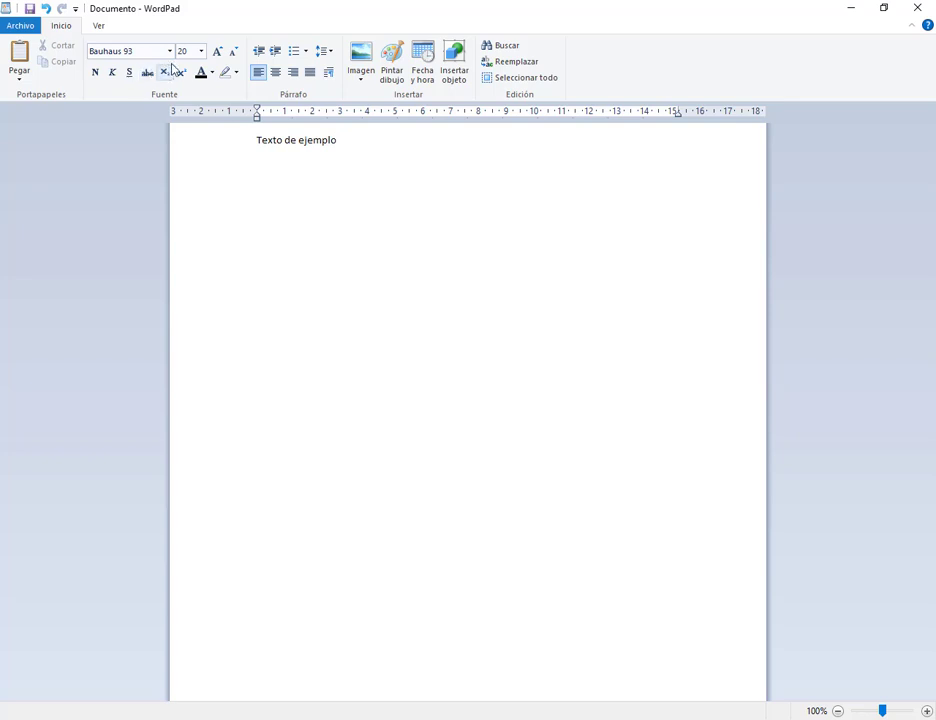
click(212, 73)
click(215, 107)
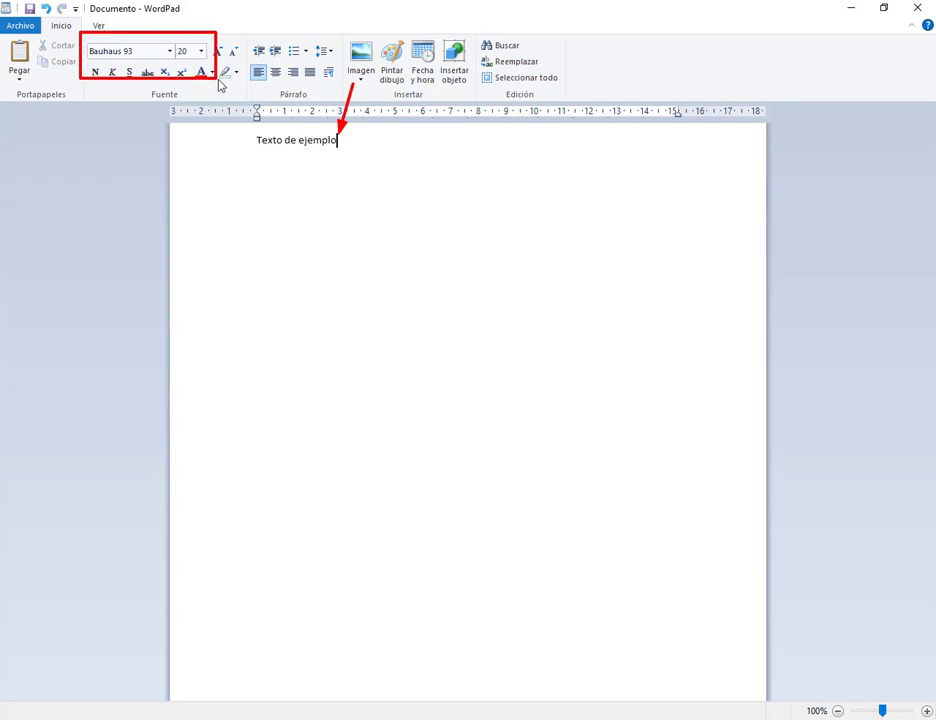
click(129, 72)
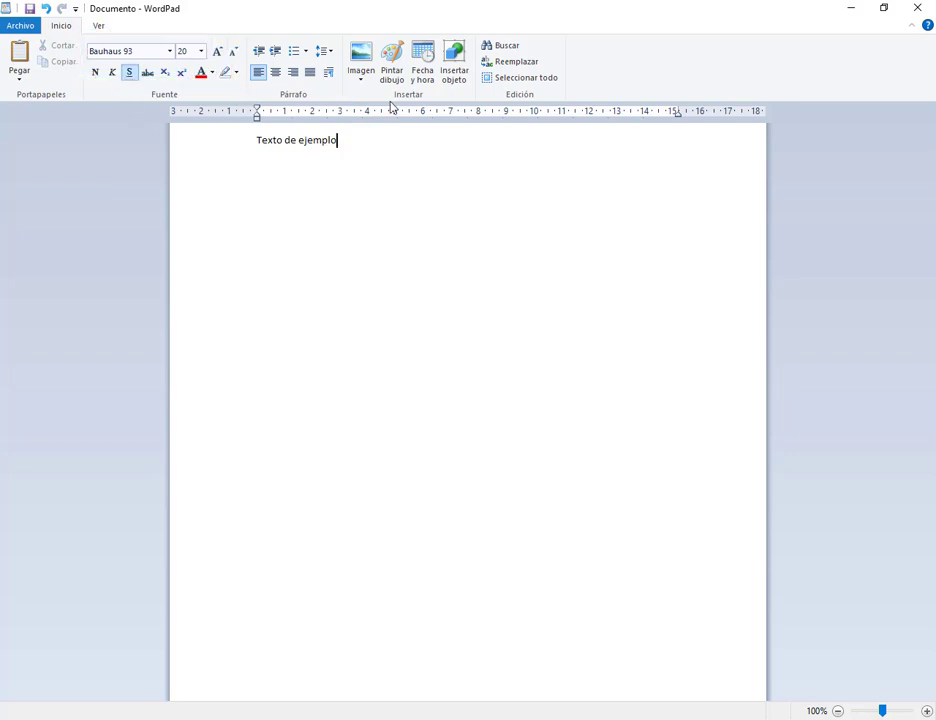
Continue the WordPad line with "ahora tenemos el formato definido" in the chosen formatting
text(ahora)
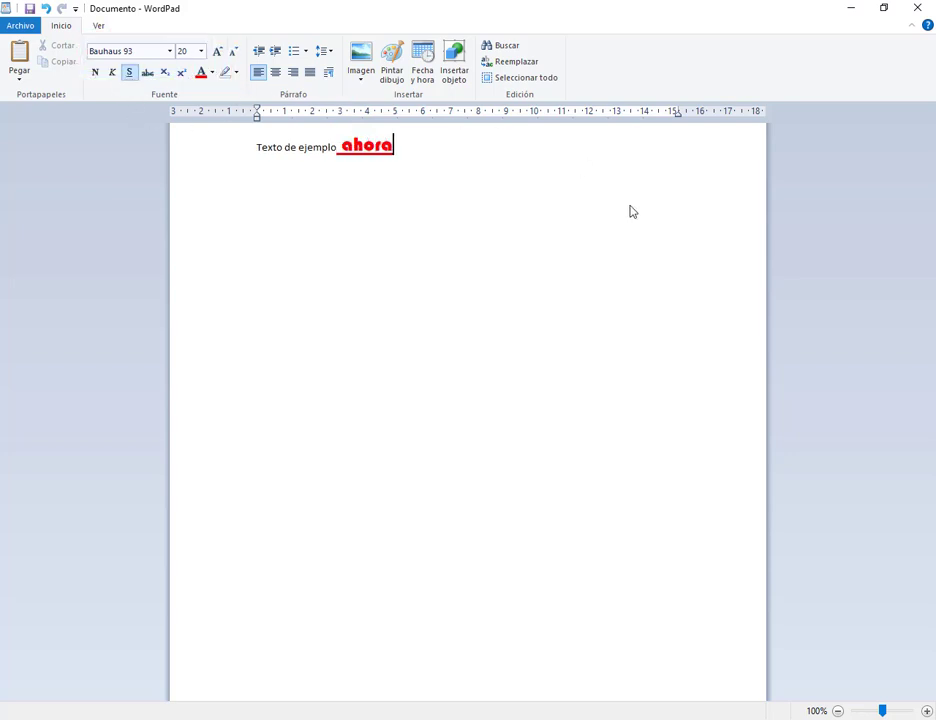
text( tenemos el forma)
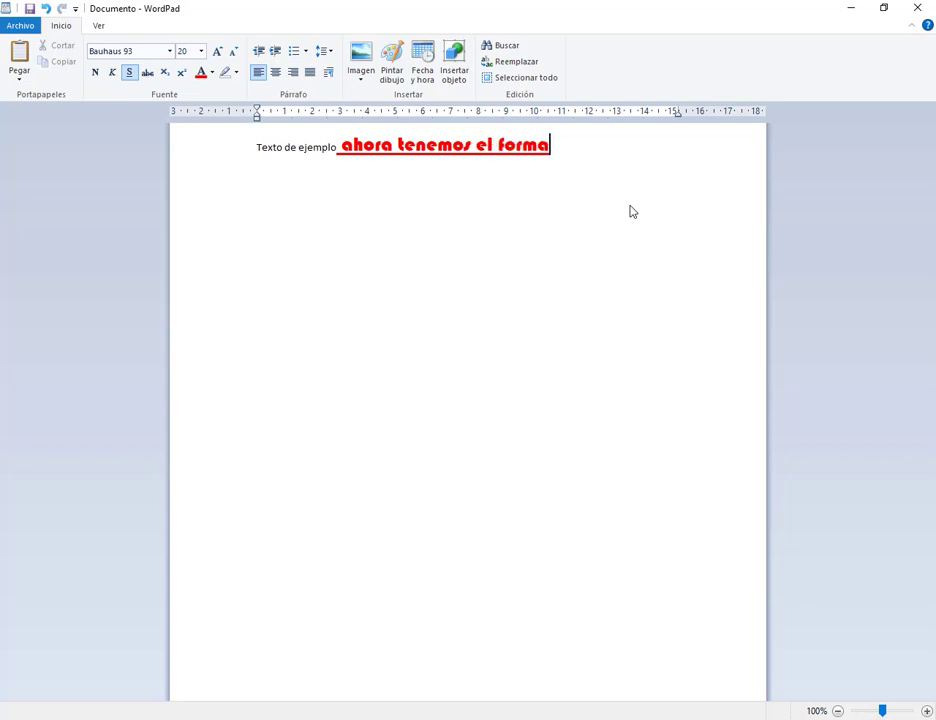
text(to definido)
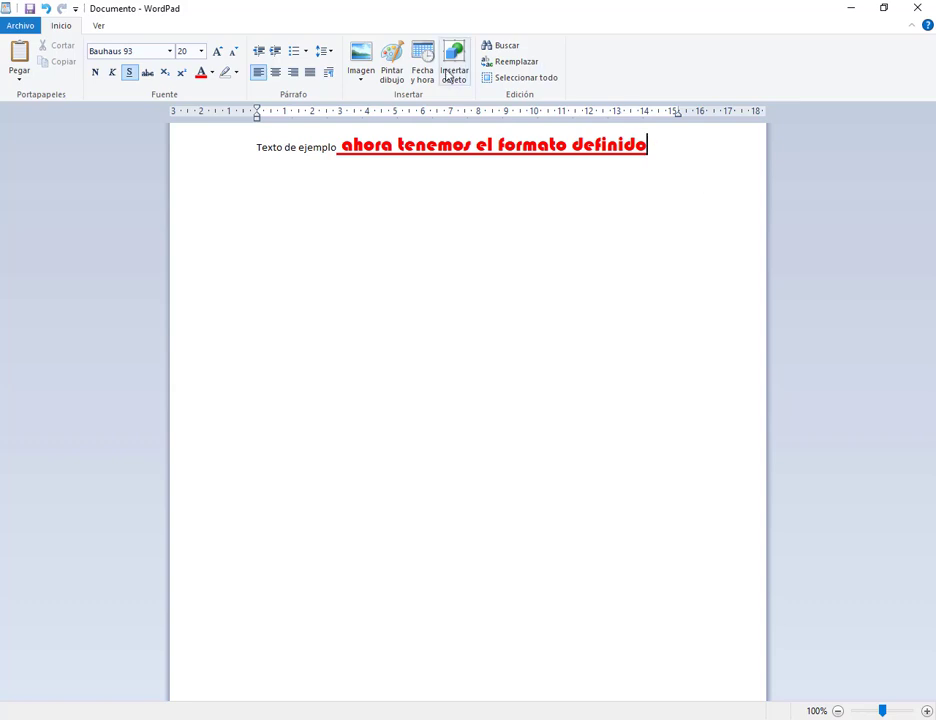
Add ", este es otro formato" to the line in black Arial, size 11, without underline
click(212, 74)
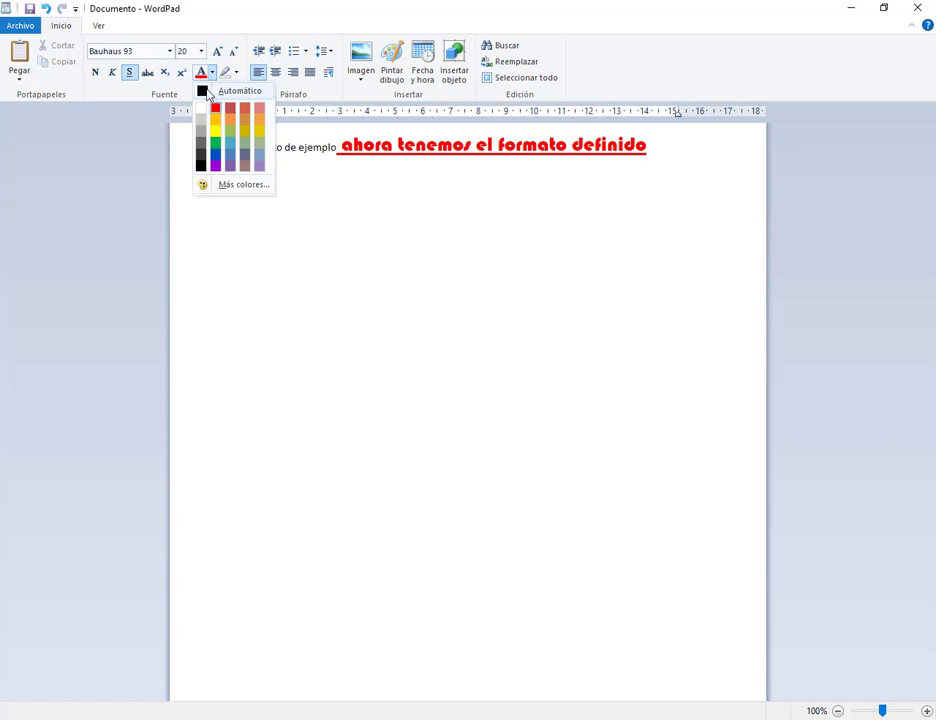
click(240, 125)
click(201, 50)
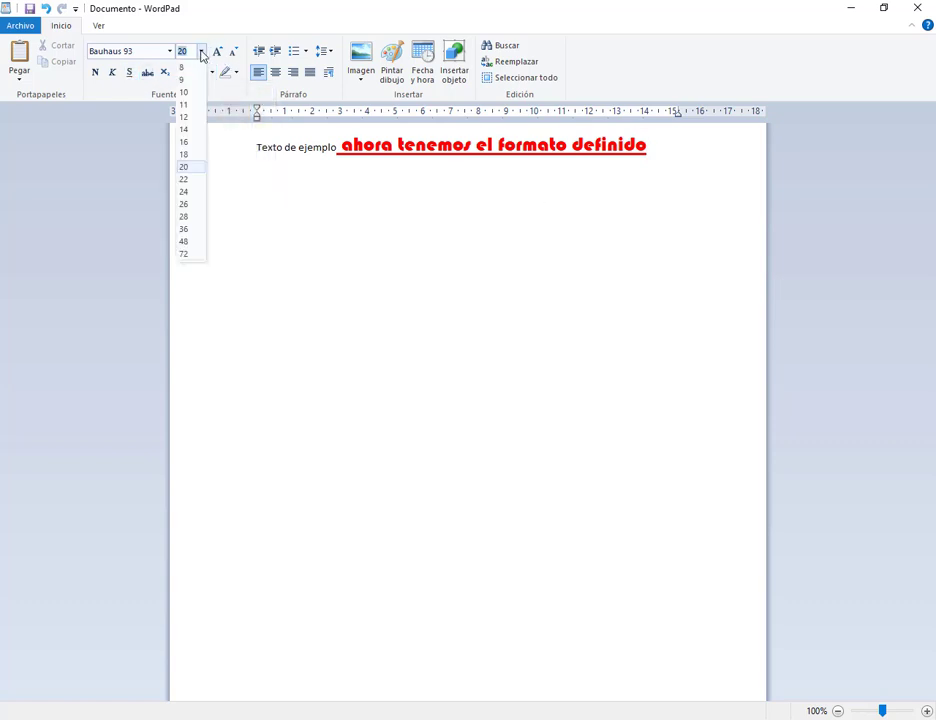
click(169, 50)
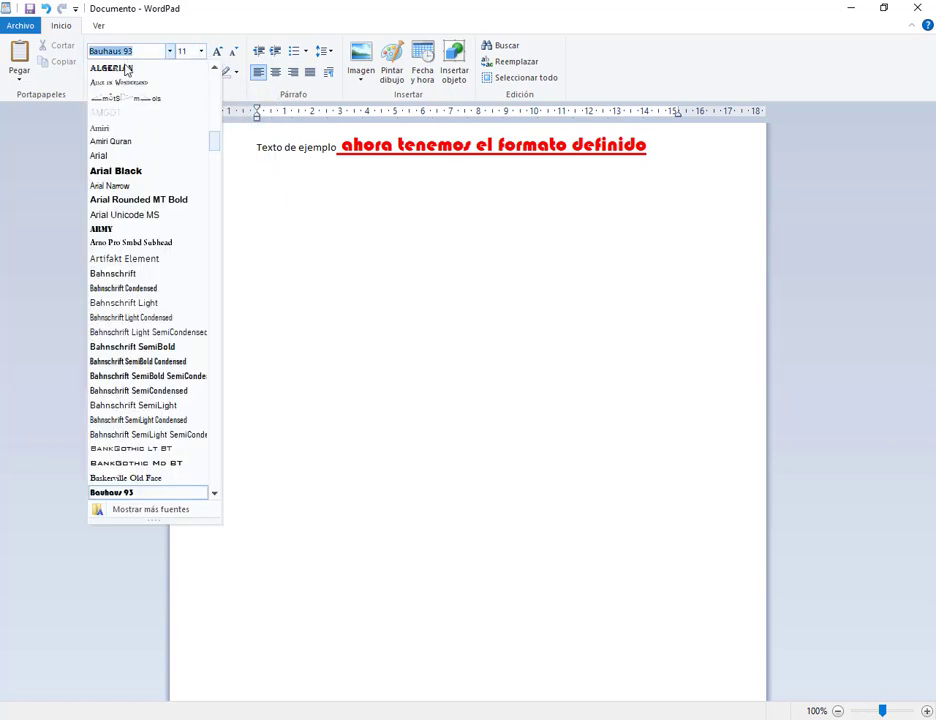
click(100, 155)
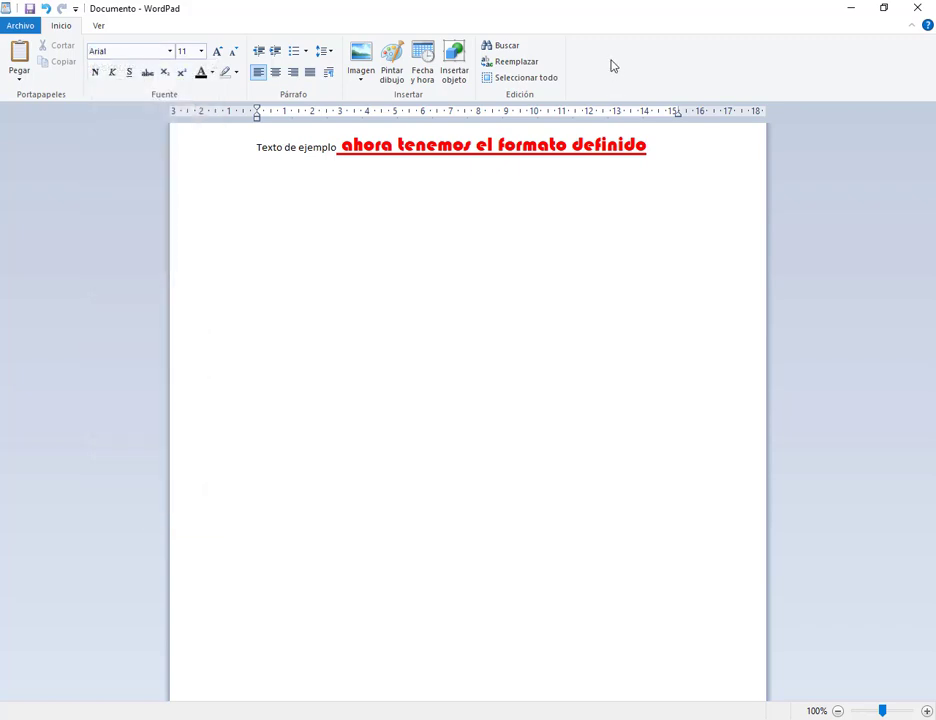
text(, este es otro formato)
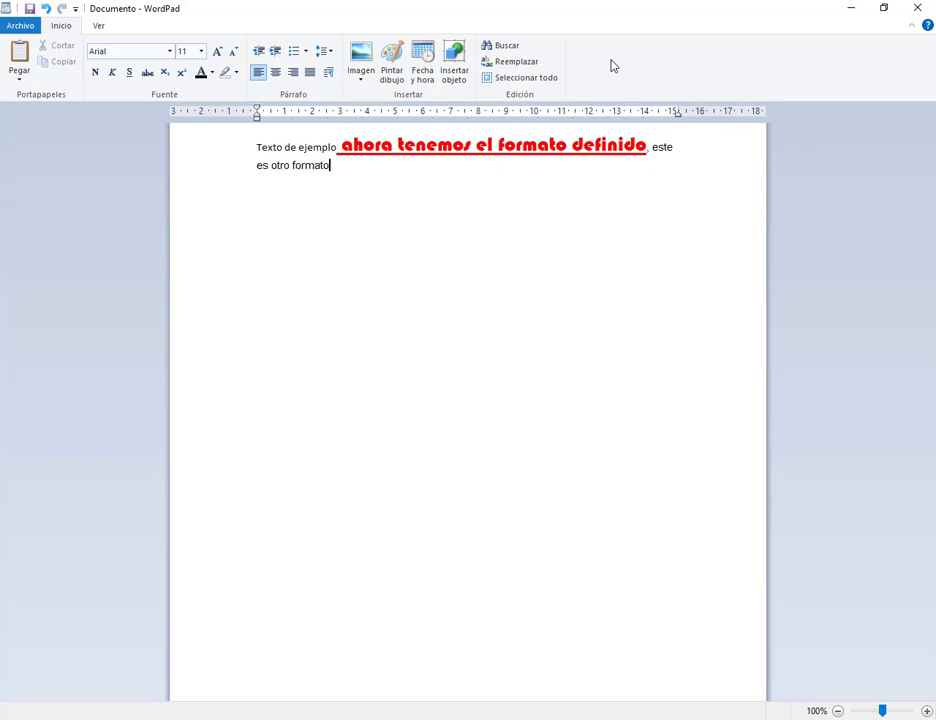
Replace all the text in the WordPad document with "Texto de ejemplo"
key(ctrl+a)
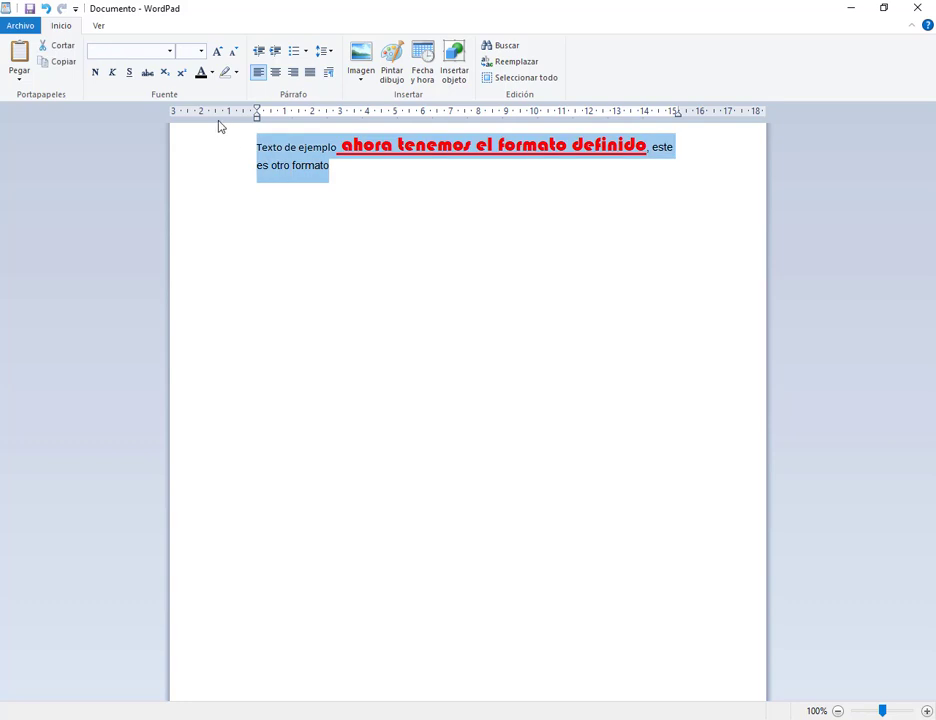
text(Texto de )
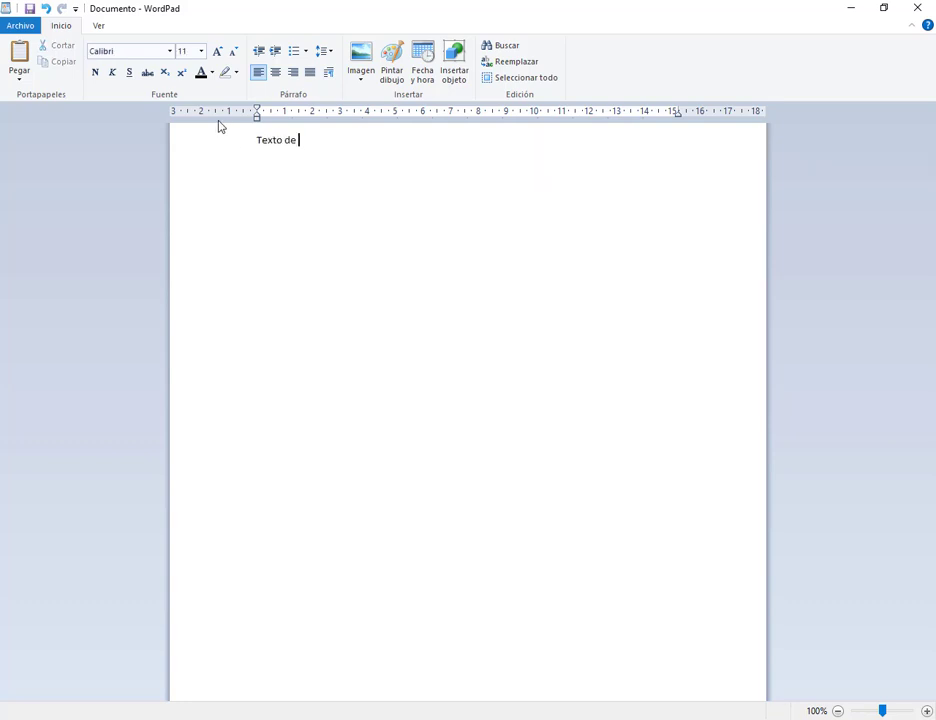
text(ejemplo)
double_click(318, 145)
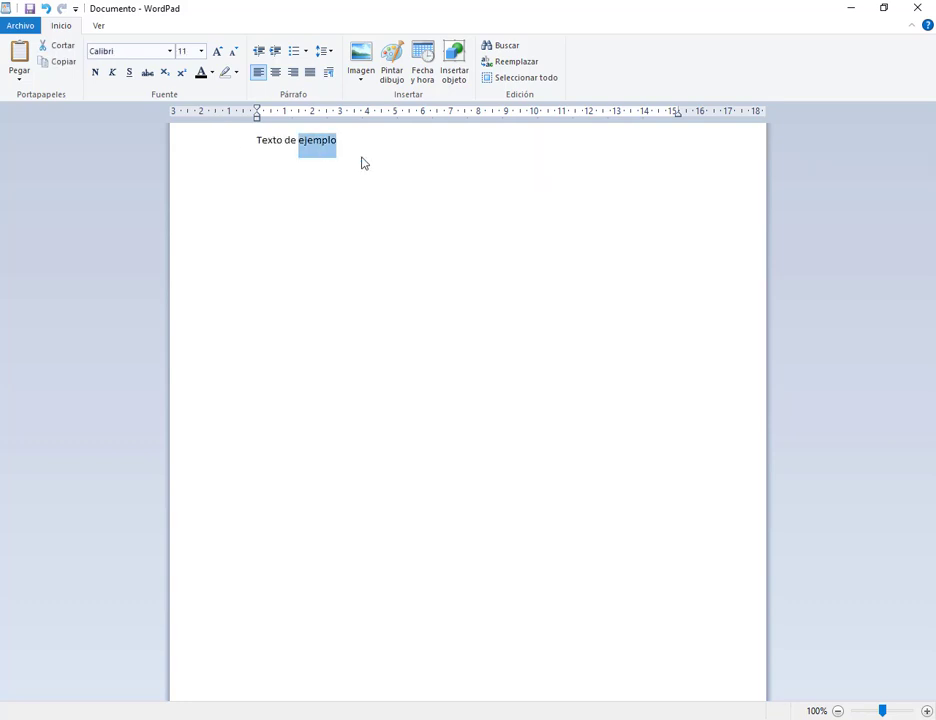
click(363, 161)
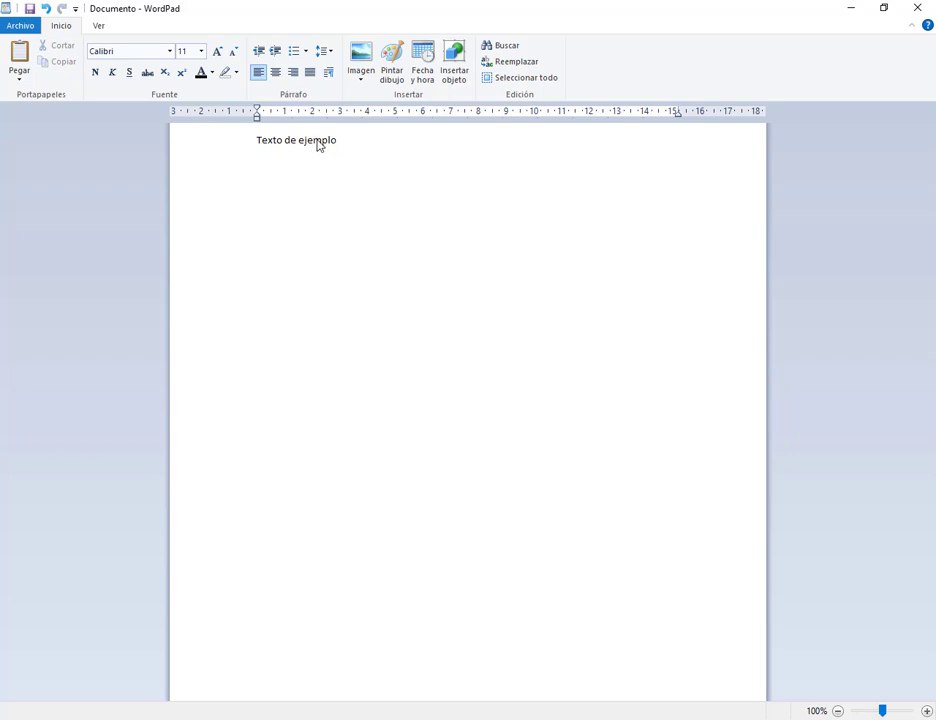
Format only the word "ejemplo" in red, size 20, italic and bold
double_click(324, 145)
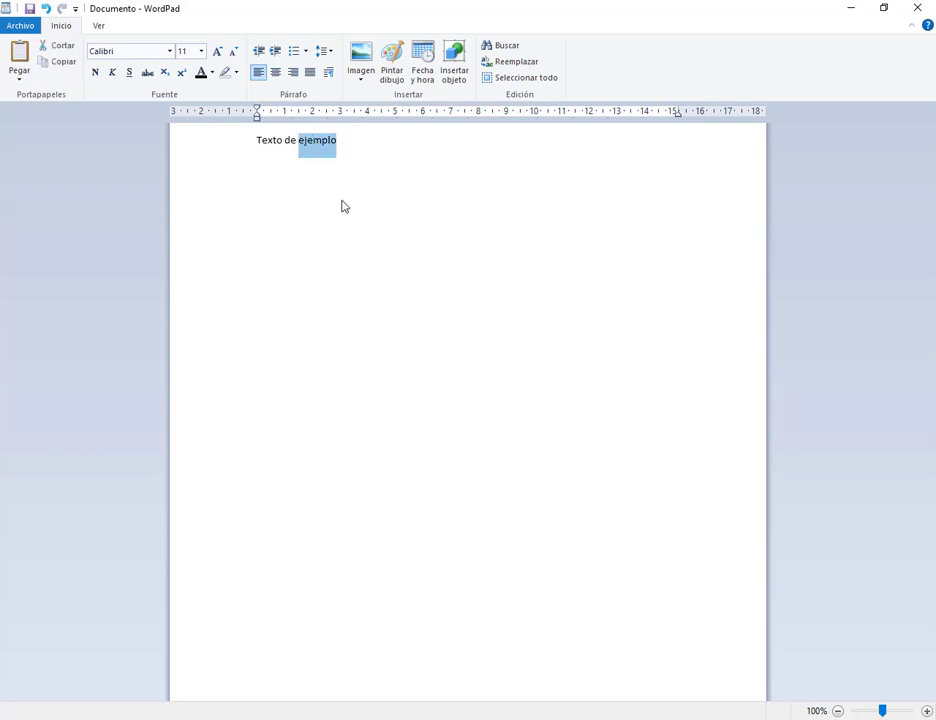
click(211, 73)
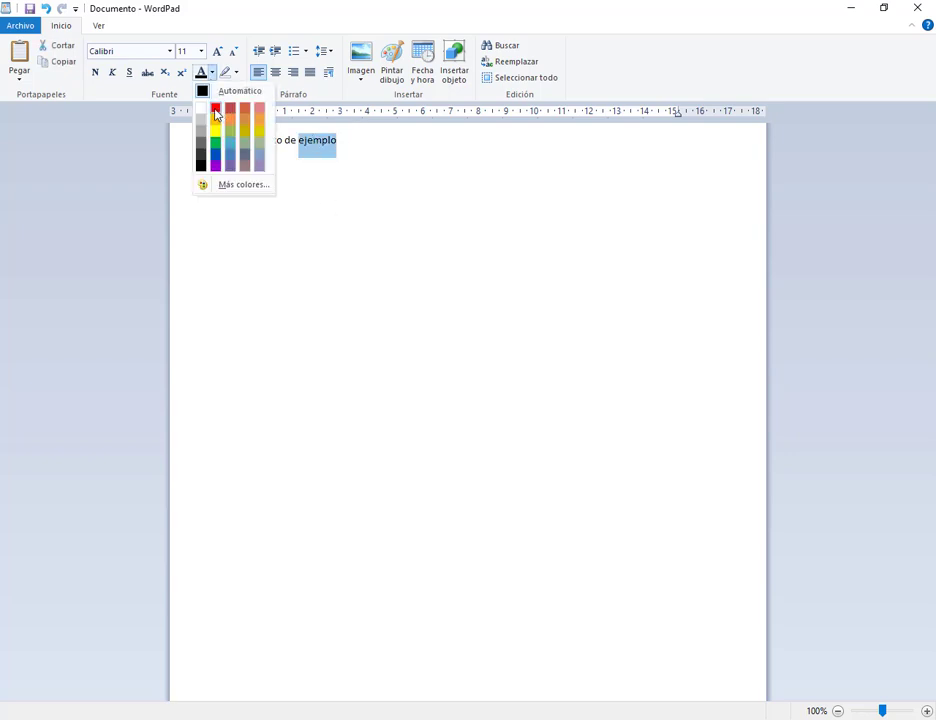
click(216, 110)
click(217, 50)
click(217, 50)
click(217, 50)
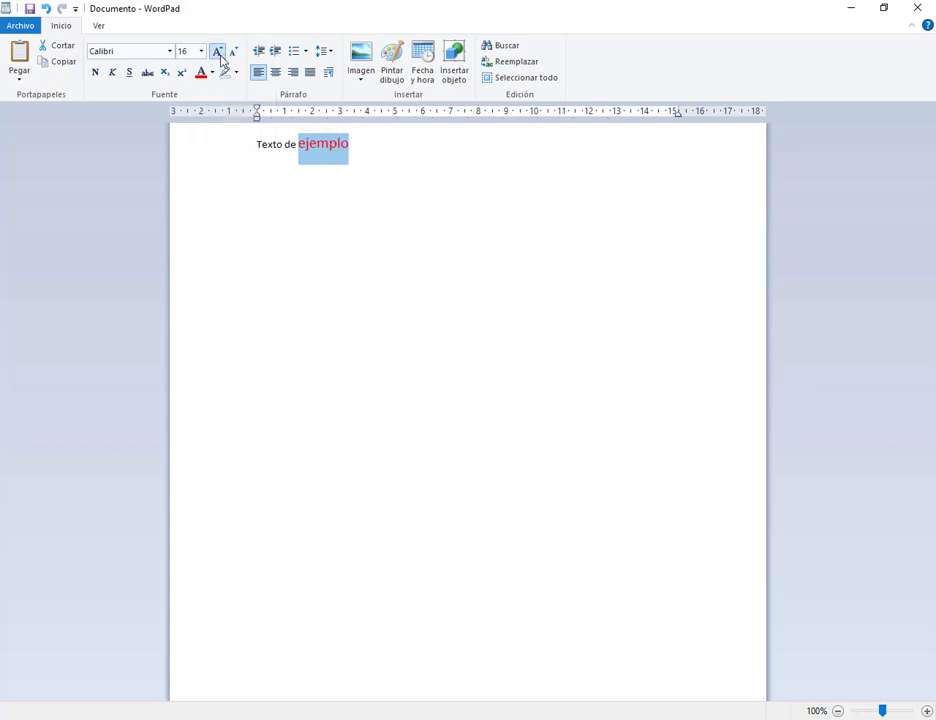
click(217, 50)
click(217, 50)
click(112, 72)
click(95, 72)
click(409, 146)
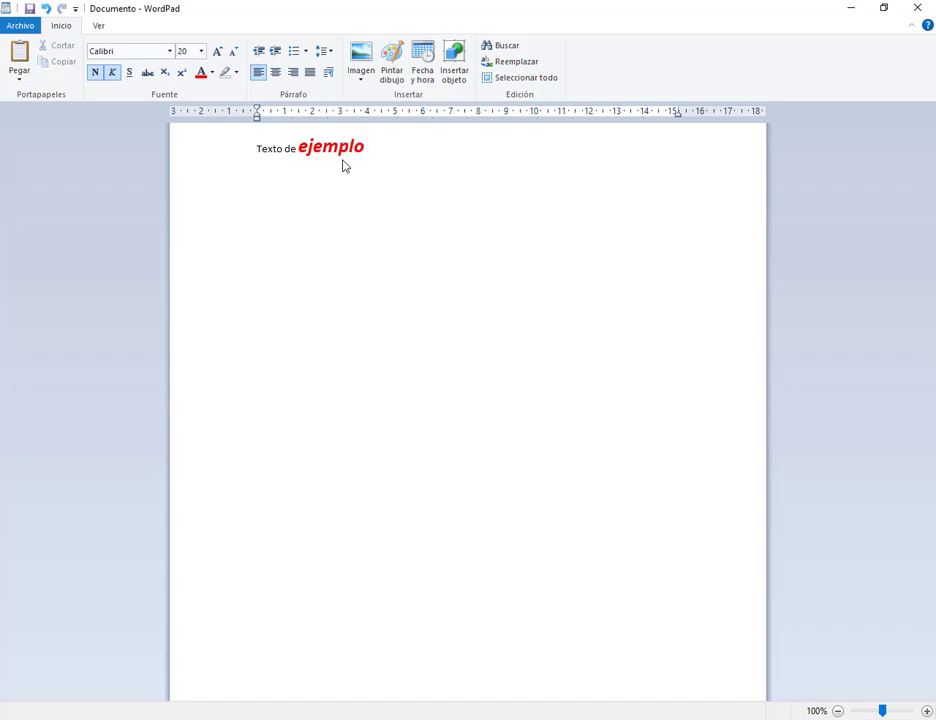
Switch to Bloc de notas and set its text font to Arial, size 10
key(alt+Tab)
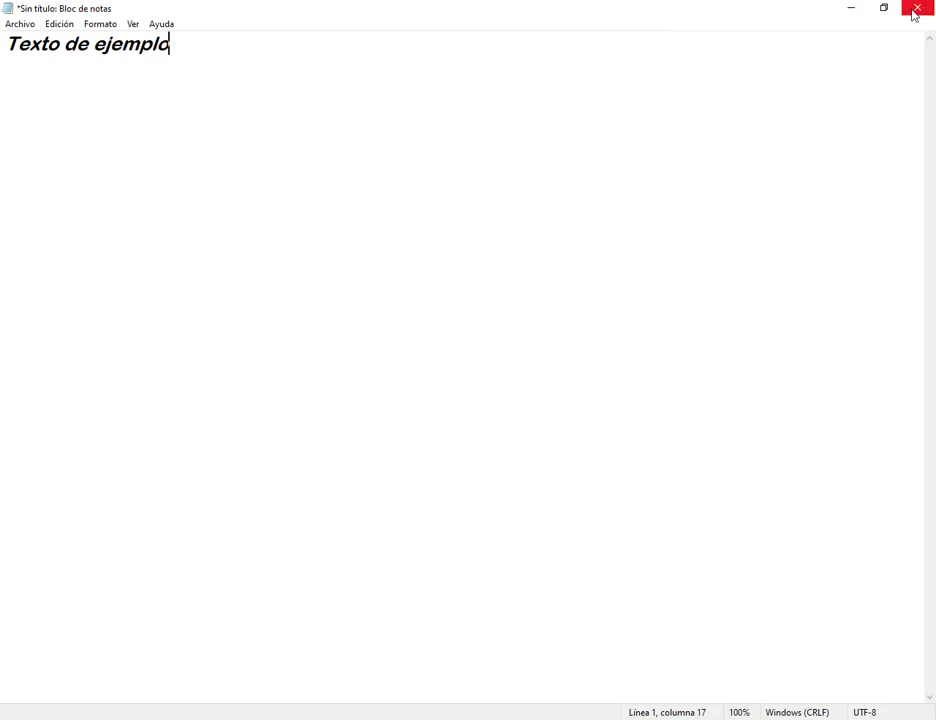
click(110, 24)
click(122, 57)
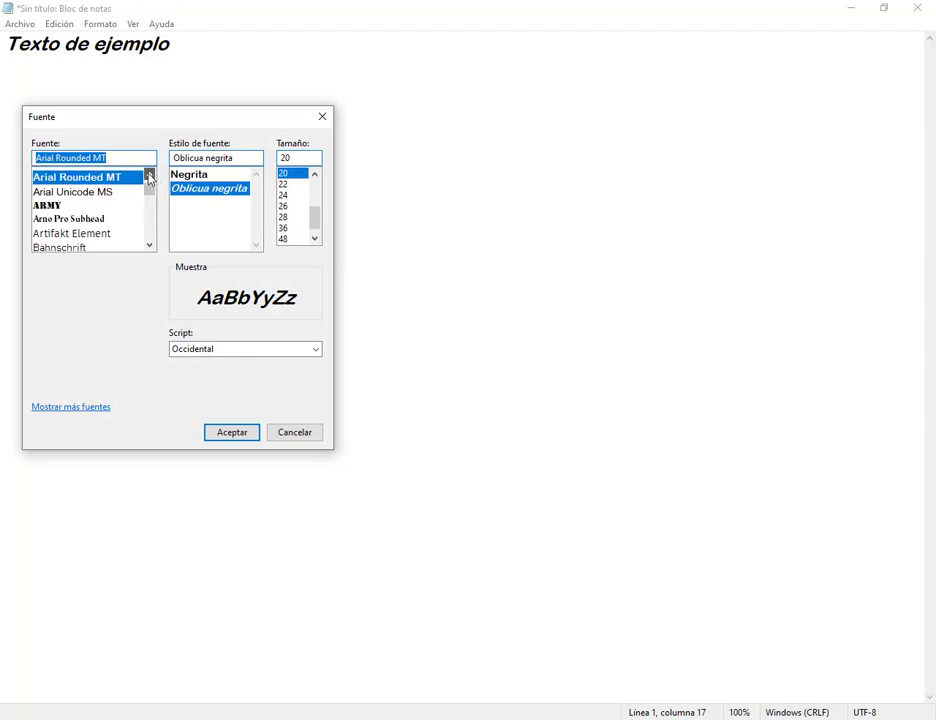
click(149, 174)
click(80, 175)
scroll(309, 190, up, 3)
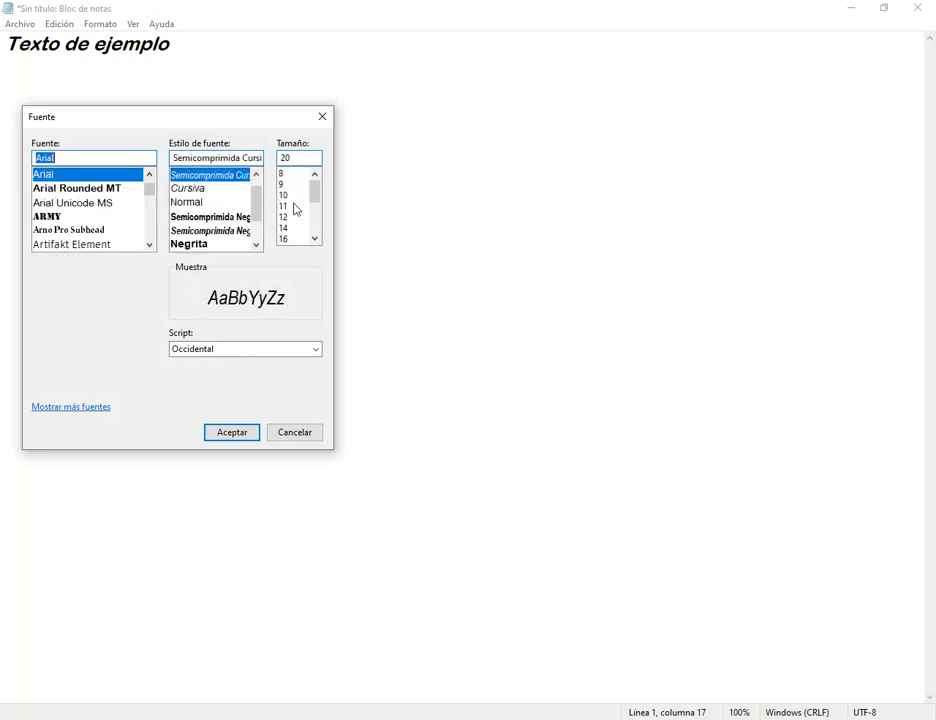
click(287, 196)
click(247, 433)
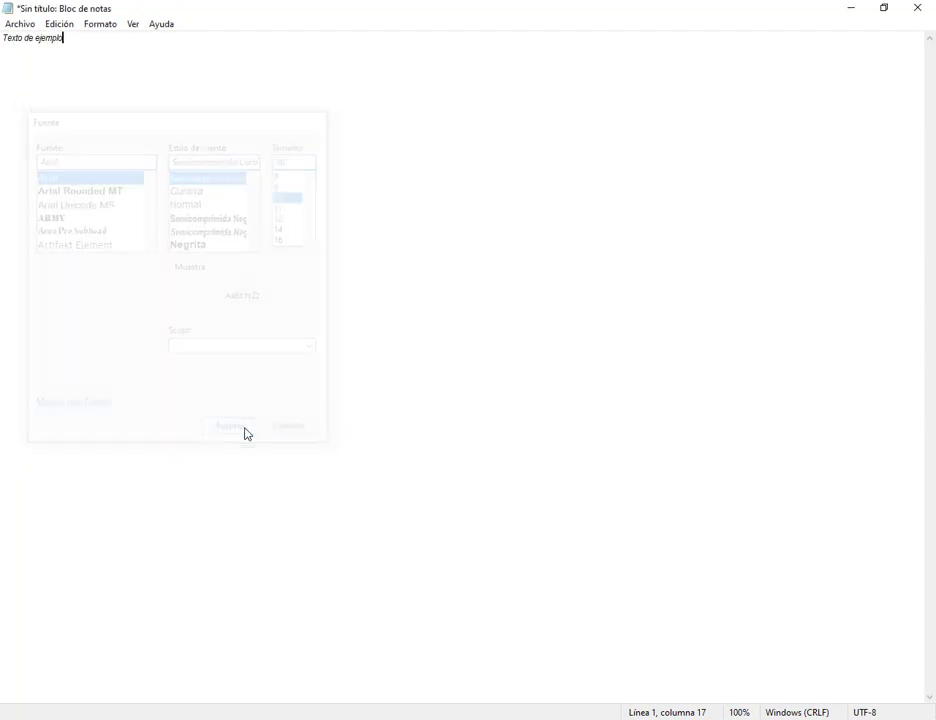
Set the font size of the Bloc de notas text to 12
click(98, 31)
click(146, 65)
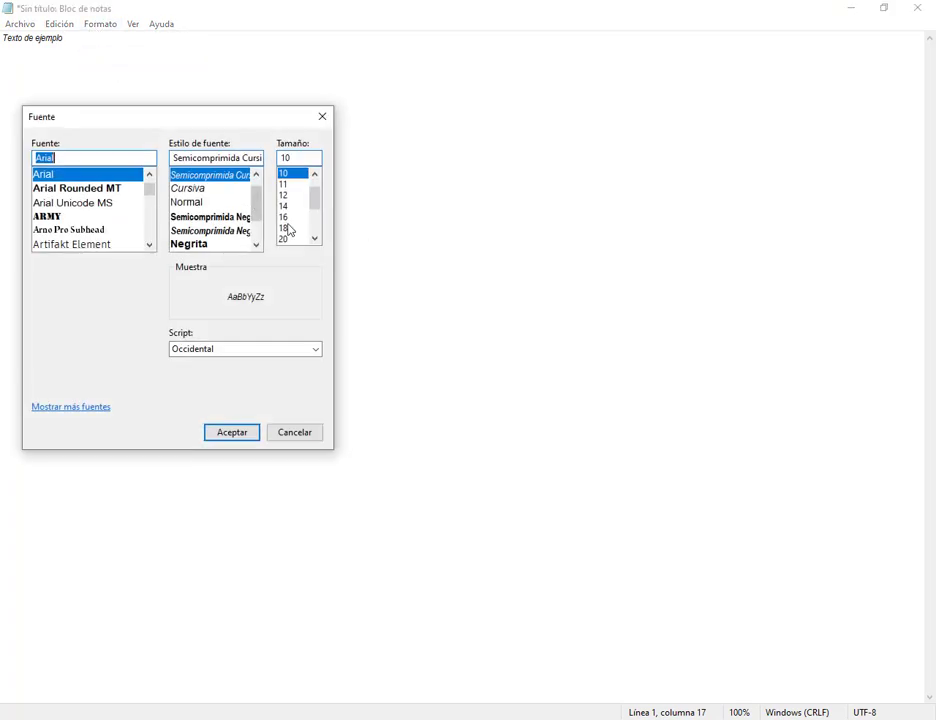
click(287, 195)
click(240, 432)
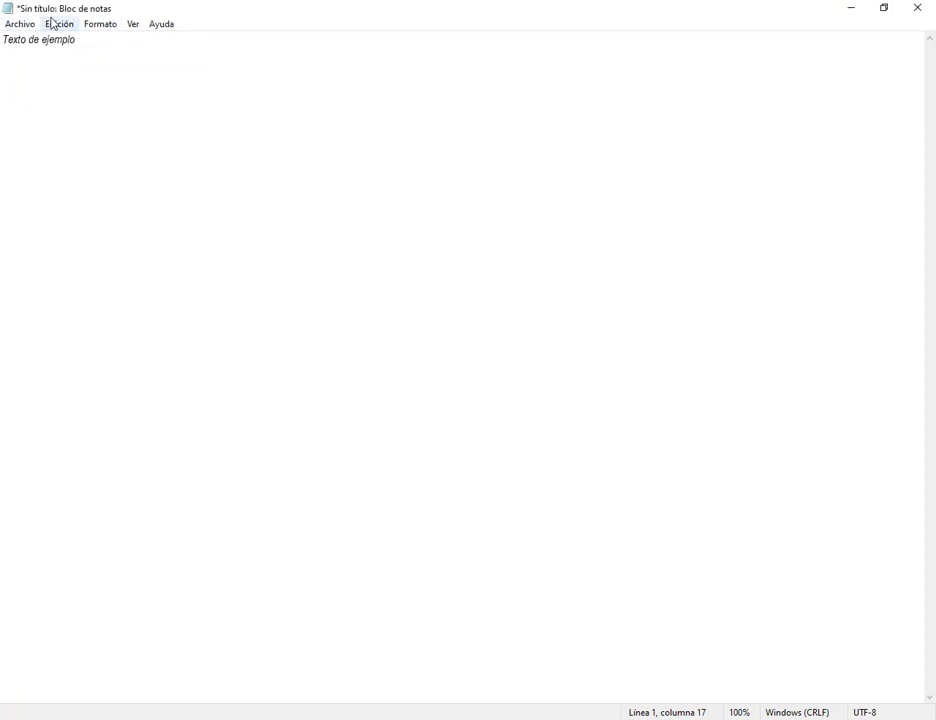
Change the Bloc de notas font style to Normal and its size to 14
click(92, 26)
click(115, 58)
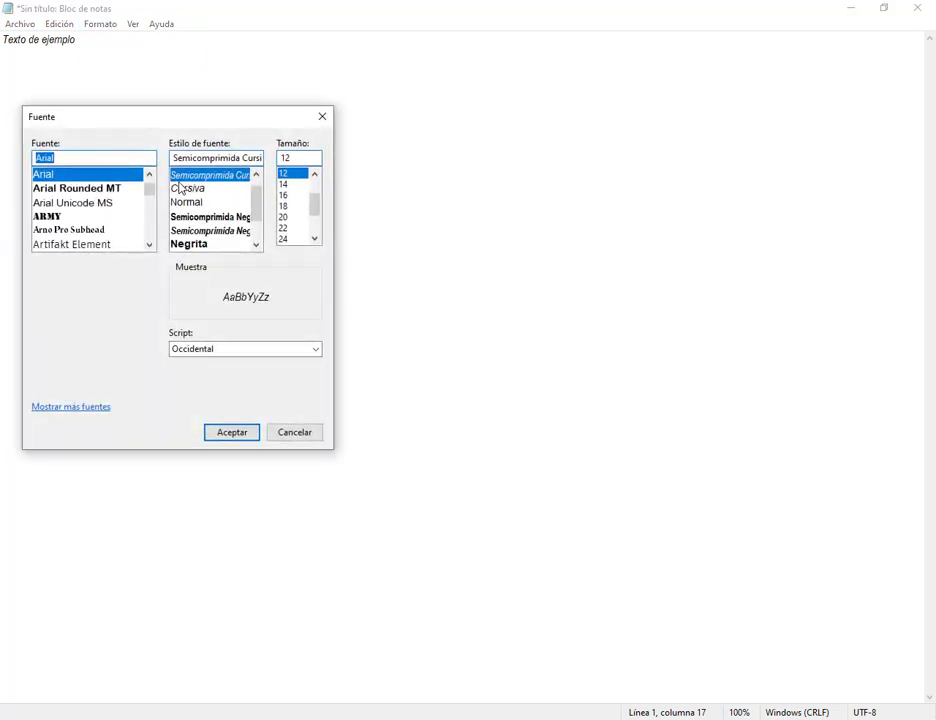
click(236, 202)
click(293, 184)
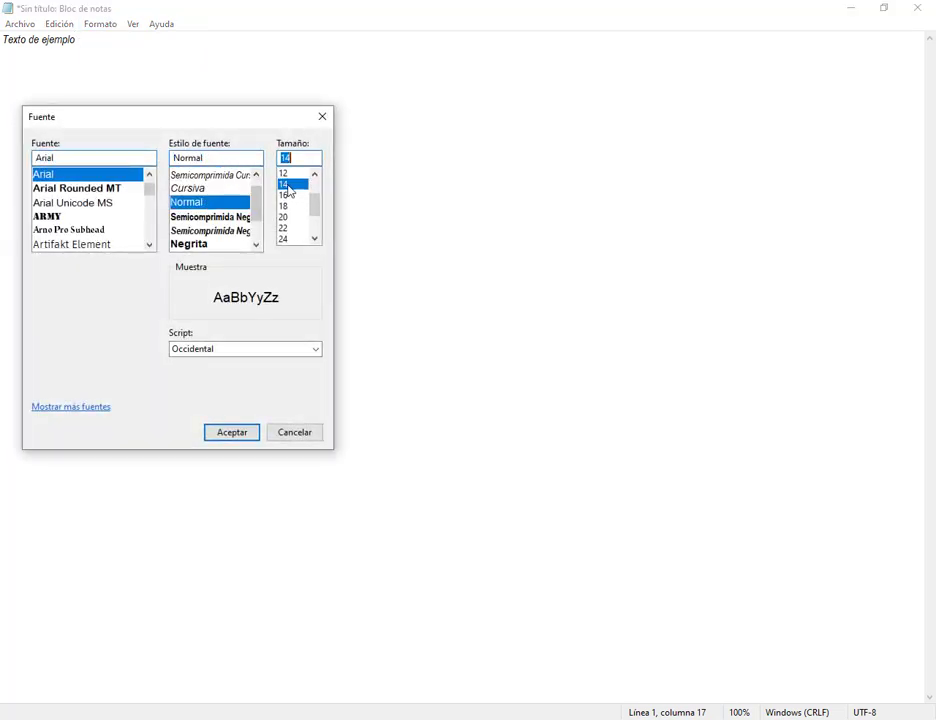
click(243, 440)
Close Bloc de notas and delete the sample line from the WordPad document
click(917, 7)
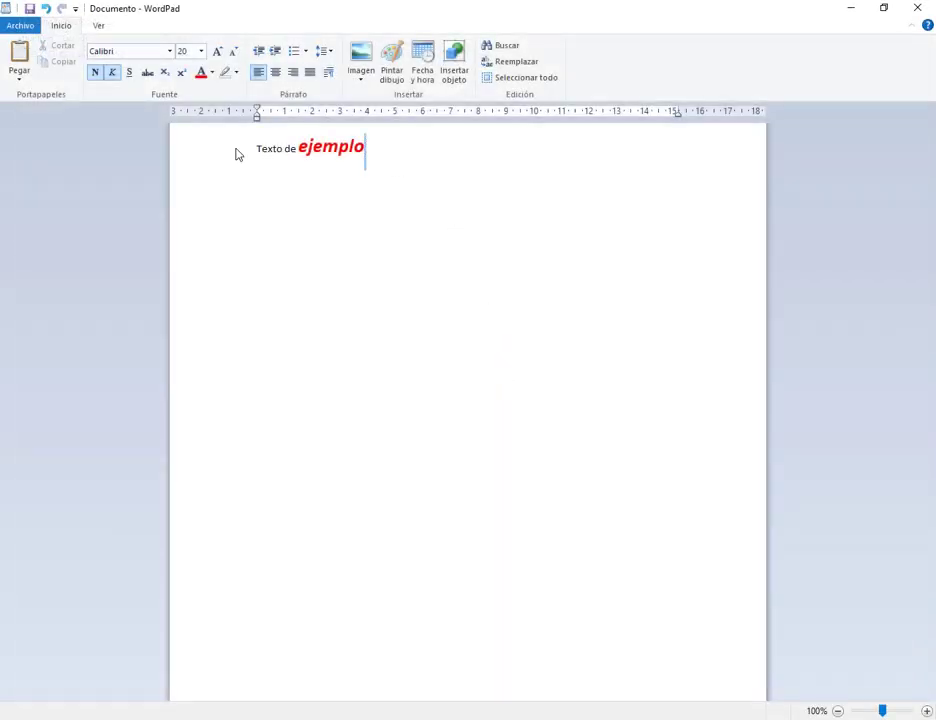
click(190, 150)
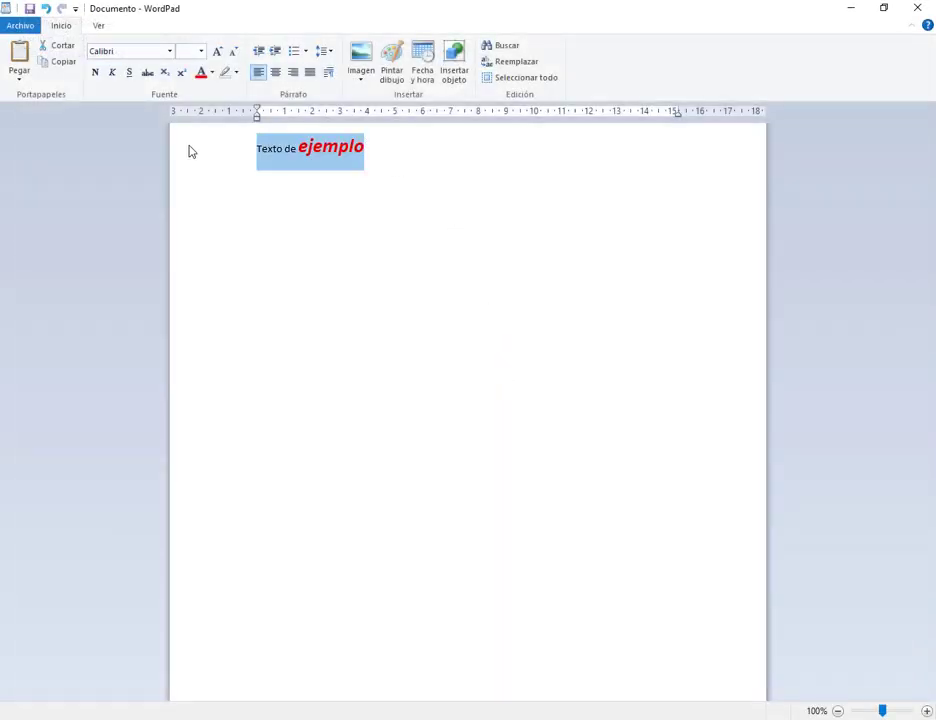
key(Delete)
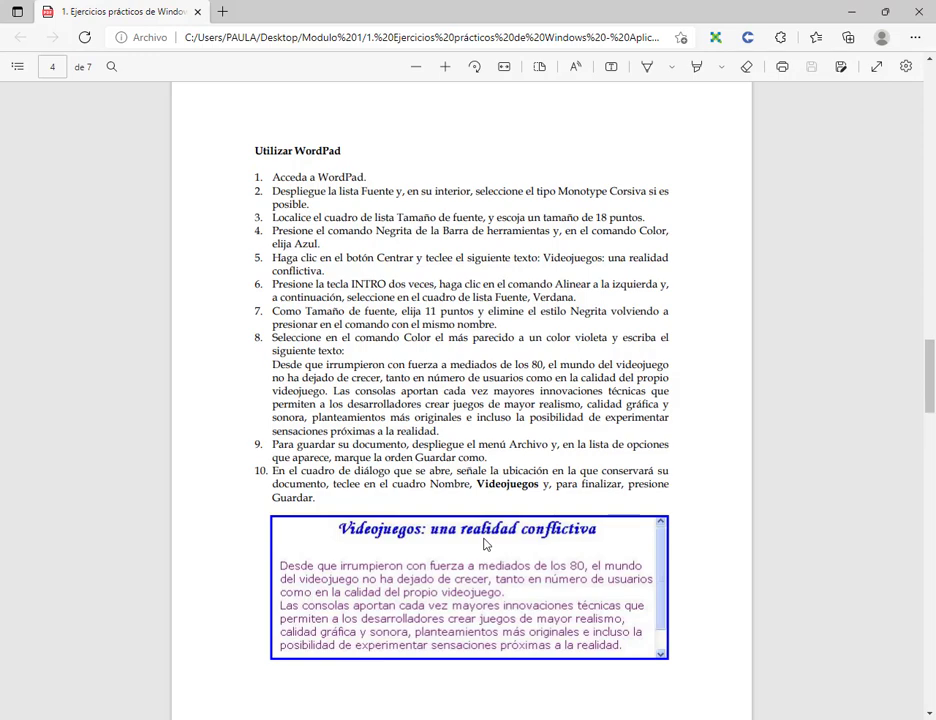
Tile the exercise PDF on one half of the screen with WordPad behind it, and maximize the PDF again
key(super+Left)
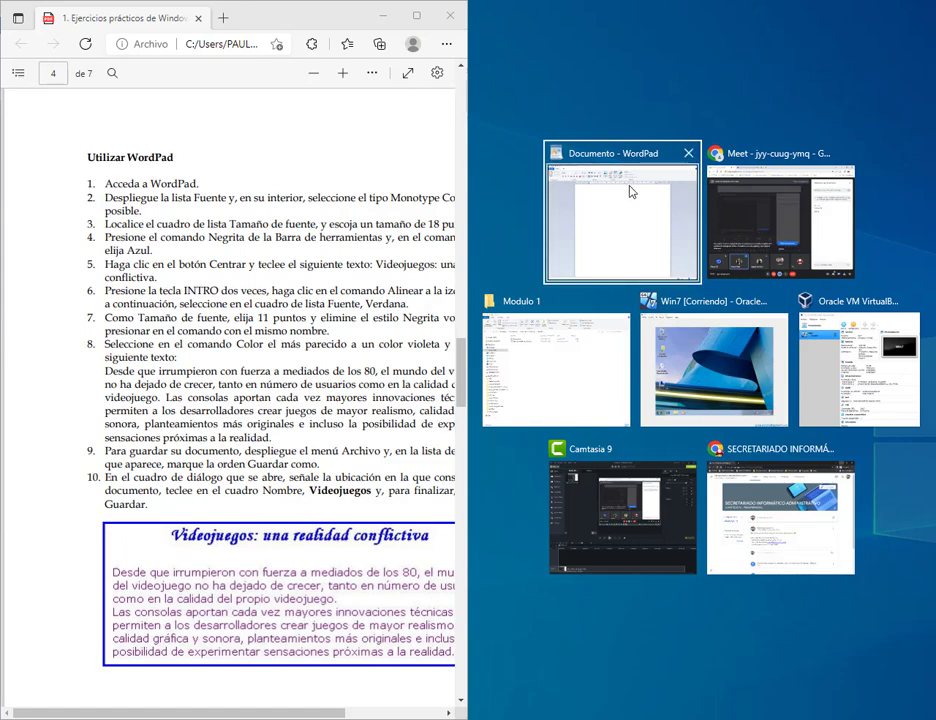
click(664, 246)
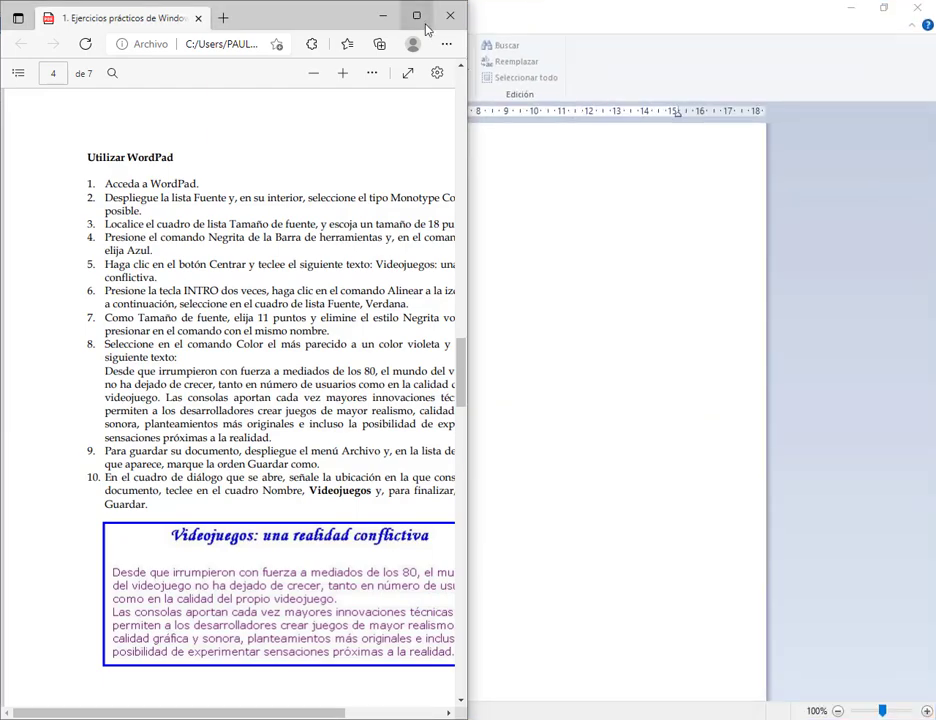
click(418, 17)
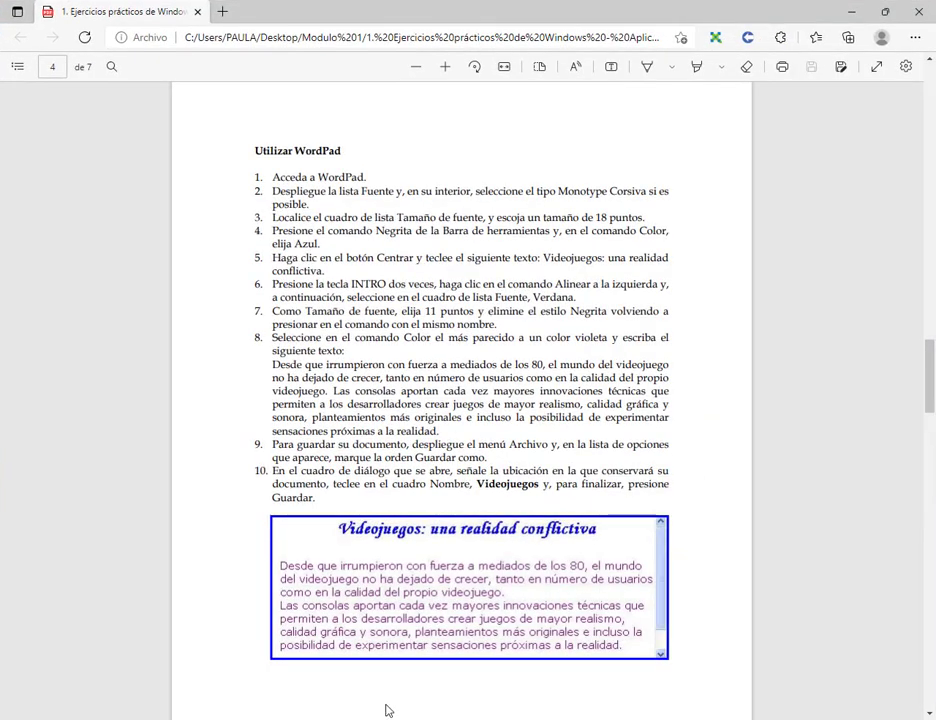
Bring up the on-screen keyboard to locate the Windows and Ctrl keys, and close it
key(super)
text(te)
key(Return)
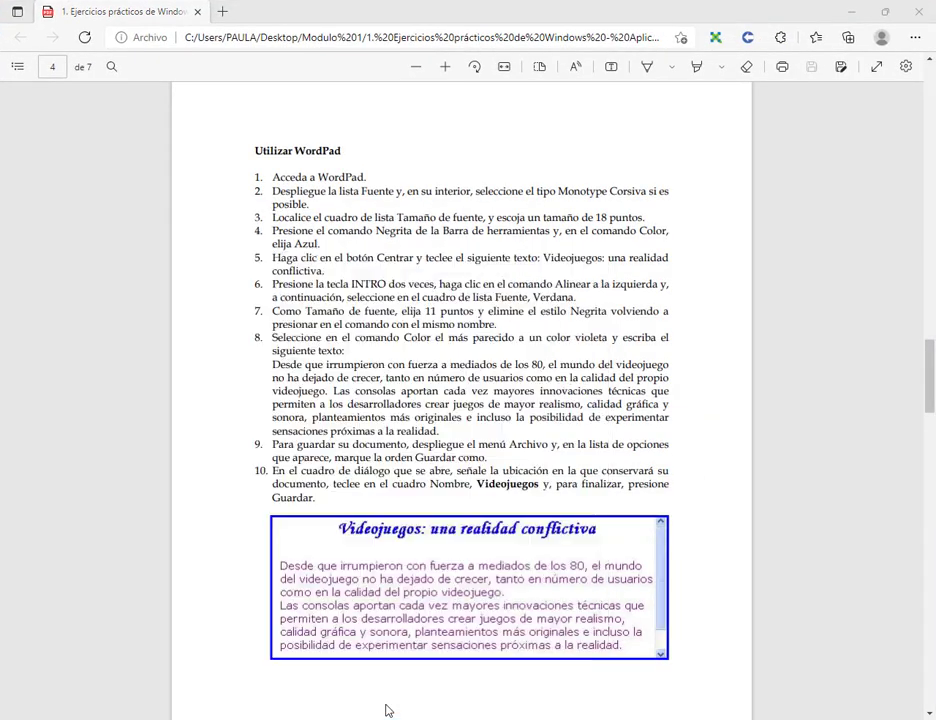
click(216, 573)
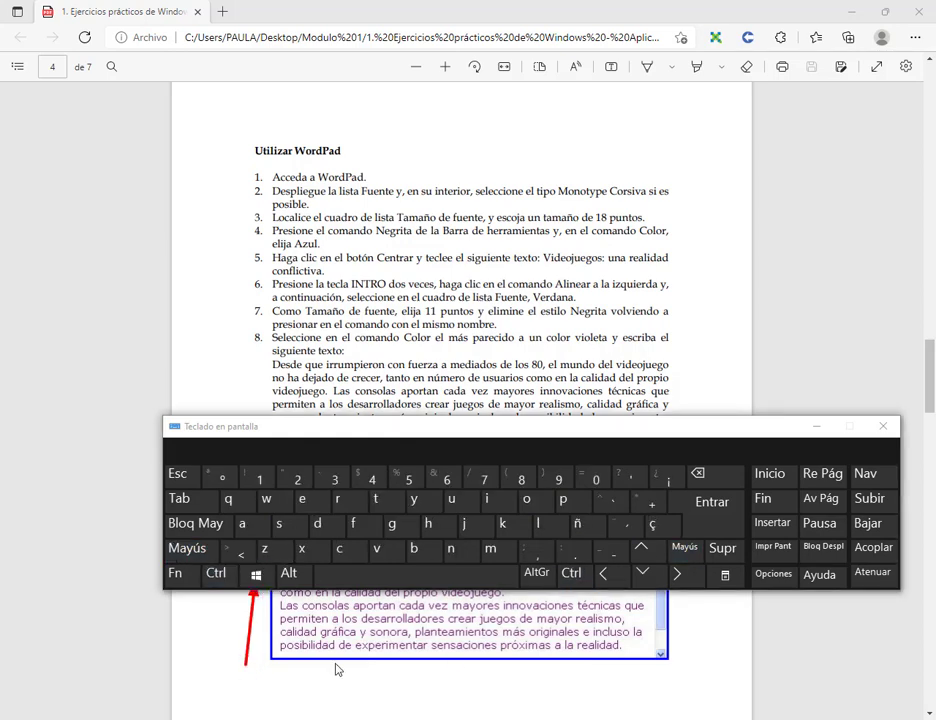
key(ctrl)
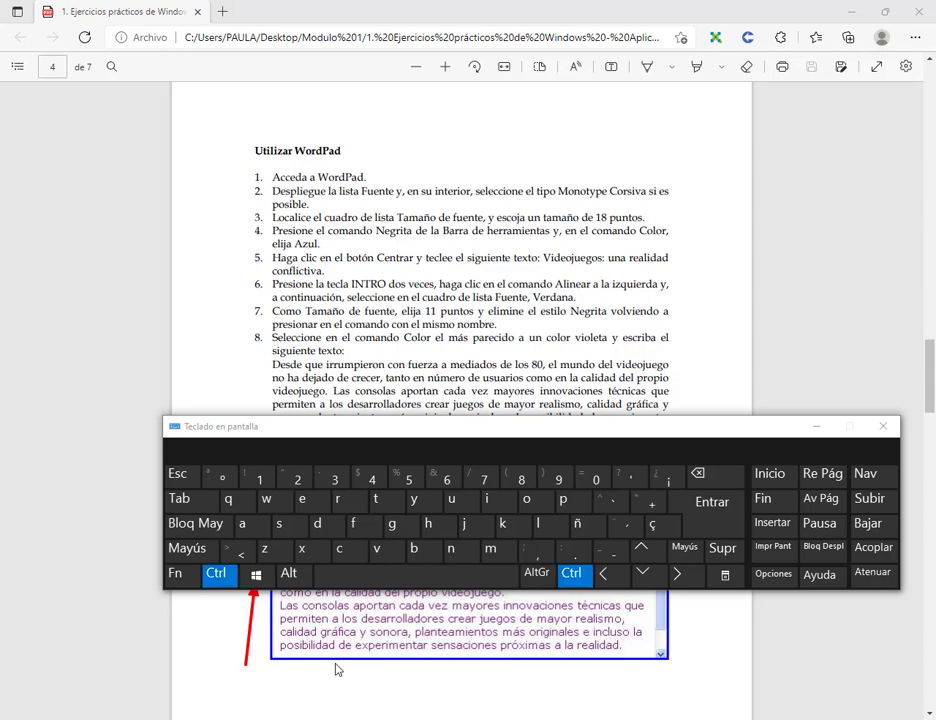
click(880, 430)
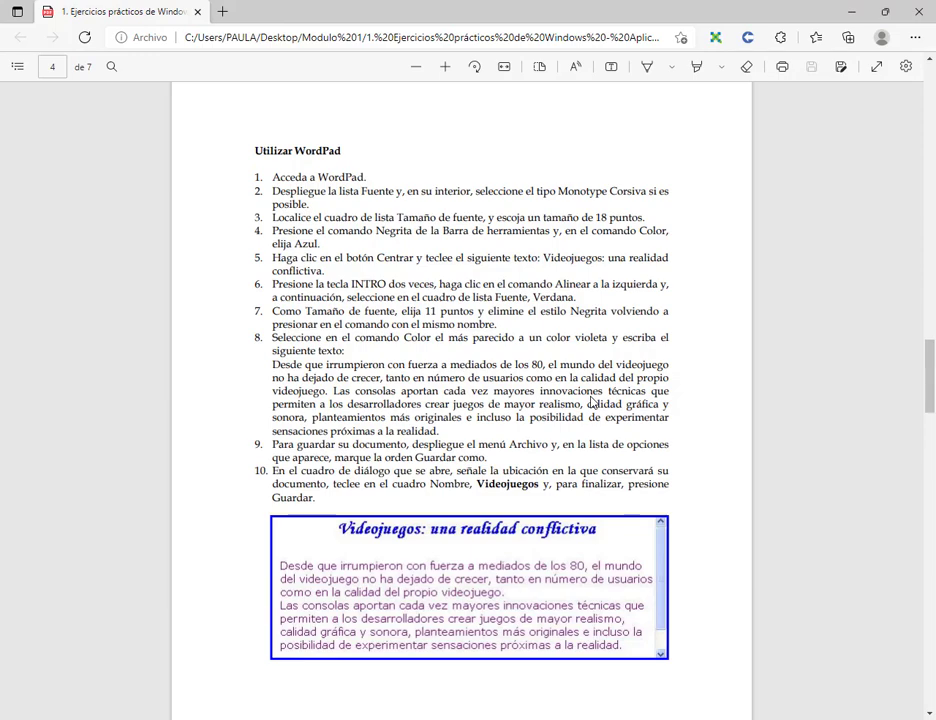
Reopen the on-screen keyboard over the PDF to check its modifier keys, and close it again
key(super)
text(tecla)
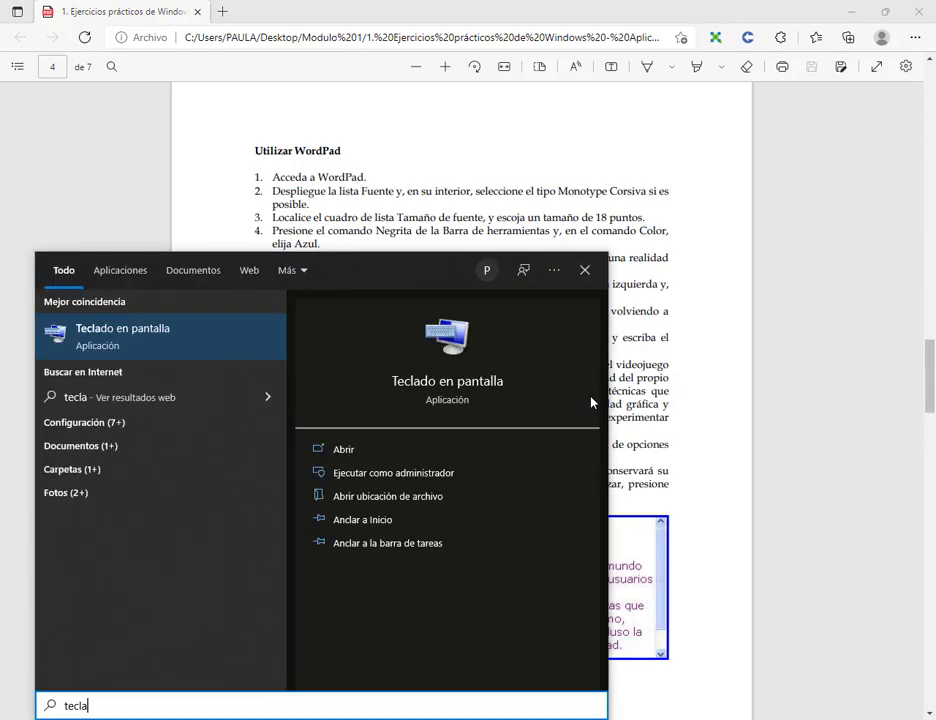
key(Return)
key(ctrl)
key(ctrl+shift)
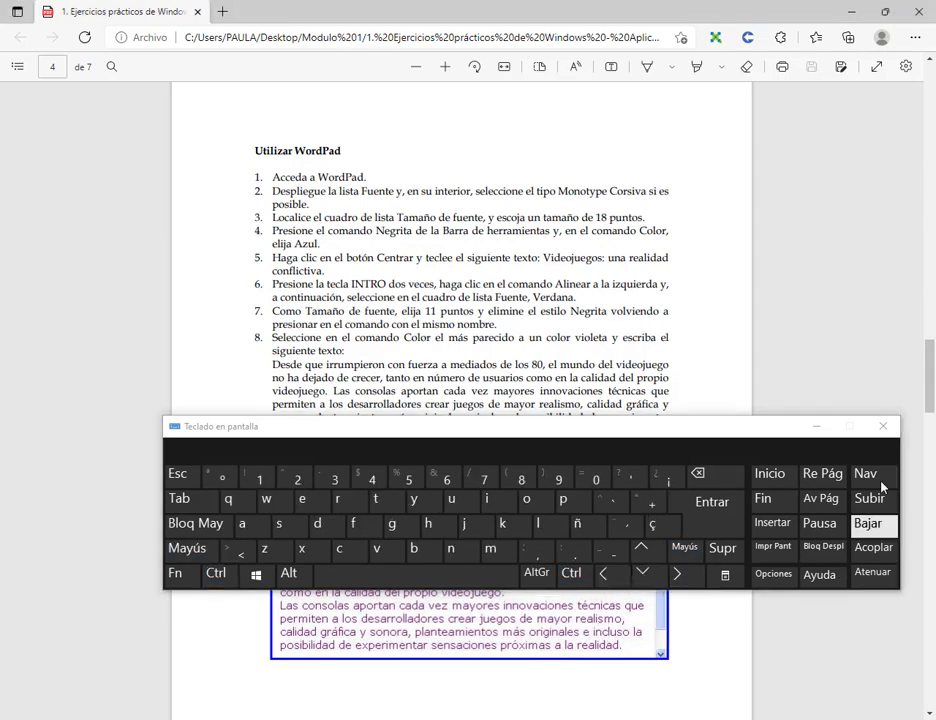
click(884, 426)
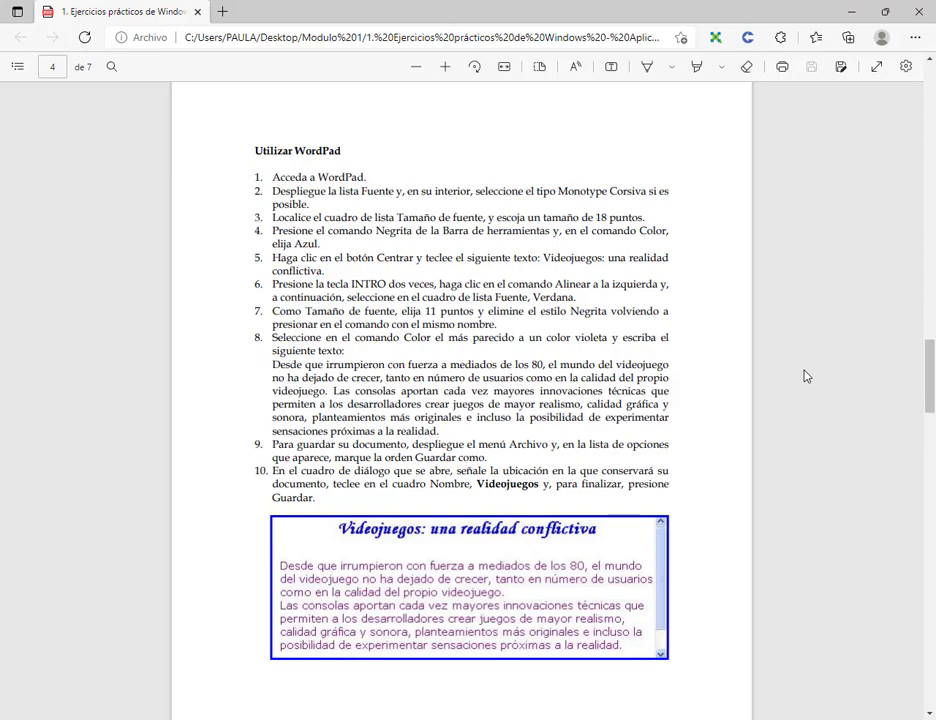
Arrange the exercise PDF and the blank WordPad document side by side, each filling half the screen
key(super)
key(super)
key(super+Left)
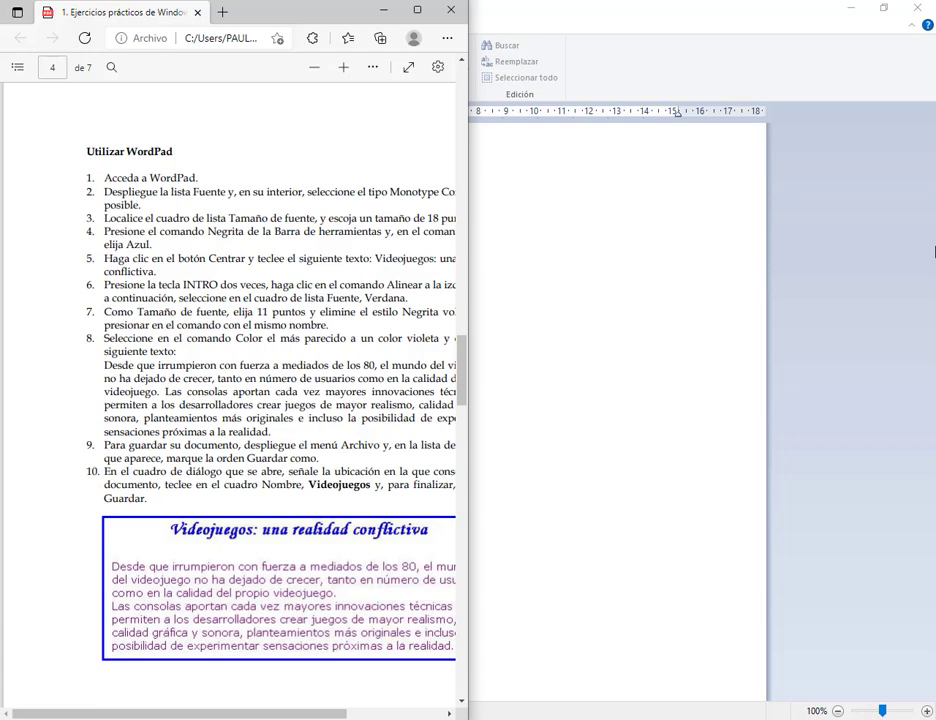
mouse_move(499, 30)
mouse_down()
mouse_move(775, 464)
mouse_move(903, 692)
mouse_up()
click(656, 246)
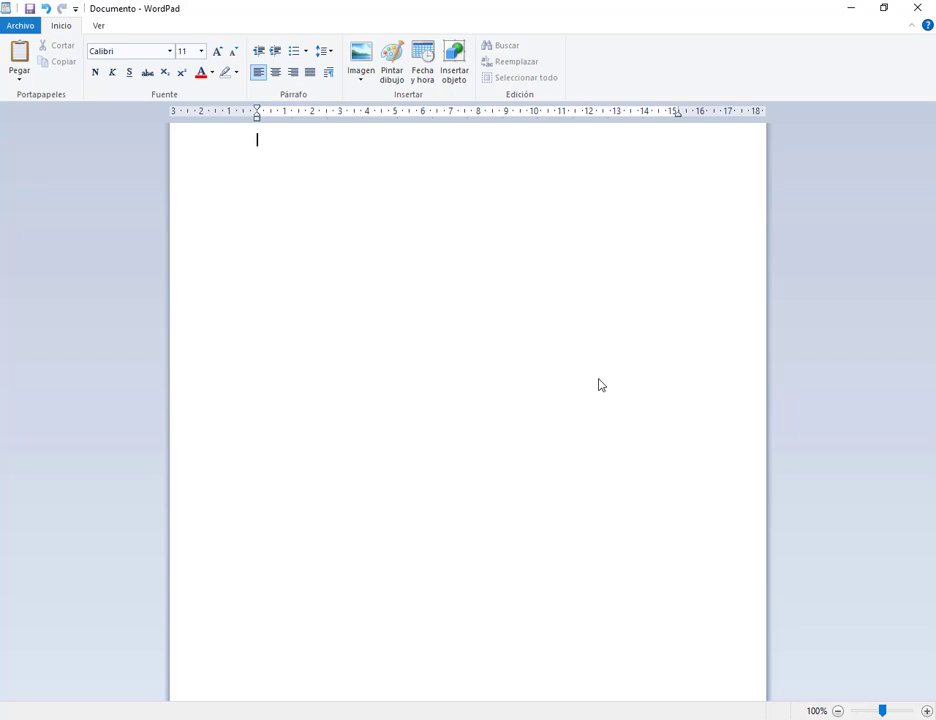
key(super+Right)
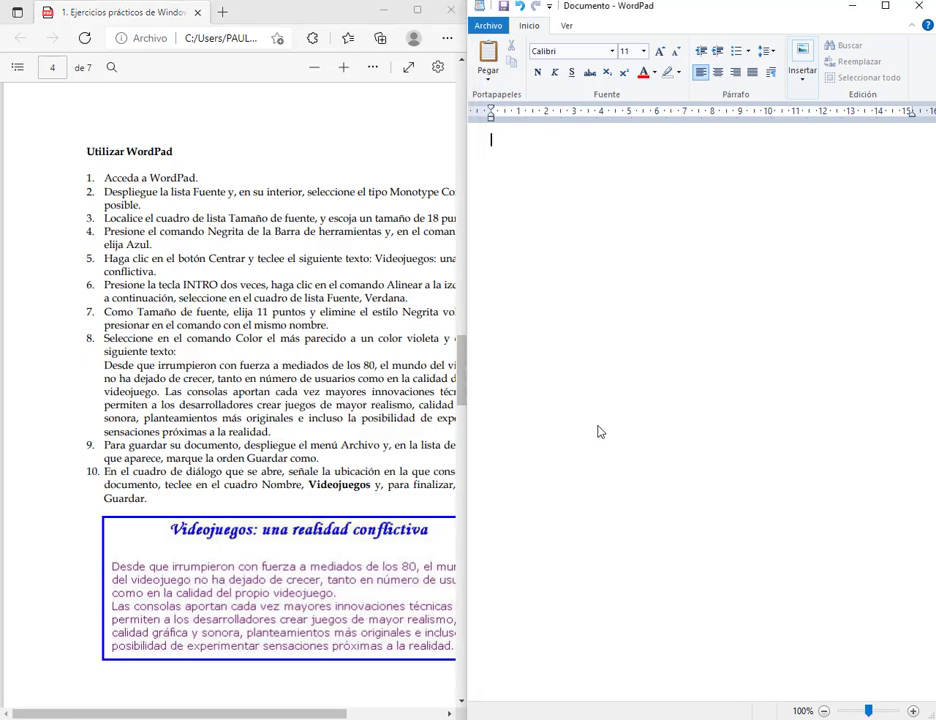
Maximize both WordPad and the exercise PDF again and return to the blank WordPad document
click(885, 6)
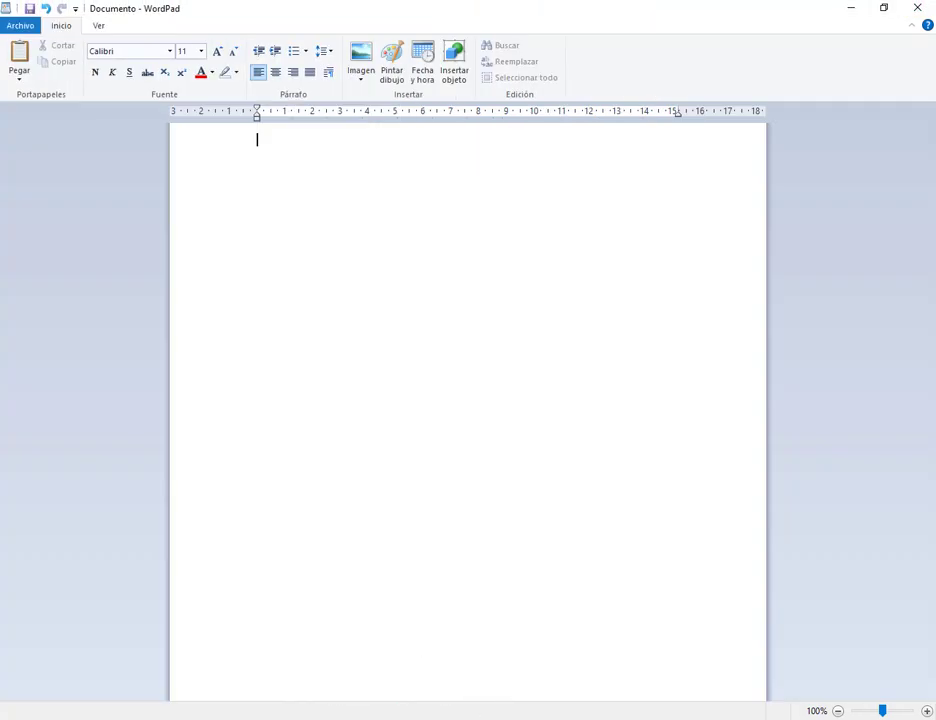
key(super+Down)
click(419, 14)
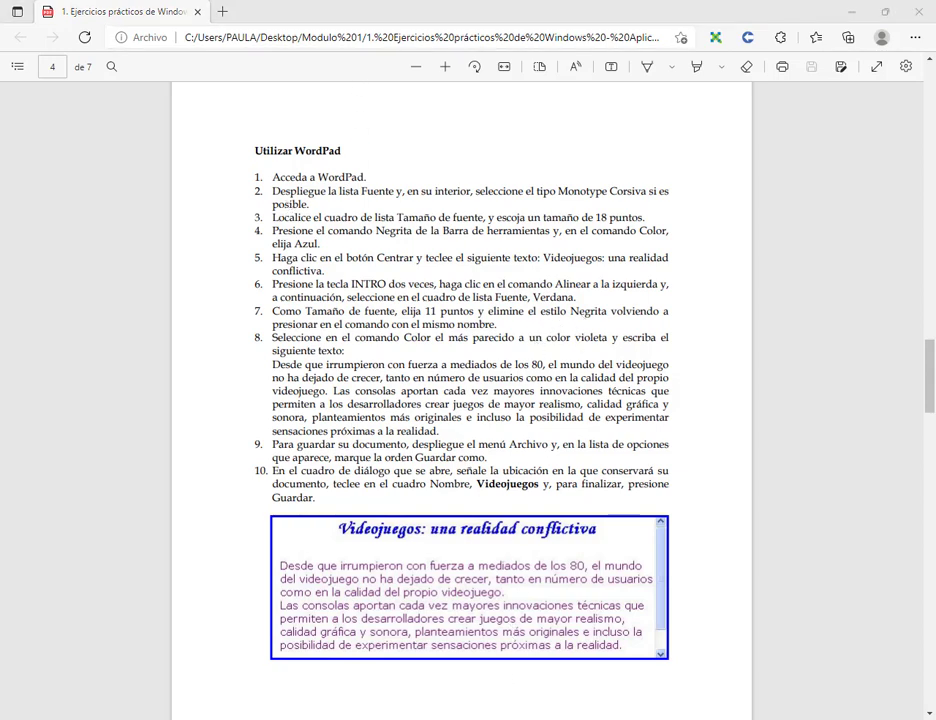
key(alt+Tab)
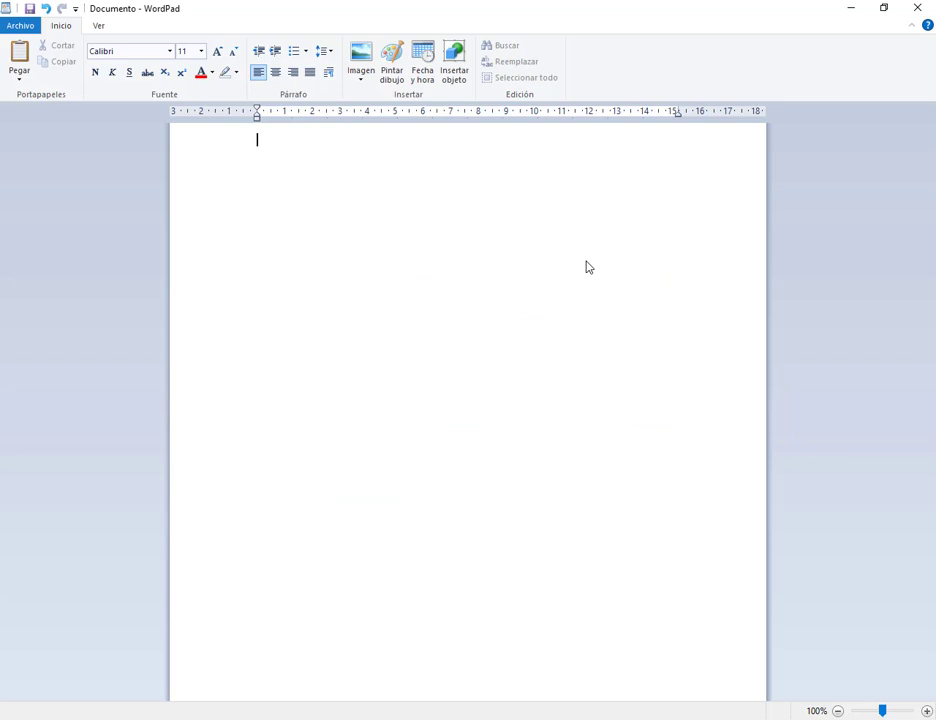
Arrange the blank WordPad document and the exercise PDF side by side, with the PDF's Videojuegos sample in view
key(super+Right)
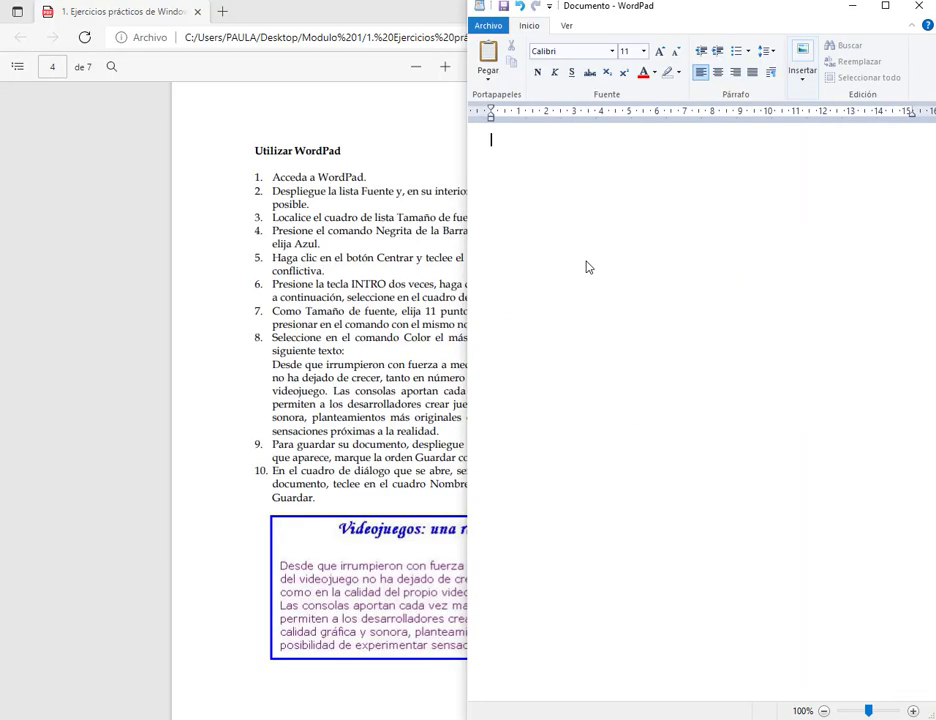
click(405, 297)
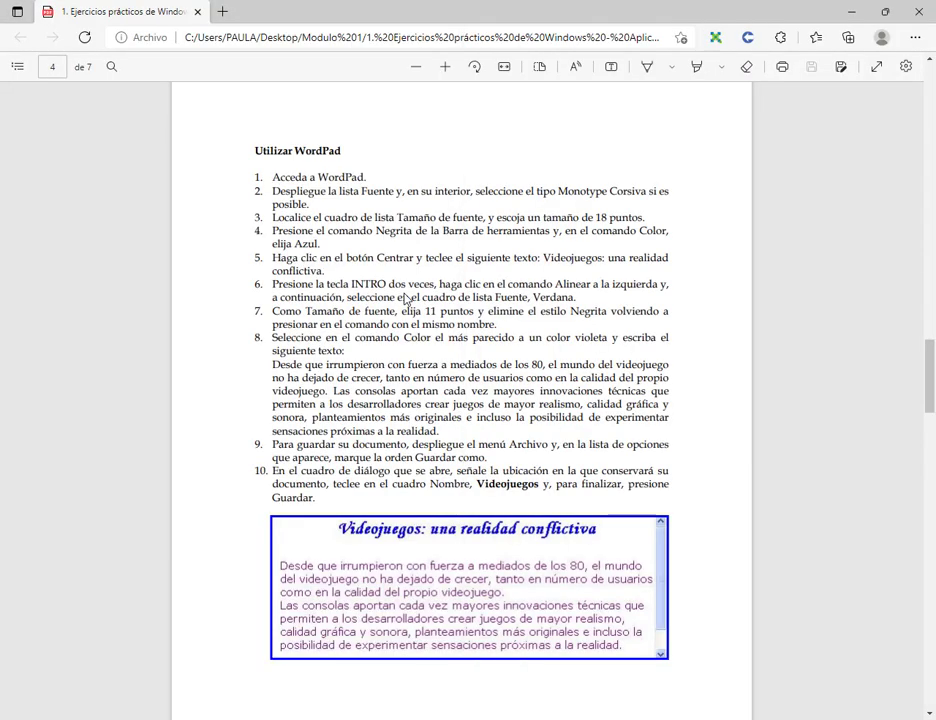
key(super+Left)
click(654, 345)
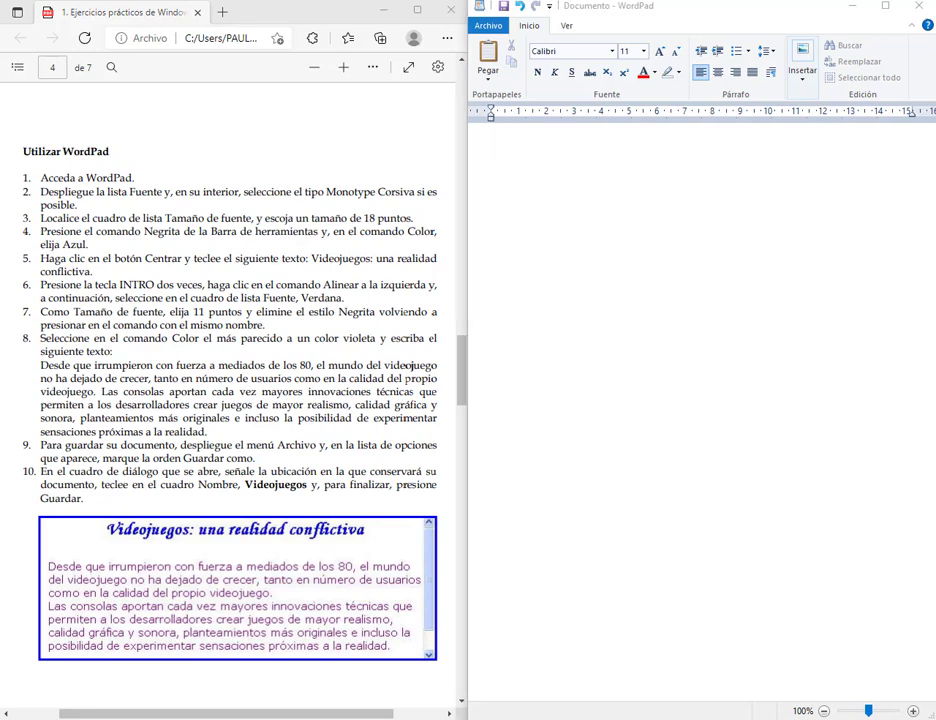
drag(18, 492, 444, 675)
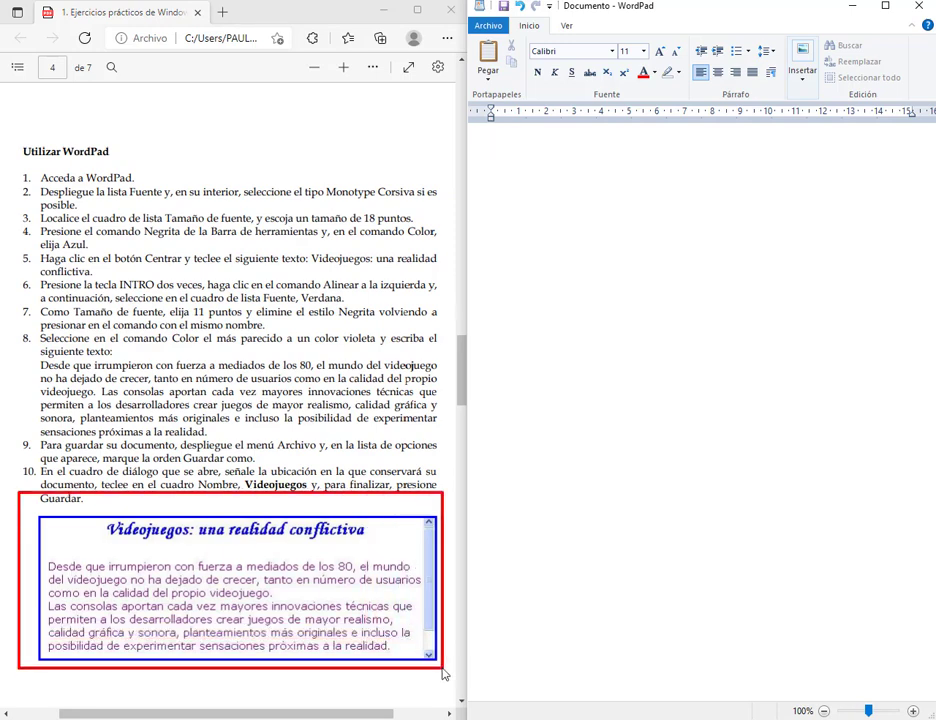
Write the title "Videojuegos: una realidad conflictiva" and begin a new paragraph below it with "De"
text(Videojuegos: una )
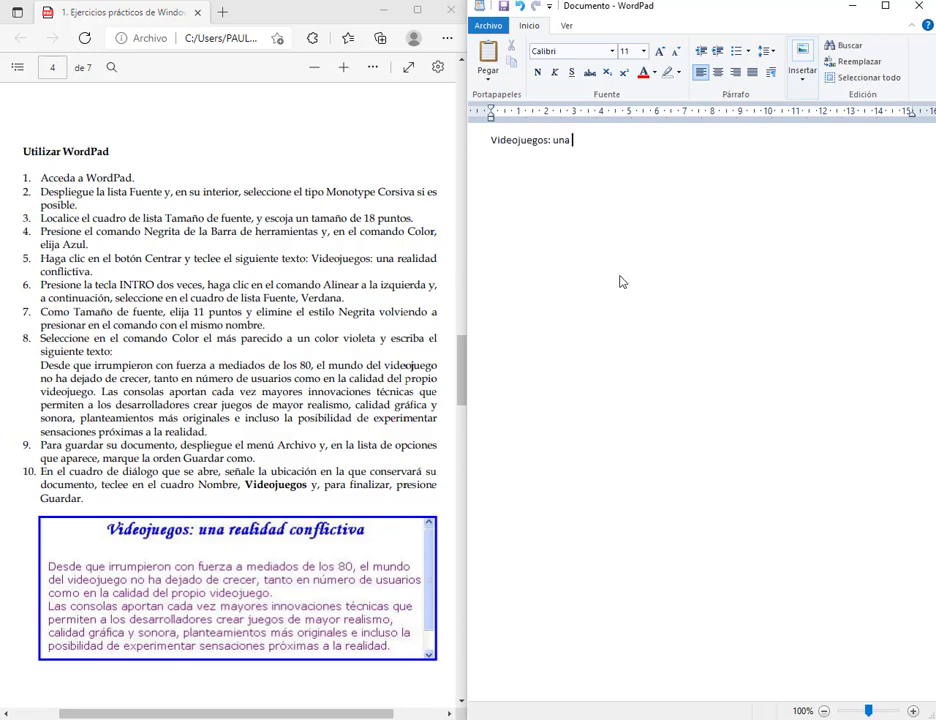
text(realidad conflictiva)
key(Return)
text(De)
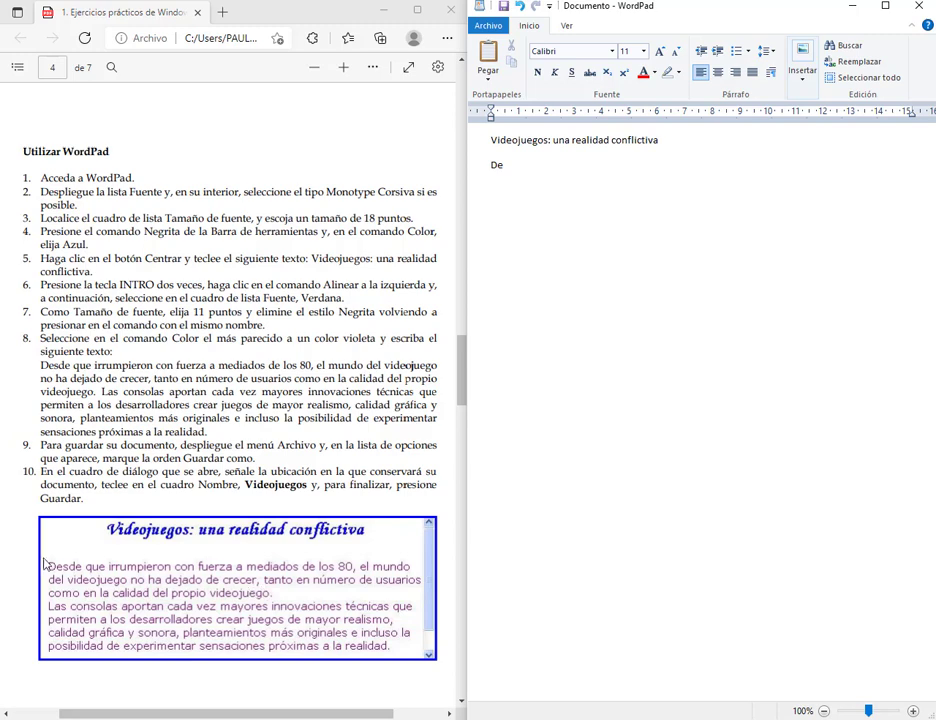
Zoom the document out to 80% and compare its line width between the margins with the PDF's sample paragraph
drag(441, 673, 432, 674)
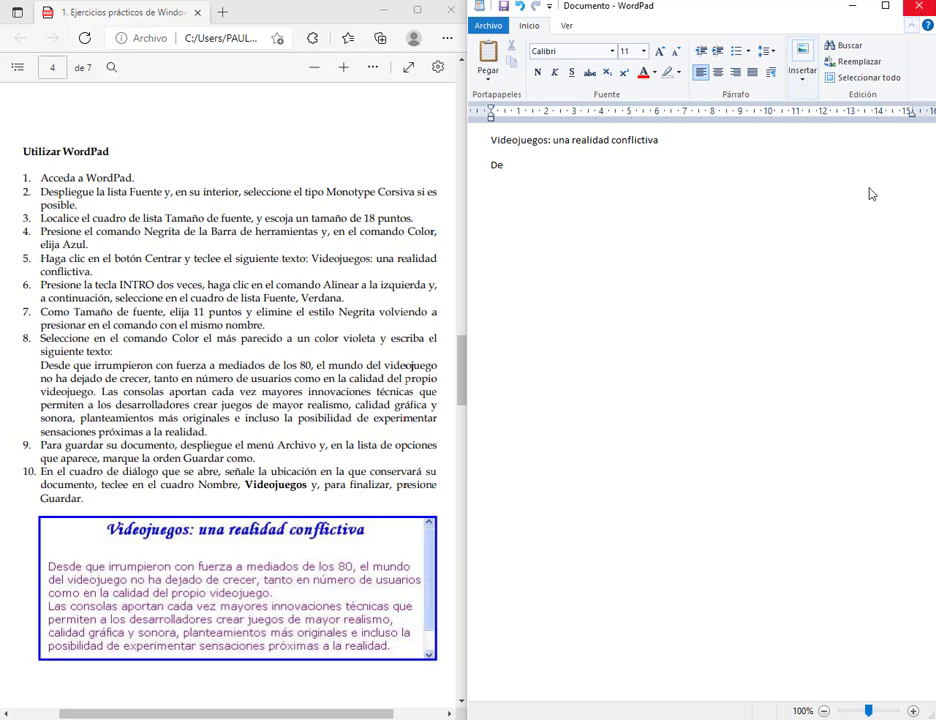
click(824, 711)
click(824, 711)
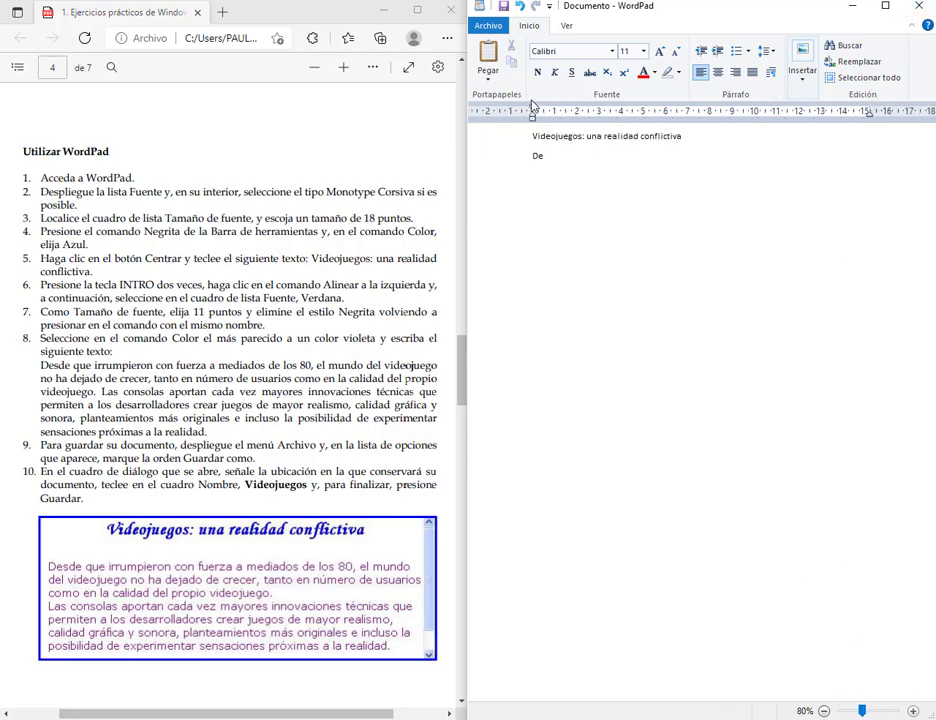
mouse_move(532, 105)
mouse_down()
mouse_move(788, 351)
mouse_move(819, 486)
mouse_move(873, 490)
mouse_up()
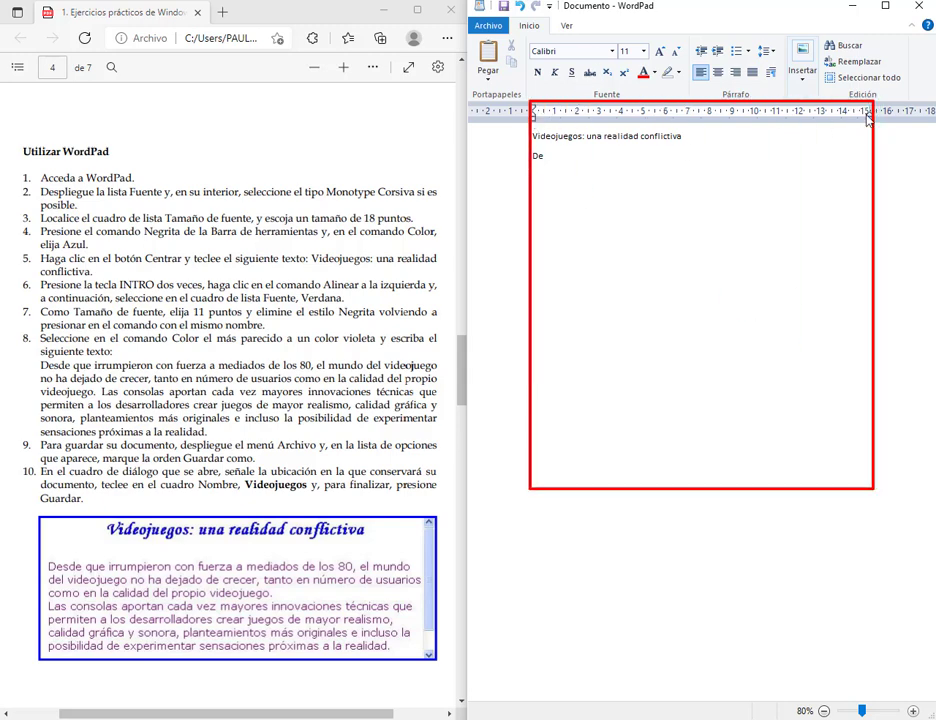
drag(902, 94, 875, 142)
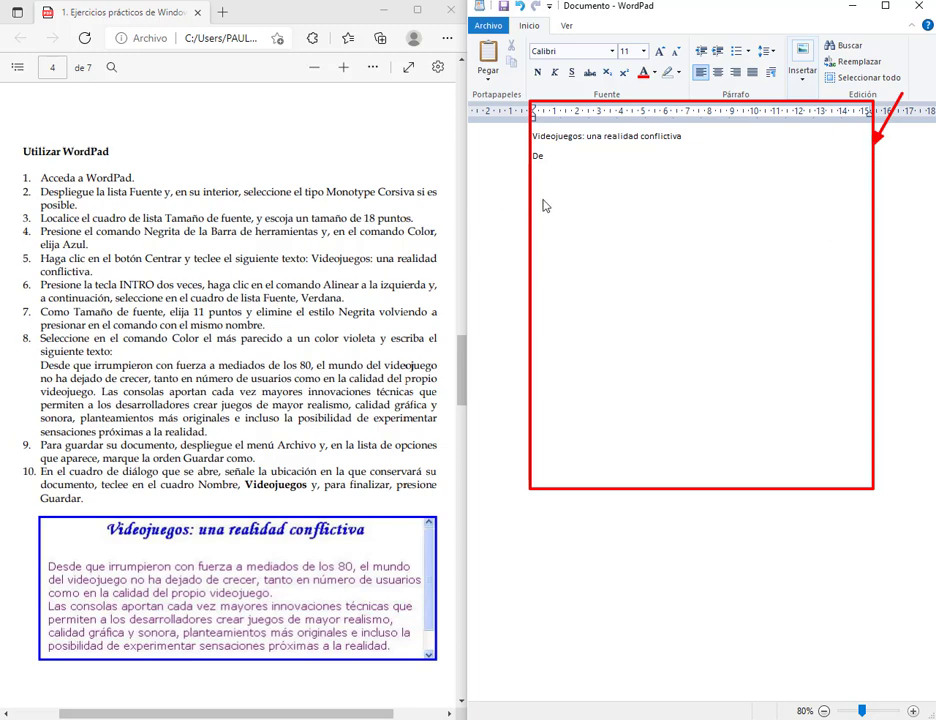
key(e)
drag(39, 533, 439, 676)
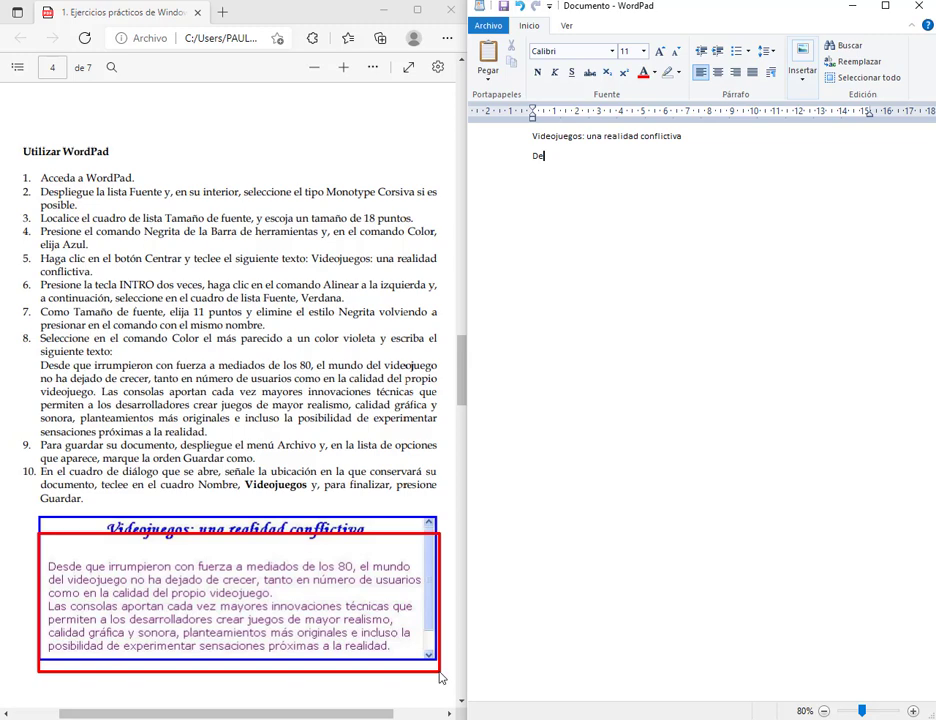
drag(430, 487, 413, 573)
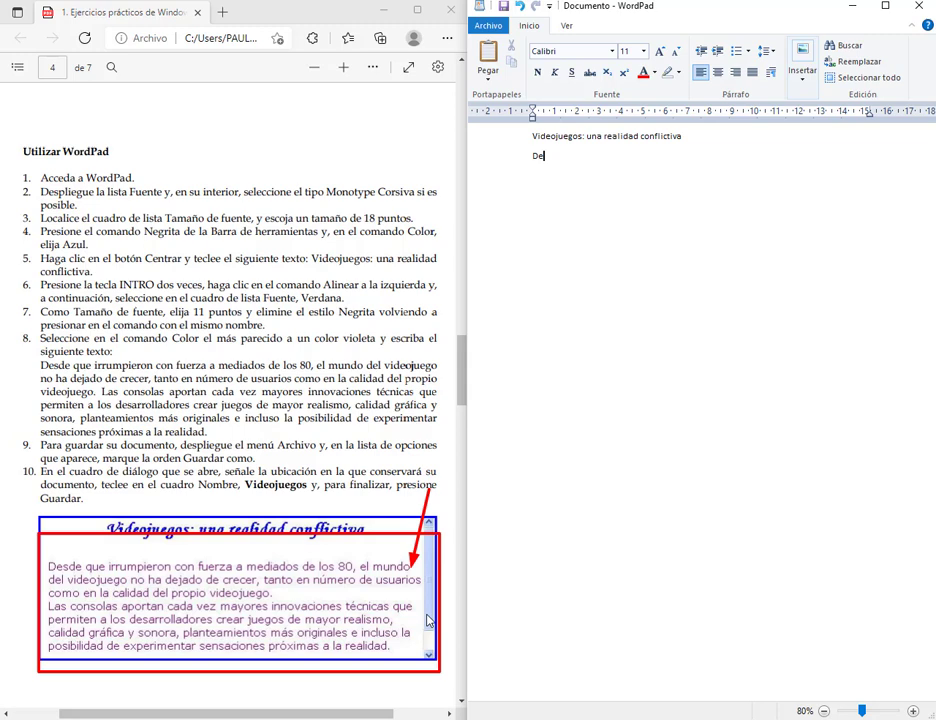
drag(670, 237, 688, 175)
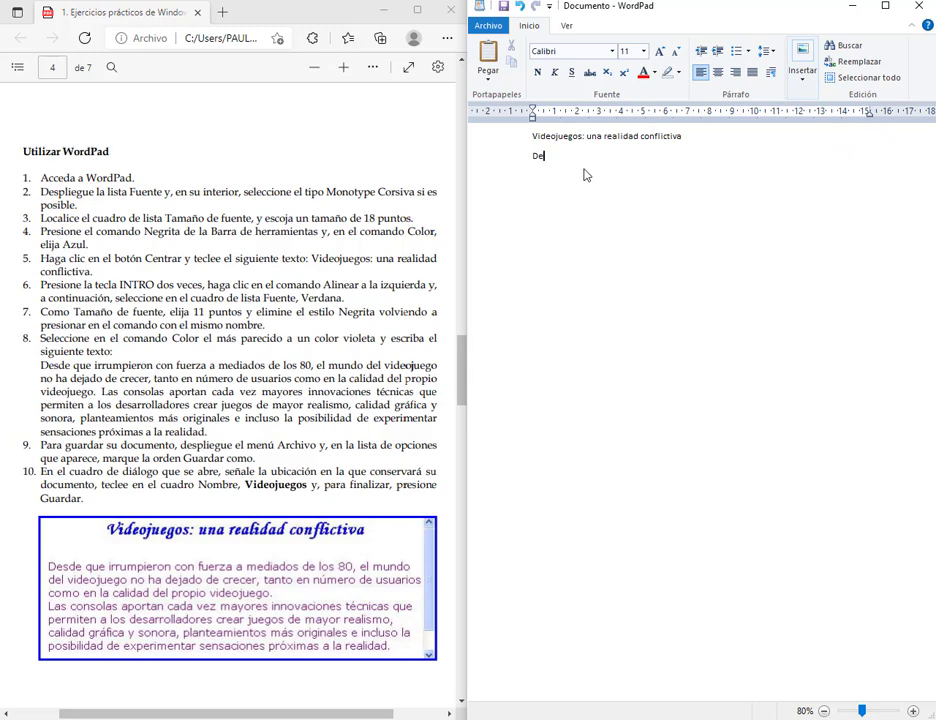
Extend the first paragraph so it reads "Desde que irrumpieron con fuerza a mediados de los80, el mundo", comparing the sample's line breaks
text(sde que irrumpiero)
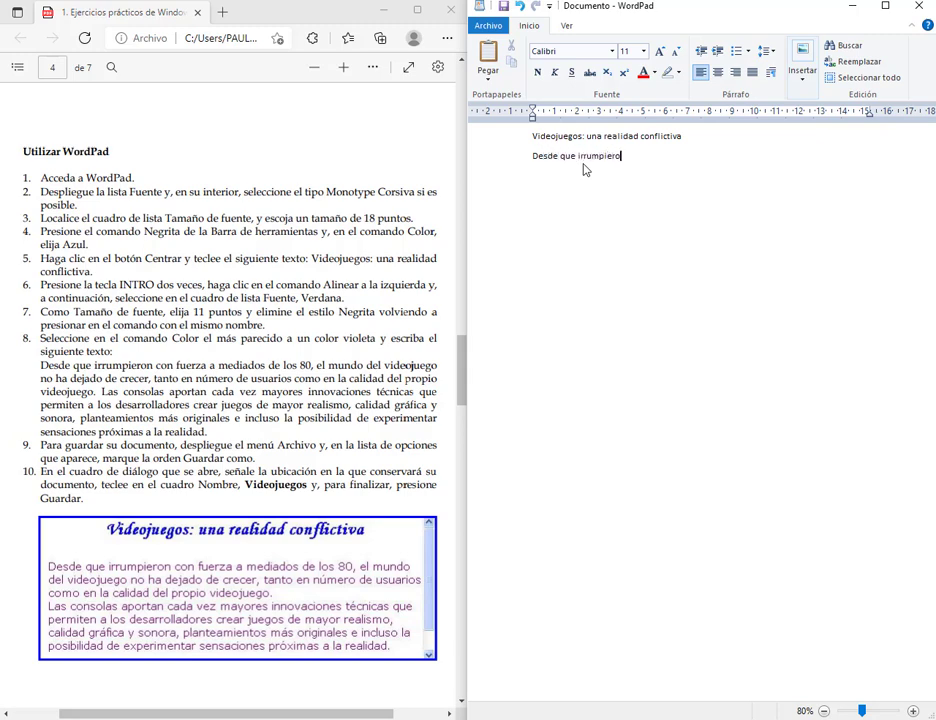
text(n con fuerza a mediados de los)
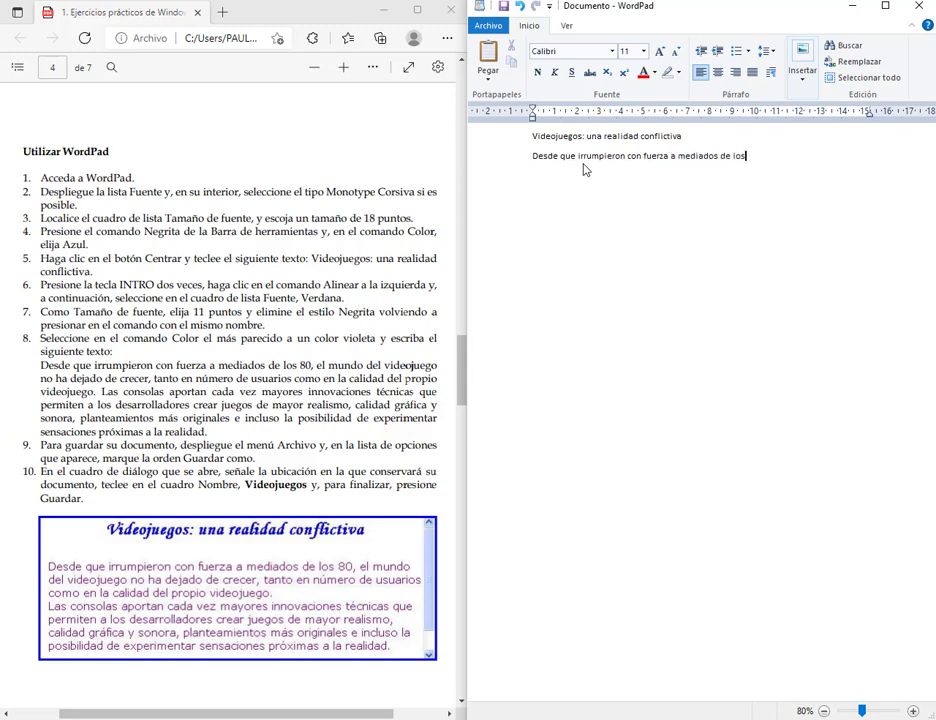
text(80, el mundo)
key(Return)
drag(40, 558, 430, 658)
drag(44, 559, 426, 601)
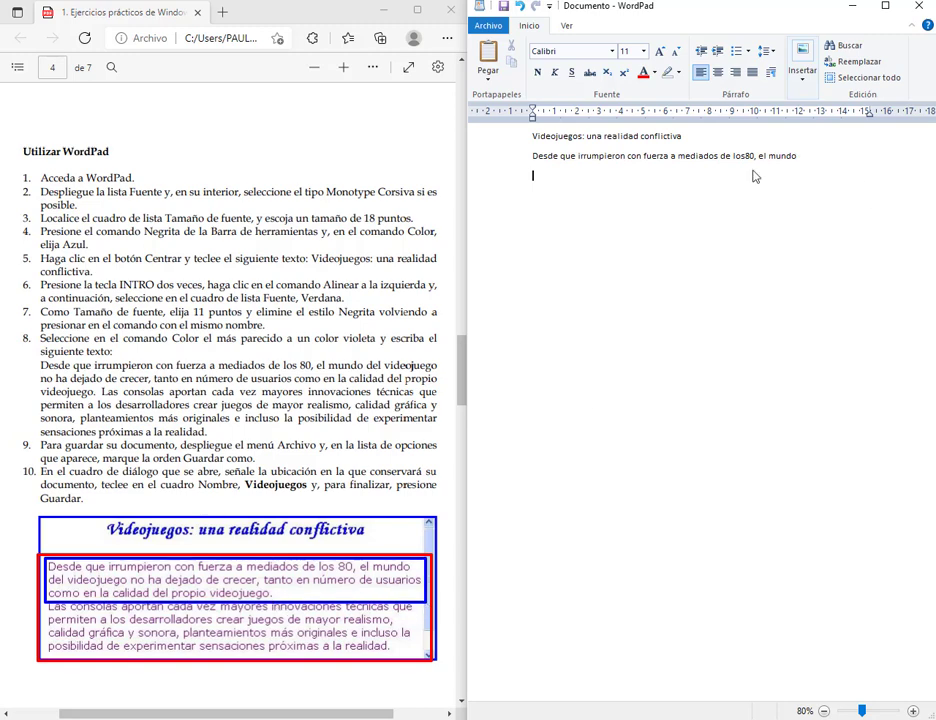
key(Escape)
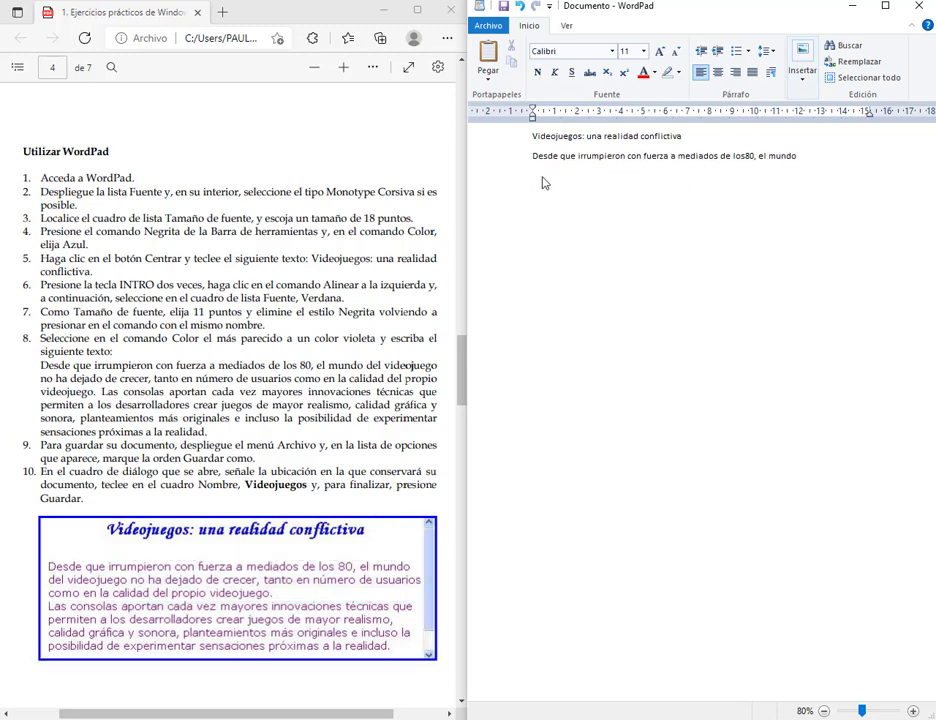
Finish the first paragraph with "del videojuego no ha dejado de crecer, tanto en número de usuarios como en la calidad del propio videojuego."
text(del videojuego no ha dejad)
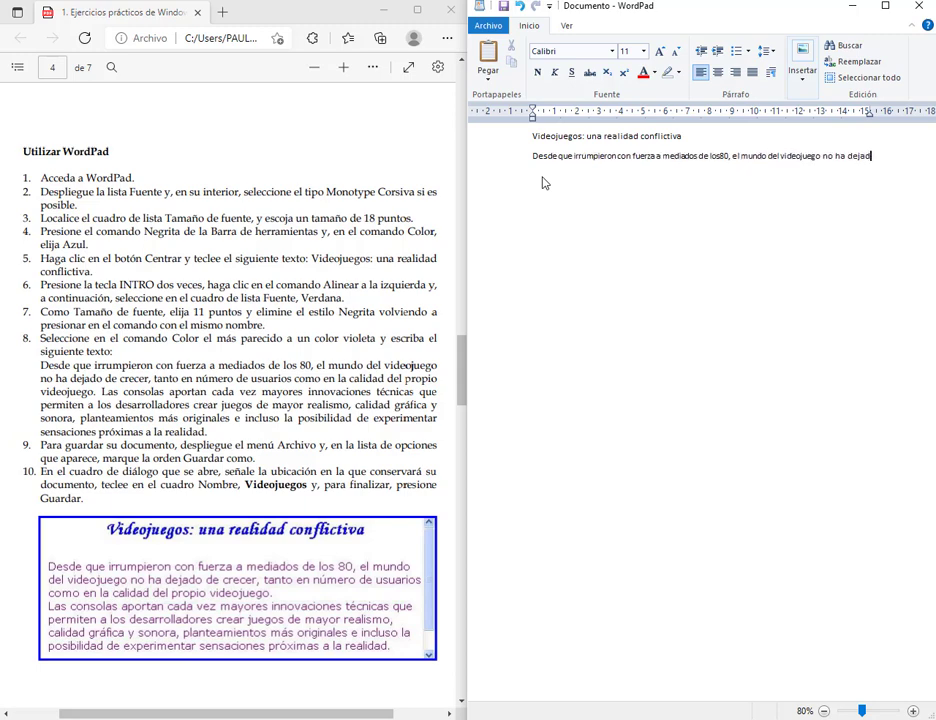
text(o de crecer, tanto en )
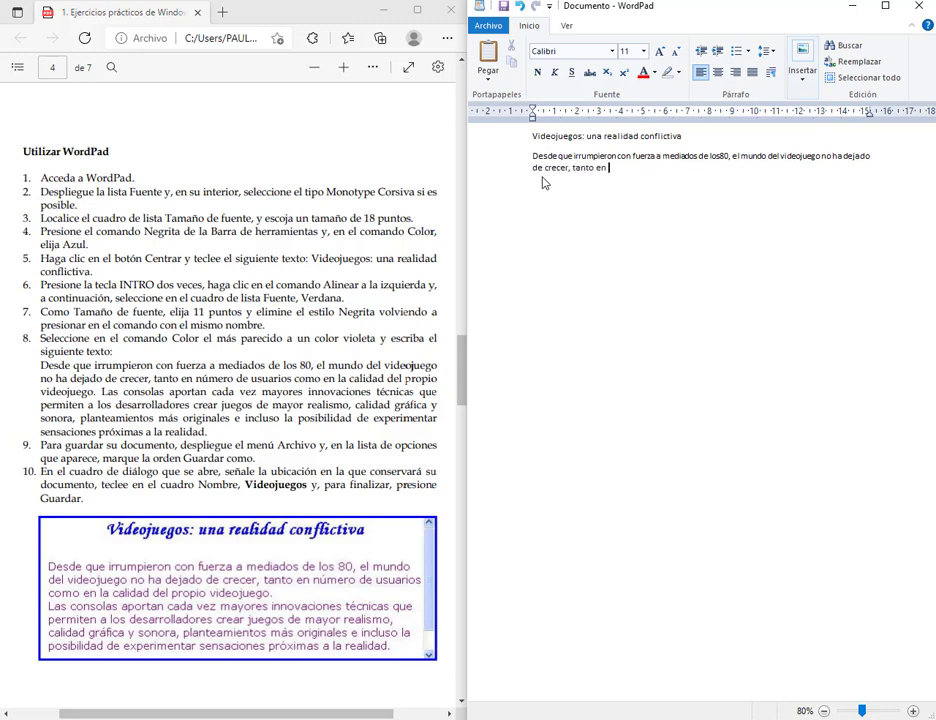
text(múmero de usuarios como en la calidad)
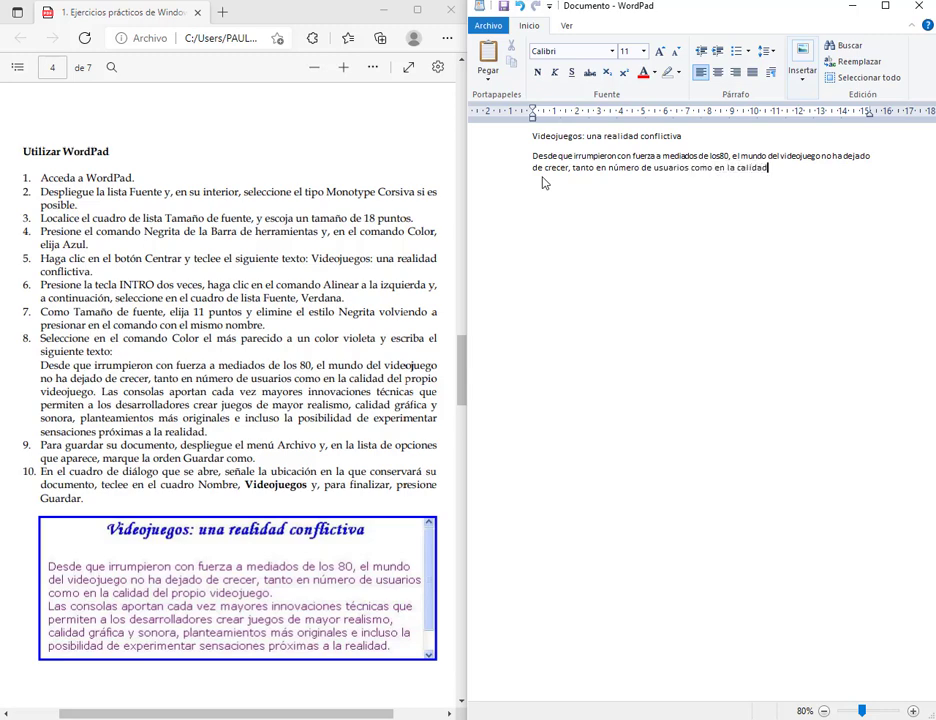
text( del propio videojuego.)
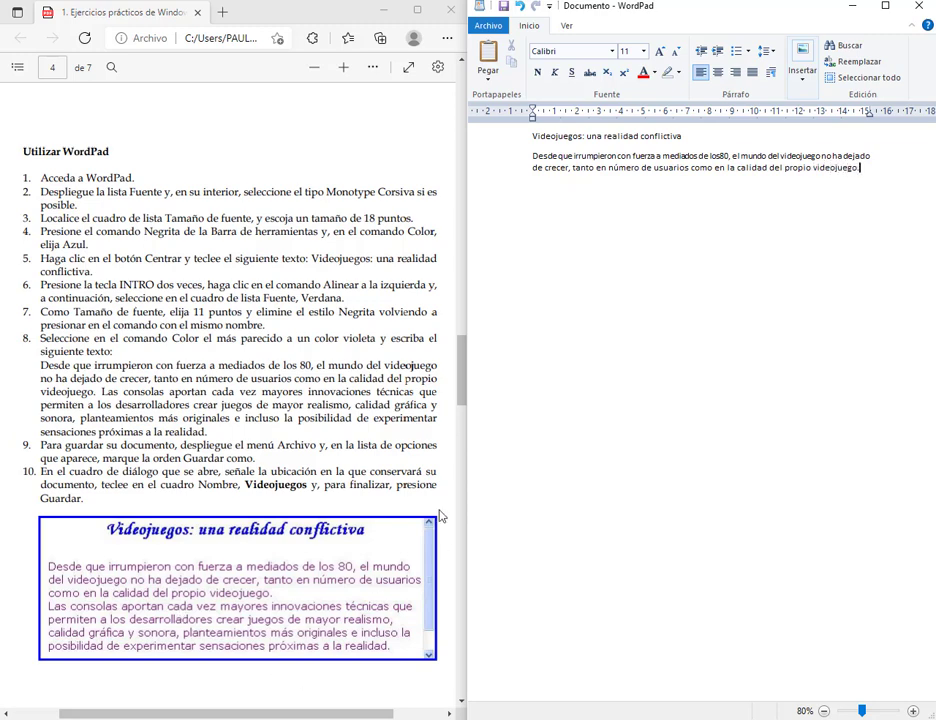
Start the second paragraph with "Las consolas aportan cada vez mayores innovaciones técnicas que permiten a los desarrolladores crear juegos de mayor realismo"
text(Las consolas aportan cada vez ma)
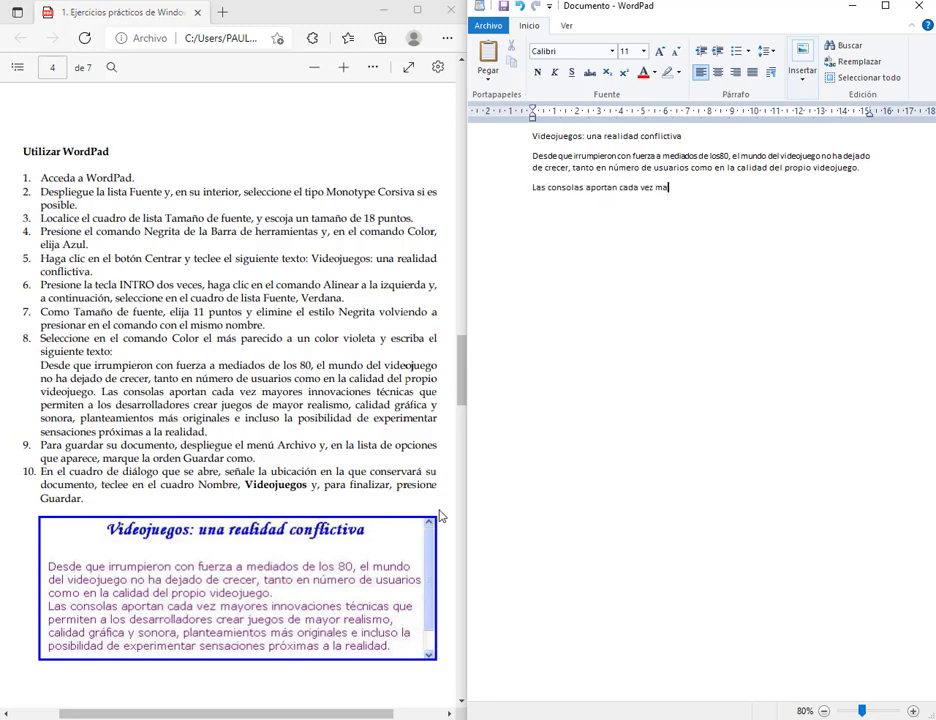
text(yores innovaciones técnicas que perm)
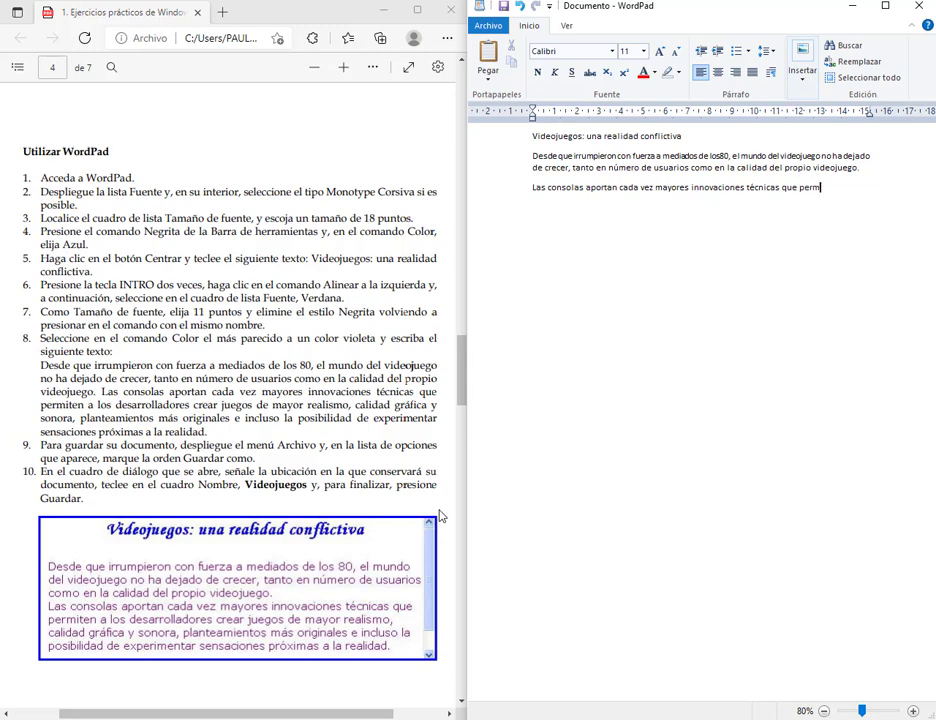
text(iten a los desa)
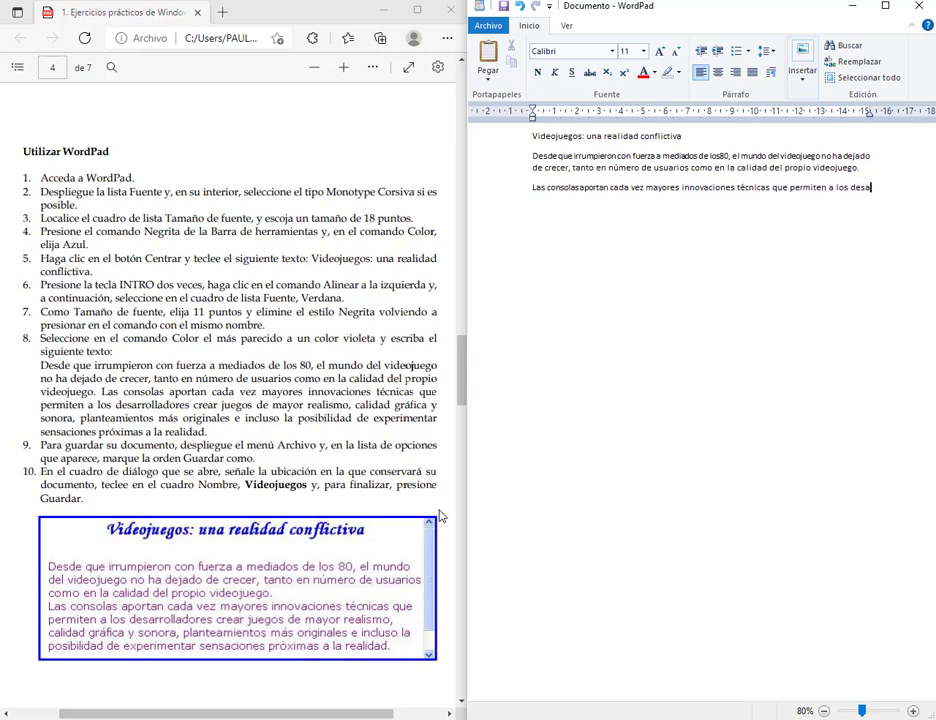
text(rrolladores crear juegos de mauo)
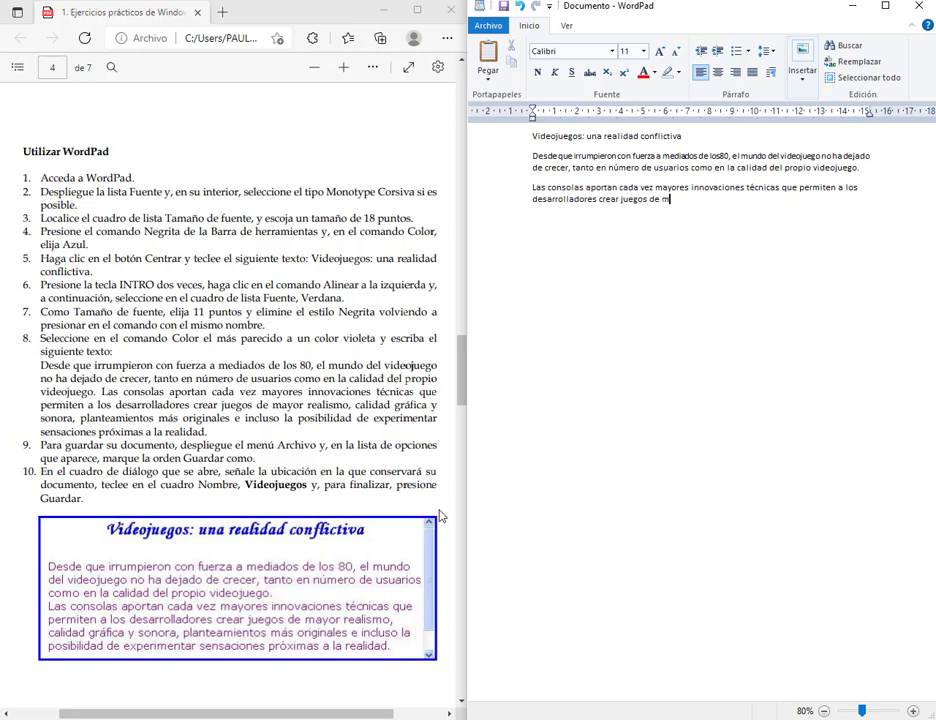
key(BackSpace)
key(BackSpace)
text(yor real)
text(ismo)
Complete the second paragraph with ", calidad gráfica y sonora, planteamientos más originales e influso la posibilidad de experimentar sensaciones próximas a la realidad."
text(, calidad gr)
text(áfica y sonora)
text(, planteamien)
text(tos más or)
text(iginales)
text( e influs)
text(o la posi)
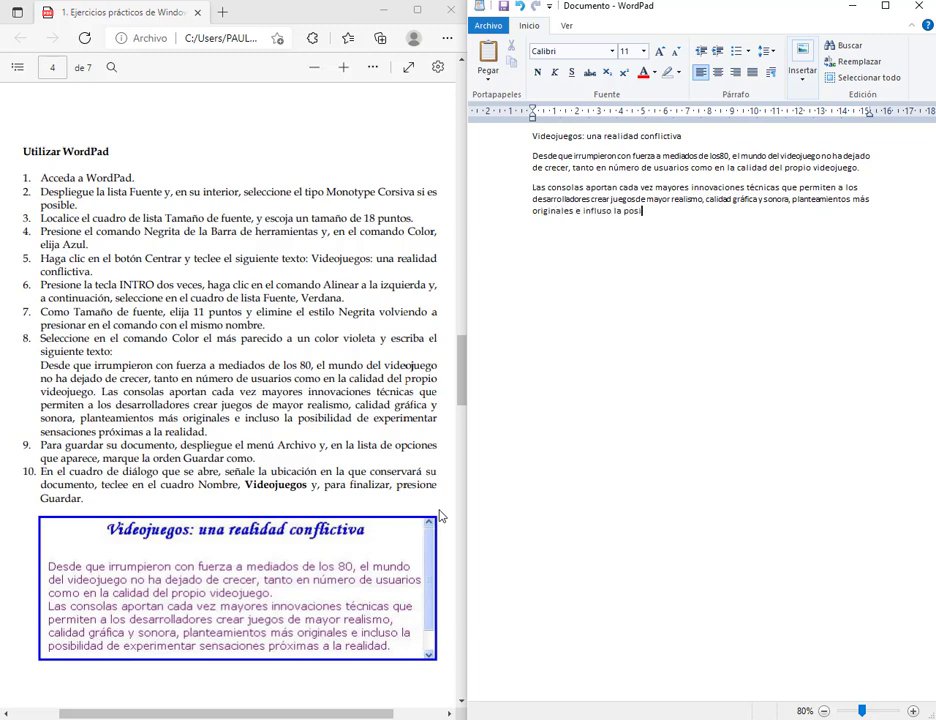
text(bllidad de experimentar sensaciones )
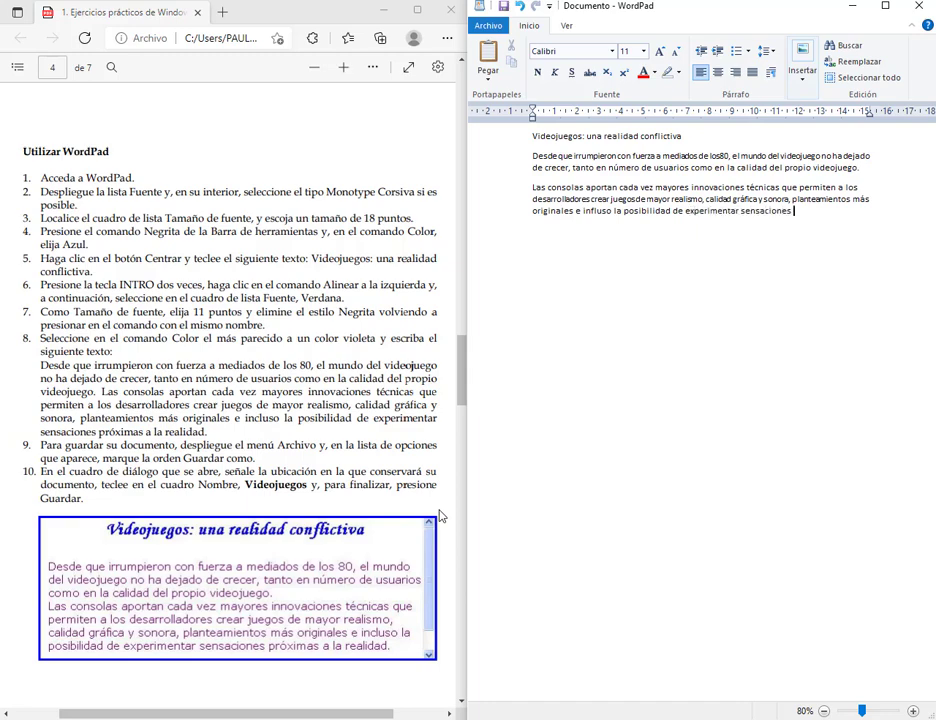
text(próximas a la realidad.)
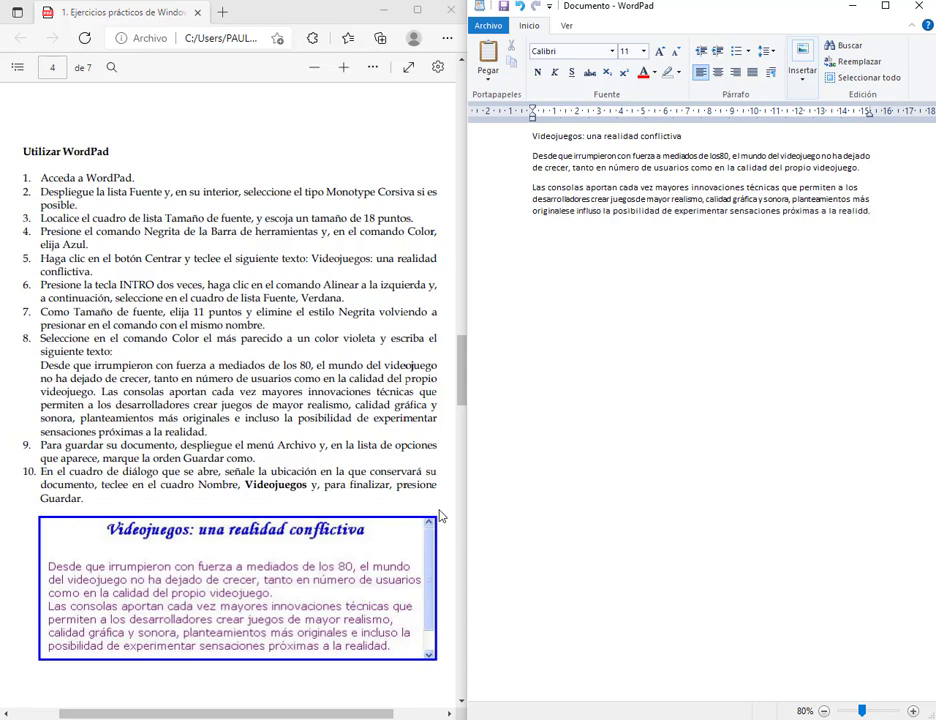
key(BackSpace)
key(BackSpace)
text(ad)
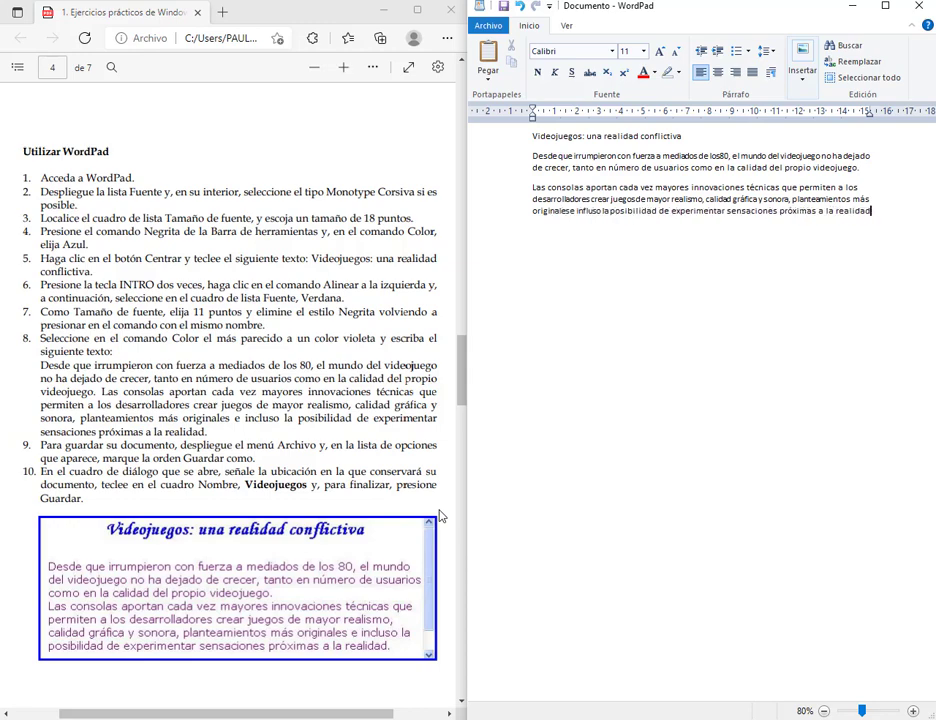
text(.)
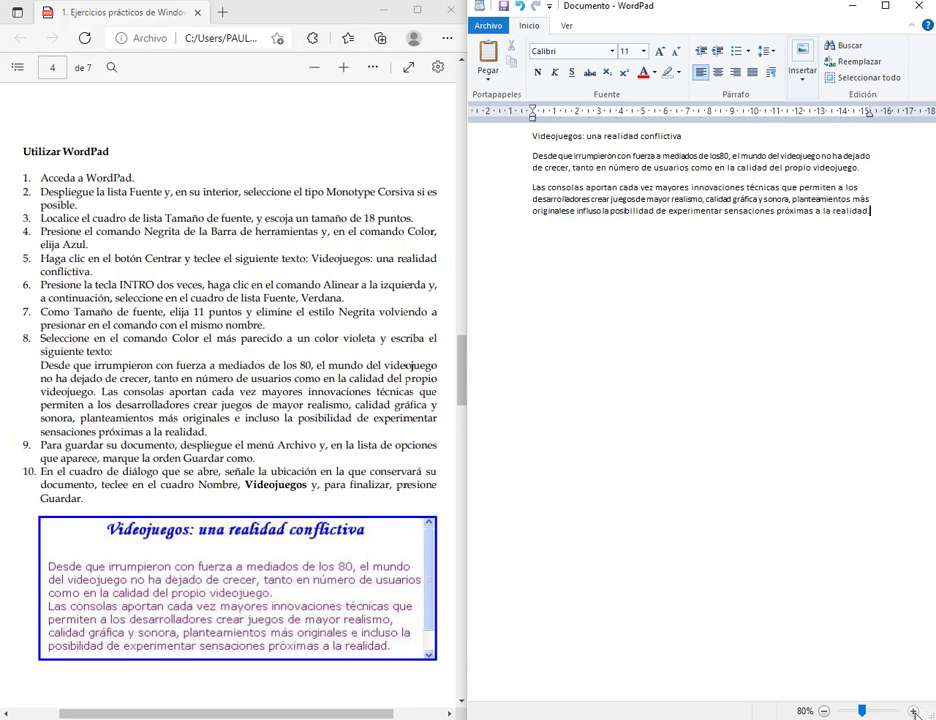
Return the document zoom to 100% and read the exercise's instructions 2 to 5 on font, size, bold, color and centering
click(913, 711)
click(913, 711)
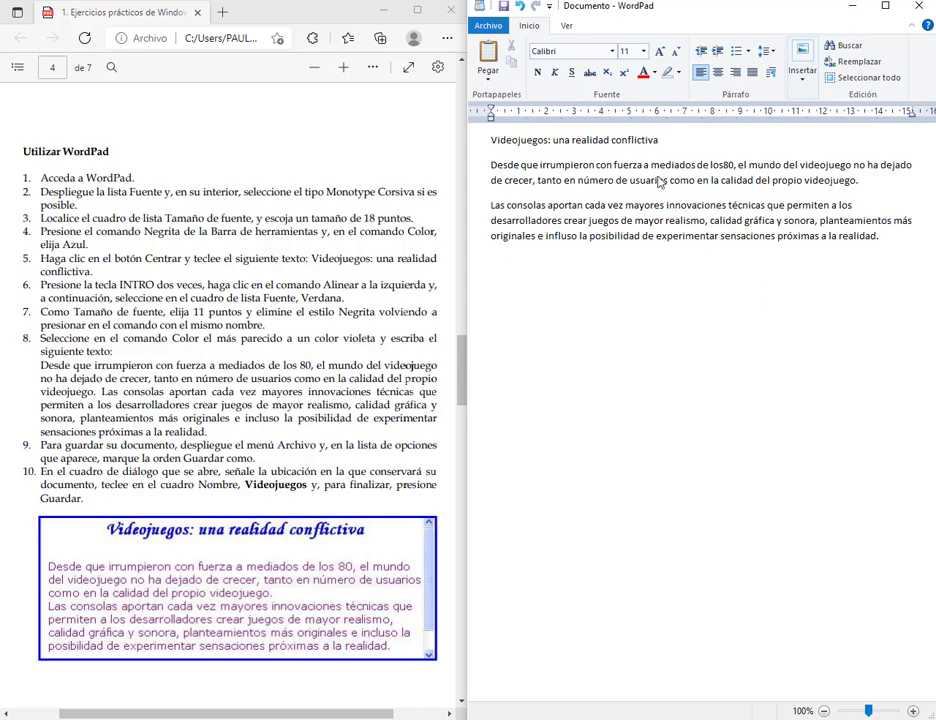
drag(38, 190, 441, 514)
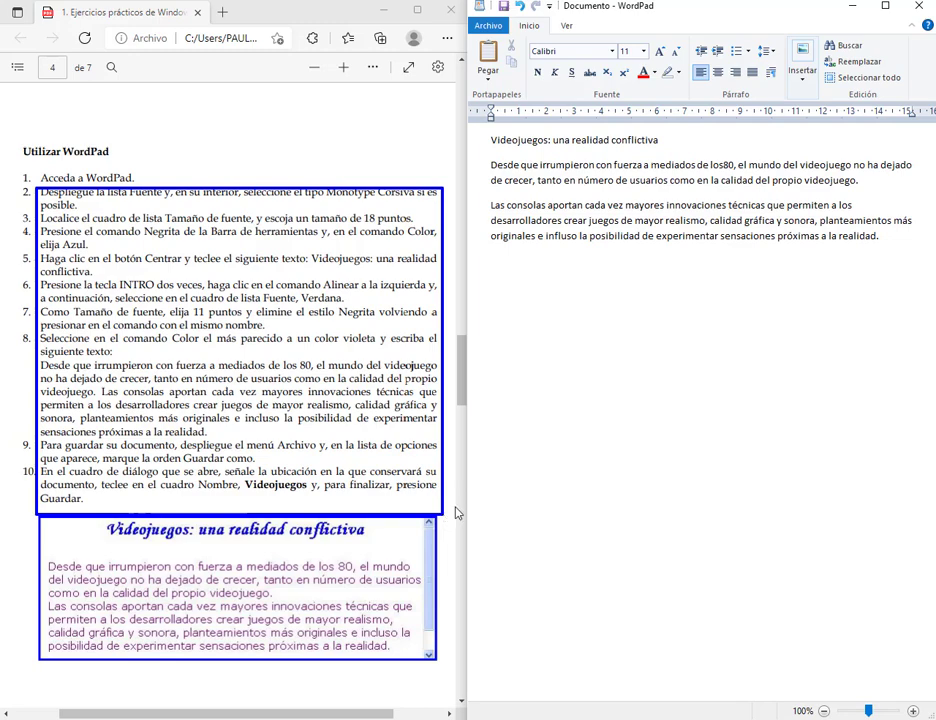
click(143, 195)
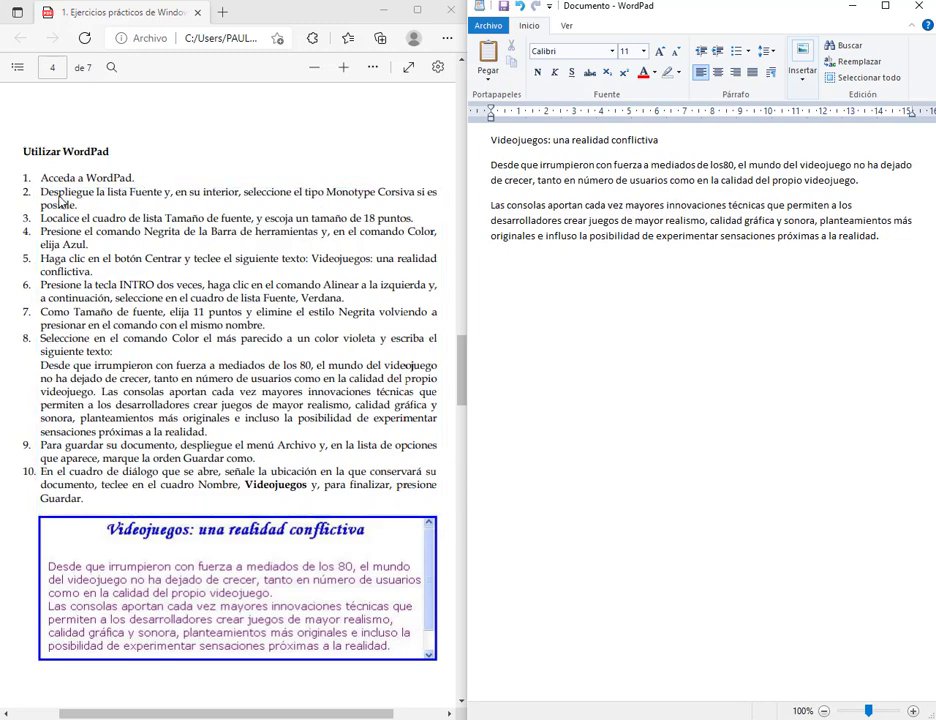
drag(42, 196, 414, 197)
click(415, 201)
double_click(370, 218)
click(153, 238)
double_click(160, 232)
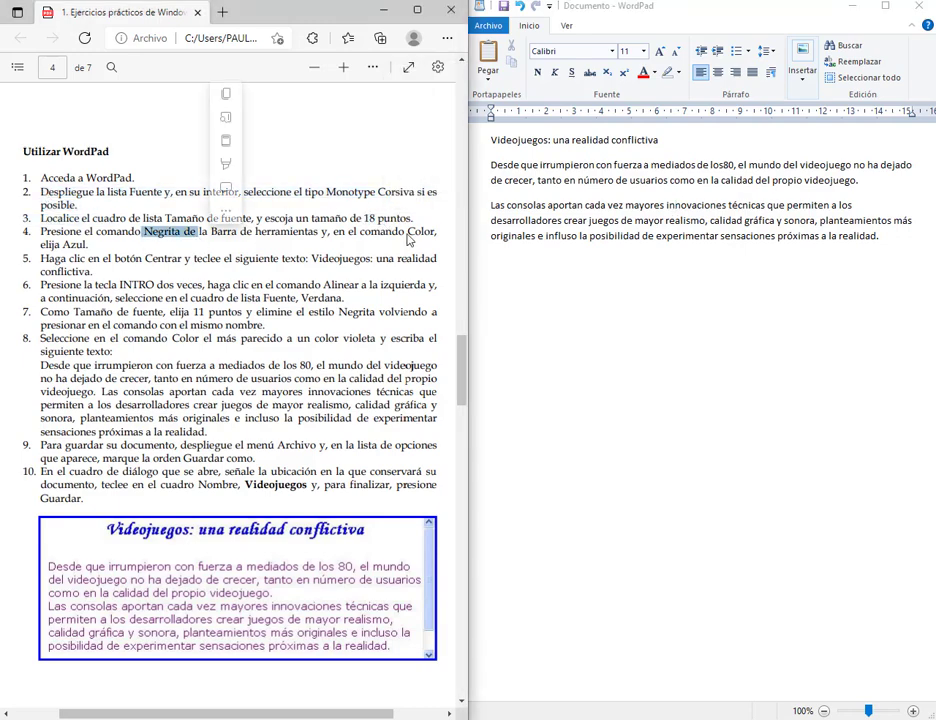
double_click(73, 244)
click(155, 265)
double_click(163, 258)
click(297, 265)
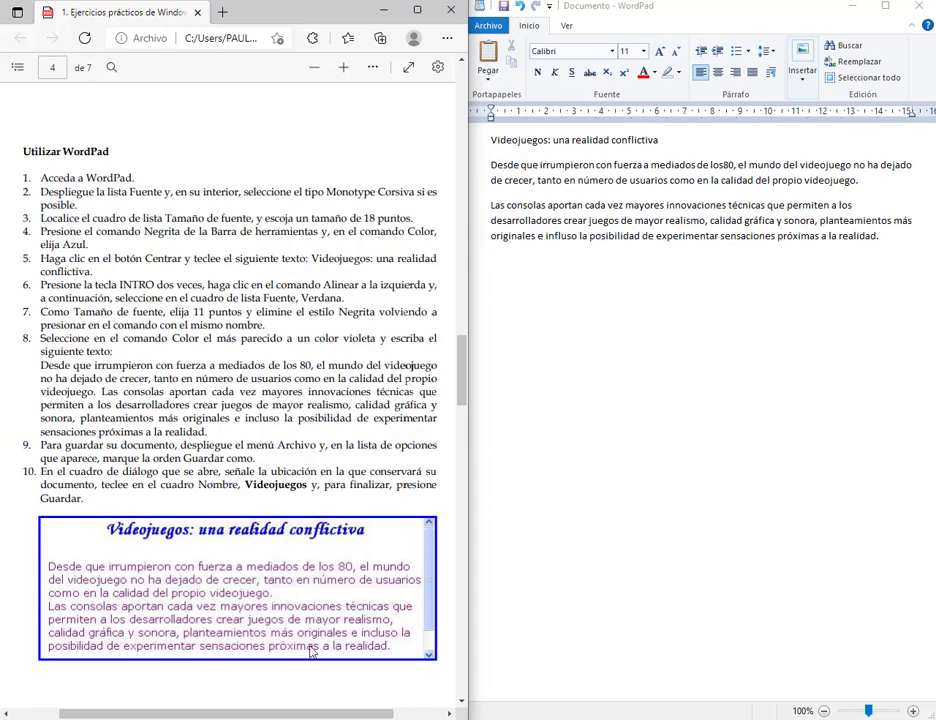
Read instructions 5 and 6 of the exercise and compare the sample image's paragraph spacing with the typed text
click(703, 157)
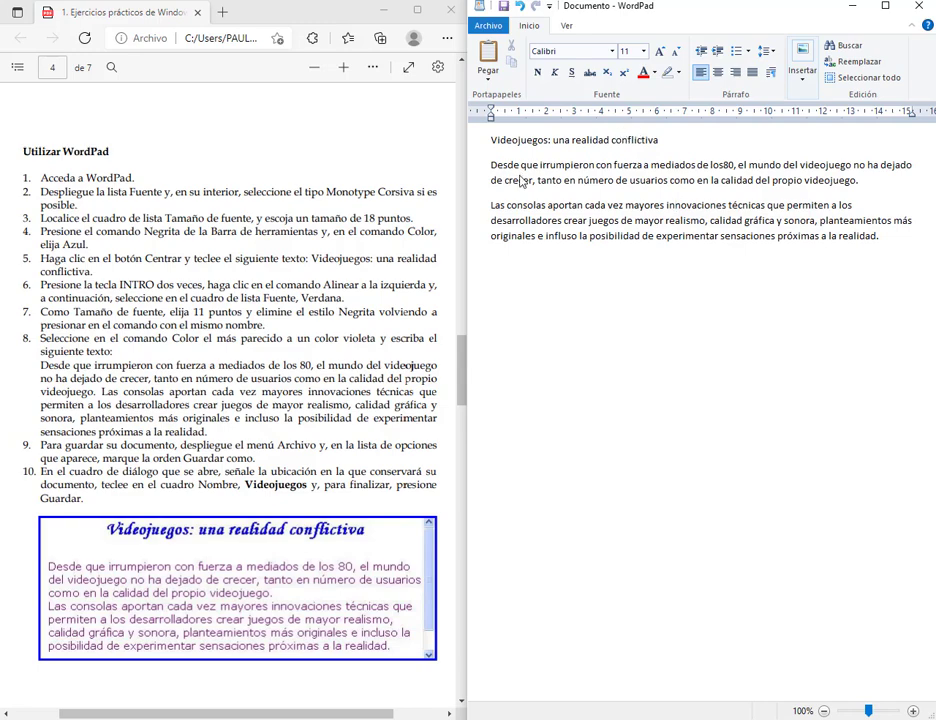
click(721, 141)
drag(316, 261, 354, 290)
click(125, 290)
click(372, 284)
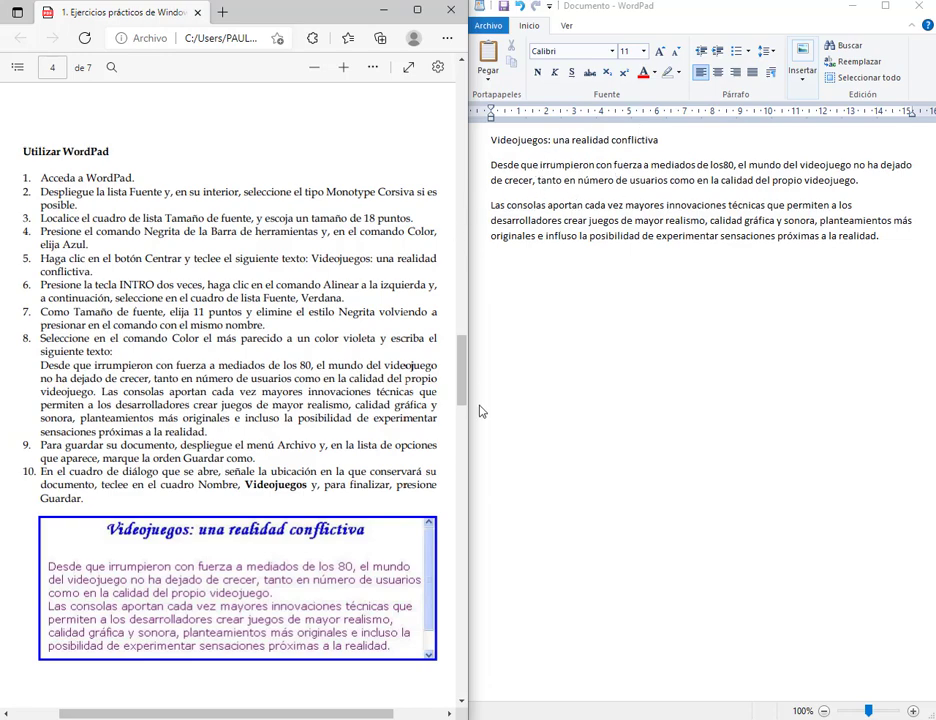
scroll(460, 386, down, 3)
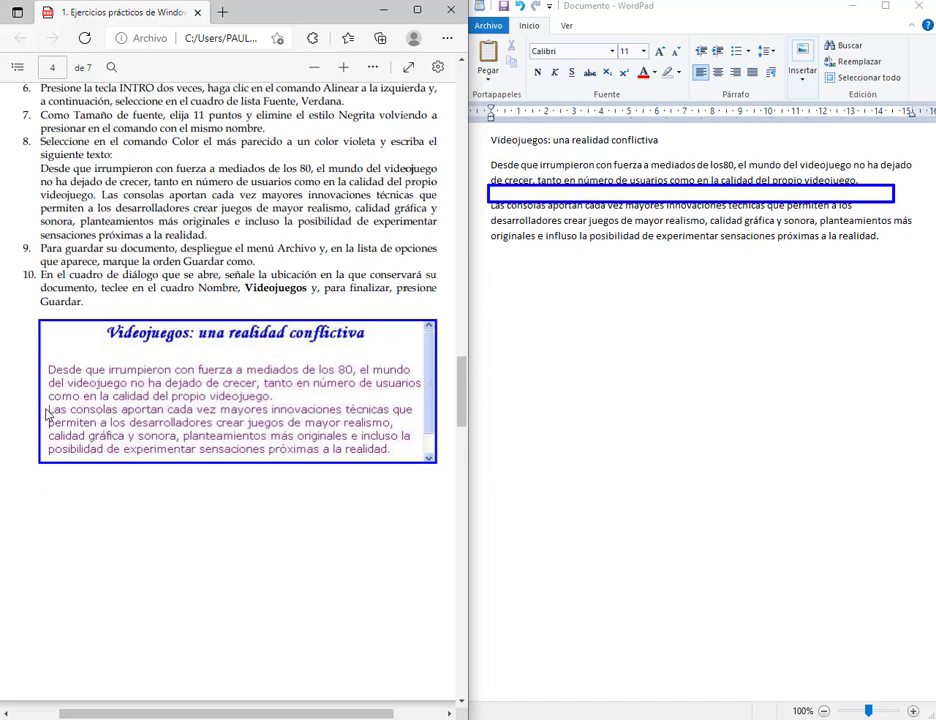
drag(45, 401, 418, 403)
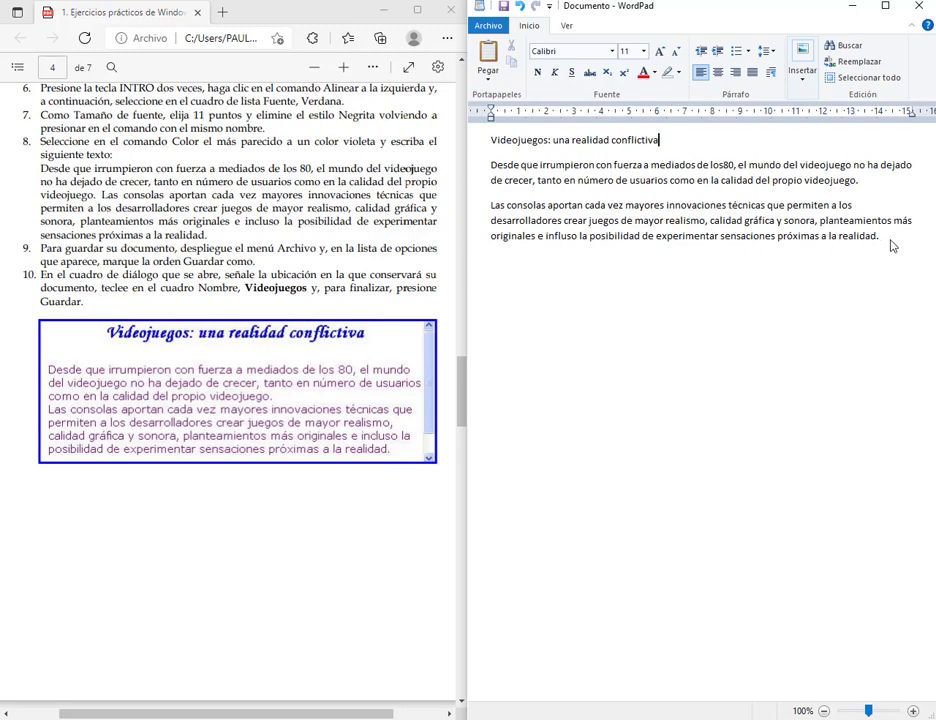
Turn off the 10-point space after paragraphs for the two body paragraphs through the line spacing options
drag(893, 246, 490, 170)
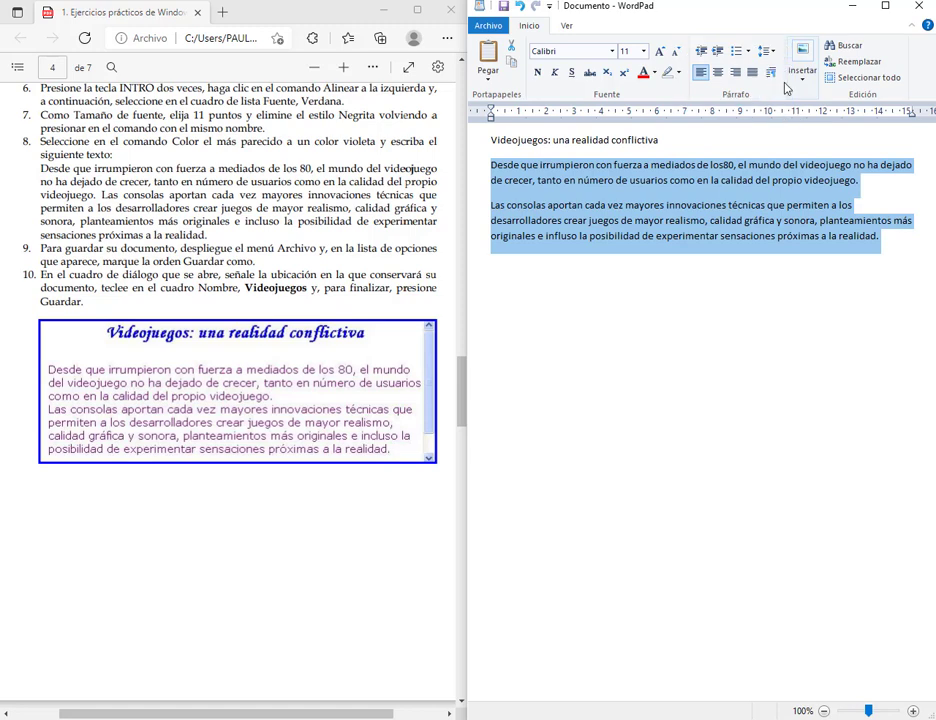
click(773, 50)
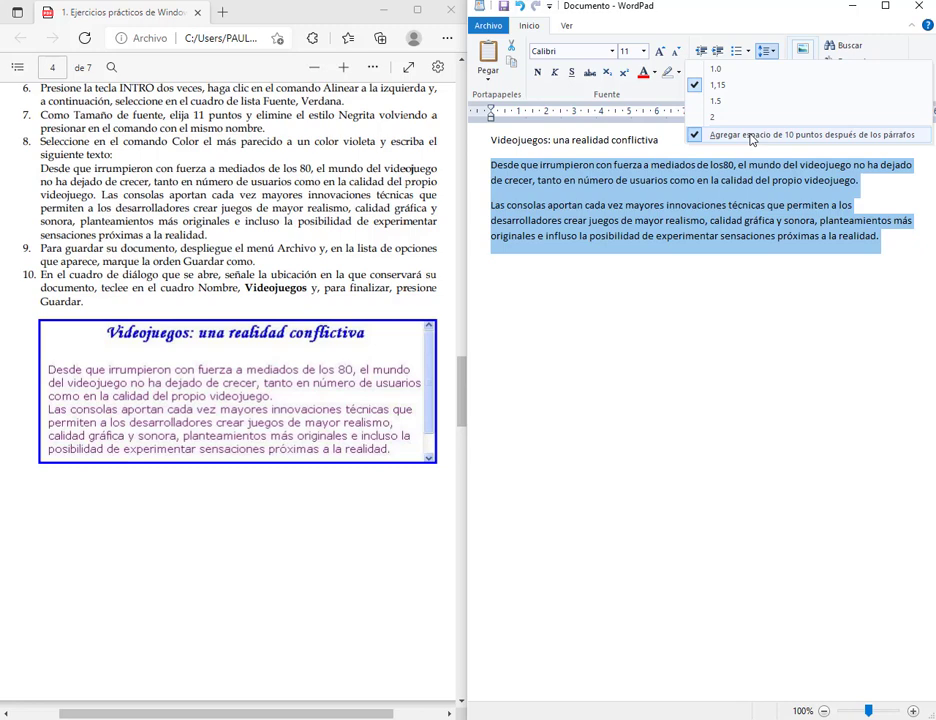
click(752, 139)
click(782, 313)
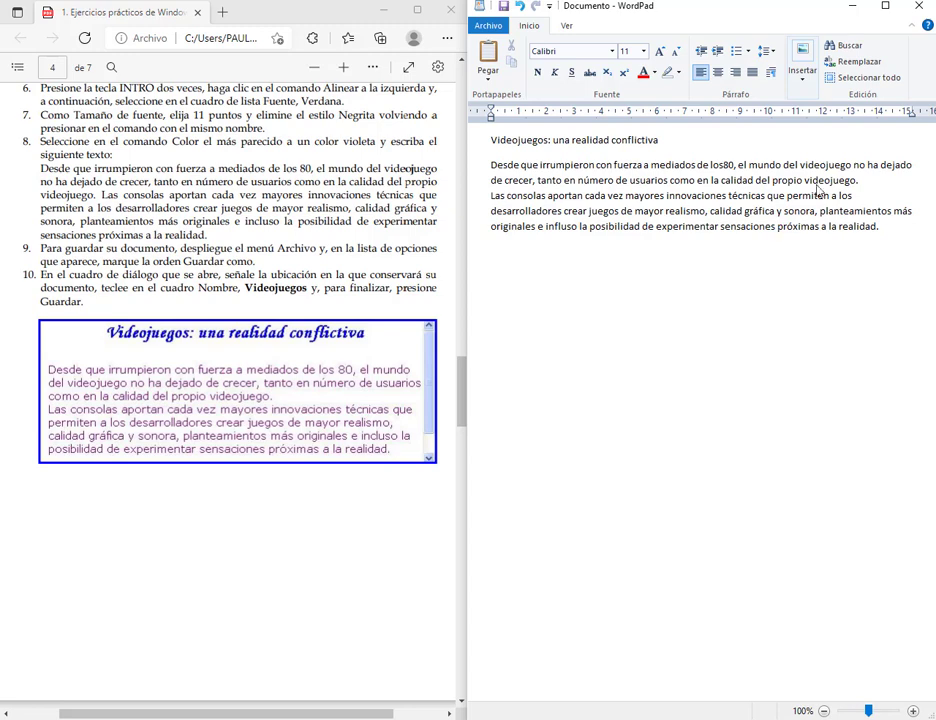
Restore the 10-point space after the two body paragraphs
drag(882, 228, 491, 165)
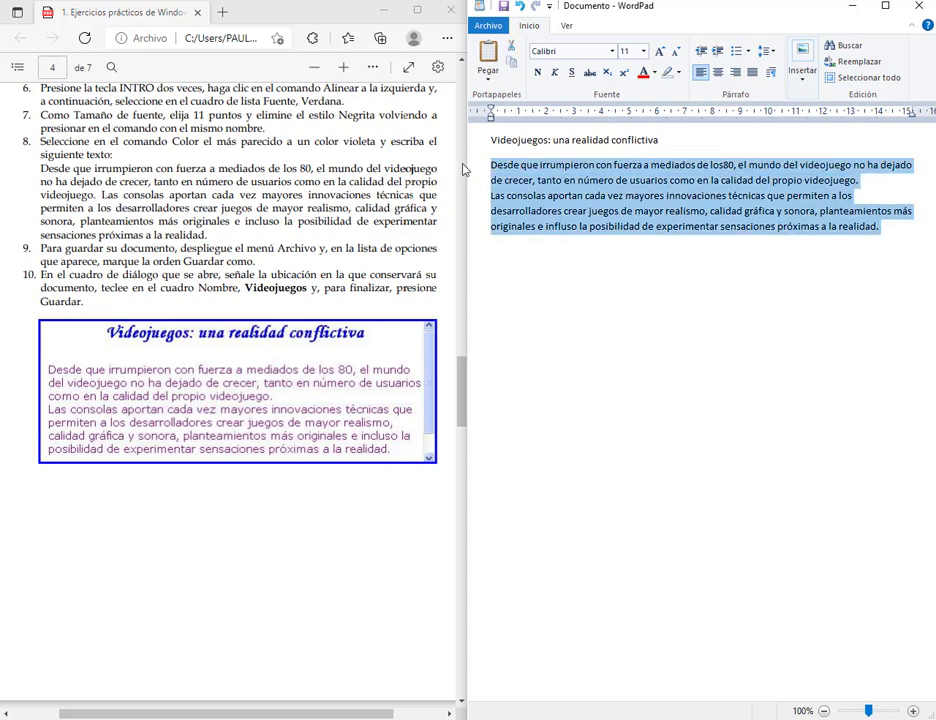
click(768, 51)
click(758, 136)
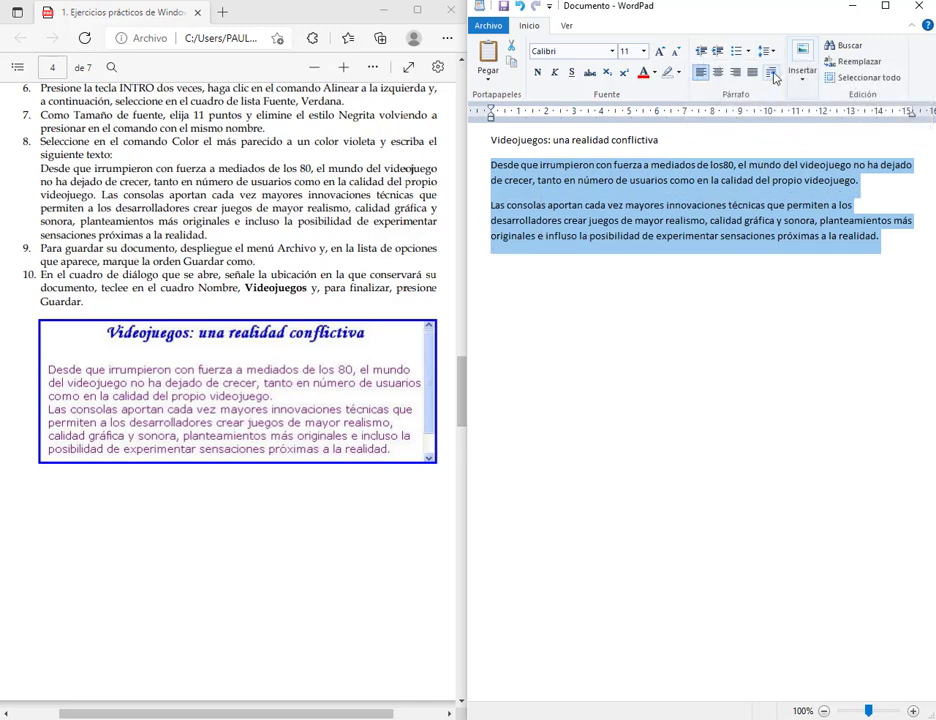
Remove the 10-point space after the two selected body paragraphs in the Párrafo settings and clear the selection
click(771, 73)
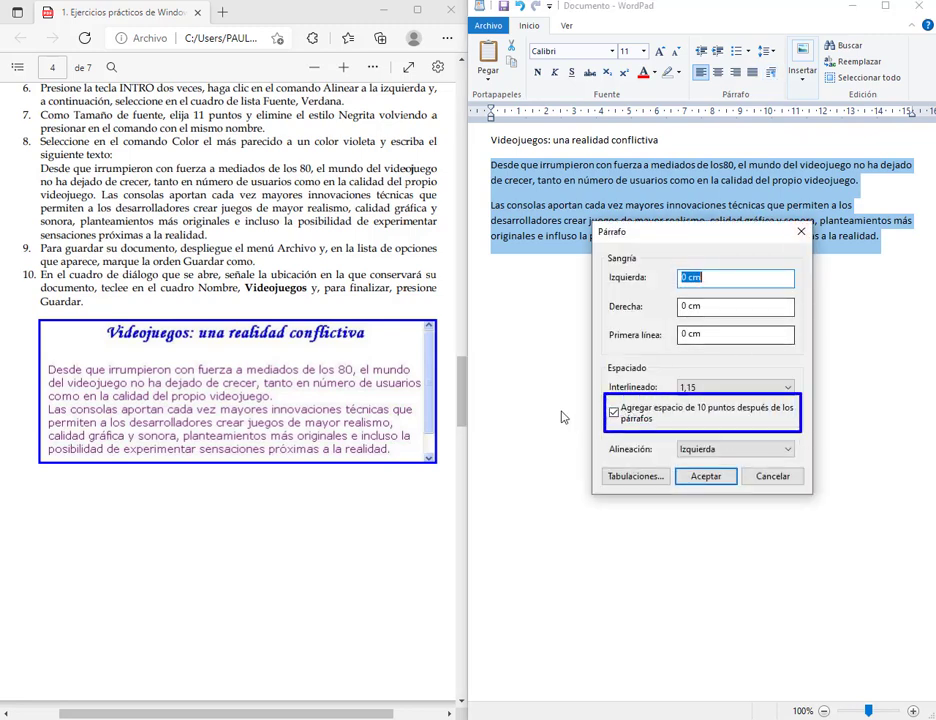
click(614, 413)
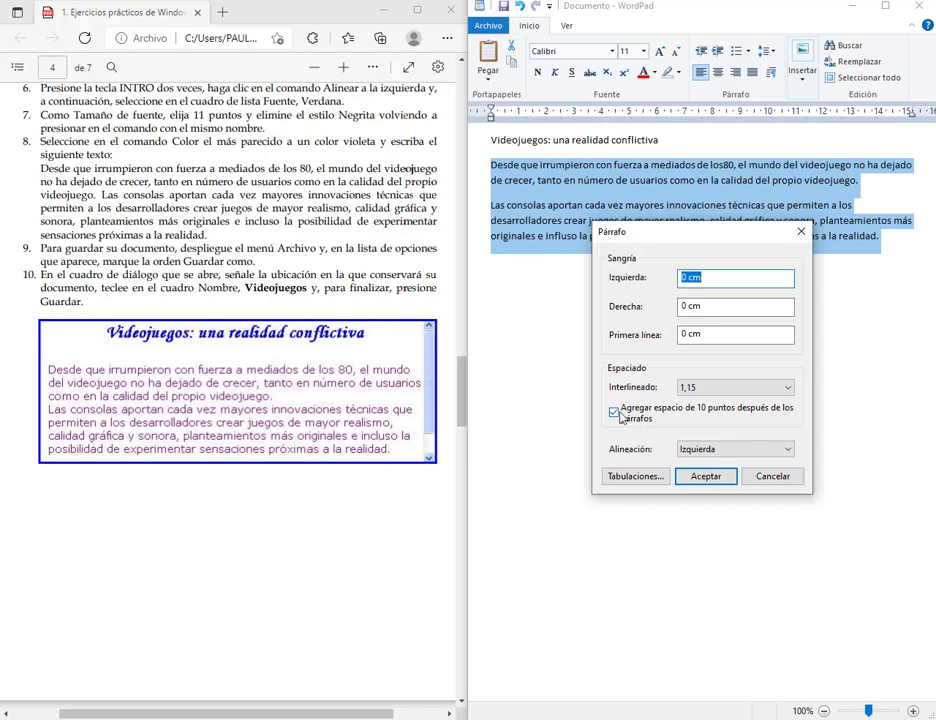
click(698, 476)
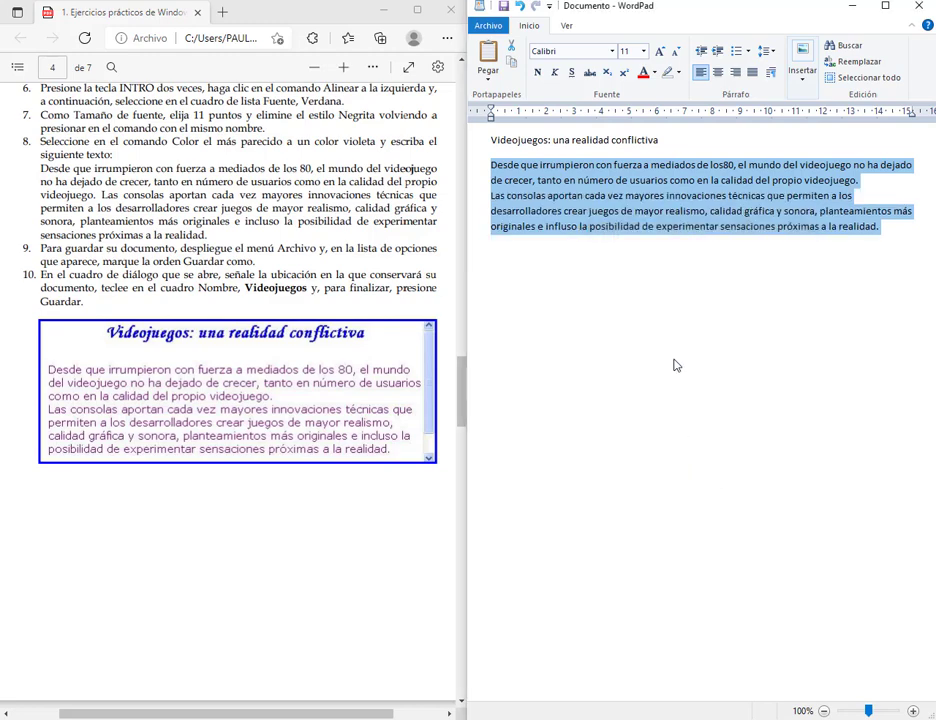
click(688, 351)
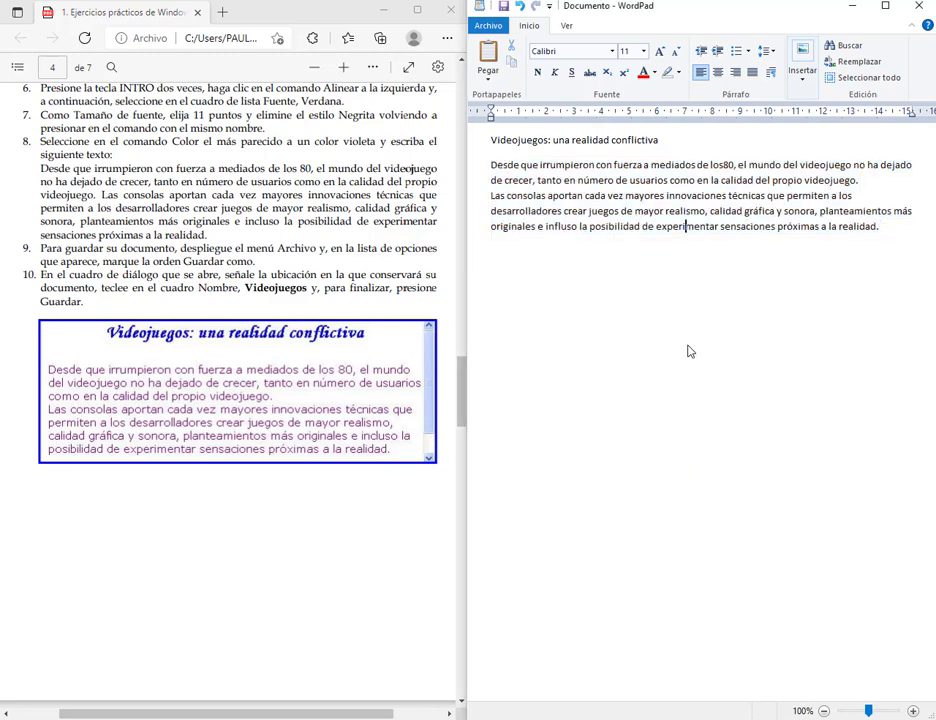
click(905, 236)
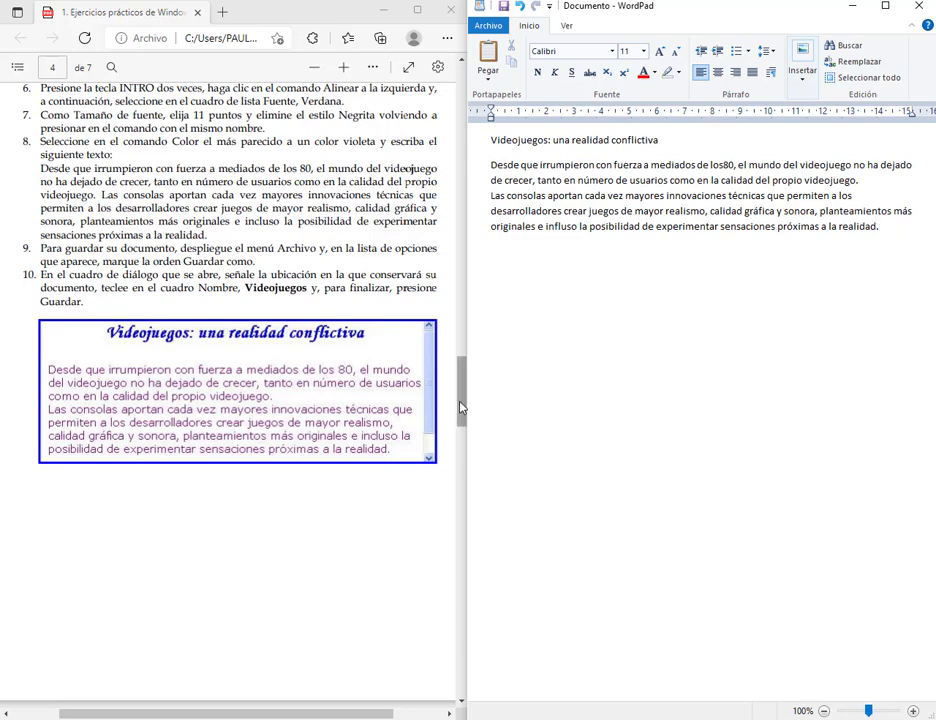
Find instruction 2 of the exercise and highlight the font name "Monotype Corsiva" in it
scroll(336, 292, up, 3)
click(491, 141)
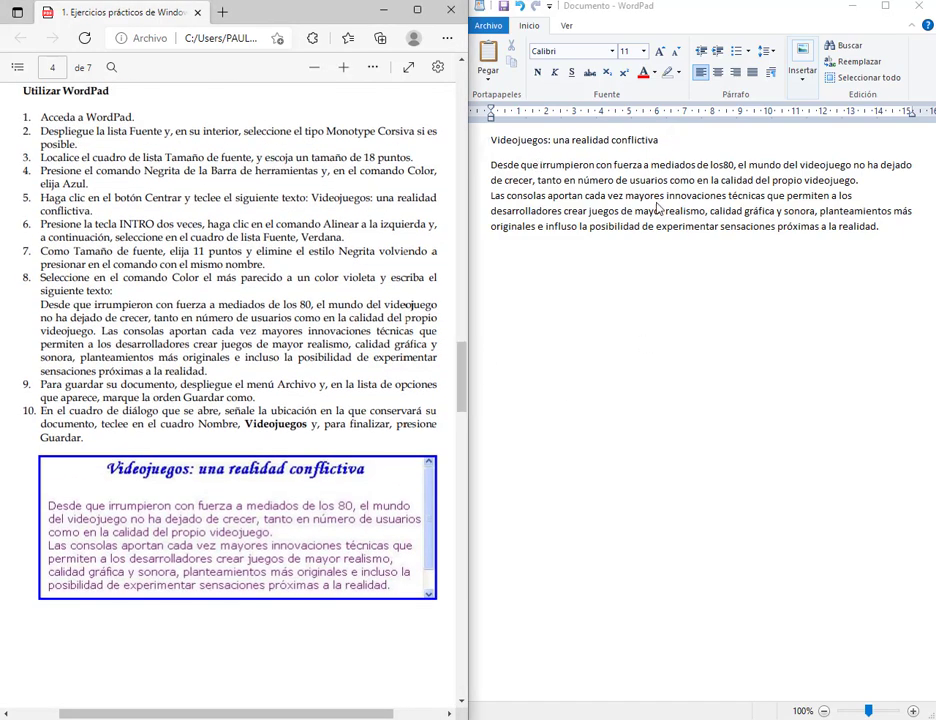
drag(326, 131, 416, 134)
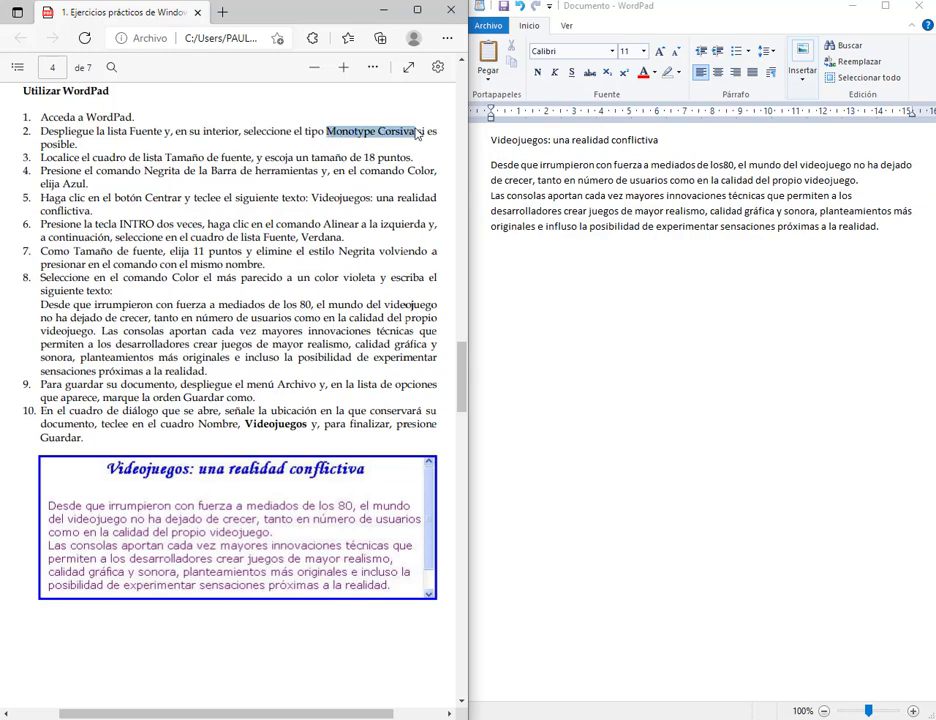
right_click(416, 134)
click(610, 243)
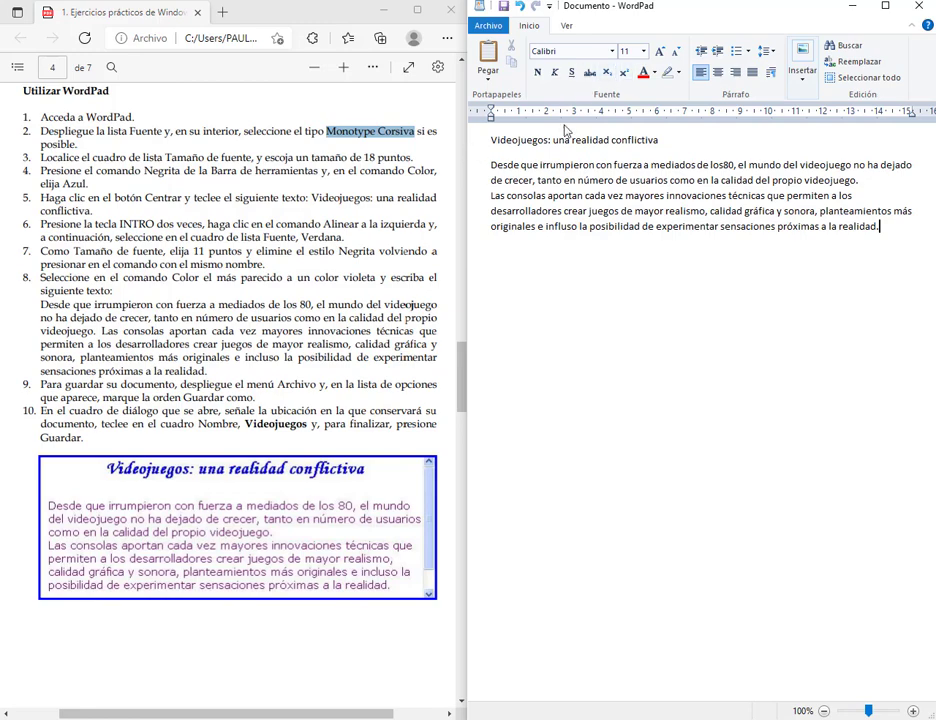
Try out selecting the title line and all lines of the two body paragraphs, clearing each selection
click(478, 143)
click(673, 161)
drag(663, 147, 494, 148)
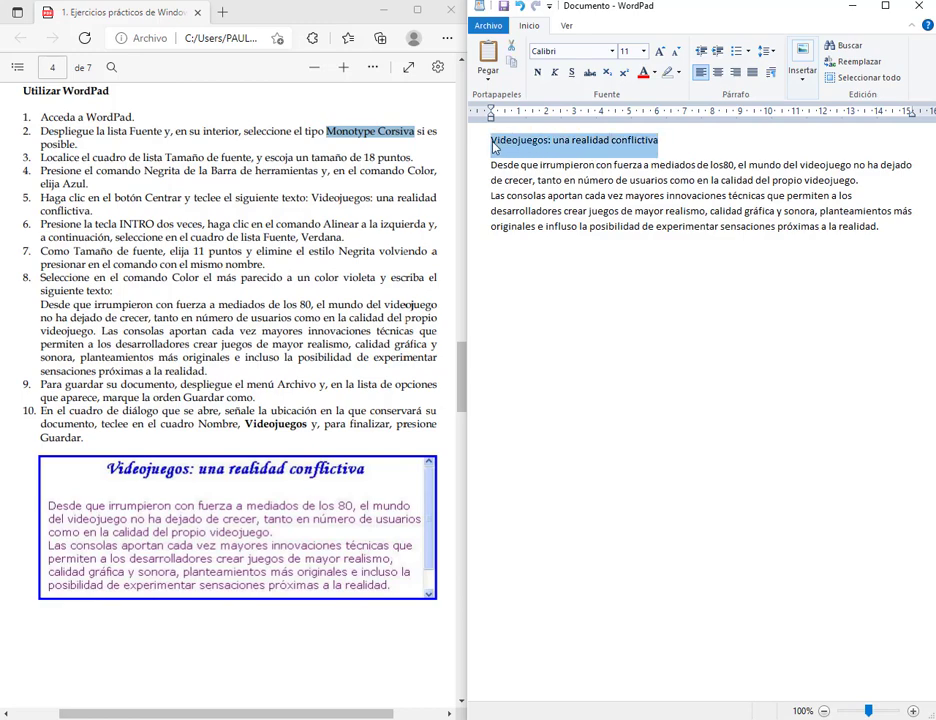
click(655, 141)
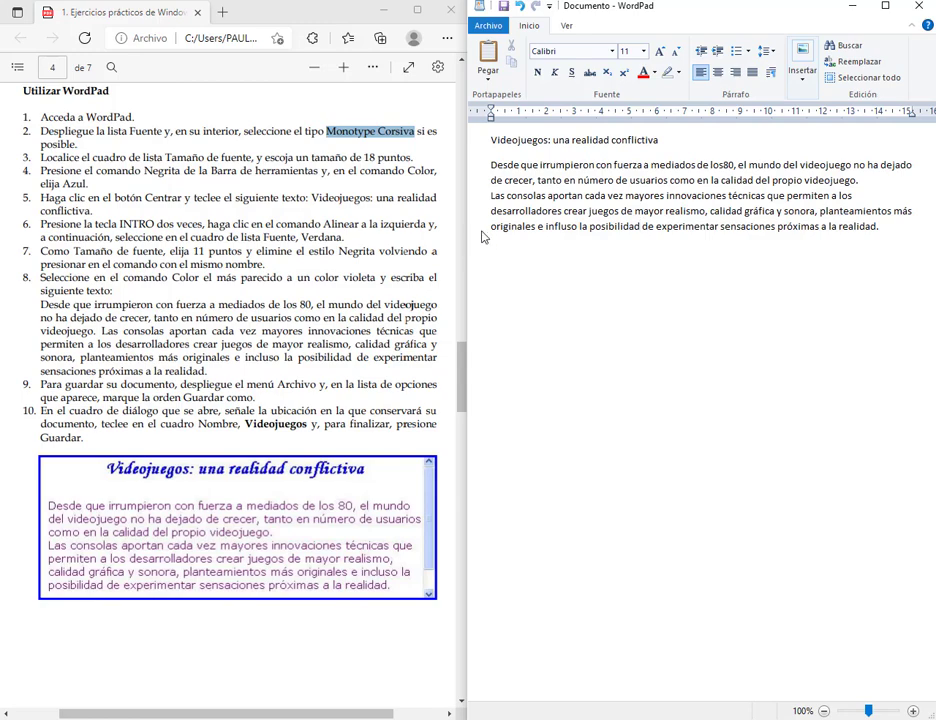
click(478, 145)
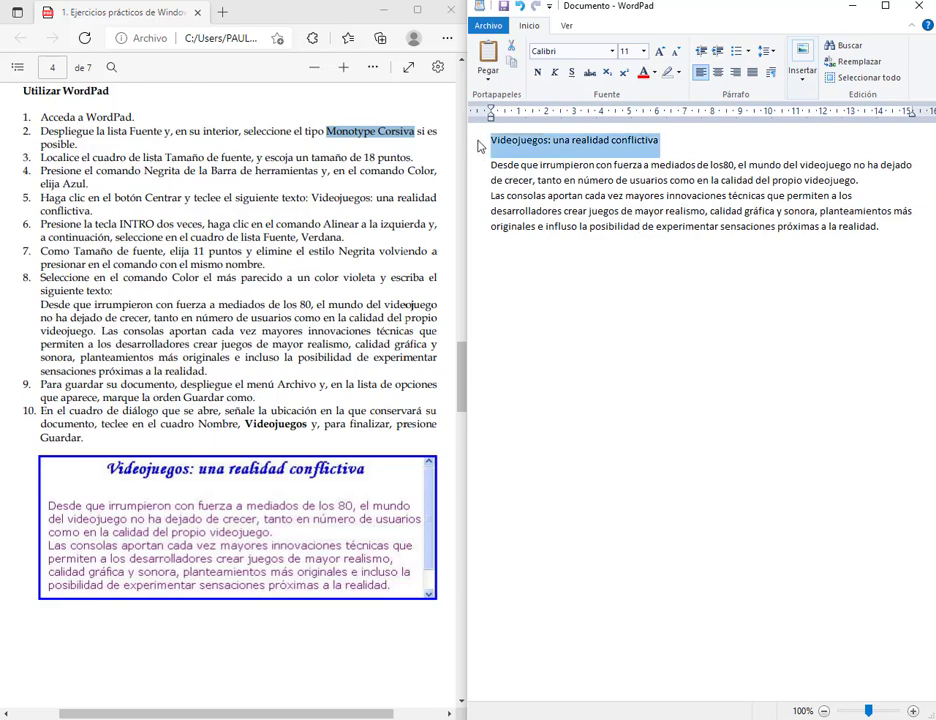
click(714, 139)
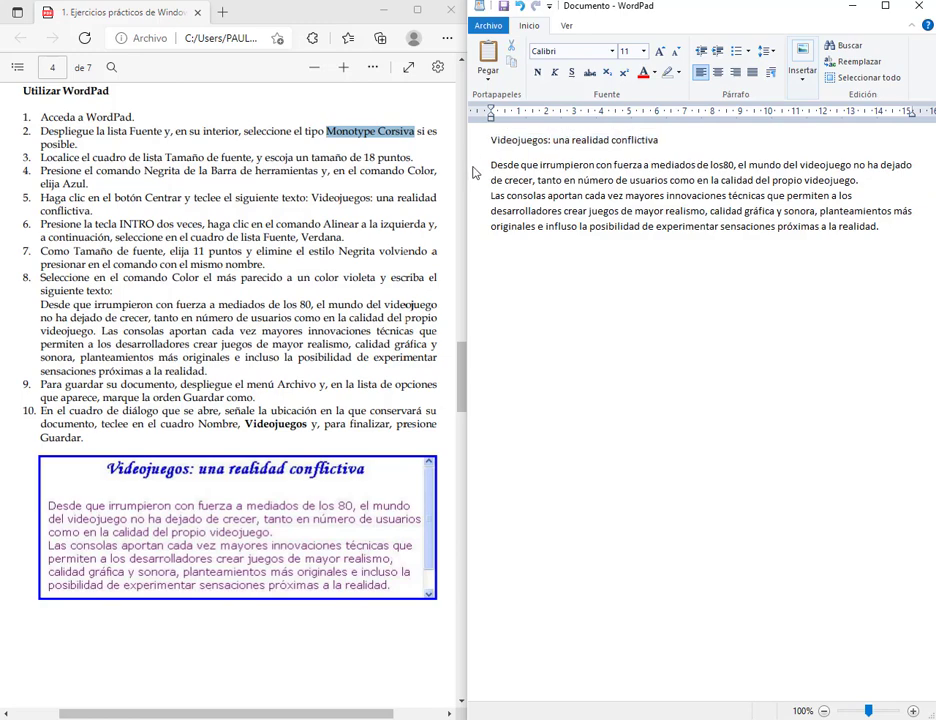
drag(475, 172, 478, 230)
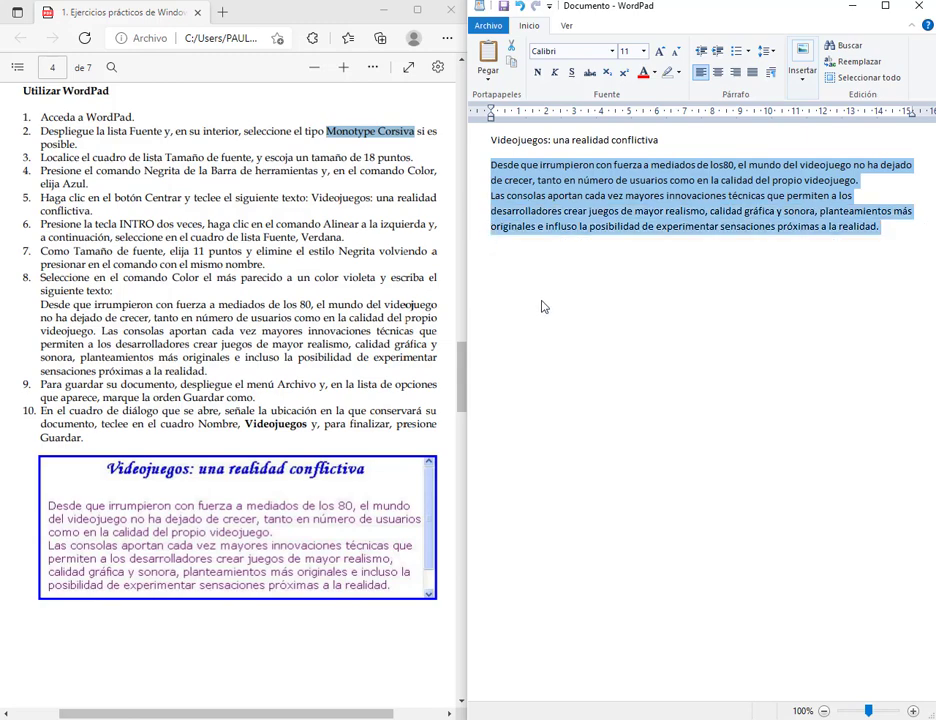
click(494, 192)
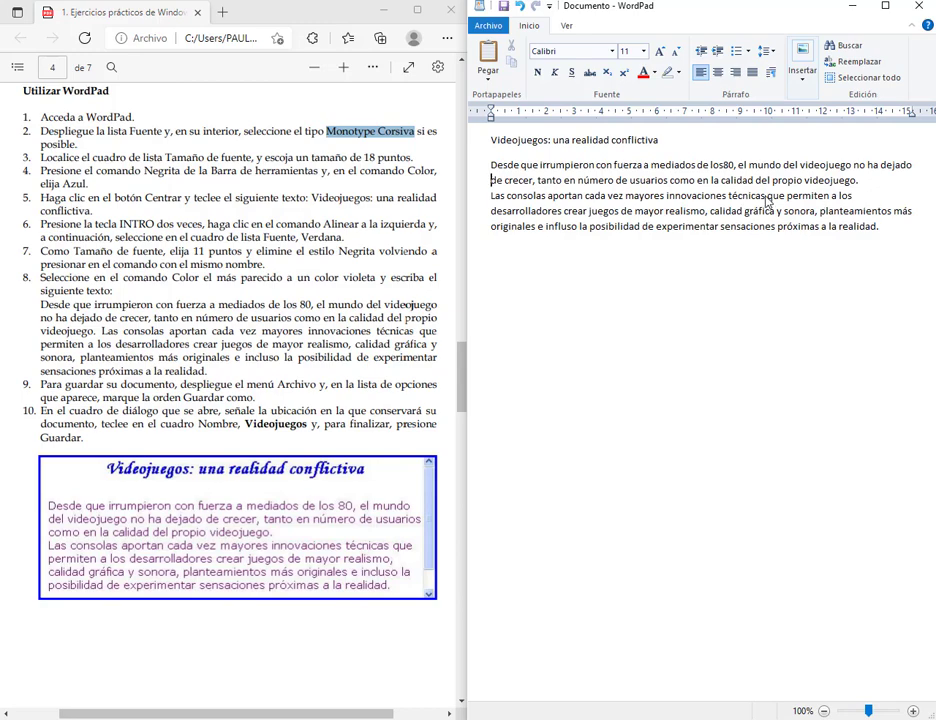
Insert the missing space between "los" and "80" in the first body paragraph
click(725, 165)
click(489, 167)
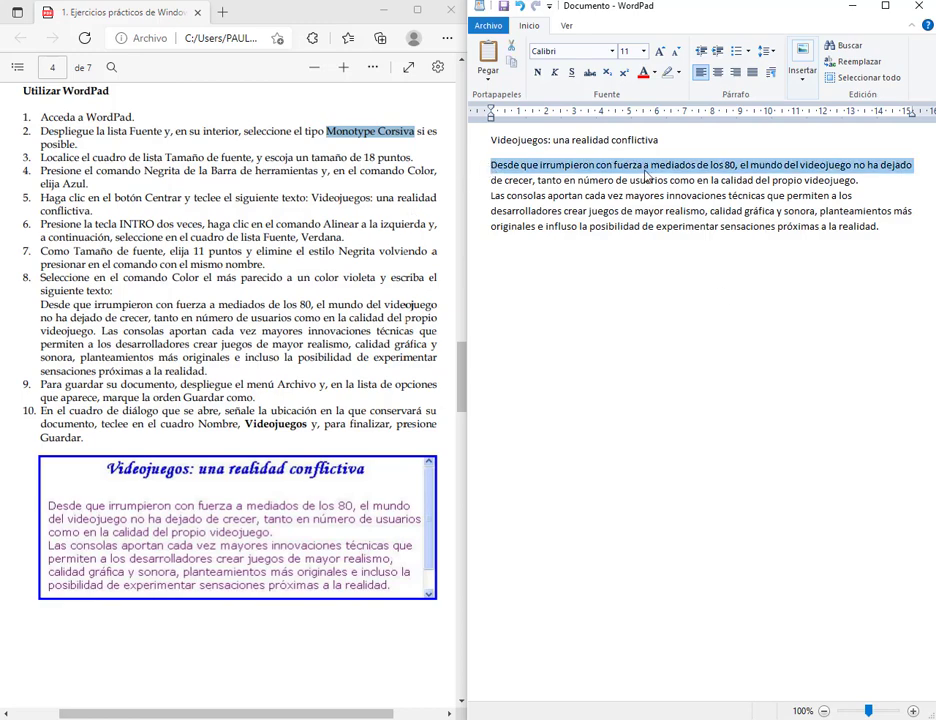
click(912, 186)
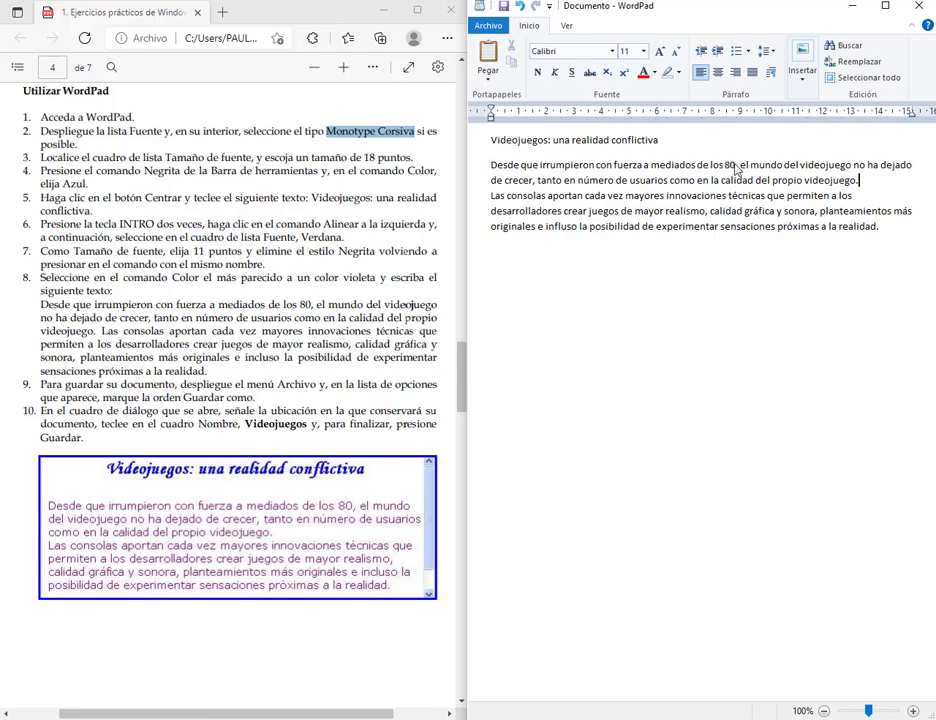
Try out selecting the first body line and only "Desde que irrumpieron con fuerza a mediados de los 80", clearing each selection
click(491, 170)
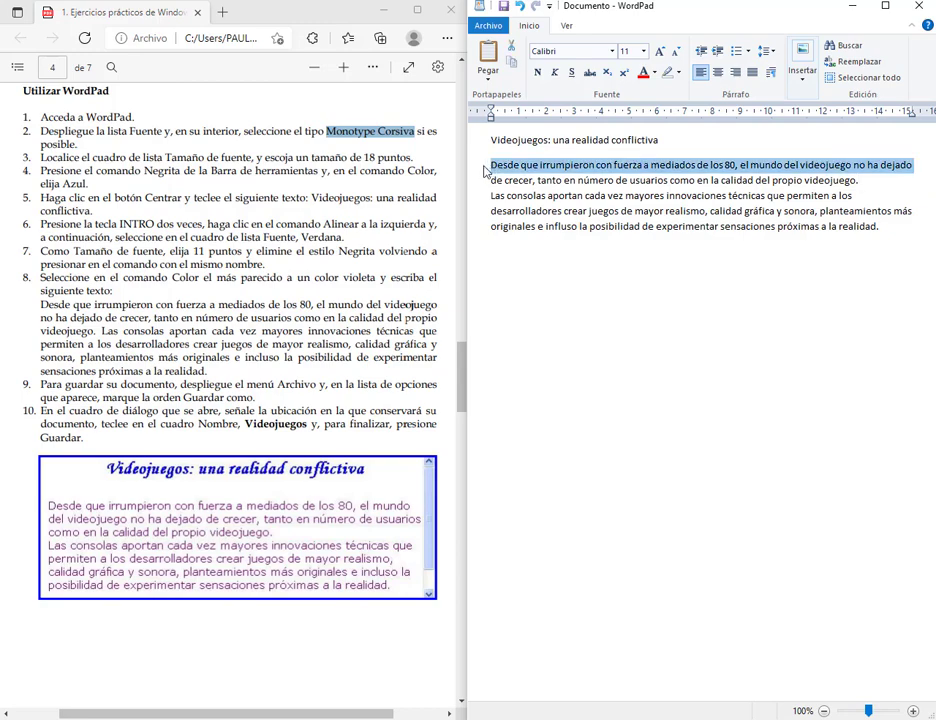
click(503, 165)
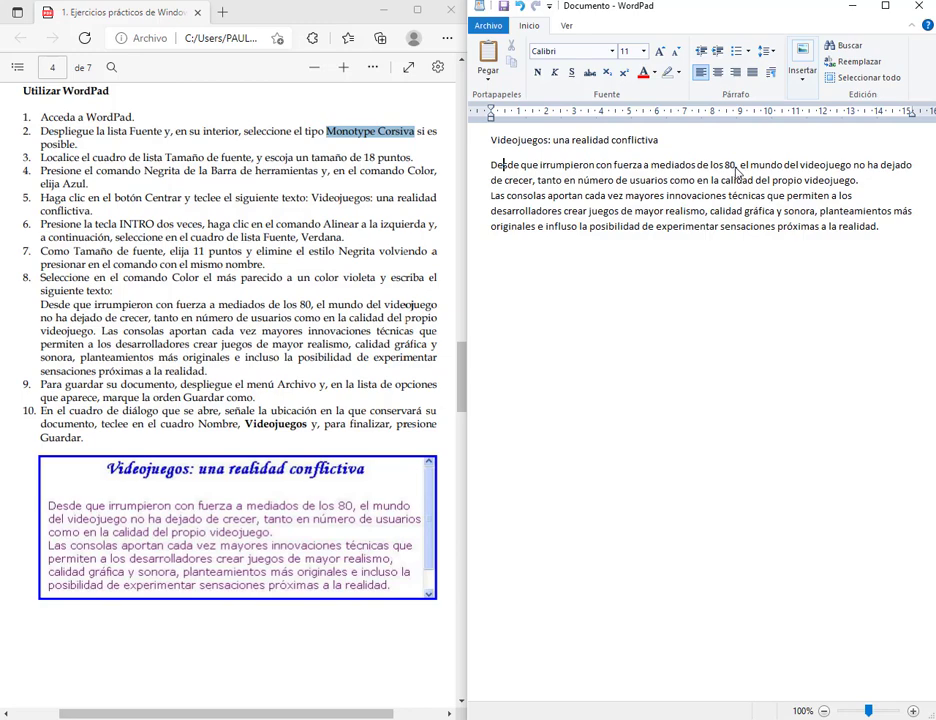
drag(735, 166, 490, 166)
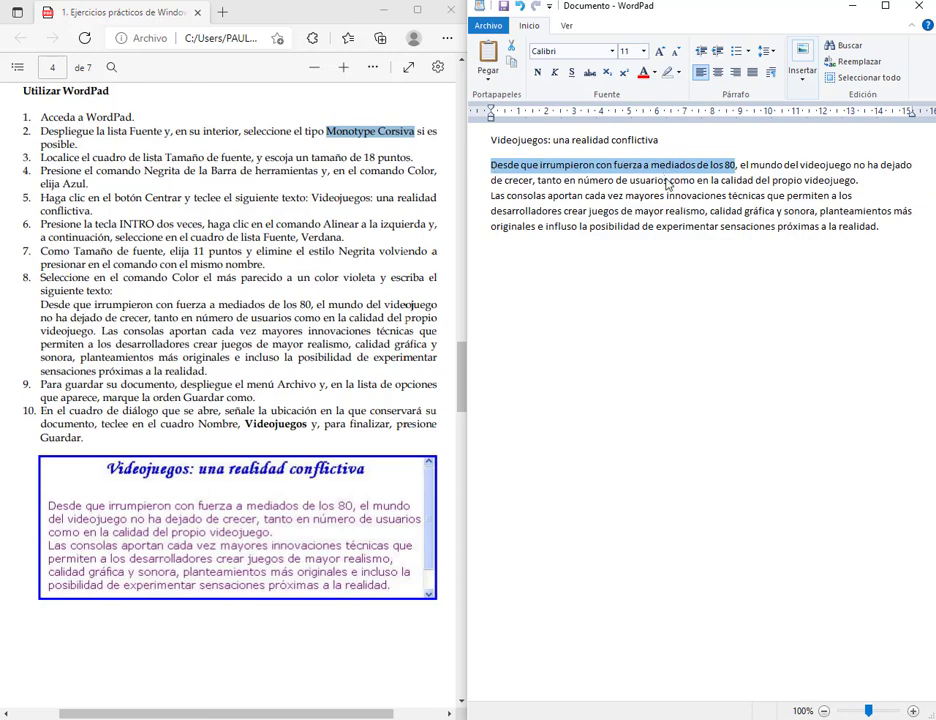
click(701, 212)
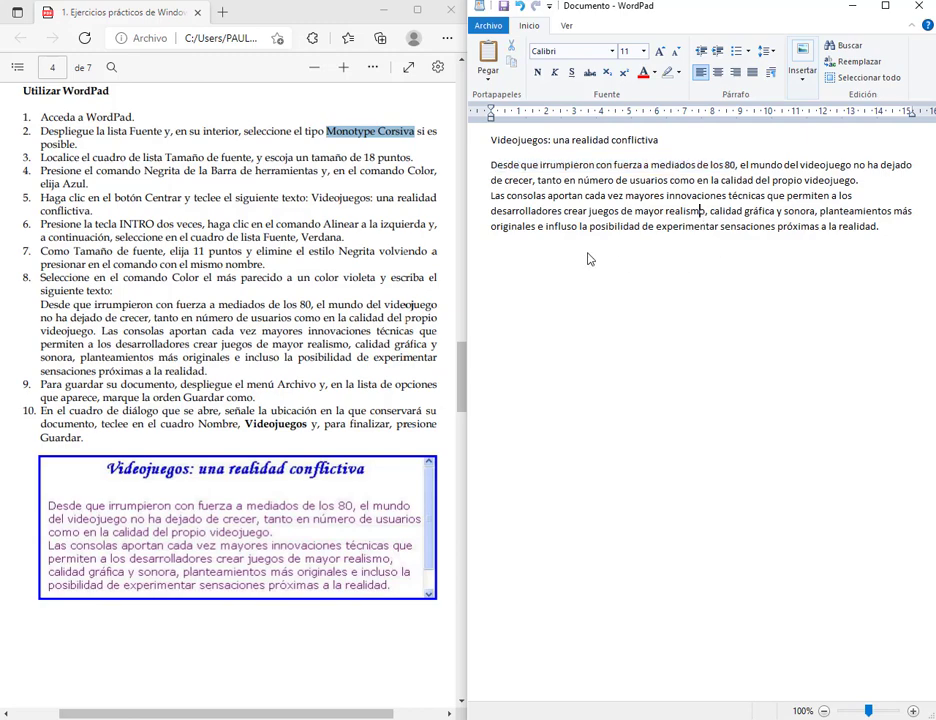
Select the whole title line "Videojuegos: una realidad conflictiva"
click(489, 145)
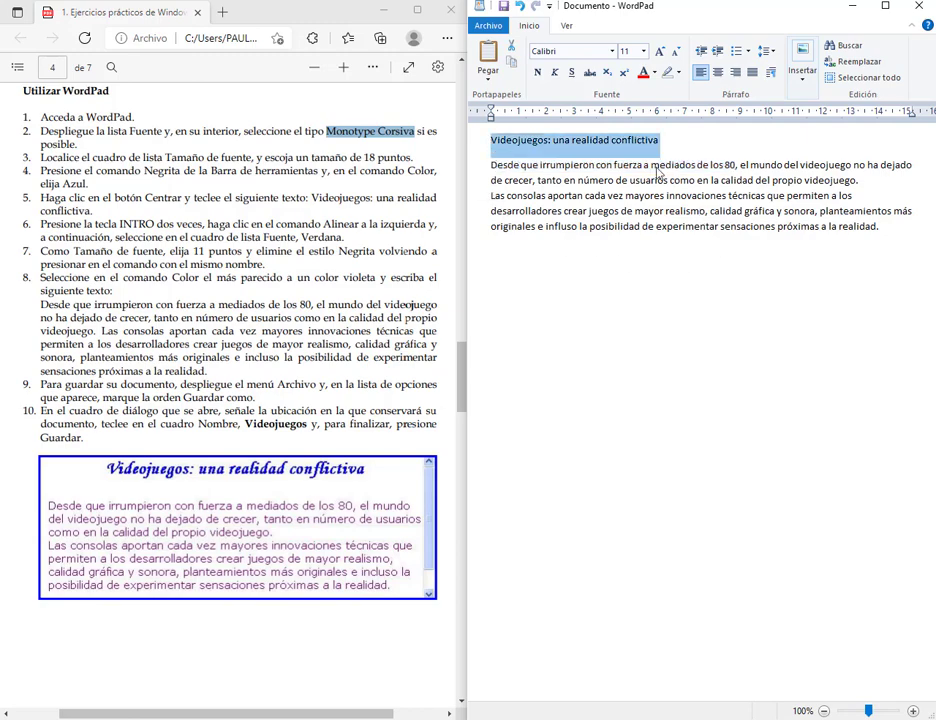
click(536, 140)
click(479, 145)
Look through the available fonts for the selected title and close the list without choosing one
click(613, 51)
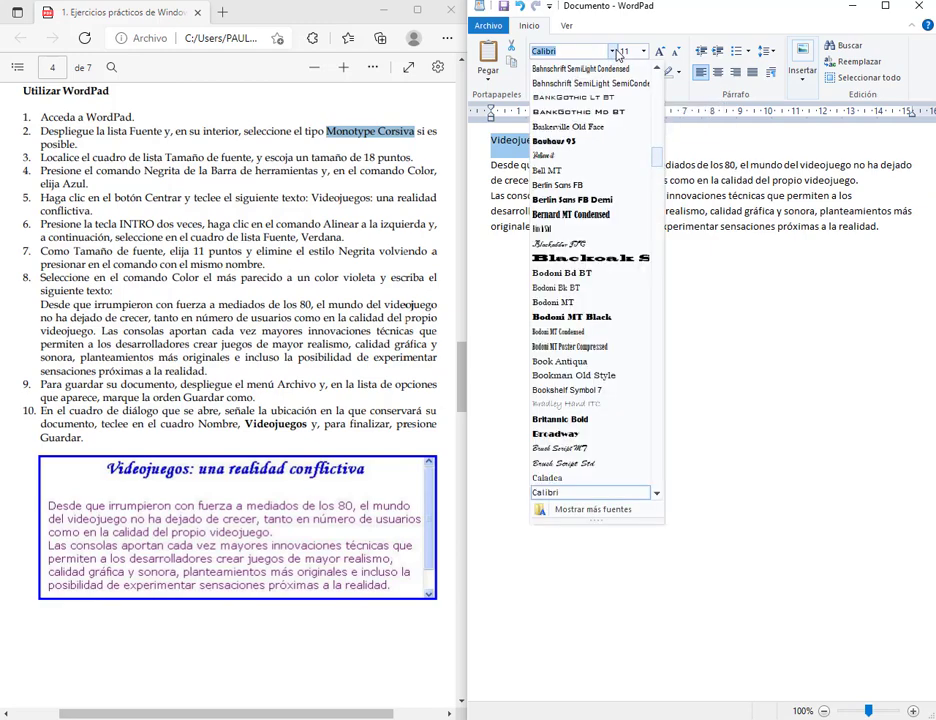
scroll(580, 165, down, 4)
scroll(590, 163, up, 10)
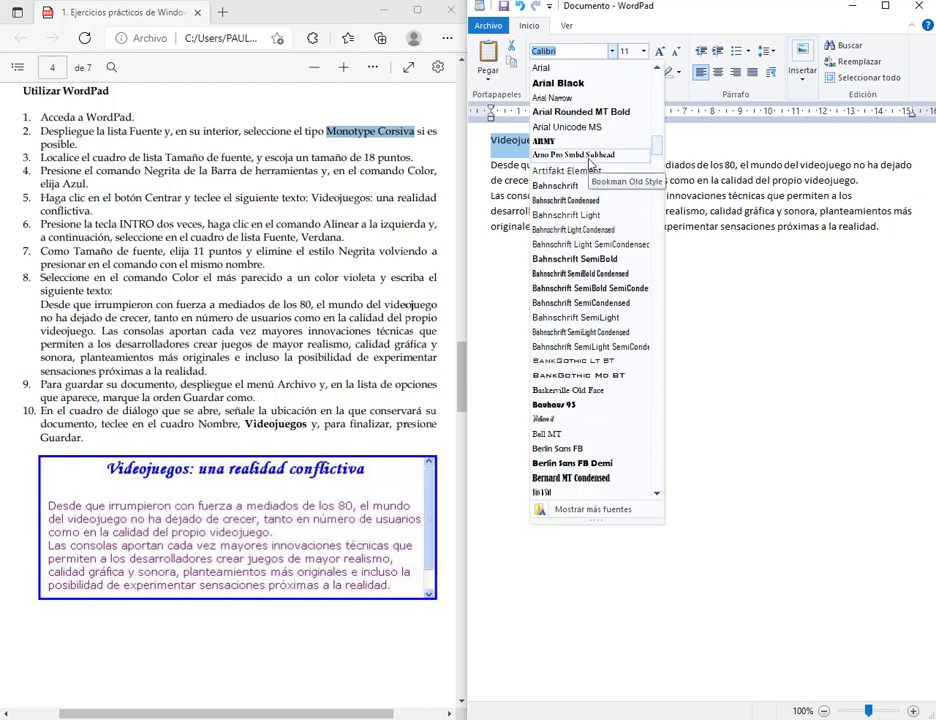
scroll(590, 163, down, 10)
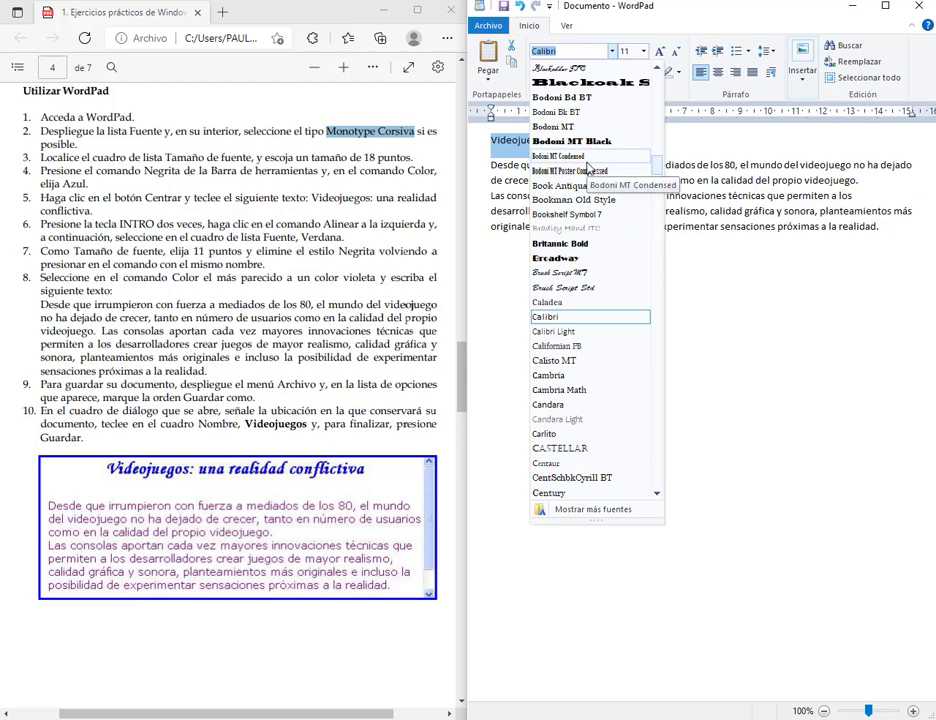
scroll(590, 168, up, 3)
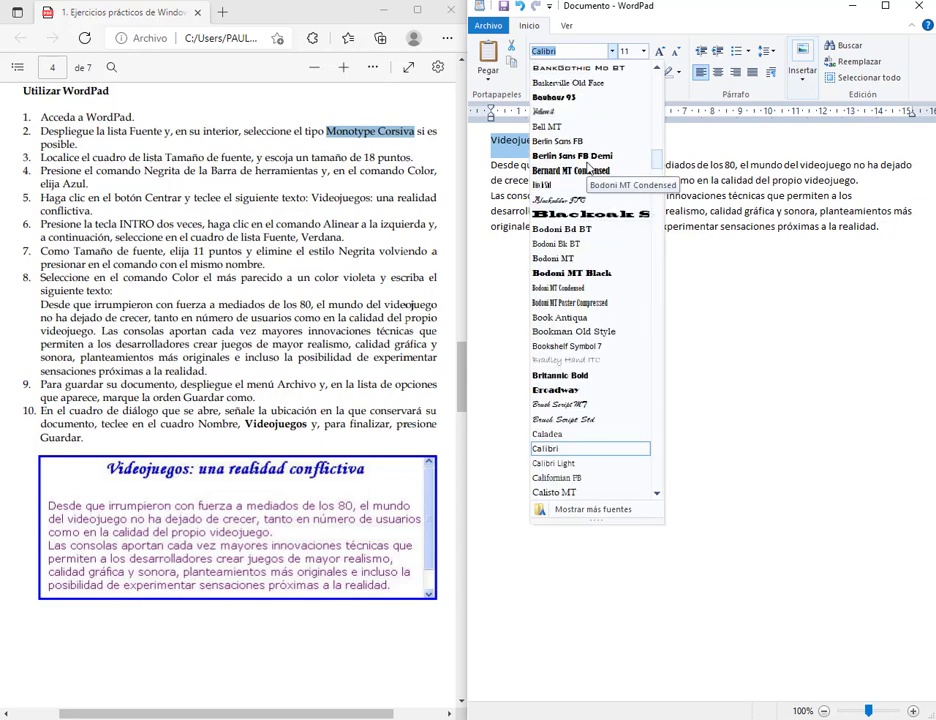
scroll(589, 168, down, 20)
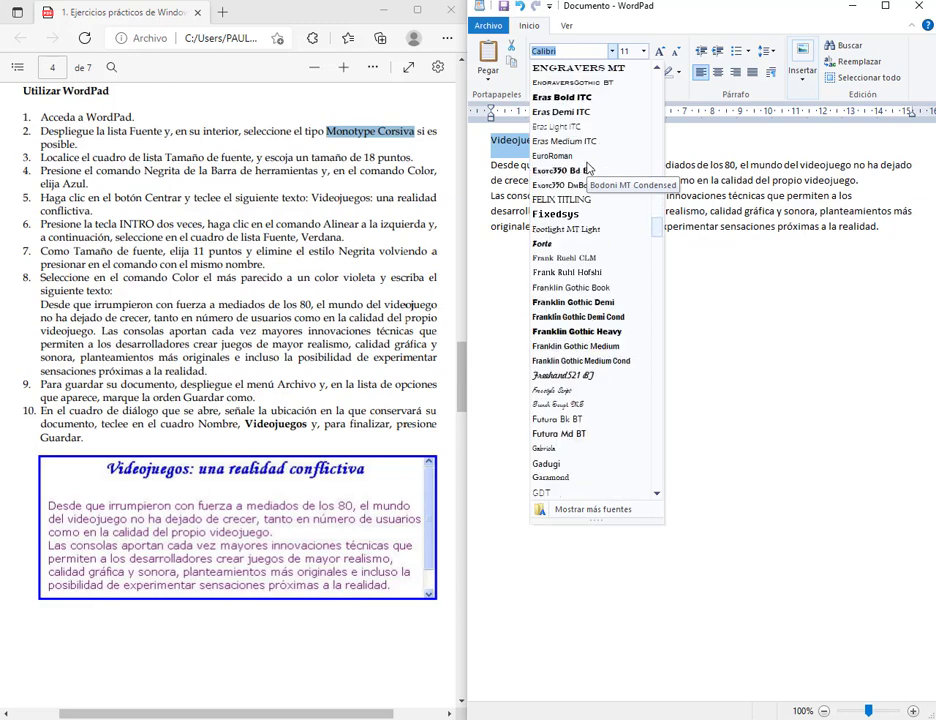
scroll(589, 168, up, 20)
scroll(589, 168, up, 3)
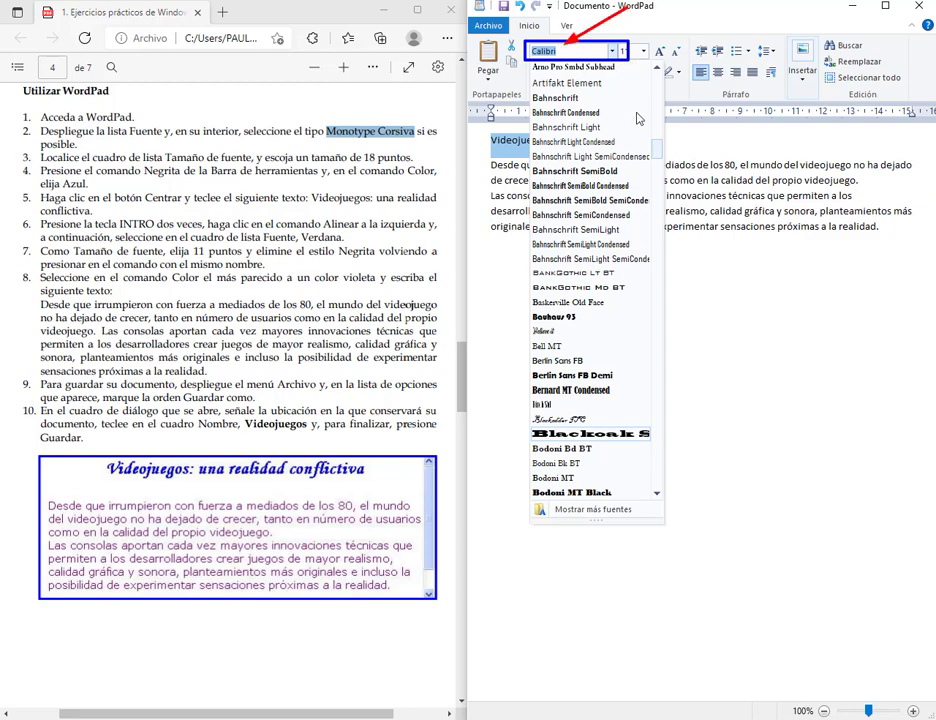
key(Escape)
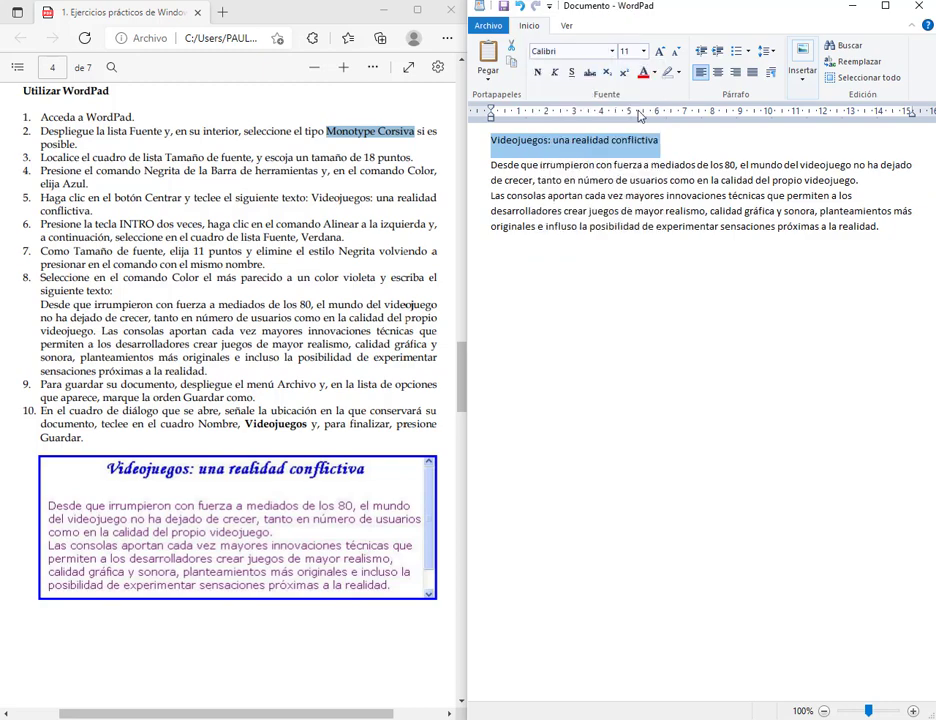
Set the selected title's font to Monotype Corsiva and its size to 18 points
click(612, 52)
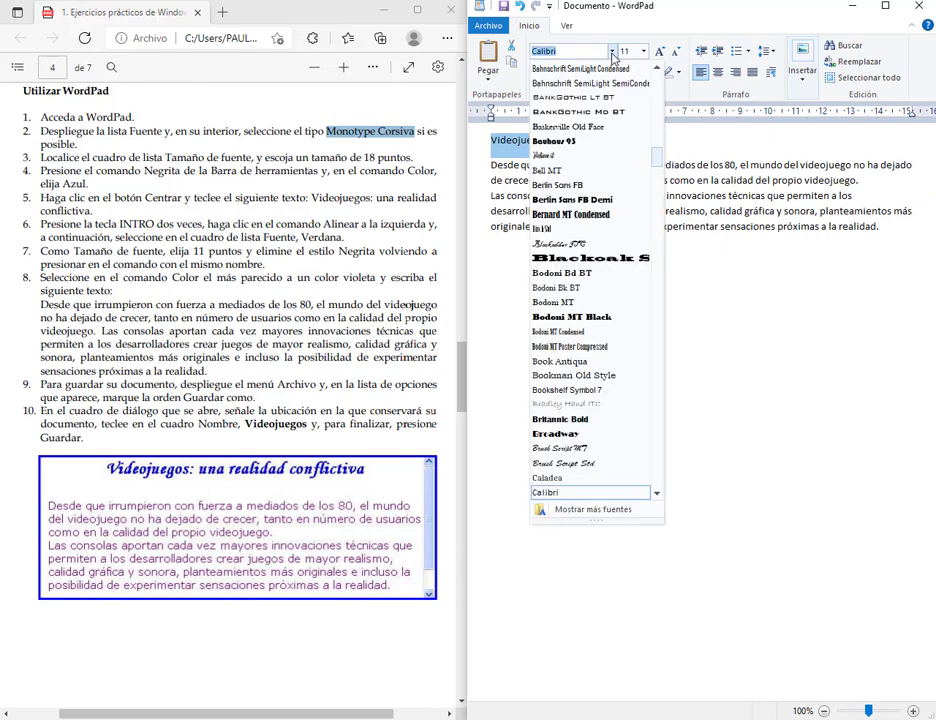
text(Mono)
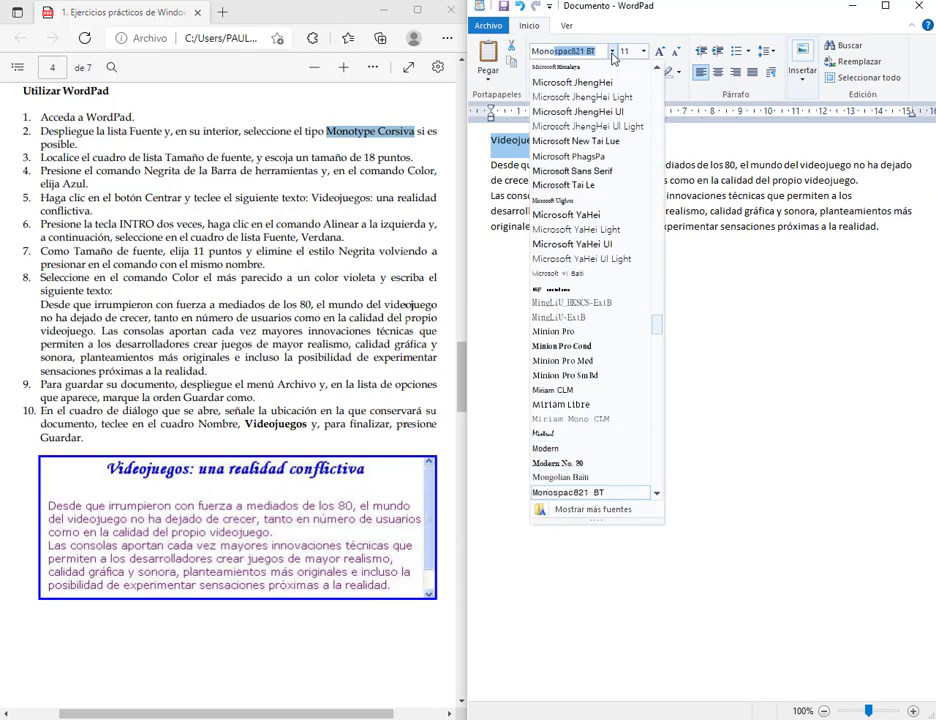
text(t)
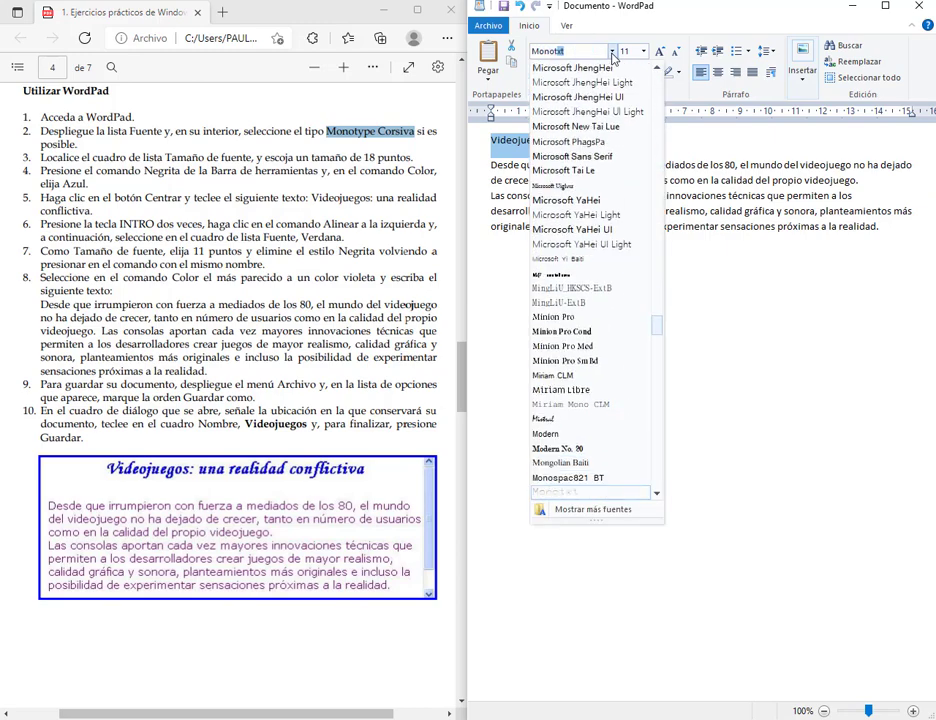
text(ype Corsiva)
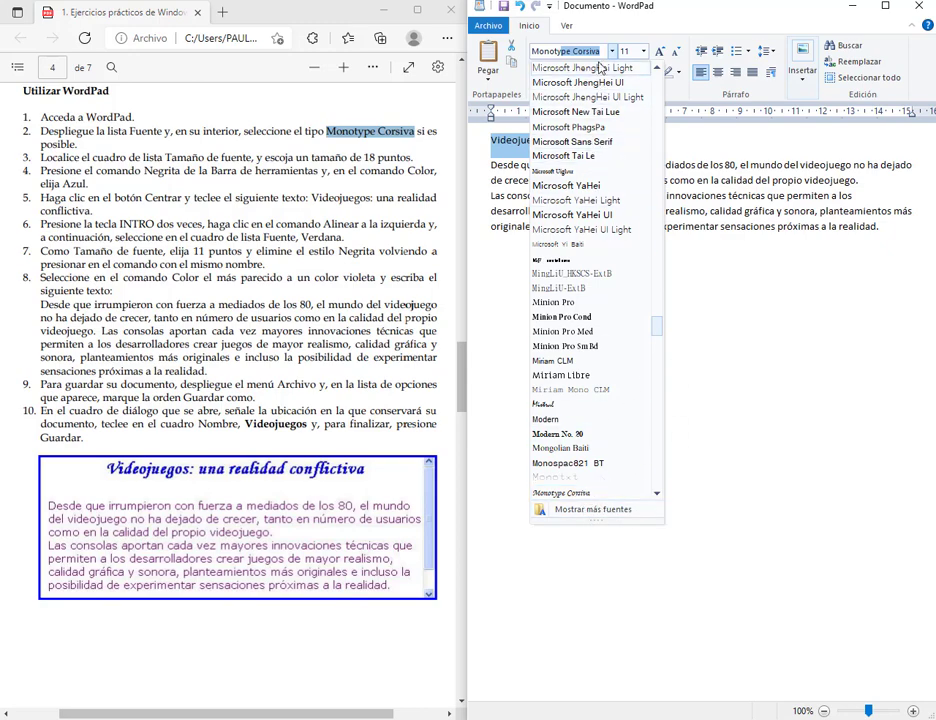
key(Return)
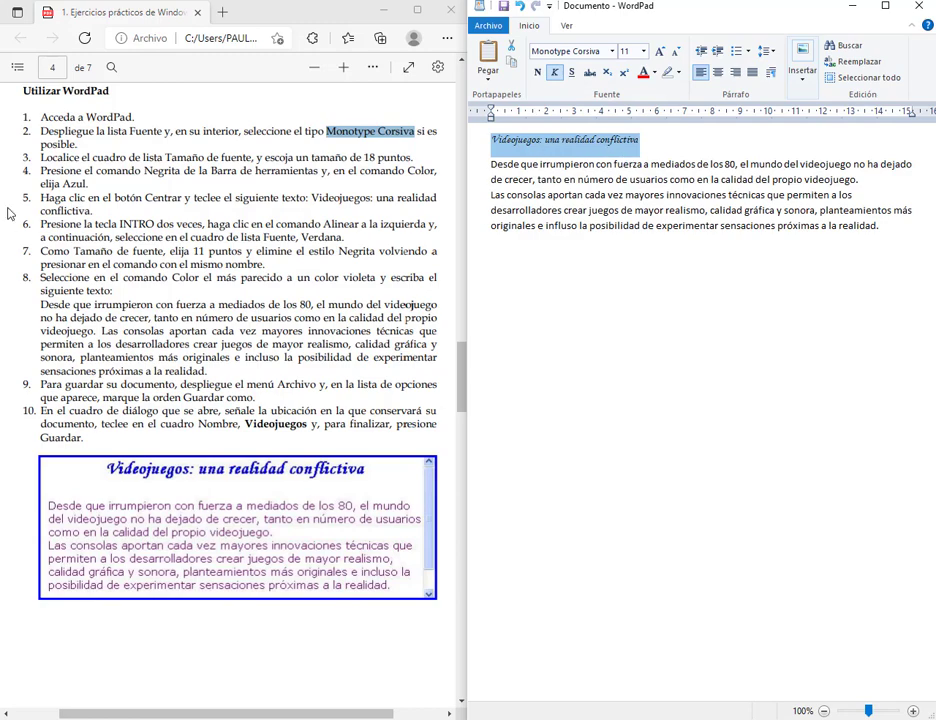
click(645, 52)
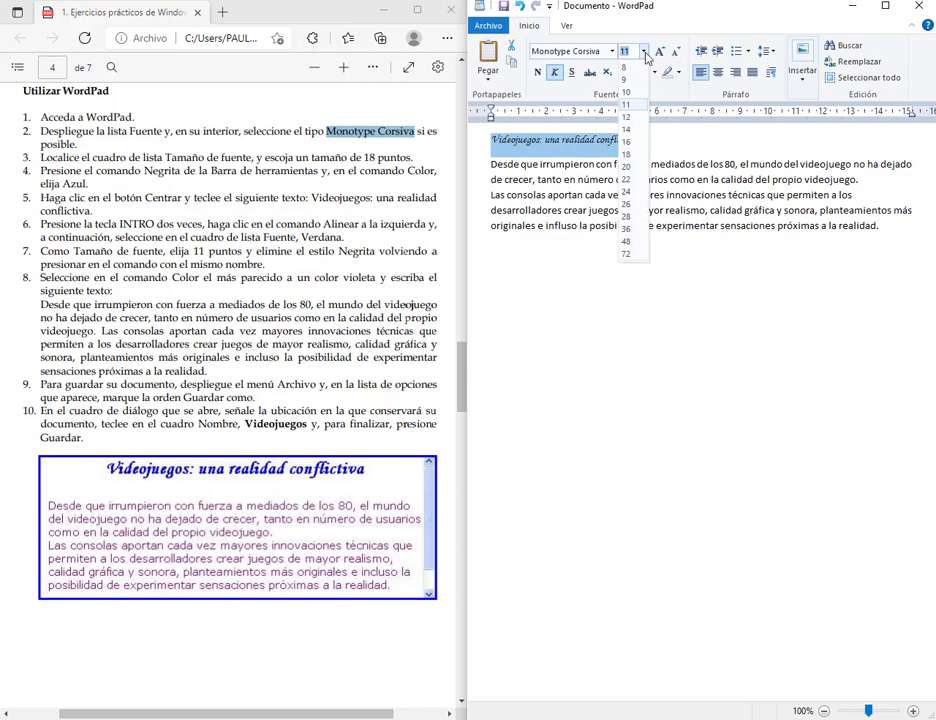
click(626, 155)
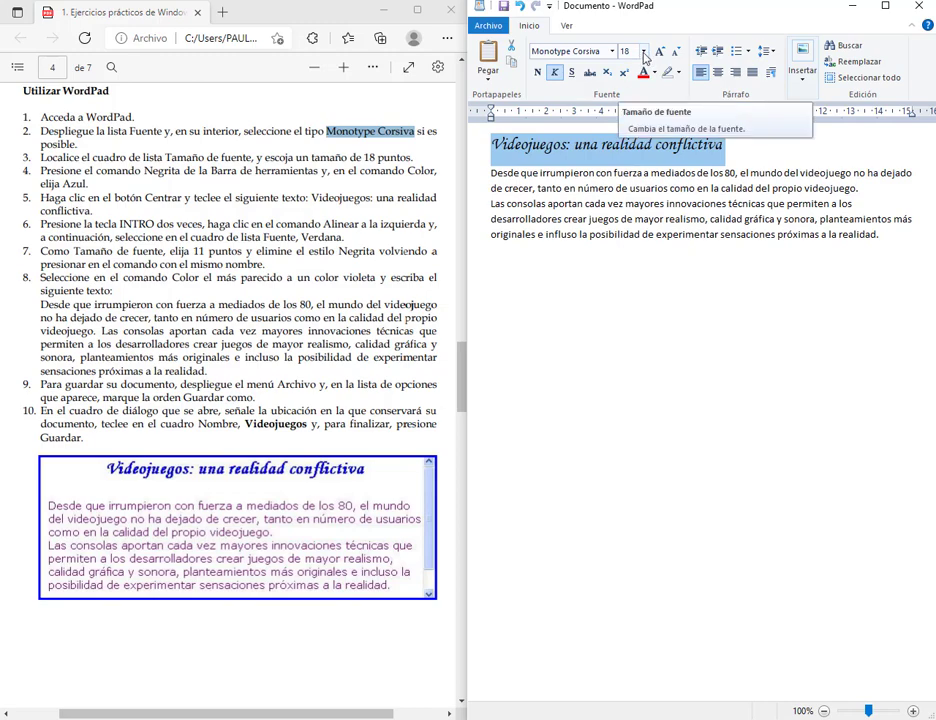
Try the custom font size 19 on the title and set it back to 18
click(644, 53)
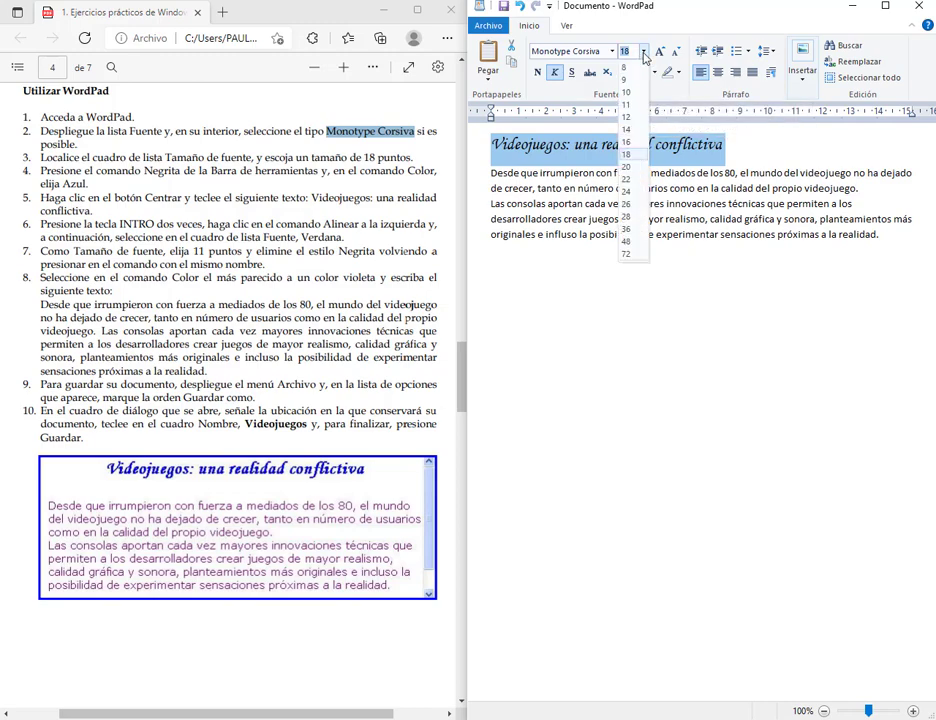
click(641, 53)
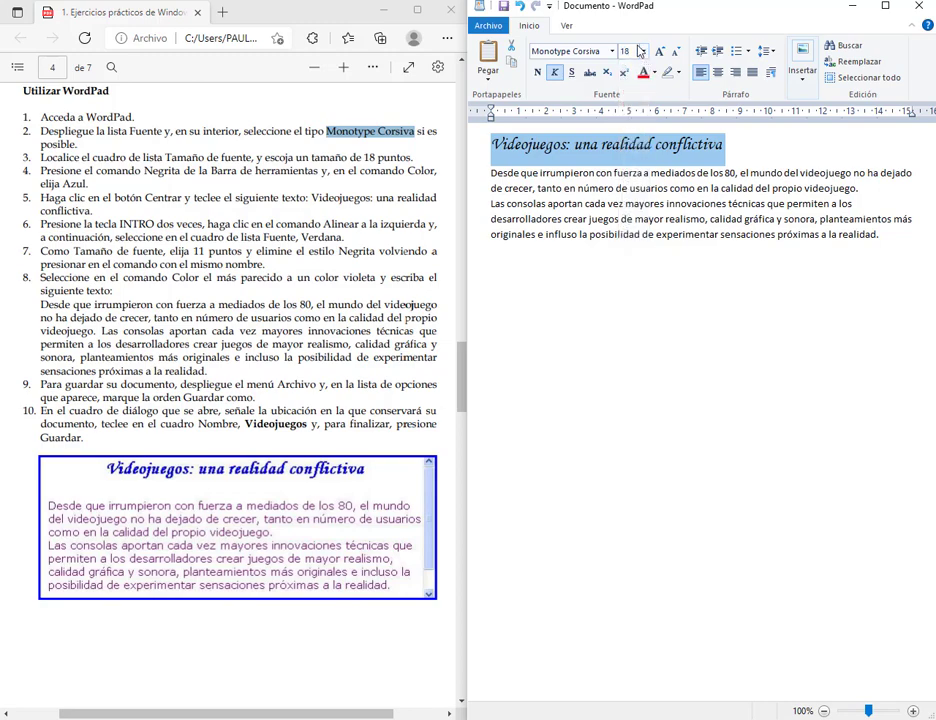
click(643, 53)
click(645, 57)
text(19)
key(Return)
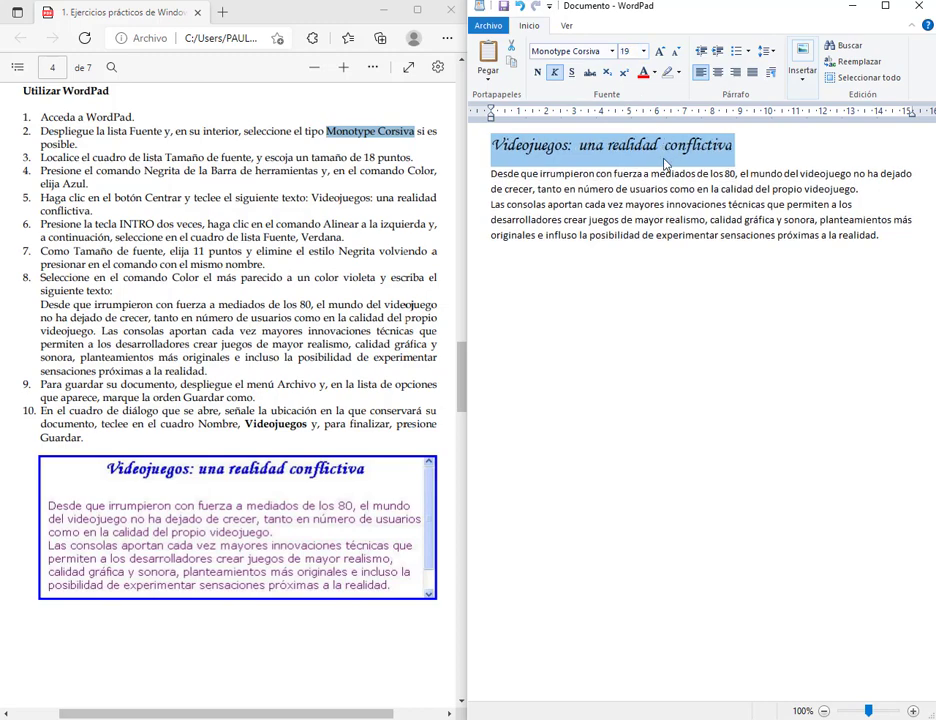
click(645, 53)
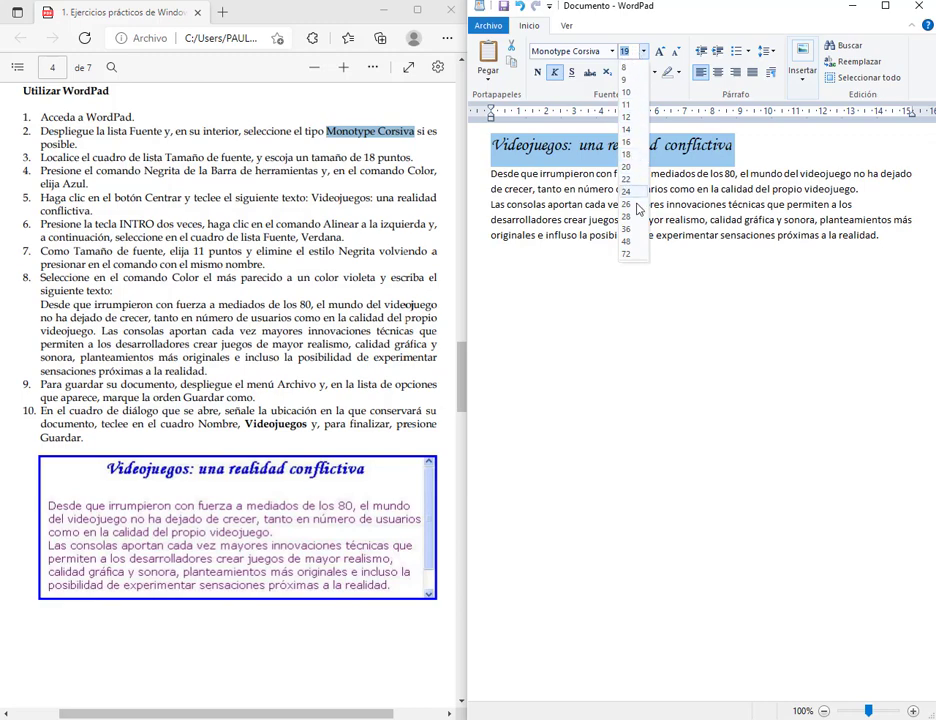
click(626, 154)
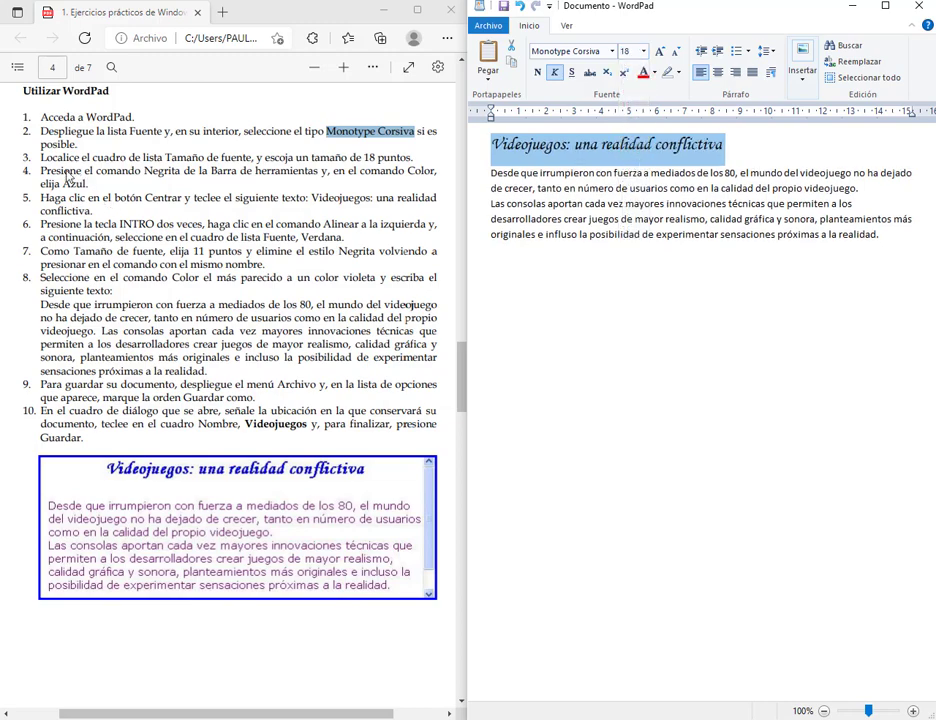
Make the selected title bold
click(540, 76)
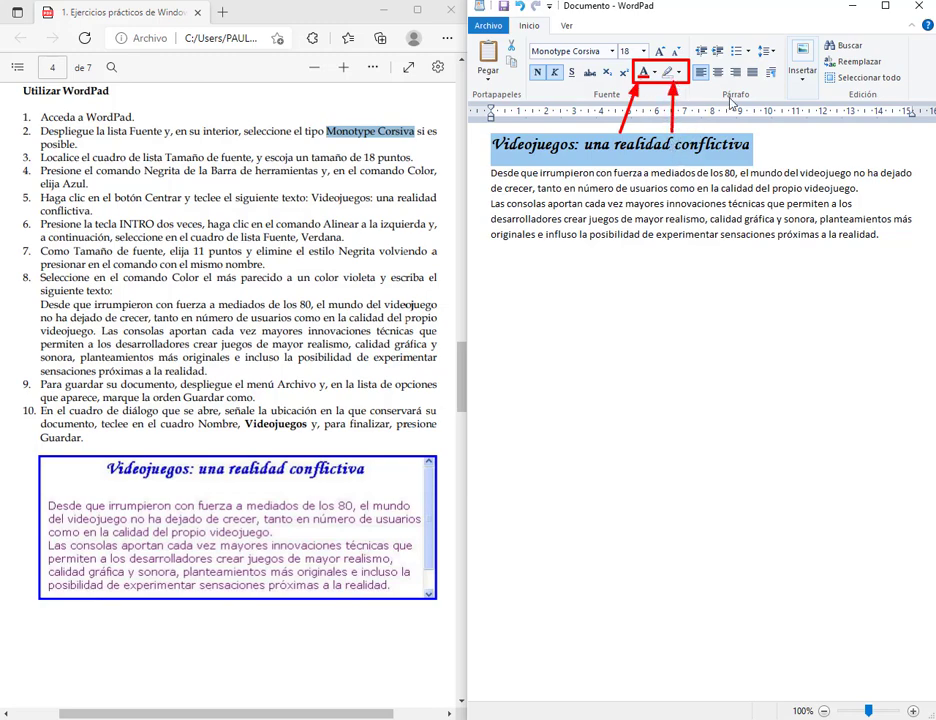
Try a yellow text highlight on the title and remove it with the "Sin color" option
click(680, 74)
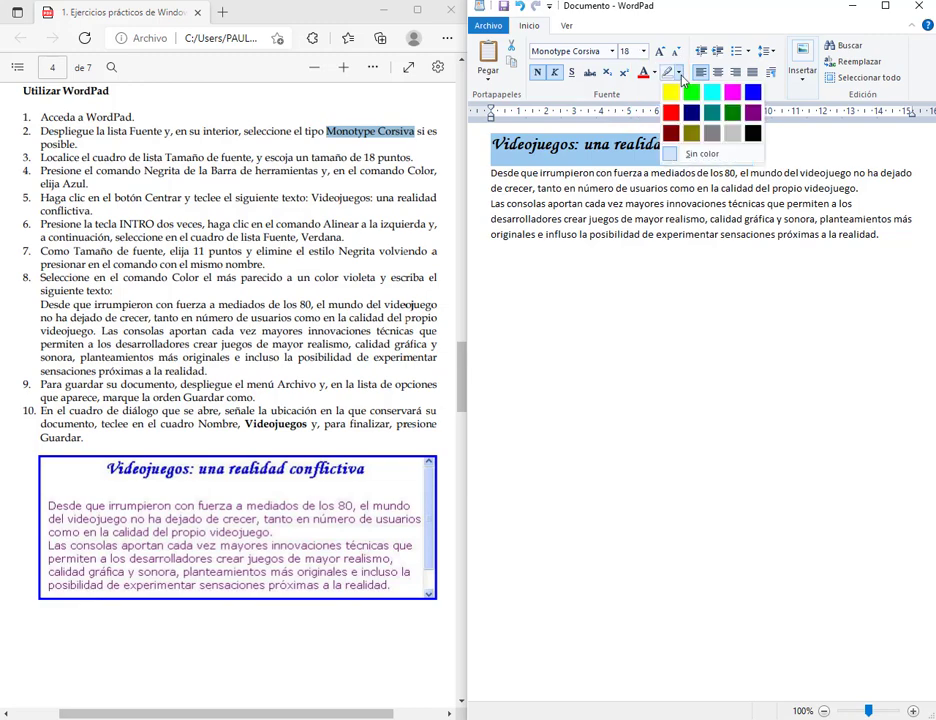
click(691, 92)
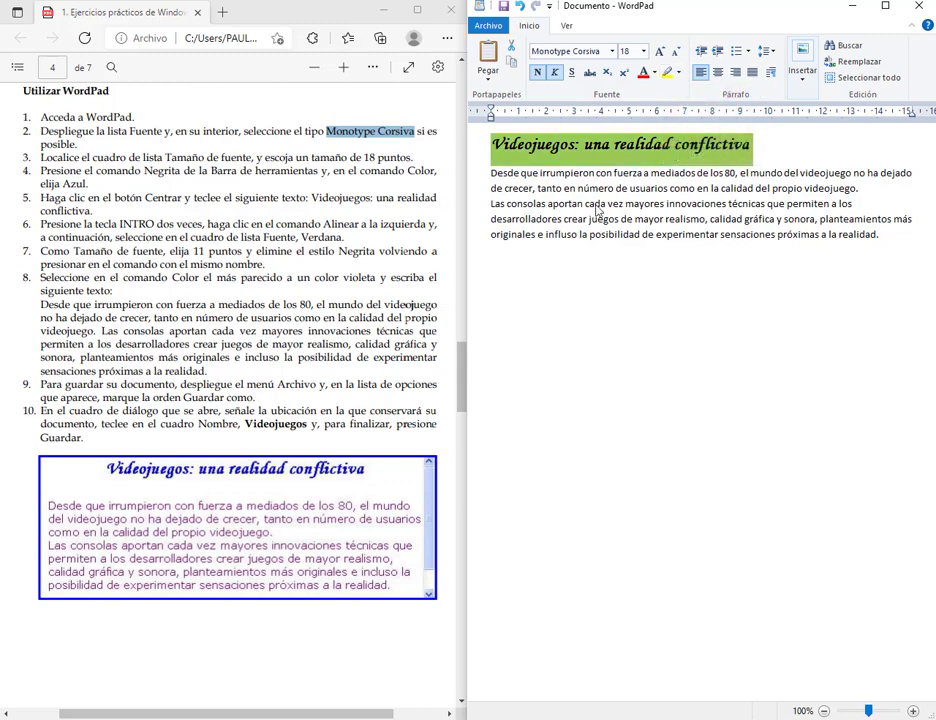
click(801, 229)
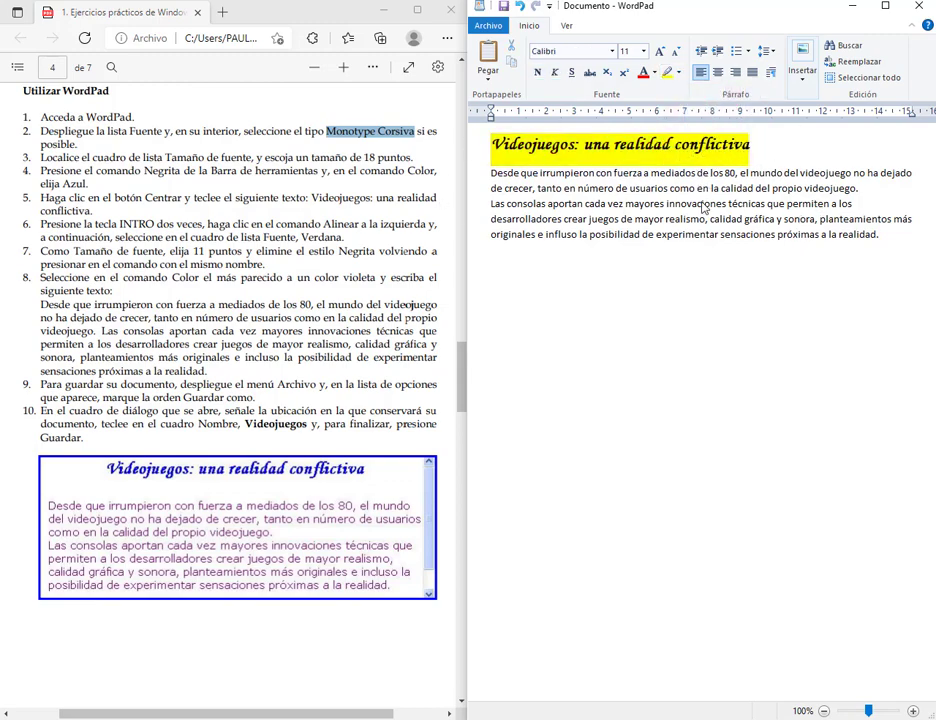
drag(775, 160, 491, 150)
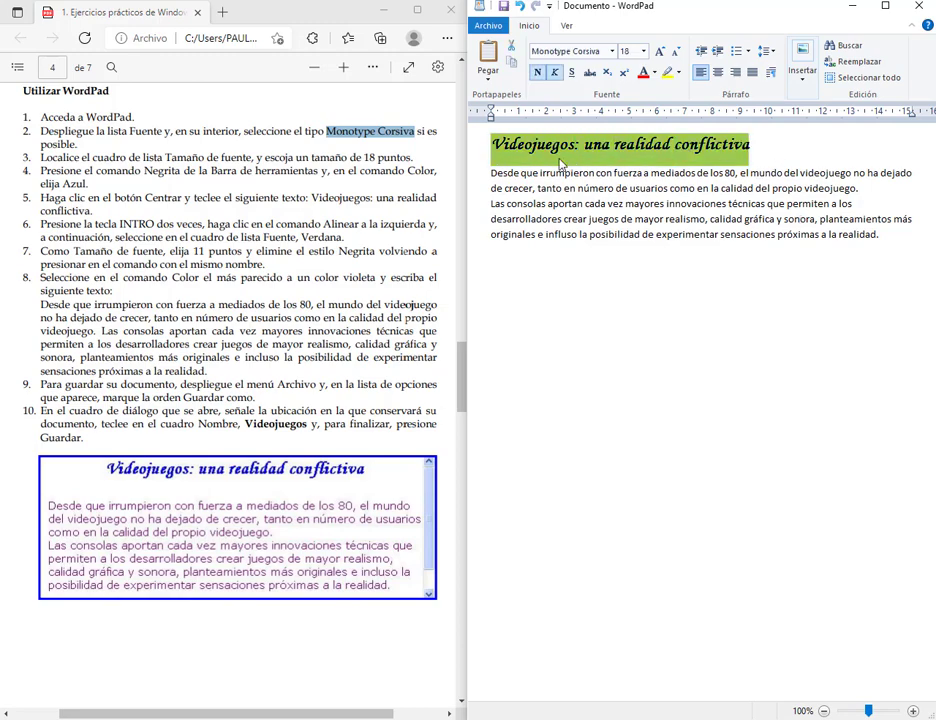
click(679, 74)
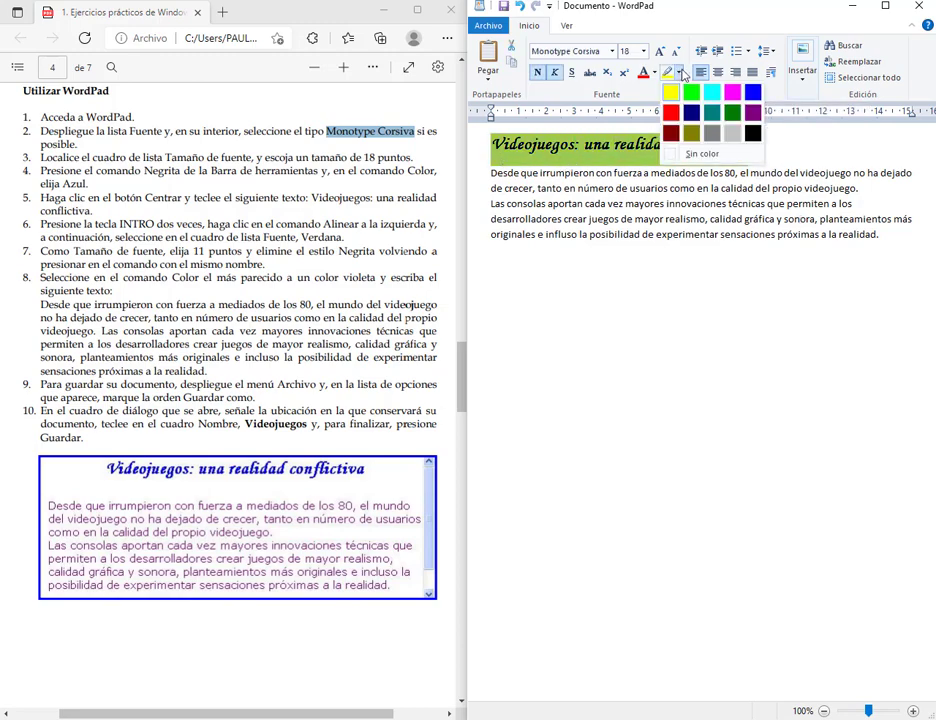
click(707, 160)
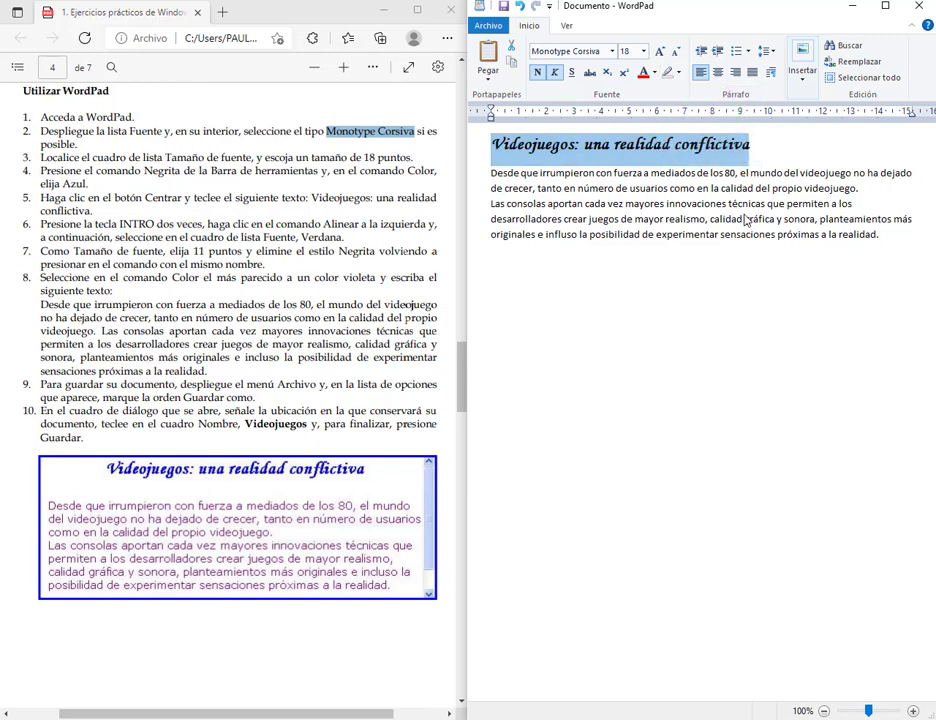
Reselect the title text, change its font colour to blue and centre the line
click(700, 190)
drag(750, 146, 503, 144)
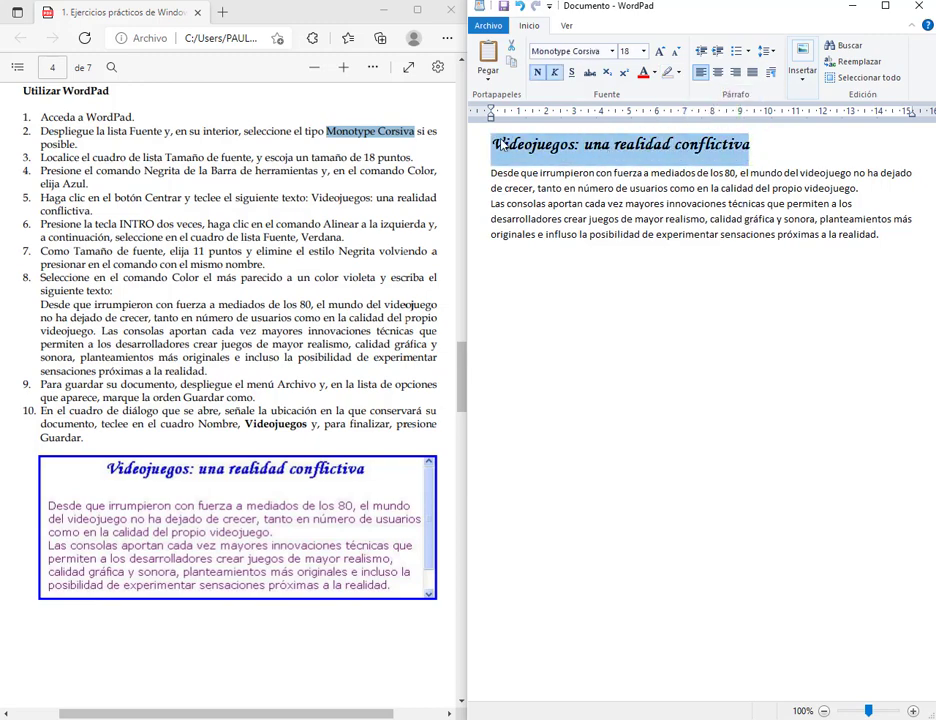
click(656, 74)
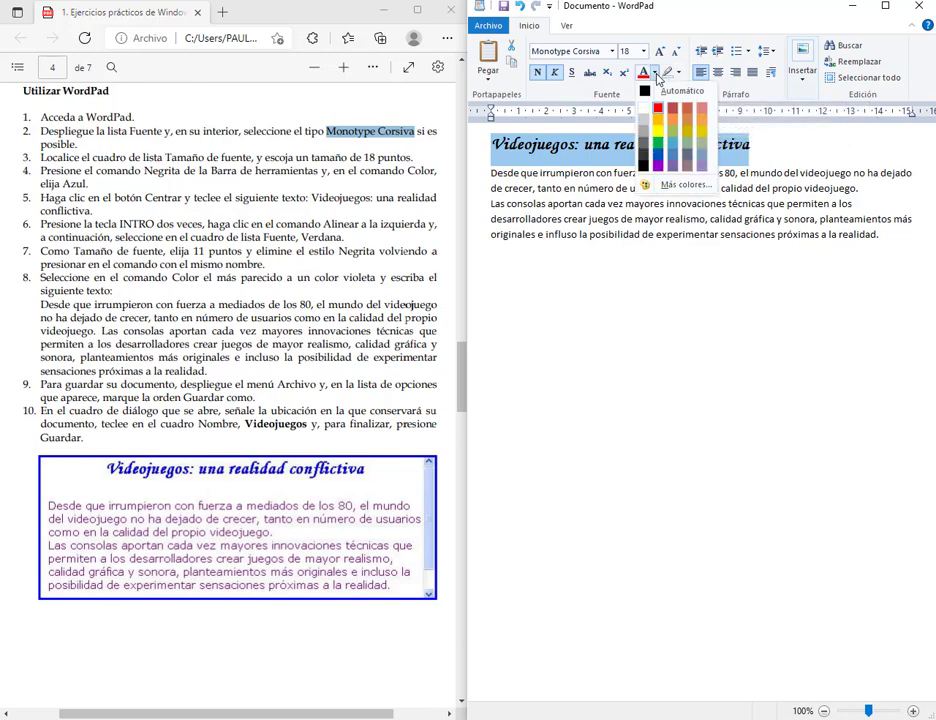
click(658, 162)
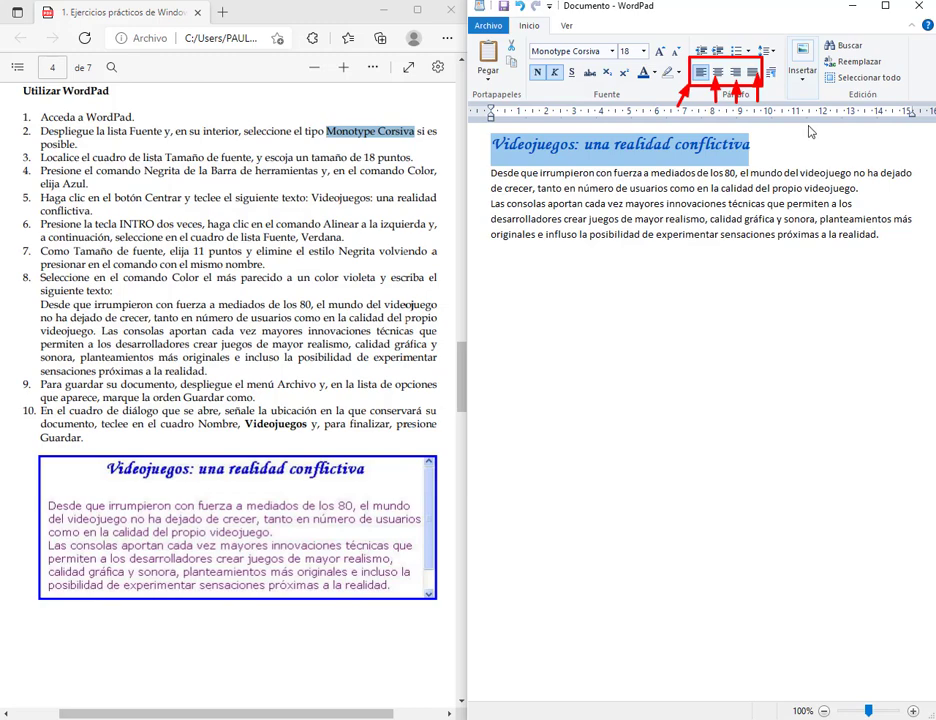
click(718, 72)
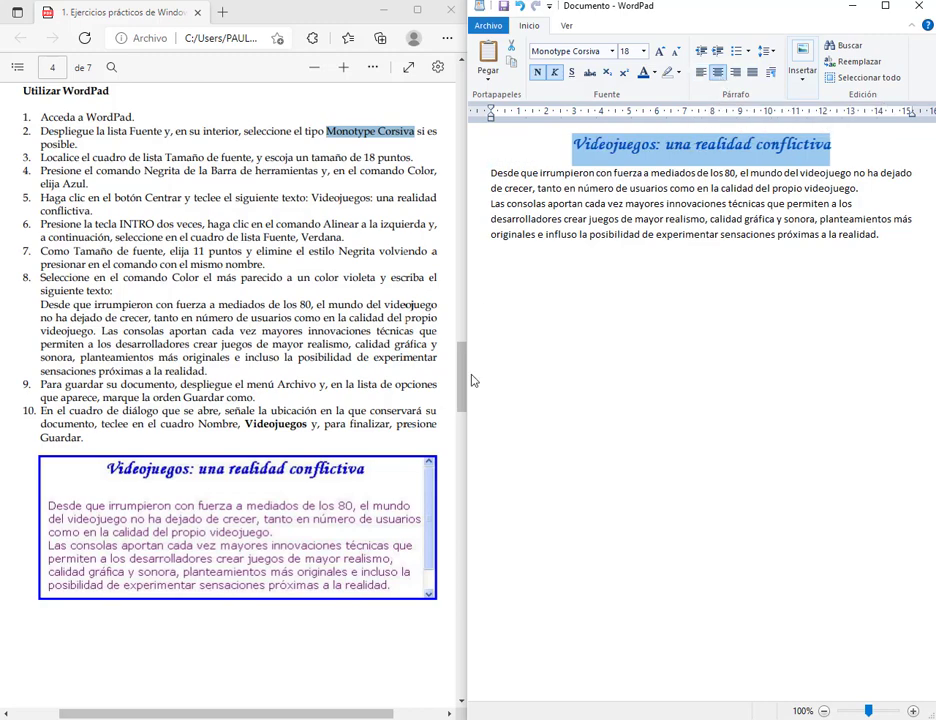
Select both body paragraphs and try out centred alignment followed by right alignment on them
click(522, 234)
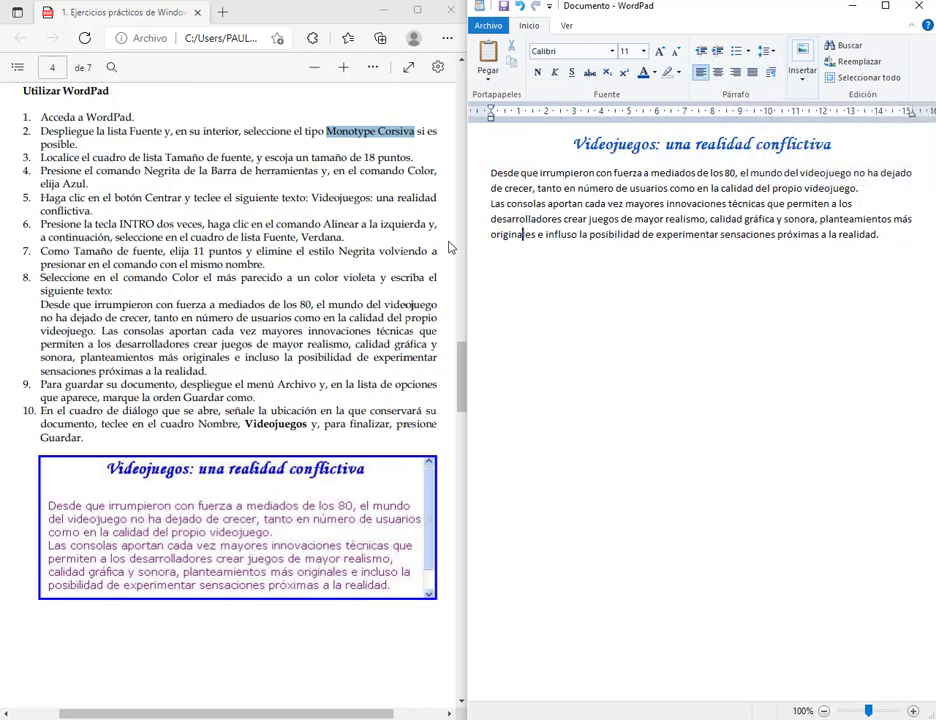
drag(491, 176, 495, 240)
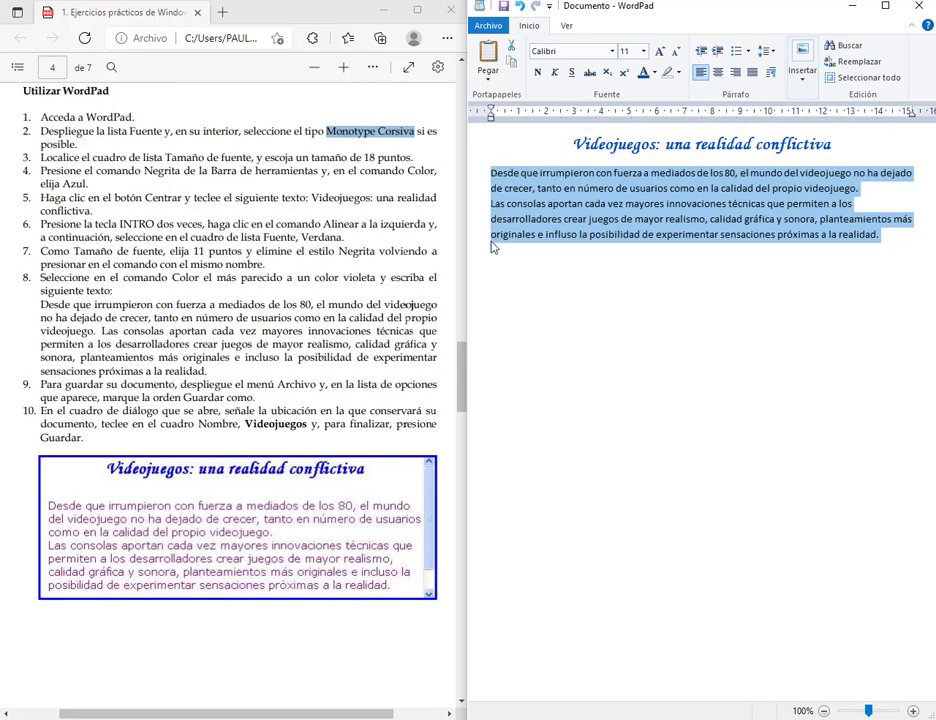
click(719, 74)
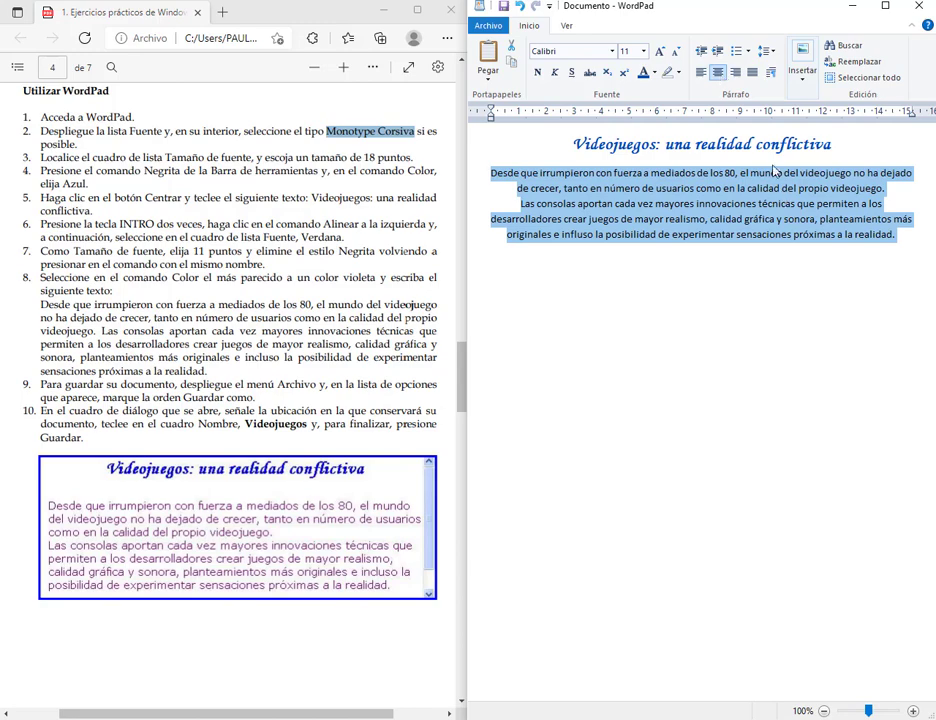
click(735, 72)
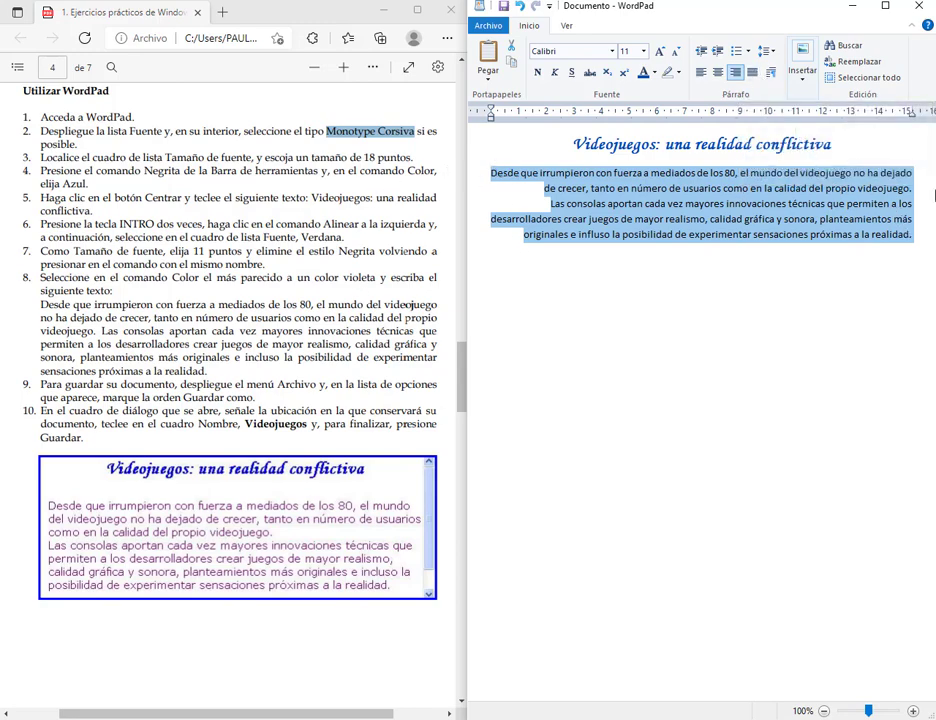
Try justified alignment on both body paragraphs, compare it with left alignment, and leave the paragraphs aligned left
click(753, 73)
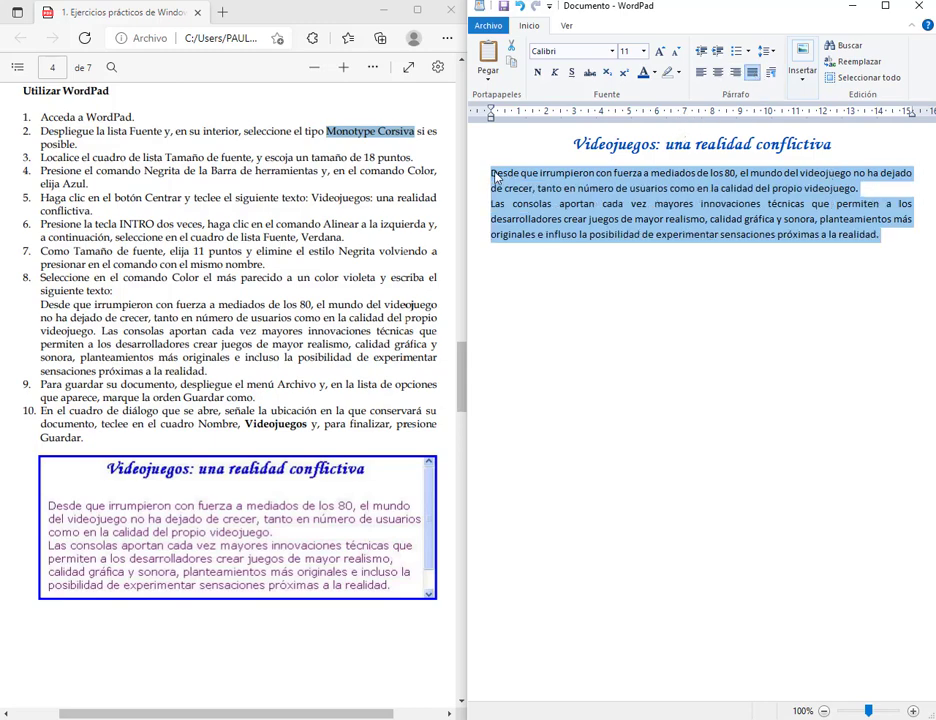
mouse_move(488, 168)
mouse_down()
mouse_move(933, 252)
mouse_move(916, 245)
mouse_up()
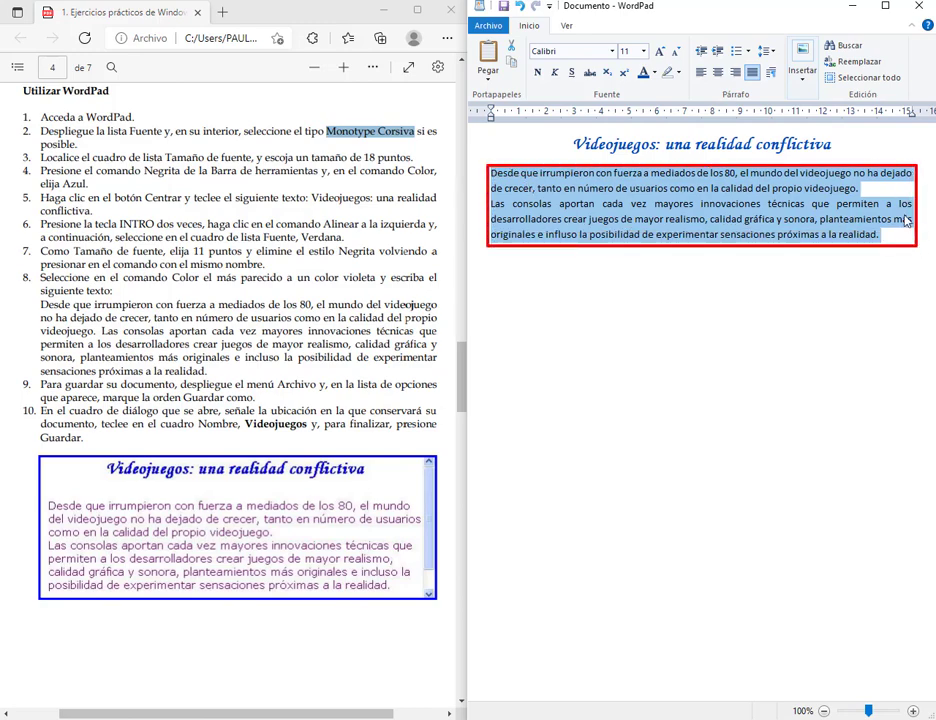
click(702, 74)
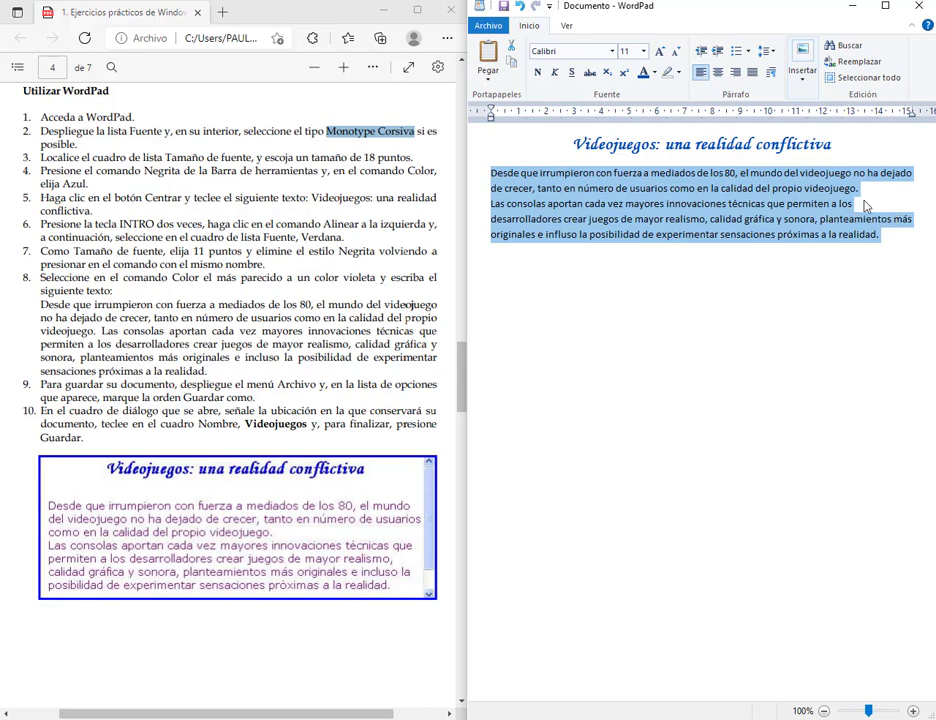
click(857, 207)
drag(893, 243, 468, 186)
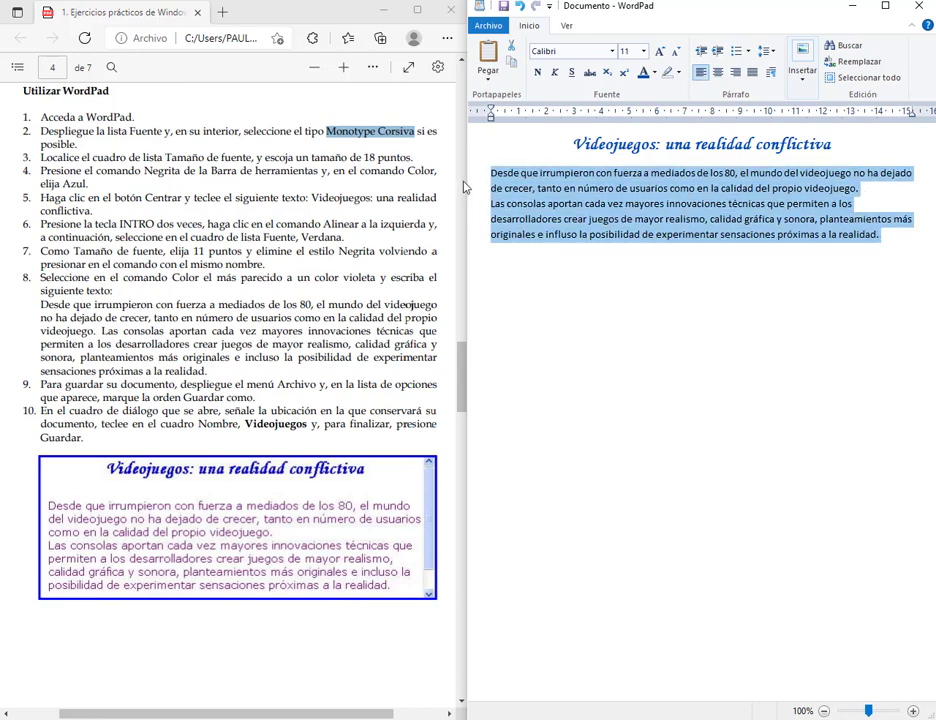
click(755, 72)
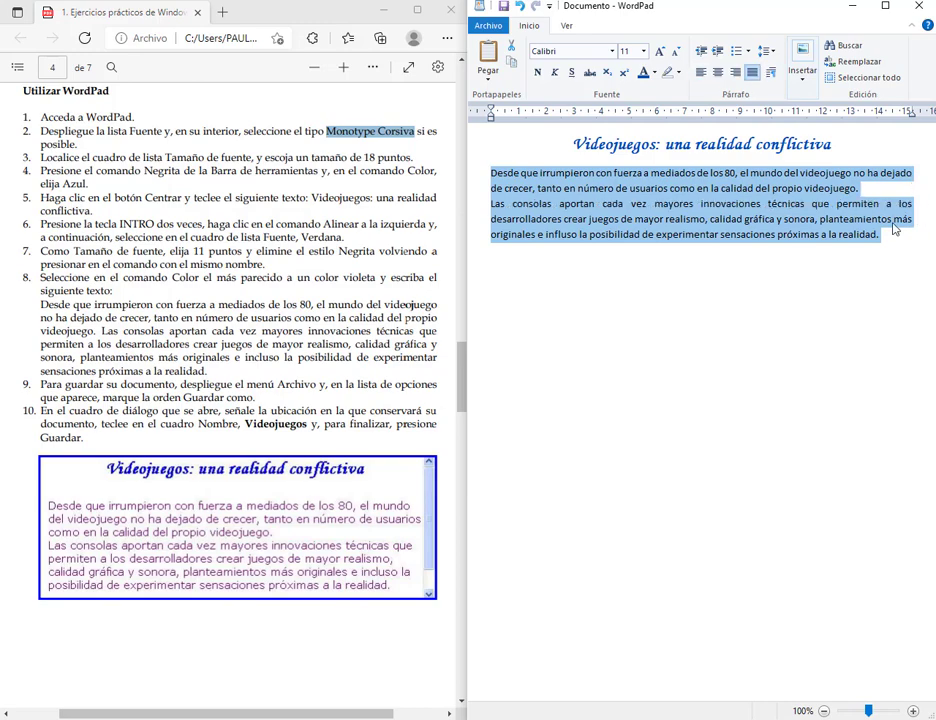
click(701, 72)
click(887, 241)
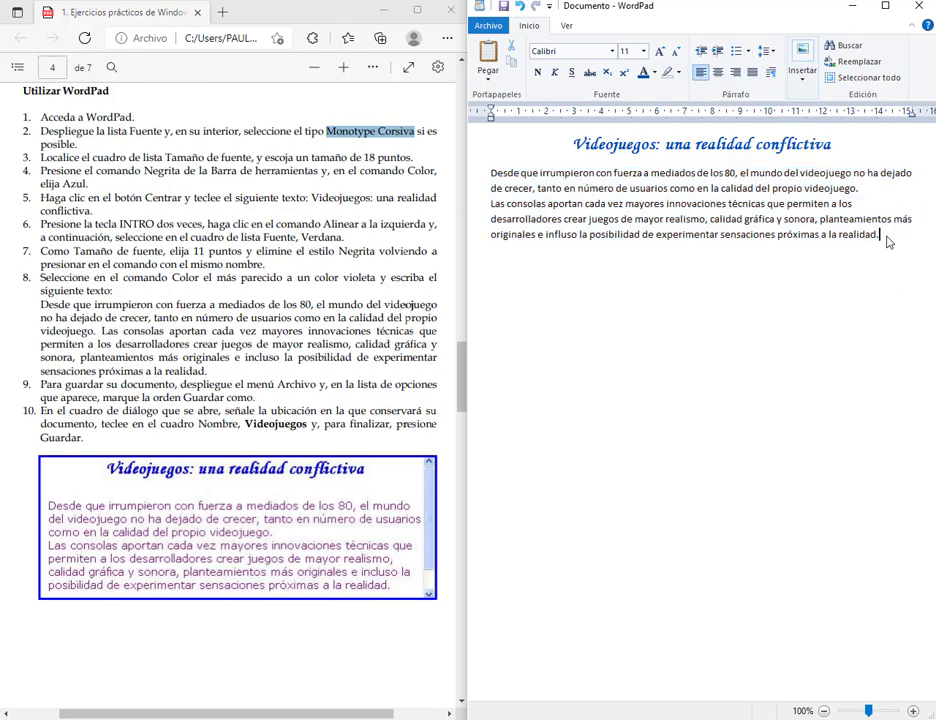
Select both body paragraphs and set their font to Verdana
drag(490, 175, 436, 283)
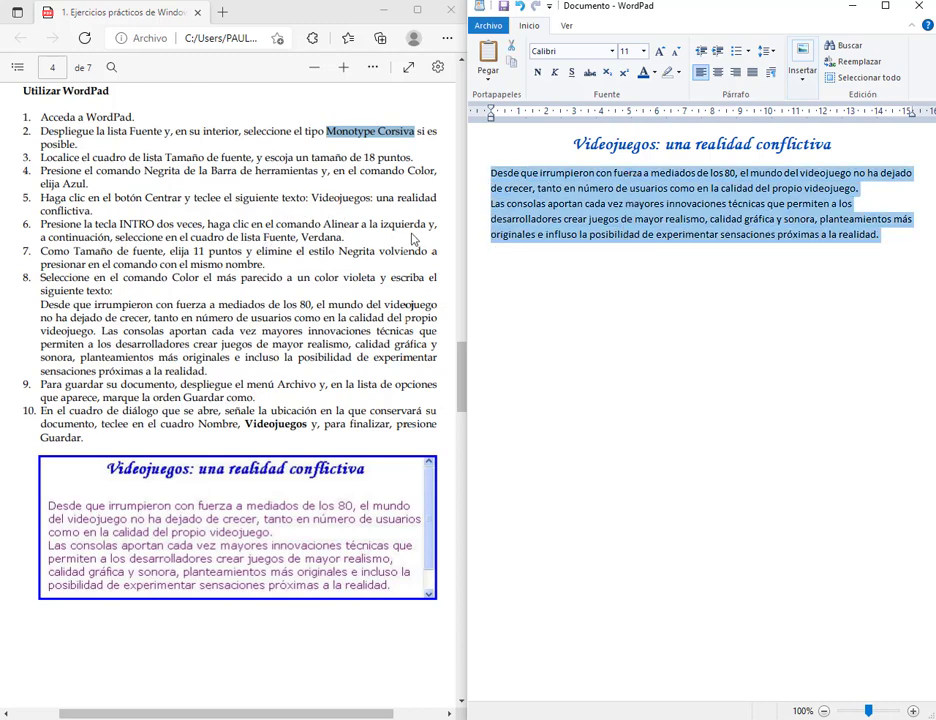
click(612, 51)
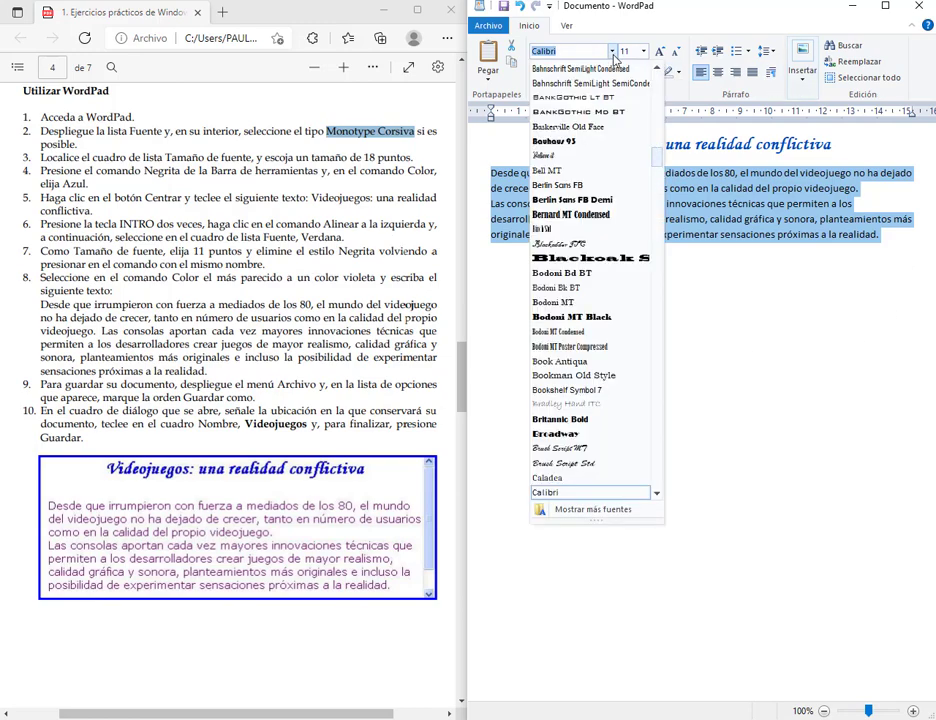
text(Verdana)
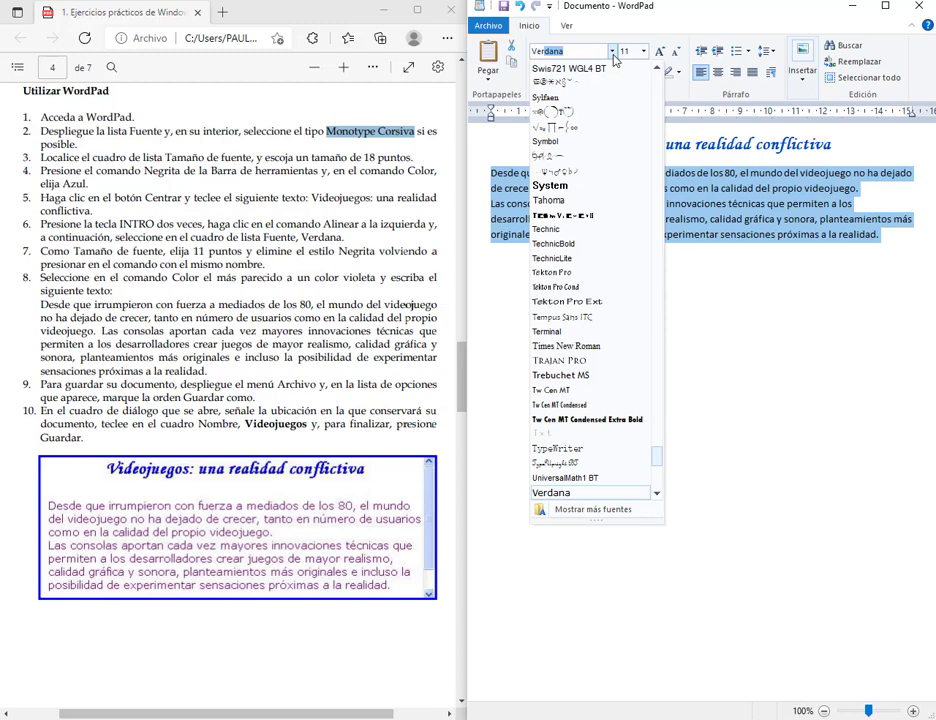
key(Return)
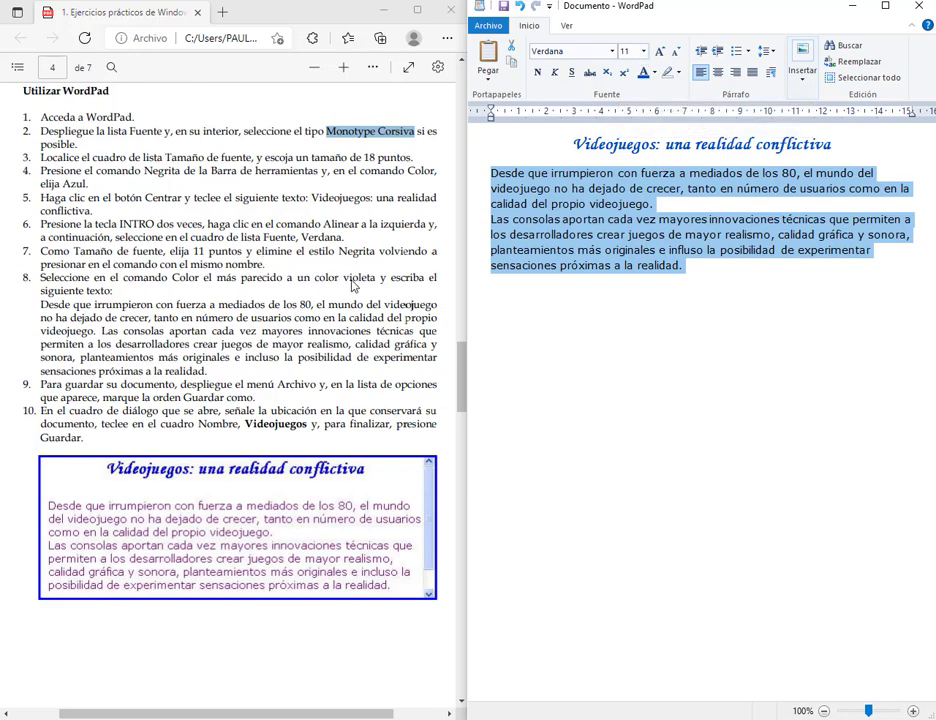
Change the font colour of both body paragraphs to violet and deselect the text
click(655, 73)
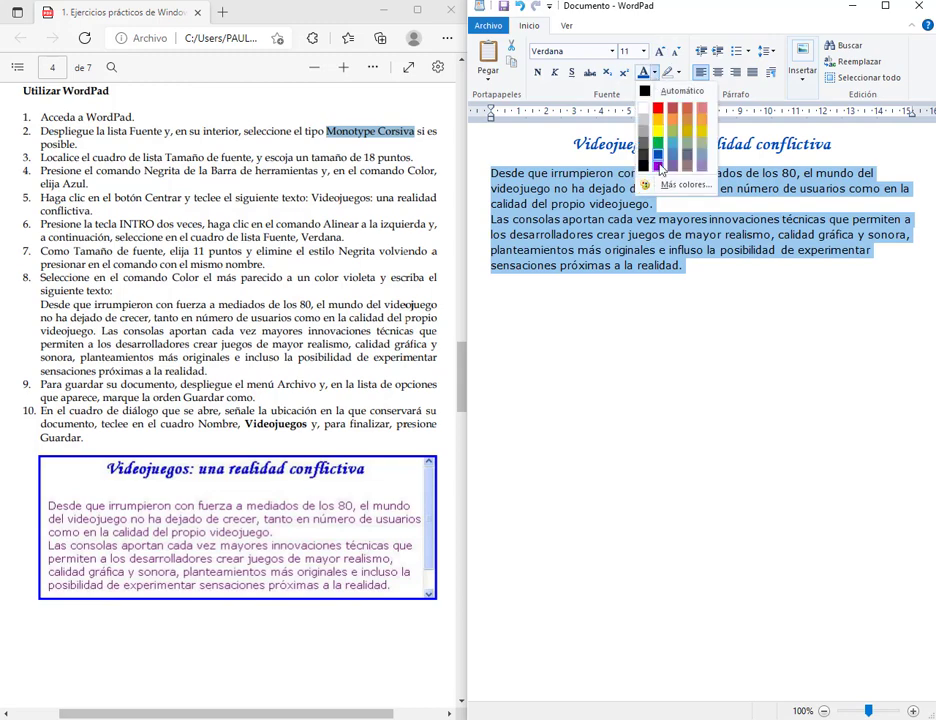
click(657, 165)
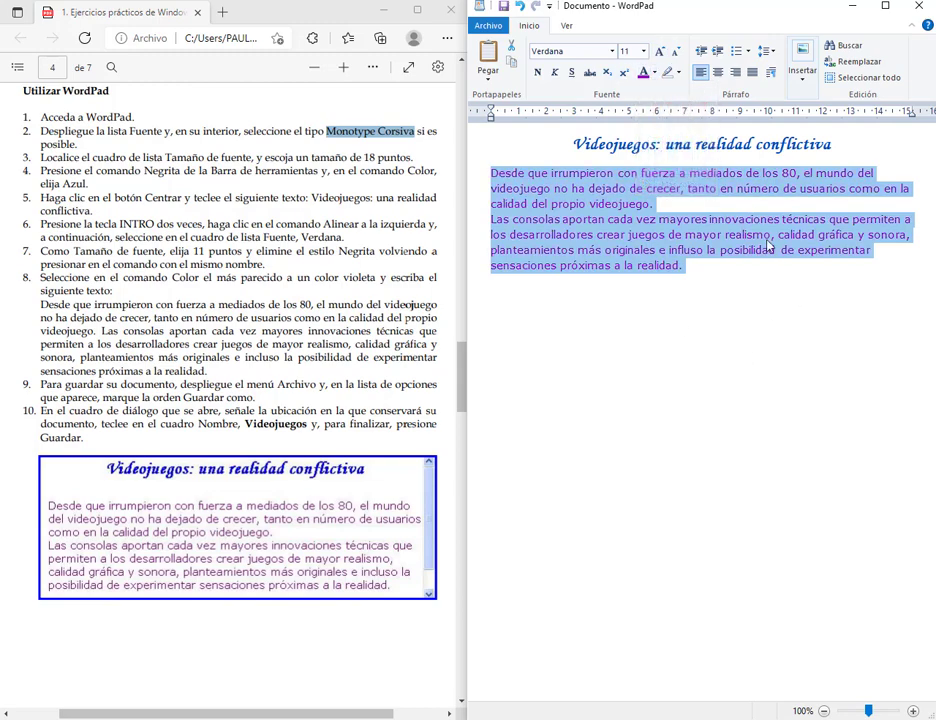
click(712, 245)
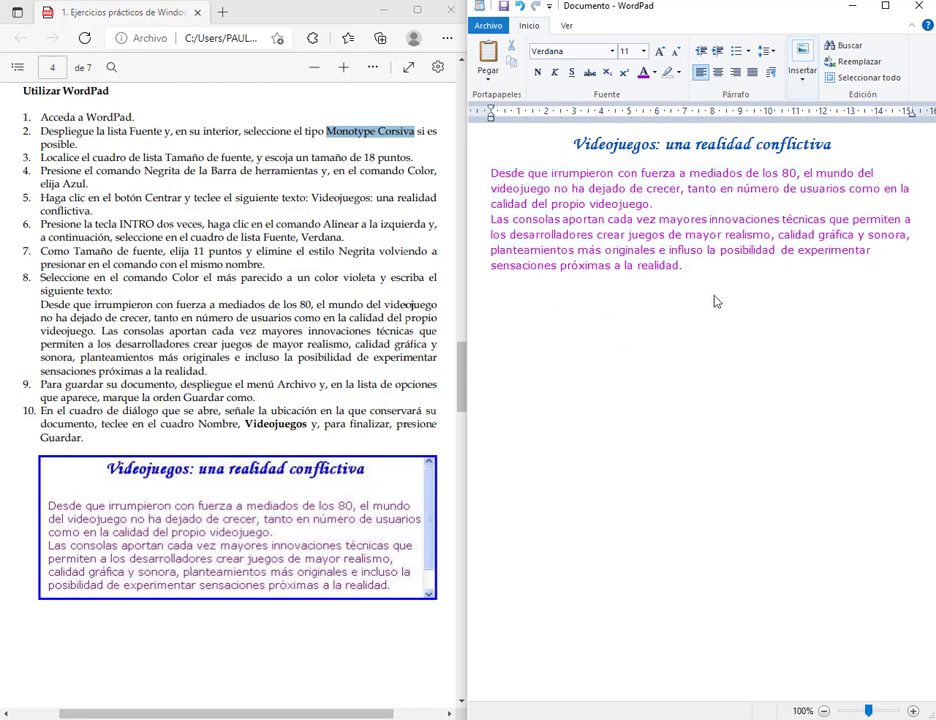
Return from the PDF instructions to the WordPad document and maximise its window
double_click(276, 424)
click(297, 430)
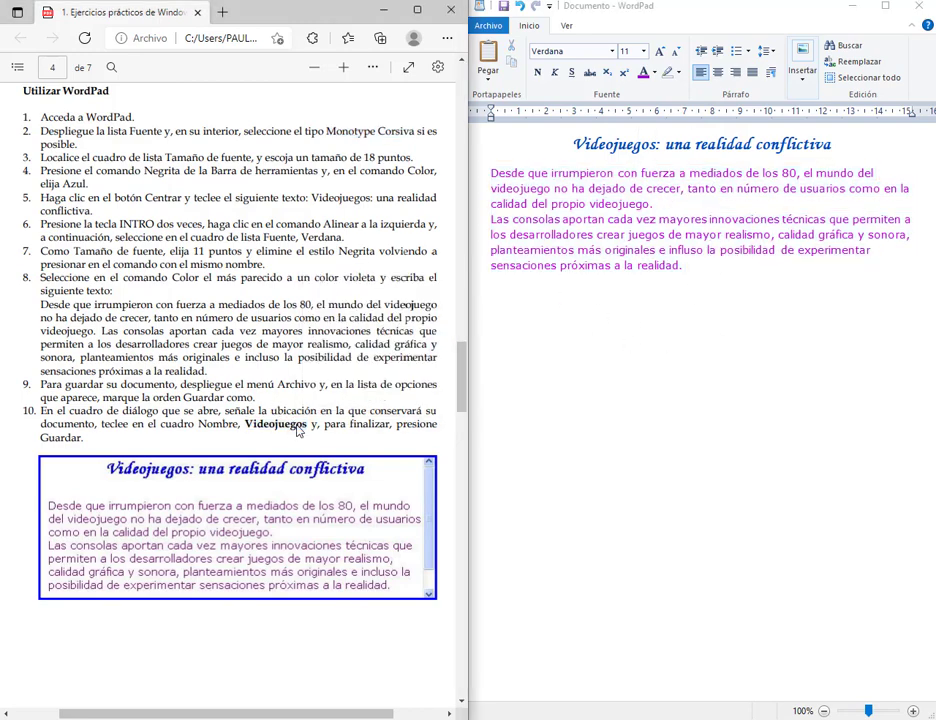
double_click(655, 6)
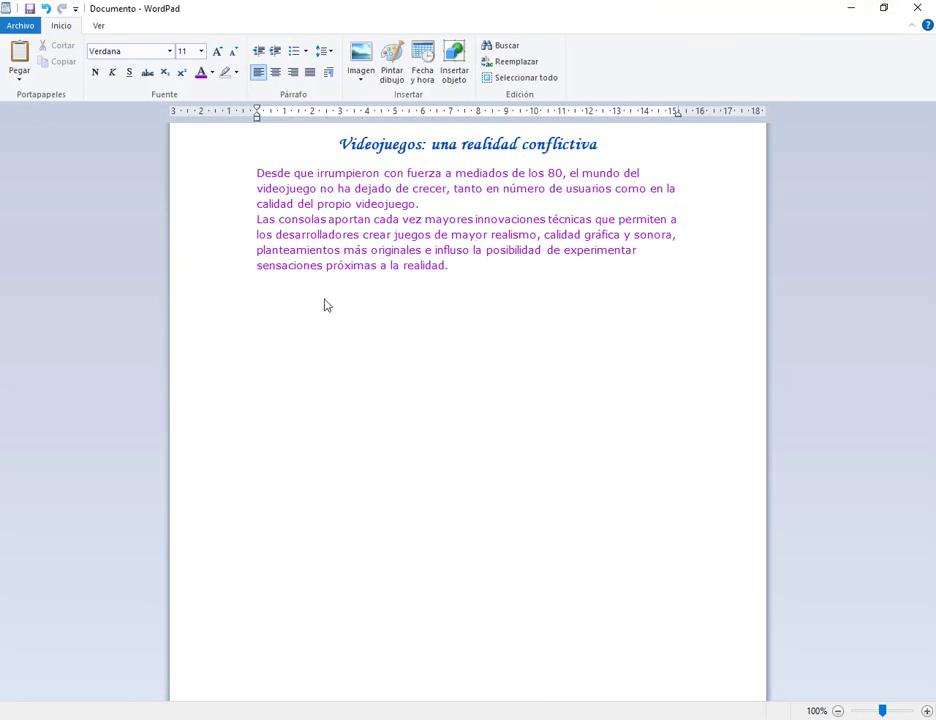
Try inserting a Paint drawing after the last paragraph and close it without drawing anything
click(503, 267)
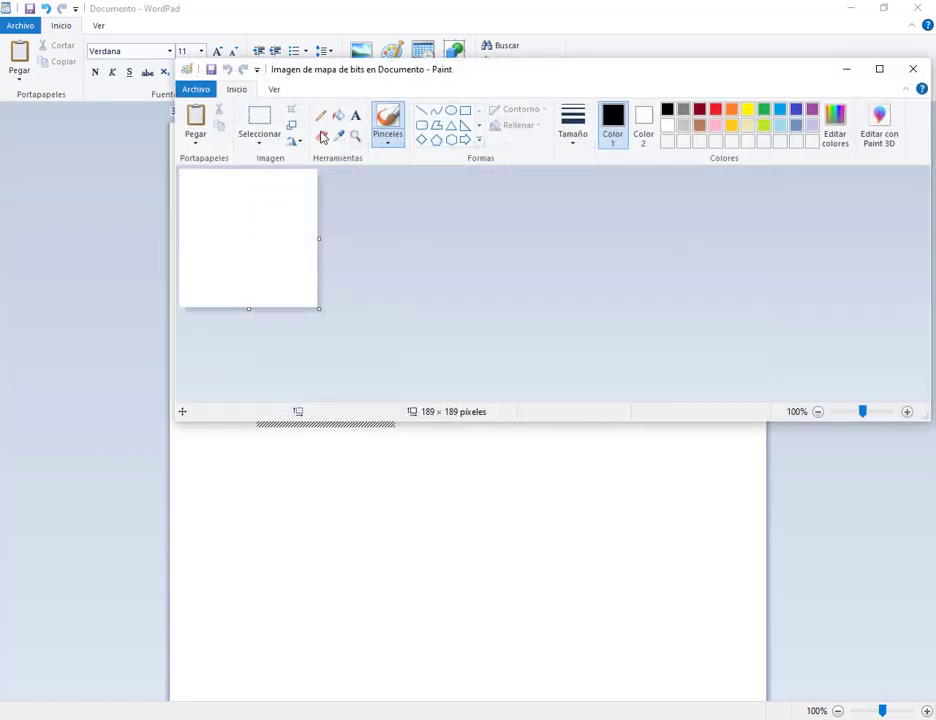
click(913, 70)
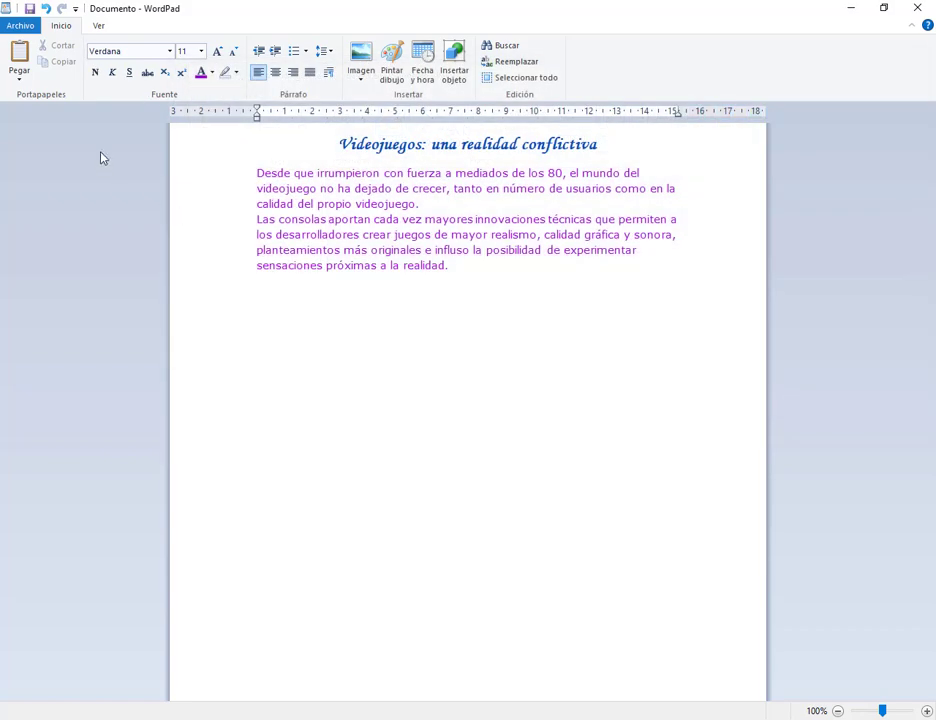
drag(83, 34, 245, 104)
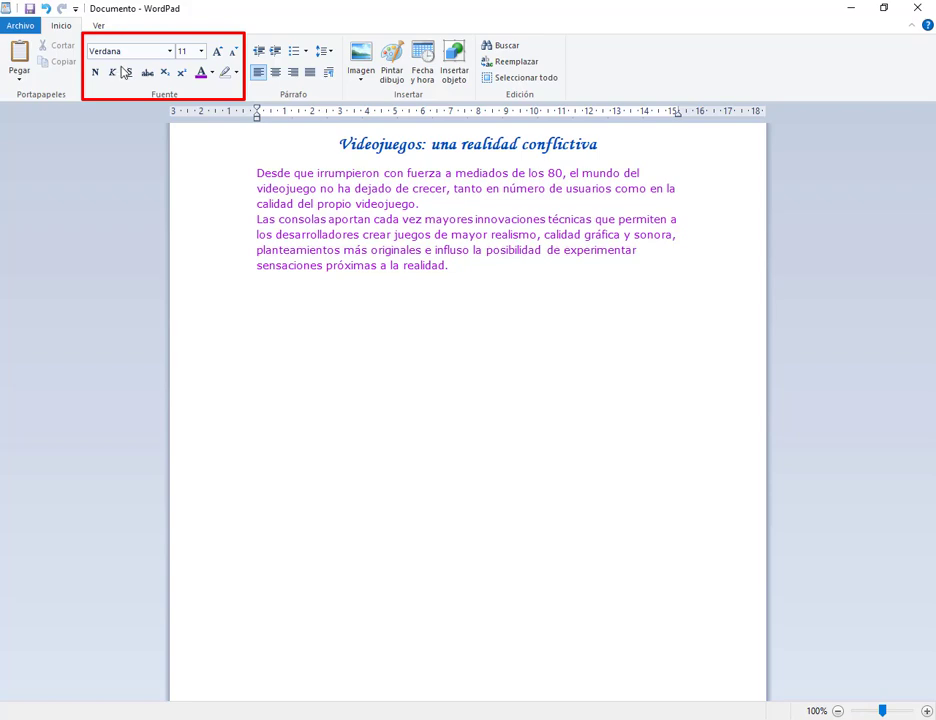
drag(137, 59, 193, 86)
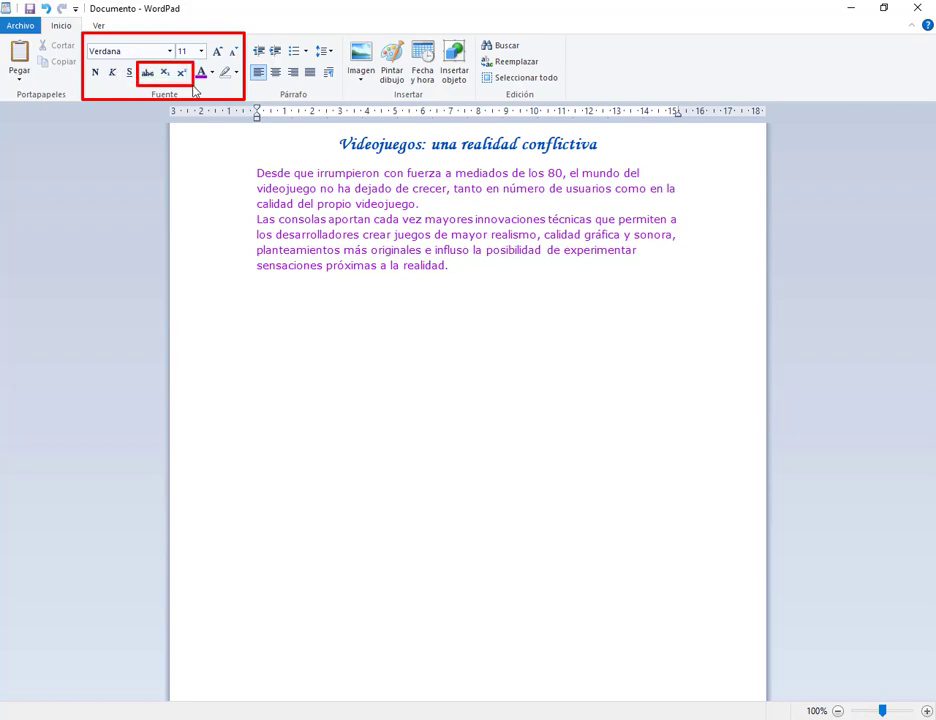
drag(131, 140, 143, 80)
drag(160, 133, 163, 79)
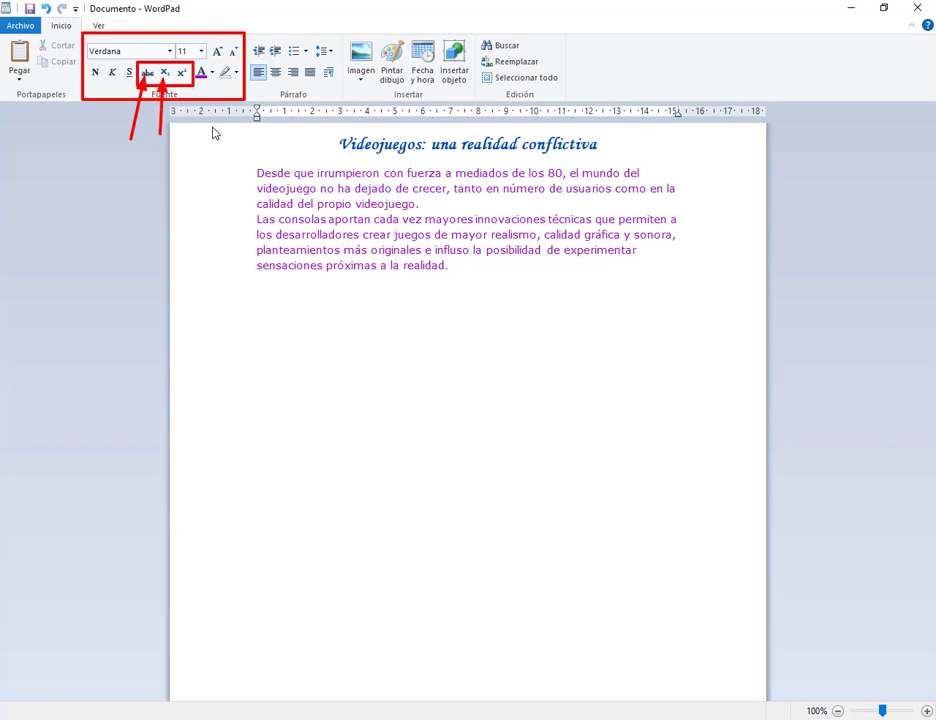
drag(191, 128, 190, 93)
key(Escape)
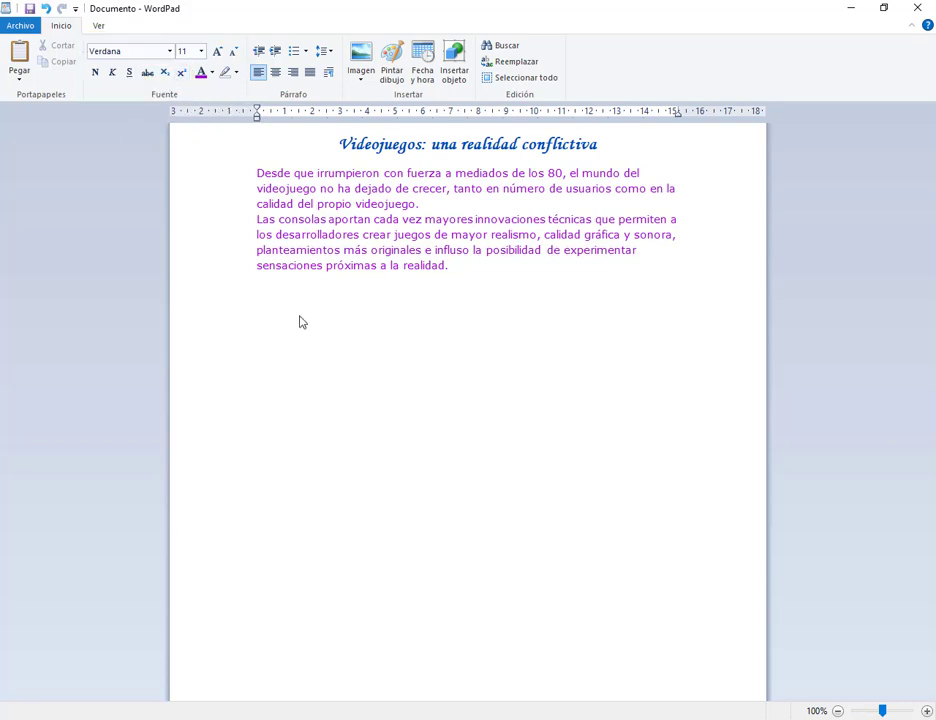
Write R2 on a new line below the body paragraphs and format its 2 as superscript
key(ctrl+v)
key(ctrl+z)
key(Caps_Lock)
ctrl+scroll(251, 378, up, 2)
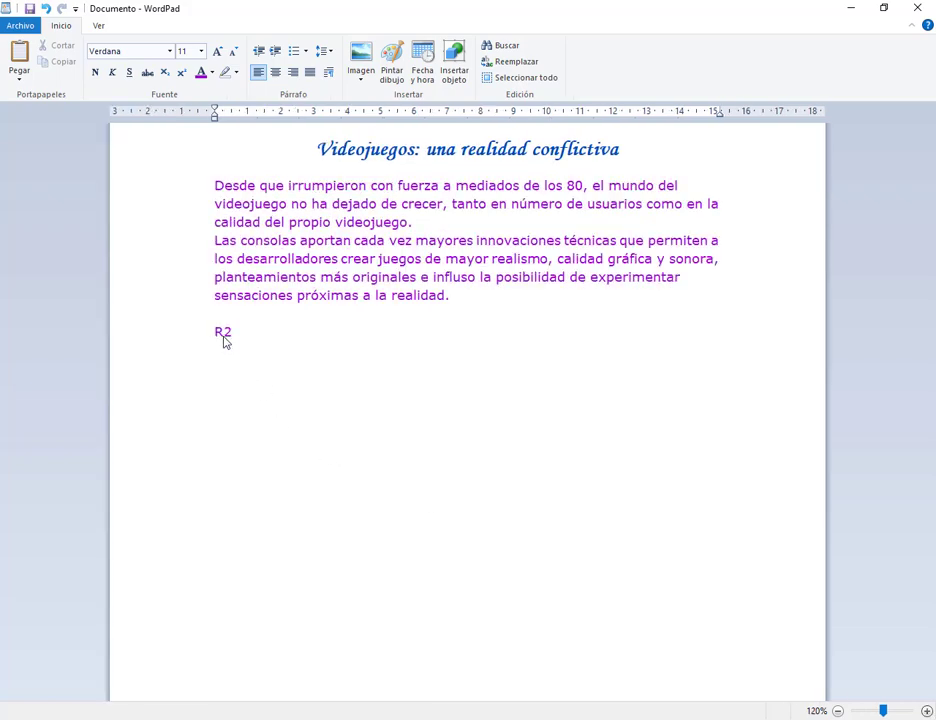
drag(224, 336, 234, 343)
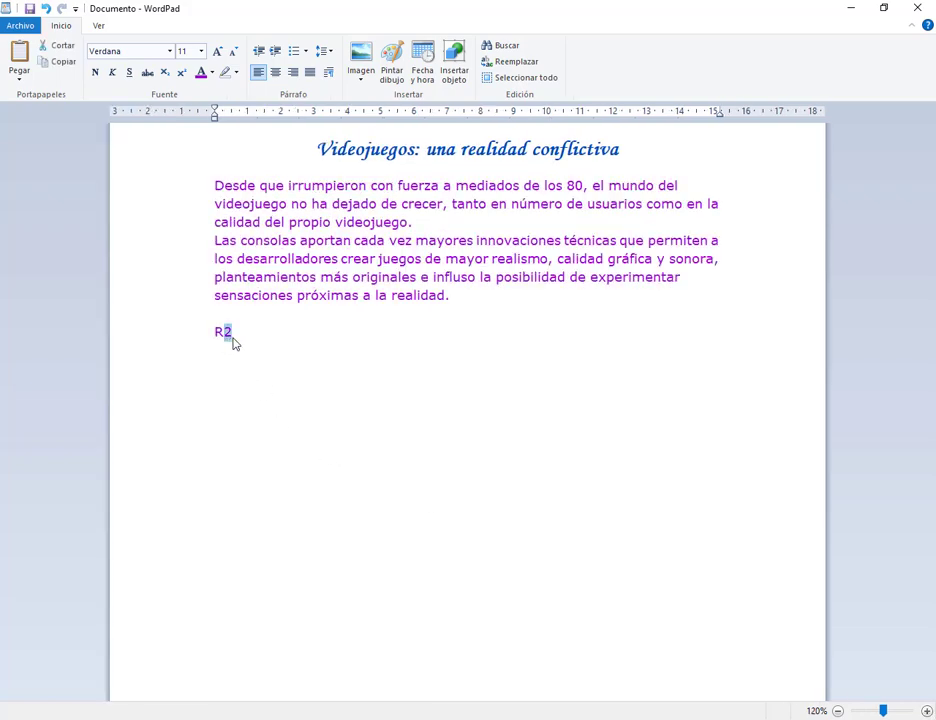
drag(88, 58, 205, 83)
click(181, 76)
click(349, 361)
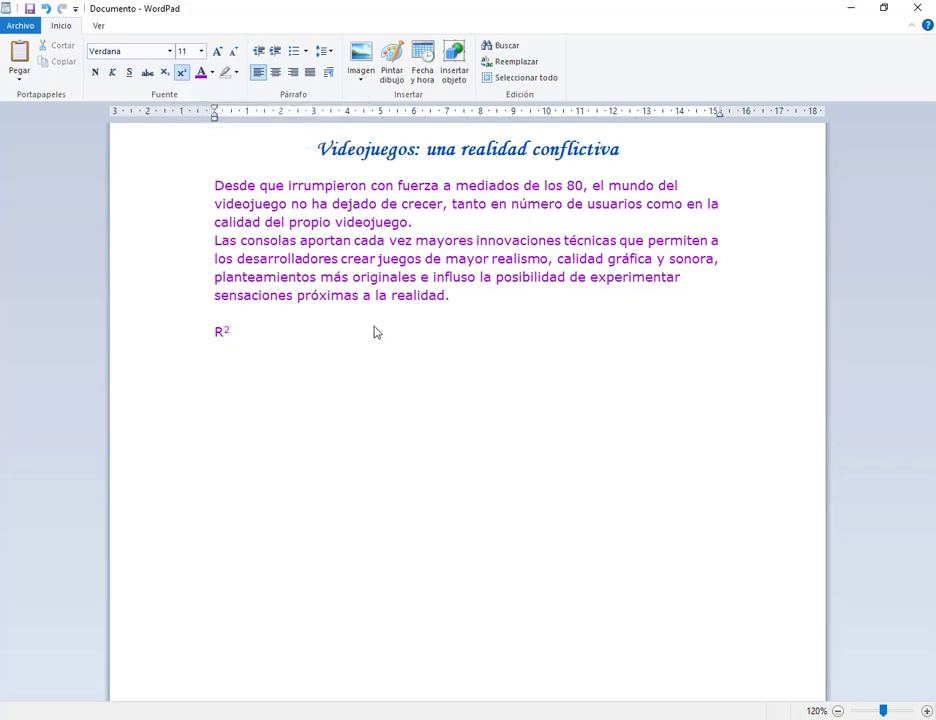
Turn superscript off after the R2 and continue the line with the normal text "asdf"
text(asdfasdf)
click(181, 74)
text(asdf)
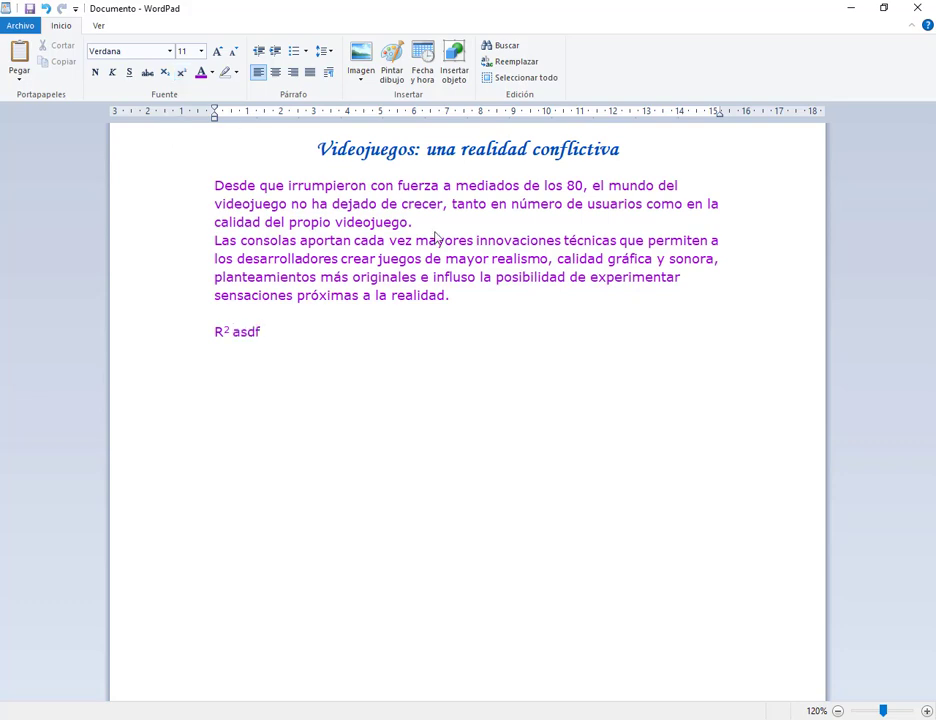
Add H20 at the end of the test line and format its 2 as subscript
key(Caps_Lock)
text(H20)
drag(277, 332, 284, 332)
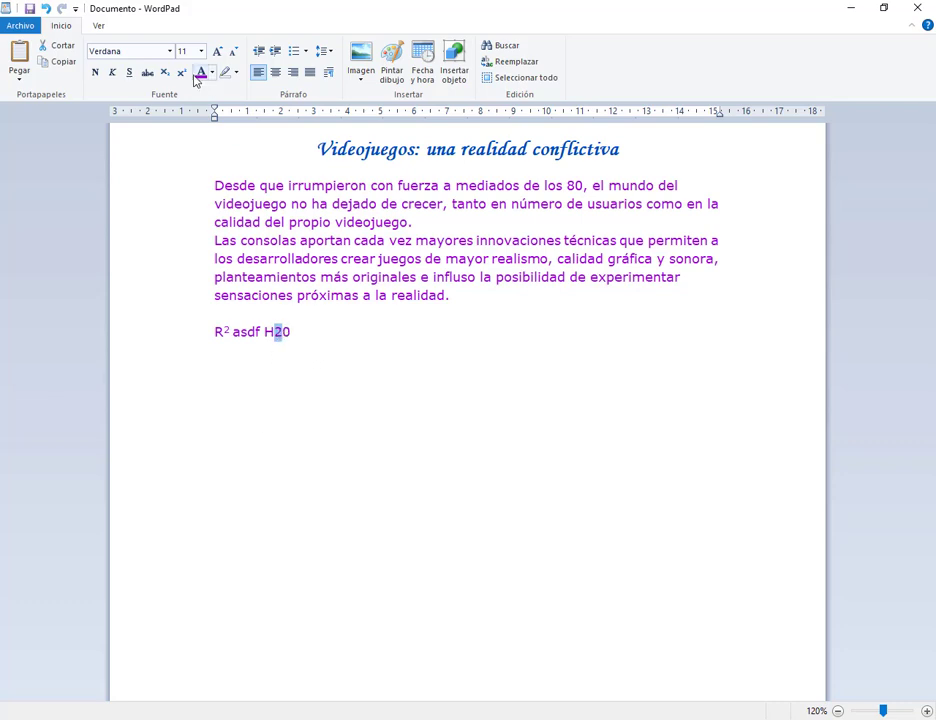
click(165, 72)
click(334, 333)
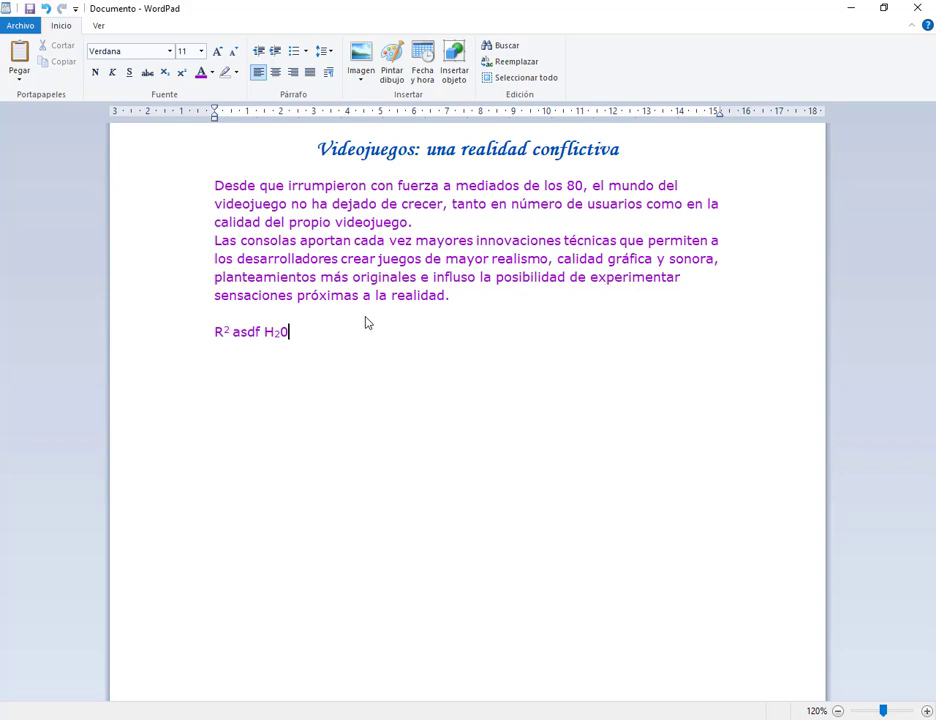
Select the whole test line and apply strikethrough to it
click(205, 335)
click(147, 73)
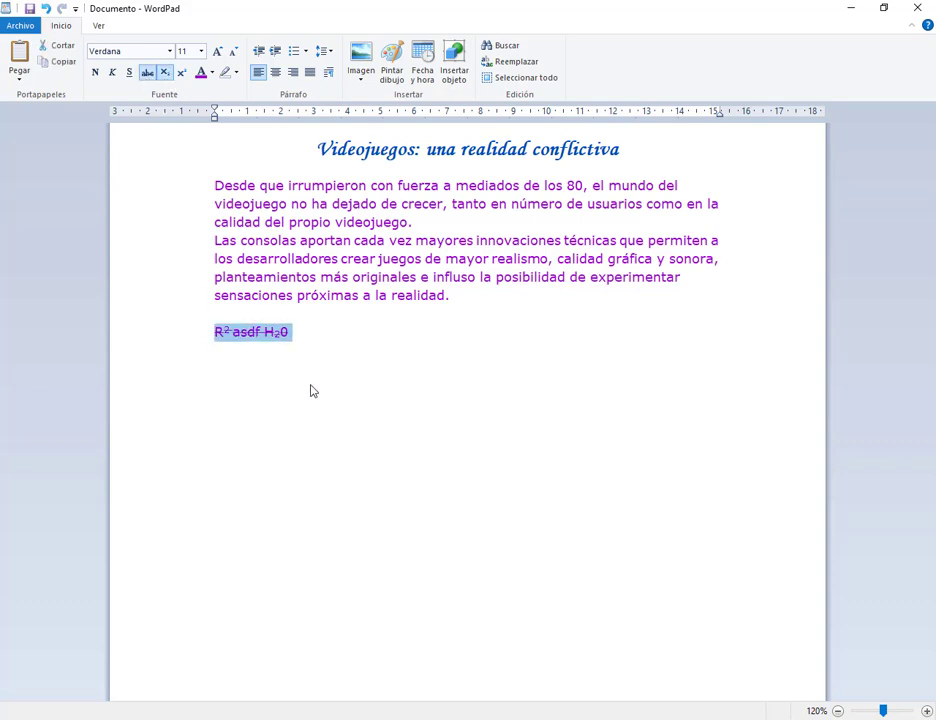
click(297, 357)
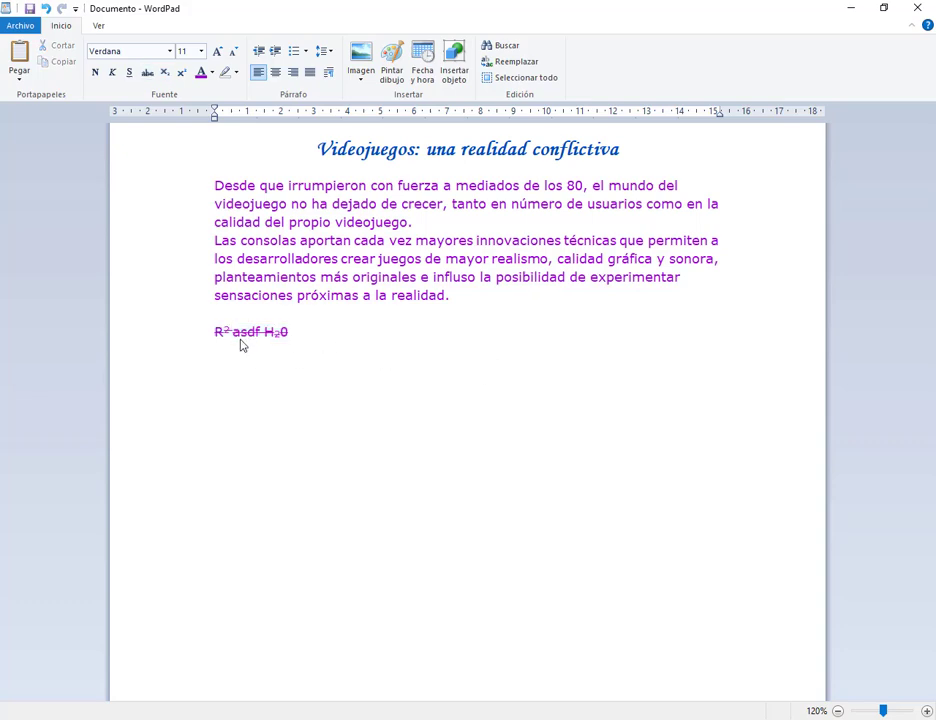
Delete the struck-through test line and the empty lines left below the body paragraphs
click(196, 336)
key(Delete)
key(BackSpace)
key(BackSpace)
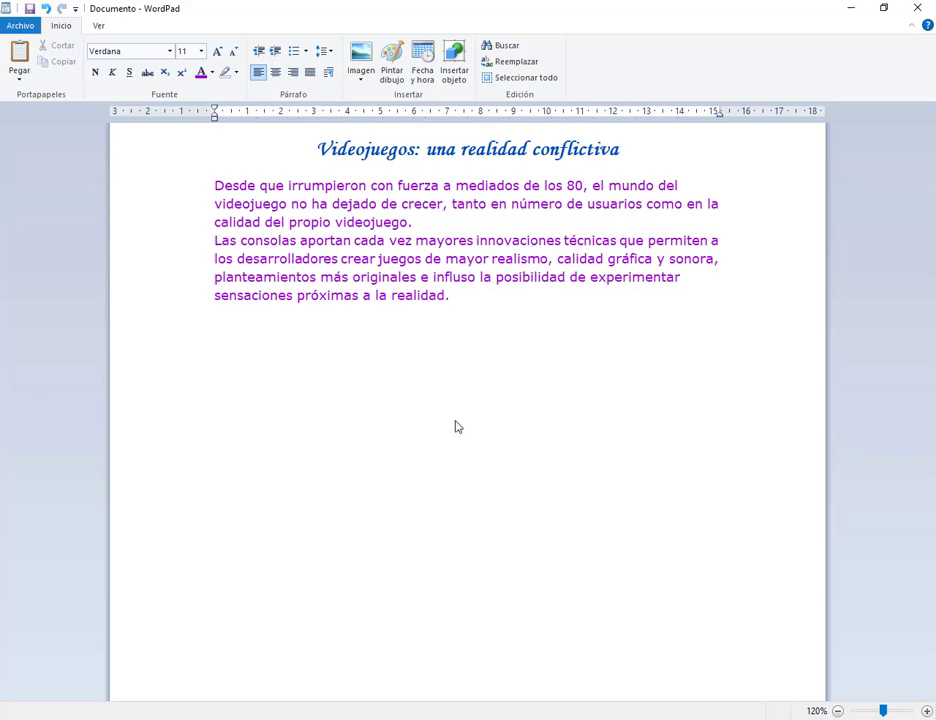
Select both body paragraphs and increase their left indent by two levels
drag(480, 297, 180, 183)
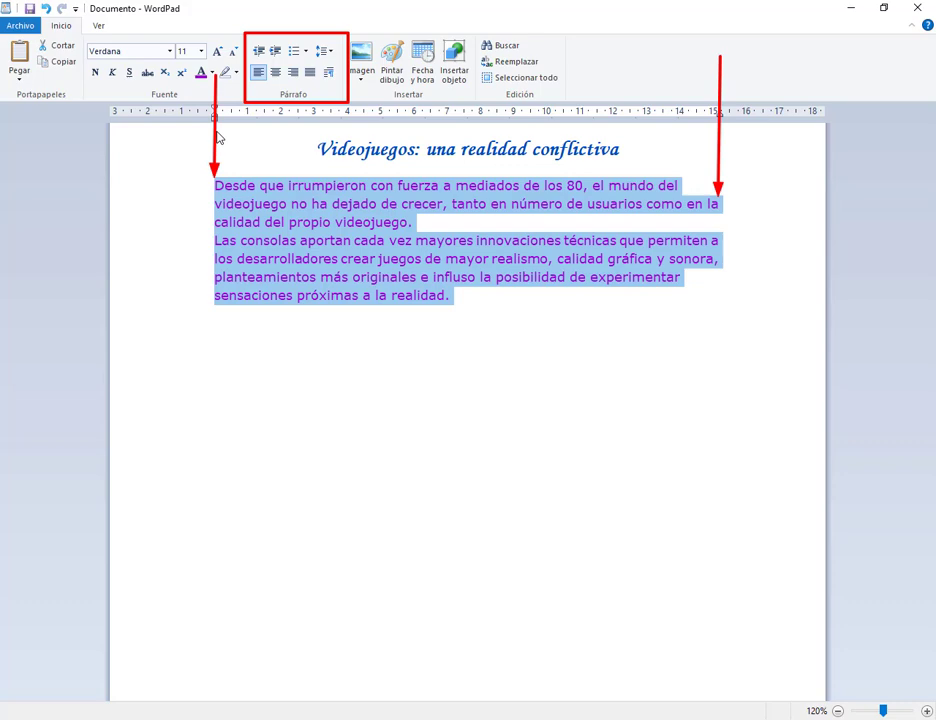
click(278, 55)
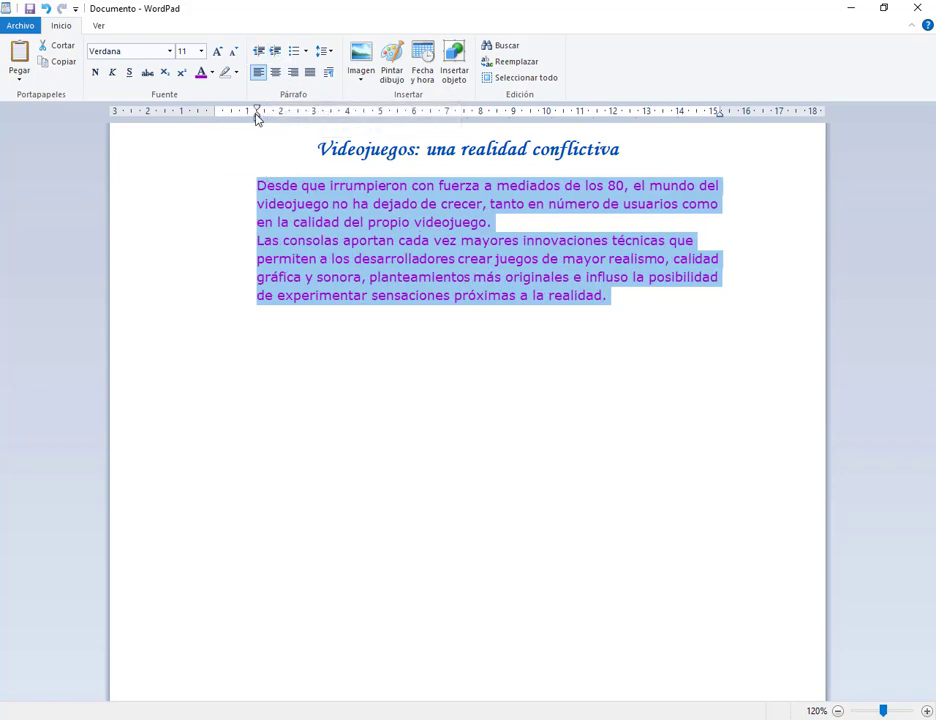
click(276, 52)
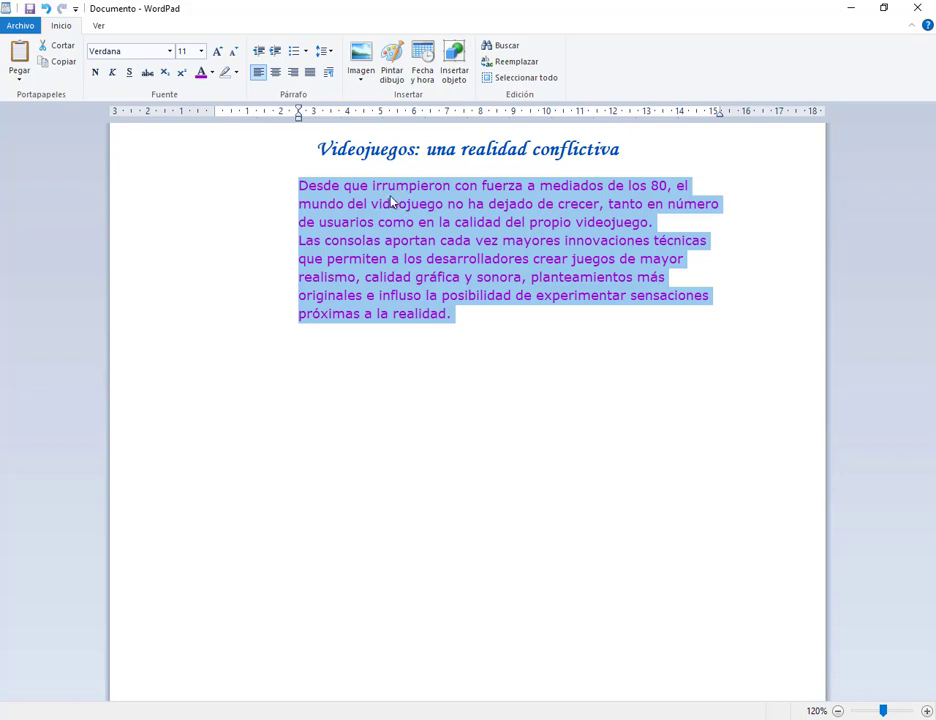
Remove the left indent from the two selected body paragraphs below the title
click(259, 52)
click(259, 52)
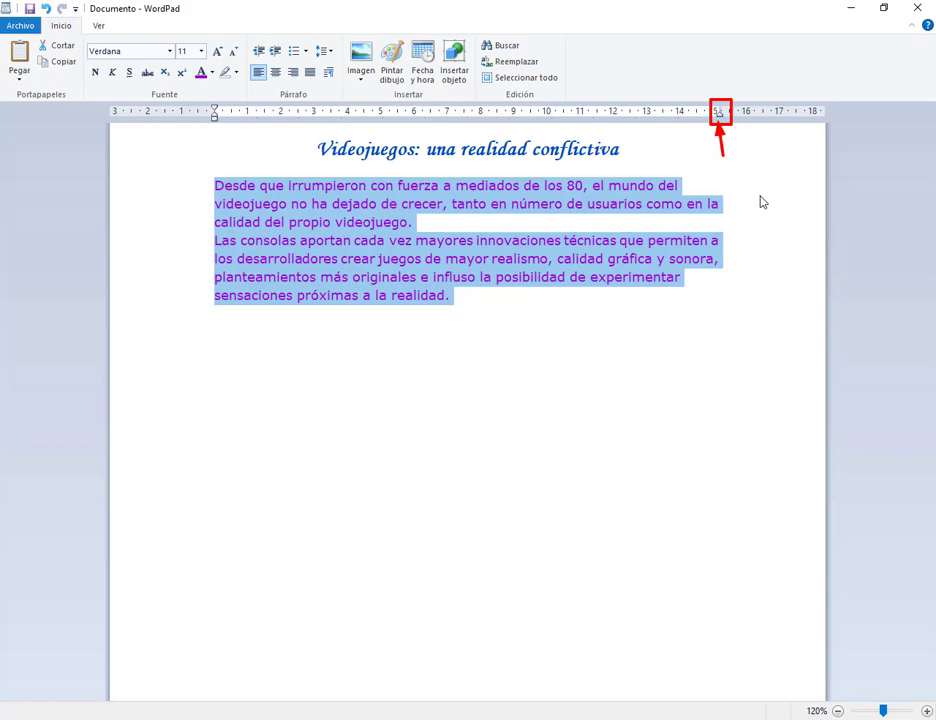
click(731, 207)
click(330, 222)
drag(215, 190, 205, 305)
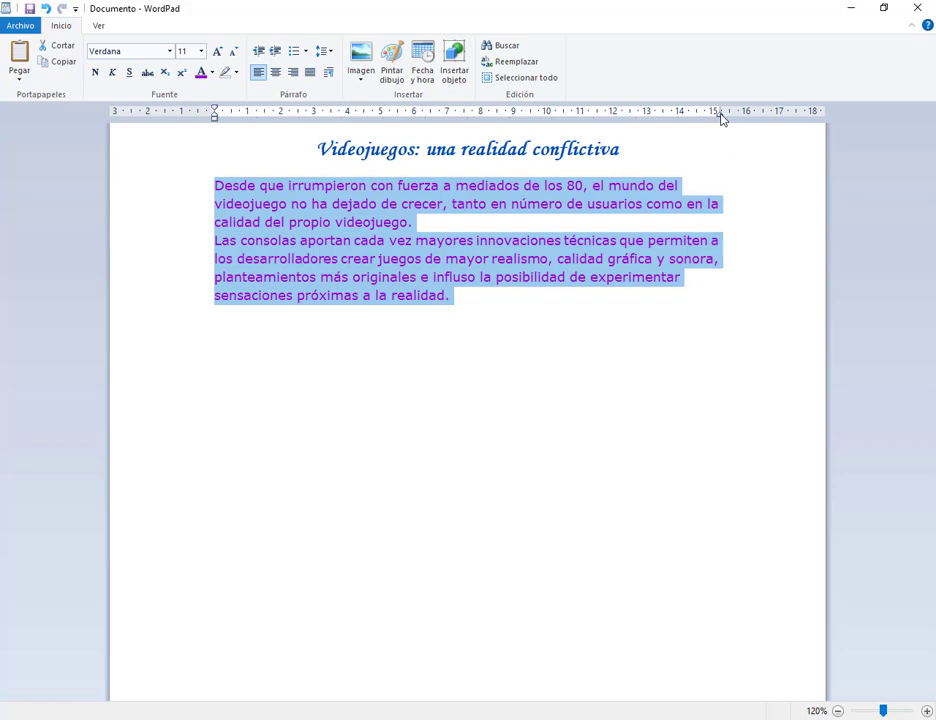
Move the right indent of both body paragraphs to about 13 cm on the ruler, and return it to the right margin
drag(721, 118, 645, 117)
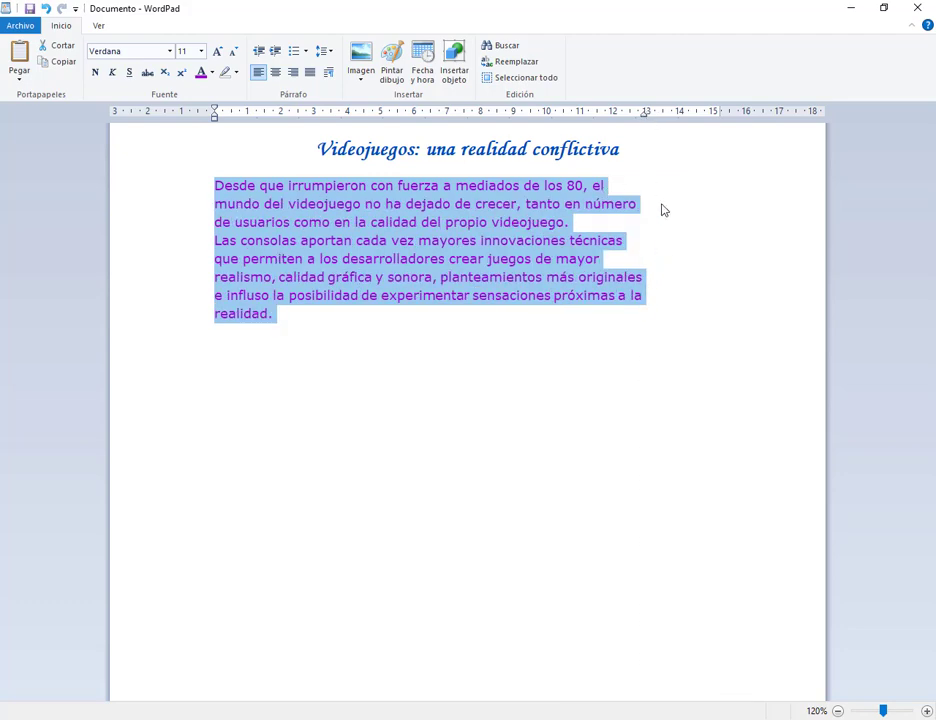
drag(643, 115, 651, 118)
drag(646, 116, 720, 121)
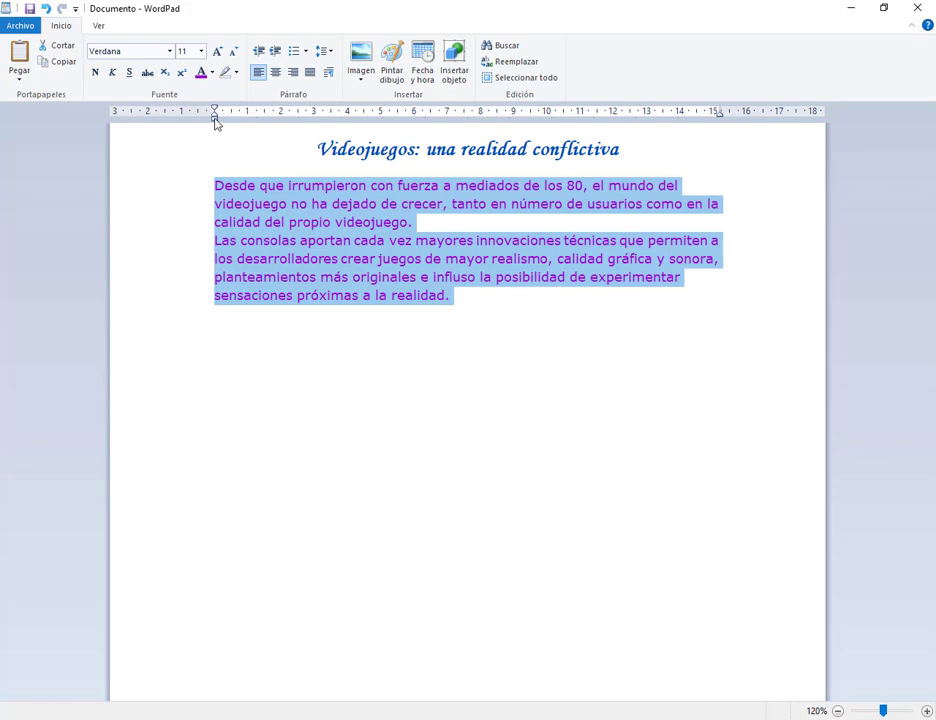
Shift the whole left indent of both body paragraphs to about 1.9 cm on the ruler, and return it to 0
drag(216, 121, 278, 121)
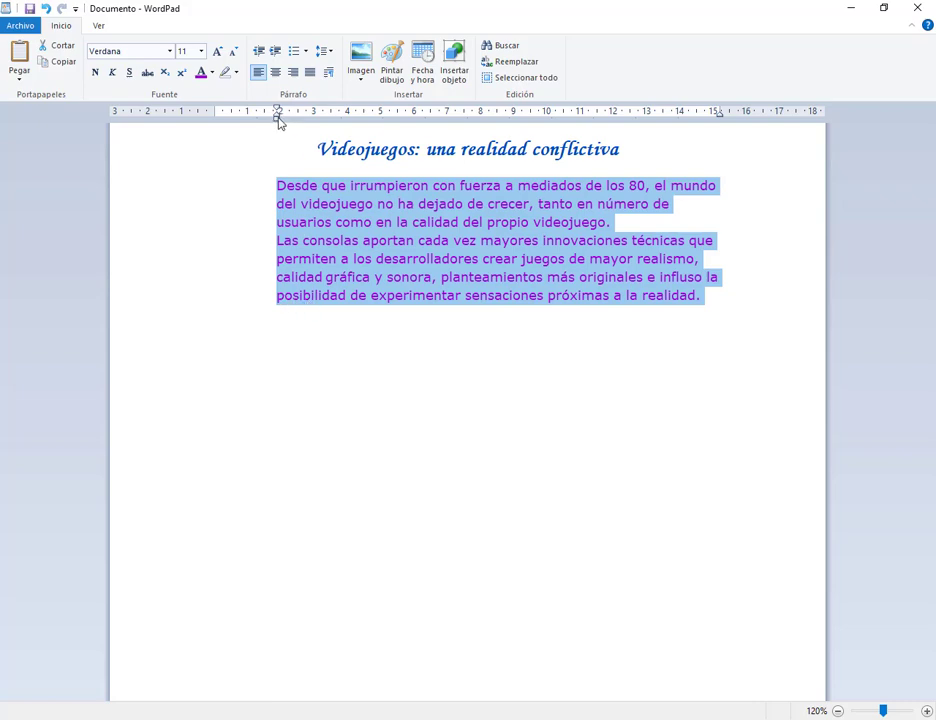
drag(278, 121, 213, 121)
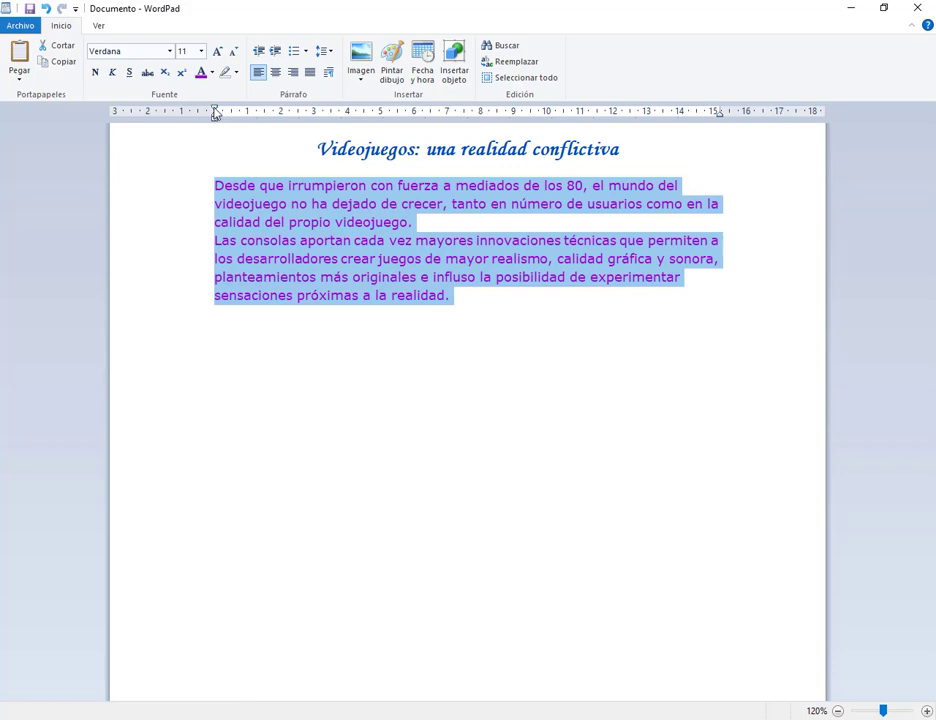
Try a first-line indent of about 1.9 cm and a hanging indent of about 2.5 cm on both body paragraphs, resetting each to 0
drag(216, 112, 278, 114)
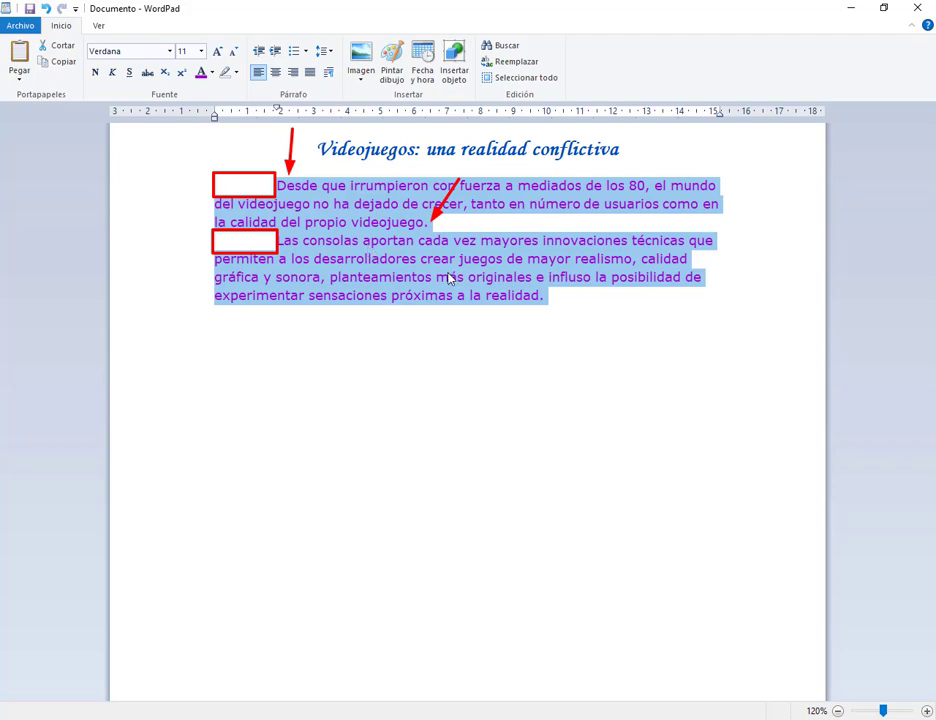
mouse_move(277, 111)
mouse_down()
mouse_move(214, 112)
mouse_move(298, 117)
mouse_up()
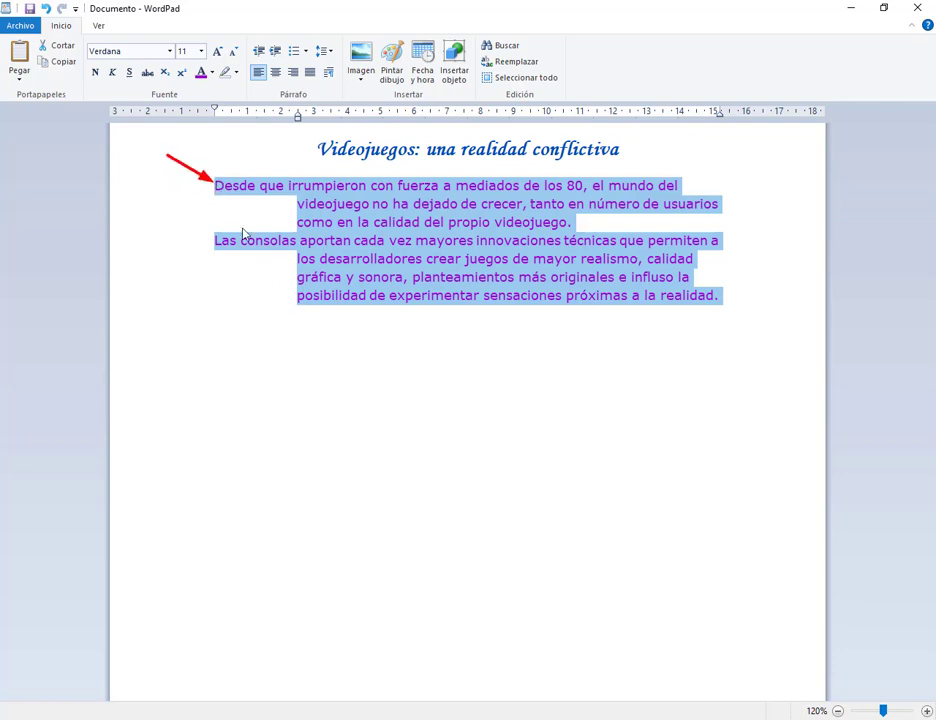
drag(212, 195, 298, 235)
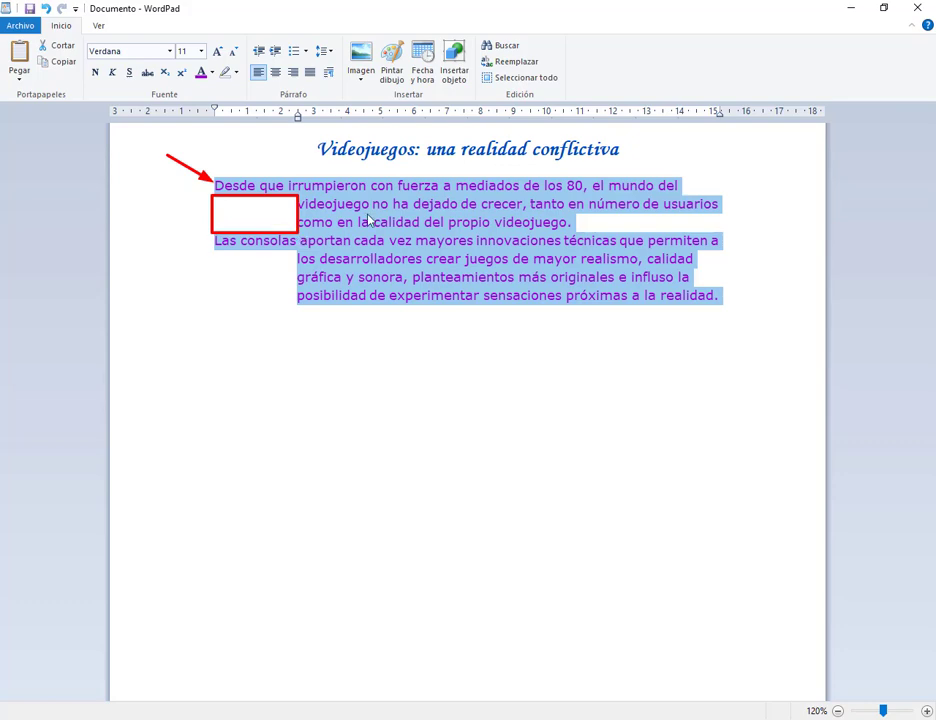
mouse_move(212, 251)
mouse_down()
mouse_move(265, 276)
mouse_move(296, 307)
mouse_up()
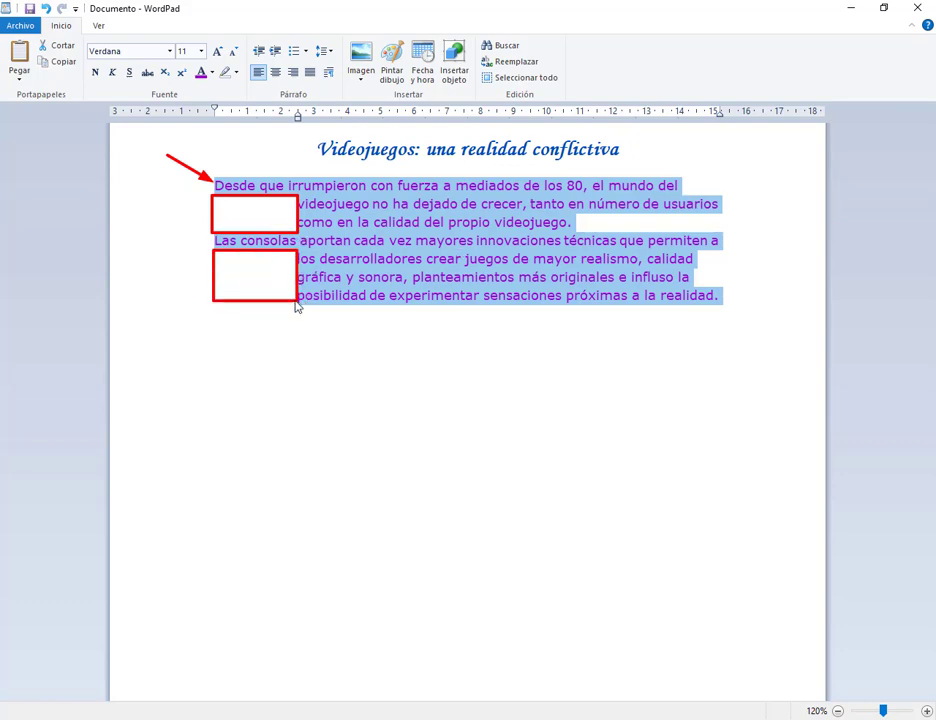
key(Escape)
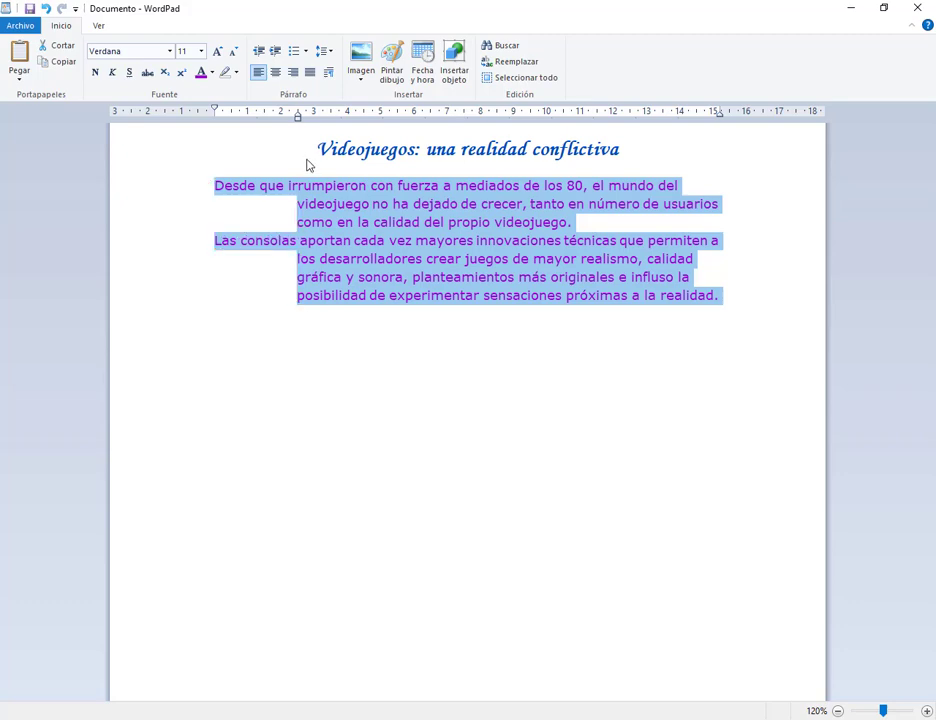
drag(299, 118, 214, 121)
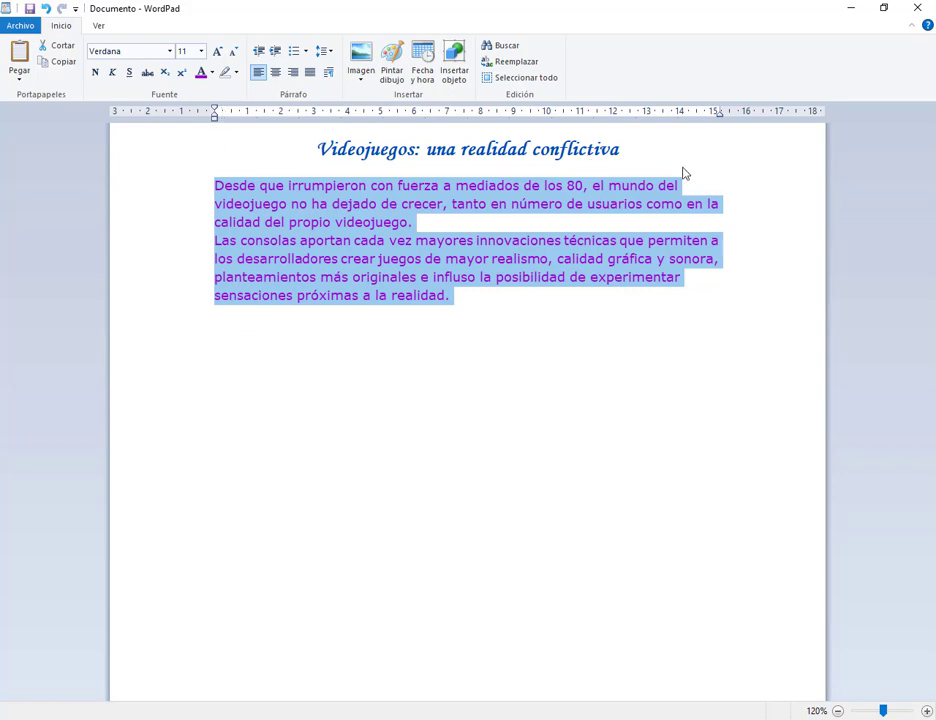
Indent the first line of both body paragraphs to about 1.5 cm on the ruler, and reset it to 0
mouse_move(719, 116)
mouse_down()
mouse_move(666, 121)
mouse_move(719, 121)
mouse_up()
mouse_move(216, 112)
mouse_down()
mouse_move(272, 115)
mouse_move(263, 115)
mouse_up()
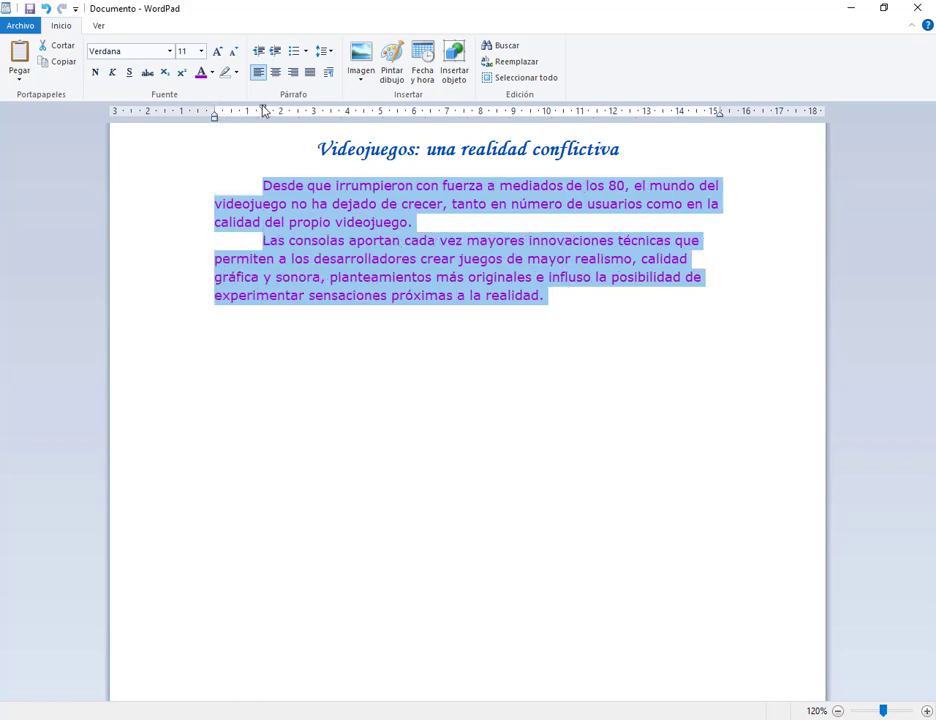
drag(263, 112, 214, 113)
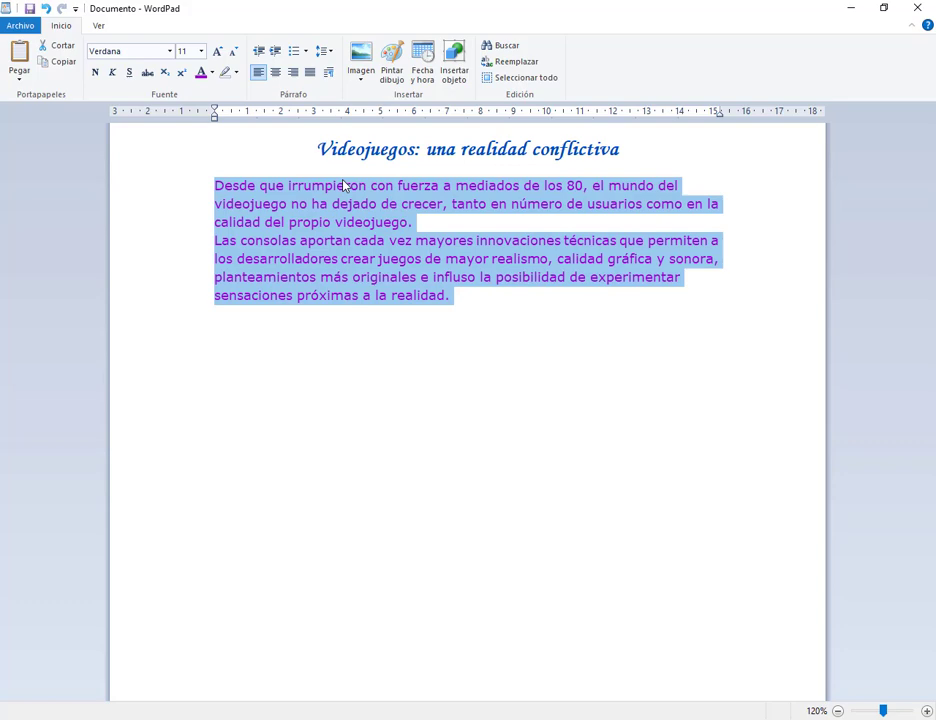
mouse_move(217, 110)
mouse_down()
mouse_move(272, 121)
mouse_move(214, 113)
mouse_up()
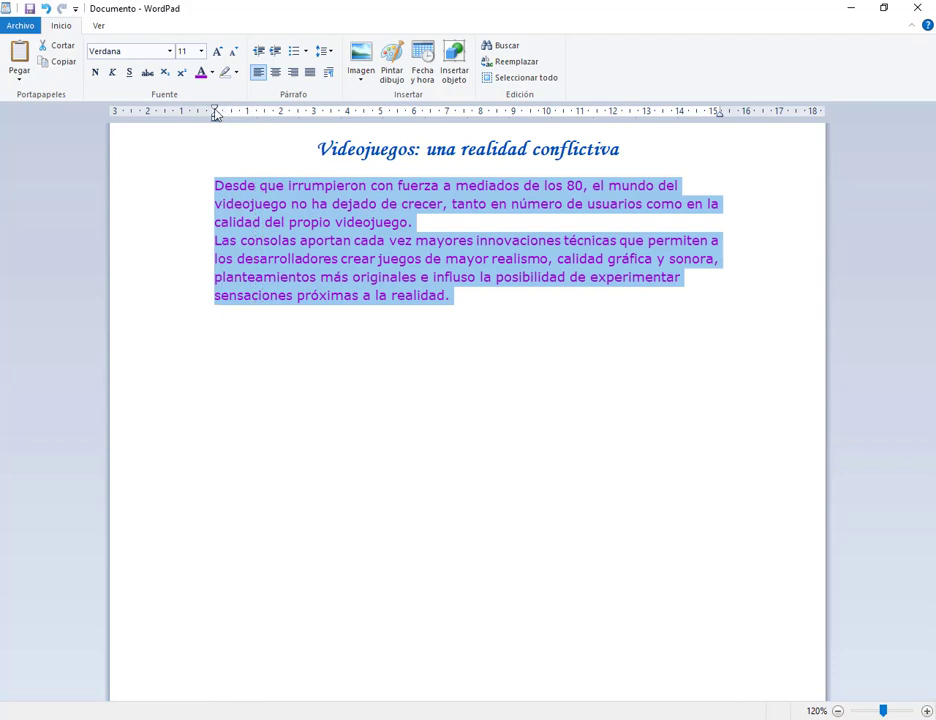
Try to set the first-line indent of both body paragraphs to 1,75 cm in the paragraph settings
click(328, 74)
click(484, 311)
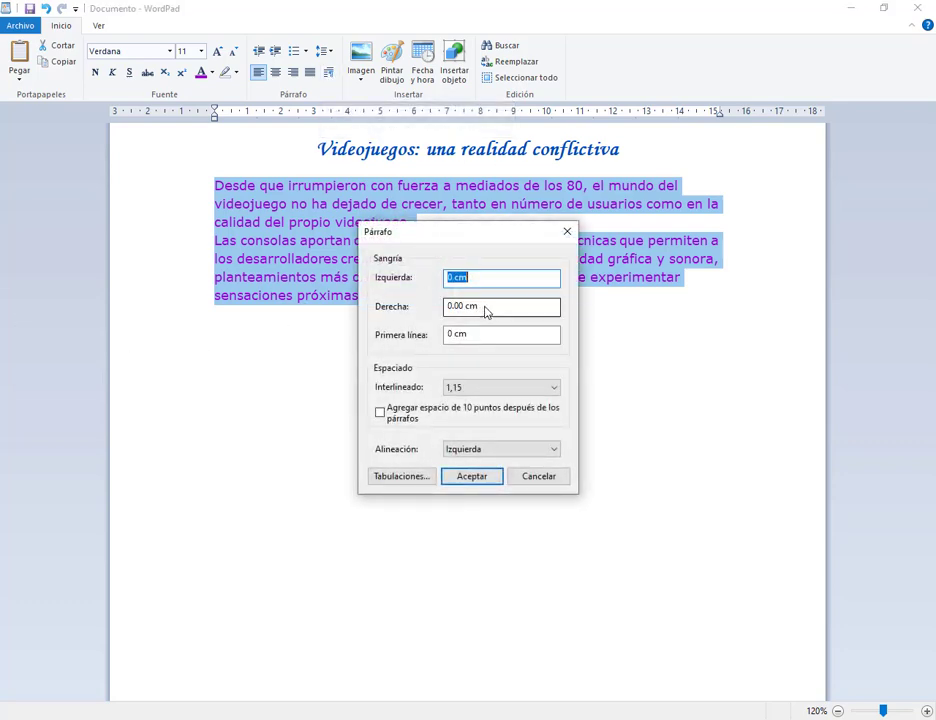
drag(484, 311, 445, 328)
key(Tab)
key(shift+Tab)
key(shift+Tab)
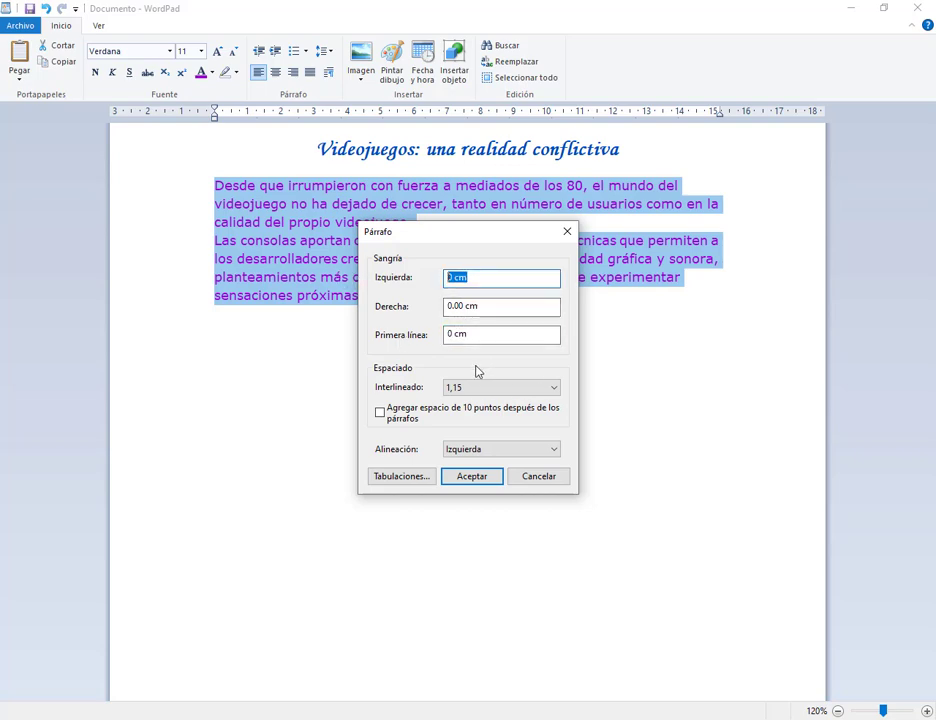
click(487, 282)
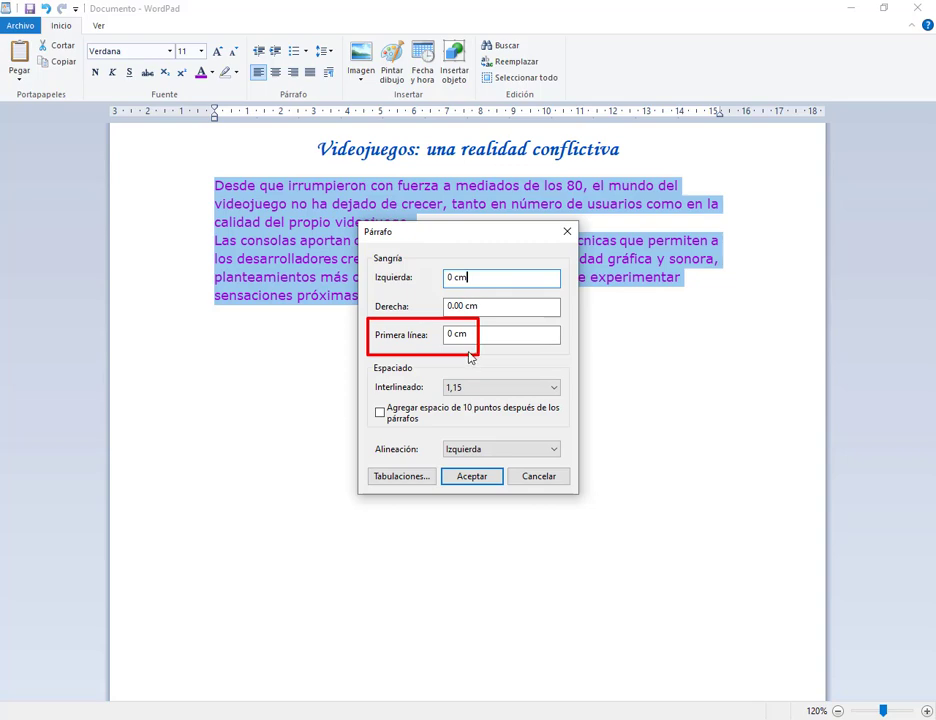
drag(452, 336, 437, 339)
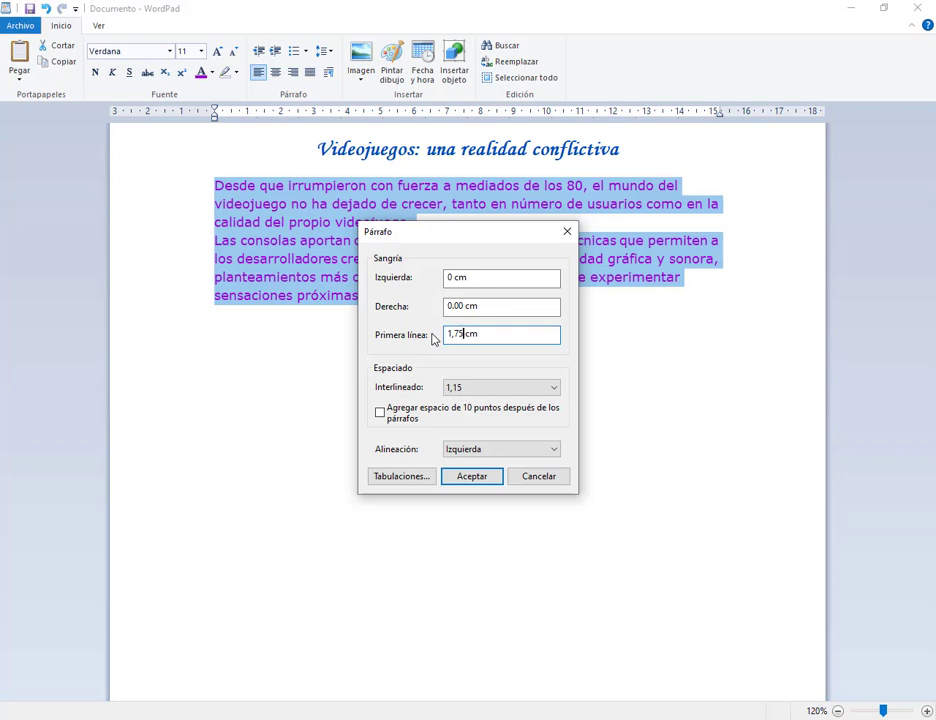
click(503, 483)
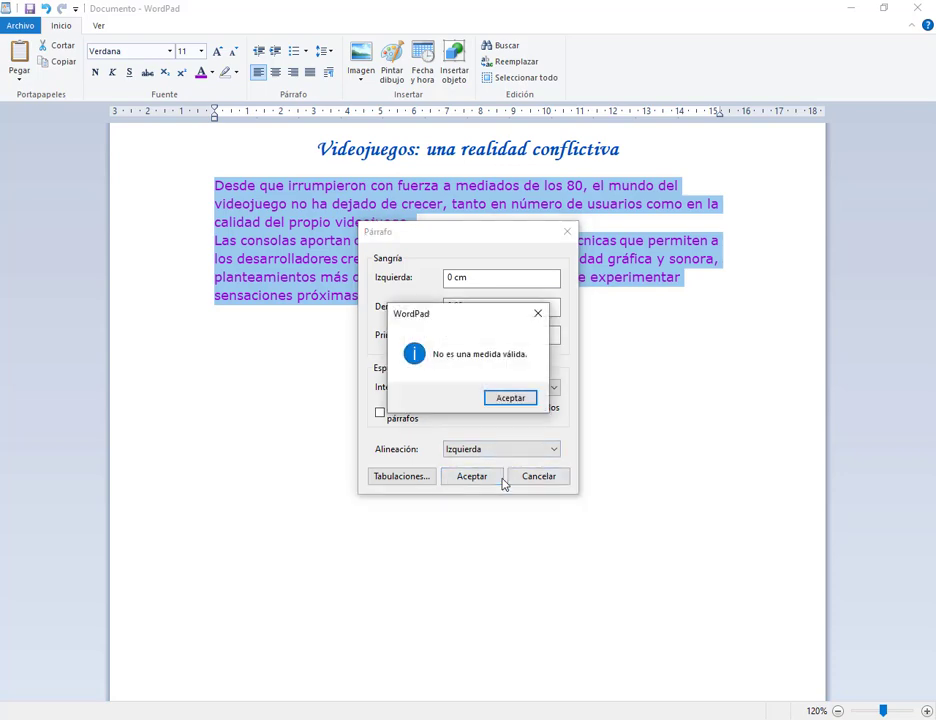
drag(472, 325, 477, 368)
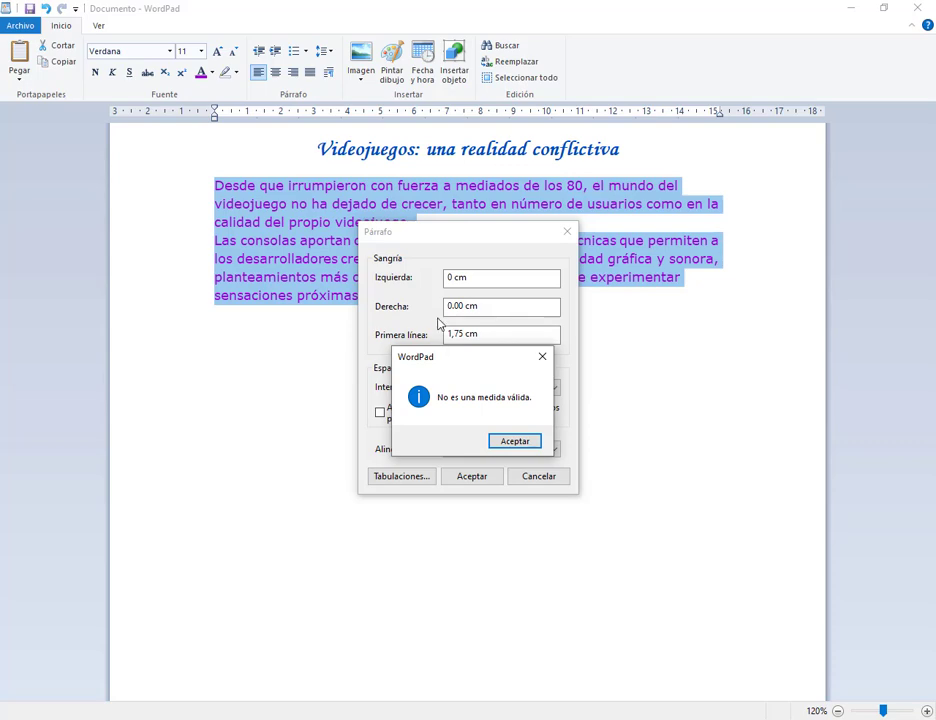
drag(441, 321, 497, 348)
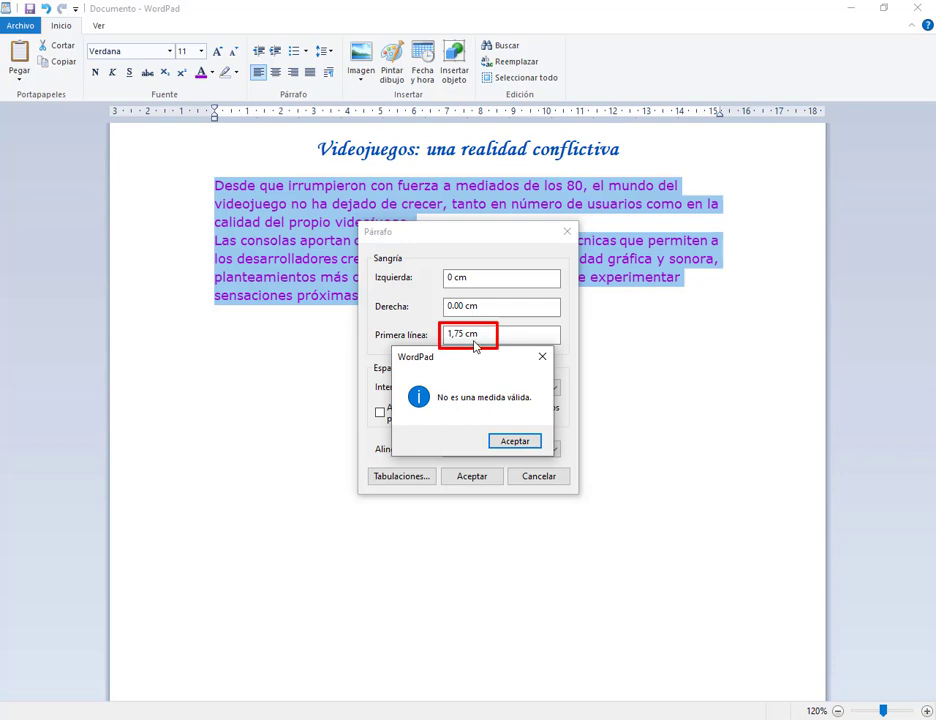
drag(420, 300, 447, 333)
click(522, 444)
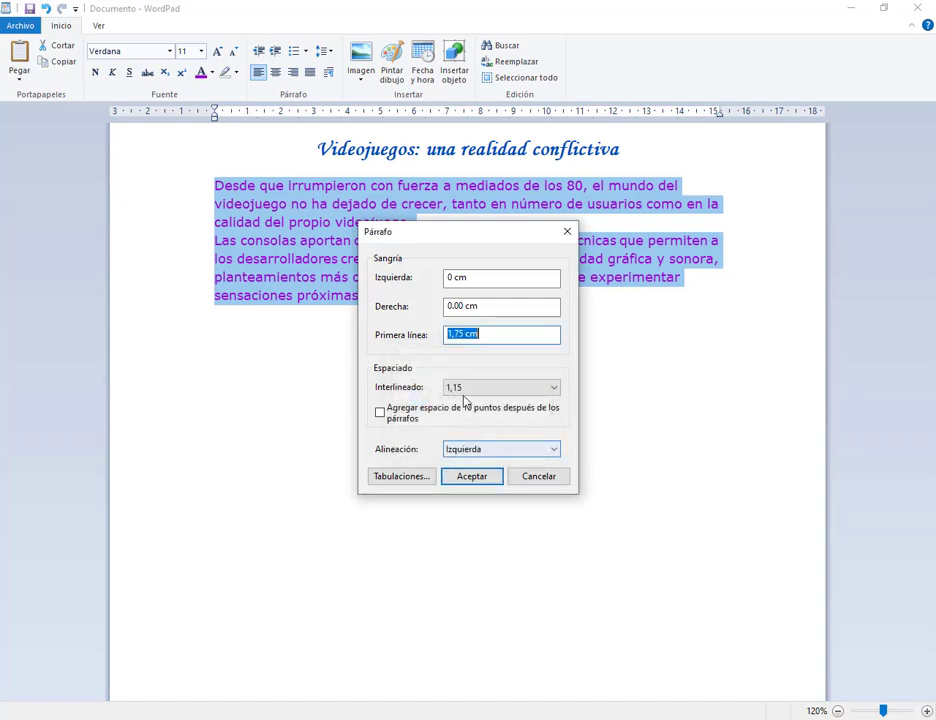
Correct the first-line indent to 1.75 cm with a decimal point and apply it to both body paragraphs
click(450, 335)
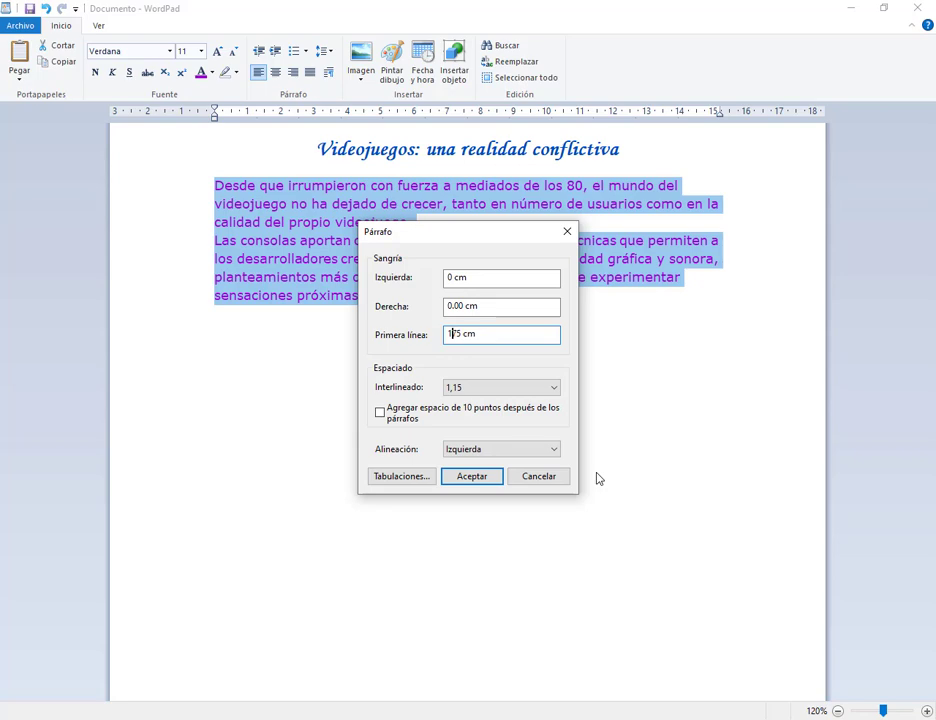
text(.)
click(488, 484)
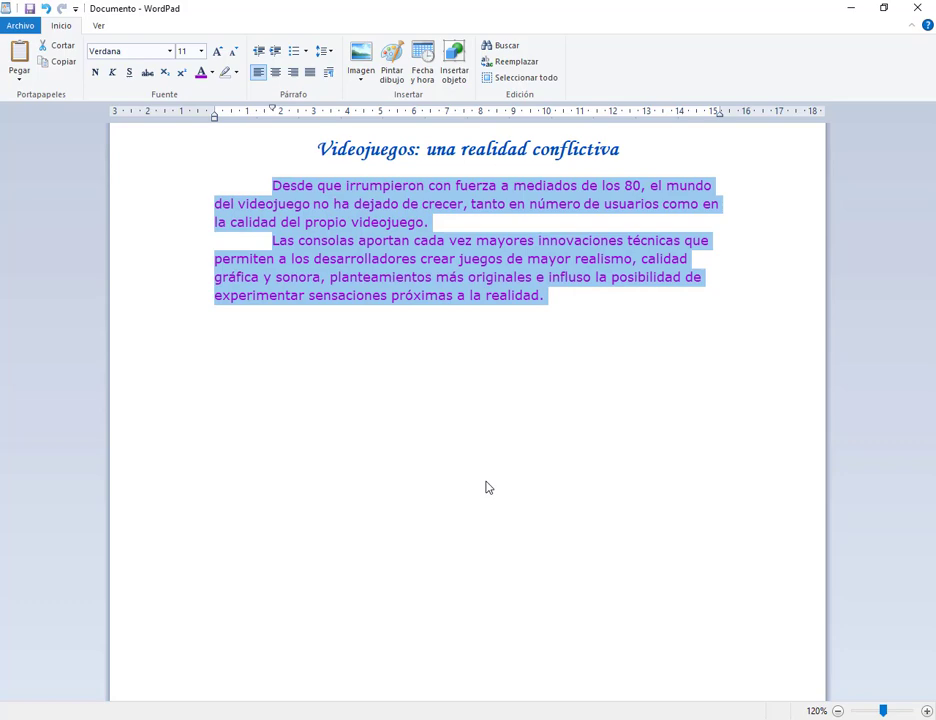
mouse_move(208, 102)
mouse_down()
mouse_move(303, 268)
mouse_move(306, 316)
mouse_move(305, 305)
mouse_up()
drag(326, 44, 282, 108)
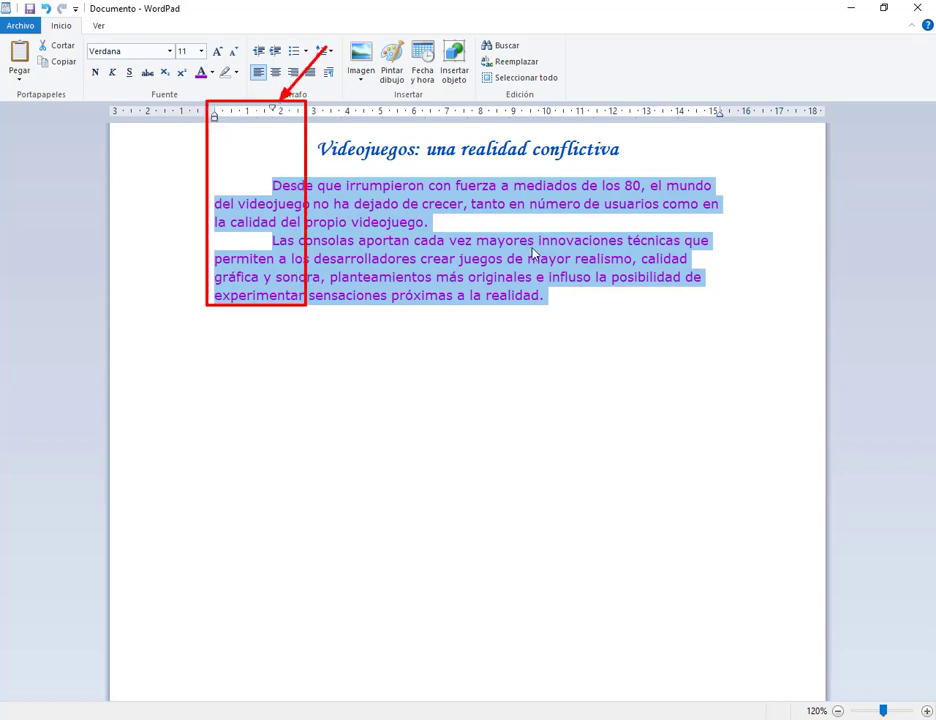
key(Escape)
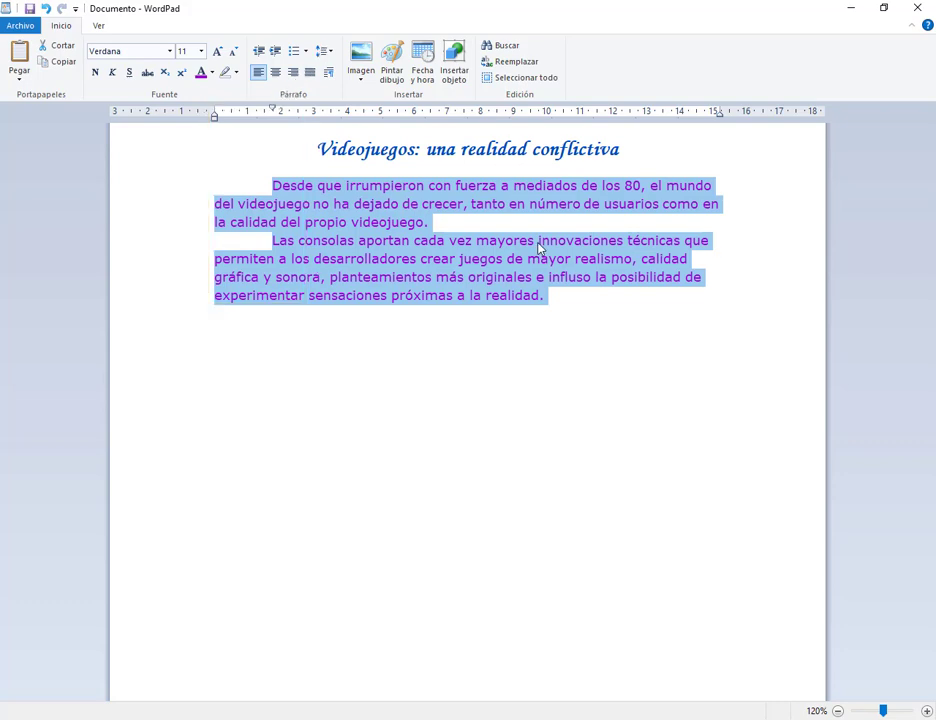
Set the first-line indent of both body paragraphs to 1.72 cm and check the value in the paragraph settings
click(329, 72)
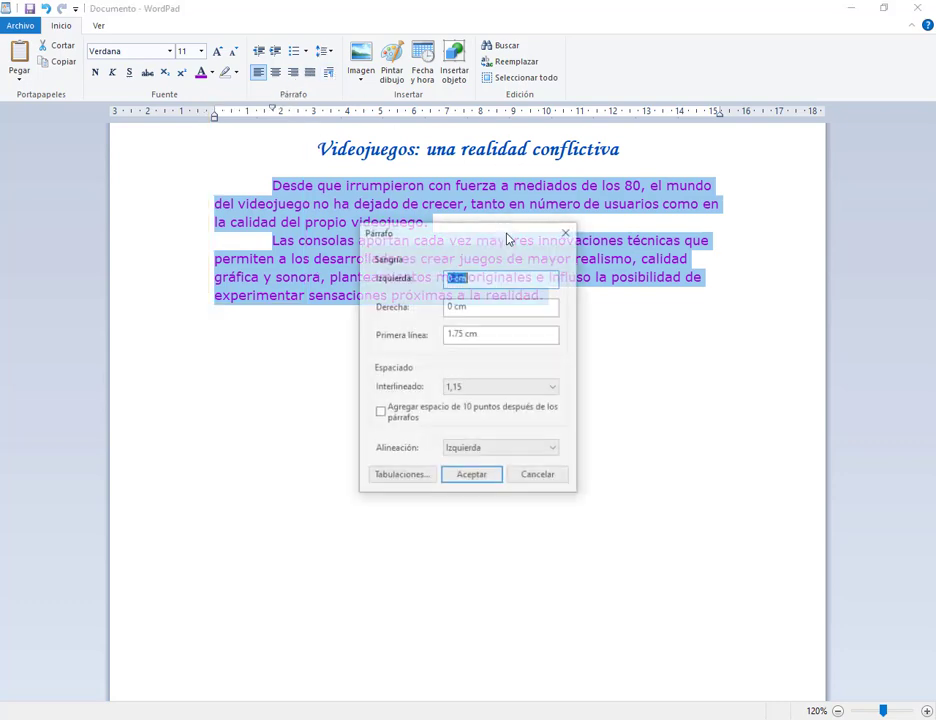
click(458, 336)
key(BackSpace)
text(2)
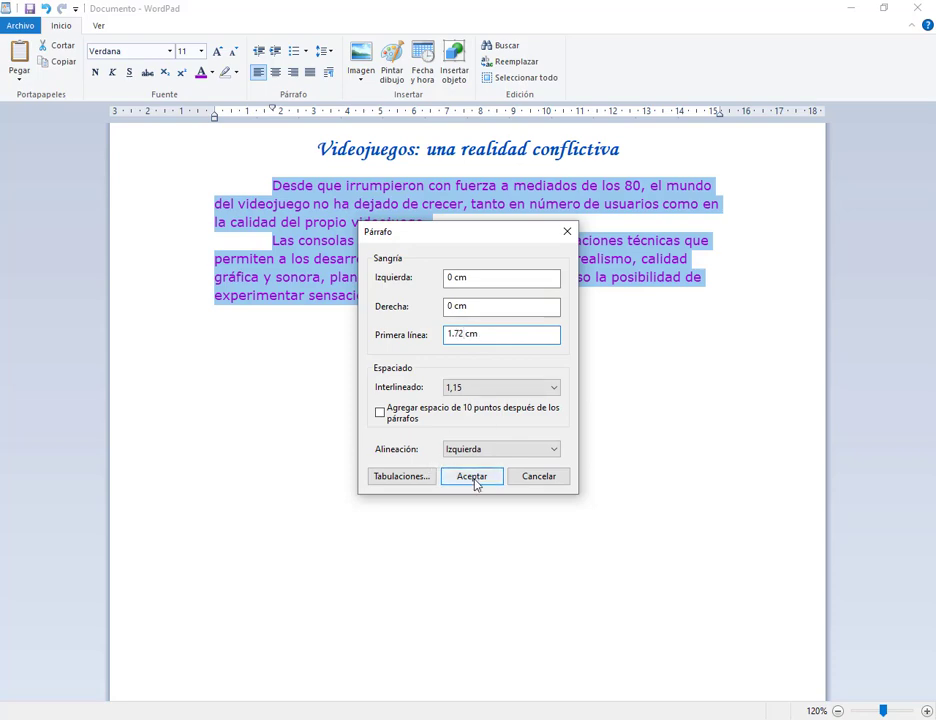
click(474, 479)
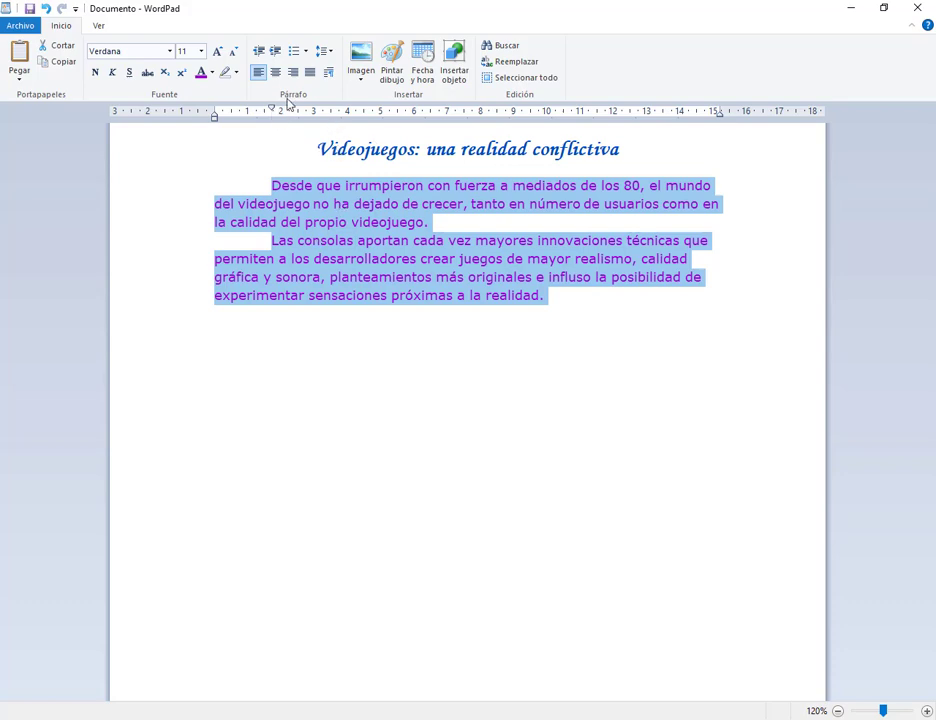
click(328, 72)
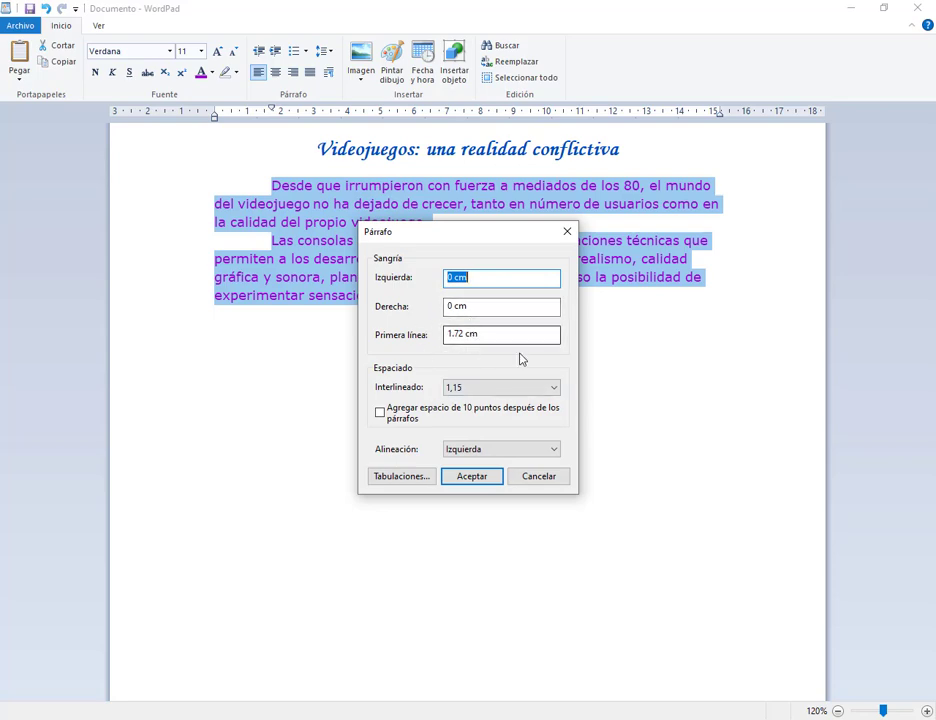
click(558, 480)
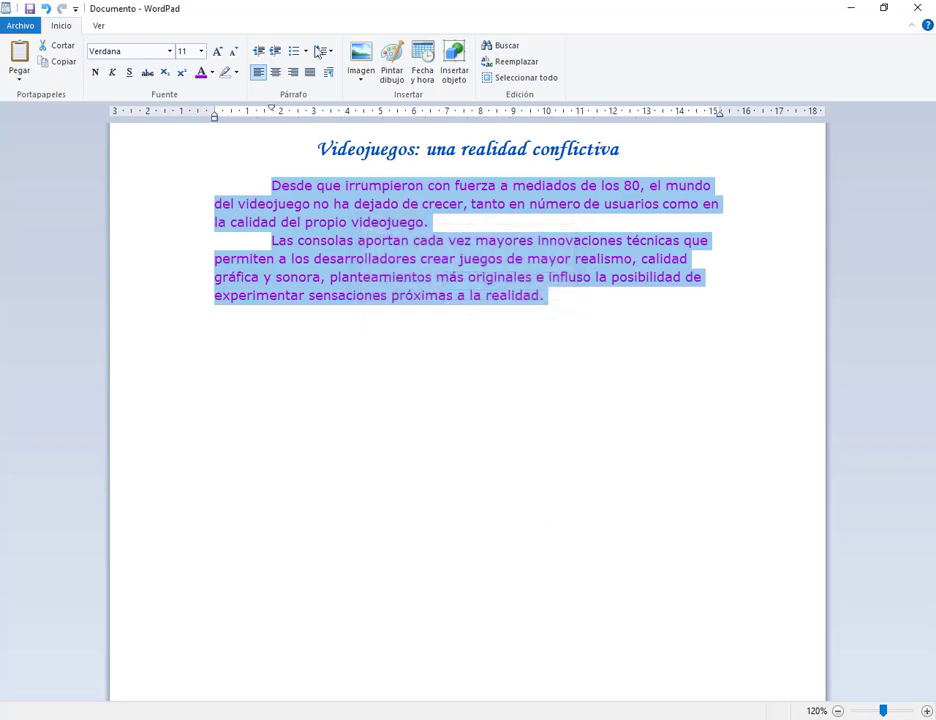
Reset the first-line indent of both body paragraphs to 0 on the ruler, keeping the two paragraphs selected
drag(271, 108, 214, 117)
click(500, 295)
drag(500, 295, 178, 190)
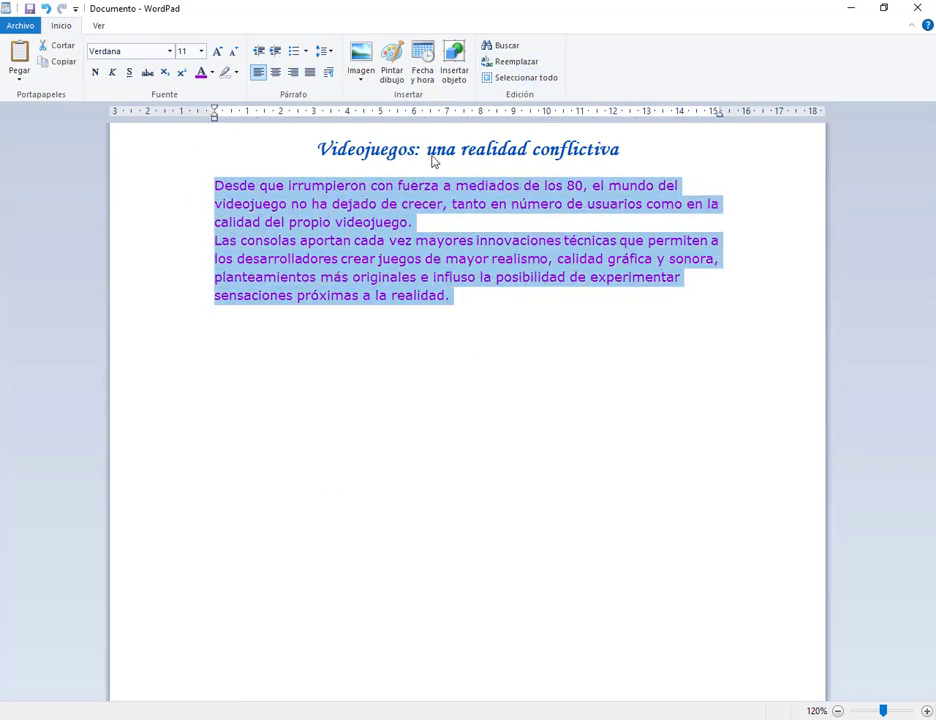
Set the line spacing of both selected body paragraphs to 1,00 in the paragraph settings
click(328, 72)
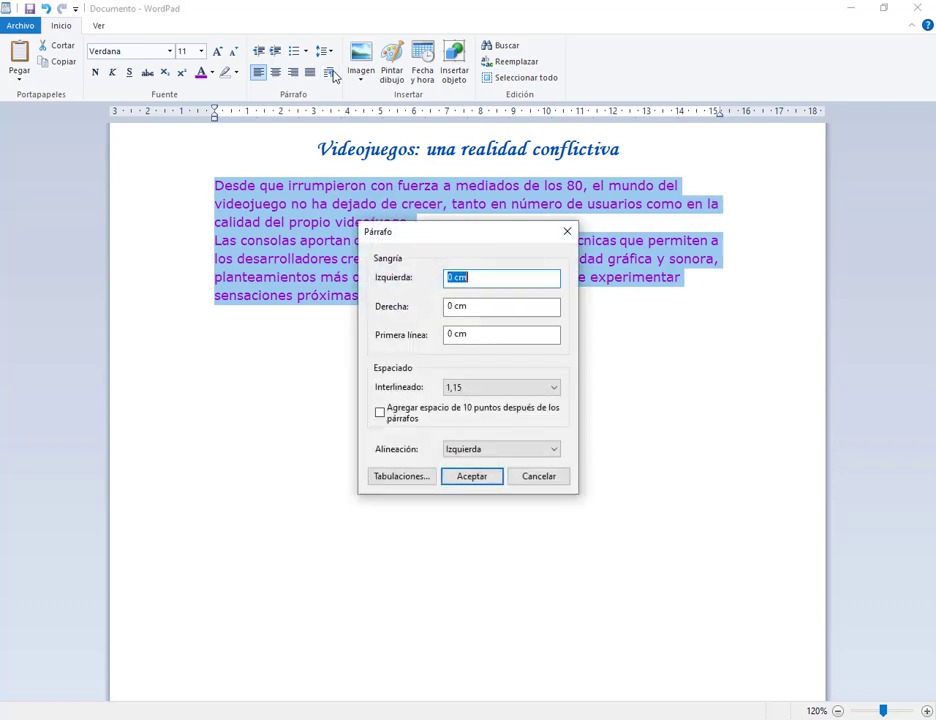
click(510, 388)
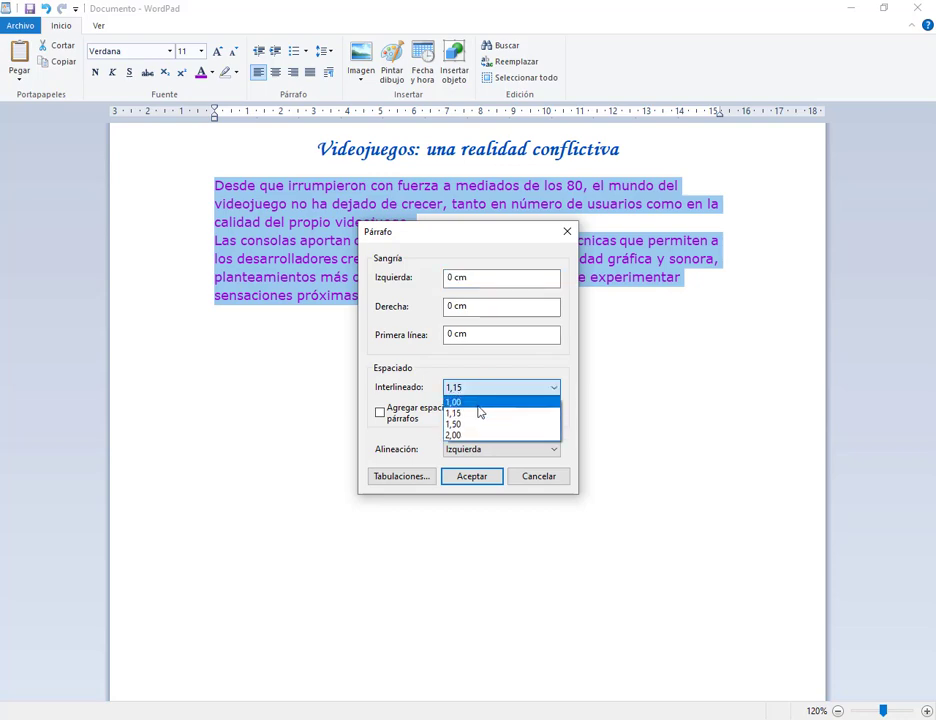
click(479, 403)
click(474, 476)
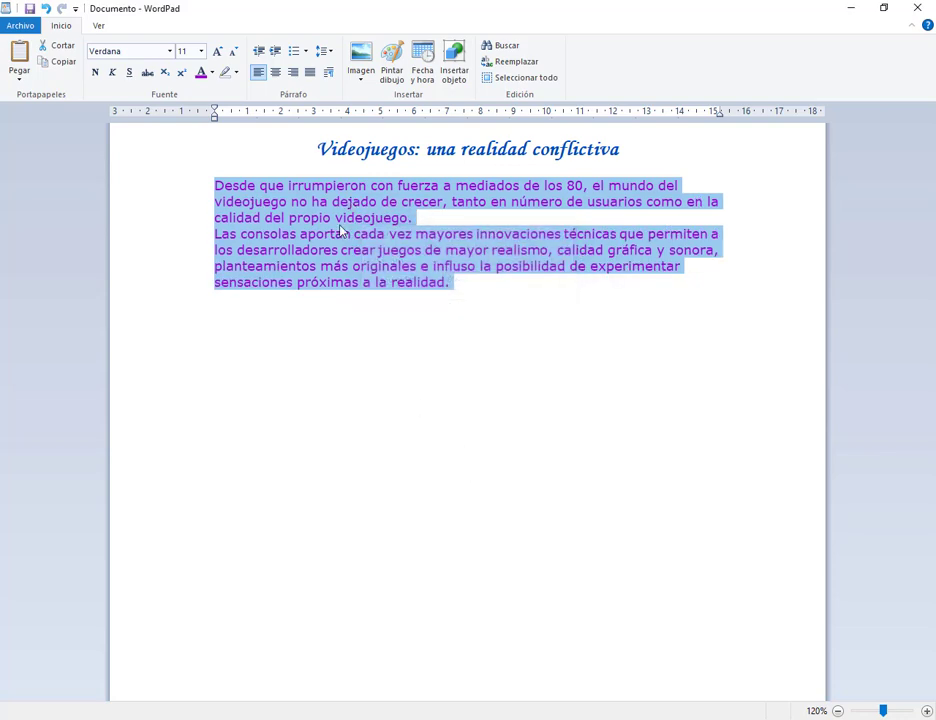
Set the line spacing of both body paragraphs to 1.15 and deselect the text
click(324, 58)
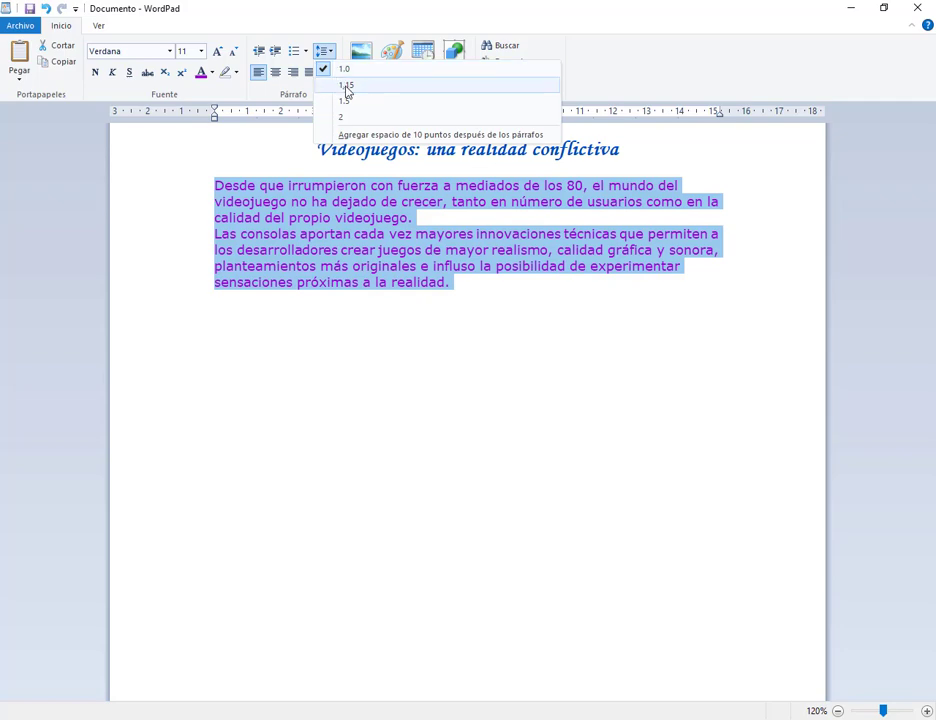
click(346, 88)
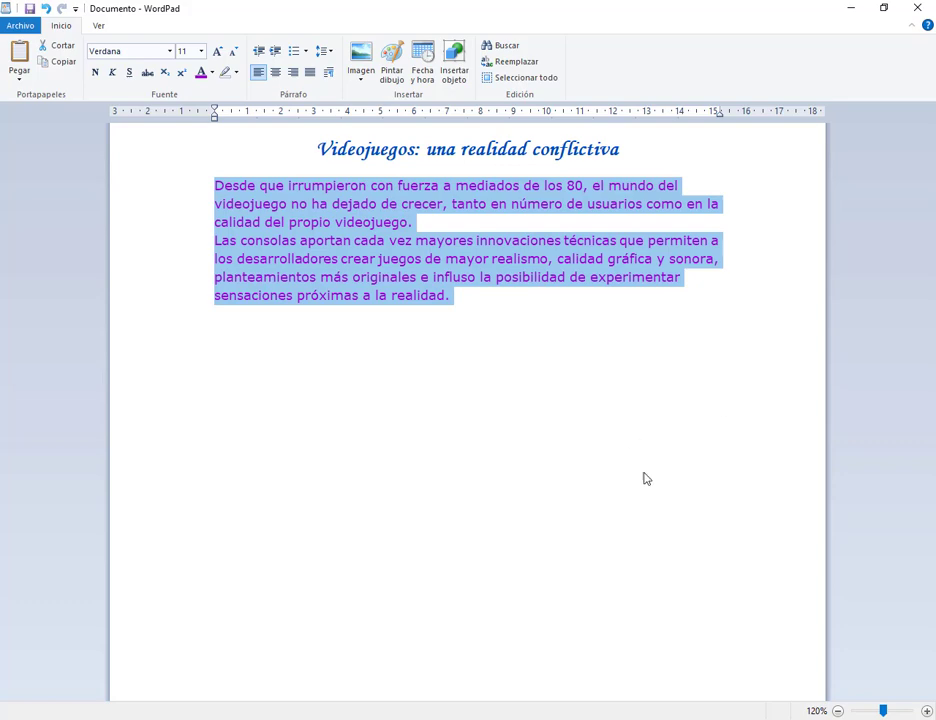
click(497, 316)
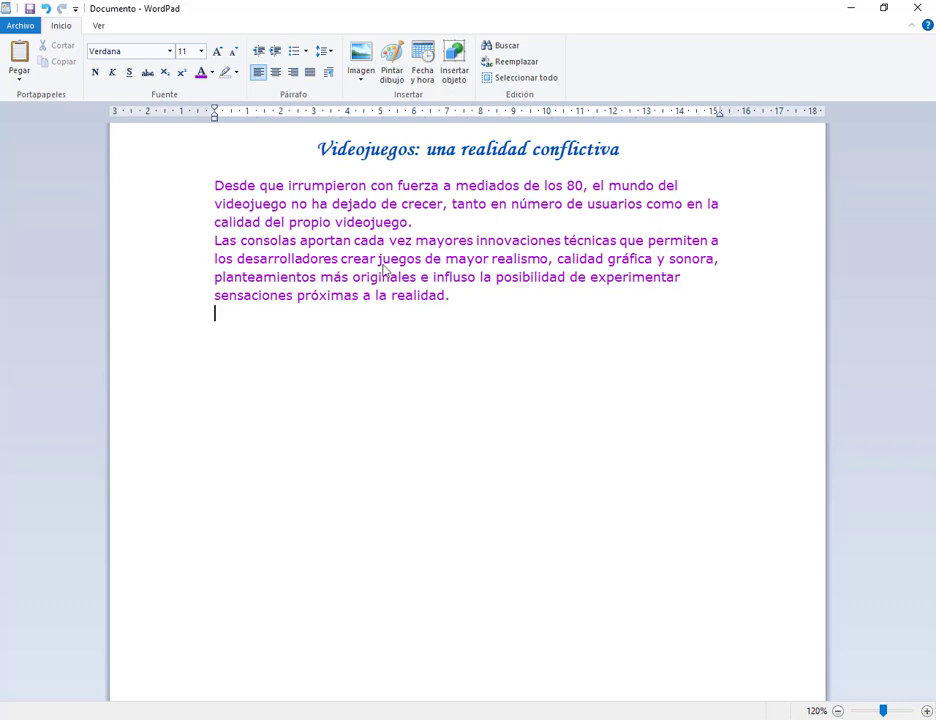
Insert the picture Bandera.png from Documentos, 1. Curso de Secreatariado, Modulo 1 at the end of the first body paragraph, and view its placement
click(452, 296)
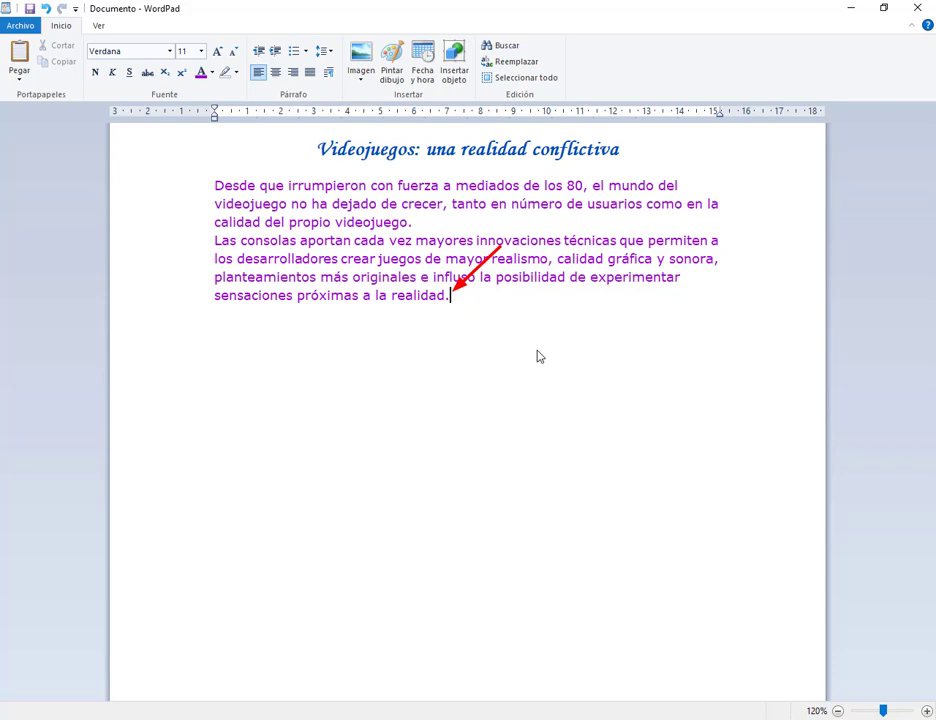
key(Up)
key(Up)
key(Up)
key(Up)
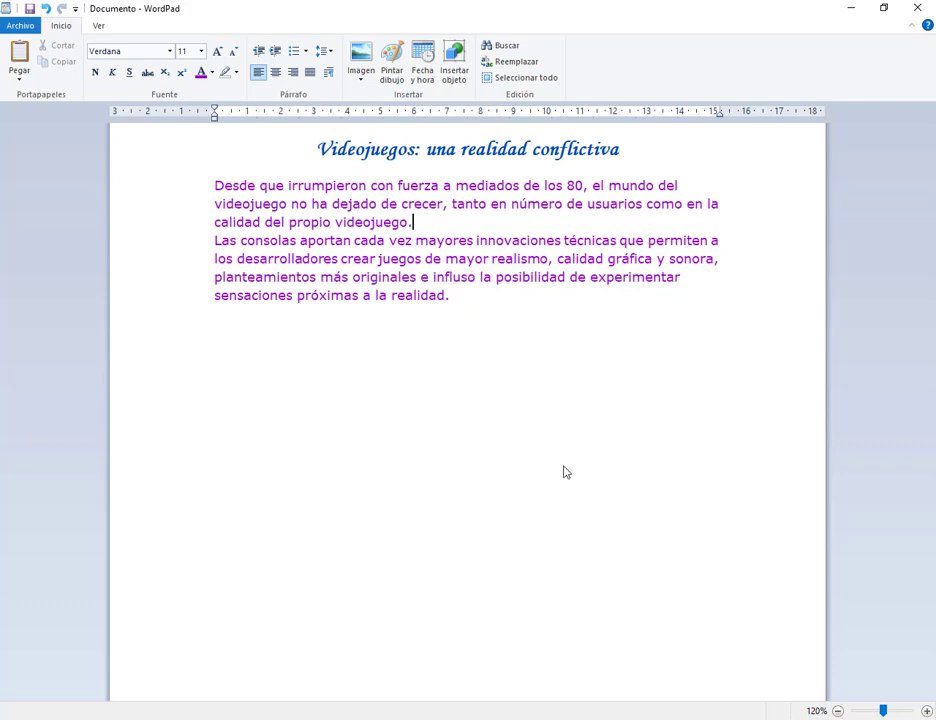
click(362, 80)
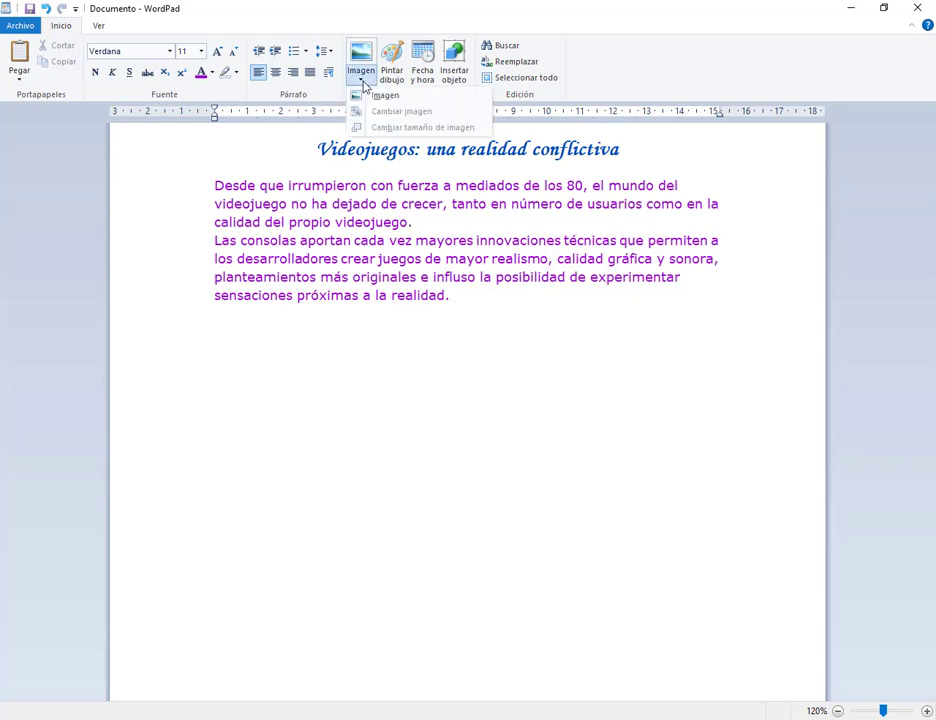
click(368, 92)
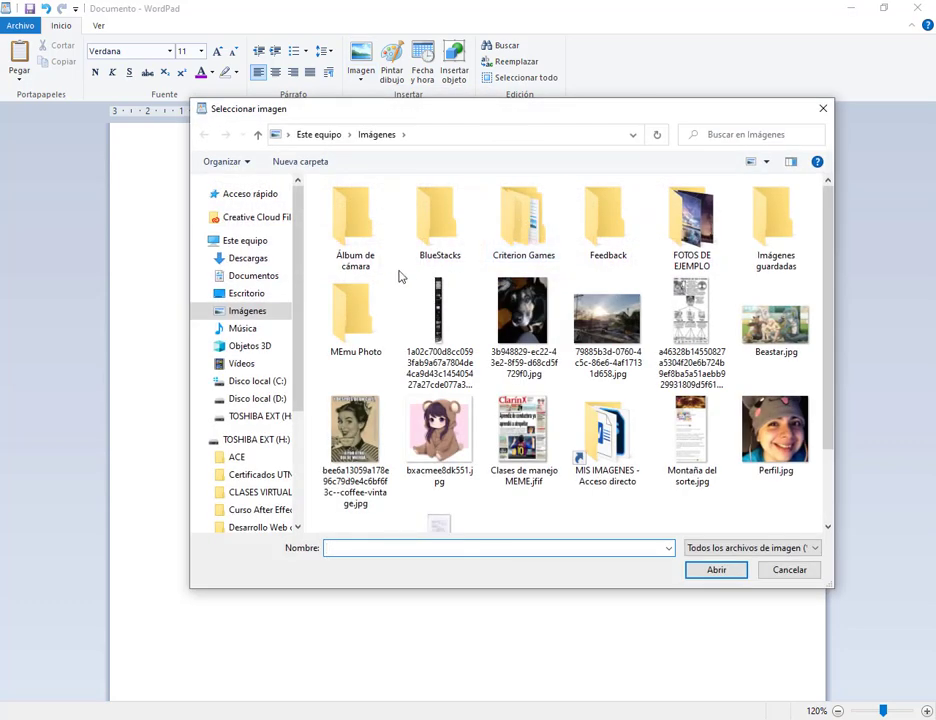
click(272, 278)
double_click(343, 240)
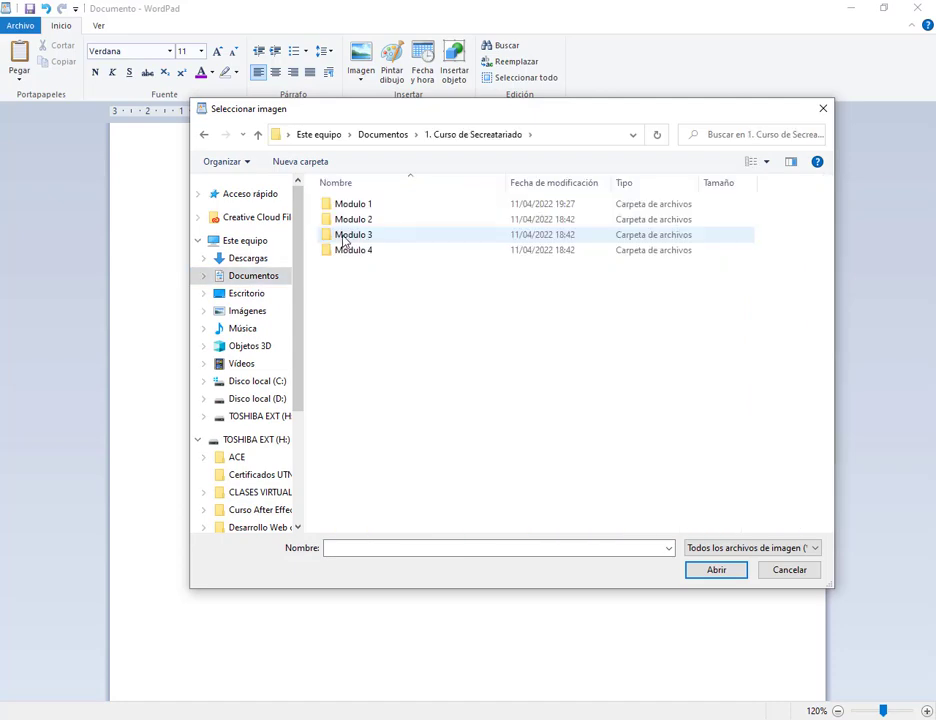
double_click(351, 209)
double_click(355, 214)
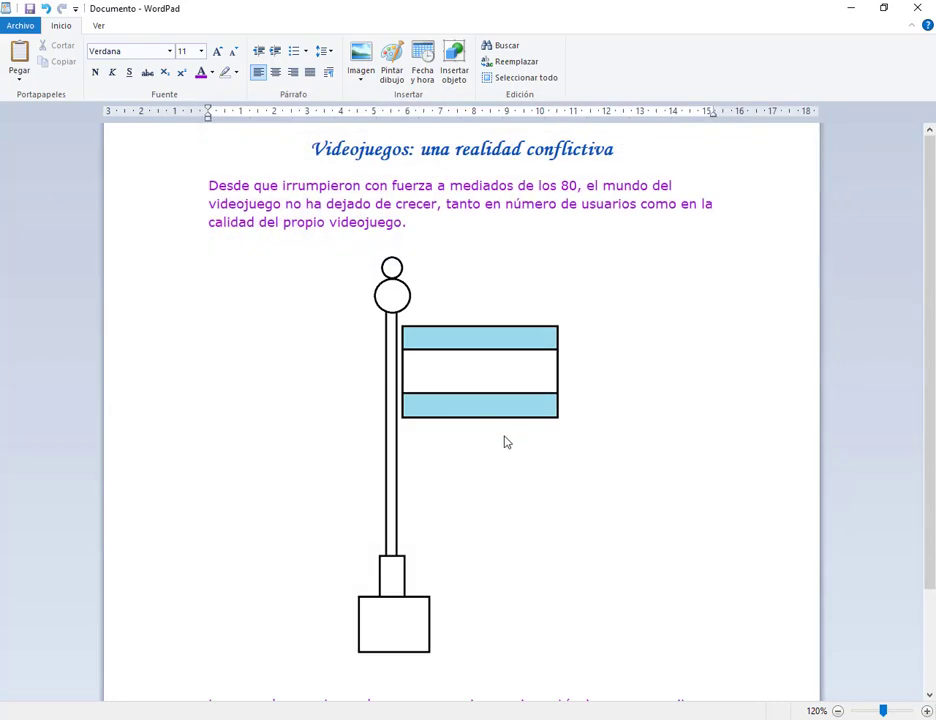
scroll(533, 463, down, 3)
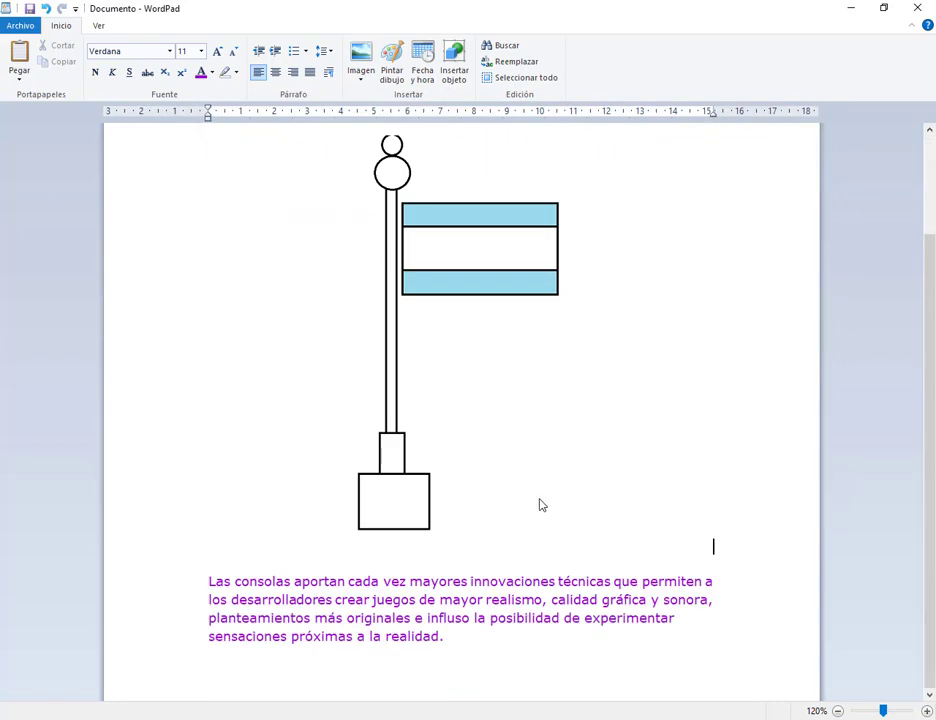
scroll(585, 681, up, 3)
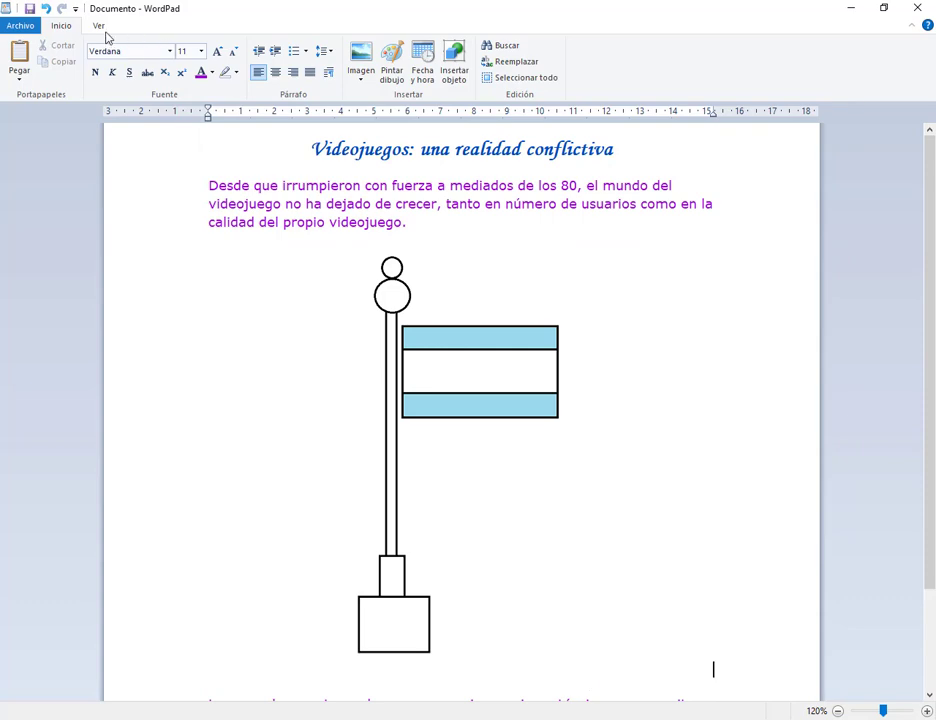
Undo the insertion of the flag picture between the two body paragraphs
click(45, 10)
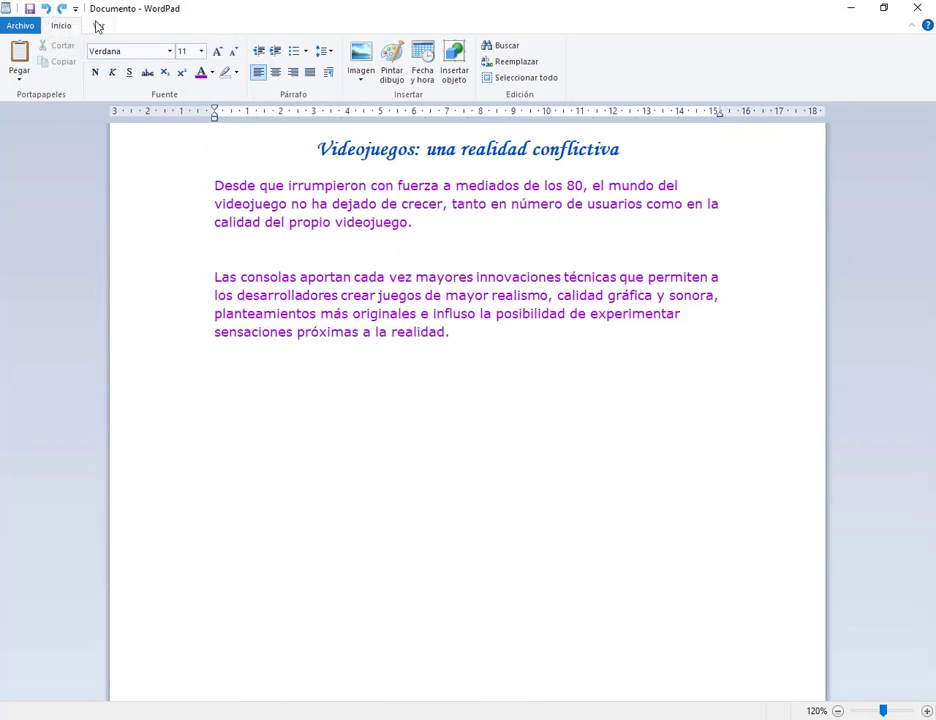
click(48, 10)
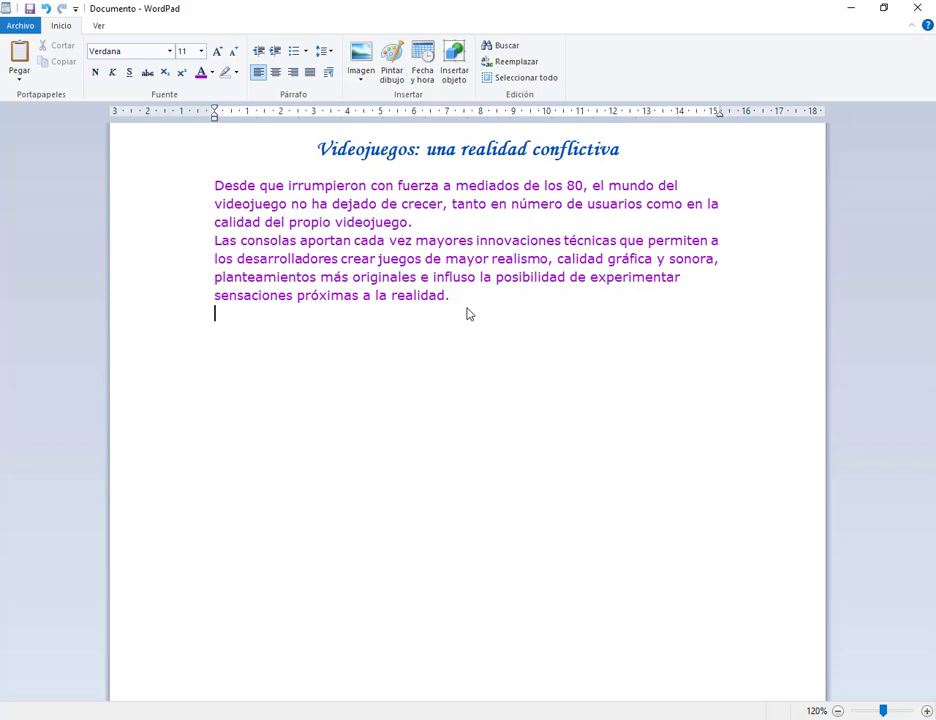
Add blank lines below the body text and insert the picture Bandera.png there
key(Return)
key(Return)
click(361, 60)
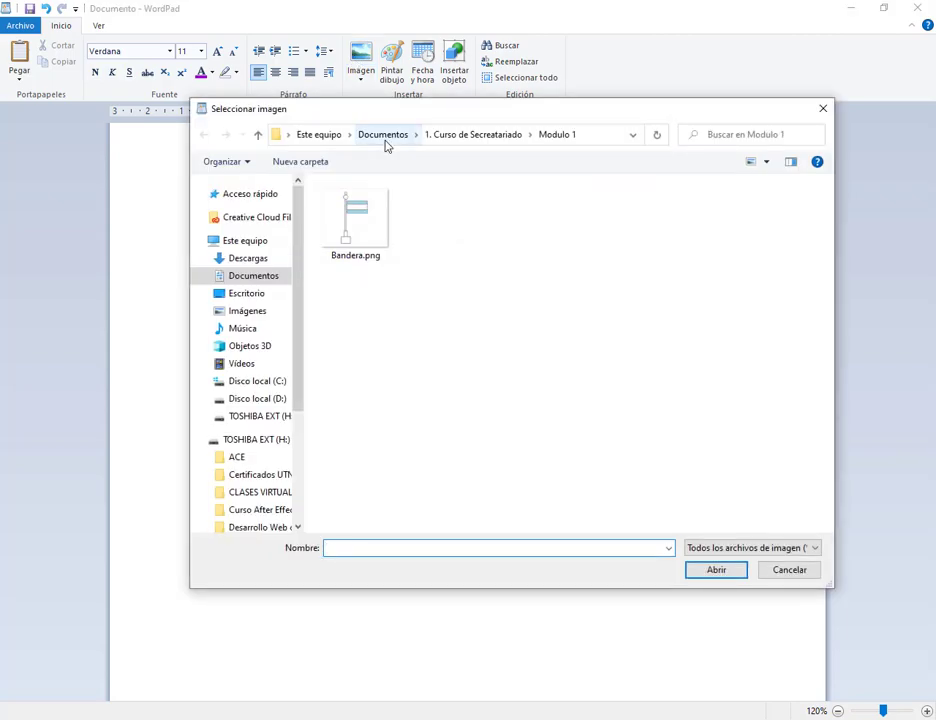
double_click(360, 228)
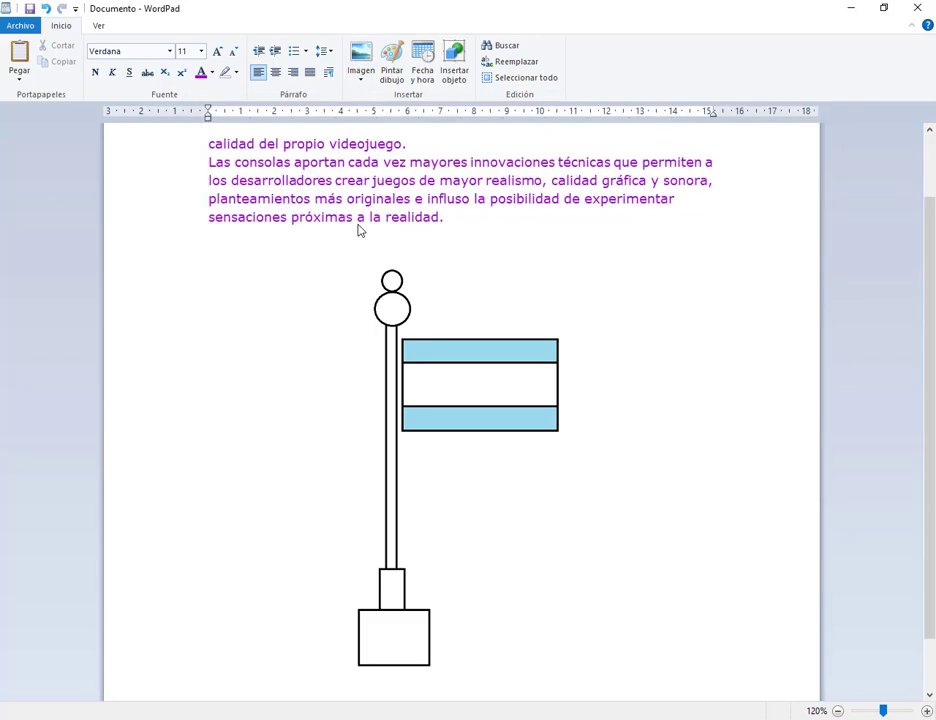
scroll(360, 230, up, 2)
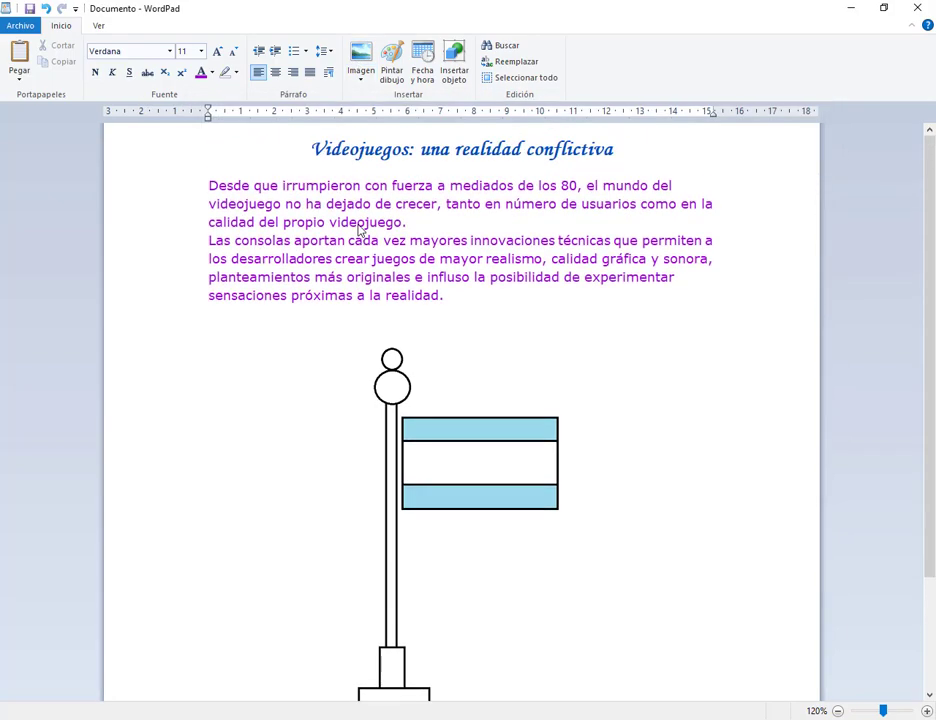
scroll(360, 235, down, 3)
click(482, 309)
click(755, 353)
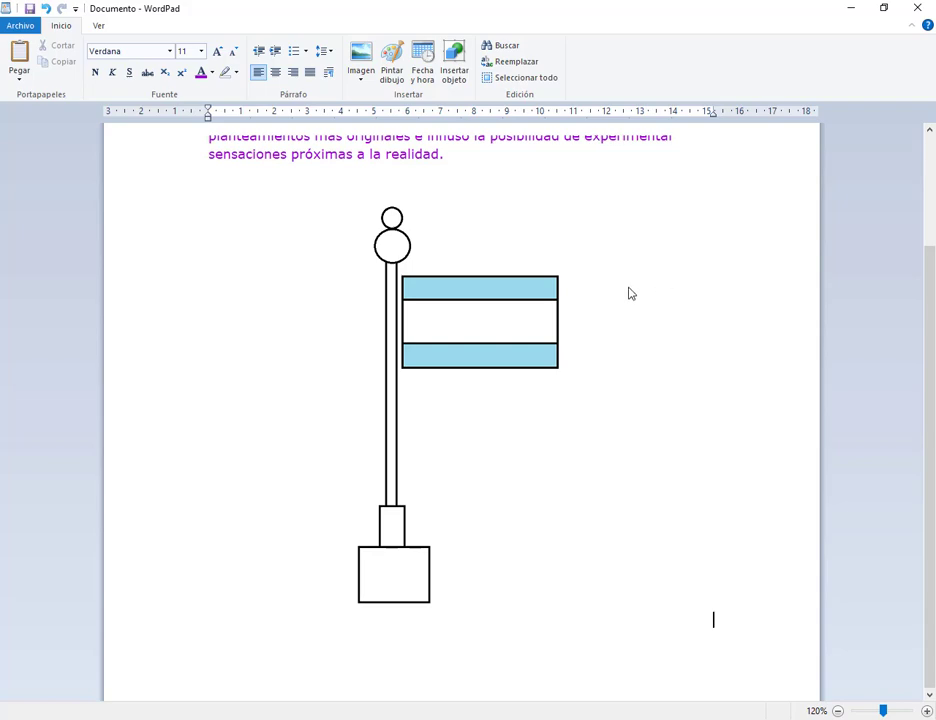
Undo and redo the insertion of the flag picture below the text, and delete the picture
click(46, 10)
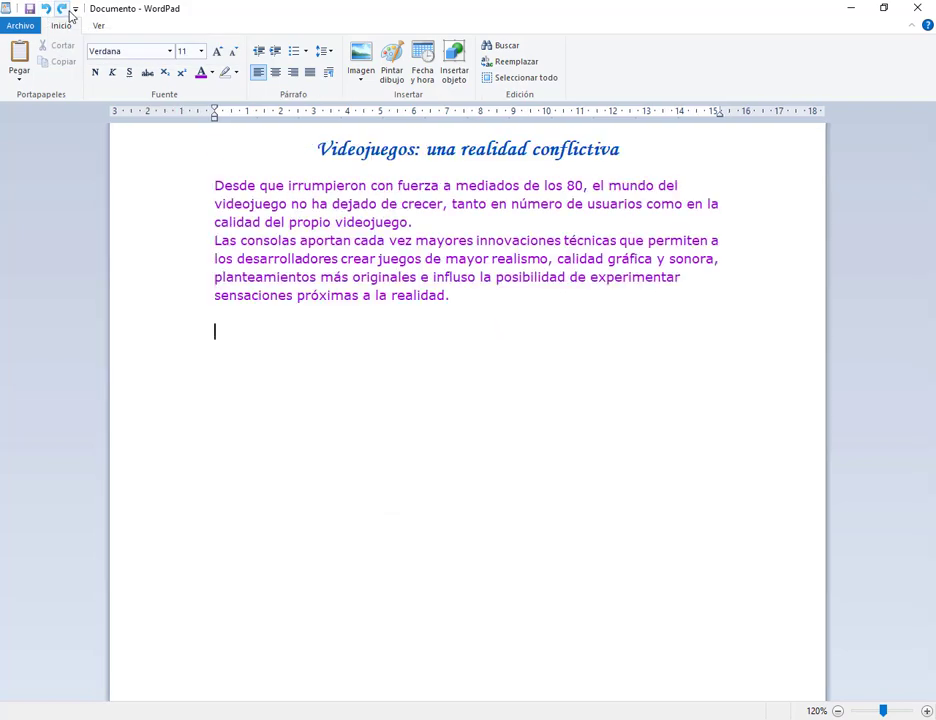
key(ctrl+y)
click(596, 413)
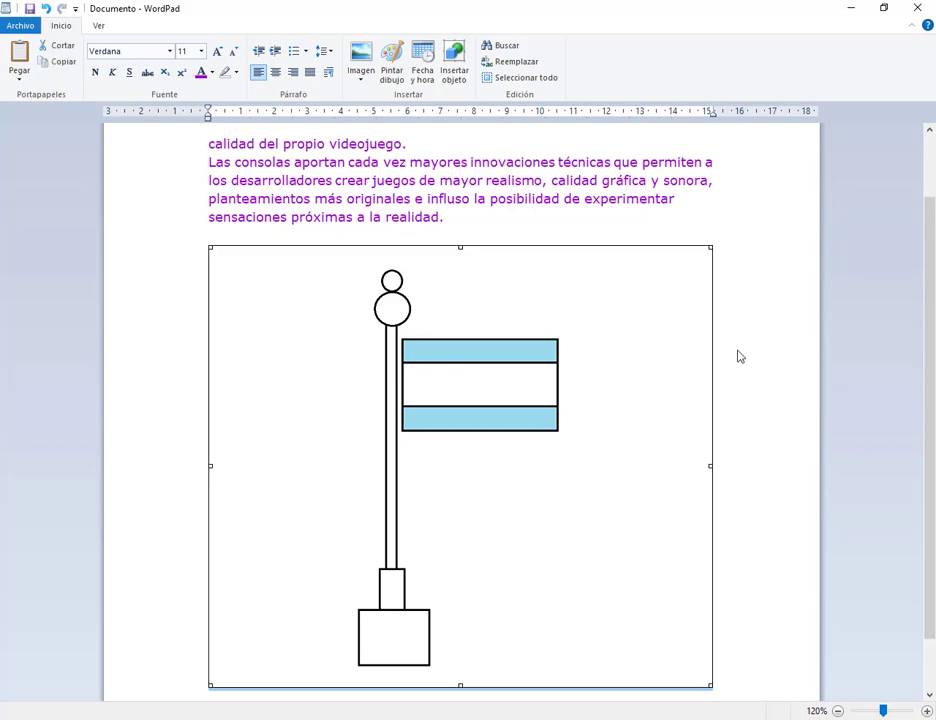
key(Delete)
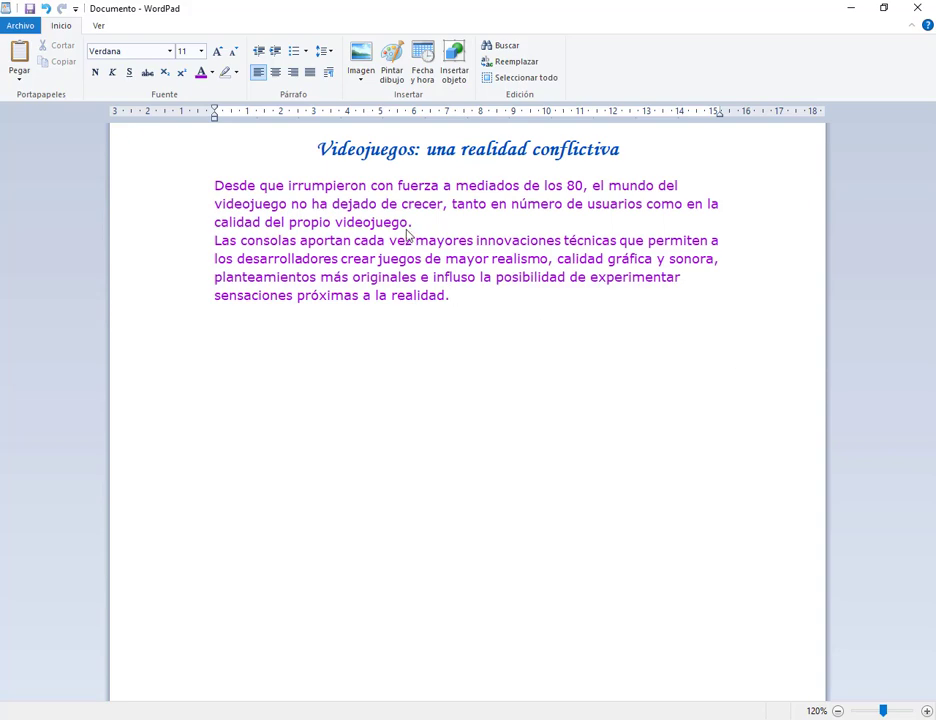
Replace both body paragraphs with the picture Bandera.png by inserting it over the selected text
drag(214, 188, 230, 296)
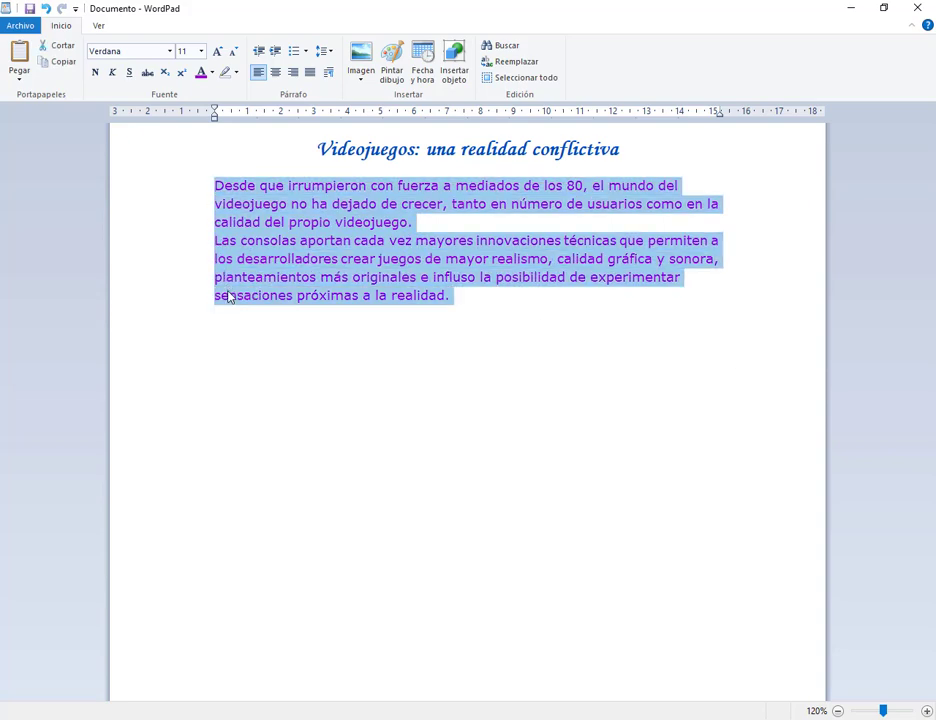
click(361, 55)
click(347, 224)
double_click(347, 224)
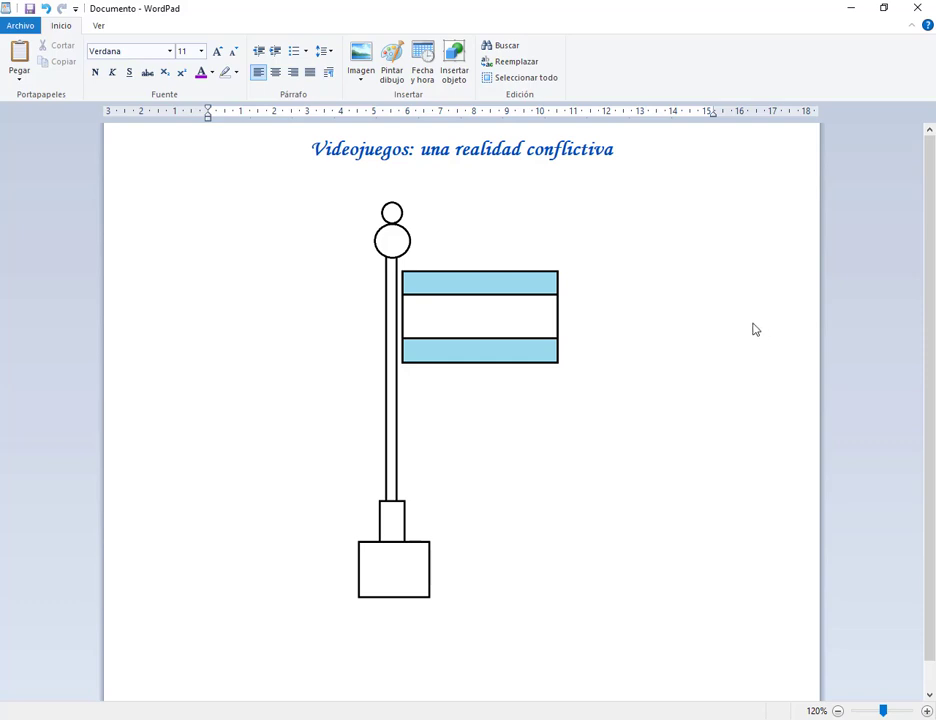
Undo the picture insertion and the replacement of the body paragraphs, and deselect the text
click(45, 12)
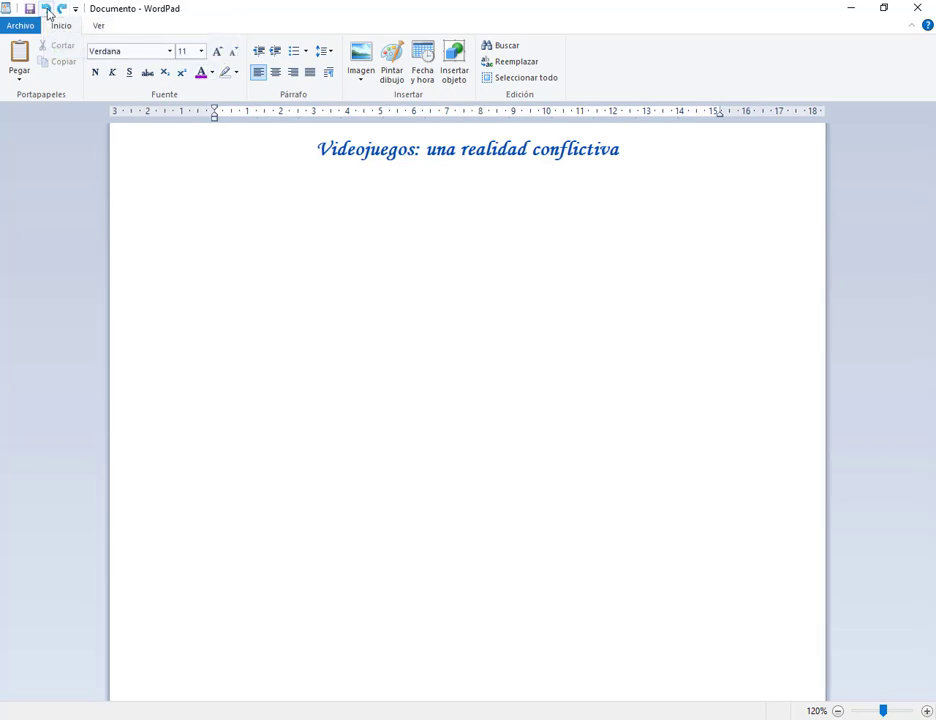
click(46, 11)
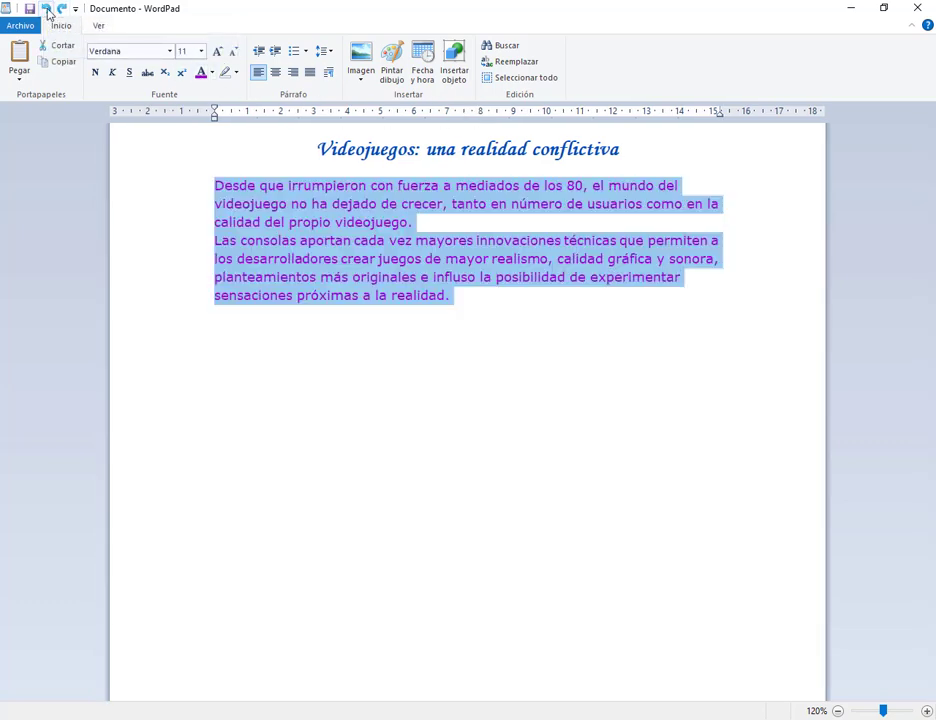
click(493, 234)
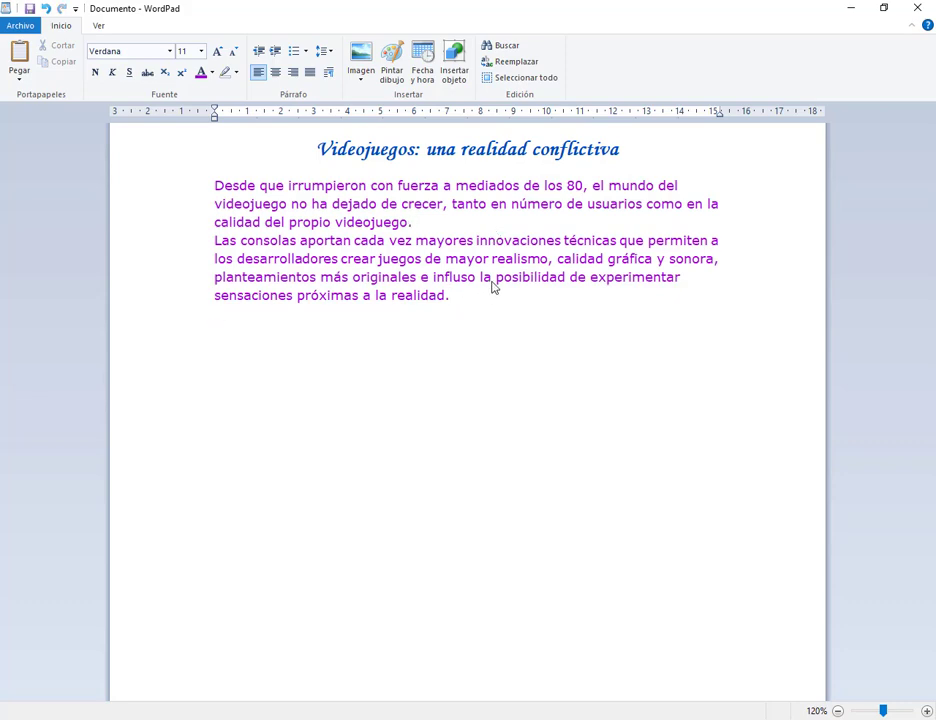
Insert a Paint drawing below the body text and enlarge its canvas to about 615 × 455 pixels
click(391, 62)
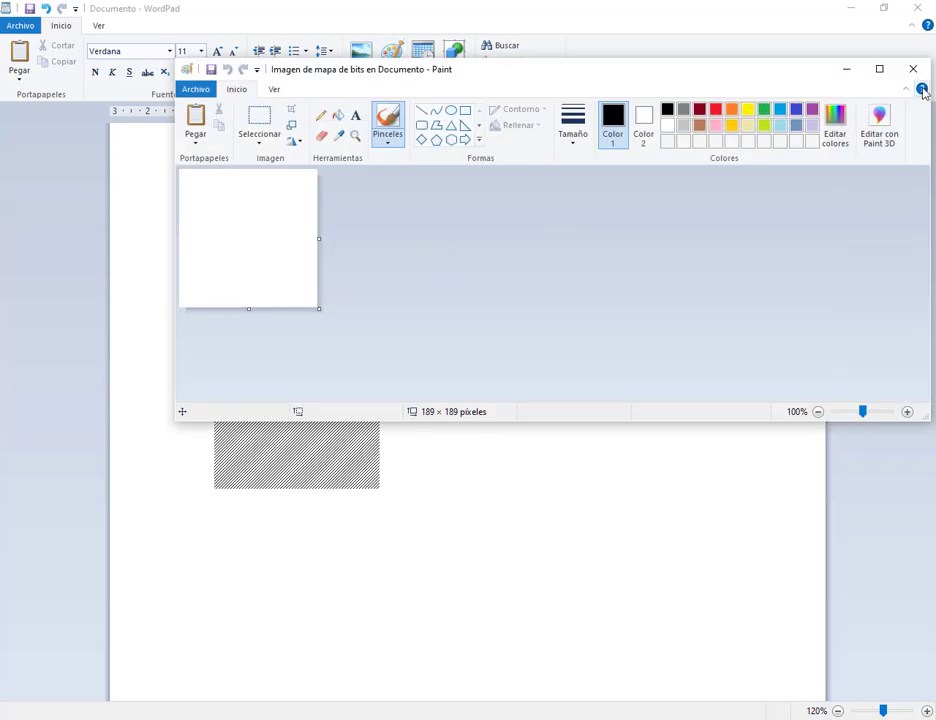
mouse_move(930, 428)
mouse_down()
mouse_move(894, 537)
mouse_move(903, 585)
mouse_up()
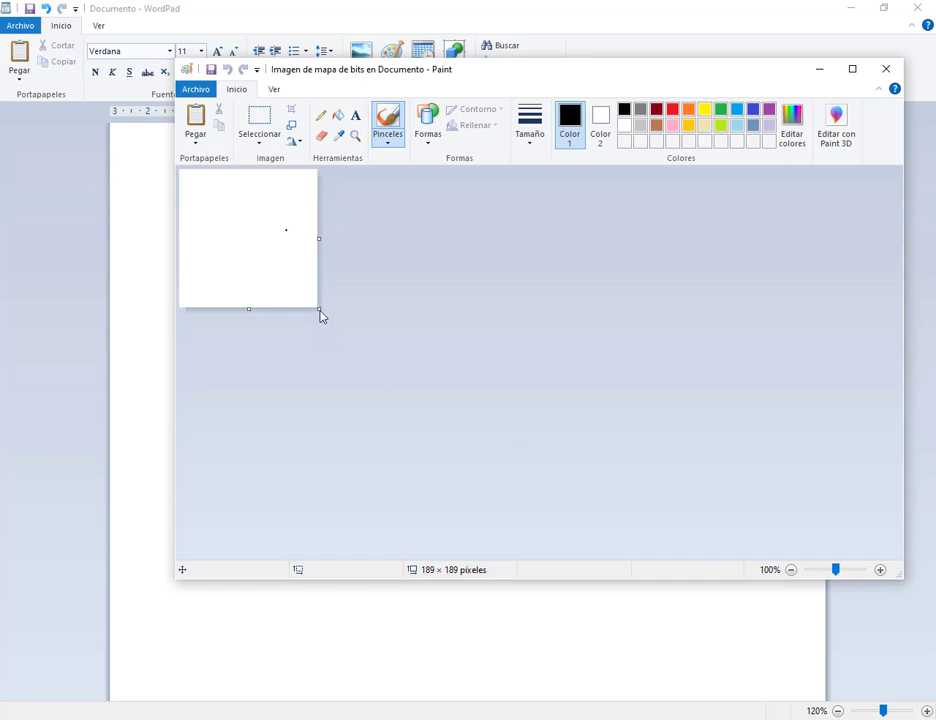
mouse_move(319, 312)
mouse_down()
mouse_move(470, 420)
mouse_move(630, 503)
mouse_up()
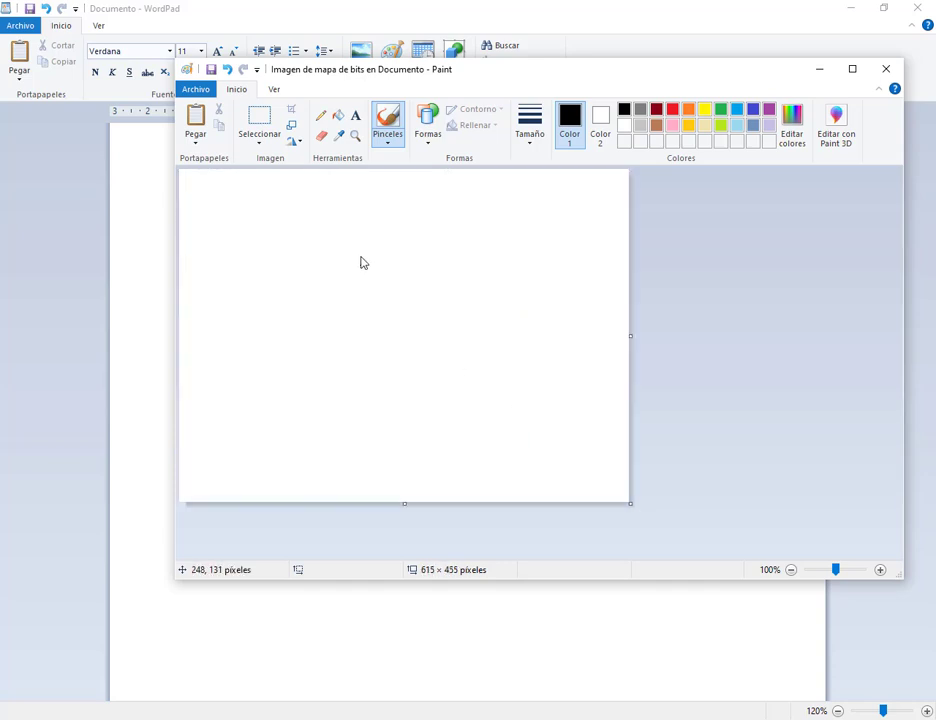
Draw four five-pointed stars of different sizes across the canvas, making the lower-left one about 146 × 138 pixels
click(430, 143)
click(447, 190)
mouse_move(244, 213)
mouse_down()
mouse_move(333, 315)
mouse_move(382, 350)
mouse_up()
drag(440, 262, 500, 322)
drag(380, 365, 458, 455)
drag(199, 384, 307, 486)
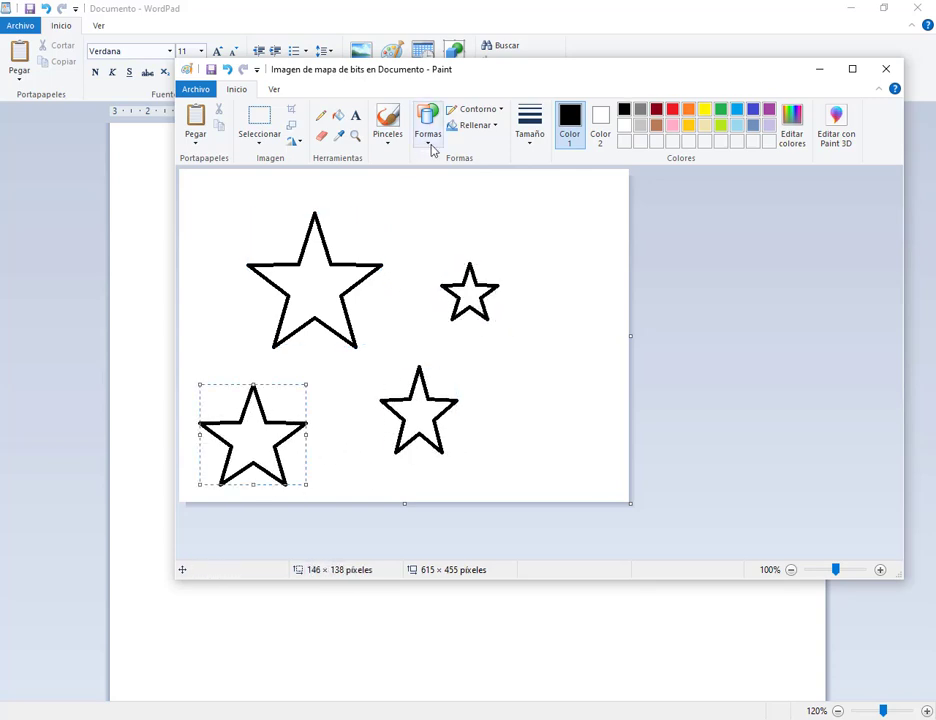
Fill all four stars with yellow
click(338, 115)
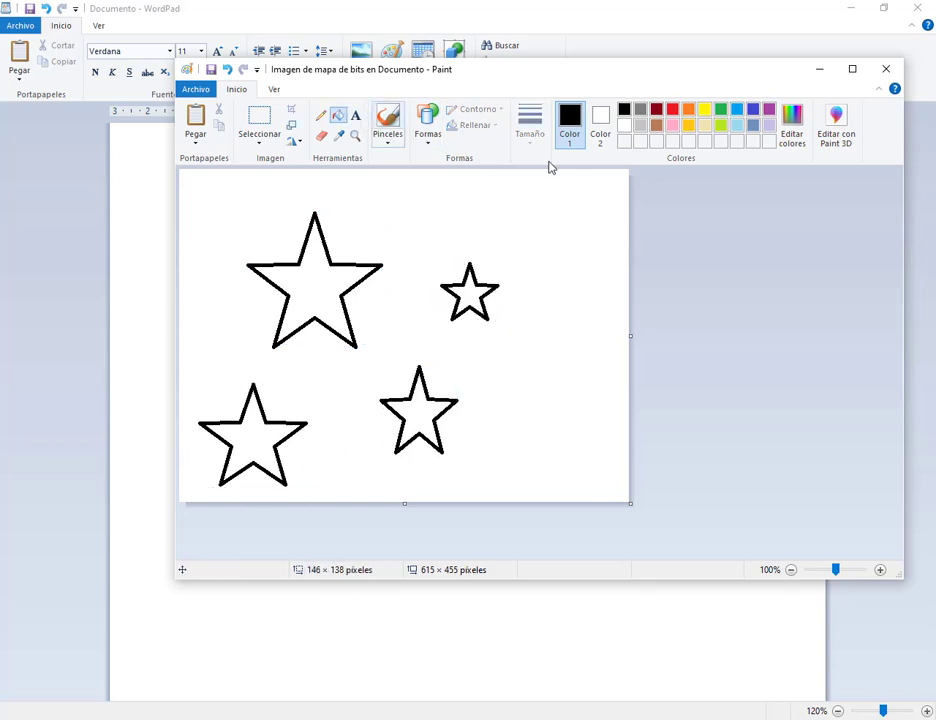
click(705, 110)
click(322, 320)
click(465, 300)
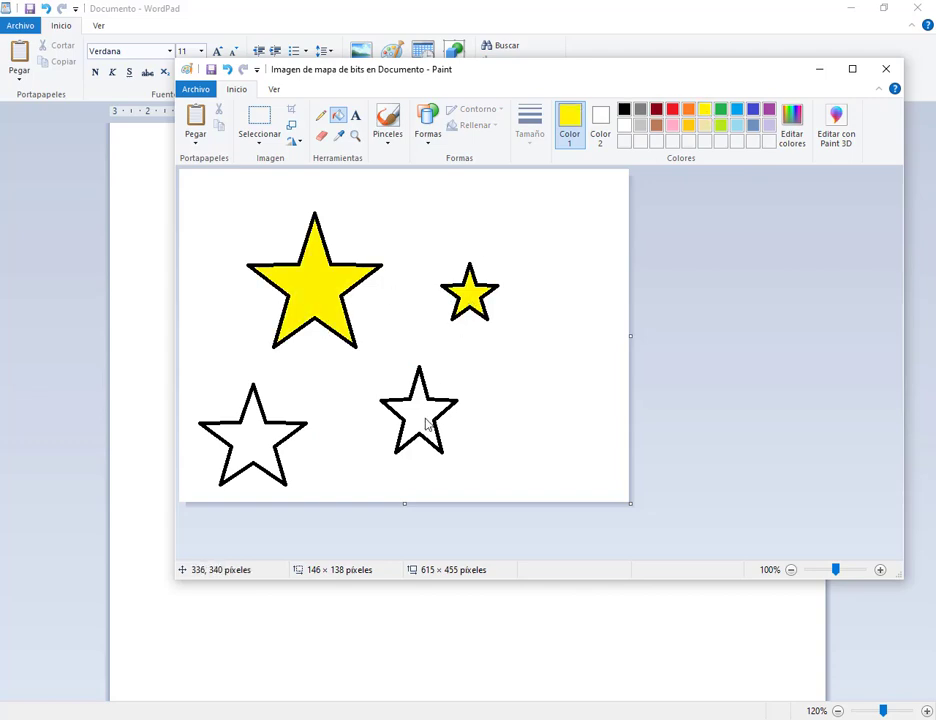
click(426, 425)
click(253, 440)
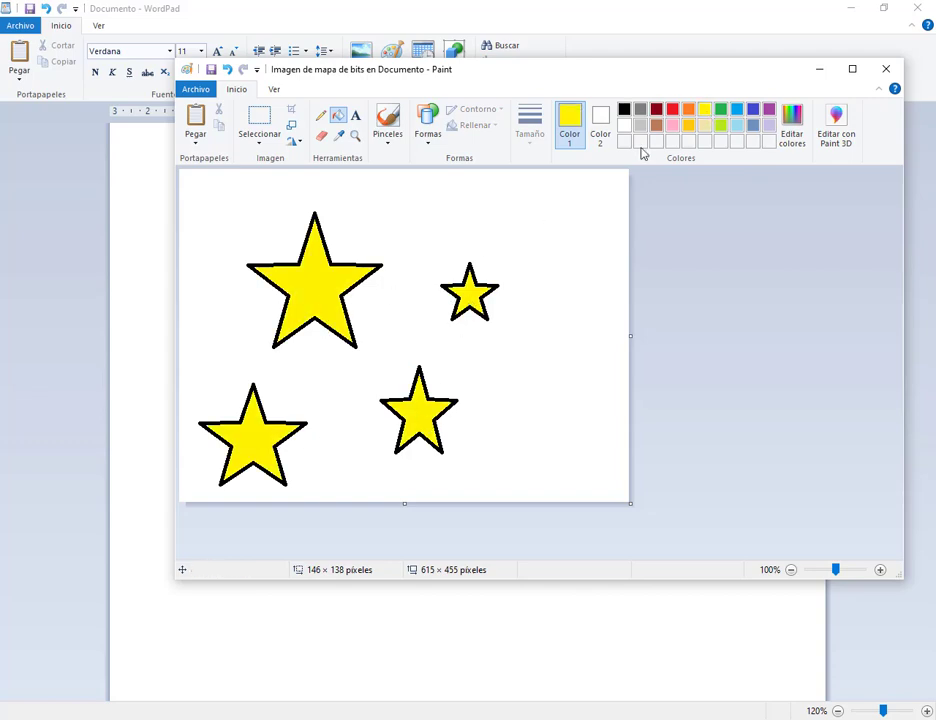
Close the Paint drawing to return to the document and place the cursor in the body text
click(887, 70)
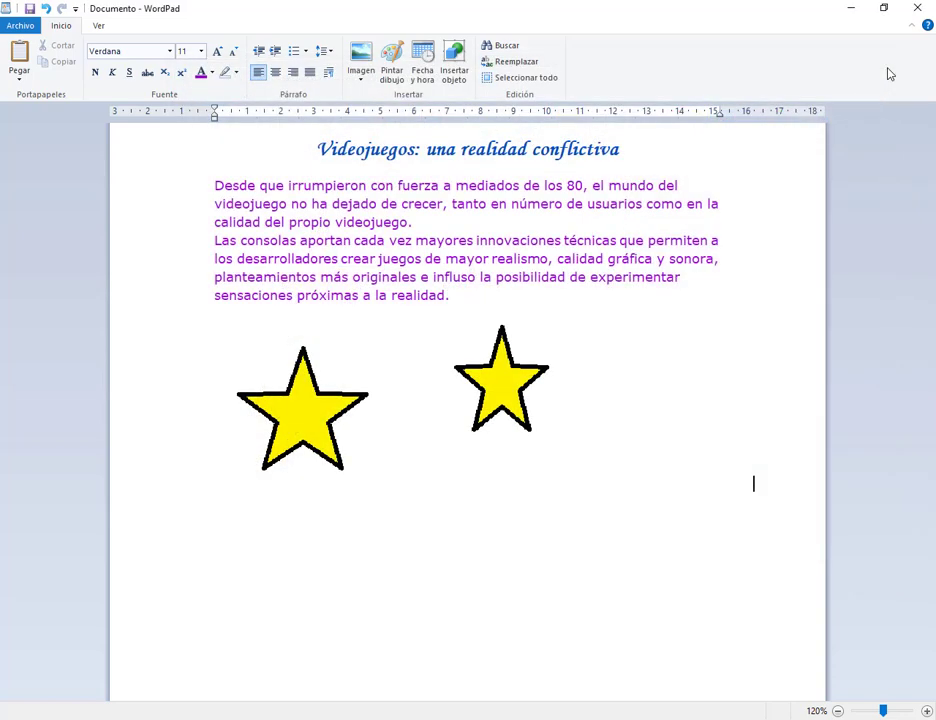
click(476, 259)
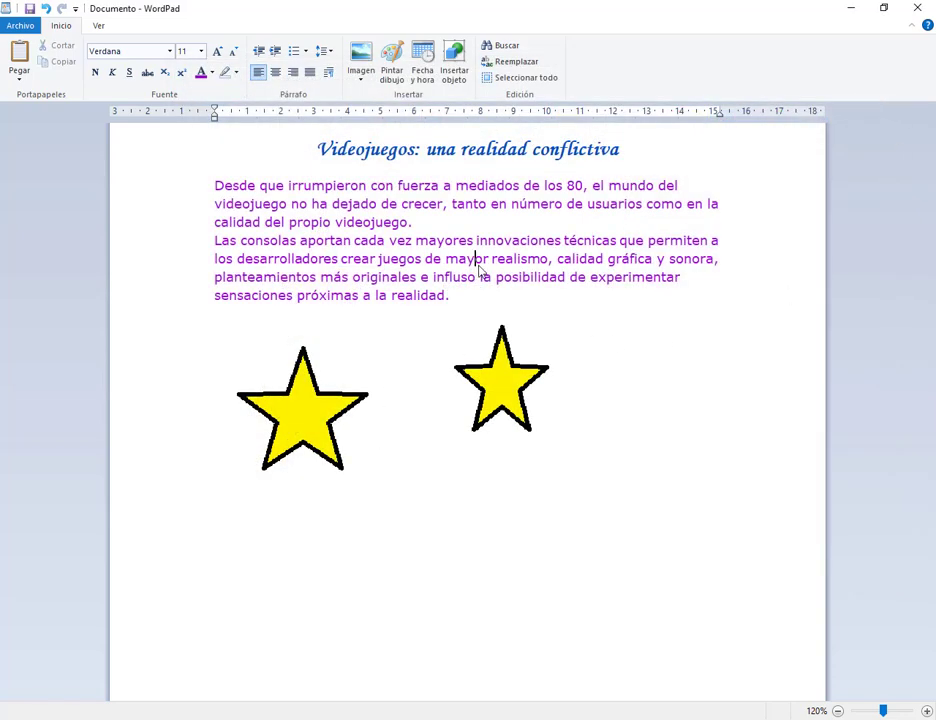
click(300, 423)
click(627, 251)
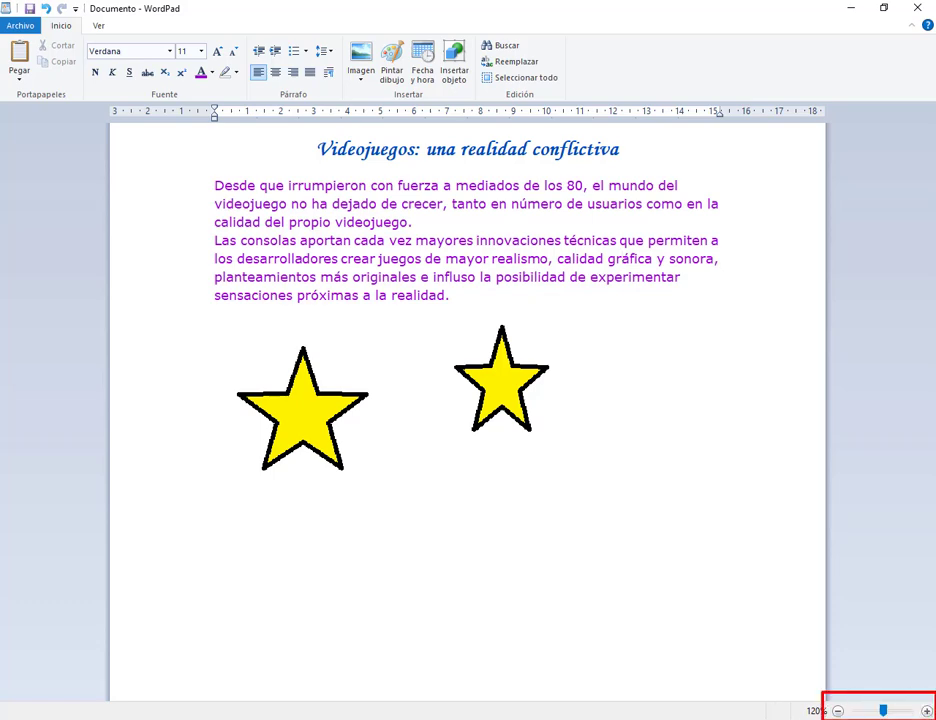
Set the document zoom to 110% and delete the star drawing below the body text
click(838, 711)
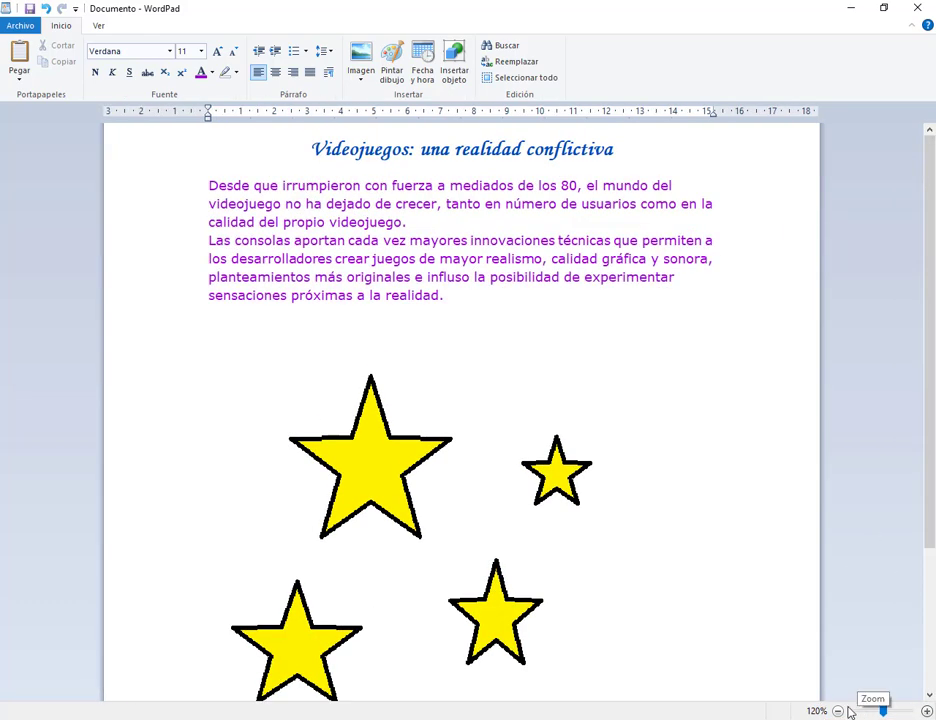
click(838, 711)
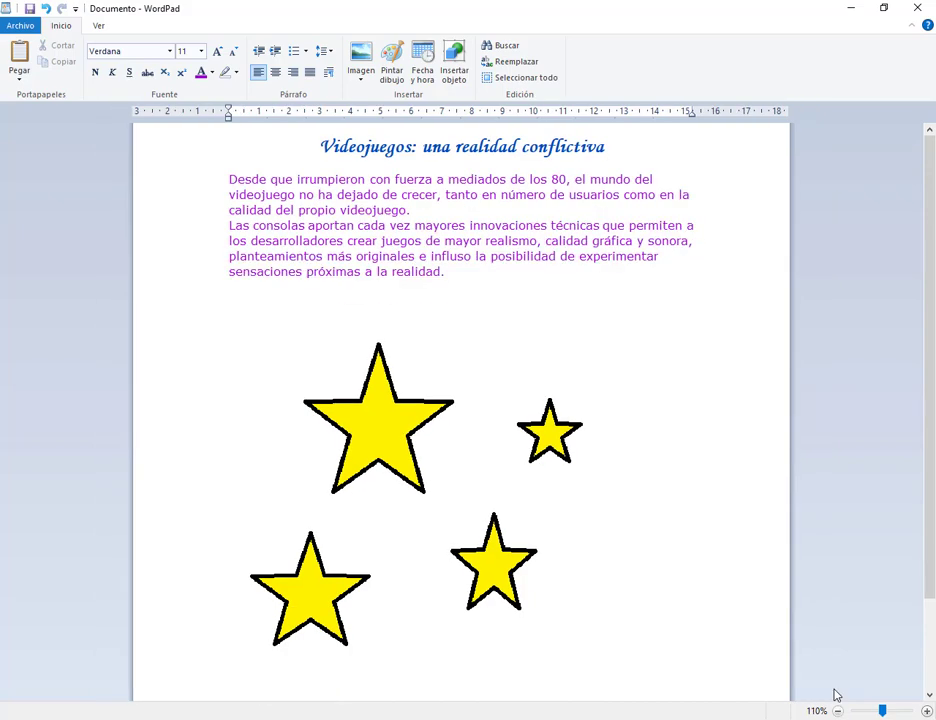
click(928, 711)
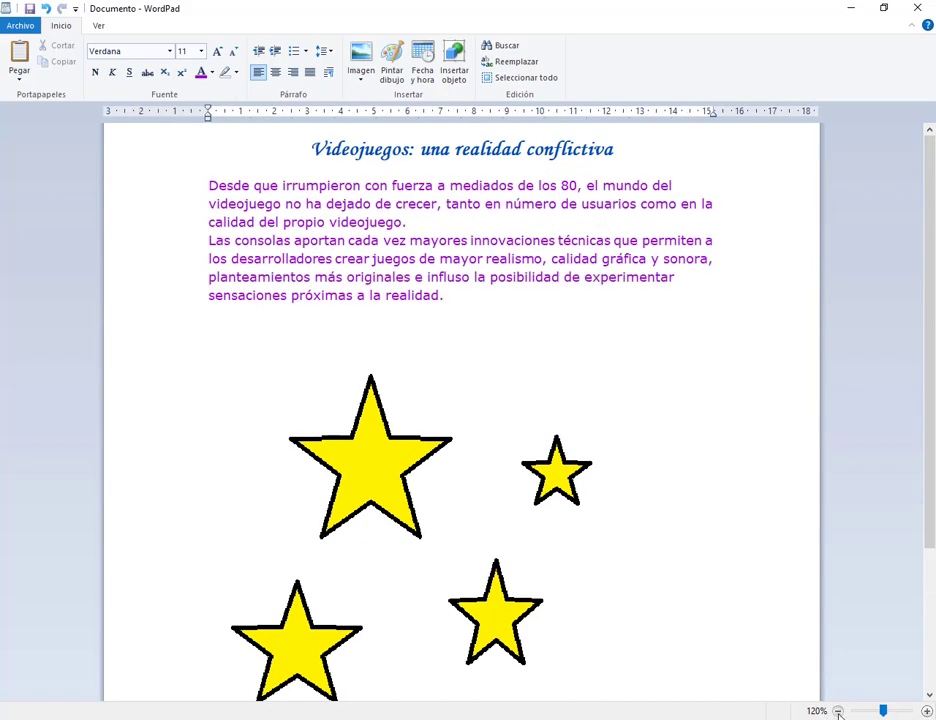
click(838, 711)
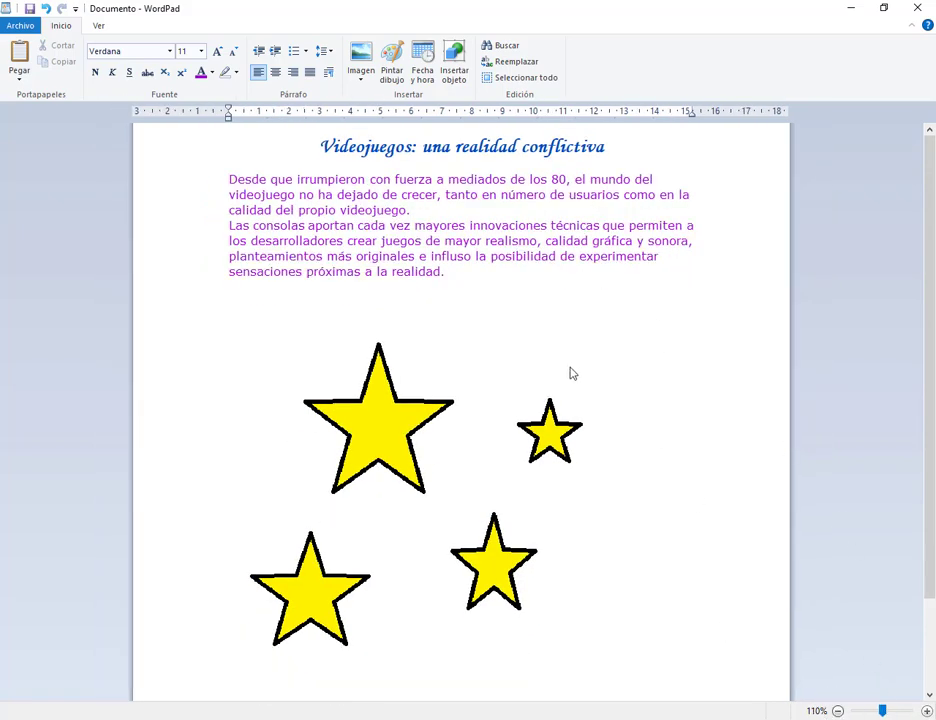
click(602, 484)
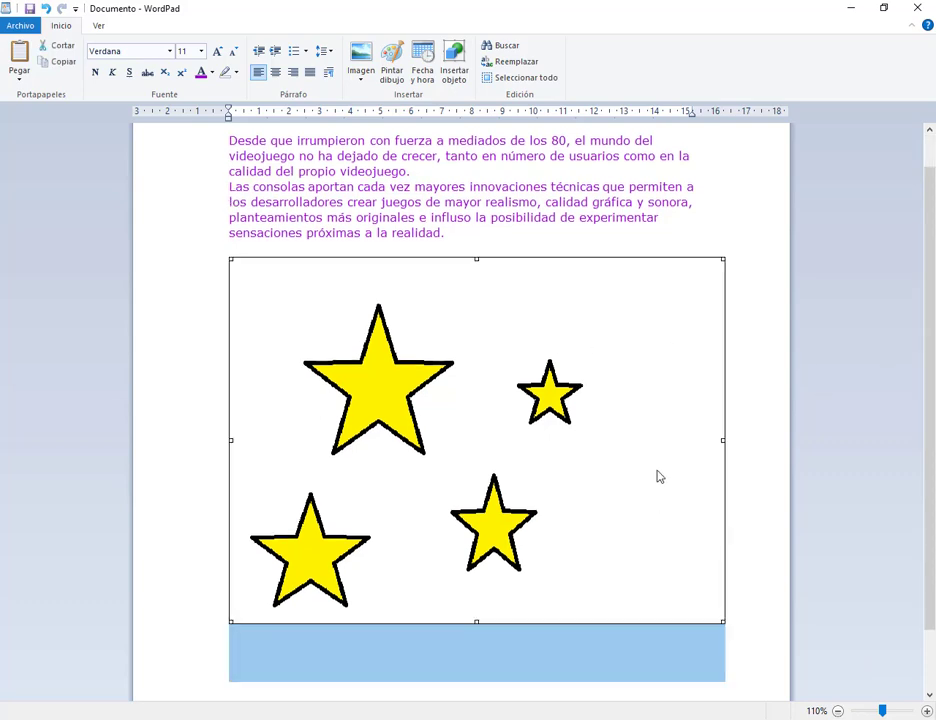
key(Delete)
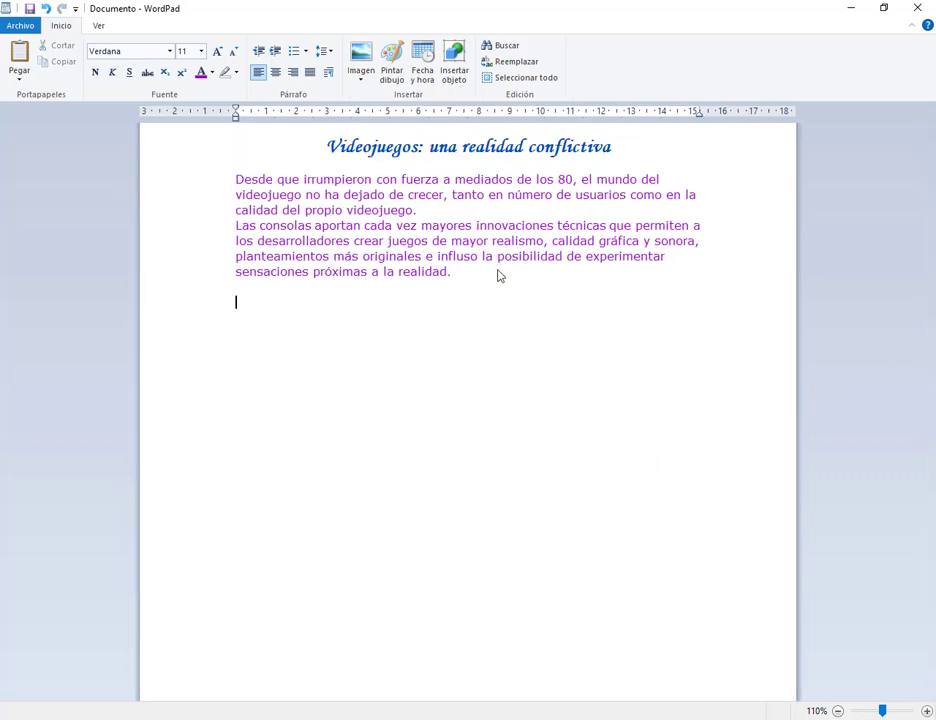
Save the document as VideoJuegos in the Modulo 1 folder of 1. Curso de Secreatariado, and close WordPad
click(20, 25)
click(26, 150)
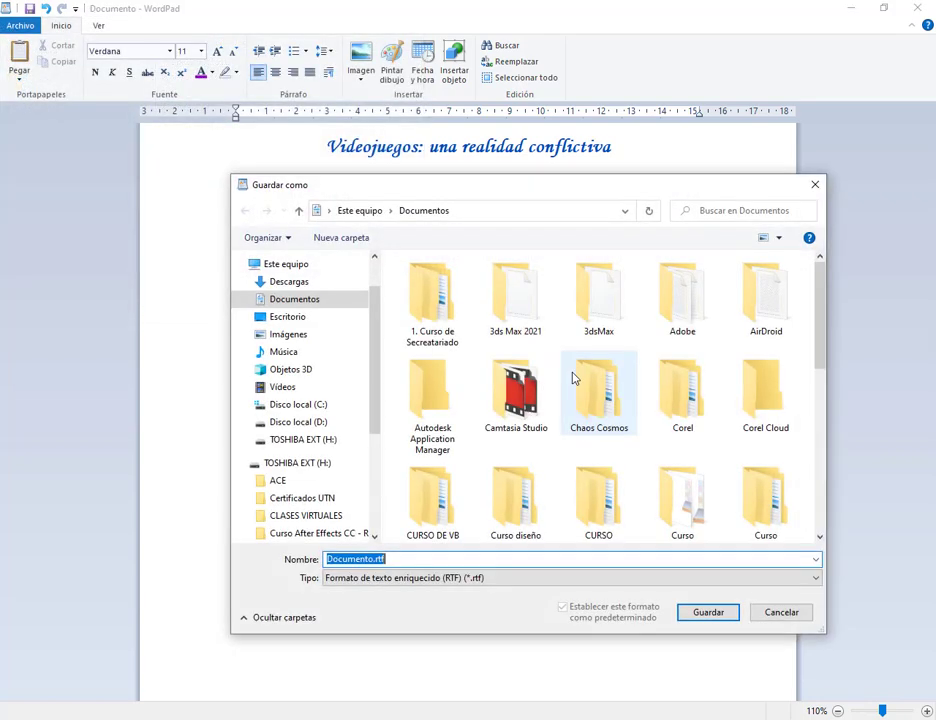
double_click(428, 300)
double_click(430, 281)
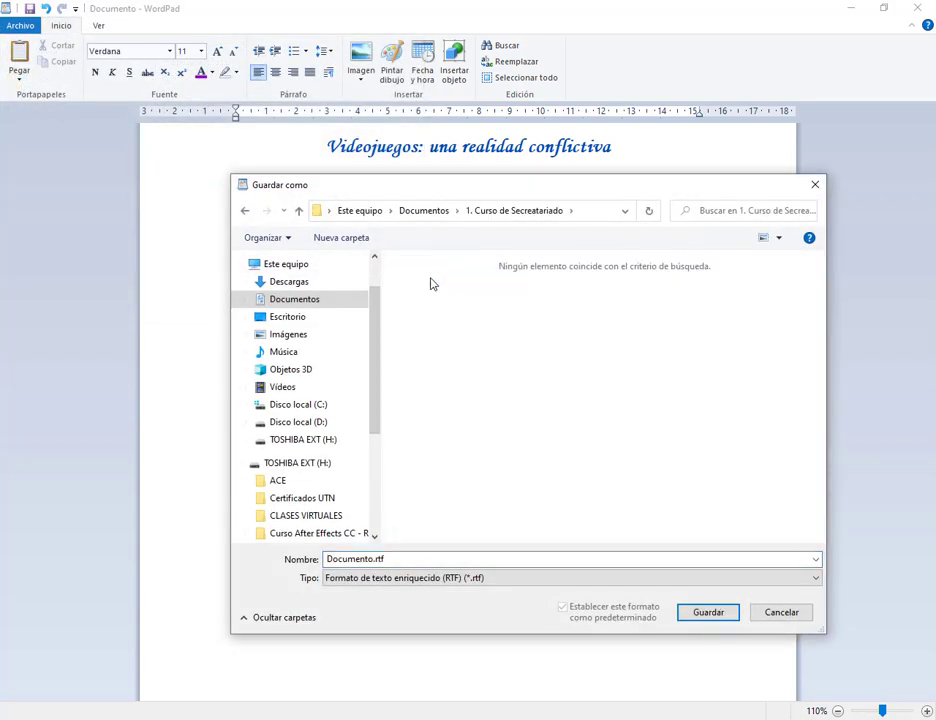
click(437, 563)
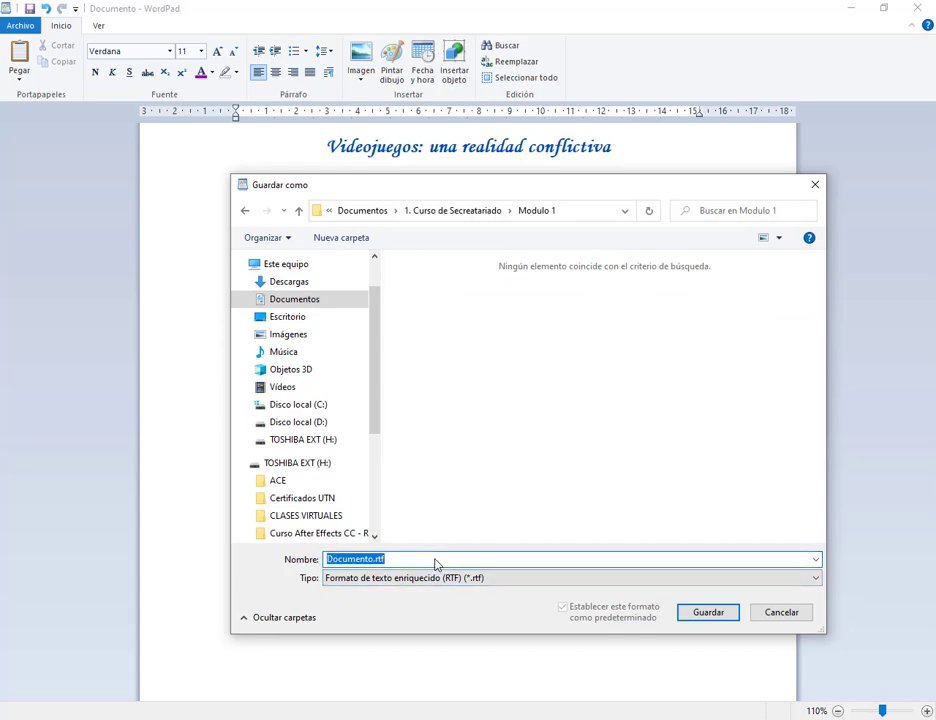
text(VideoJuegos)
key(Return)
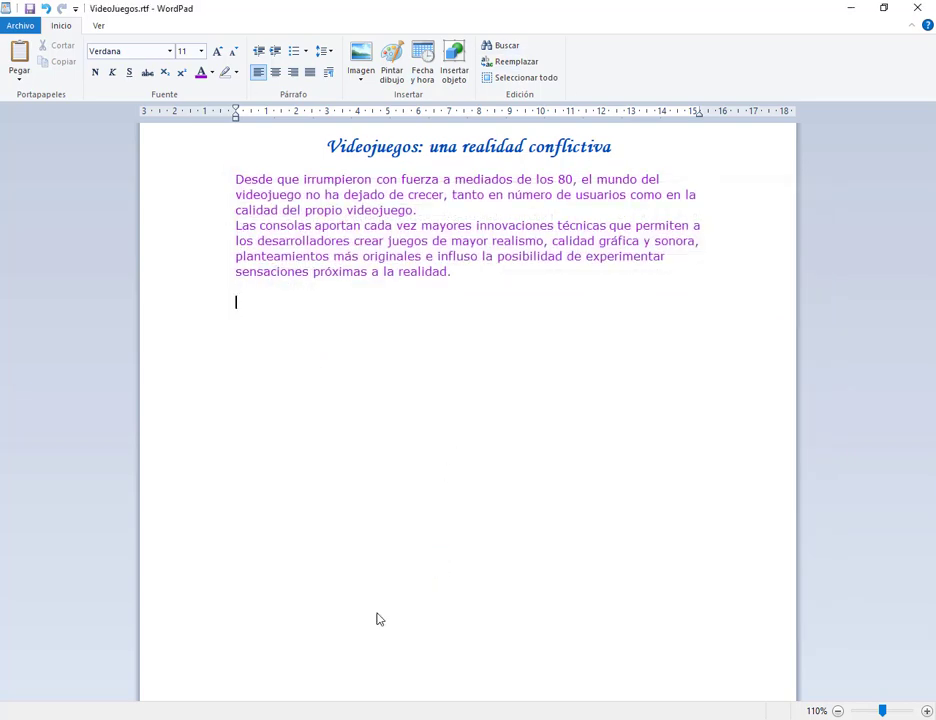
click(930, 6)
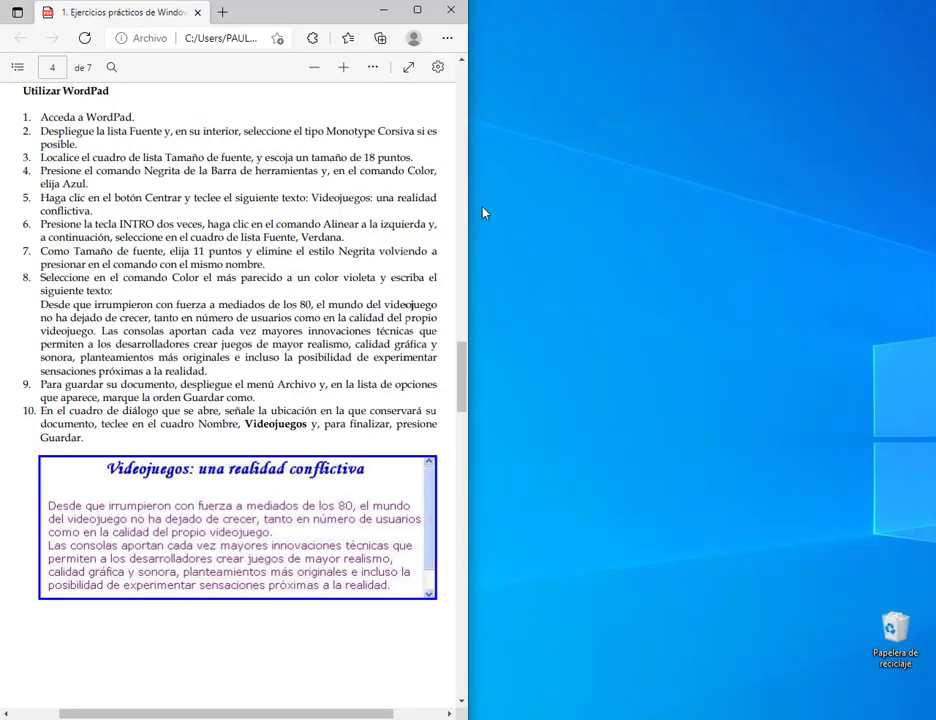
Examine the text and the seven formatting instructions of Trabajo Práctico Nº 3 in the exercise PDF
scroll(374, 451, down, 5)
scroll(370, 453, down, 3)
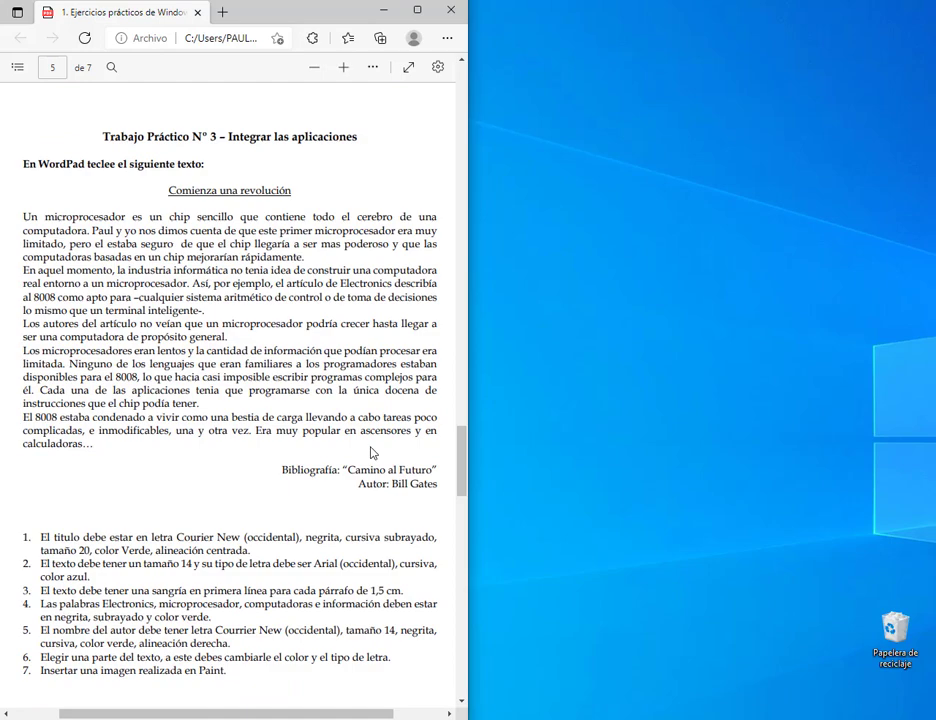
scroll(370, 453, down, 1)
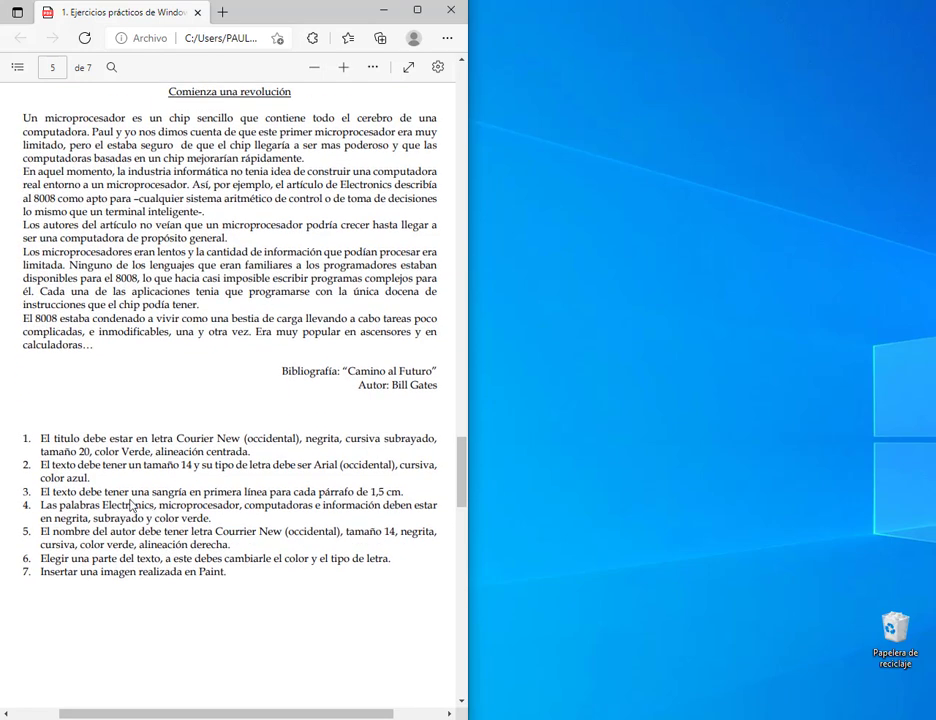
drag(44, 440, 263, 579)
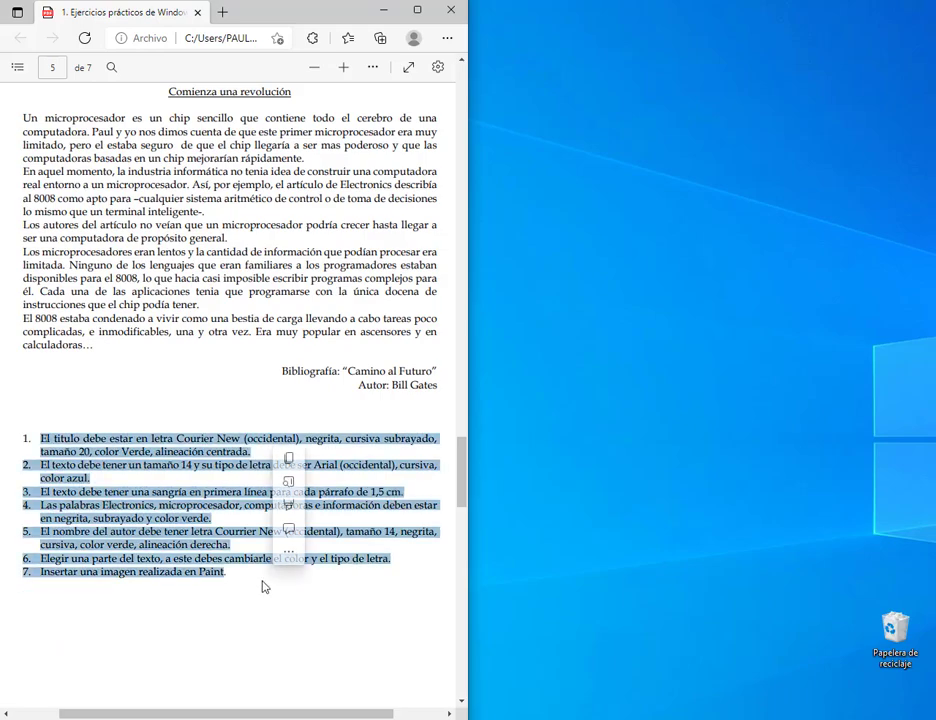
click(263, 593)
scroll(268, 593, up, 3)
scroll(268, 593, down, 2)
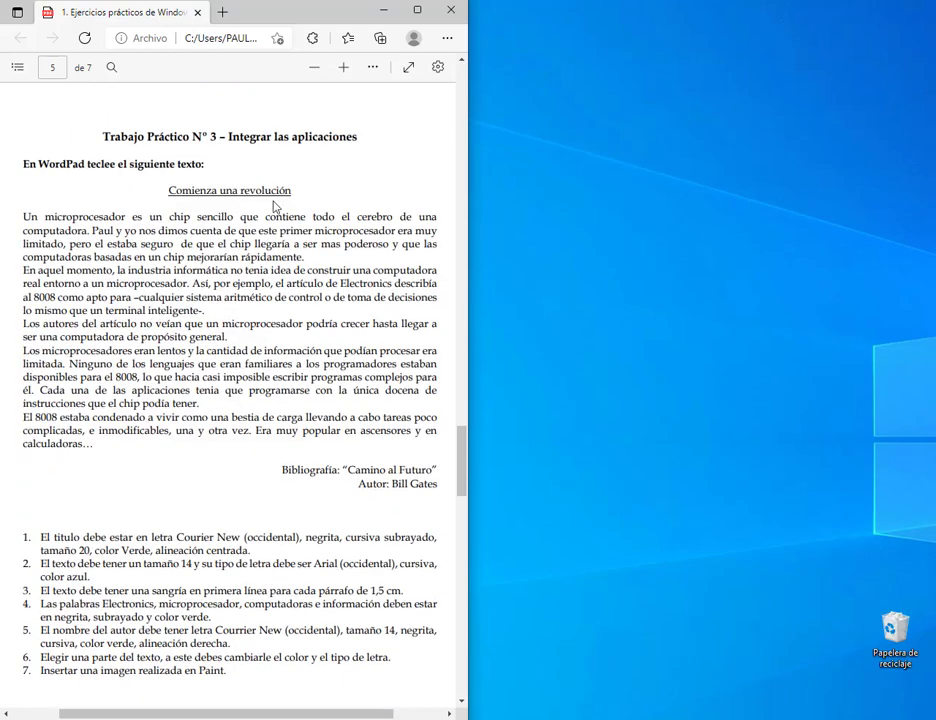
drag(463, 458, 463, 463)
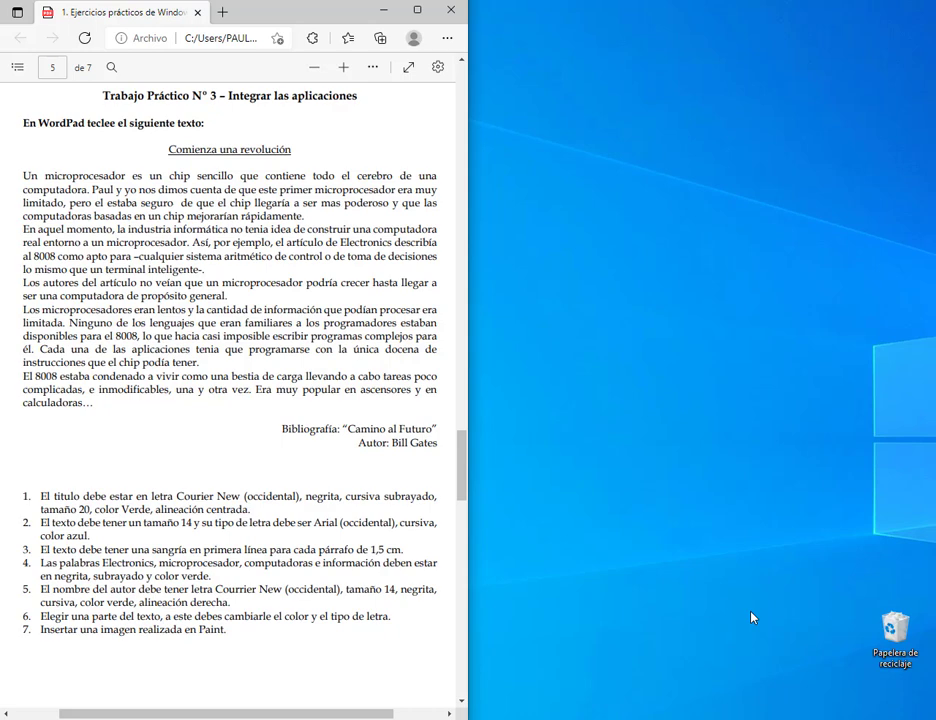
click(695, 504)
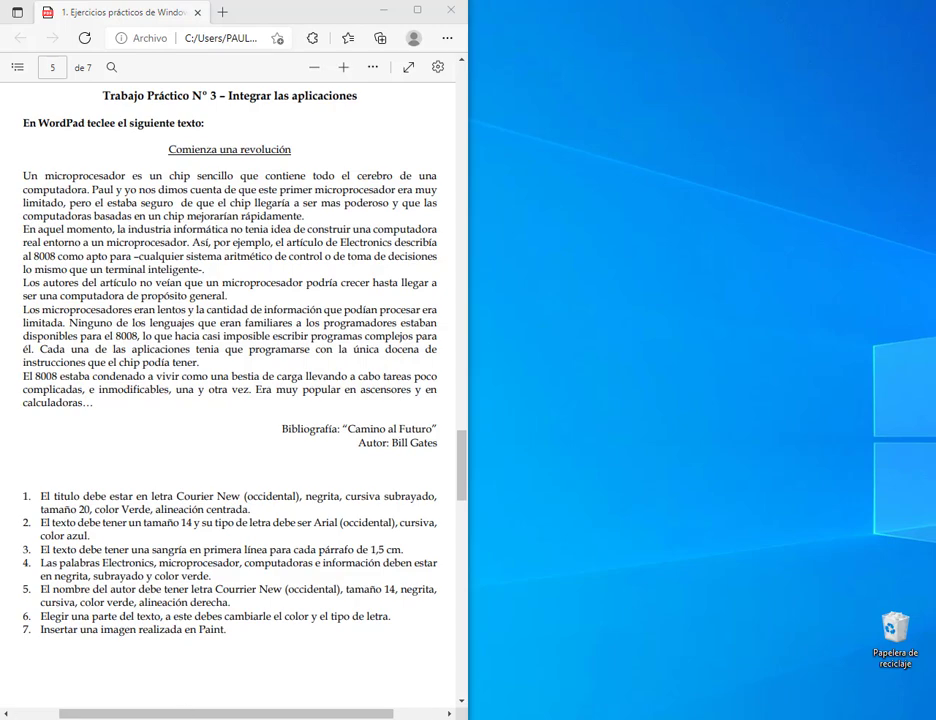
Open a blank WordPad document and arrange its window side by side with the exercise PDF
key(super)
text(word)
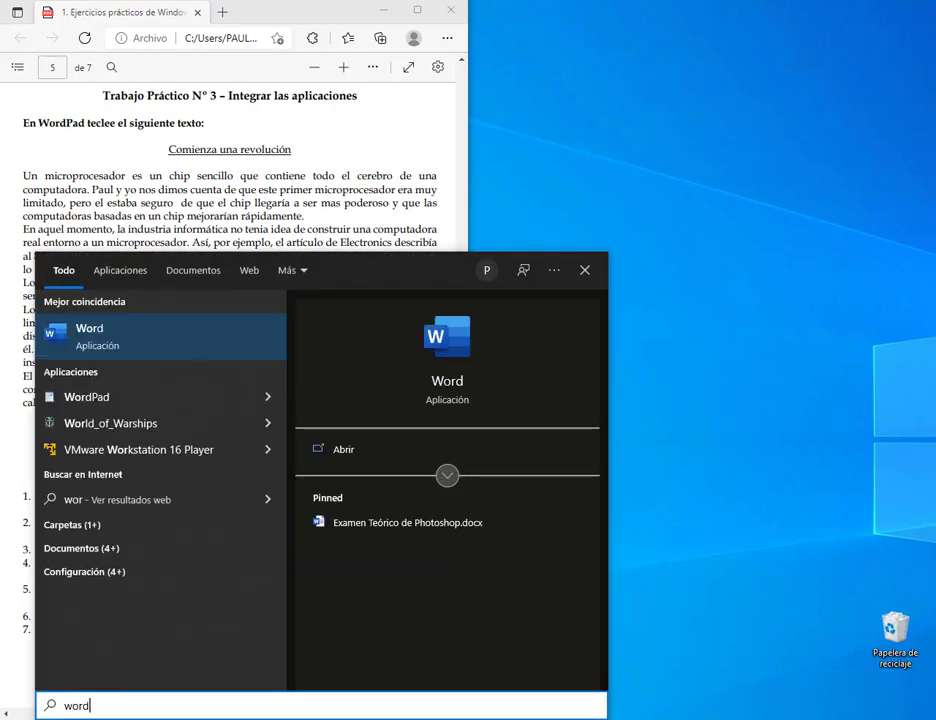
text(pad)
key(Return)
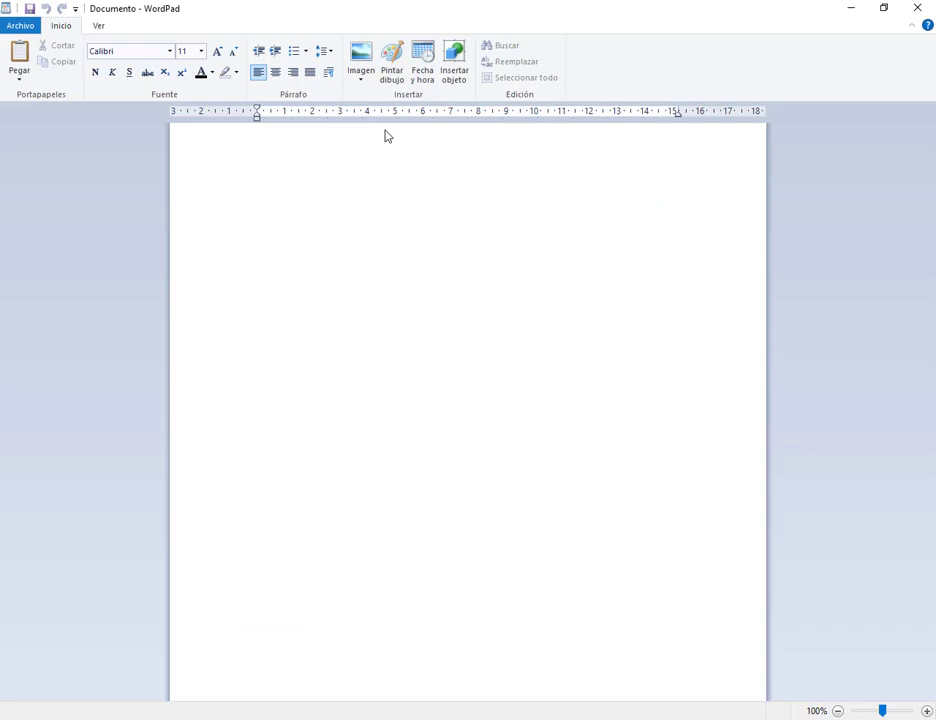
key(super+Right)
key(Return)
click(618, 213)
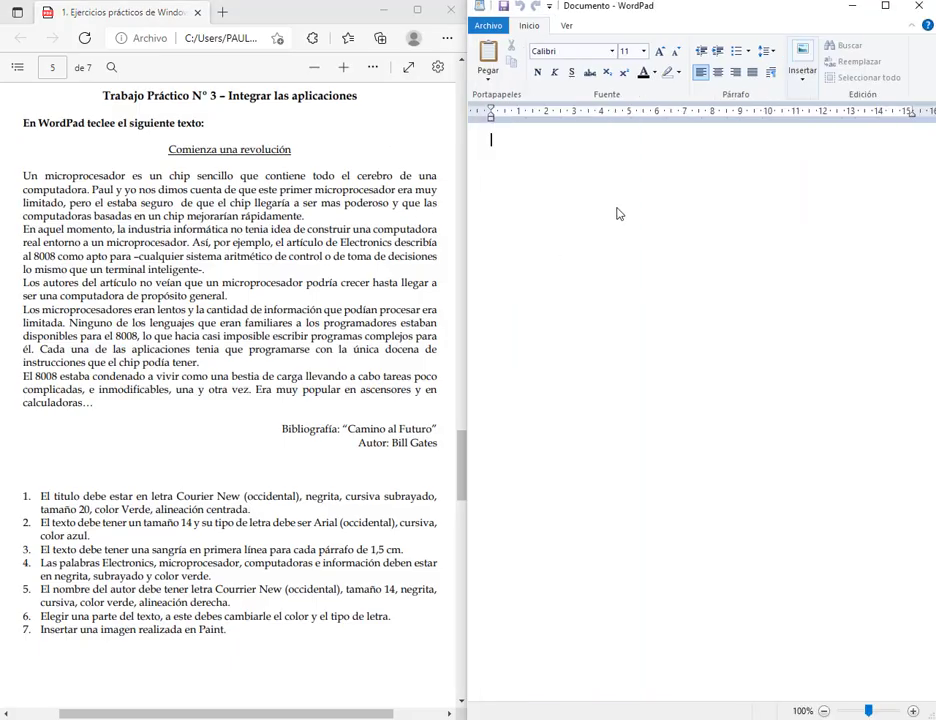
Write the title "Comienza una revolución" on the first line and start a new paragraph
text(Comien)
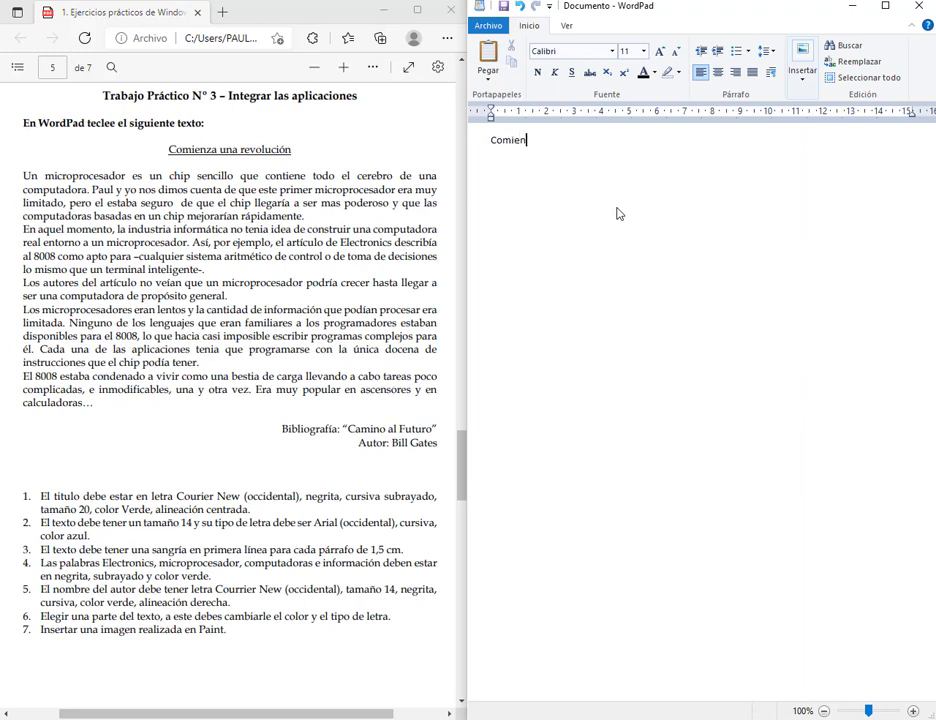
text(za una revolución)
key(Return)
Write the exercise's first paragraph, from "Un microprocesador es un chip sencillo" to "mejorarían rápidamente."
text(Un)
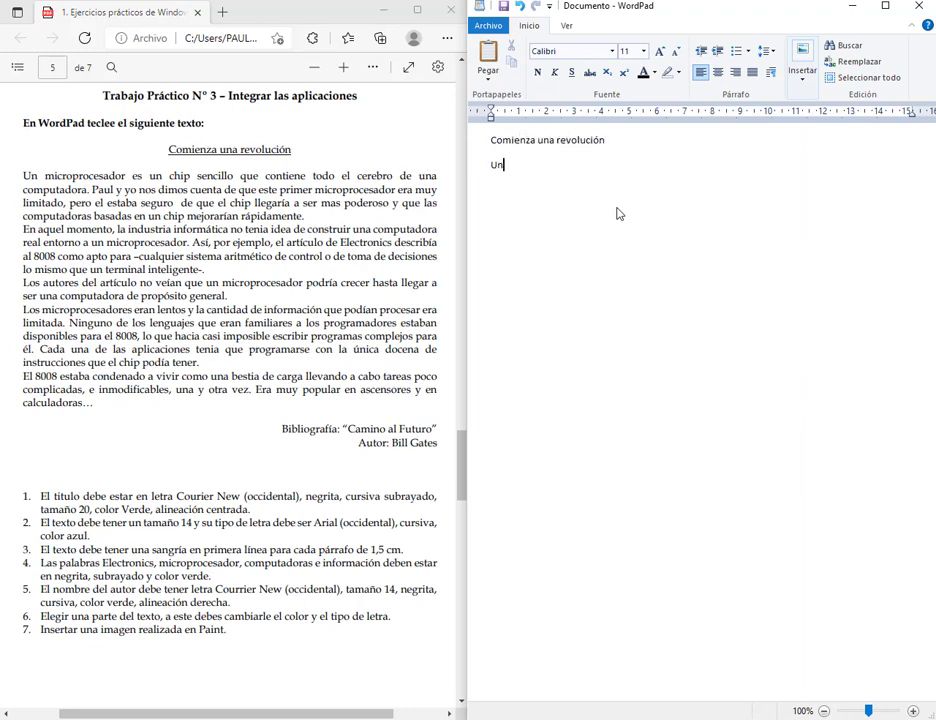
text( morroprocesador es un chi)
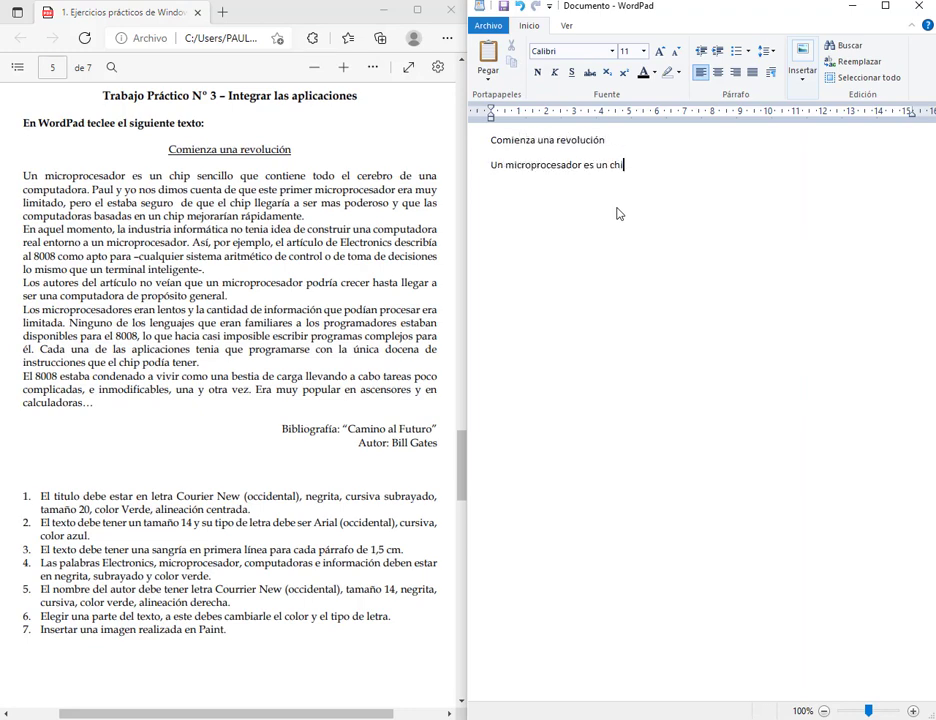
text(p sencillo que contiene todo el cerebro de una com)
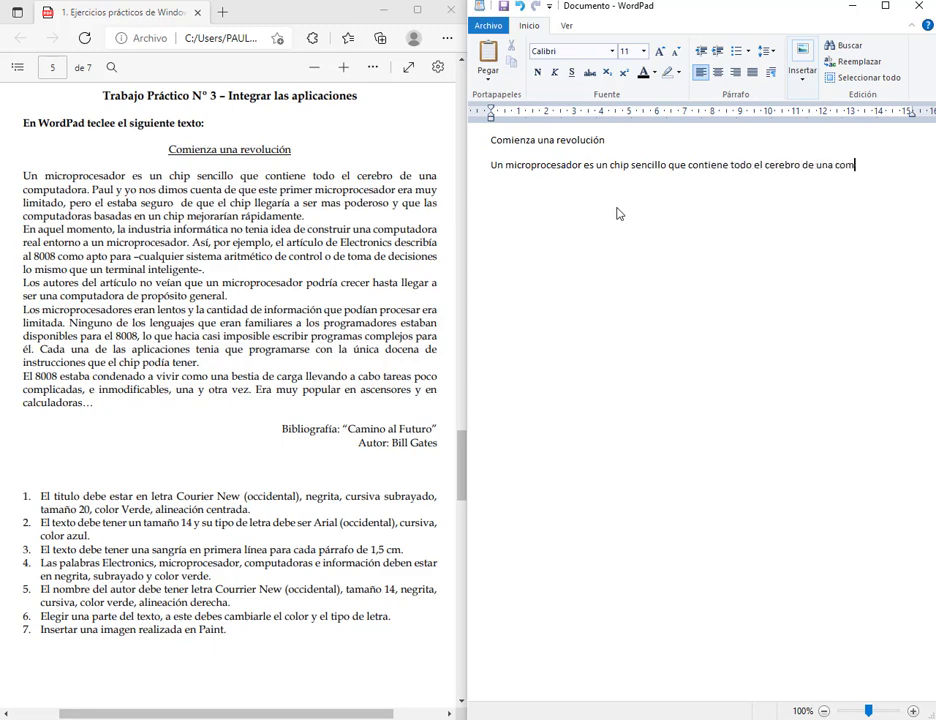
text(putadora. Paul y yo nos dimos cuenta de que este primer microcesador eta)
key(BackSpace)
key(BackSpace)
key(BackSpace)
text(ra muy )
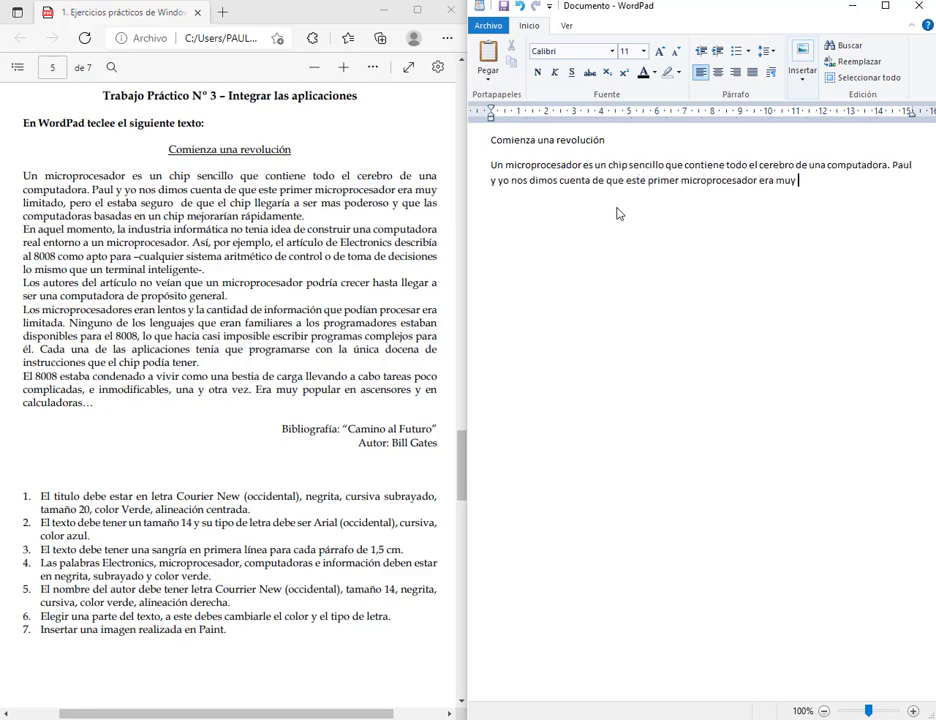
text(limitado, pero el estaba segudde que el chip llegaría a ser más poderoso y que las computadoras basadas en un chip mejorarían rápidamente.)
key(Return)
Write the second paragraph, from "En aquel momento" to "un terminal inteligente-.", and begin the third with "Los autores del artículo no veían"
text(En aquel momento, la industria )
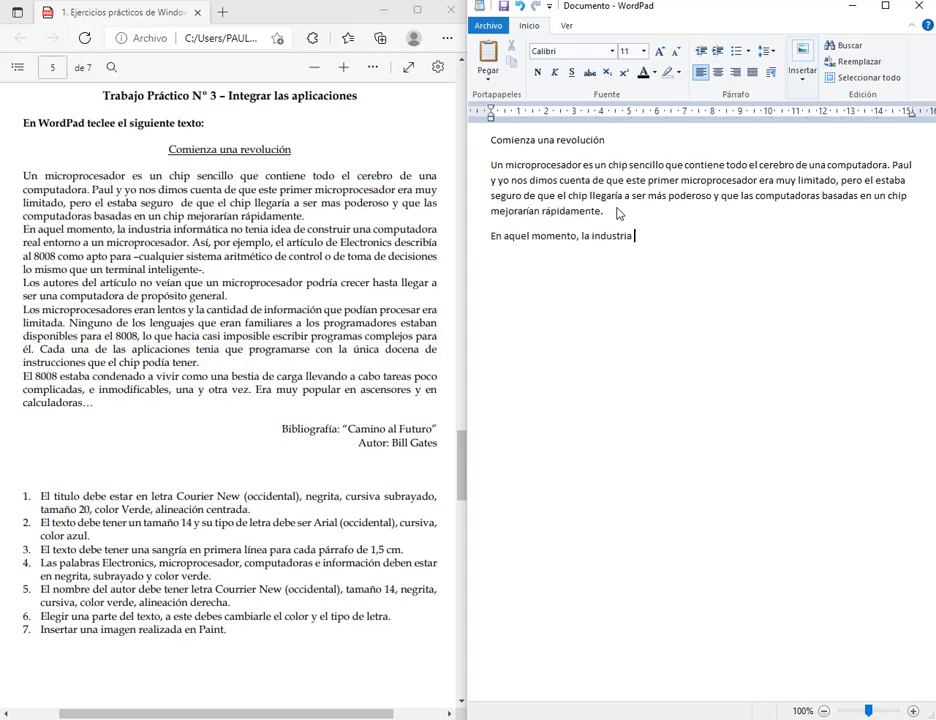
text(informática no tenía idea de construir una comp)
text(utadora real entorno a un micropro)
text(cesador. Así, por ejemplo, el arct)
text(culo de Electronics describ)
text(ía al 80)
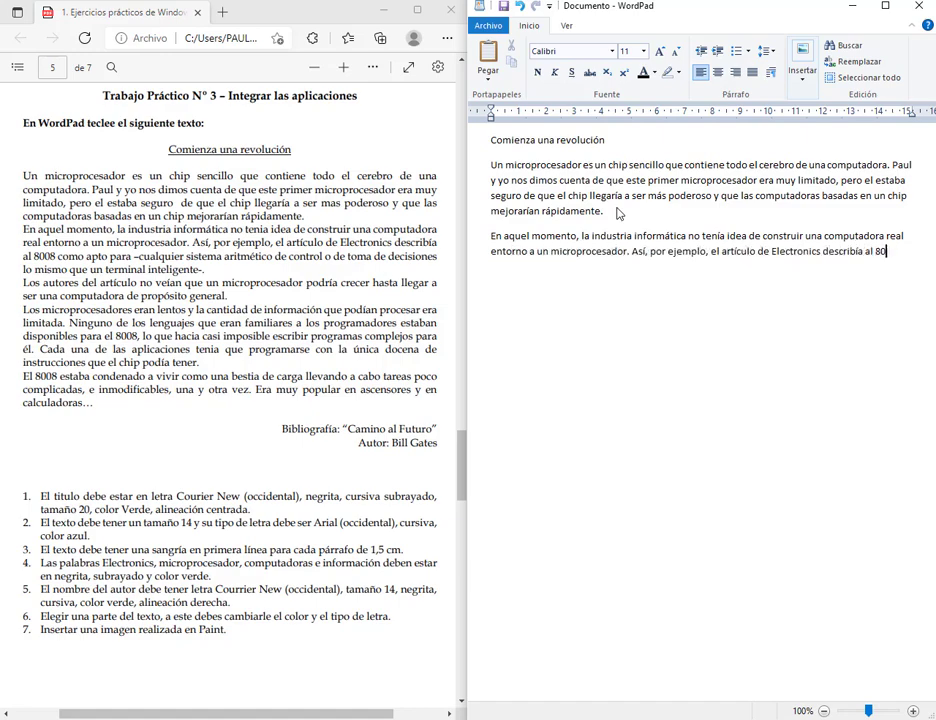
text(88 como apto para -cualquier sistema aritmético )
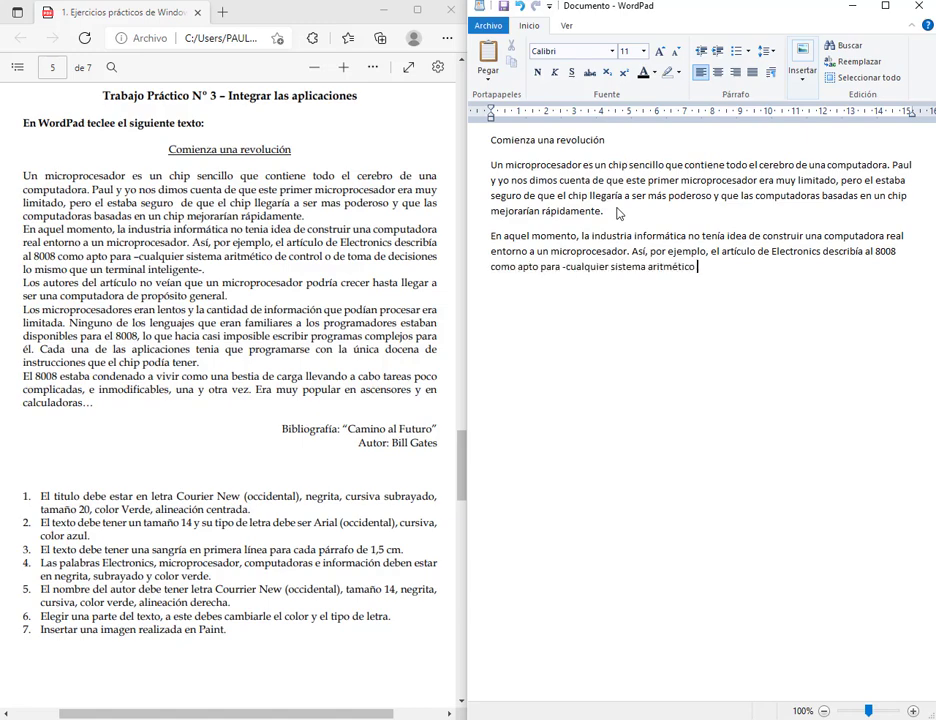
text(de control o de toma de decisiones lo mismo que un terminal in)
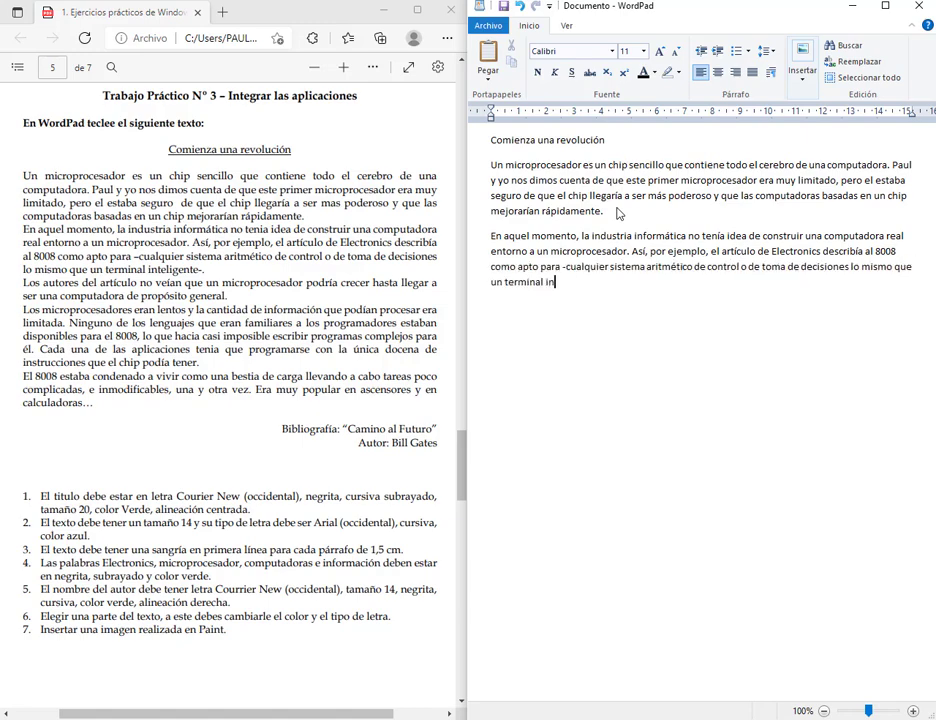
text(teligente-autores del artículo no veían)
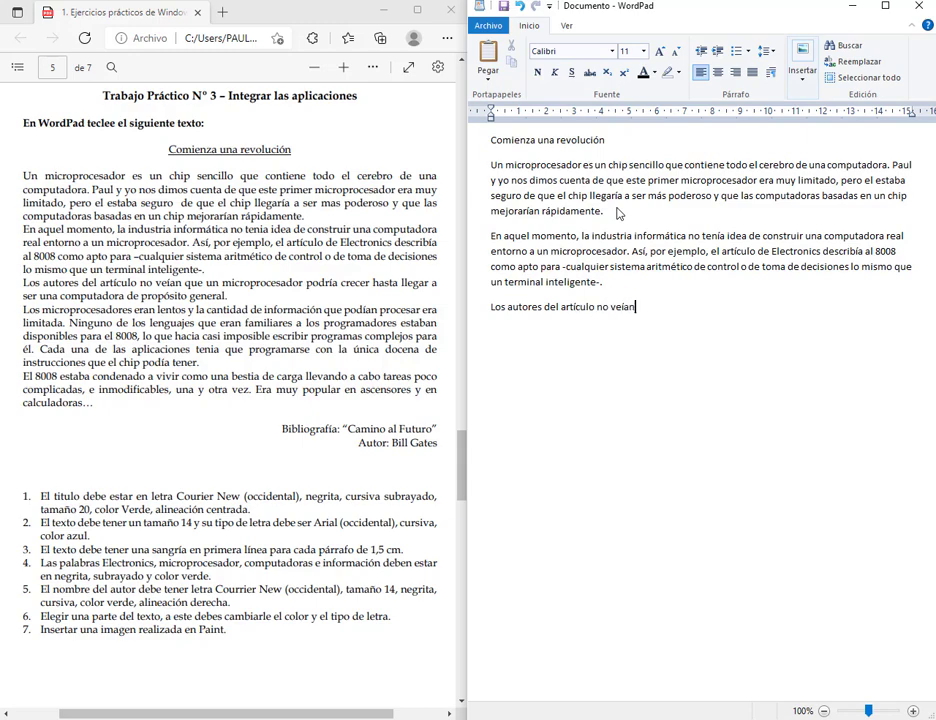
Complete the third paragraph with "que un microprocesador podría crecer hasta llegar a ser una computadora de propósito general."
text( que un microprocesador pordi)
text(a crecer hasta llegar a ser una computadora de p)
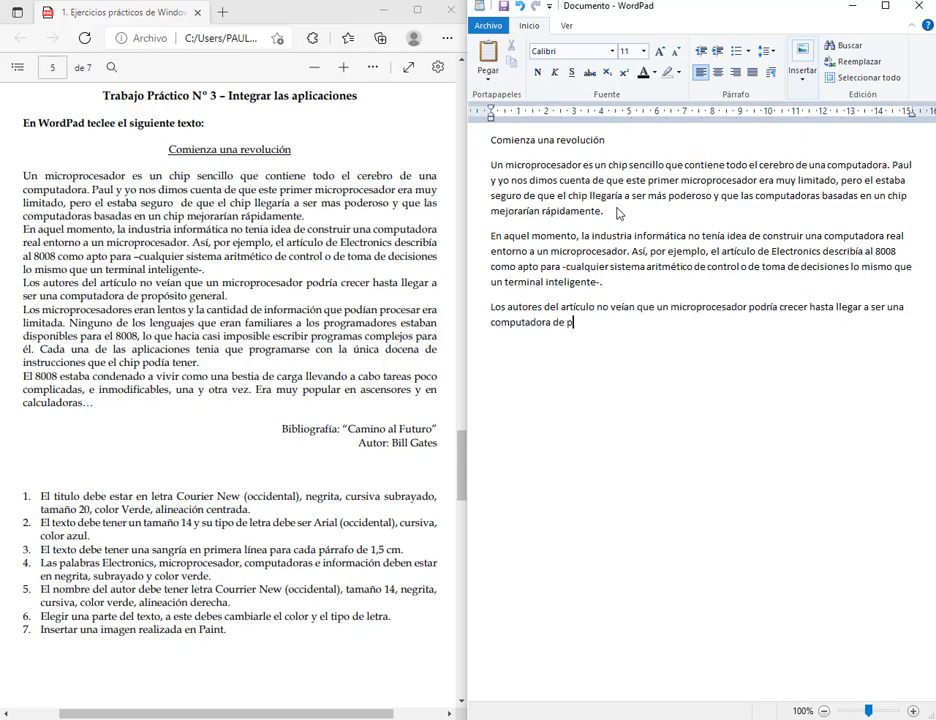
text(ropósito general.)
key(Return)
Write the fourth paragraph, from "Los microprocesadores eran lentos" to "la única docena de instrucciones que el chip podía tener."
text(Los microprocesadores eran len)
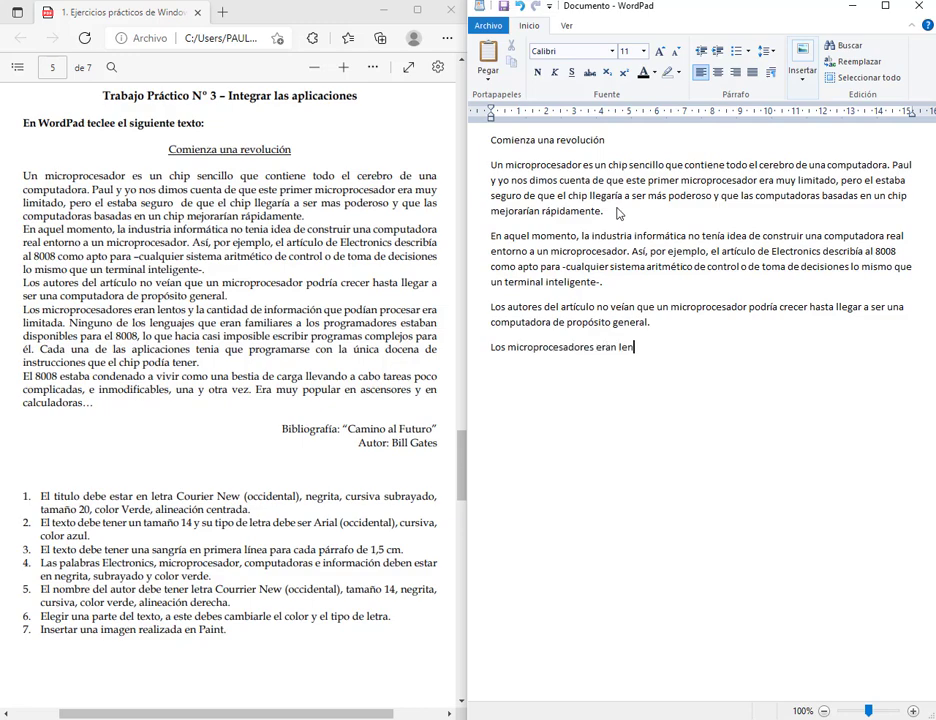
text(tos y la cantidad de información que p)
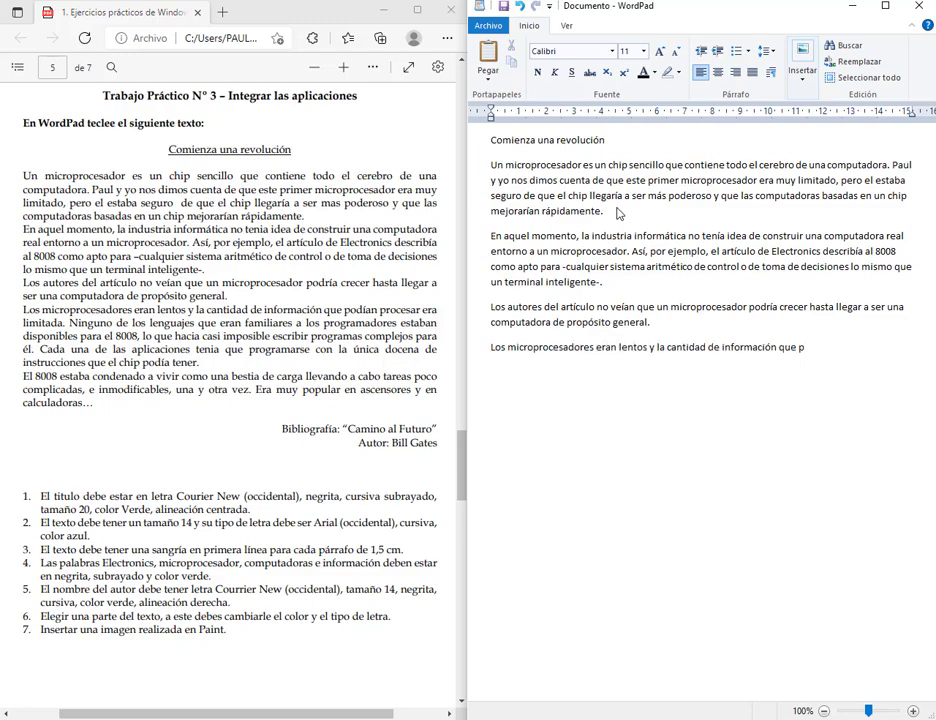
text(odían procesar era limitada. Ninguno de los len)
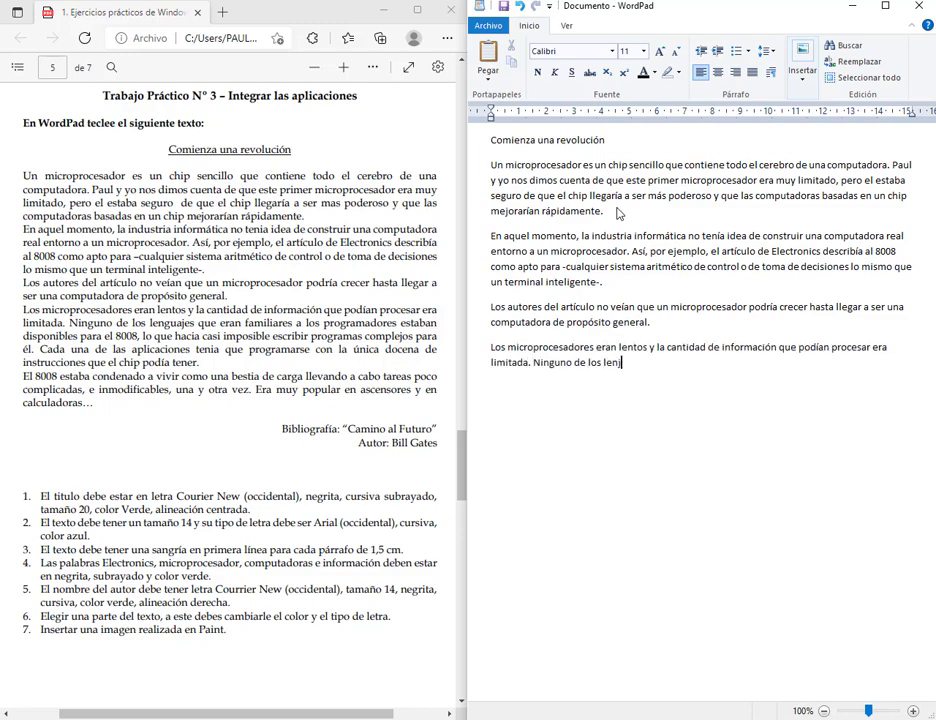
text(guajes que eran familiares a los programad)
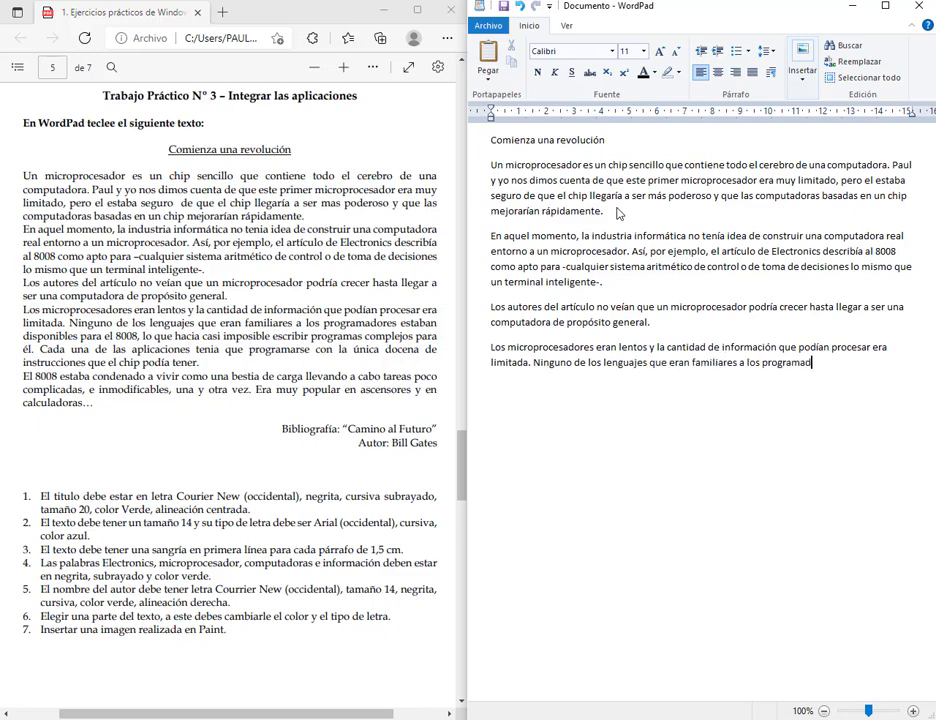
text(ores estaban disponibles para el 8008, lo que haci)
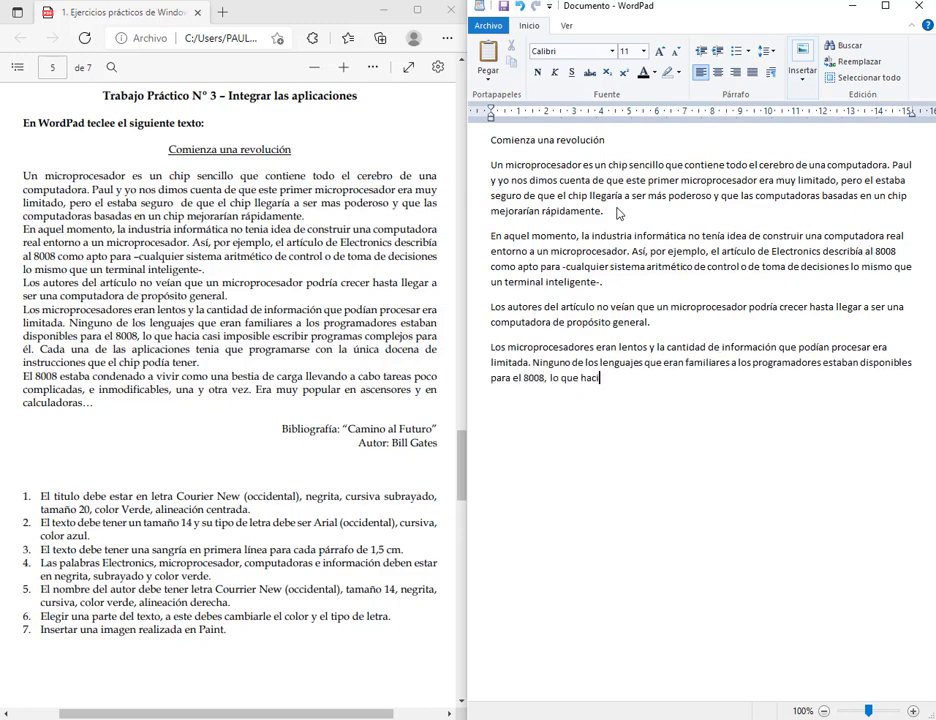
text(a casi imposible escribir programas compke)
text(jos para él. Cada una de las aplicaciones tenia que programar)
text(se con la única docena de instrucciones que el chip podría)
text( tener.)
key(Return)
Write the fifth paragraph, from "El 8008 estaba condenado a vivir como una bestia de carga" to "ascensores y en calculadoras.."
text(El 8008  estaba condenado a vivir como)
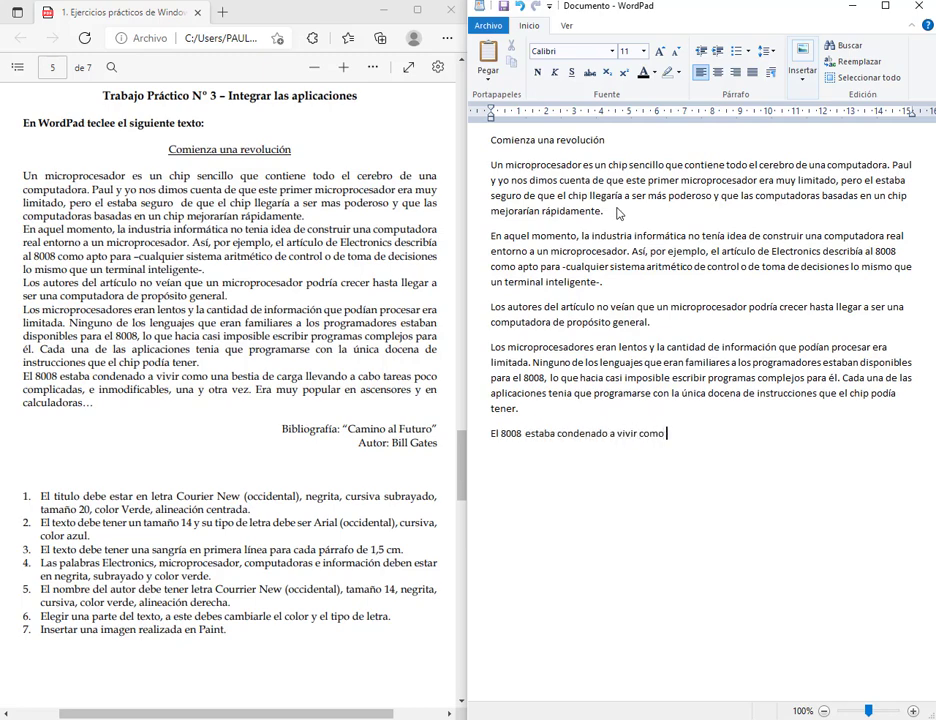
text( una bestia de carga llevando a cabo tareas poco complicadas, e inmodificables, una y otra vez. Era muy popular en es)
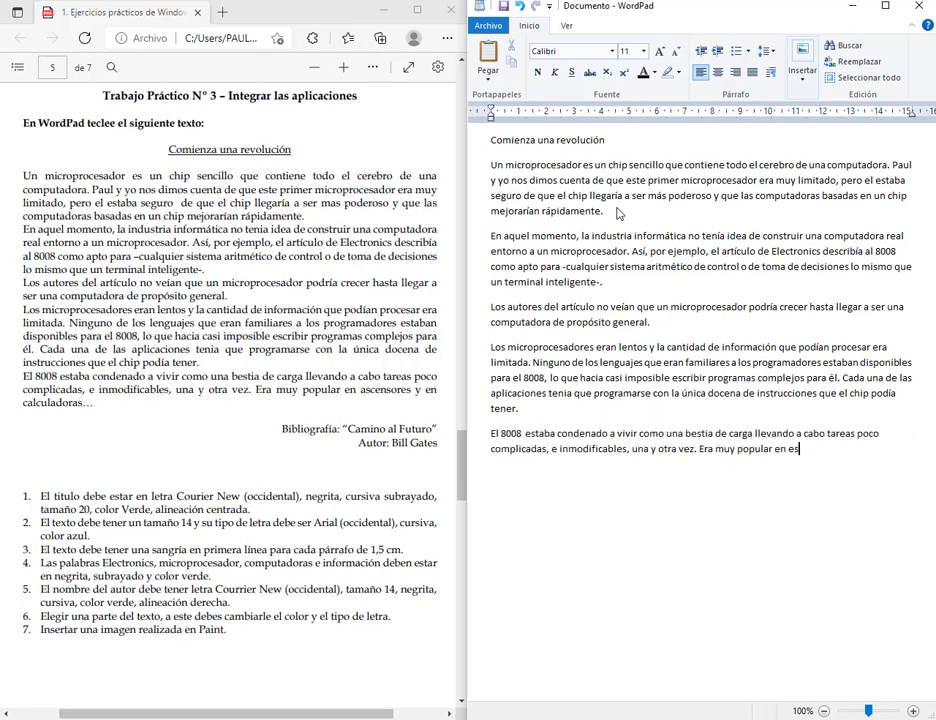
text(censores y en calculadoras..)
key(Return)
Add the closing lines 'Bibliografía: "Camino al Futuro"' and "Autor: Bill Gates" as separate paragraphs
text(Bibliografía: "Camino)
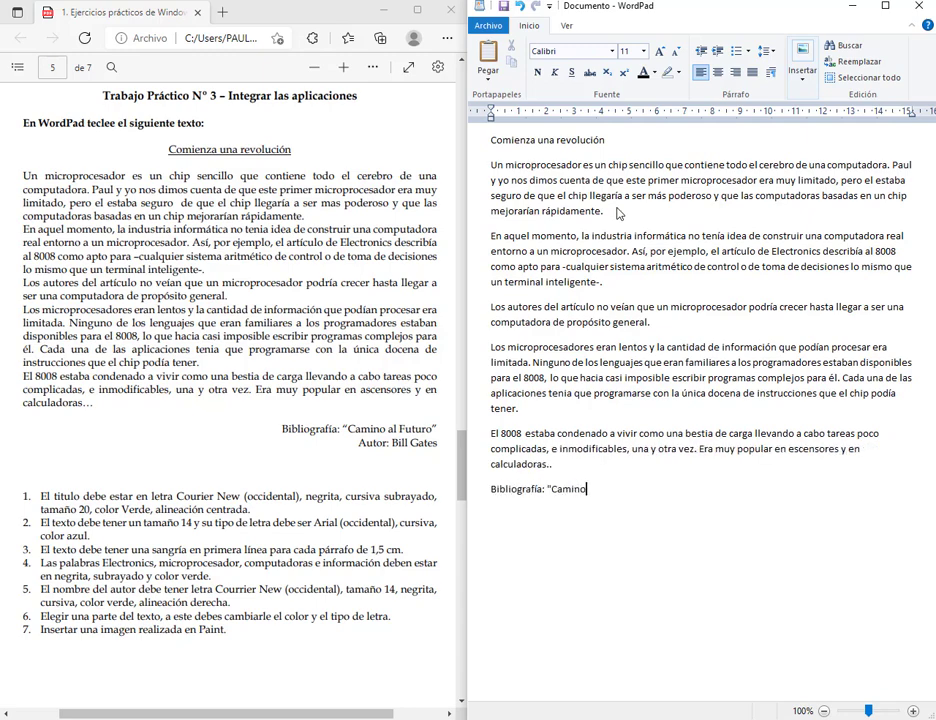
text( al Futuro")
key(Return)
text(Autor: Bill Gates)
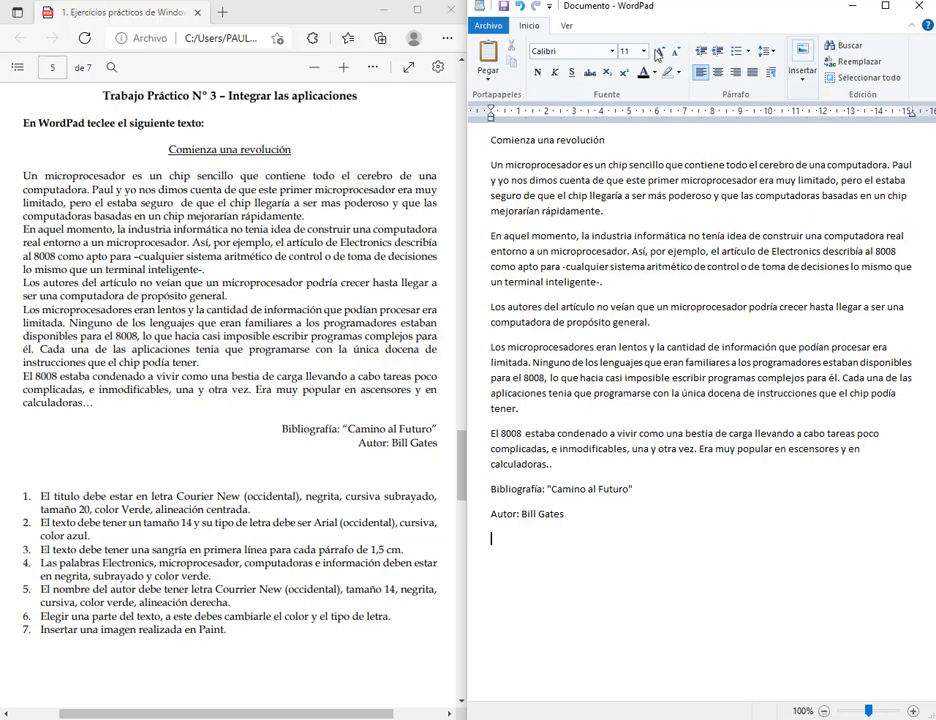
Save the document as "Trabajo práctico Nº3" in the Modulo 1 folder of "1. Curso de Secreatariado" inside Documentos
click(492, 25)
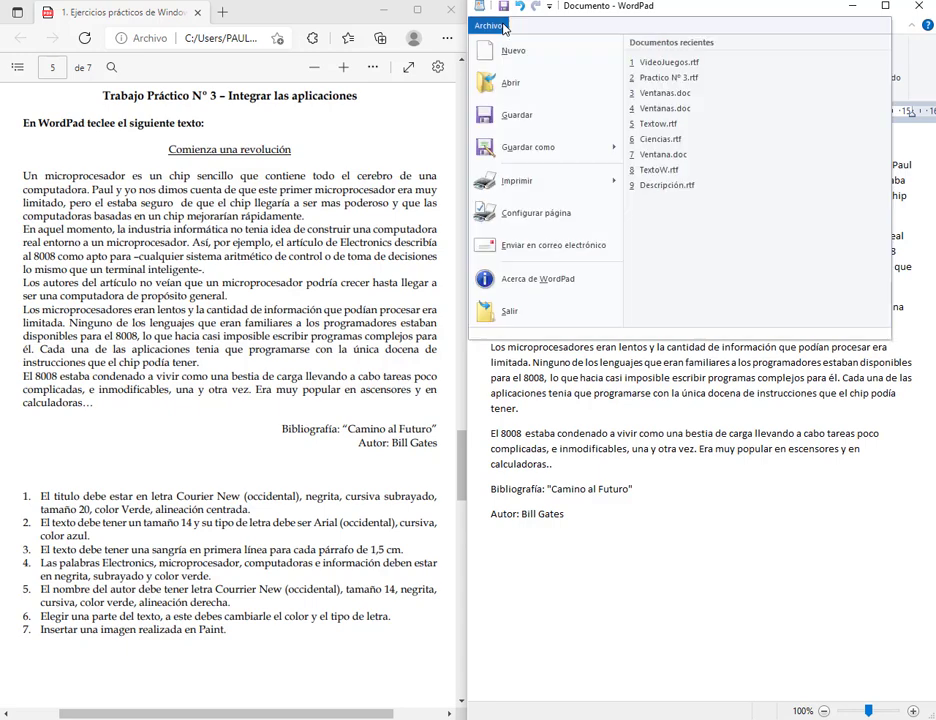
click(555, 148)
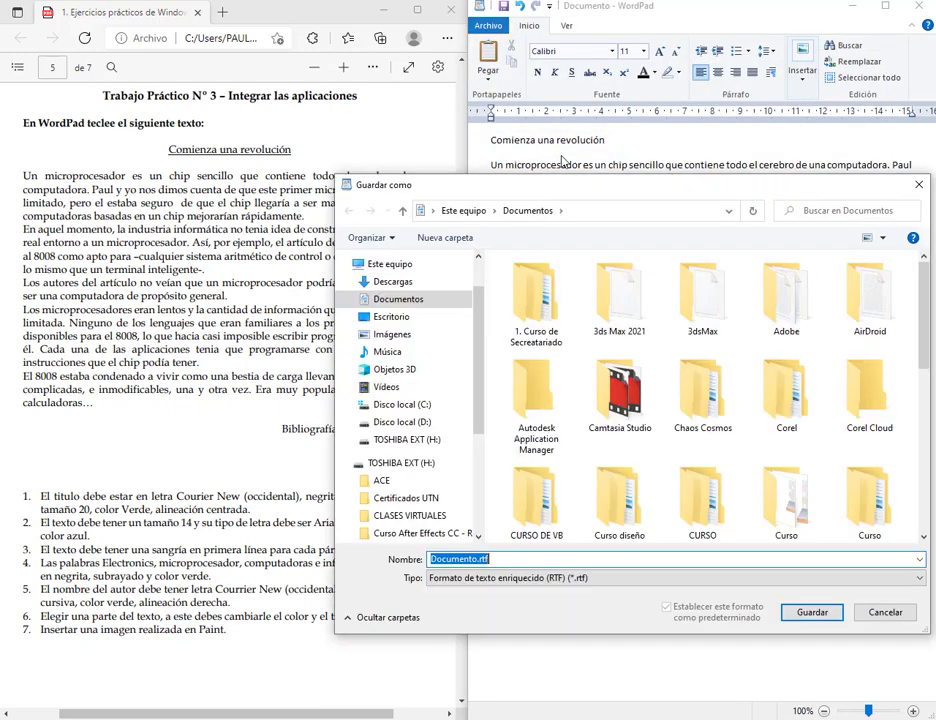
double_click(545, 310)
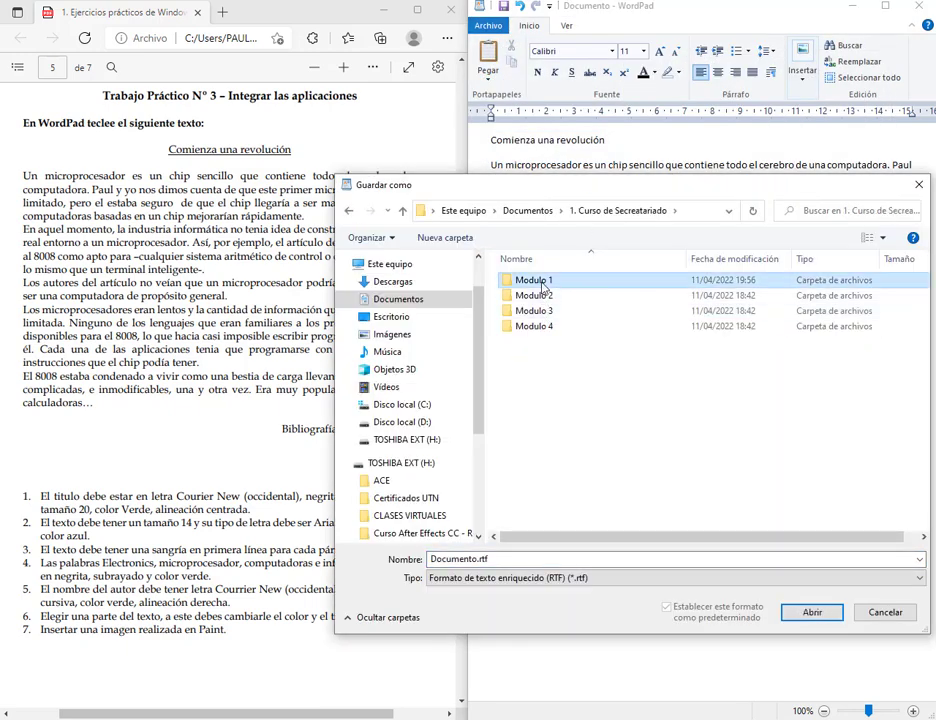
double_click(535, 280)
double_click(508, 559)
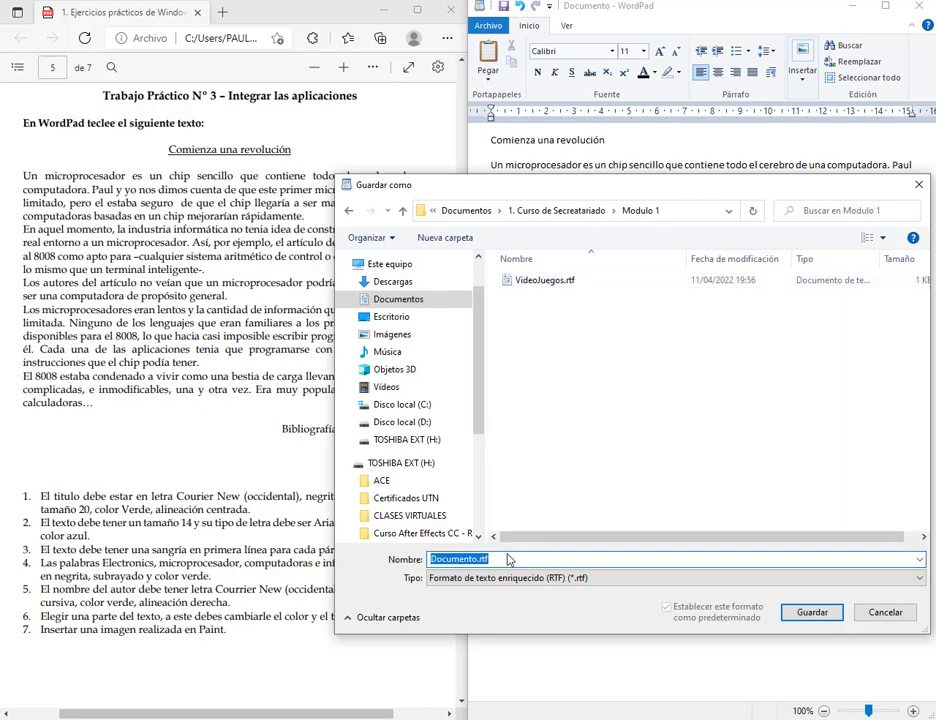
text(Trabajo )
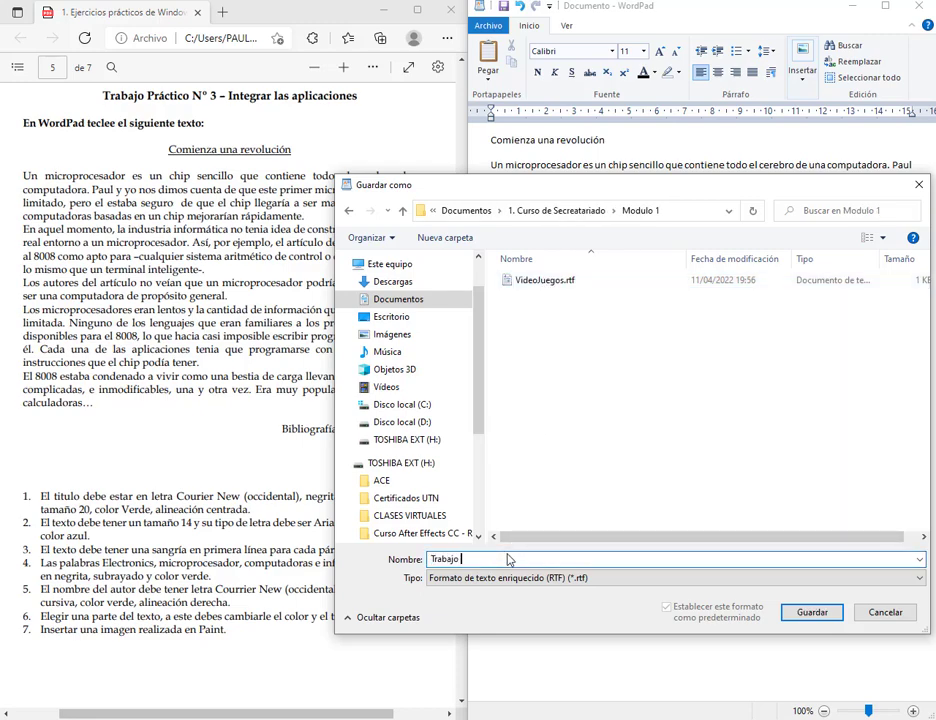
text(práctico N°3)
key(Return)
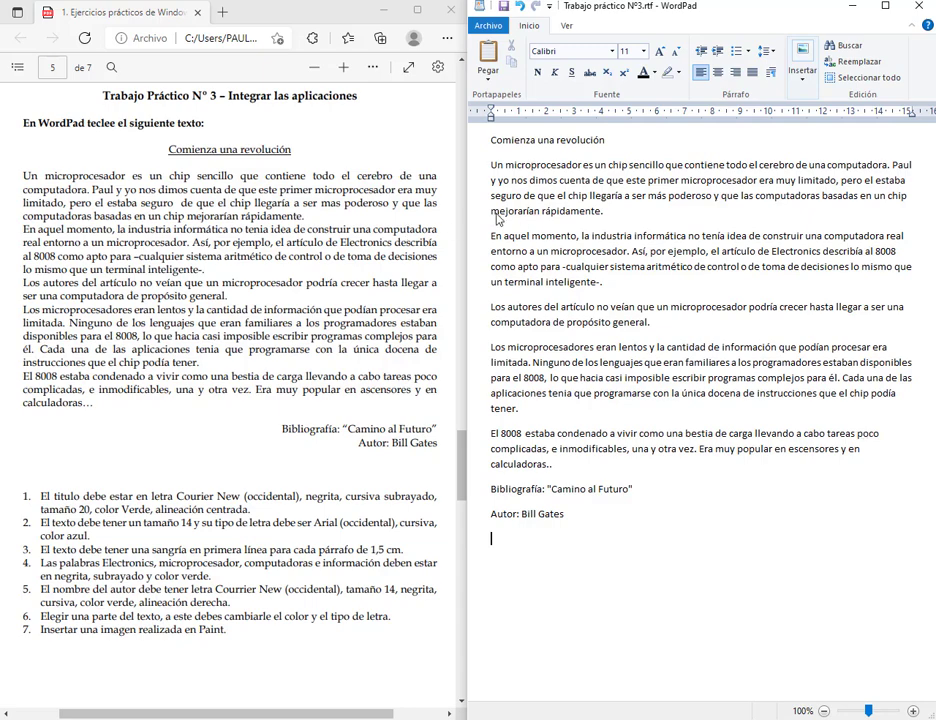
drag(487, 213, 933, 224)
drag(491, 282, 874, 296)
drag(494, 331, 720, 313)
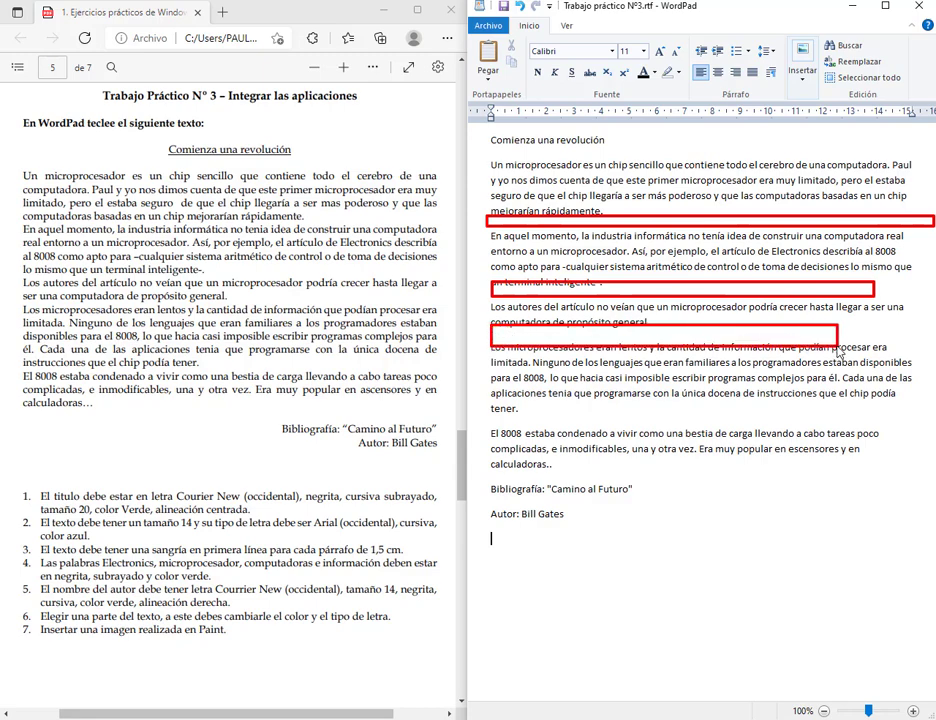
key(Escape)
Remove the 10-point spacing after paragraphs from the whole text, including the title and the closing lines
drag(493, 539, 346, 110)
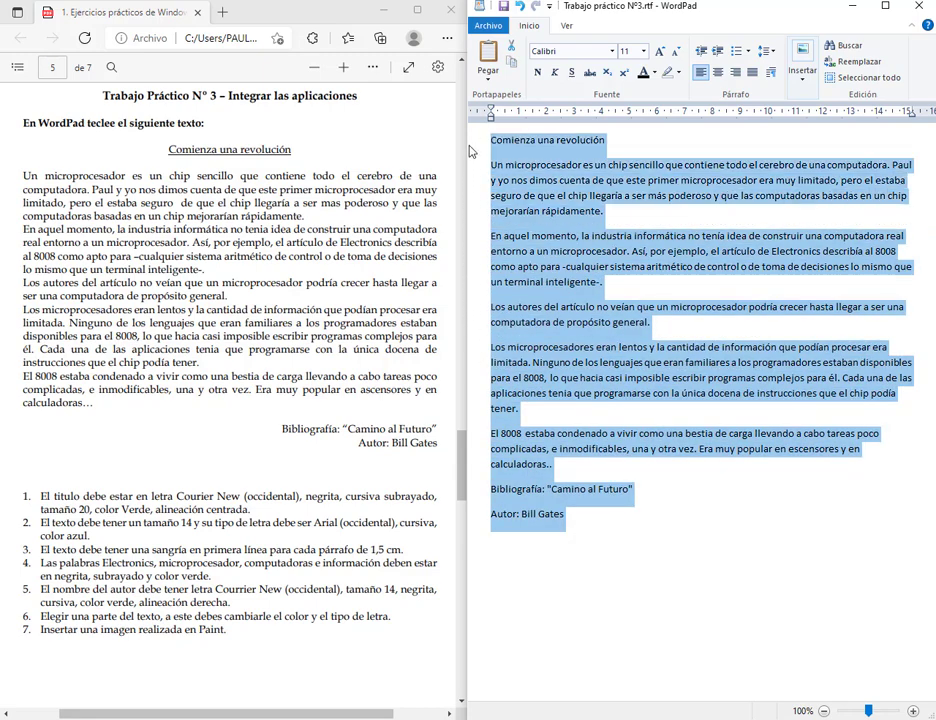
click(771, 76)
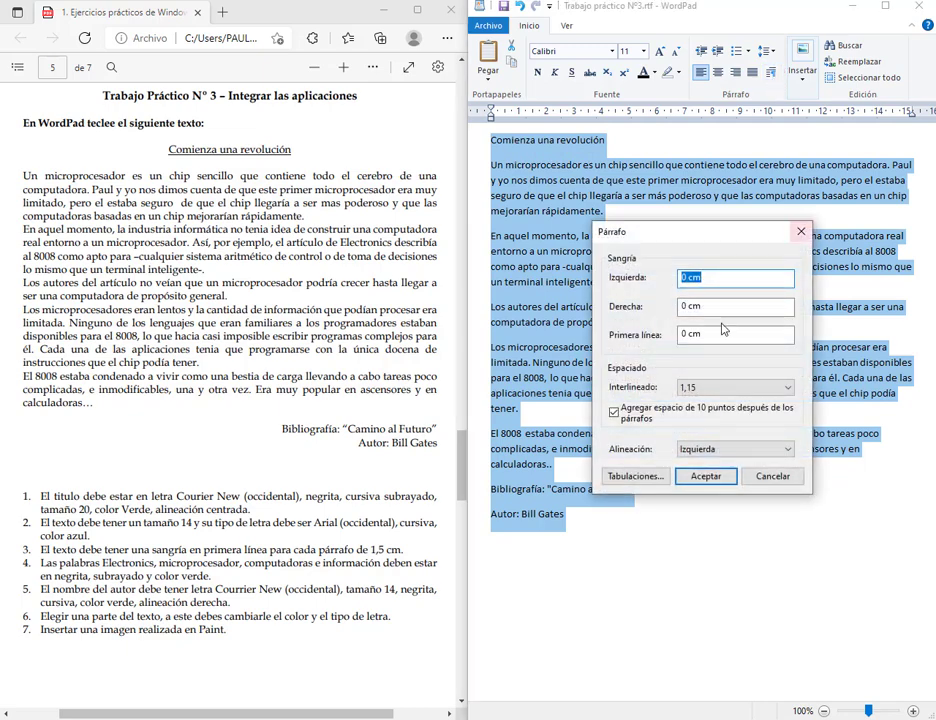
click(615, 413)
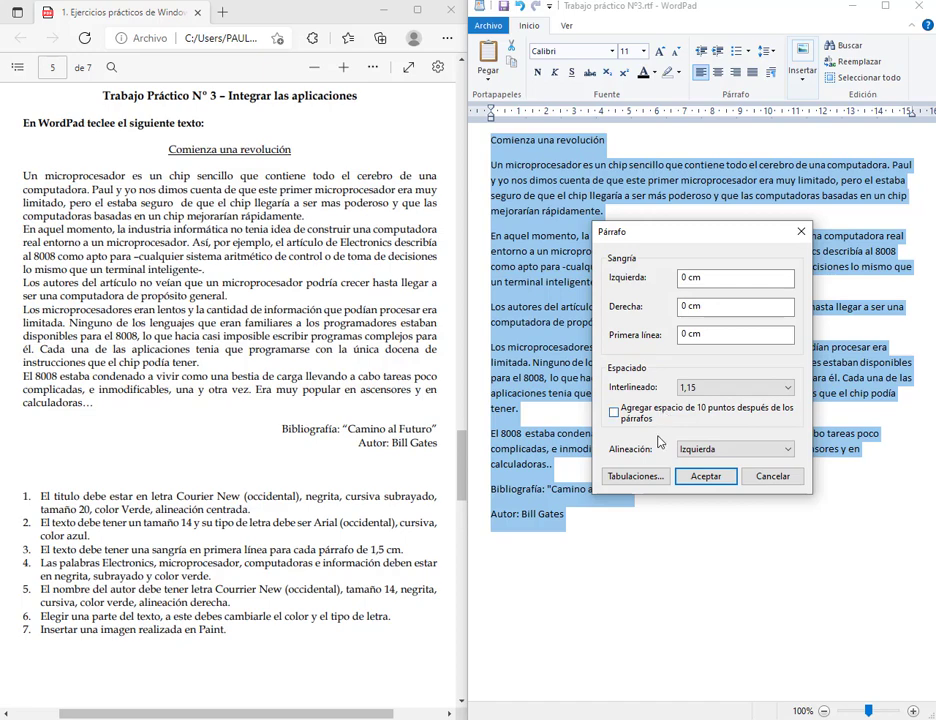
click(706, 478)
click(706, 484)
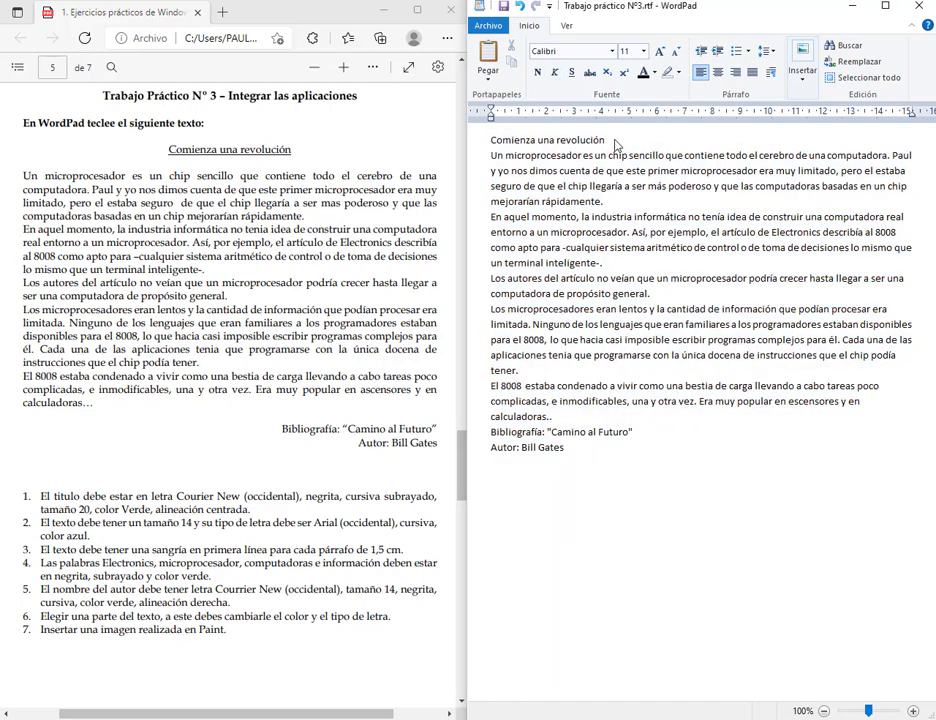
Insert a blank line below the title and another between the last paragraph and the Bibliografía line
key(Return)
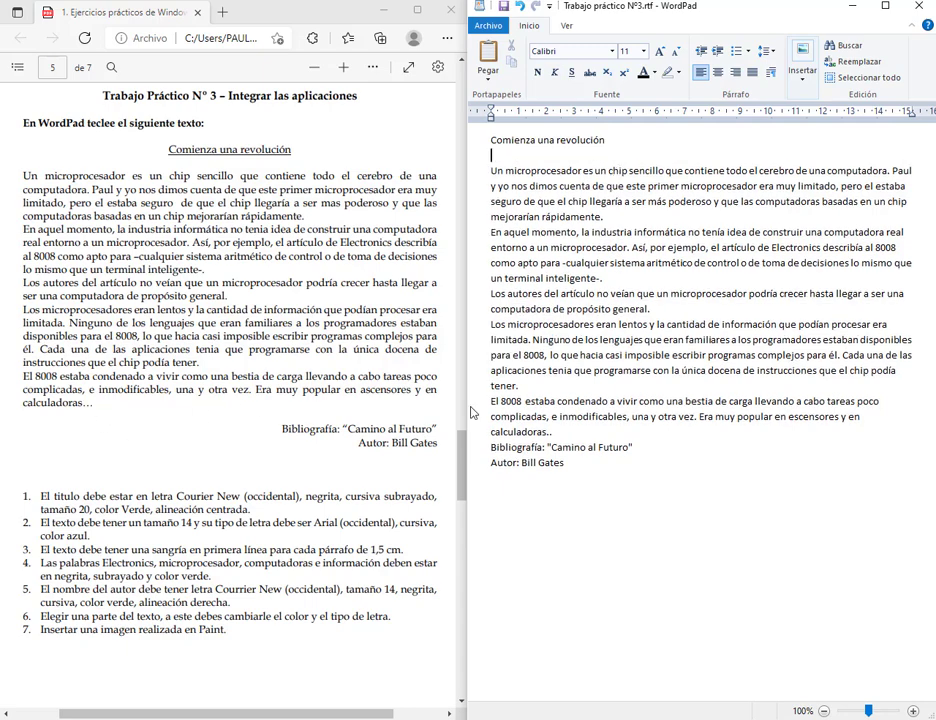
click(555, 433)
key(Return)
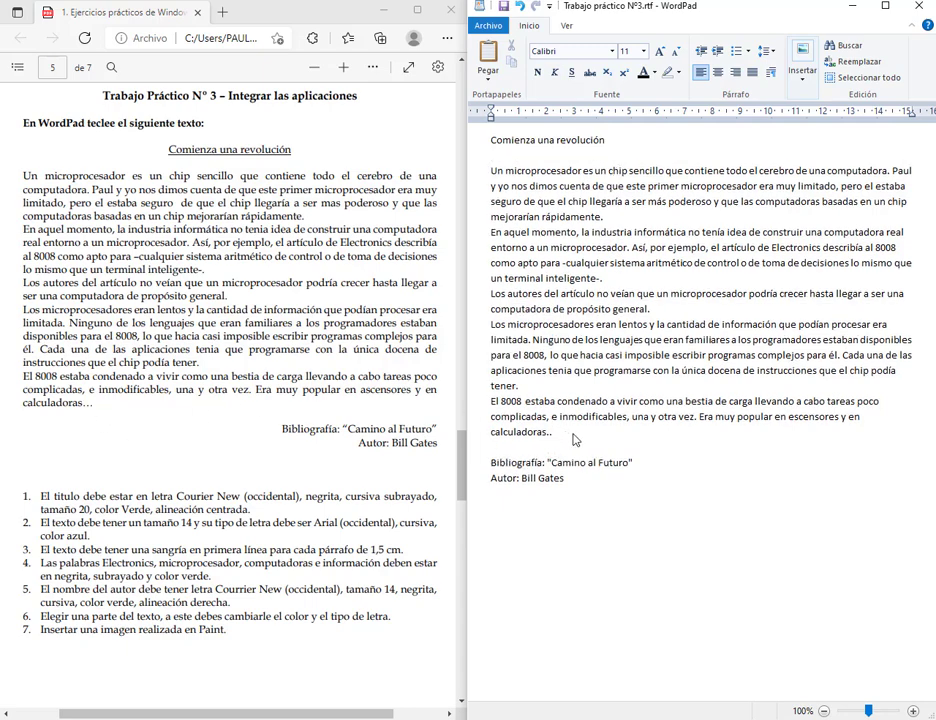
scroll(424, 351, down, 5)
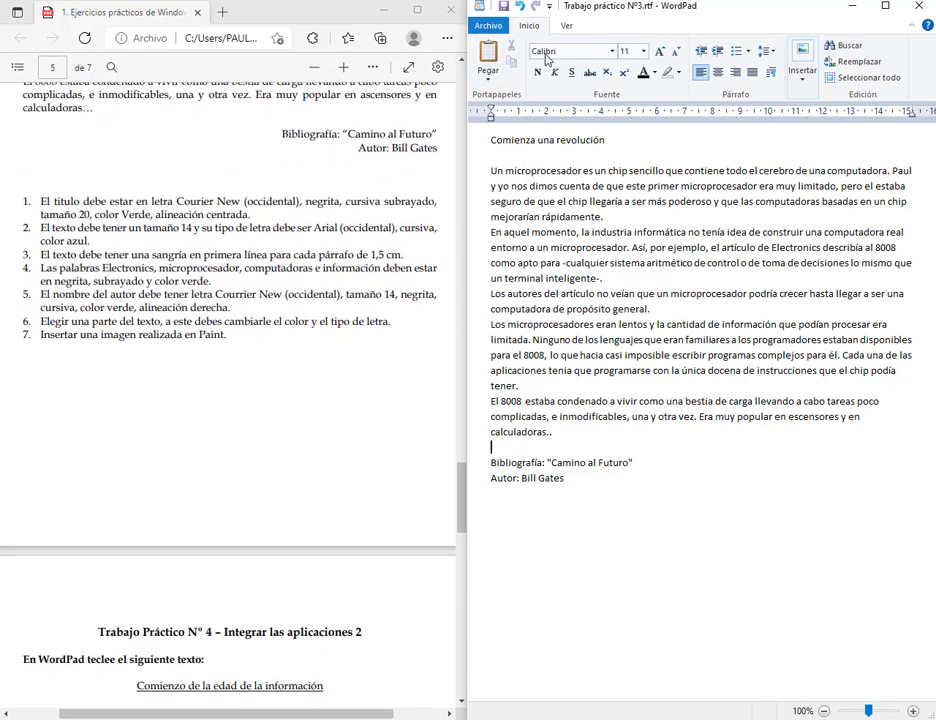
click(507, 28)
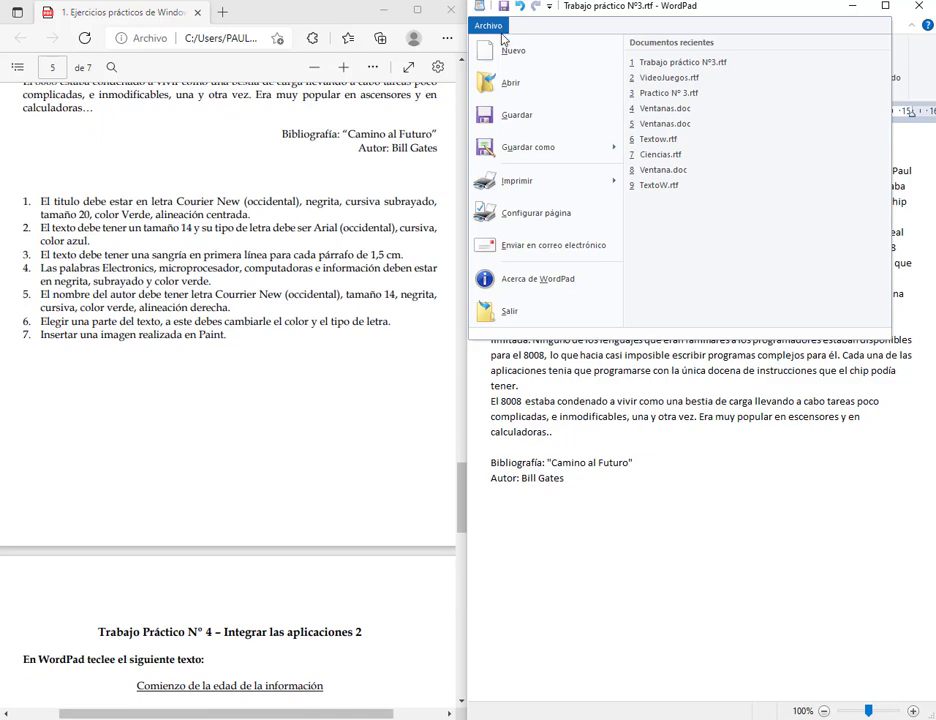
click(497, 28)
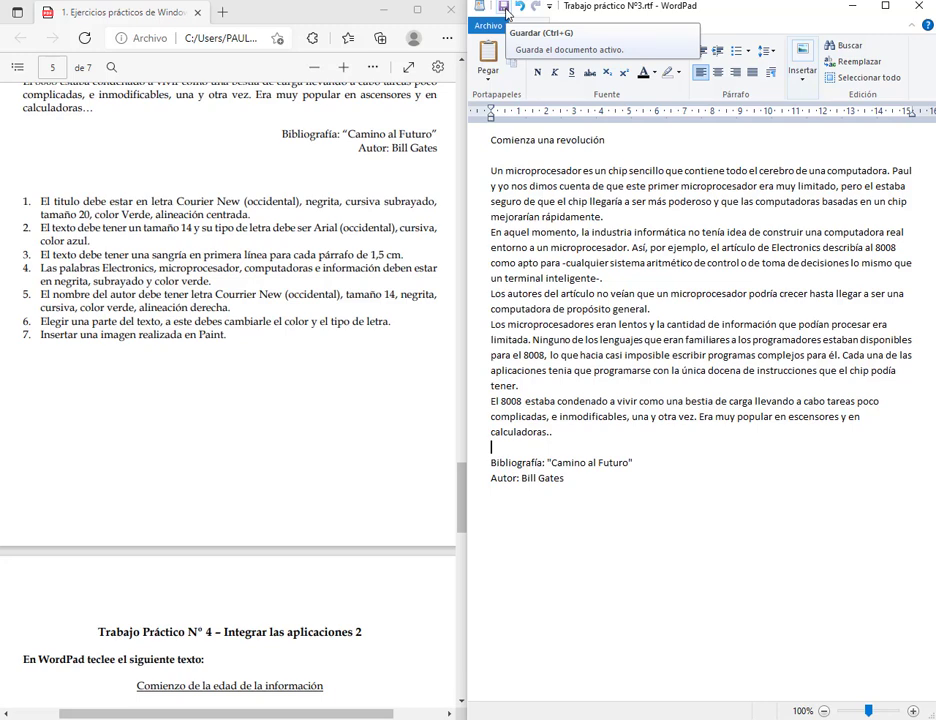
click(829, 466)
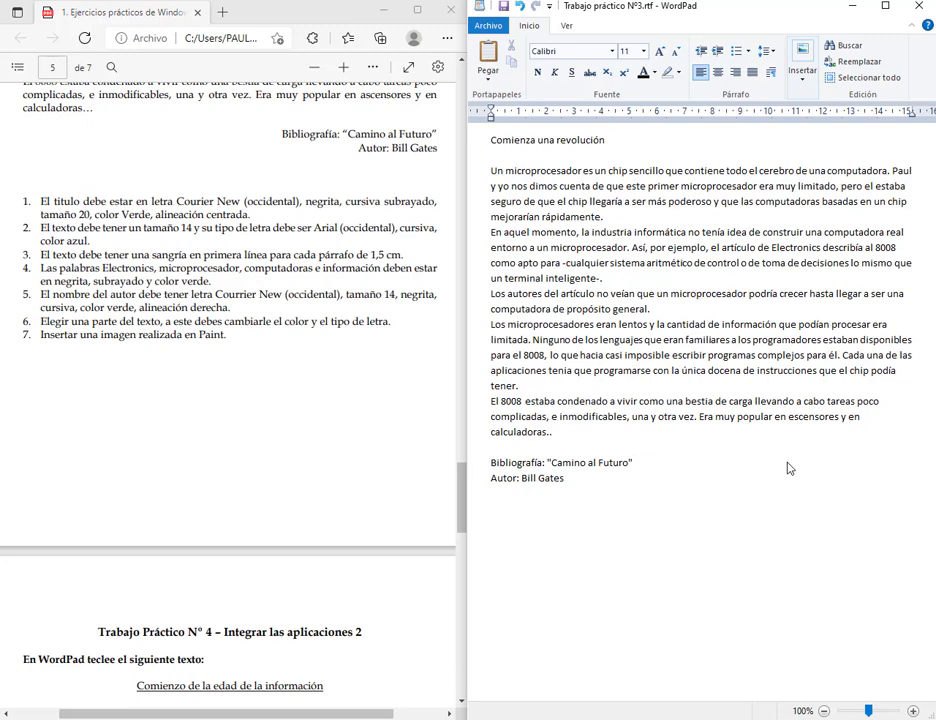
click(488, 25)
click(654, 484)
Review the exercise's numbered formatting instructions in the PDF, especially the title's required font, style, size, color and alignment
scroll(424, 399, up, 2)
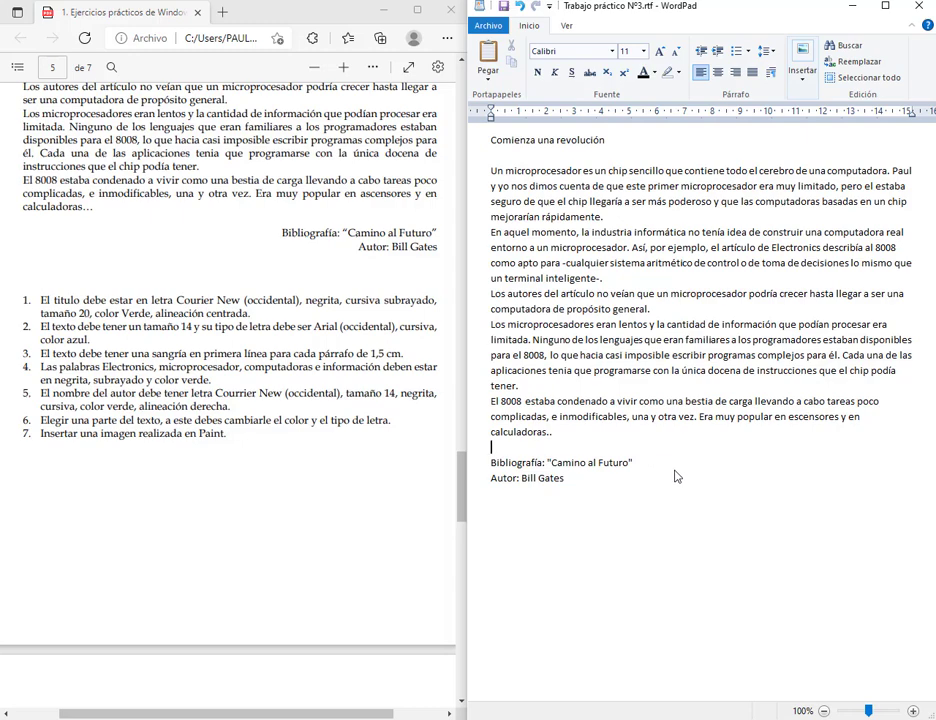
drag(38, 300, 289, 313)
click(105, 343)
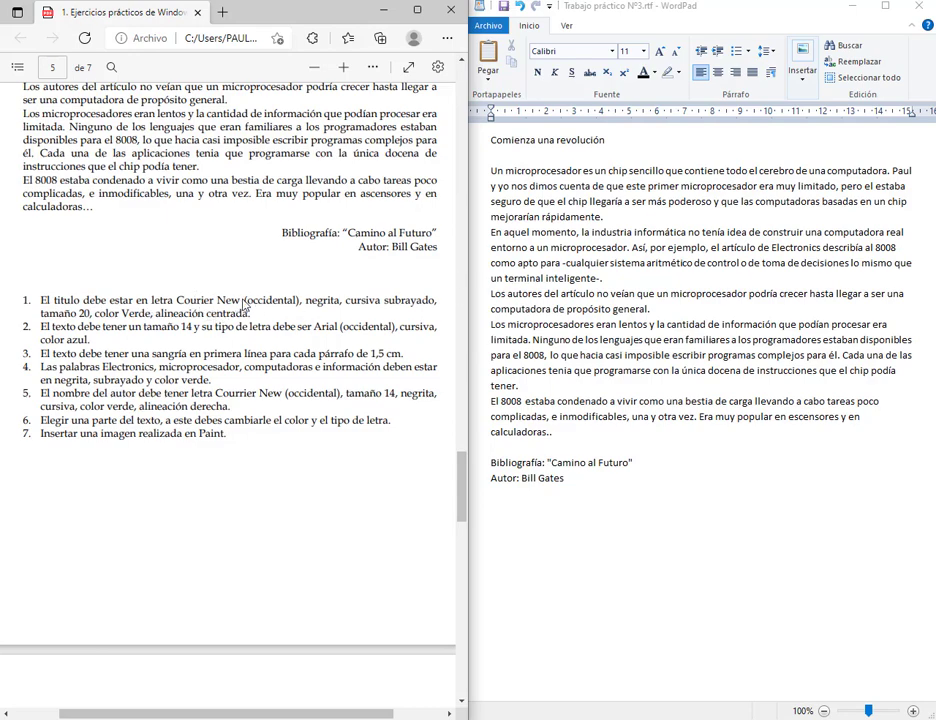
drag(231, 300, 305, 306)
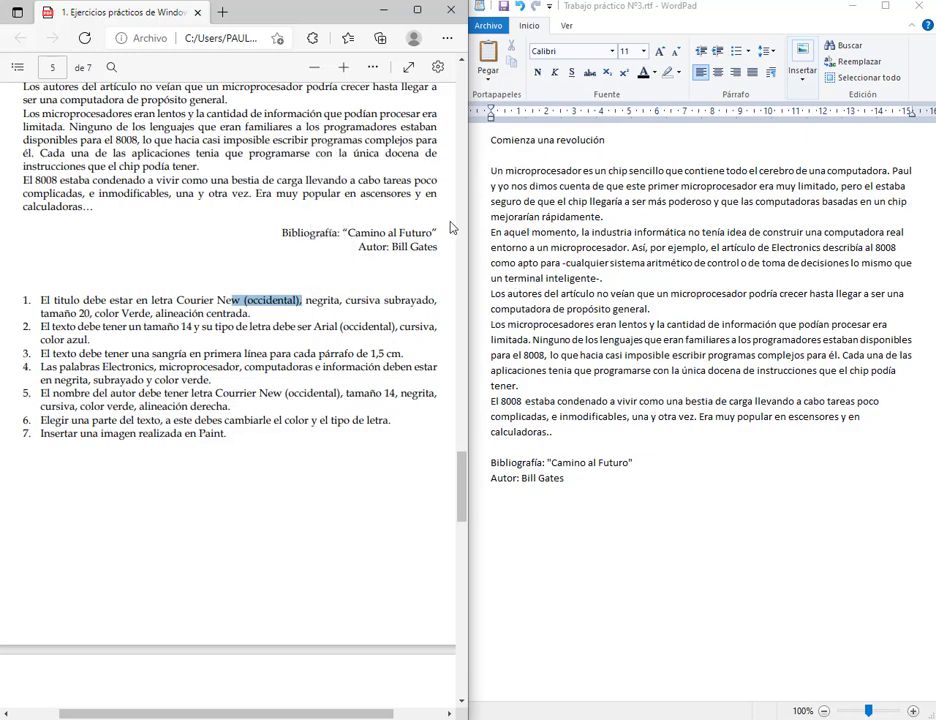
click(360, 300)
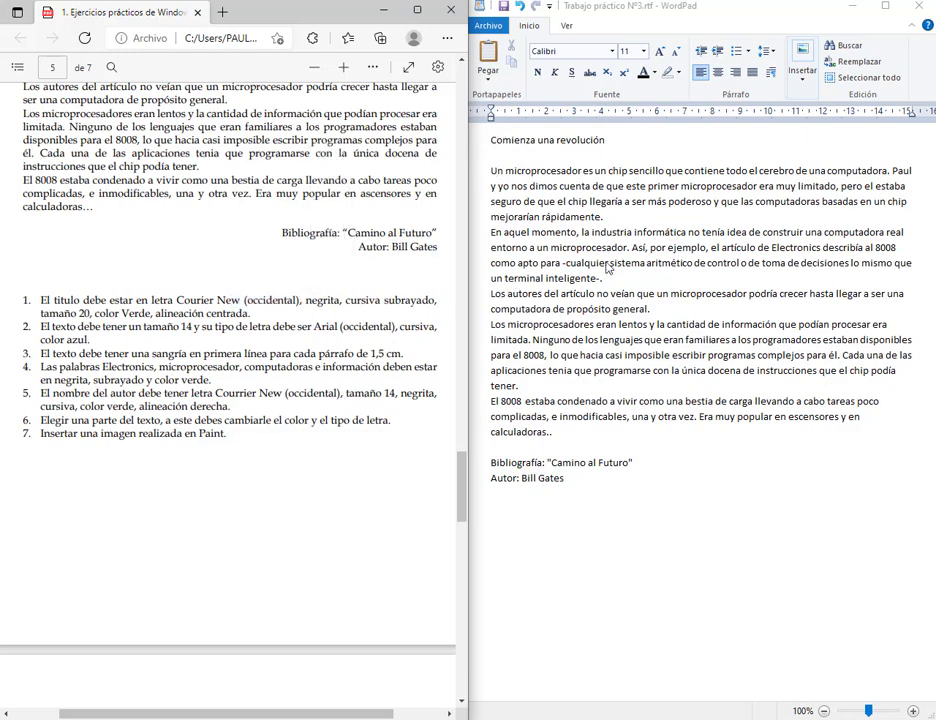
mouse_move(233, 302)
mouse_down()
mouse_move(302, 311)
mouse_move(245, 309)
mouse_up()
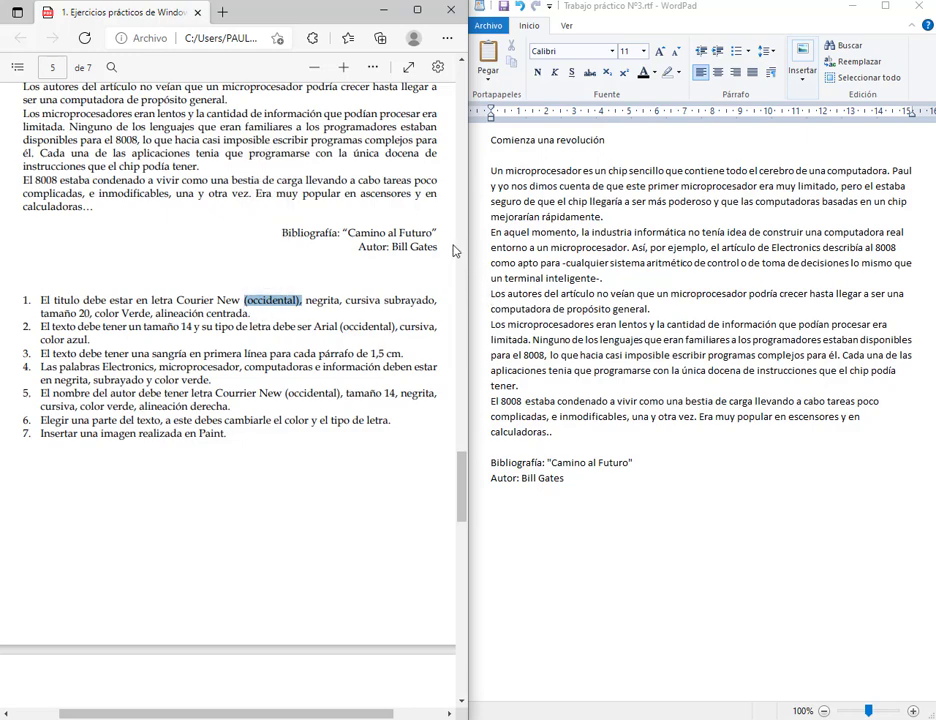
click(307, 251)
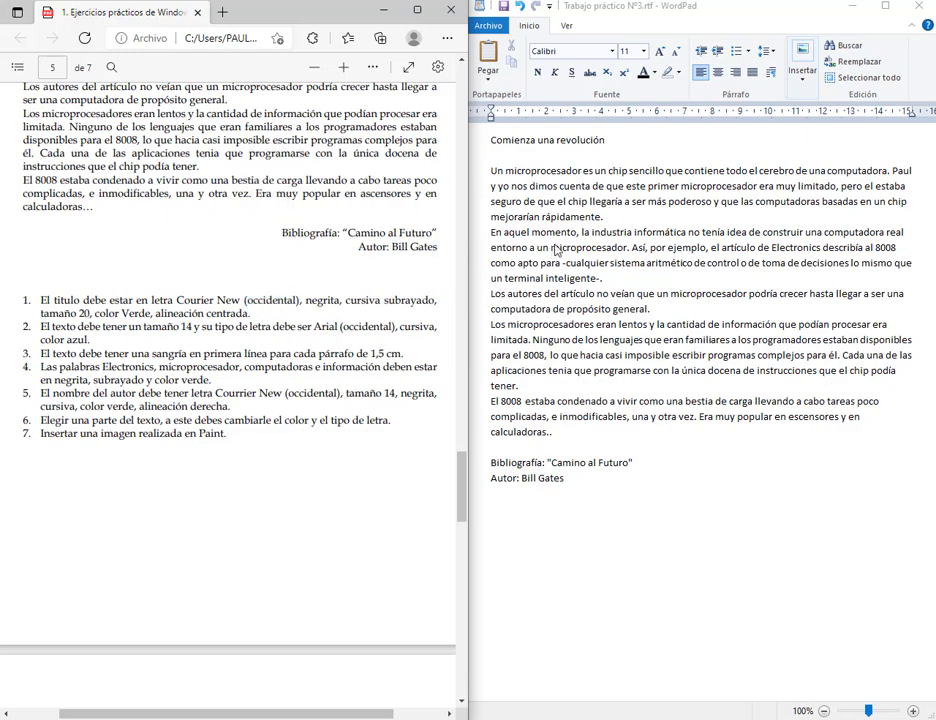
Switch to the WordPad document and set the title "Comienza una revolución" in the Courier New font
key(alt+Tab)
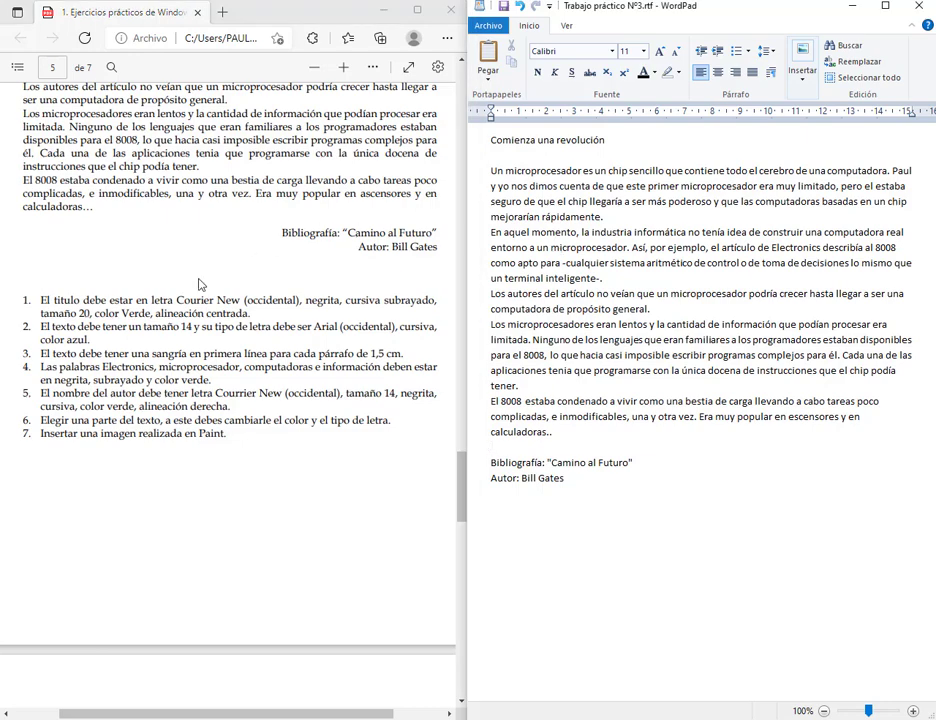
click(485, 142)
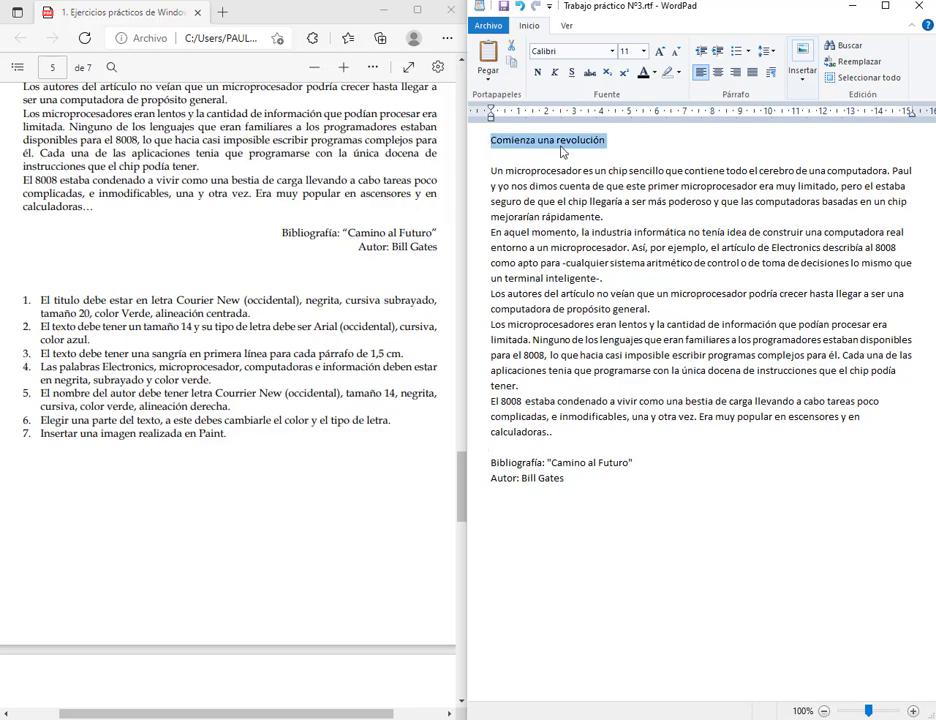
click(612, 51)
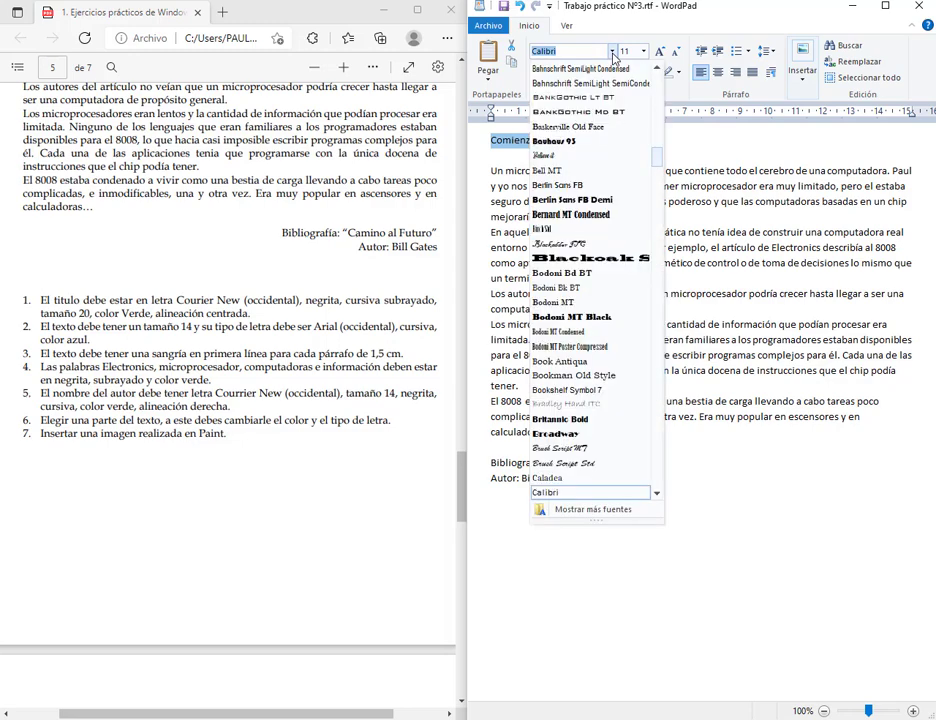
text(Cour)
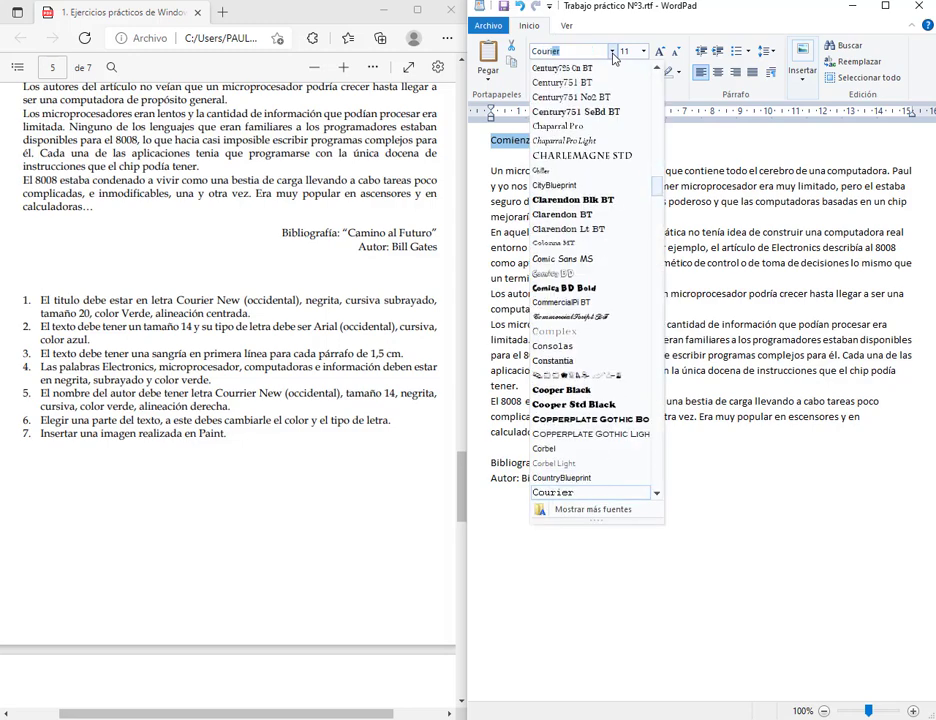
text(ier)
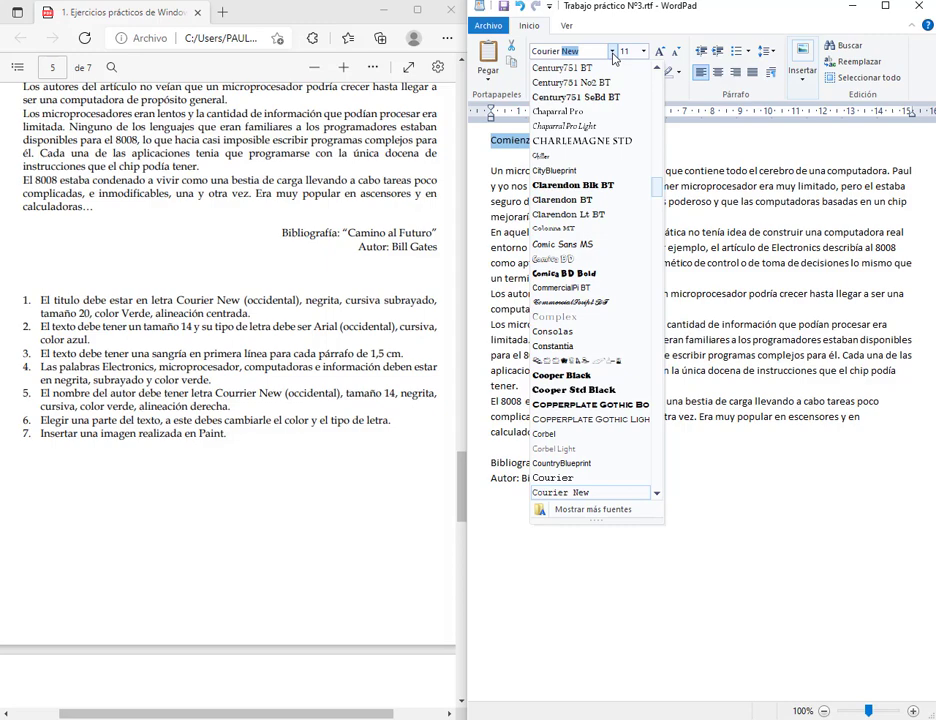
key(Return)
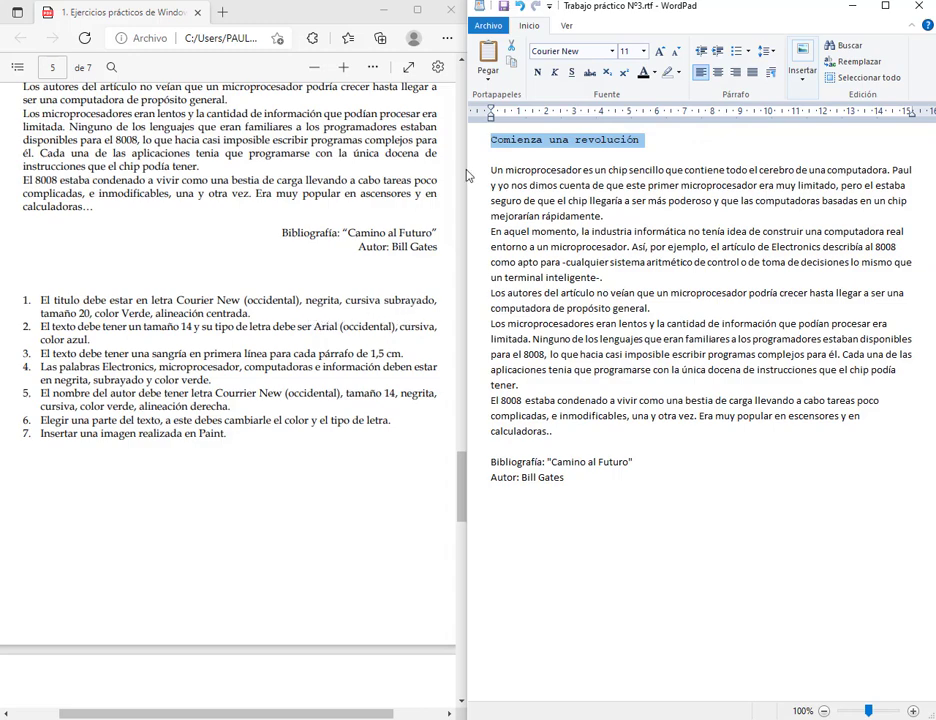
Make the title bold, italic and underlined, with a font size of 20
click(537, 73)
click(555, 72)
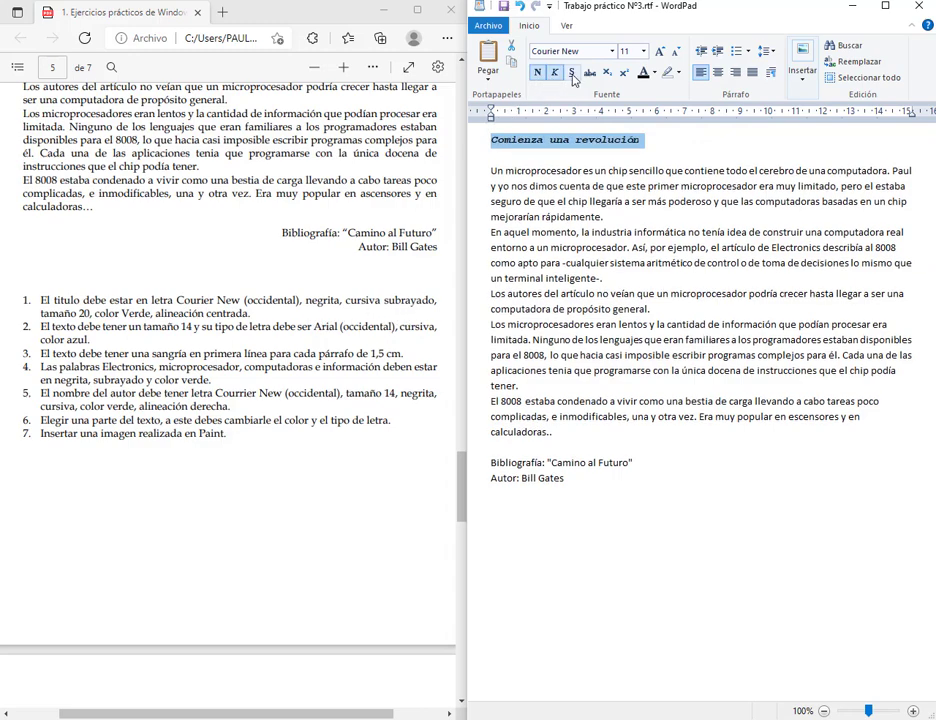
click(571, 72)
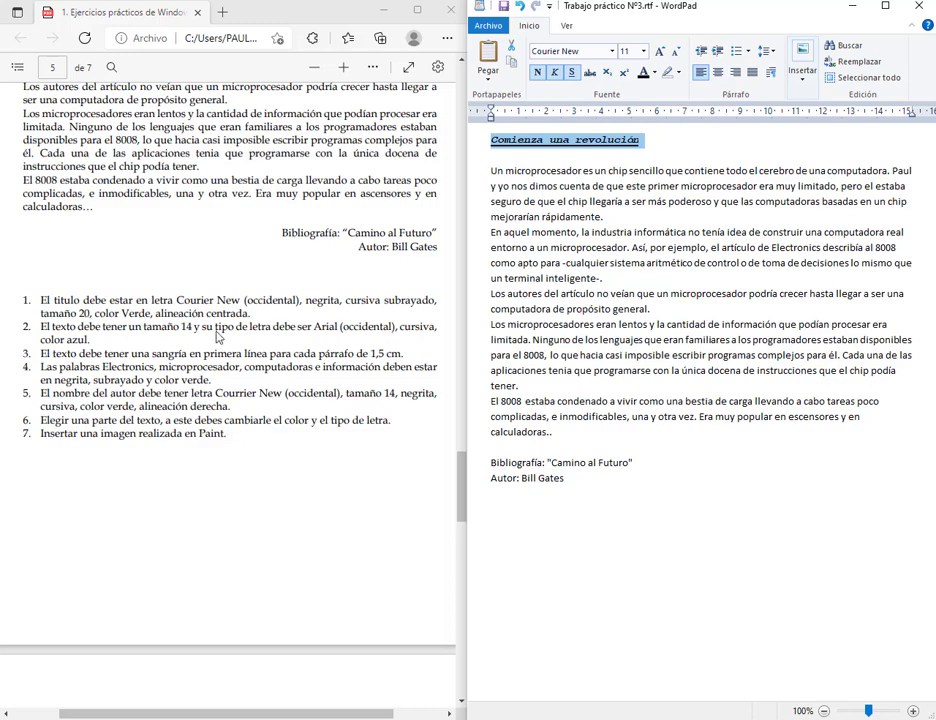
click(644, 51)
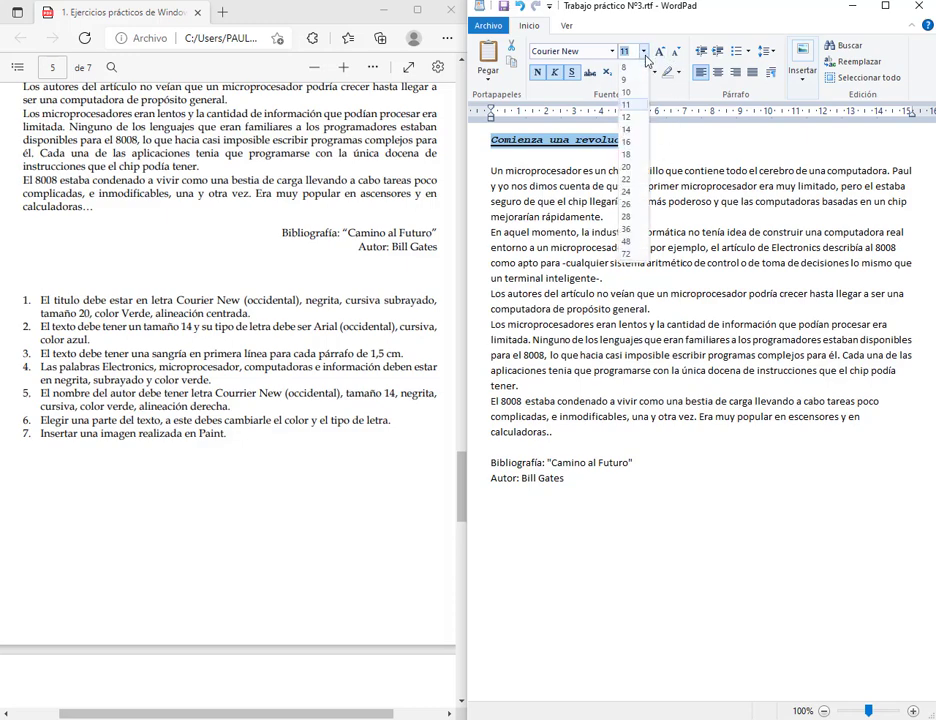
click(633, 168)
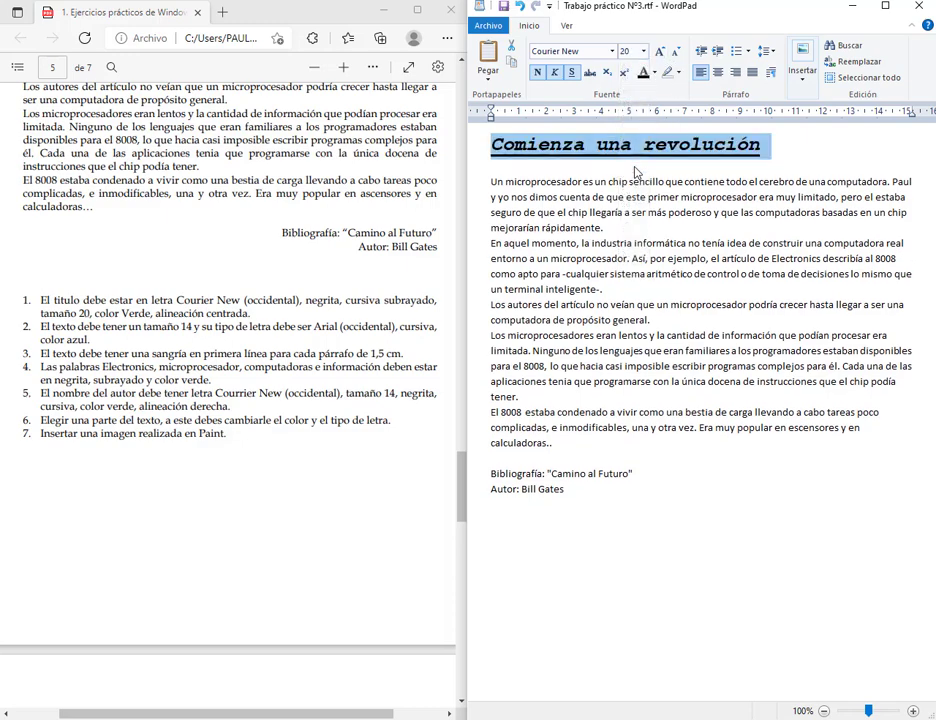
Color the title green and center it
click(654, 73)
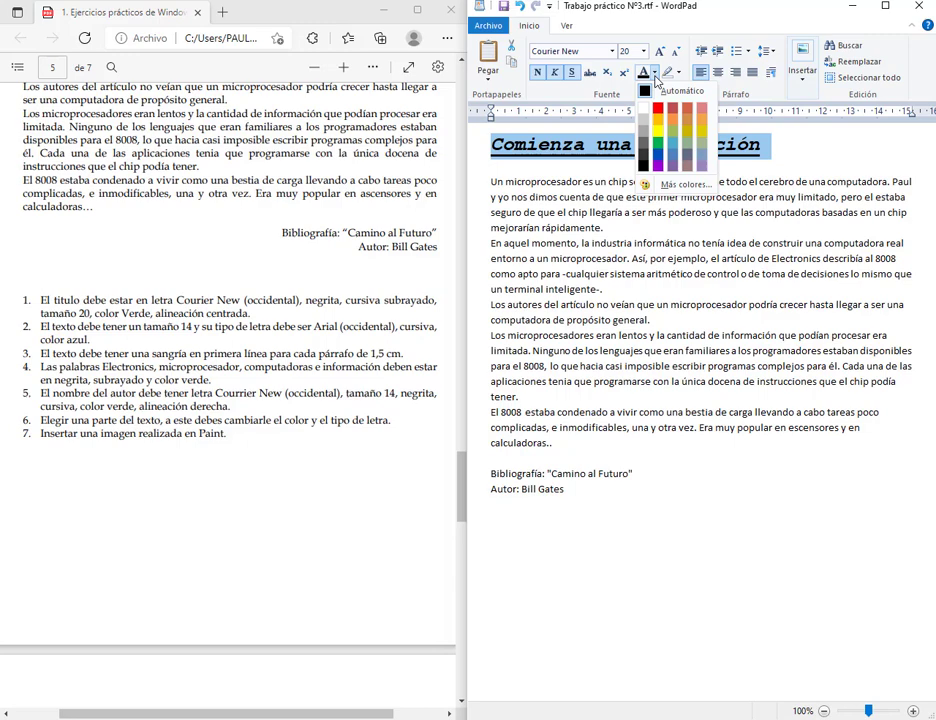
click(657, 151)
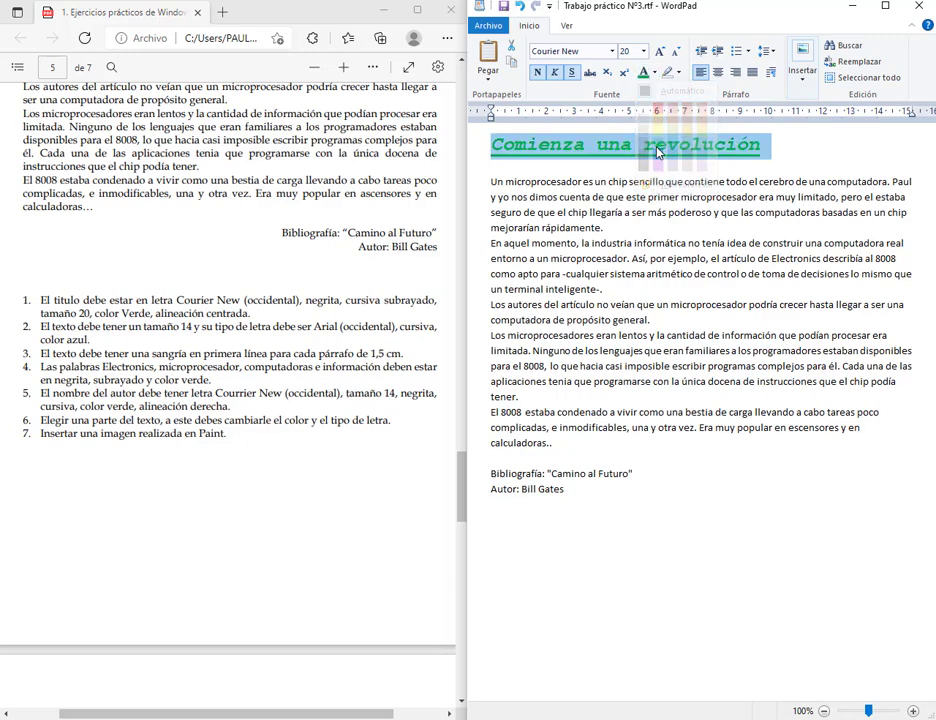
click(717, 73)
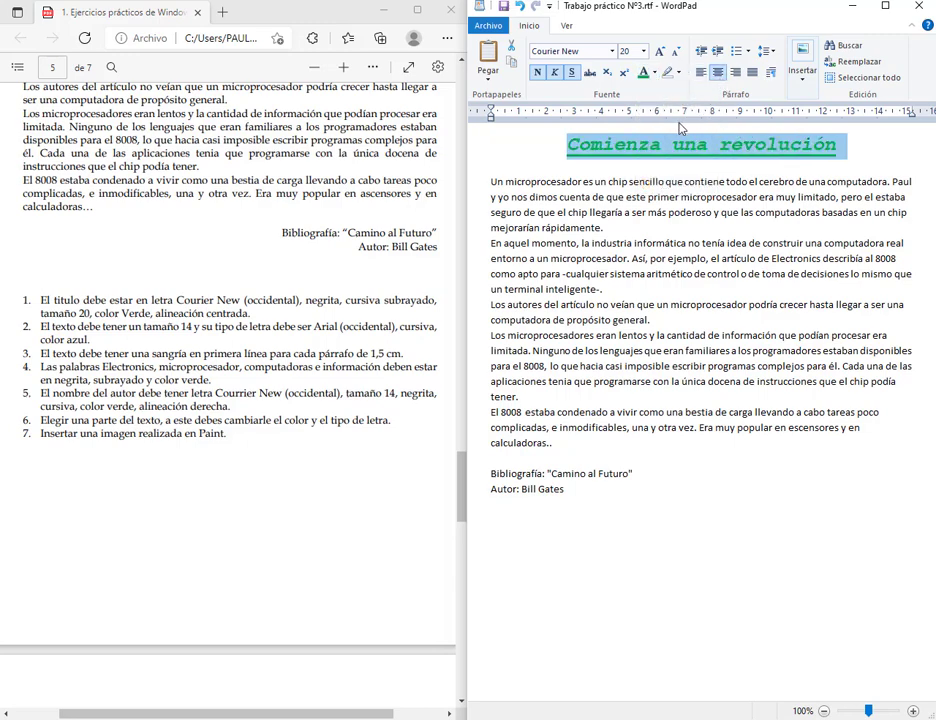
click(700, 304)
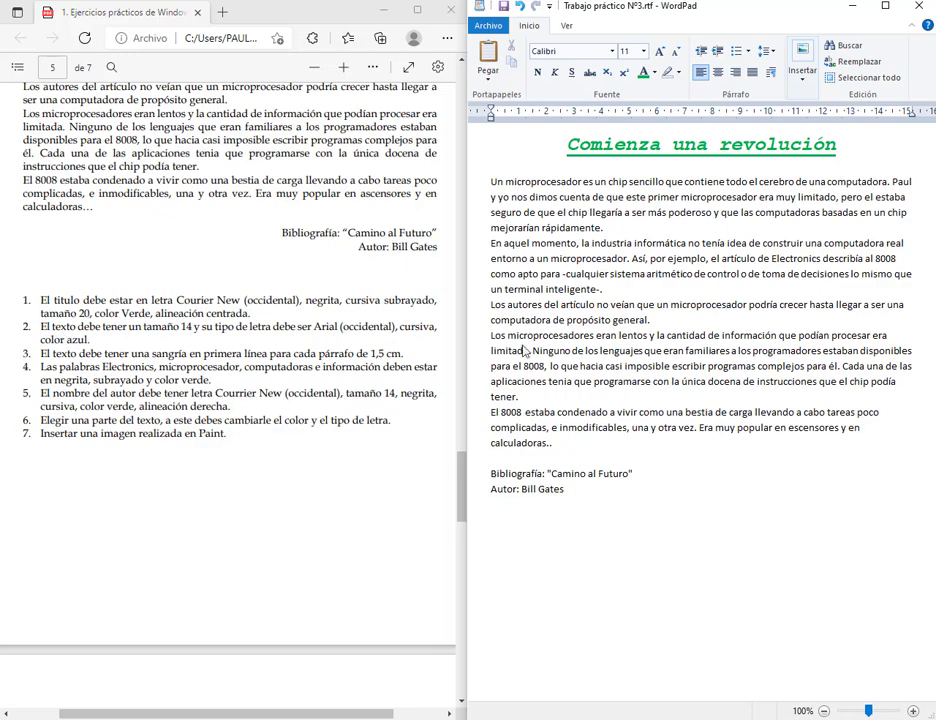
Set the text from the first body paragraph through the Bibliografía line in Arial, size 14
drag(486, 190, 499, 494)
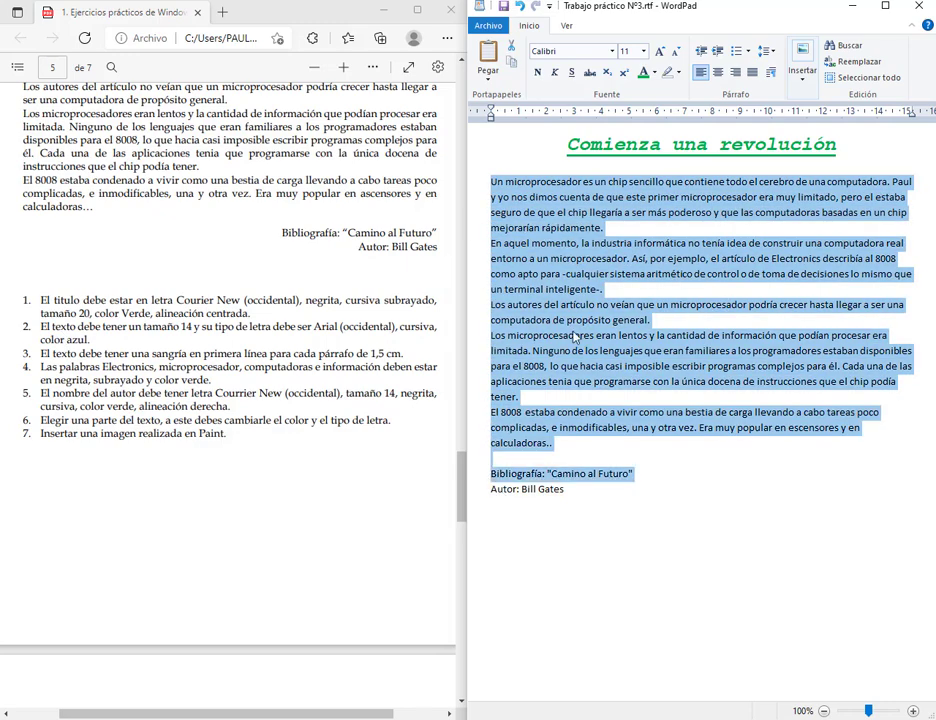
click(612, 52)
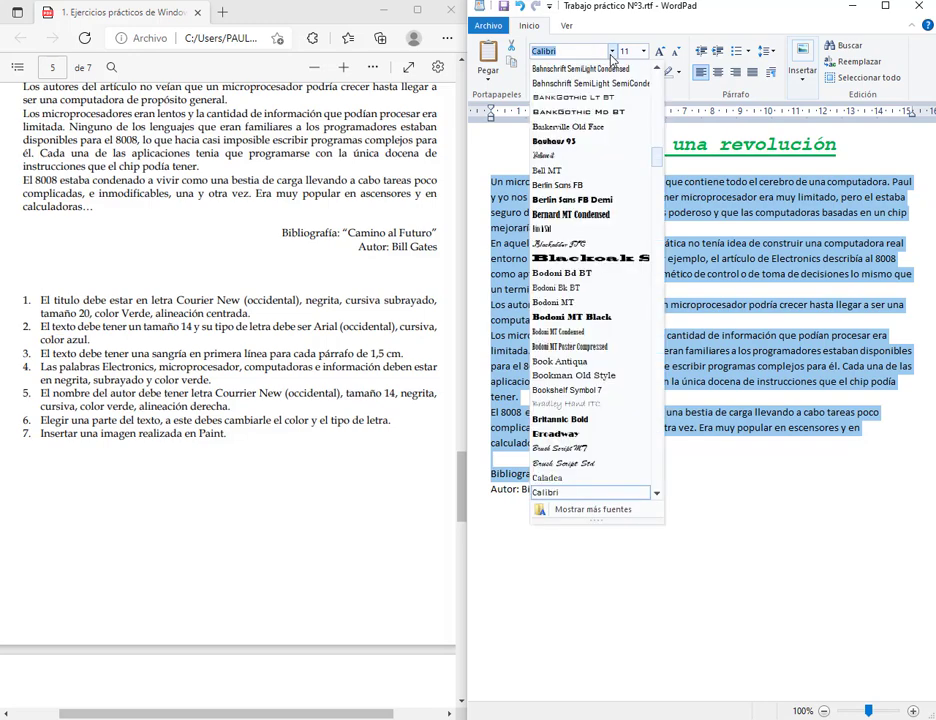
text(Arial)
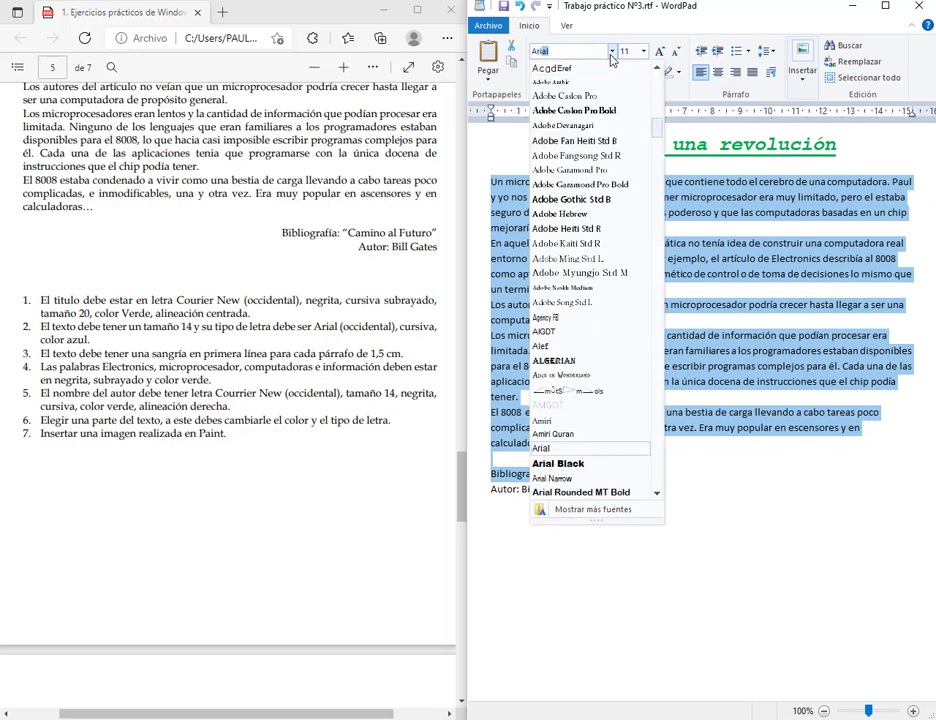
key(Return)
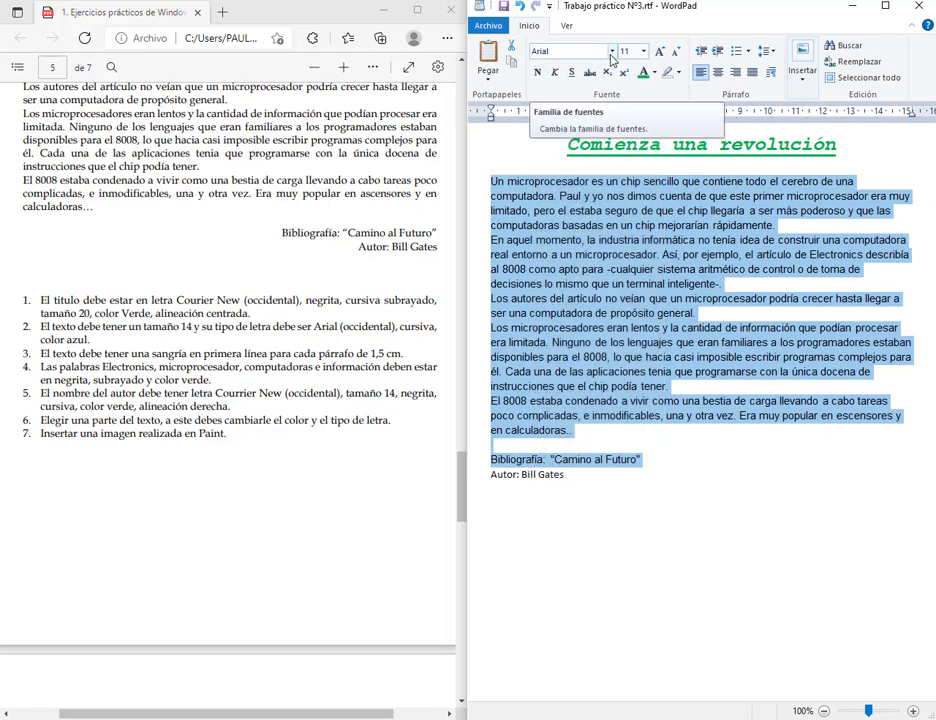
click(643, 51)
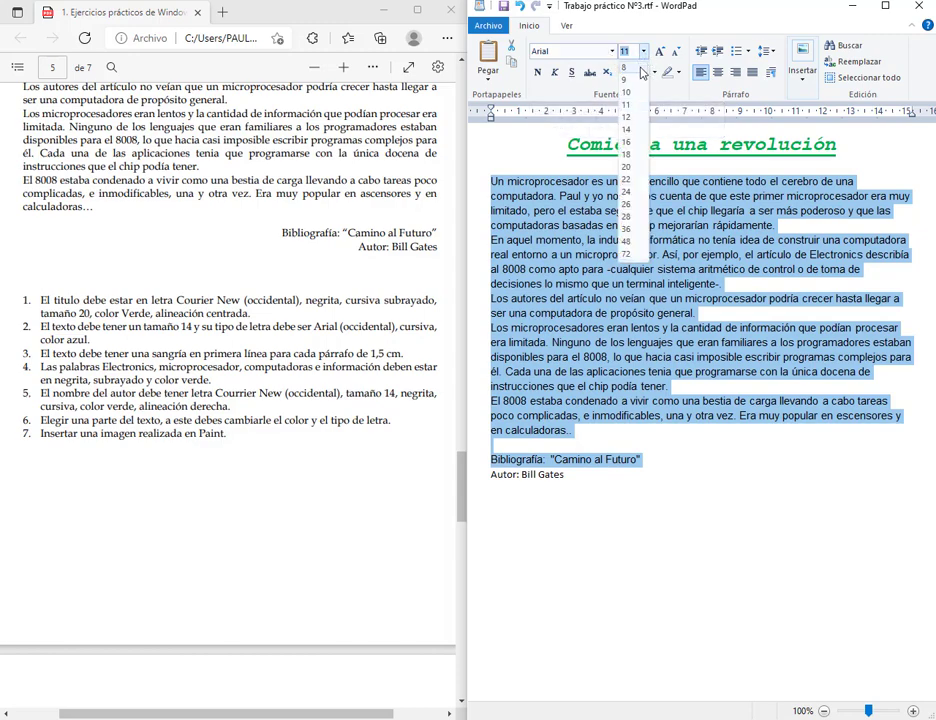
click(627, 129)
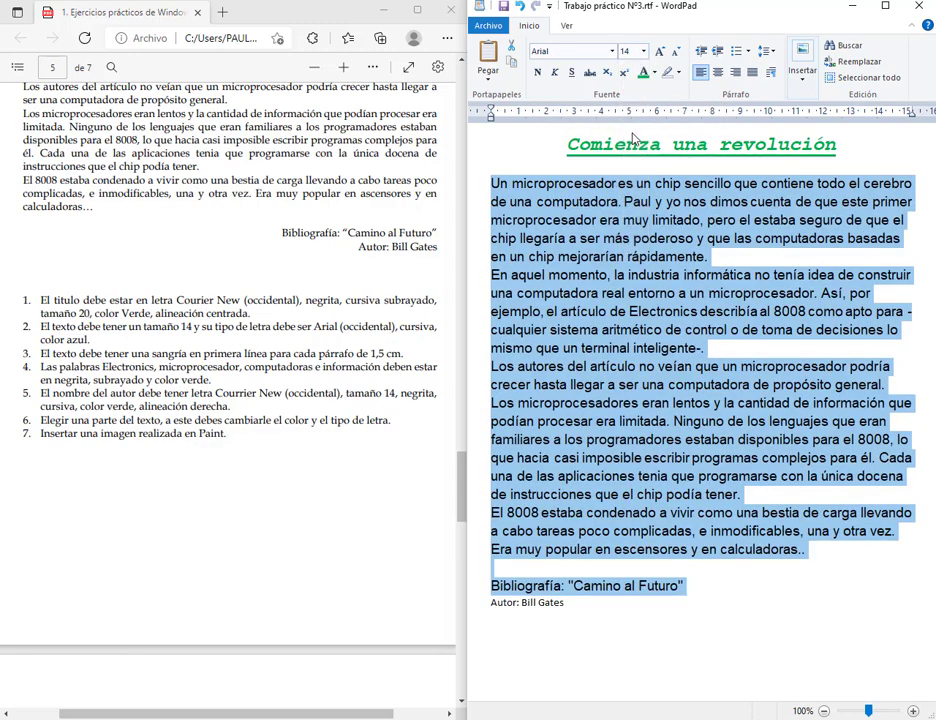
Make the body text and the Bibliografía line italic and blue
click(555, 72)
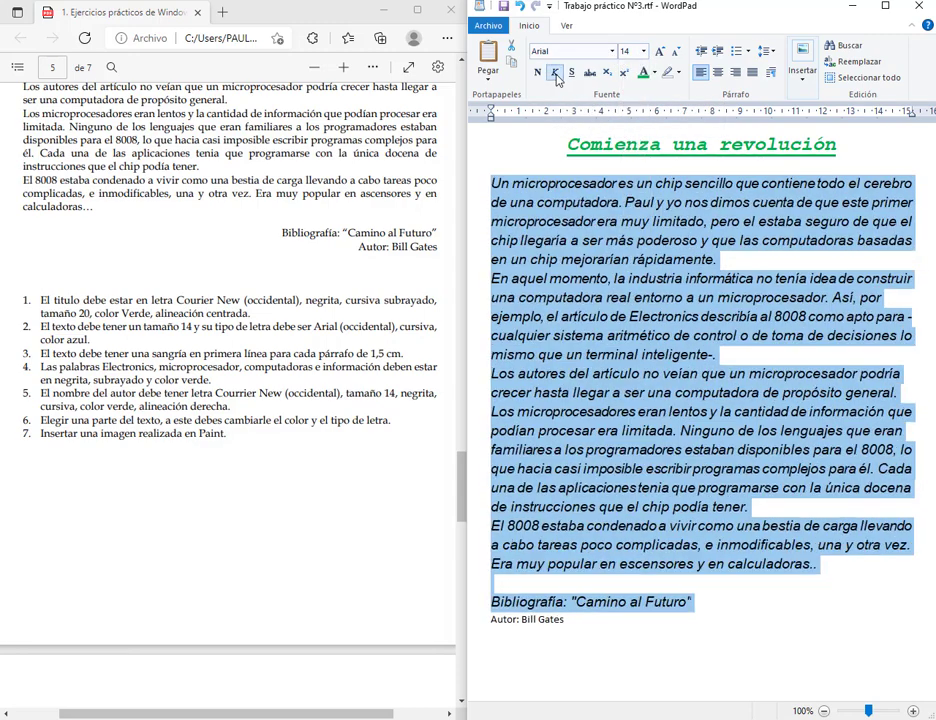
click(655, 80)
click(659, 158)
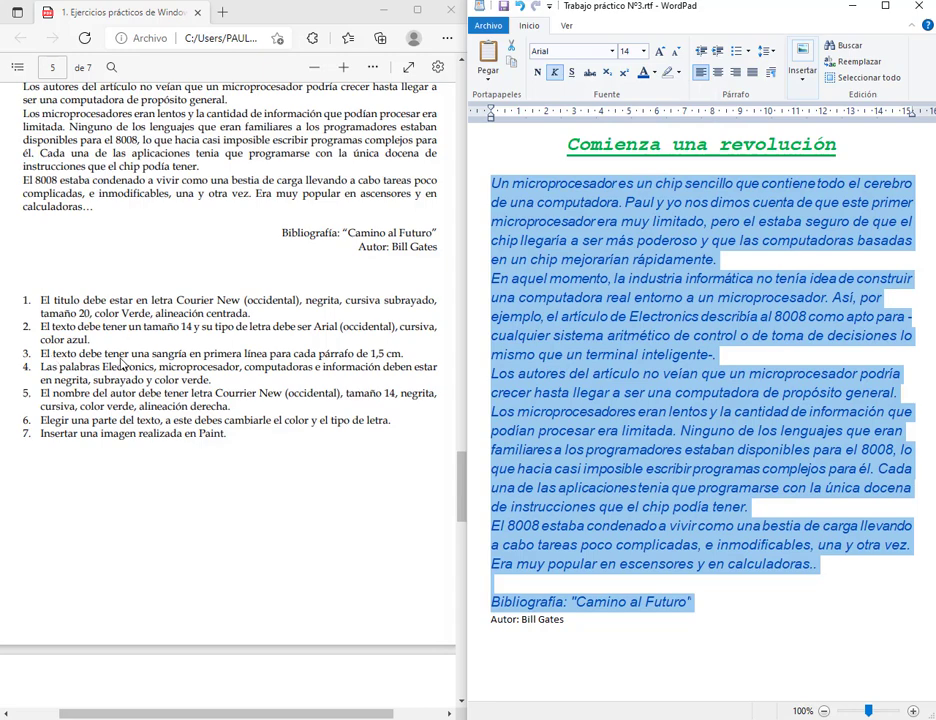
click(563, 399)
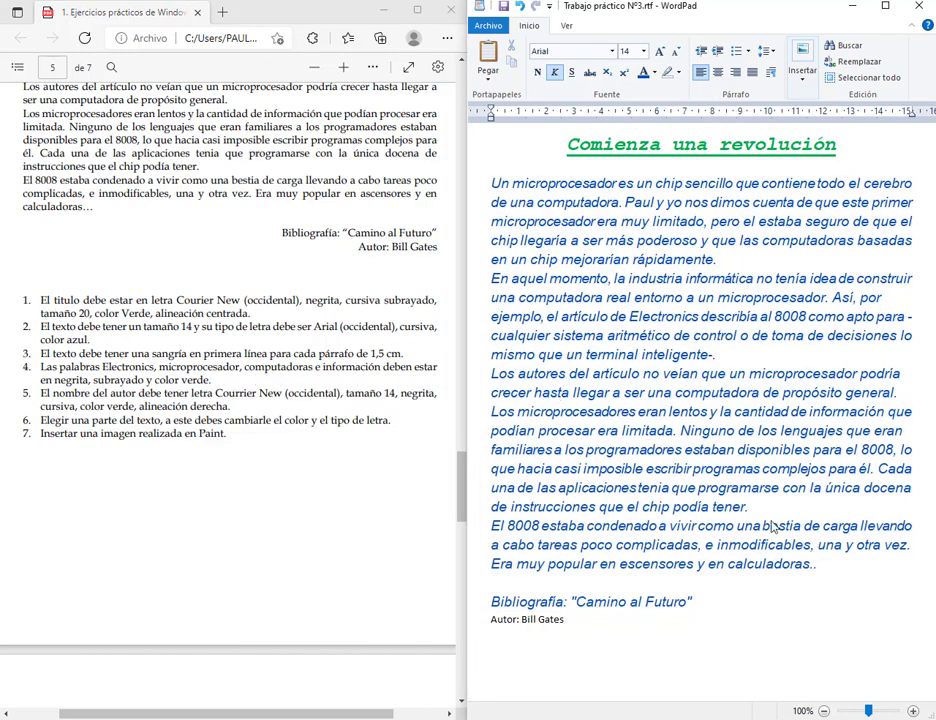
Give all the body paragraphs, without the Bibliografía and author lines, a first-line indent of 1,5 cm
drag(840, 570, 477, 200)
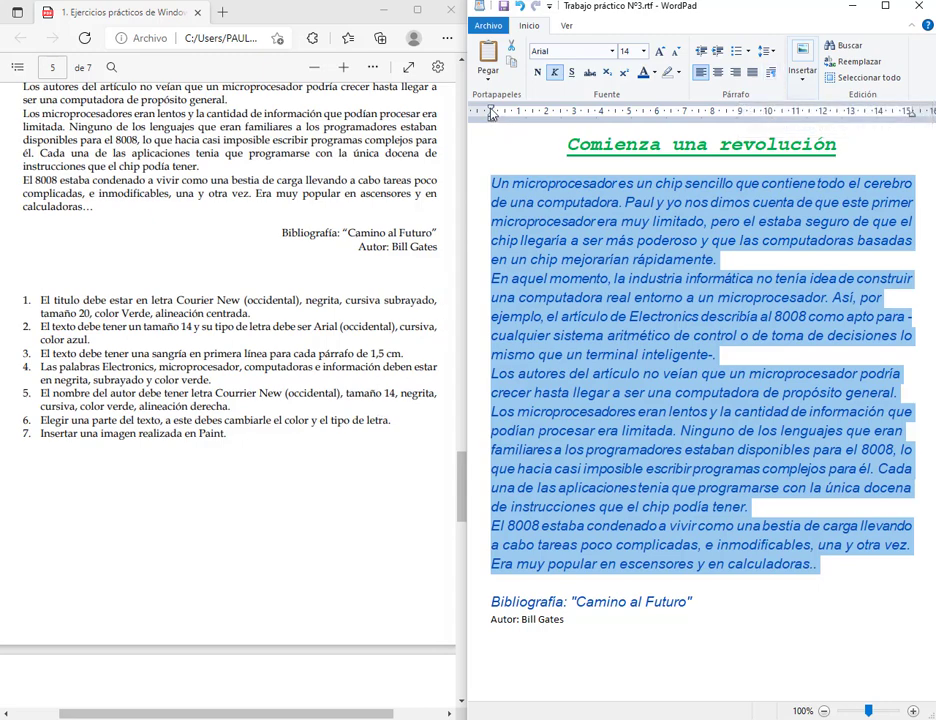
drag(490, 113, 532, 113)
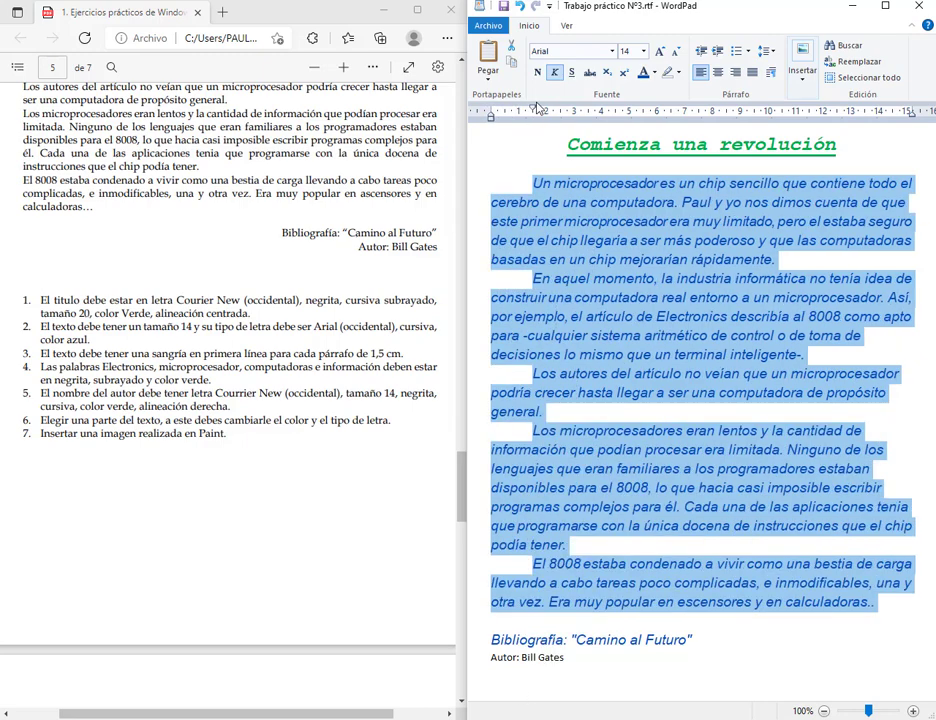
key(ctrl+z)
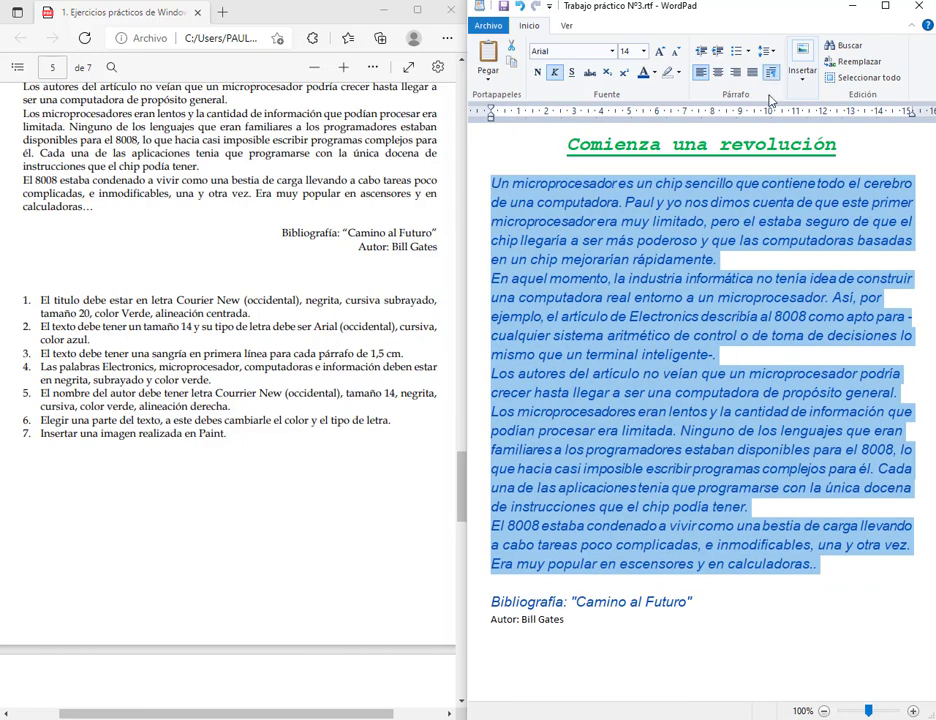
click(770, 72)
click(688, 337)
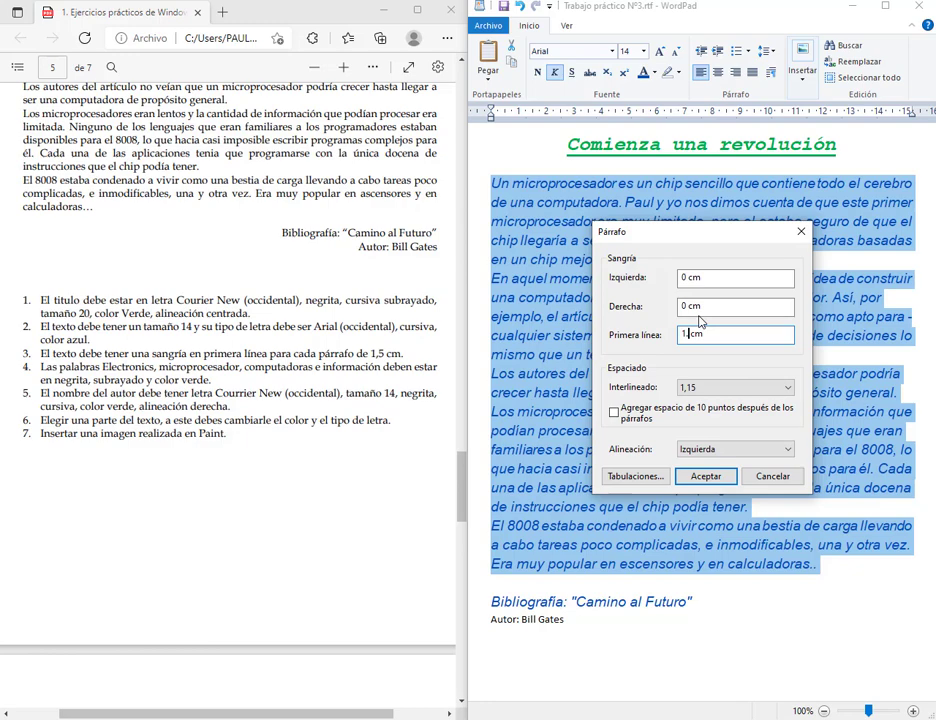
click(706, 477)
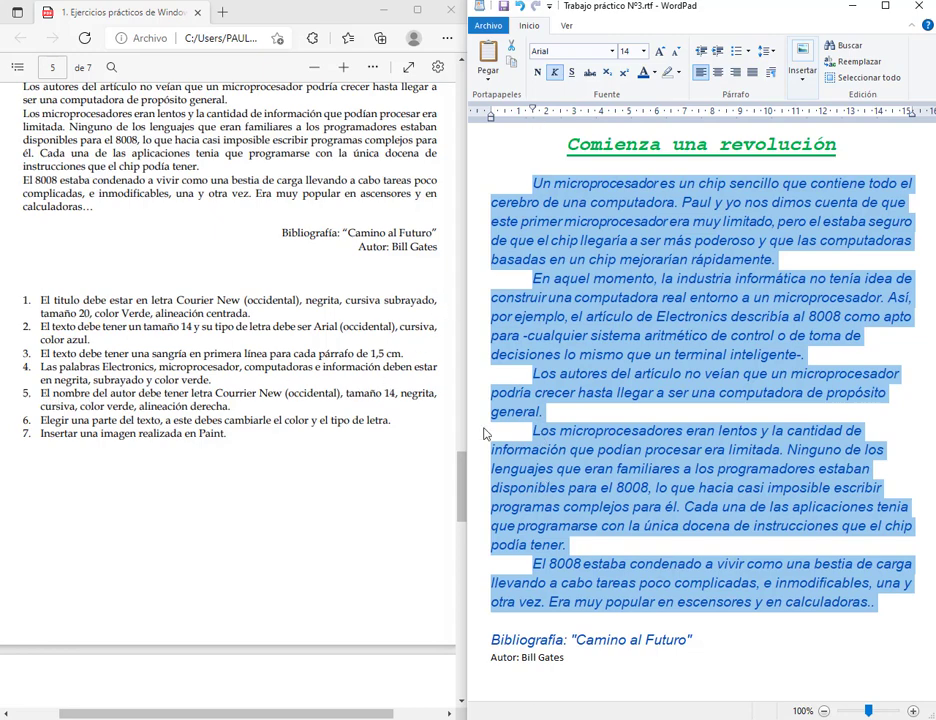
click(724, 354)
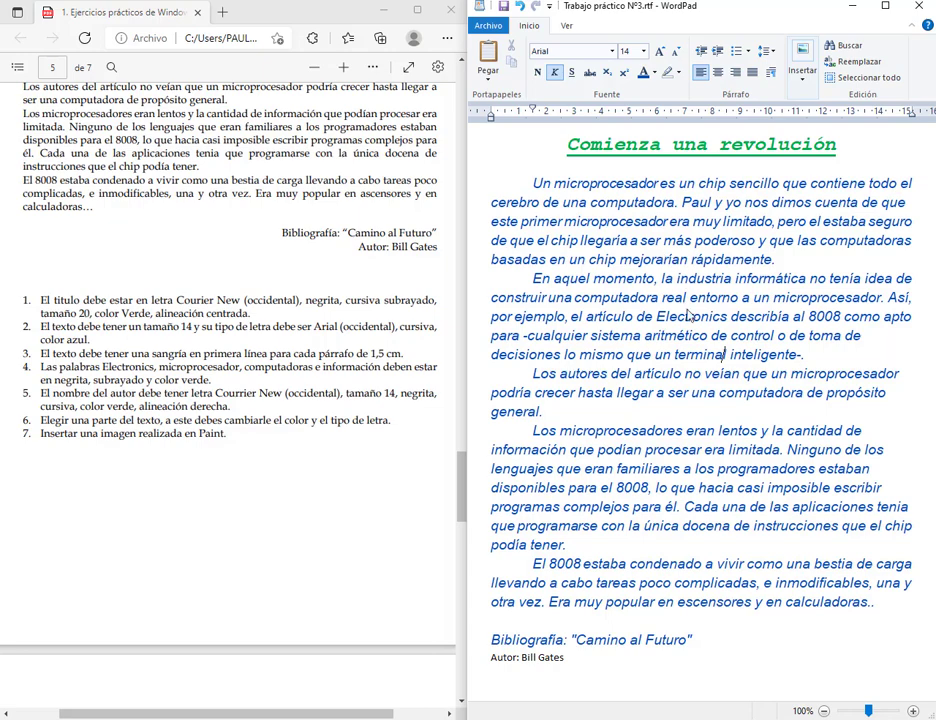
Look through the body text for the words required by instruction 4, checking Electronics and the occurrences of microprocesador and microprocesadores
double_click(690, 316)
double_click(657, 437)
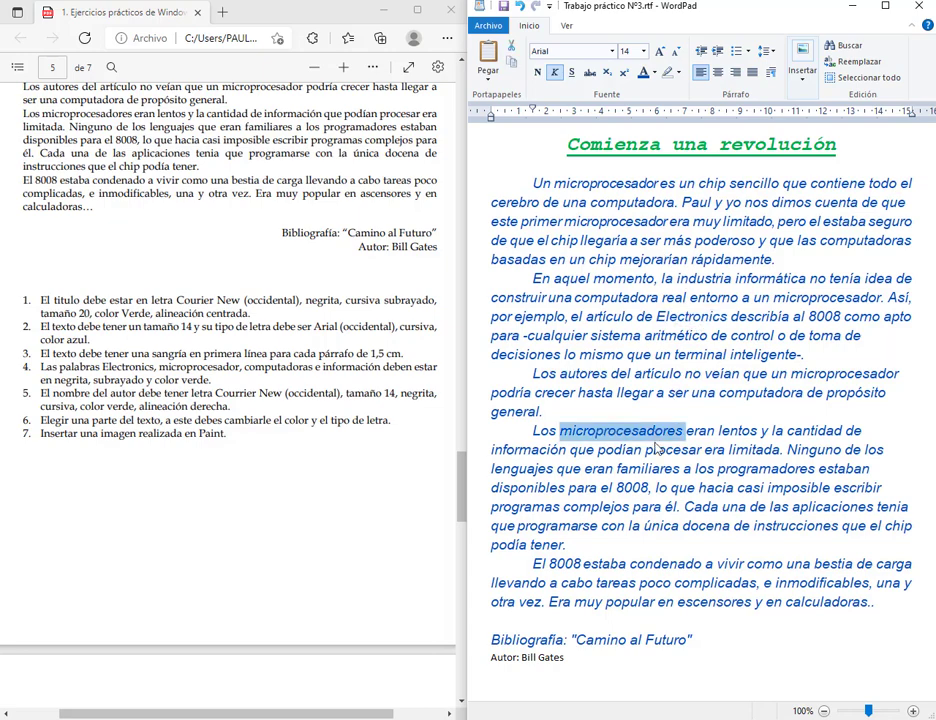
click(619, 224)
double_click(619, 224)
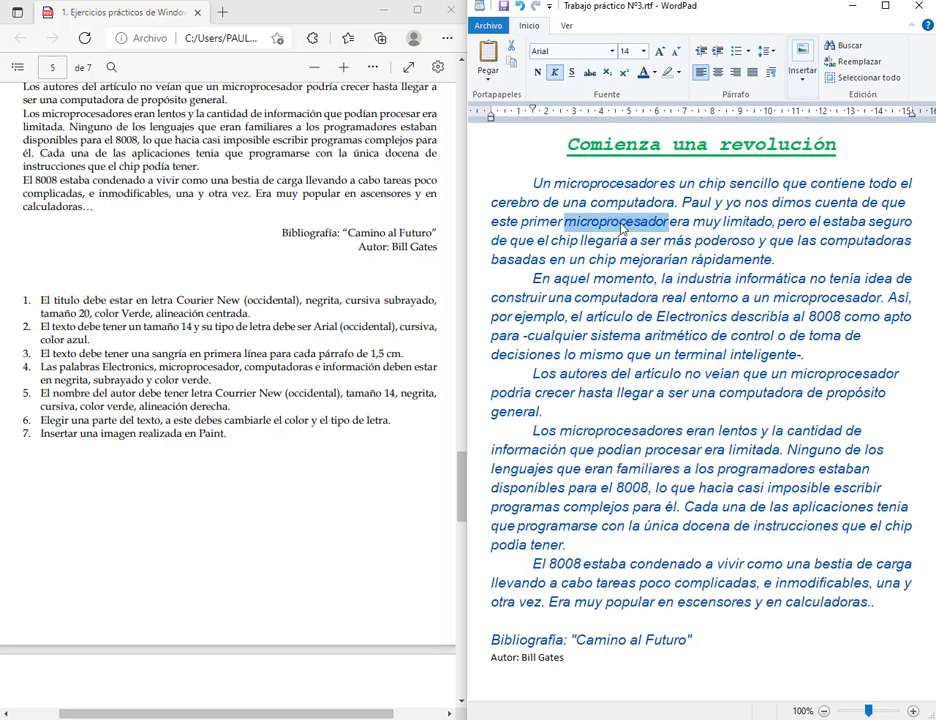
click(625, 437)
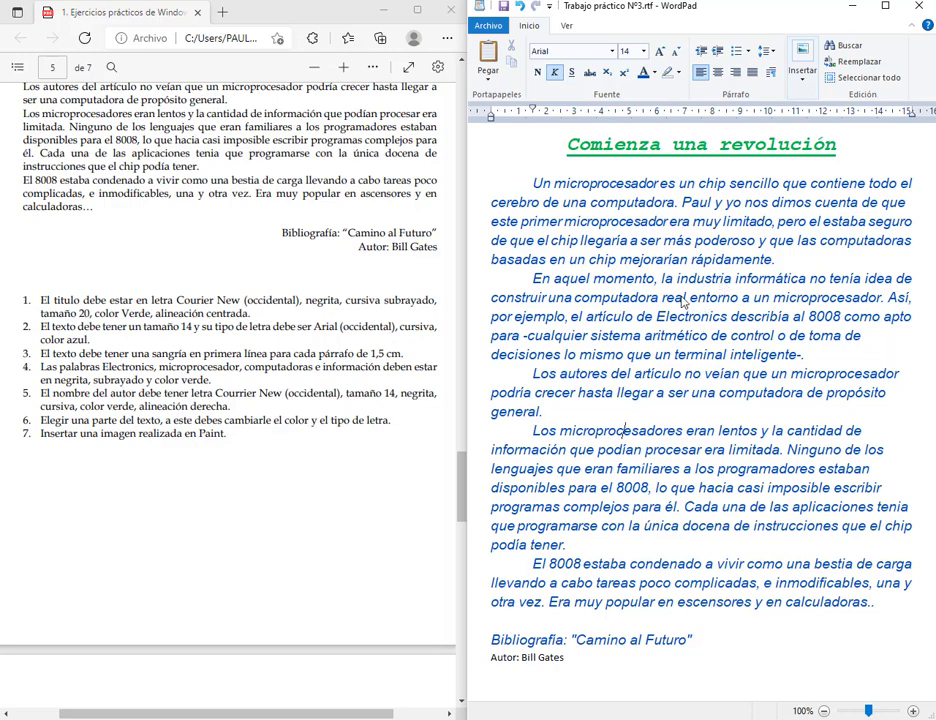
double_click(657, 223)
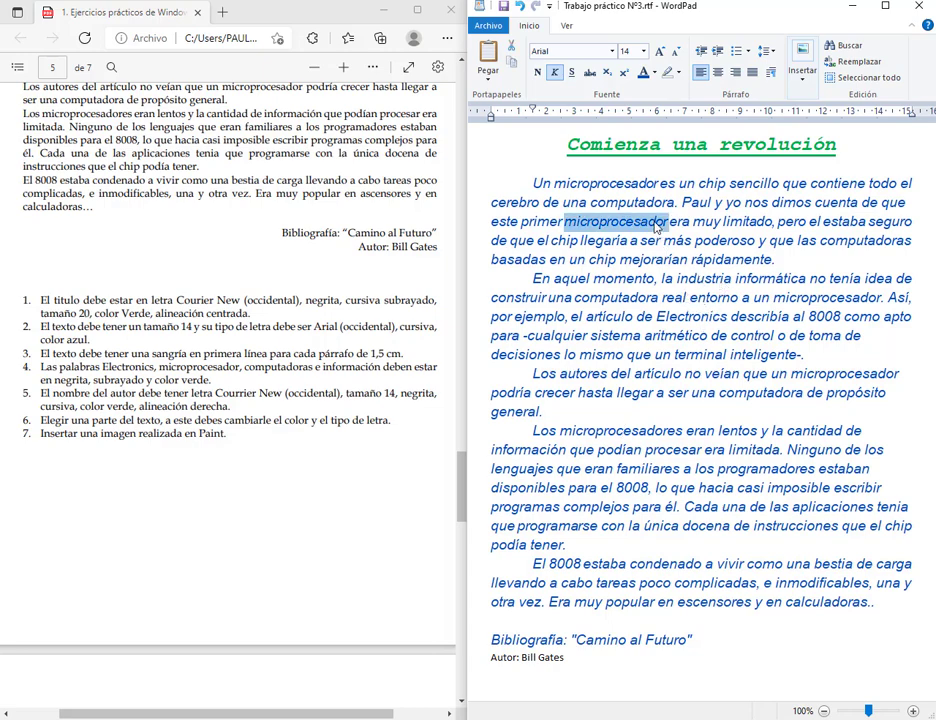
double_click(863, 242)
double_click(845, 374)
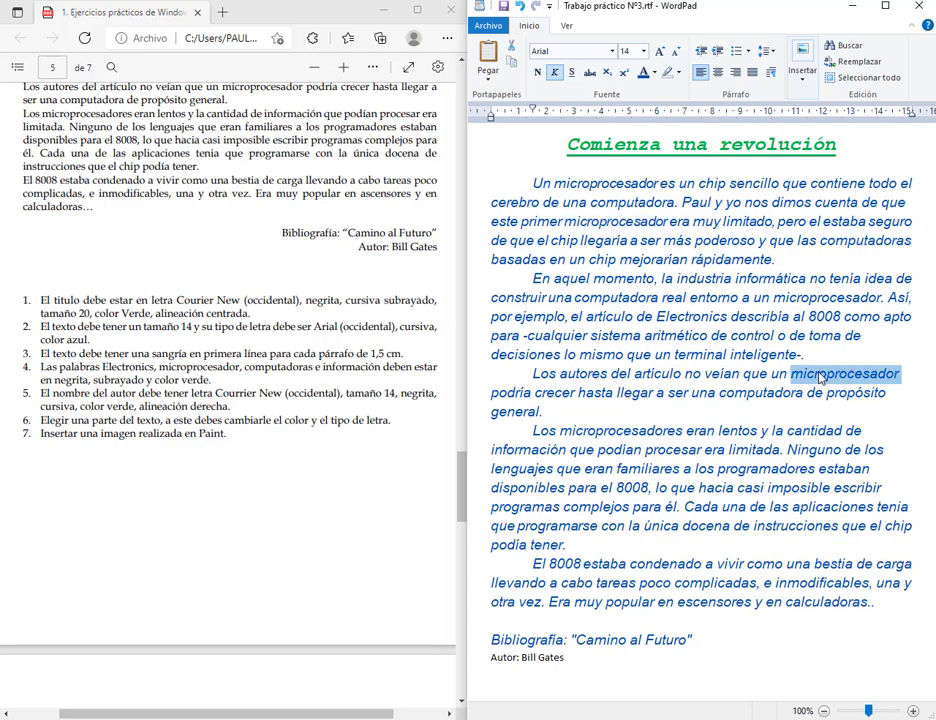
double_click(606, 429)
click(659, 473)
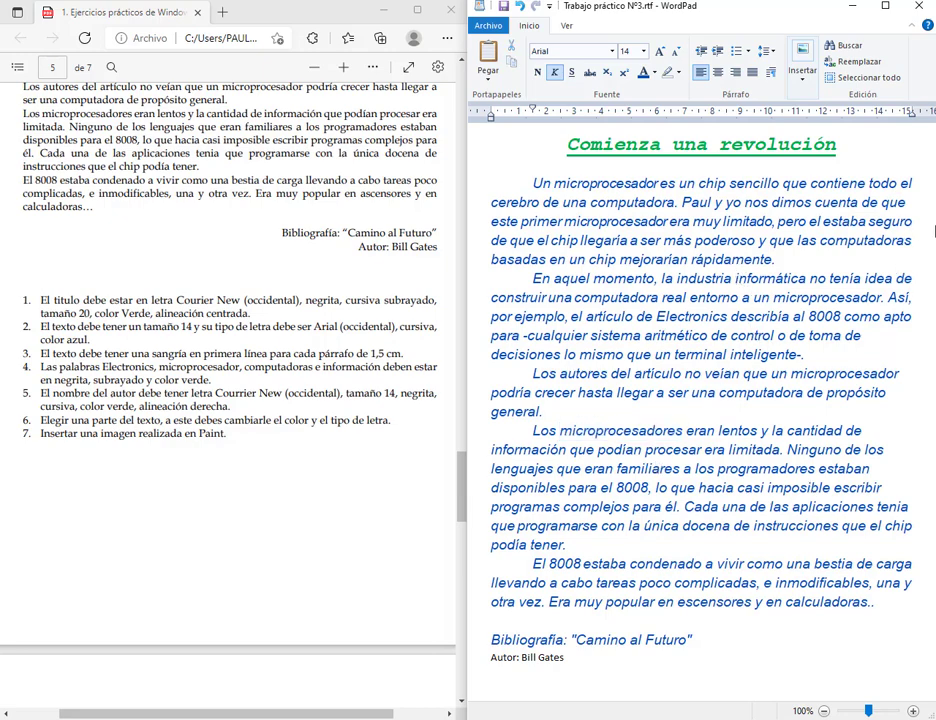
Search the document for "Electronicas"
click(832, 47)
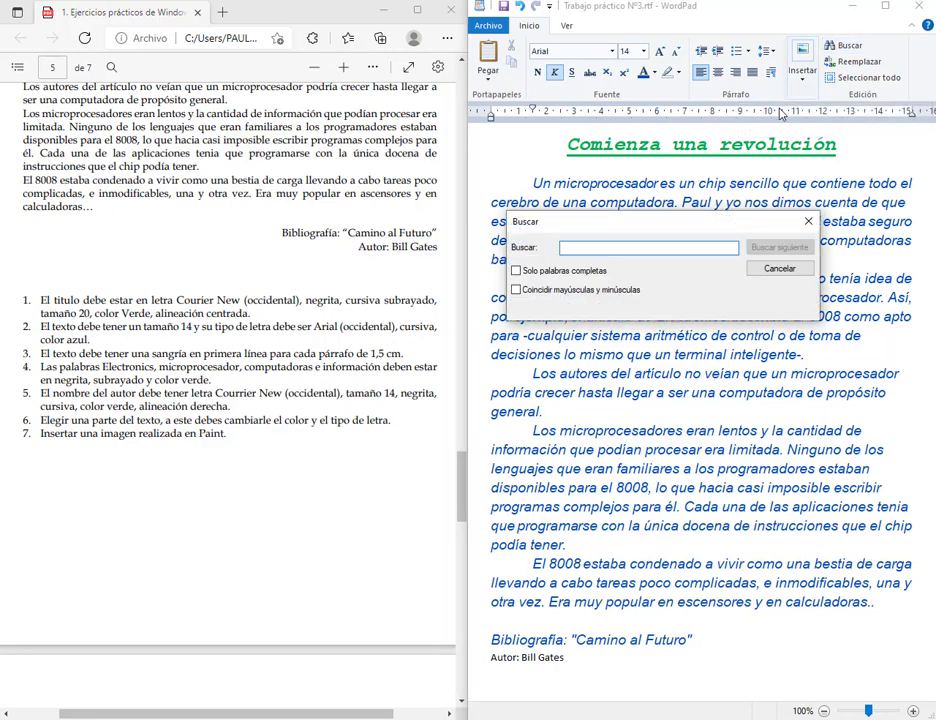
text(Electronicas)
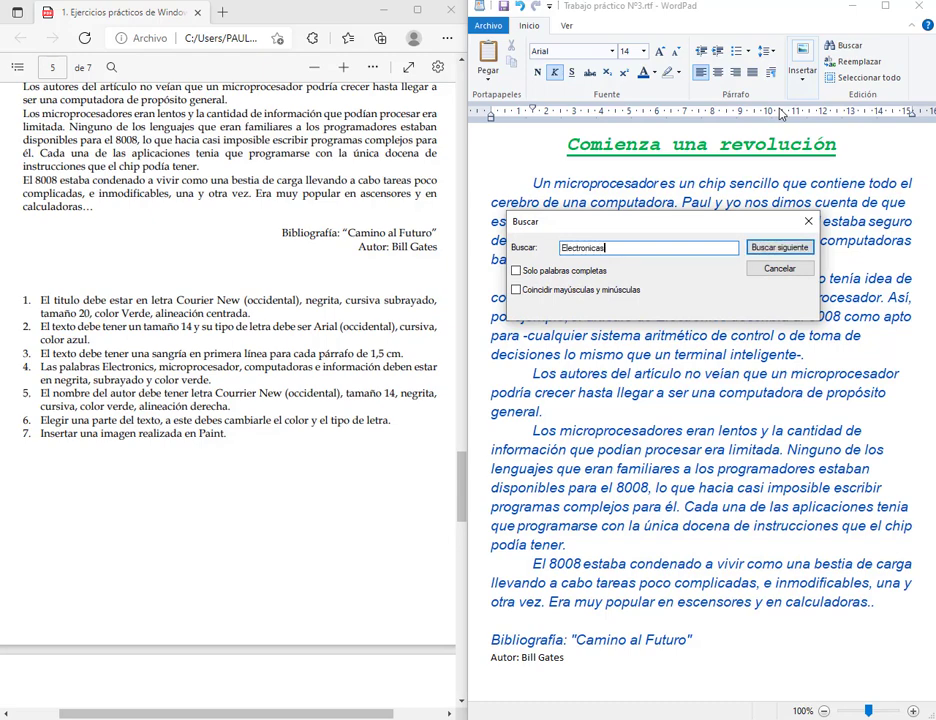
click(790, 249)
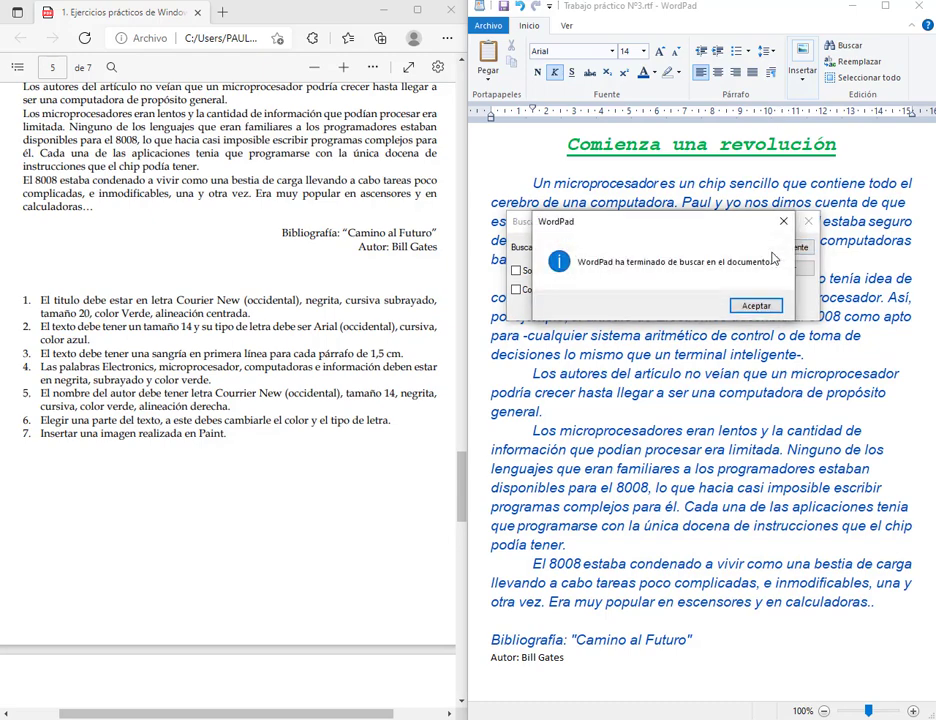
click(756, 305)
drag(680, 228, 683, 364)
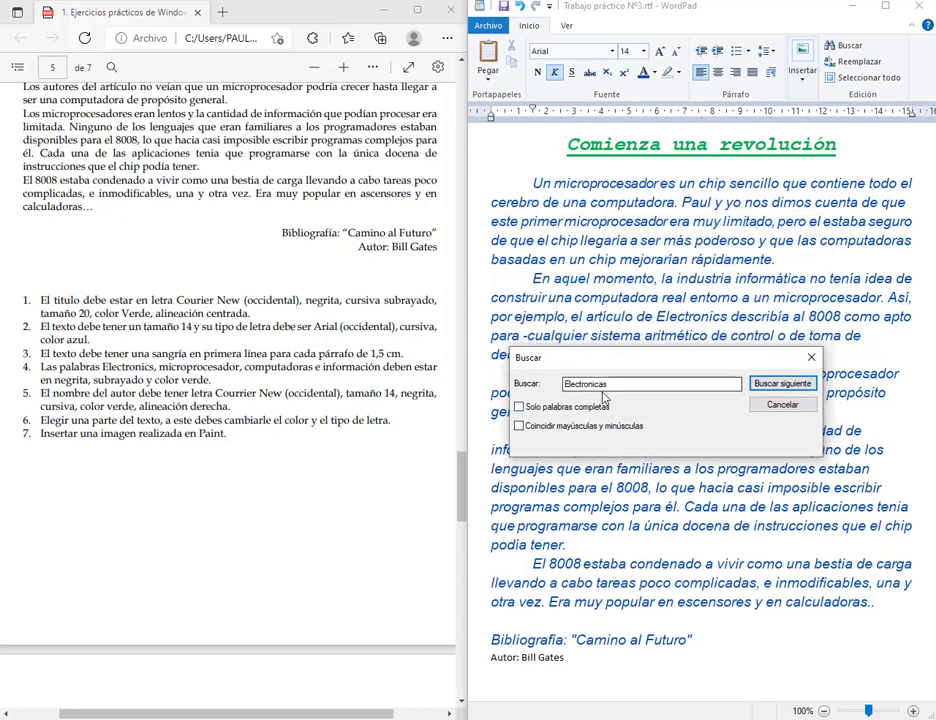
Correct the search term to "Electronics", find the word and make it bold, underlined and green
click(603, 390)
key(BackSpace)
click(758, 388)
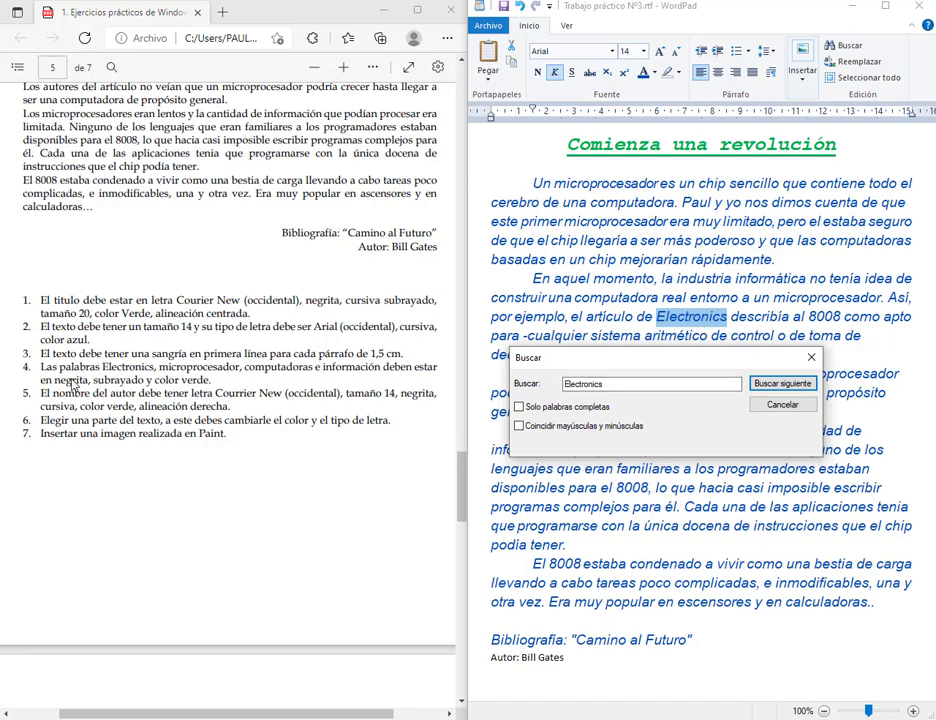
click(537, 73)
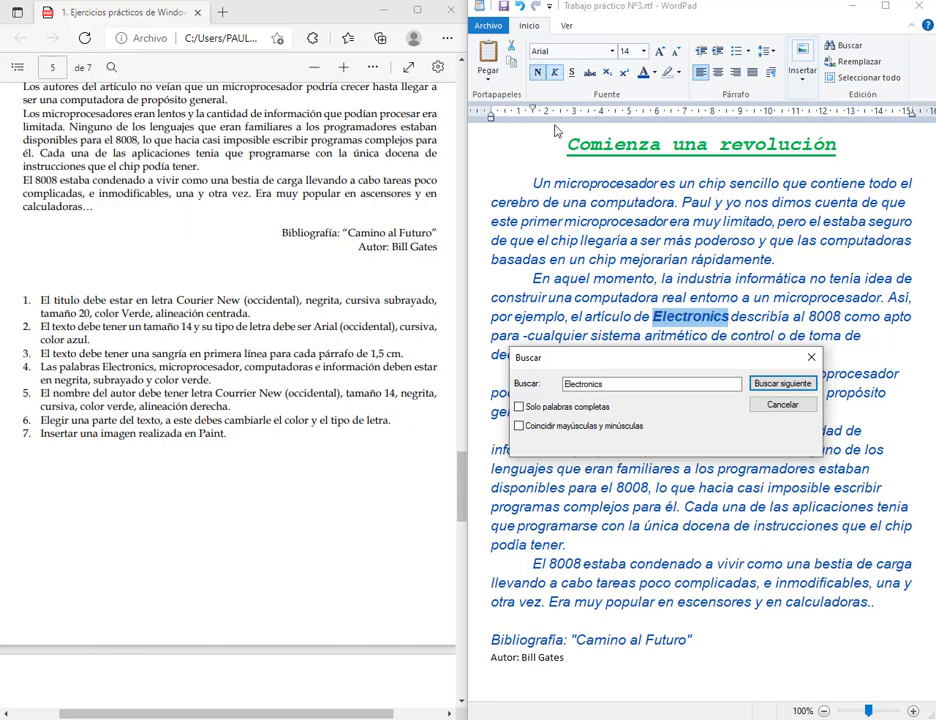
click(571, 72)
click(654, 72)
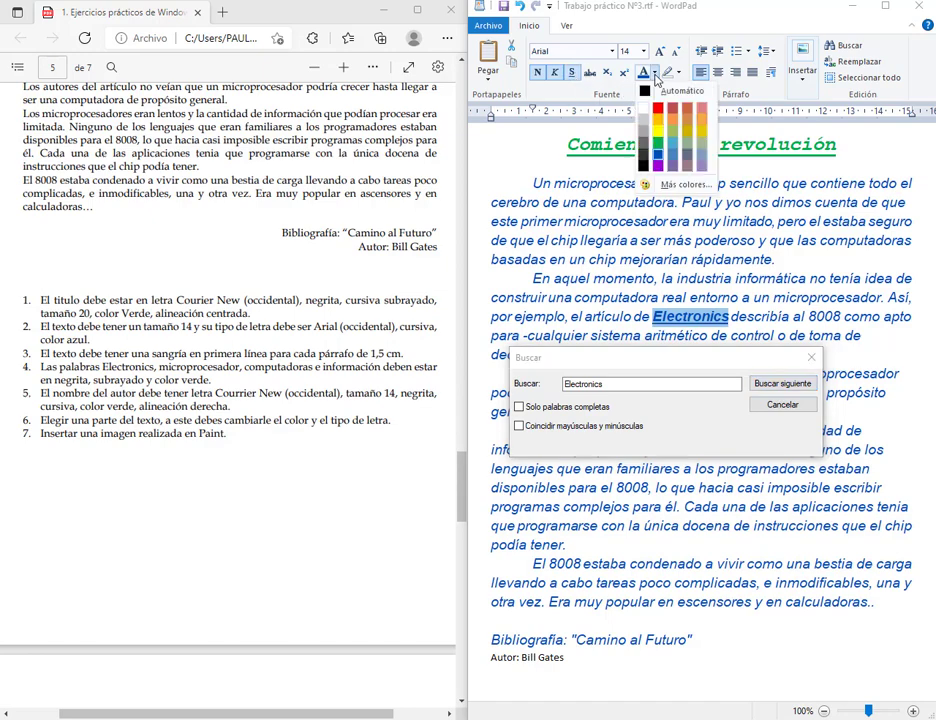
click(656, 140)
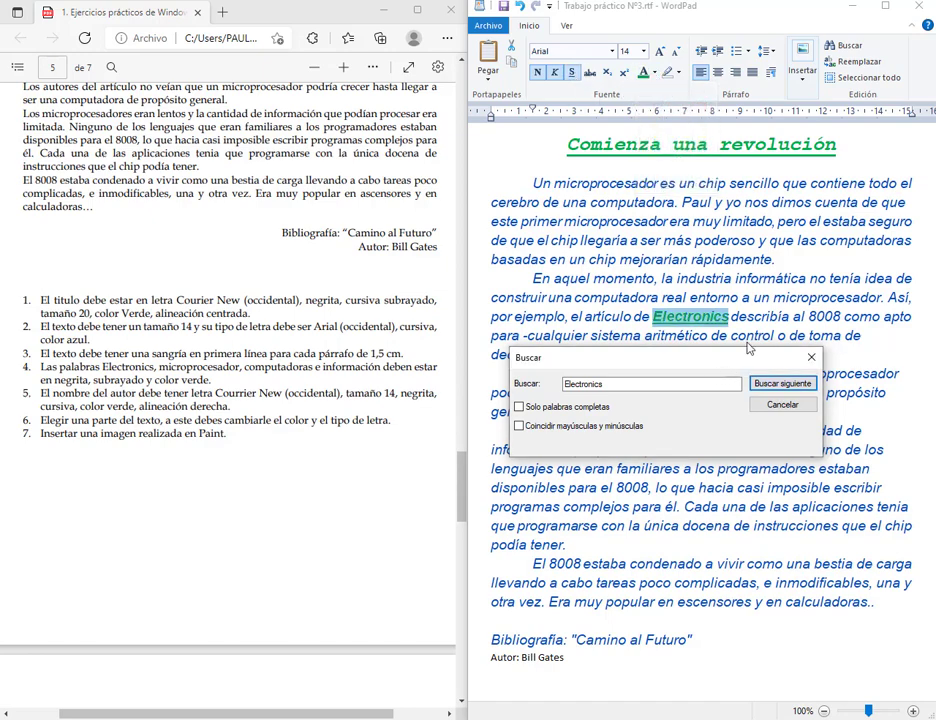
click(781, 384)
click(767, 443)
Find "microprocesador" in the third body paragraph and make it green, bold and underlined
text(microprocesador)
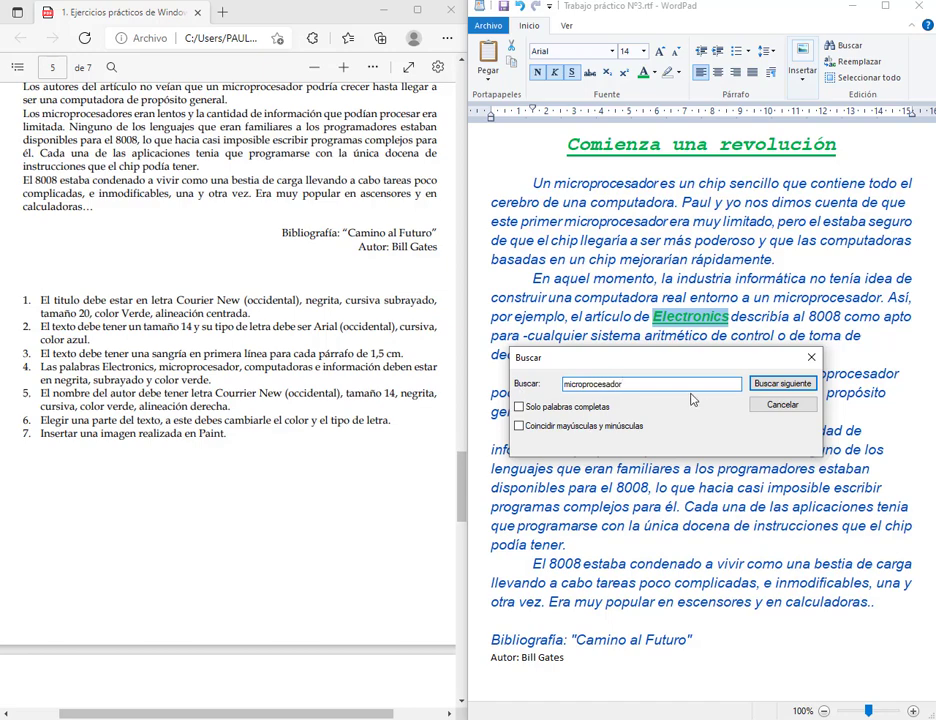
click(785, 386)
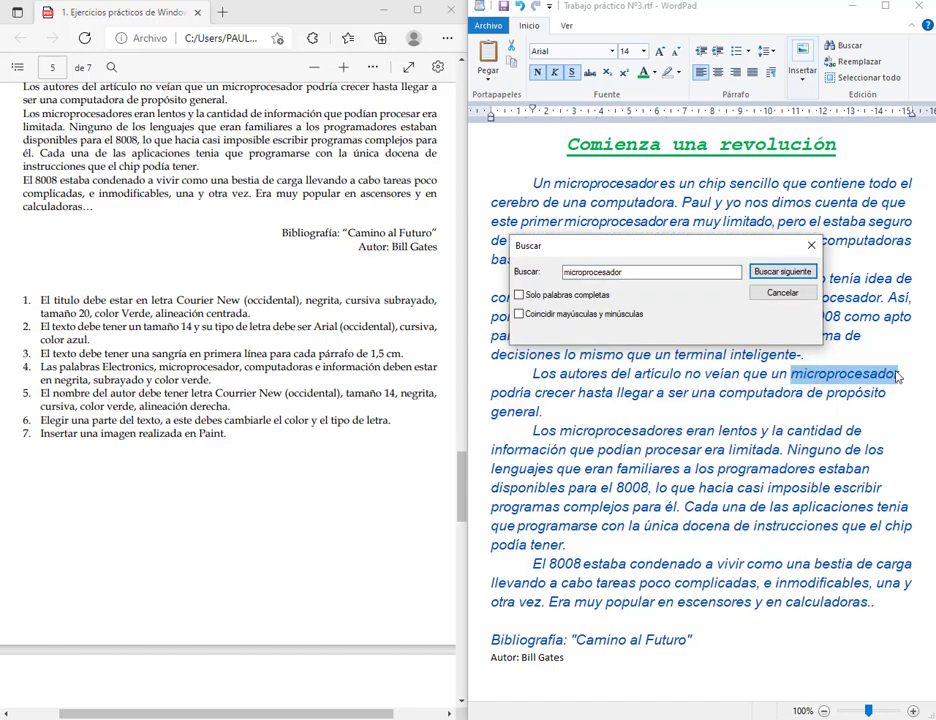
click(645, 73)
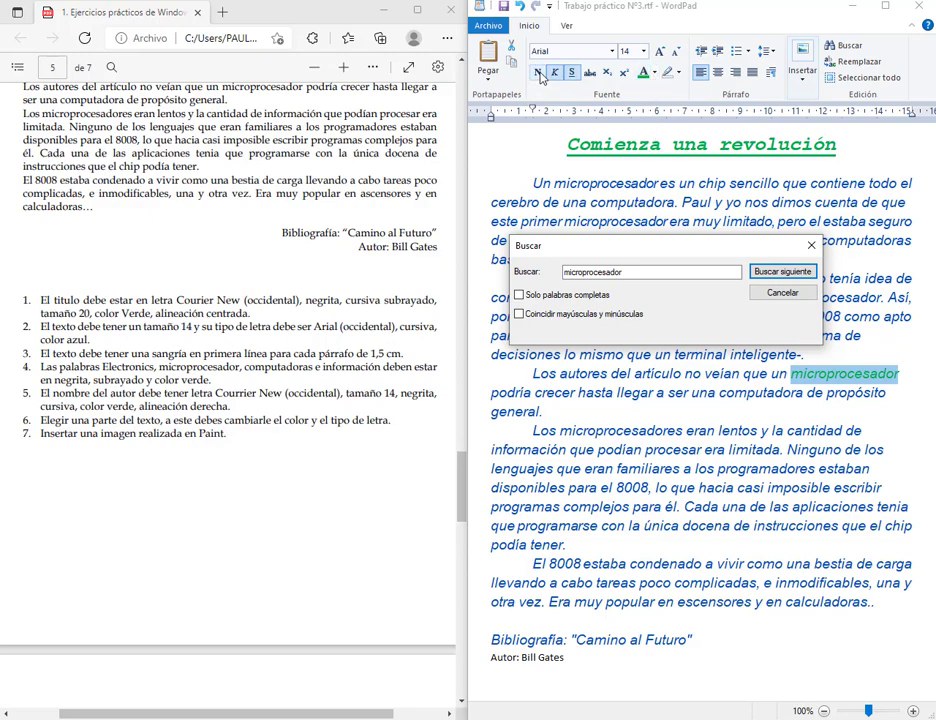
click(539, 74)
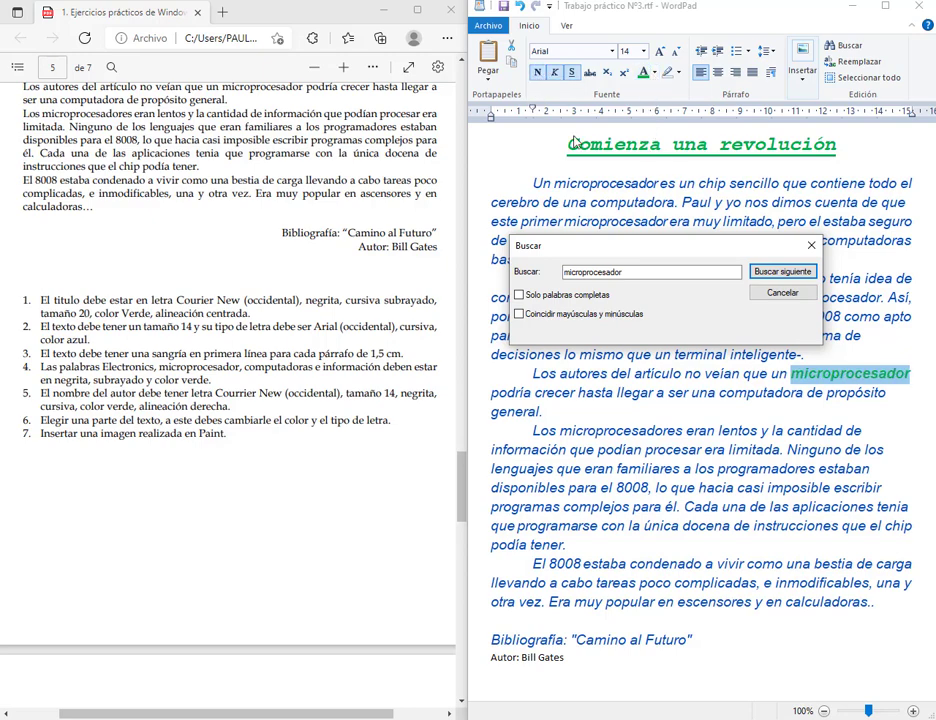
click(575, 78)
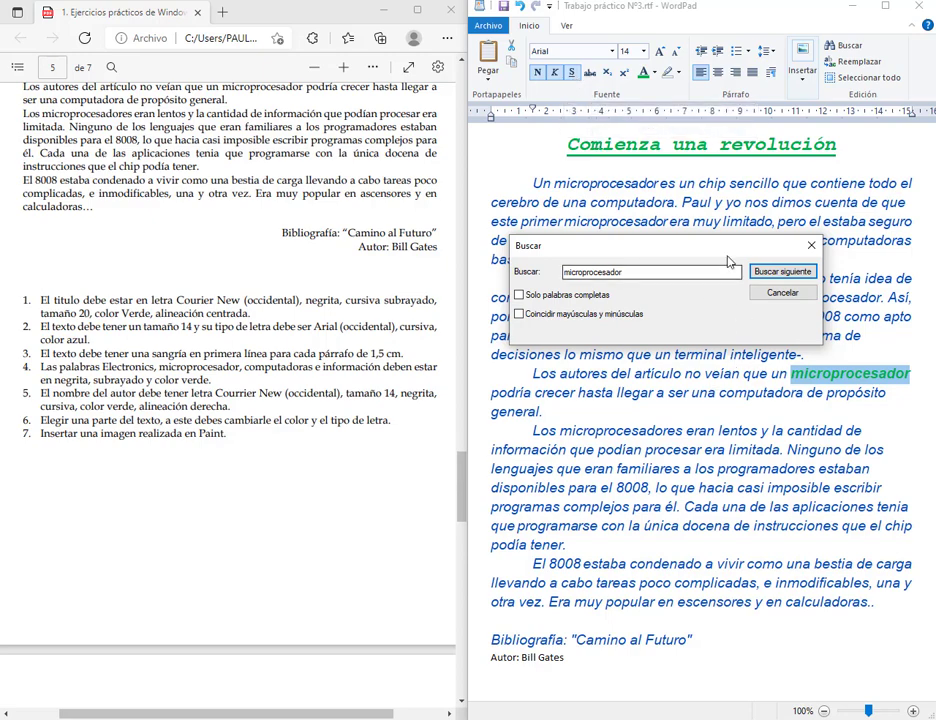
drag(731, 247, 729, 172)
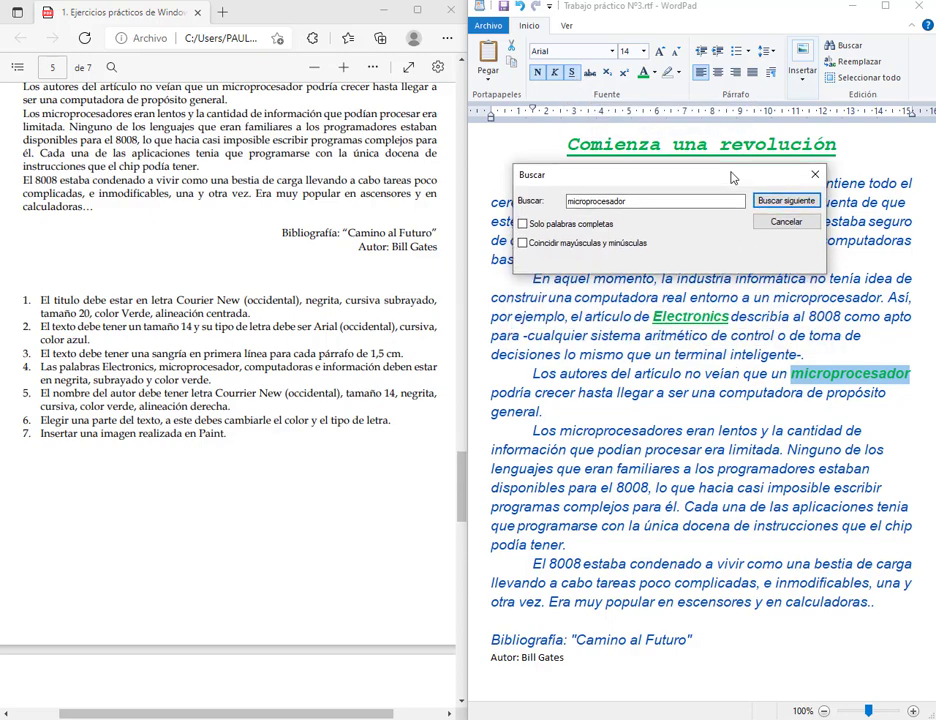
click(575, 78)
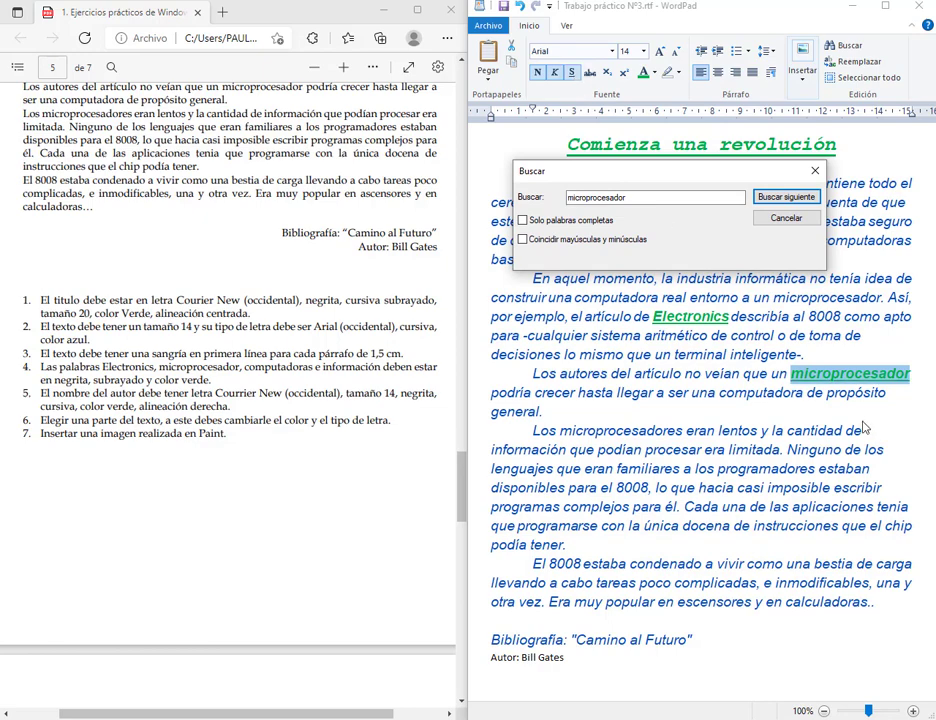
Skip the plural microprocesadores and make the first "microprocesador" of the opening body paragraph green, bold and underlined
click(786, 197)
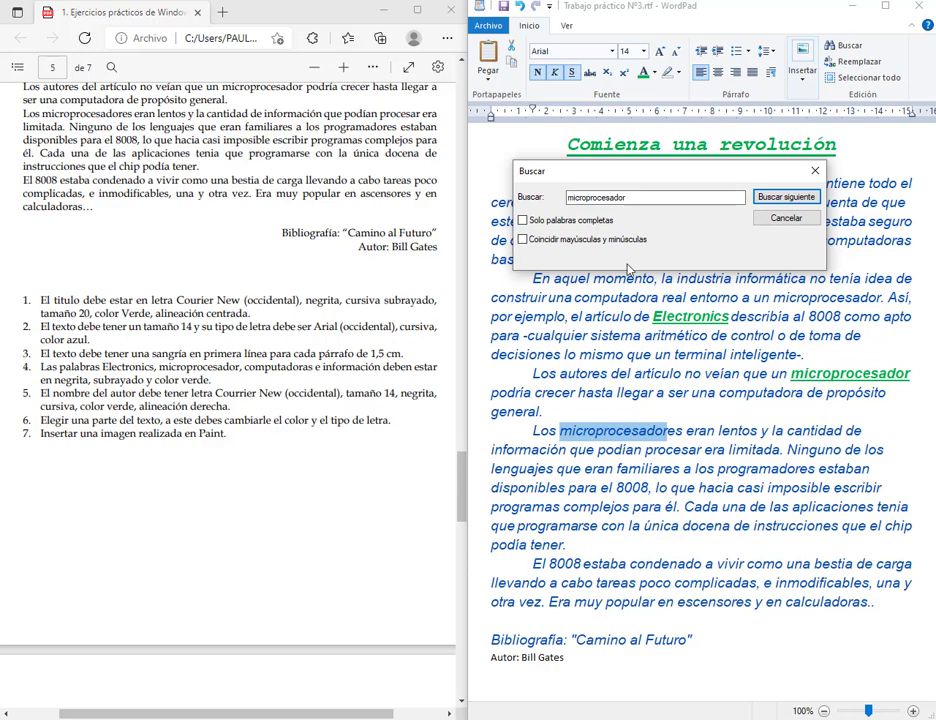
click(786, 197)
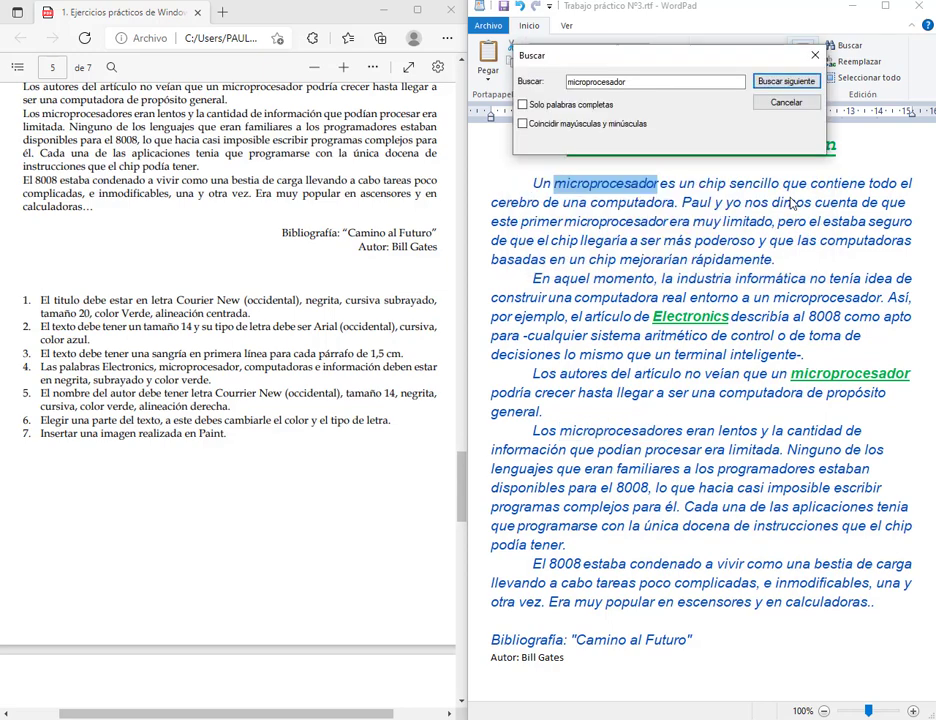
drag(698, 61, 707, 390)
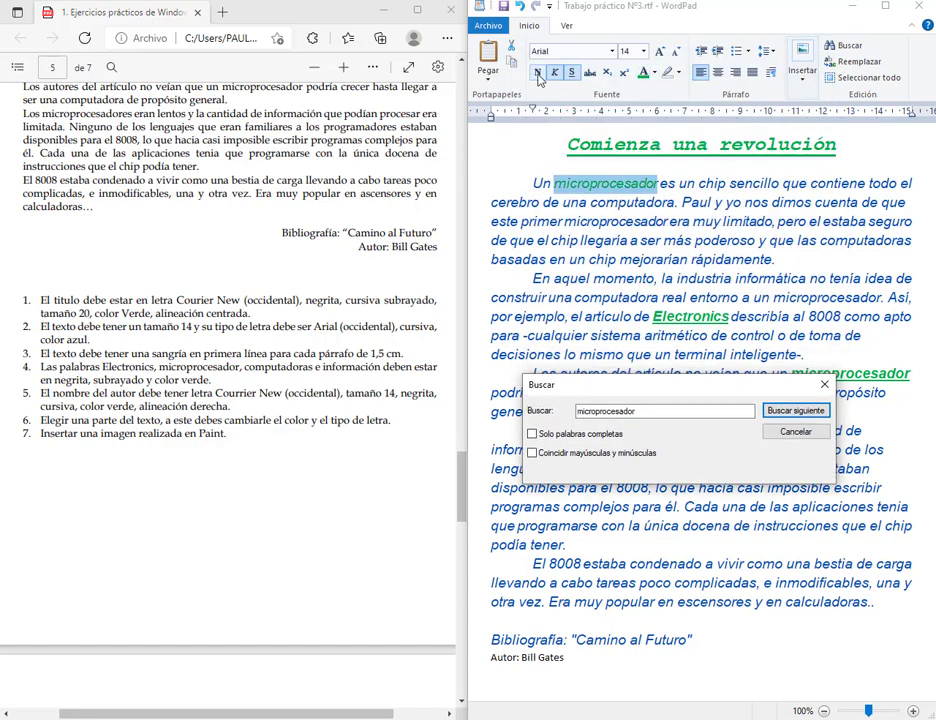
key(ctrl+n)
click(573, 73)
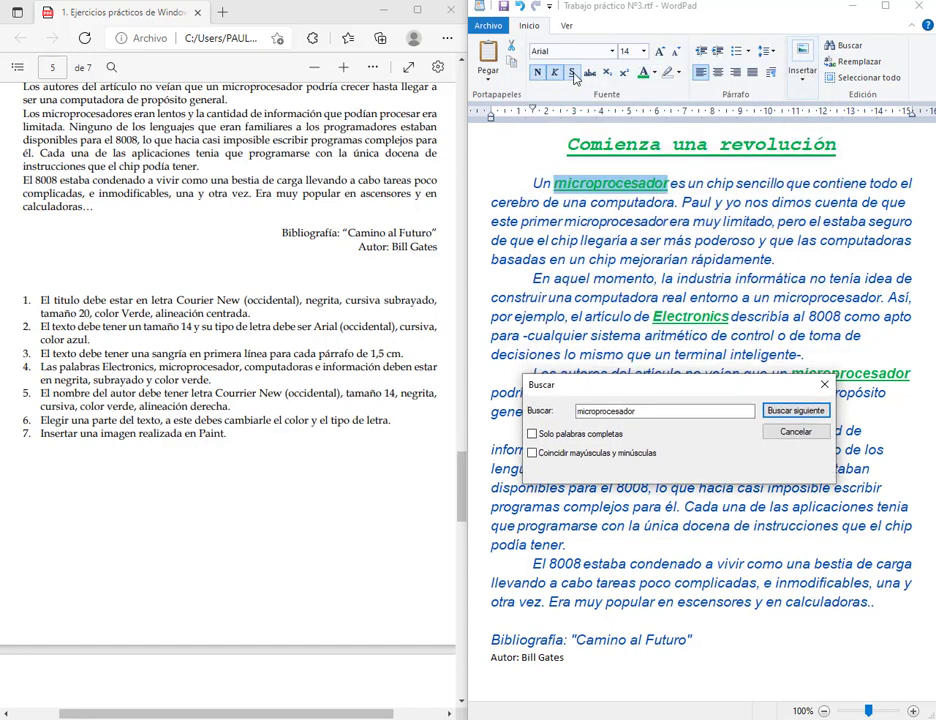
Find the second "microprocesador" in the first body paragraph, after "este primer", and make it green, bold and underlined
click(800, 412)
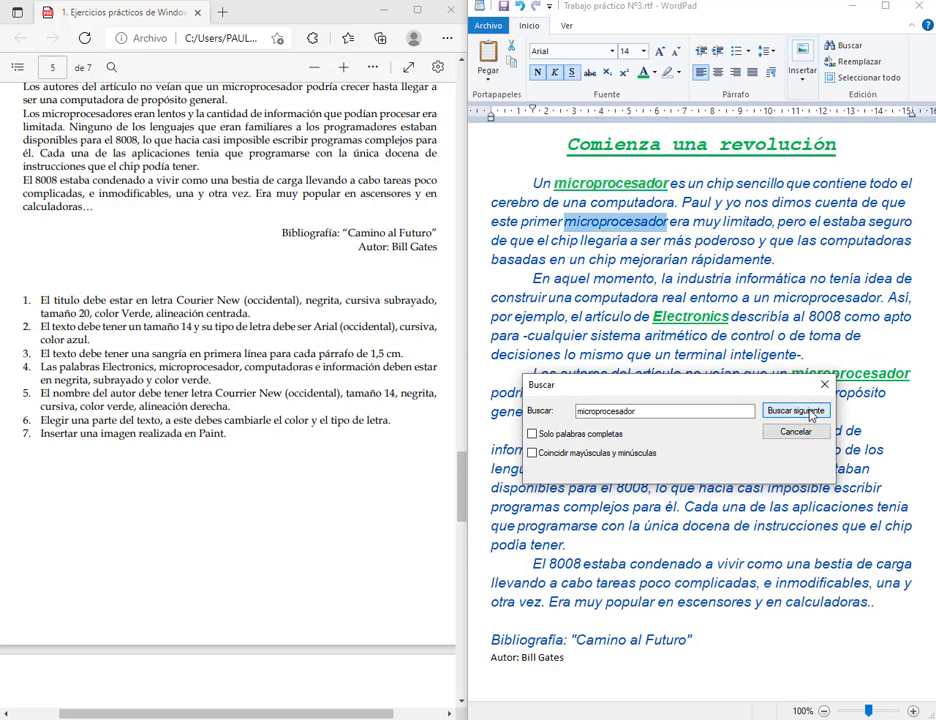
click(644, 72)
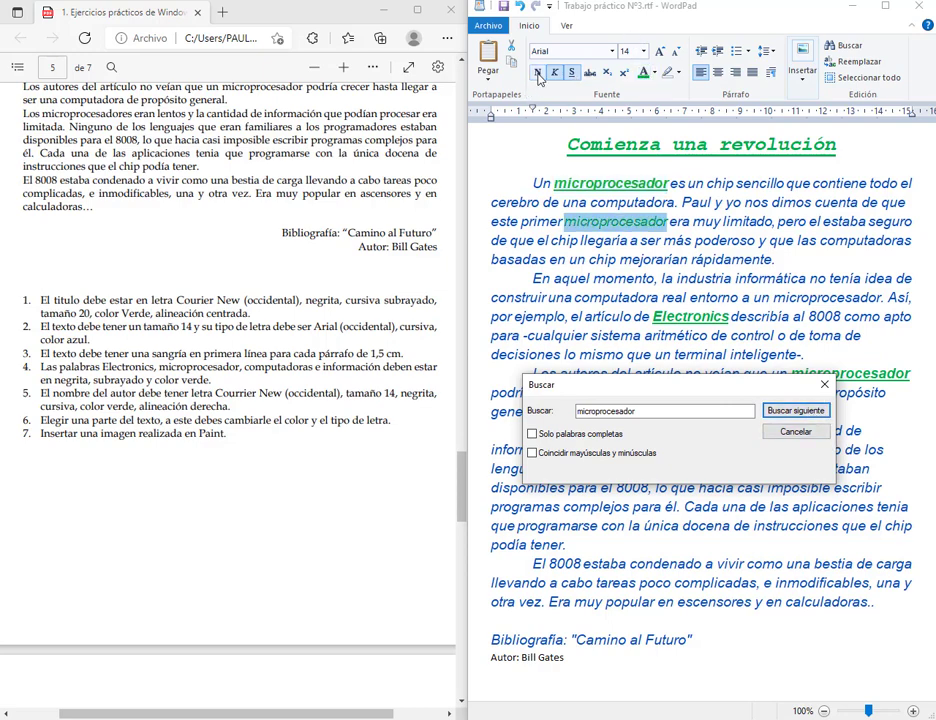
click(538, 73)
click(573, 73)
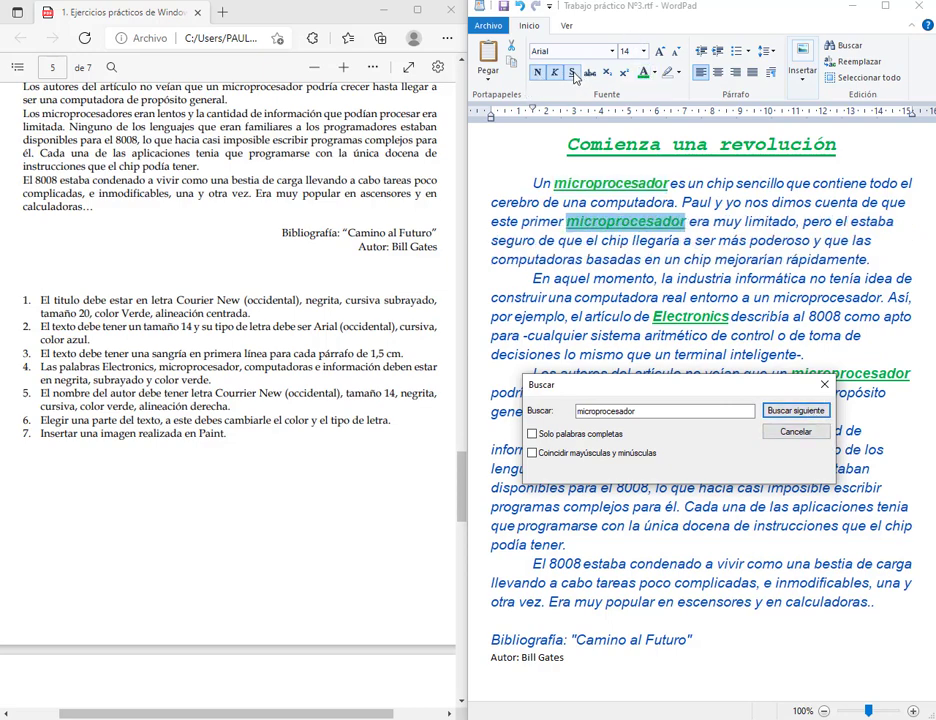
Make "microprocesador" in the second body paragraph green, bold and underlined, and check for further occurrences
click(796, 411)
click(644, 72)
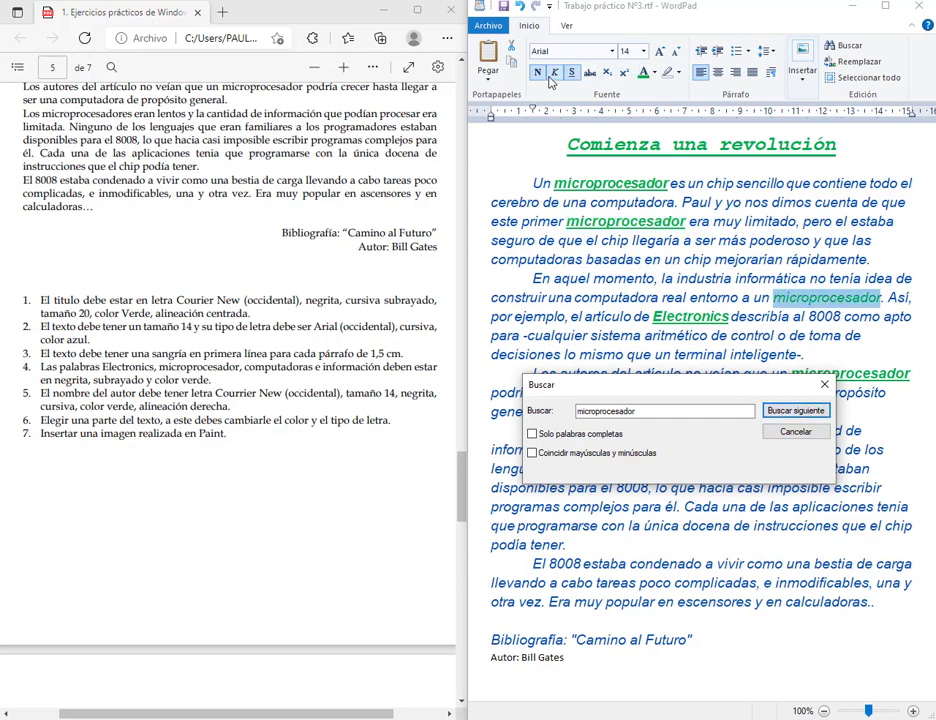
click(538, 73)
click(572, 73)
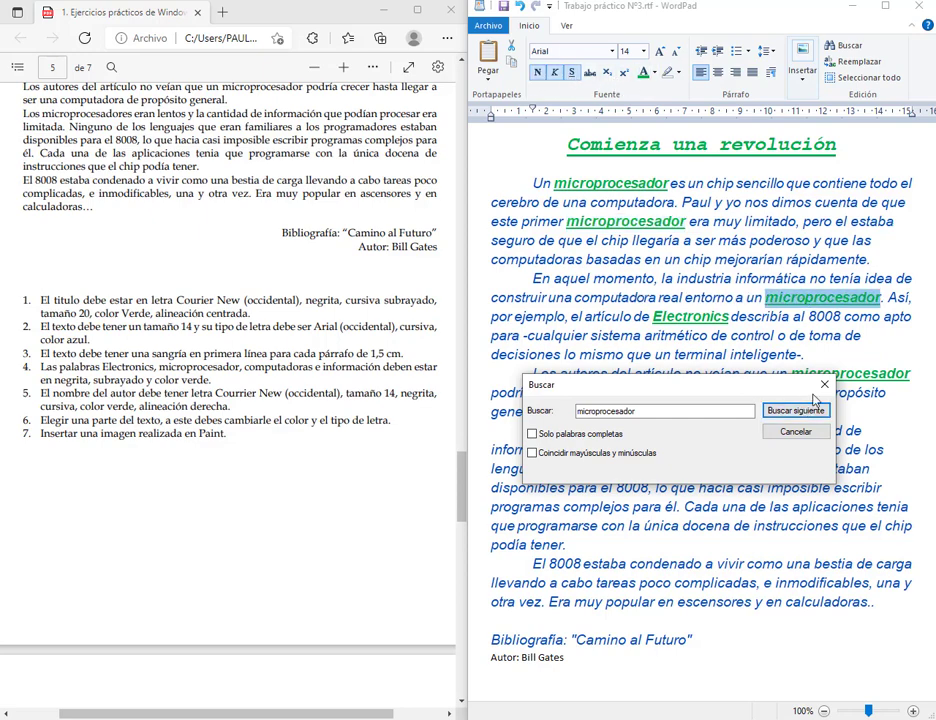
click(796, 411)
click(786, 474)
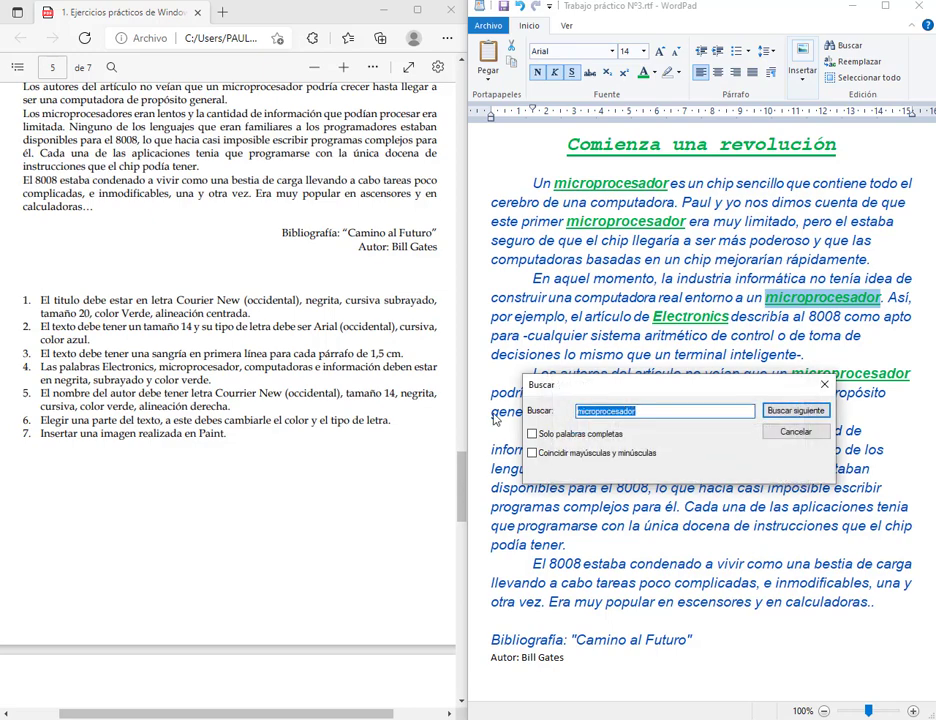
Find "computadoras" in the first body paragraph, make it green, bold and underlined, and check for further occurrences
text(computadoras)
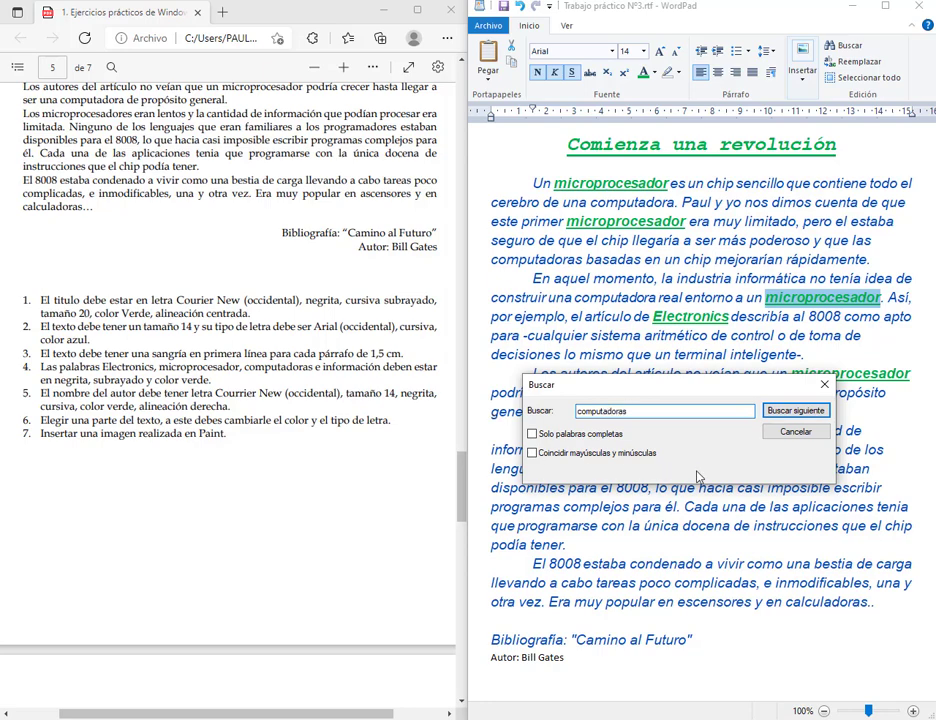
click(820, 411)
click(643, 72)
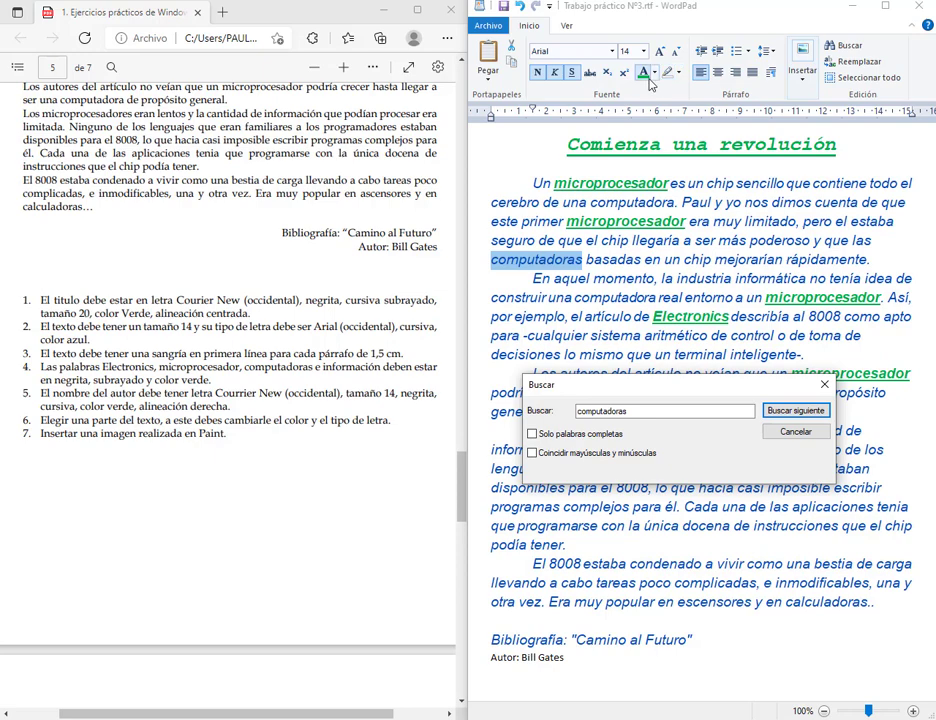
click(537, 72)
click(571, 72)
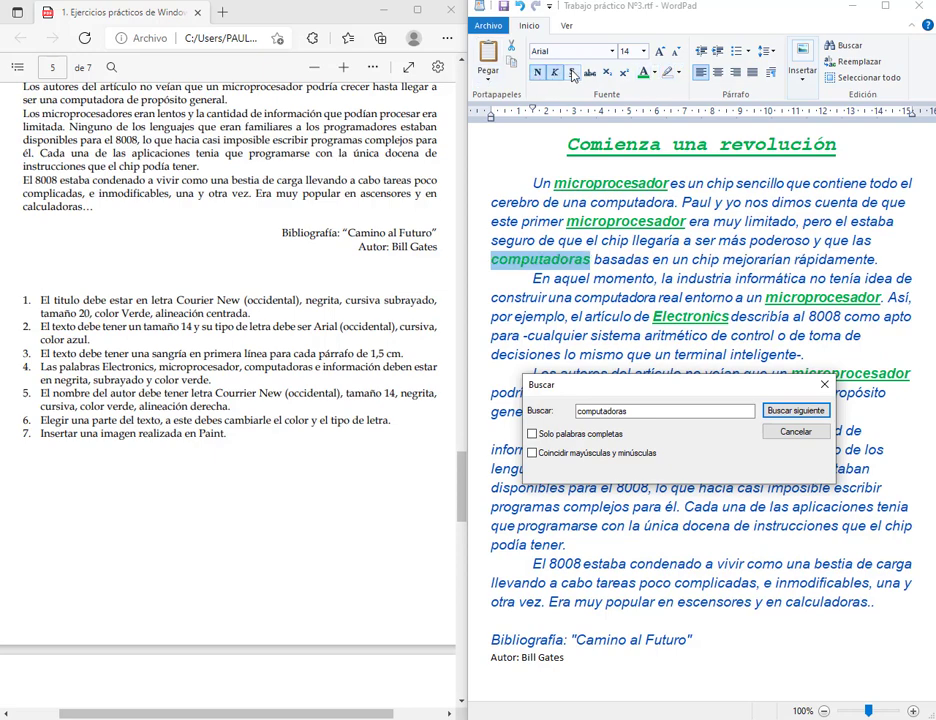
click(795, 411)
key(Return)
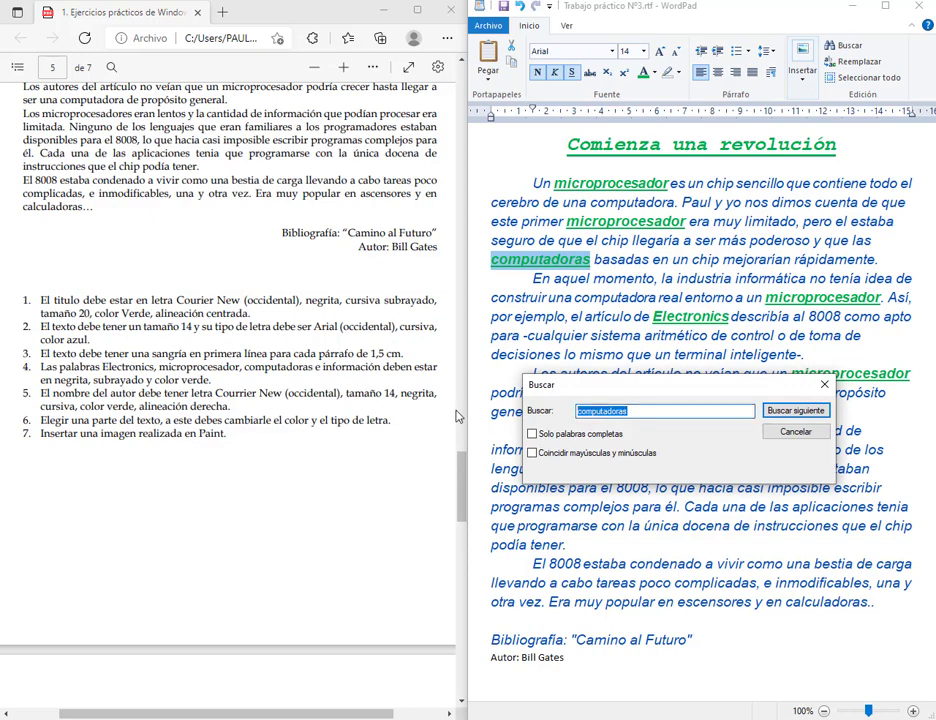
Find "información" in the fourth body paragraph, make it green, bold and underlined, and end the search
key(BackSpace)
click(795, 411)
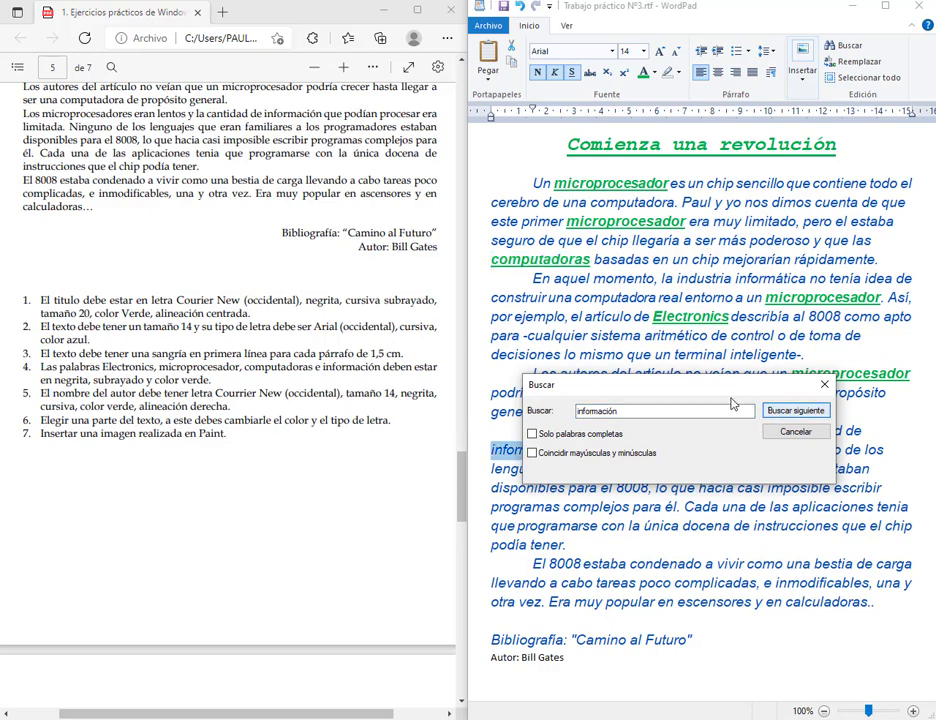
drag(676, 390, 681, 330)
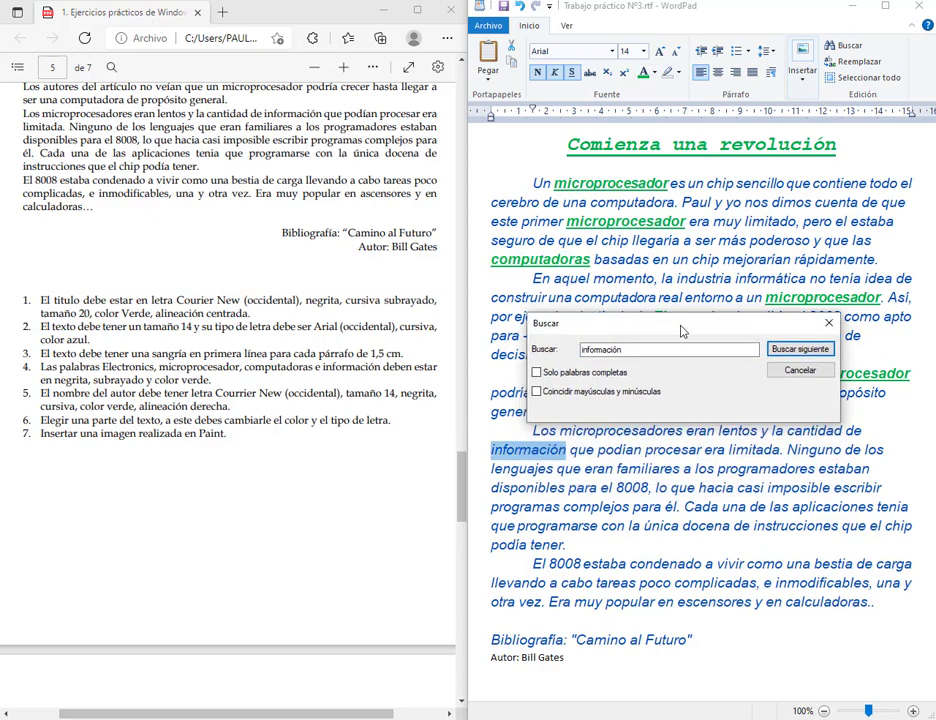
click(576, 74)
click(576, 78)
click(536, 76)
click(800, 349)
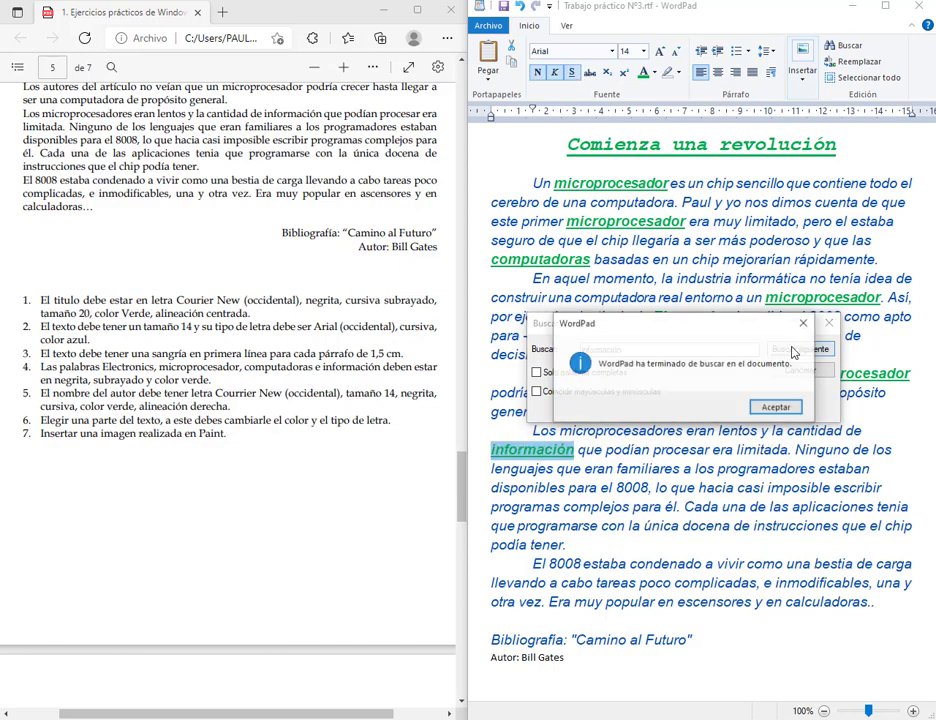
click(771, 349)
click(800, 370)
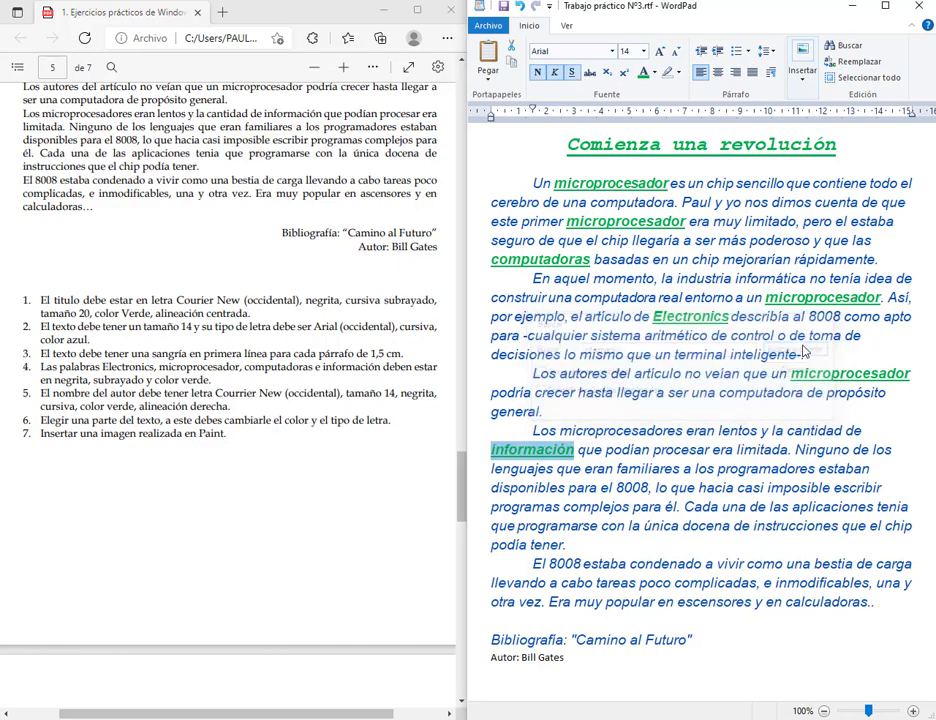
Replace every occurrence of "microprocesador" in the document with "microprocesadores" and close the replacement dialog
click(778, 374)
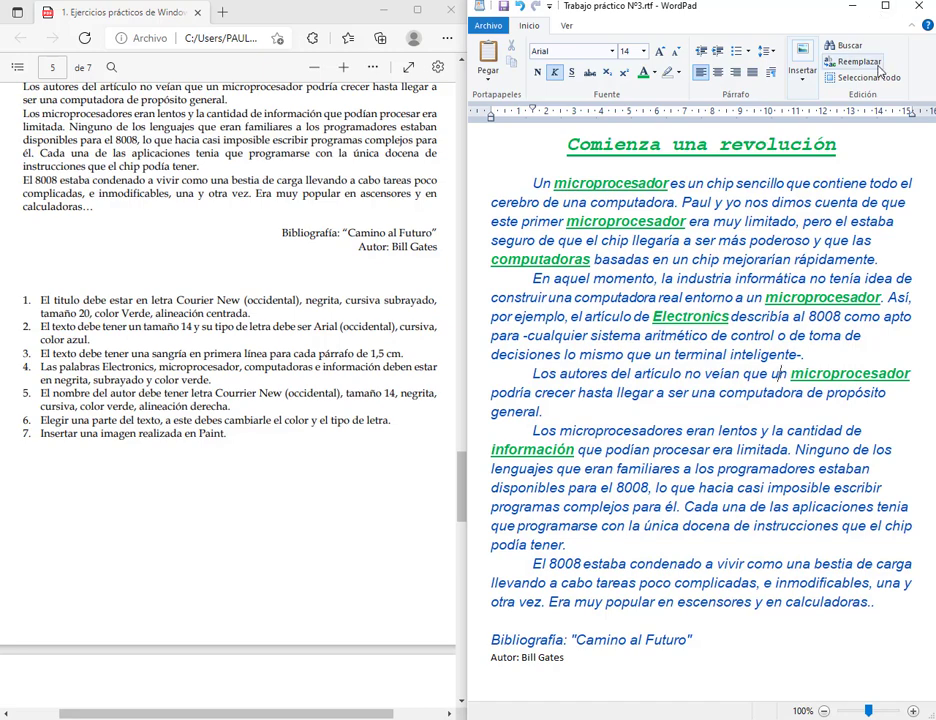
click(879, 69)
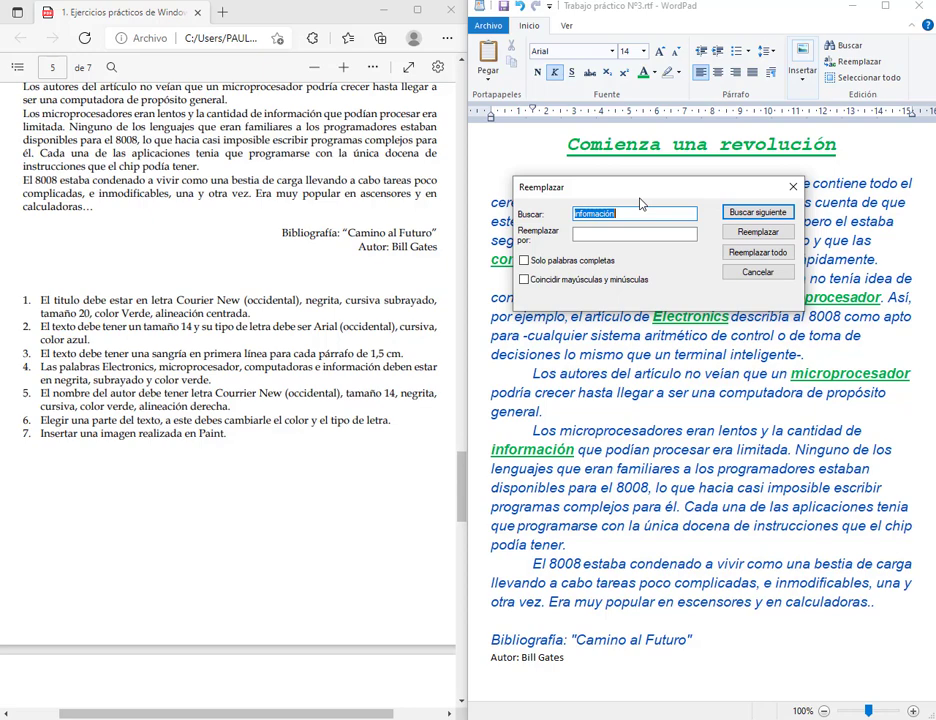
drag(640, 202, 679, 452)
text(micro)
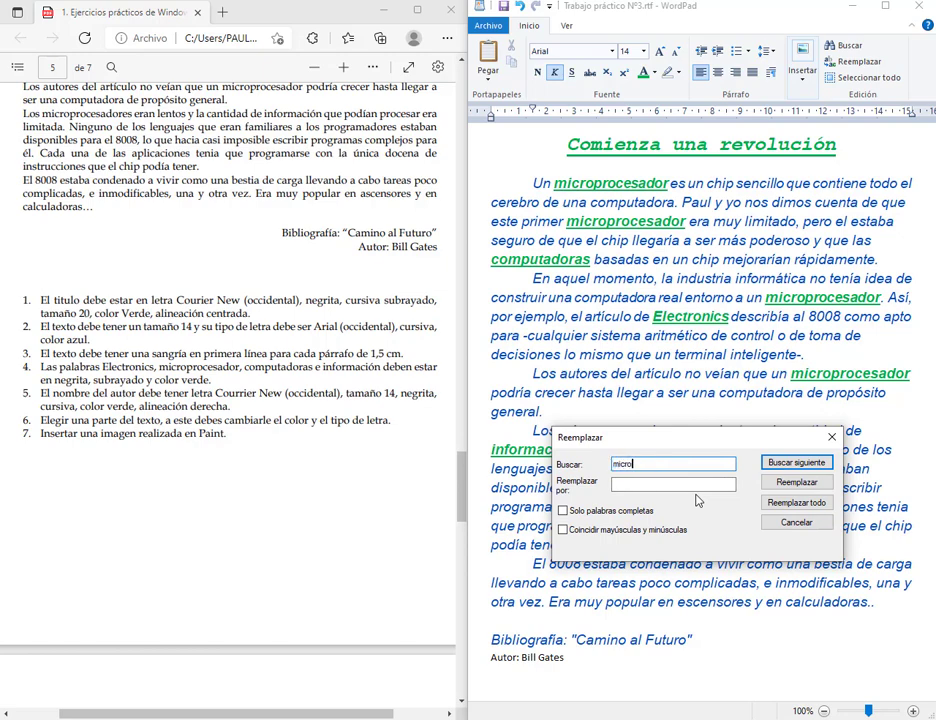
text(procesador)
click(712, 487)
text(micro)
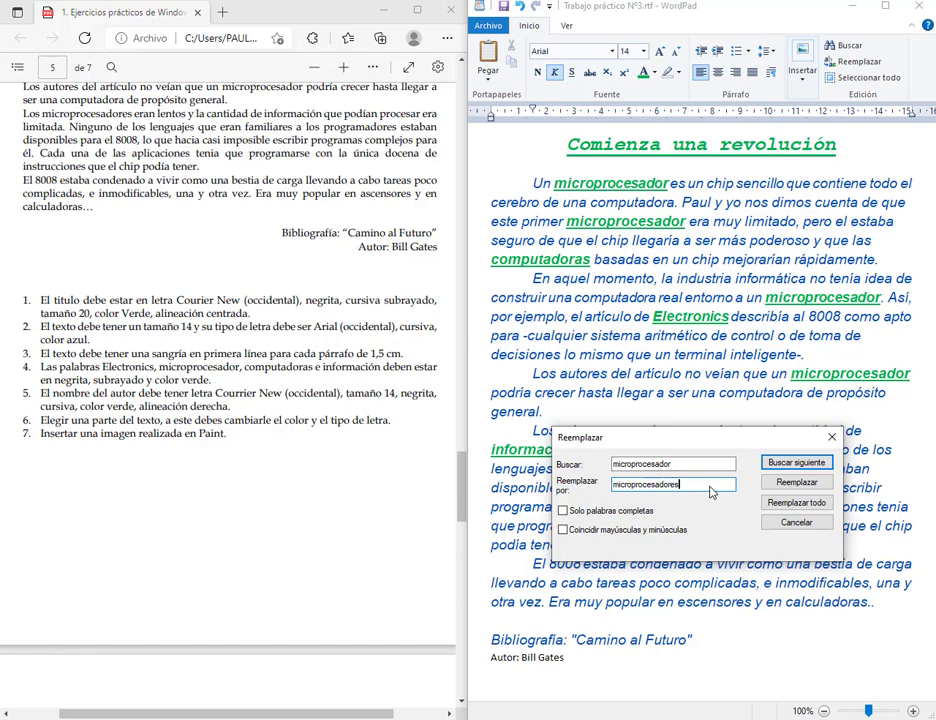
drag(716, 439, 720, 510)
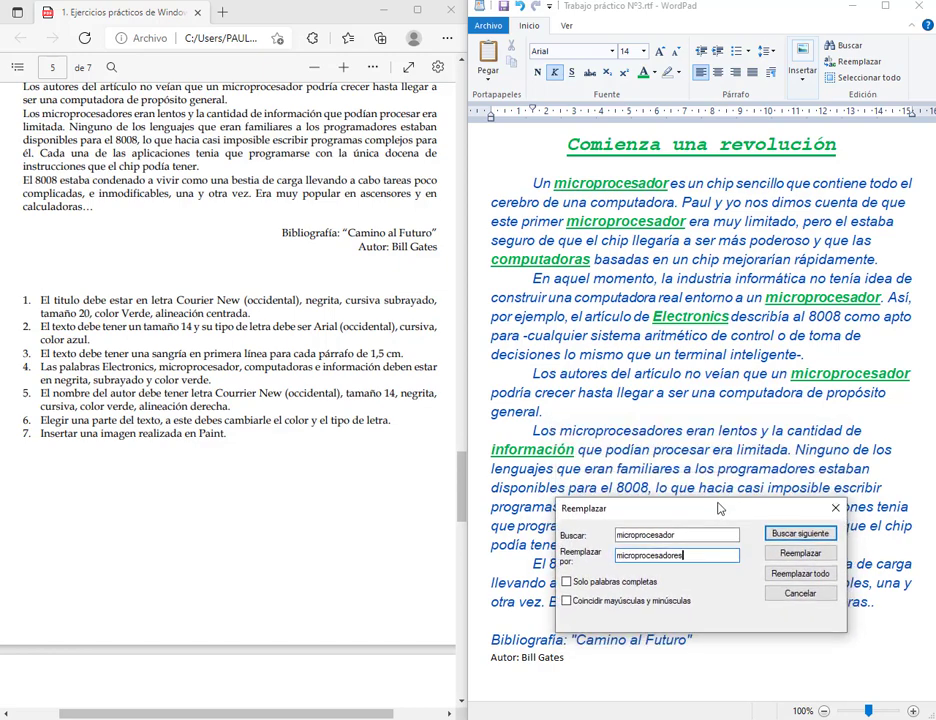
click(813, 578)
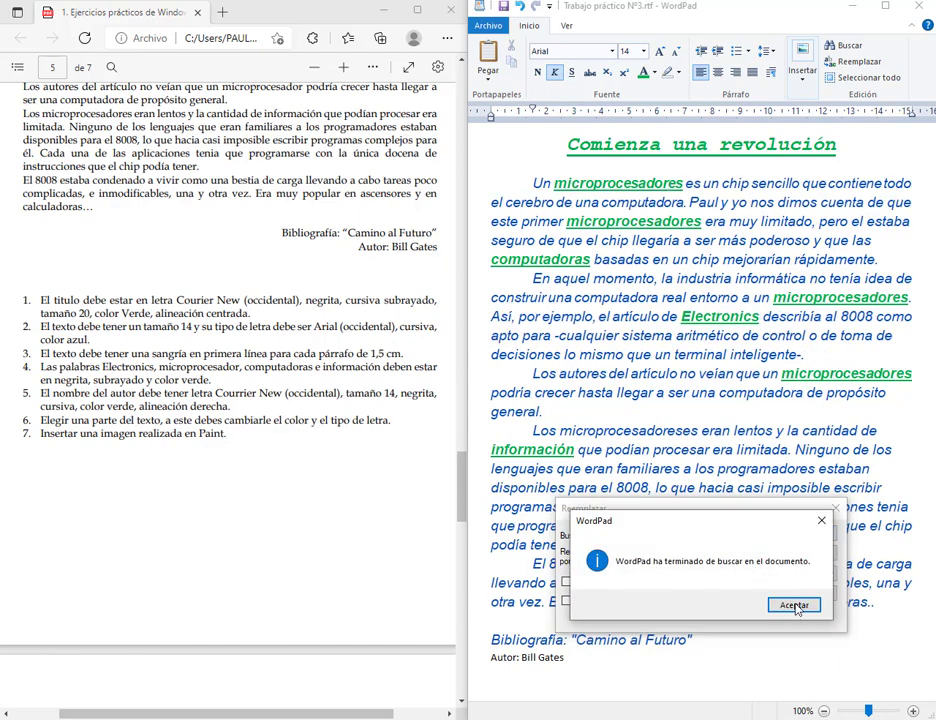
click(795, 605)
click(835, 508)
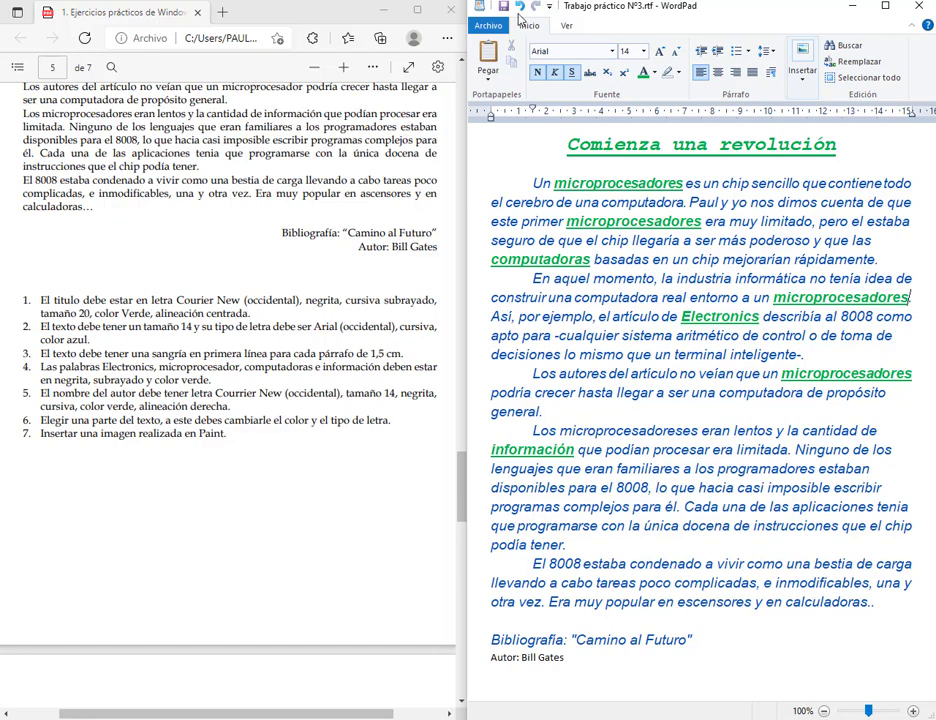
Undo all replacements of "microprocesador" with "microprocesadores" throughout the text
click(519, 8)
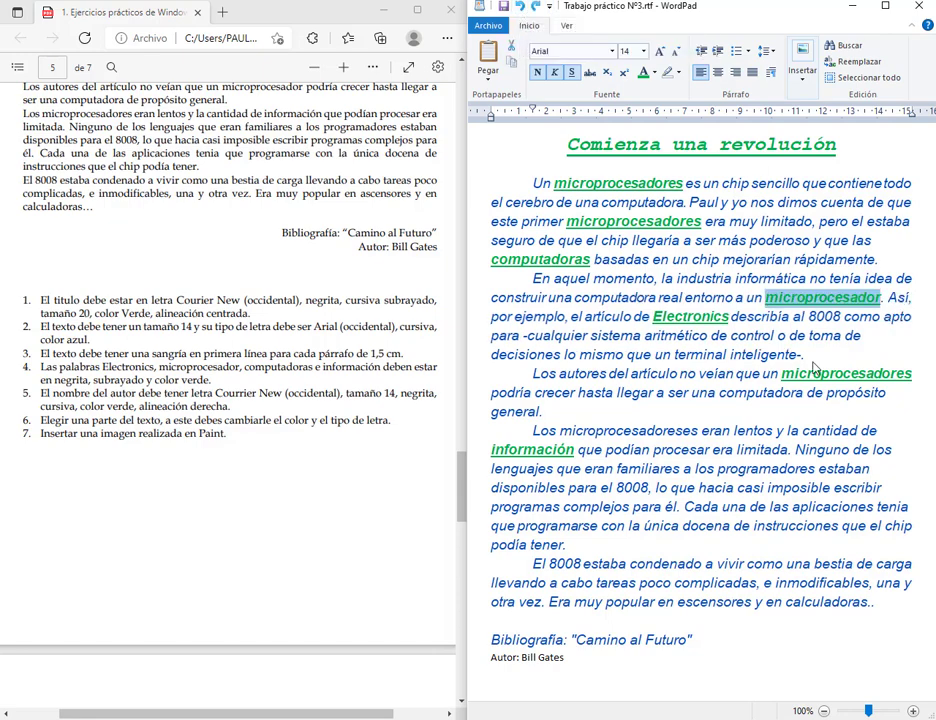
click(520, 8)
click(520, 8)
click(520, 8)
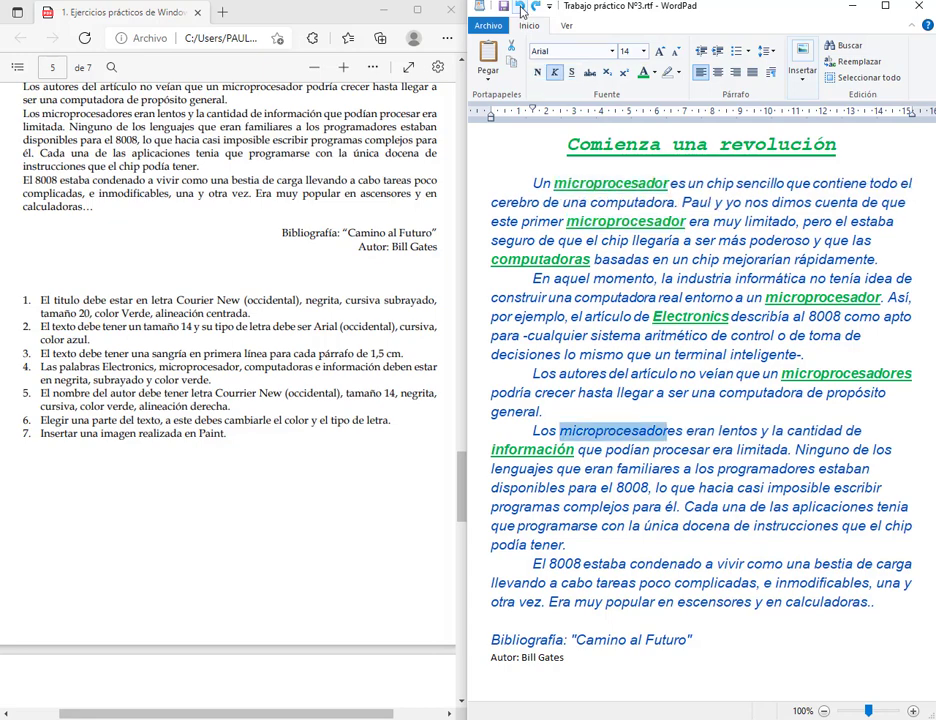
click(520, 8)
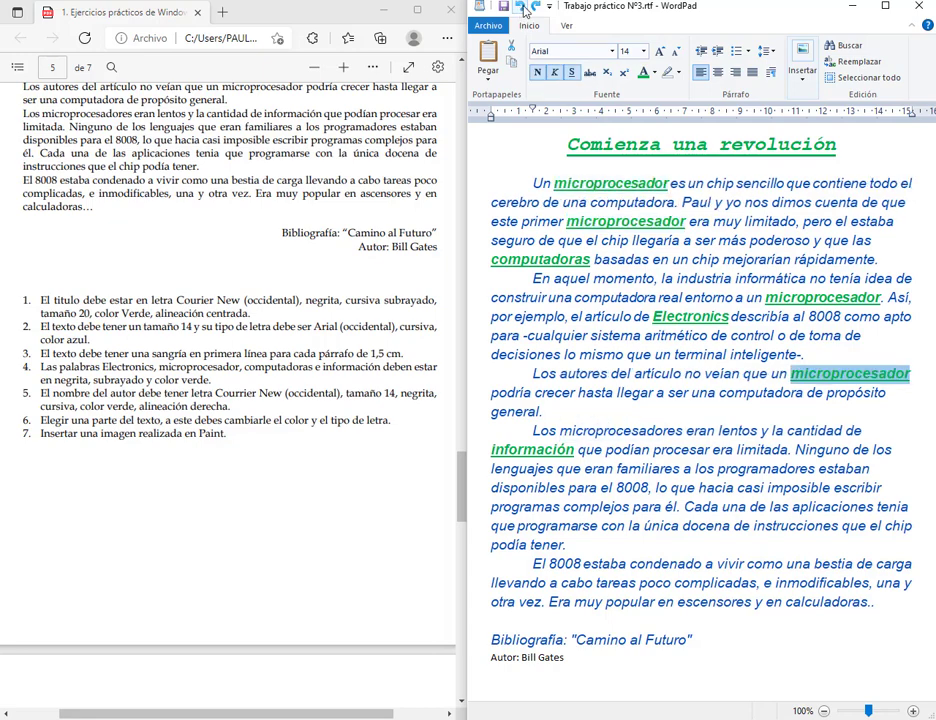
click(783, 545)
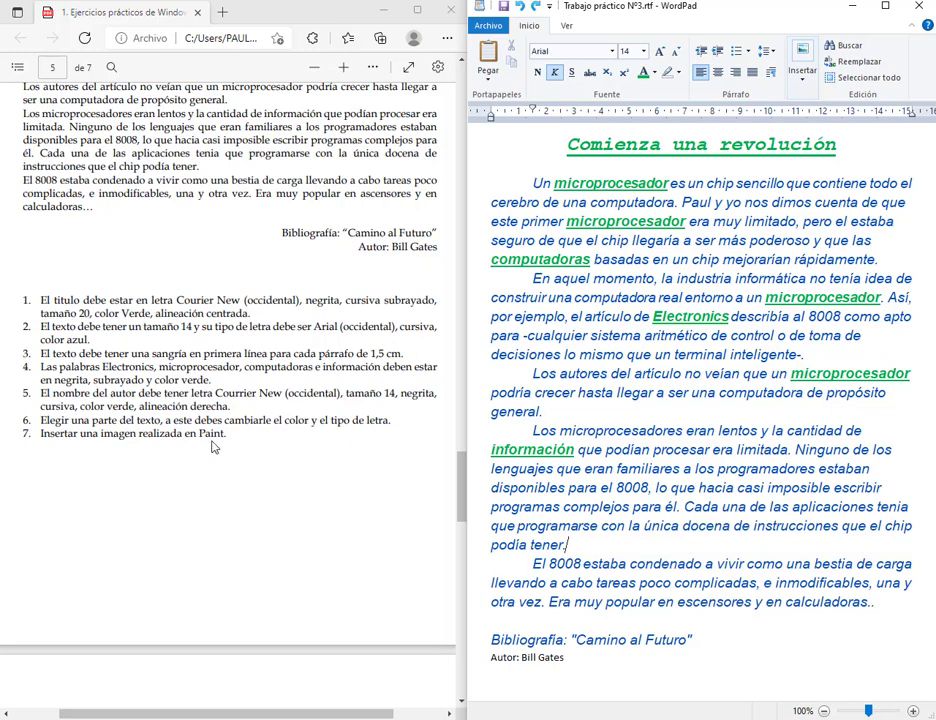
Check the pending formatting instructions in the PDF and right-align the bibliography and author lines at the end of the document
drag(40, 368, 230, 406)
click(633, 420)
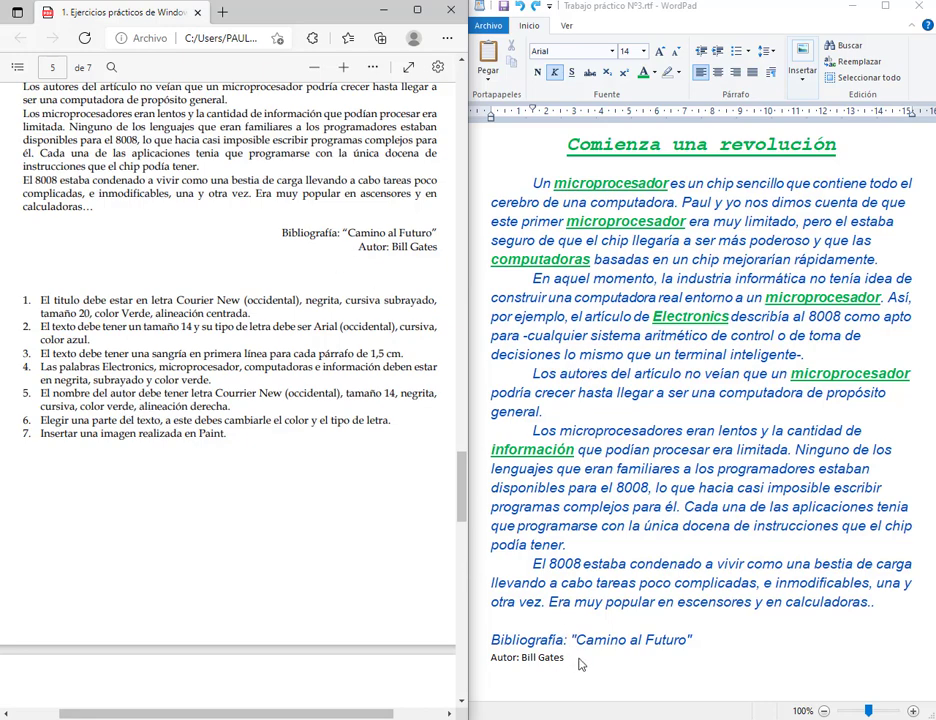
drag(490, 640, 568, 660)
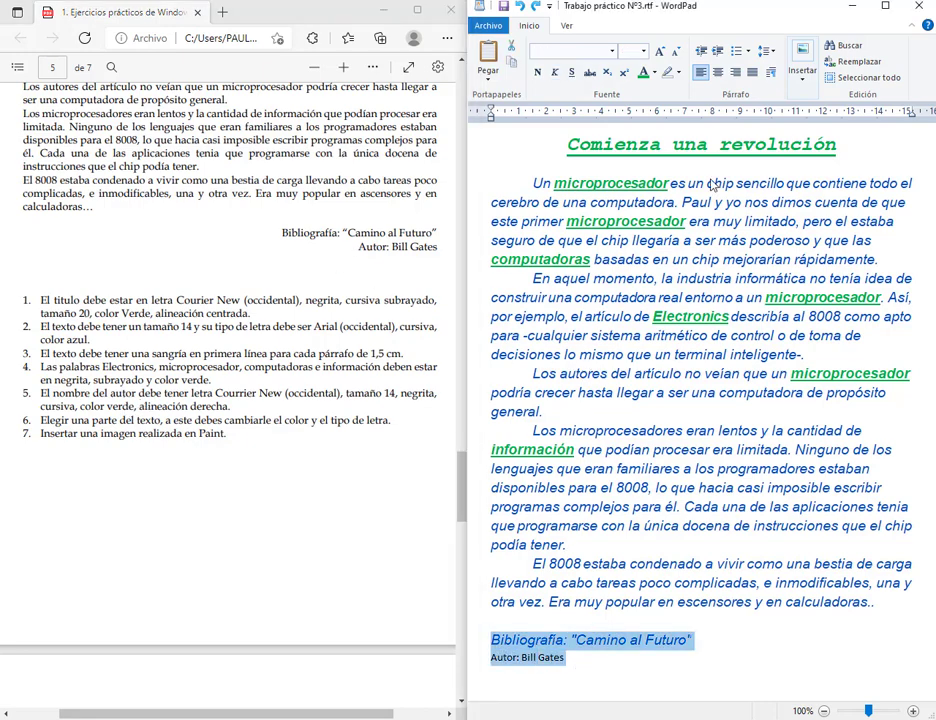
click(736, 72)
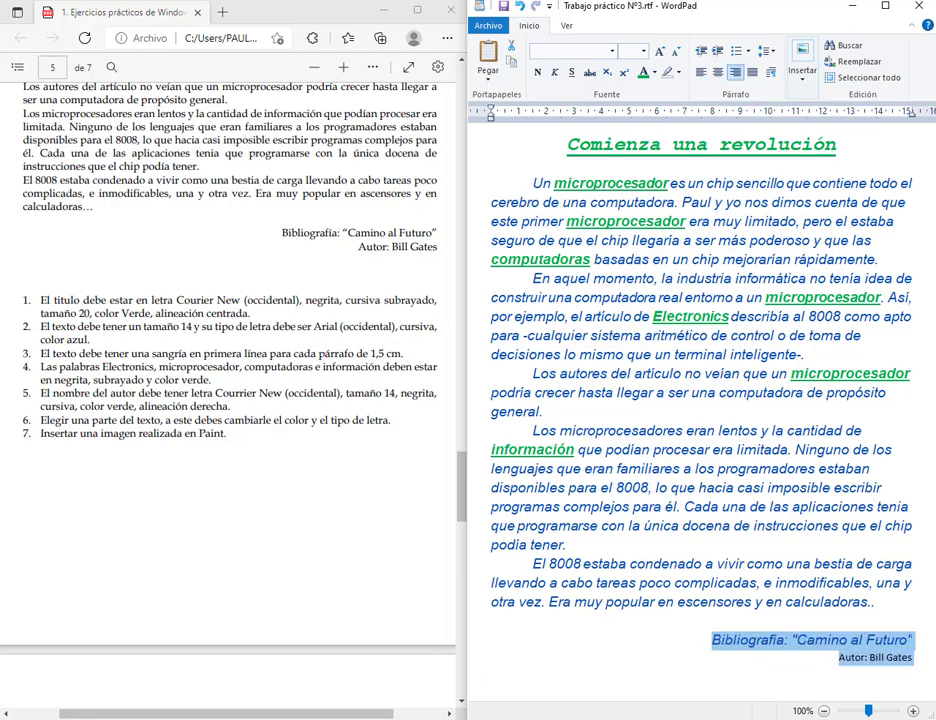
Format the author line in Courier New, size 14, bold, italic and green
triple_click(815, 664)
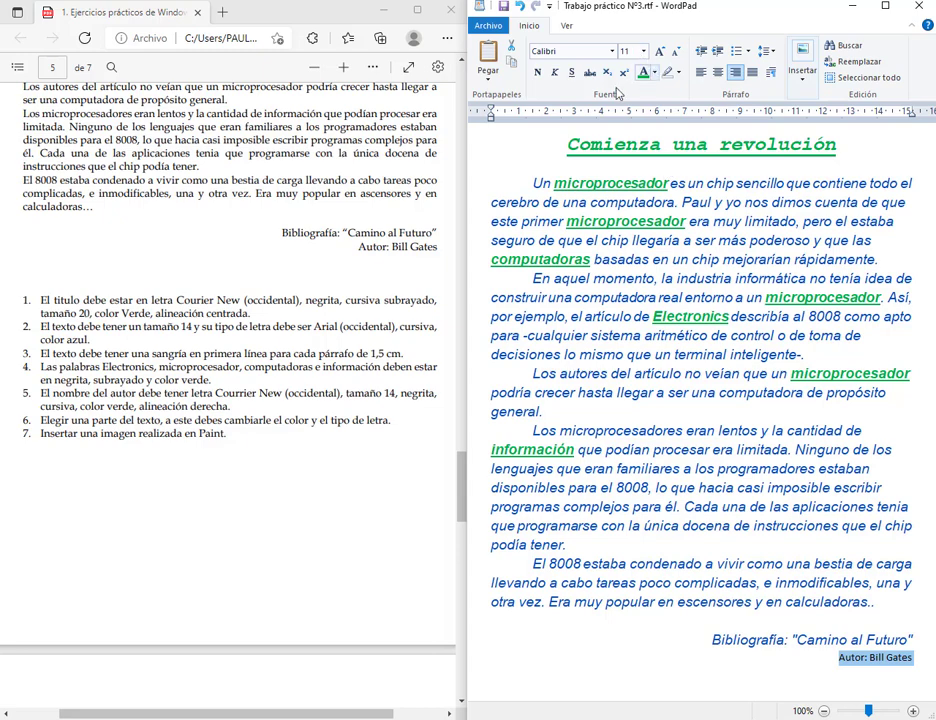
click(613, 51)
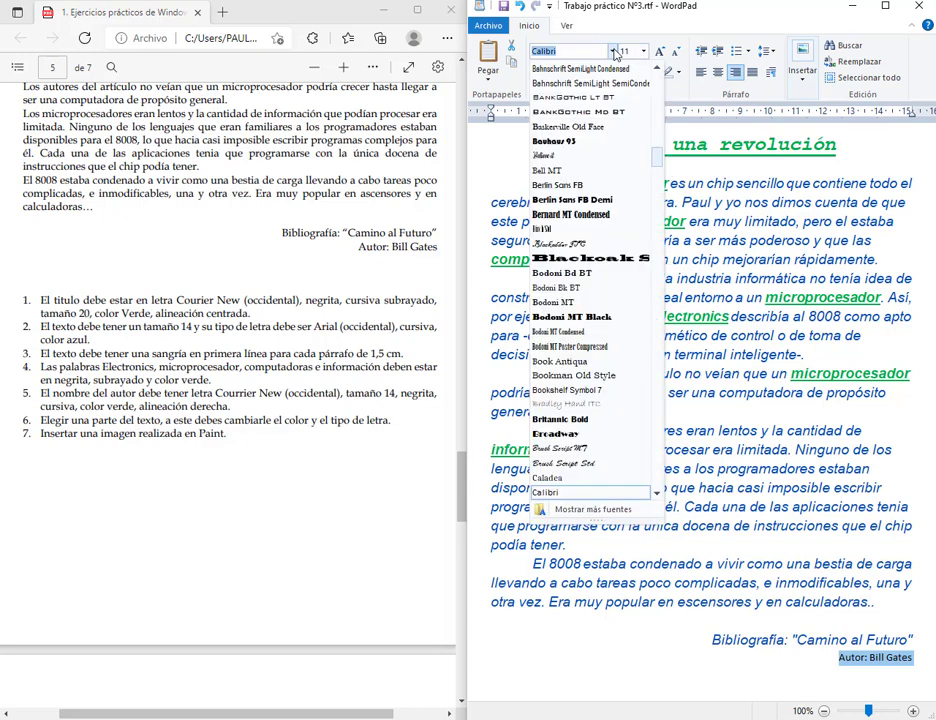
text(Courier New)
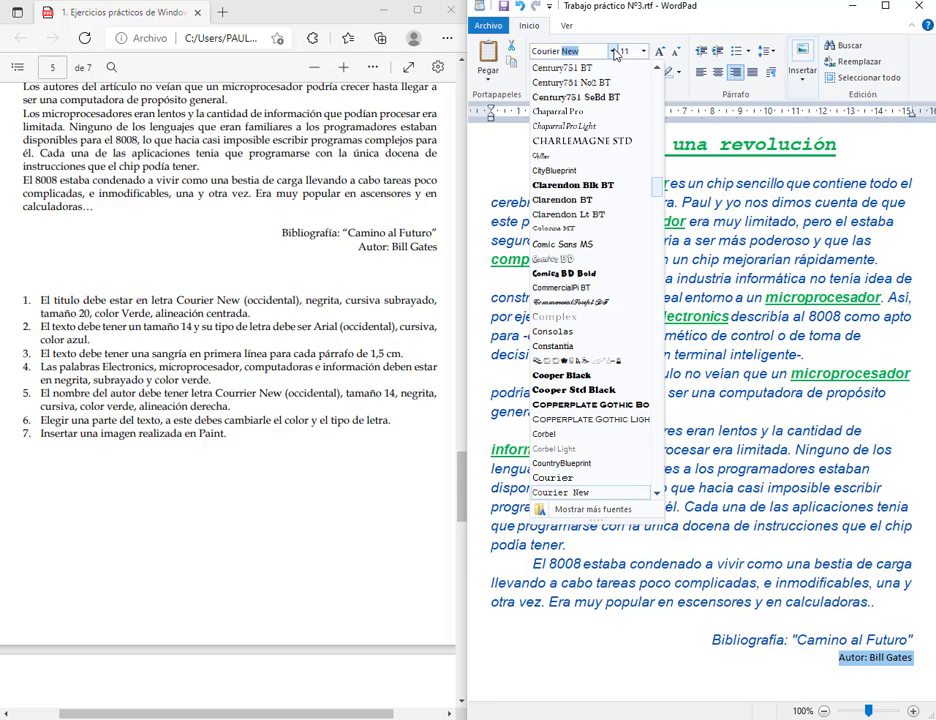
key(Return)
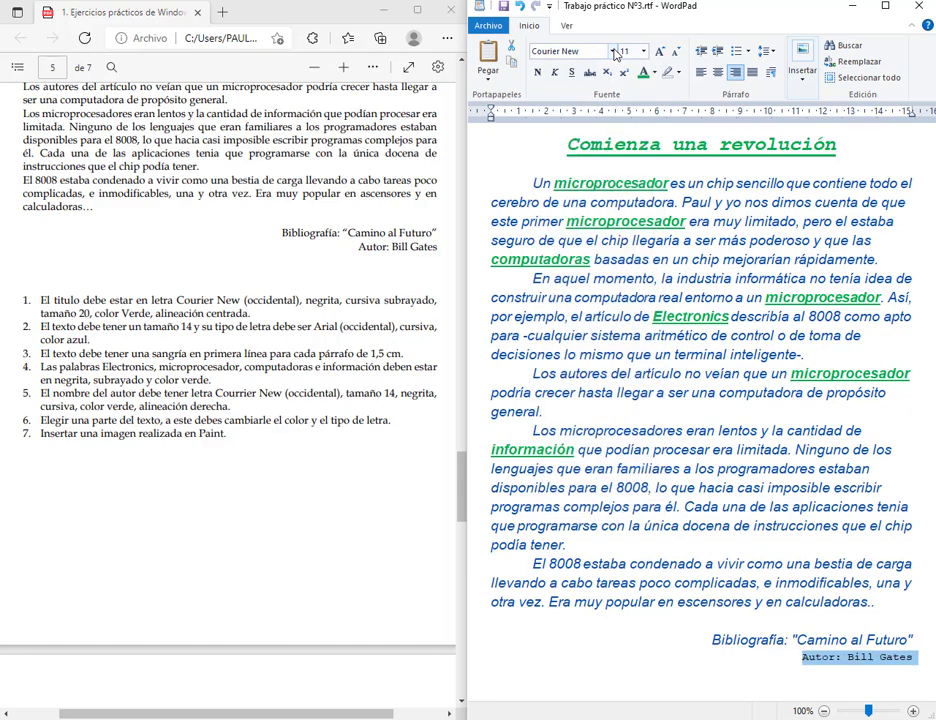
click(645, 53)
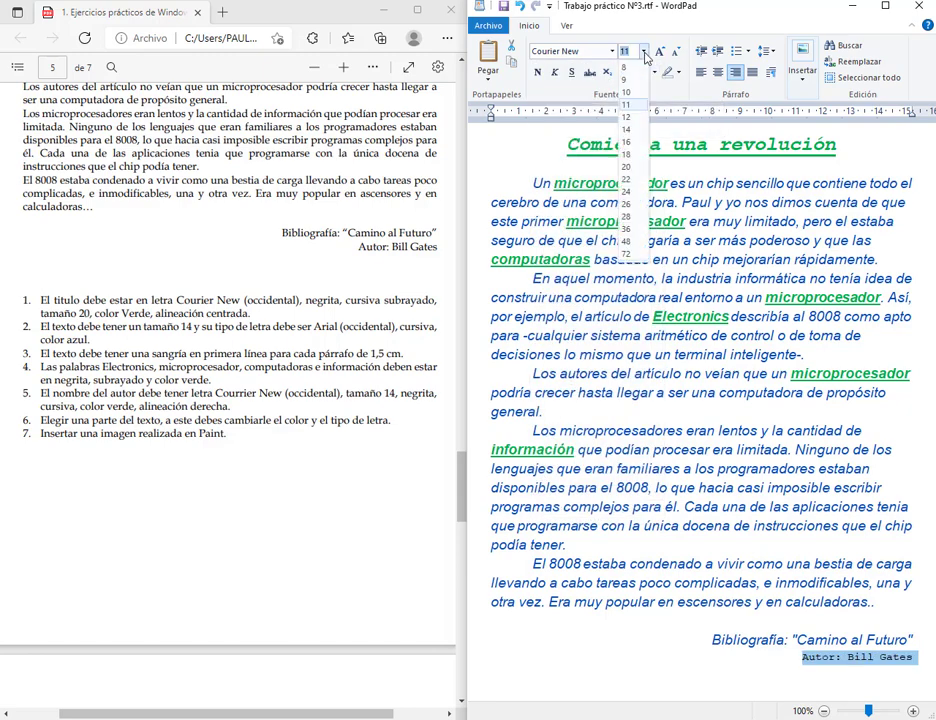
click(626, 129)
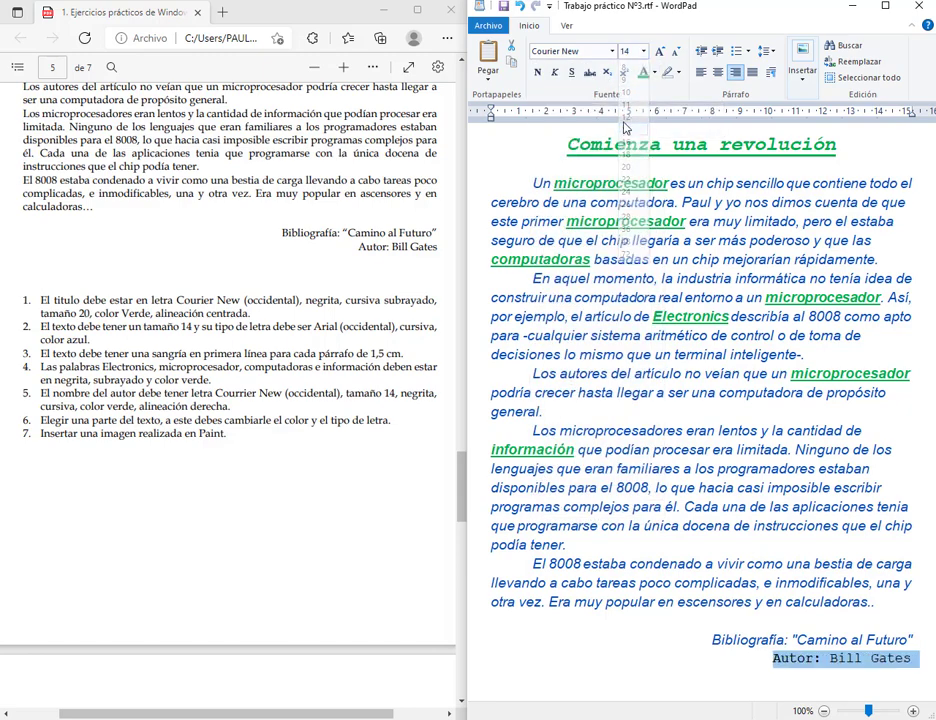
click(537, 73)
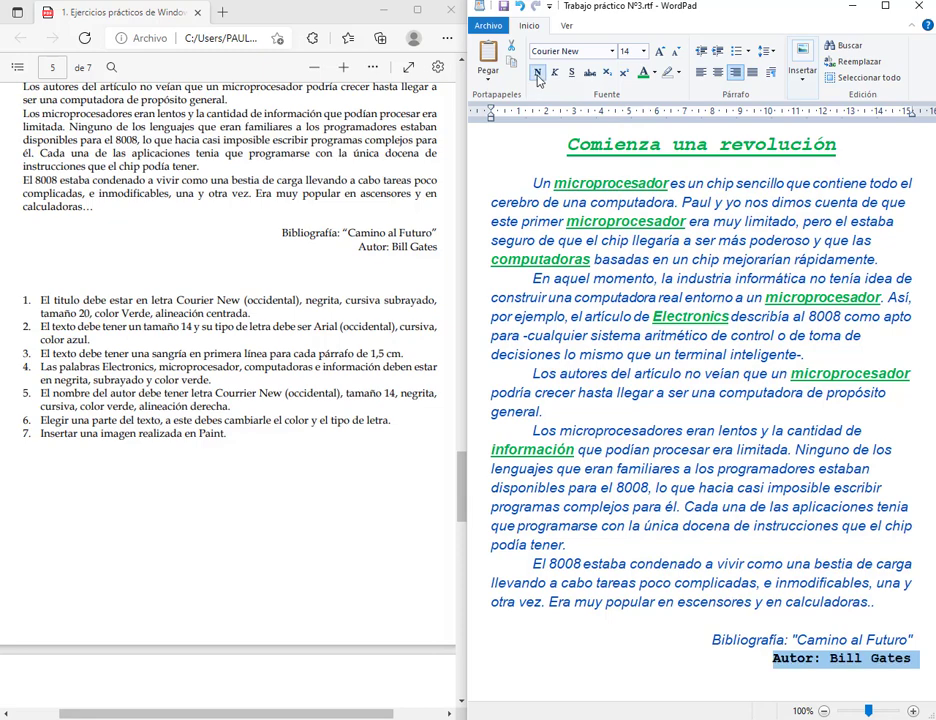
click(552, 74)
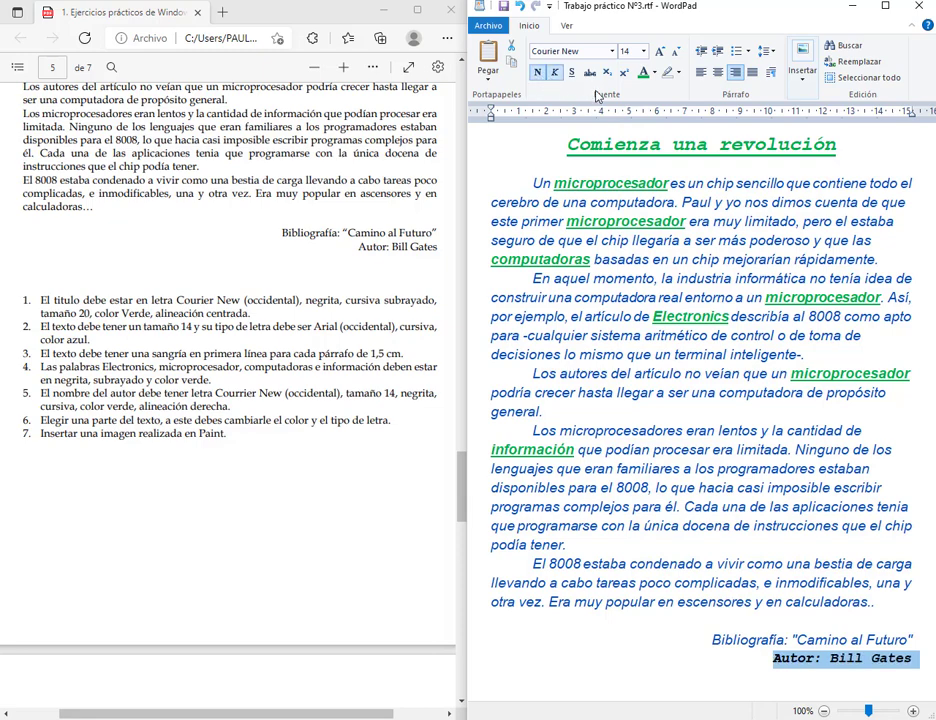
click(808, 507)
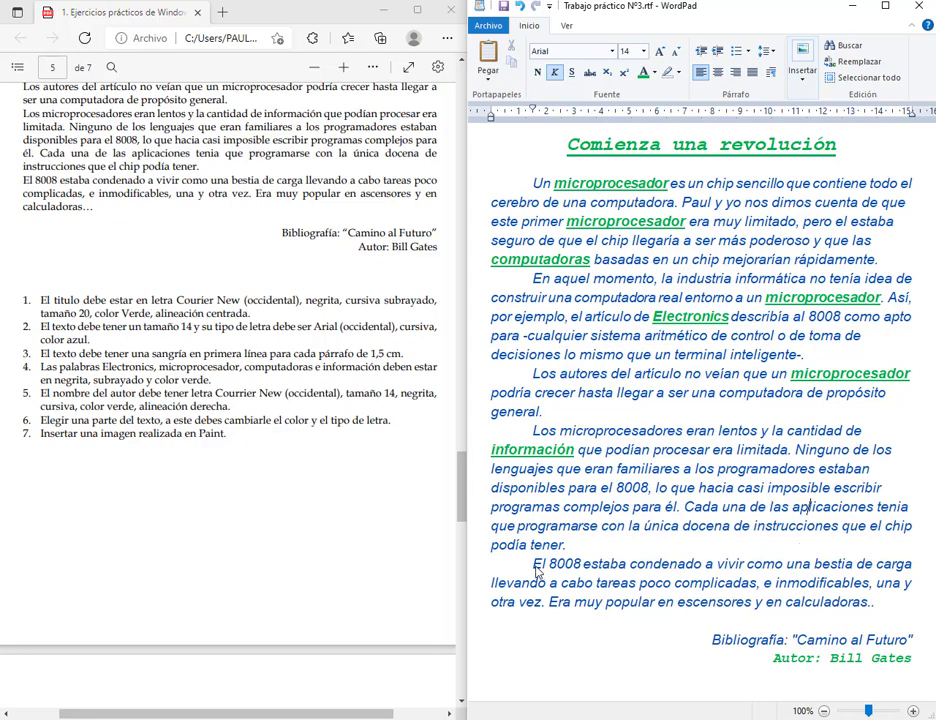
Make "El 8008 estaba condenado" through "complicadas" in the last body paragraph orange and give it a different serif font
drag(533, 567, 757, 584)
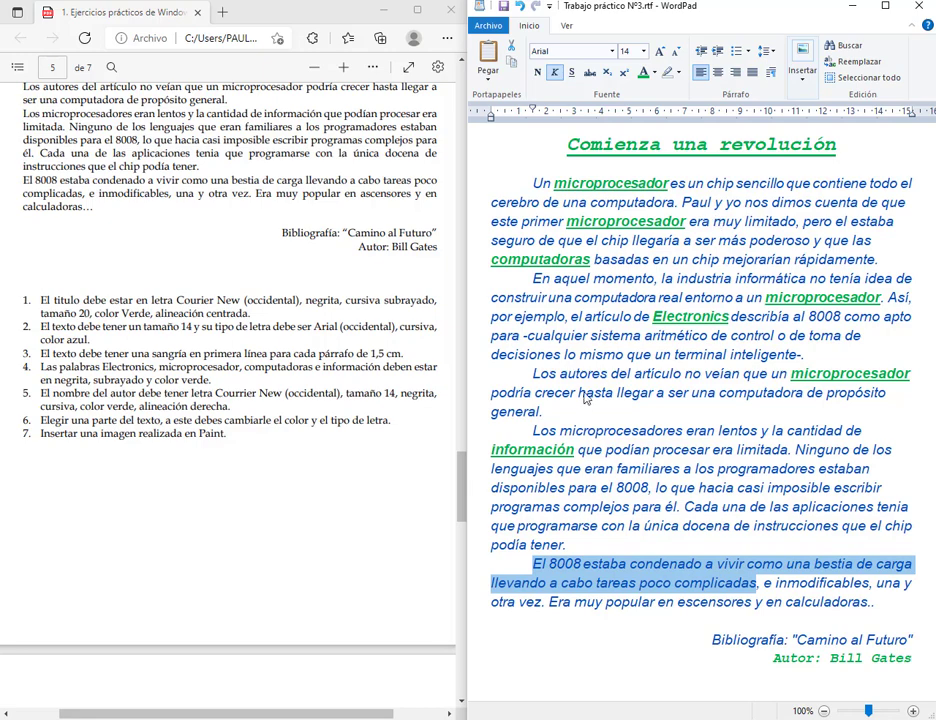
click(654, 73)
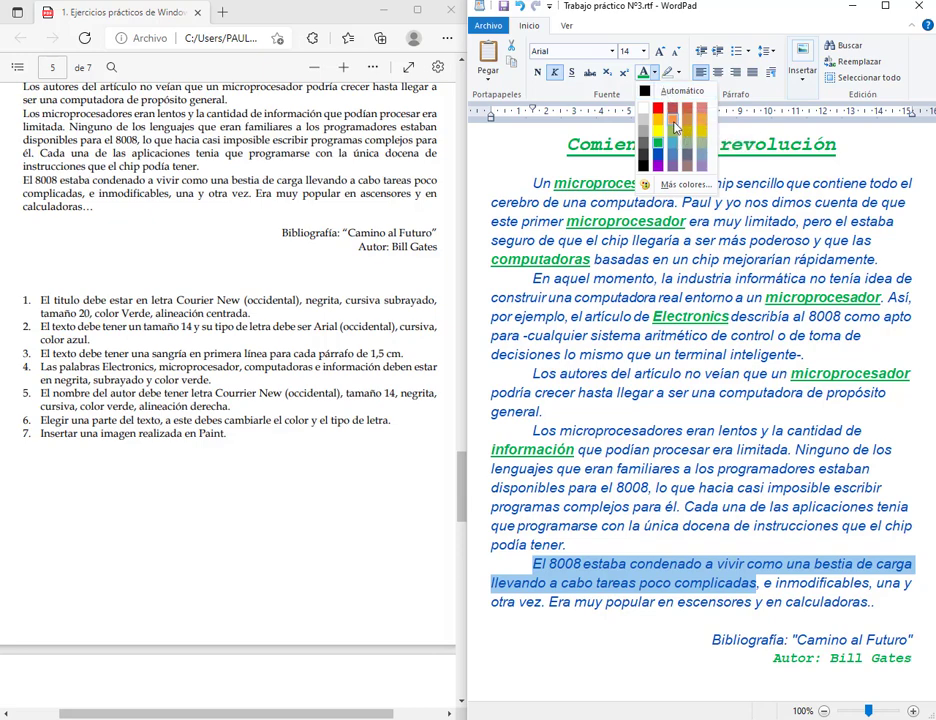
click(673, 126)
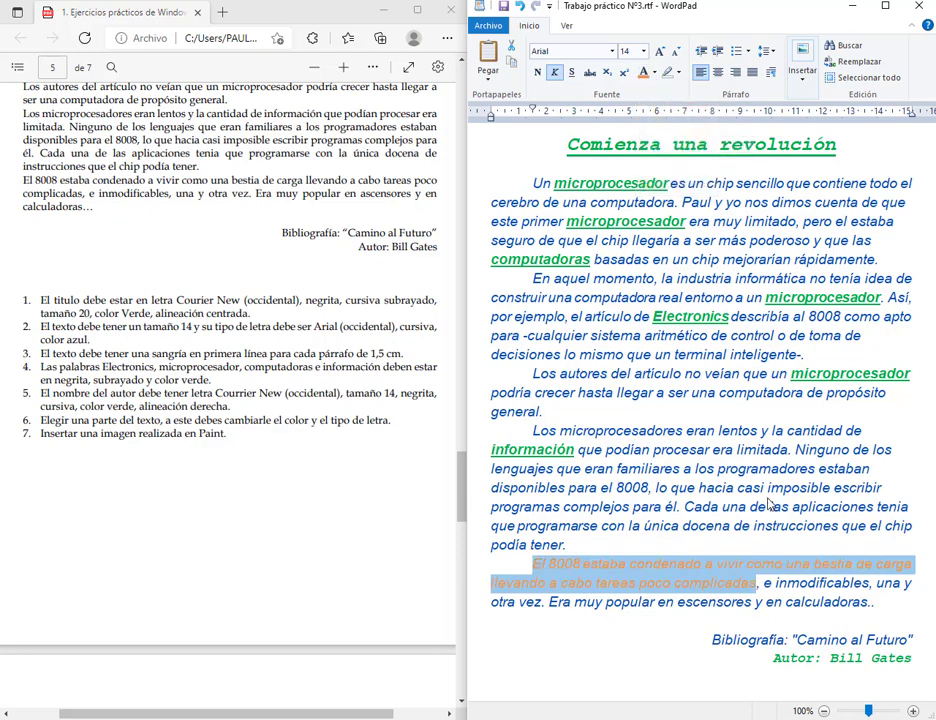
click(612, 52)
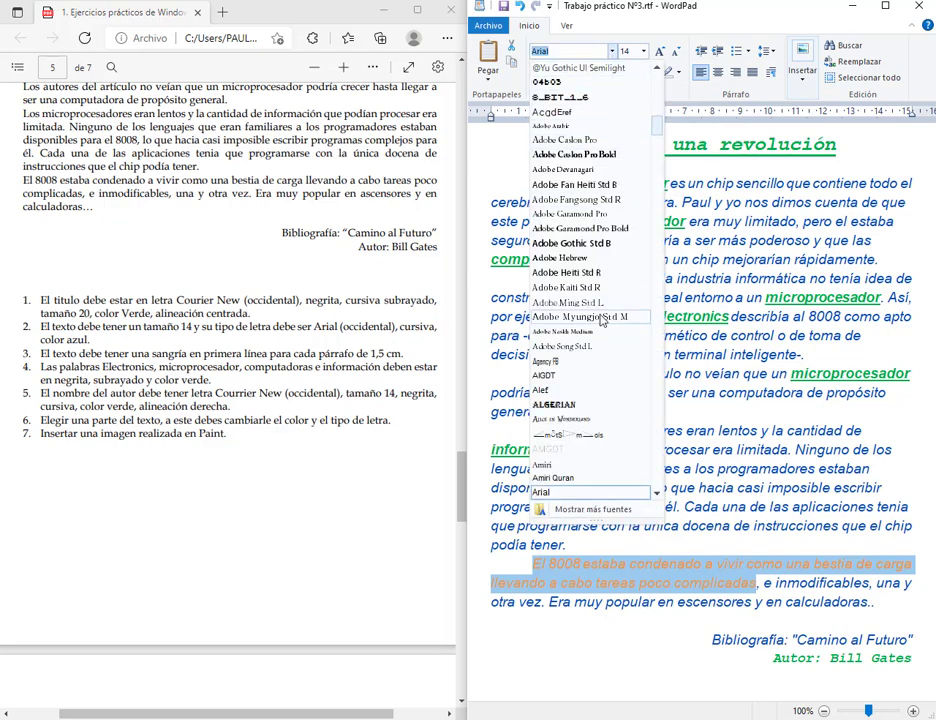
scroll(582, 400, down, 8)
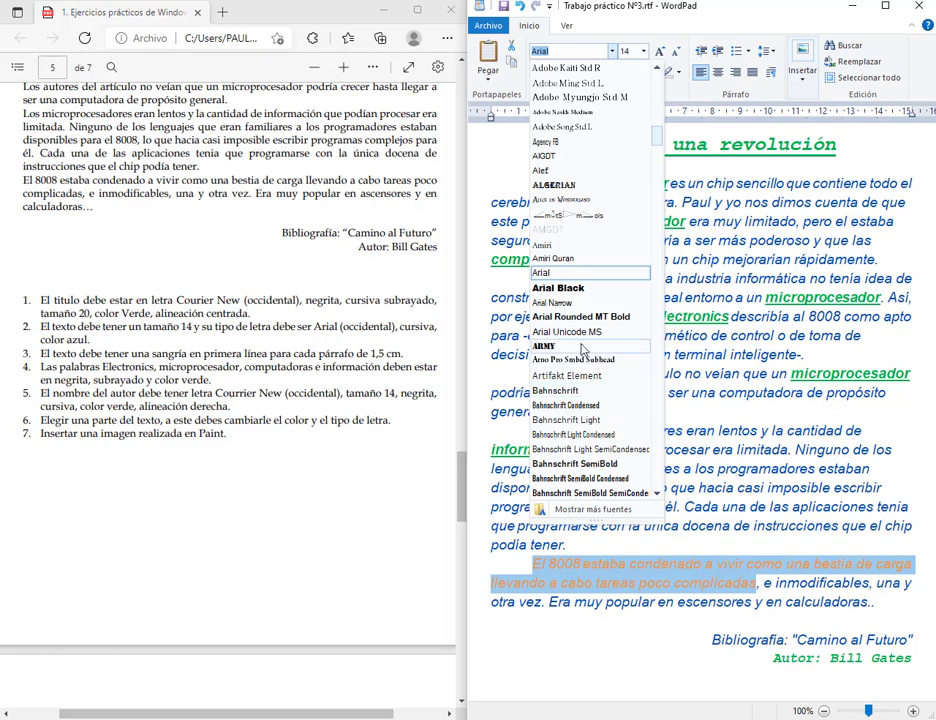
scroll(587, 335, down, 3)
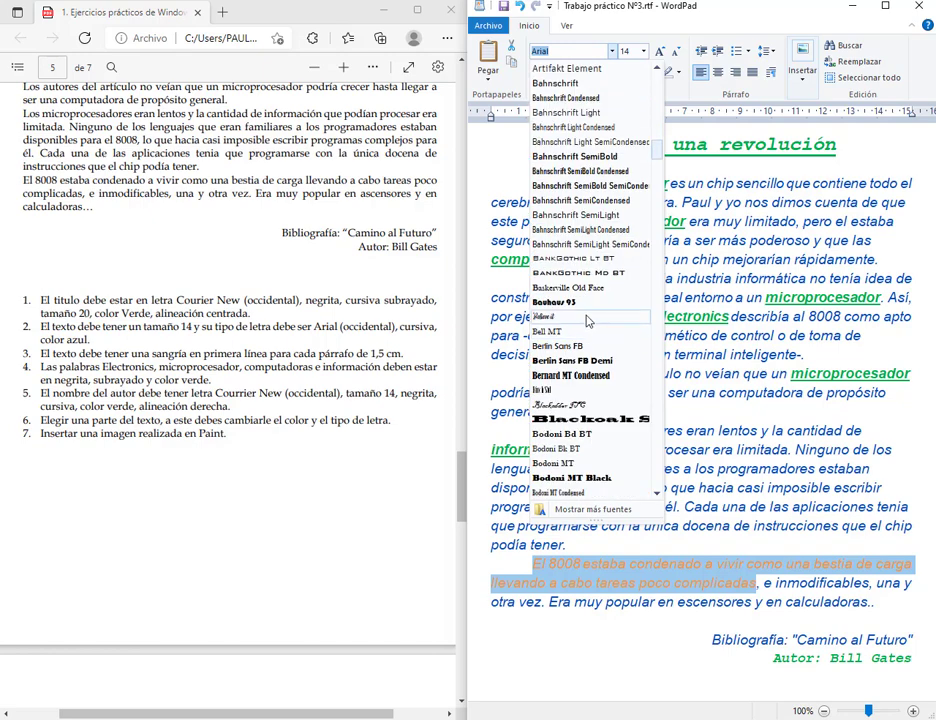
click(587, 331)
click(658, 470)
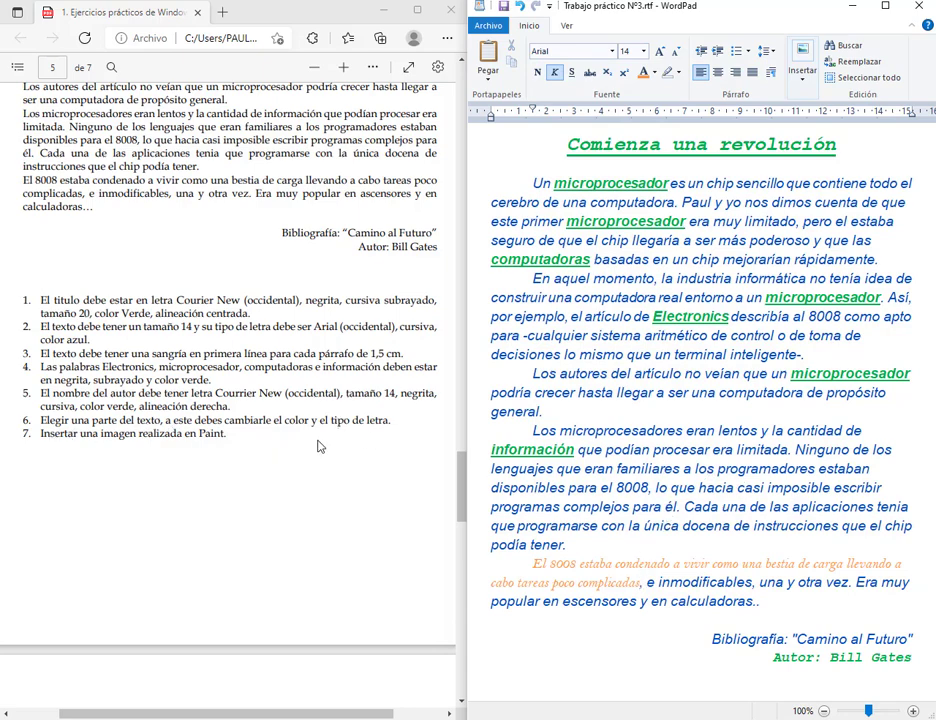
Insert the Paint drawing Bandera.png from 1. Curso de Secreatariado, Modulo 1, two lines below the author line
click(884, 12)
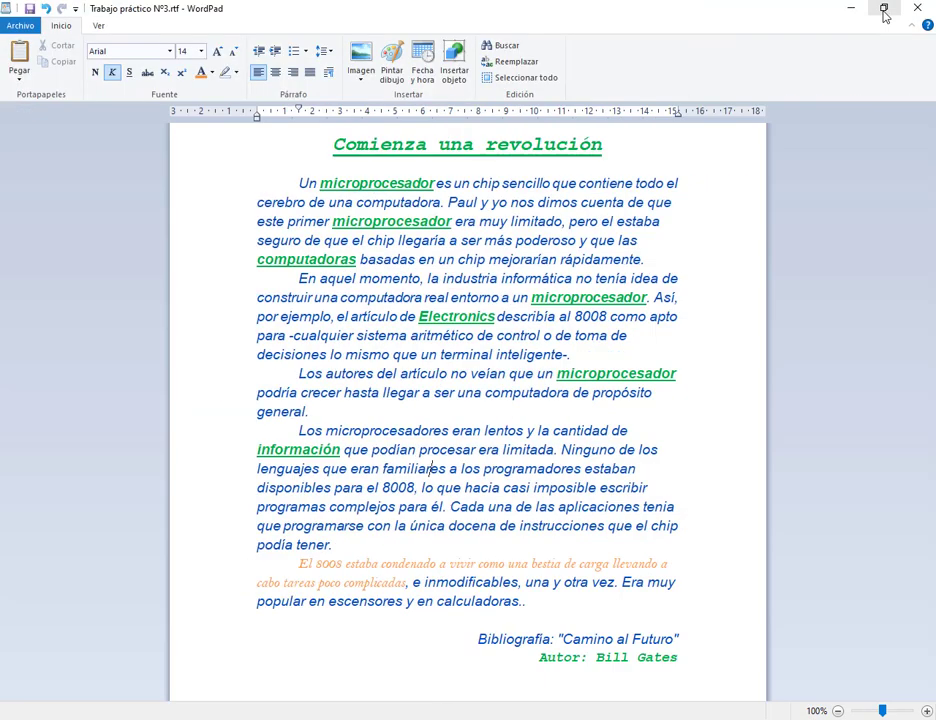
click(697, 664)
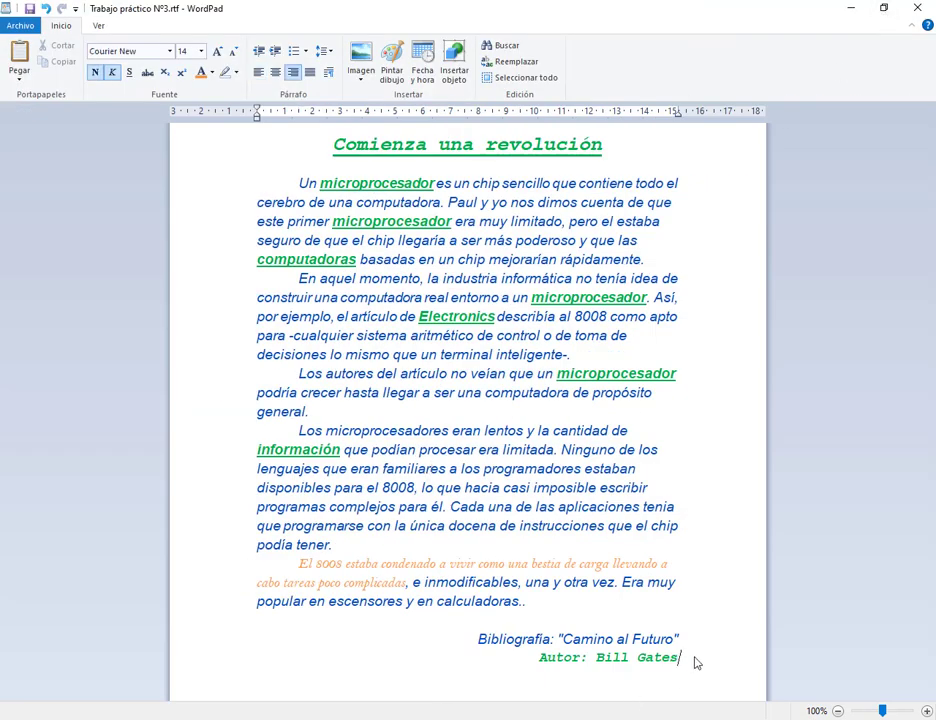
key(Return)
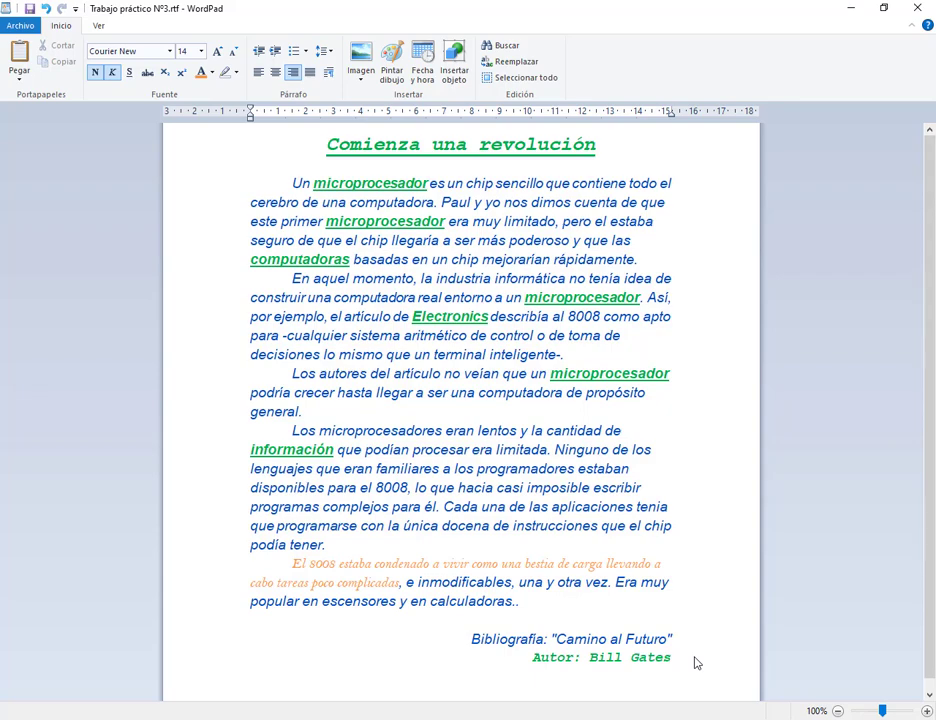
key(Return)
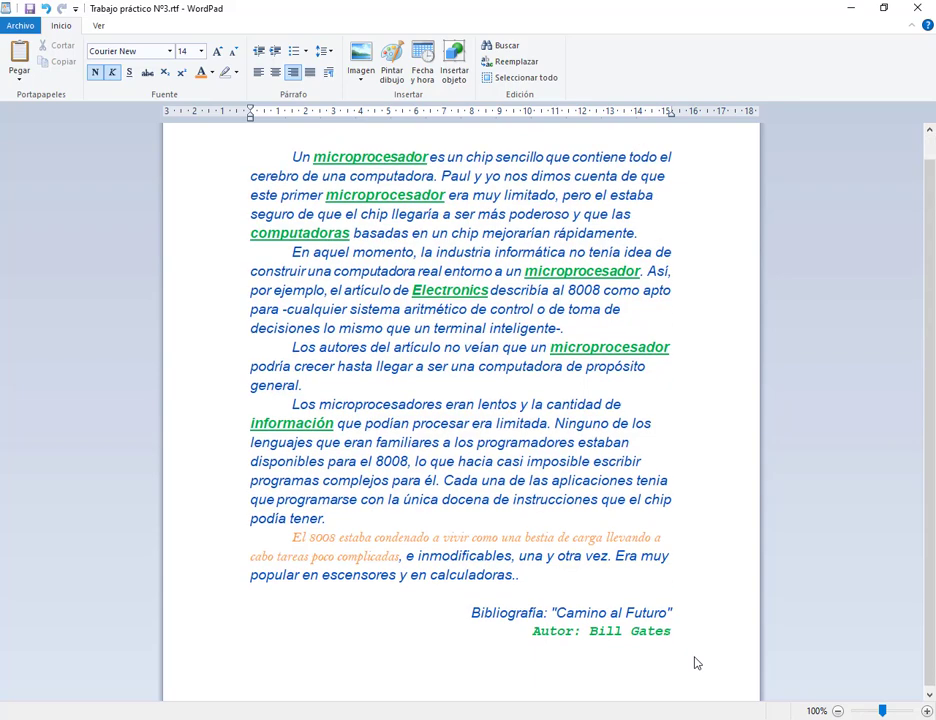
click(365, 62)
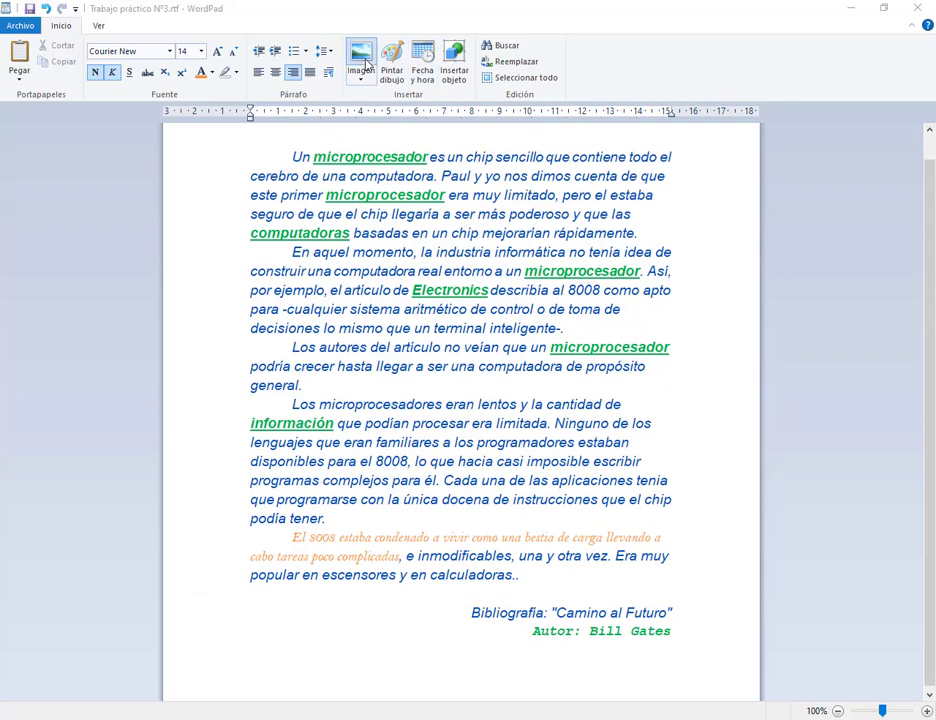
click(265, 277)
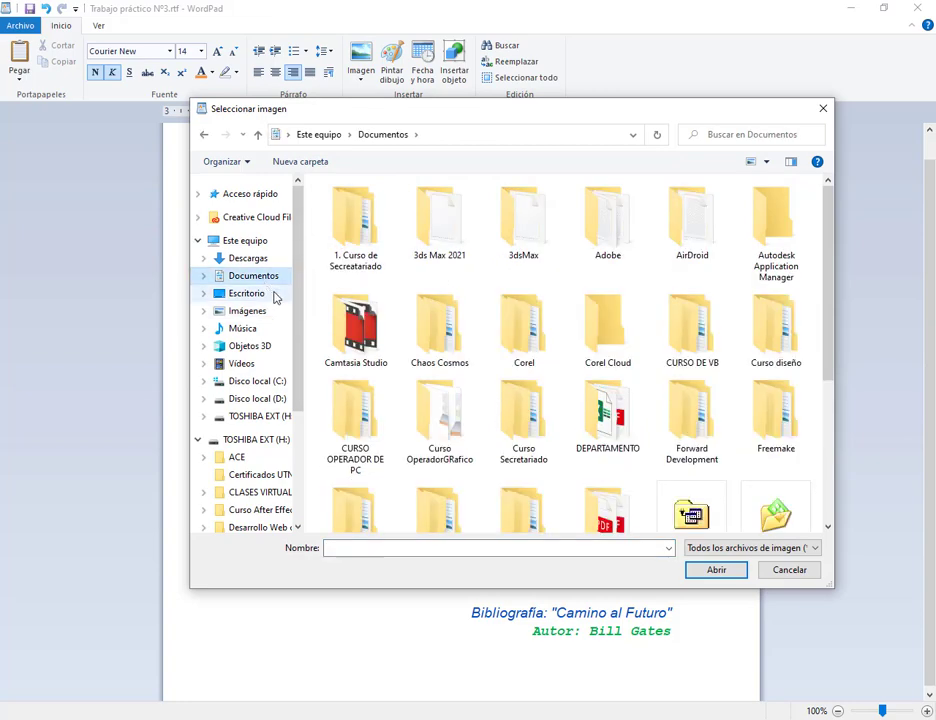
double_click(342, 260)
double_click(345, 211)
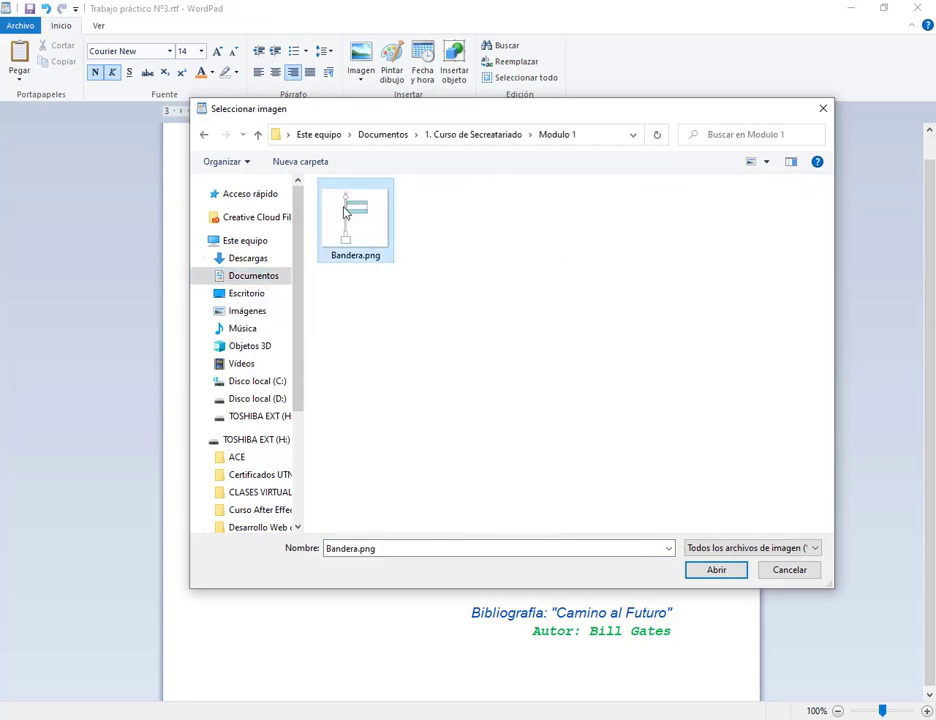
double_click(347, 209)
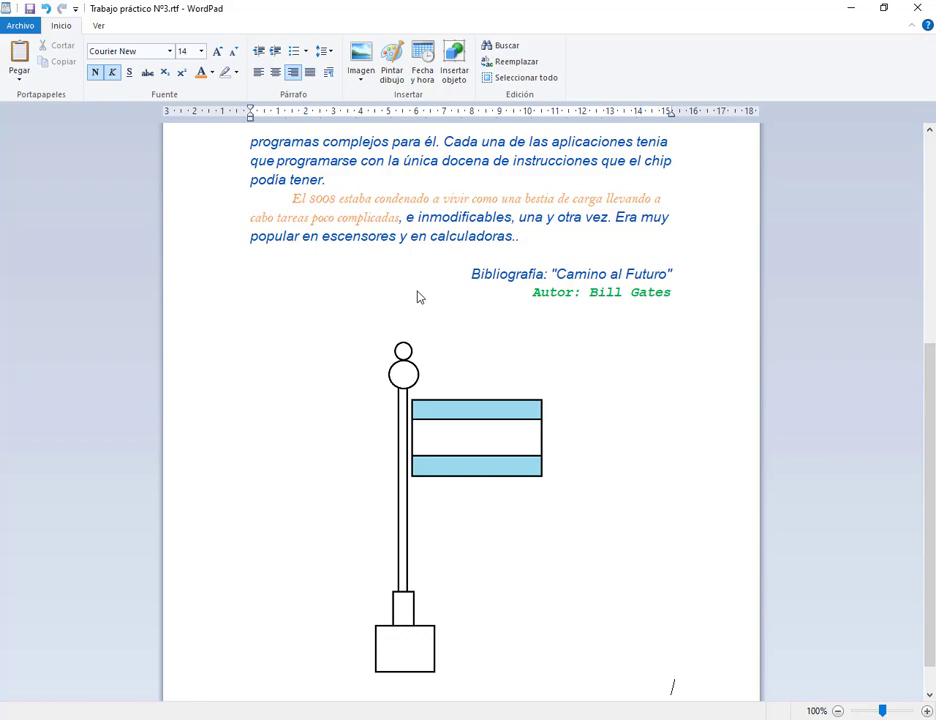
Minimize Trabajo práctico Nº3, enlarge the PDF window and open a new blank WordPad document
click(850, 8)
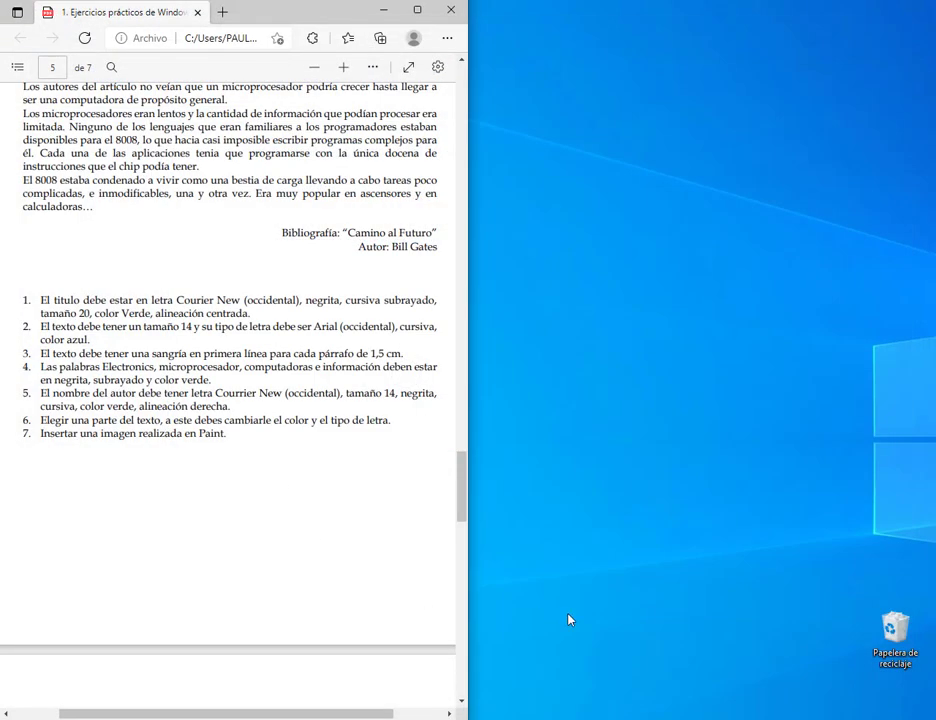
double_click(300, 10)
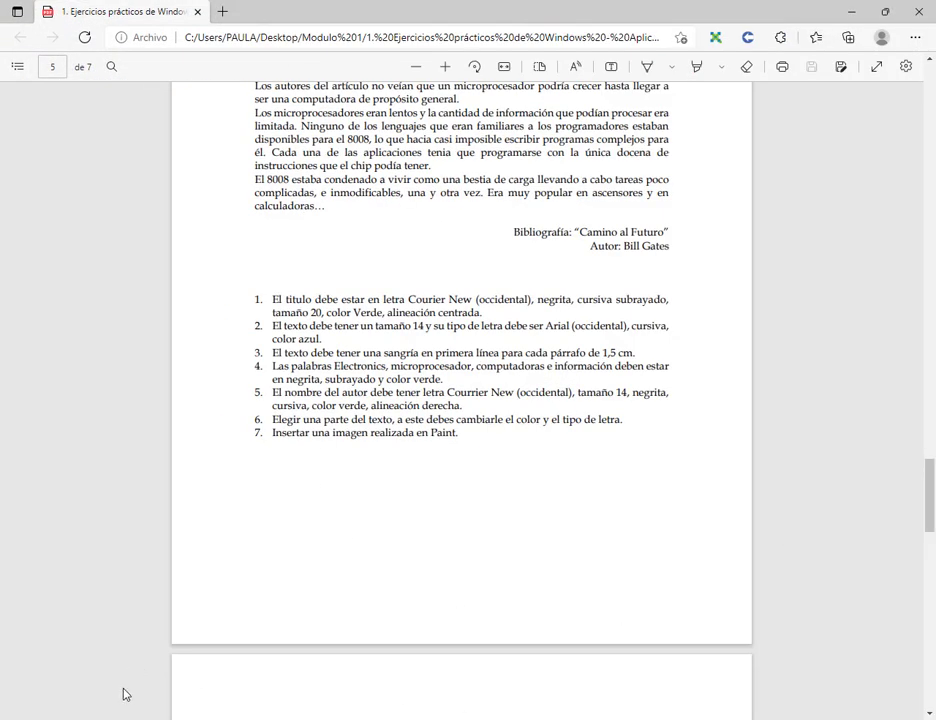
key(super)
text(word)
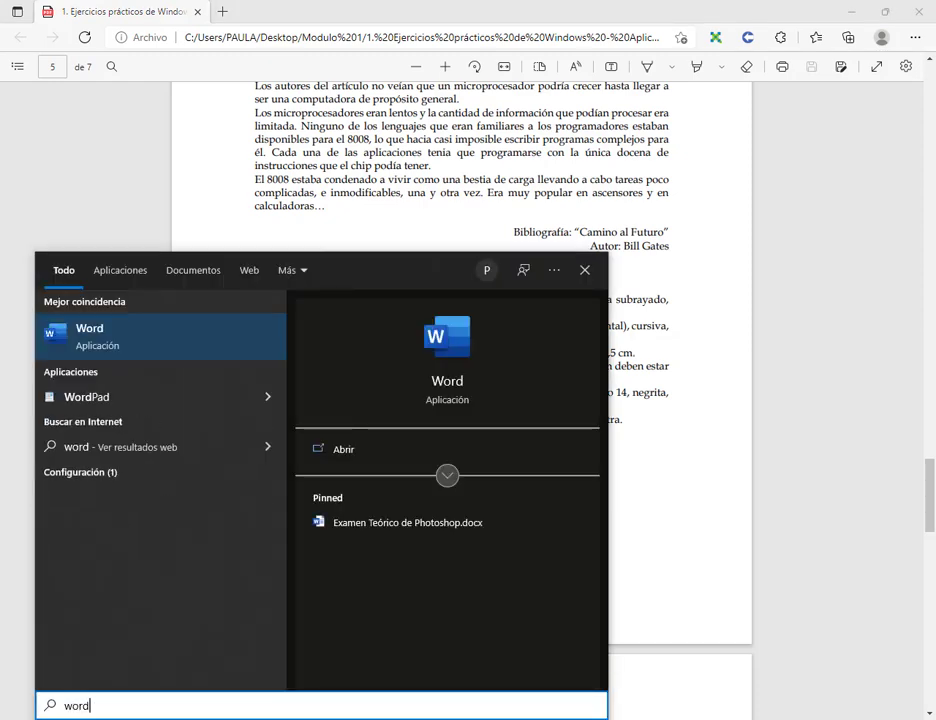
text(pad)
key(Return)
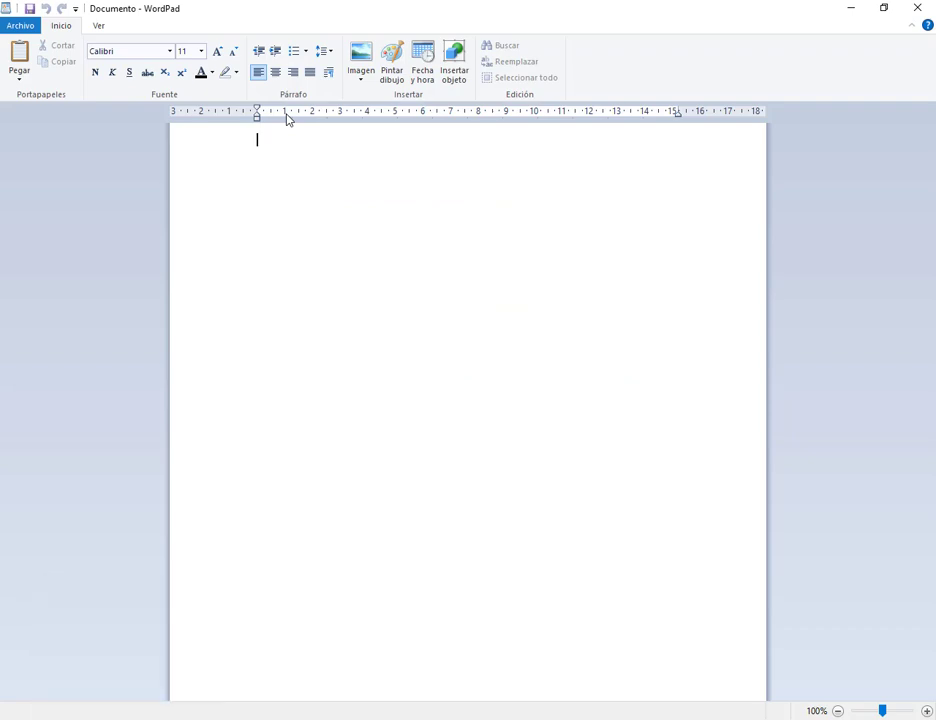
Enter "Texto de ejmplo" in the blank document and insert the image Bandera.png after it
click(361, 55)
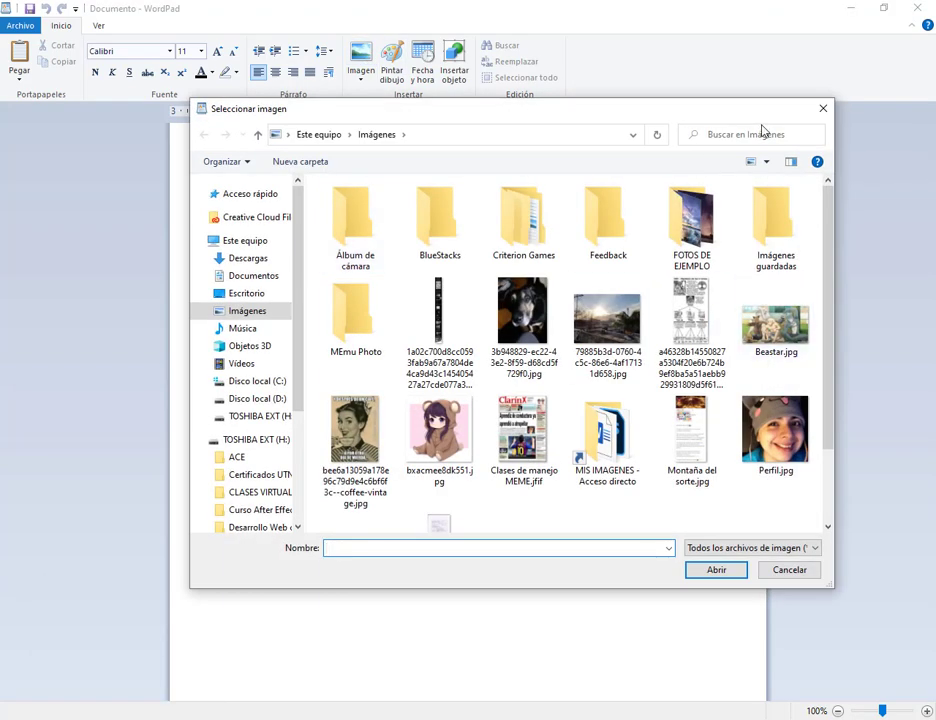
click(821, 106)
text(Texto de ejmplo)
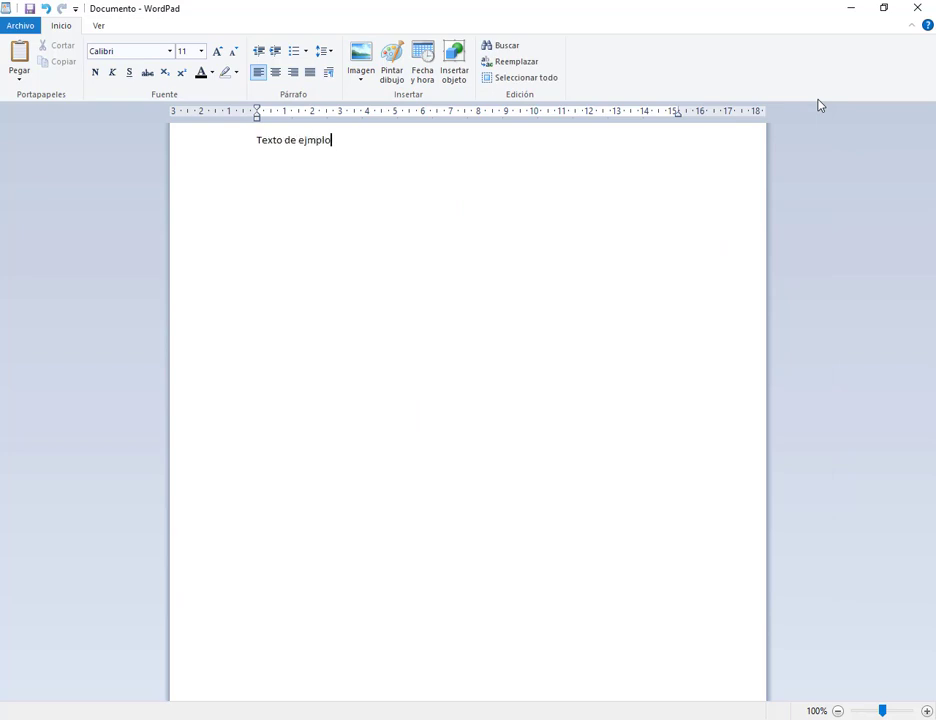
click(361, 58)
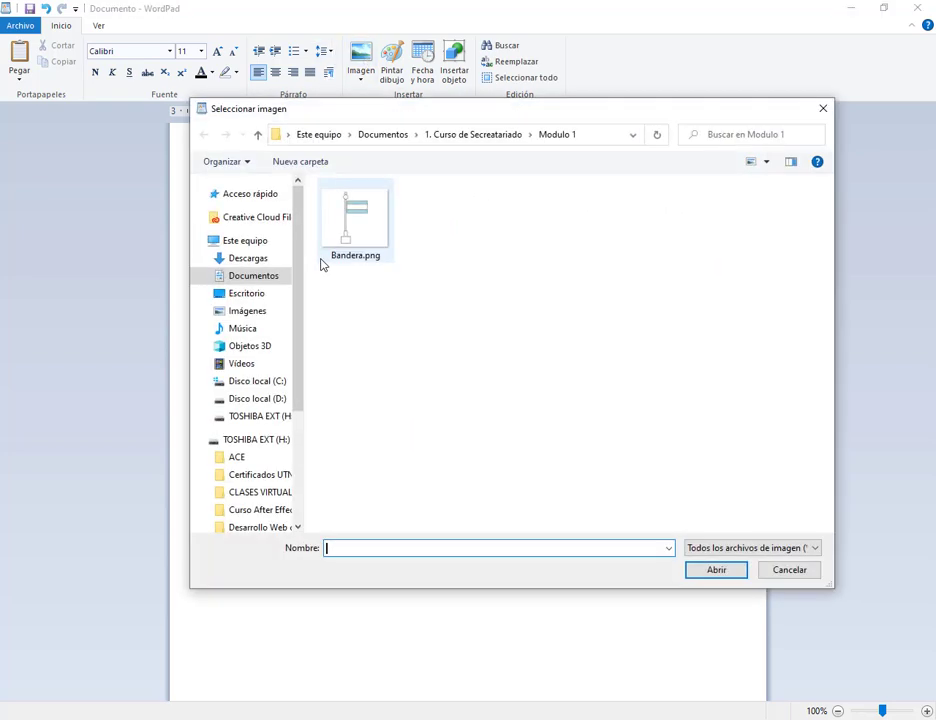
double_click(342, 252)
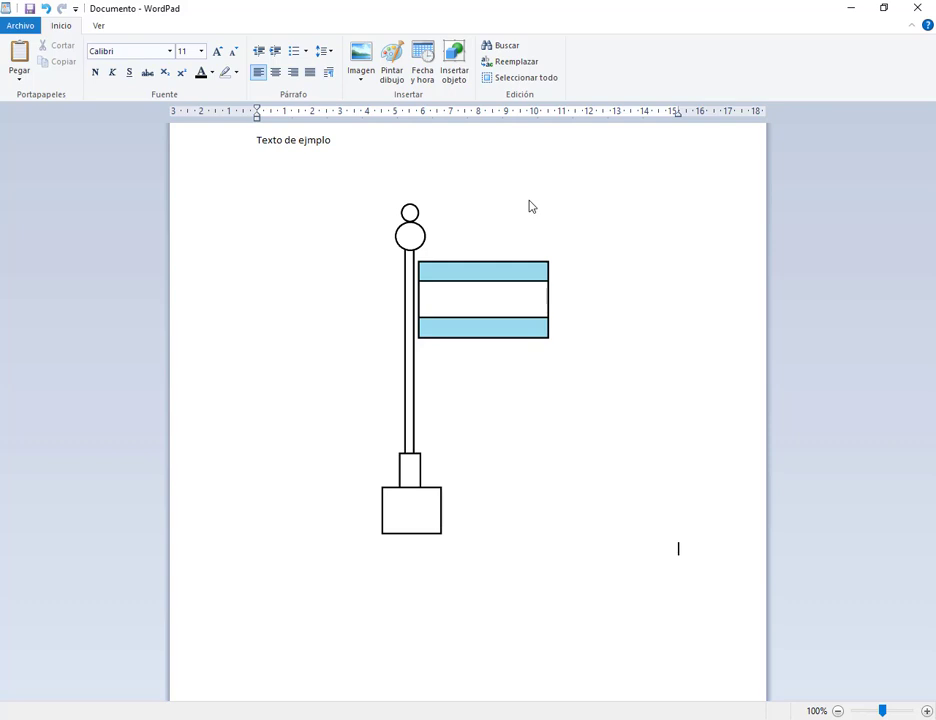
click(917, 8)
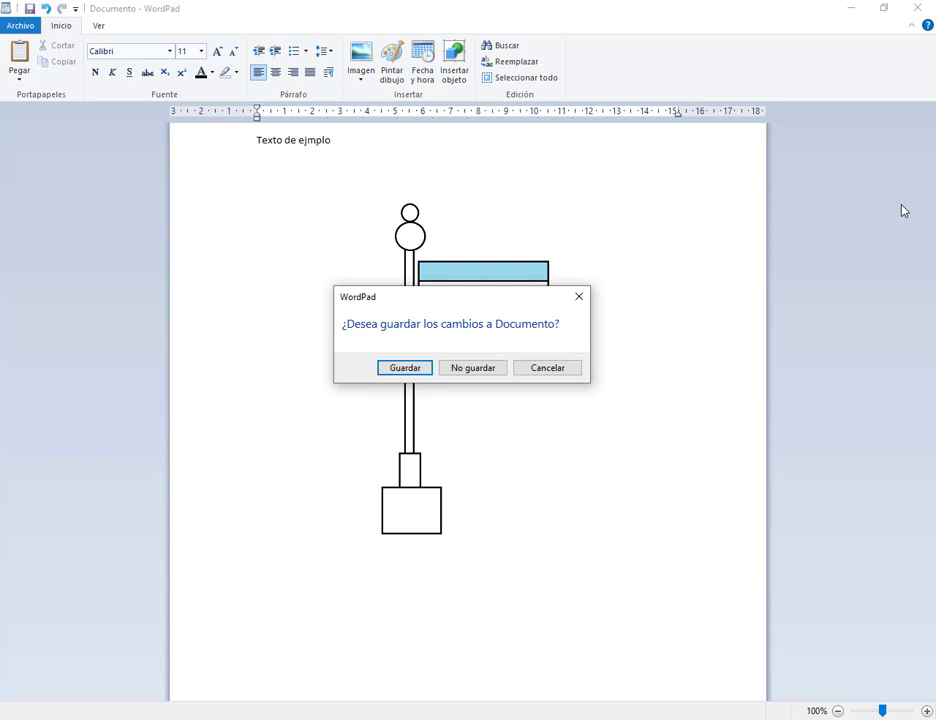
mouse_move(332, 282)
mouse_down()
mouse_move(535, 355)
mouse_move(610, 394)
mouse_up()
click(548, 369)
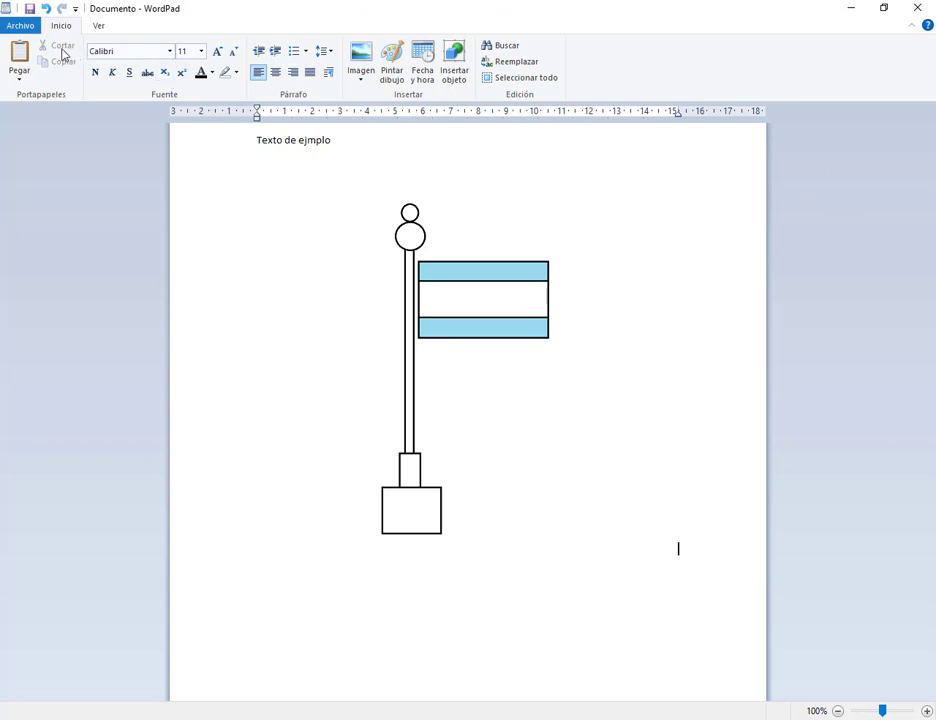
Collapse the ribbon, justify the example paragraph from the temporary ribbon, and expand the ribbon again
mouse_move(4, 17)
mouse_down()
mouse_move(94, 44)
mouse_move(528, 92)
mouse_move(612, 112)
mouse_move(614, 121)
mouse_up()
click(911, 26)
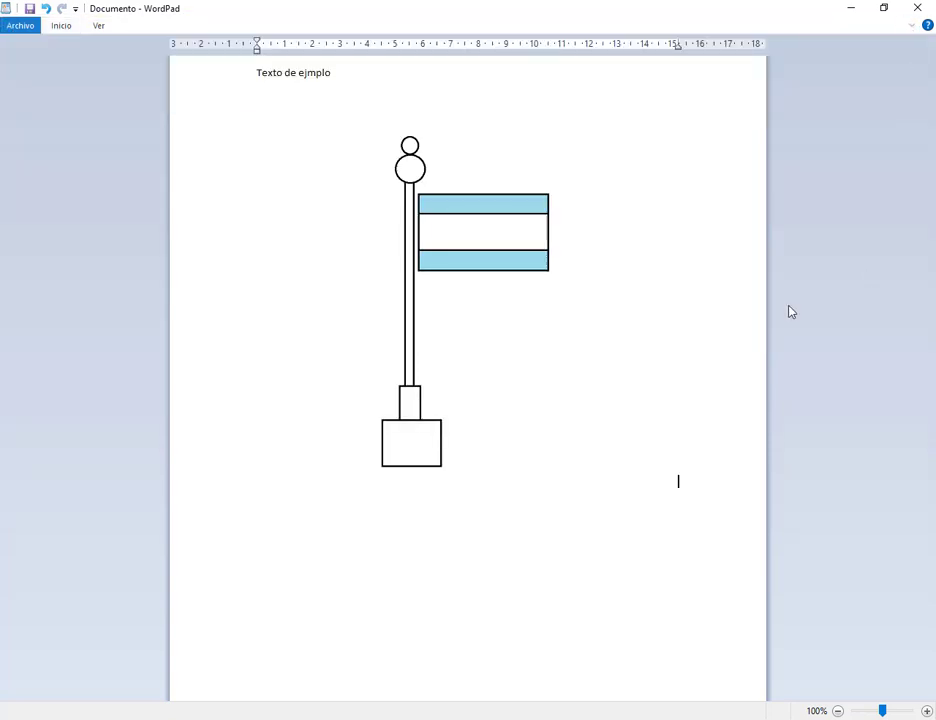
click(44, 26)
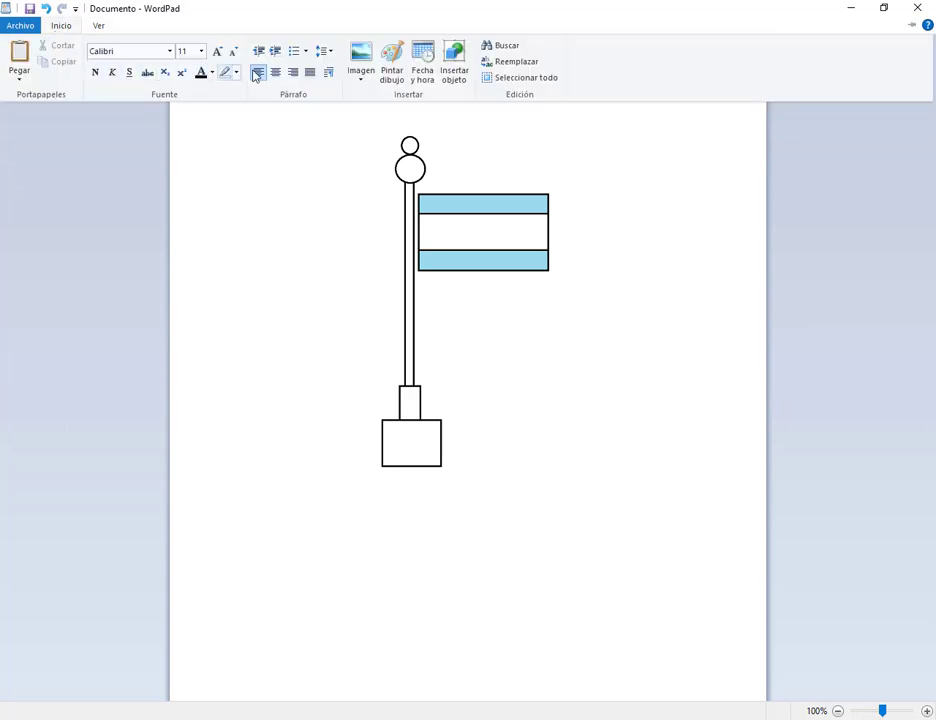
click(312, 77)
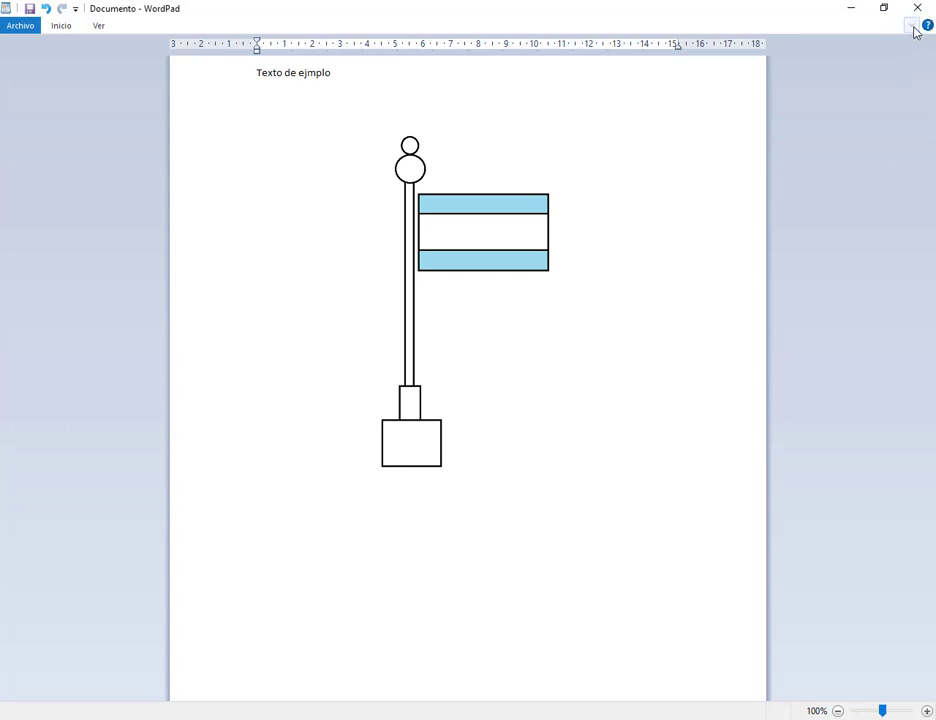
click(912, 27)
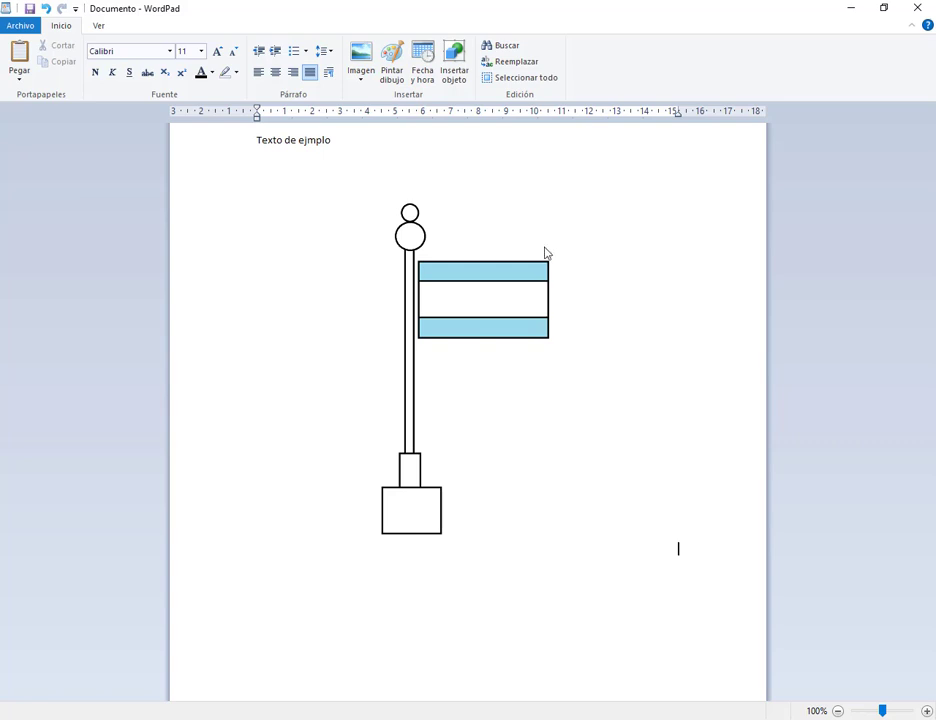
Close the example document without saving and bring up Trabajo Práctico Nº 4 in the PDF
click(918, 12)
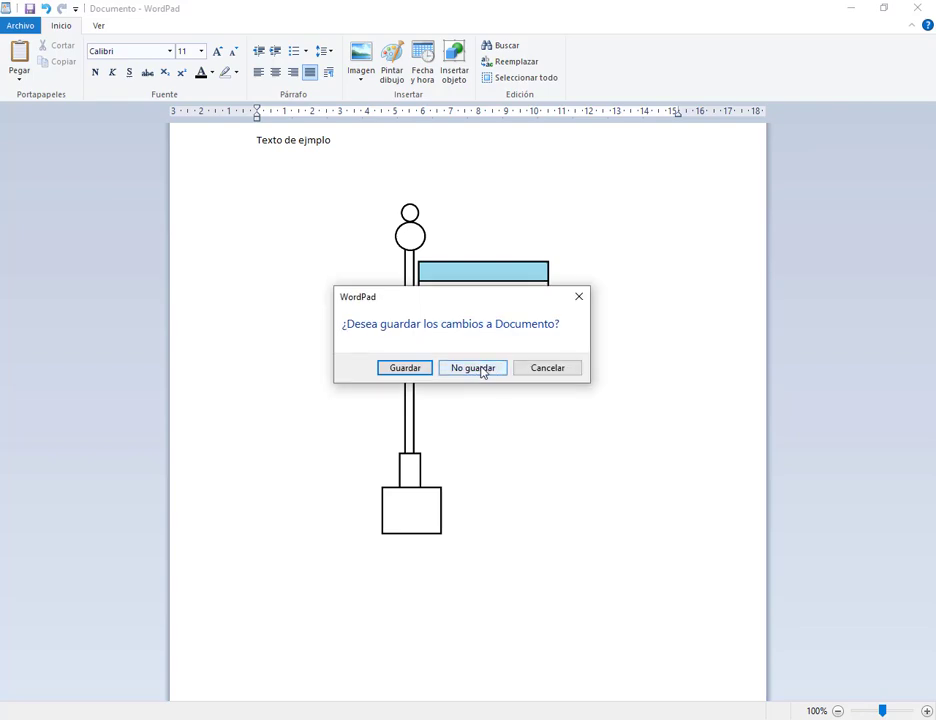
click(481, 374)
scroll(493, 390, down, 4)
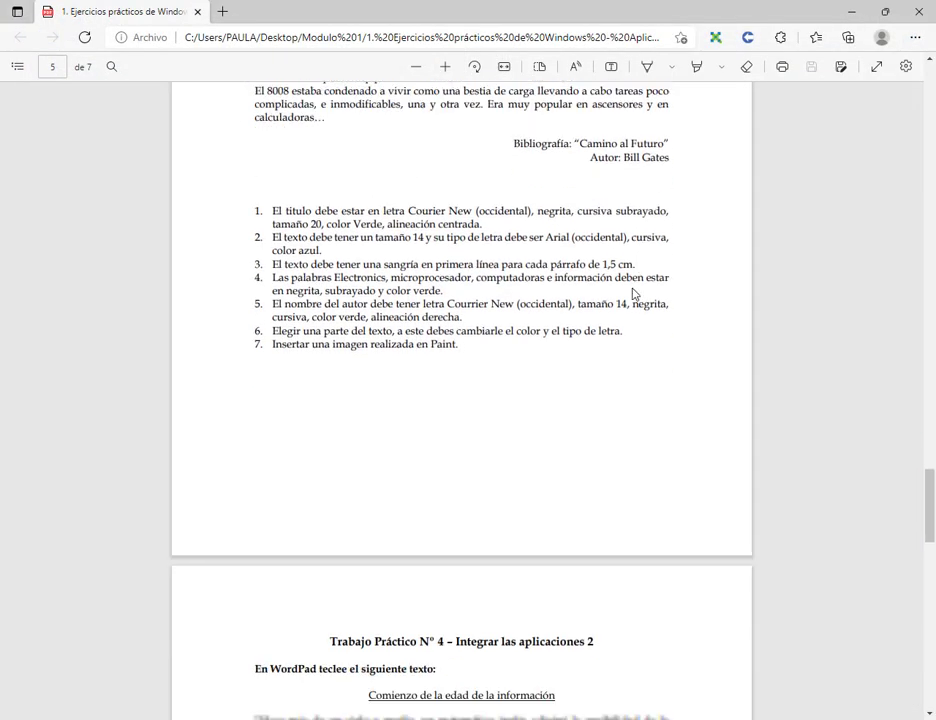
scroll(493, 390, down, 2)
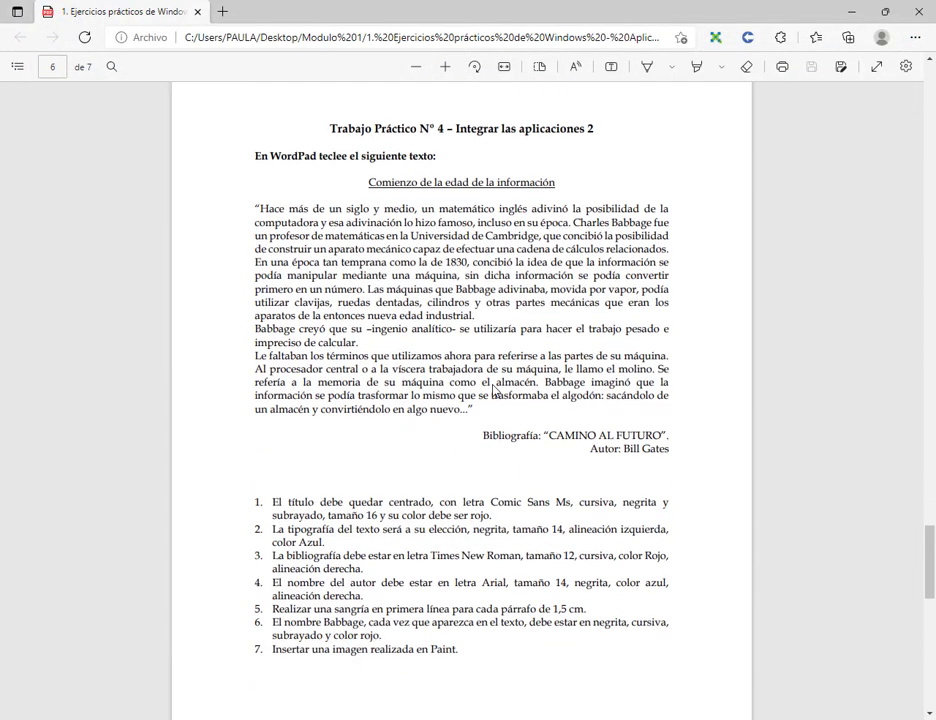
Open a new blank WordPad document and arrange it side by side with the exercise PDF
key(super+Left)
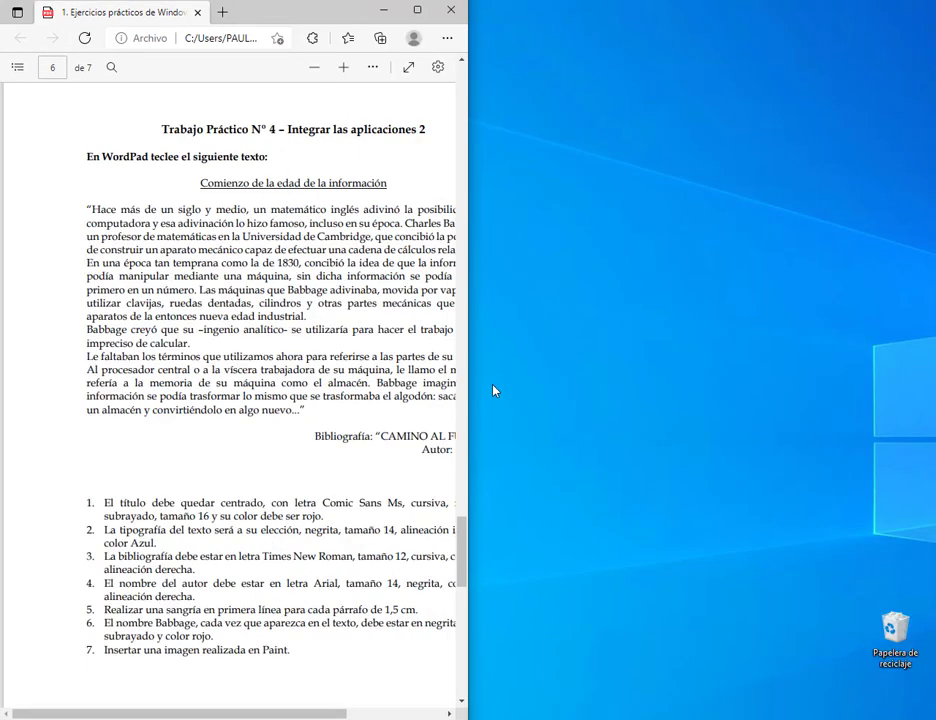
key(super)
text(wo)
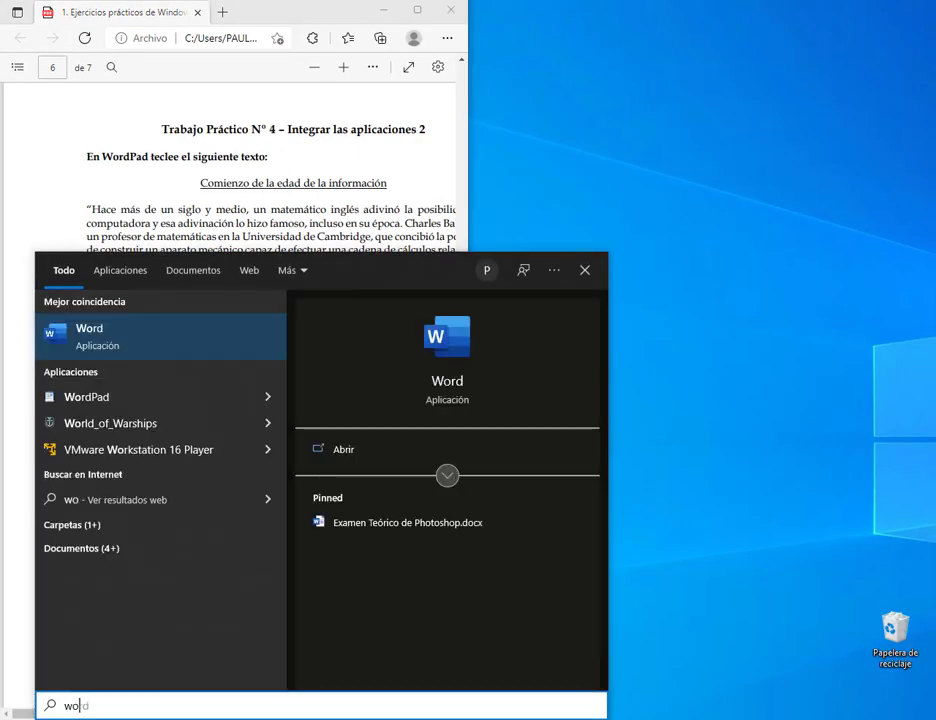
text(rdpad)
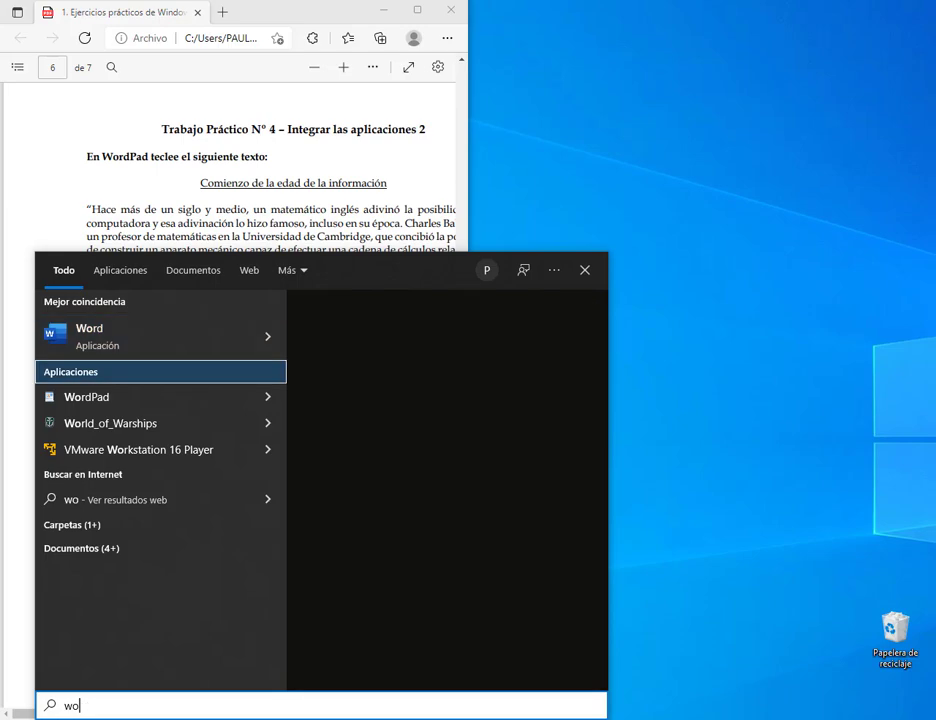
key(Return)
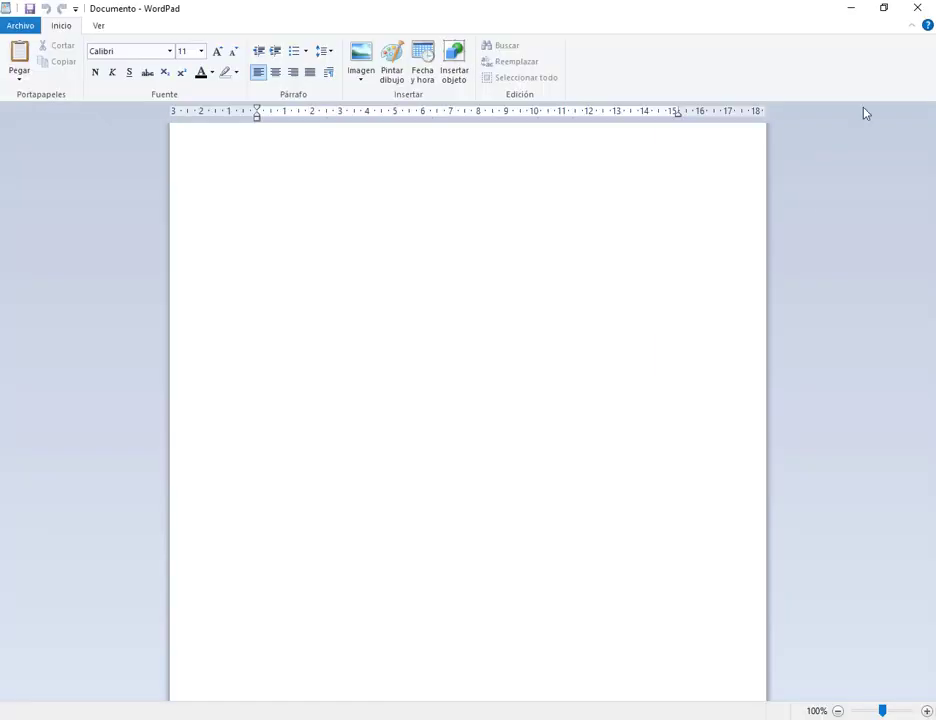
key(super+Right)
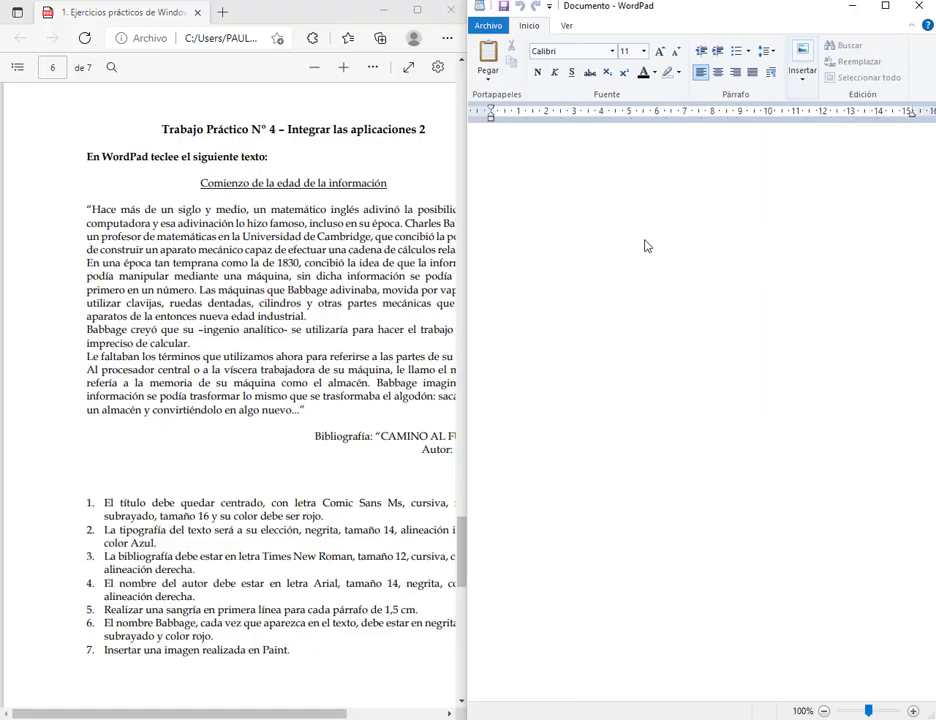
Copy the PDF text from the title "Comienzo de la edad de la información" through the author line and maximize the blank WordPad document
click(411, 284)
drag(261, 713, 310, 716)
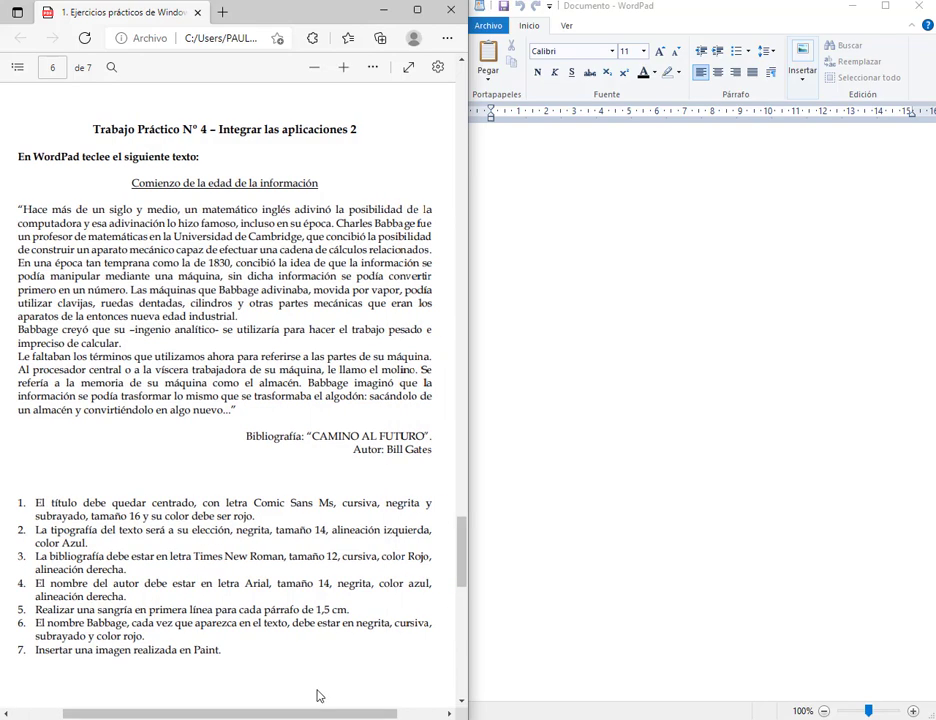
drag(130, 190, 433, 452)
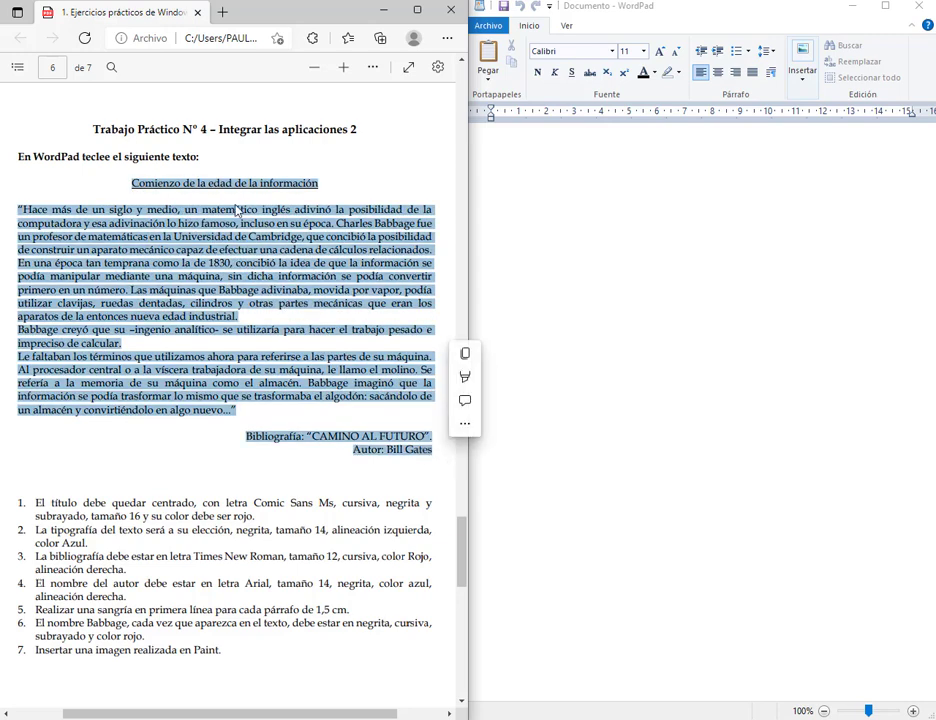
right_click(306, 286)
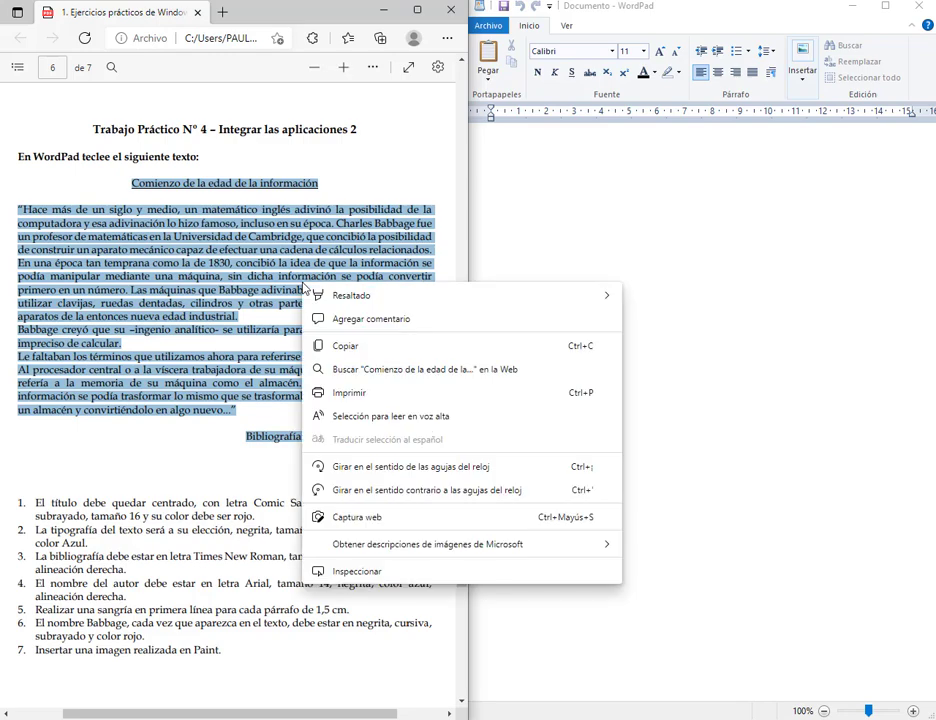
click(327, 348)
click(710, 308)
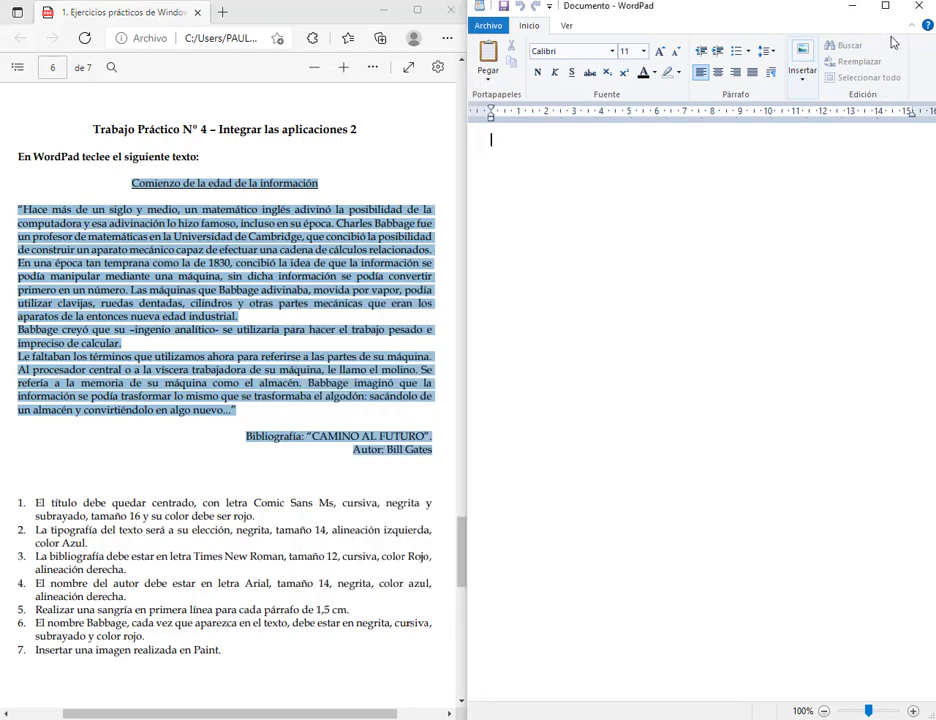
click(886, 14)
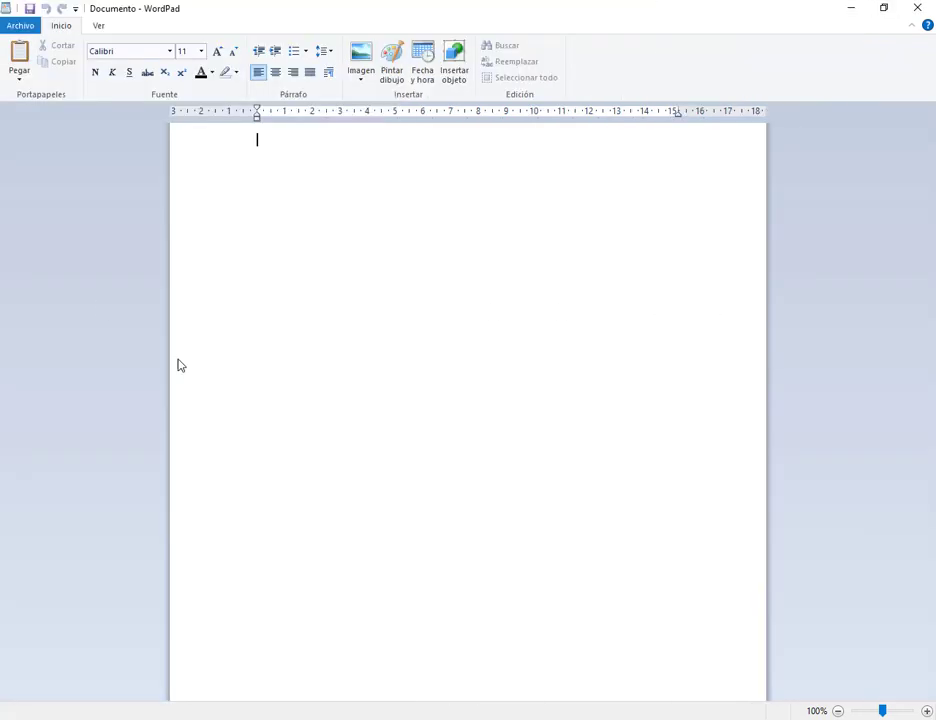
Paste the copied exercise text and remove the extra 10-point space after paragraphs from the whole text
click(20, 58)
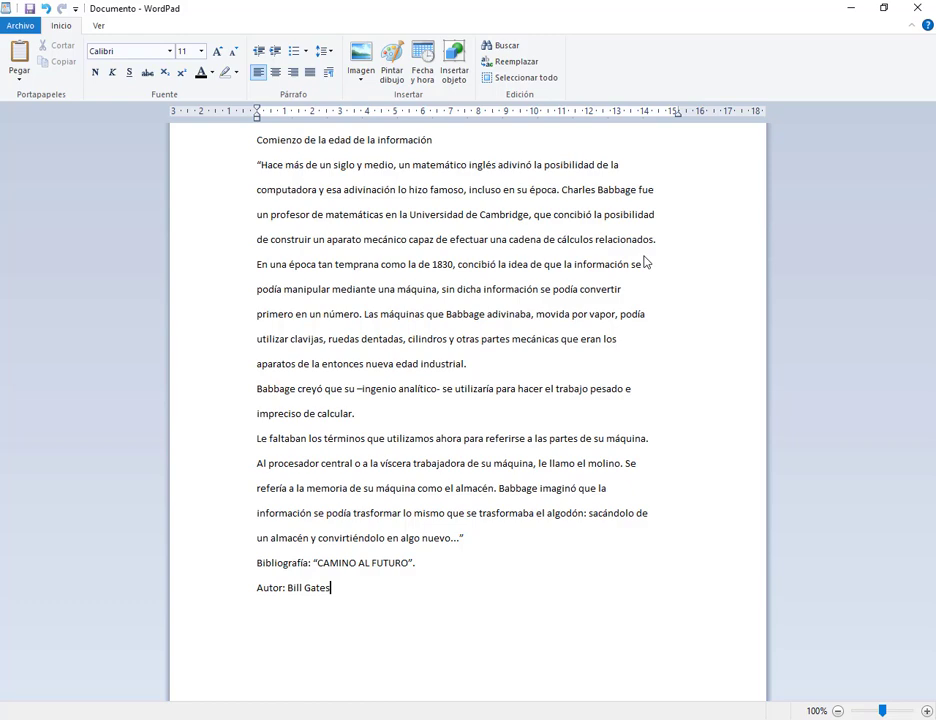
drag(408, 564, 258, 463)
drag(340, 600, 300, 112)
click(324, 50)
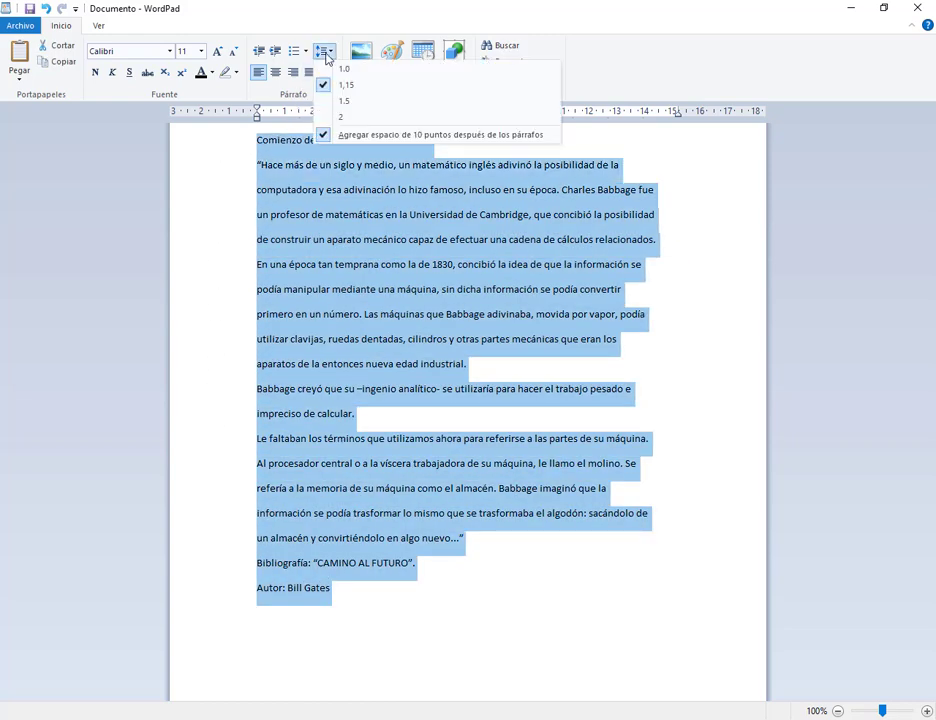
click(358, 140)
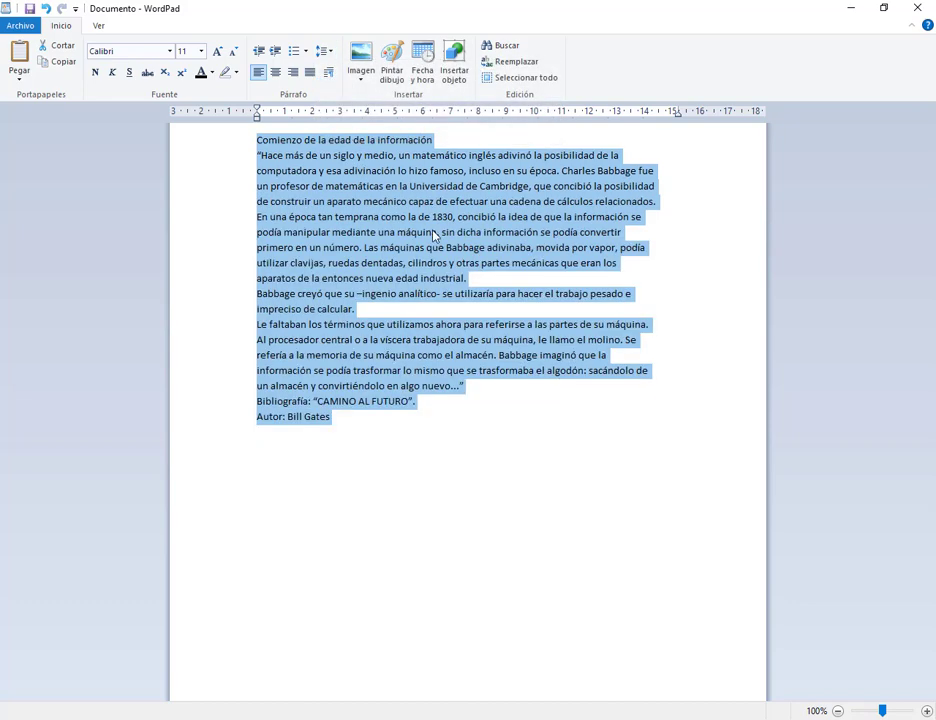
Insert a blank line below the title and another one before the "Bibliografía" line
click(620, 156)
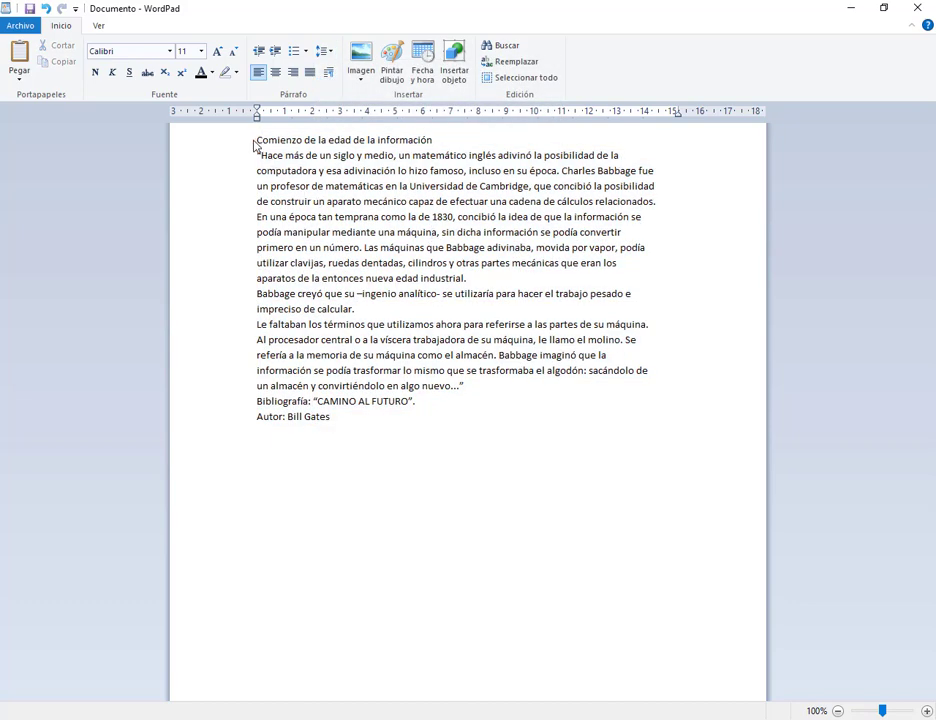
key(Up)
key(Return)
click(485, 418)
click(474, 405)
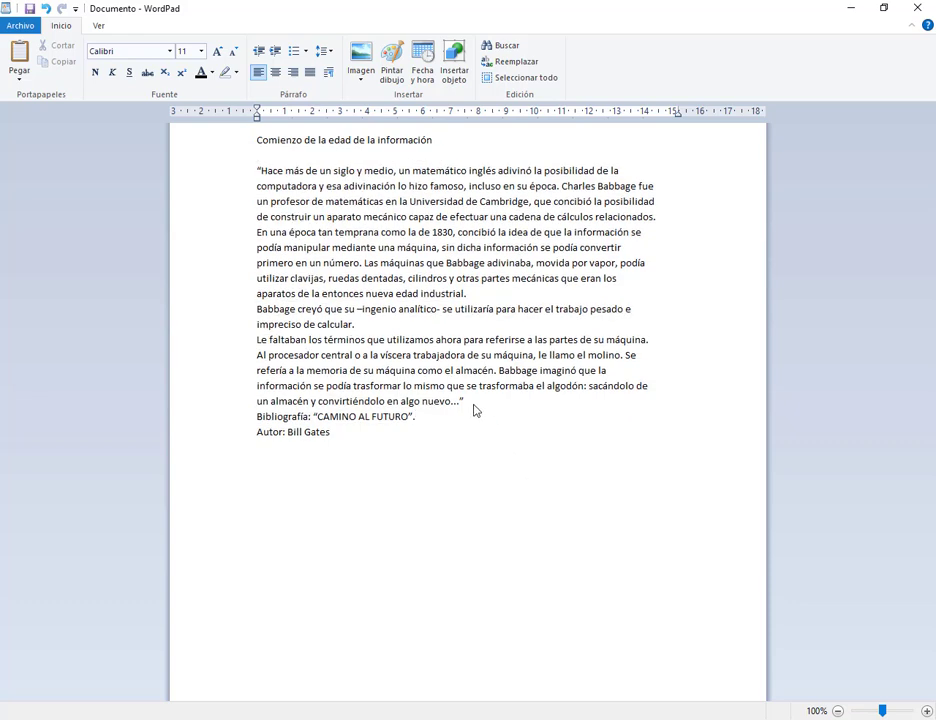
key(Return)
Try a 1.5 cm first-line indent on the body text between the title and the bibliography
drag(480, 405, 257, 172)
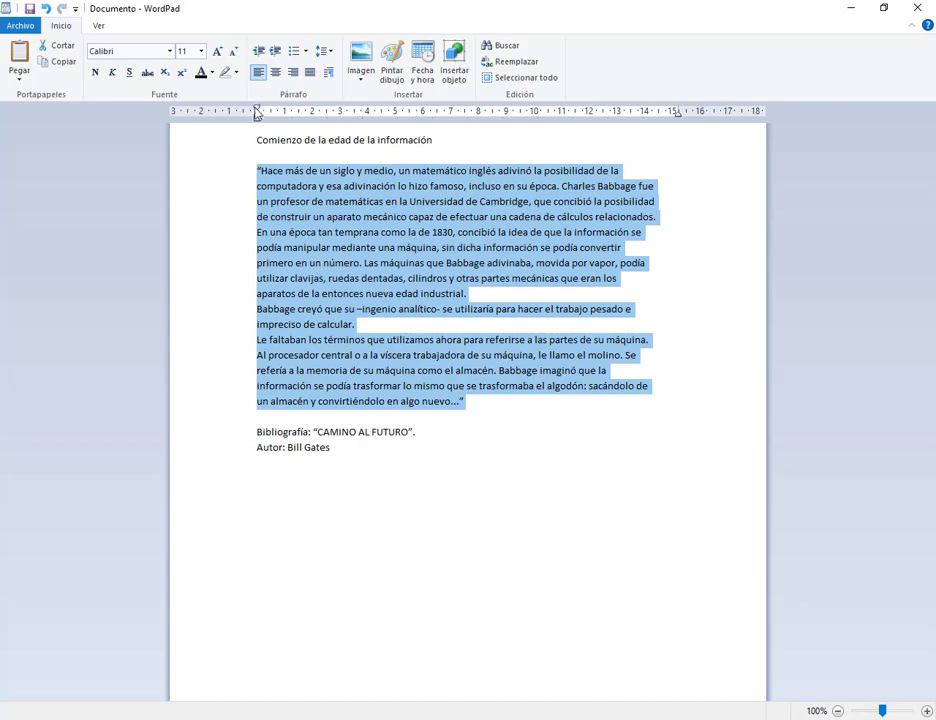
drag(258, 112, 298, 113)
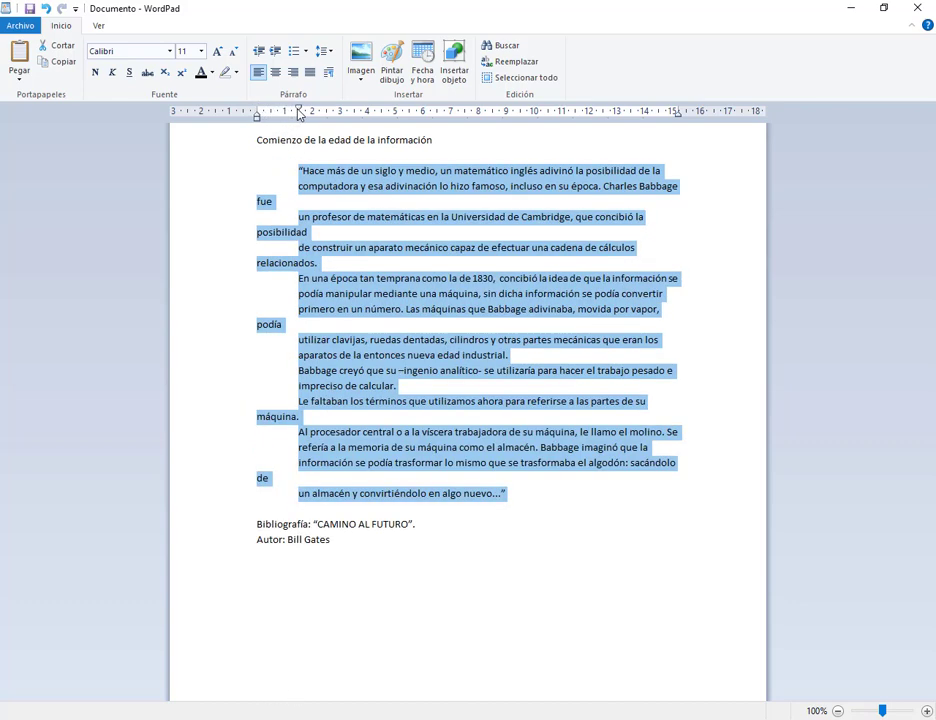
click(560, 324)
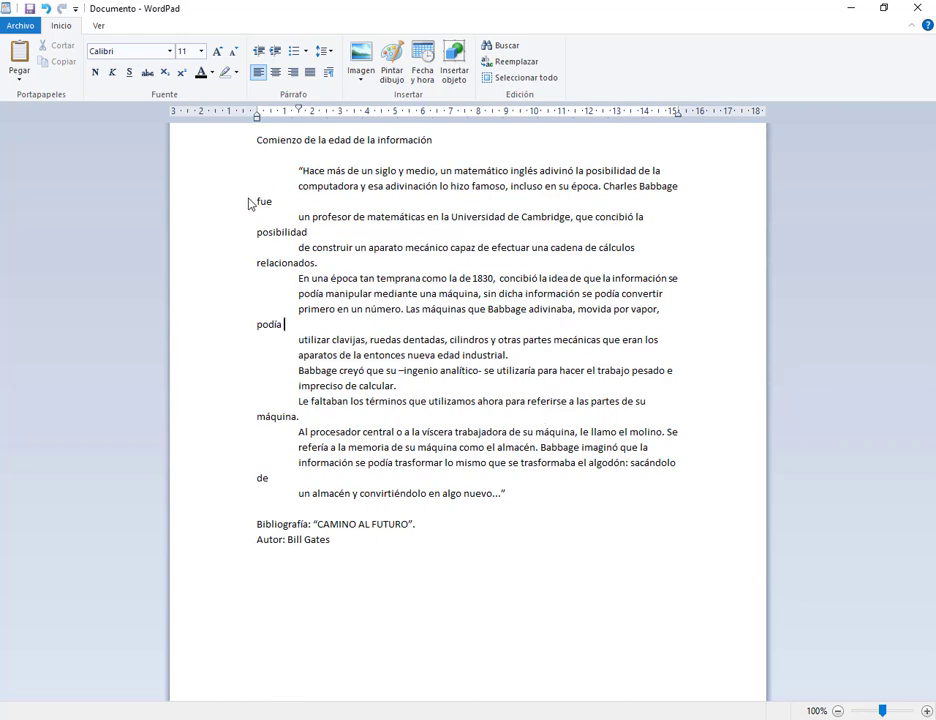
drag(253, 195, 274, 209)
mouse_move(294, 211)
mouse_down()
mouse_move(305, 222)
mouse_move(653, 225)
mouse_move(646, 229)
mouse_up()
mouse_move(254, 229)
mouse_down()
mouse_move(324, 246)
mouse_move(640, 254)
mouse_up()
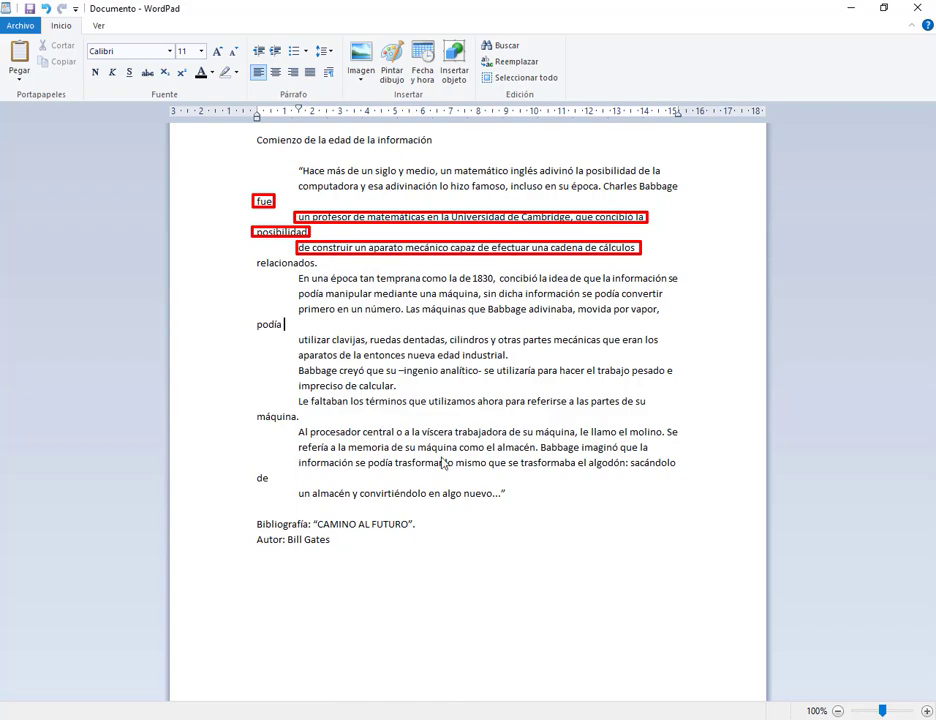
key(Escape)
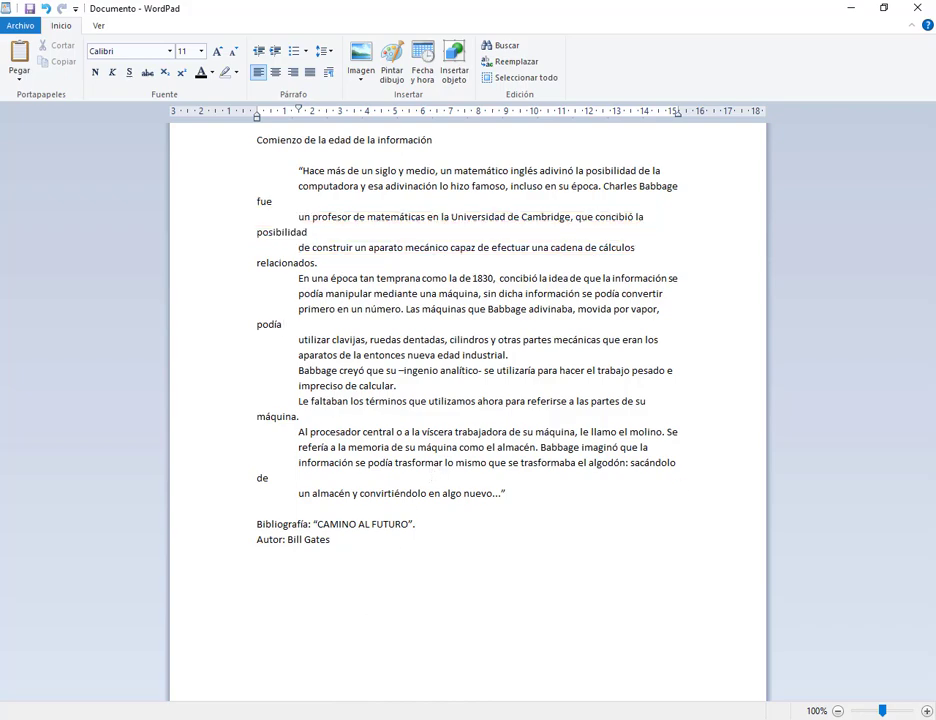
Compare the document with the exercise PDF side by side, undo the first-line indent, and maximize the document again
click(167, 650)
click(197, 223)
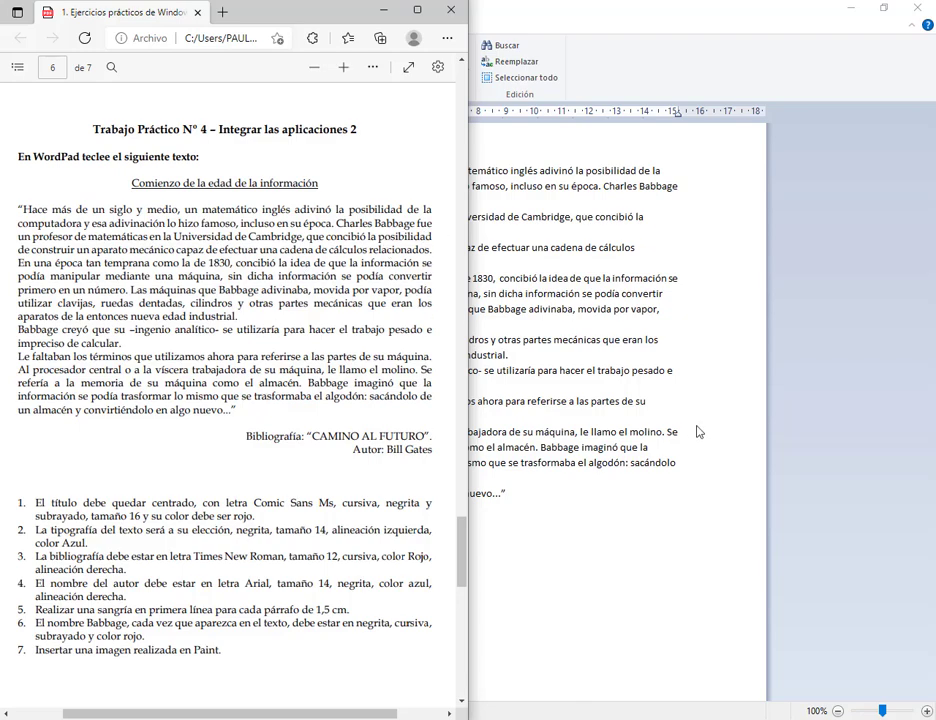
click(571, 348)
key(super+Right)
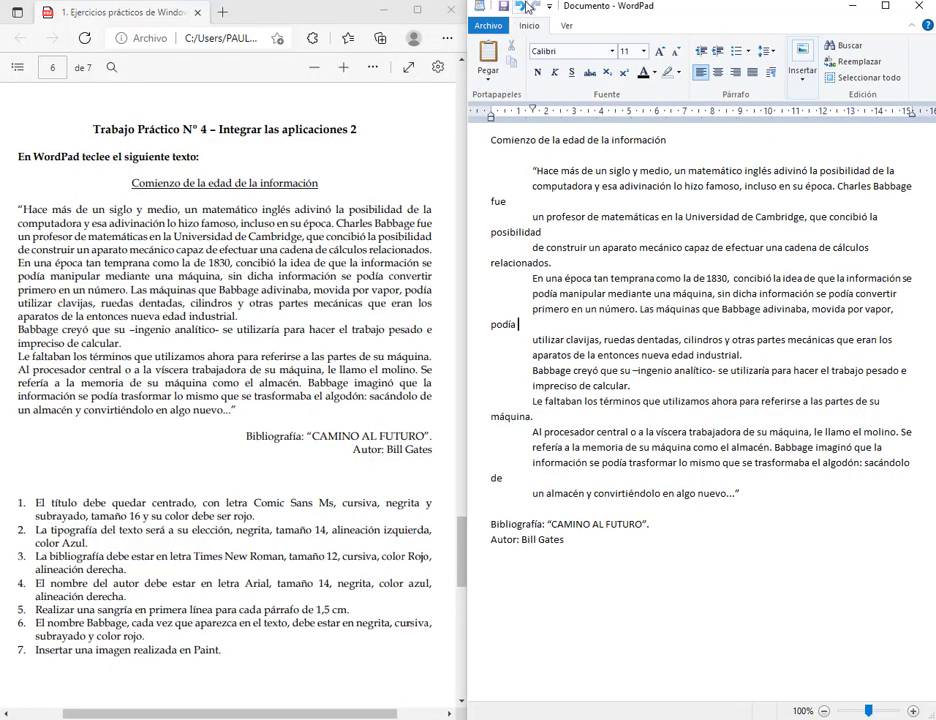
key(ctrl+z)
click(794, 376)
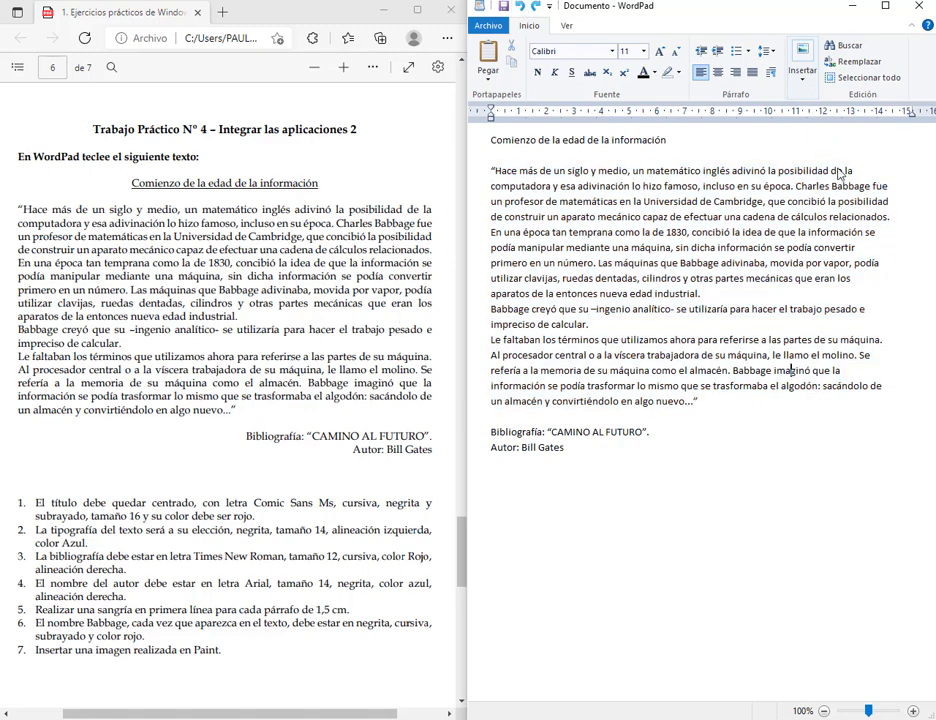
click(885, 6)
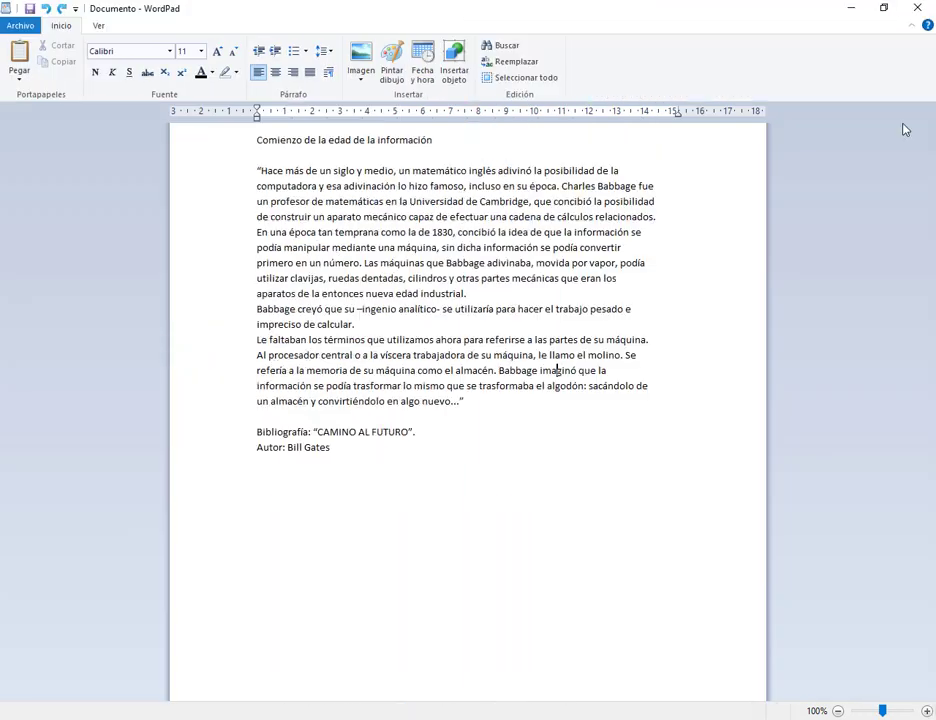
Remove the line breaks inside the first body paragraph, joining its lines from "Hace más de un siglo" through "nueva edad industrial"
click(648, 171)
key(Delete)
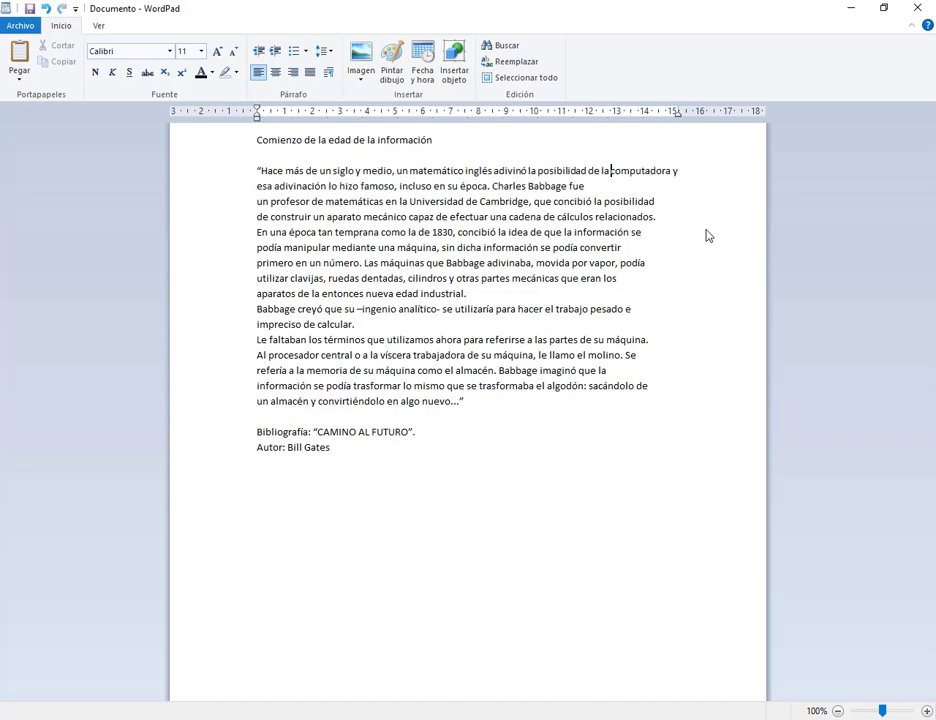
click(600, 189)
key(Delete)
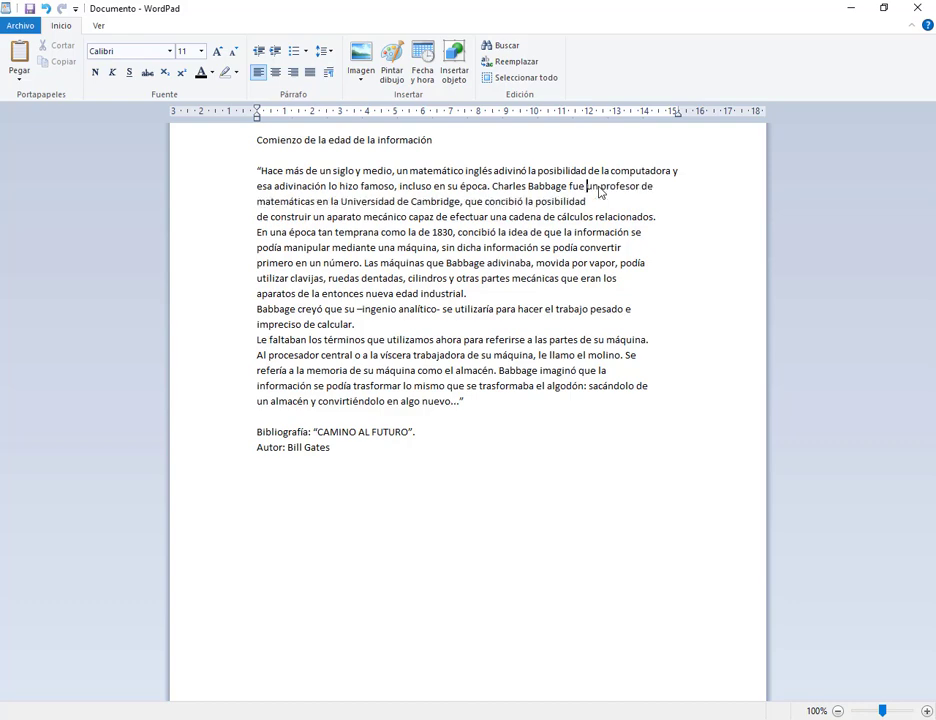
click(604, 206)
key(Delete)
click(603, 222)
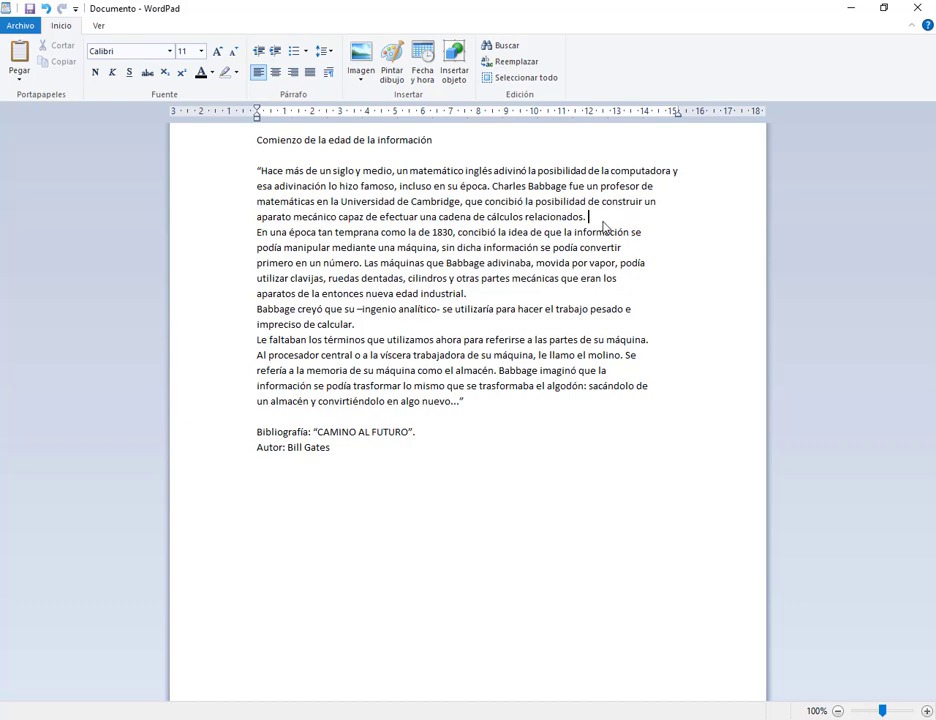
key(Delete)
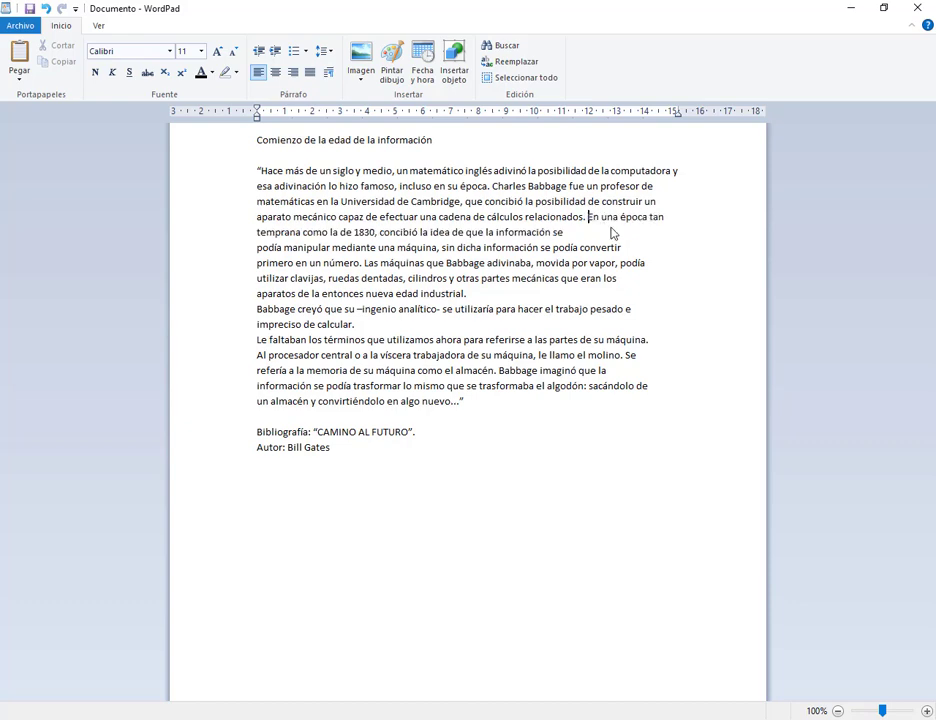
click(613, 232)
key(Delete)
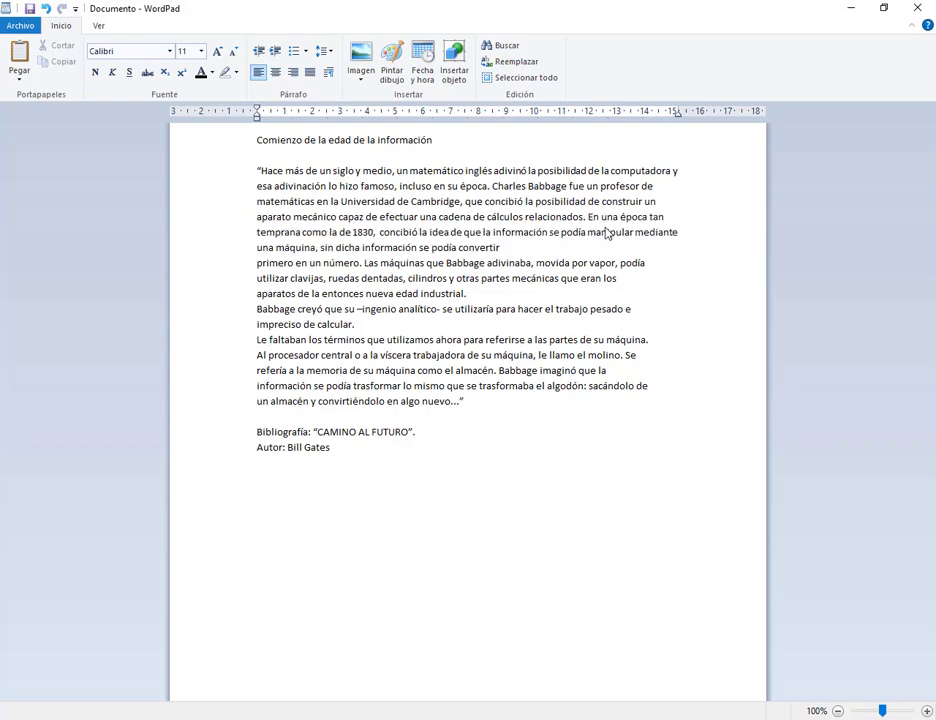
click(502, 248)
key(Delete)
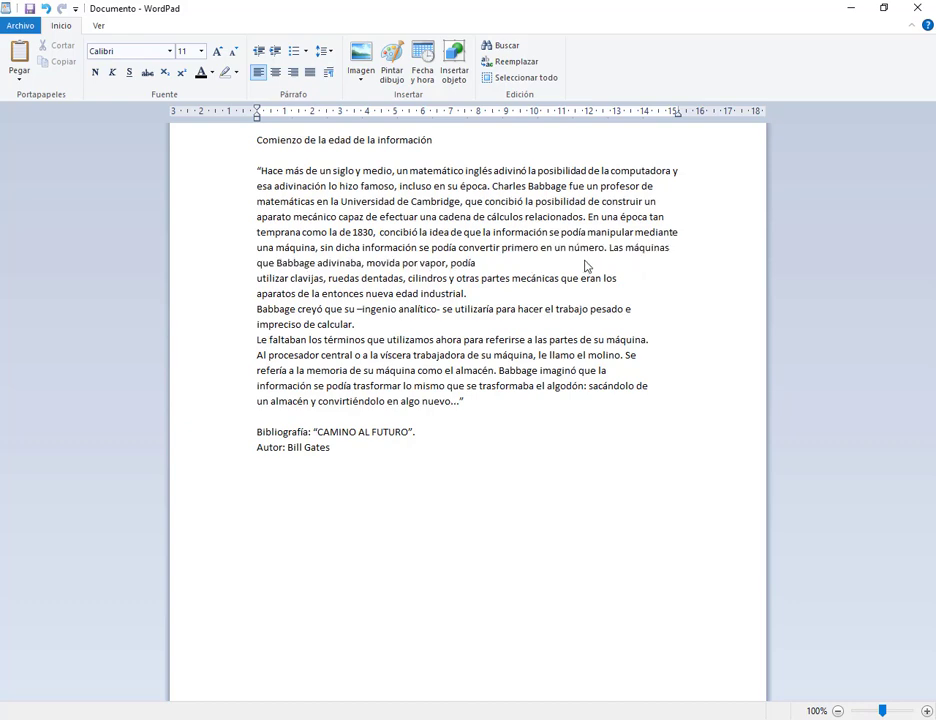
click(586, 265)
key(Delete)
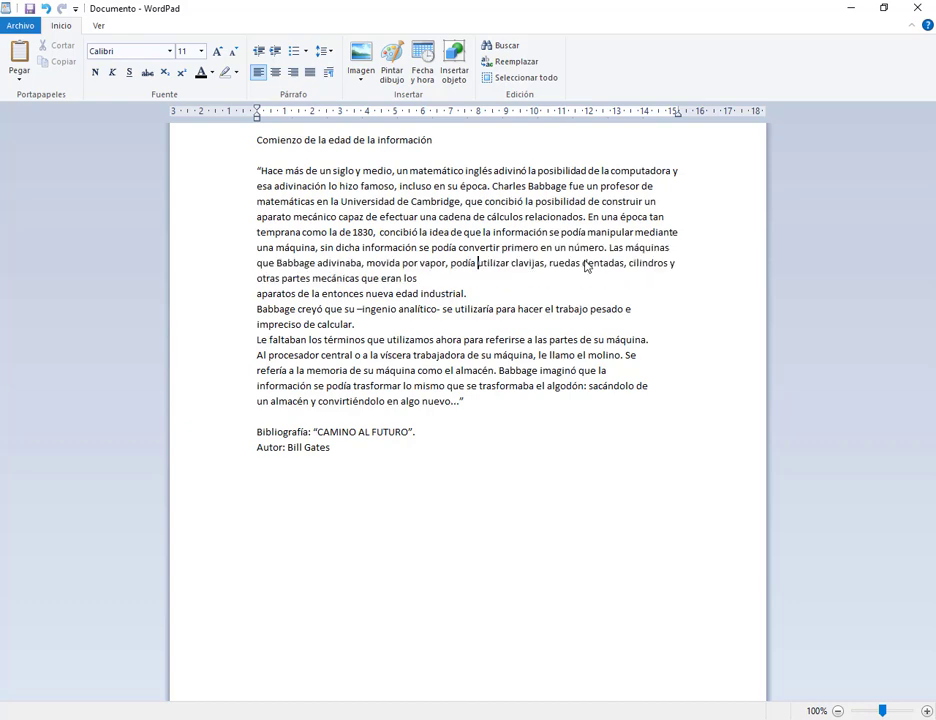
click(502, 282)
key(Delete)
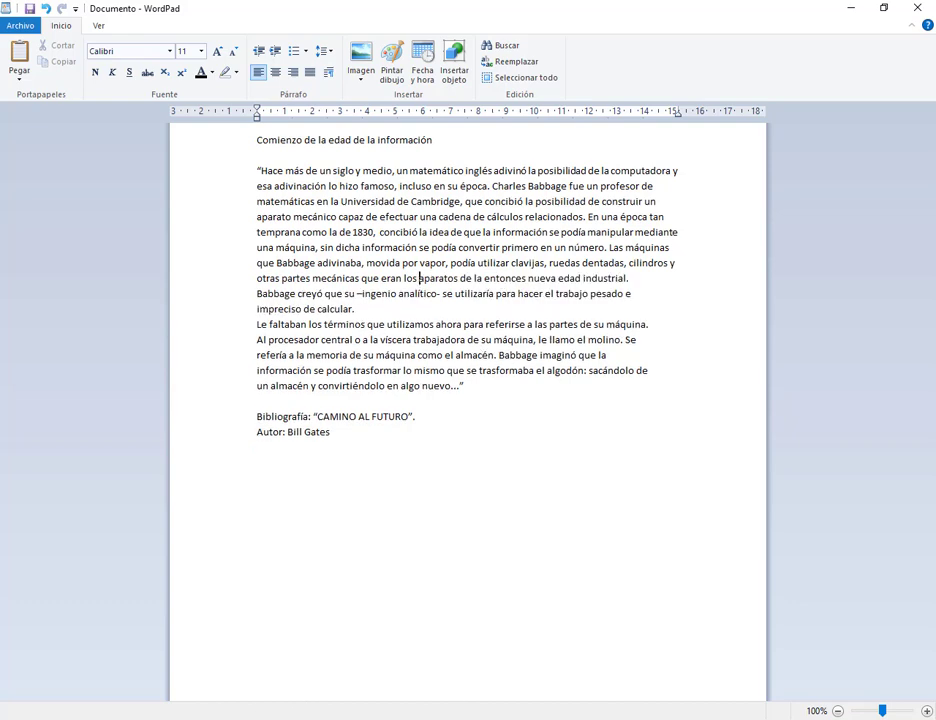
Check the paragraph divisions in the PDF and remove the line breaks inside the last body paragraph, starting "Le faltaban los términos"
key(alt+Tab)
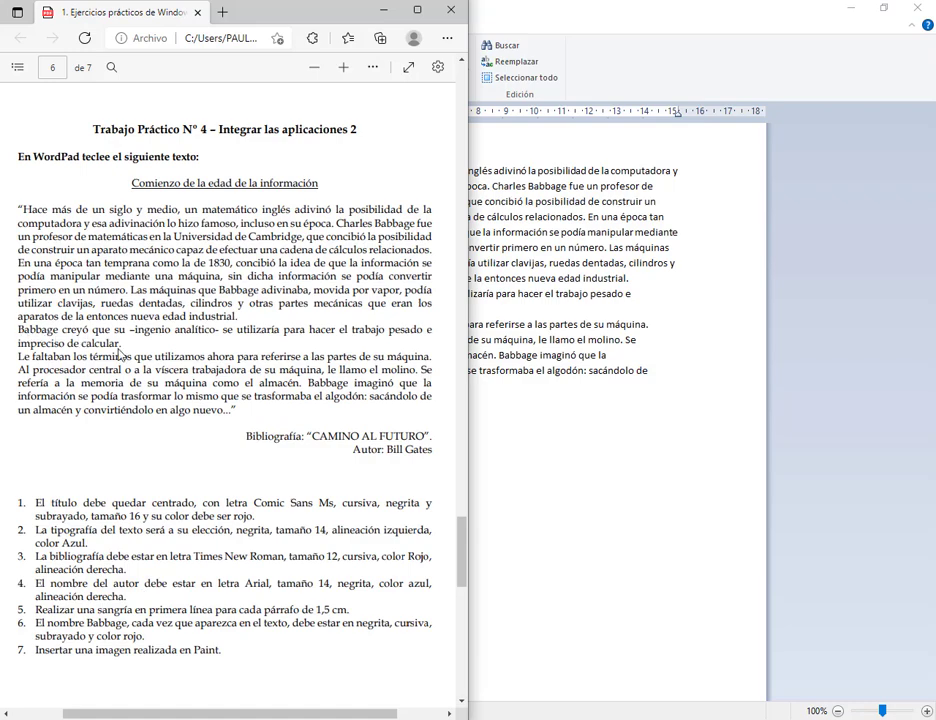
key(alt+Tab)
click(687, 327)
key(Delete)
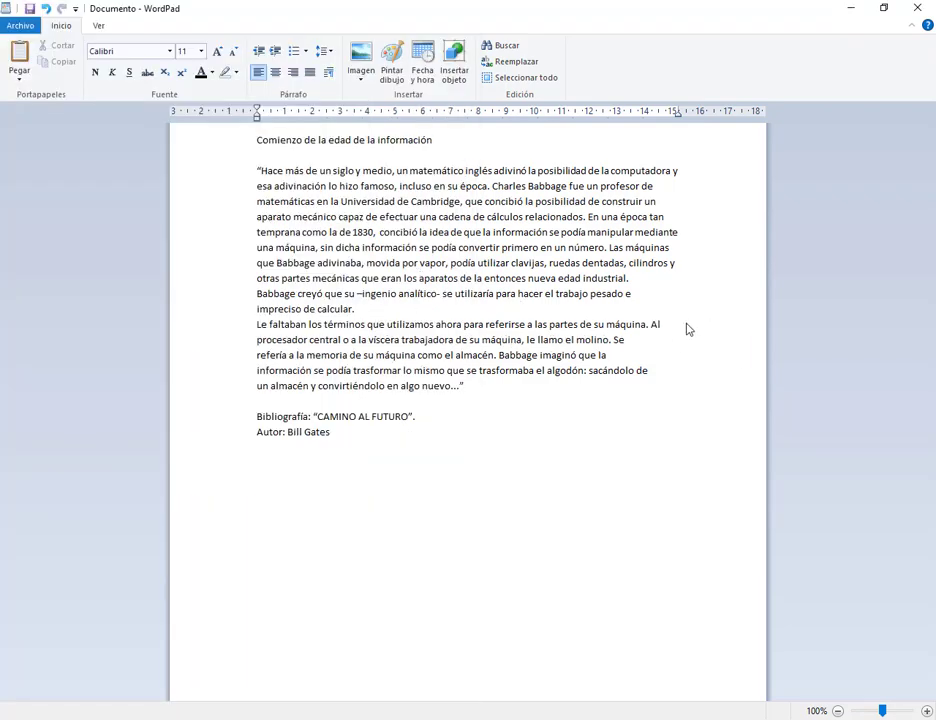
click(679, 347)
key(Delete)
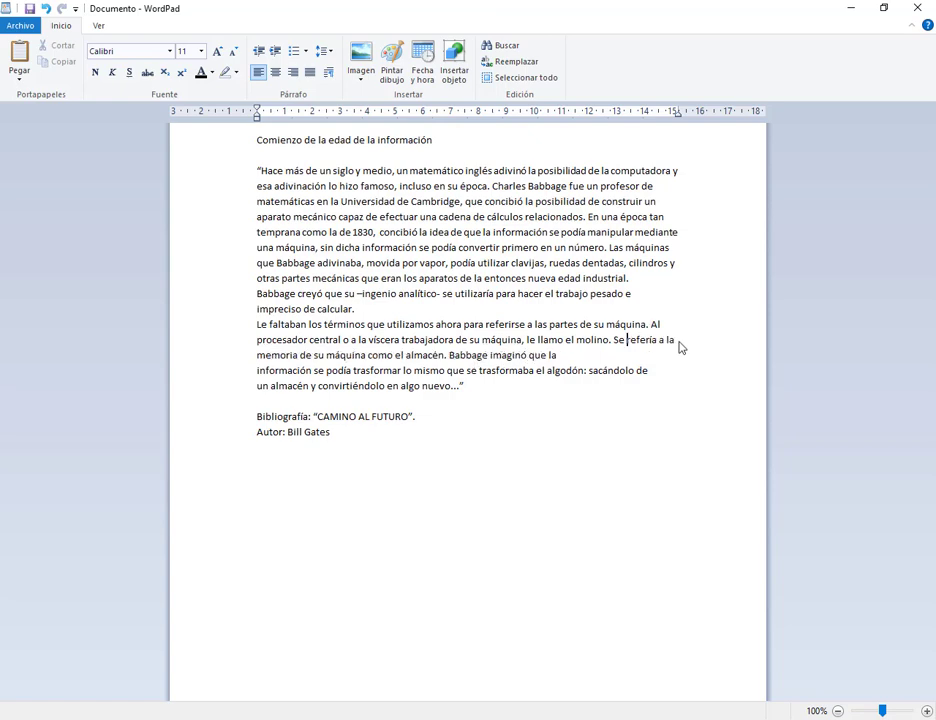
click(609, 360)
key(Delete)
click(584, 386)
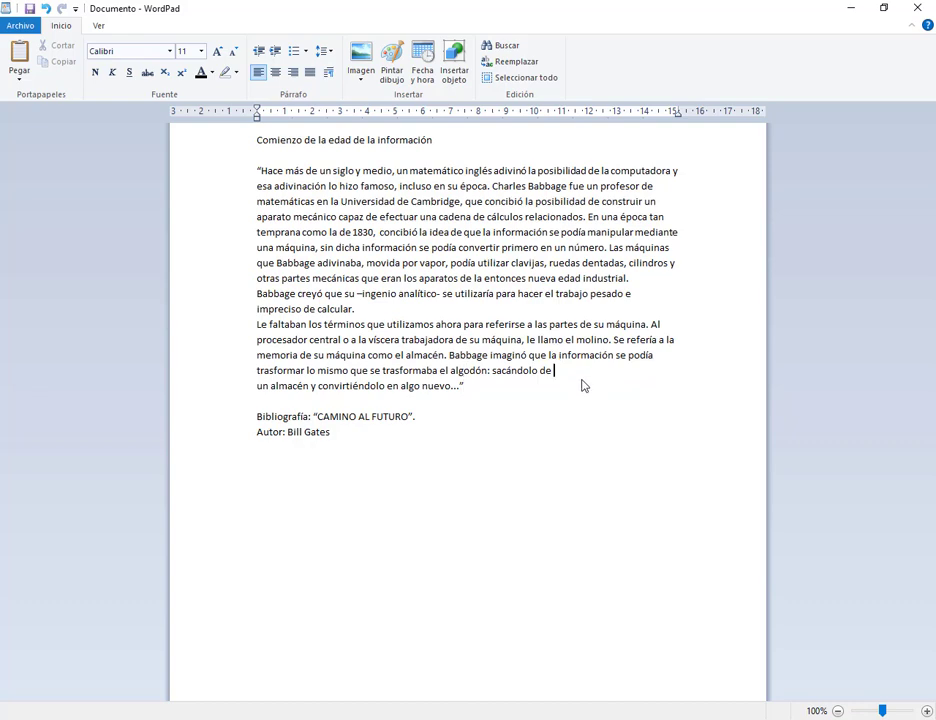
key(Delete)
click(363, 388)
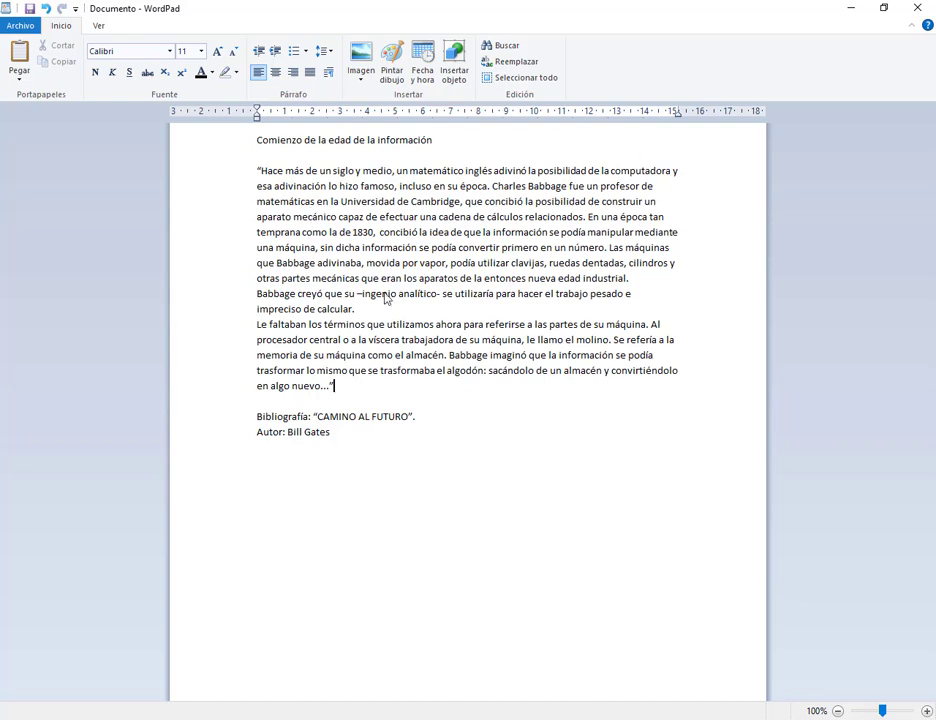
Try a 1.5 cm first-line indent on all the body text and undo it
drag(253, 173, 334, 386)
drag(256, 108, 298, 108)
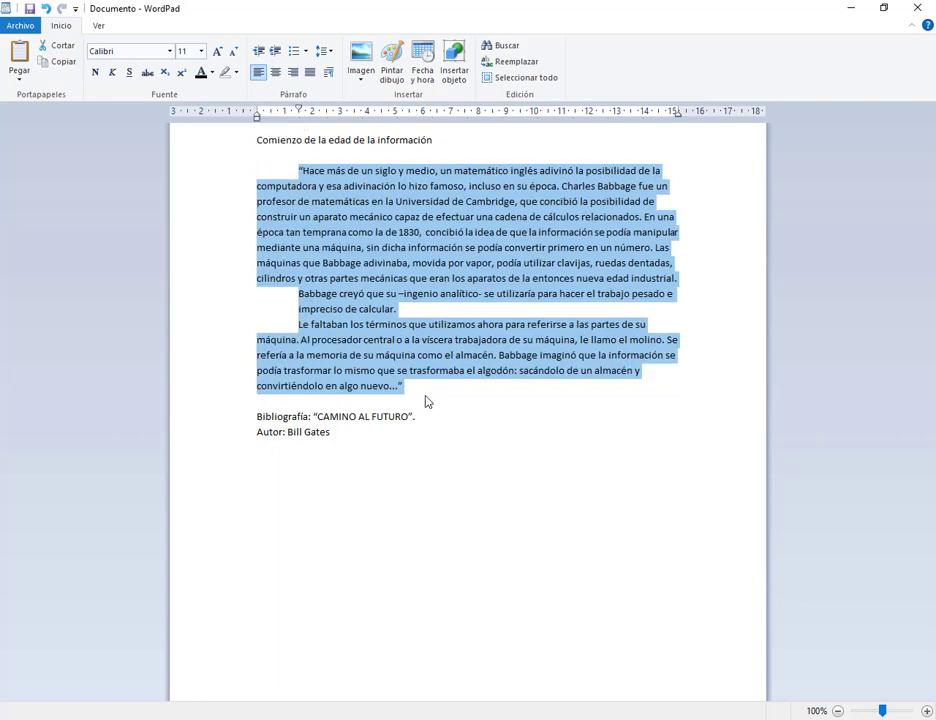
click(421, 324)
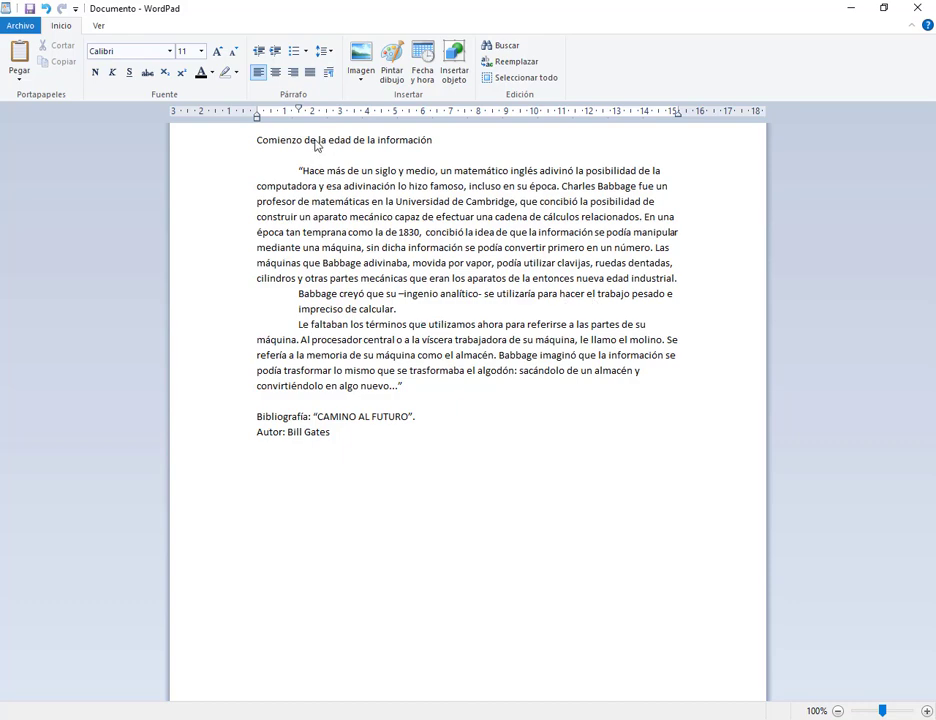
click(299, 311)
click(45, 8)
click(297, 245)
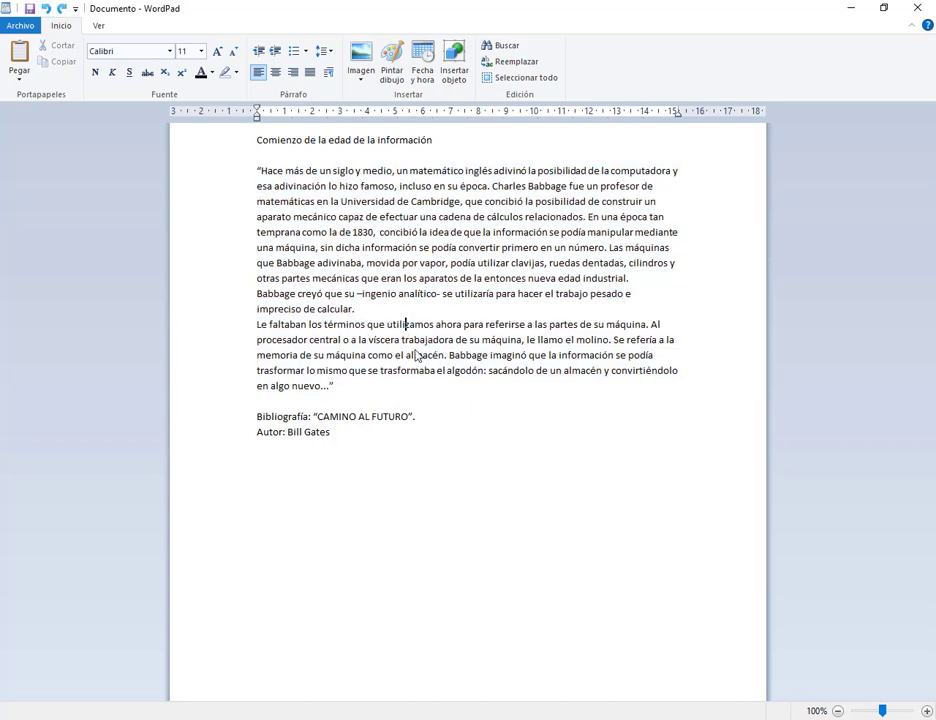
Join the two lines of the "Babbage creyó" paragraph and set a 1.5 cm first-line indent on all three body paragraphs
click(644, 300)
key(Delete)
drag(238, 174, 245, 394)
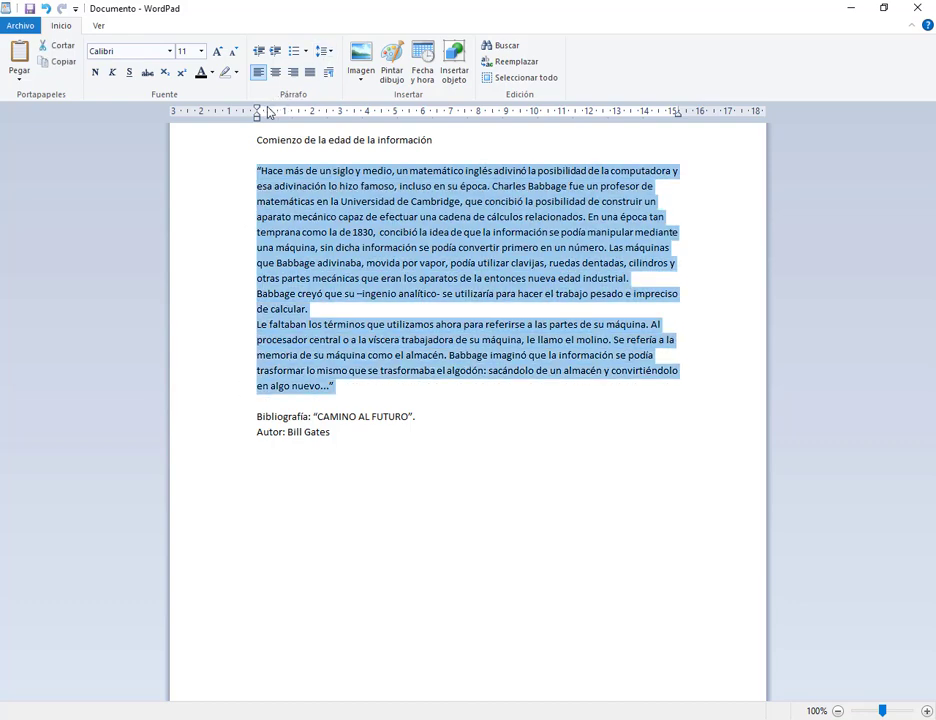
drag(258, 112, 298, 111)
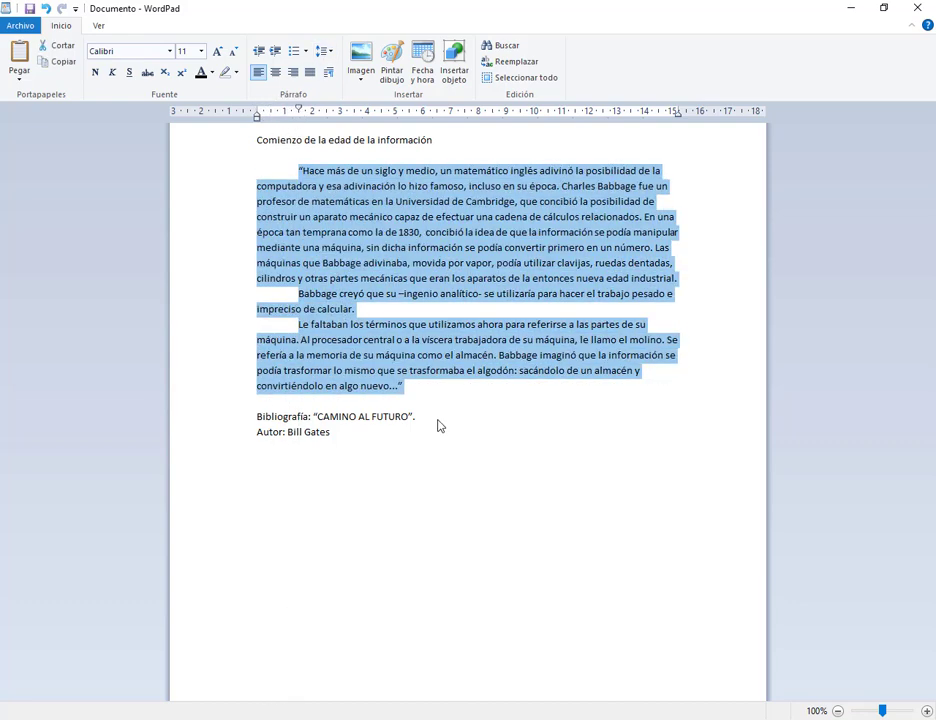
drag(252, 165, 293, 180)
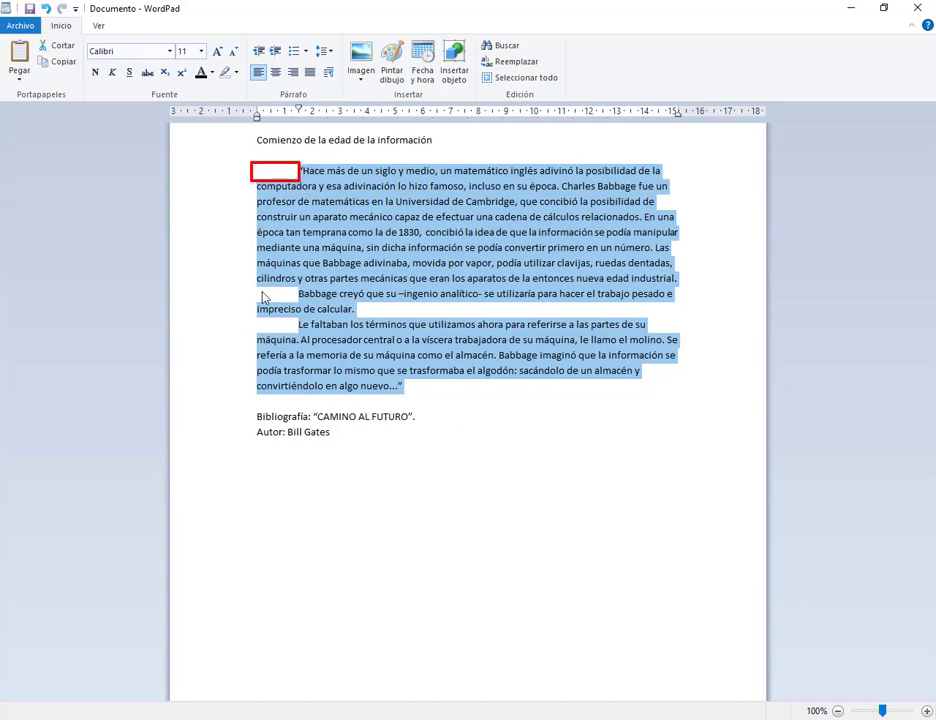
drag(254, 284, 298, 340)
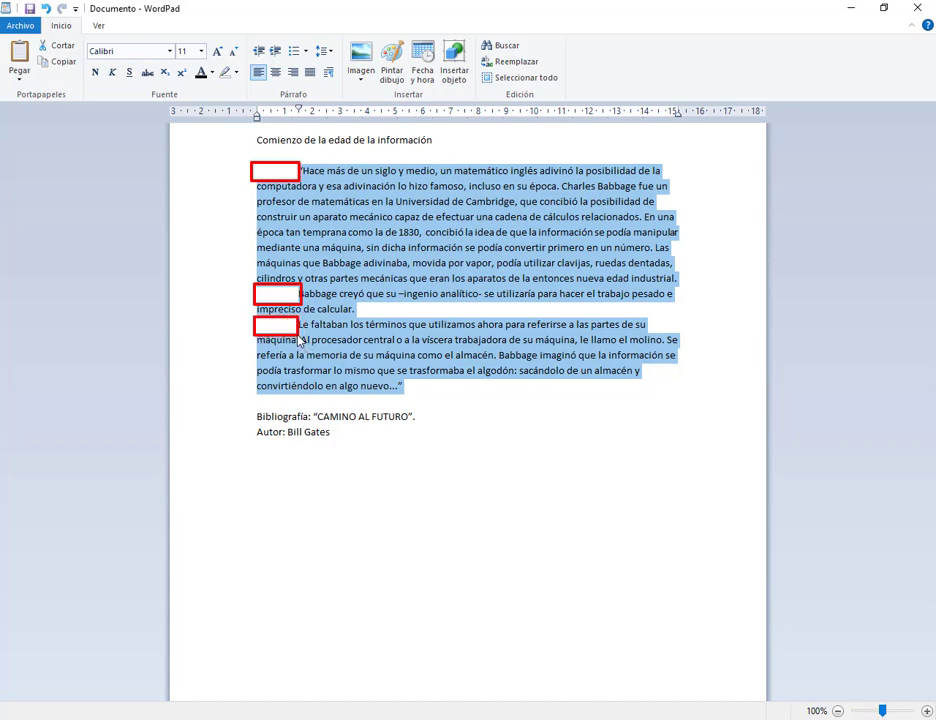
click(368, 342)
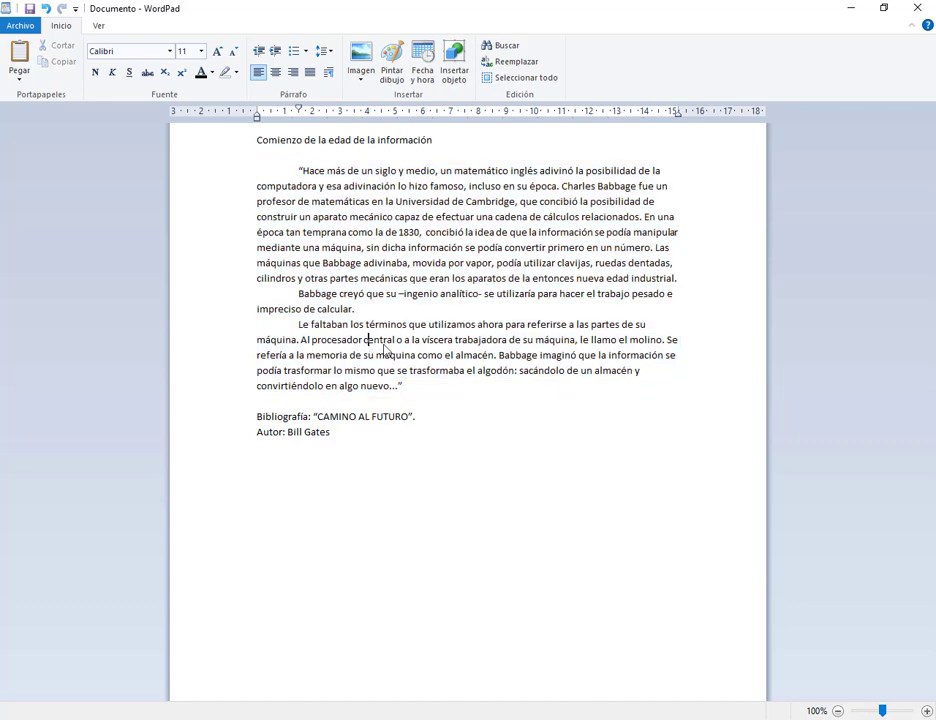
Undo the 1.5 cm first-line indent on the body paragraphs and restore the document window beside the exercise PDF
click(45, 8)
click(520, 327)
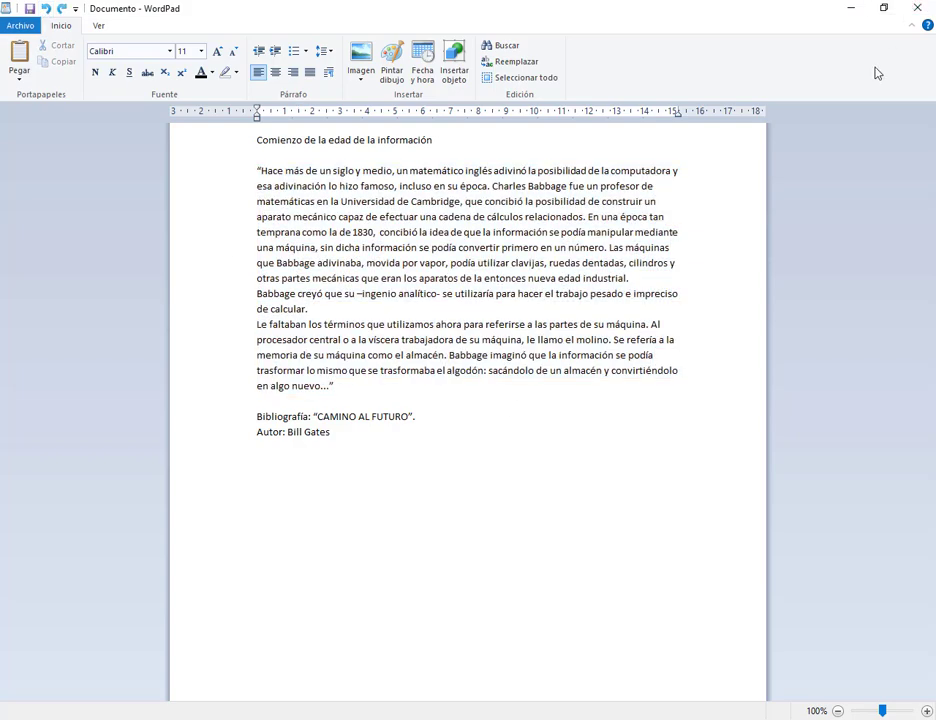
click(883, 8)
click(760, 216)
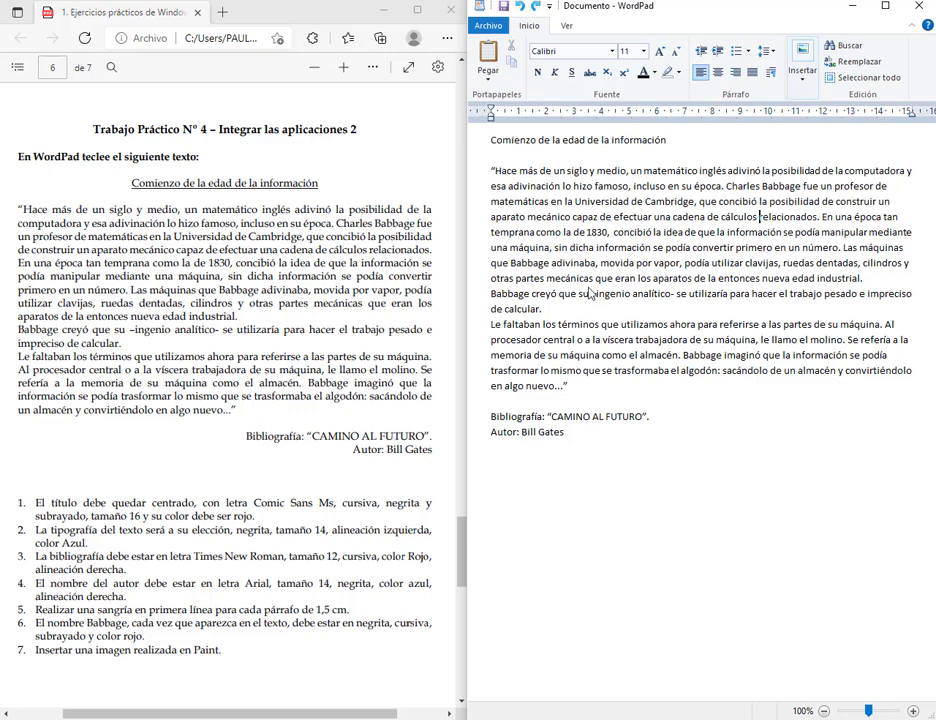
Center the title "Comienzo de la edad de la información" and set its font to Comic Sans MS, following the exercise instructions
click(477, 147)
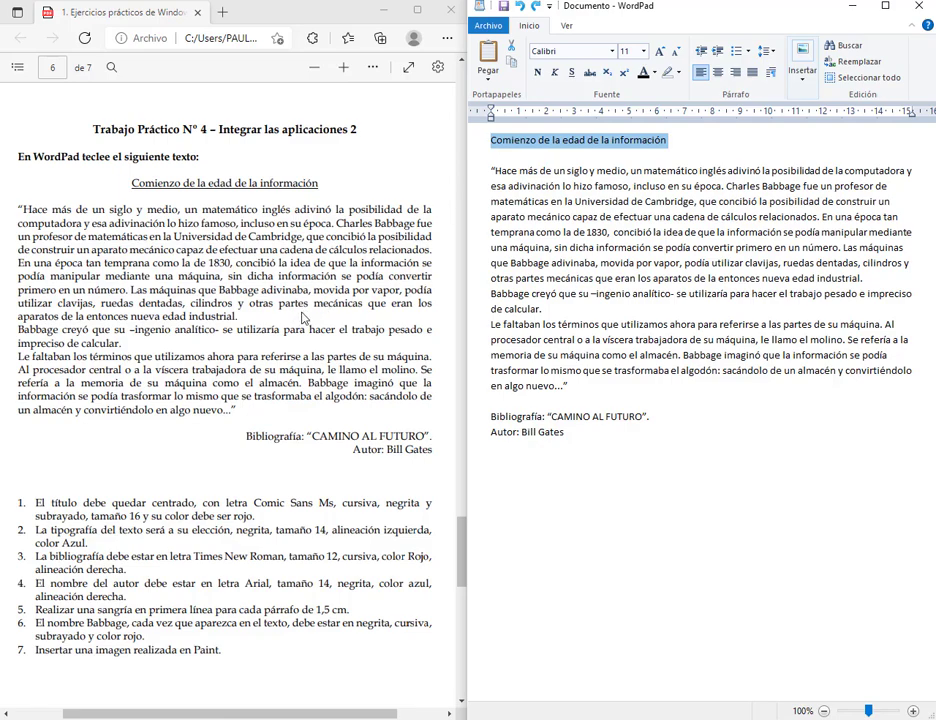
scroll(300, 318, down, 5)
scroll(286, 318, up, 3)
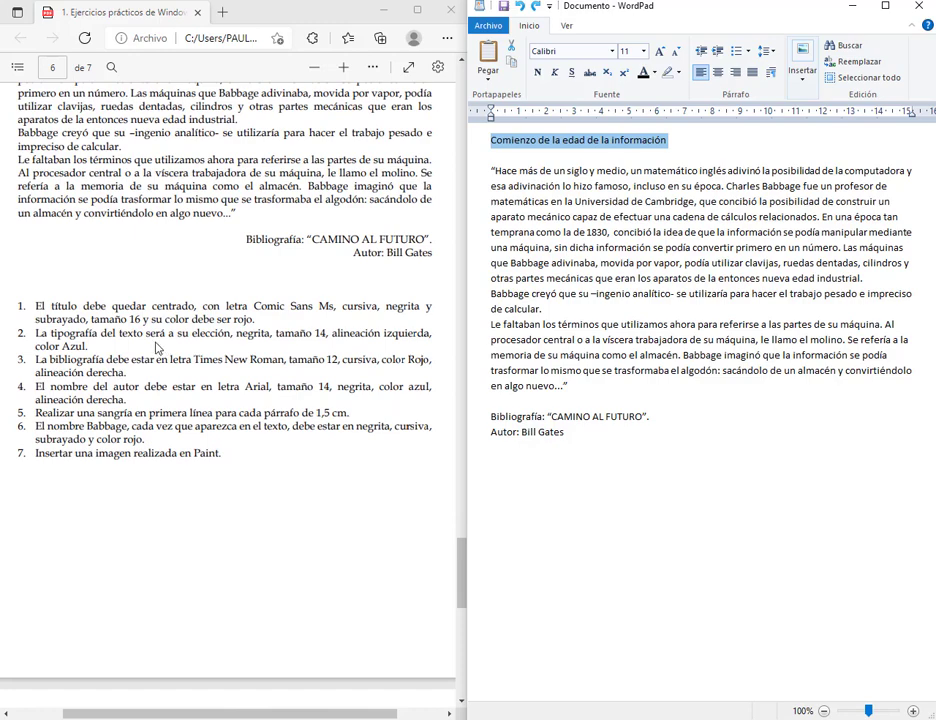
click(718, 76)
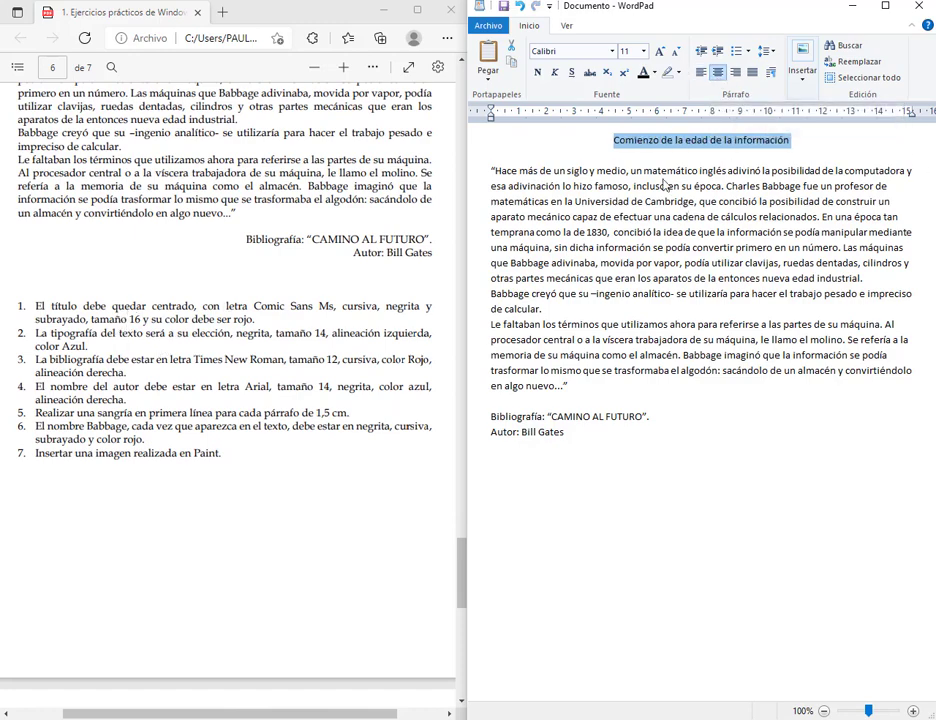
click(612, 51)
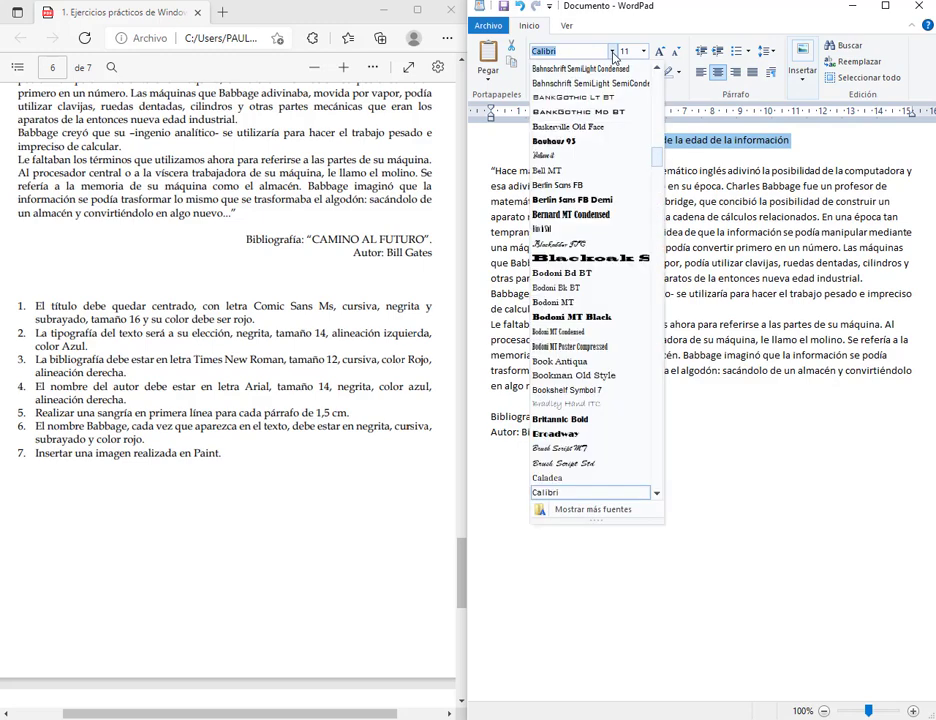
text(Comic Sans MS)
key(Return)
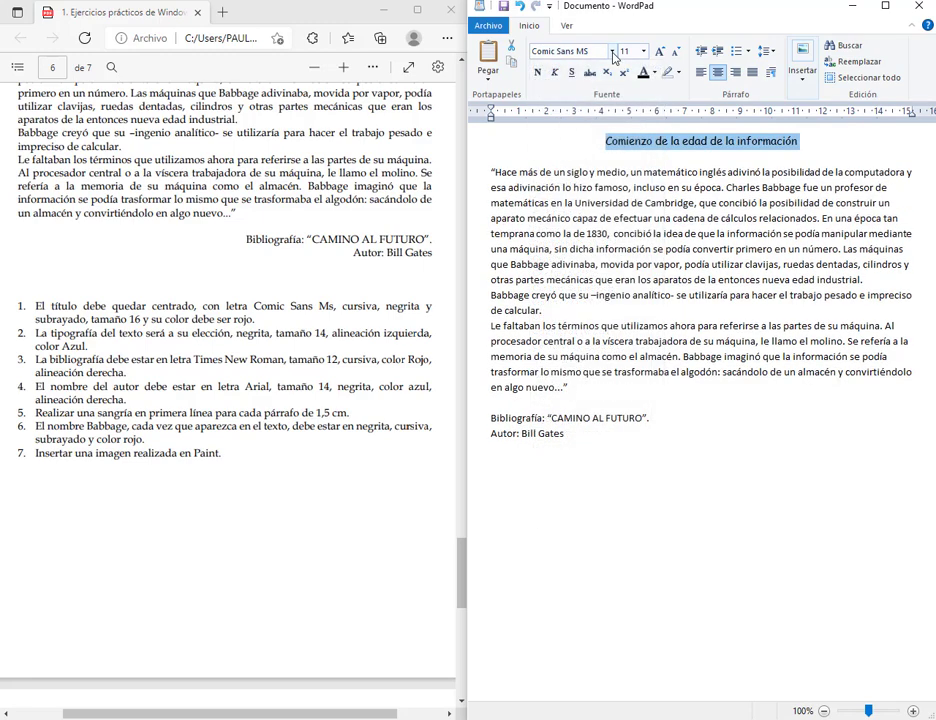
Make the title bold, italic and underlined, with font size 16 and red text
click(537, 72)
click(554, 72)
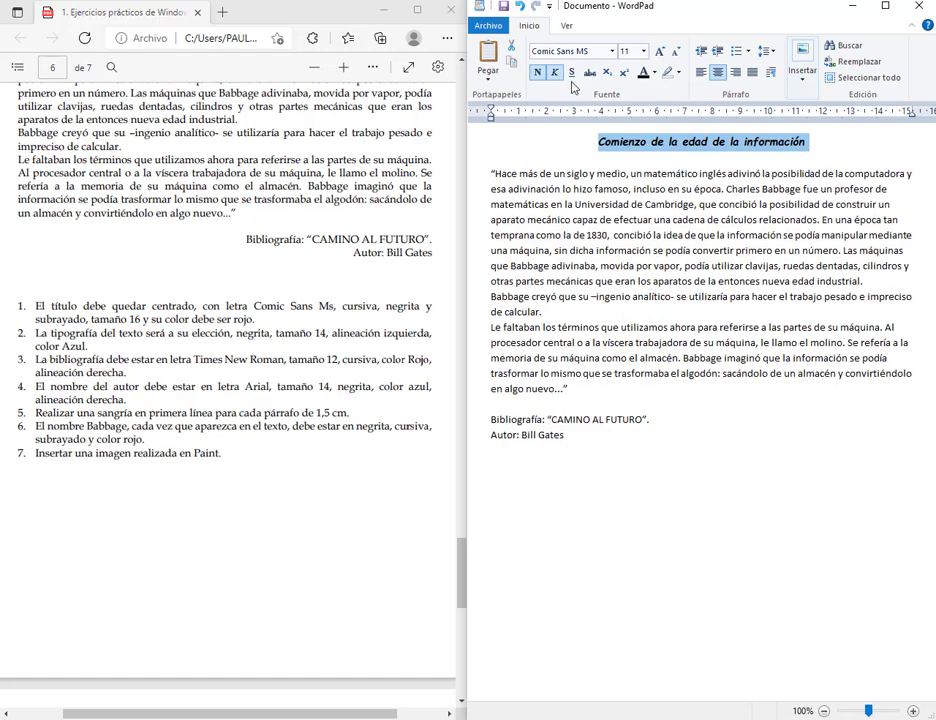
click(571, 72)
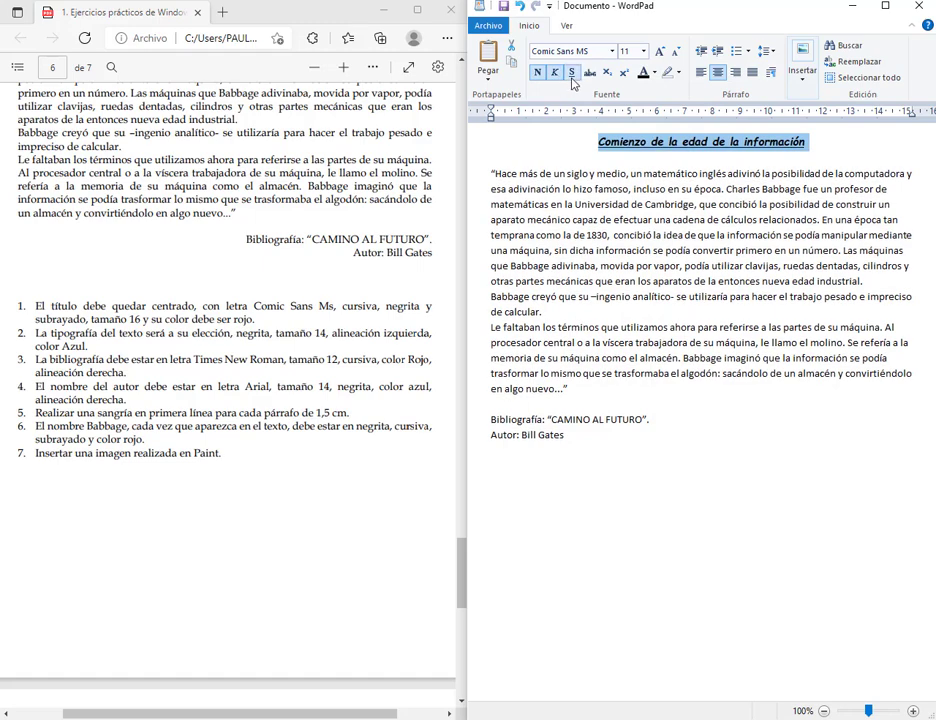
click(644, 52)
click(630, 141)
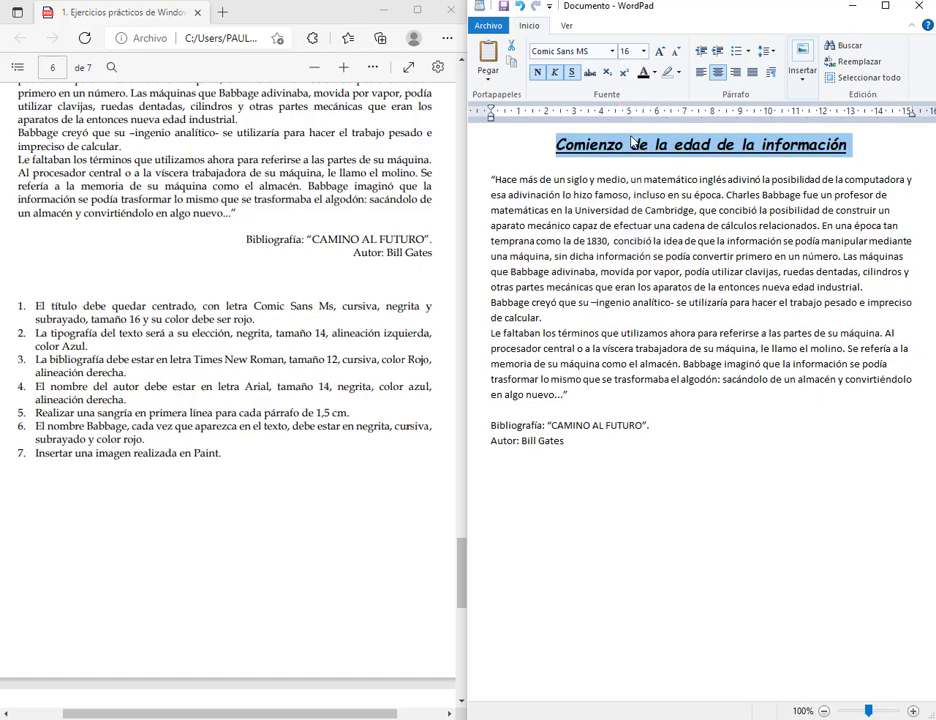
click(654, 72)
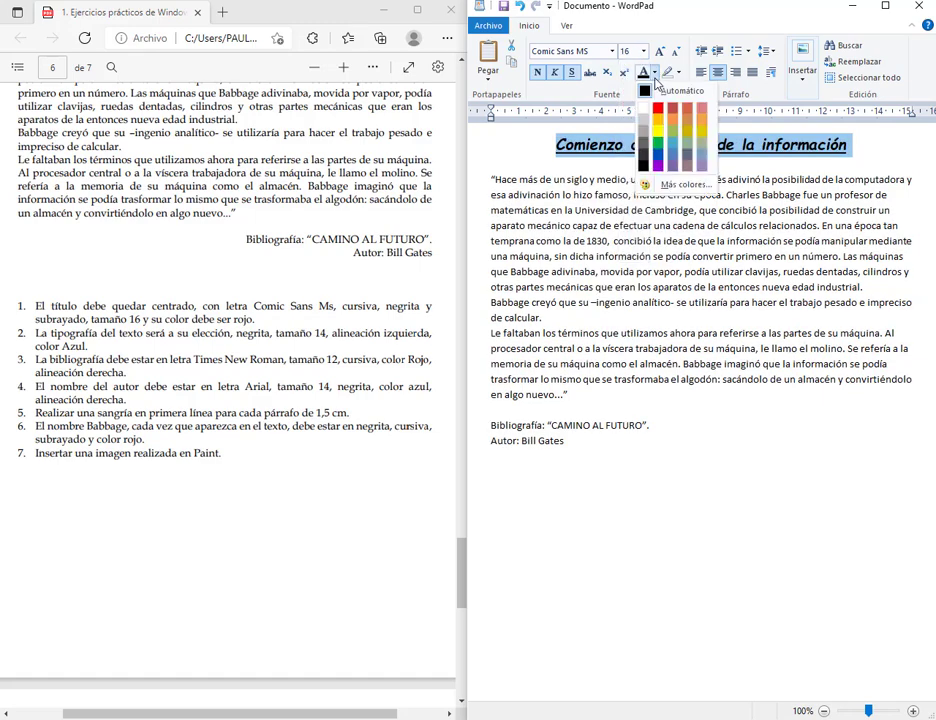
click(657, 108)
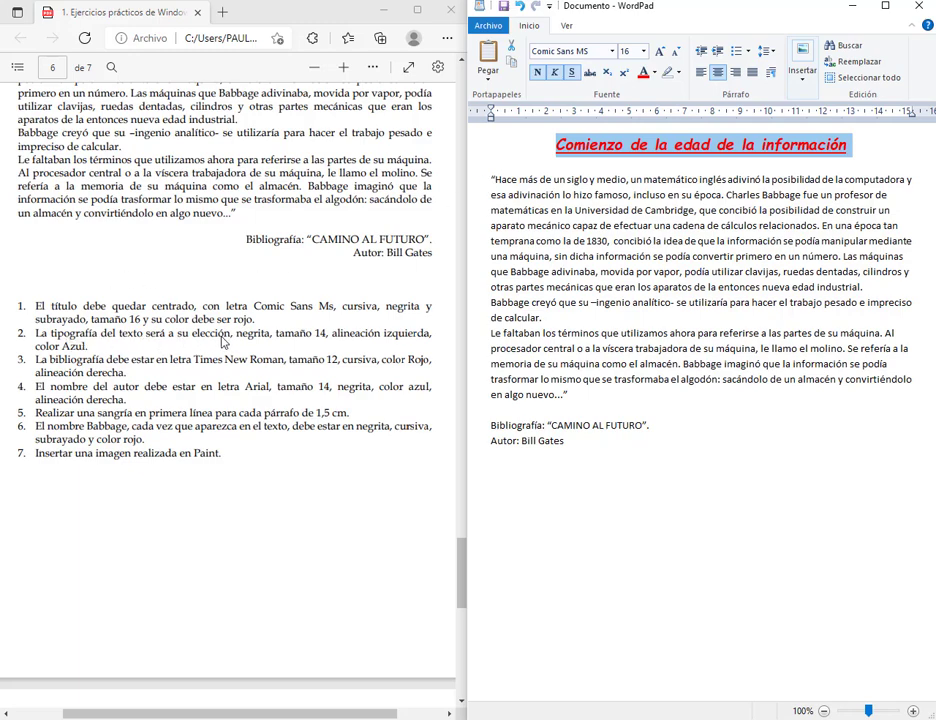
Select the three body paragraphs, try Times New Roman on them, and change their font to Arial Narrow
drag(484, 182, 497, 397)
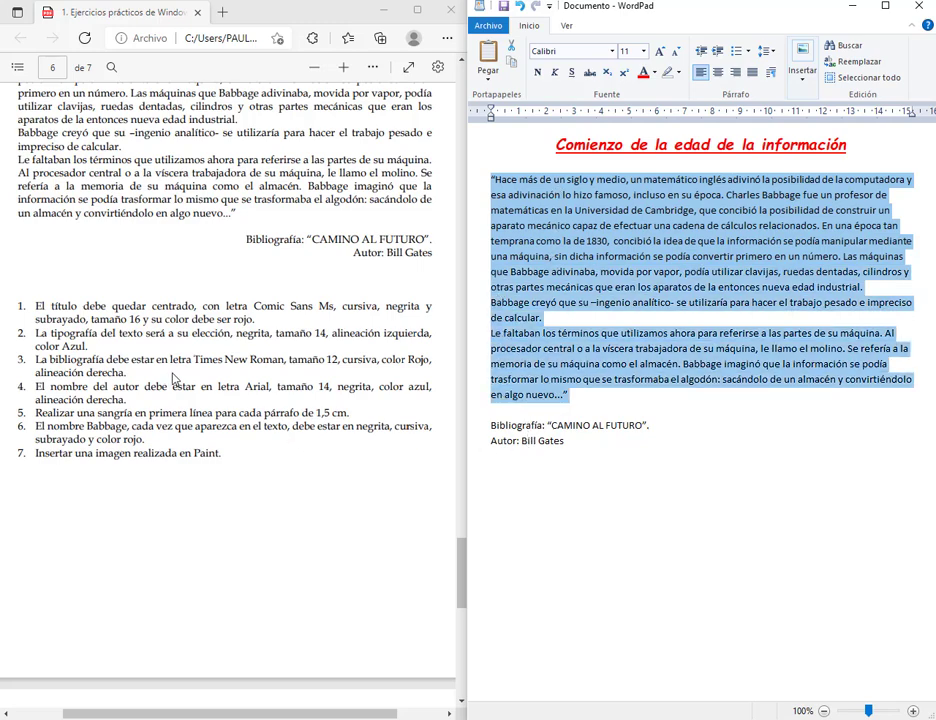
click(614, 53)
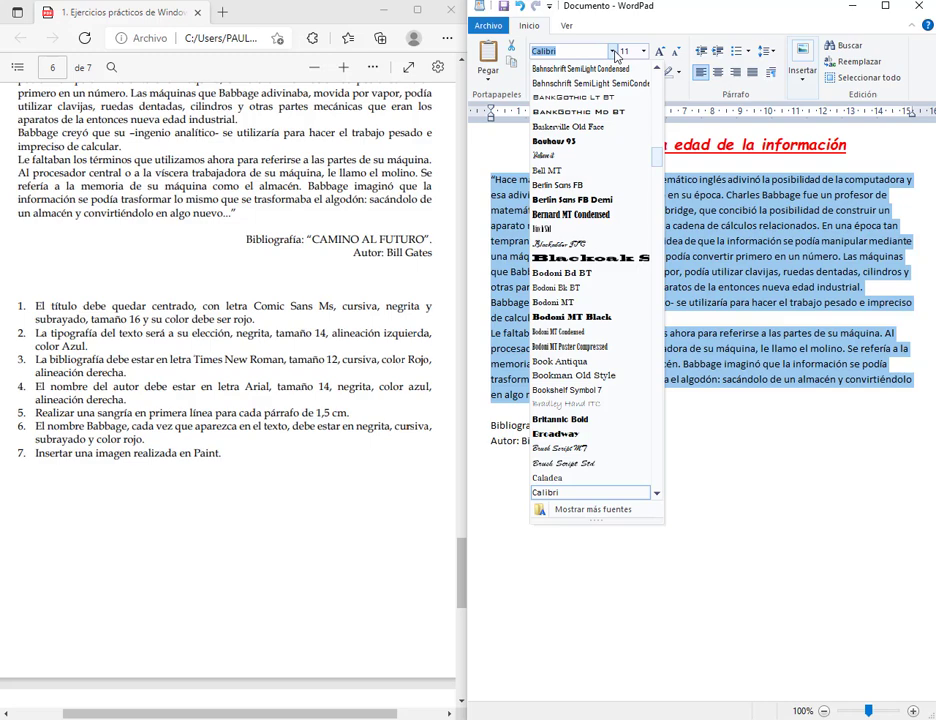
text(times)
key(Return)
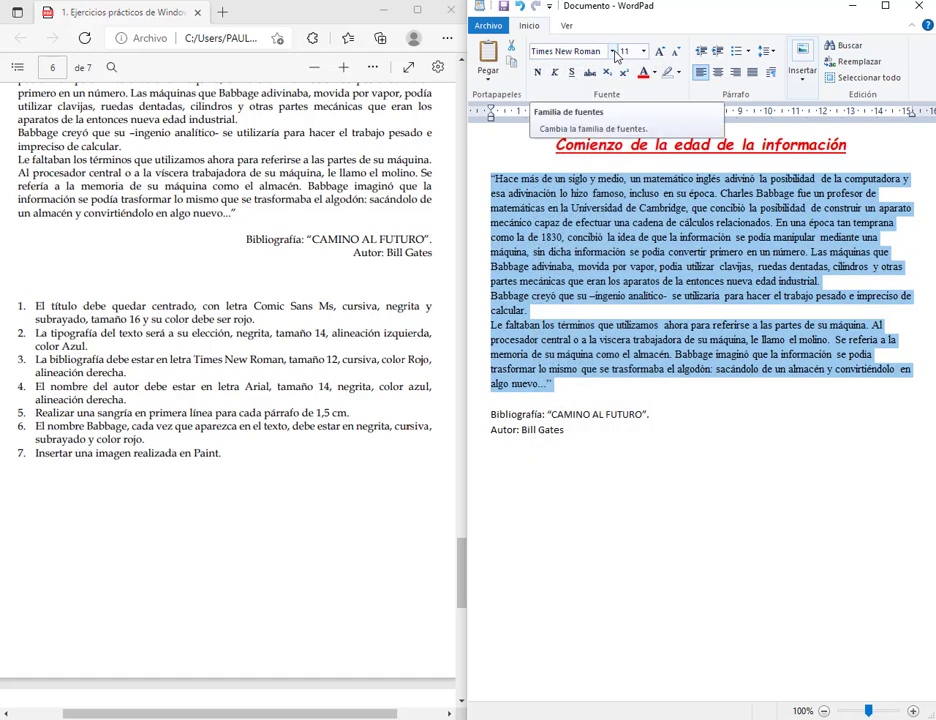
click(613, 52)
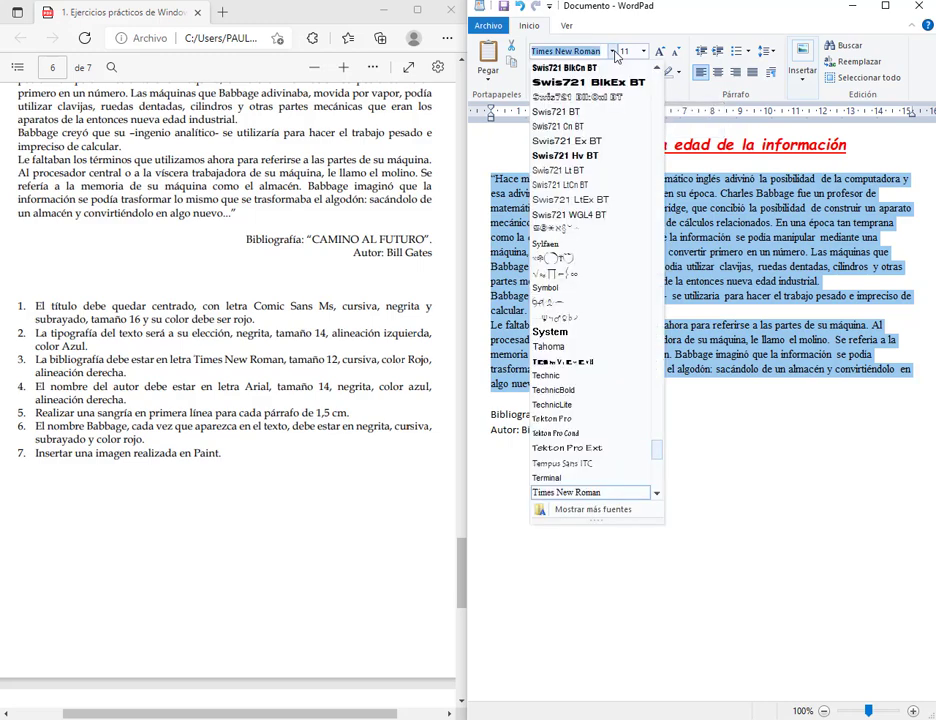
text(Ari)
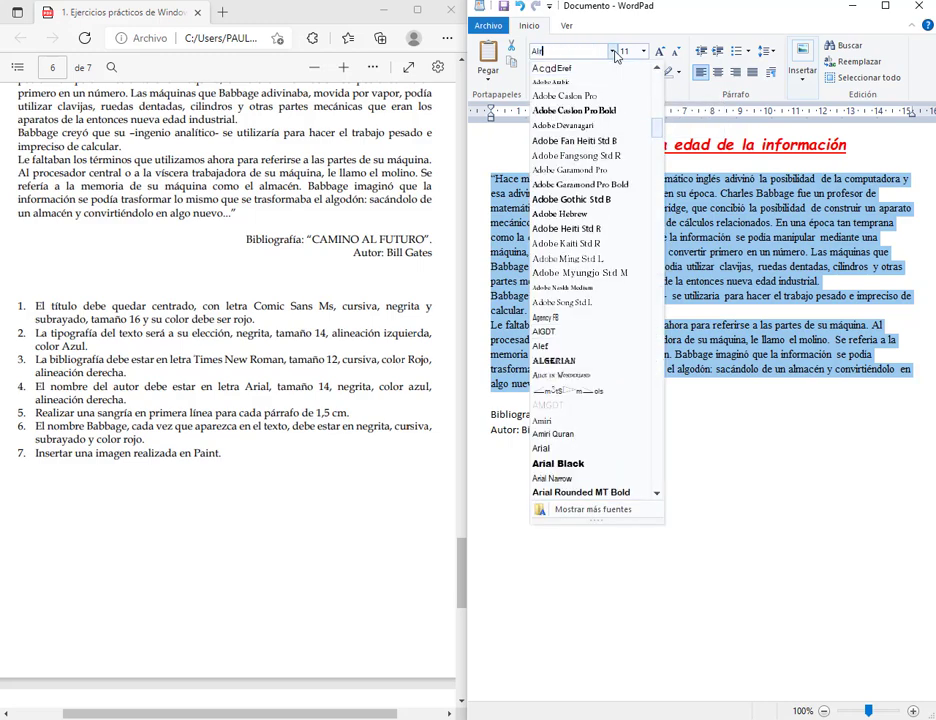
text(al)
key(Down)
key(Down)
key(Return)
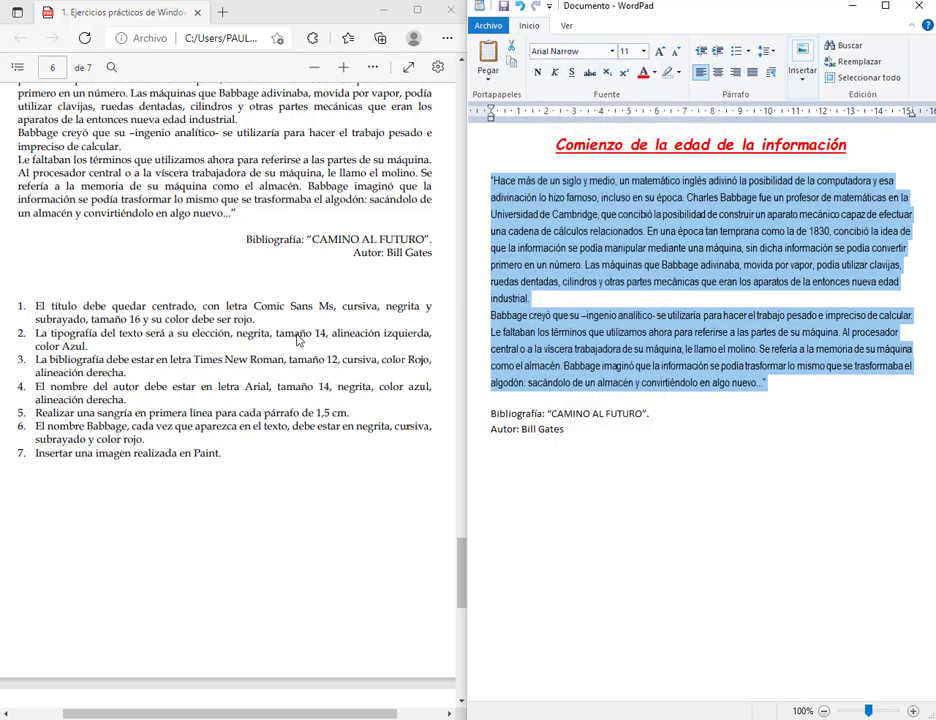
Make the body paragraphs bold, size 14 and blue
click(539, 71)
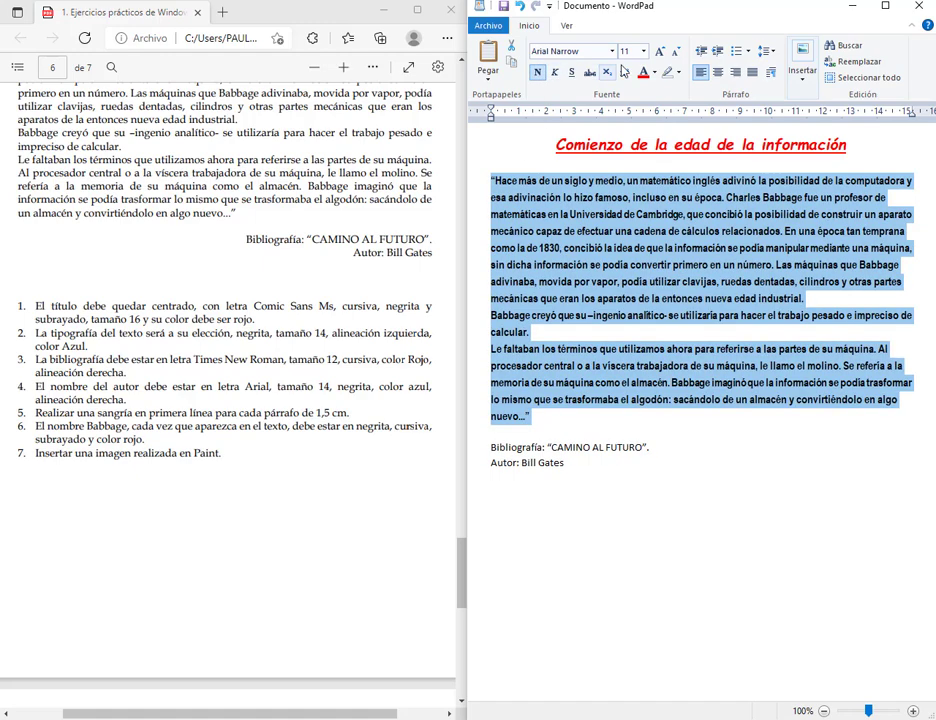
click(643, 51)
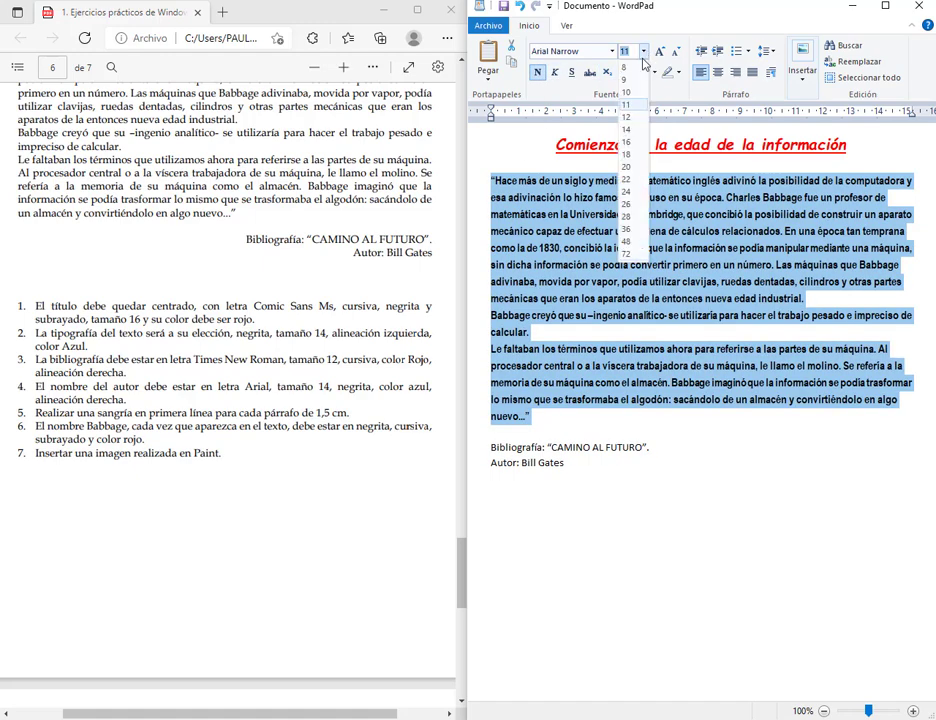
click(641, 131)
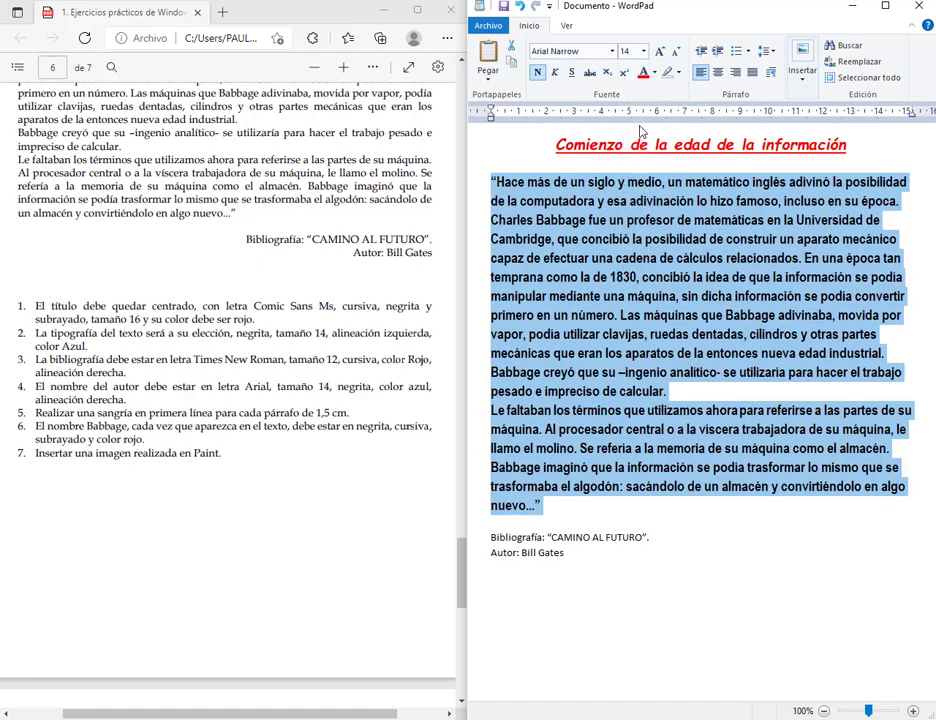
click(654, 72)
click(658, 156)
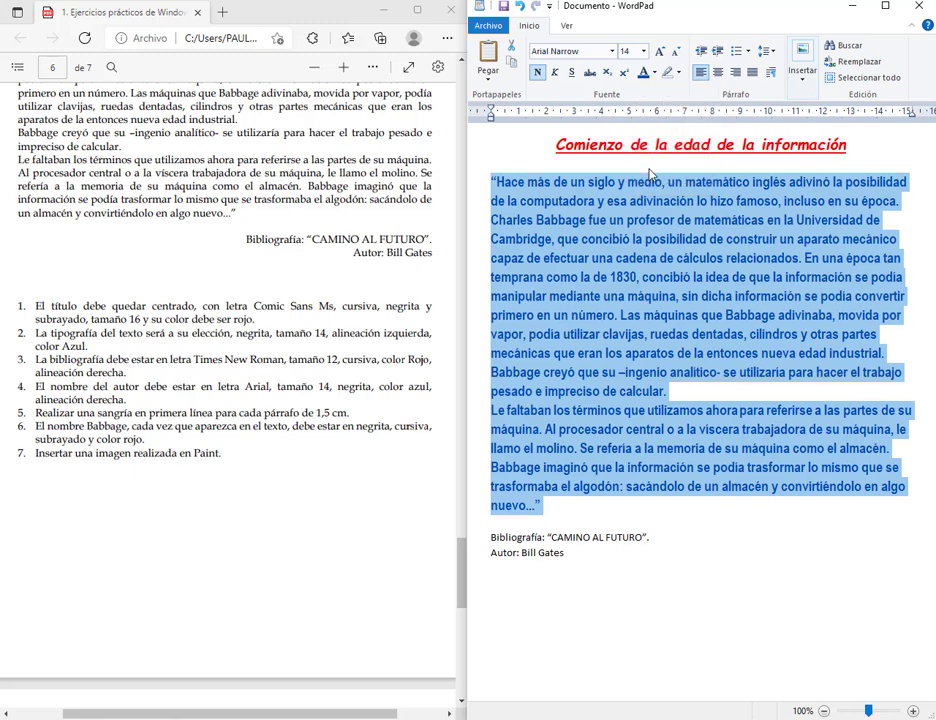
Set the font of the "Bibliografía: “CAMINO AL FUTURO”" line to Times New Roman
click(489, 541)
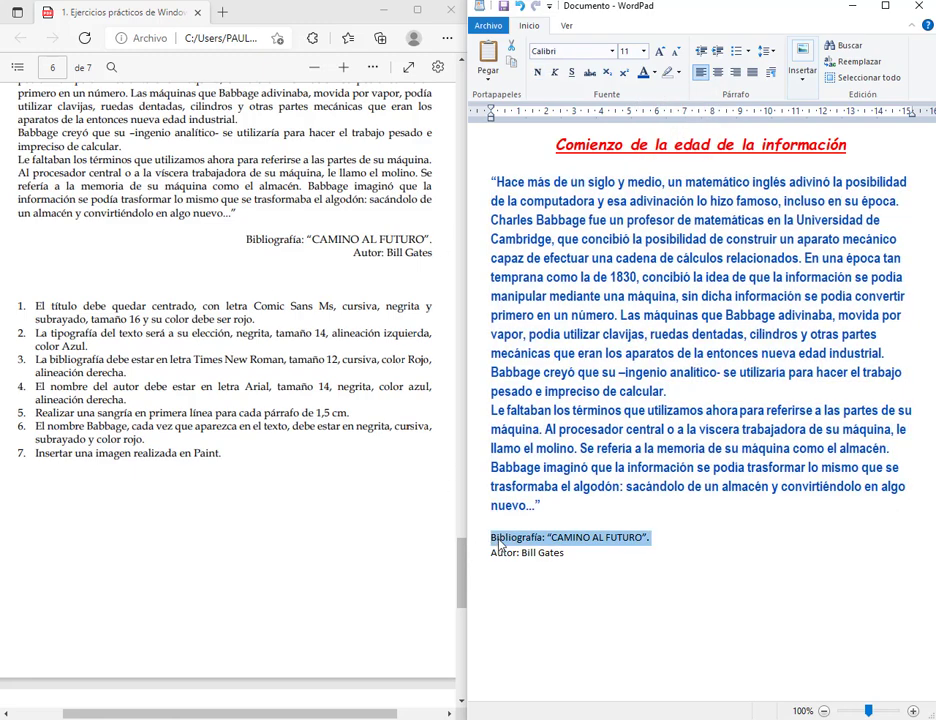
click(612, 52)
text(R)
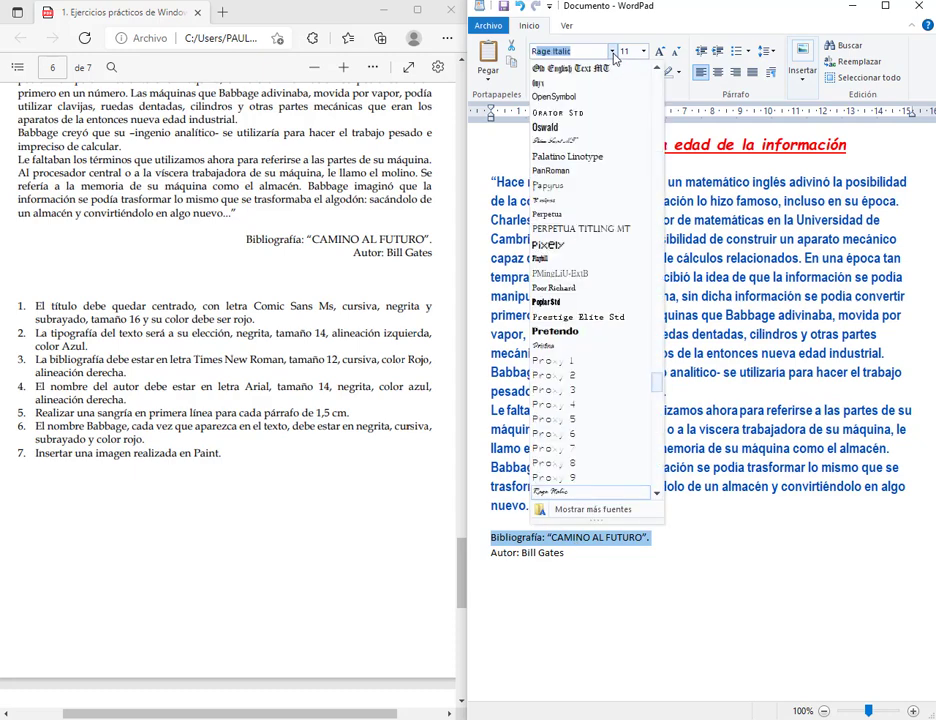
text(Times New Roman)
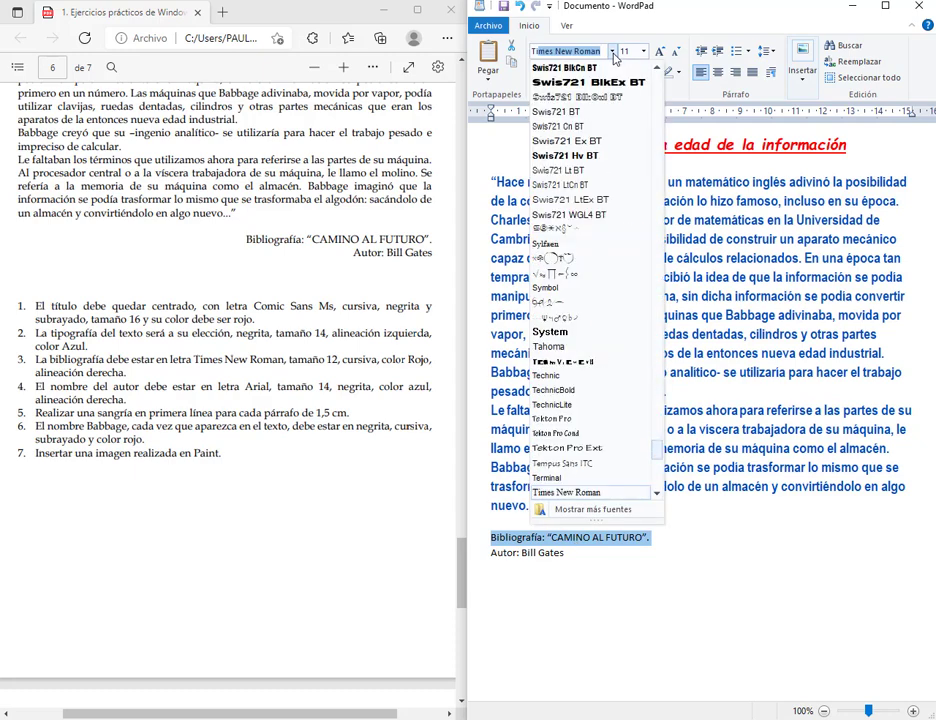
key(Return)
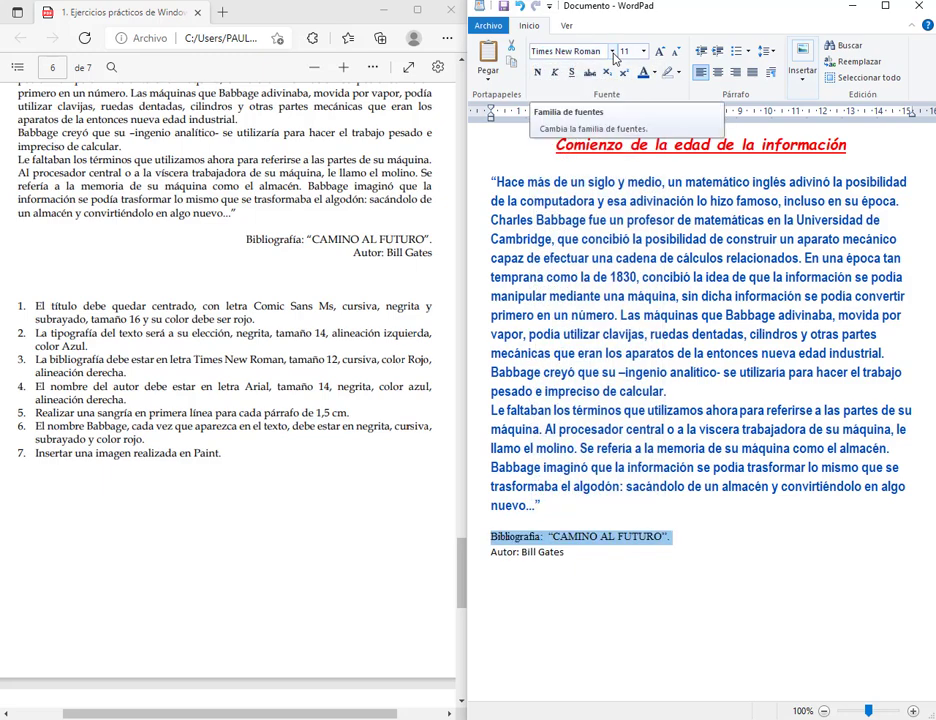
Format the bibliography line as size 12, italic and red, and align it to the right
click(643, 51)
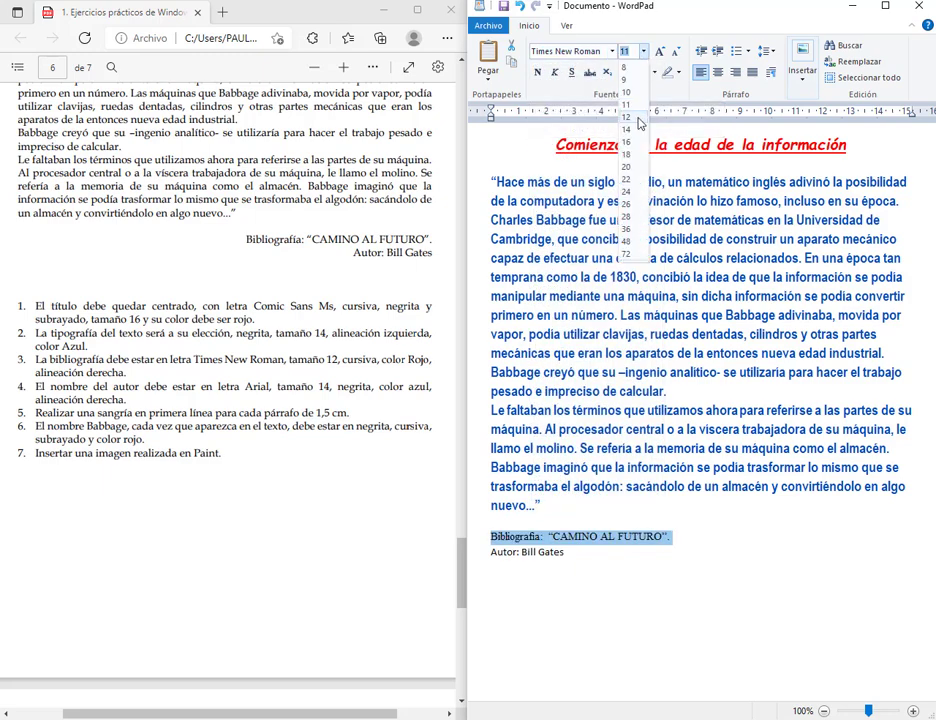
click(638, 118)
click(555, 72)
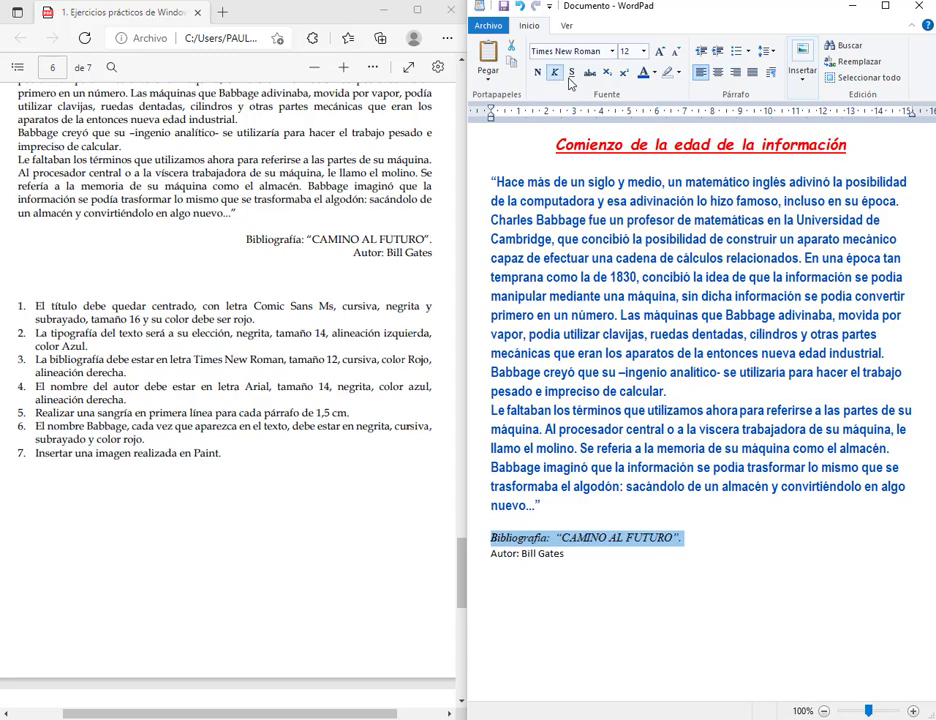
click(654, 73)
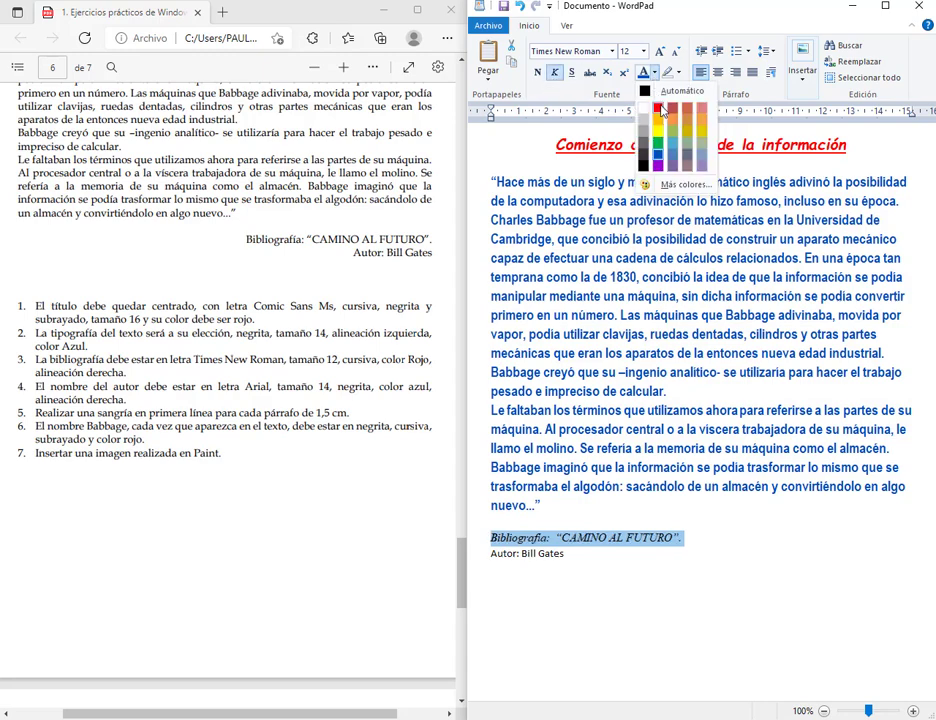
click(658, 108)
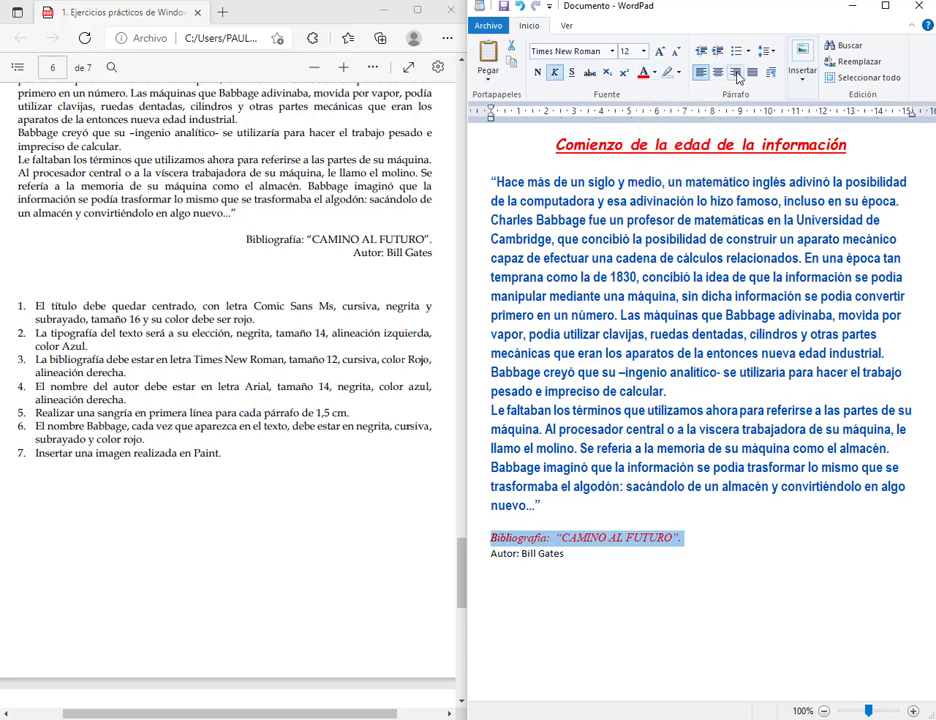
click(736, 73)
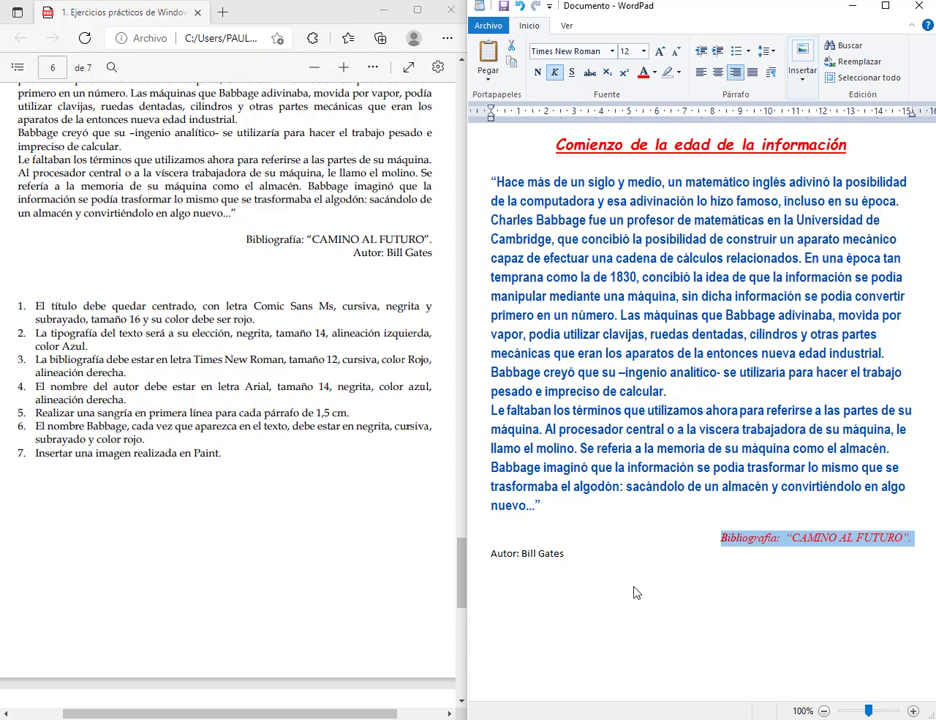
Select the "Autor: Bill Gates" line and open the font choices for it
click(483, 562)
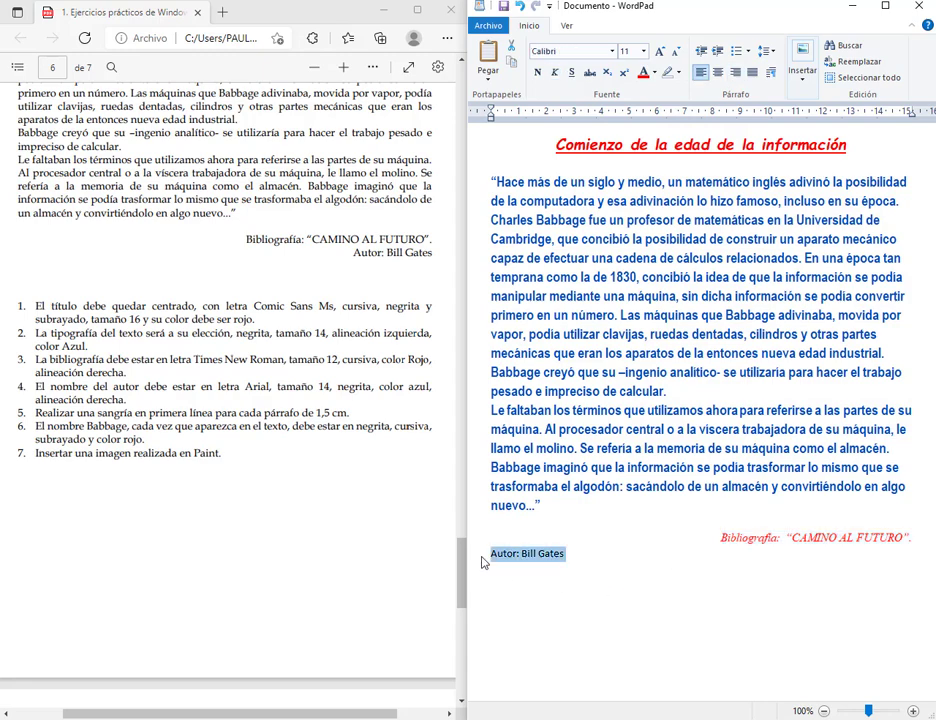
click(612, 55)
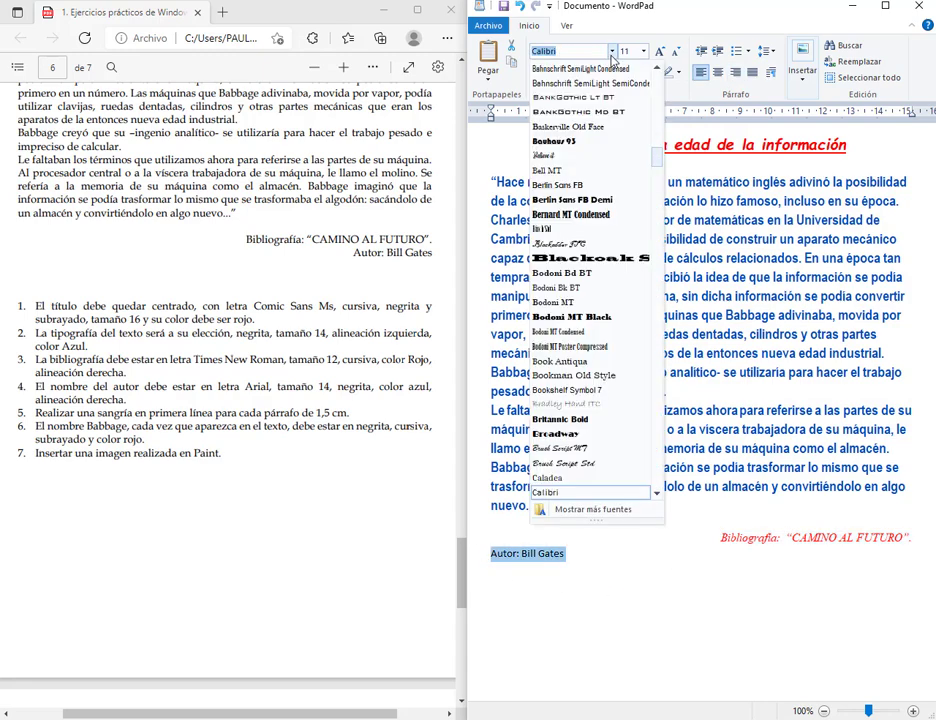
Format the selected "Autor: Bill Gates" line in Arial, size 14, bold and blue, and align it to the right
text(Arial)
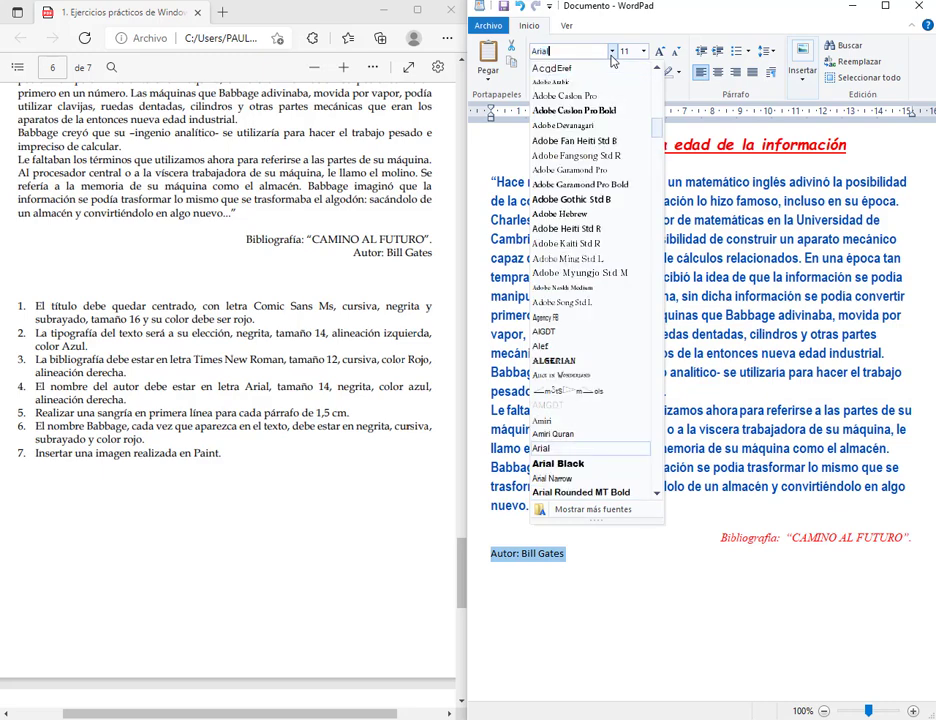
key(Return)
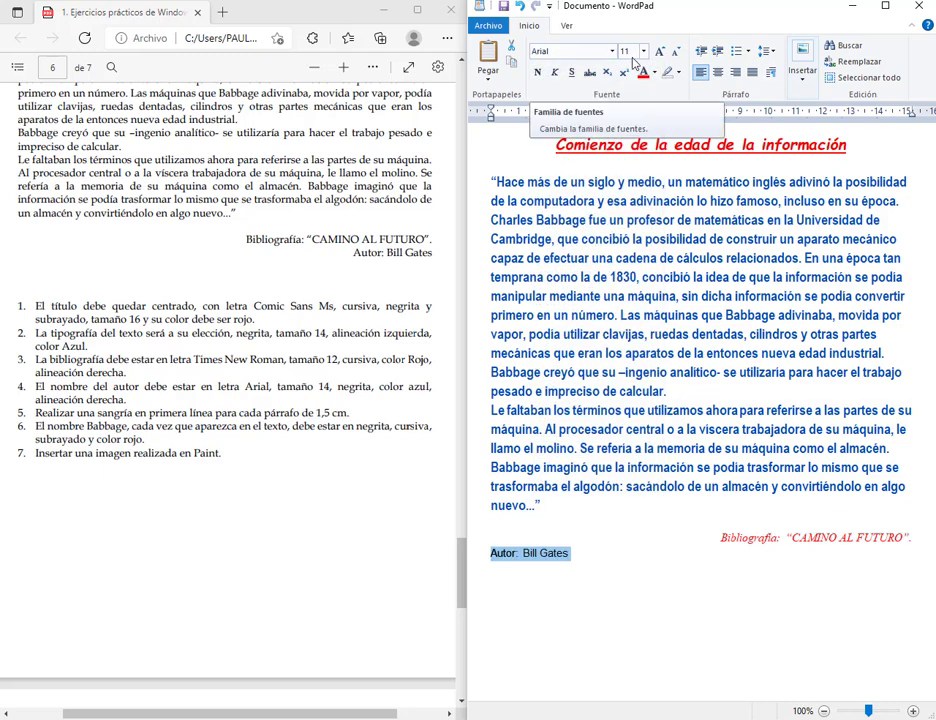
click(643, 51)
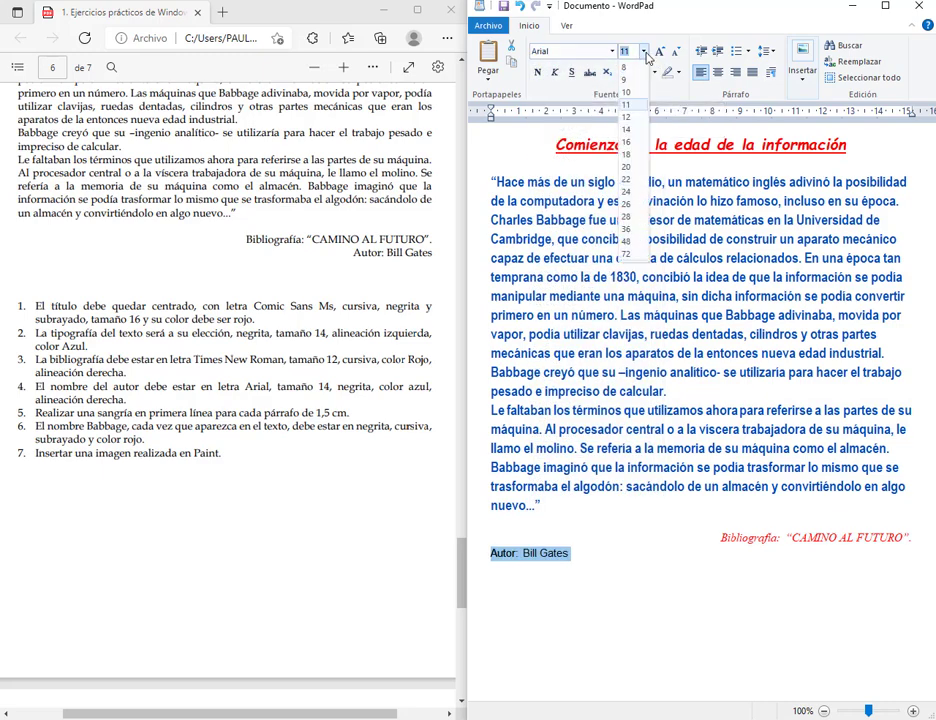
click(633, 131)
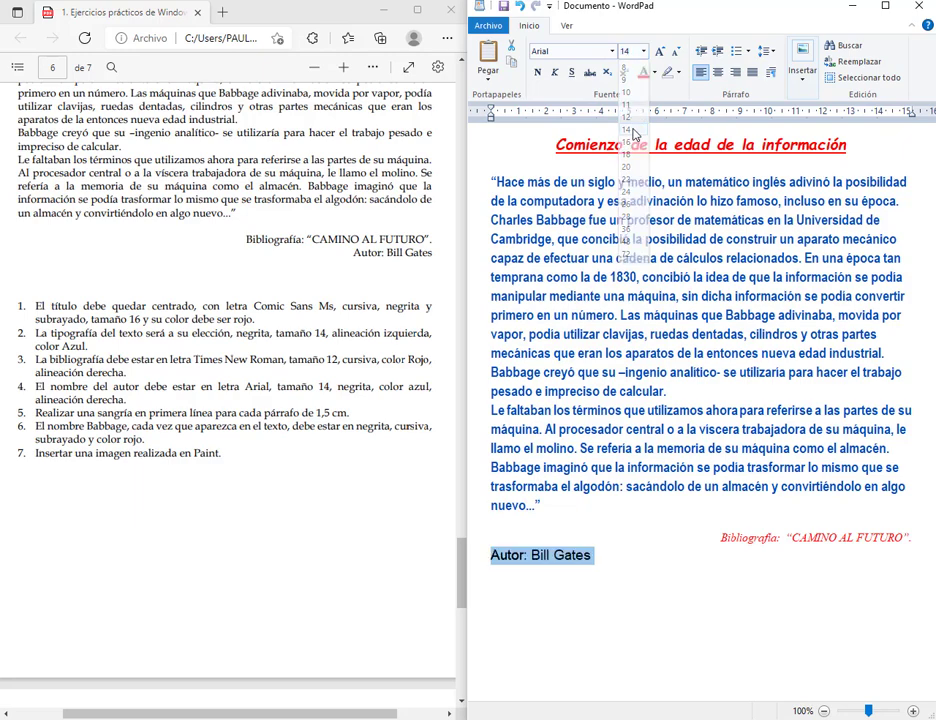
click(539, 73)
click(654, 73)
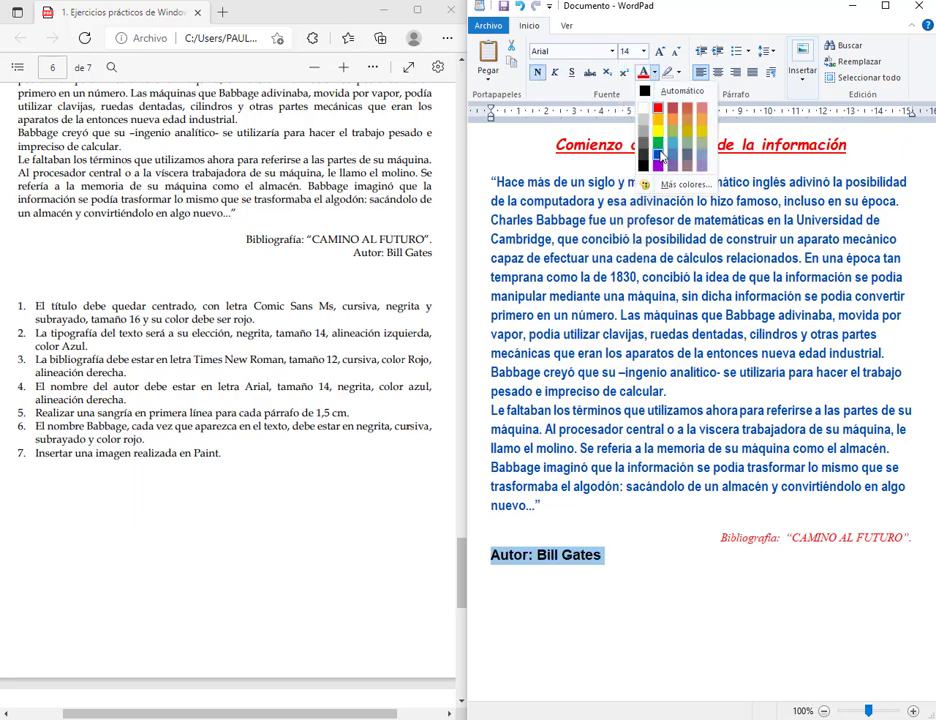
click(660, 155)
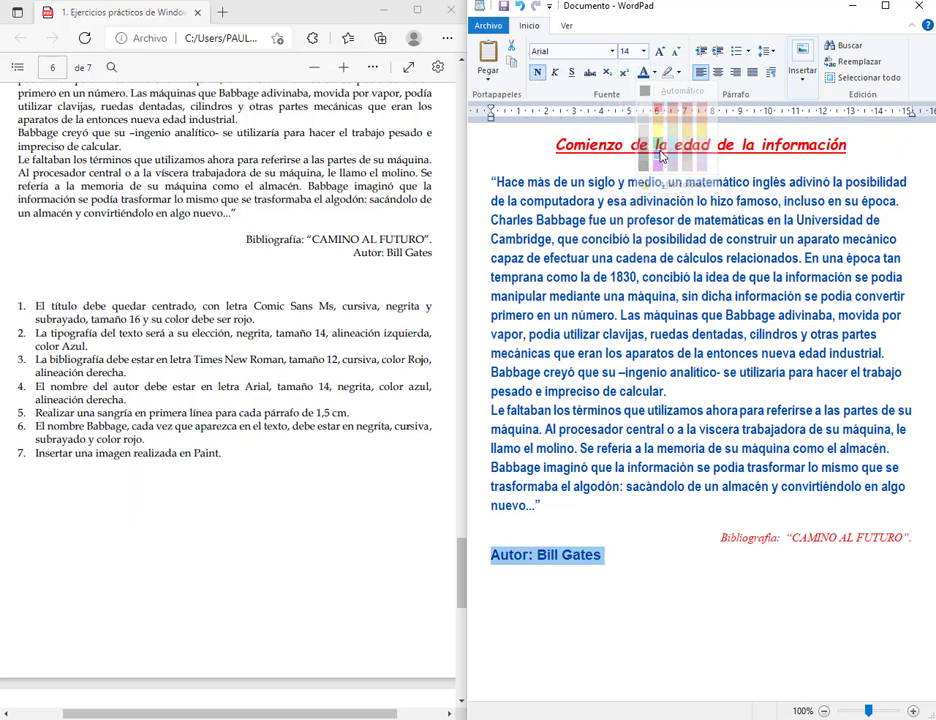
click(735, 72)
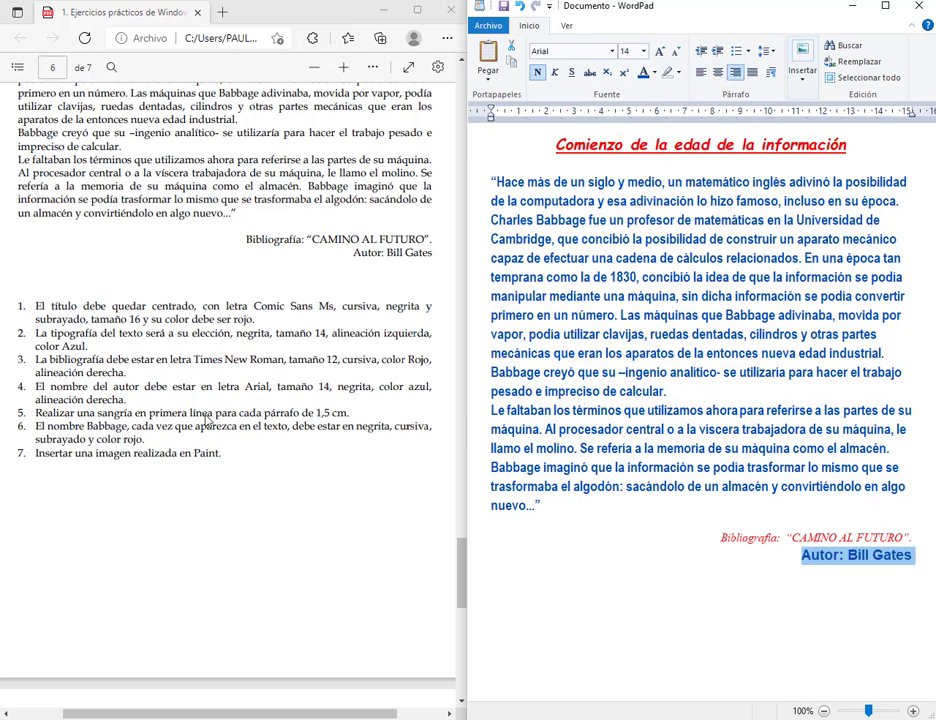
Give all the blue body paragraphs a first-line indent of 1.5 cm
drag(544, 514, 478, 184)
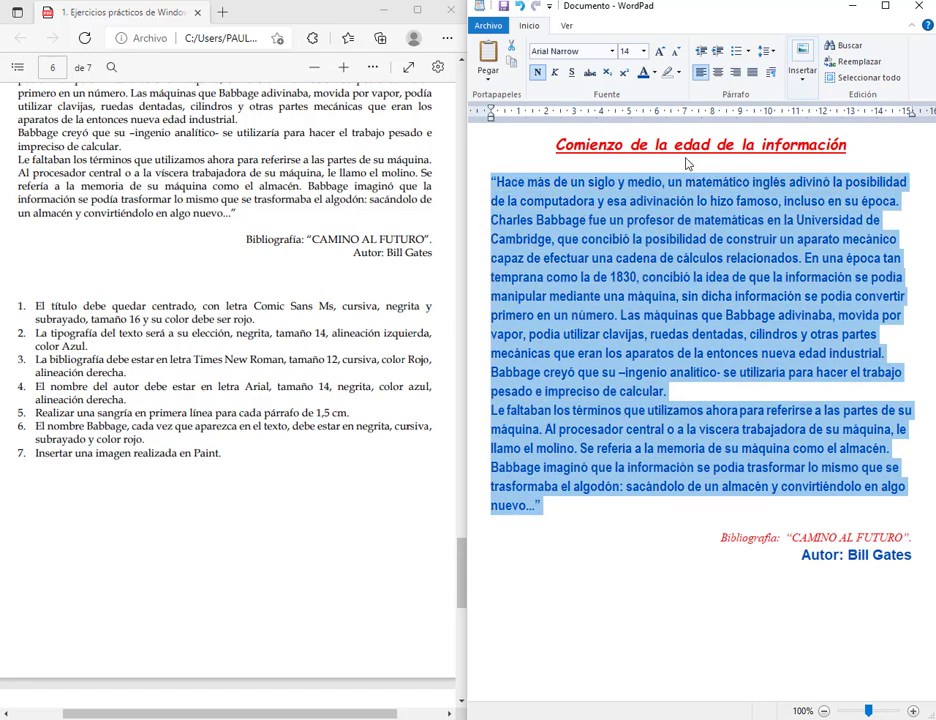
click(770, 74)
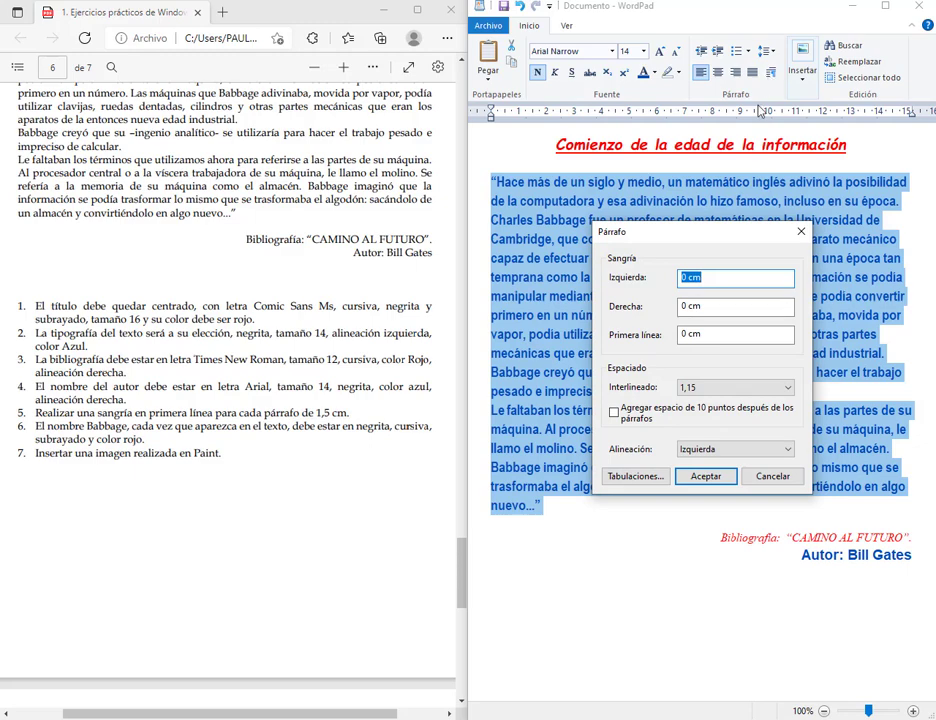
drag(690, 335, 677, 335)
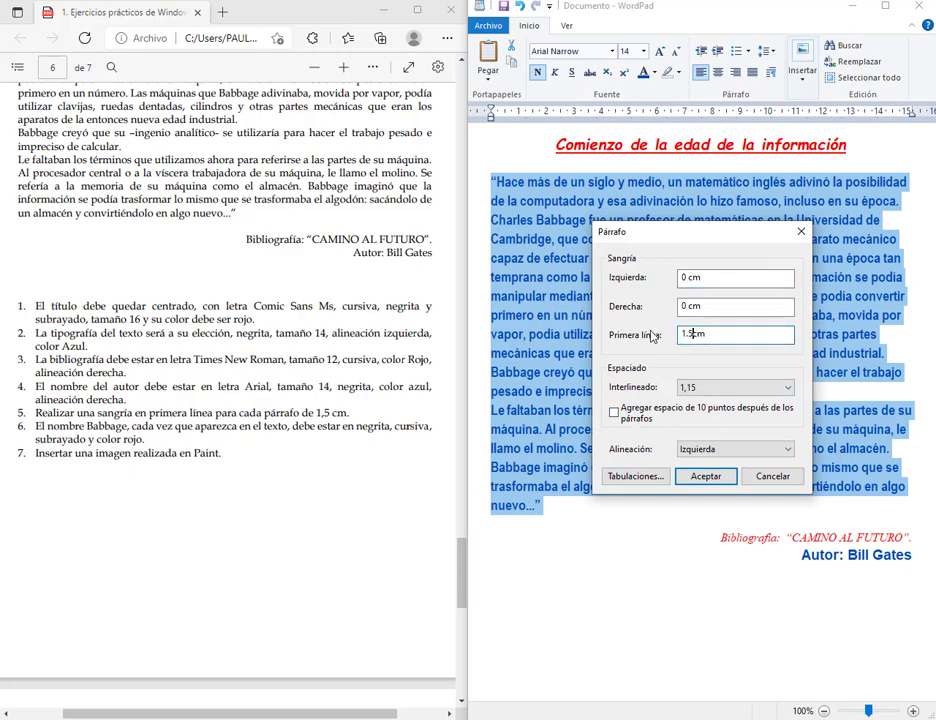
click(705, 476)
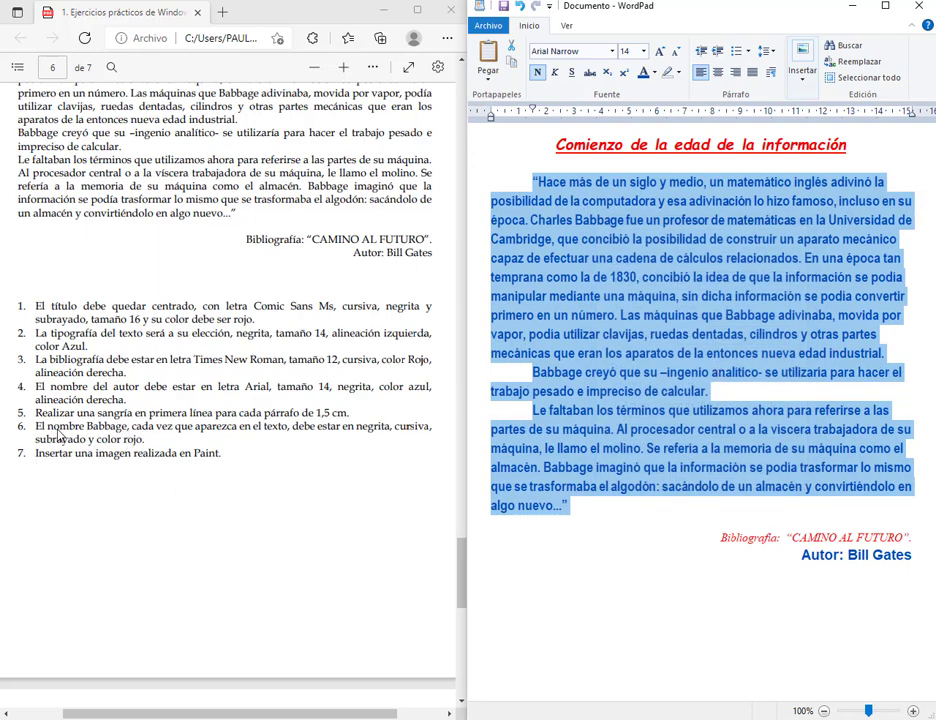
Find the first occurrence of "Babbage" in the WordPad text, keeping the search dialog clear of the match
double_click(106, 426)
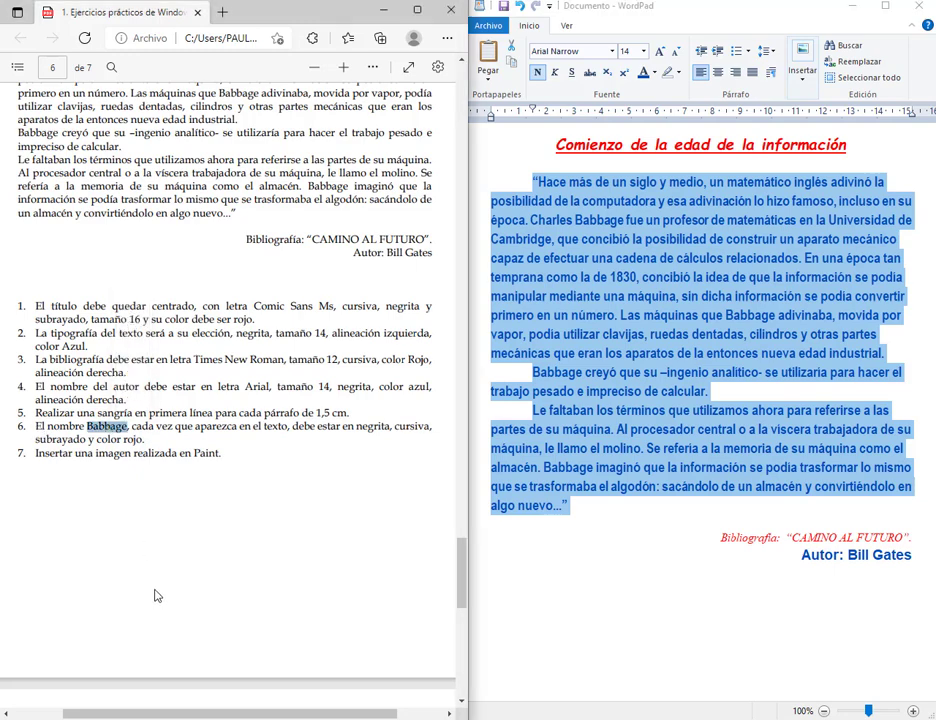
click(246, 430)
click(676, 380)
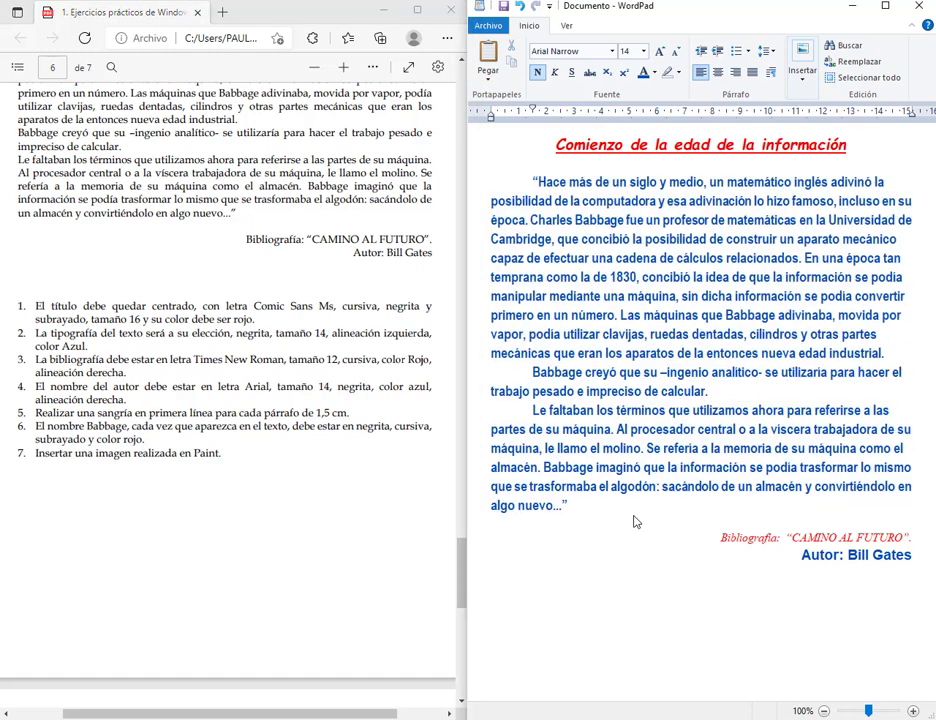
click(845, 46)
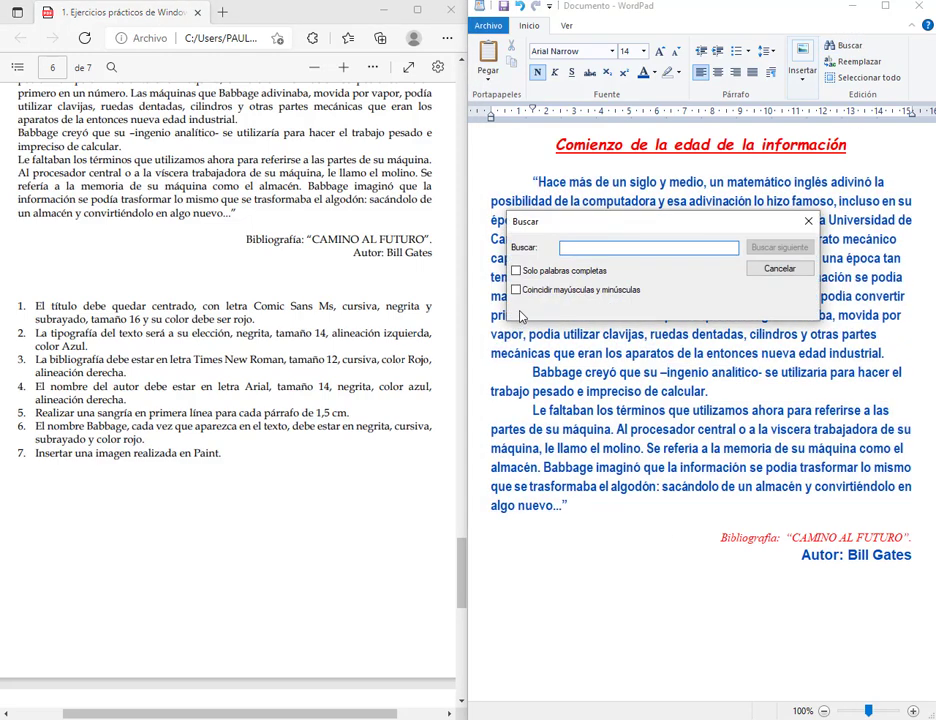
text(Babbage)
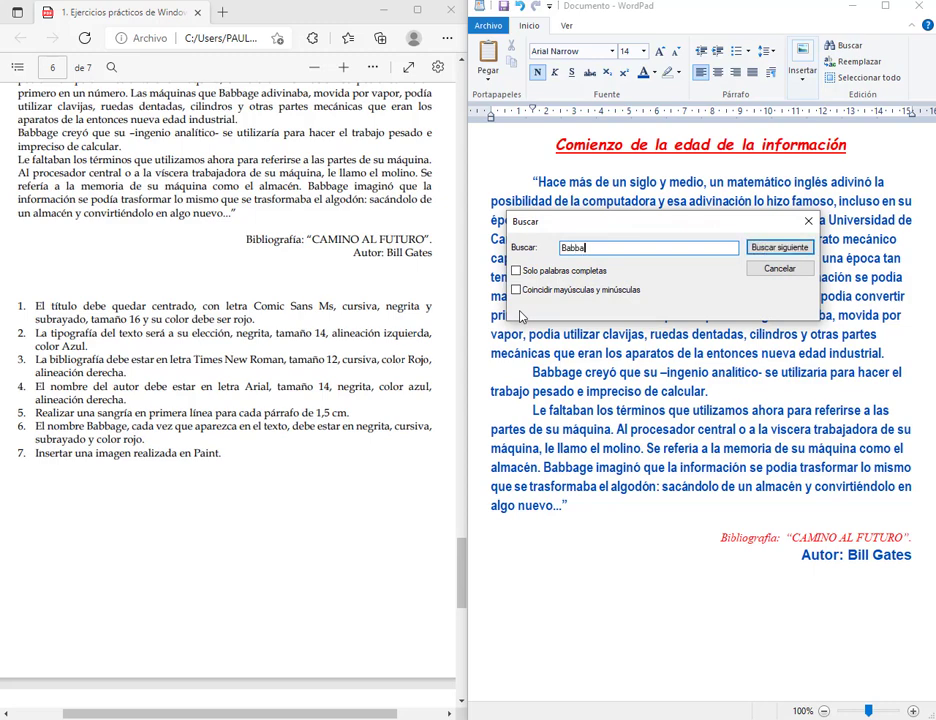
click(782, 250)
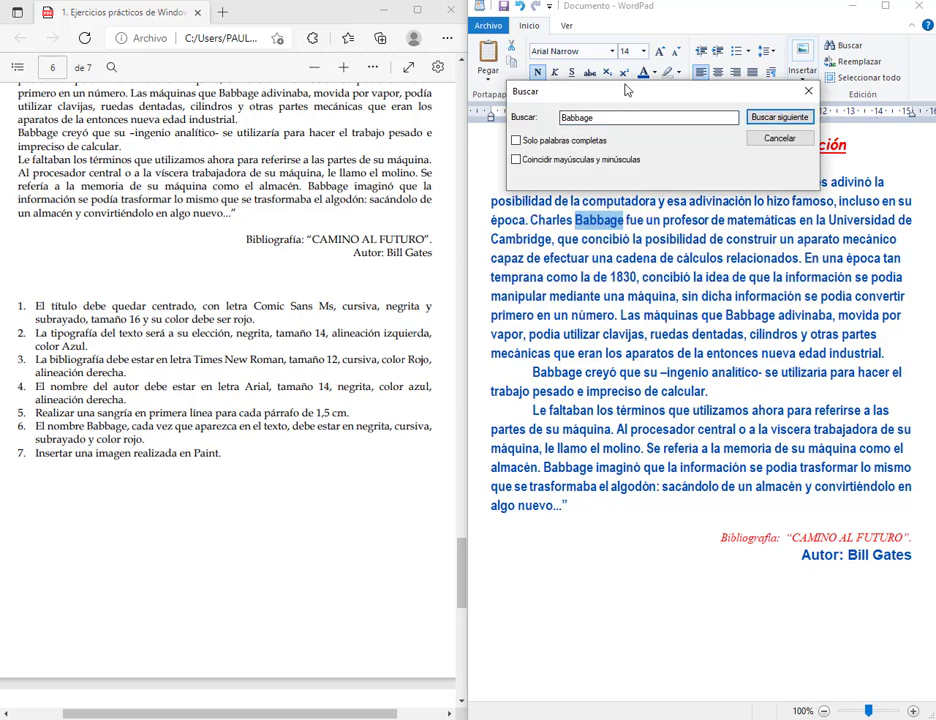
drag(662, 92, 715, 355)
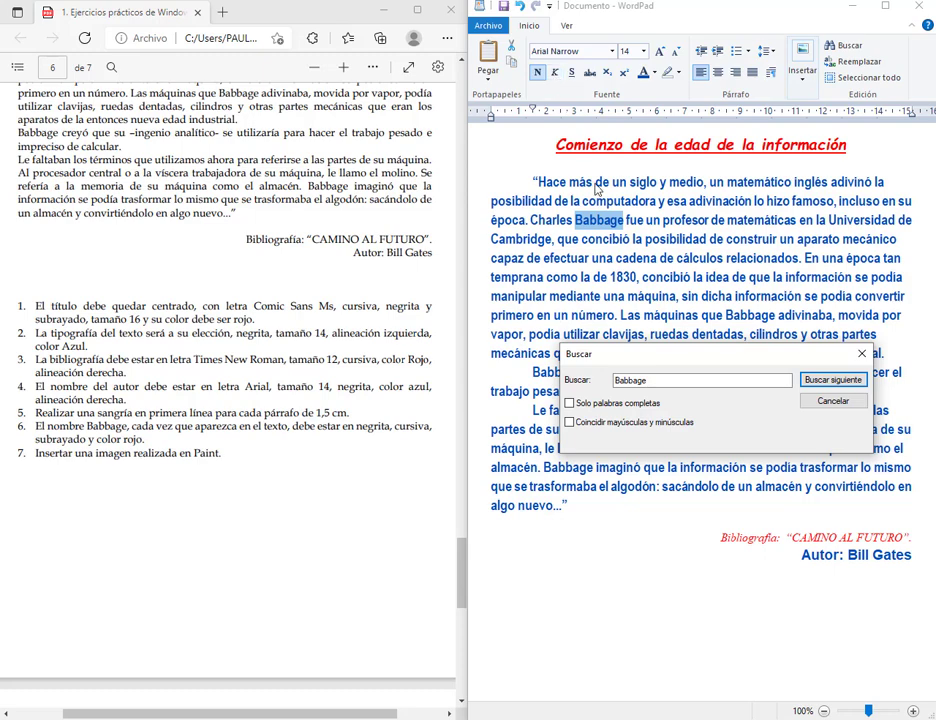
Make the found first occurrence of "Babbage" italic, underlined and red
click(556, 73)
click(571, 73)
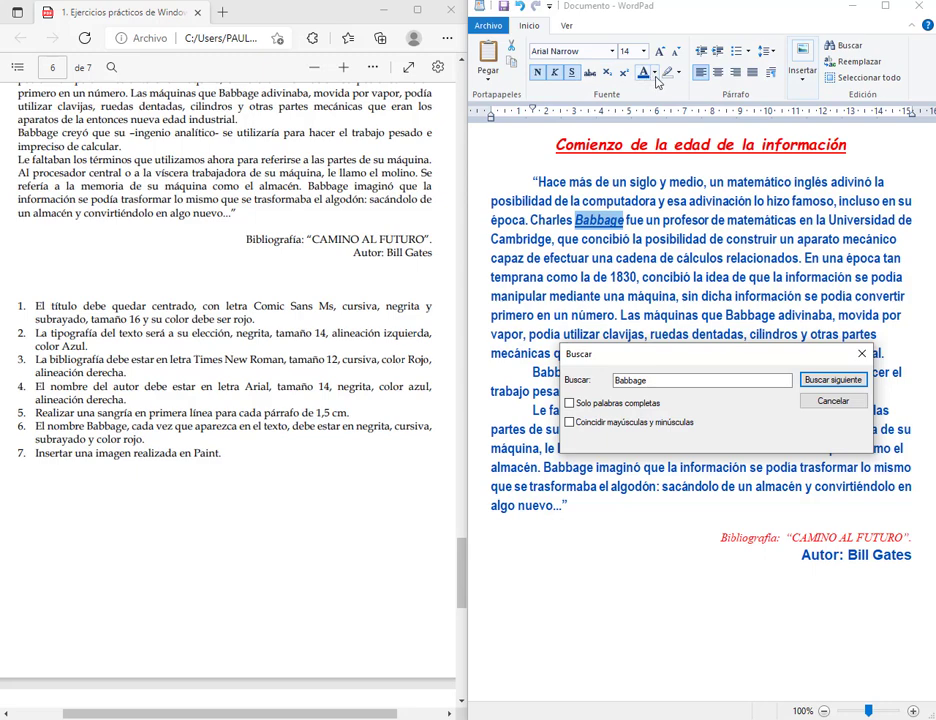
click(656, 76)
click(656, 112)
Find the second and third occurrences of "Babbage" and make each one italic, underlined and red
click(832, 380)
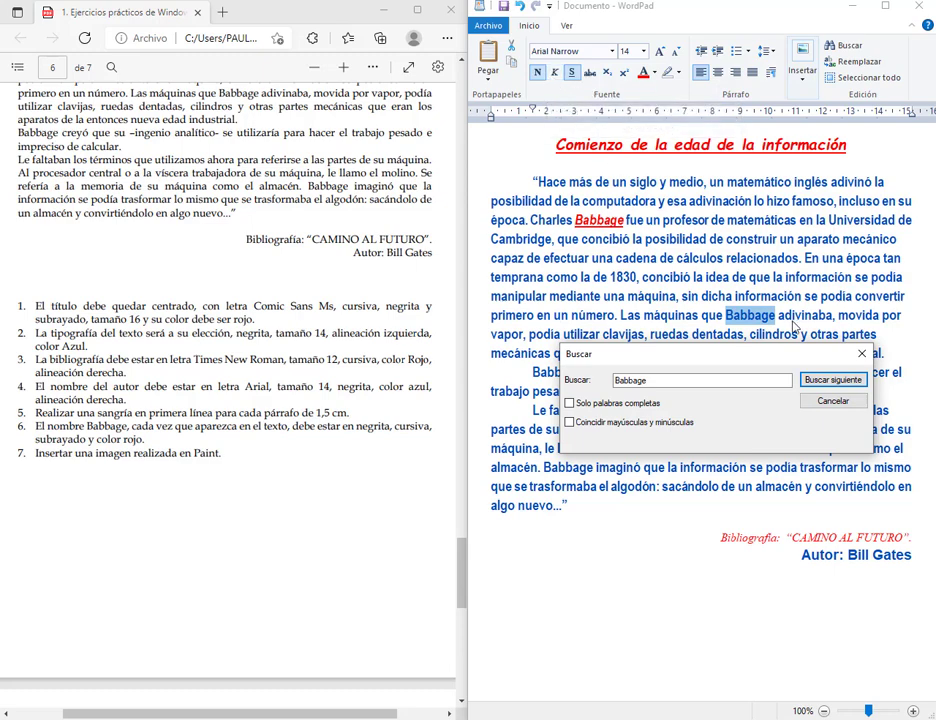
click(554, 72)
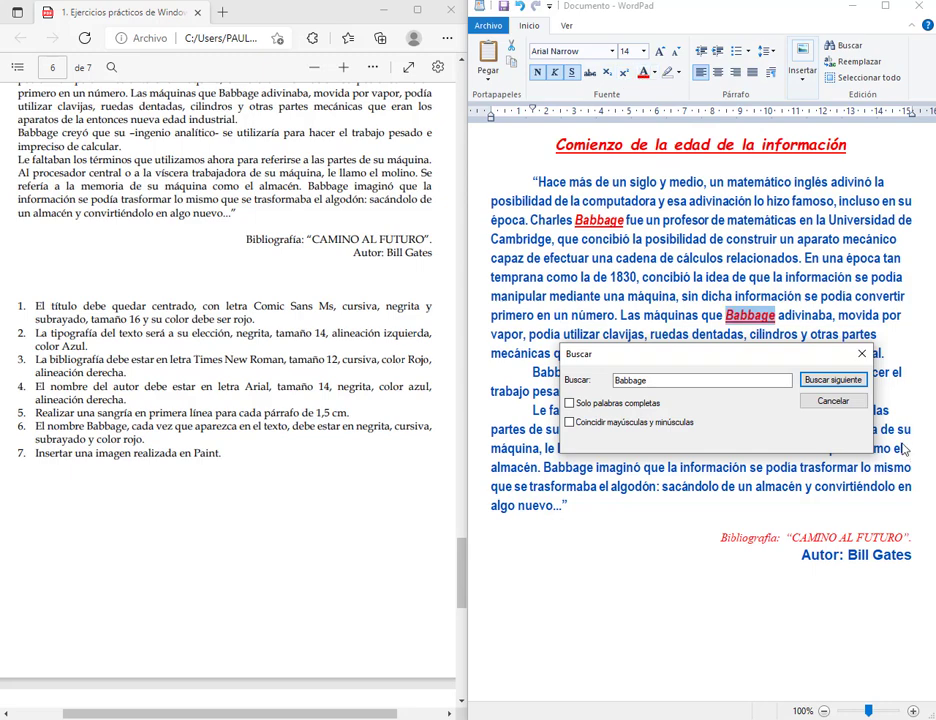
click(833, 380)
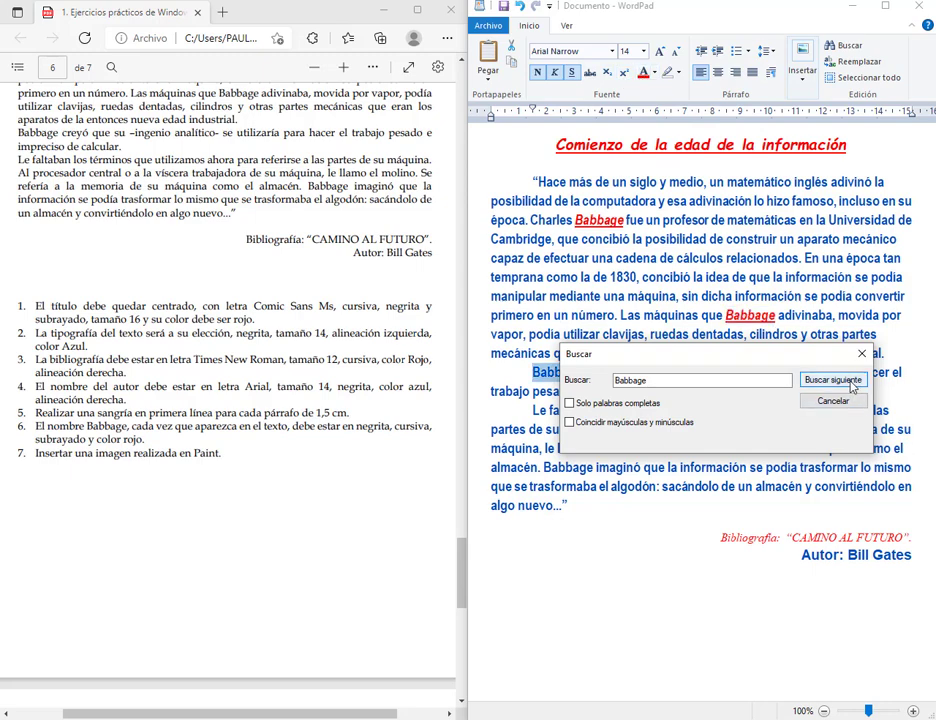
click(554, 75)
click(571, 73)
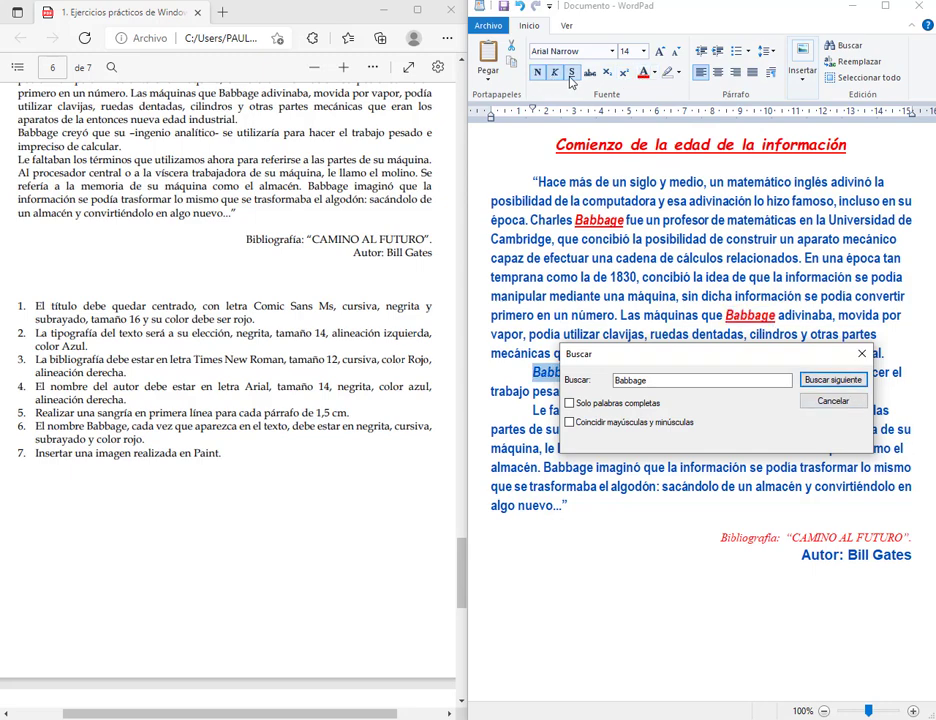
Make the "Babbage" in the last body paragraph italic, underlined and red, and finish the search
click(845, 380)
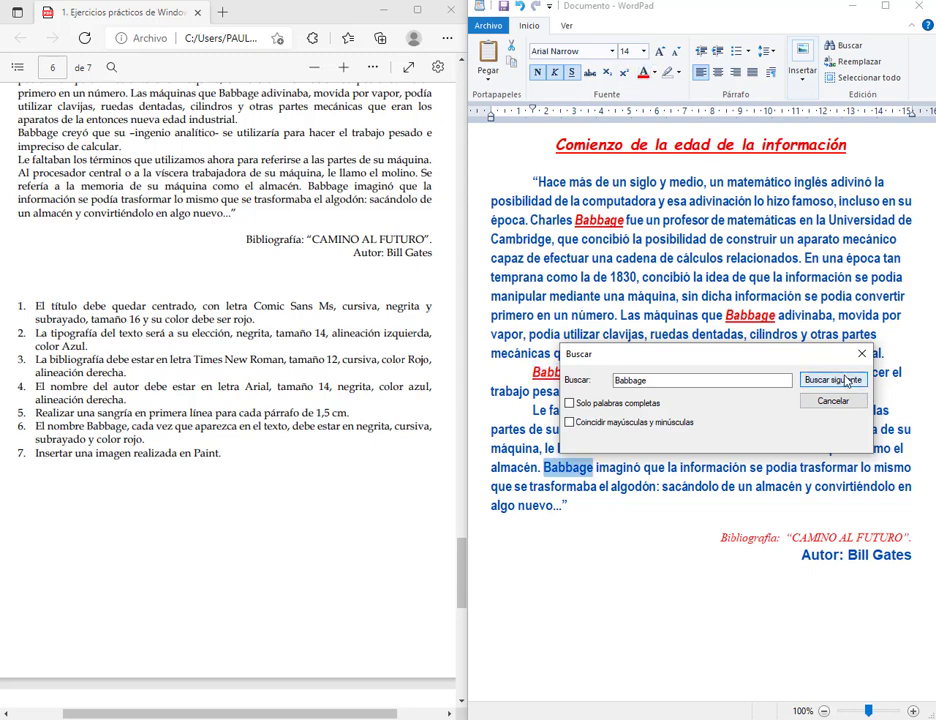
click(554, 75)
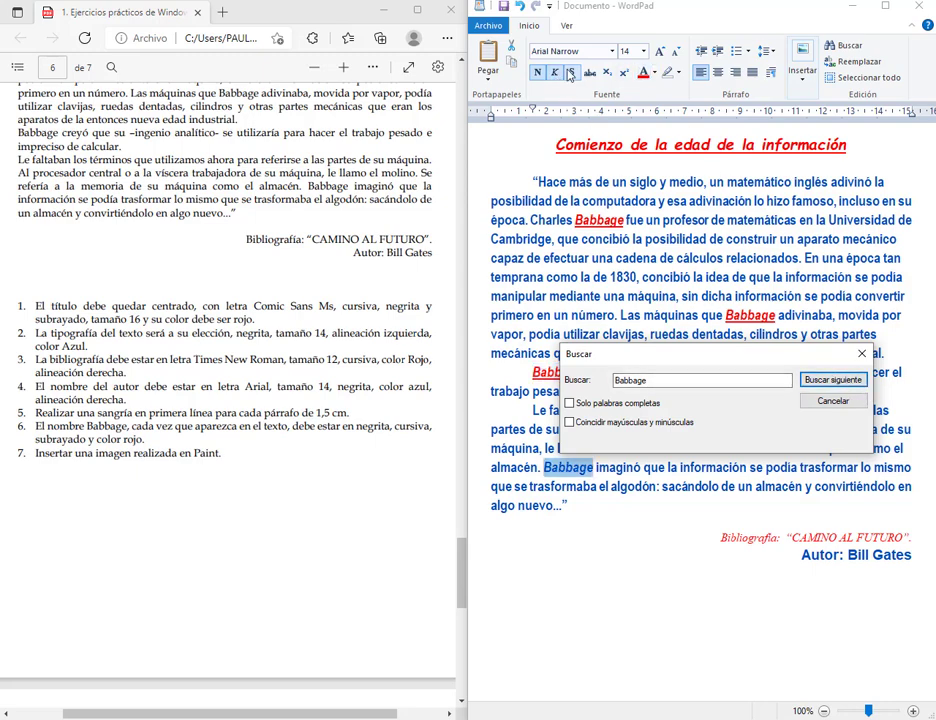
click(571, 75)
click(644, 72)
click(843, 380)
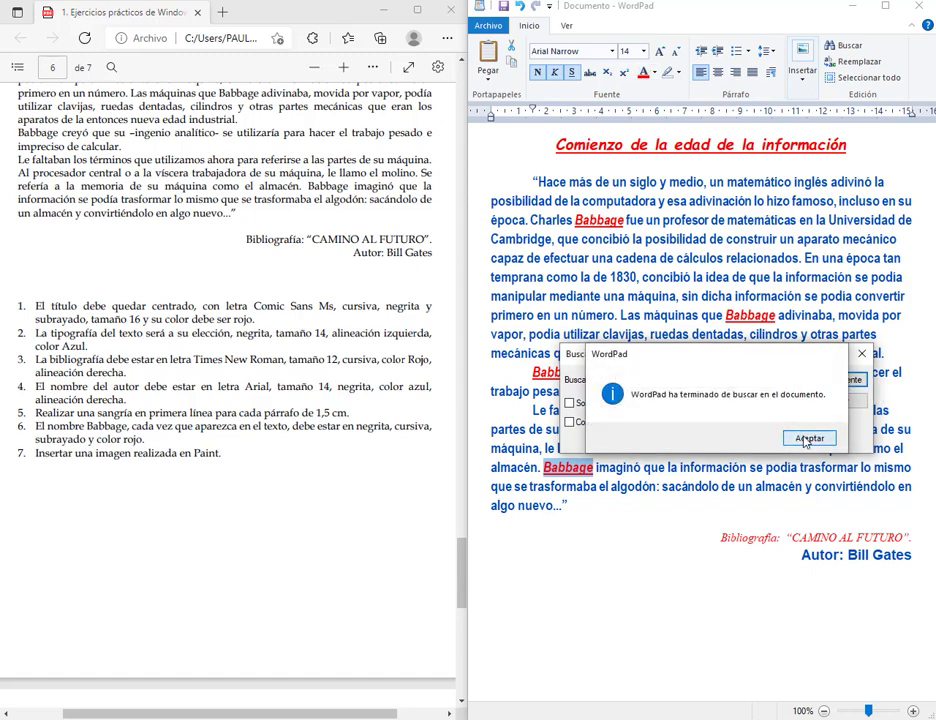
click(806, 489)
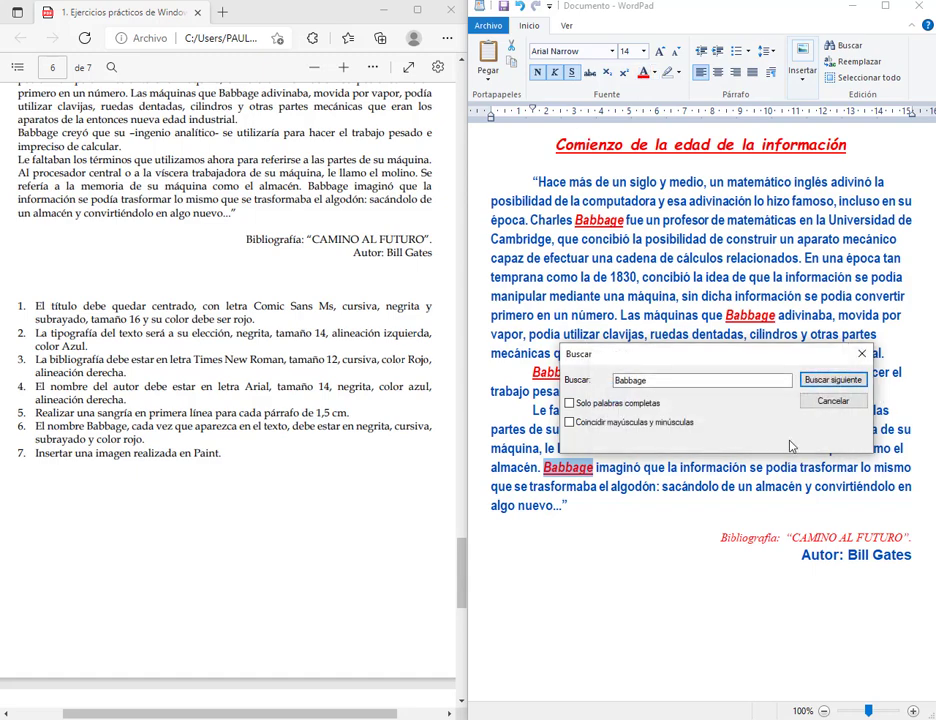
click(862, 353)
click(778, 261)
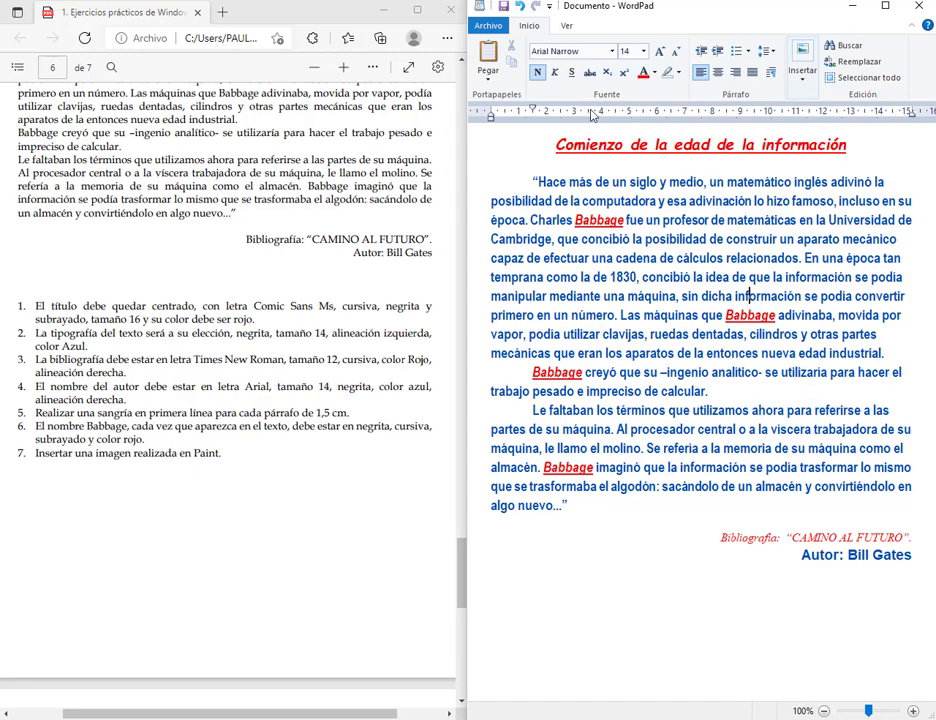
Save the document as "trabajo práctico Nº4" in Documentos > 1. Curso de Secreatariado > Modulo 1
click(490, 27)
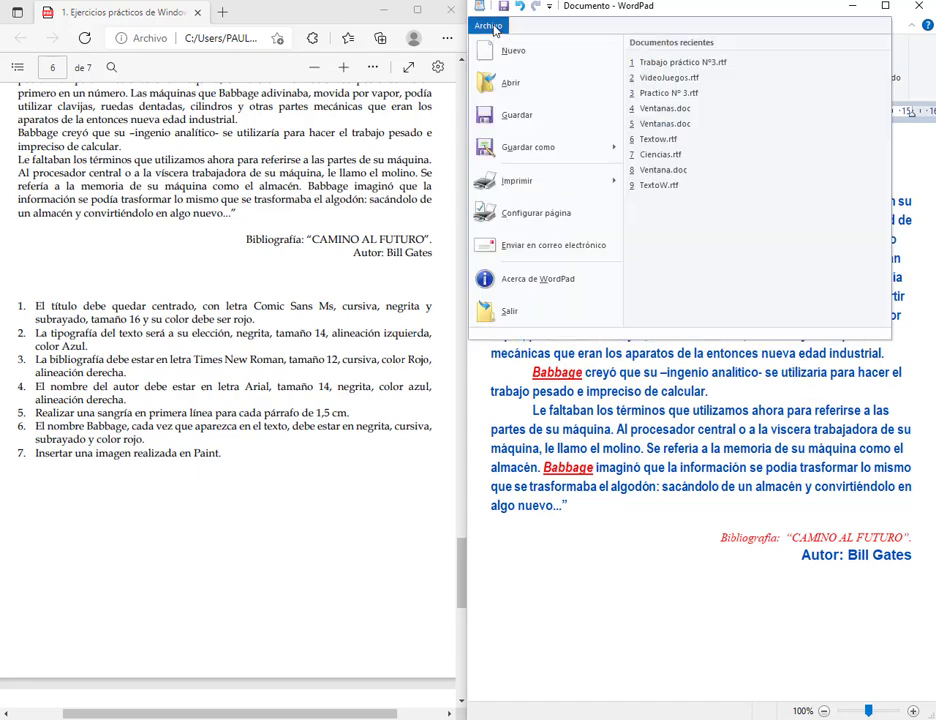
click(515, 147)
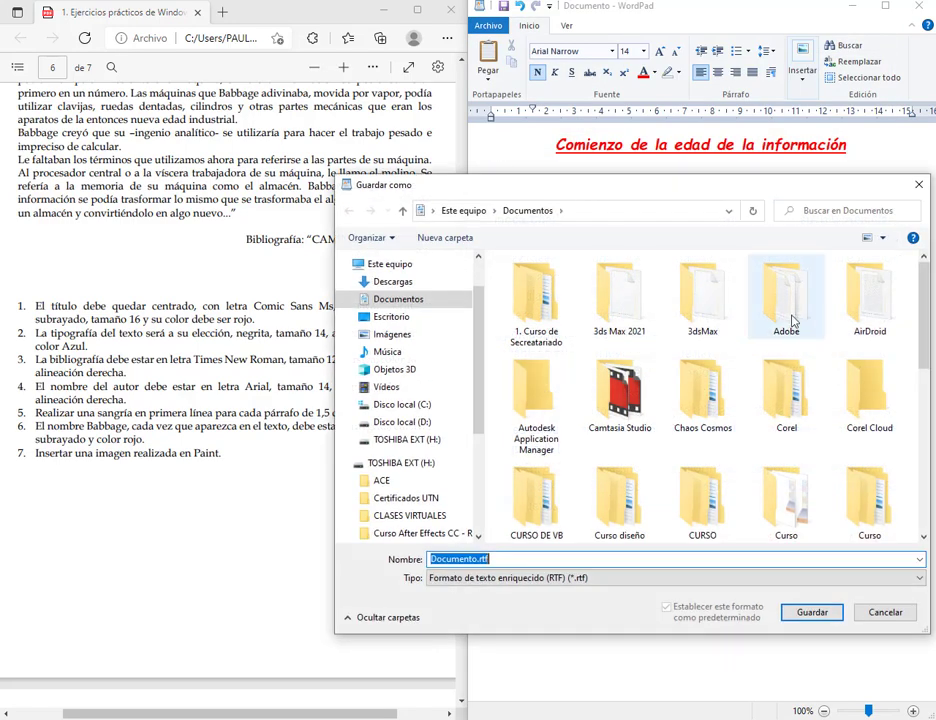
double_click(552, 302)
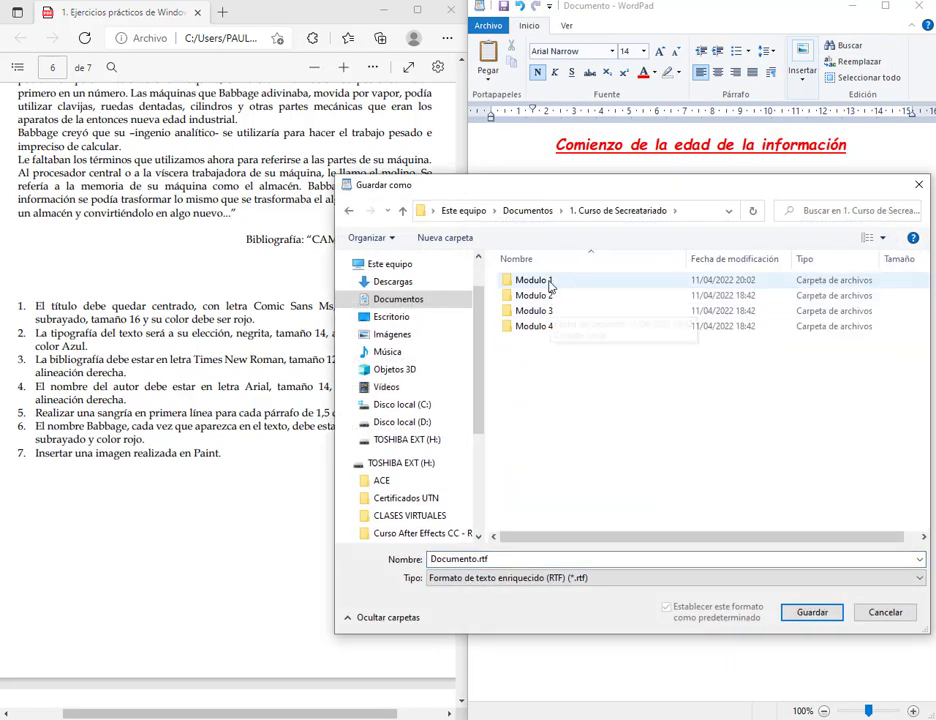
double_click(549, 284)
double_click(503, 562)
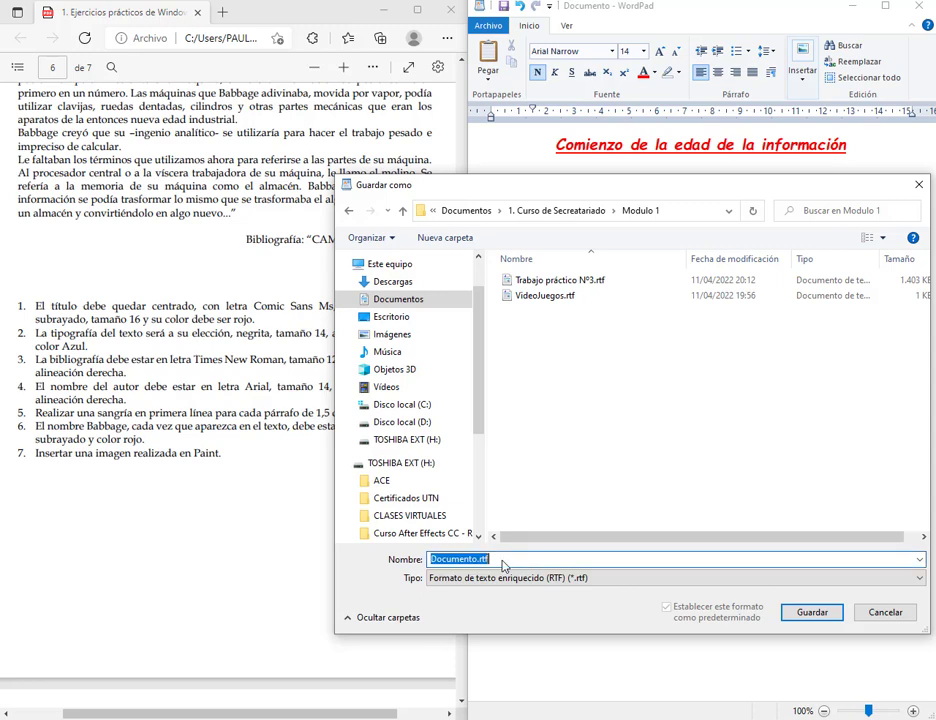
text(trabajo práctico)
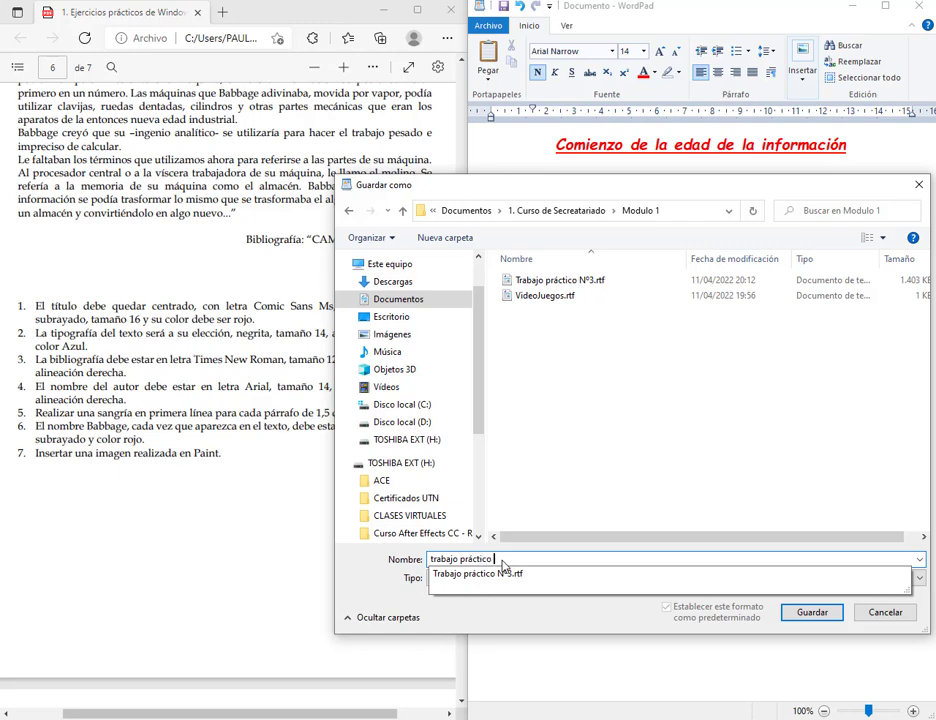
text(Nº4)
key(Return)
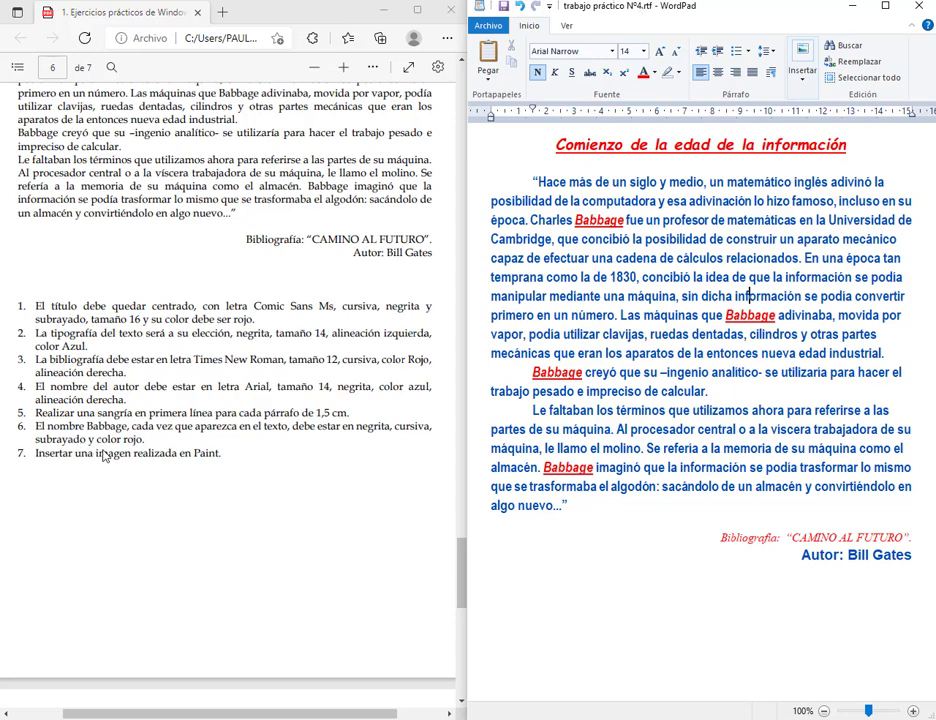
Place the cursor after the author's name and examine the sample drawings in the exercise PDF to choose one for Paint
click(912, 554)
scroll(188, 437, up, 10)
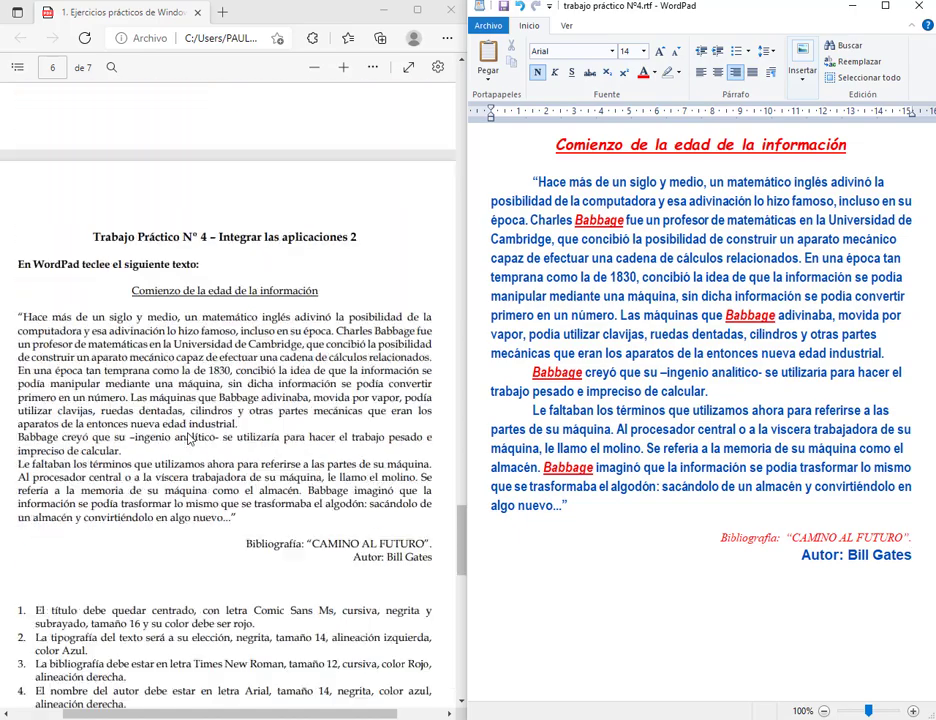
scroll(188, 437, up, 15)
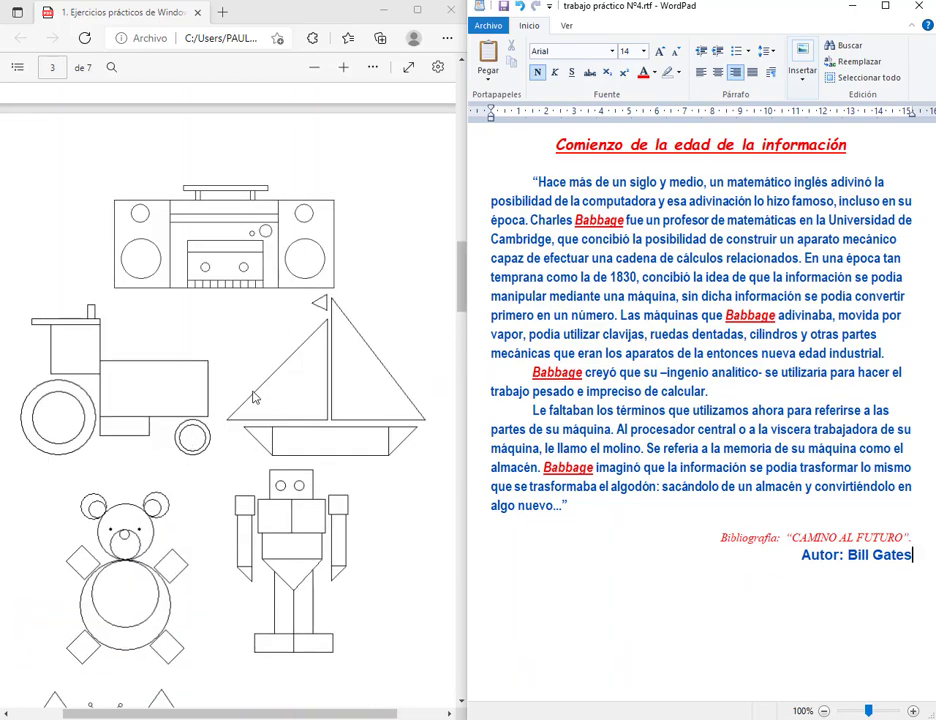
scroll(255, 397, up, 6)
scroll(253, 398, up, 2)
scroll(253, 398, down, 7)
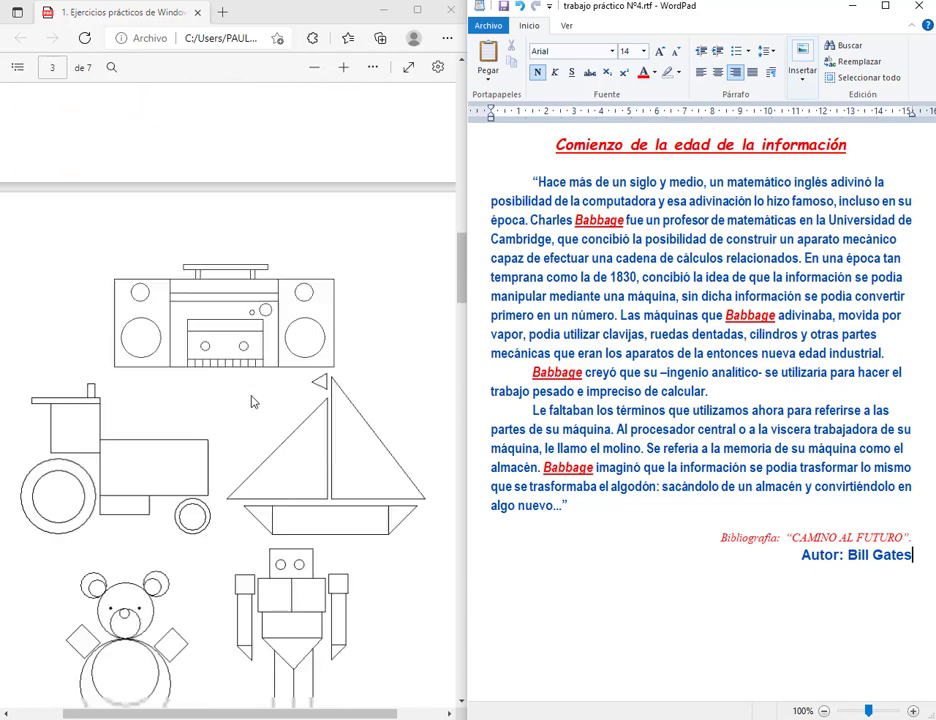
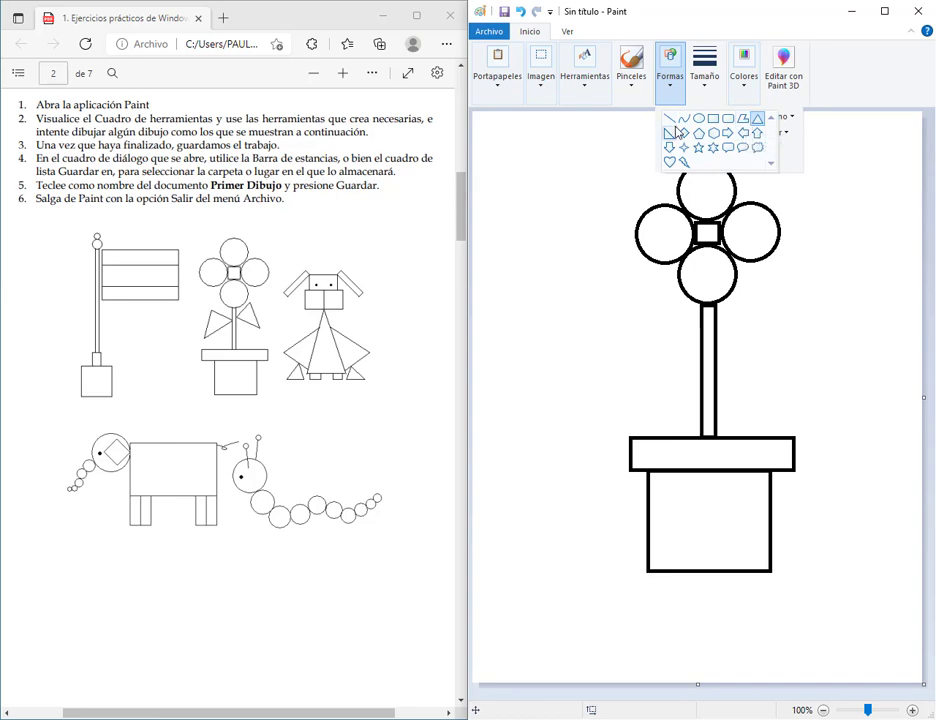
Maximize the Paint window and widen the canvas to about 1071 pixels, leaving blank space beside the flower
click(884, 12)
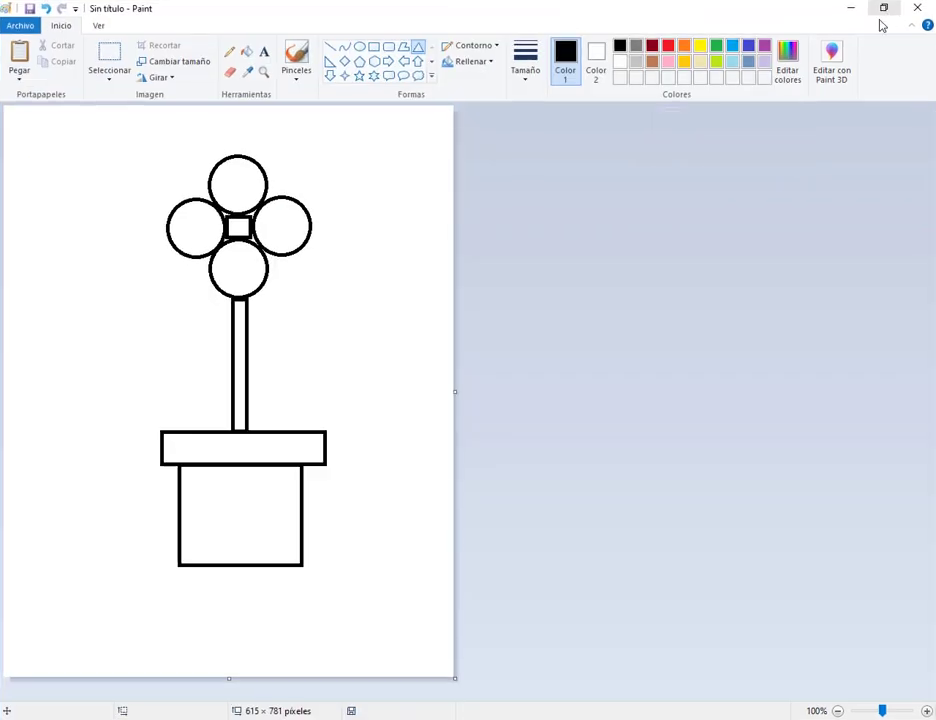
drag(458, 392, 783, 410)
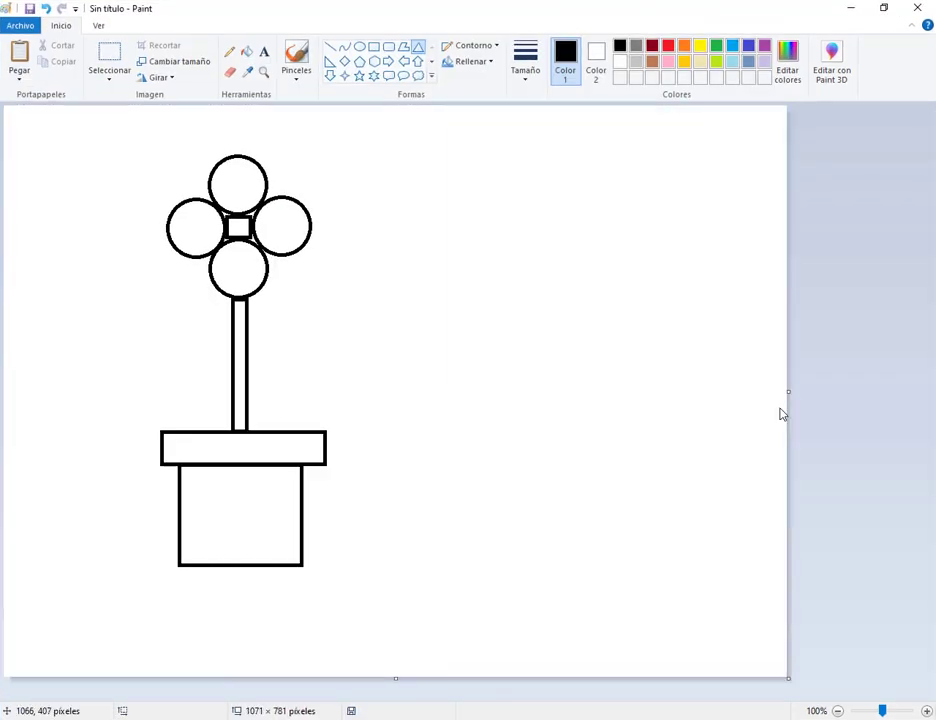
Draw a tilted triangle about 247 pixels wide from three separate straight lines in the blank area beside the flower
click(332, 47)
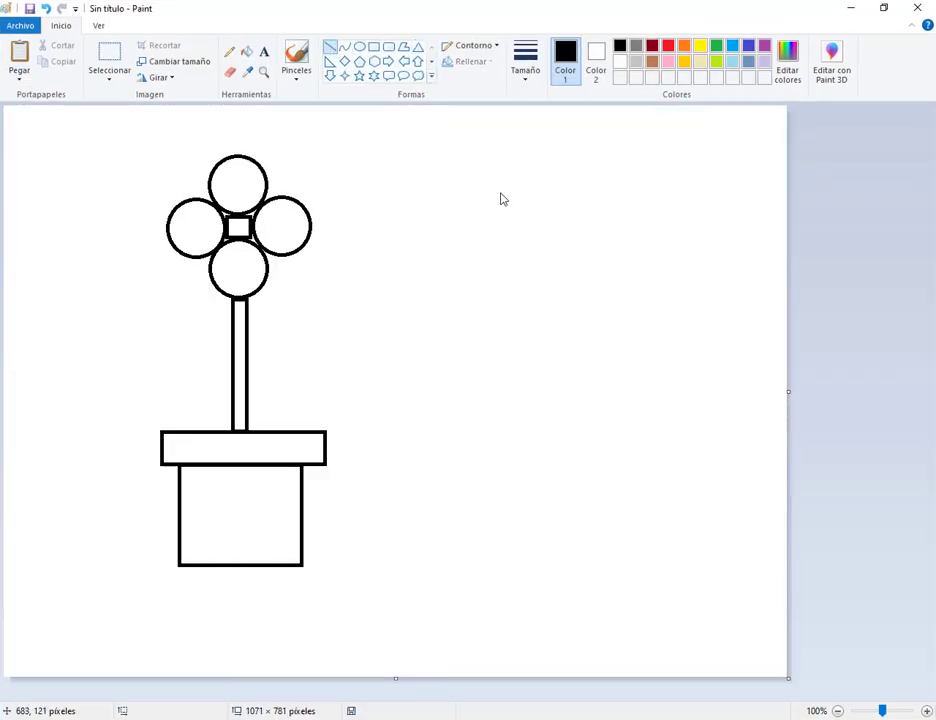
drag(497, 182, 678, 214)
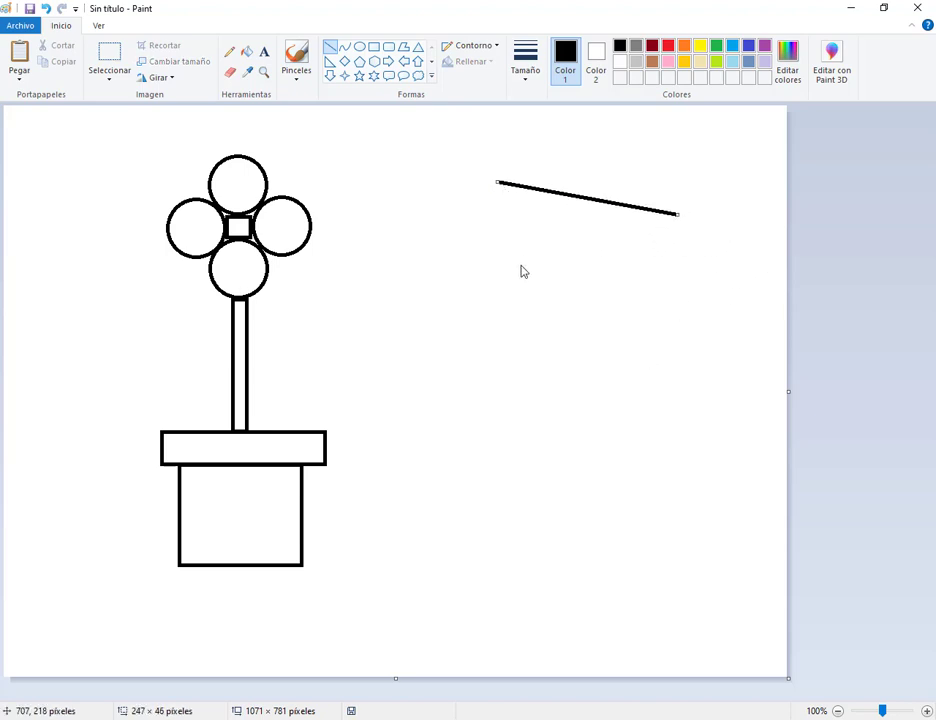
drag(524, 343, 499, 186)
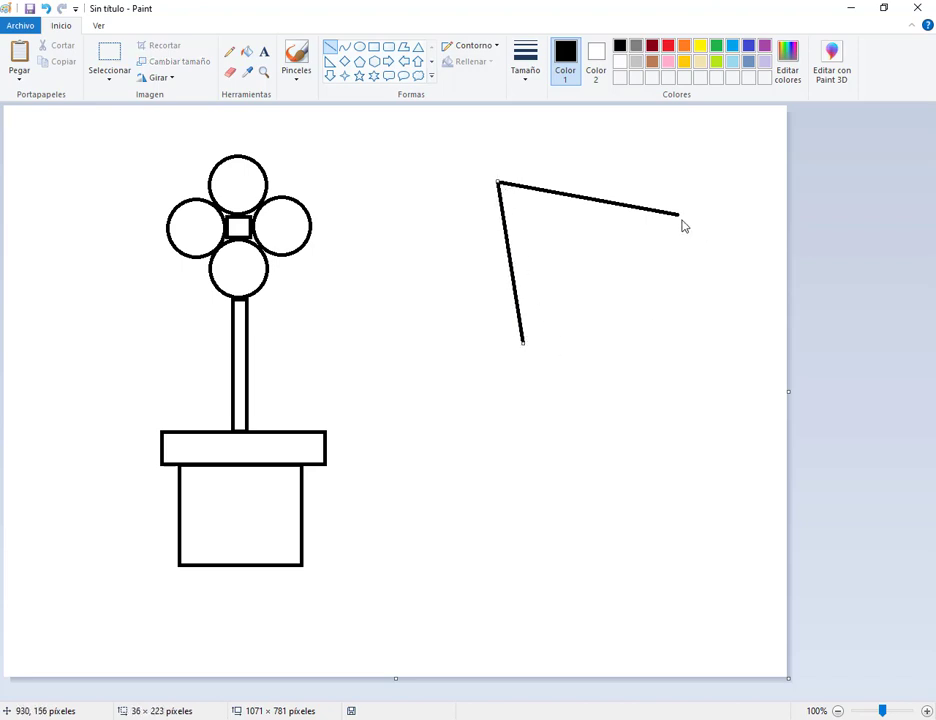
drag(680, 222, 524, 351)
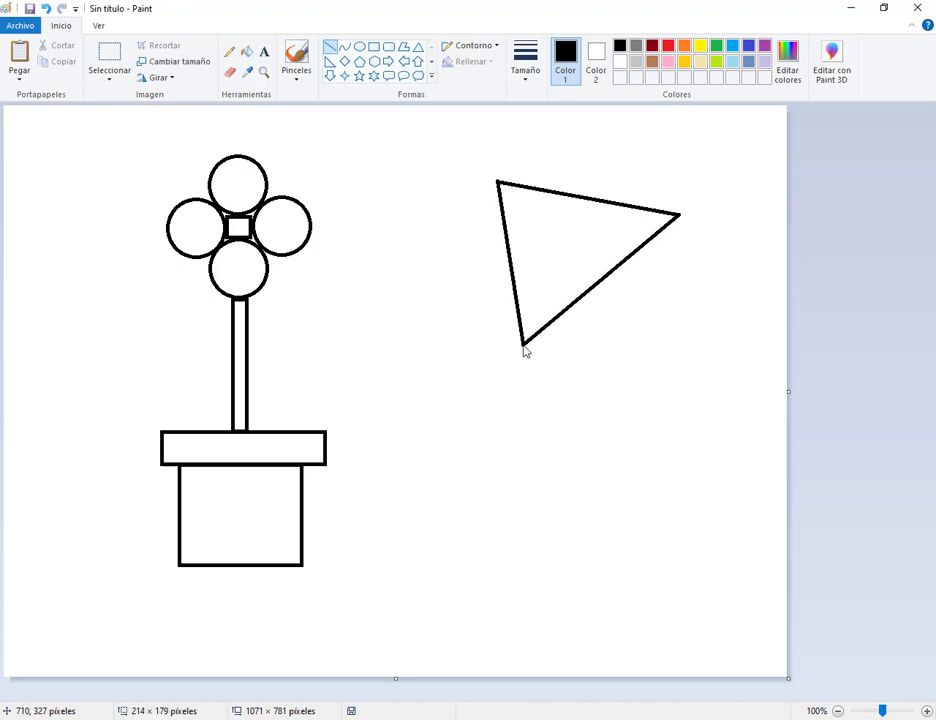
click(532, 210)
Draw an S-shaped line about 363 pixels wide below the triangle with the Curve tool, bending it twice
click(344, 48)
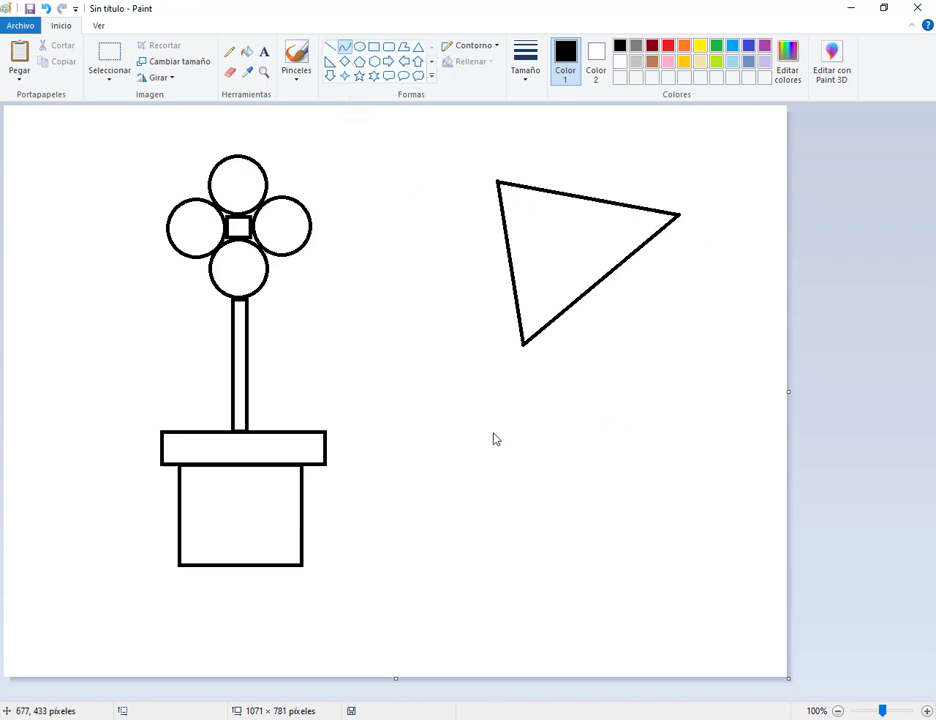
drag(482, 478, 748, 425)
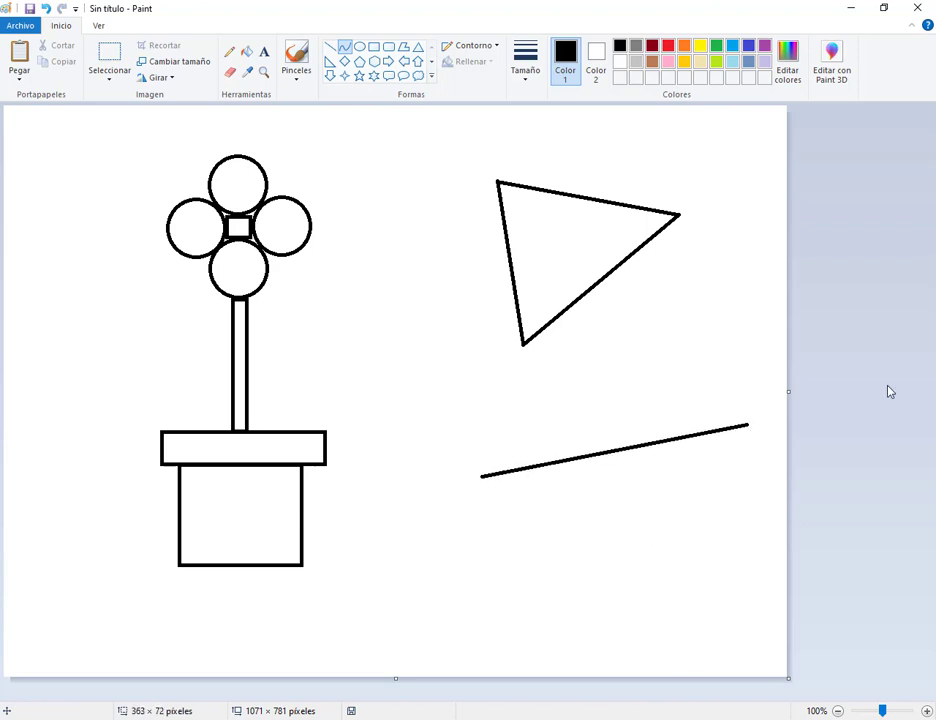
drag(610, 458, 630, 543)
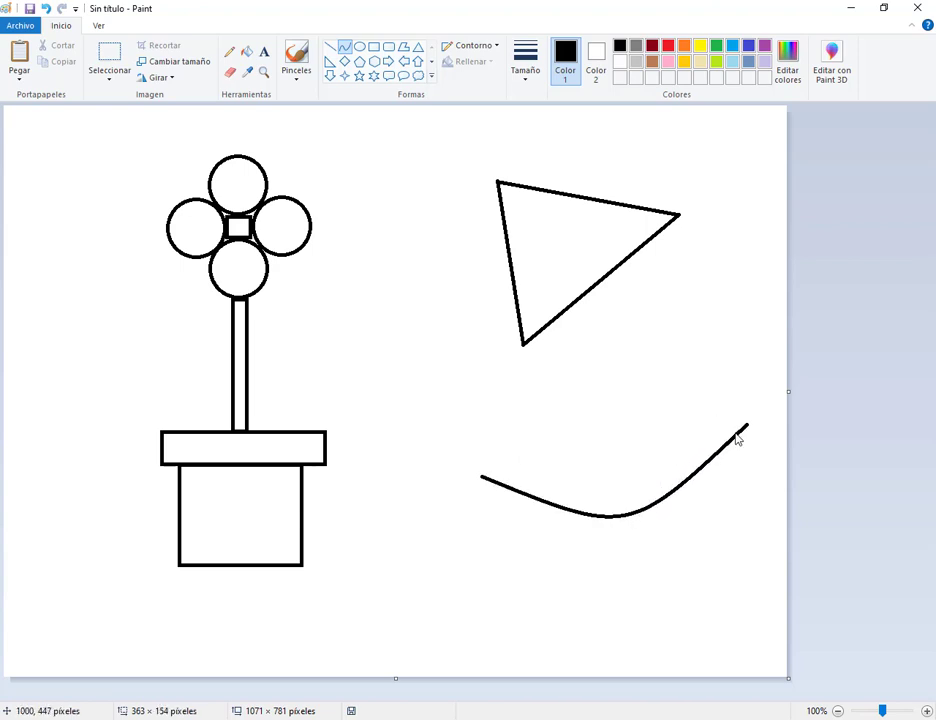
drag(733, 441, 585, 407)
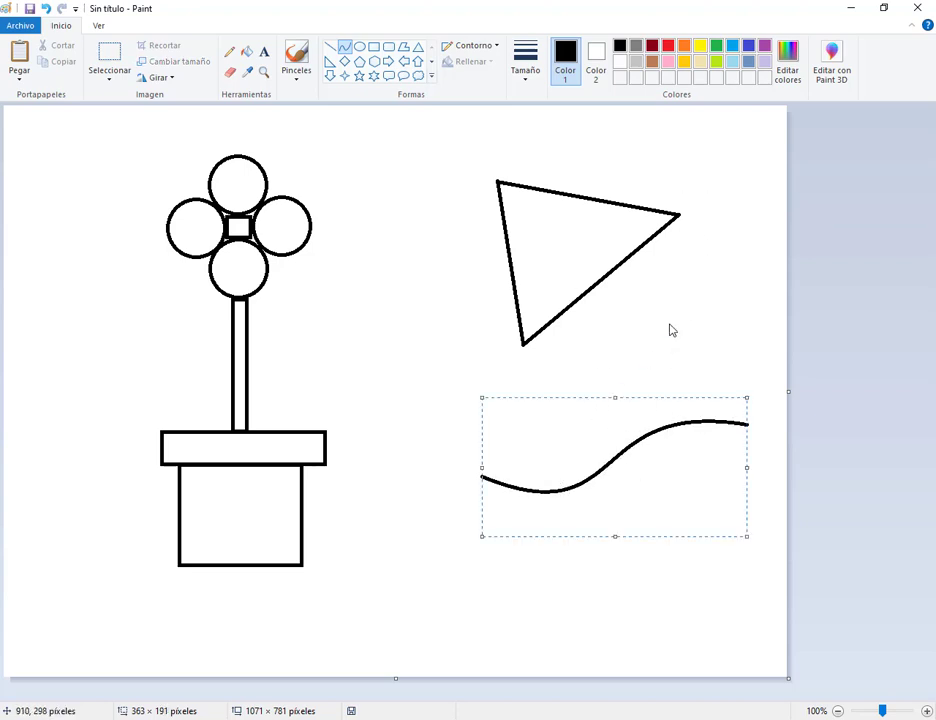
click(530, 409)
Draw two more curved lines, one about 349 pixels wide above the S-curve and one about 377 pixels wide below it
drag(479, 392, 736, 307)
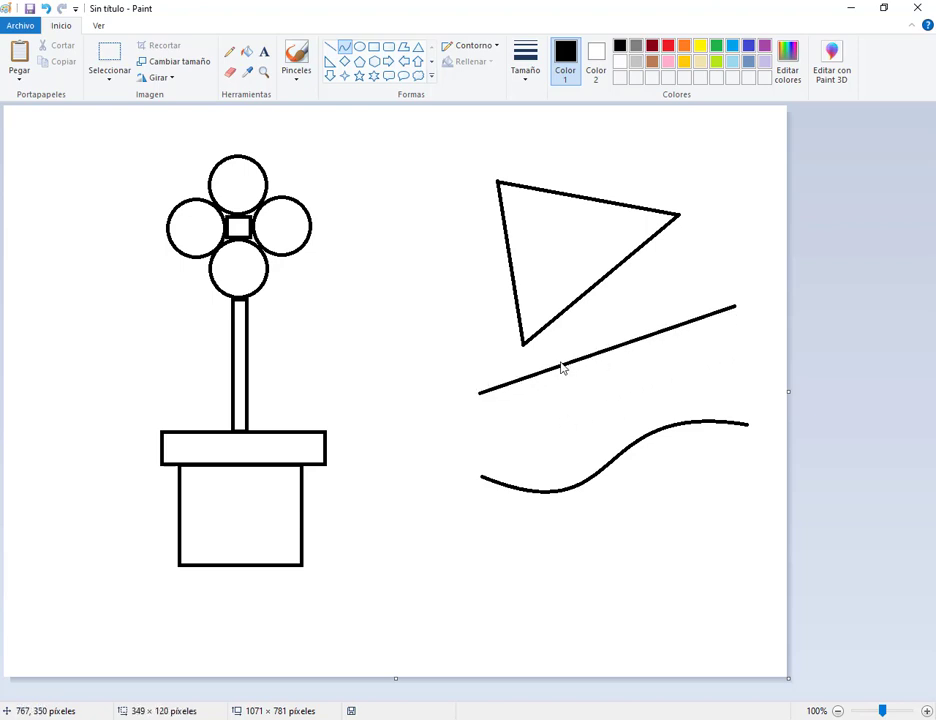
mouse_move(562, 368)
mouse_down()
mouse_move(556, 392)
mouse_move(566, 408)
mouse_move(570, 369)
mouse_up()
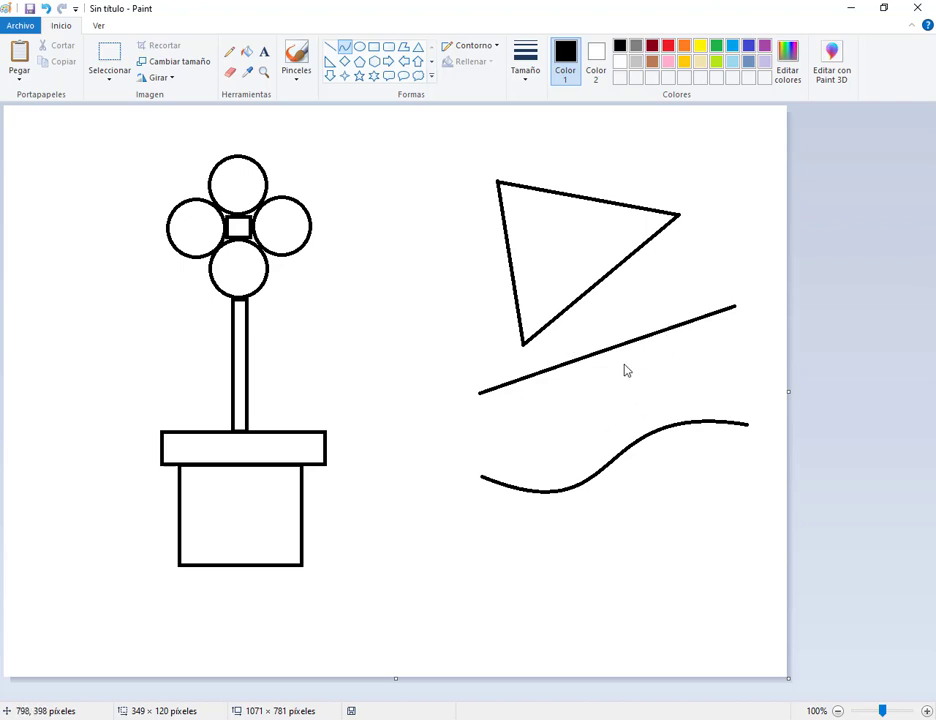
drag(668, 338, 654, 276)
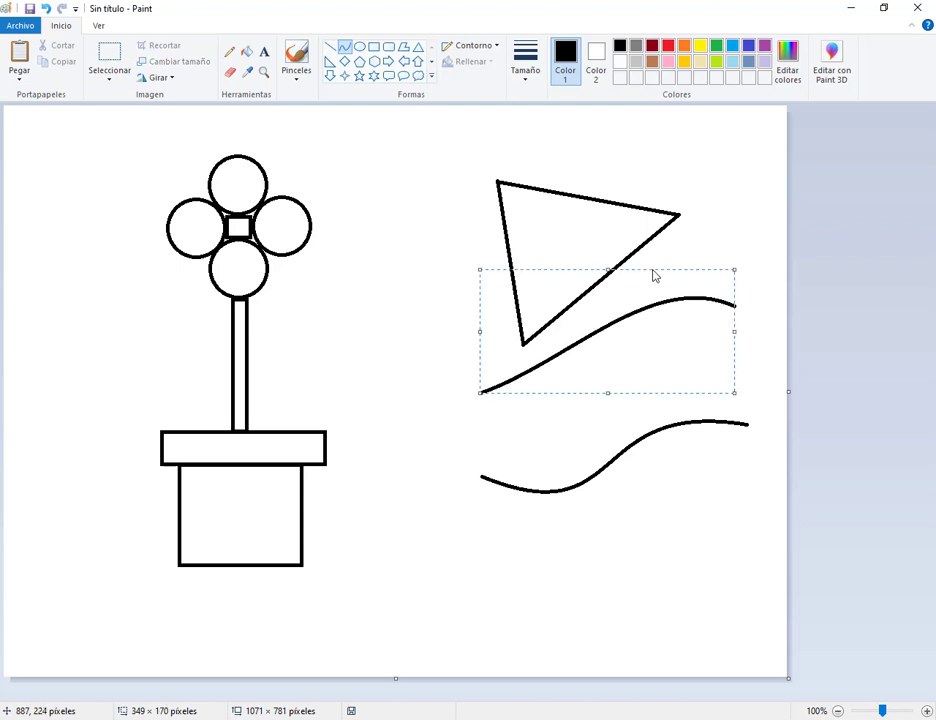
click(595, 453)
drag(471, 601, 741, 518)
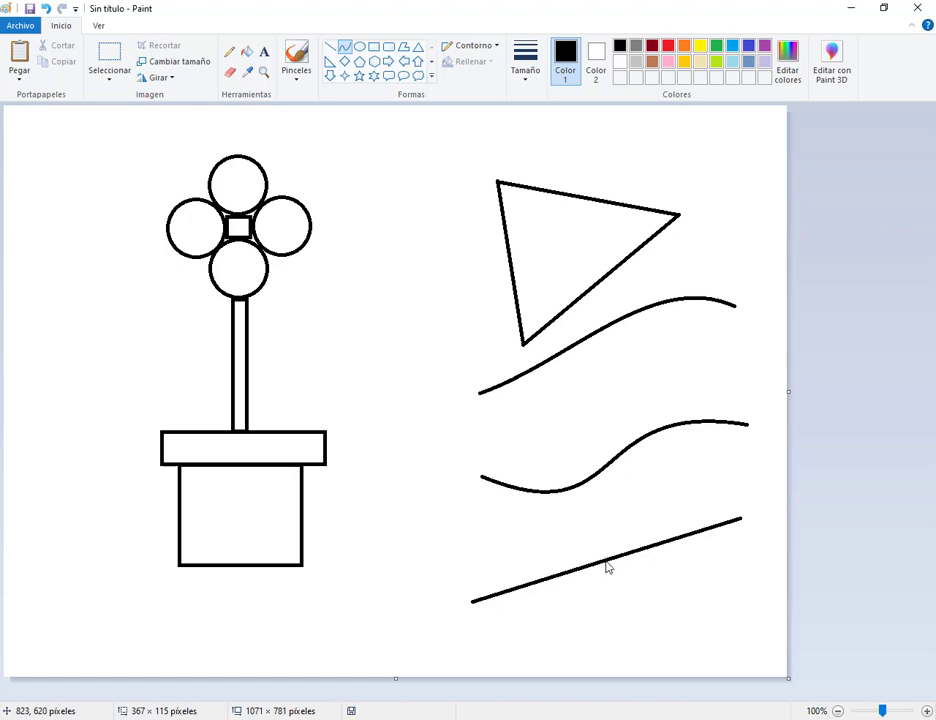
drag(607, 567, 782, 673)
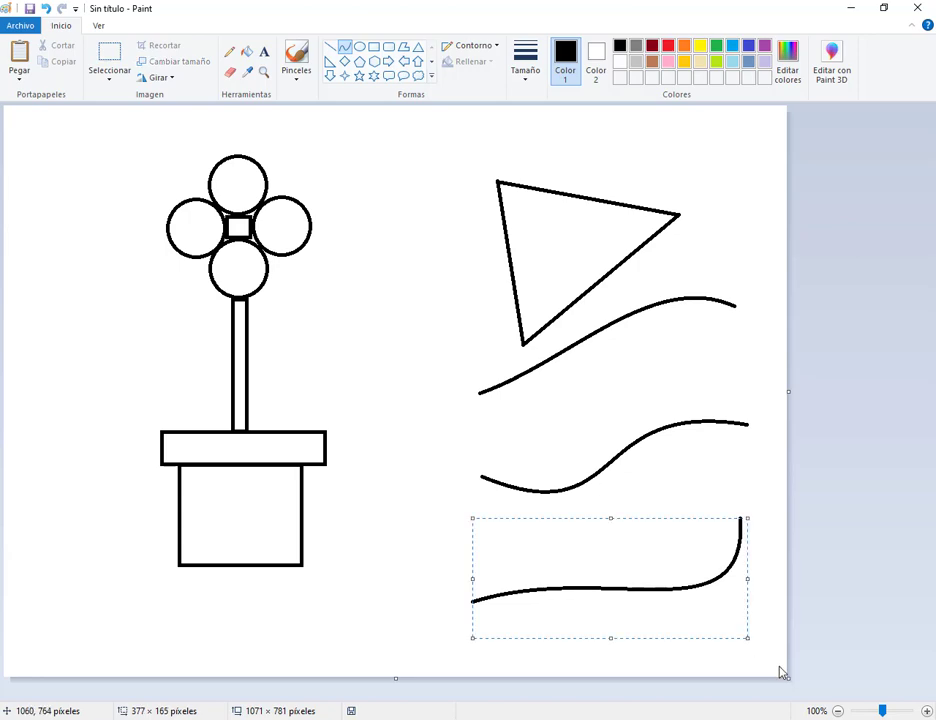
click(764, 637)
Select the practice triangle and all the curves beside the flower and delete them
click(127, 62)
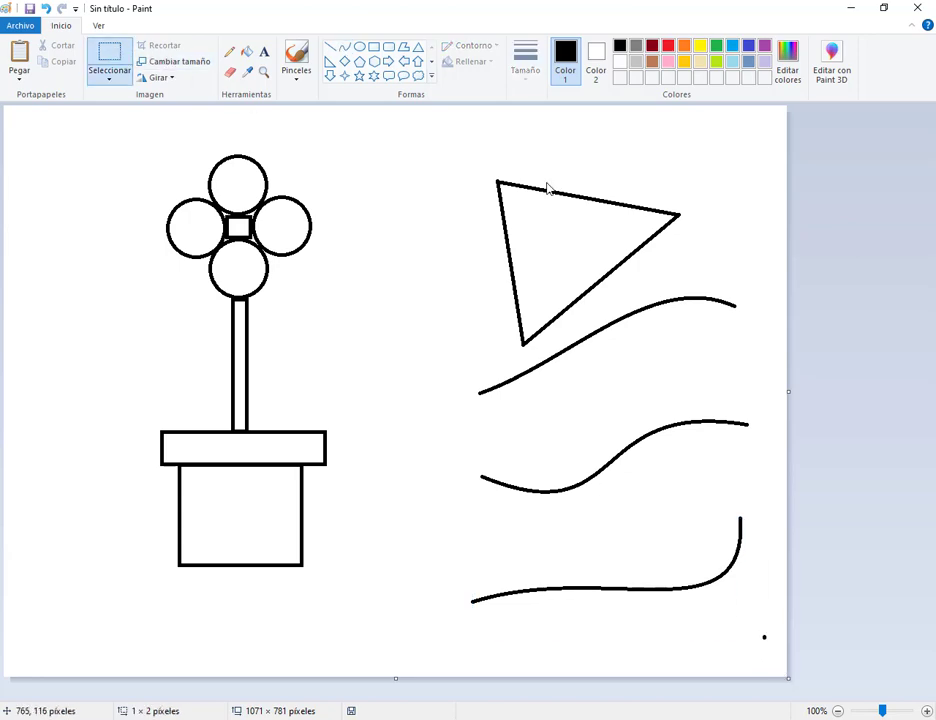
drag(415, 148, 906, 680)
key(Delete)
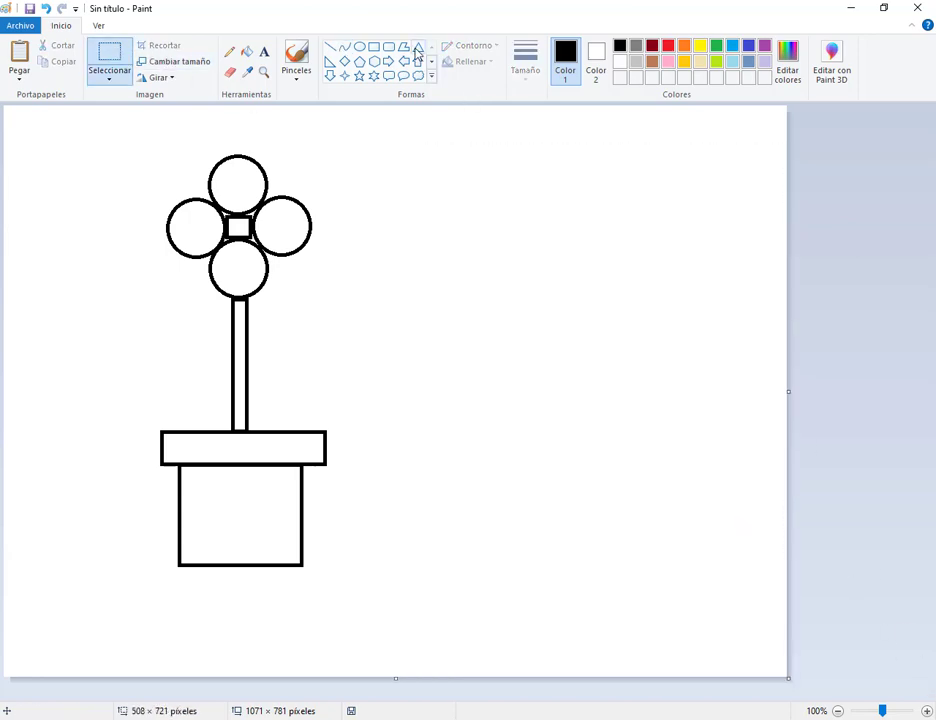
Draw a closed tilted triangle about 183 by 185 pixels beside the flower with the Polygon tool
click(403, 47)
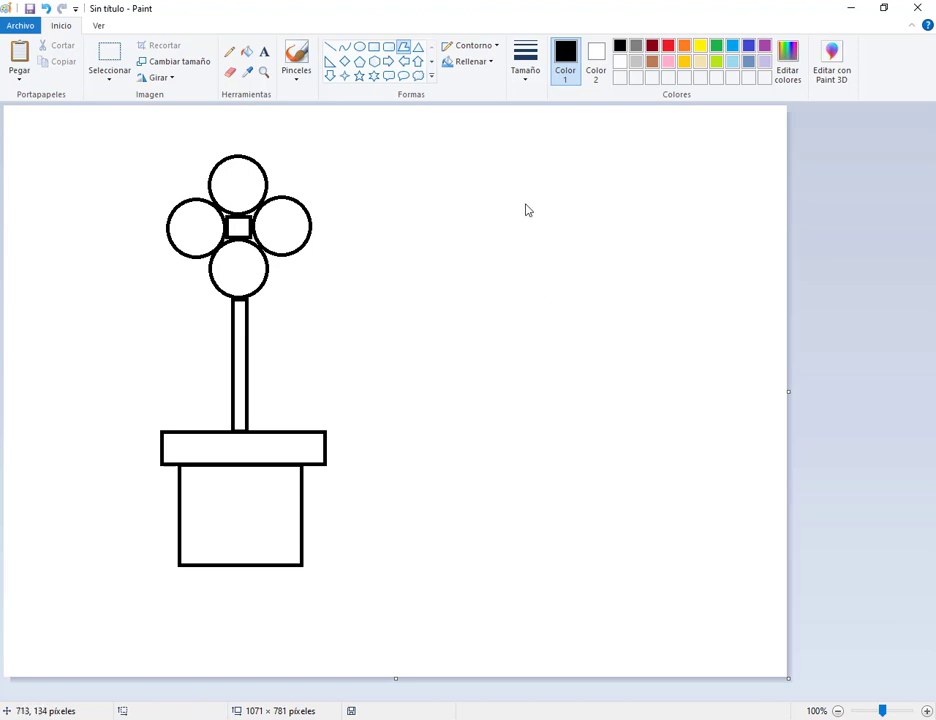
drag(530, 203, 668, 234)
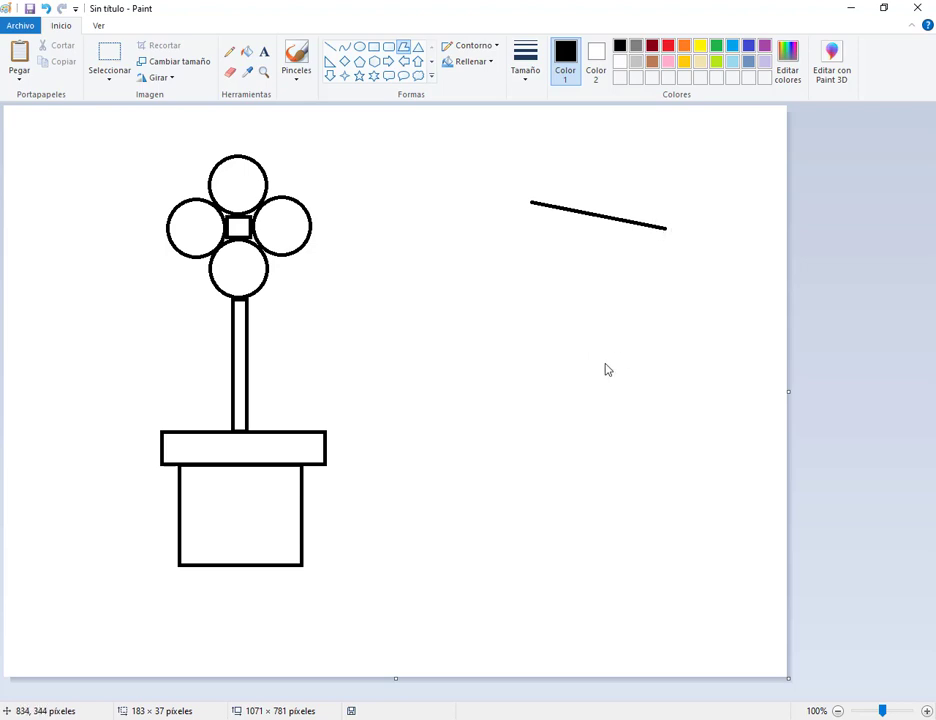
click(578, 339)
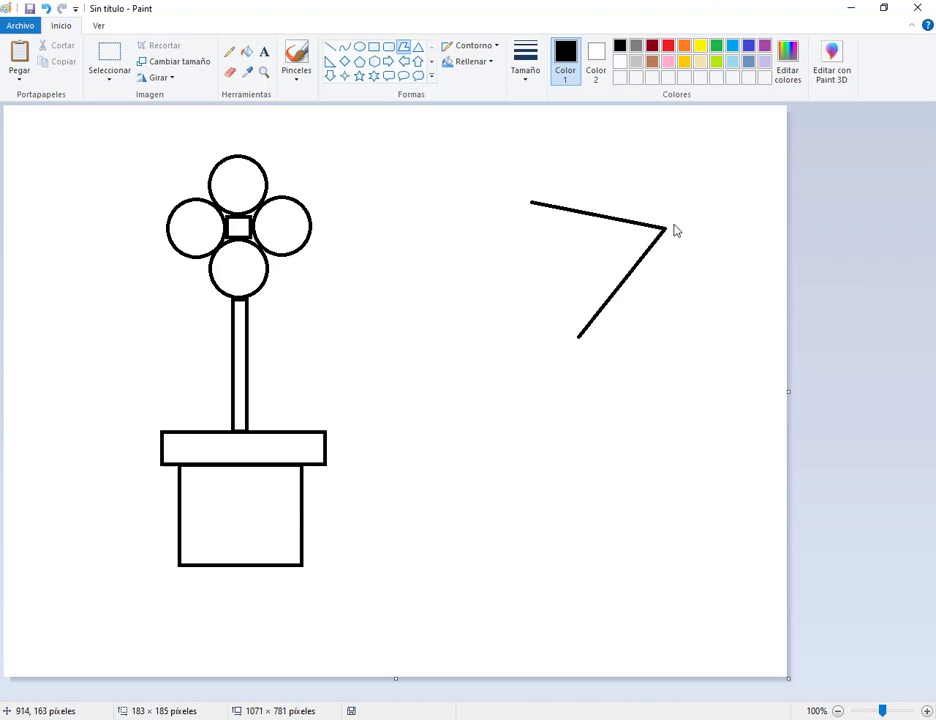
click(532, 205)
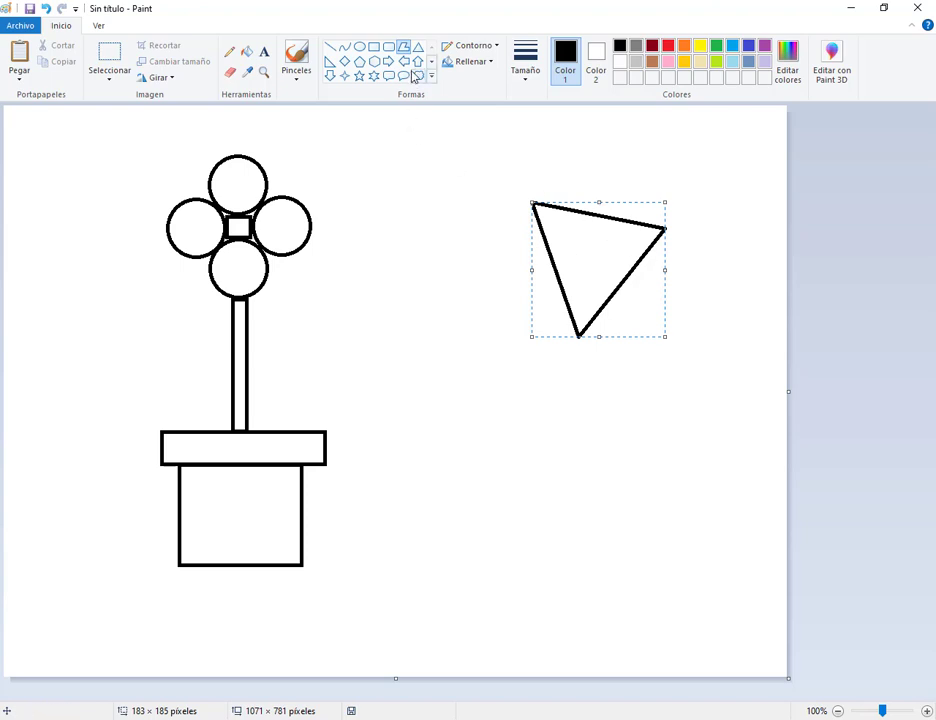
Draw a second triangle about 250 pixels wide below the polygon one, using separate straight lines
click(330, 48)
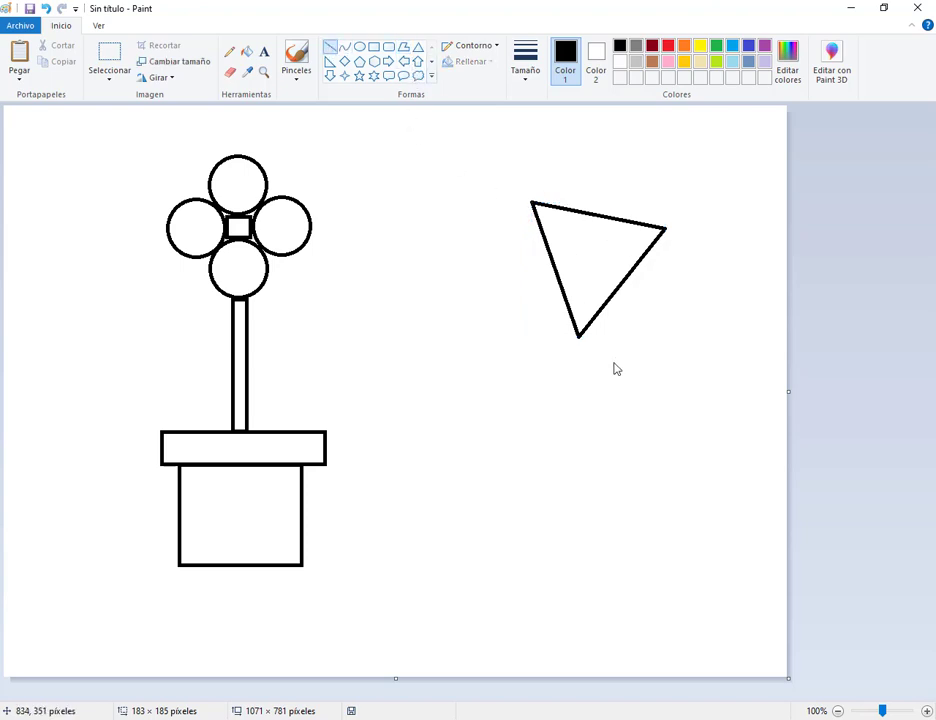
drag(476, 404, 658, 429)
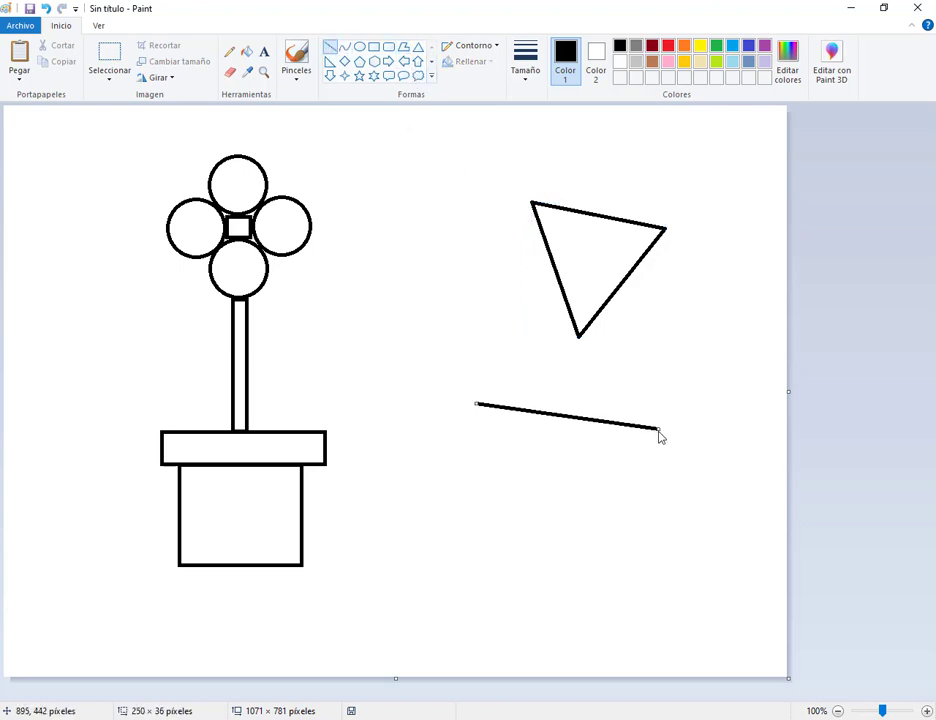
click(512, 557)
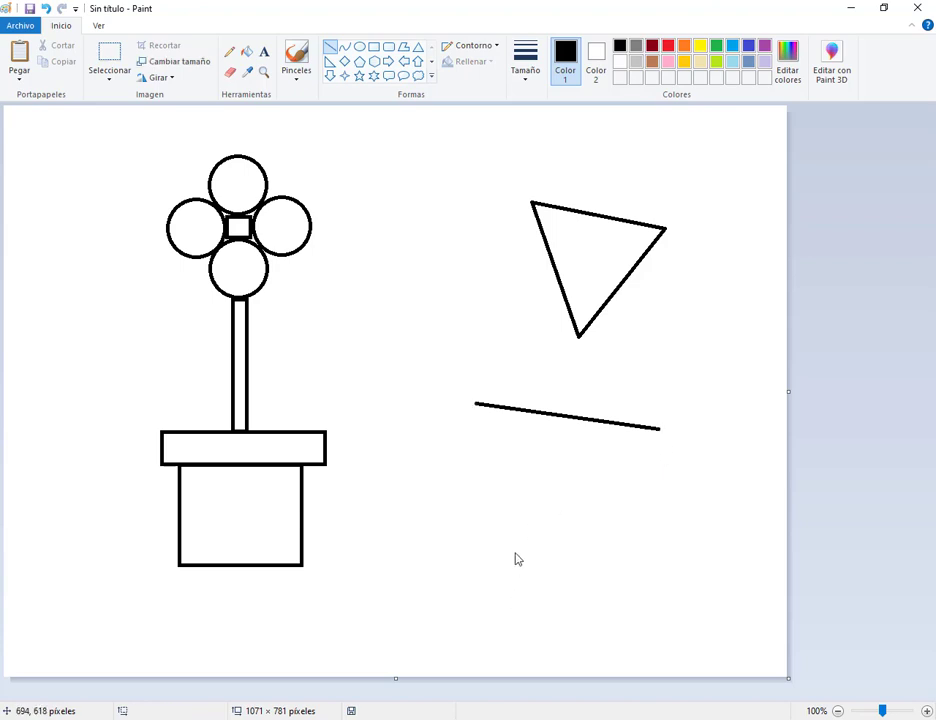
drag(511, 577, 659, 435)
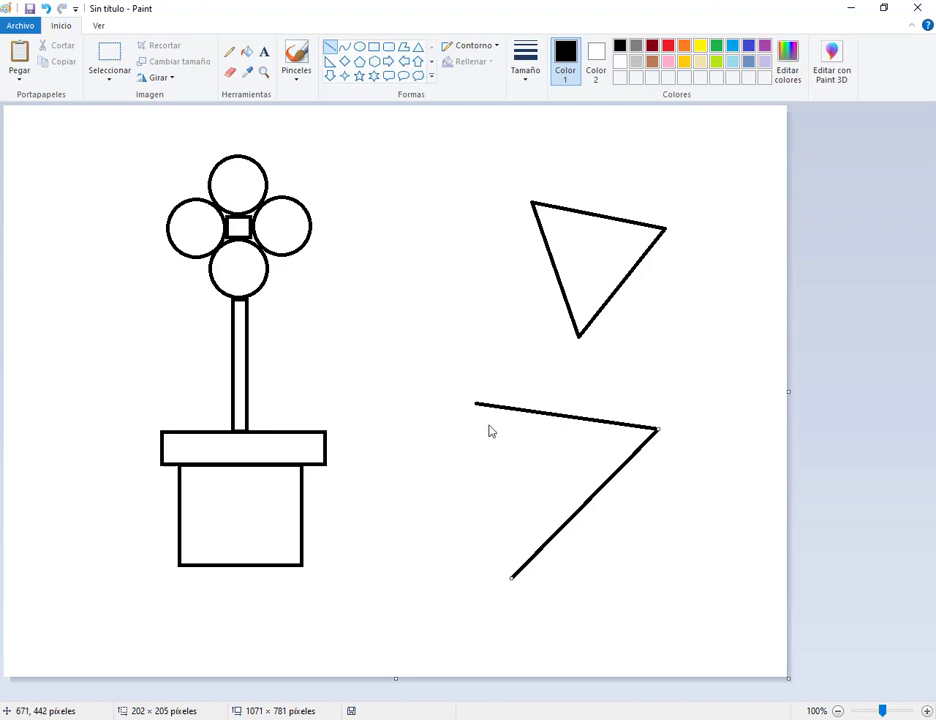
mouse_move(510, 579)
mouse_down()
mouse_move(499, 495)
mouse_move(510, 588)
mouse_move(494, 532)
mouse_move(515, 581)
mouse_up()
drag(478, 409, 516, 587)
click(649, 598)
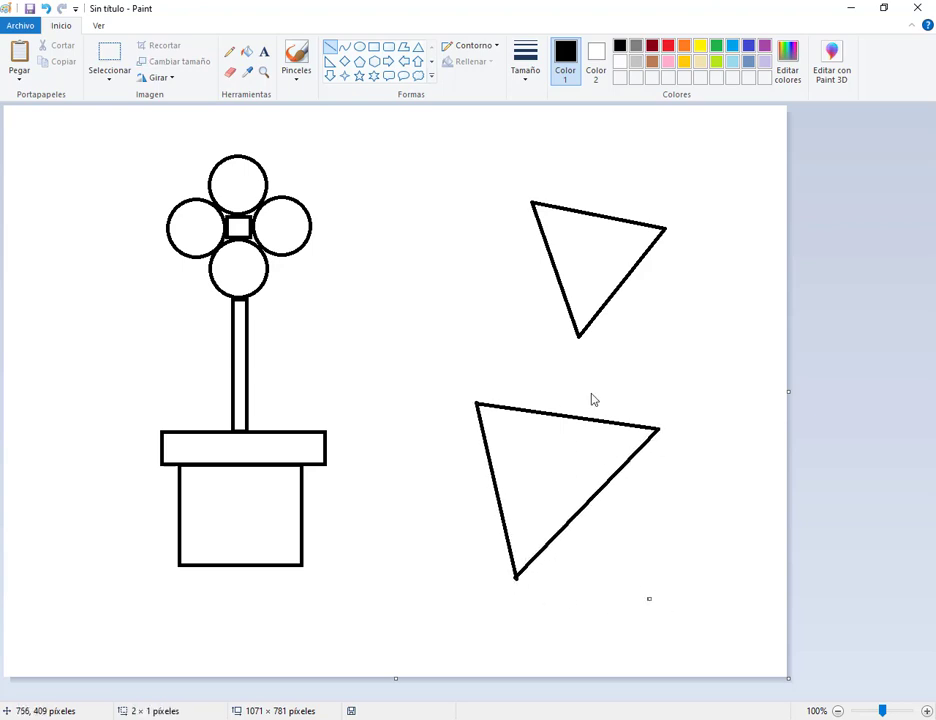
Select both practice triangles and the stray dot beside the flower and delete them
click(99, 57)
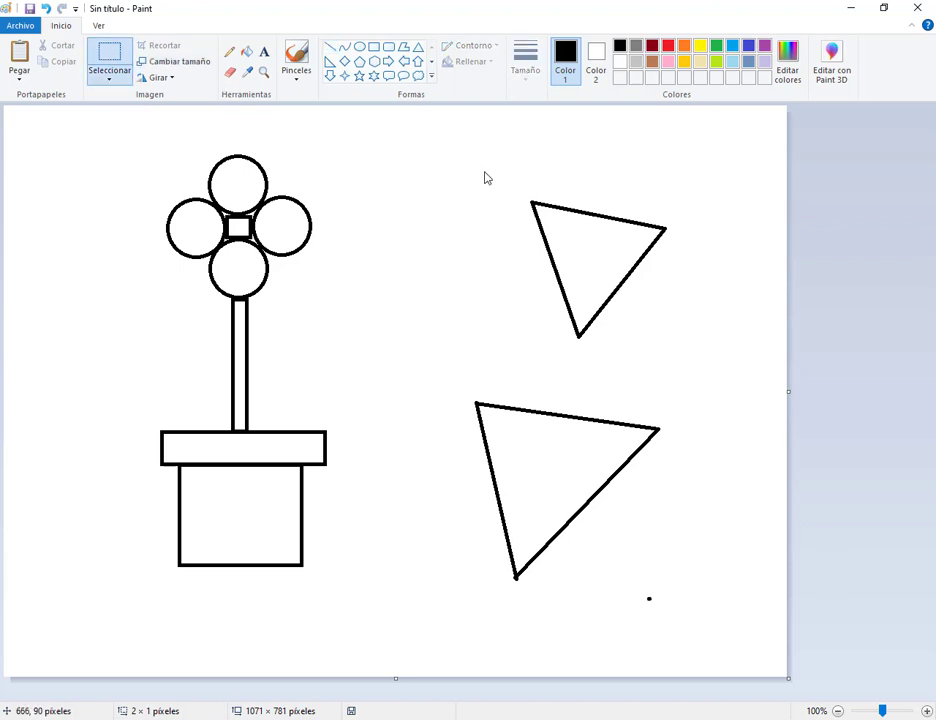
drag(417, 163, 762, 638)
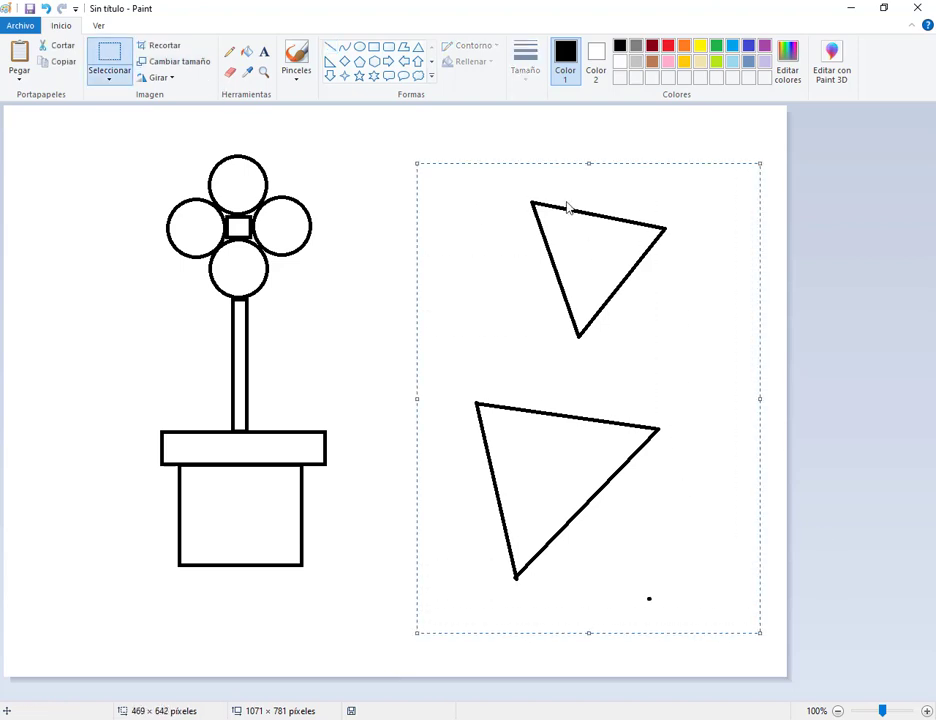
key(Delete)
Draw a closed triangular right leaf on the stem with the Polygon tool, its upper edge spanning about 53 by 65 pixels
key(super+Right)
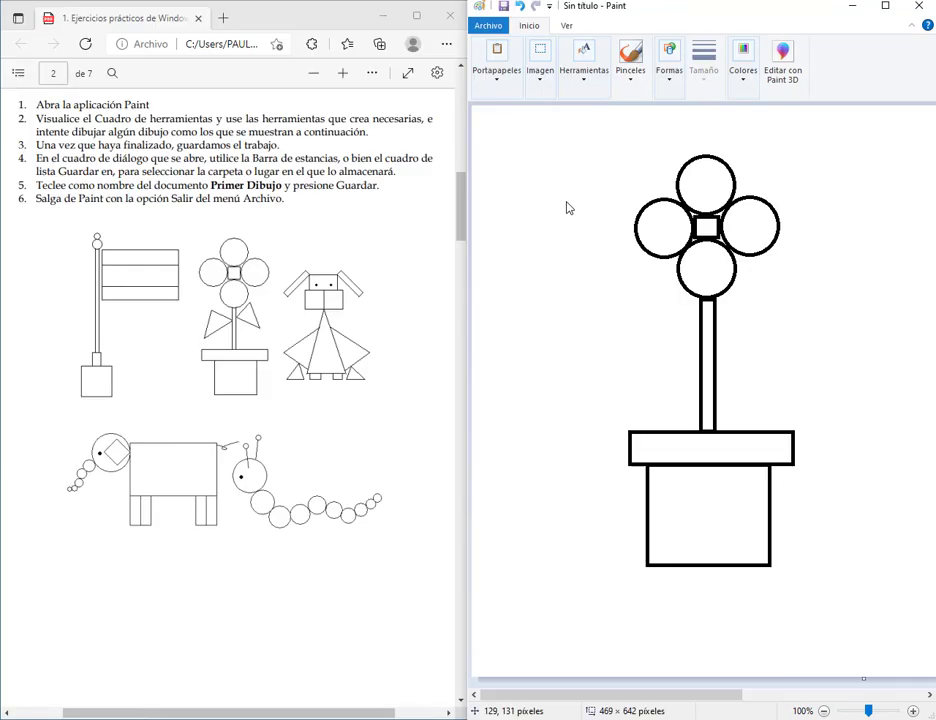
click(669, 78)
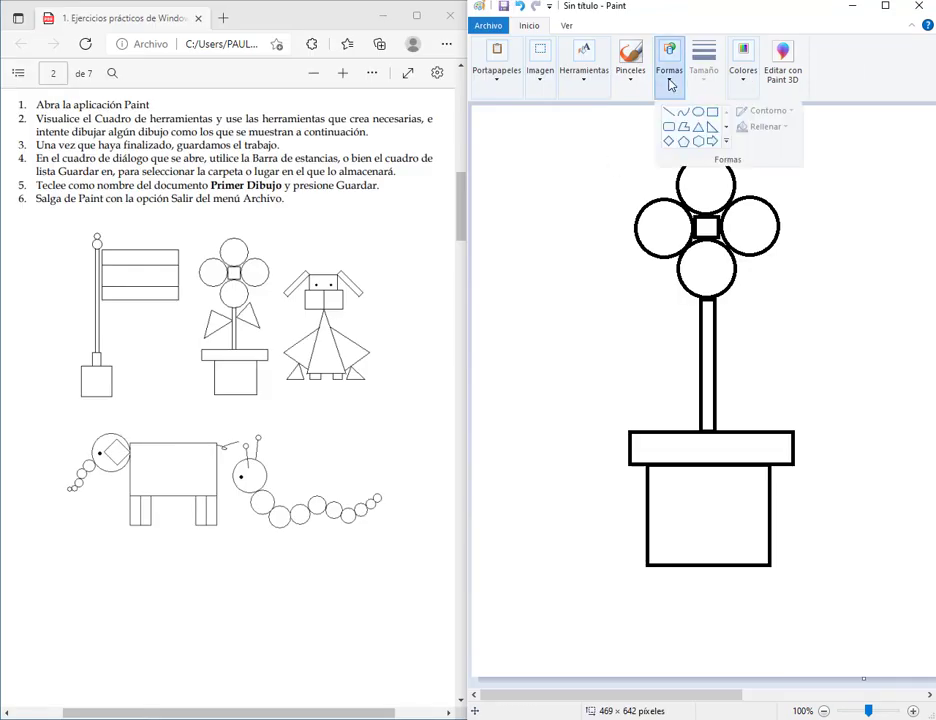
click(688, 128)
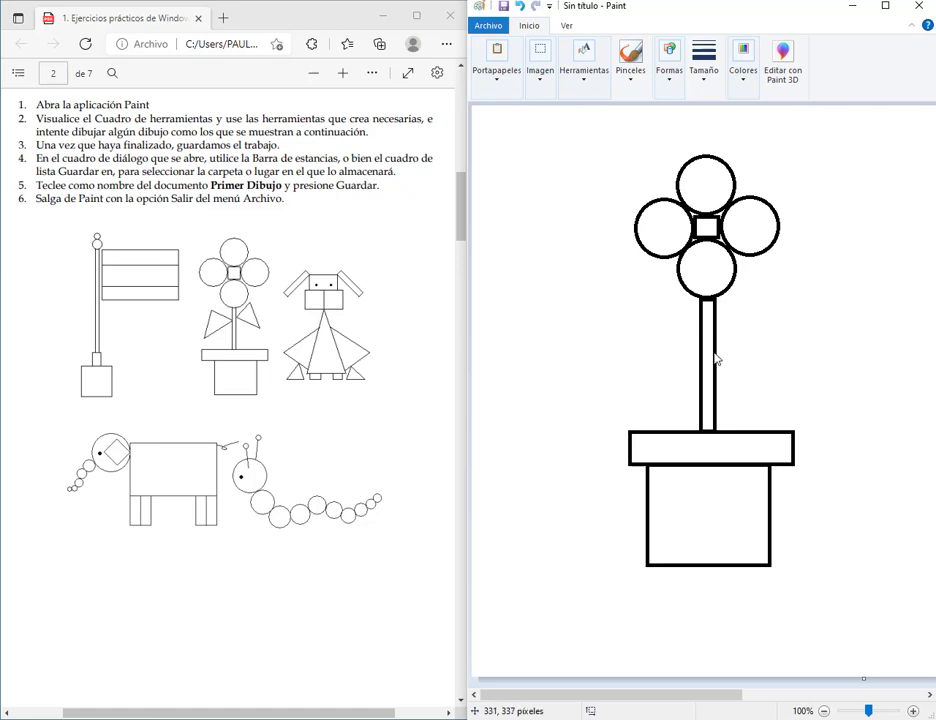
drag(716, 356, 763, 296)
click(520, 8)
mouse_move(716, 350)
mouse_down()
mouse_move(764, 302)
mouse_move(755, 302)
mouse_up()
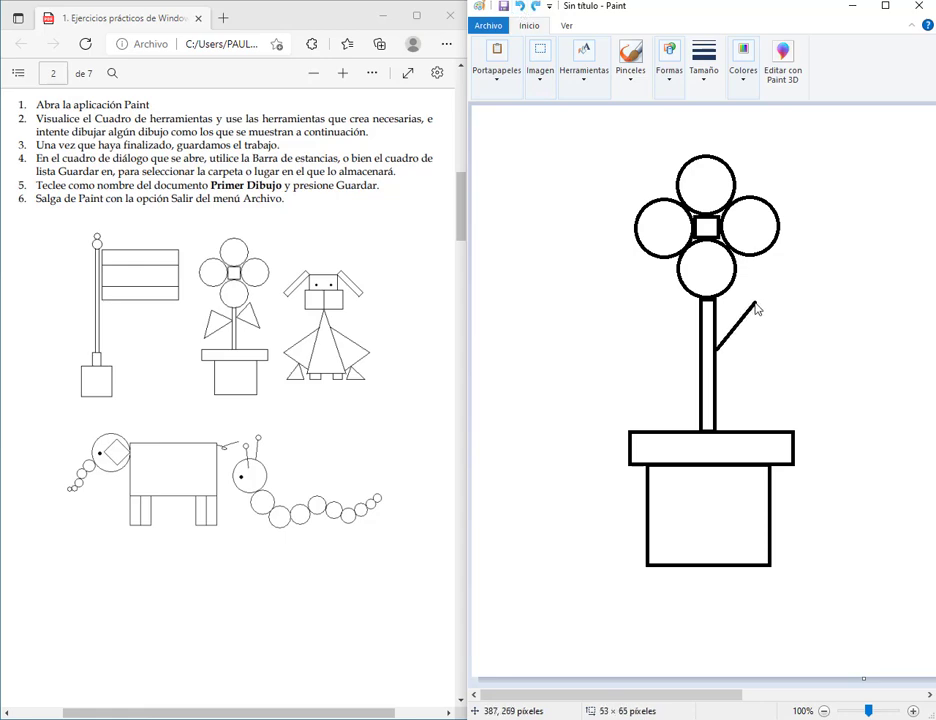
click(777, 370)
click(717, 350)
click(815, 461)
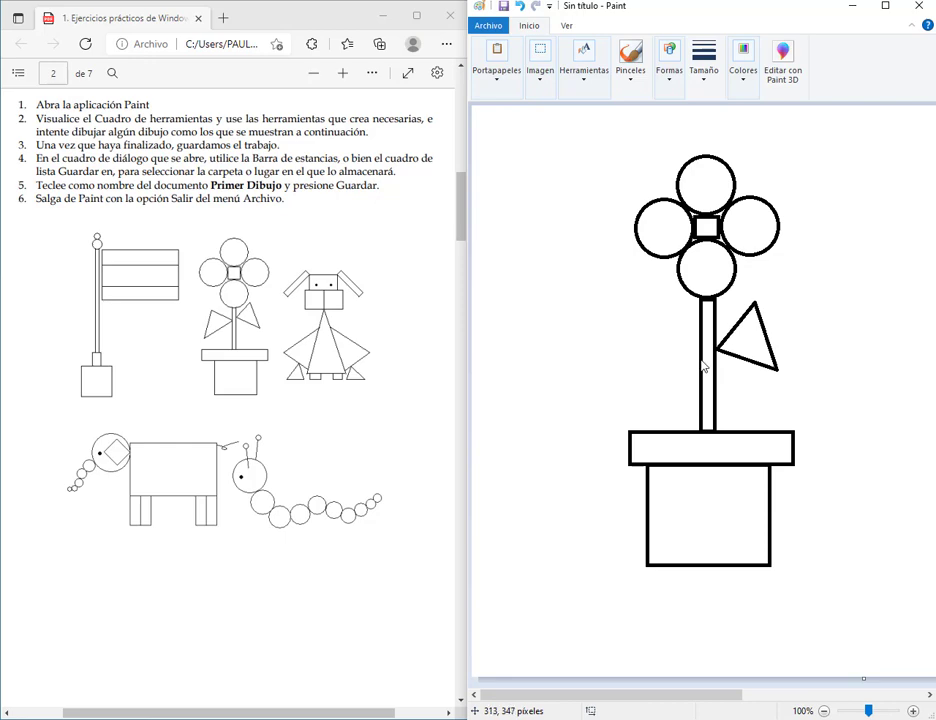
Draw a closed triangular left leaf about 86 by 102 pixels, starting from the left side of the stem
drag(702, 367, 652, 342)
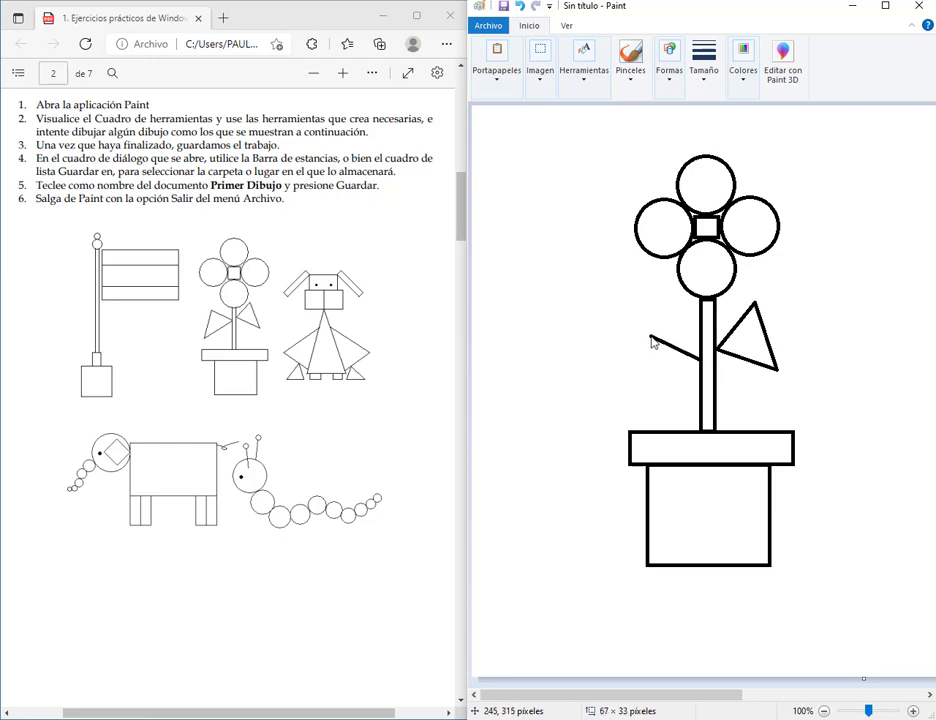
click(640, 413)
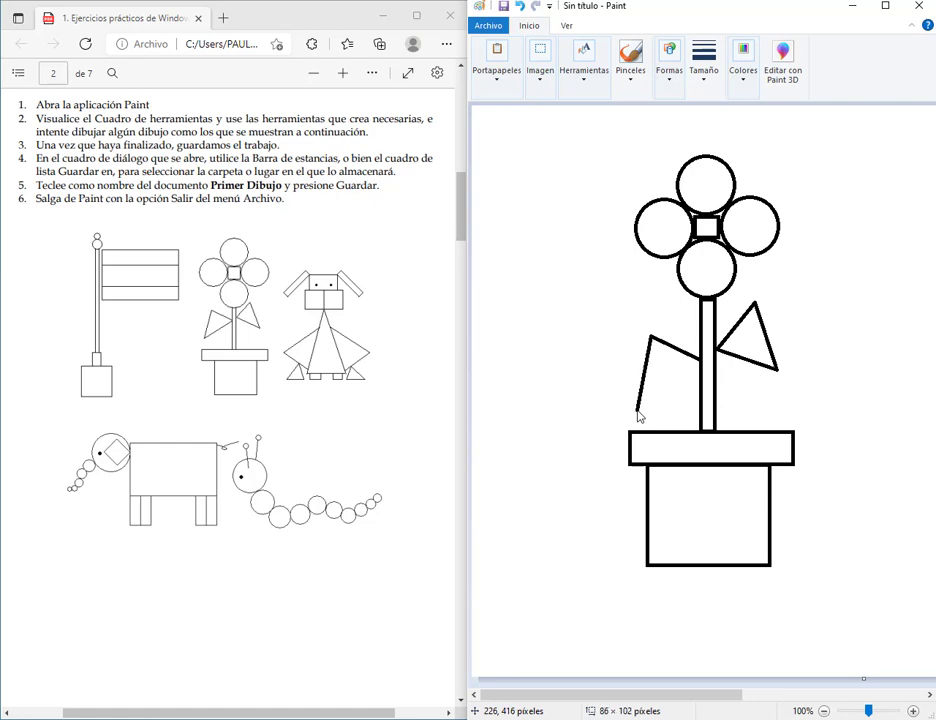
click(705, 368)
click(889, 445)
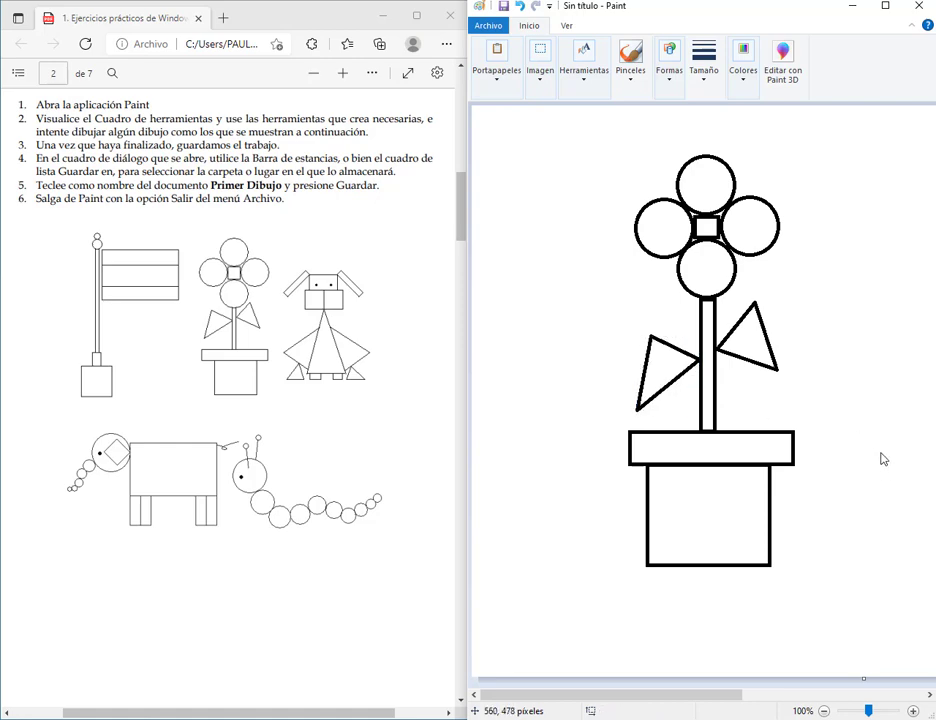
Crop the canvas to an area of about 487 by 655 pixels around the whole potted flower
click(872, 8)
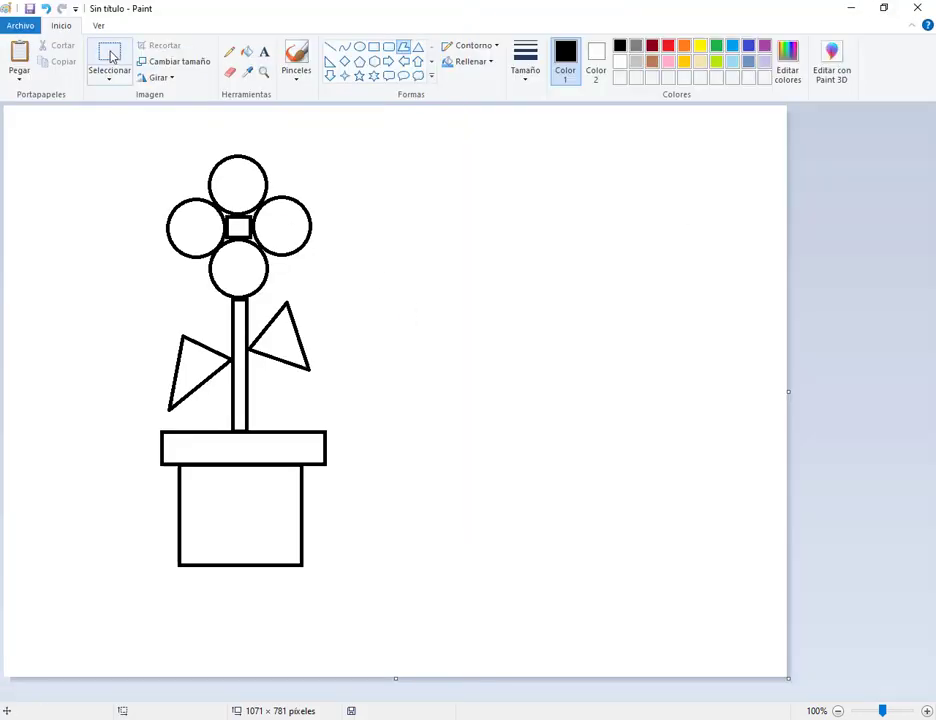
click(111, 57)
drag(86, 140, 443, 616)
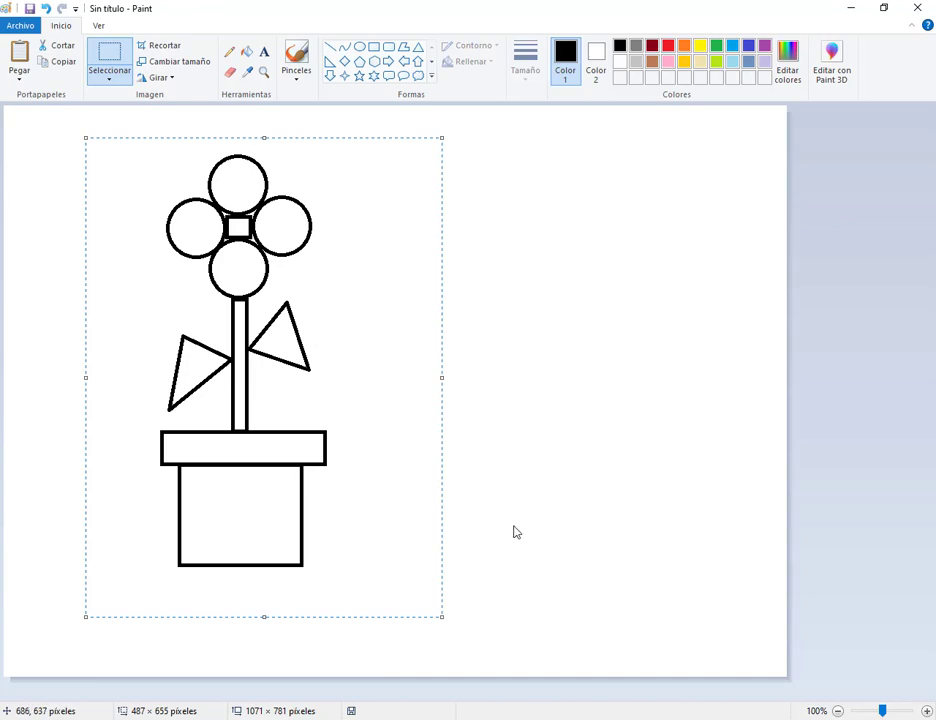
click(165, 50)
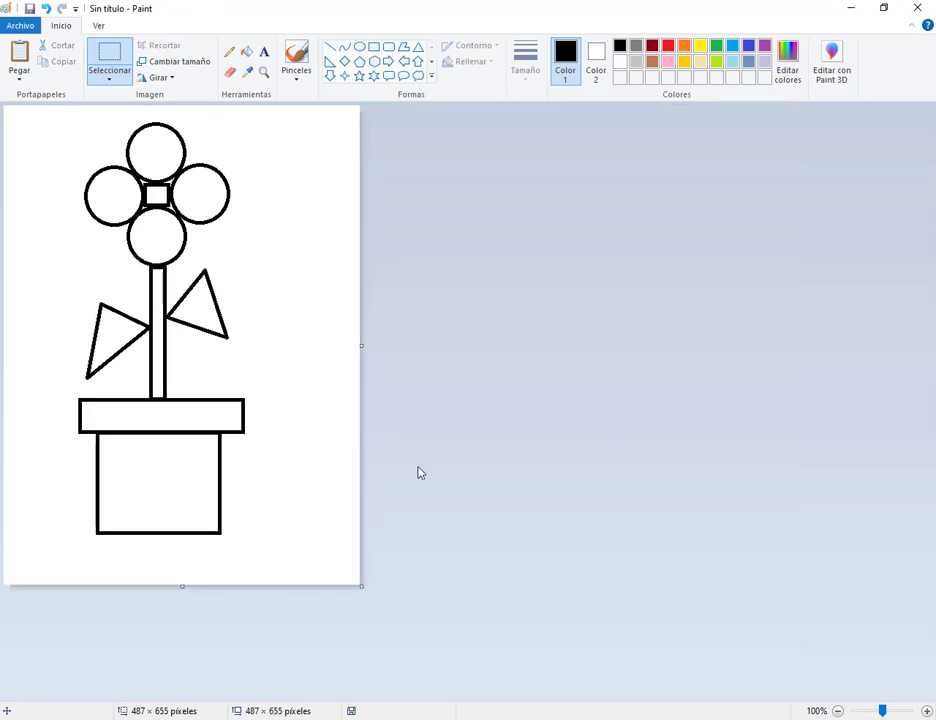
Save the drawing as a PNG named Flor in the Modulo 1 folder
click(19, 28)
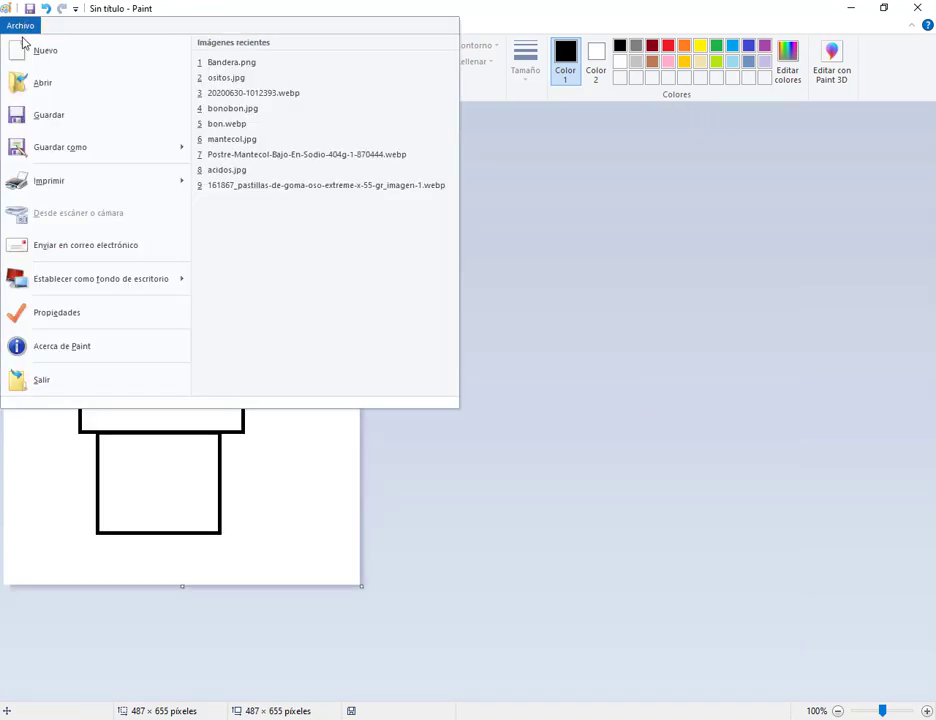
click(70, 156)
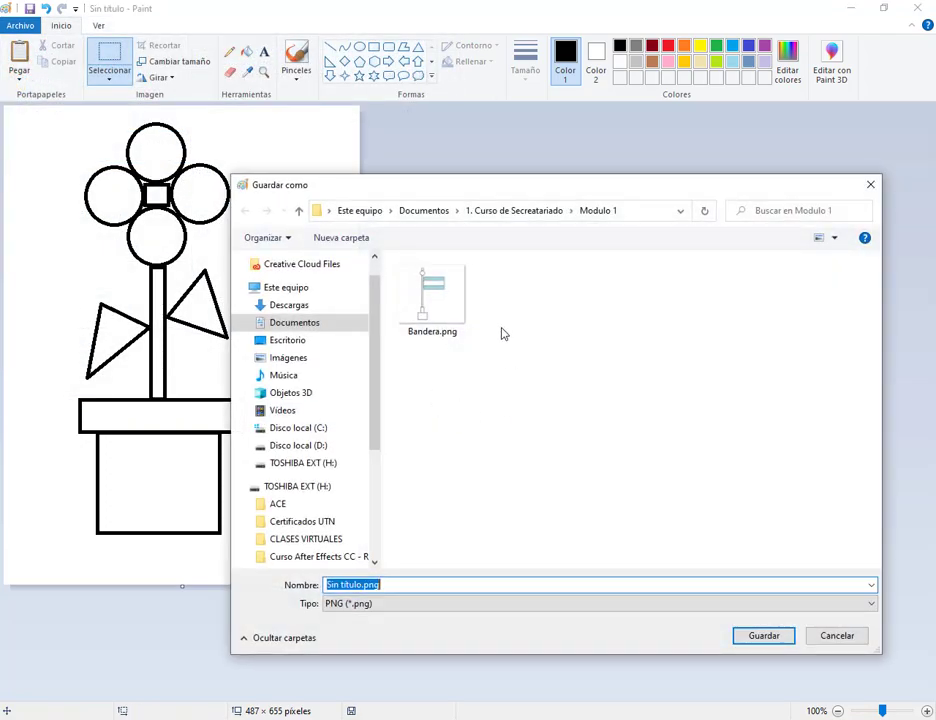
text(Flor)
key(Return)
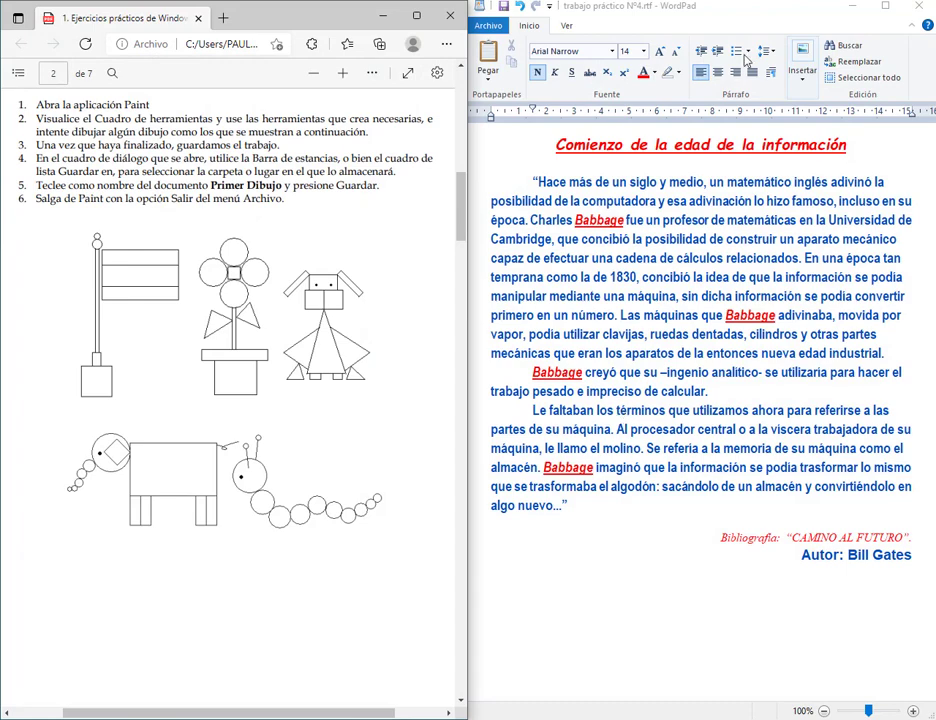
Switch to WordPad and insert the Flor picture from Documentos, 1. Curso de Secretariado, Modulo 1, after the author line
double_click(645, 8)
click(717, 569)
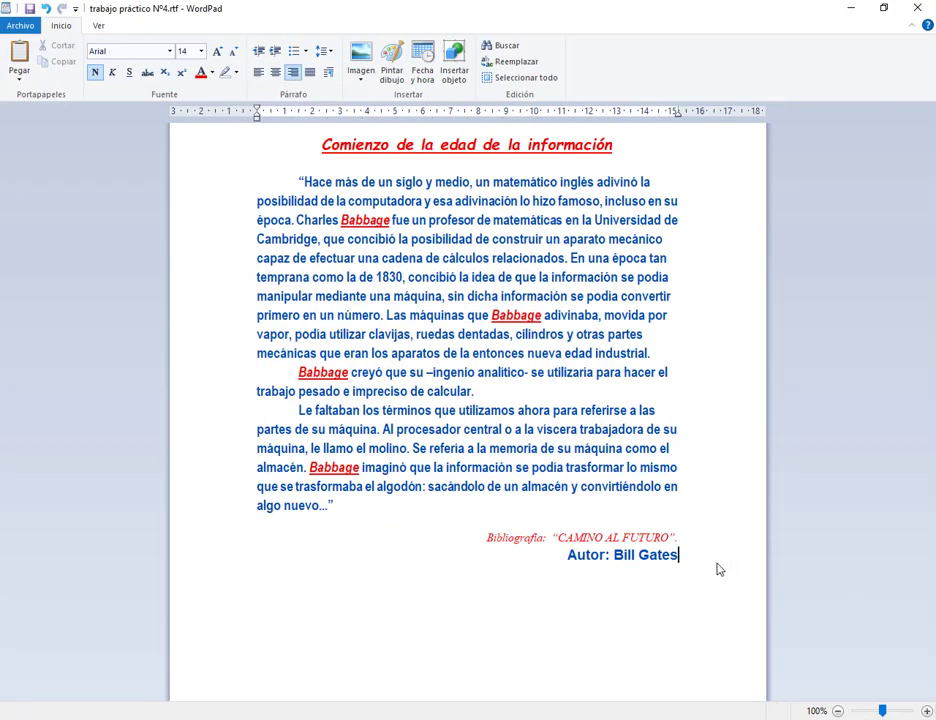
click(360, 60)
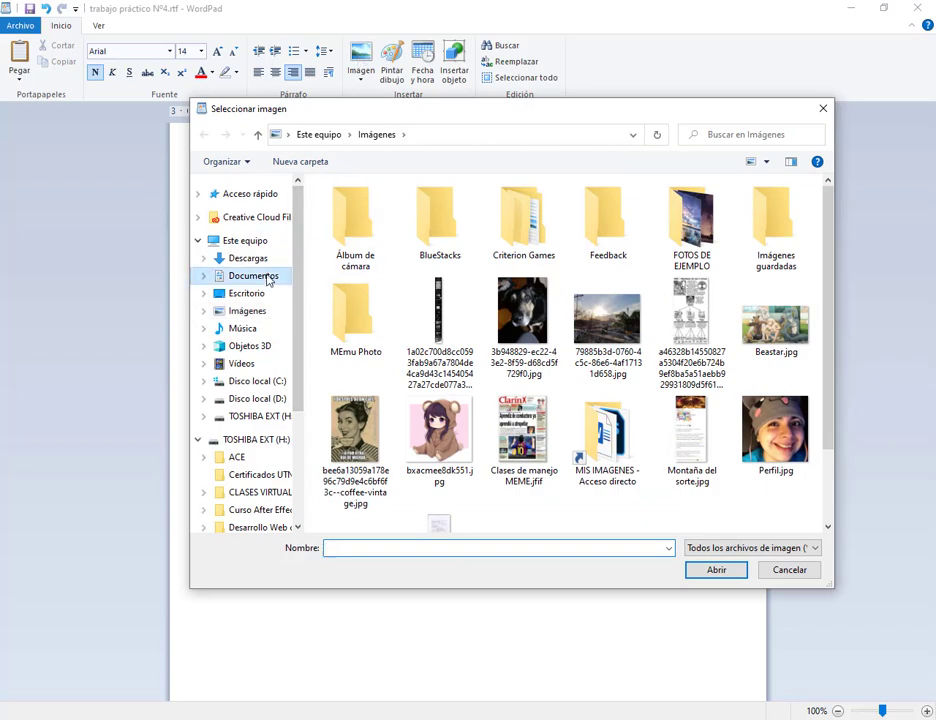
click(262, 276)
double_click(350, 215)
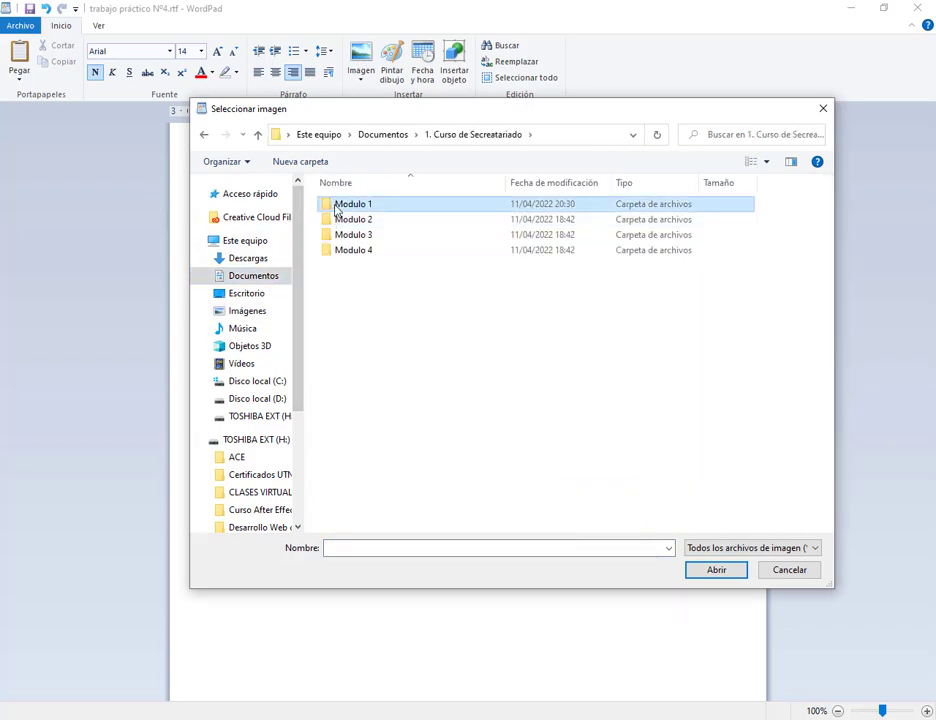
double_click(336, 203)
double_click(437, 205)
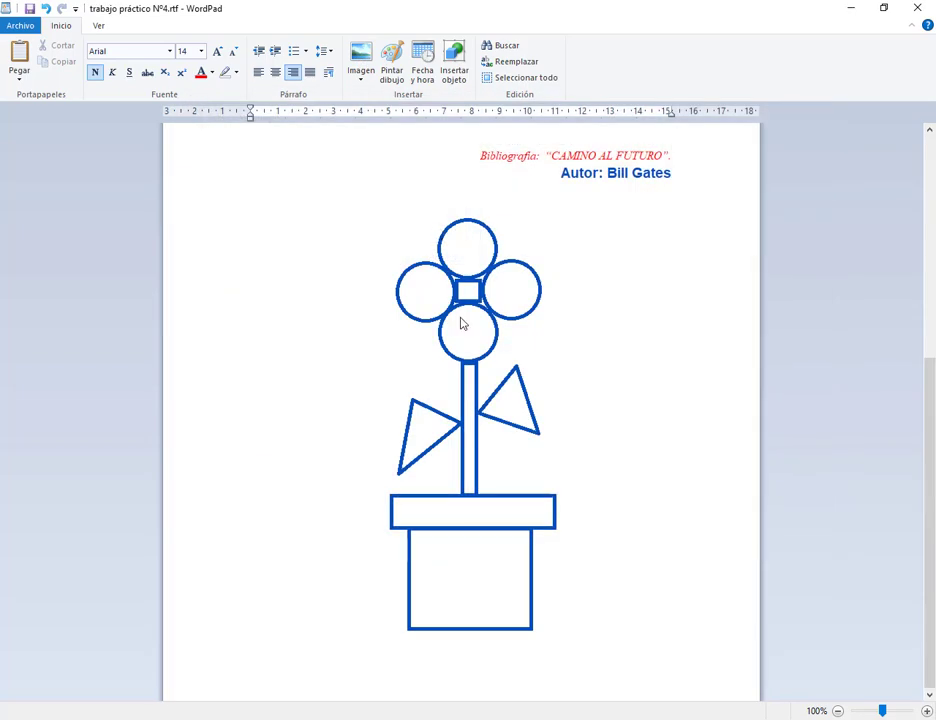
Examine the inserted flower picture and its placement below the text at 70% zoom, both selected and deselected
scroll(755, 378, up, 6)
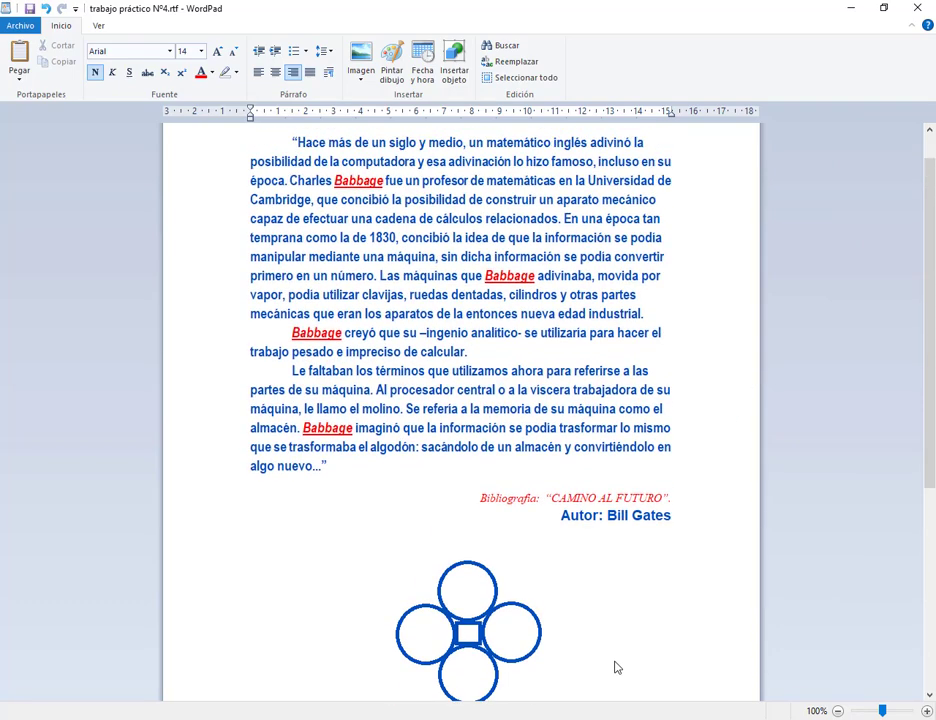
scroll(616, 669, down, 4)
click(475, 385)
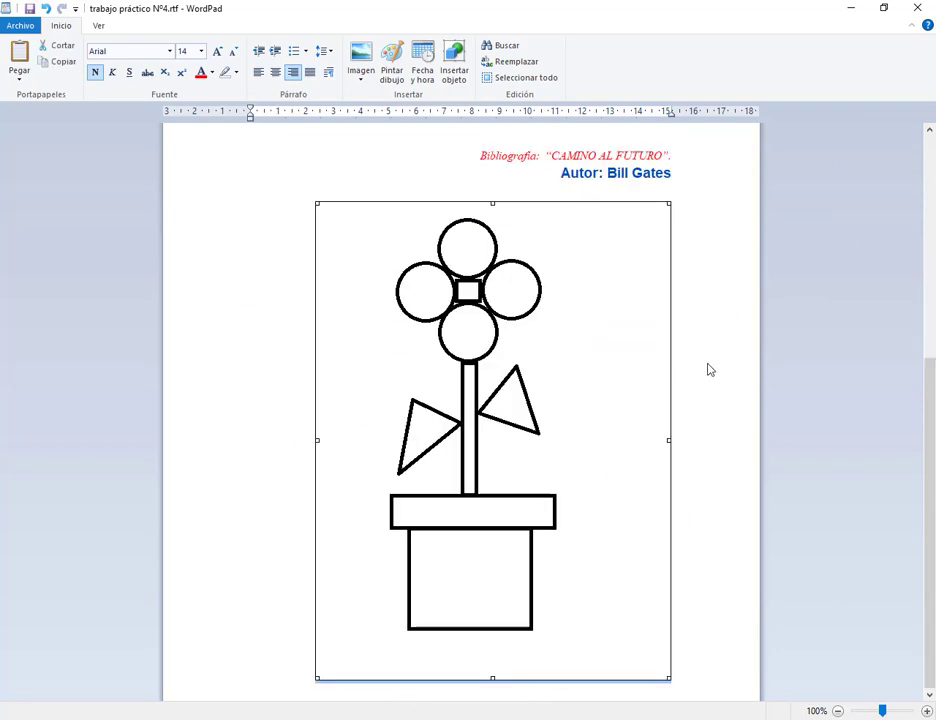
click(780, 388)
ctrl+scroll(621, 494, down, 3)
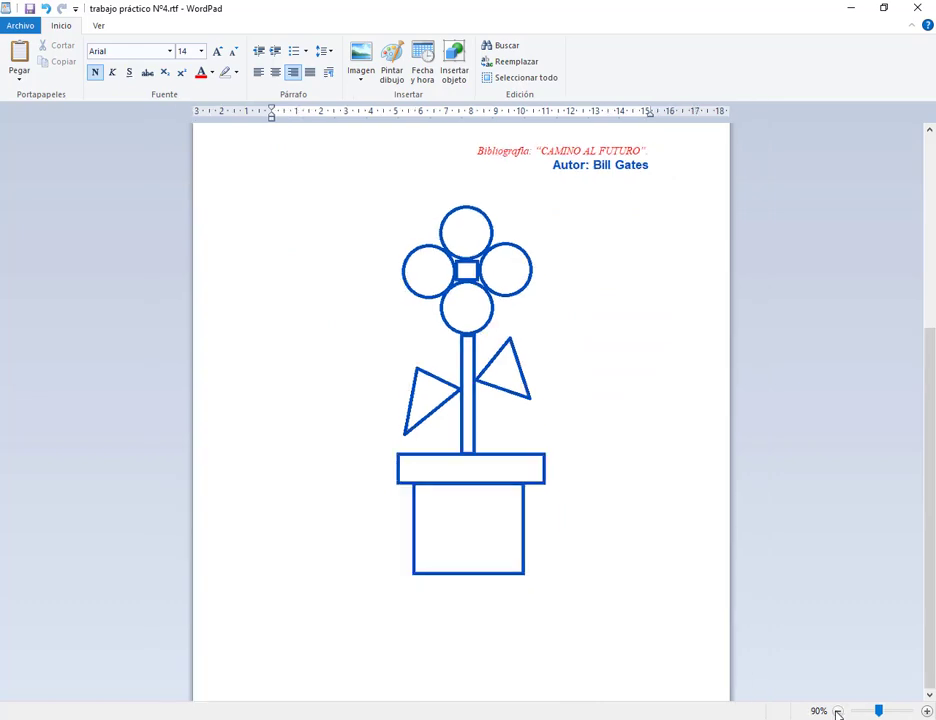
scroll(621, 494, up, 3)
scroll(621, 494, up, 1)
click(497, 536)
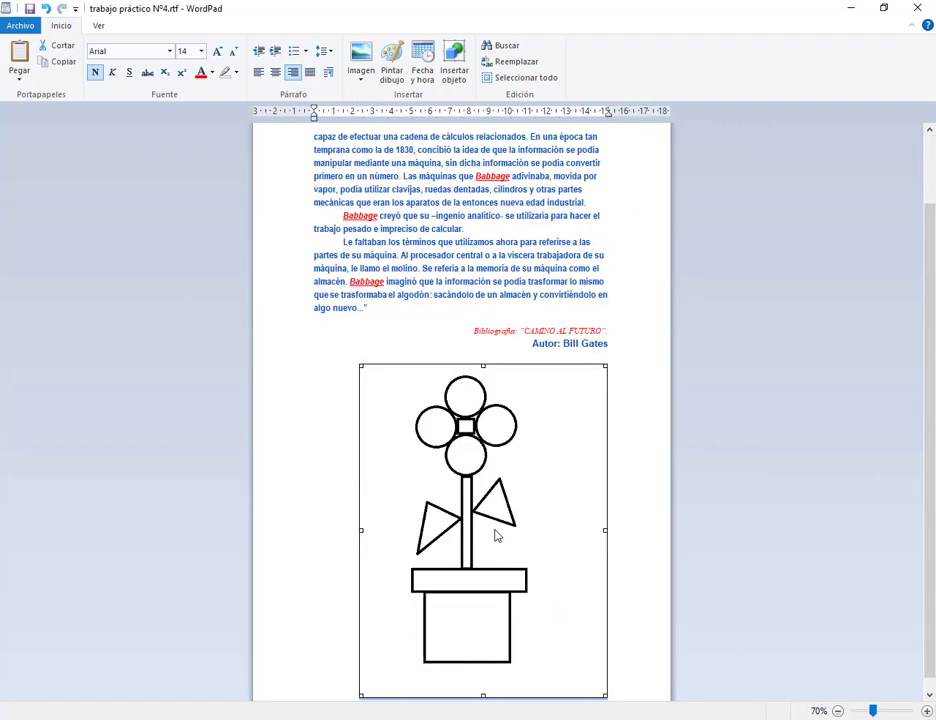
click(458, 318)
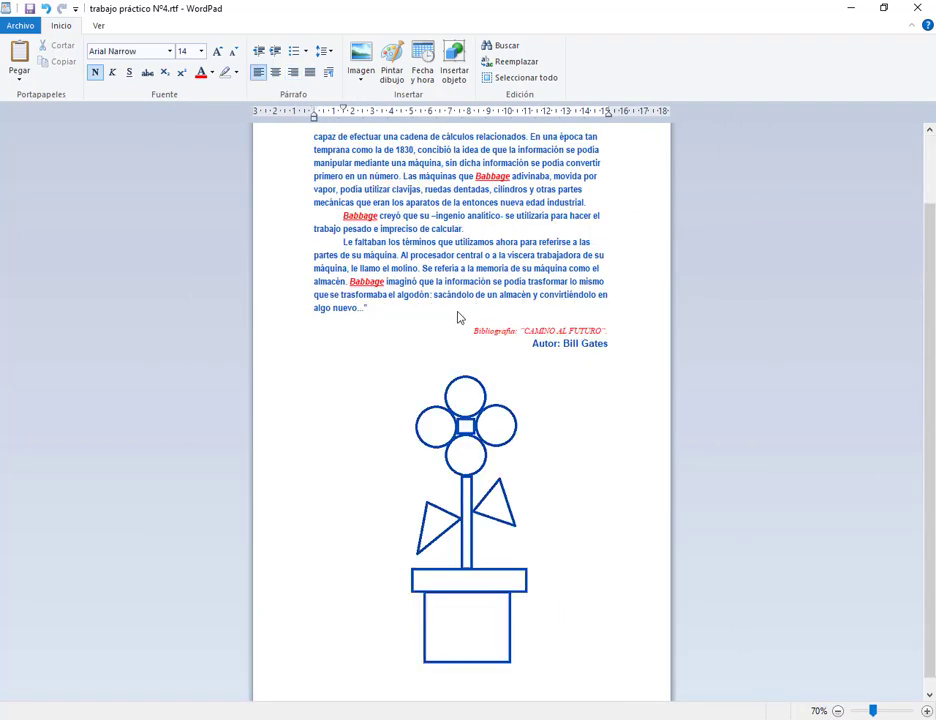
Set the font colour of the flower picture to Automático
click(463, 385)
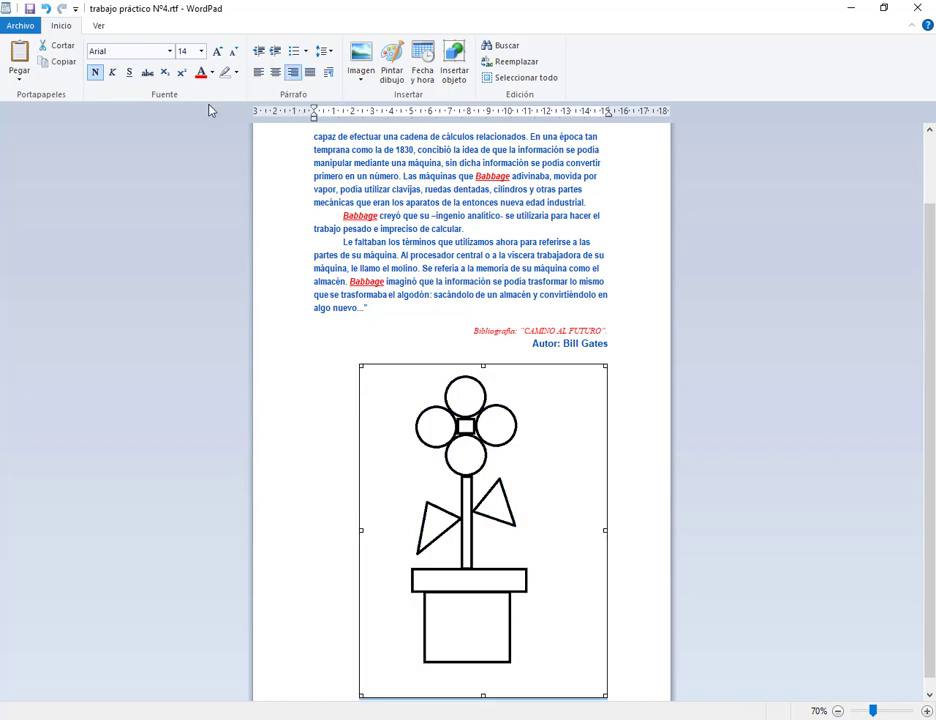
click(212, 72)
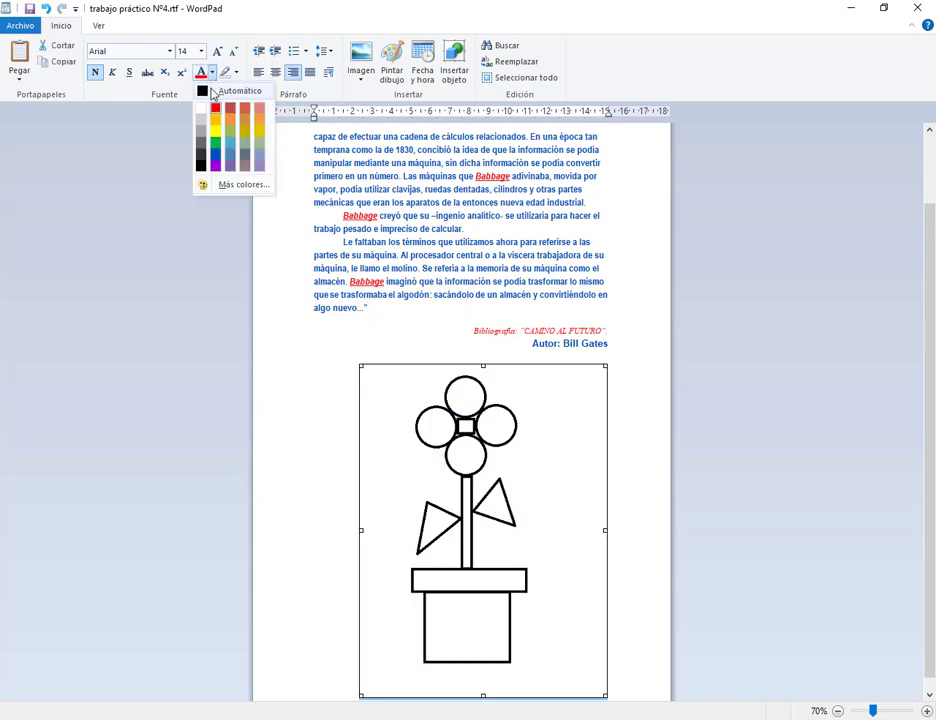
click(220, 90)
click(468, 228)
click(441, 468)
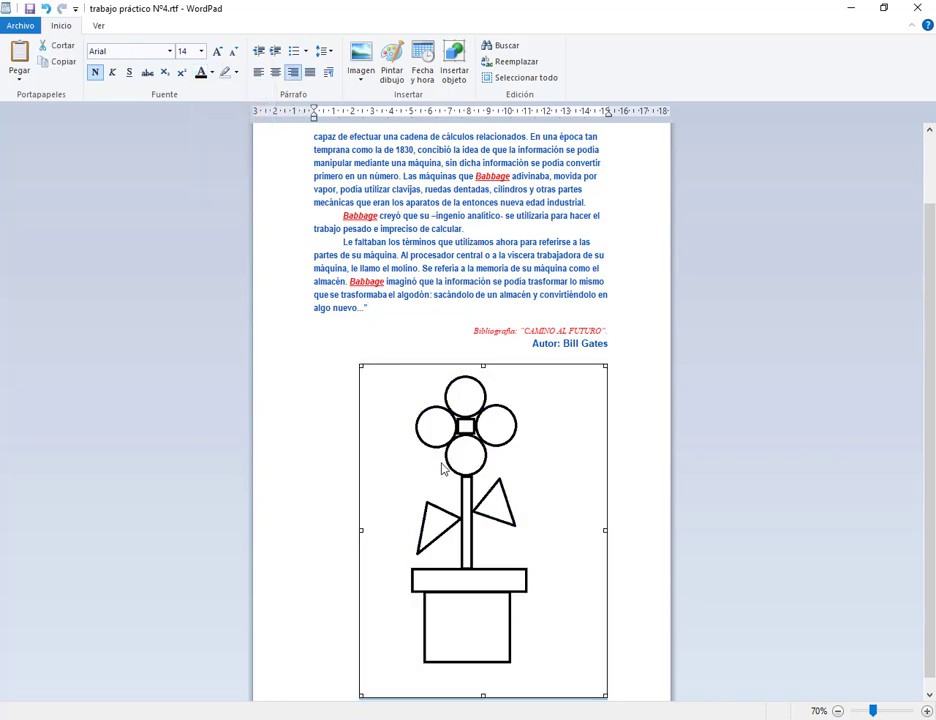
Try a green font colour on the flower picture and return it to automatic black
click(211, 74)
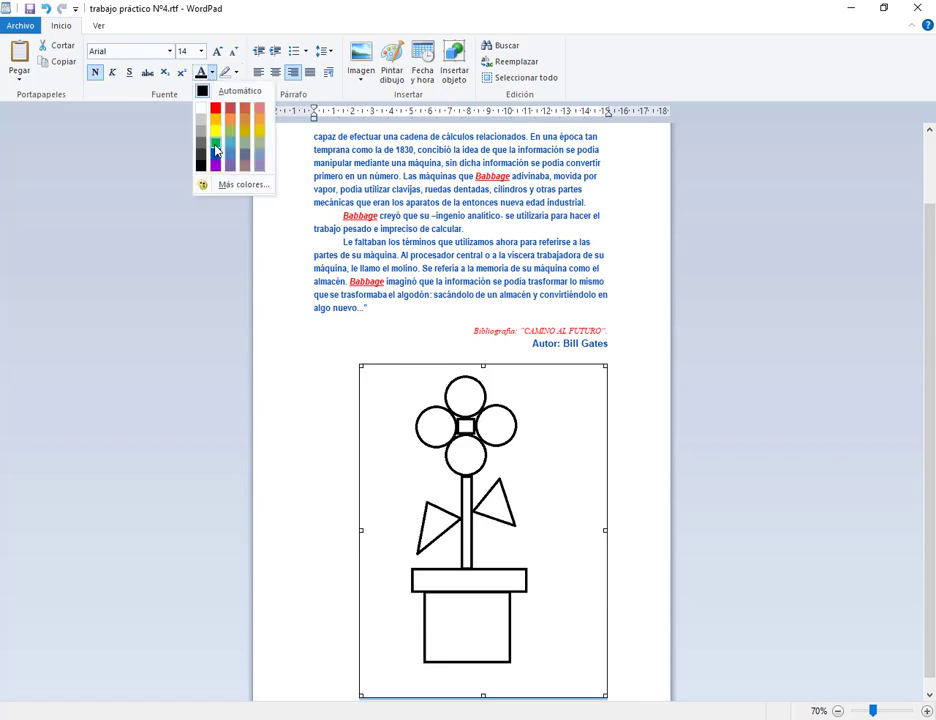
click(232, 163)
click(534, 221)
click(440, 430)
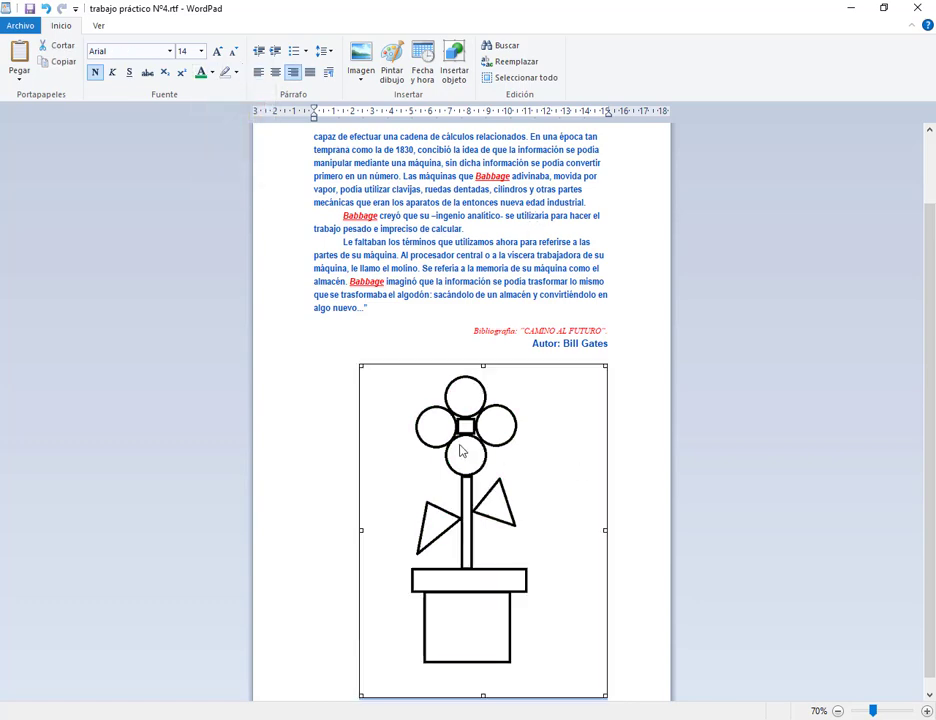
click(213, 75)
click(464, 214)
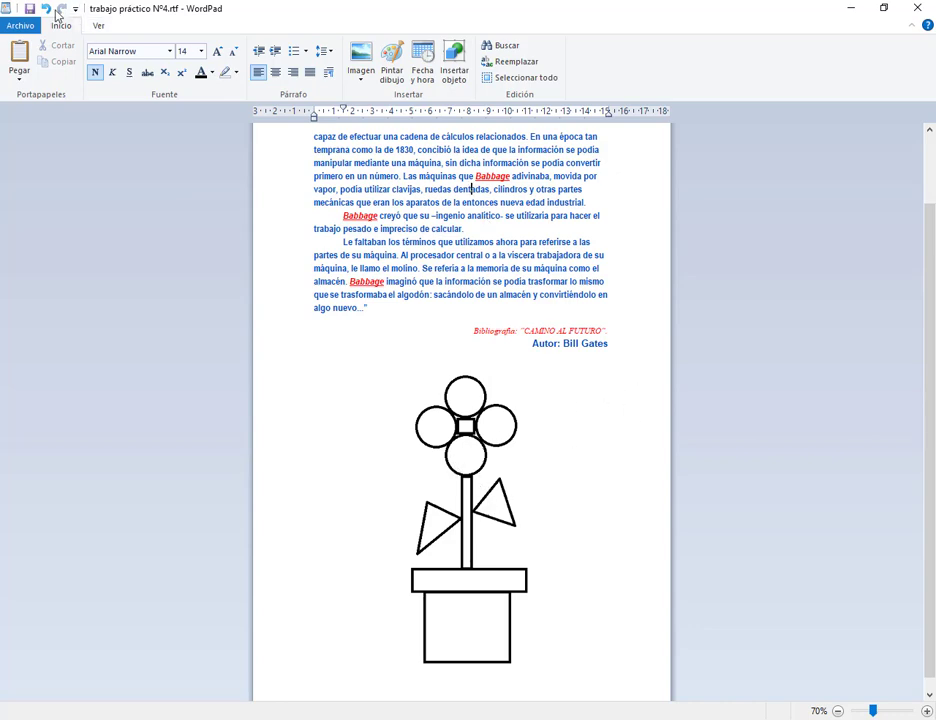
Check the flower picture's outline colour both selected and deselected, and bring up the options available for it
click(450, 432)
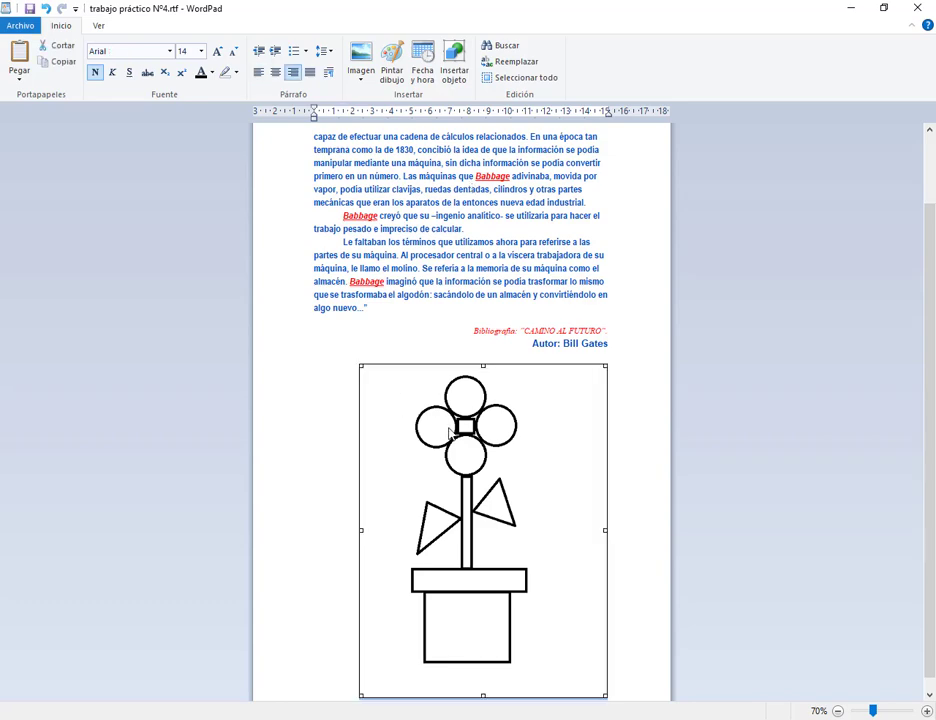
click(478, 342)
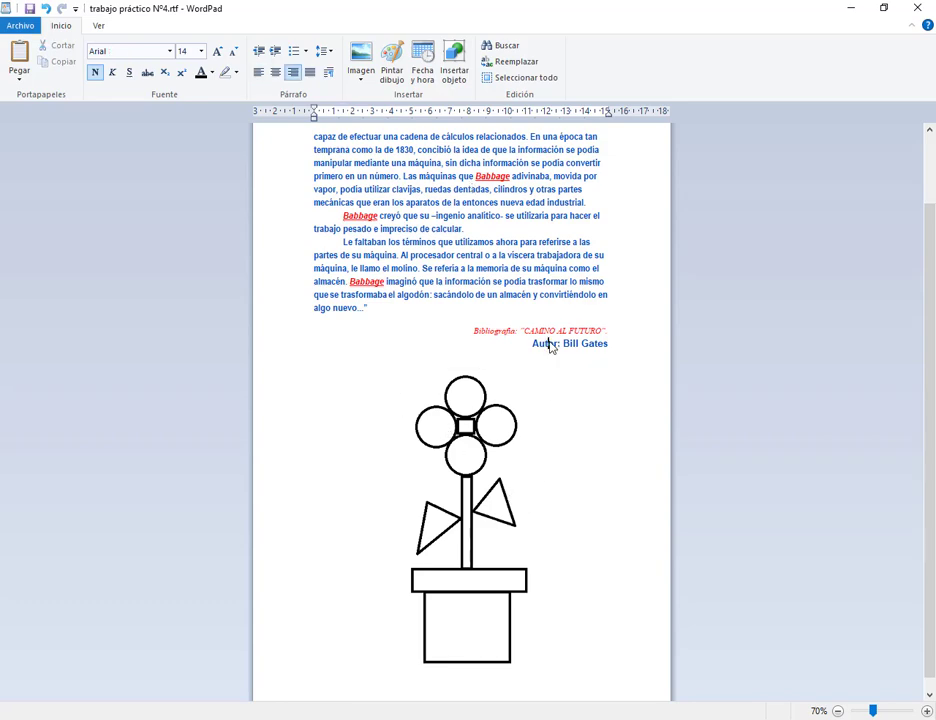
click(490, 455)
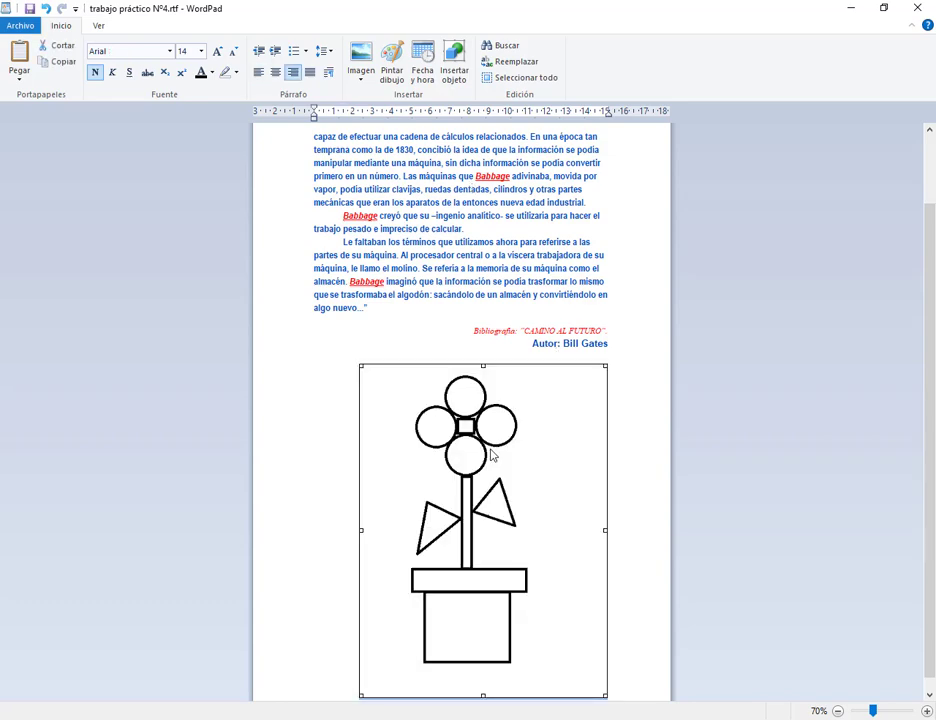
click(668, 455)
click(474, 460)
scroll(455, 390, down, 1)
click(654, 326)
click(470, 414)
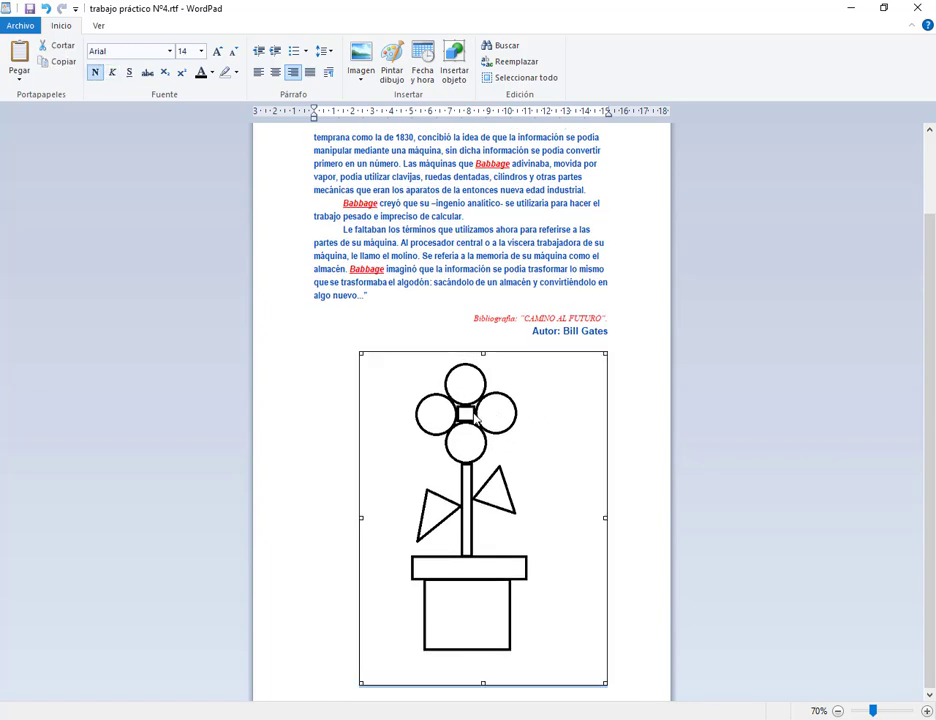
drag(470, 414, 476, 420)
click(474, 421)
click(622, 626)
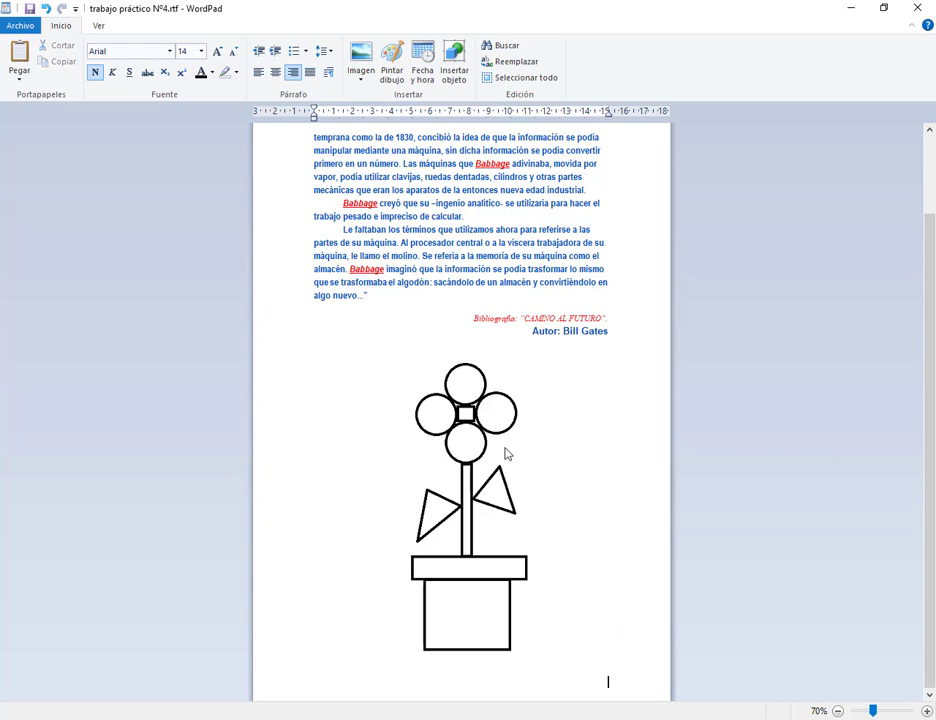
right_click(491, 413)
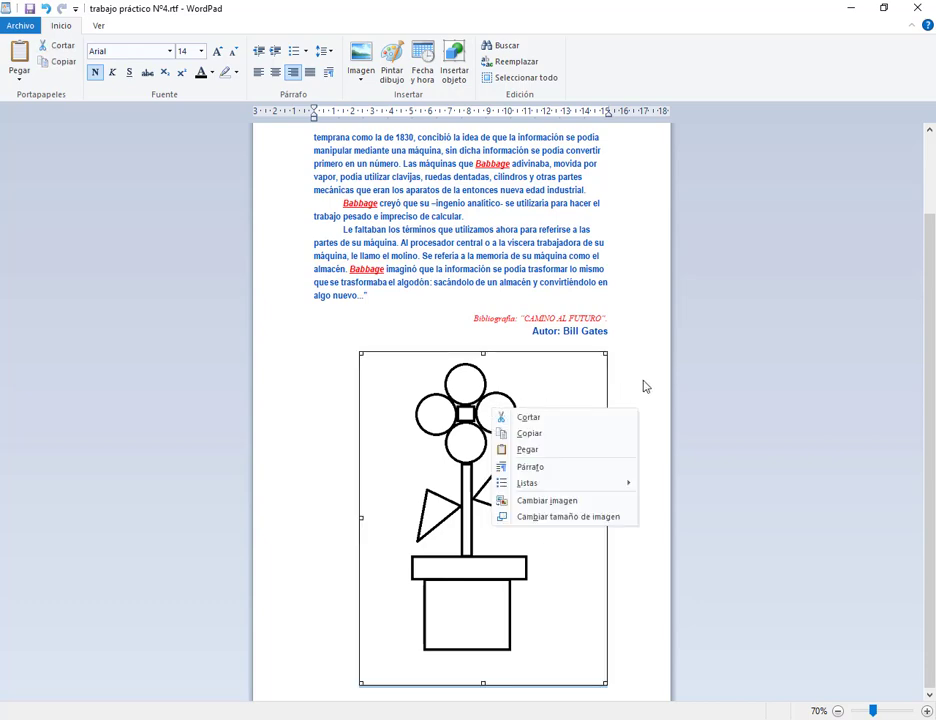
Replace the flower picture with Bandera.png using the change-image option
click(556, 430)
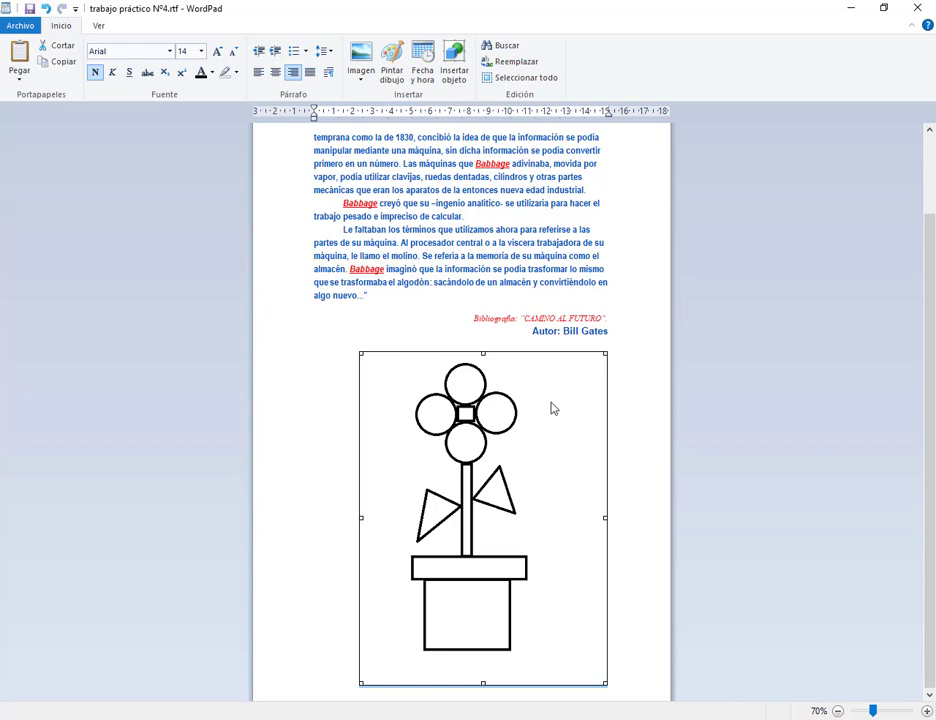
click(361, 80)
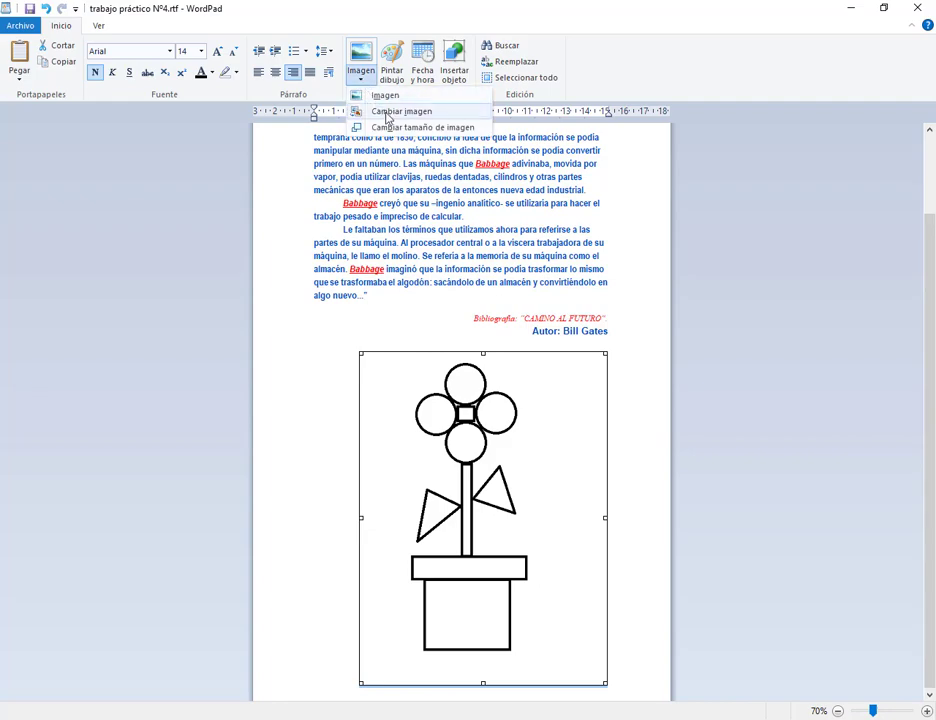
click(388, 116)
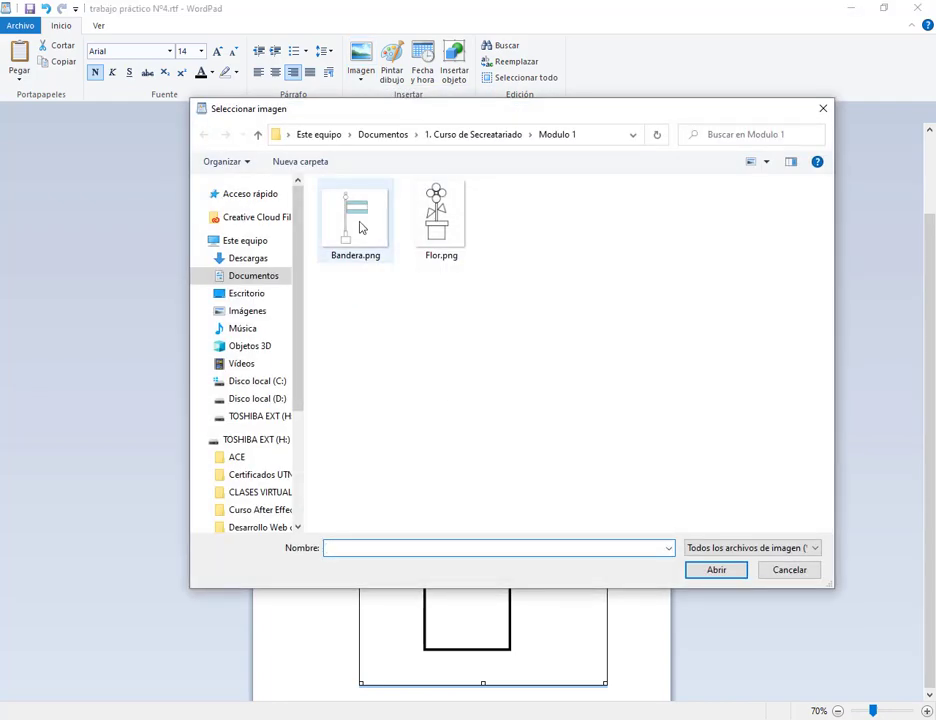
double_click(361, 228)
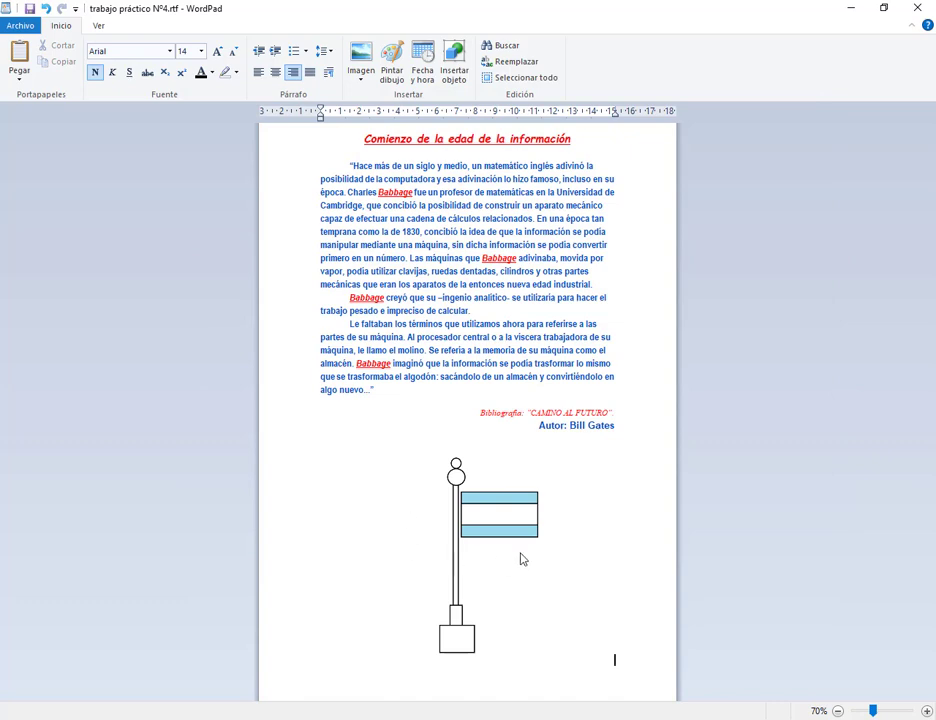
Delete the flag picture below the text and insert Flor.png in its place
click(464, 507)
click(361, 72)
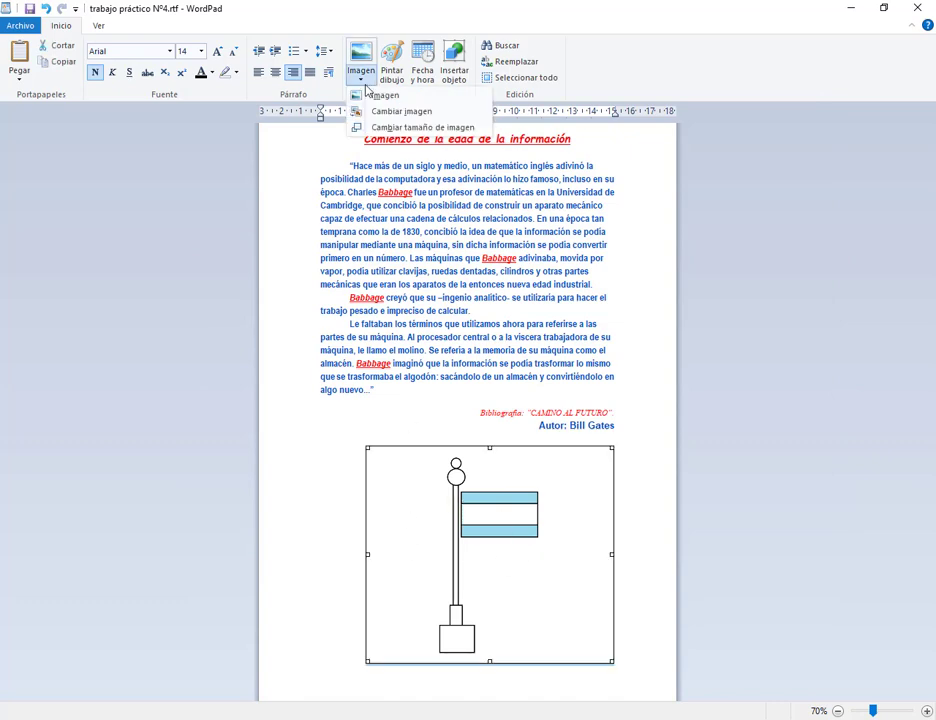
click(638, 607)
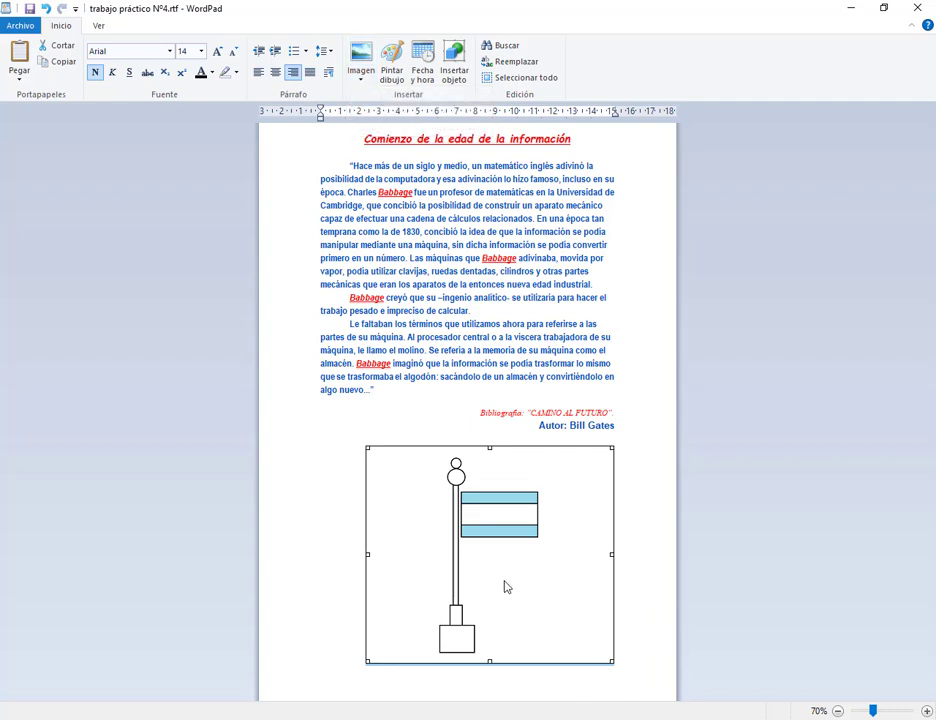
key(Delete)
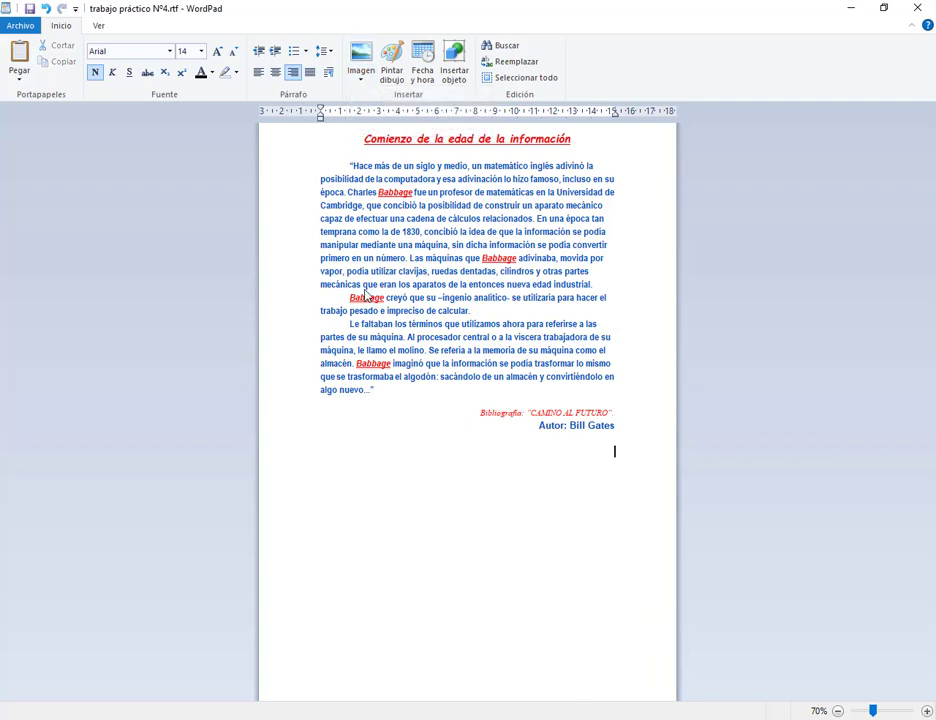
click(361, 72)
click(389, 96)
click(437, 215)
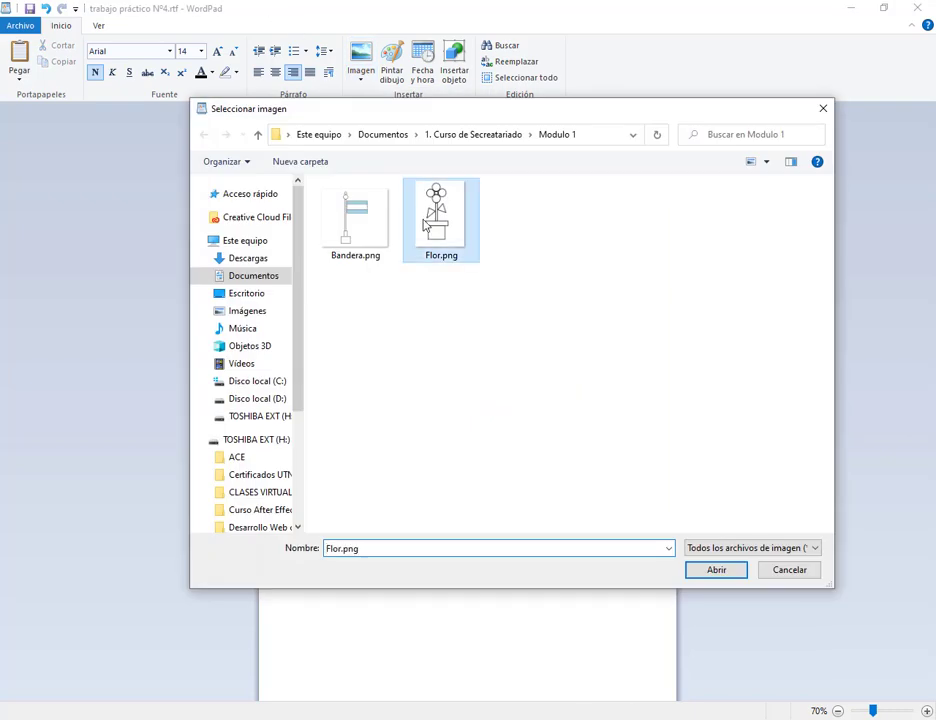
click(727, 570)
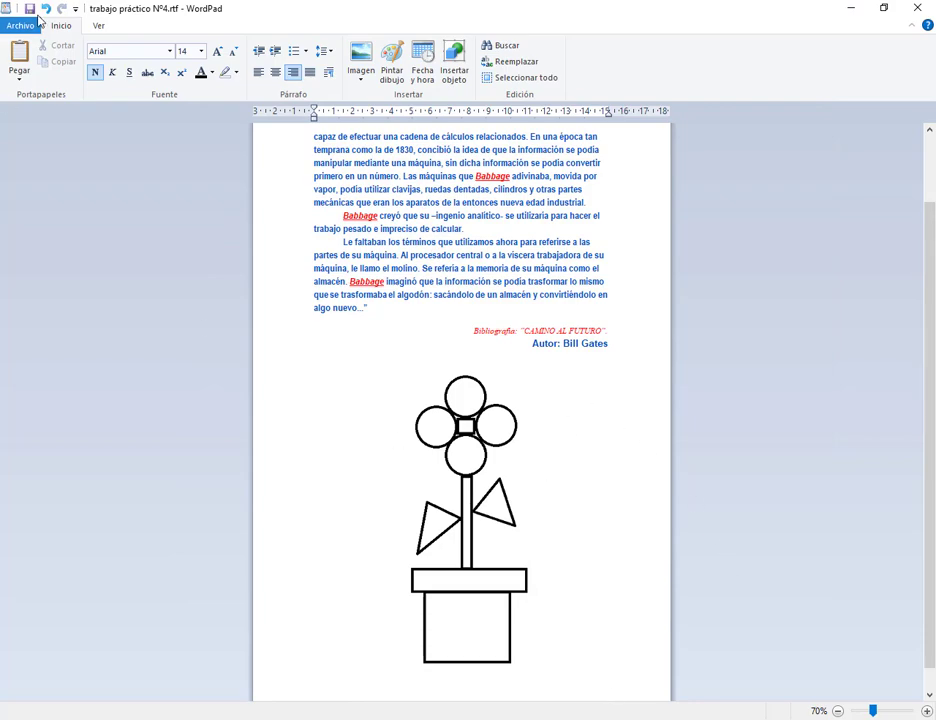
Check the document with the flower at 100% zoom and close trabajo práctico Nº4.rtf
click(929, 712)
scroll(566, 323, down, 5)
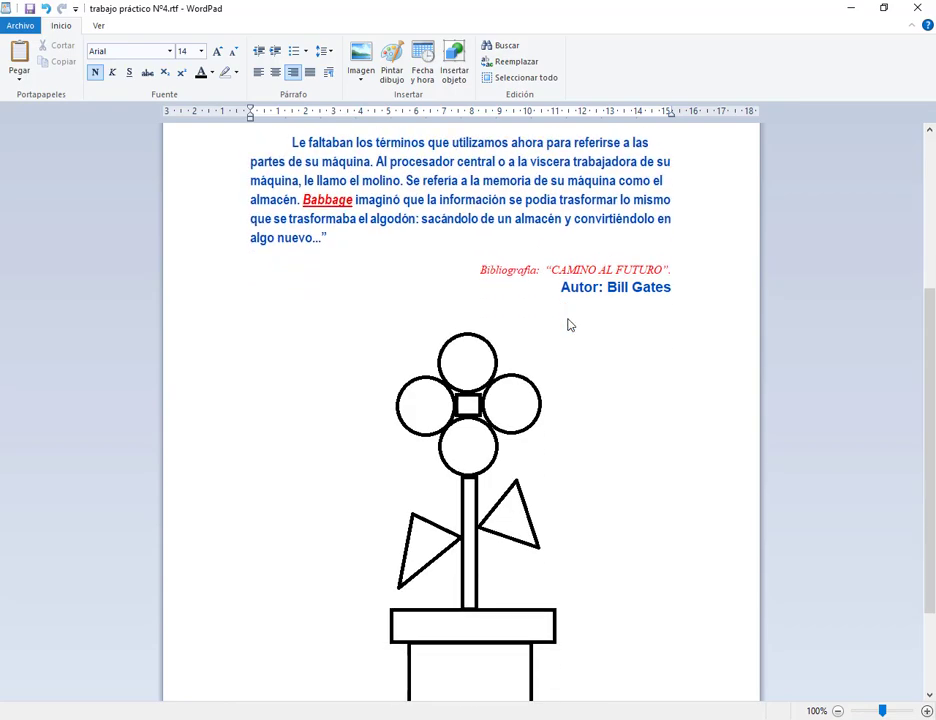
click(928, 8)
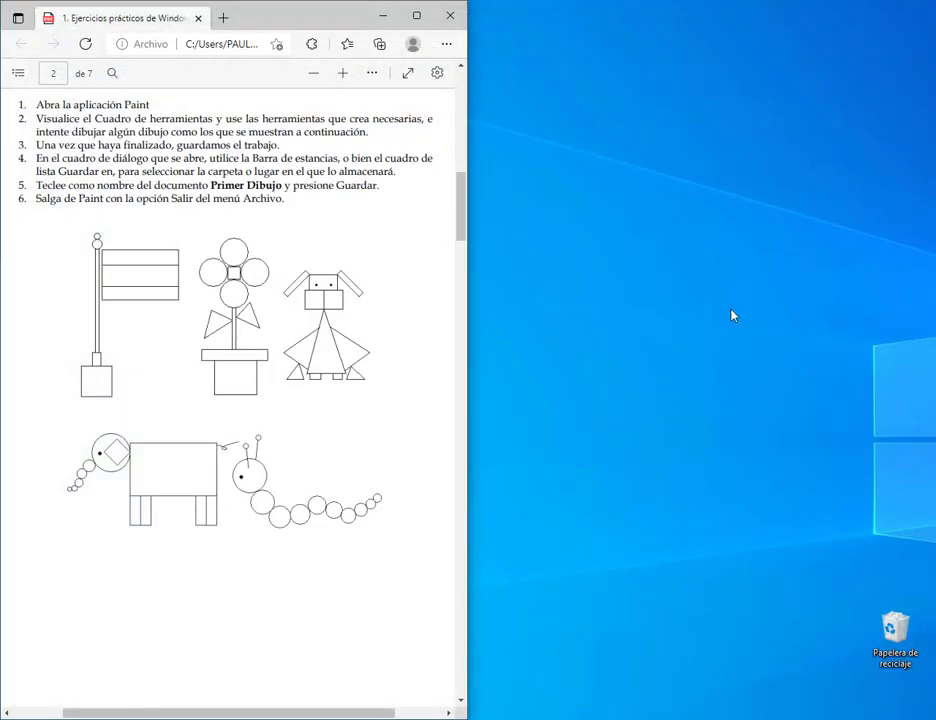
Find Trabajo Práctico Nº 5 in the exercise PDF and examine its text and formatting instructions
scroll(318, 348, down, 20)
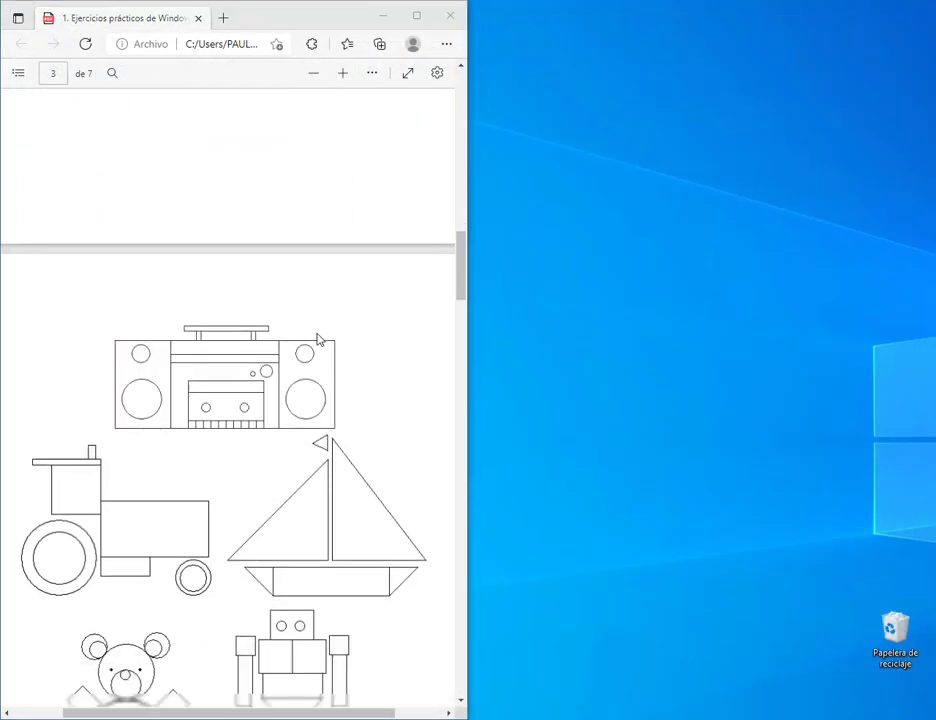
scroll(310, 350, down, 12)
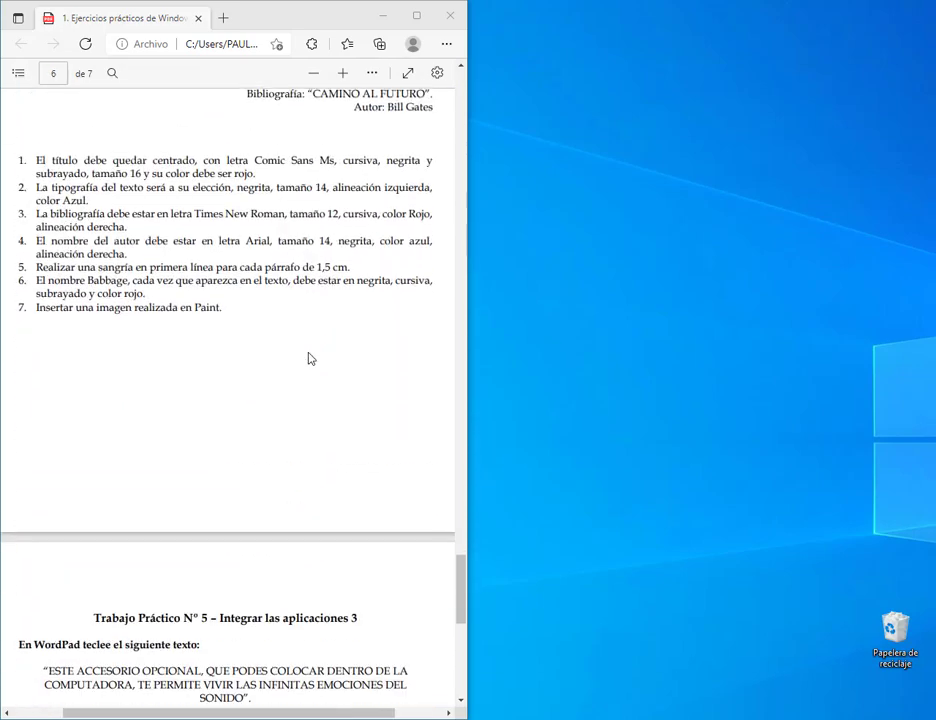
scroll(318, 363, up, 2)
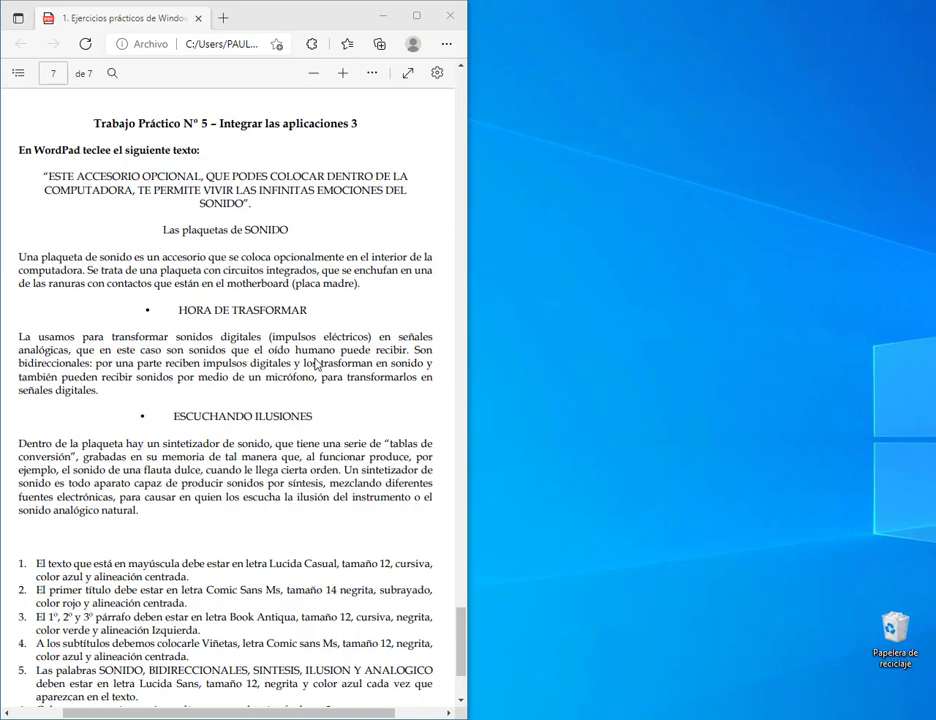
scroll(303, 446, down, 2)
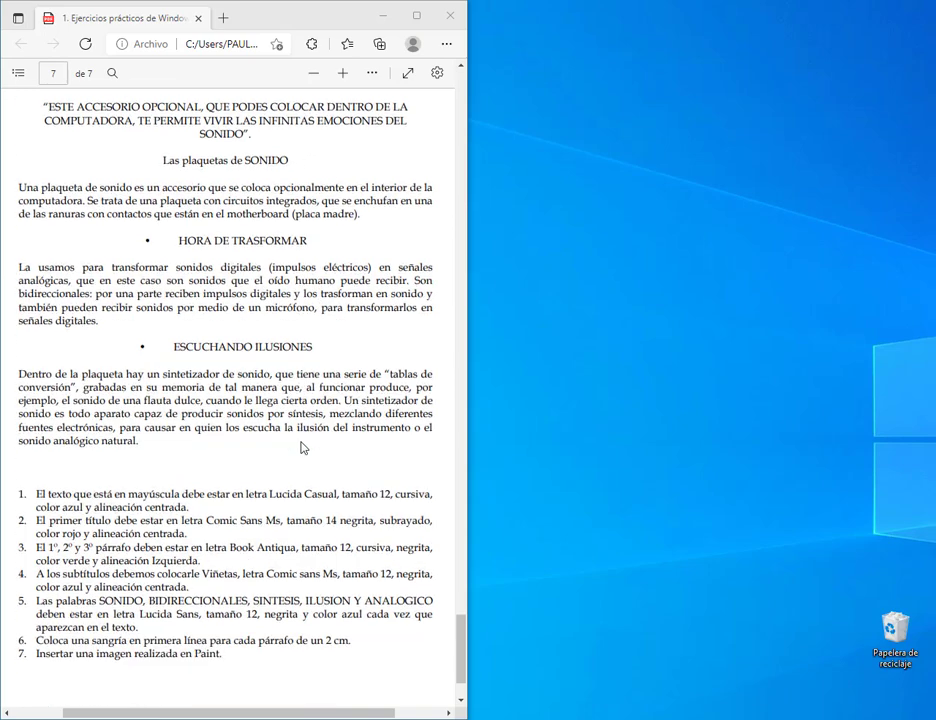
click(462, 67)
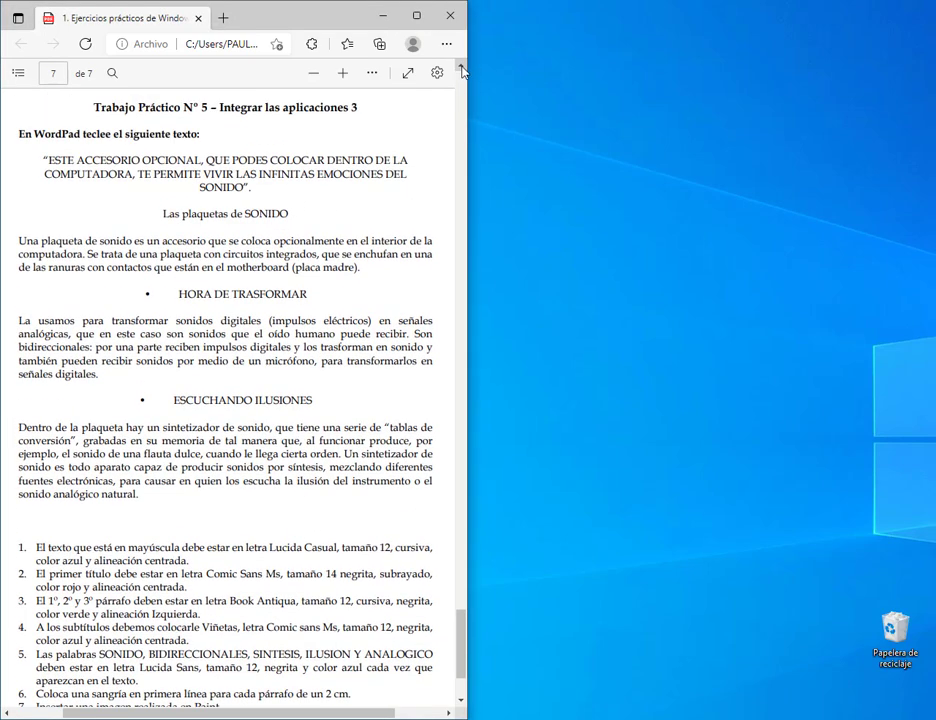
Open WordPad with a blank document and place its window beside the exercise PDF
key(super)
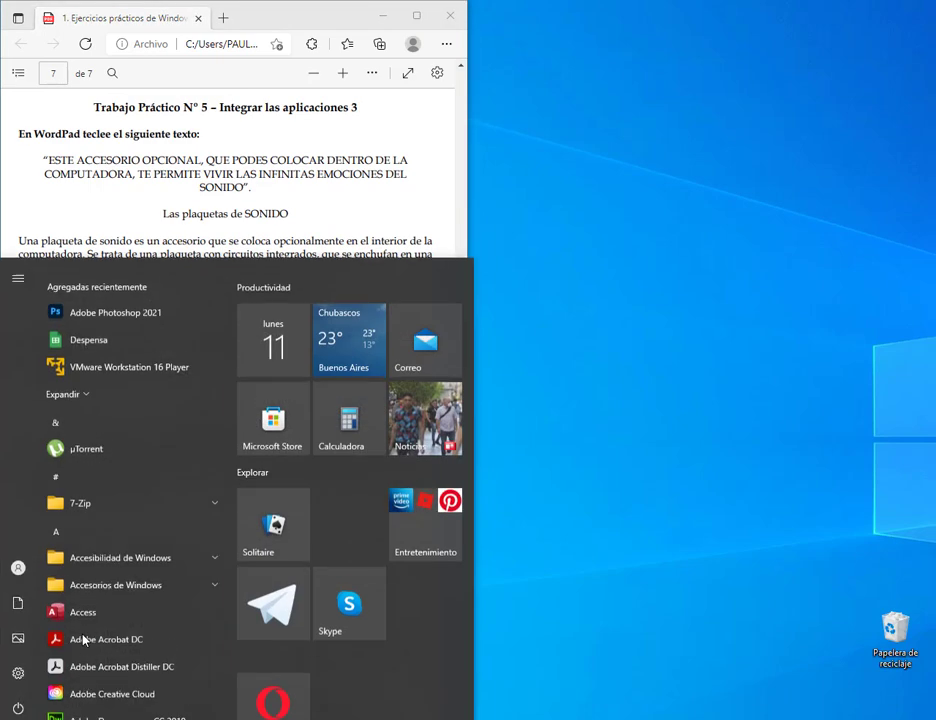
text(wor)
key(Escape)
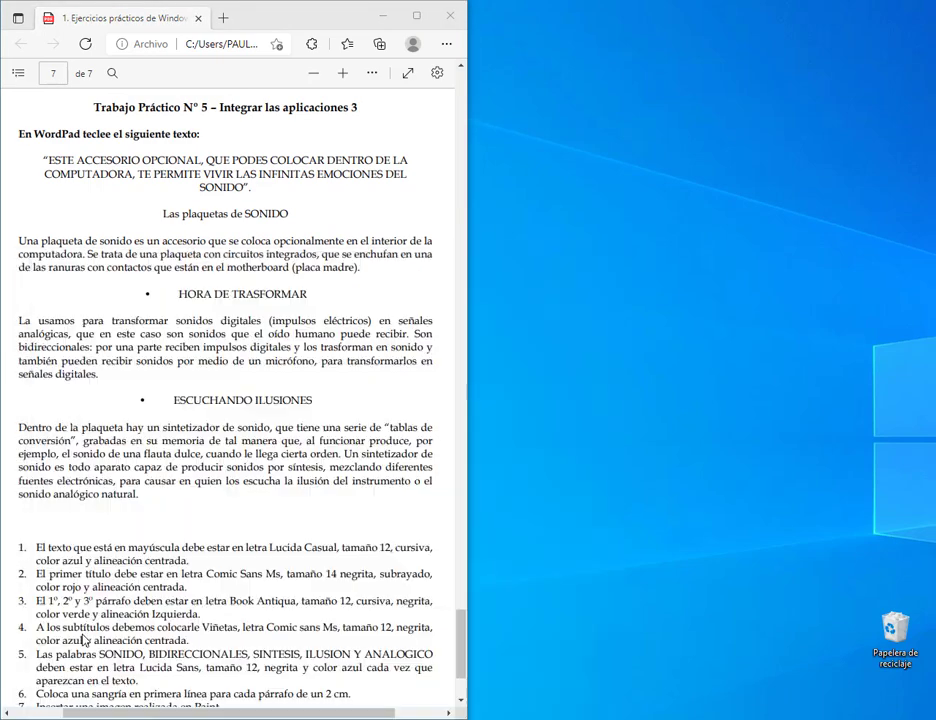
key(super+Right)
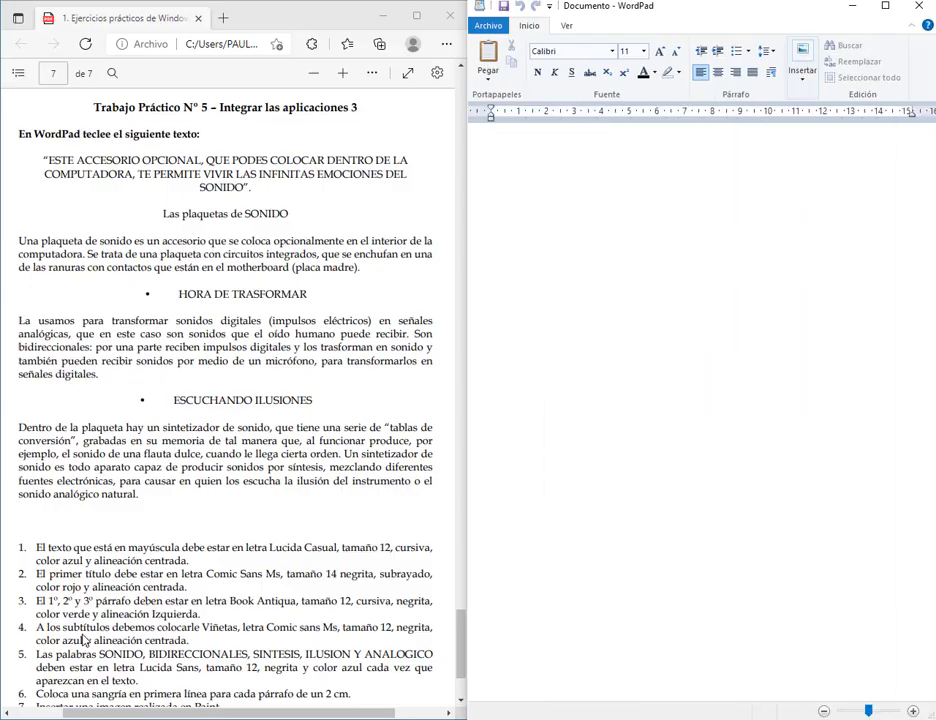
Enter the quoted opening line "ESTE ACCESORIO OPCIONAL, QUE PODES COLOCAR DENTRO DE LA COMPUTADORA, TE PERMITE VIVIR LAS INFINITAS EMOCIONES DEL SONIDO"
key(Caps_Lock)
text(")
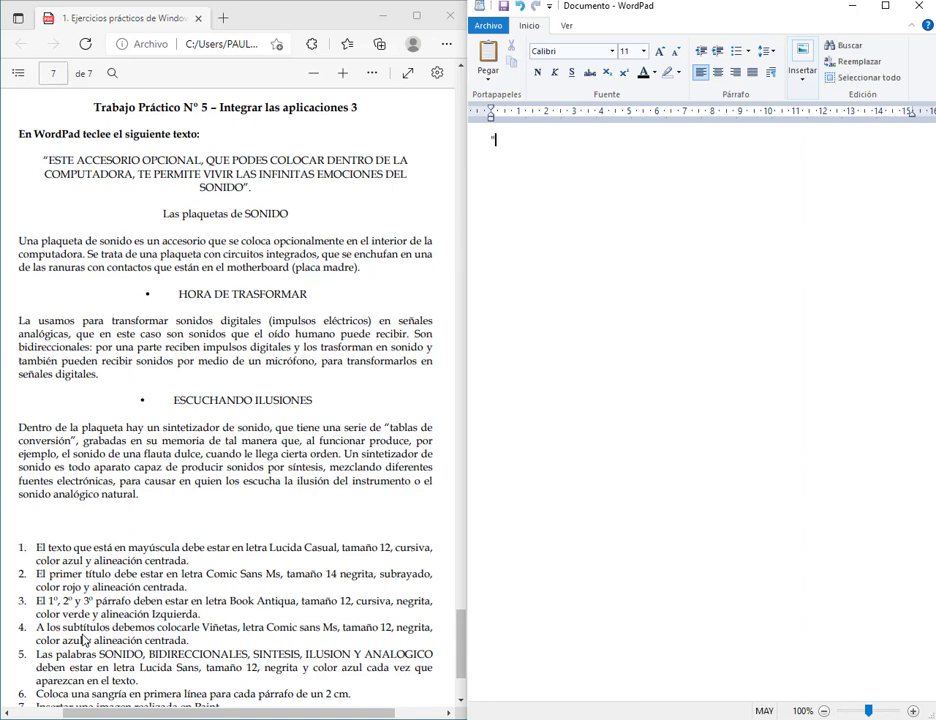
text(ESTE ACCESORIO OPCIONAL, QUE PODES COLOCAR DENTRO DE LA COMPUTADORA, TE)
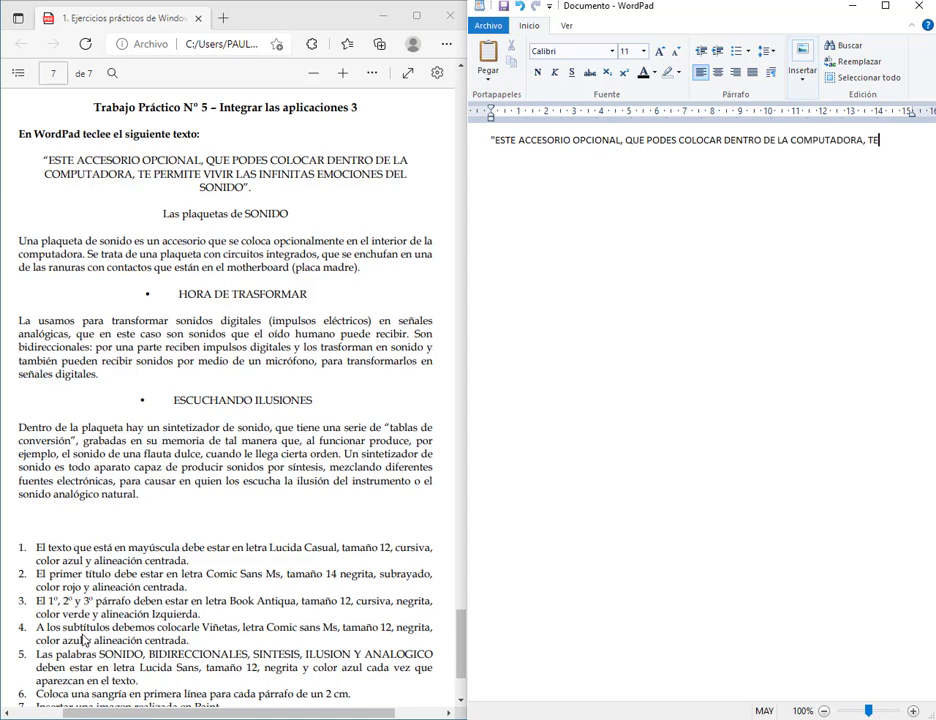
text( PERMITE VIVIR LAS INFINITAS EMOCIONES DEL SONIDO")
key(Return)
key(Return)
Add the title "Las plaquetas de SONIDO" as its own line below the opening quotation
key(Caps_Lock)
text(Las plaquetas de SONIDO)
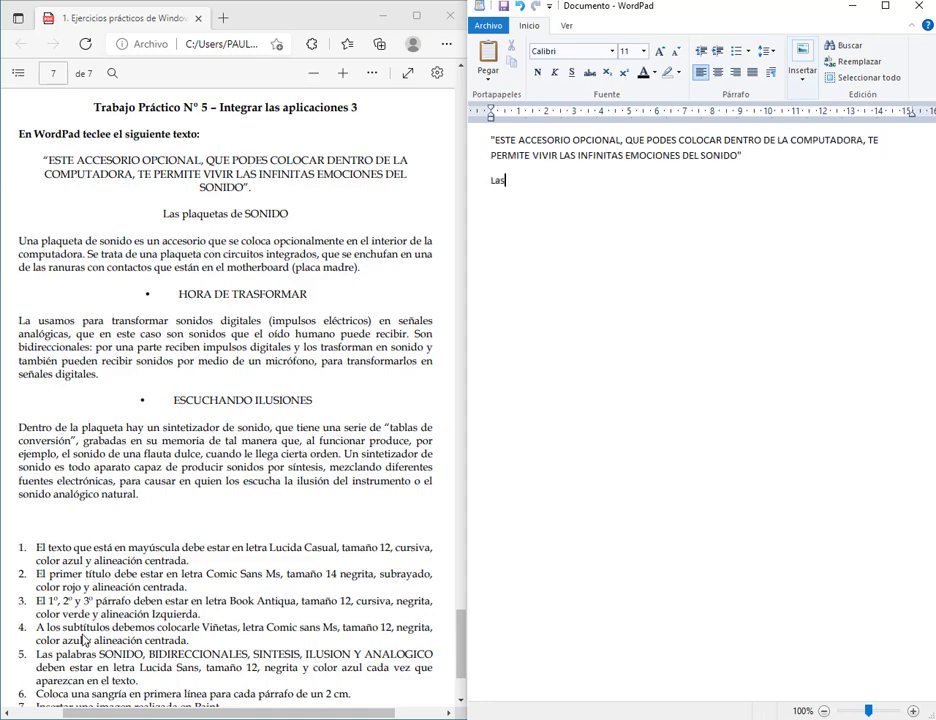
key(Return)
key(Return)
Copy out the exercise's first paragraph, from "Una plaqueta de sonido es un accesorio" through "(placa madre)."
text(Una plaqueta de sonido es un acce)
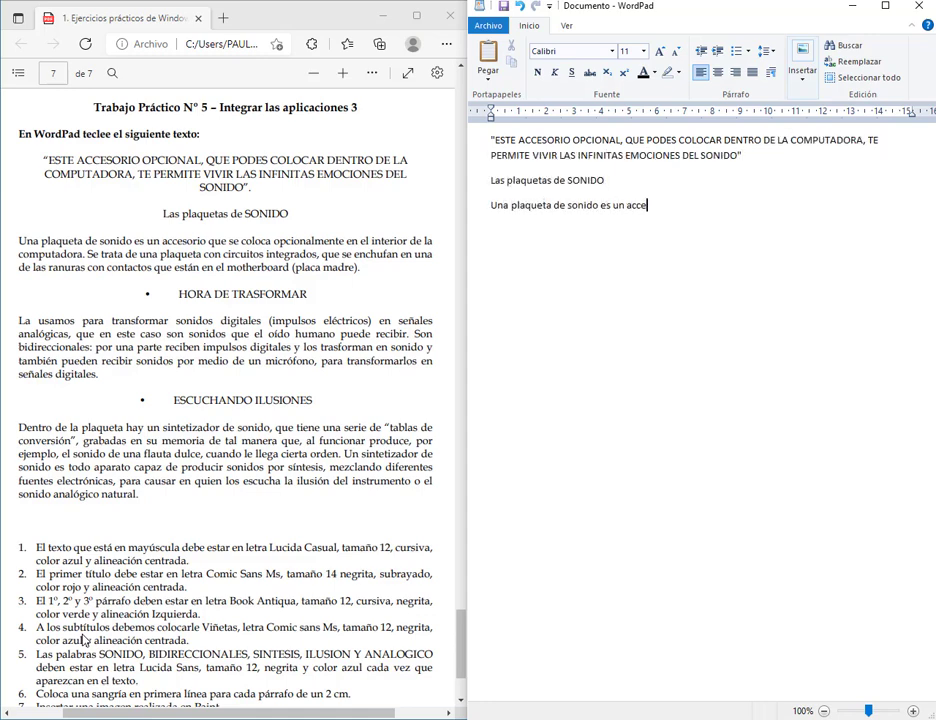
text(sorio que se colcoa opcionalmente en el interior de la computadora. Se)
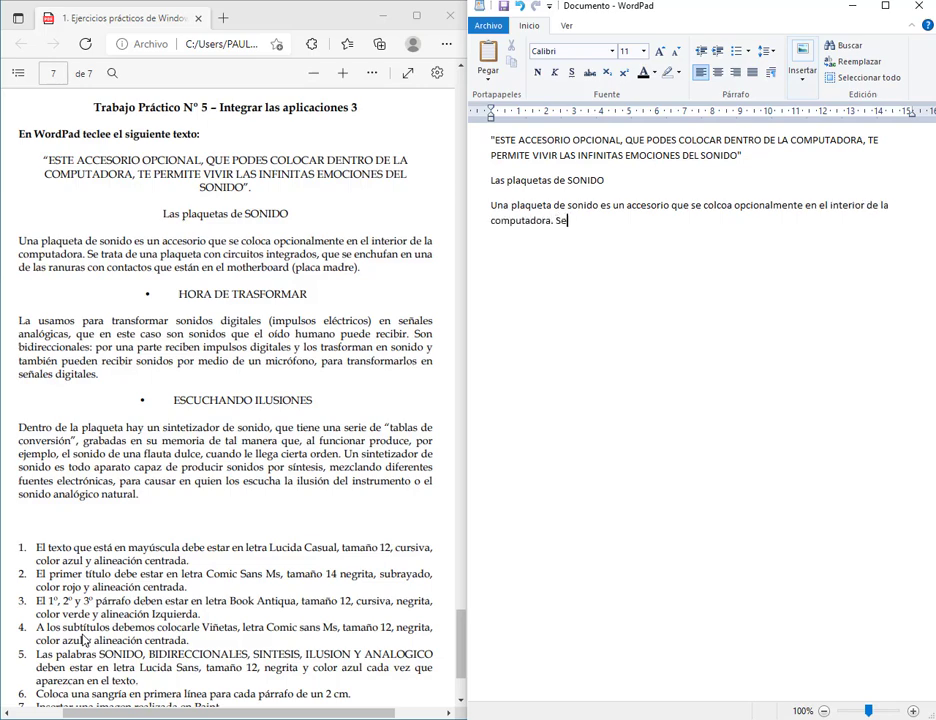
text( trata de una plaqueta con circuitos integrador, que se enchugan en una de las ranuras con contactos que está)
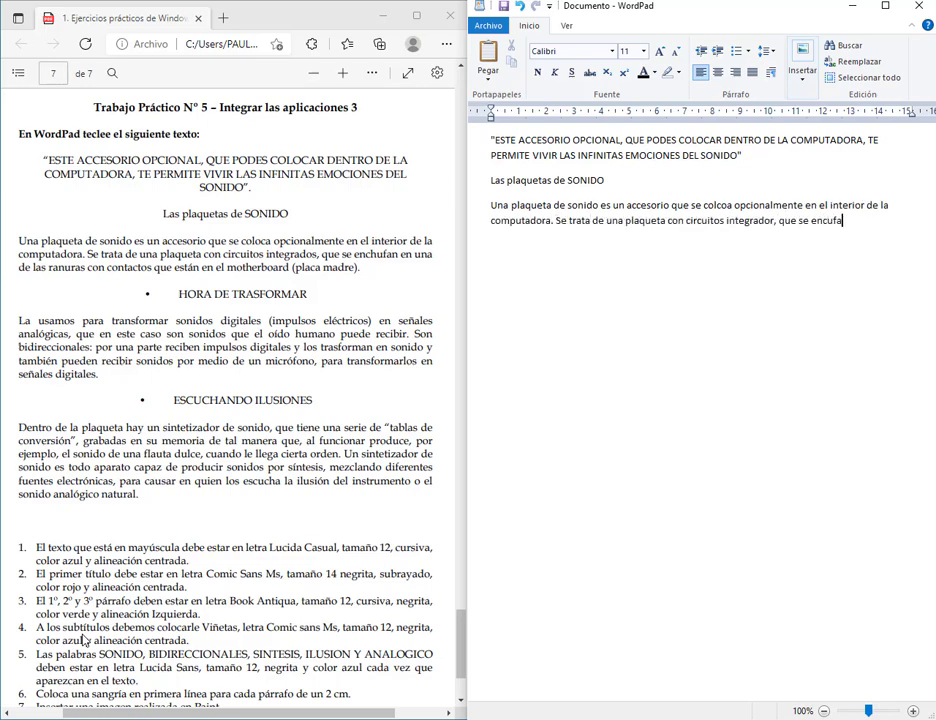
text(n en el motherboar (placa madre).)
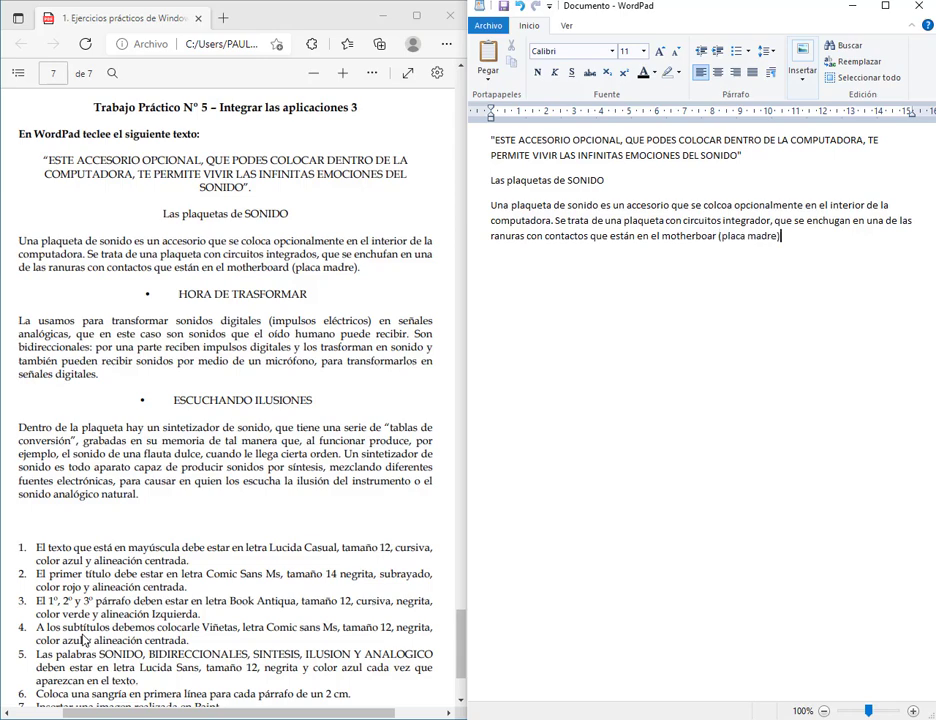
key(Return)
Add the subtitle "HORA DE TRANSFORMAR" in capitals below the first paragraph
text(Hora de tr)
key(shift+Home)
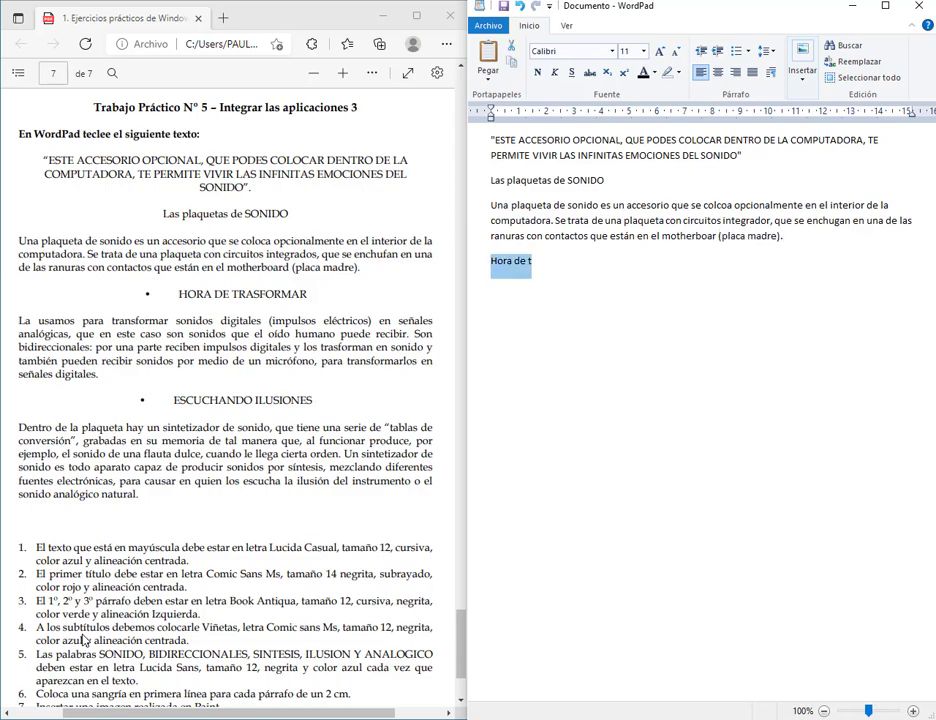
key(Caps_Lock)
text(HORA DE TRASNFORMAR)
key(Return)
Copy out the second paragraph, from "La usamos para transformar sonidos digitales" through "para transformarlos en señales digitales."
key(Caps_Lock)
text(La usamos para t)
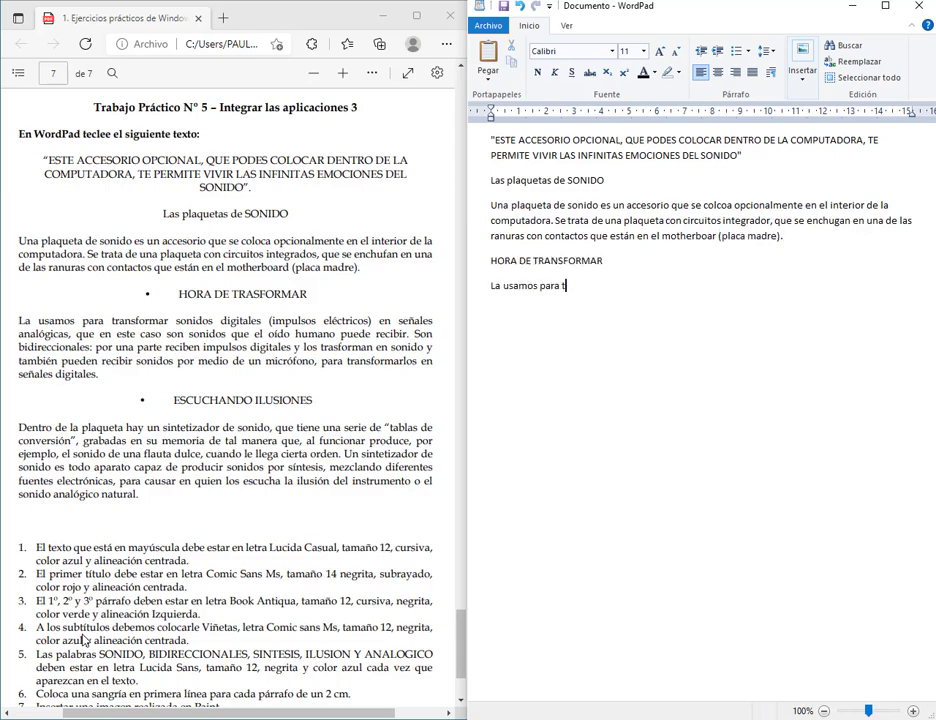
text(ransformar sonidos digitales (impulsos eléctricos) en )
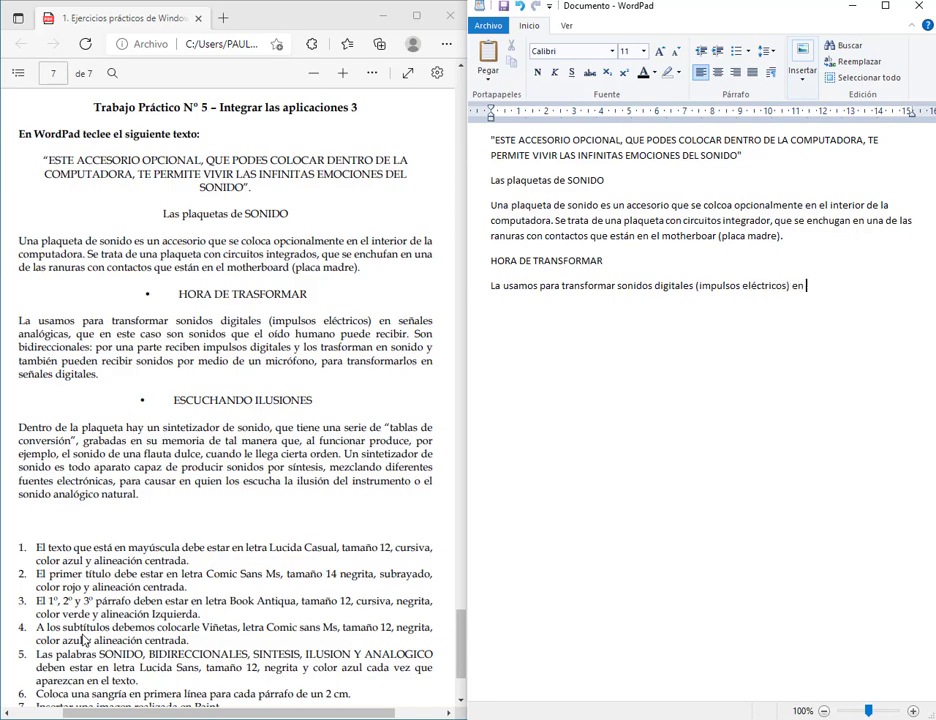
text(señales analógicas, que en este caso son sonidos que el o)
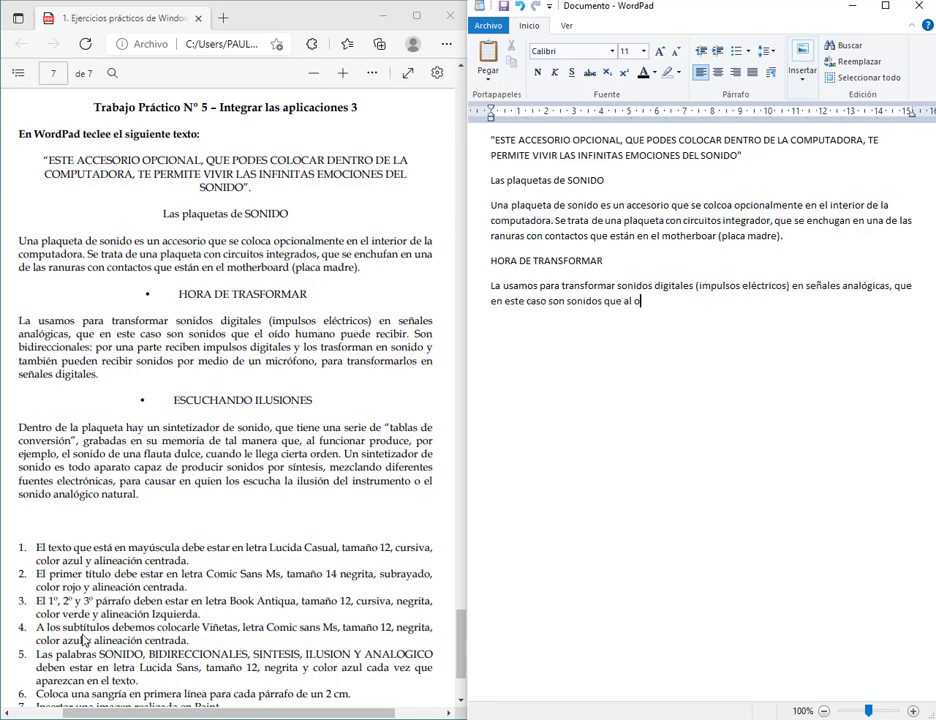
text(ído humano puede per)
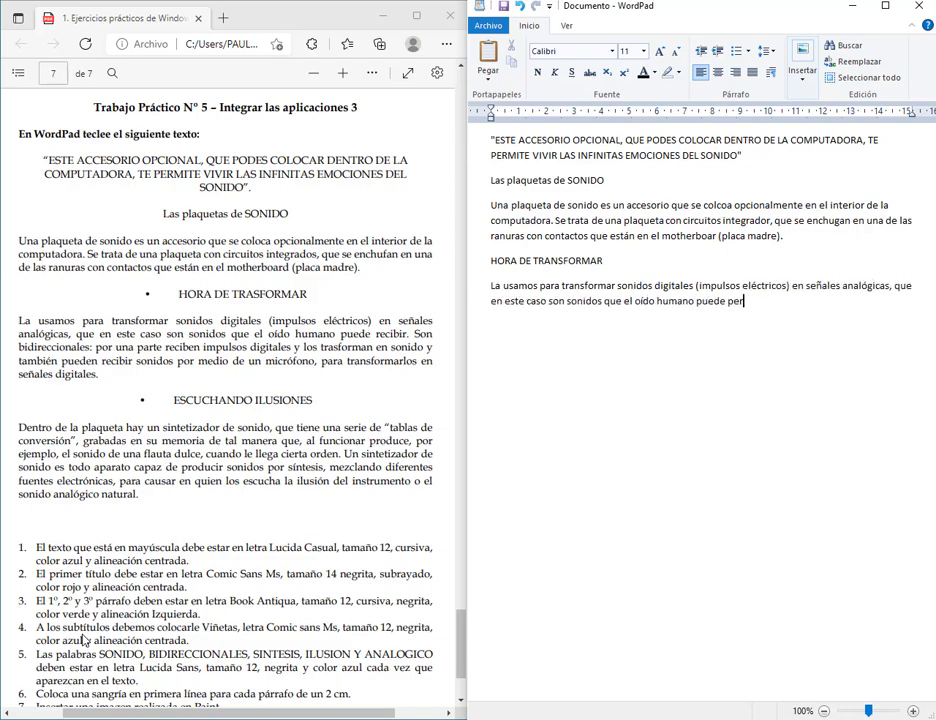
text(cibir. Son bidireccionales: por una parte reciben impu)
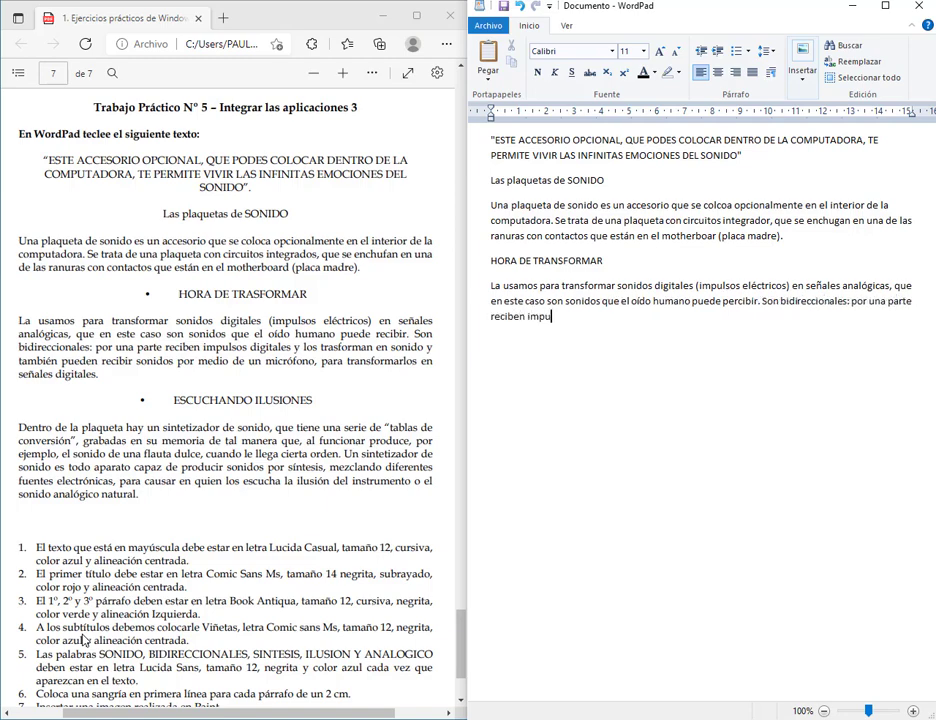
text(lsos digitales y los transforman en sonido y también p)
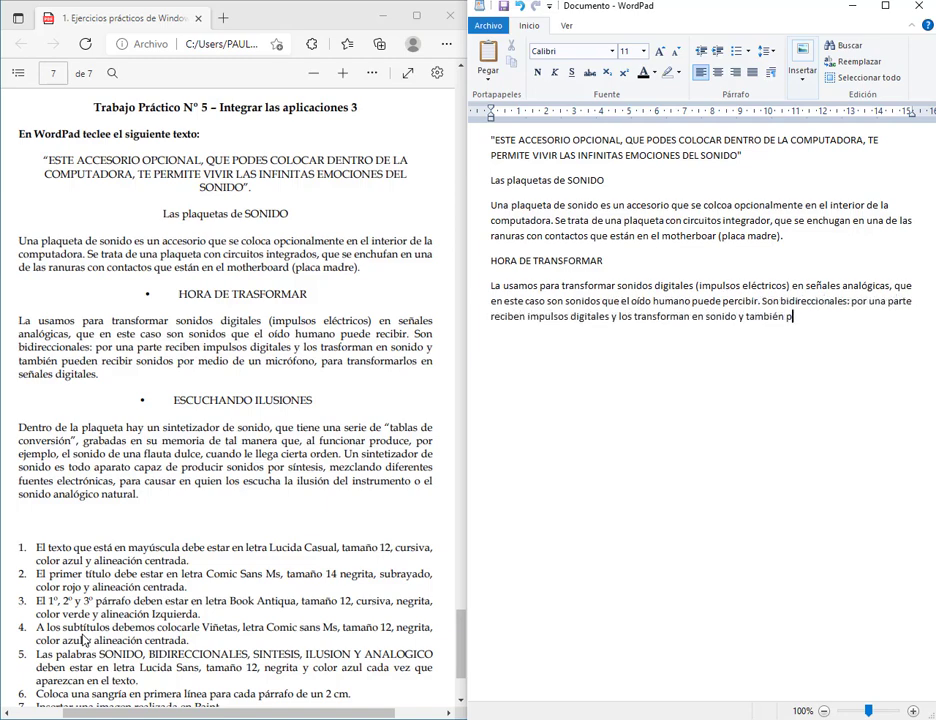
text(ueden recibir sonidos por medio de un micrófono, para transfo)
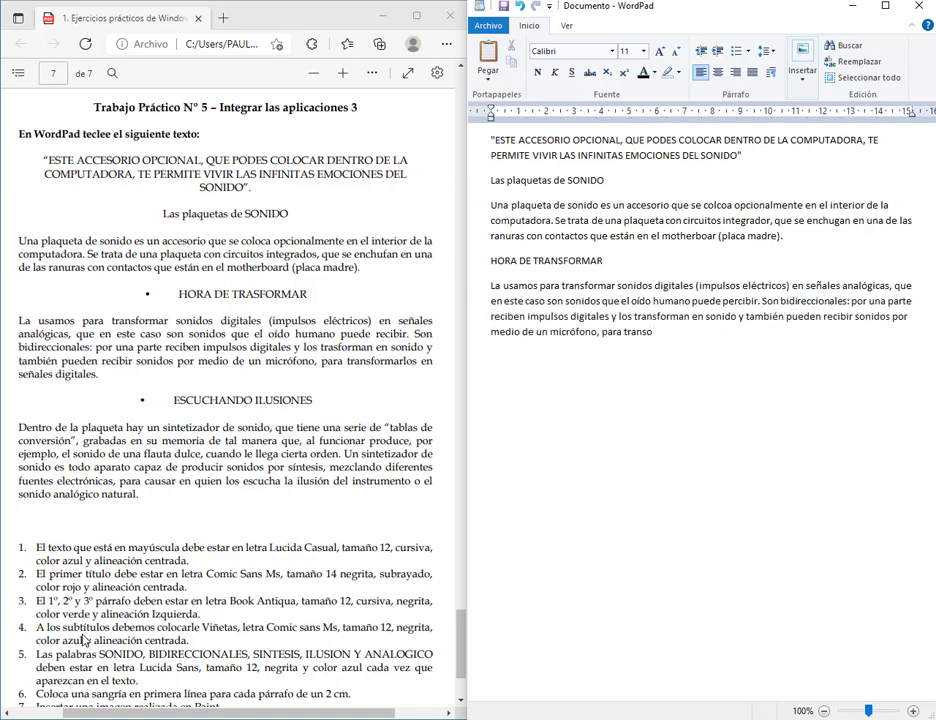
text(rmarlos en señales digitales.)
key(Return)
Add the subtitle "ESCUCHANDO ILUSIONES" in capitals below the second paragraph and start a new line
key(Caps_Lock)
text(ESCUCHANDO ILUSIONES)
key(Return)
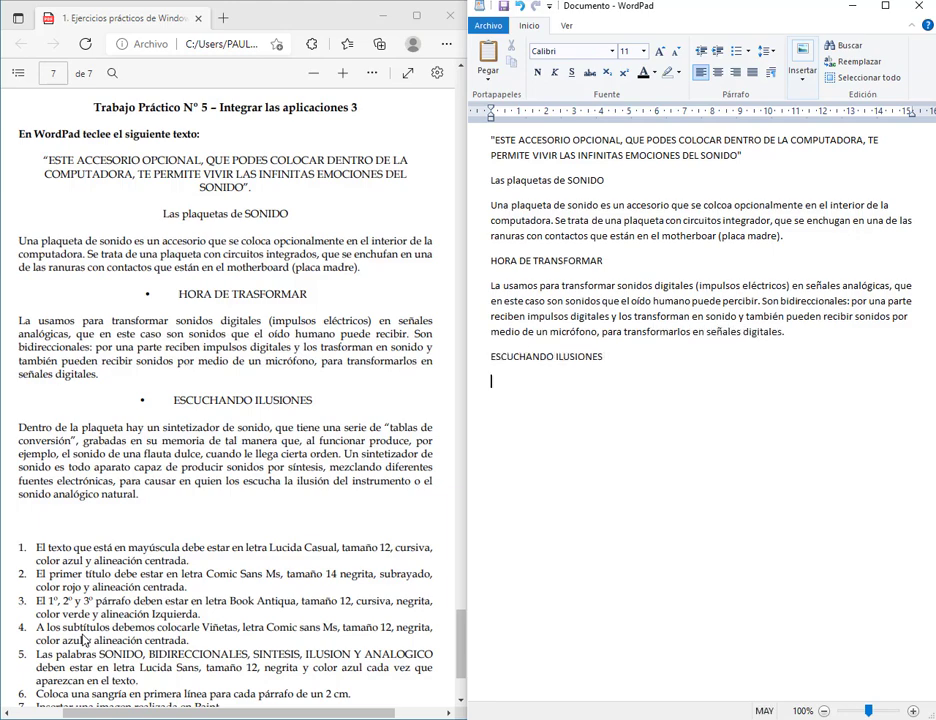
Copy out the third paragraph, from "Dentro de la plaqueta hay un" through "natural.", and start a new line
text(Dentro de la plaqueta hay q)
text(n sistetizador de sonido,)
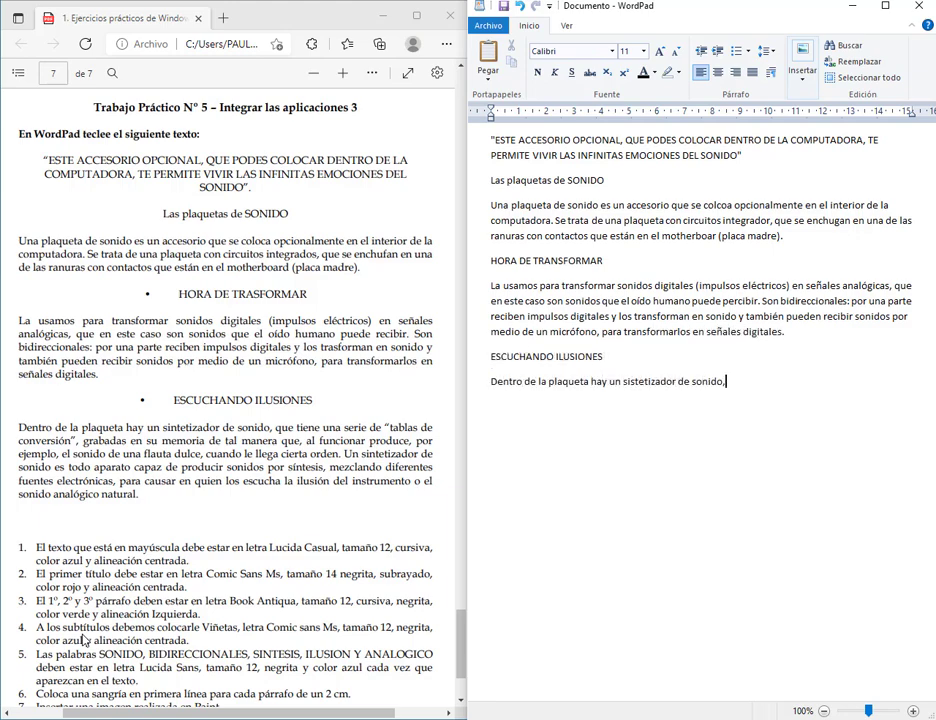
text( que tiene una serie de "tablas de conversion", grabadas e)
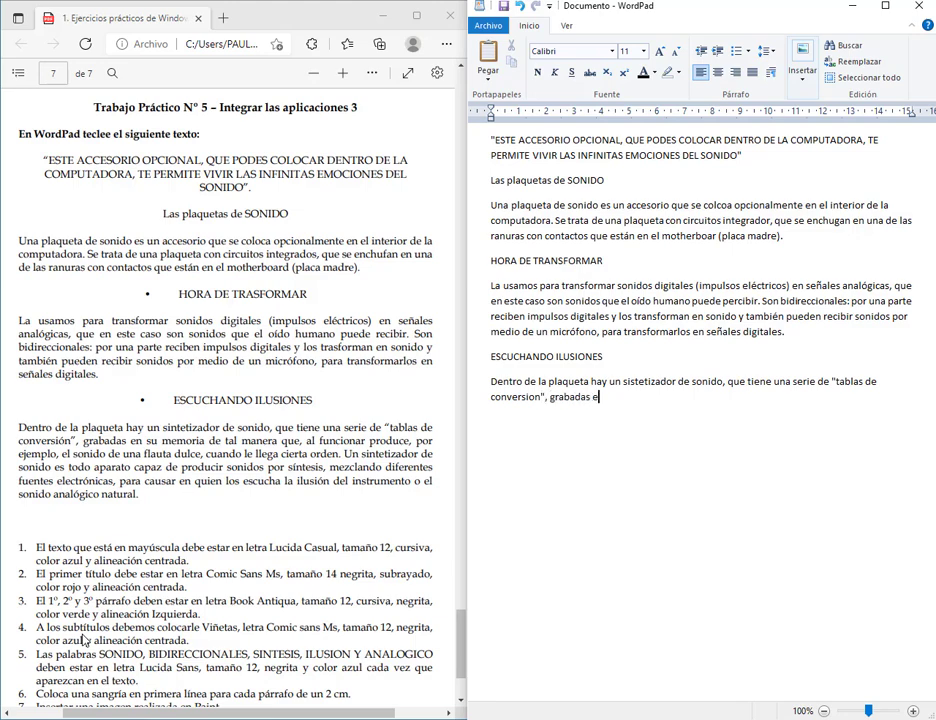
text(n su memoria de tal manera que, al funcionar produce, por )
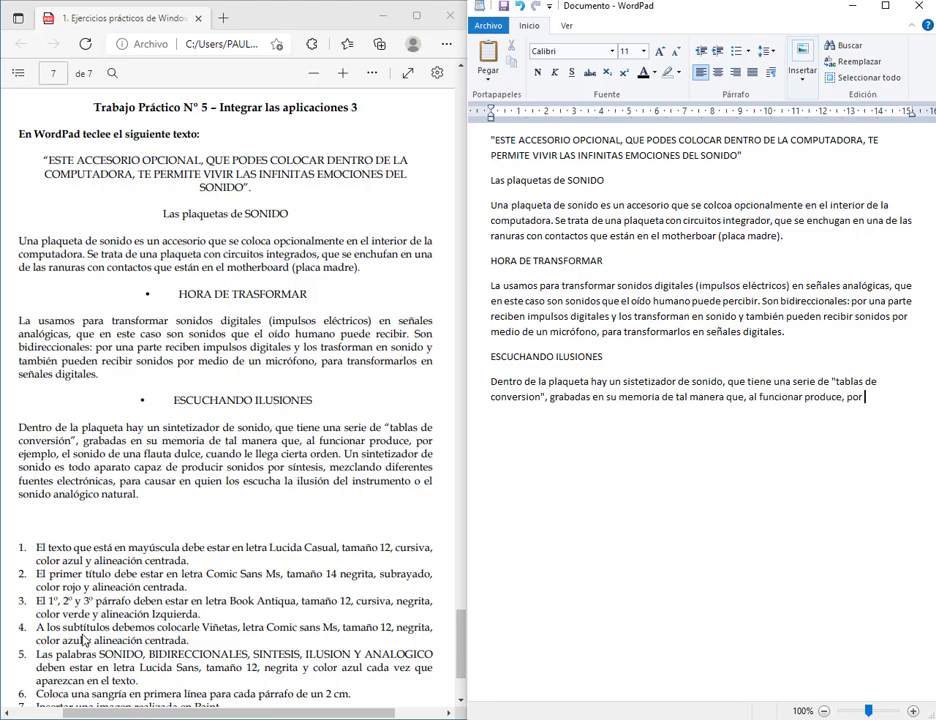
text(ejemplo, el sonido de una flauta dulde, cuando le llega cierta or)
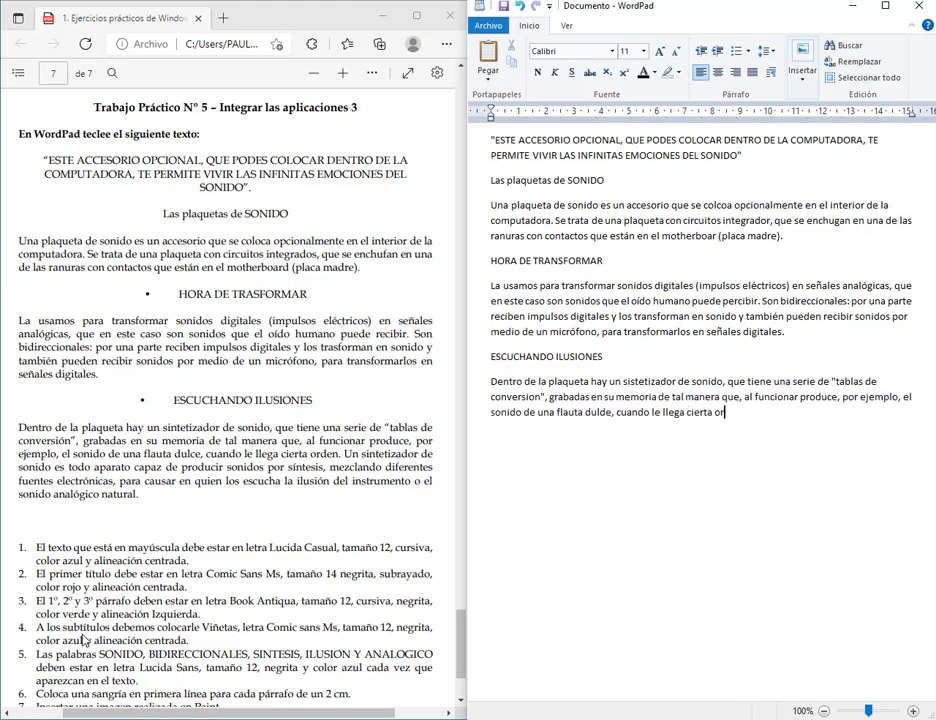
text(de. Un sintetizador de sonido es todo aparato capaz de producir sonidos por síntesis, mezca)
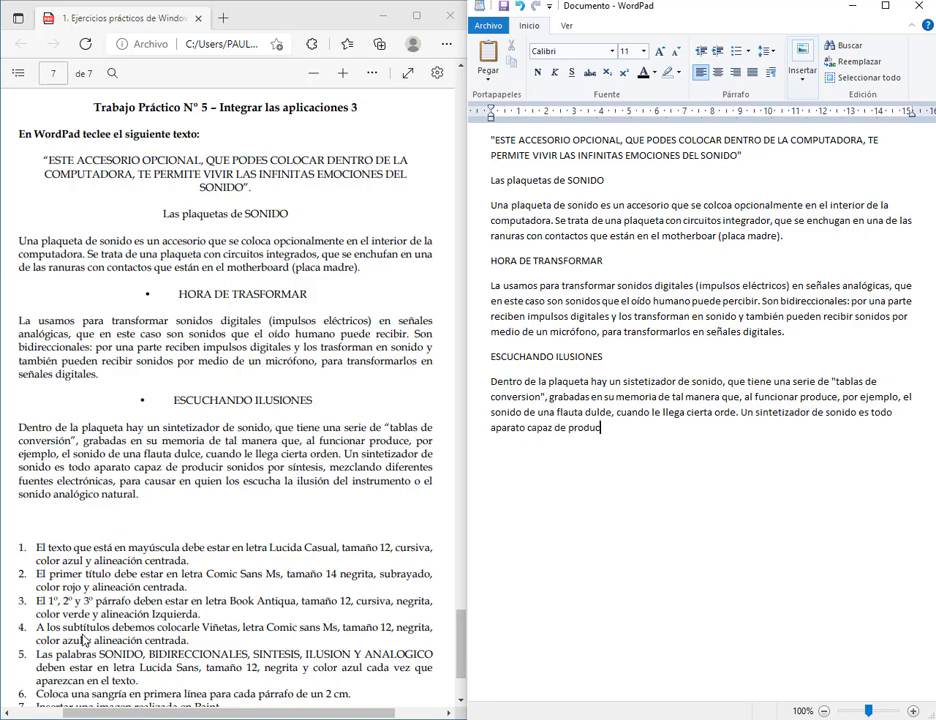
key(BackSpace)
text(lando diferentes )
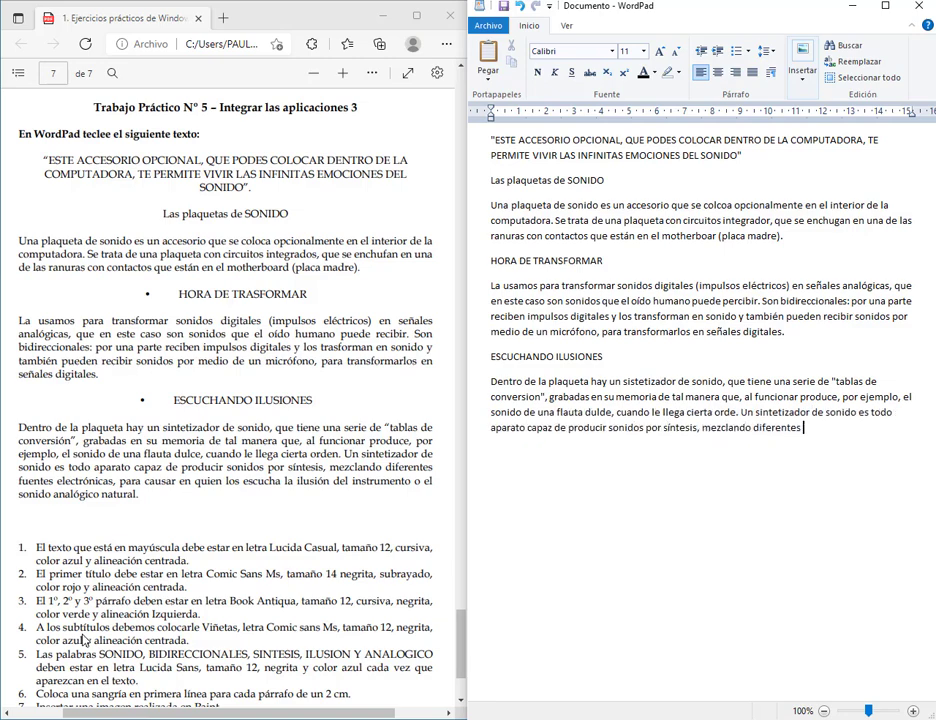
text(fuentes electrónicas, para causar en quien los escuch)
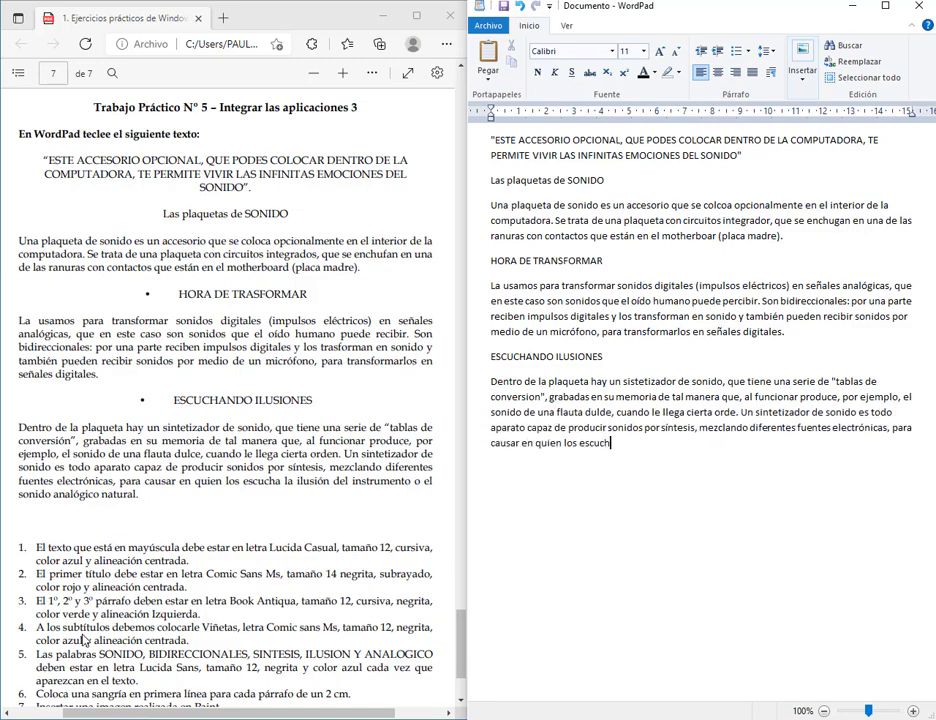
text(a la ilusión del instrumento o le sonido anlaógico natural.)
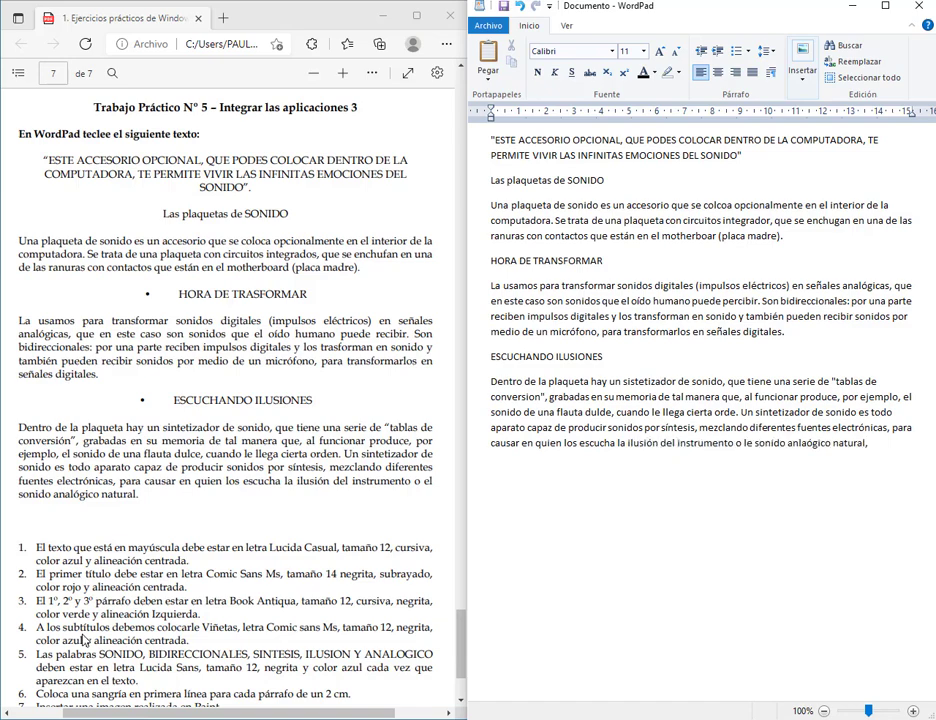
key(BackSpace)
text(.)
key(Return)
Set the font of the capitalised opening quotation to Lucida Console
scroll(224, 390, down, 3)
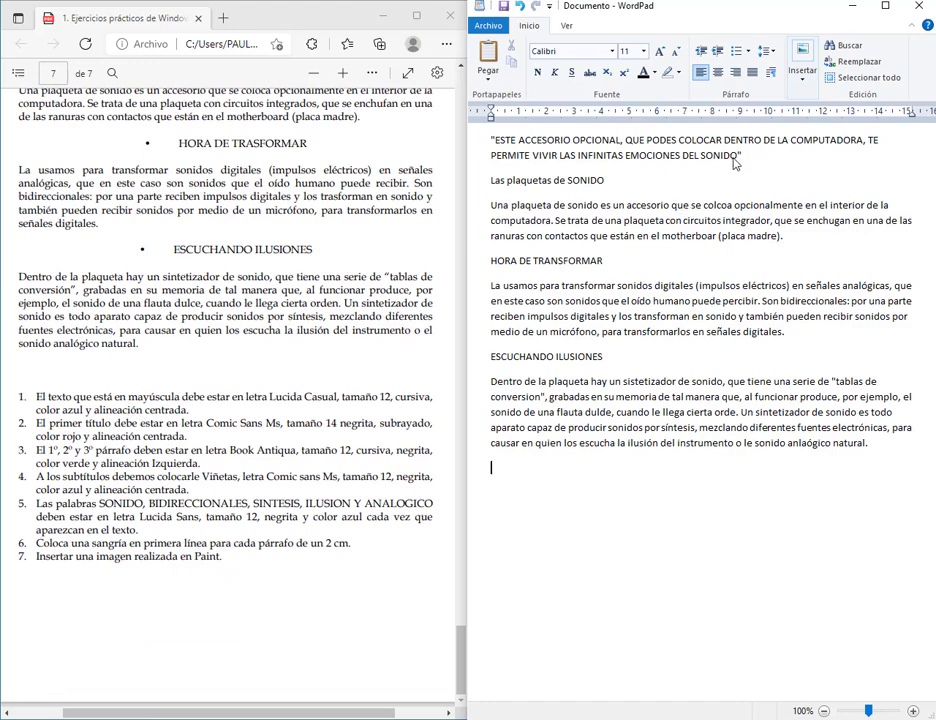
drag(742, 158, 485, 139)
scroll(410, 213, up, 3)
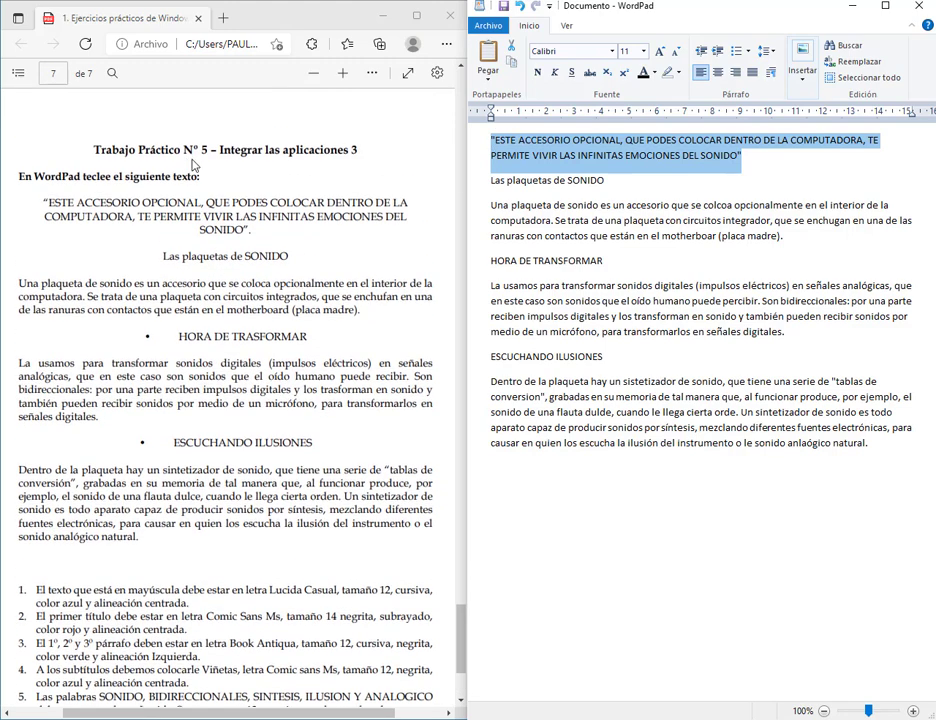
scroll(281, 352, down, 3)
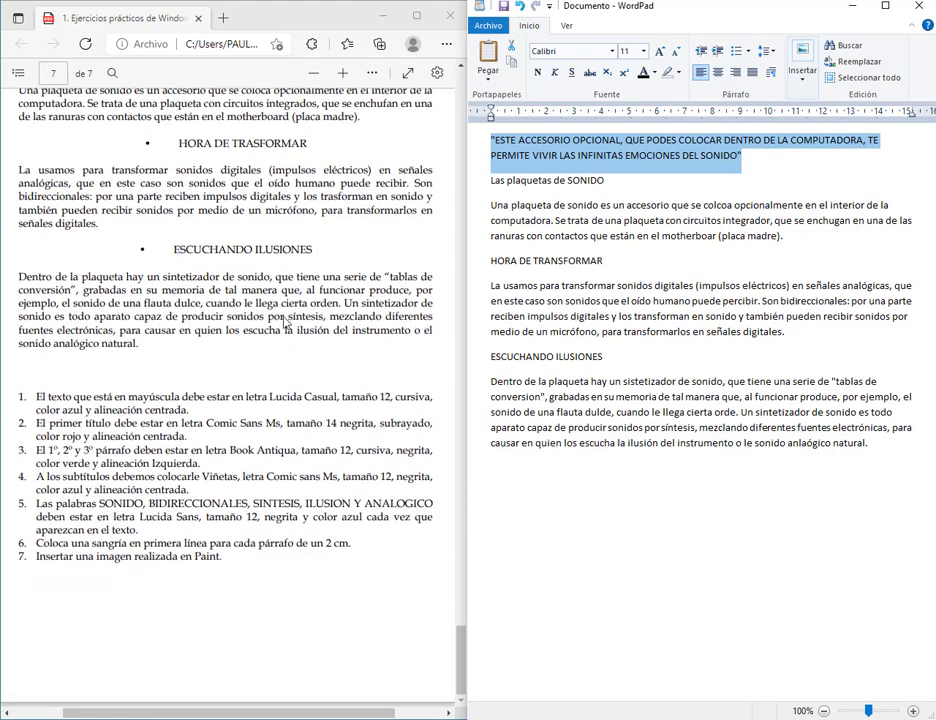
click(612, 51)
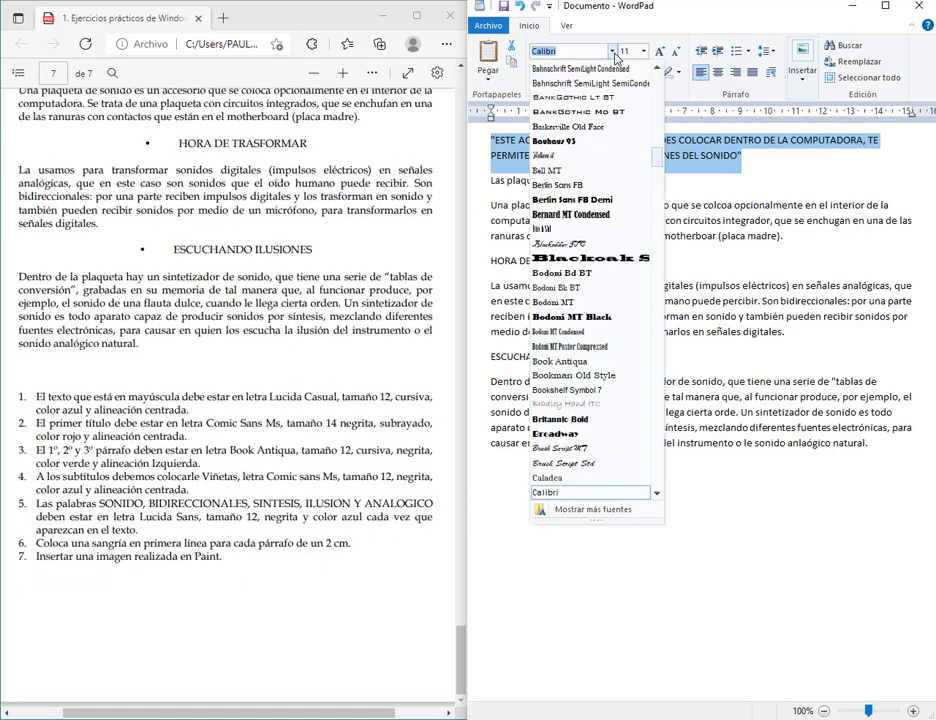
text(Lu)
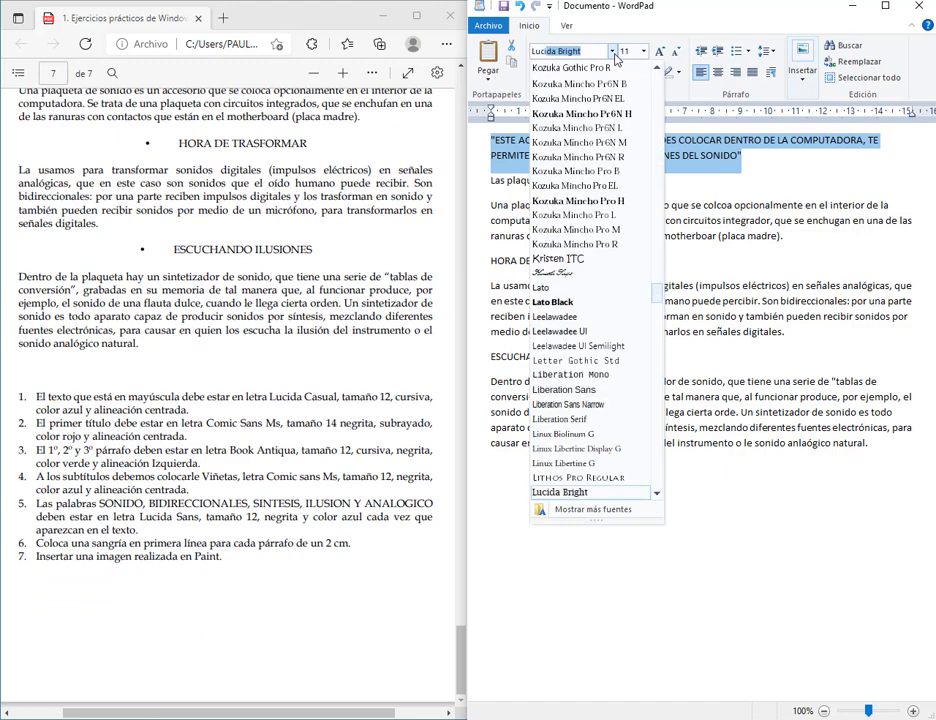
text(cida Calligraphy)
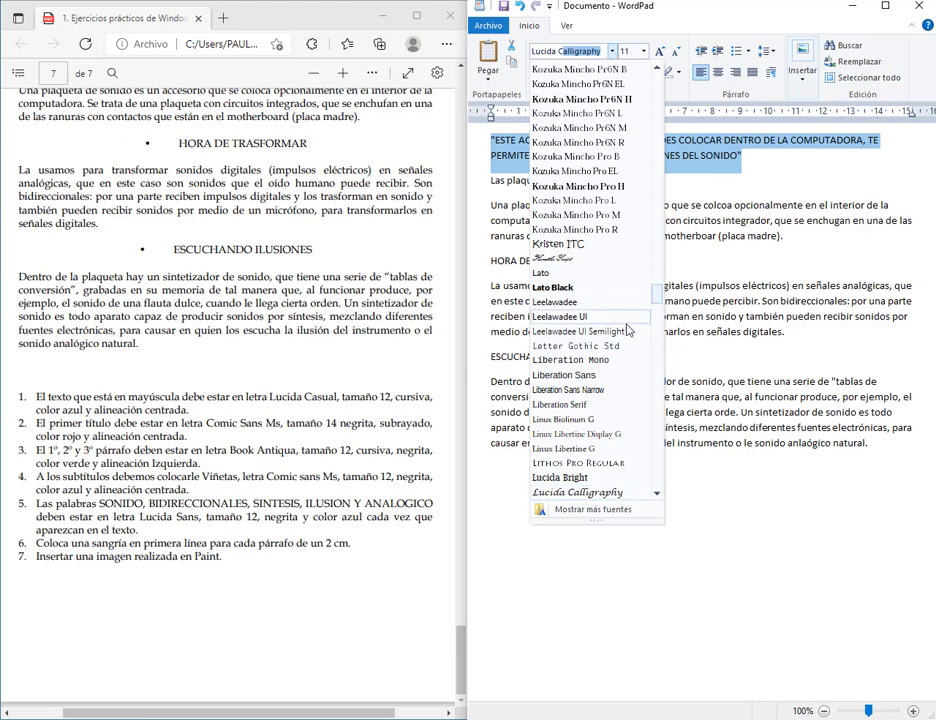
scroll(612, 325, down, 1)
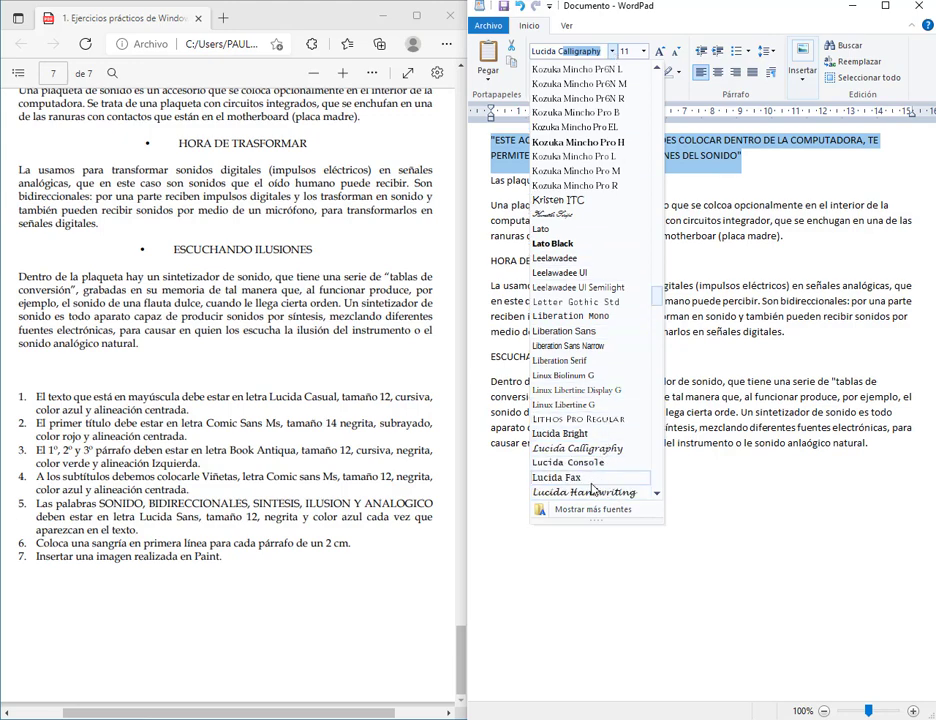
scroll(593, 488, down, 1)
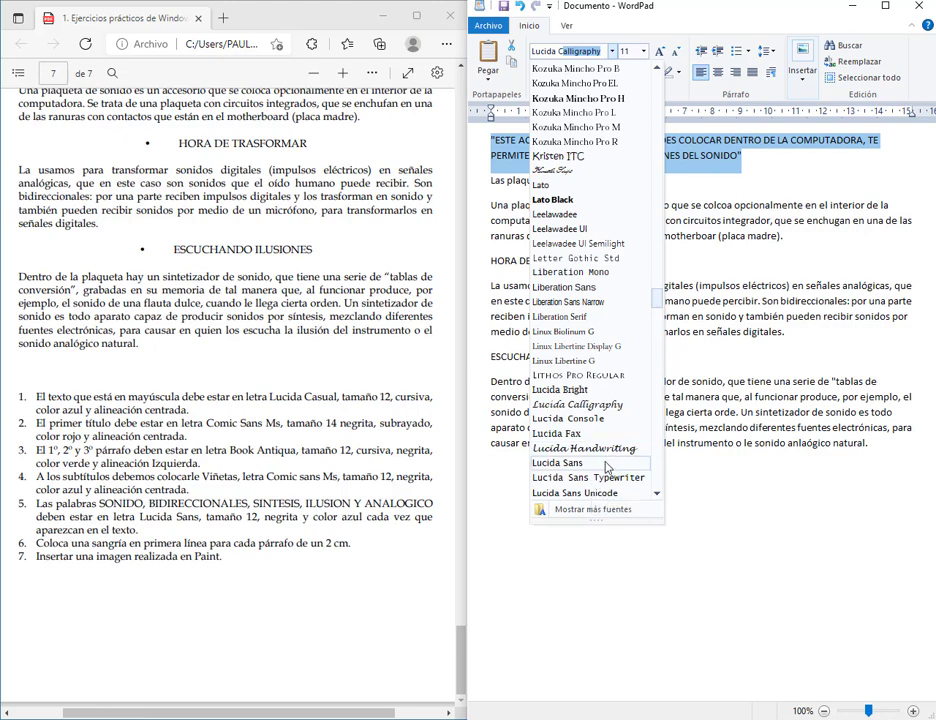
scroll(604, 476, down, 1)
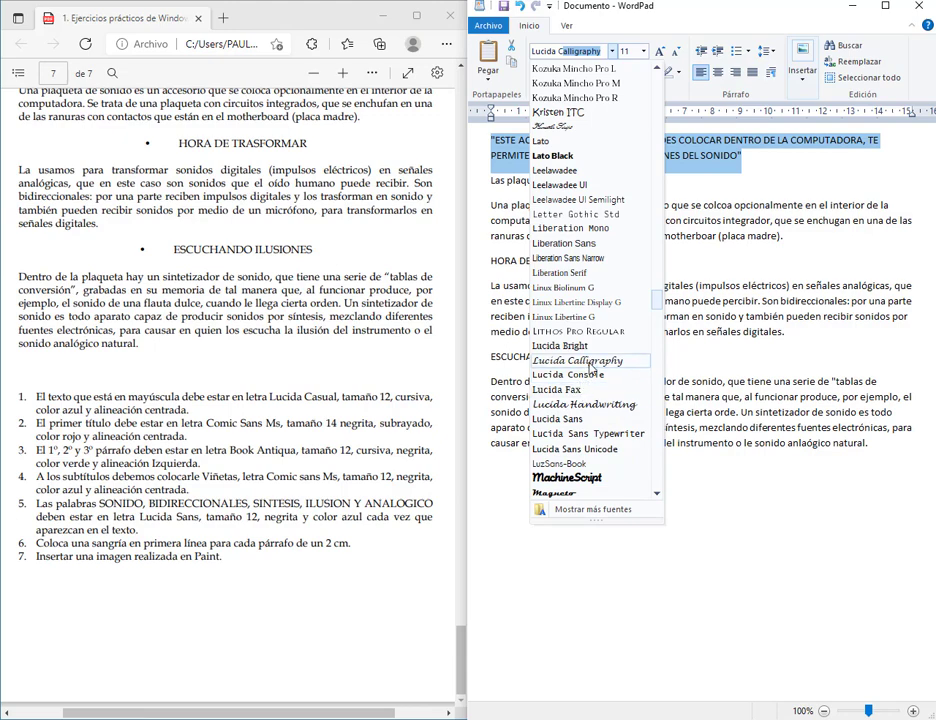
click(590, 376)
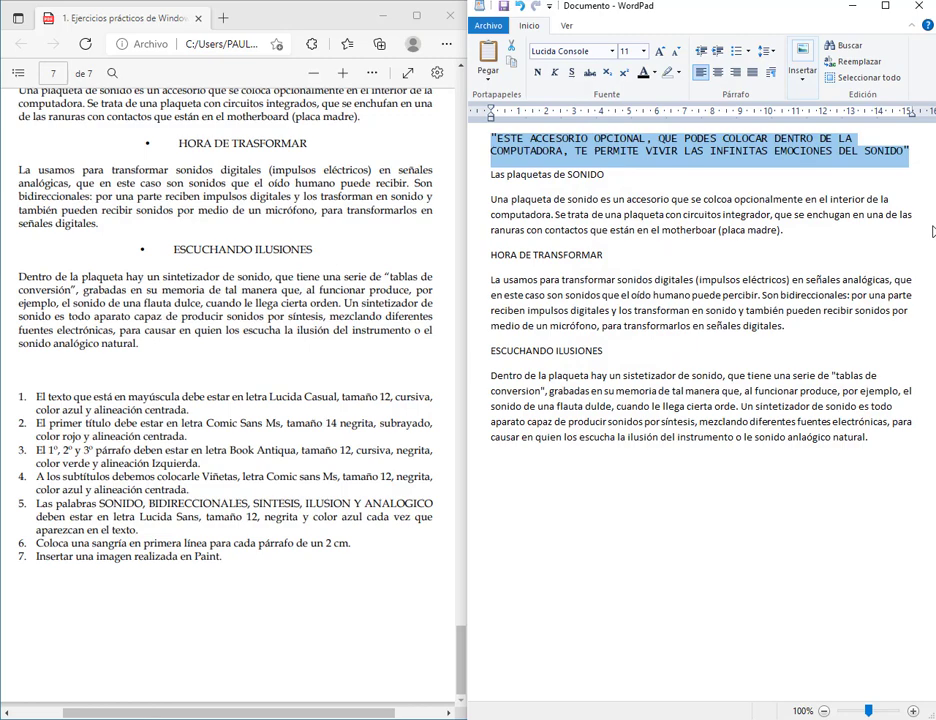
Format the opening quotation at size 12 in blue italics and centre it
click(643, 51)
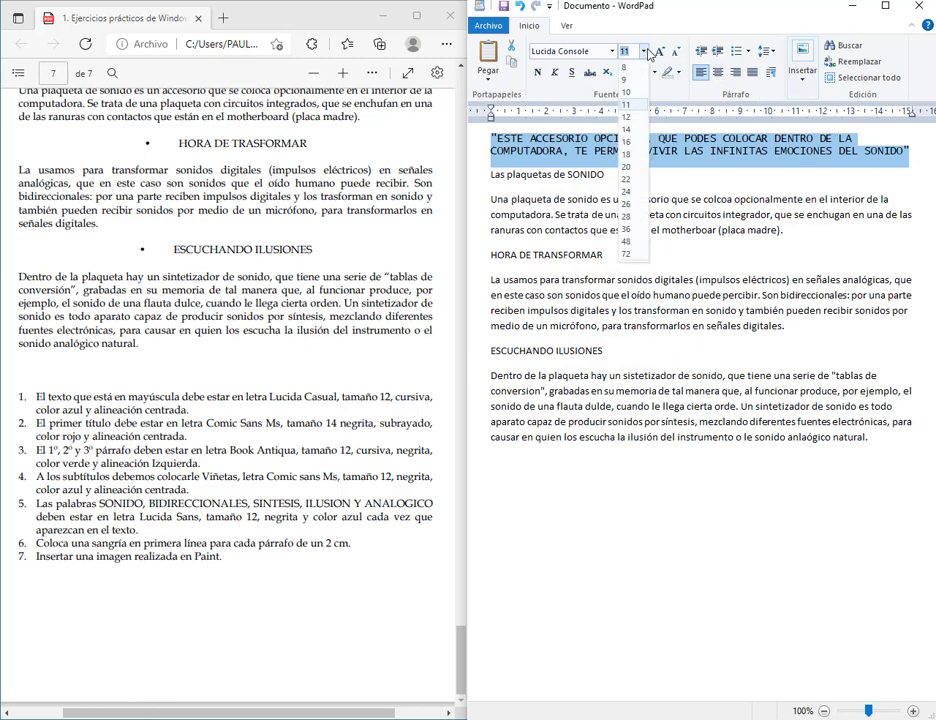
click(632, 118)
click(554, 72)
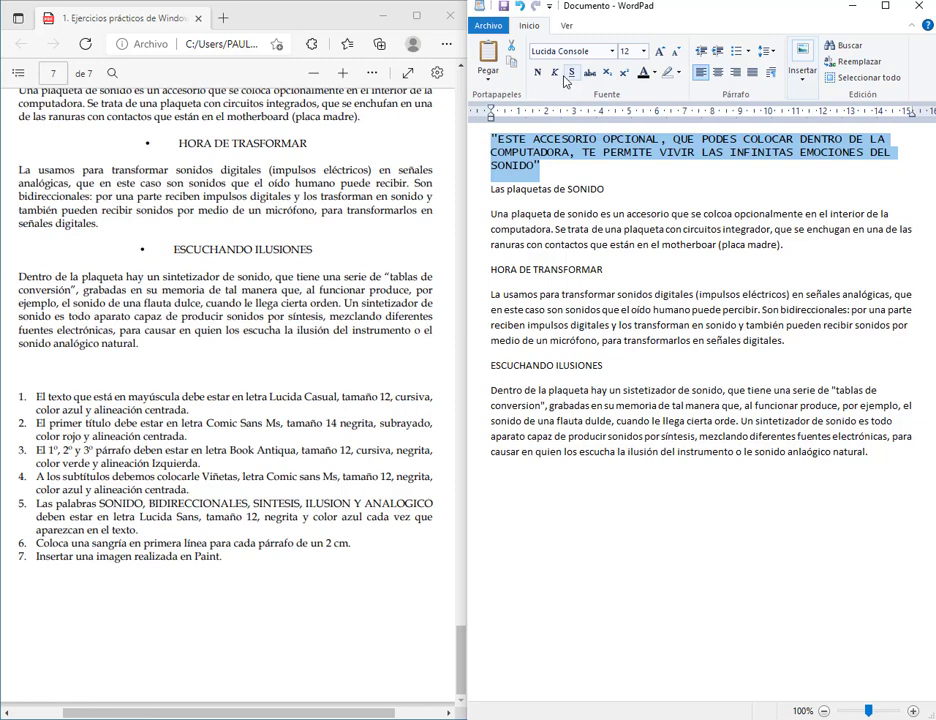
click(656, 74)
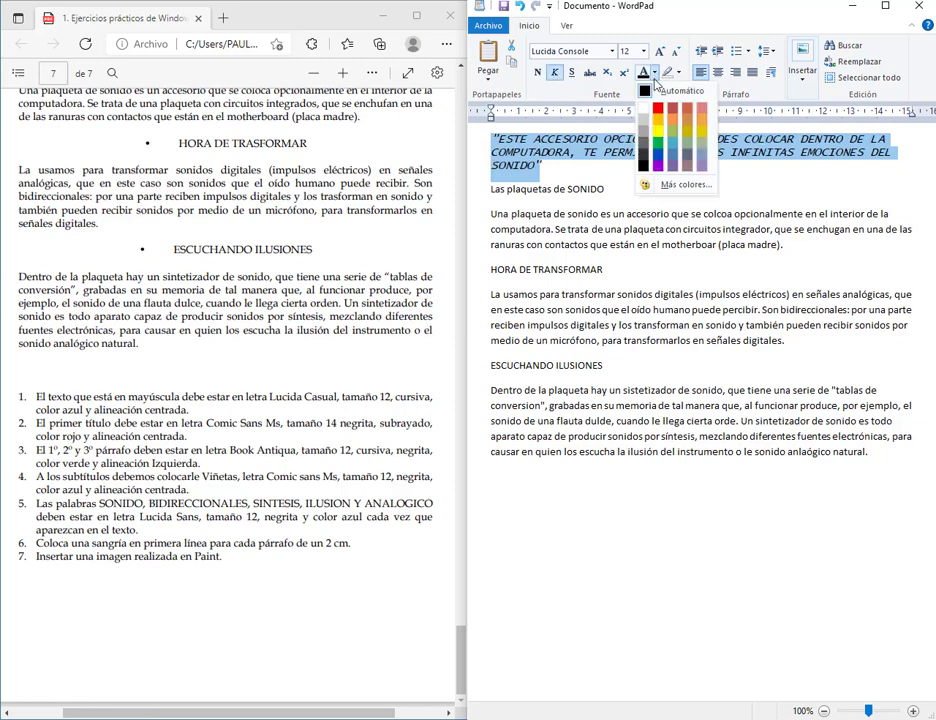
click(657, 160)
click(718, 72)
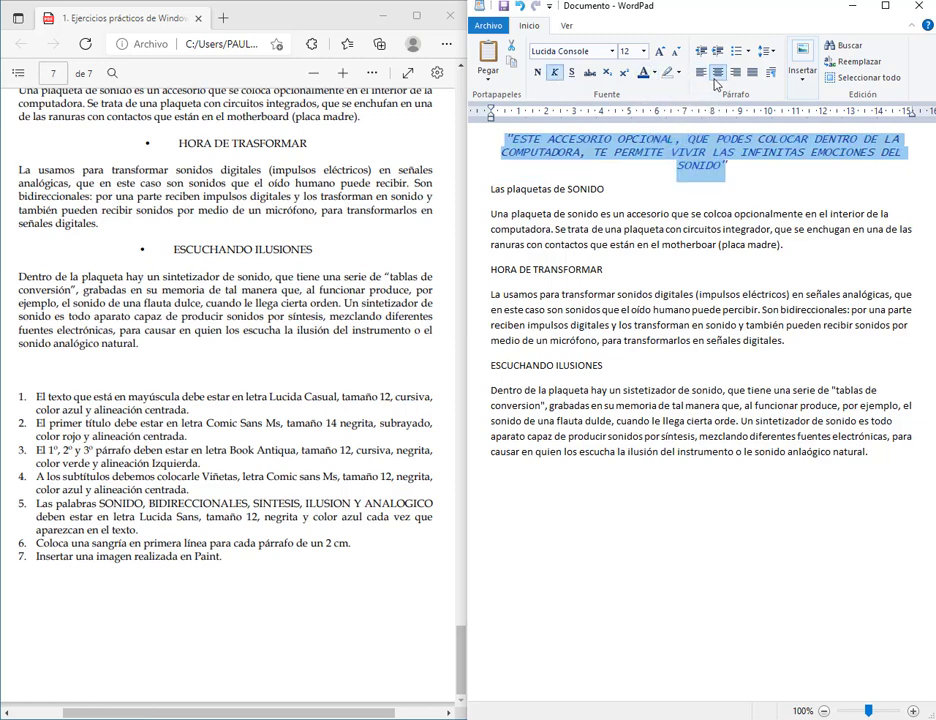
Set the title "Las plaquetas de SONIDO" in Comic Sans MS at size 14
click(482, 192)
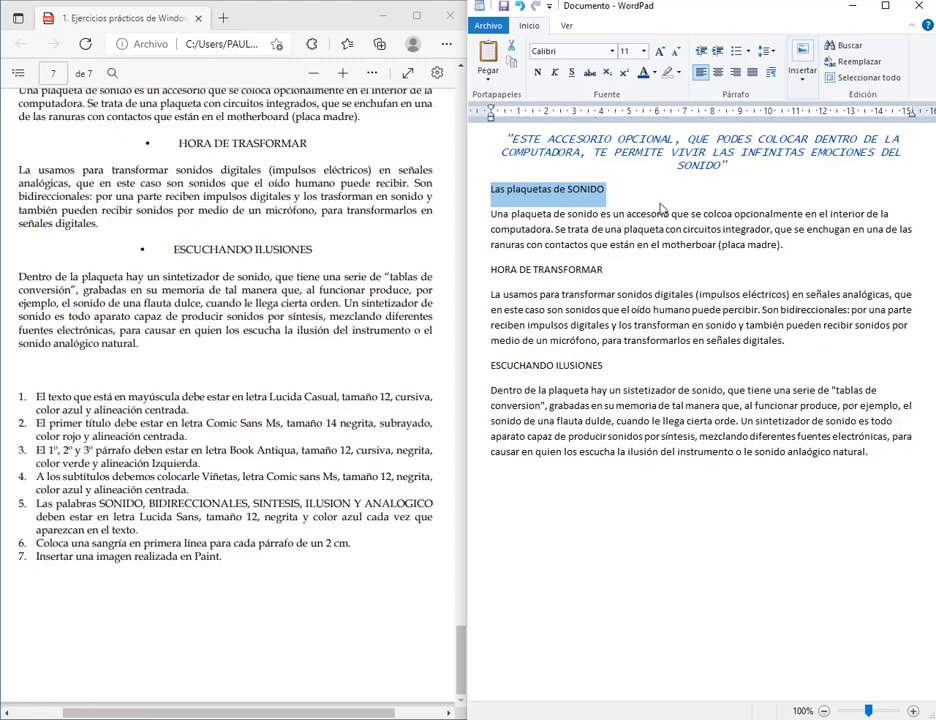
click(612, 51)
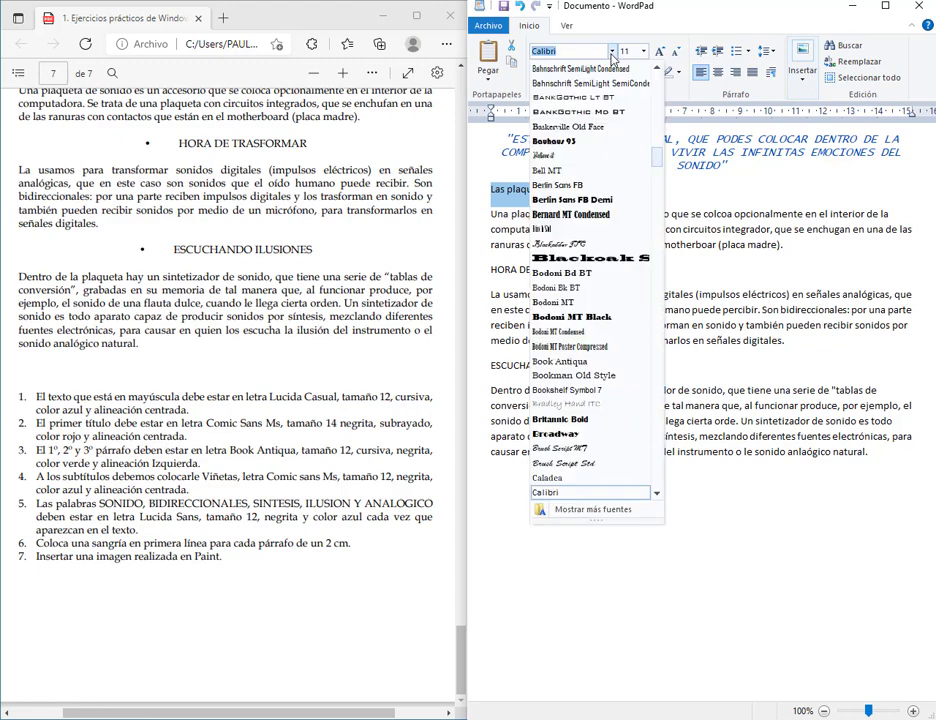
text(Comic Sans MS)
key(Return)
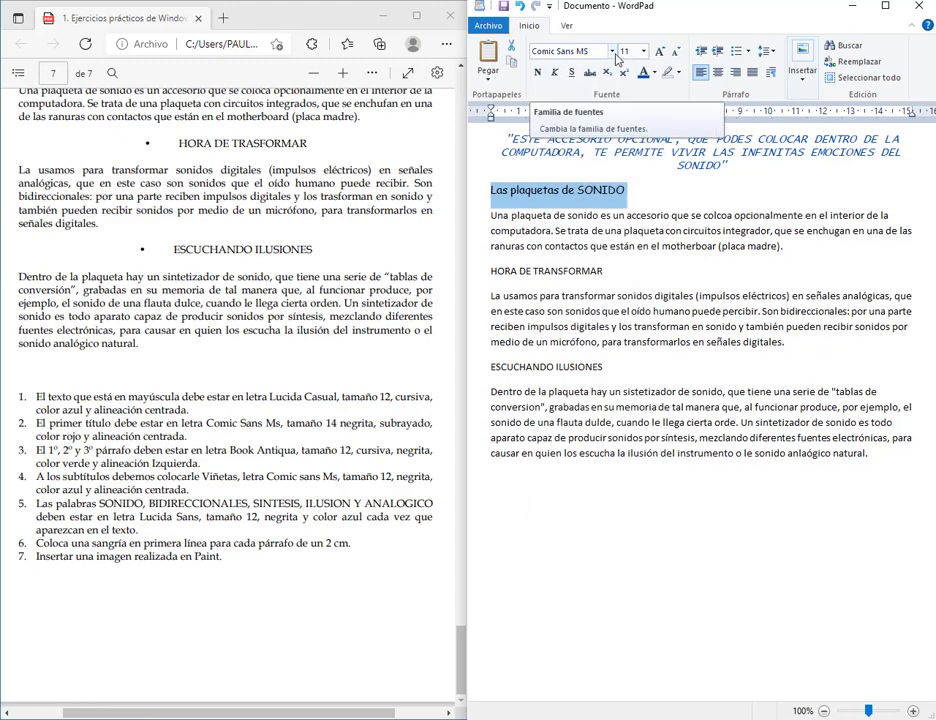
click(643, 51)
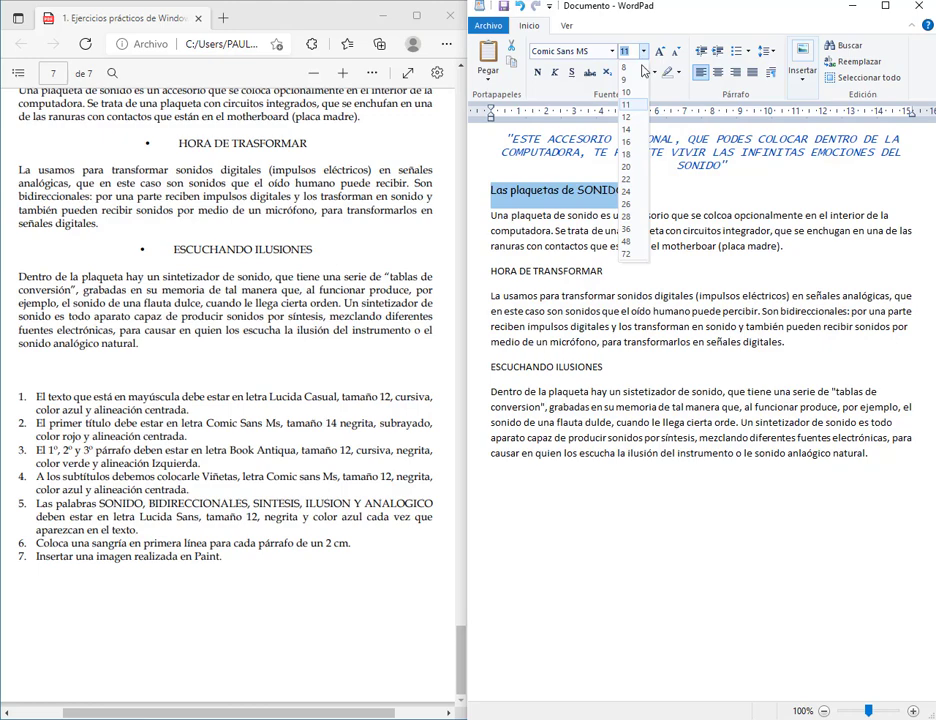
click(638, 130)
Make the title "Las plaquetas de SONIDO" bold, underlined and red, and centre it
click(538, 72)
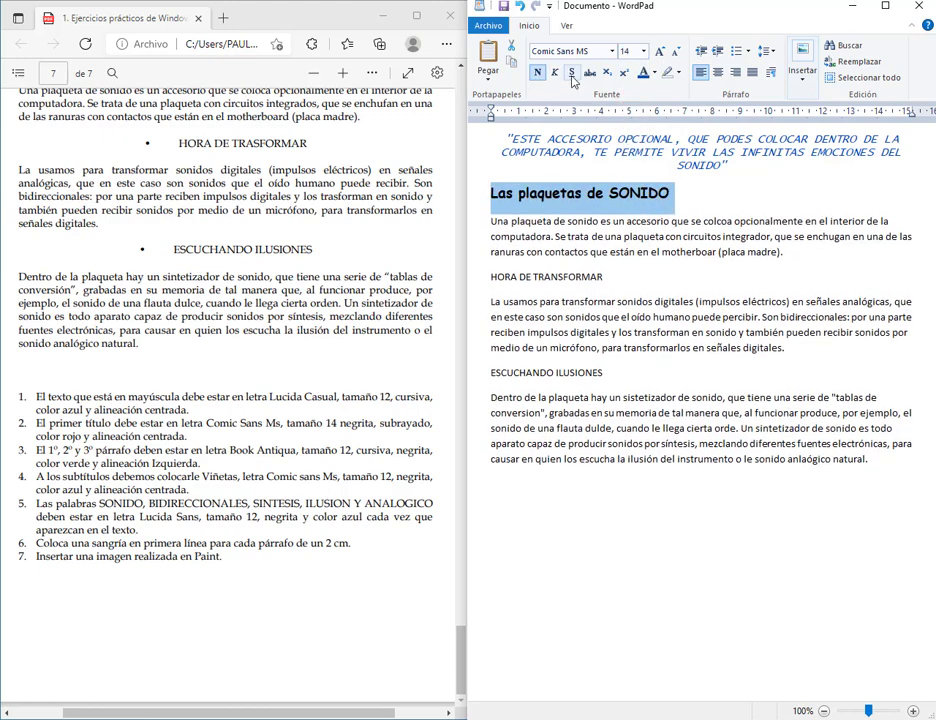
click(572, 72)
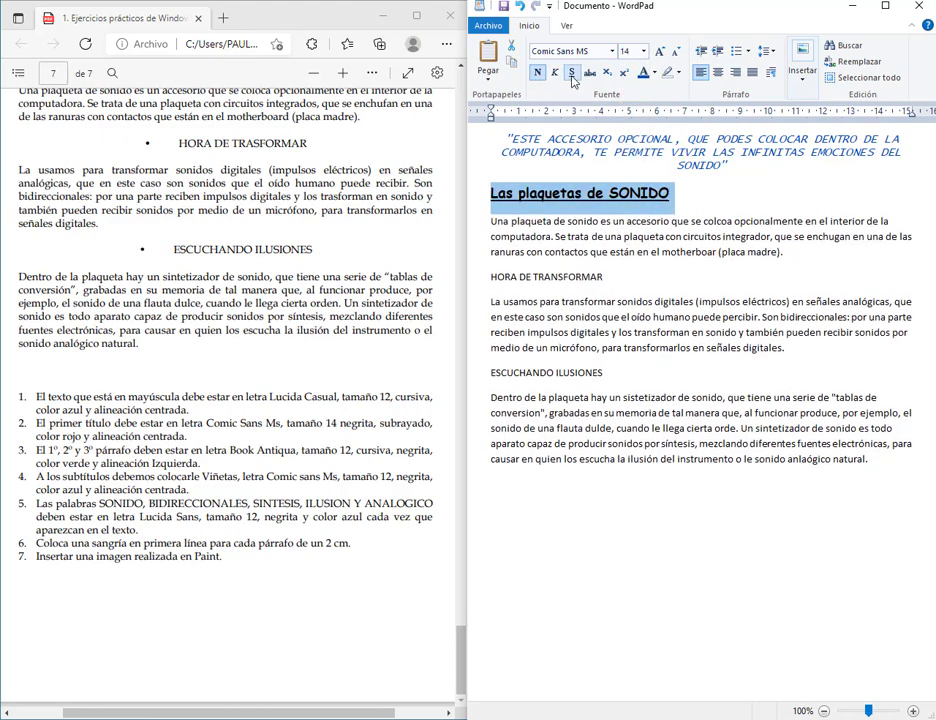
click(654, 72)
click(659, 114)
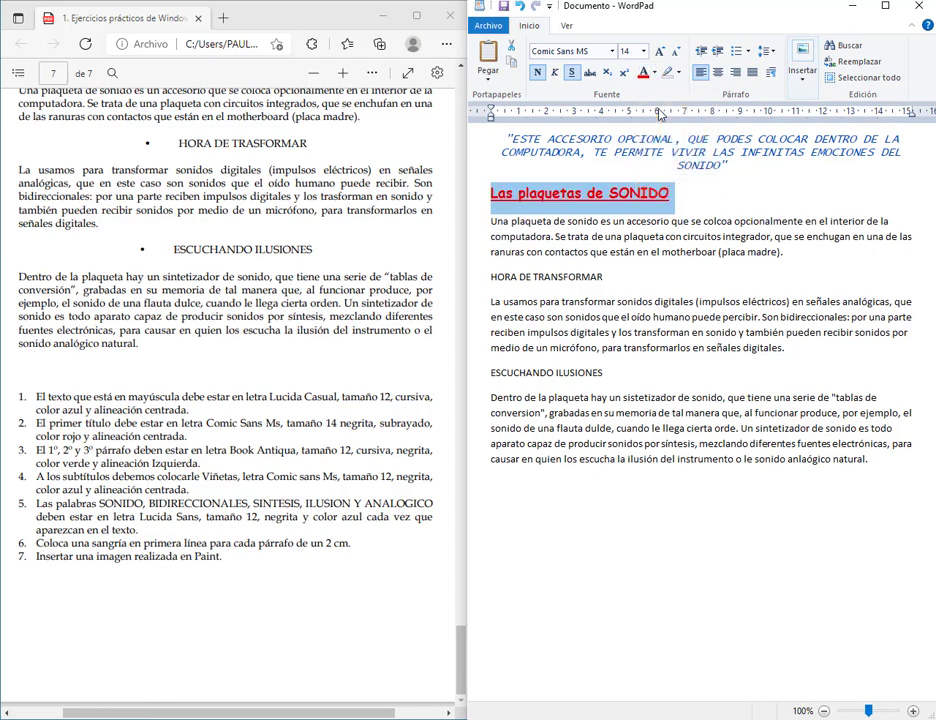
click(718, 72)
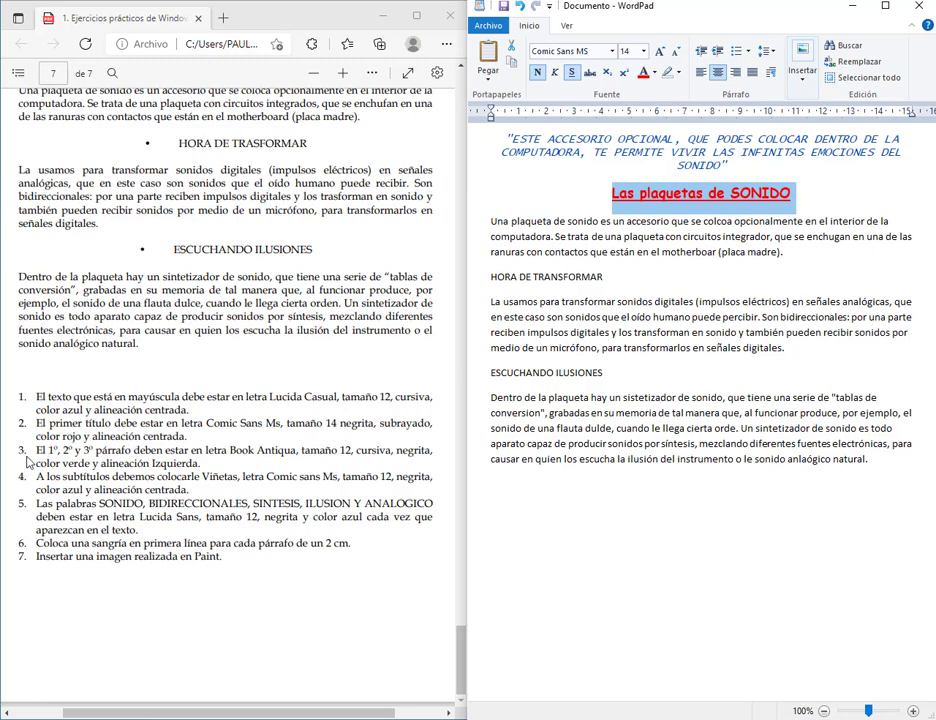
Set the first body paragraph, beginning "Una plaqueta de sonido", in Book Antiqua at size 12
drag(38, 452, 199, 464)
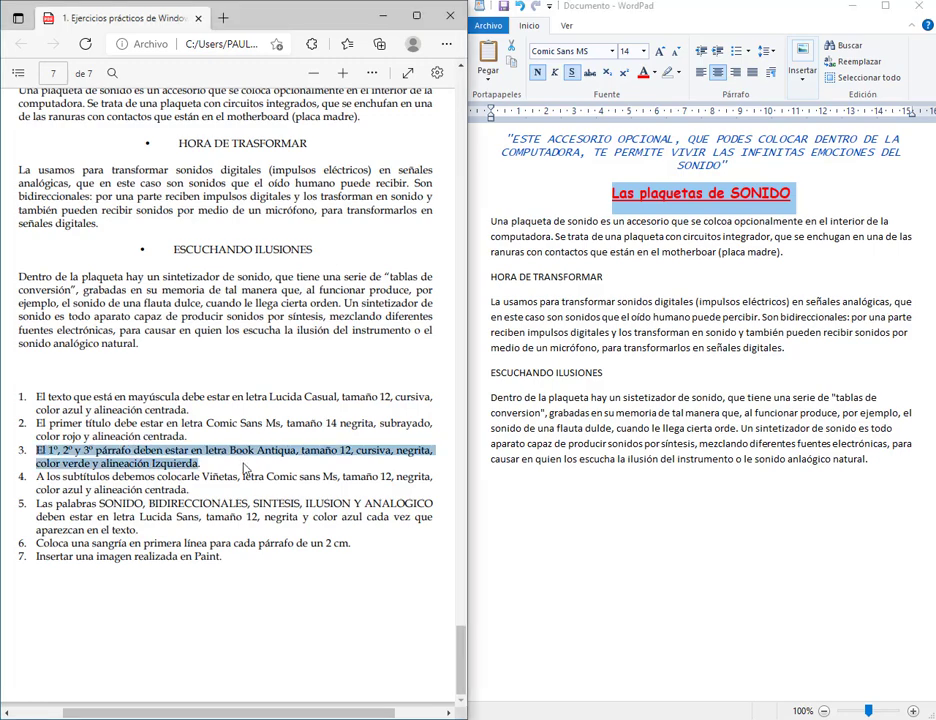
drag(489, 222, 489, 254)
drag(490, 300, 492, 352)
click(449, 455)
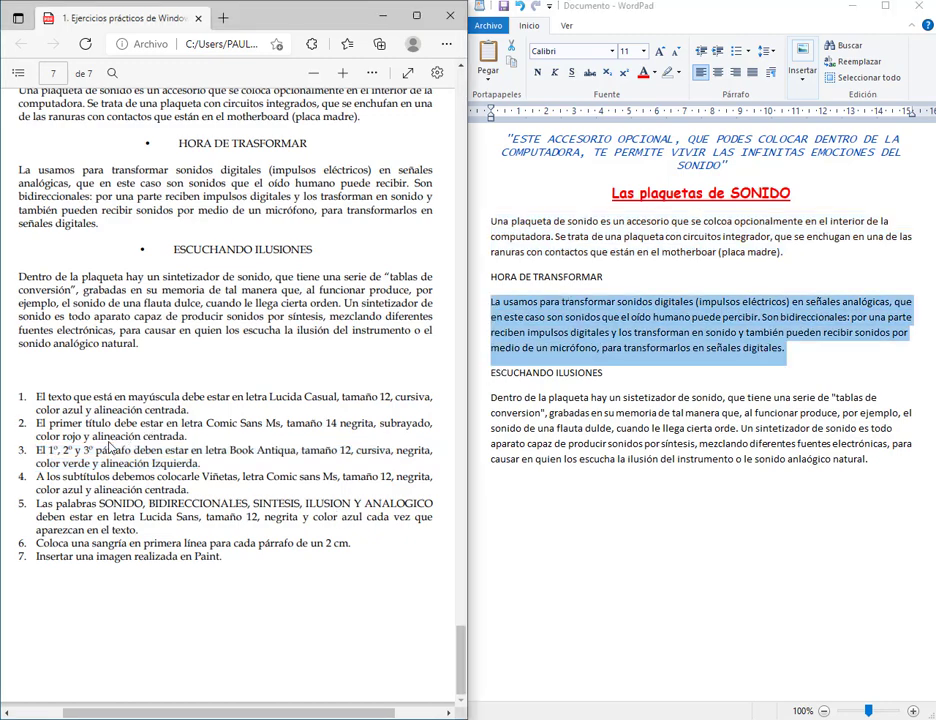
click(488, 228)
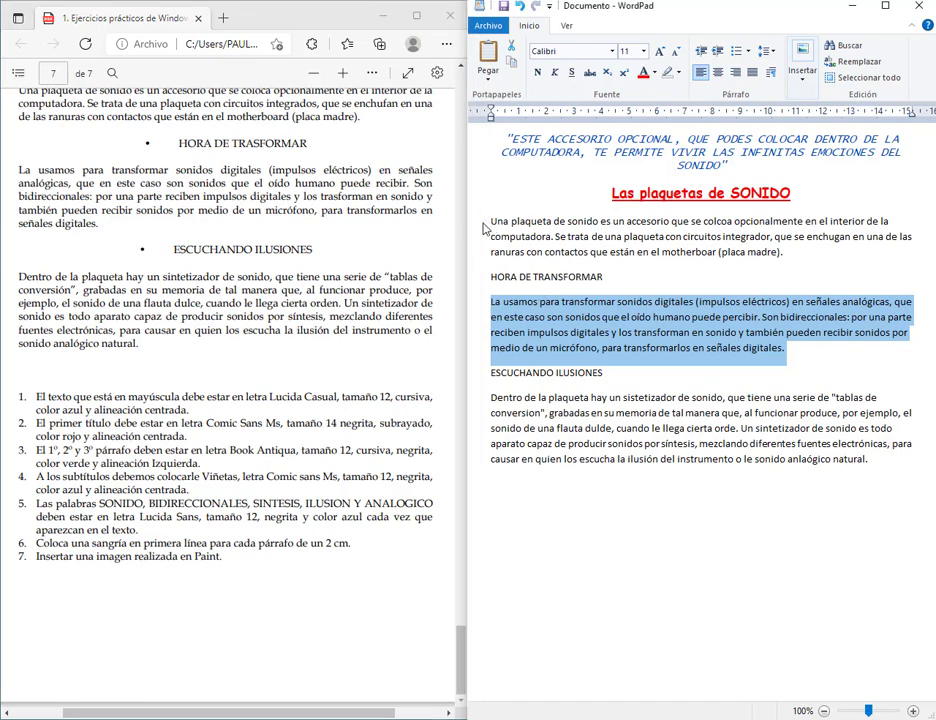
drag(484, 228, 485, 254)
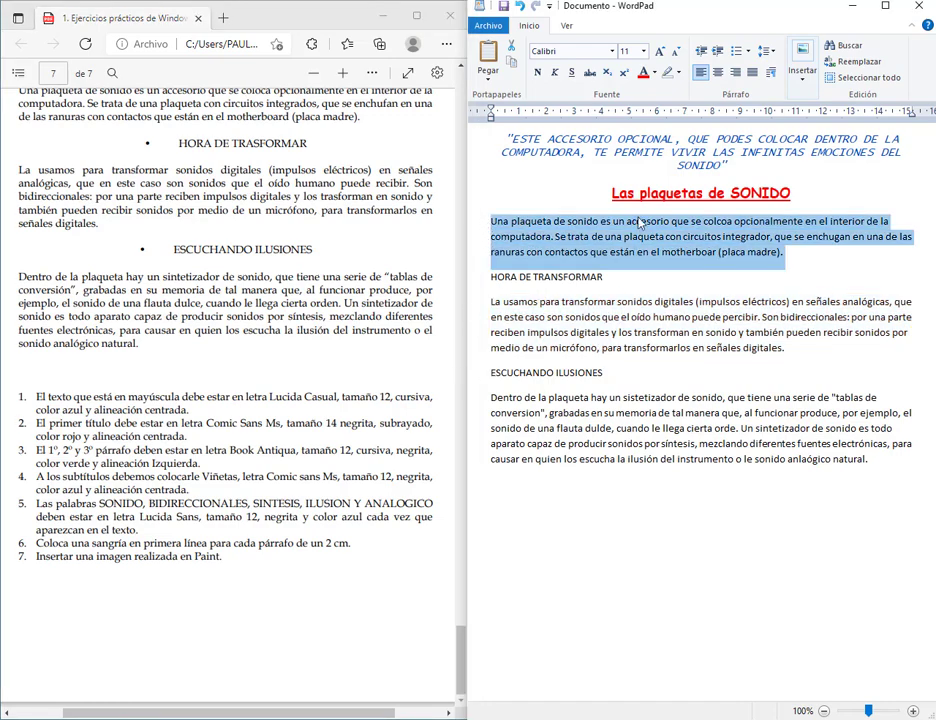
click(611, 51)
text(Book Antiqua)
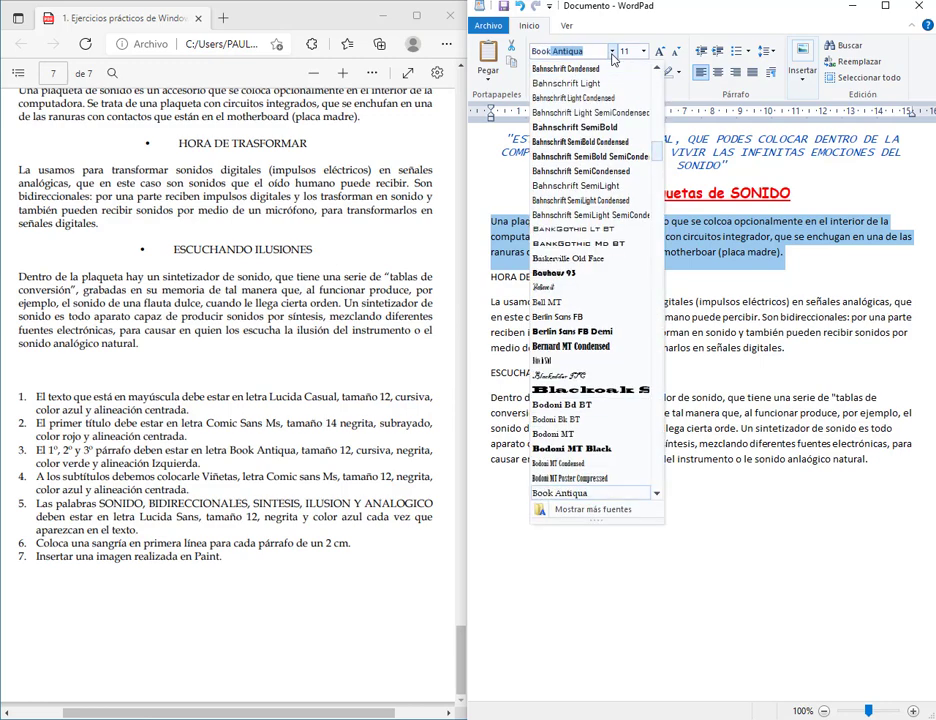
key(Return)
click(643, 51)
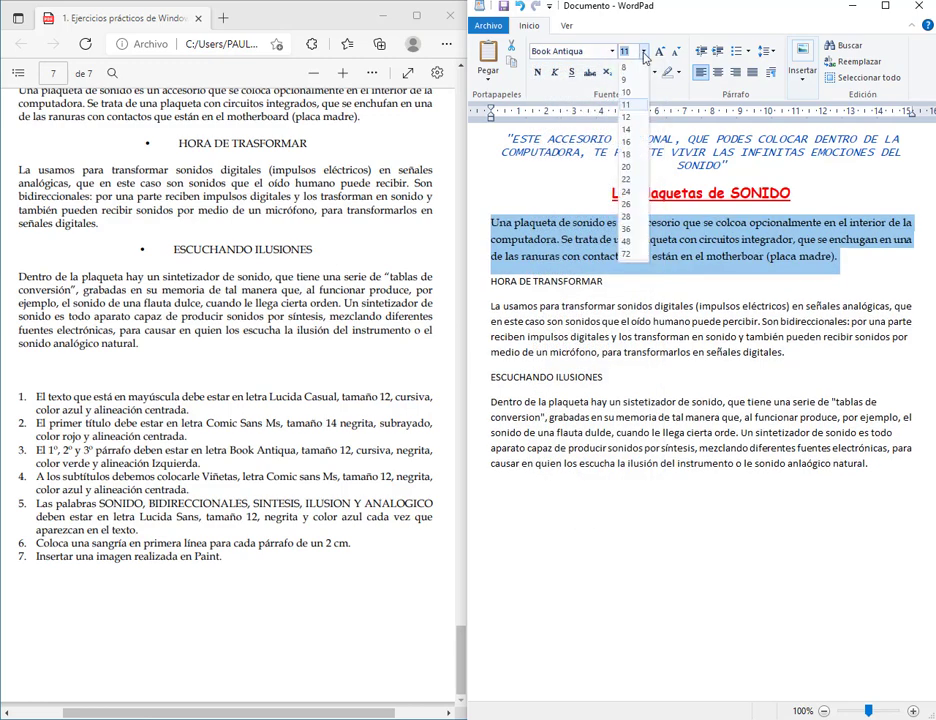
click(634, 118)
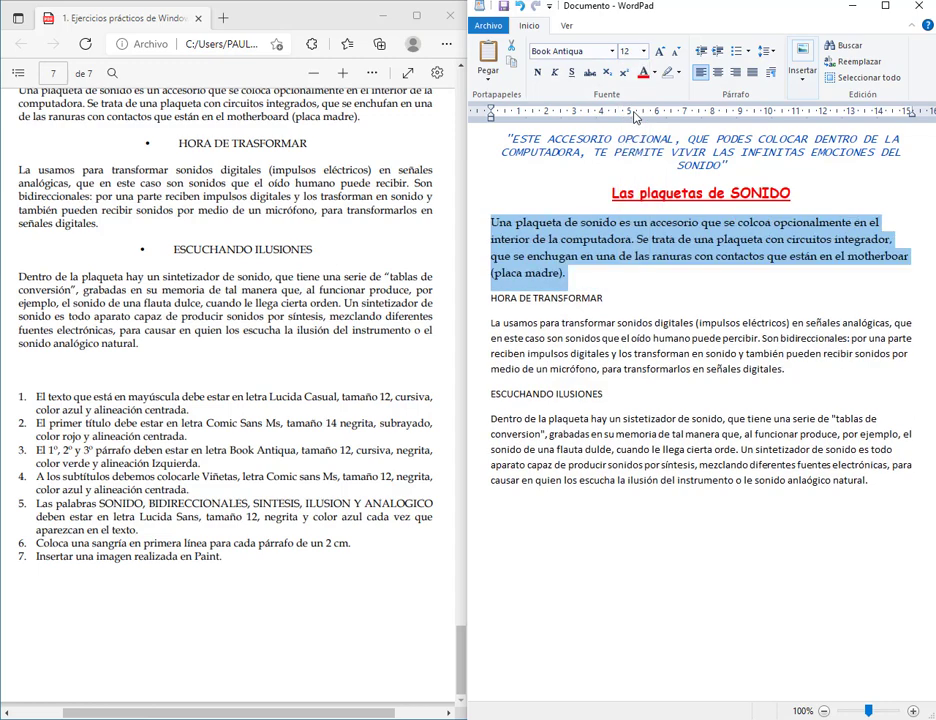
Make the first body paragraph bold, italic and green, without underlining
click(537, 72)
click(573, 74)
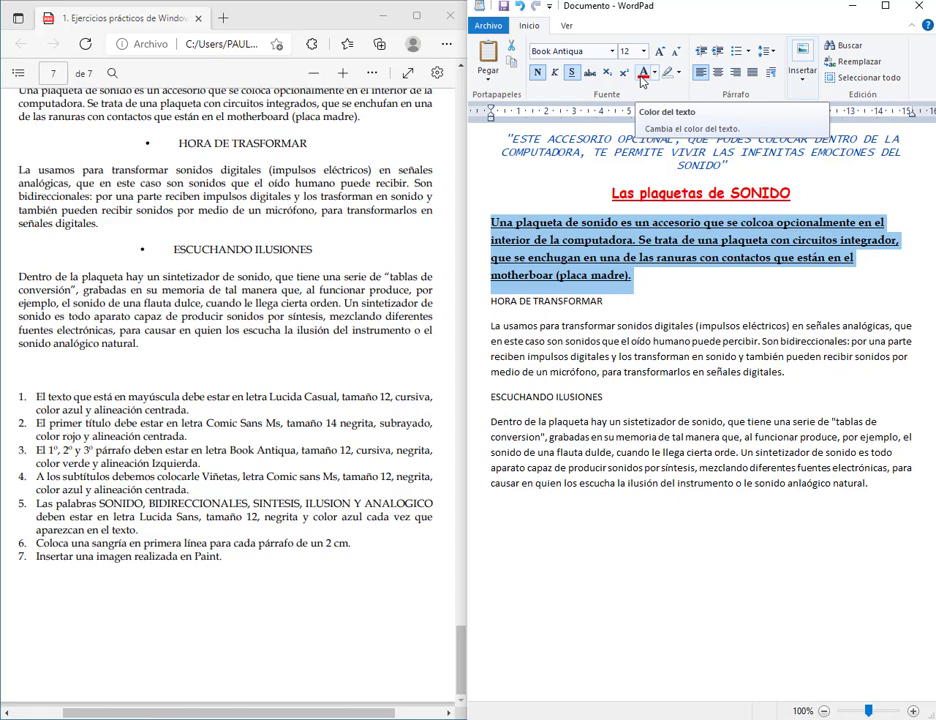
click(573, 74)
click(555, 74)
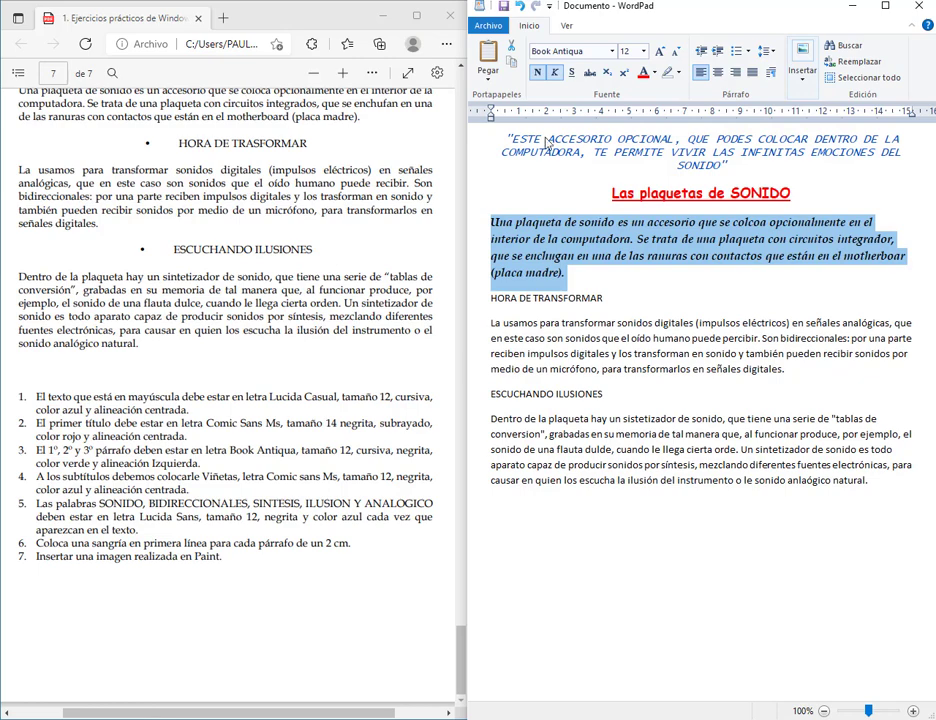
click(654, 72)
click(668, 120)
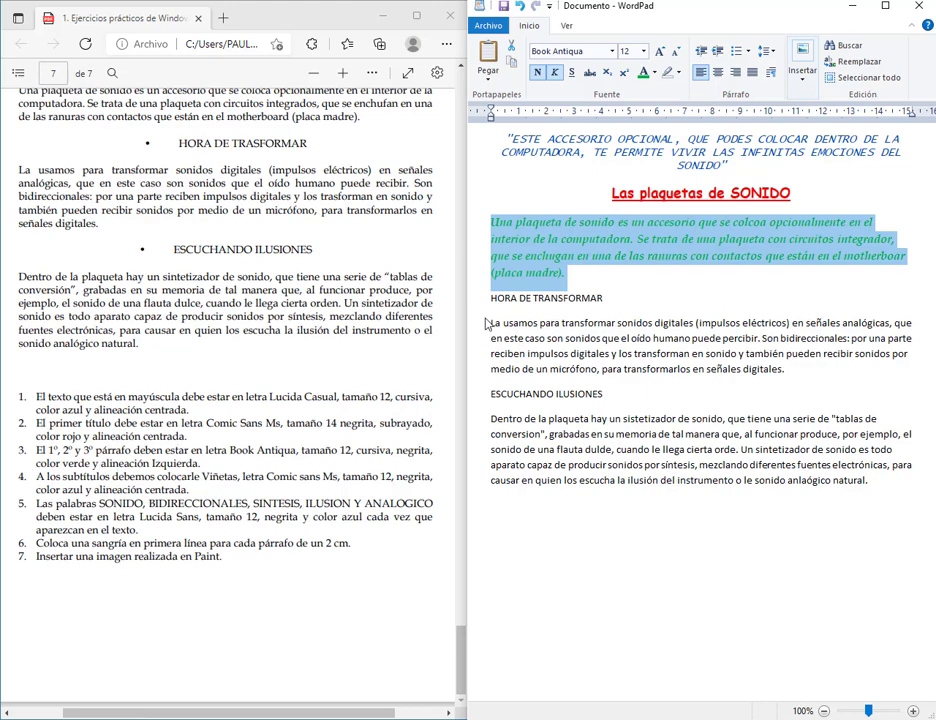
Set the second body paragraph, beginning "La usamos para transformar", in Book Antiqua at size 12
drag(487, 328, 506, 392)
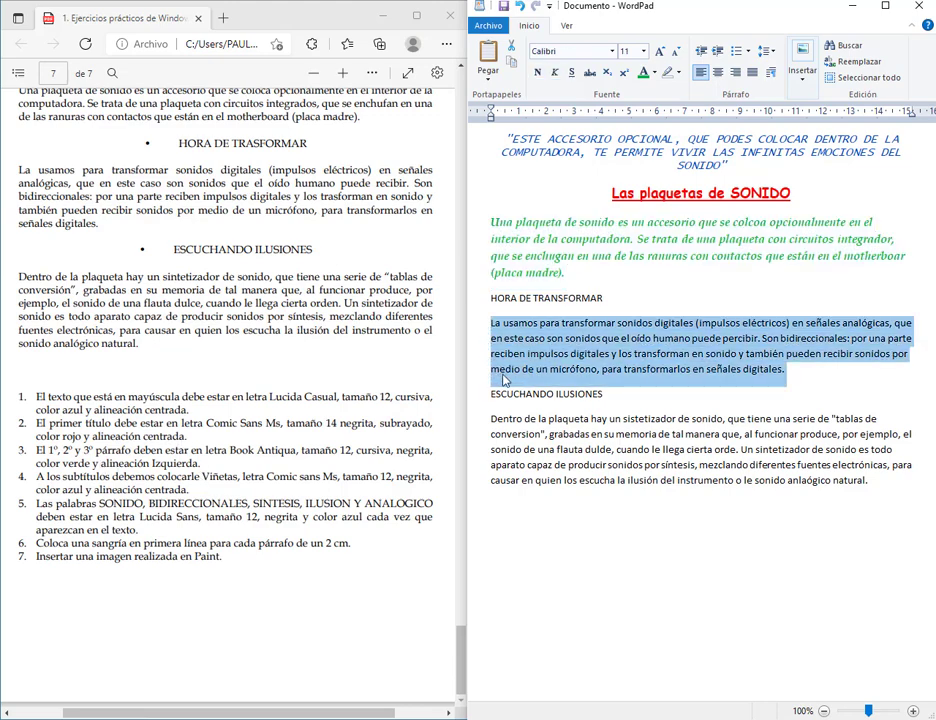
click(608, 51)
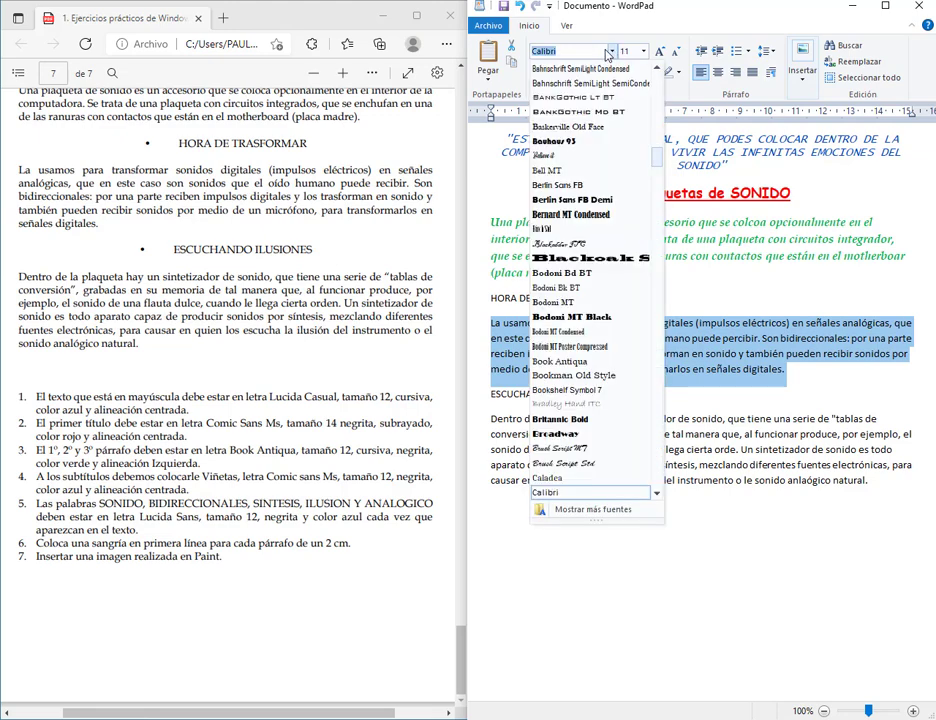
text(Book Antiqua)
key(Return)
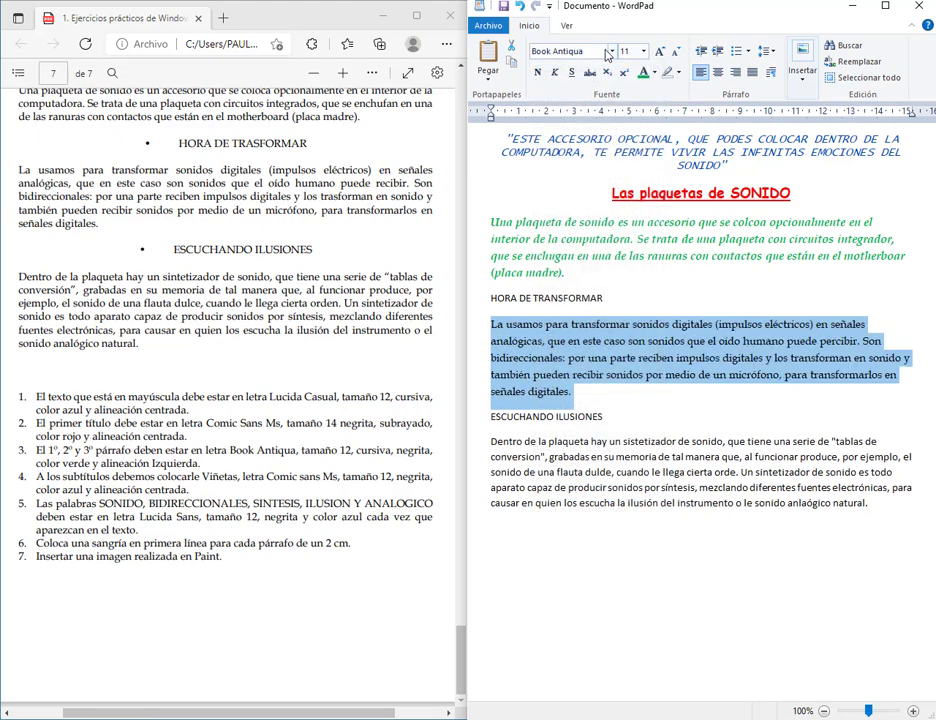
click(643, 51)
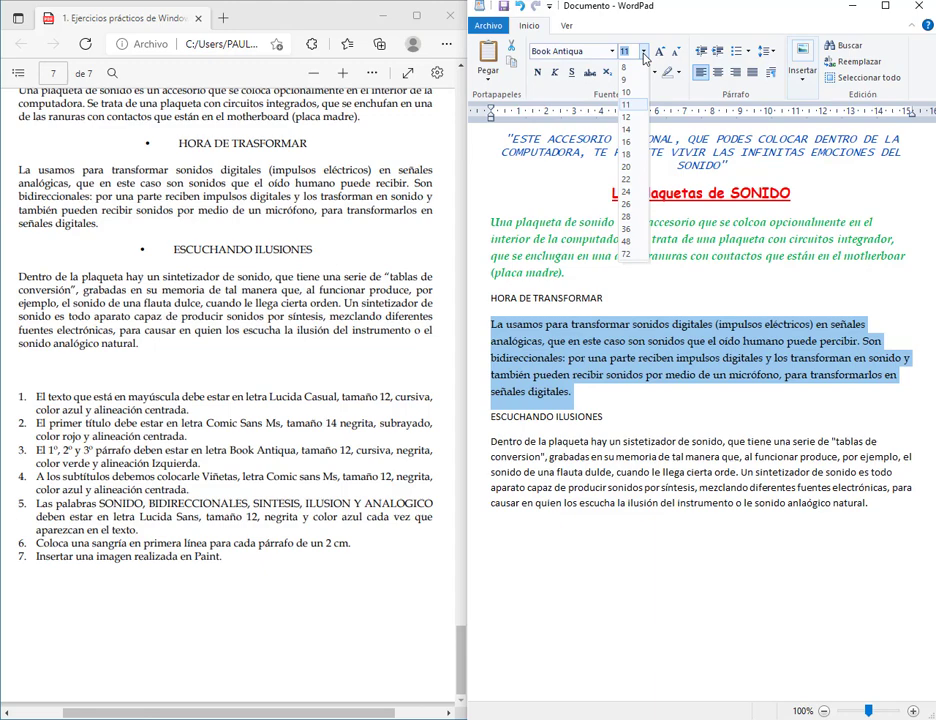
click(628, 117)
Make the second body paragraph green, italic and bold
click(643, 72)
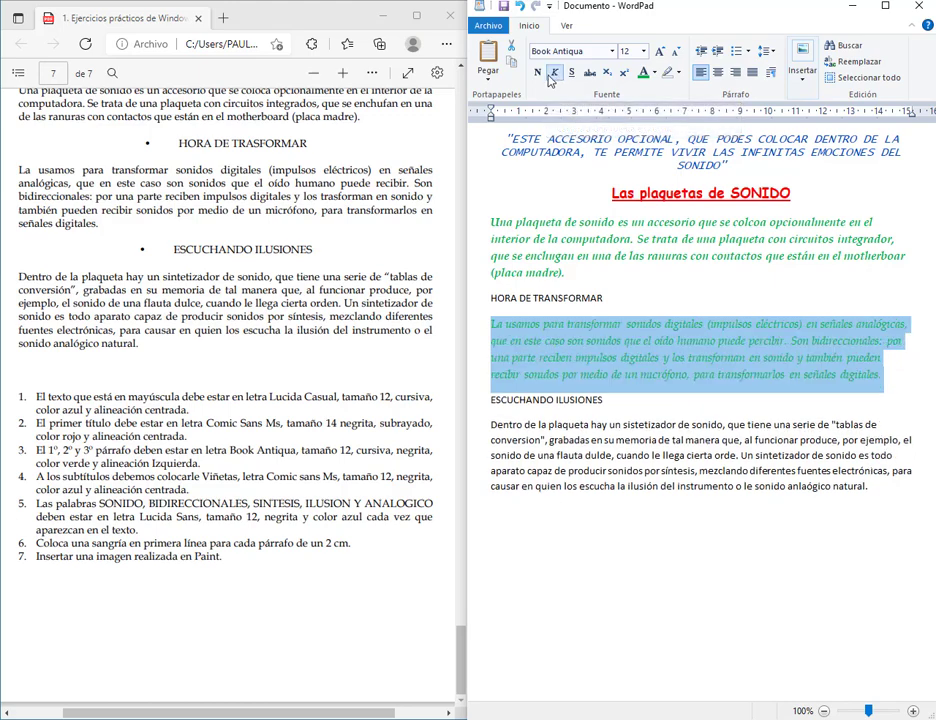
click(557, 80)
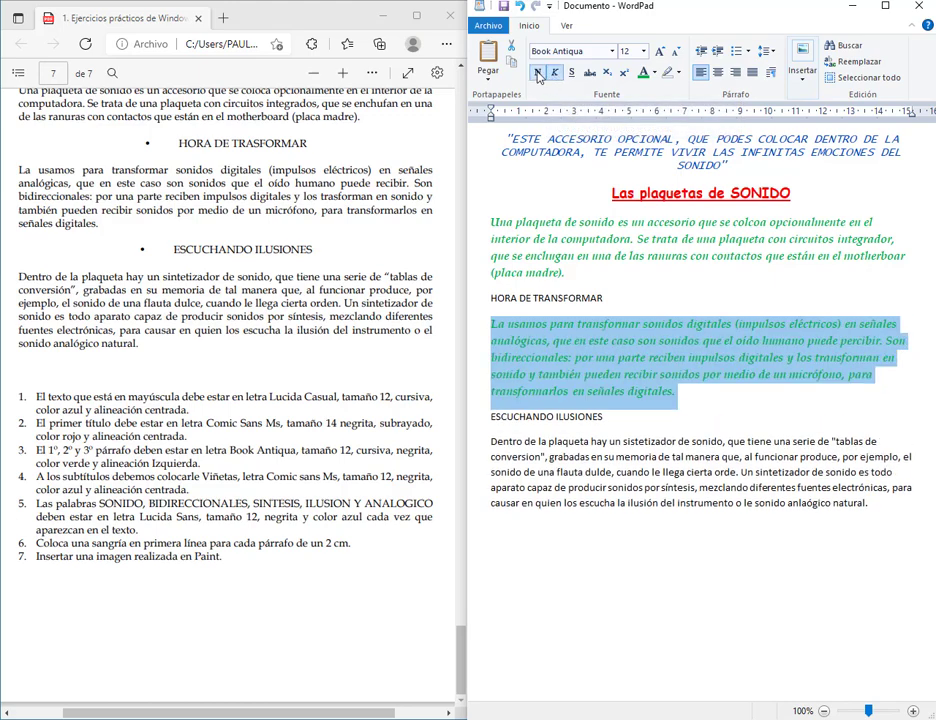
click(563, 249)
Make the third body paragraph, beginning "Dentro de la plaqueta", green, italic and bold
drag(491, 441, 487, 513)
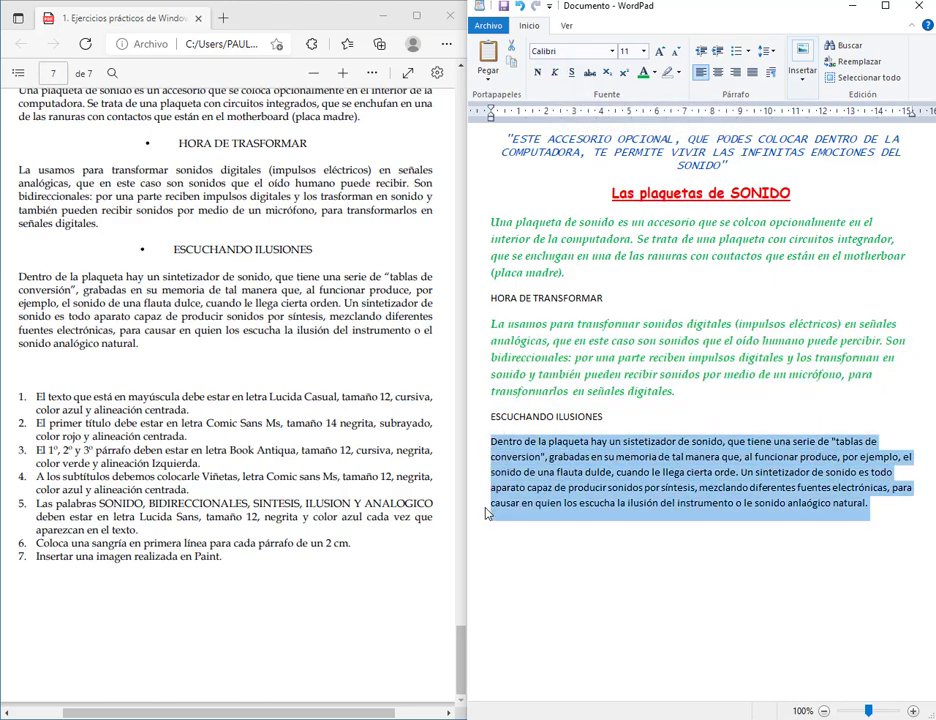
click(643, 72)
click(555, 72)
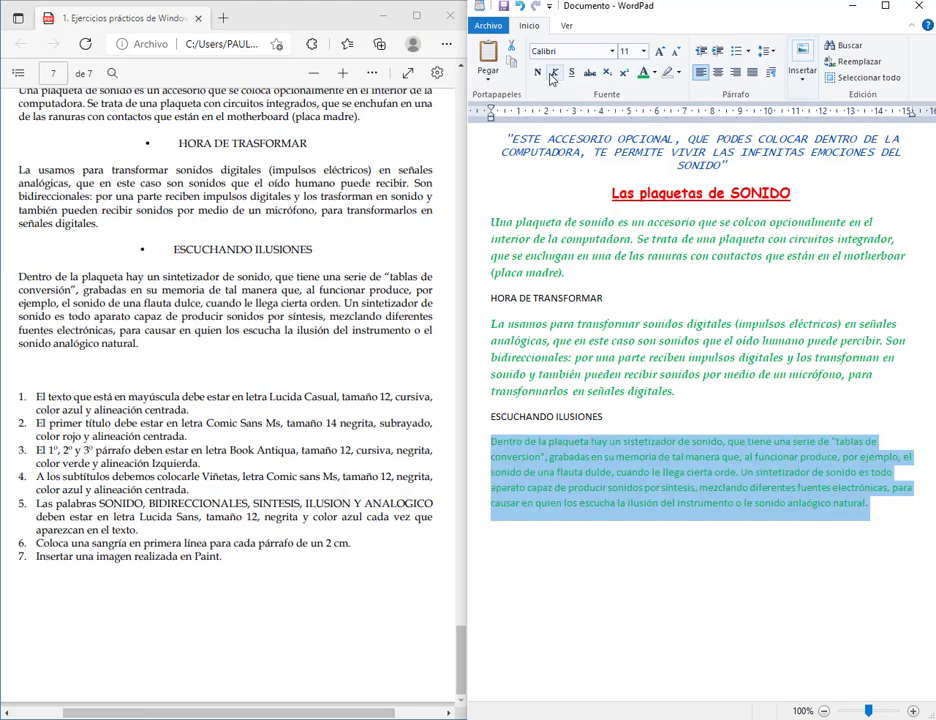
click(540, 74)
Set the third body paragraph in Book Antiqua at size 12
click(611, 51)
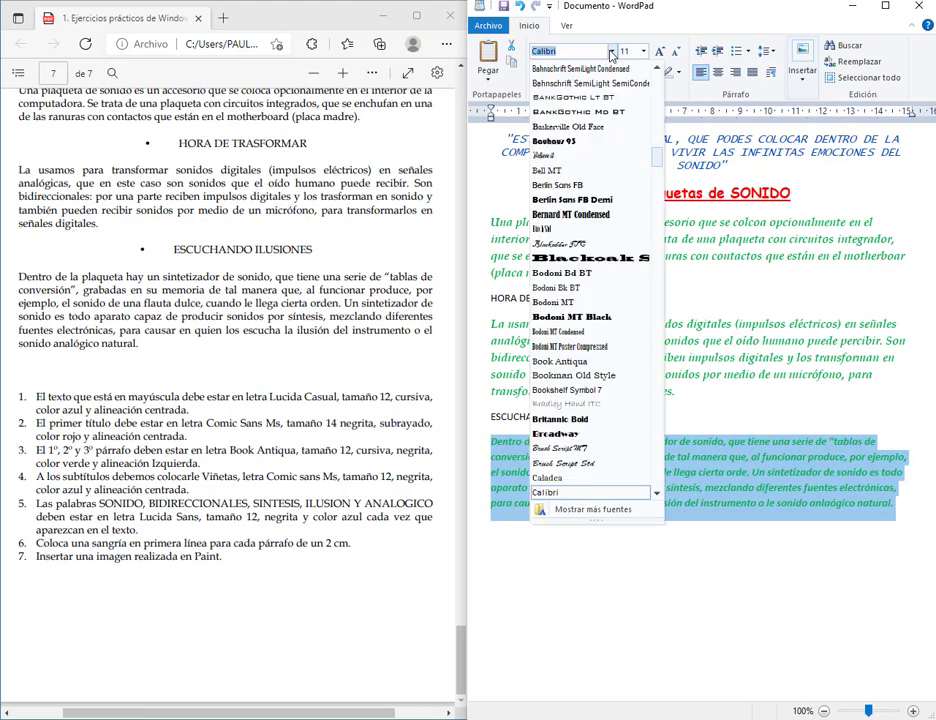
text(Book Antiqua)
key(Return)
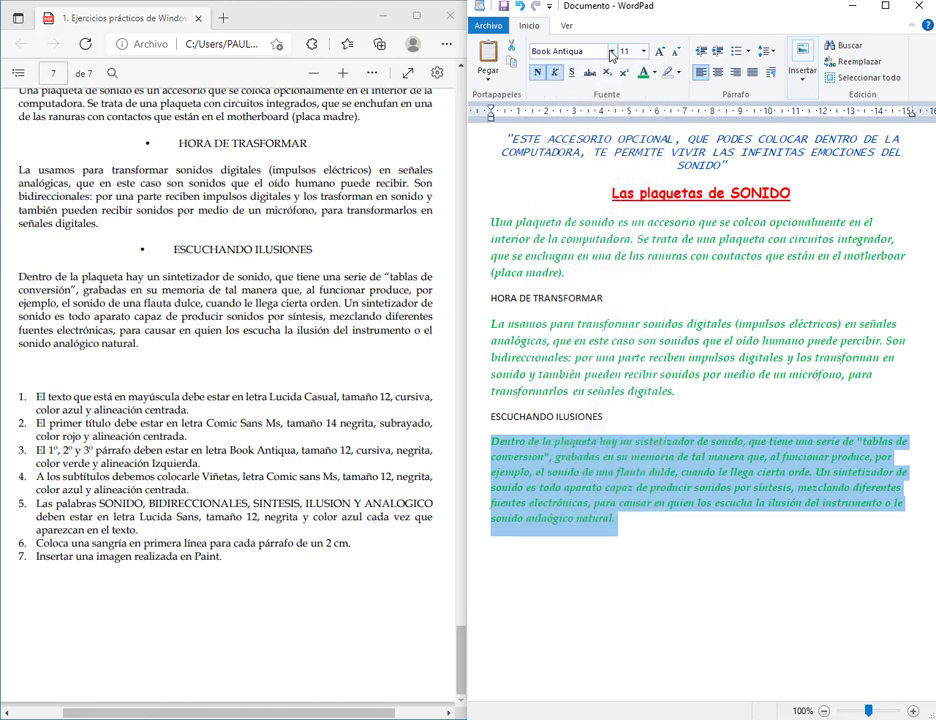
click(643, 51)
click(633, 120)
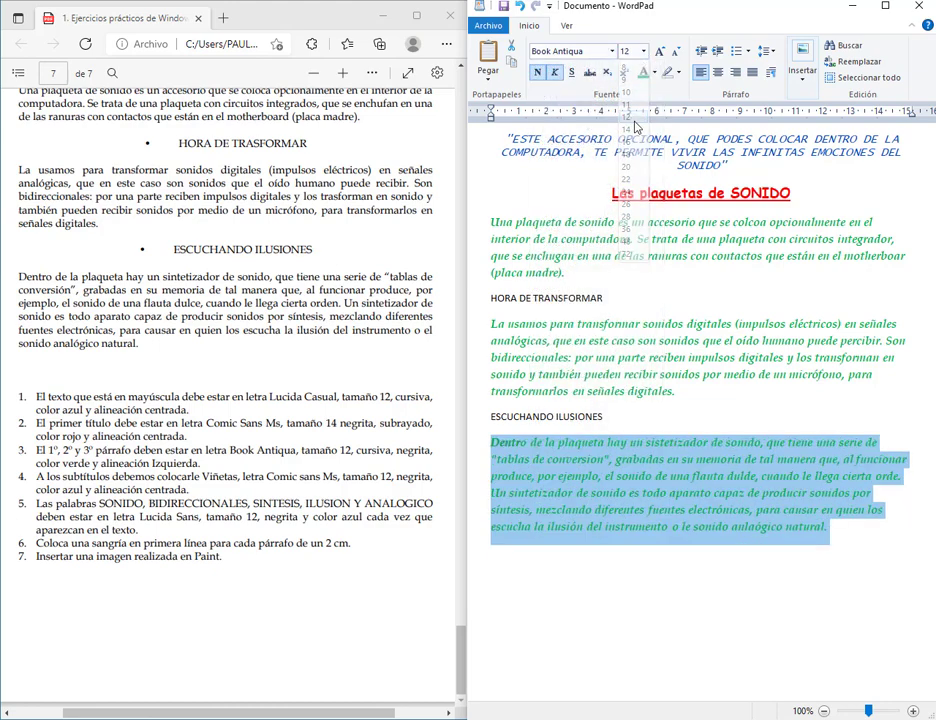
click(636, 416)
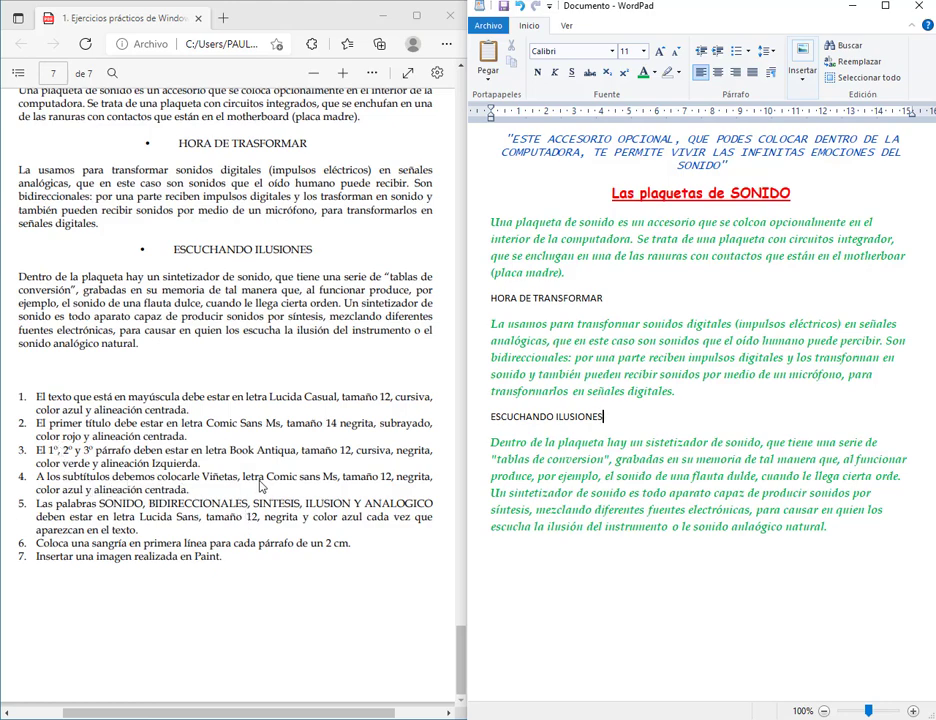
Add a round bullet to the subtitle "HORA DE TRANSFORMAR"
click(474, 304)
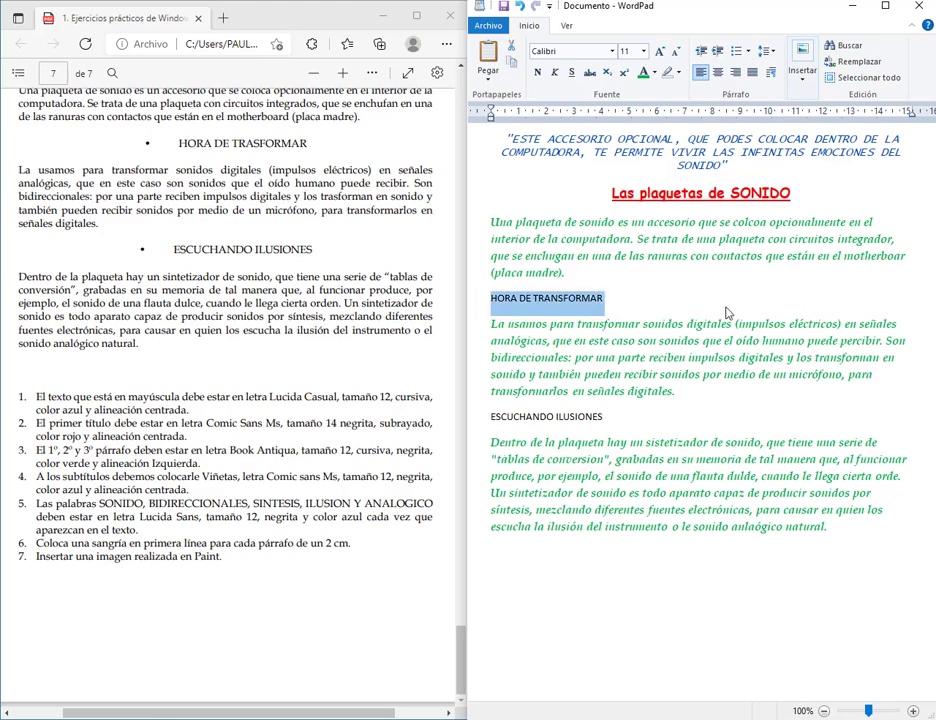
click(748, 53)
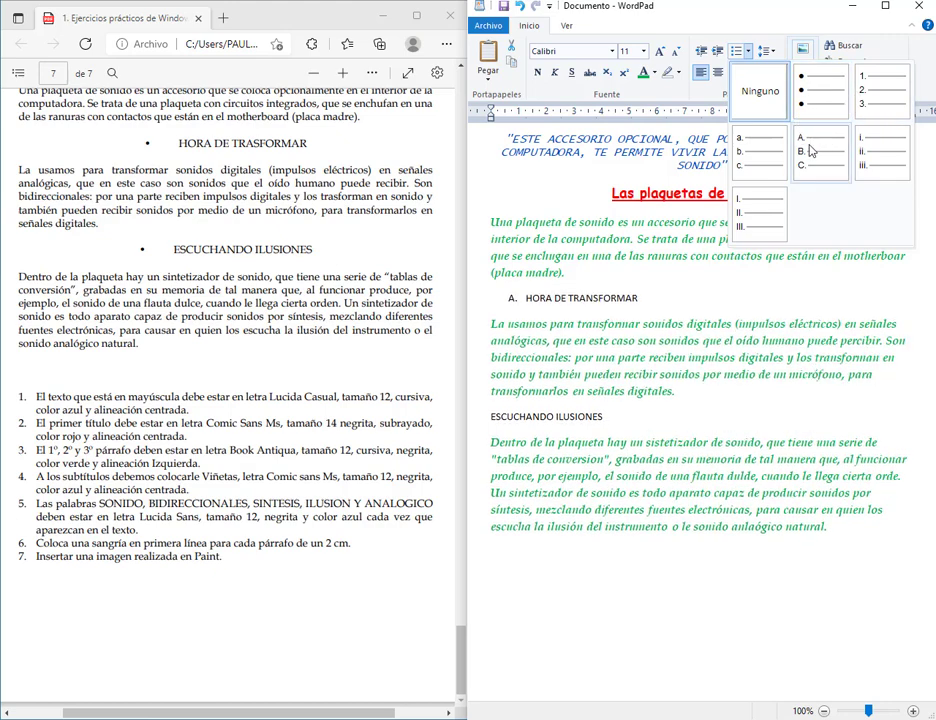
click(822, 88)
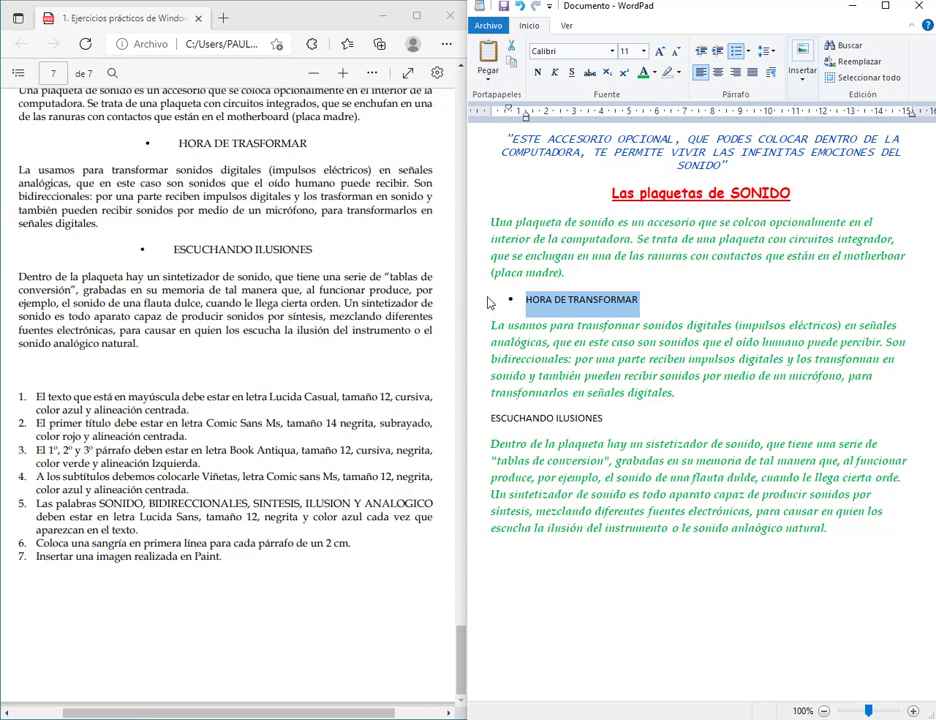
Set the subtitle "HORA DE TRANSFORMAR" in Comic Sans MS at size 12
click(612, 51)
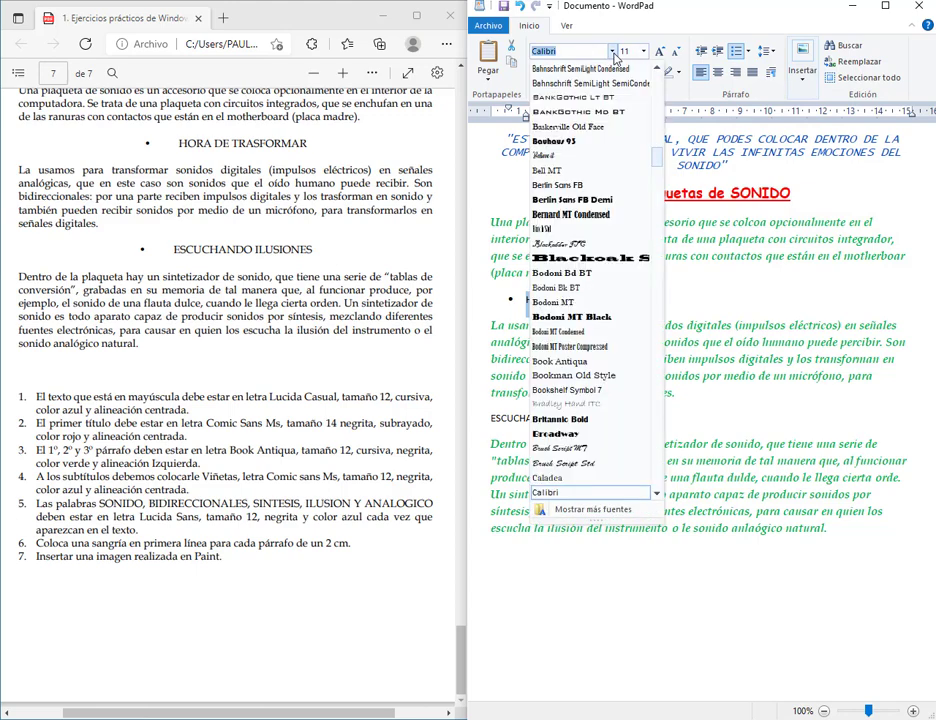
text(Comic Sans MS)
key(Return)
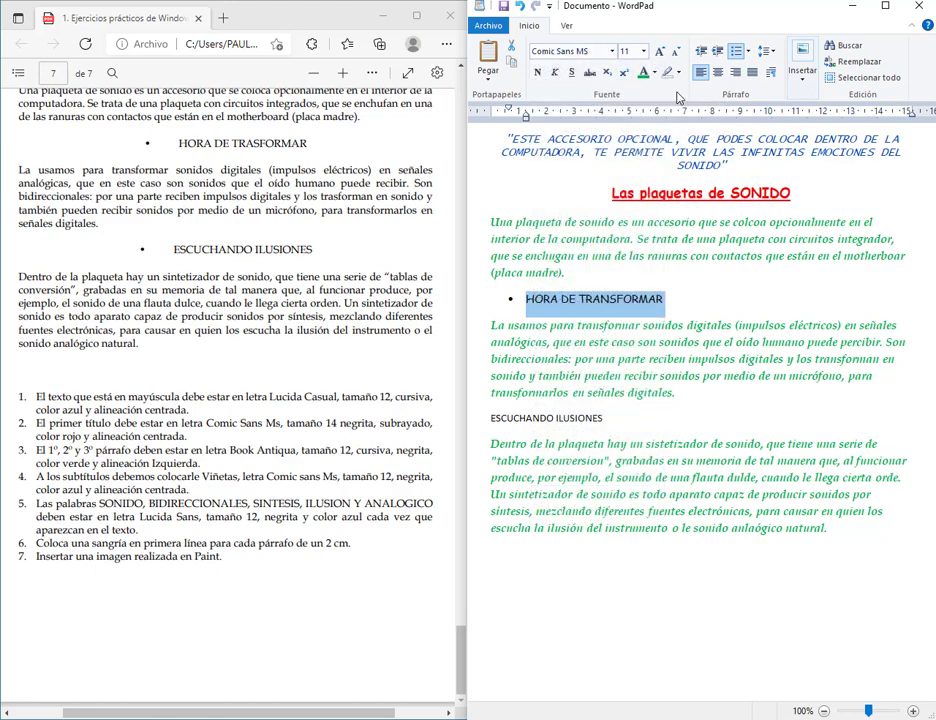
click(644, 51)
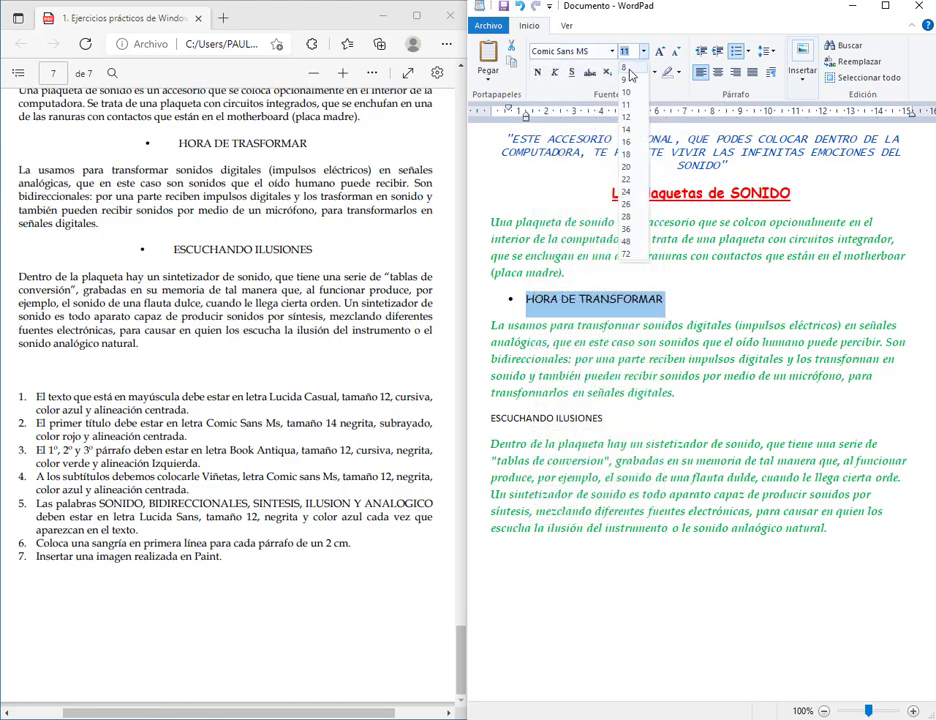
click(629, 118)
Make the subtitle "HORA DE TRANSFORMAR" bold and blue, and centre it
click(537, 72)
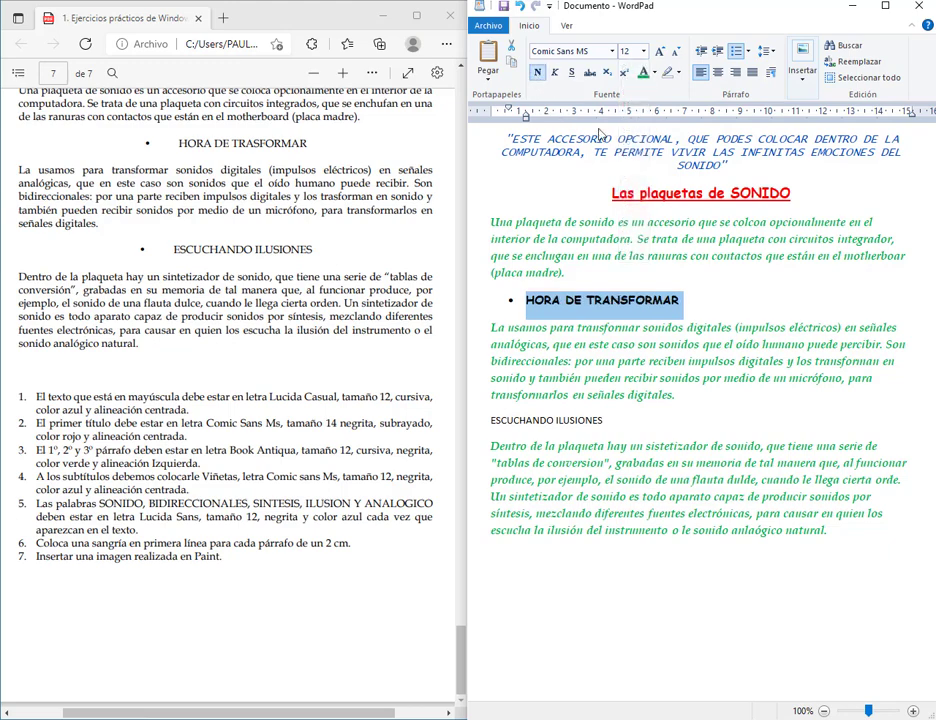
click(655, 72)
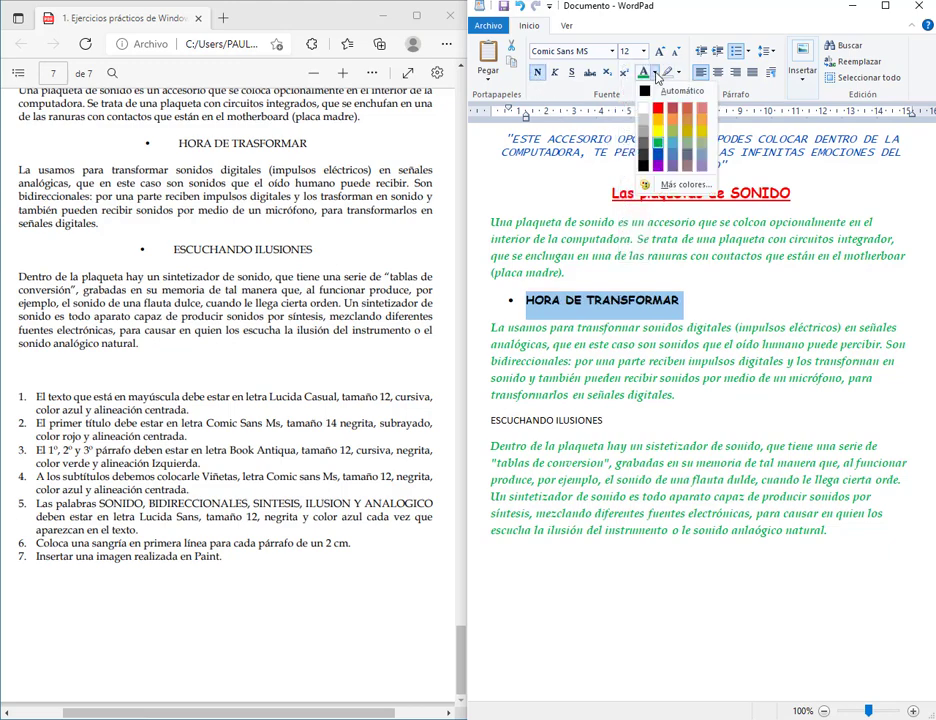
click(665, 162)
click(717, 72)
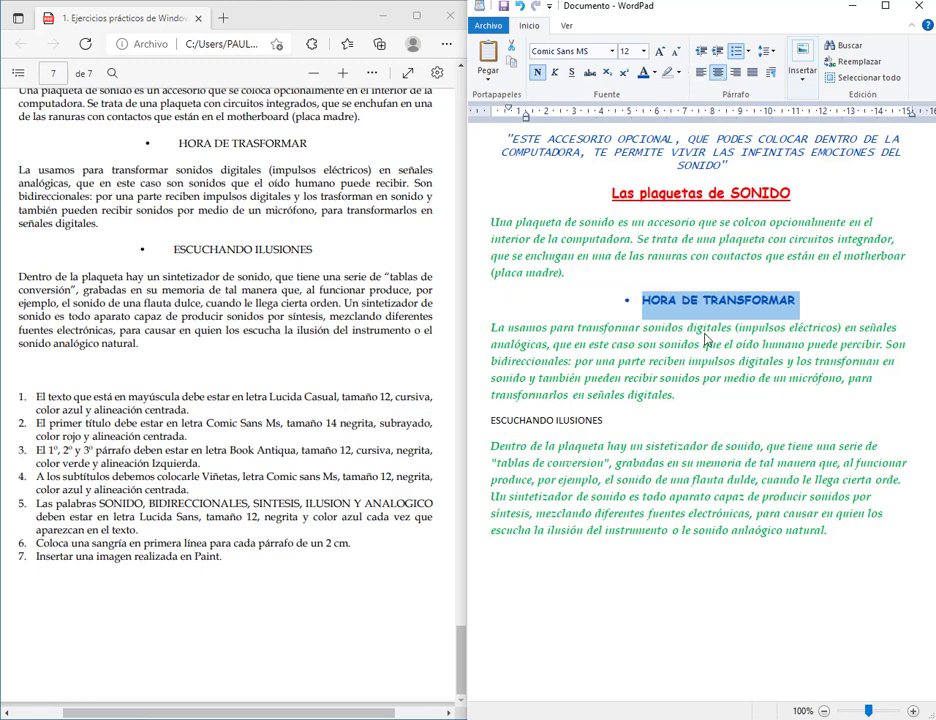
Add a round bullet to the subtitle "ESCUCHANDO ILUSIONES", colour it blue and centre it
click(485, 427)
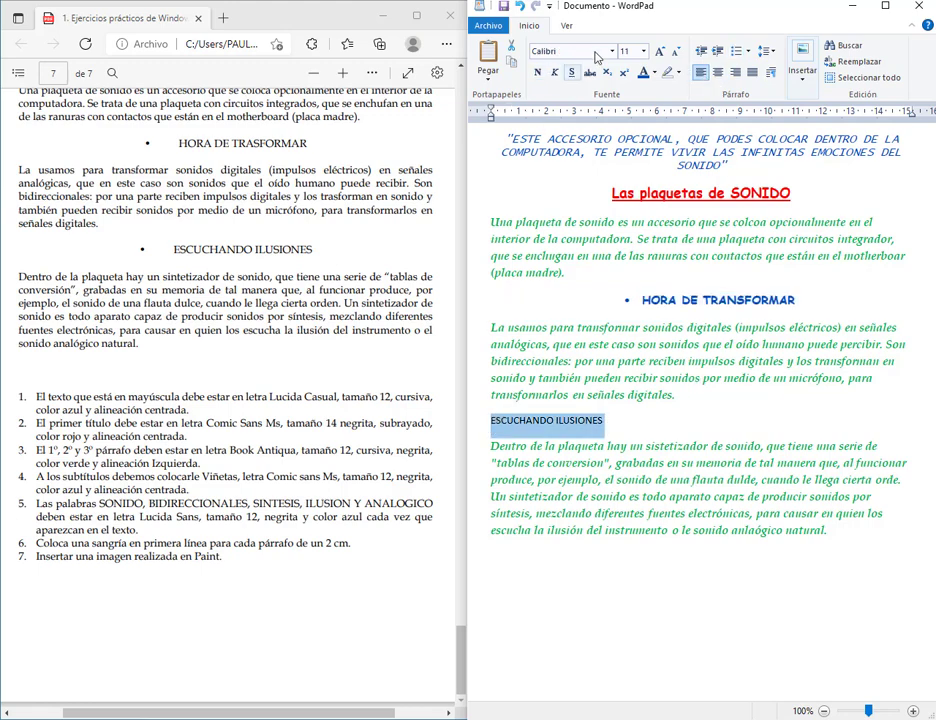
click(747, 52)
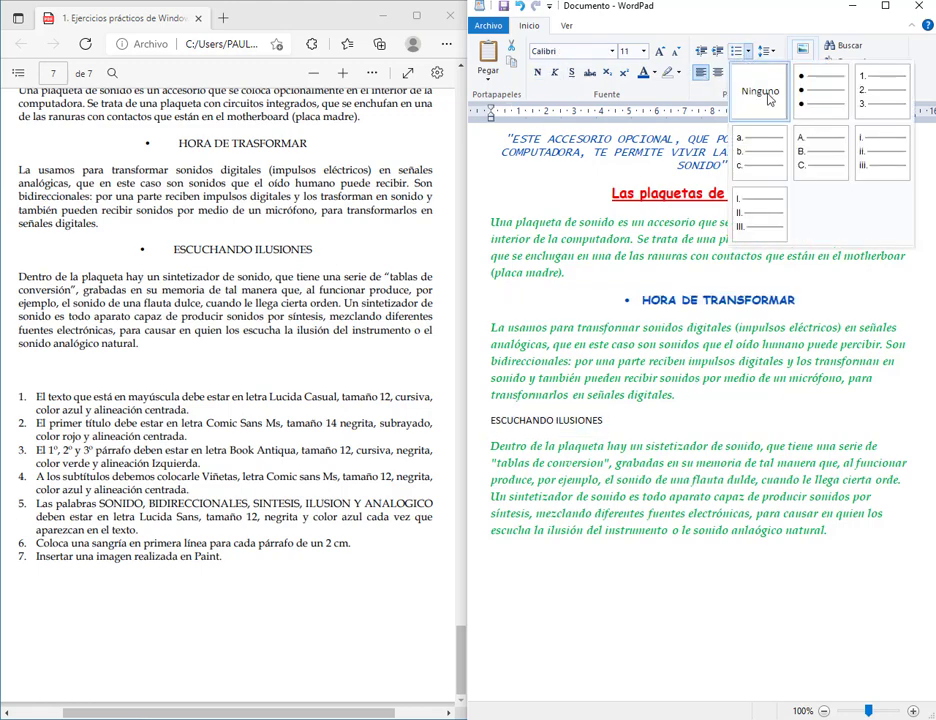
click(765, 135)
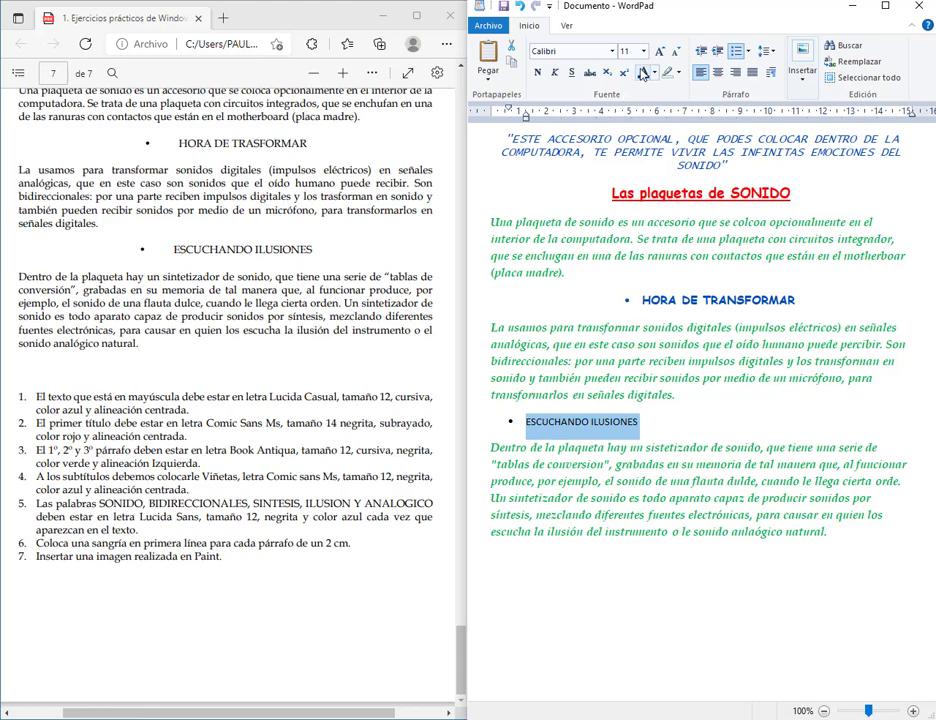
click(720, 77)
Set the subtitle "ESCUCHANDO ILUSIONES" in Comic Sans MS at size 12 and make it bold
click(612, 51)
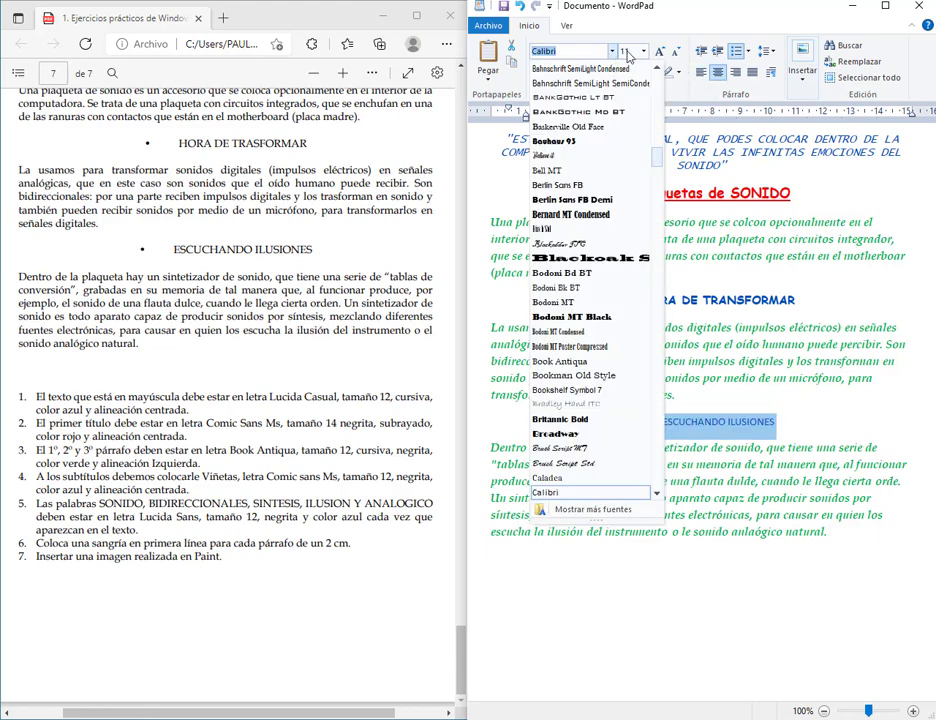
text(Comic Sans MS)
key(Return)
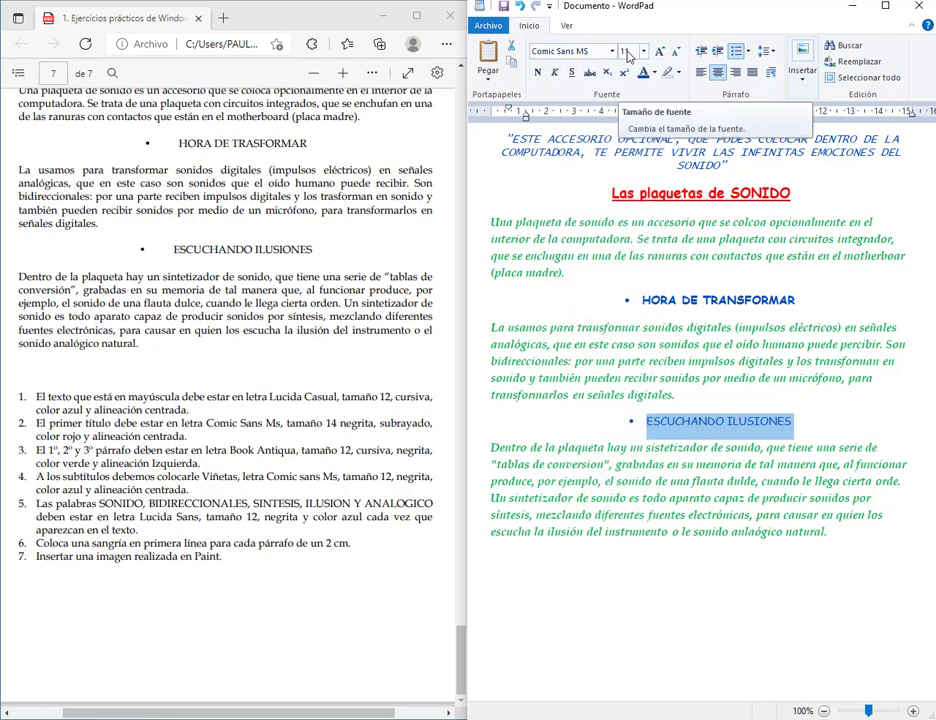
click(643, 51)
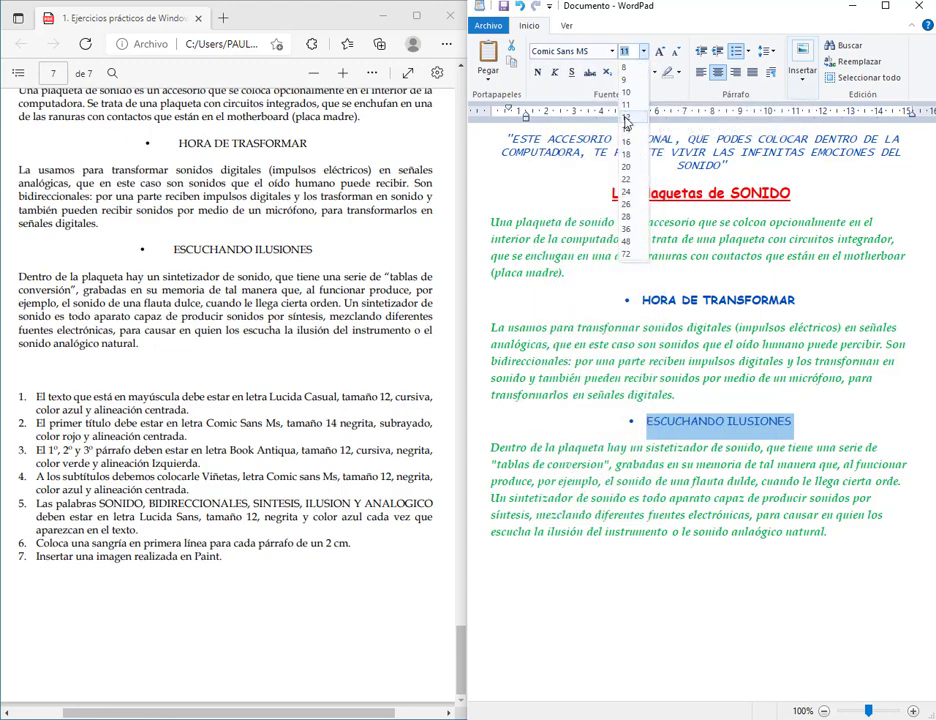
click(626, 119)
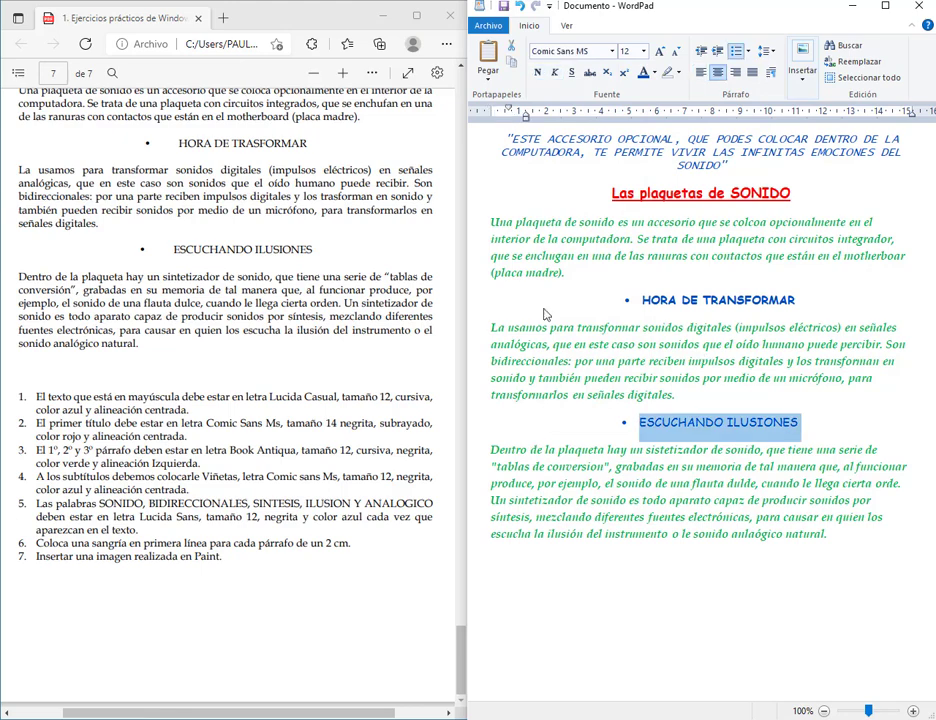
click(537, 72)
click(625, 362)
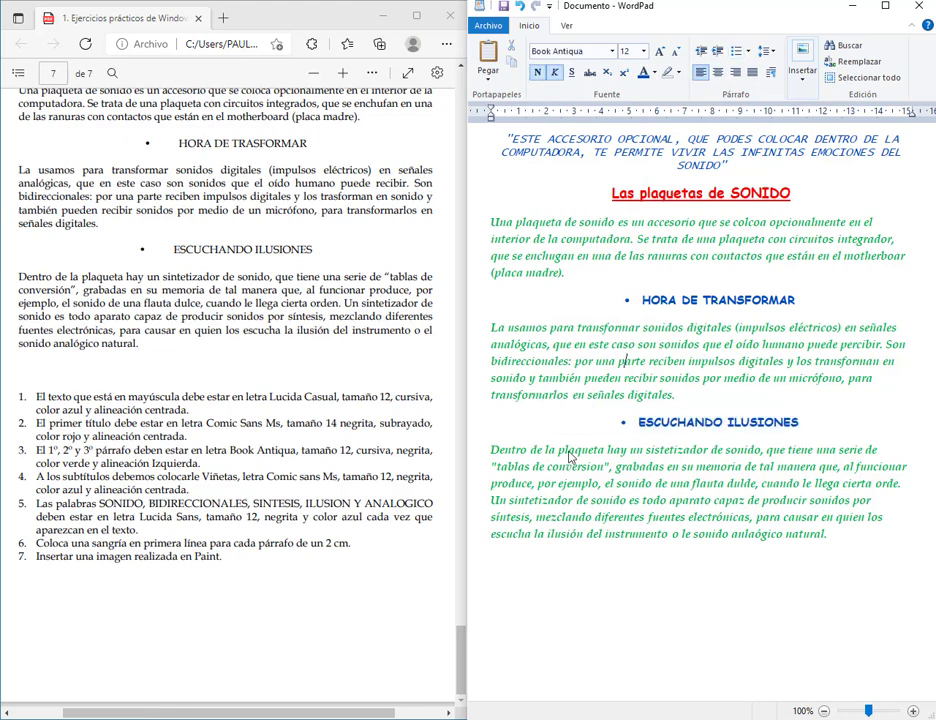
Save the document as "Trabajo práctico Nº5" in the Modulo 1 folder inside "1. Curso de Secreatariado"
click(487, 25)
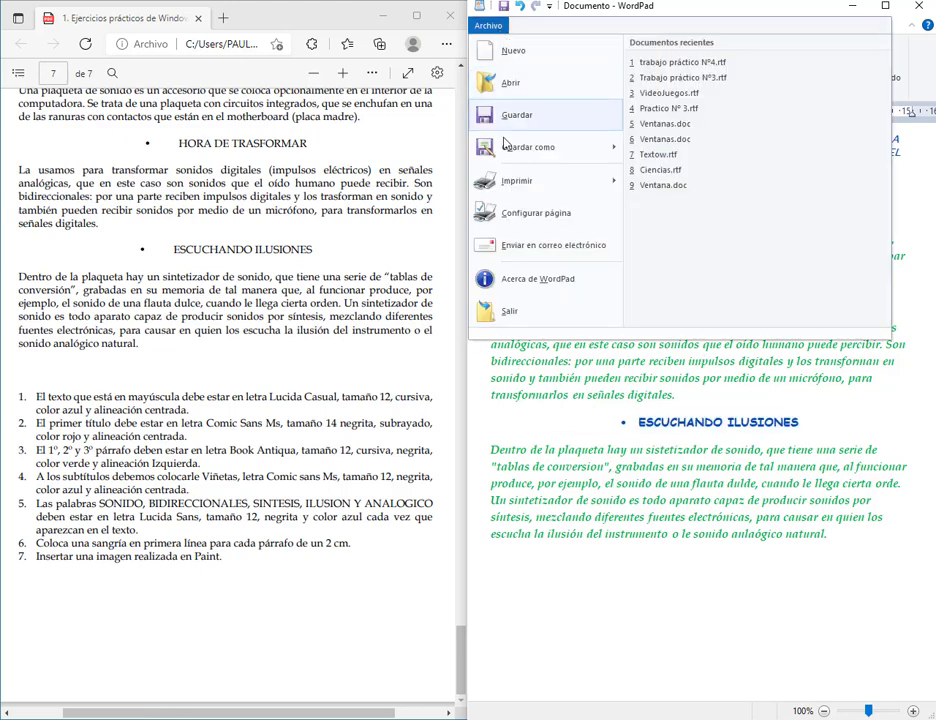
click(518, 147)
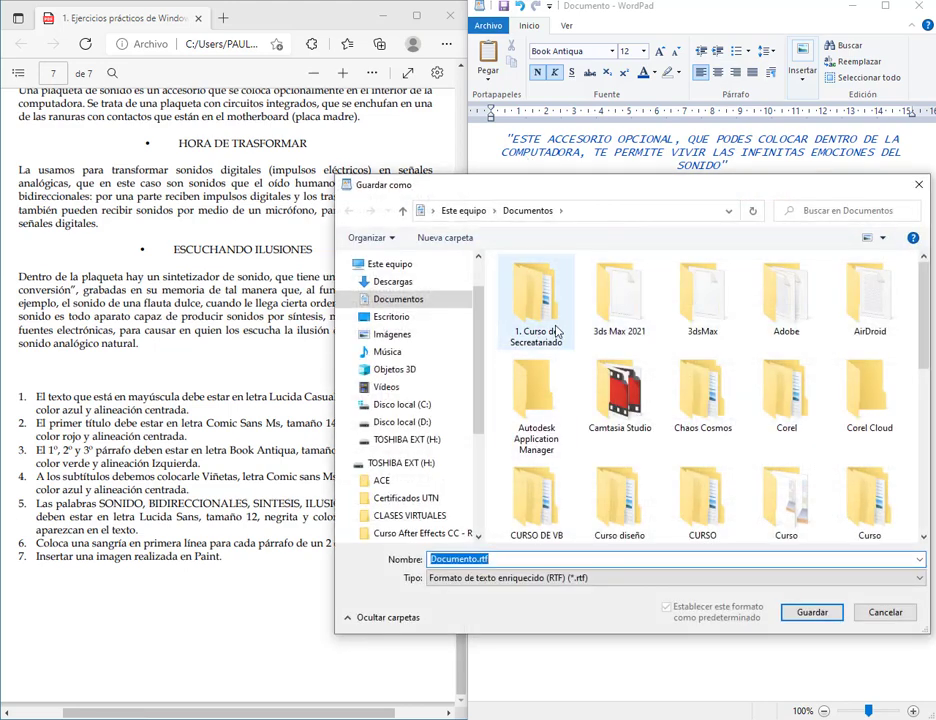
double_click(557, 332)
double_click(536, 286)
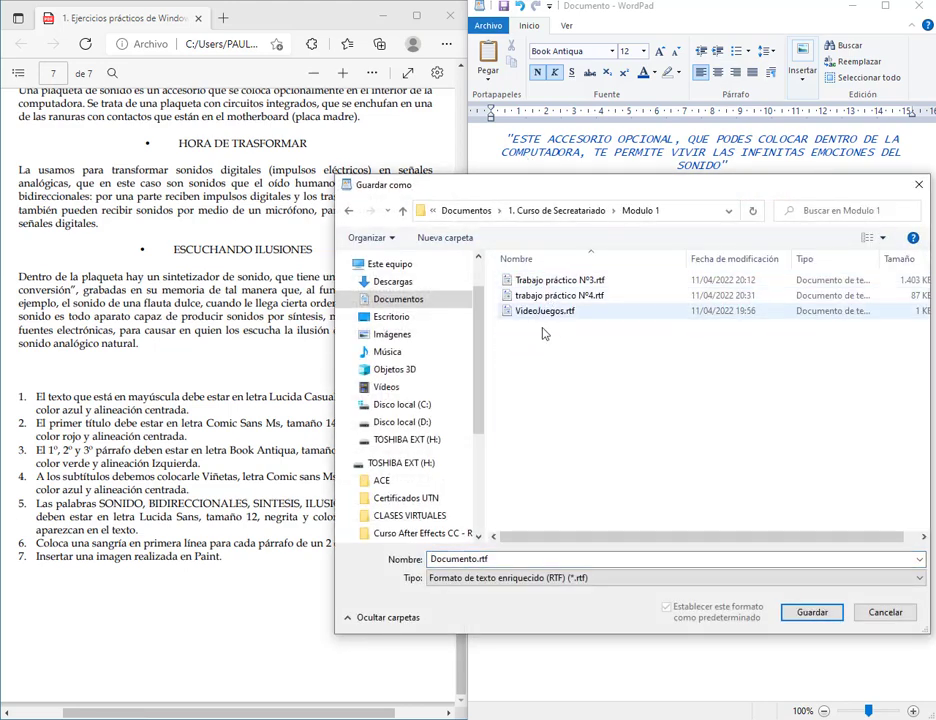
double_click(497, 559)
text(tr)
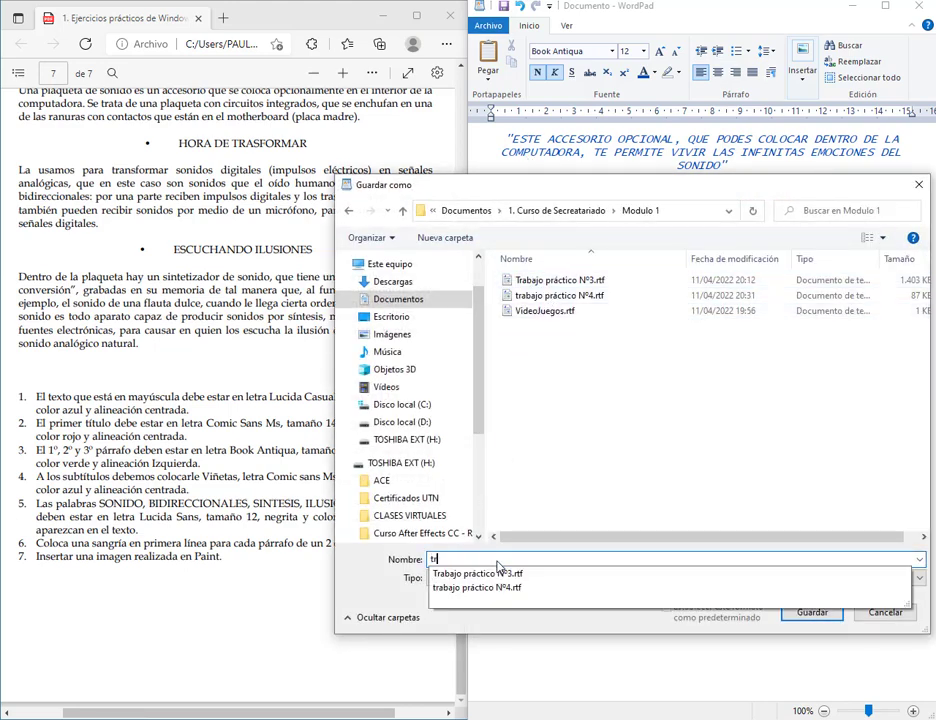
key(BackSpace)
text(Trabajo práctico Nº5)
key(Return)
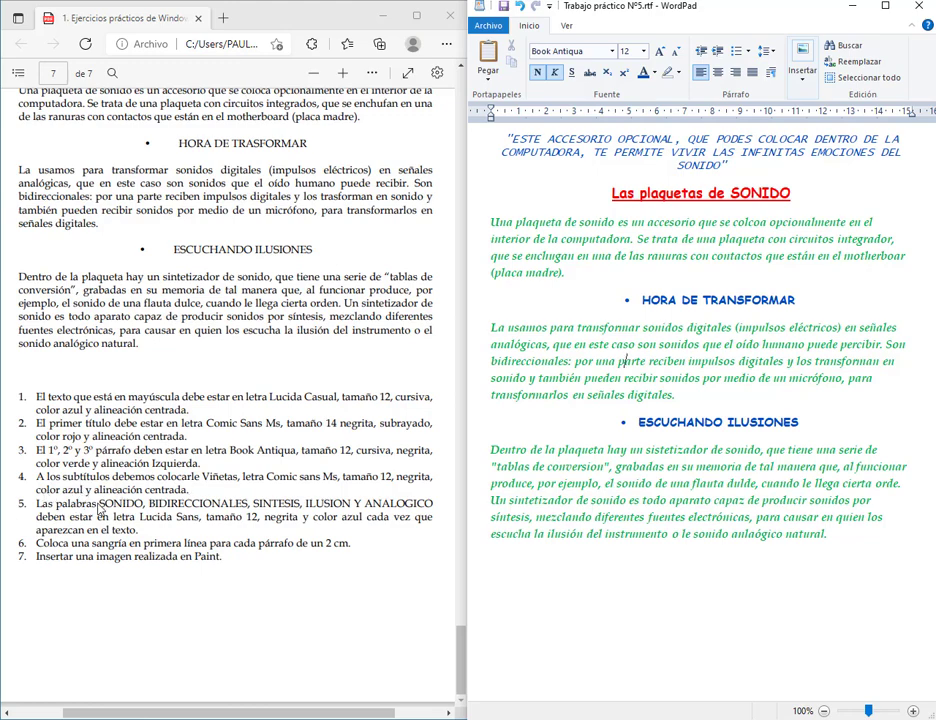
Find "sonido" and set its occurrence at the start of the second paragraph's fourth line in bold blue Lucida Sans
click(848, 45)
text(so)
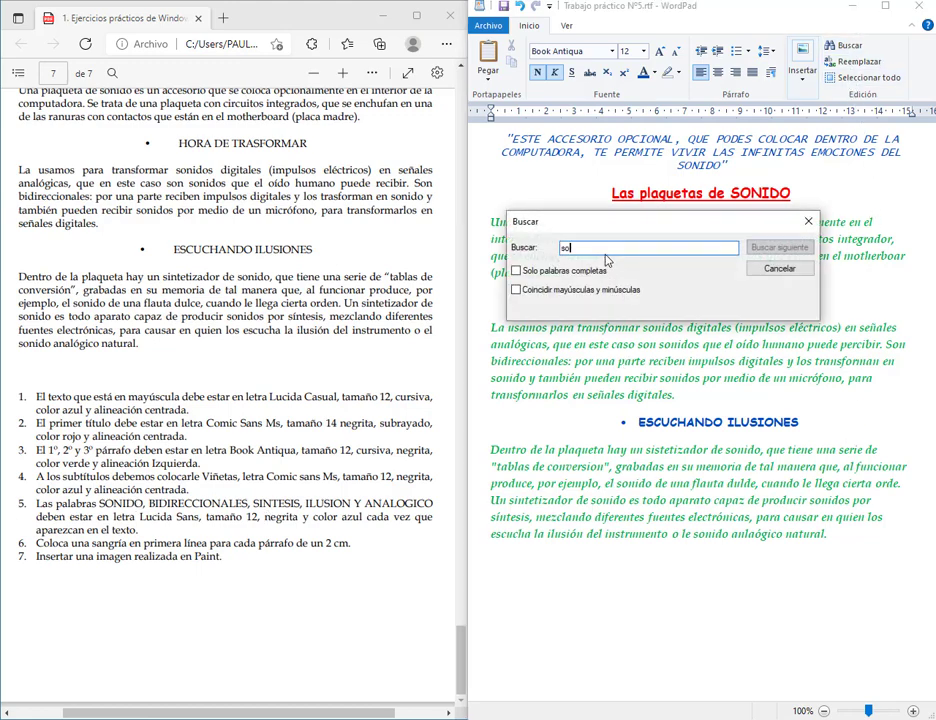
text(nido)
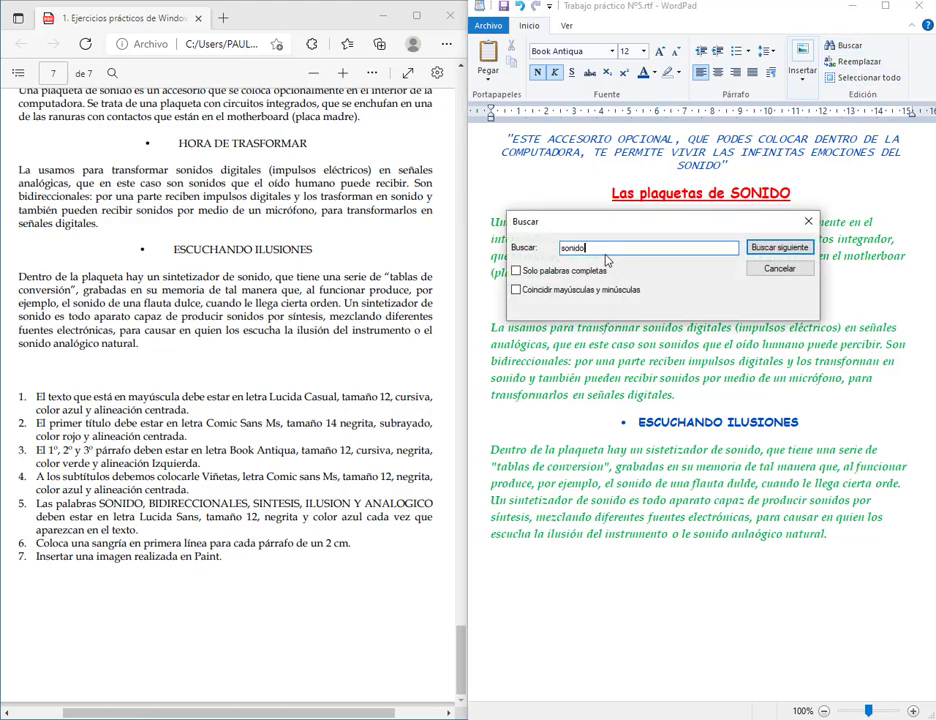
click(780, 249)
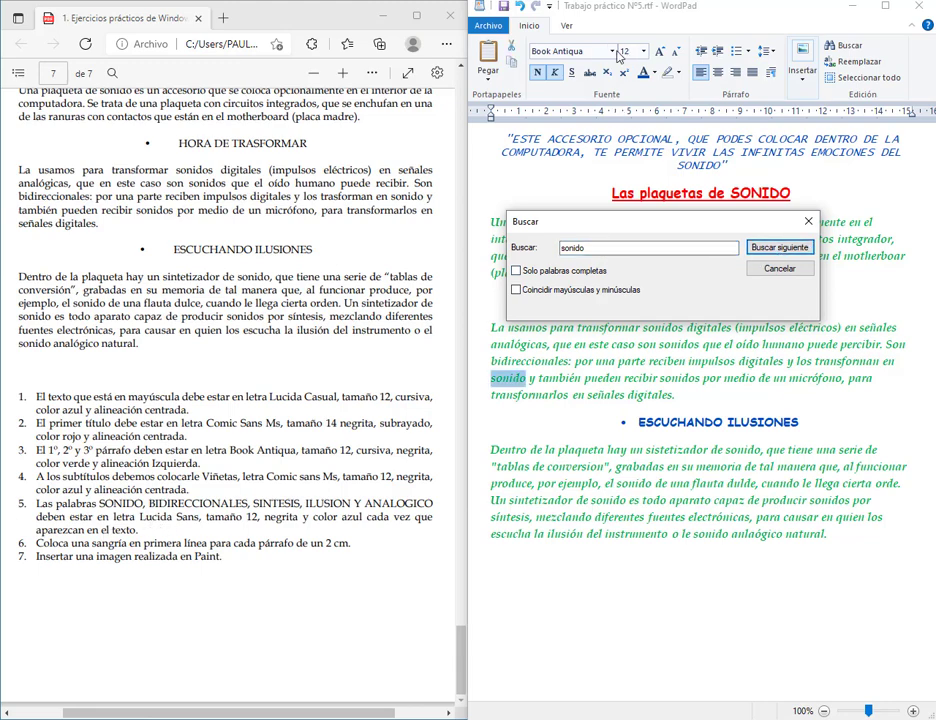
click(613, 51)
text(Lu)
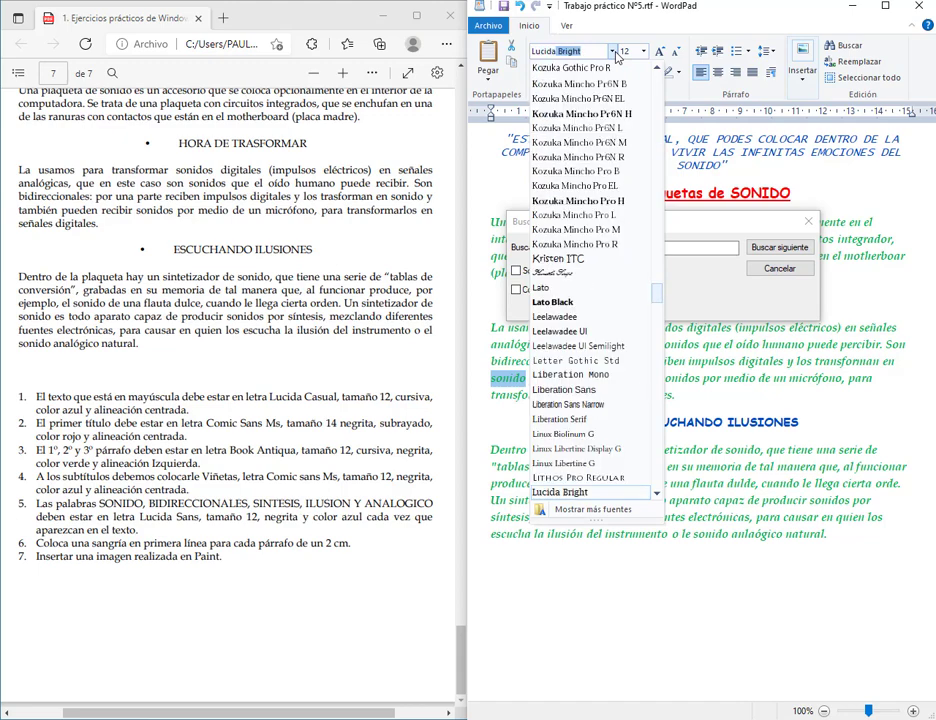
text(cida )
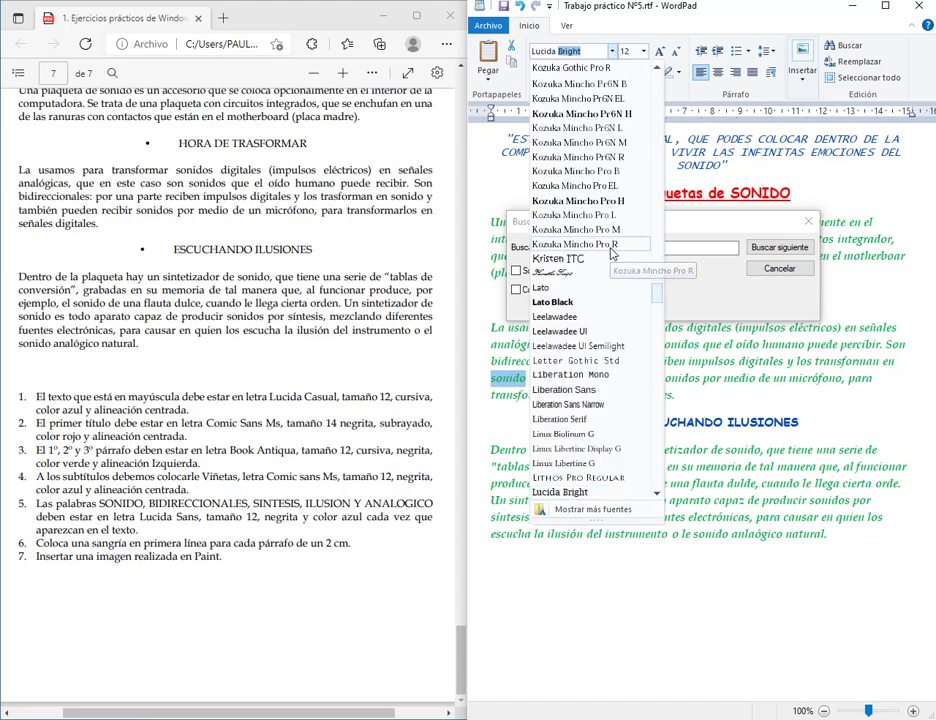
text(S)
key(Return)
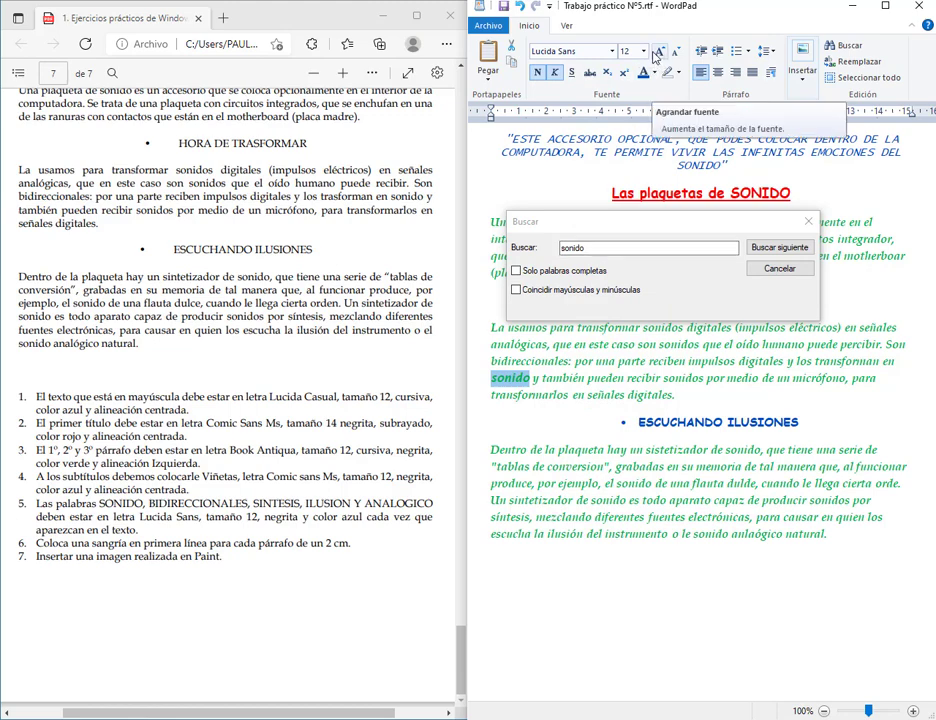
click(538, 72)
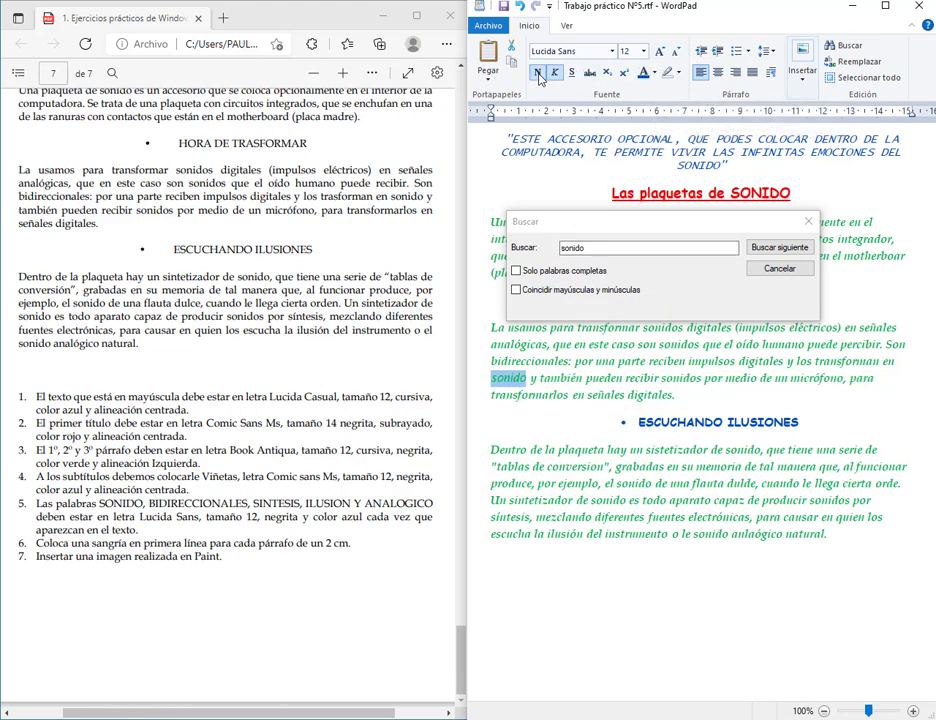
click(538, 72)
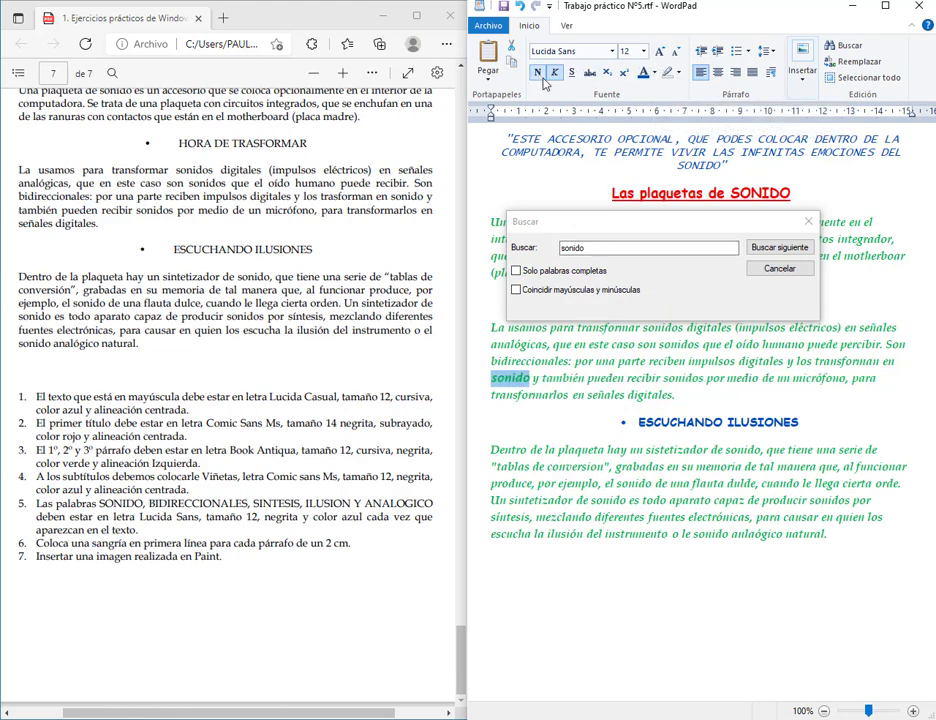
click(645, 78)
Try to set "sonido" within the word "sonidos" in the second paragraph in blue Lucida Sans, and undo that formatting
click(779, 247)
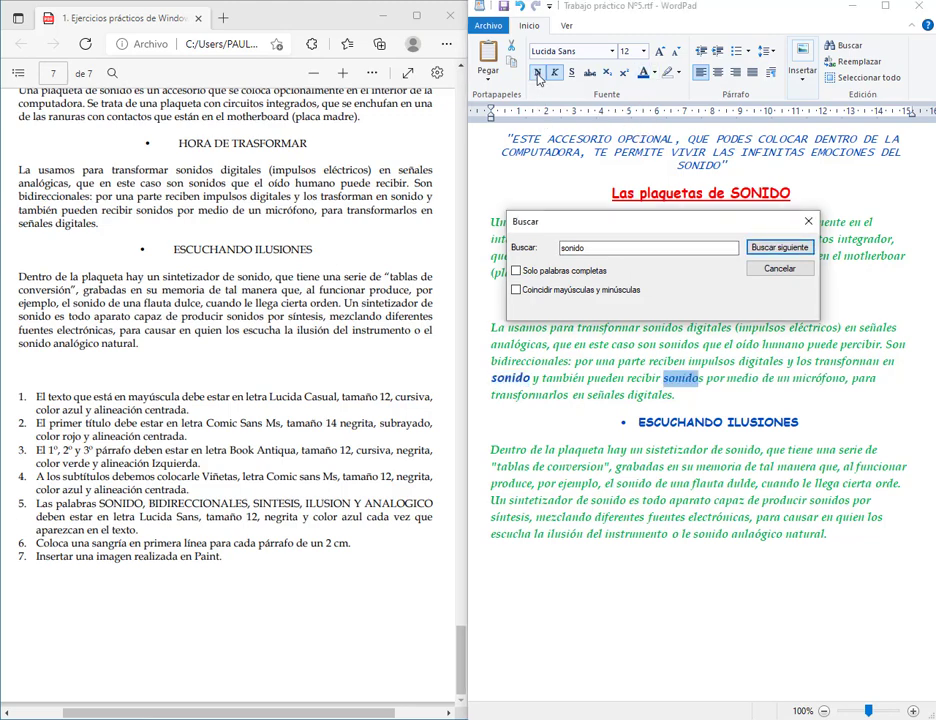
click(612, 52)
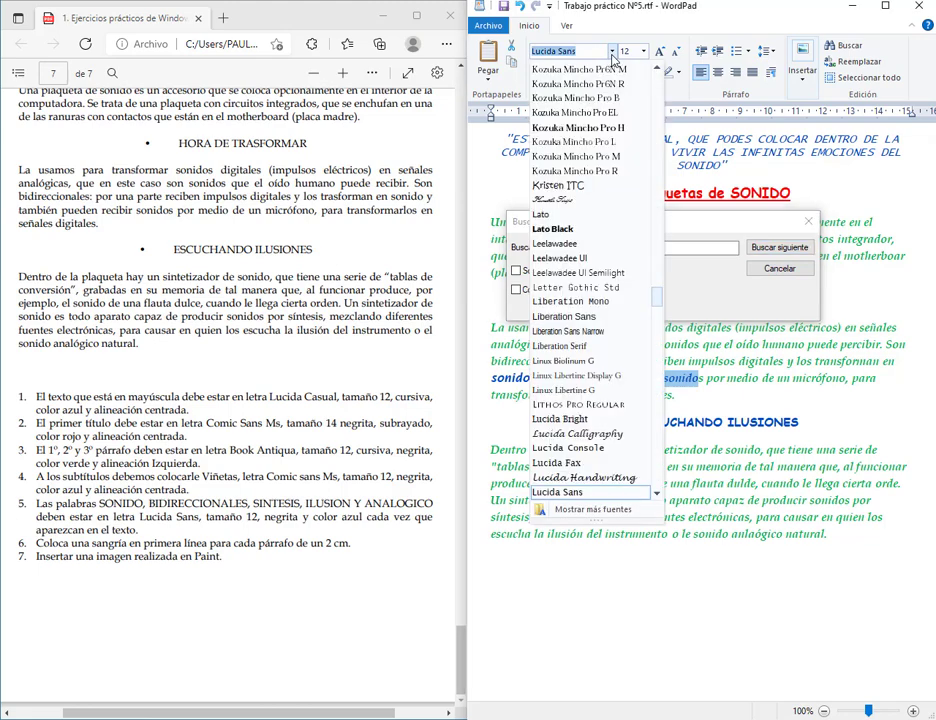
click(568, 493)
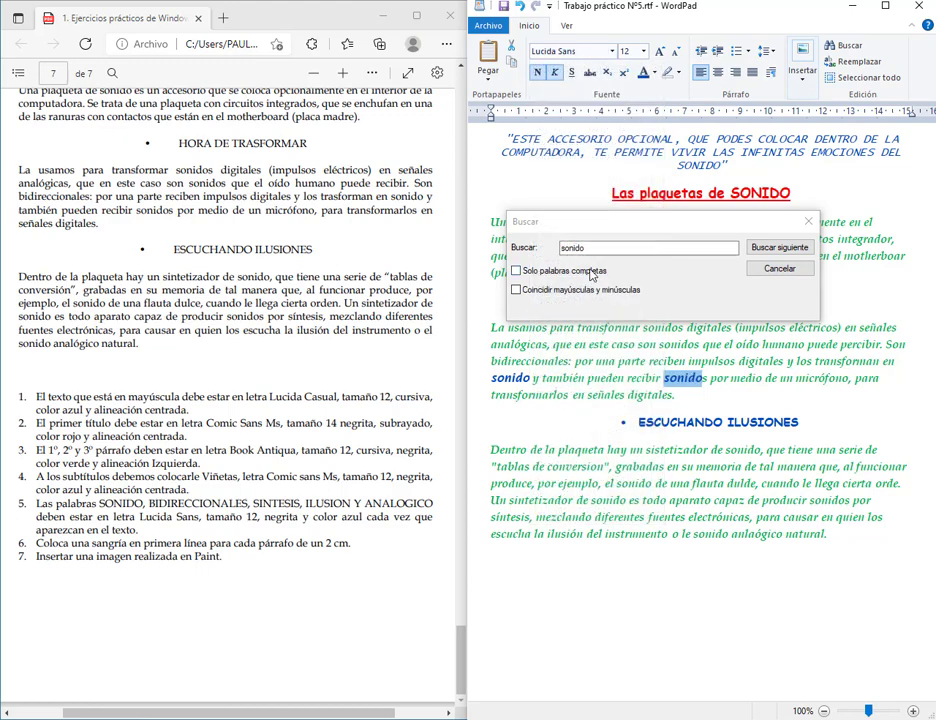
click(715, 399)
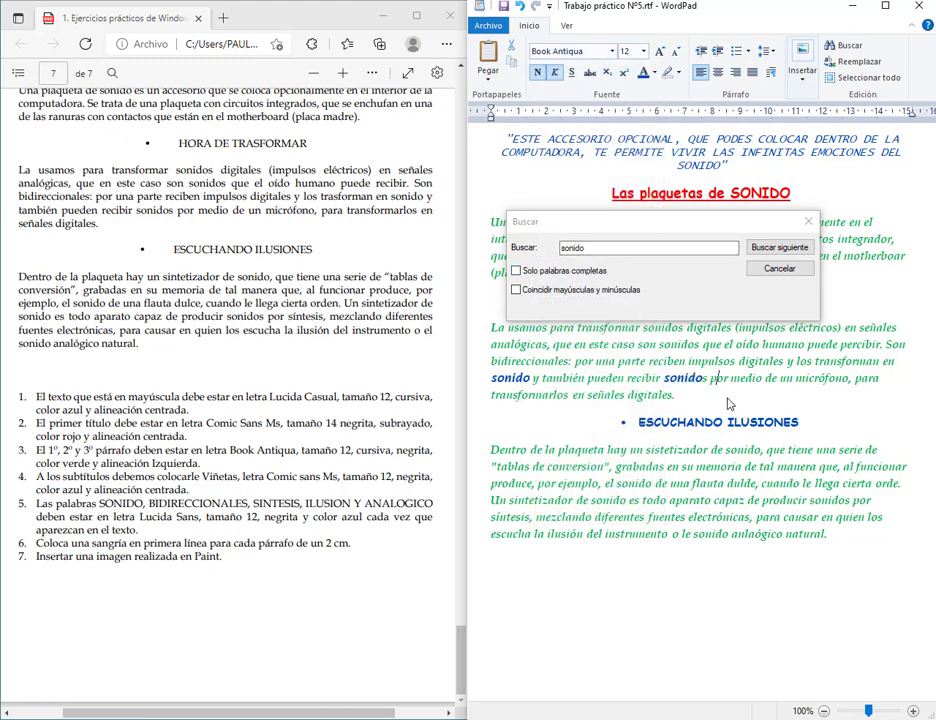
click(518, 12)
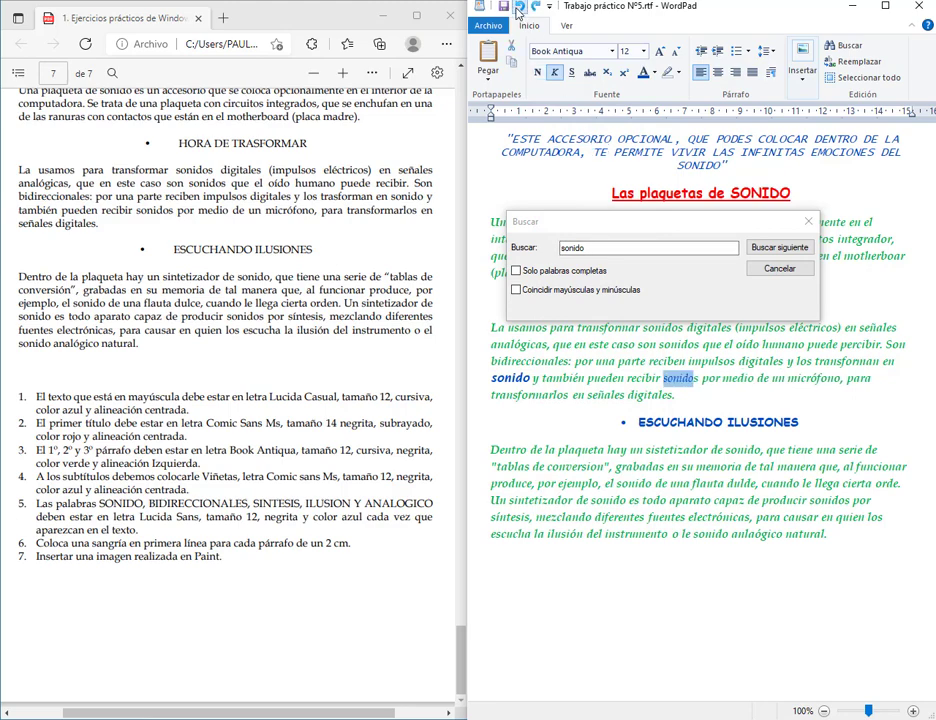
click(518, 12)
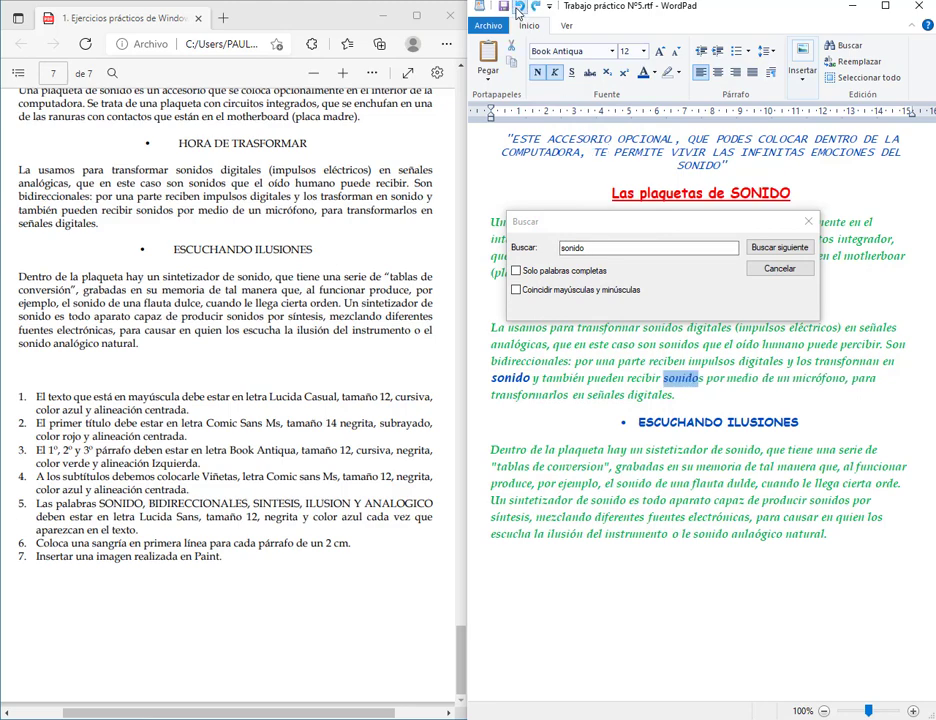
Restrict the search to whole words and set "sonido" in the third paragraph's first line in blue Lucida Sans
click(517, 271)
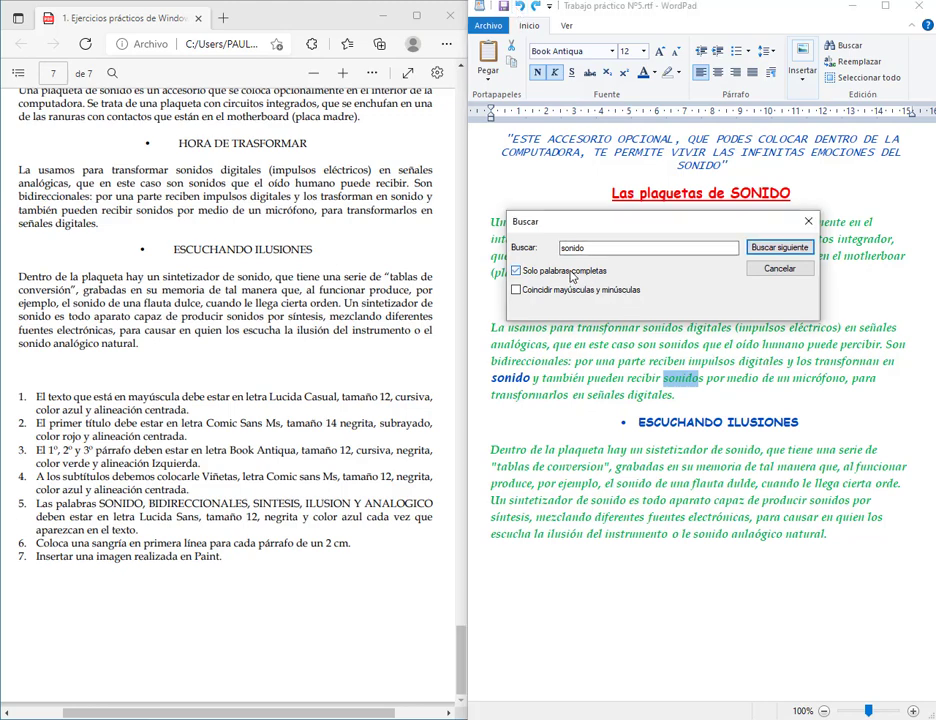
click(785, 248)
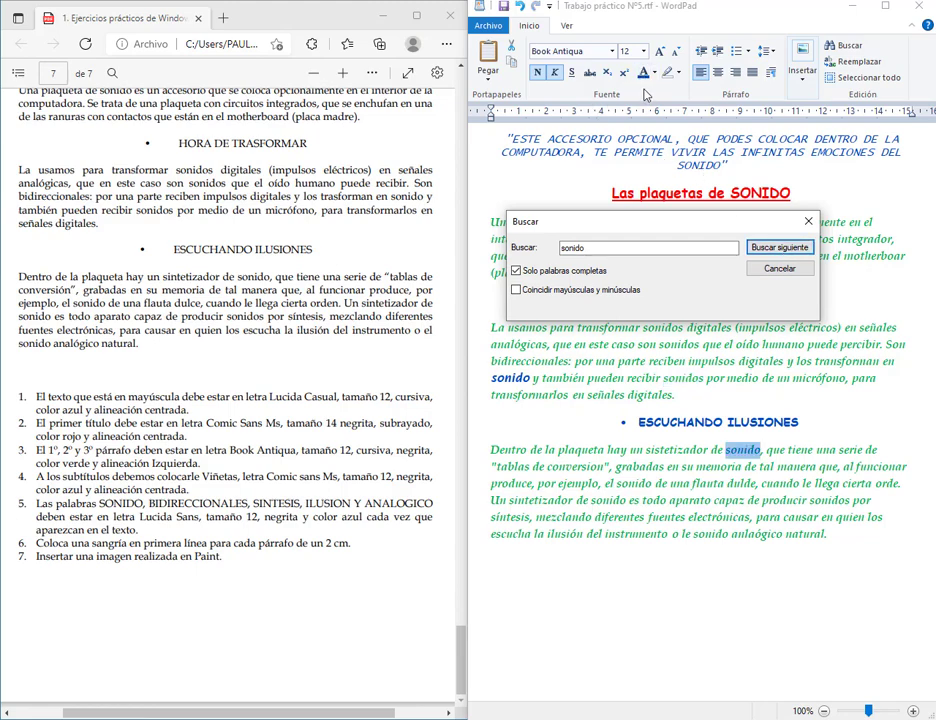
click(613, 52)
text(Luc)
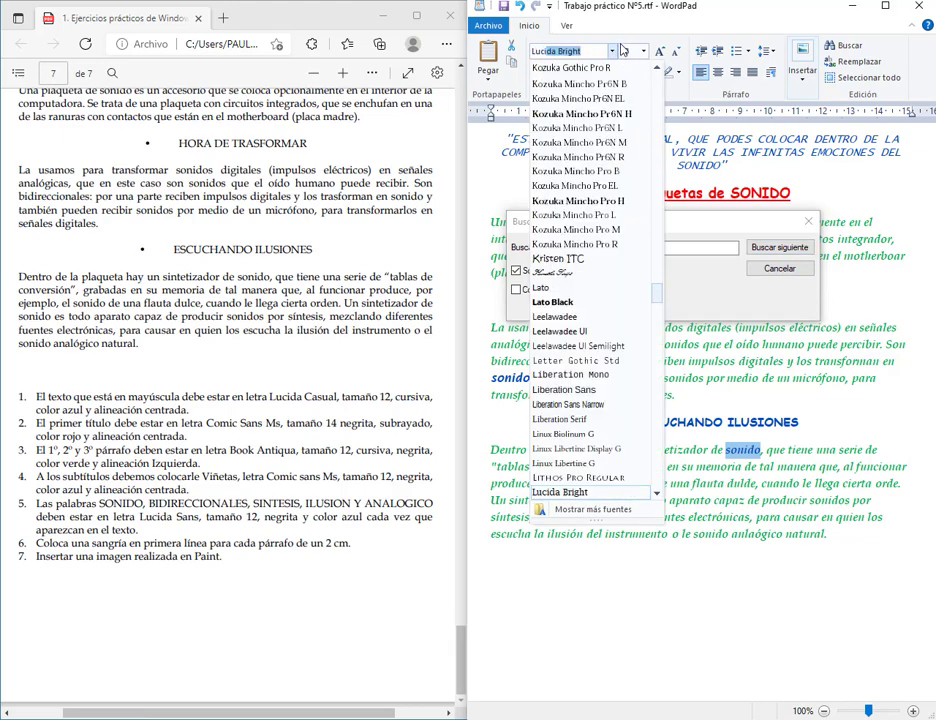
text(S)
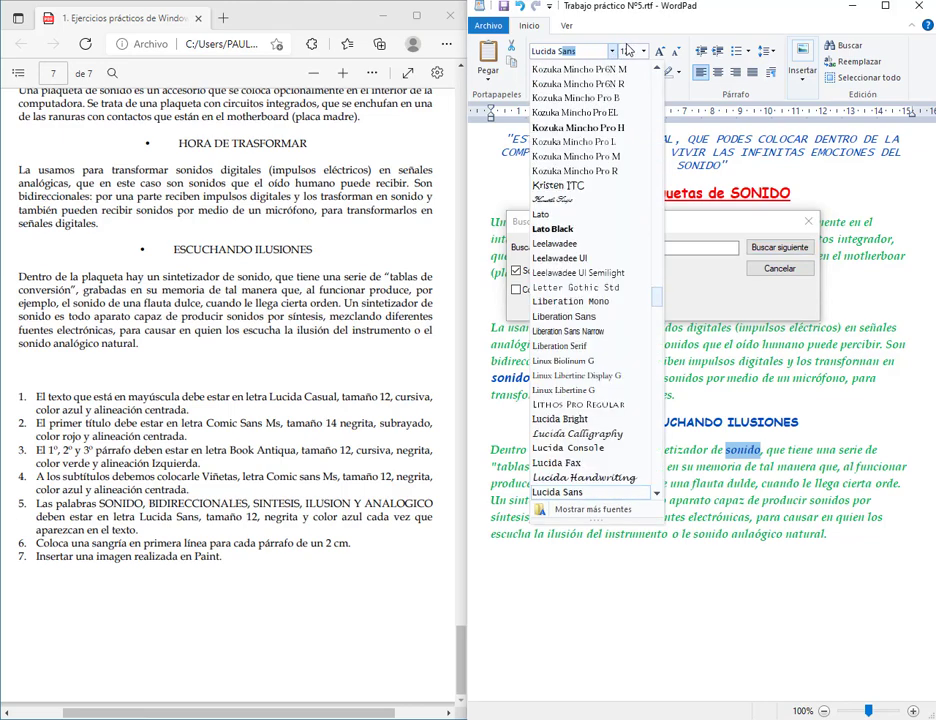
key(Return)
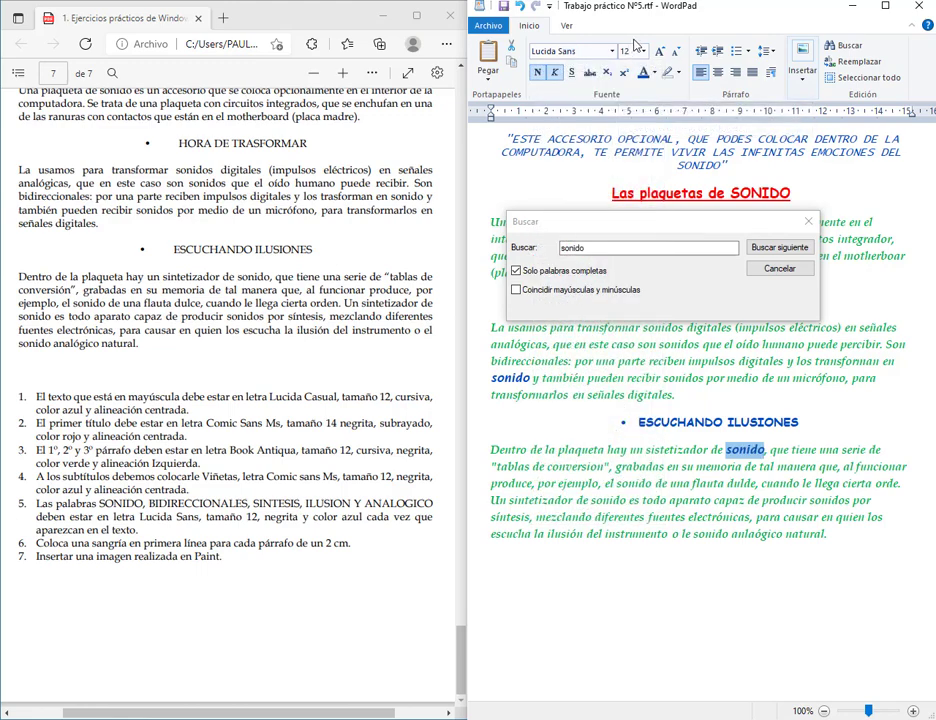
Find the next "sonido", before "de una flauta" in the third paragraph, and set it in blue Lucida Sans
click(808, 247)
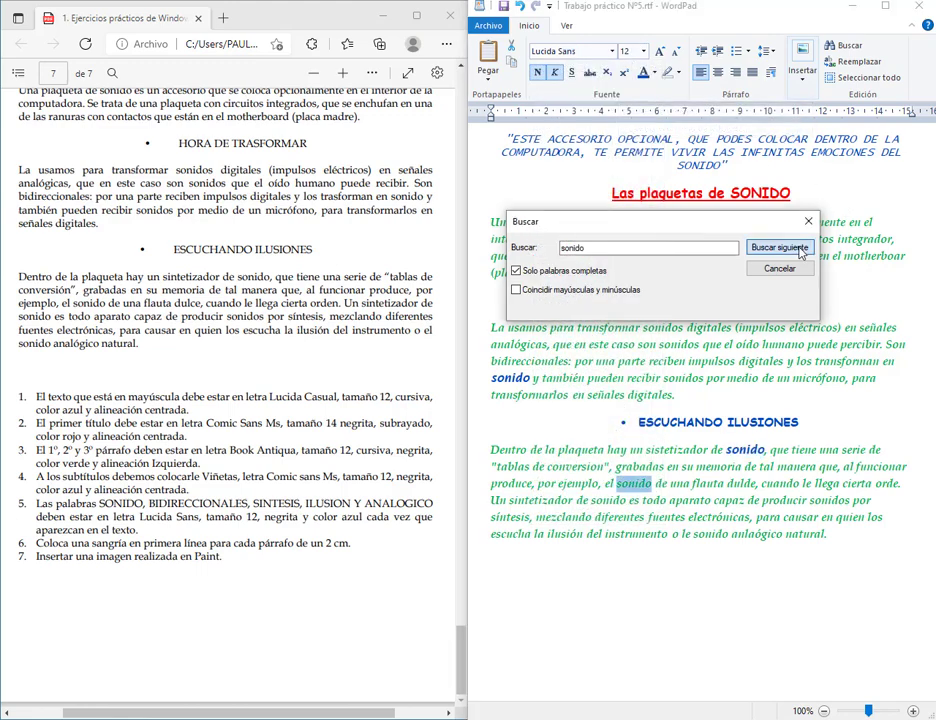
click(612, 52)
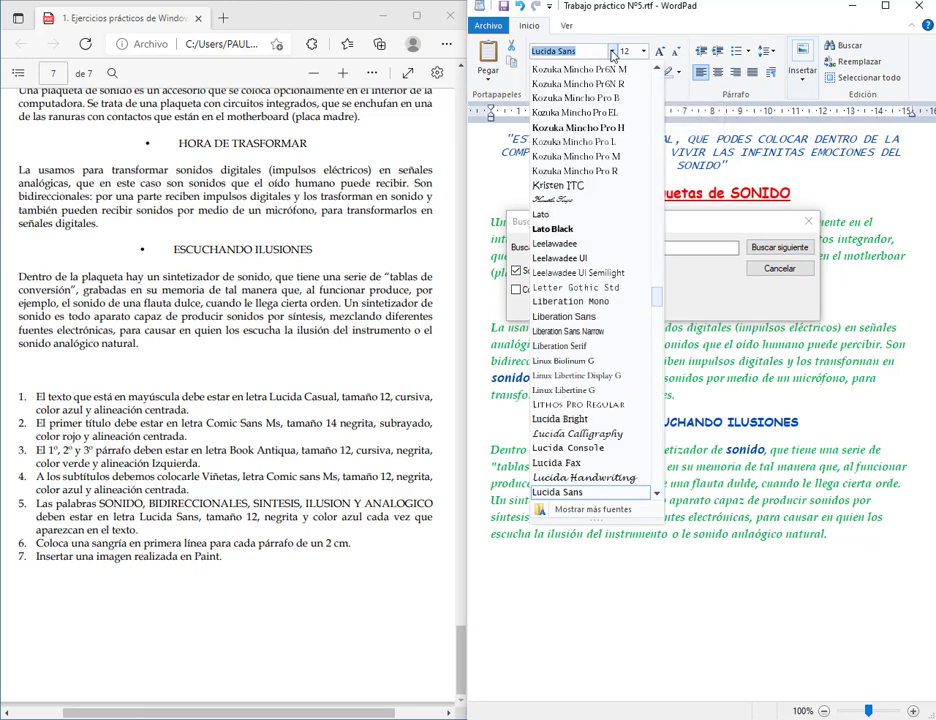
click(612, 54)
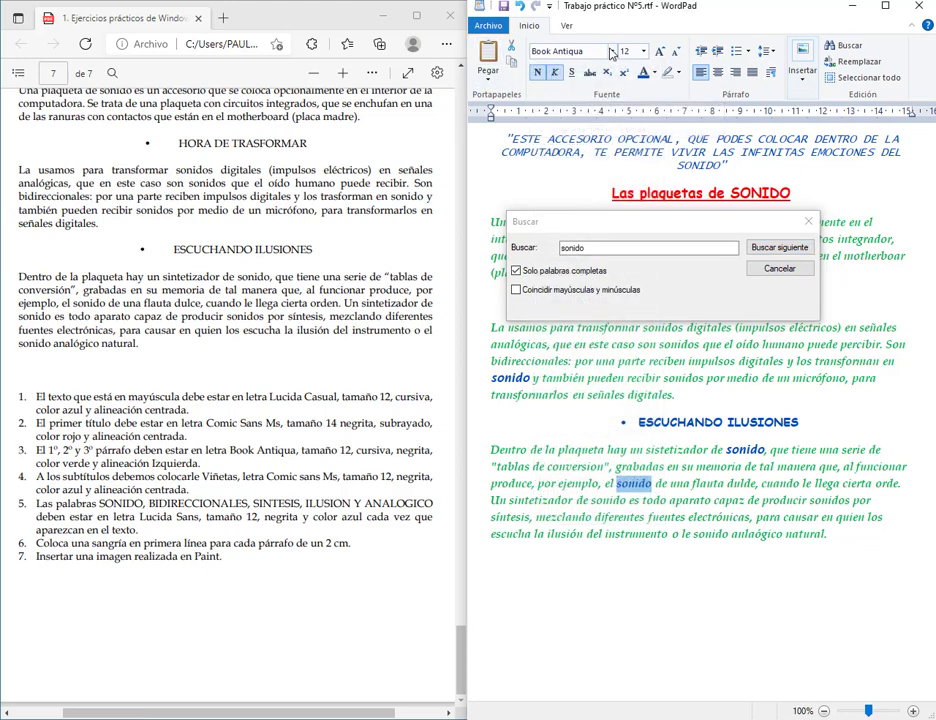
click(613, 53)
text(Lu)
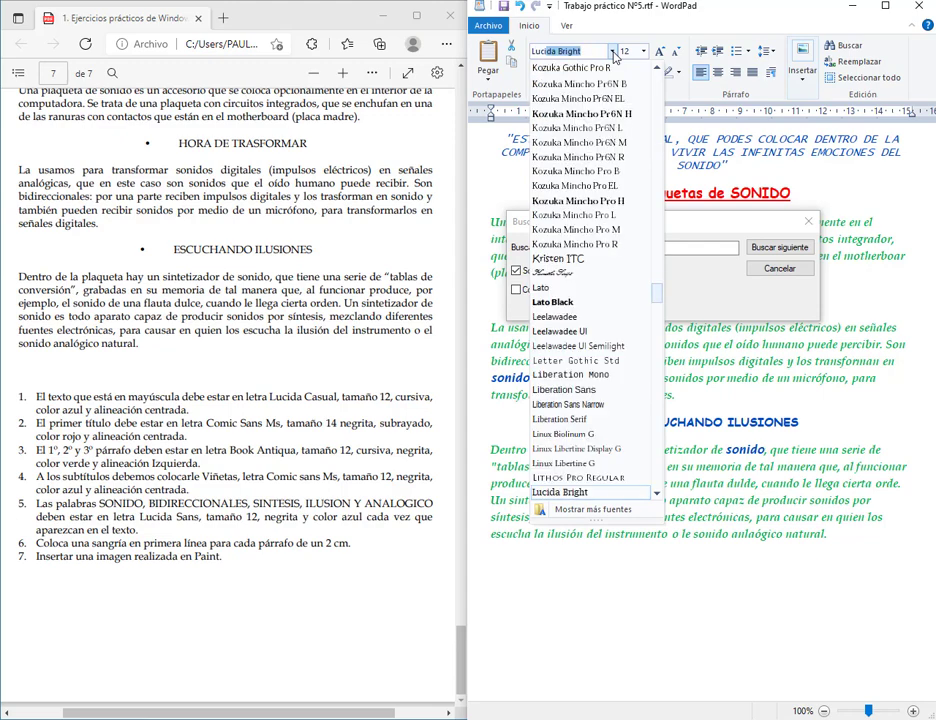
text(cid)
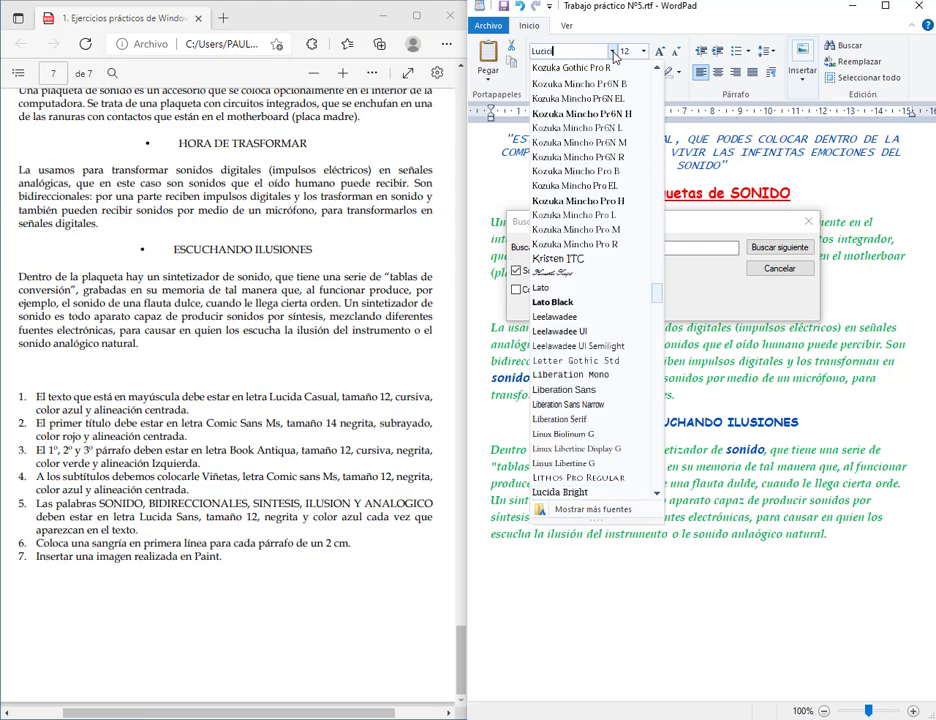
text(da Sans)
key(Return)
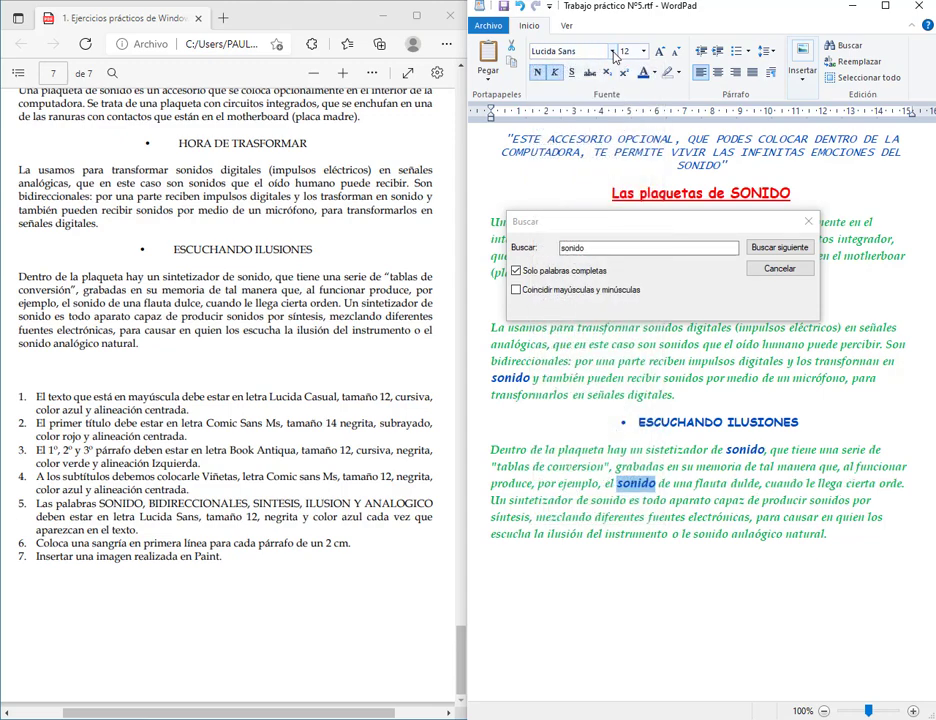
Find the next "sonido", after "Un sintetizador de" in the third paragraph, and set it in blue Lucida Sans
click(777, 248)
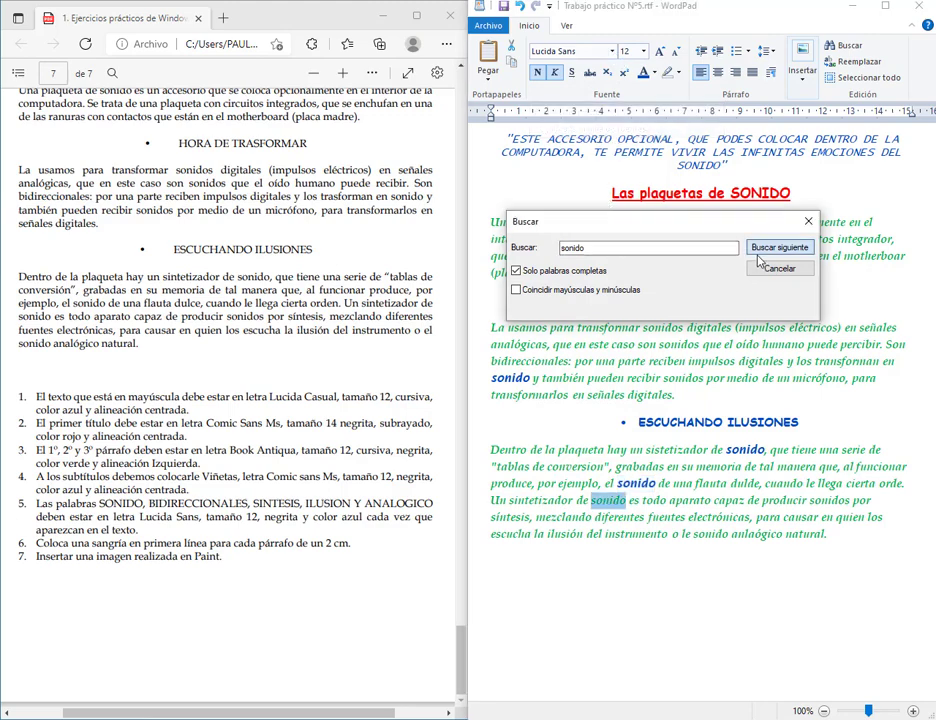
click(584, 55)
click(584, 57)
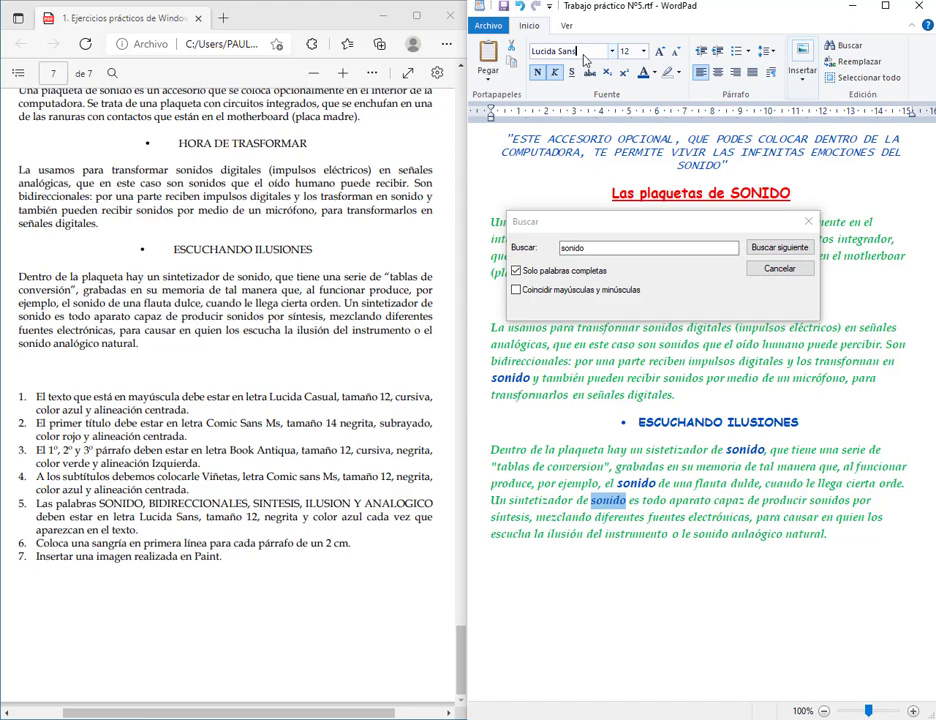
key(ctrl+a)
text(Book Antiqua)
key(Return)
text(Lu)
key(Return)
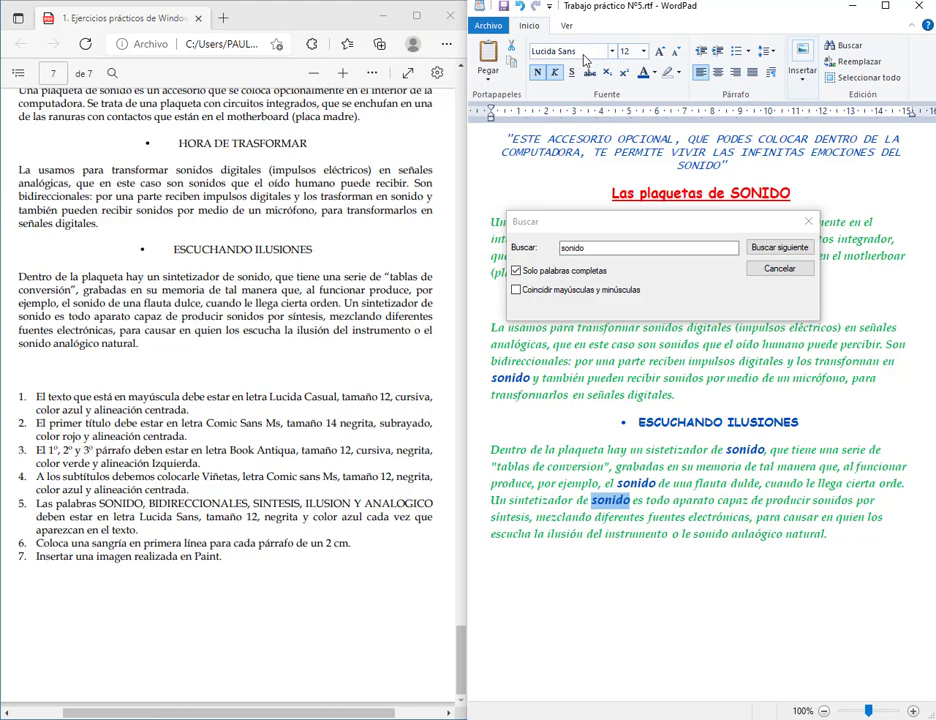
Find "sonido" in the third paragraph's last line and set it in blue Lucida Sans
click(783, 248)
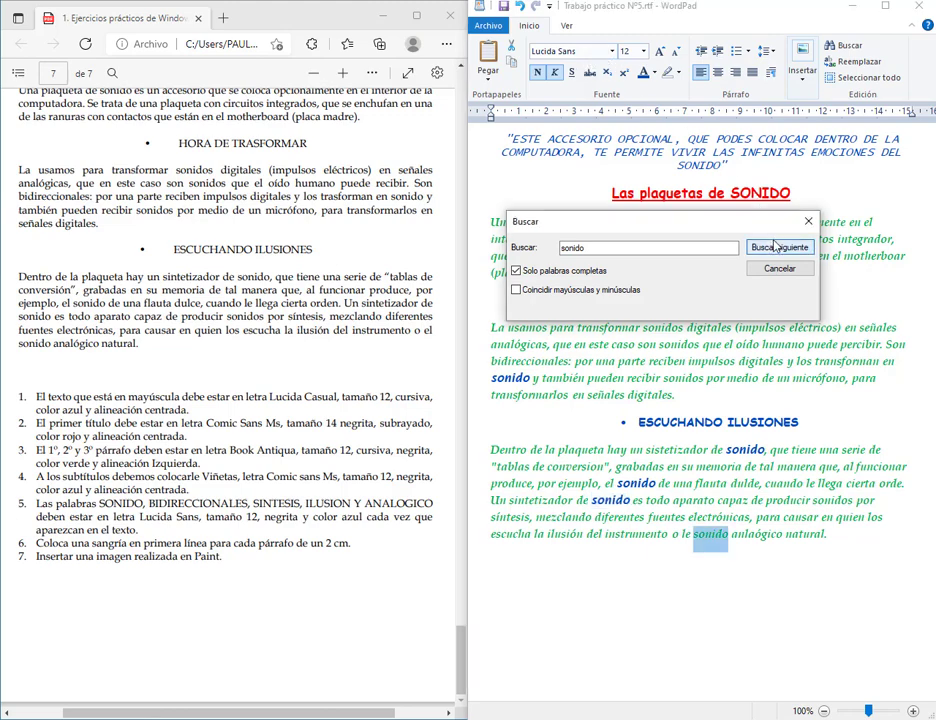
click(614, 51)
key(Up)
key(Up)
key(Up)
key(Up)
key(Up)
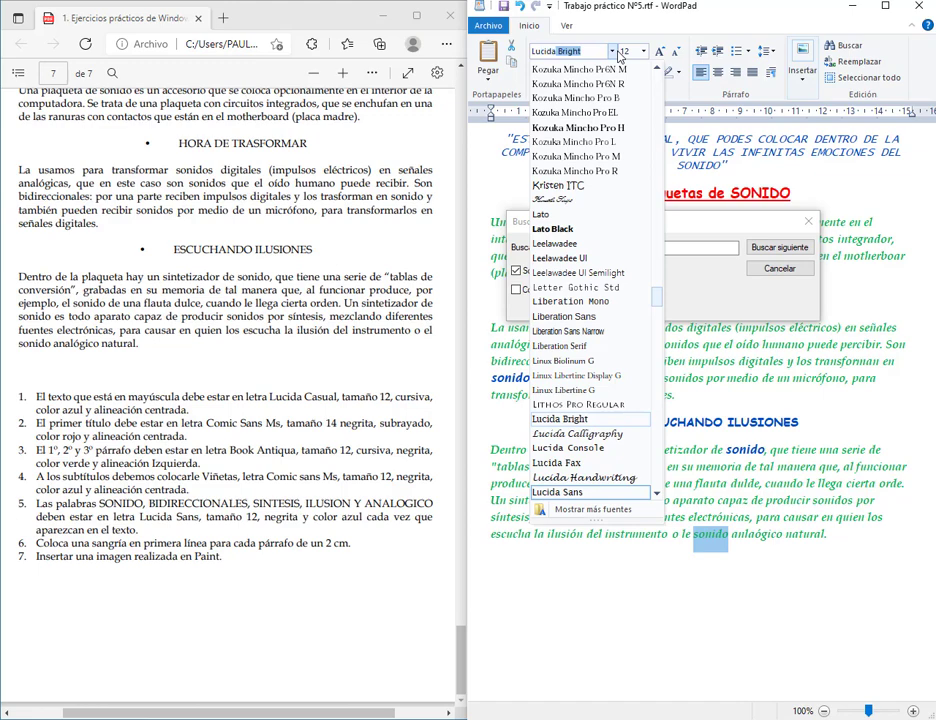
key(Down)
key(Down)
key(Down)
key(Down)
key(Down)
key(Return)
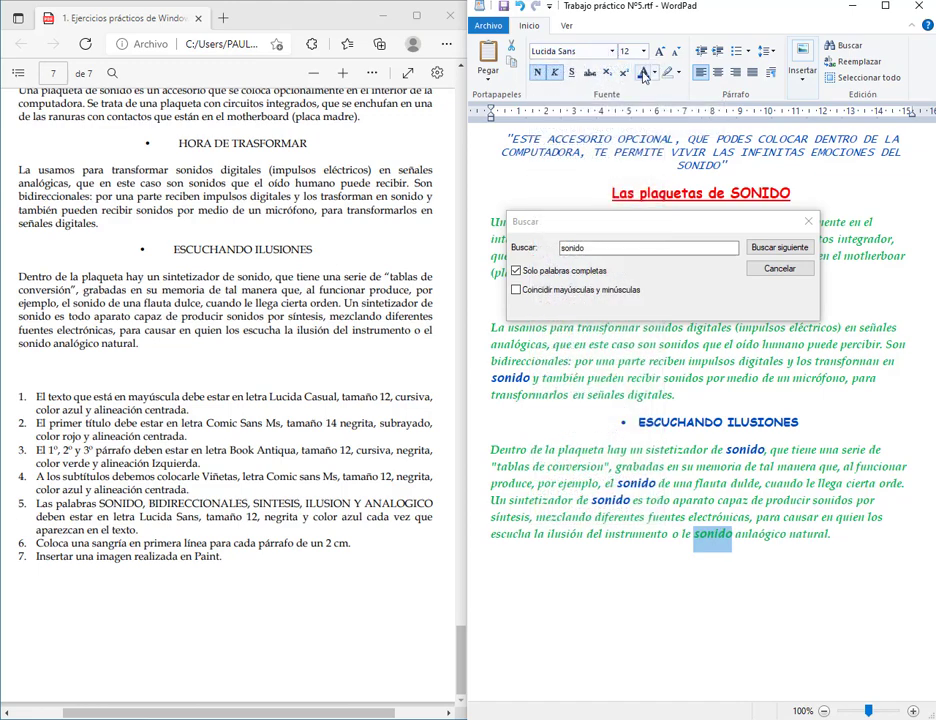
Find "SONIDO" at the end of the opening uppercase quotation and set it in bold Lucida Sans
click(771, 248)
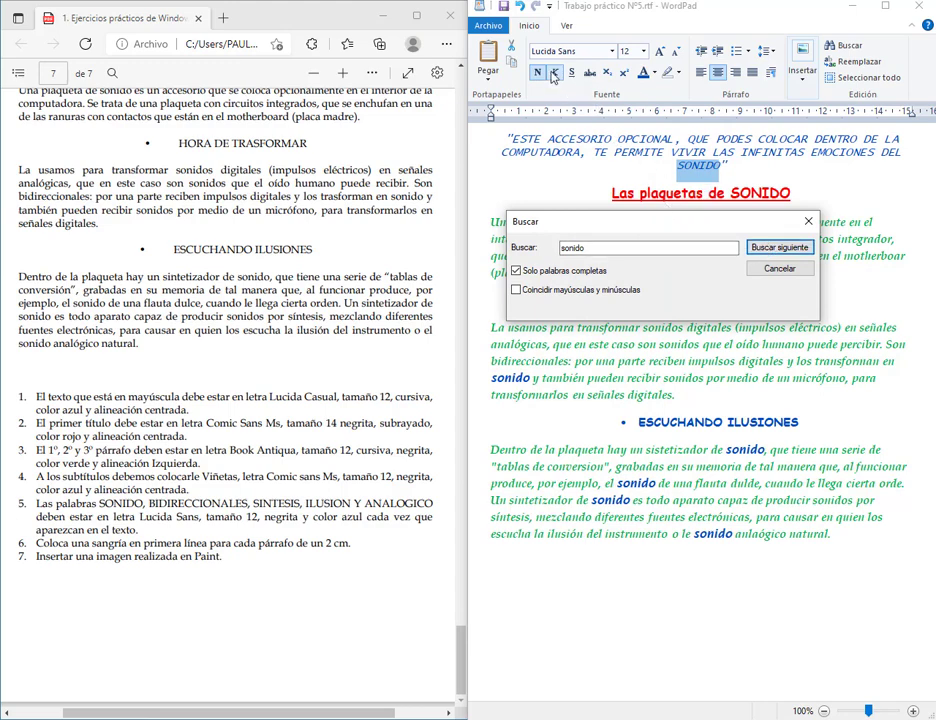
click(612, 52)
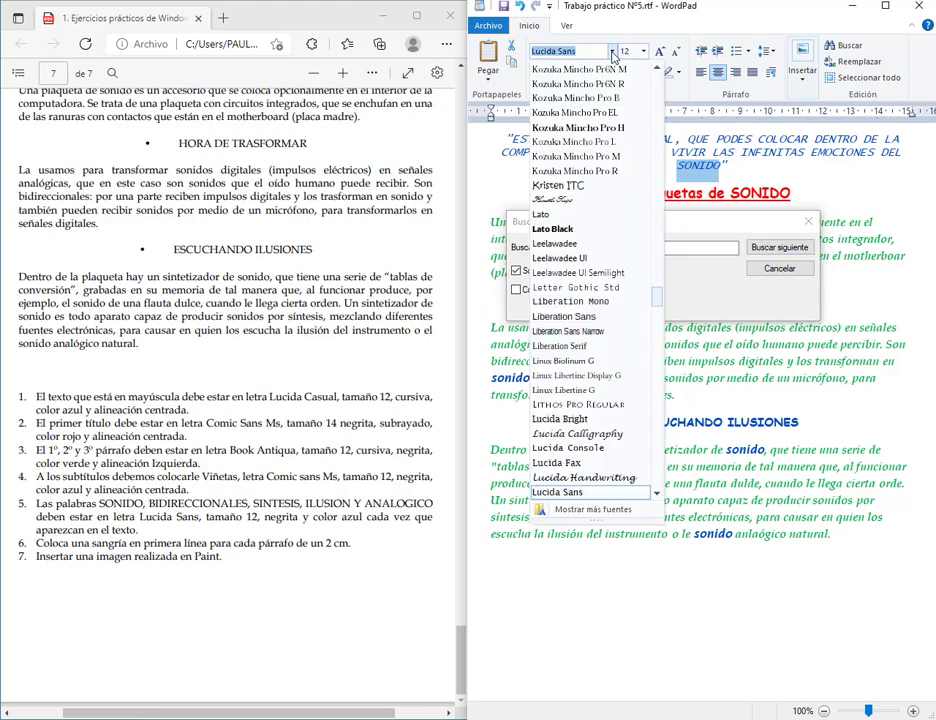
click(421, 360)
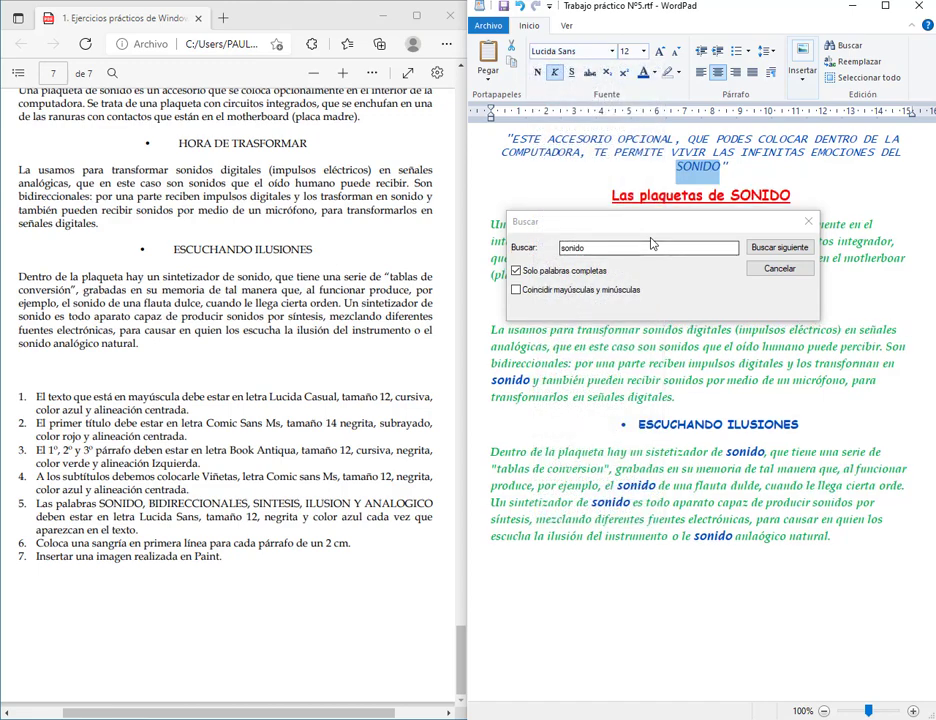
key(ctrl+n)
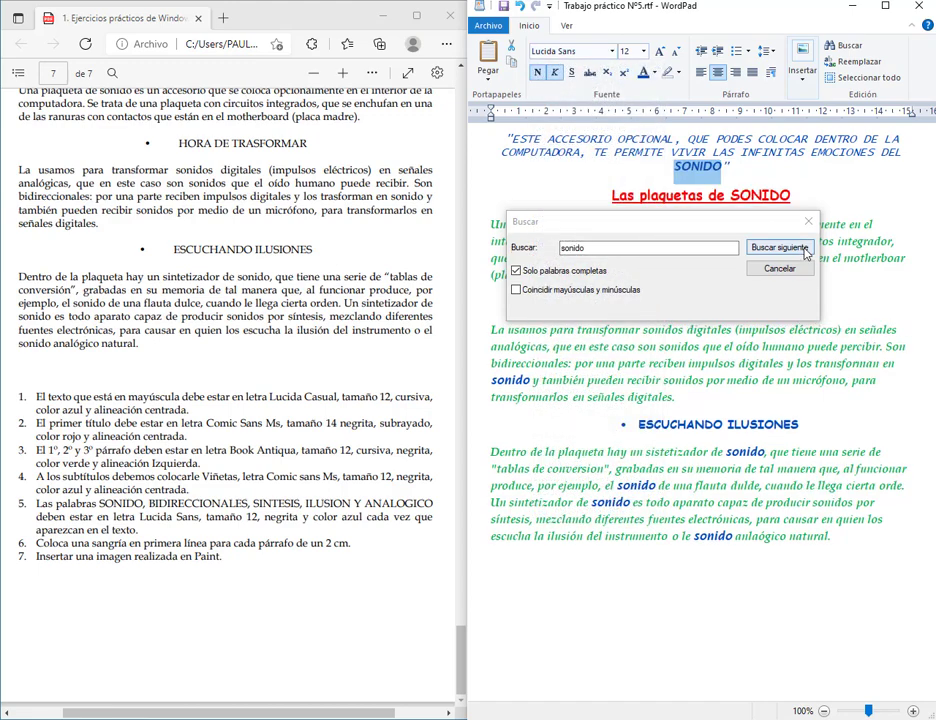
Find "SONIDO" in the title "Las plaquetas de SONIDO" and set it in bold blue Lucida Sans
click(800, 249)
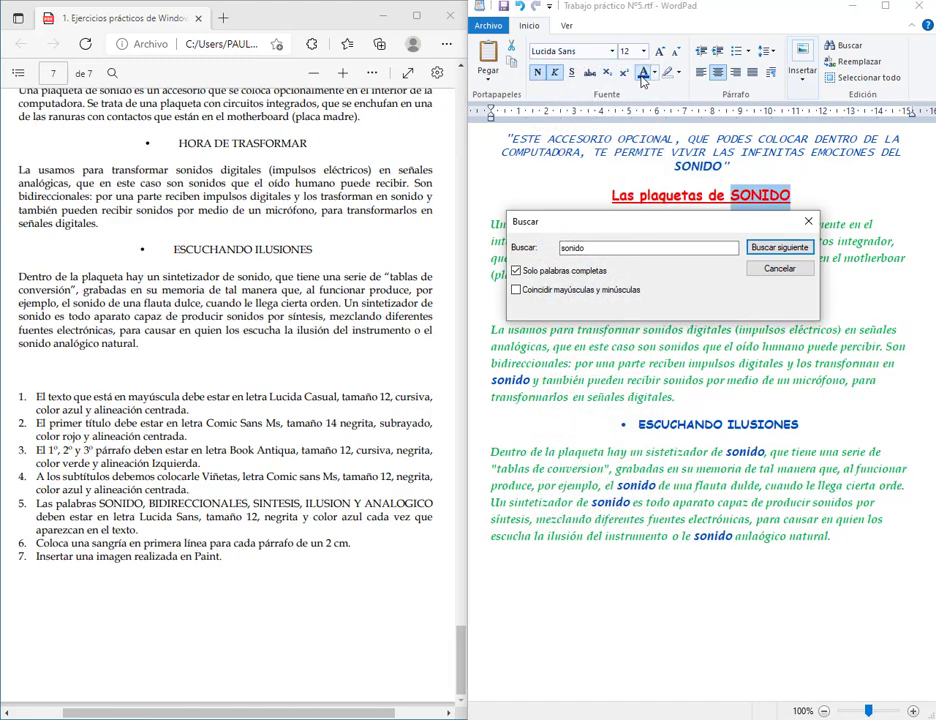
click(537, 72)
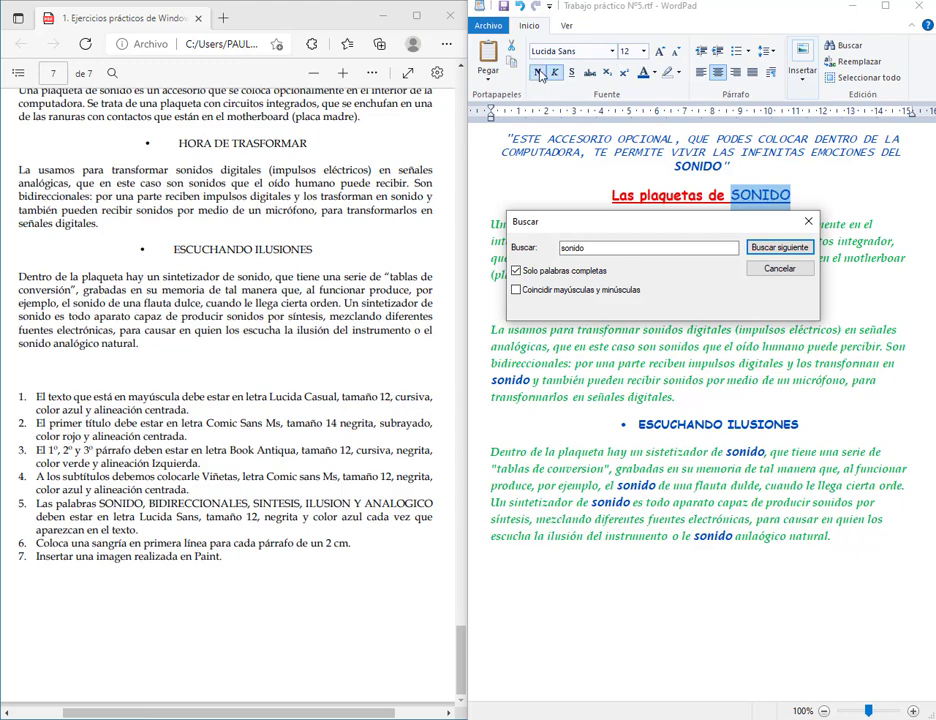
key(ctrl+n)
click(612, 52)
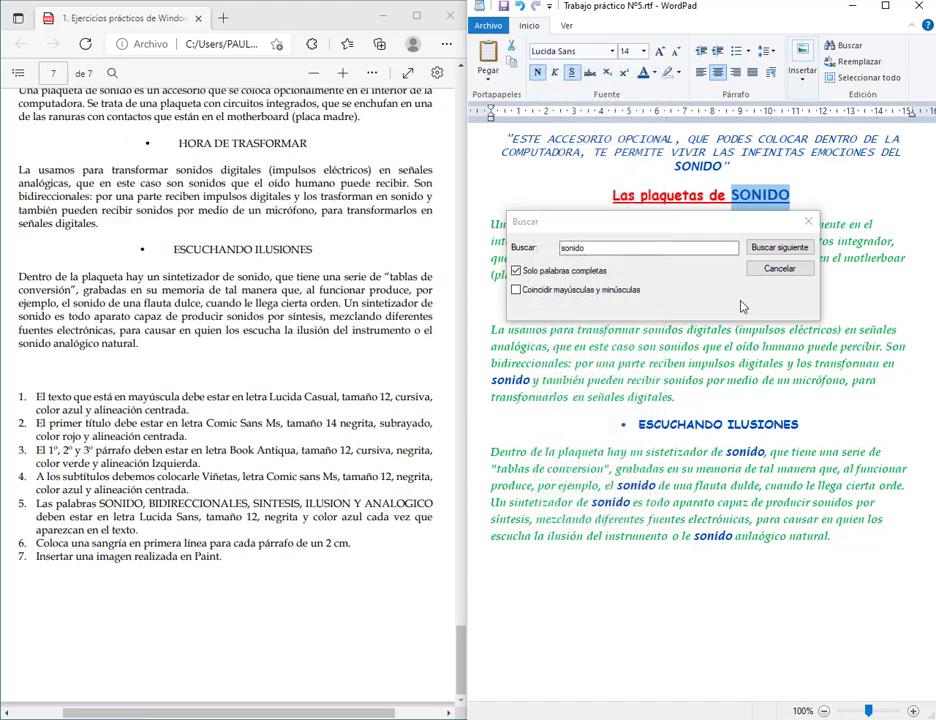
key(Escape)
Find "sonido" in the first paragraph, set it in blue Lucida Sans, and check for further occurrences
click(780, 249)
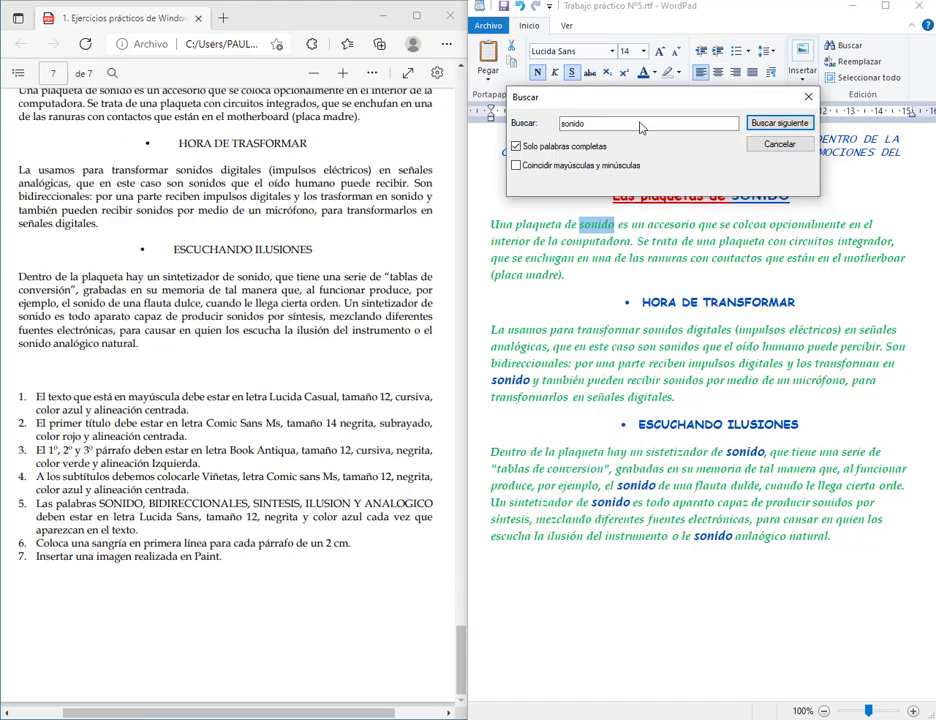
click(612, 51)
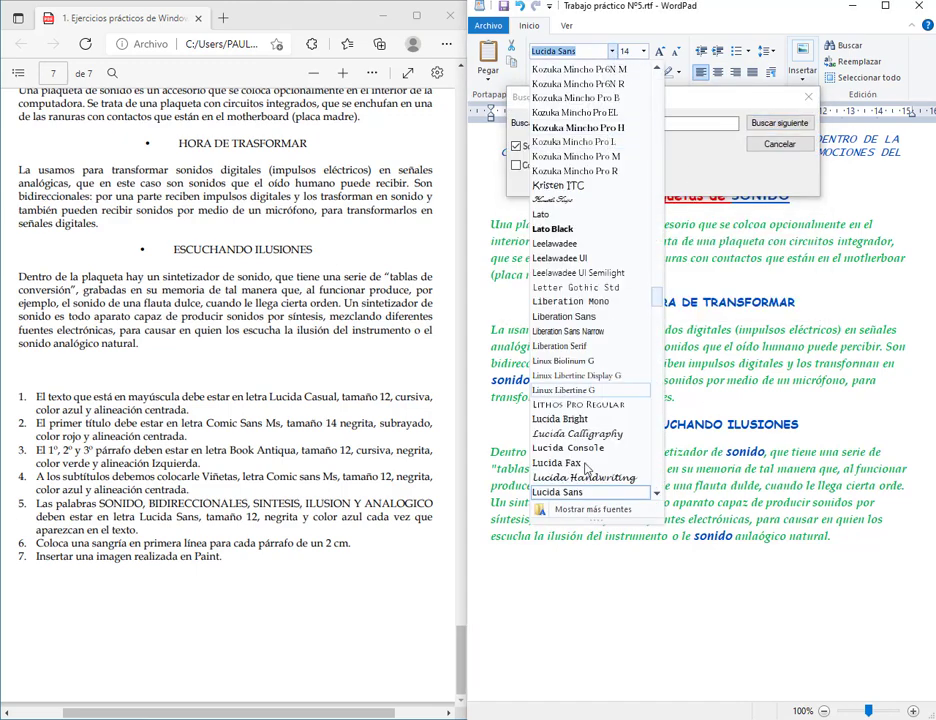
click(556, 493)
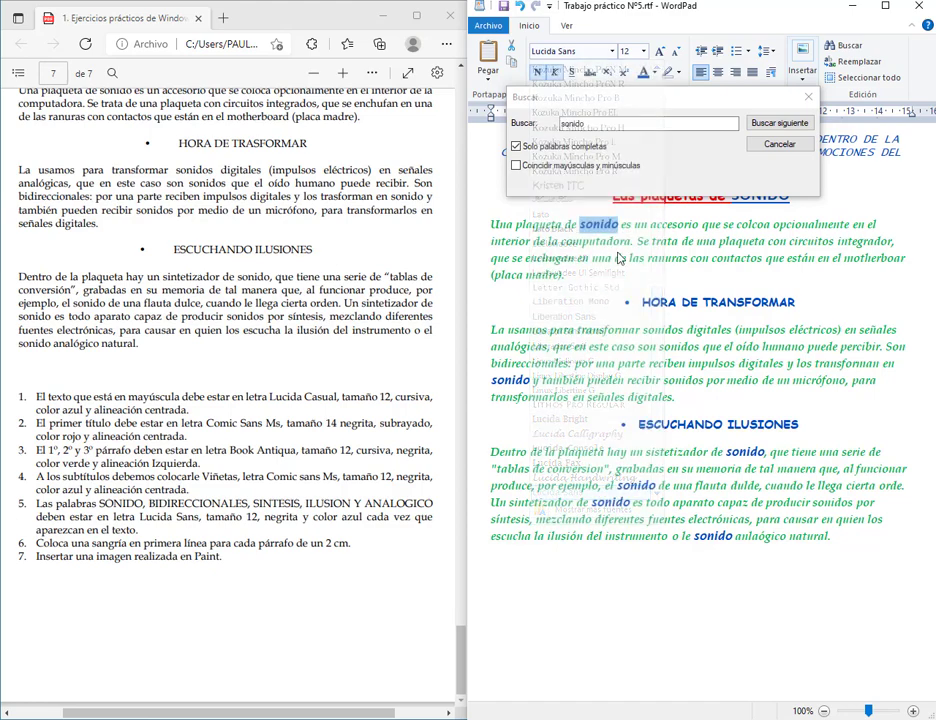
click(776, 124)
click(762, 182)
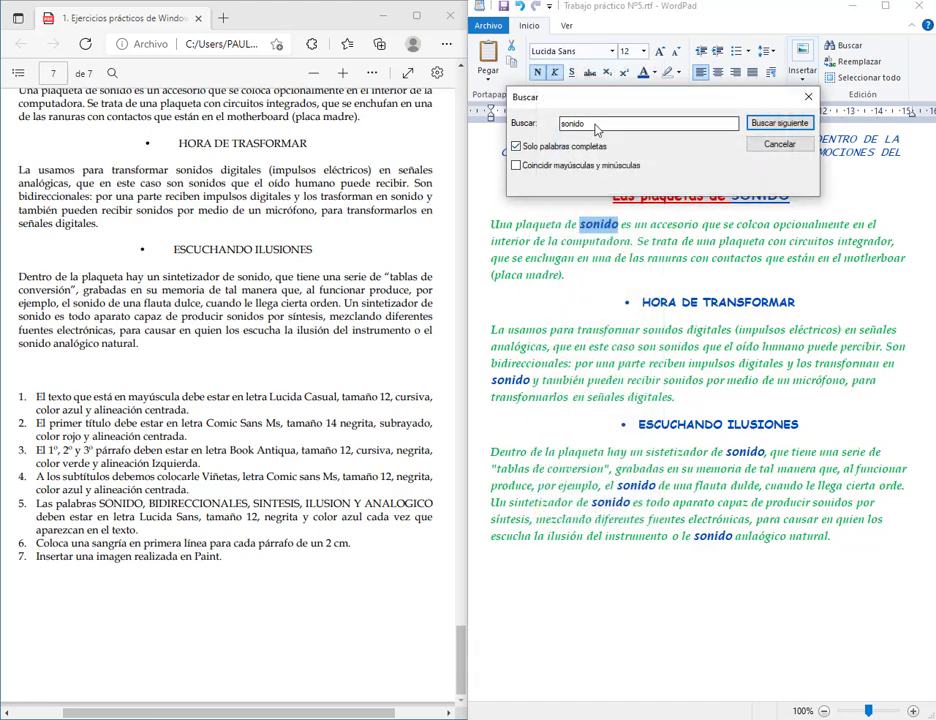
Find "bidireccionales" in the second paragraph, set it in blue Lucida Sans, and check for further occurrences
text(bidireccionales)
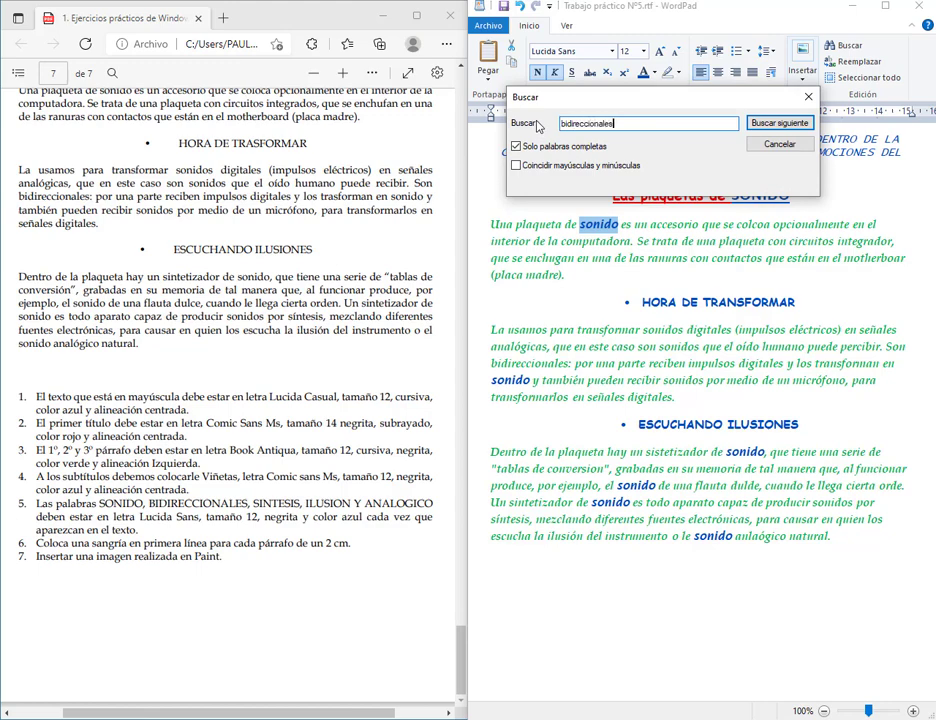
click(779, 122)
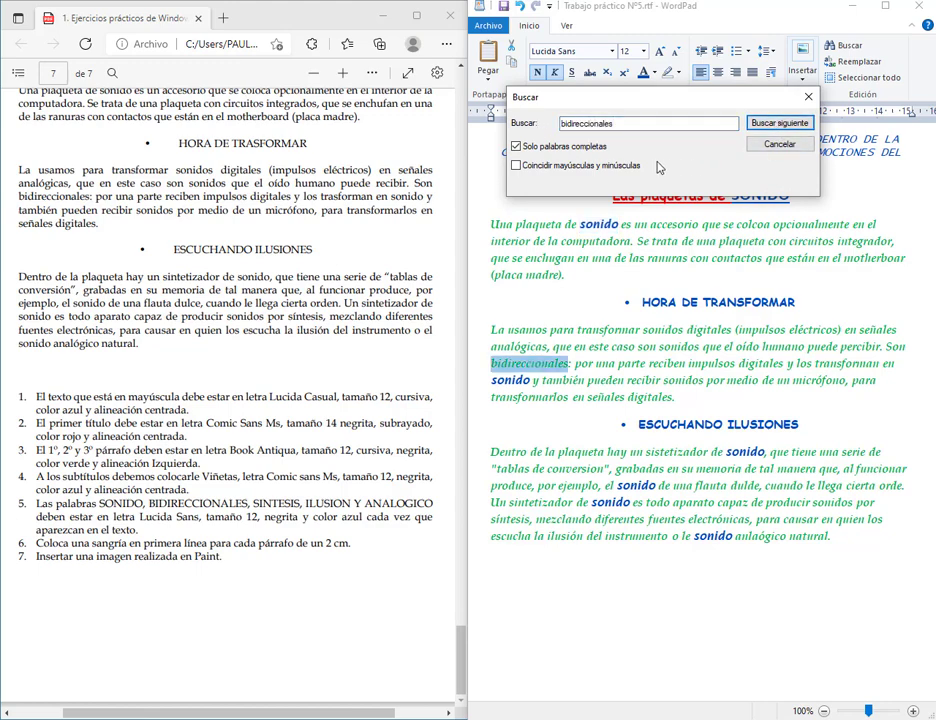
click(612, 51)
click(570, 668)
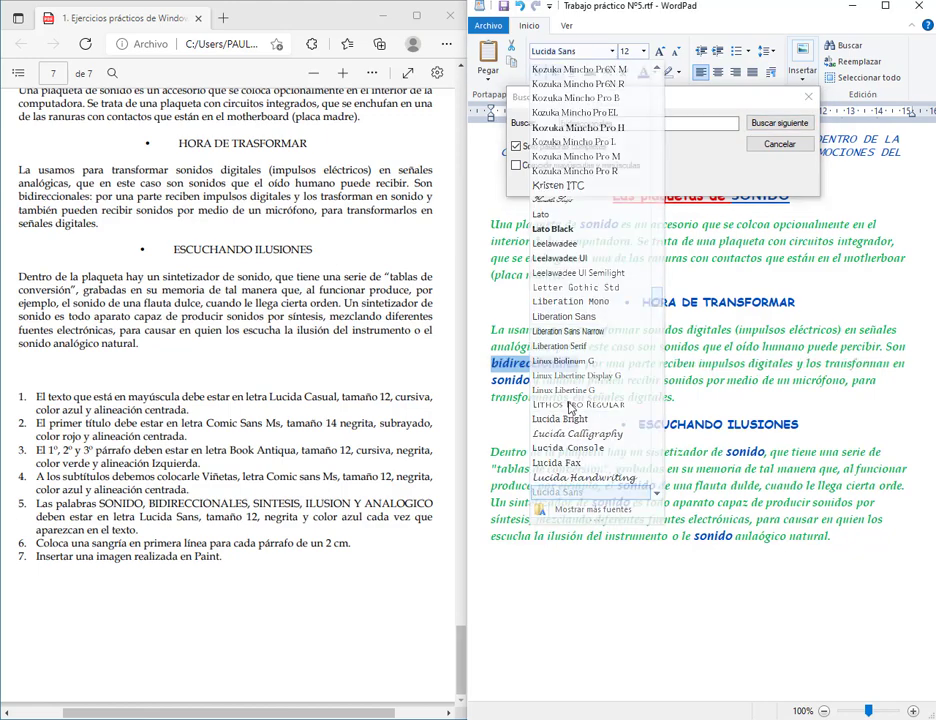
click(779, 122)
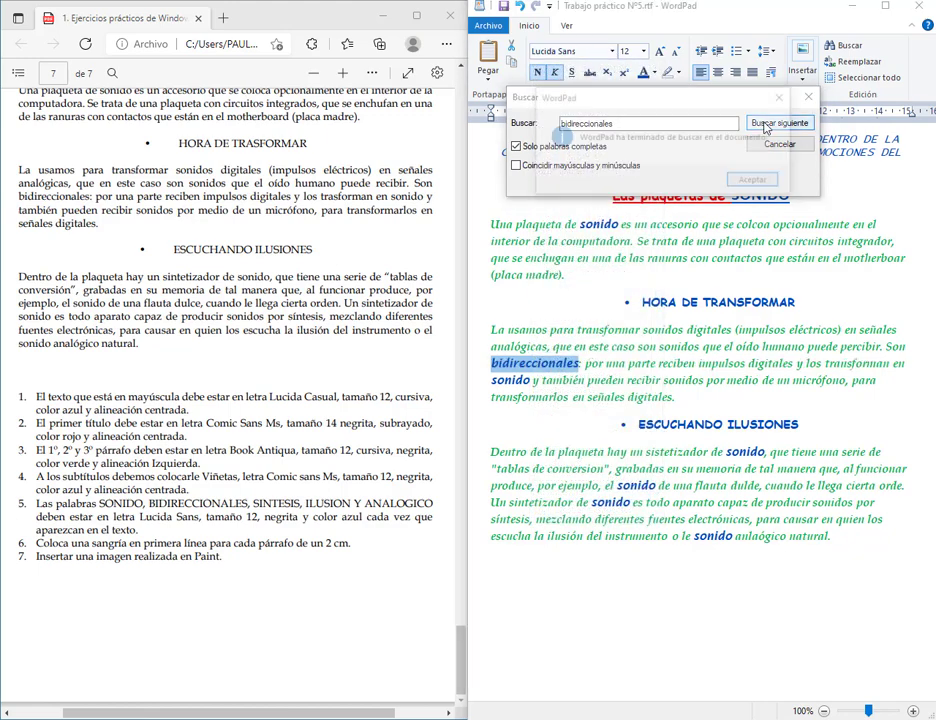
key(Return)
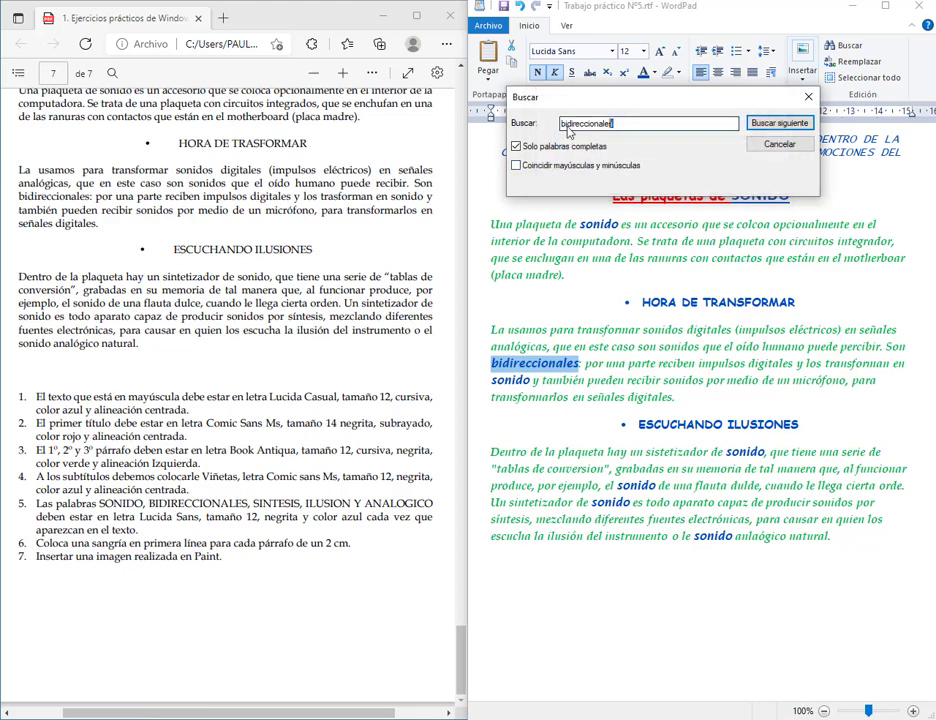
Find "síntesis" in the third paragraph, set it in blue Lucida Sans, and check for further occurrences
text(sinte)
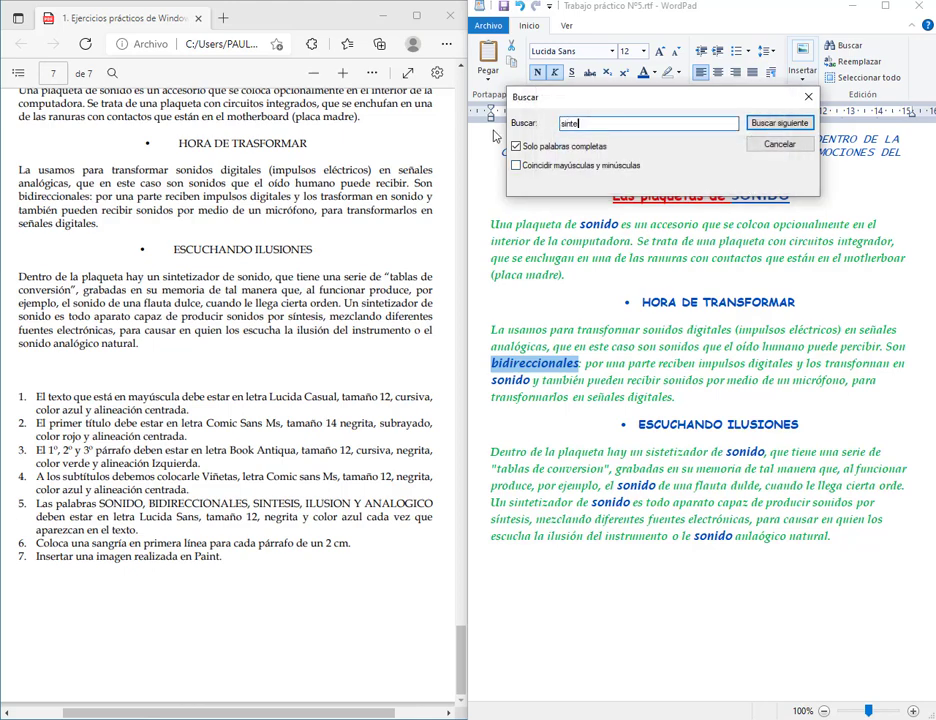
text(sis)
key(Return)
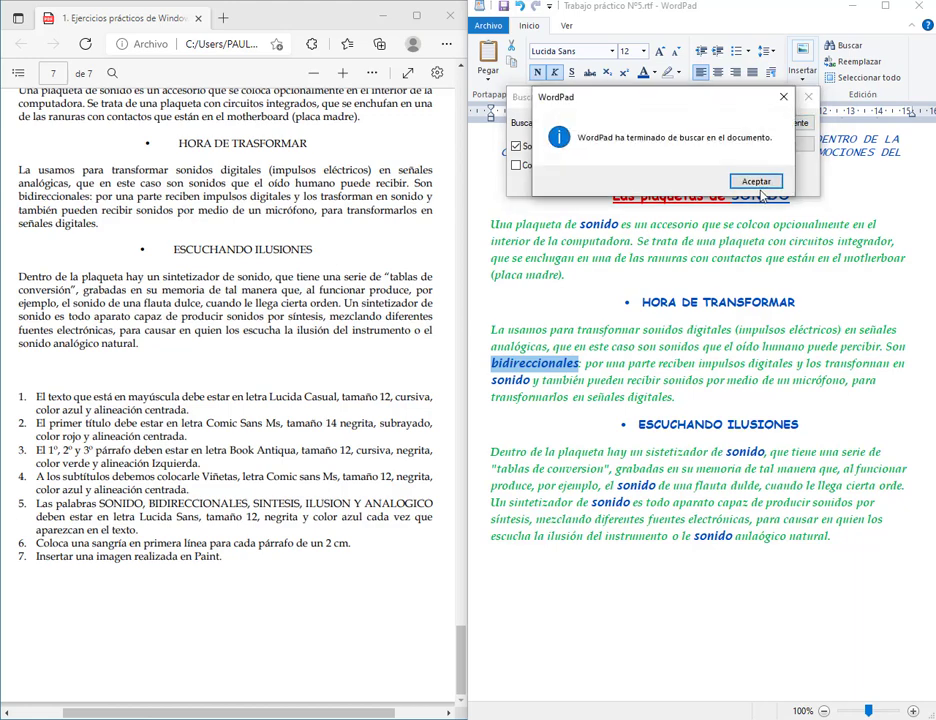
click(753, 184)
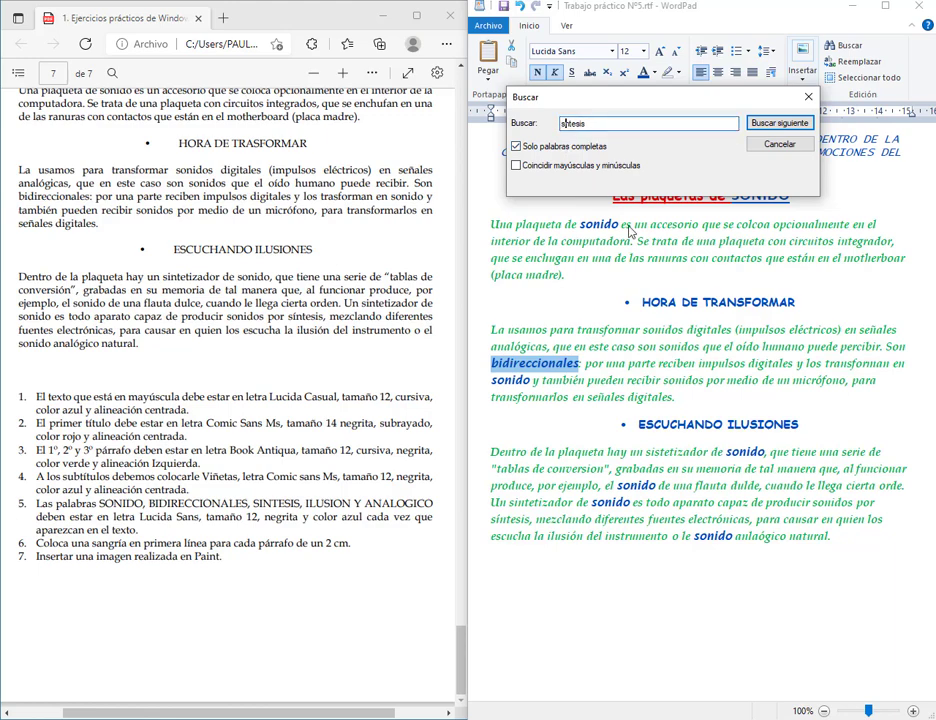
key(Return)
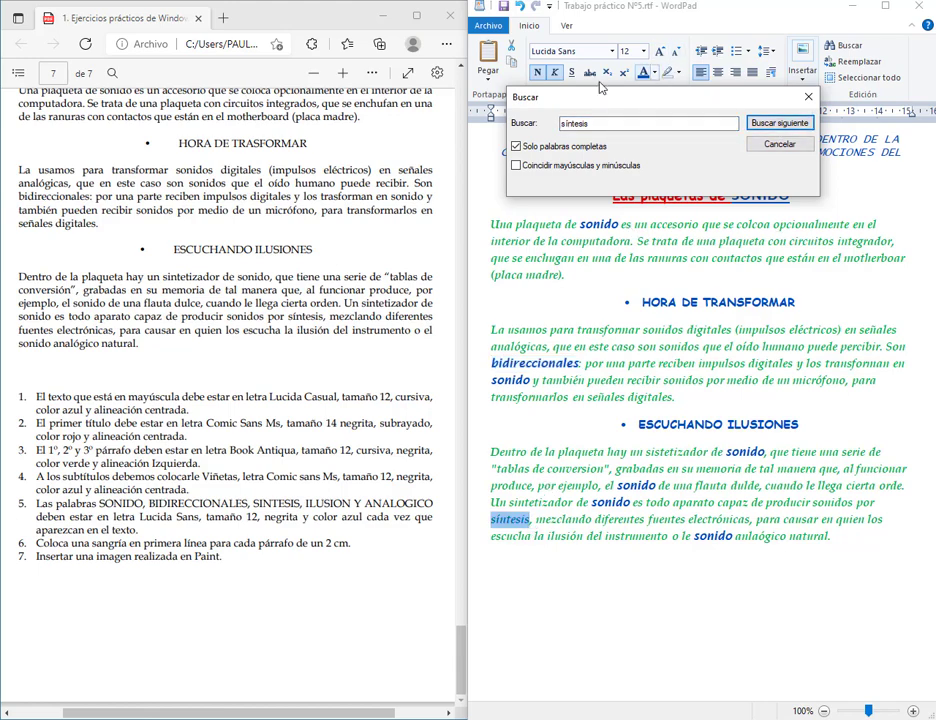
click(612, 50)
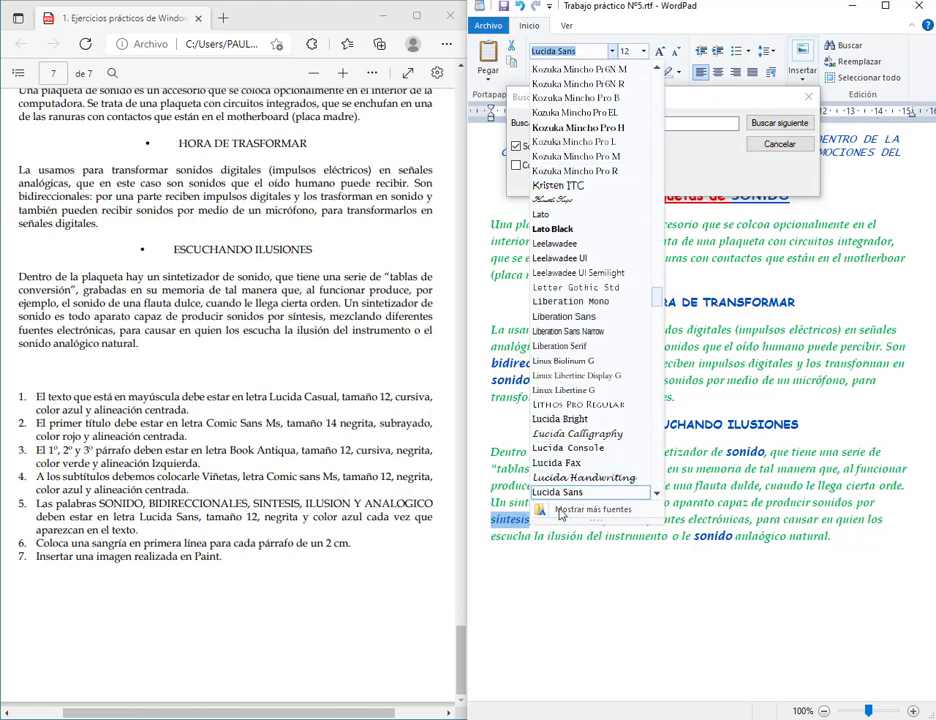
click(530, 664)
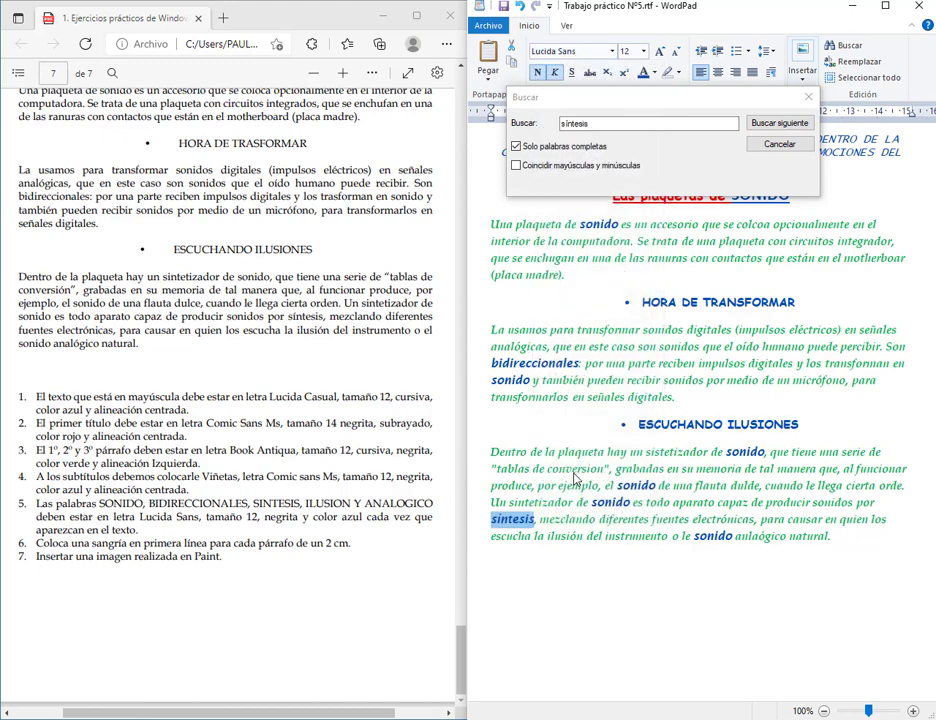
click(785, 125)
click(756, 181)
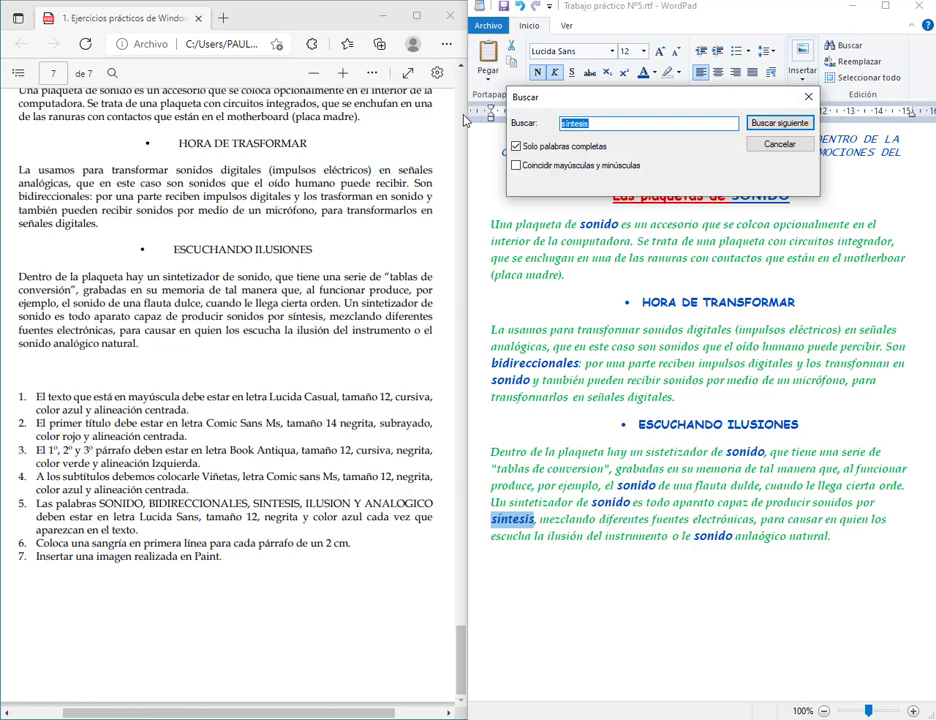
Find "ilusión" in the third paragraph's last line, set it in blue Lucida Sans, and check for further occurrences
text(ilusión)
click(765, 124)
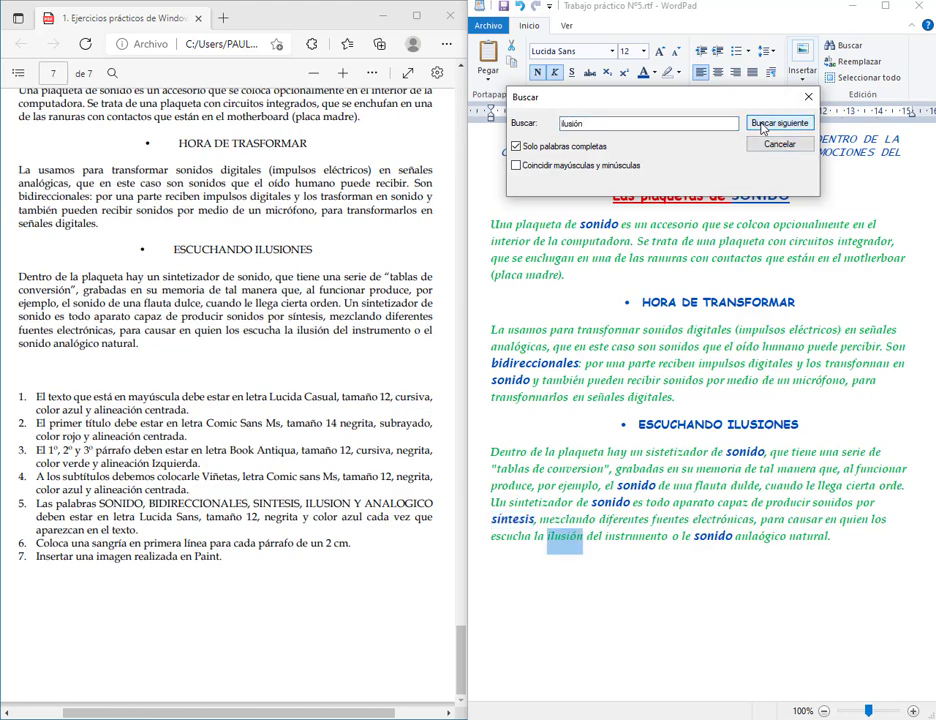
click(612, 51)
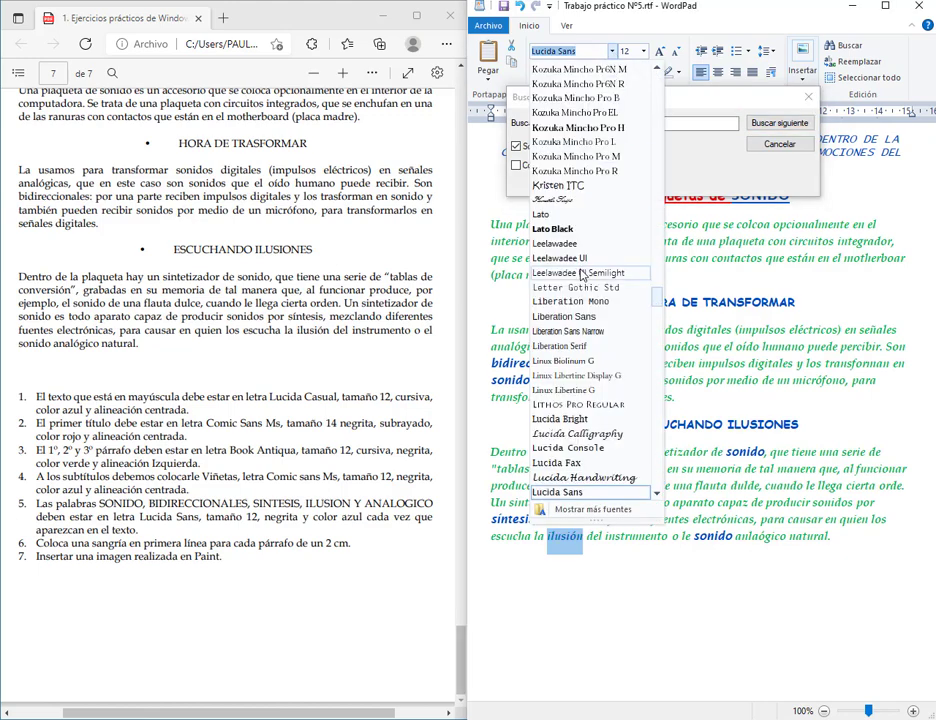
click(584, 494)
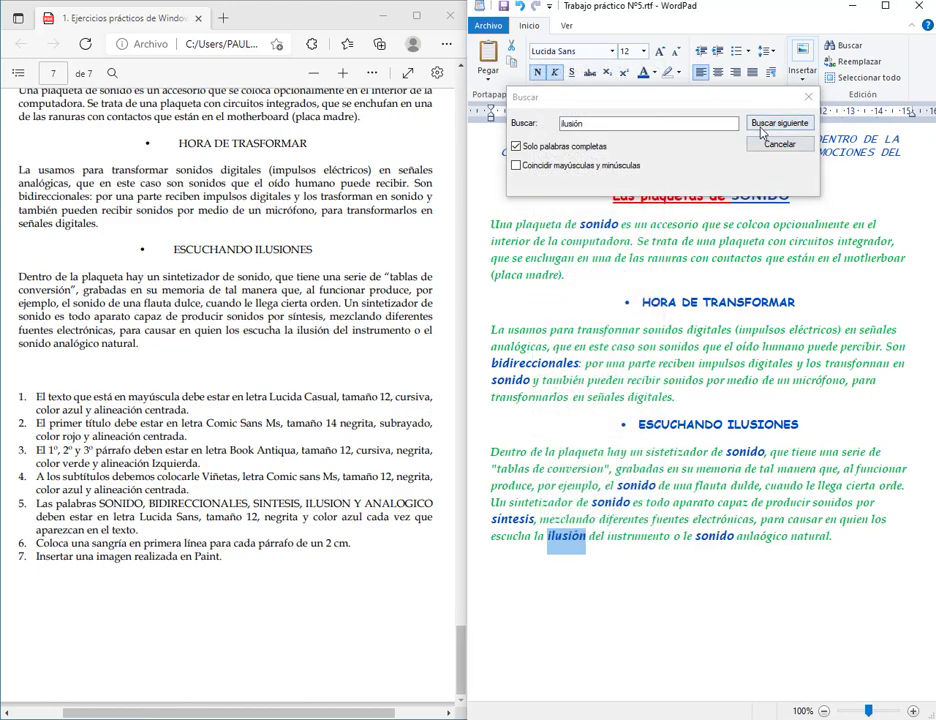
click(775, 124)
click(757, 181)
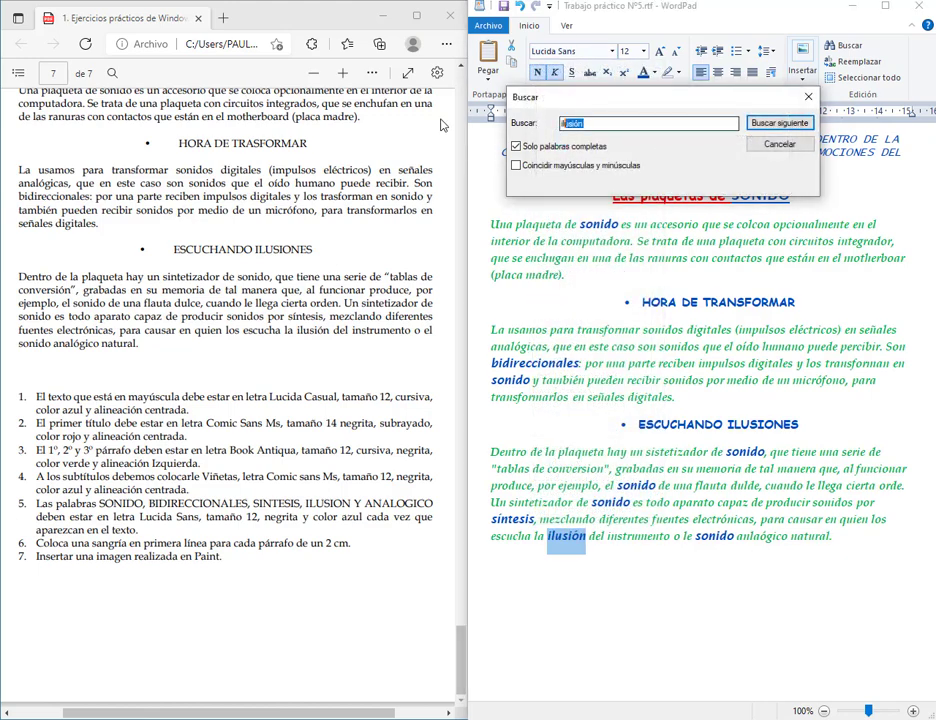
Search the document for "analógico" and for the unaccented spelling "analogico", and close the search
text(analógico)
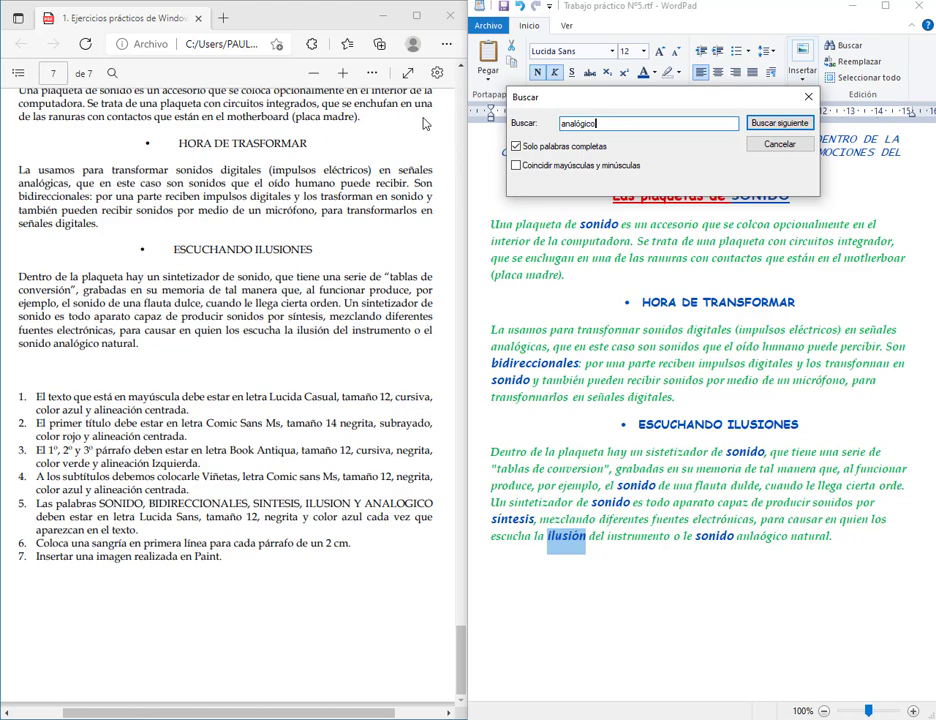
click(750, 126)
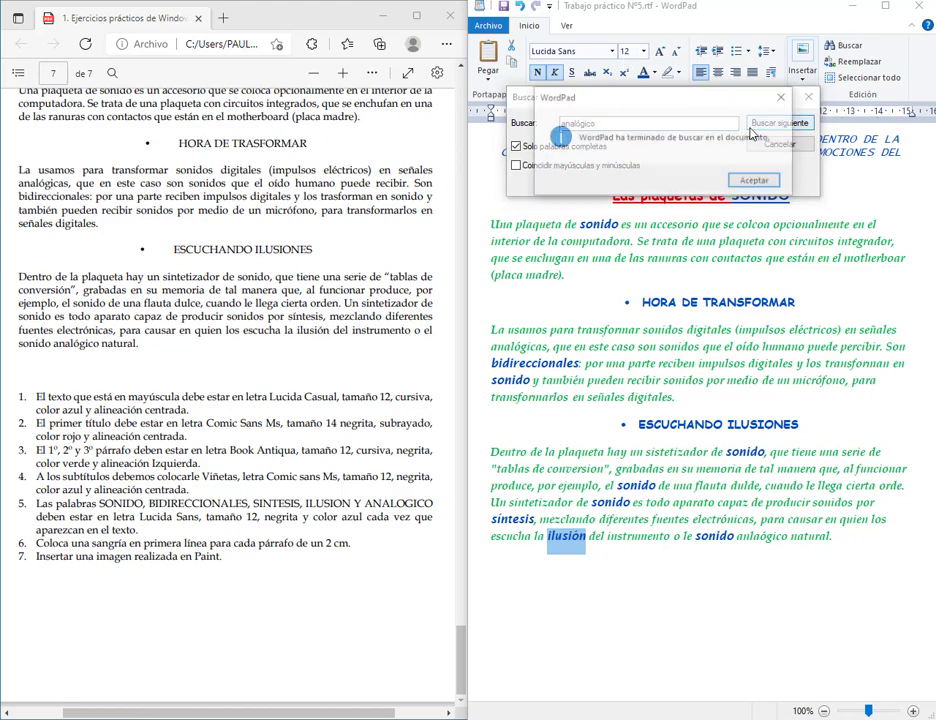
click(757, 181)
click(578, 127)
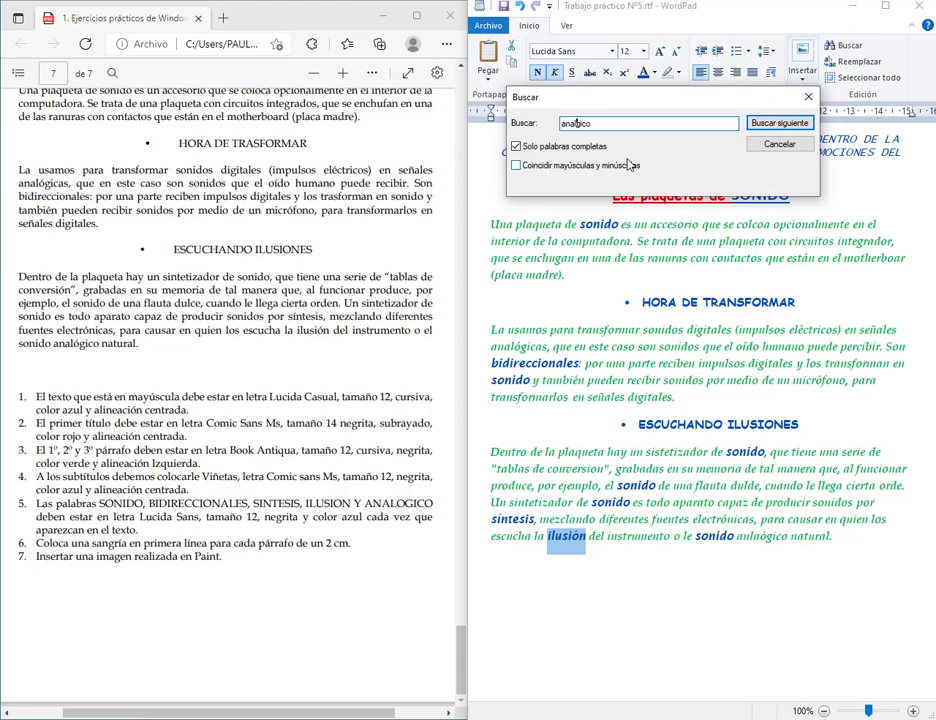
click(779, 122)
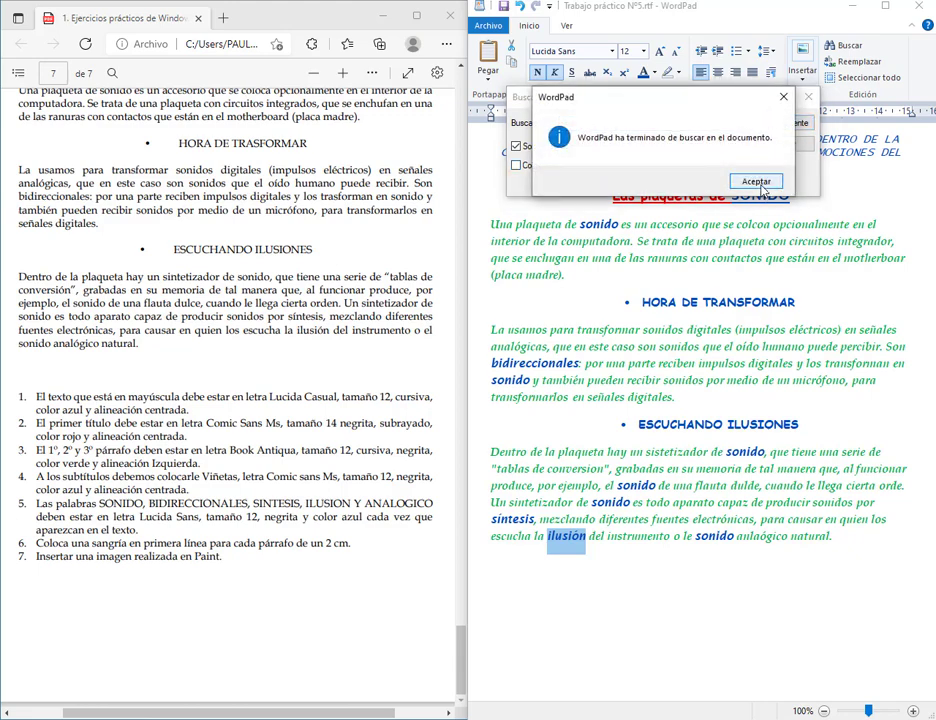
click(757, 181)
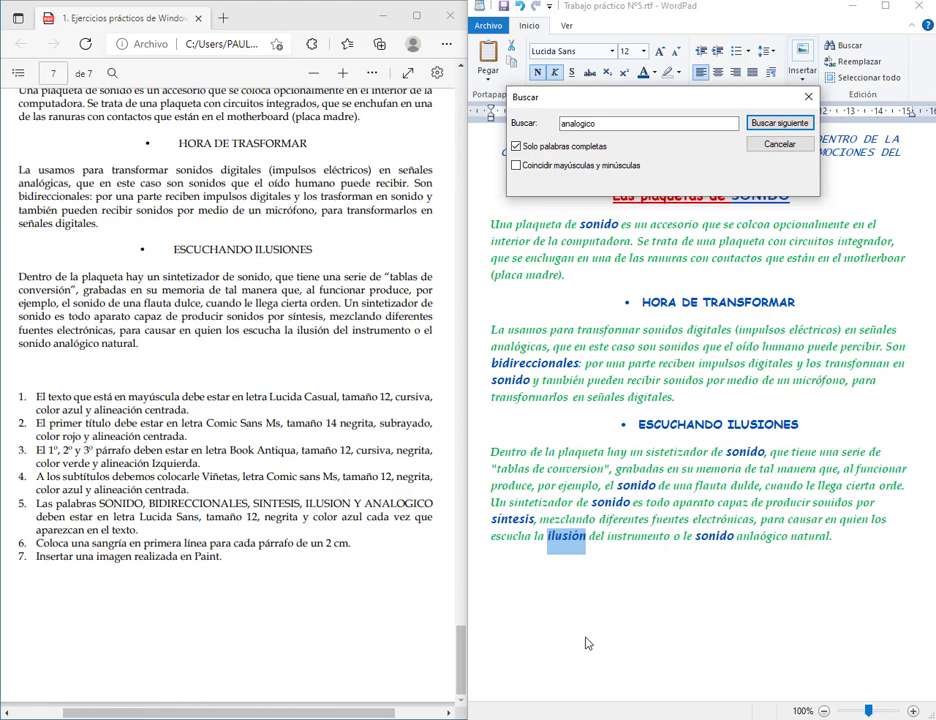
click(800, 154)
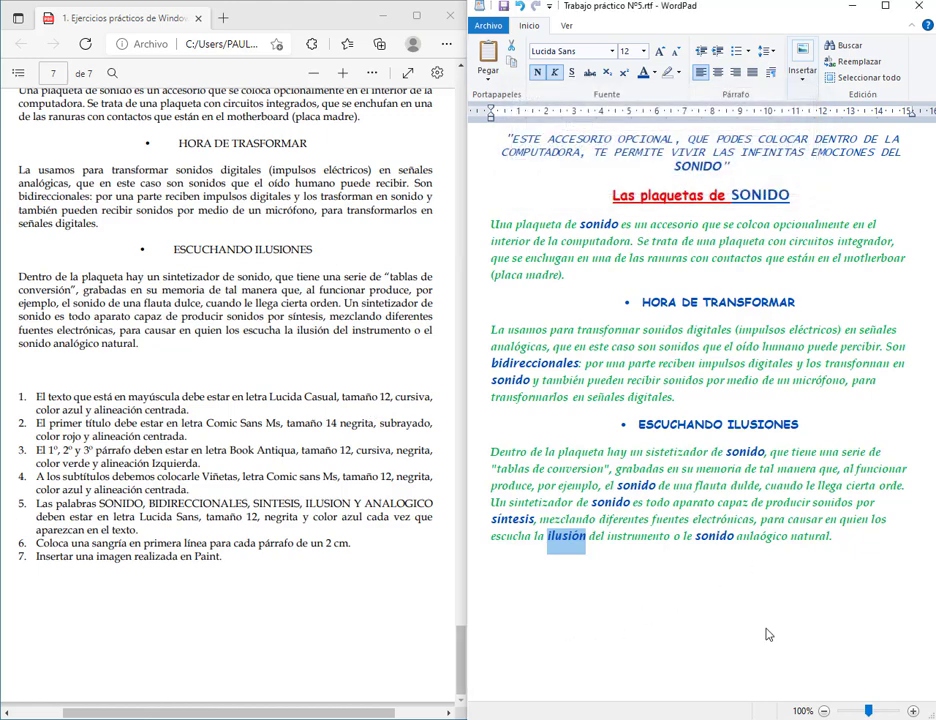
Correct the misspelled word after "sonido" in the third paragraph's last line to "analógico"
click(753, 536)
key(BackSpace)
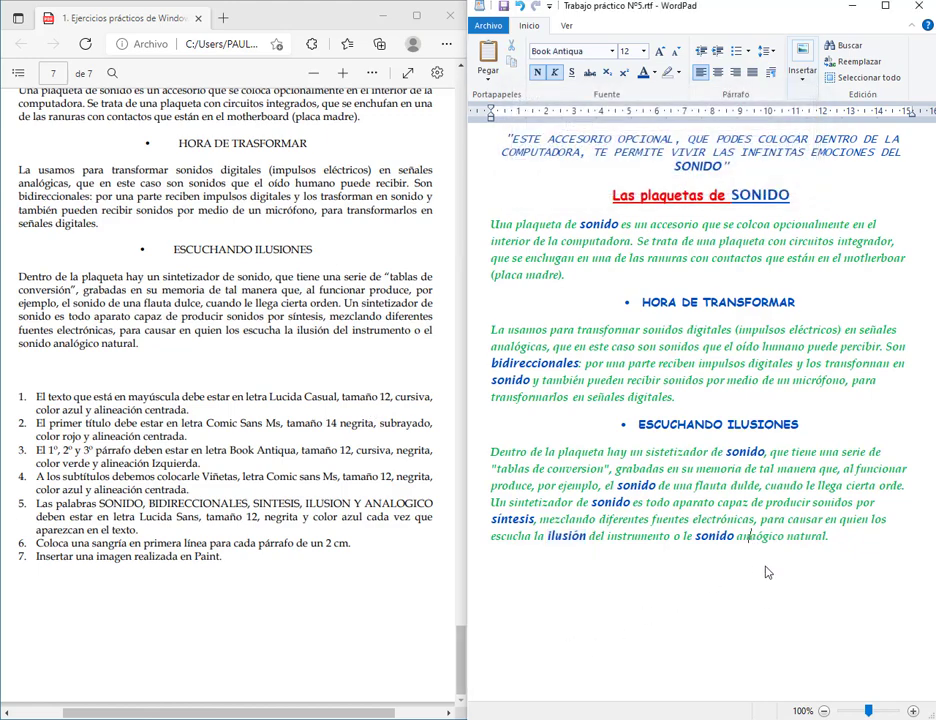
text(l)
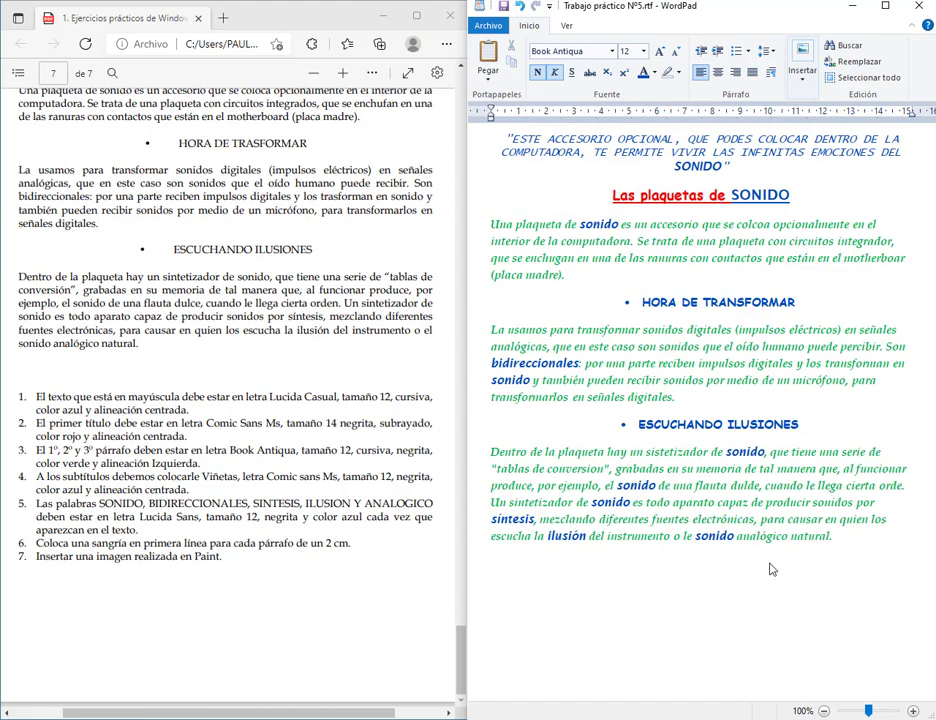
Set the word "analógico" in the third paragraph's last line in blue Lucida Sans
double_click(768, 540)
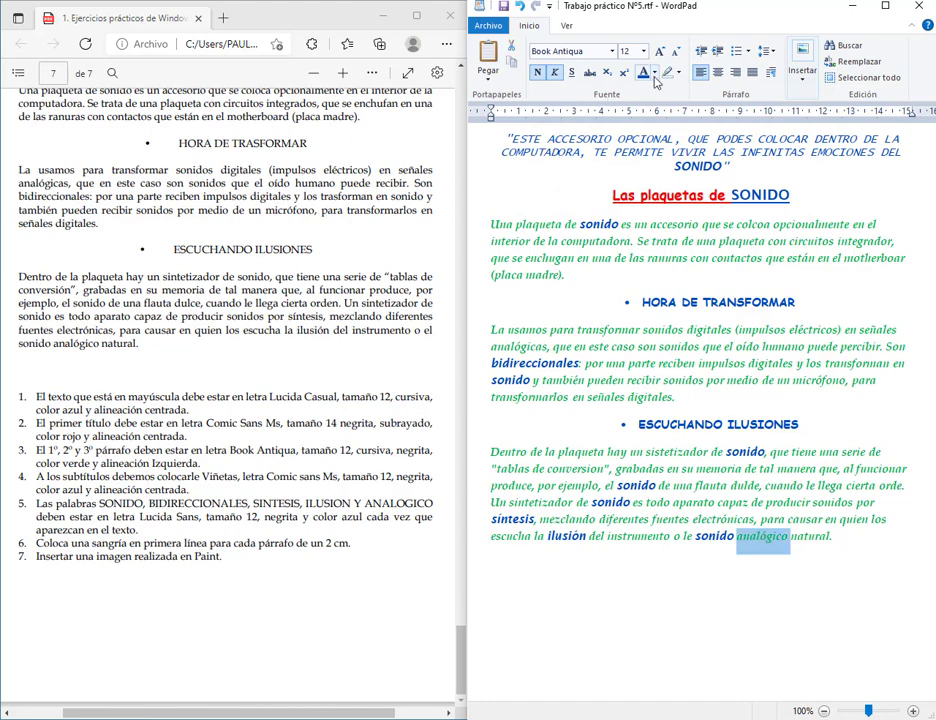
click(612, 50)
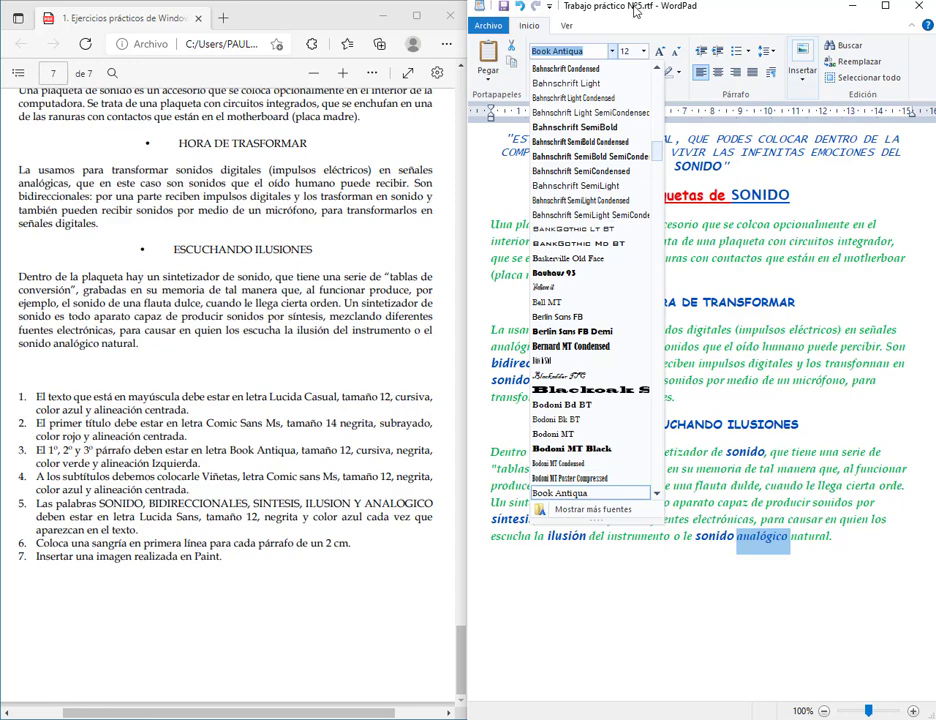
text(lu)
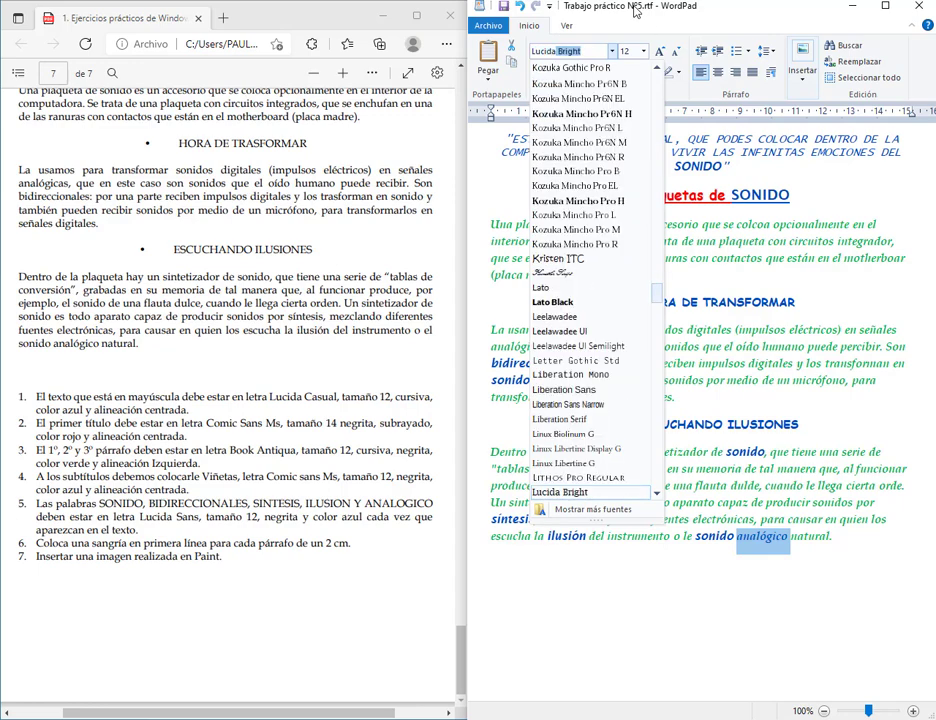
text(cida s)
key(Return)
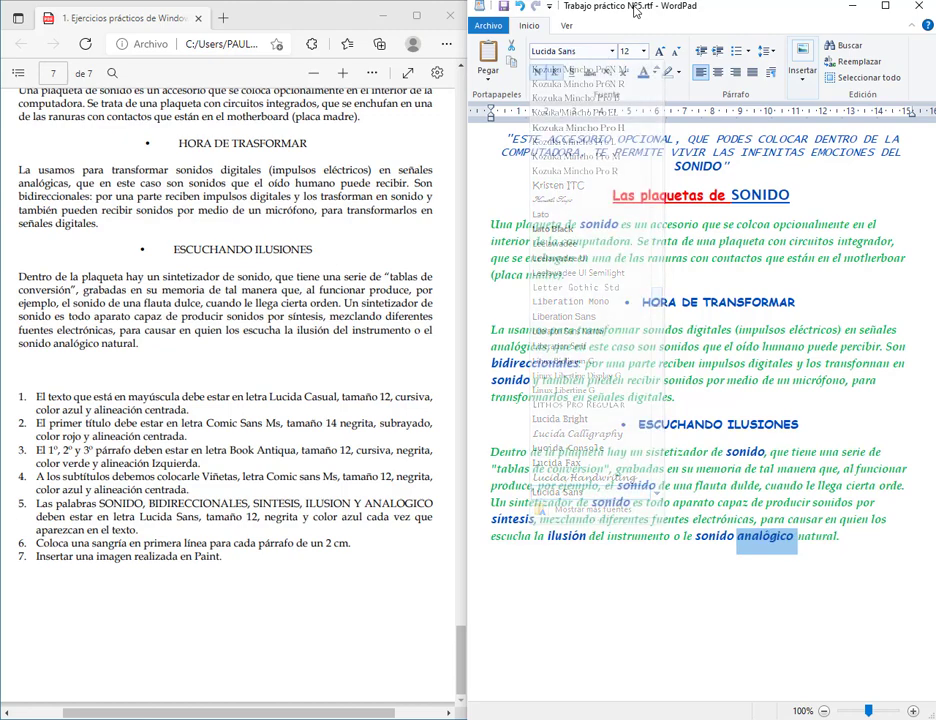
click(674, 229)
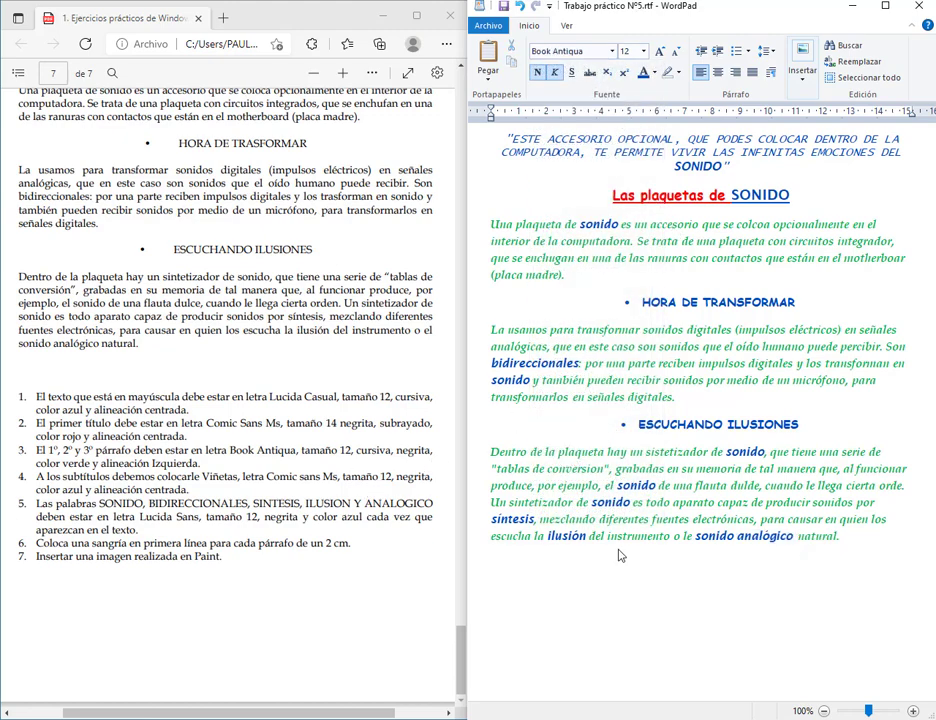
Apply a 2 cm first-line indent to each of the three green body paragraphs
drag(579, 278, 495, 224)
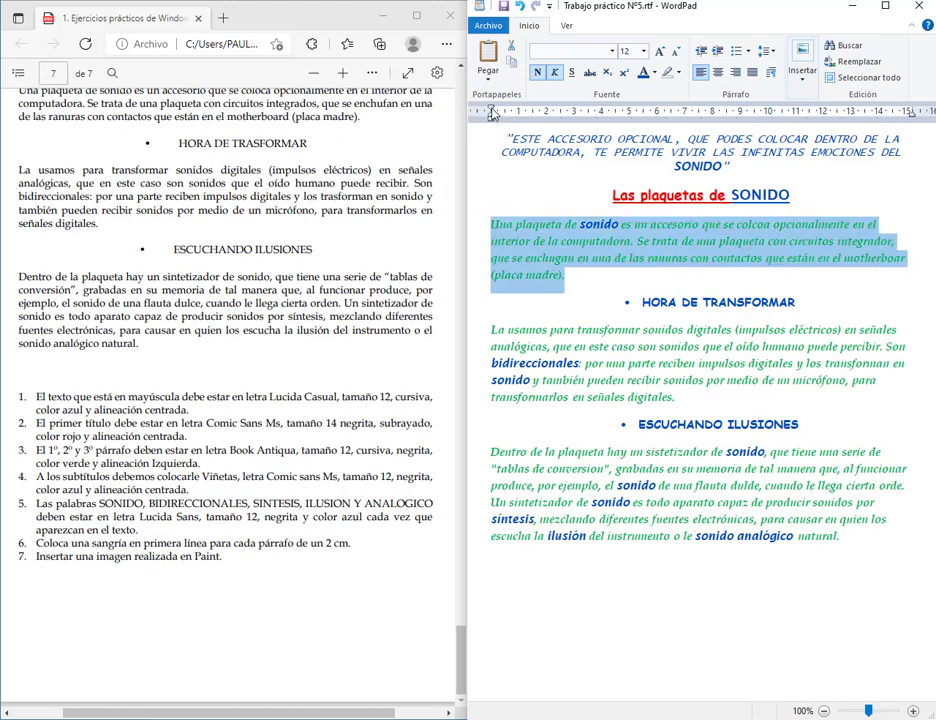
drag(492, 113, 547, 113)
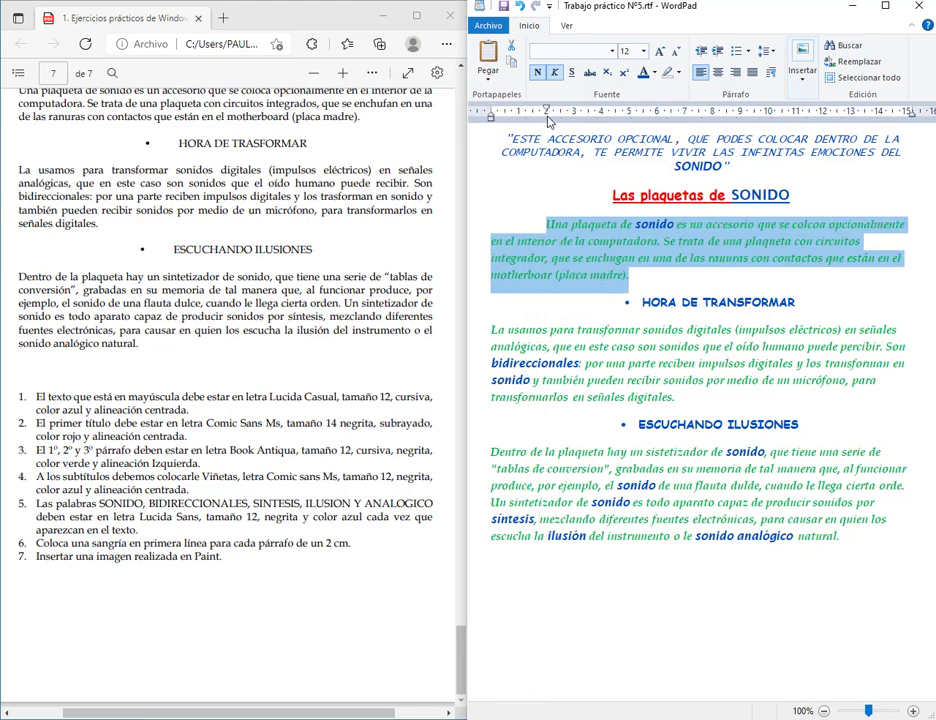
drag(676, 397, 491, 330)
click(770, 72)
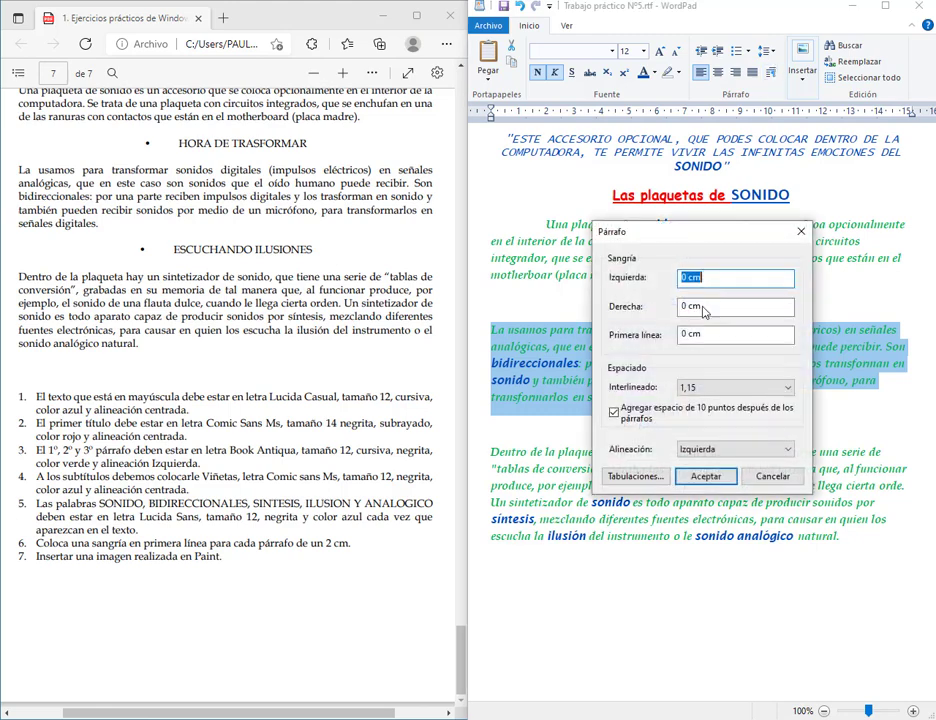
drag(688, 341, 684, 338)
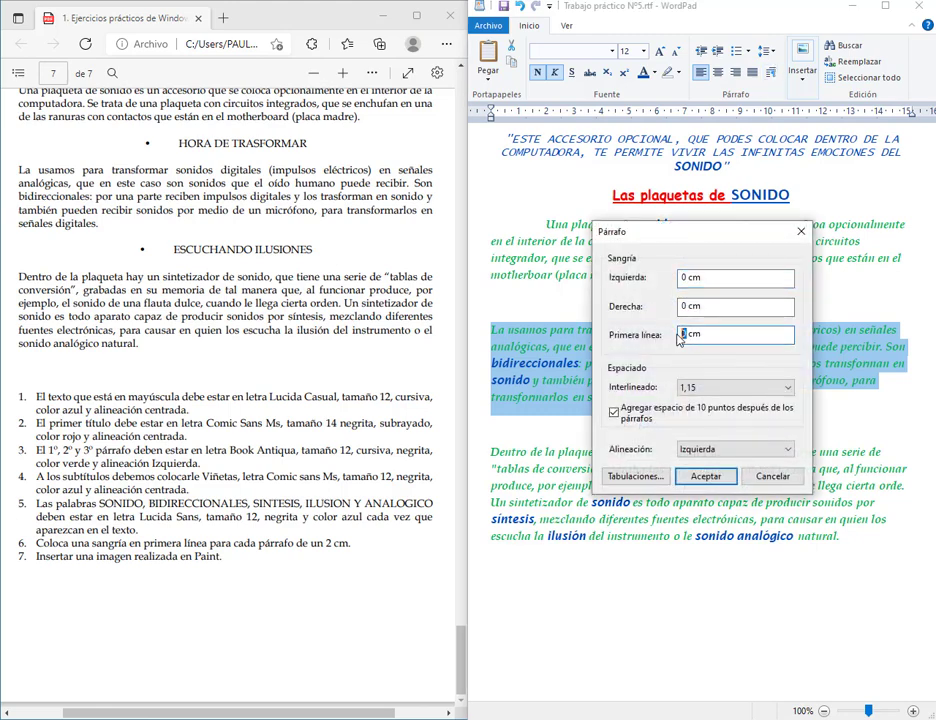
text(2)
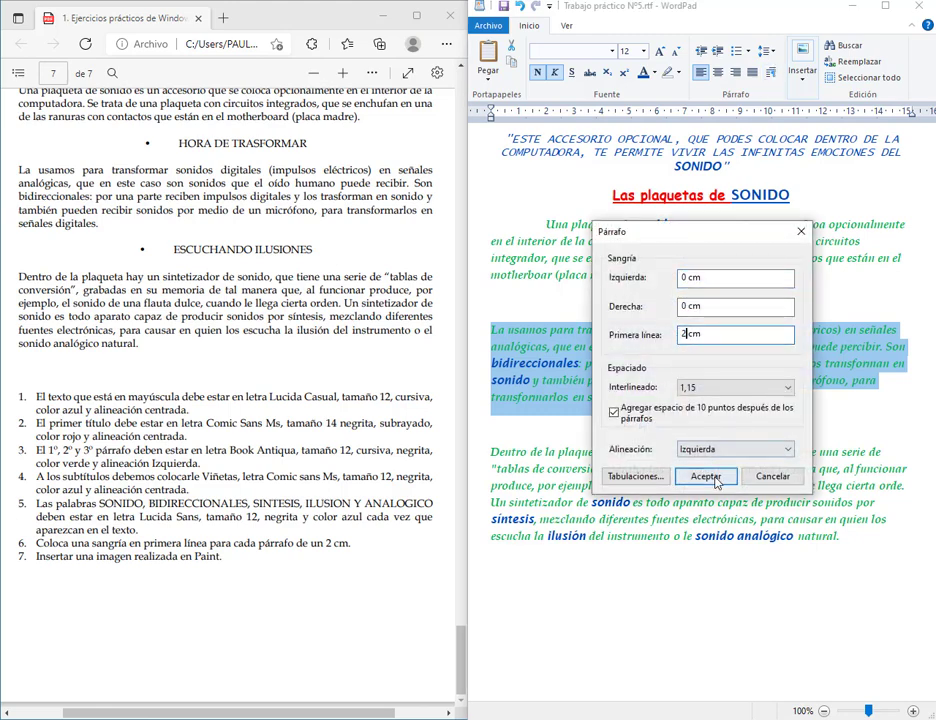
click(708, 477)
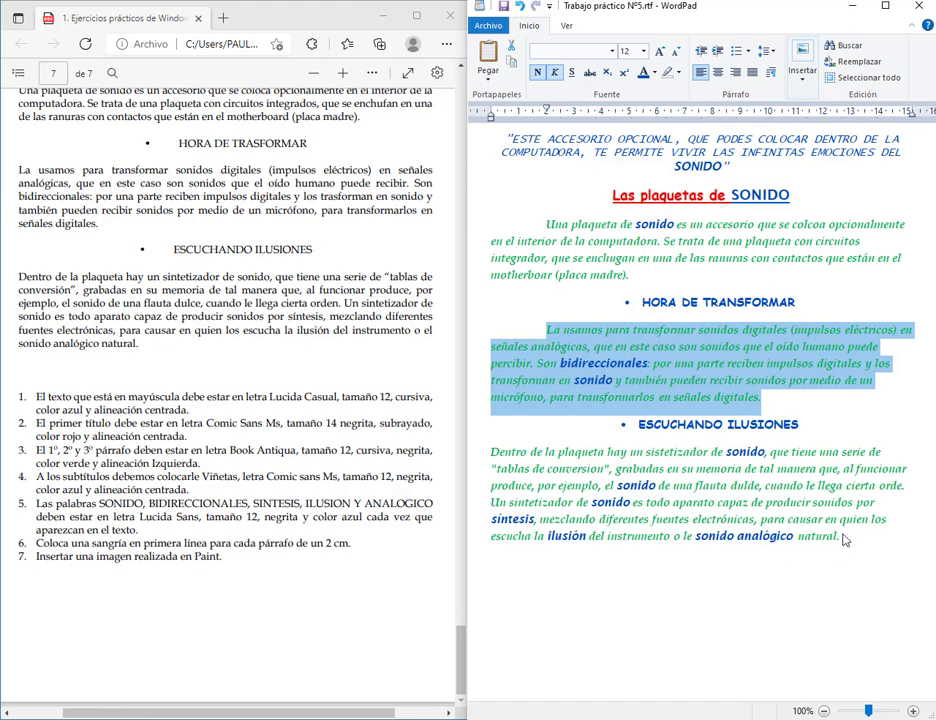
drag(828, 555, 491, 452)
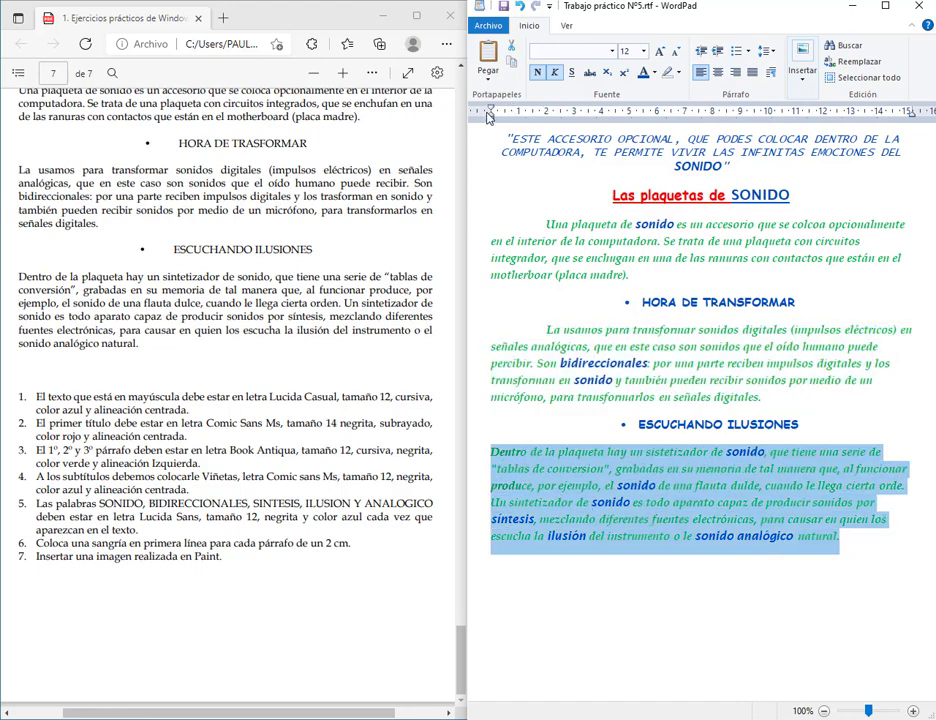
drag(491, 113, 549, 112)
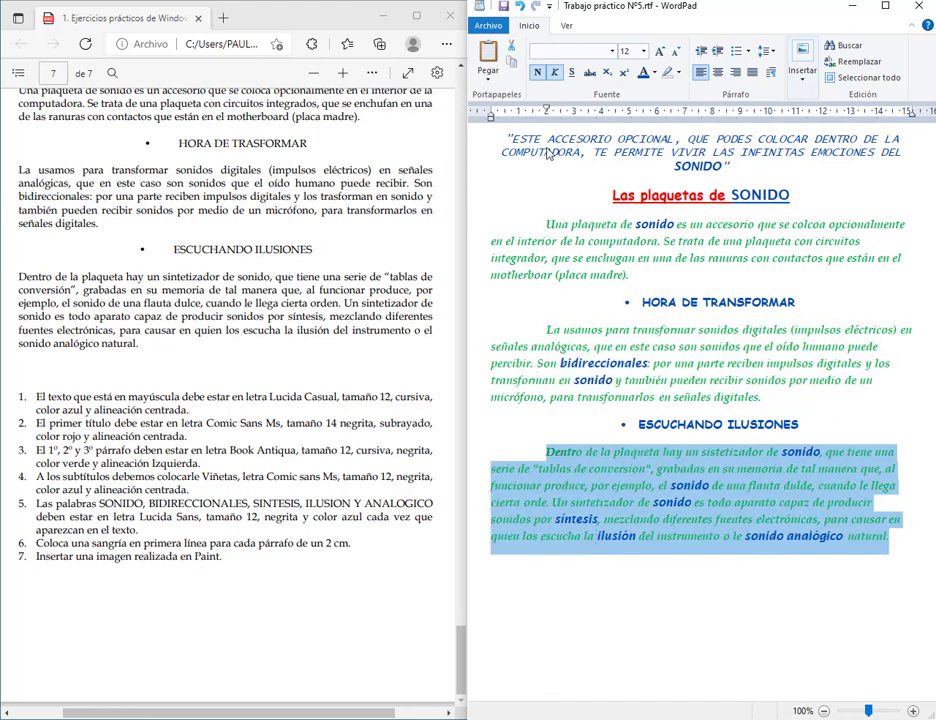
click(585, 525)
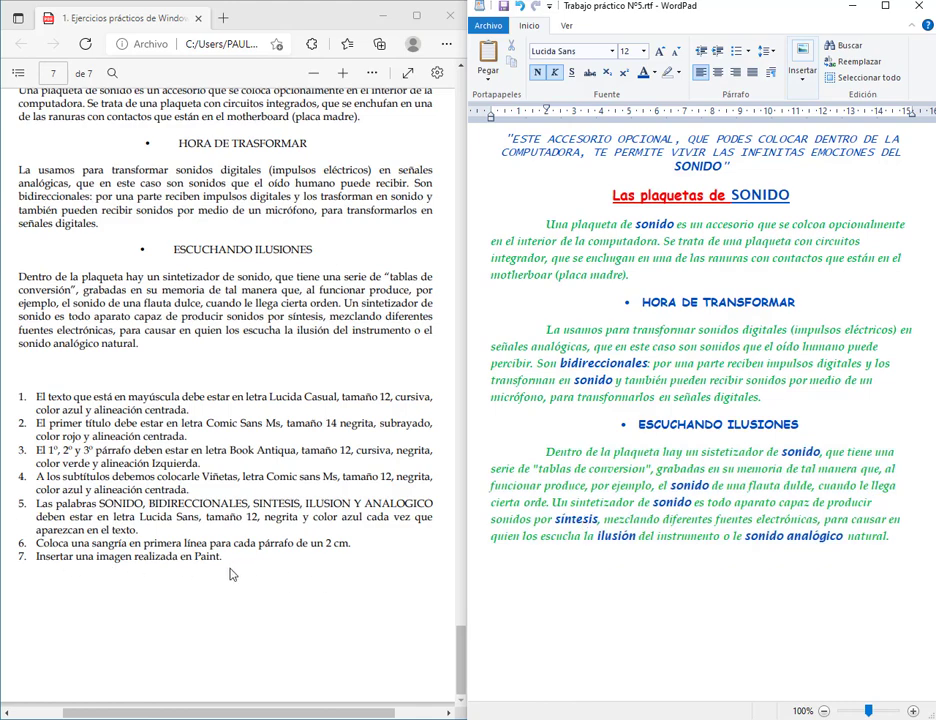
Maximize the document window and set the text colour at the end of the third paragraph to Automático
click(885, 10)
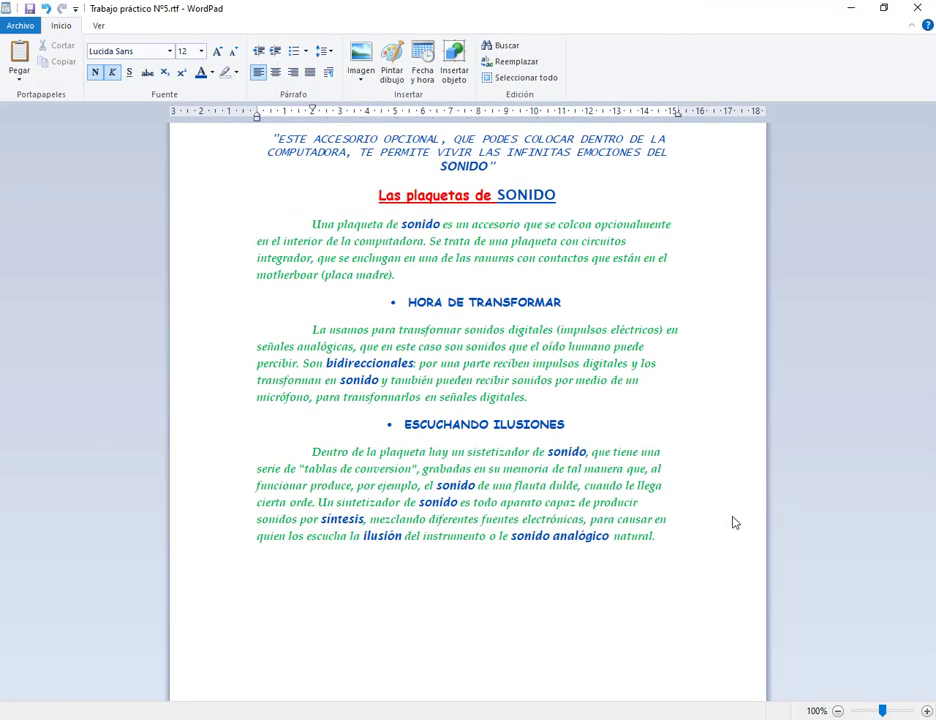
click(694, 547)
click(214, 77)
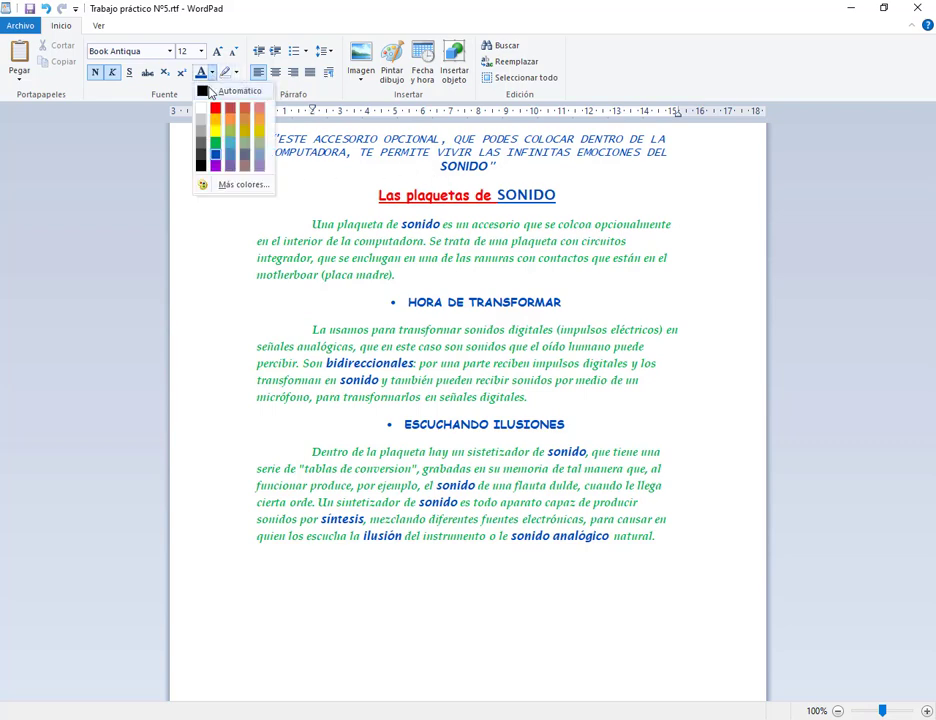
click(227, 100)
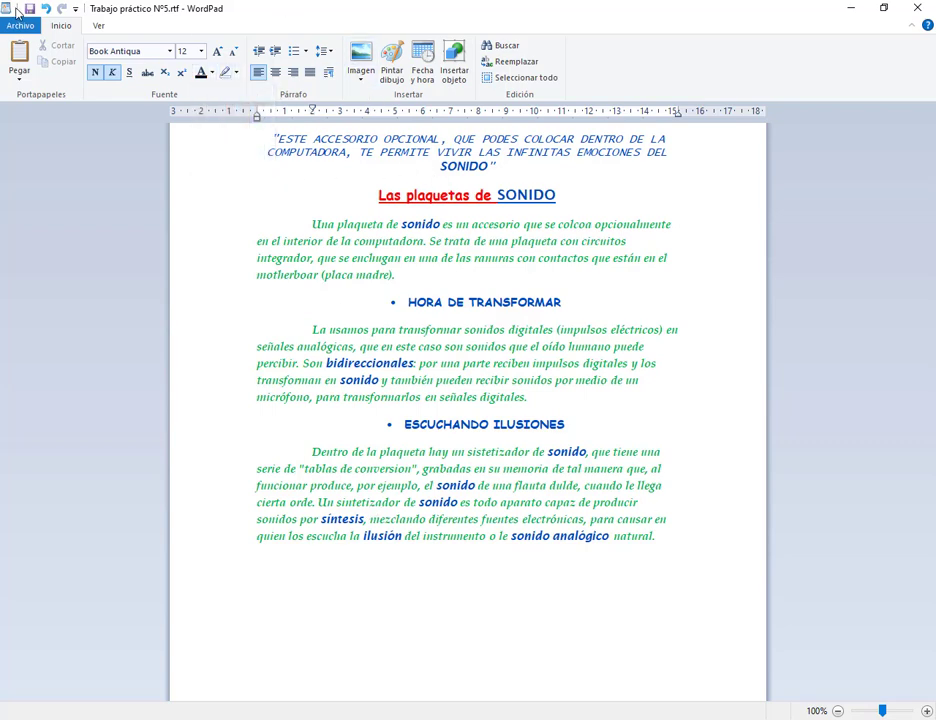
Insert the flowerpot drawing below the third paragraph from the Modulo 1 folder inside Documentos, 1. Curso de Secreatariado
click(362, 58)
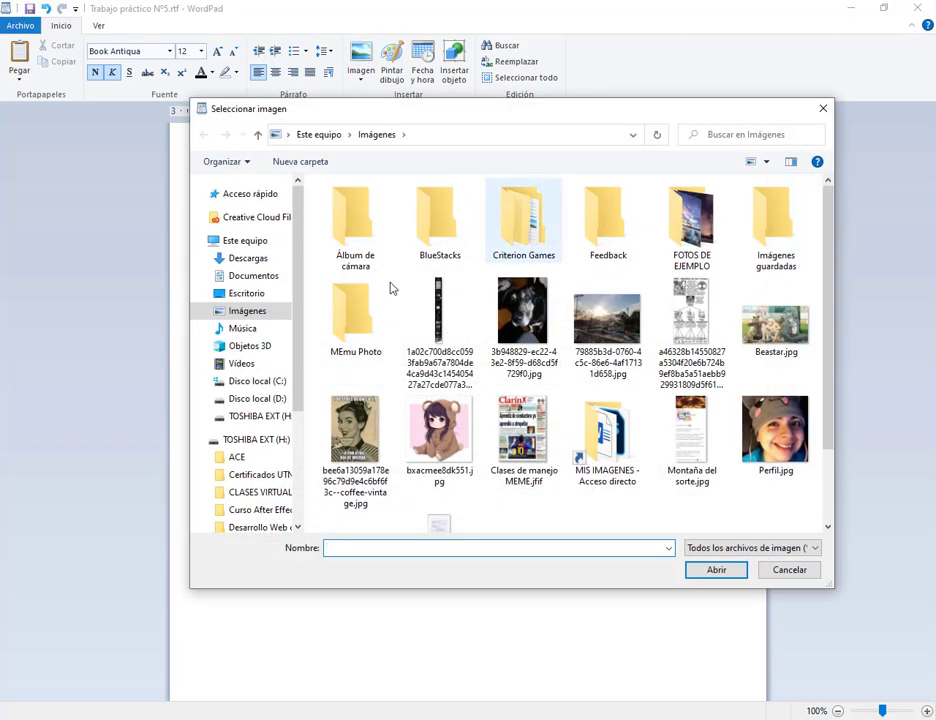
click(250, 259)
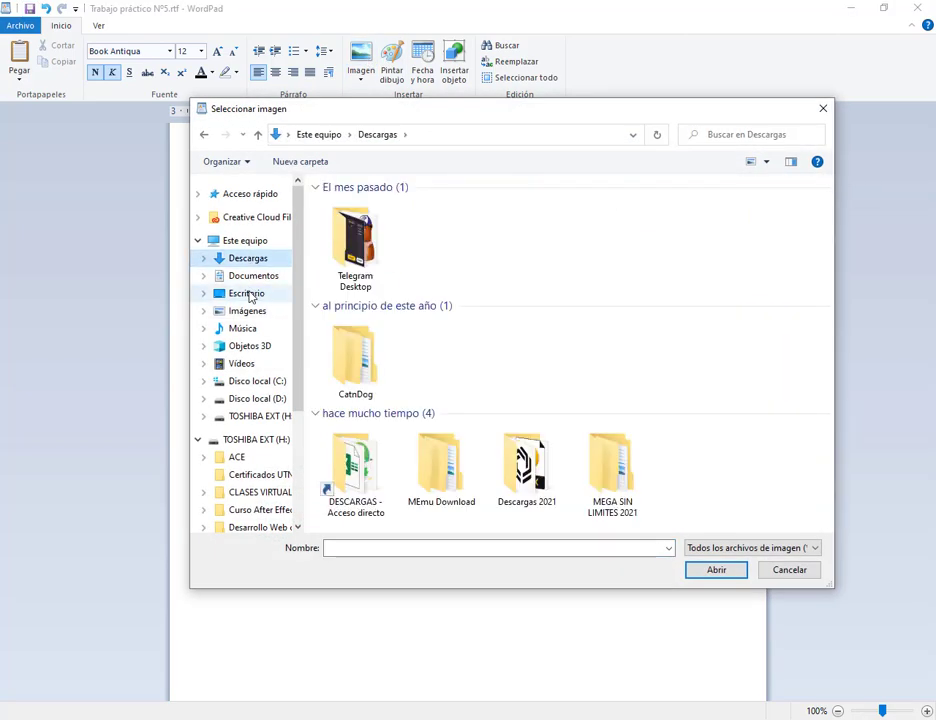
click(251, 276)
double_click(357, 205)
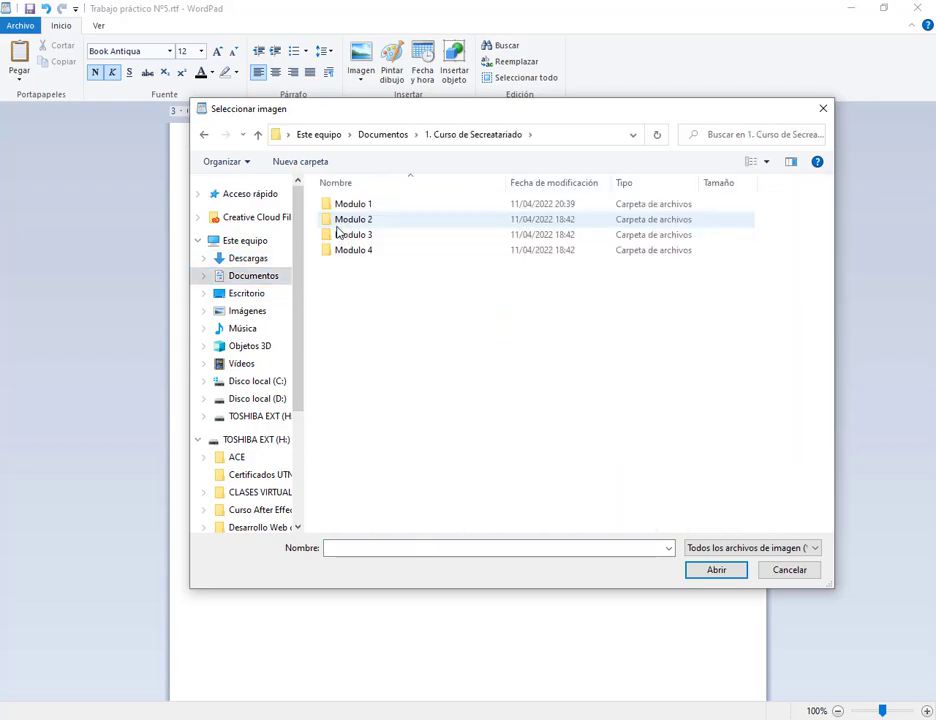
click(350, 205)
double_click(350, 206)
double_click(440, 220)
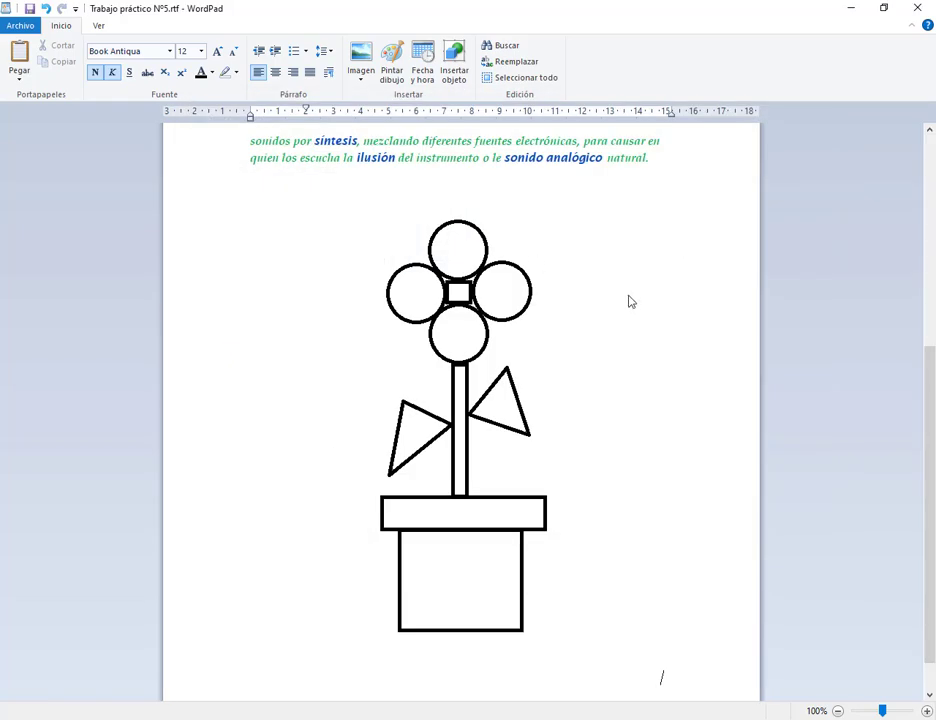
scroll(688, 345, up, 3)
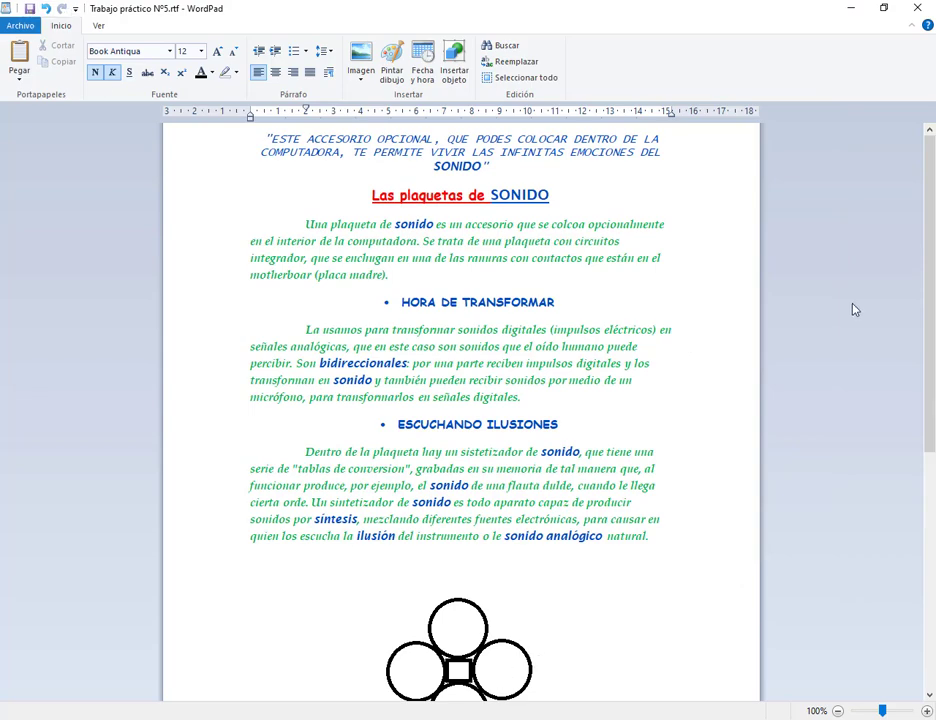
Close the finished Trabajo práctico Nº5 document and maximize the exercise PDF window
click(917, 7)
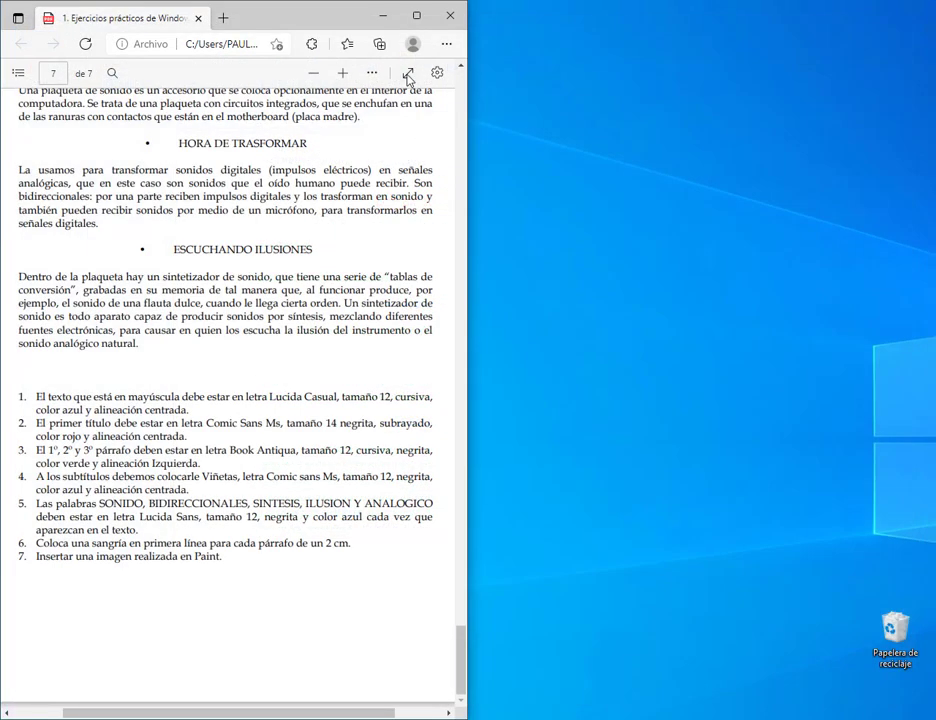
click(416, 15)
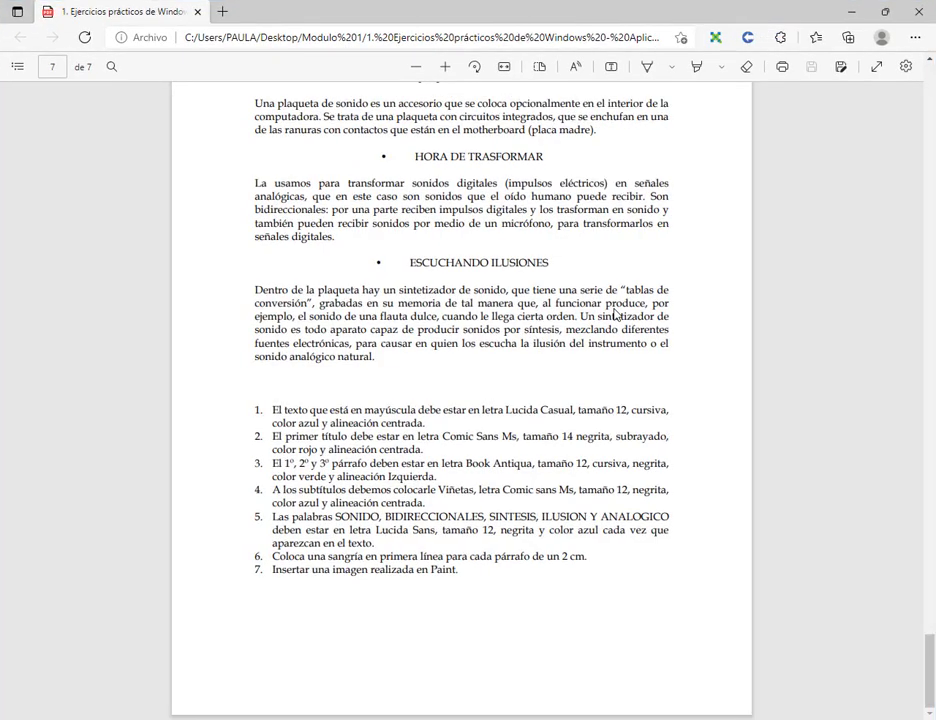
Minimize the exercise PDF and switch to the Classroom coursework page (Trabajo de clase) in Chrome
click(838, 11)
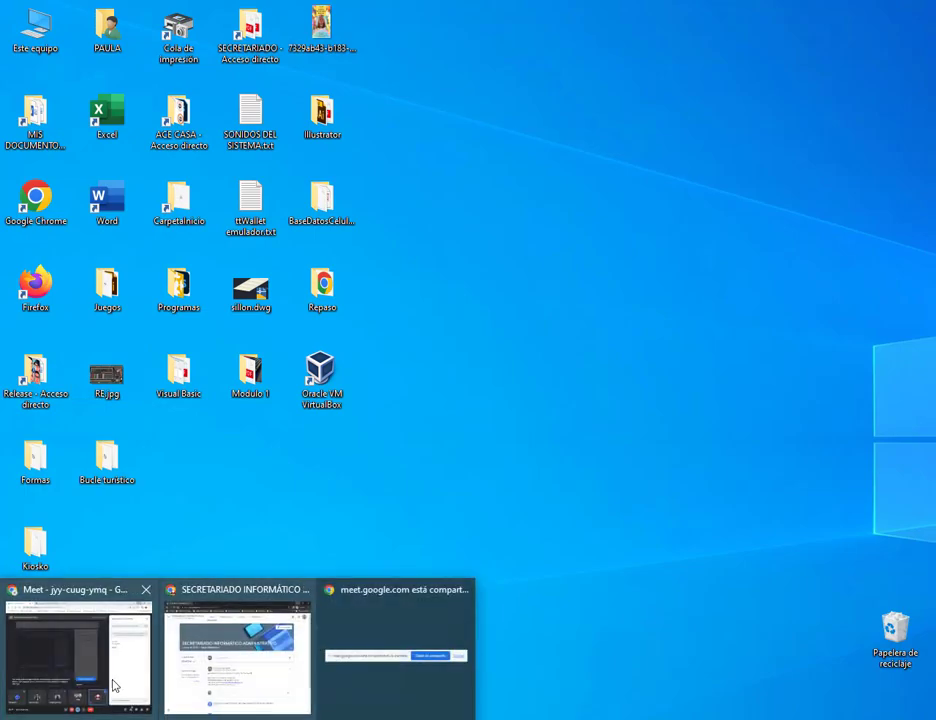
click(79, 655)
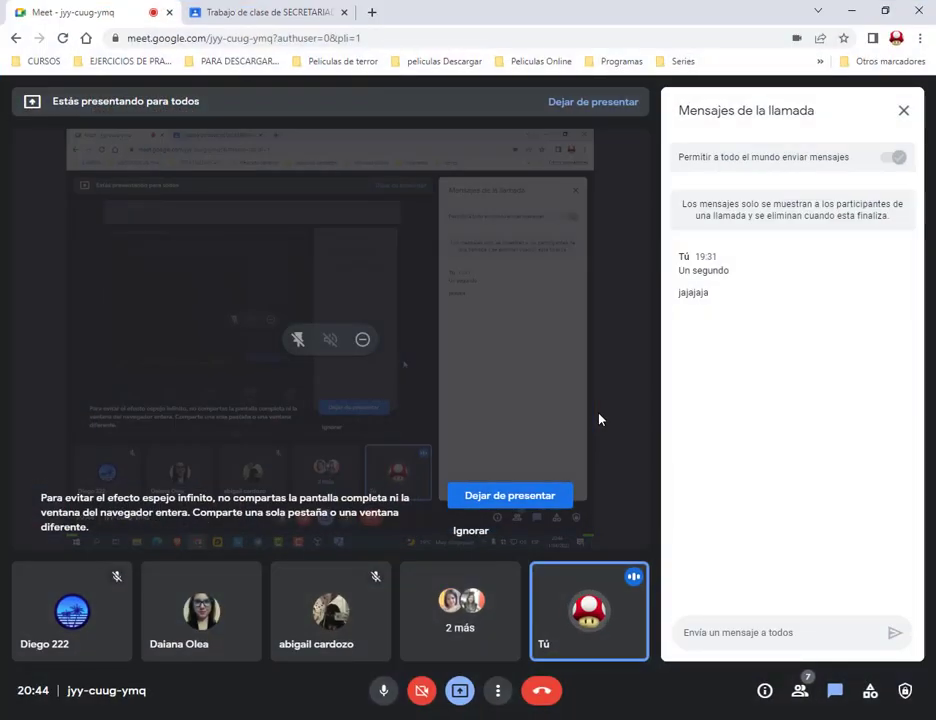
click(315, 10)
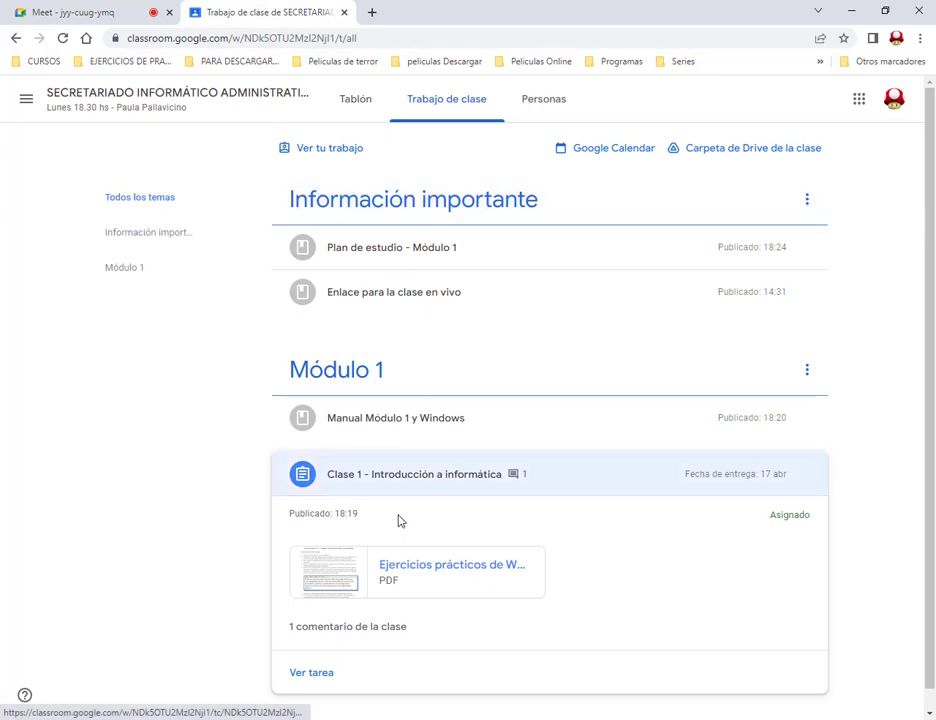
Open the full task page of the Clase 1 - Introducción a informática assignment
scroll(474, 334, down, 1)
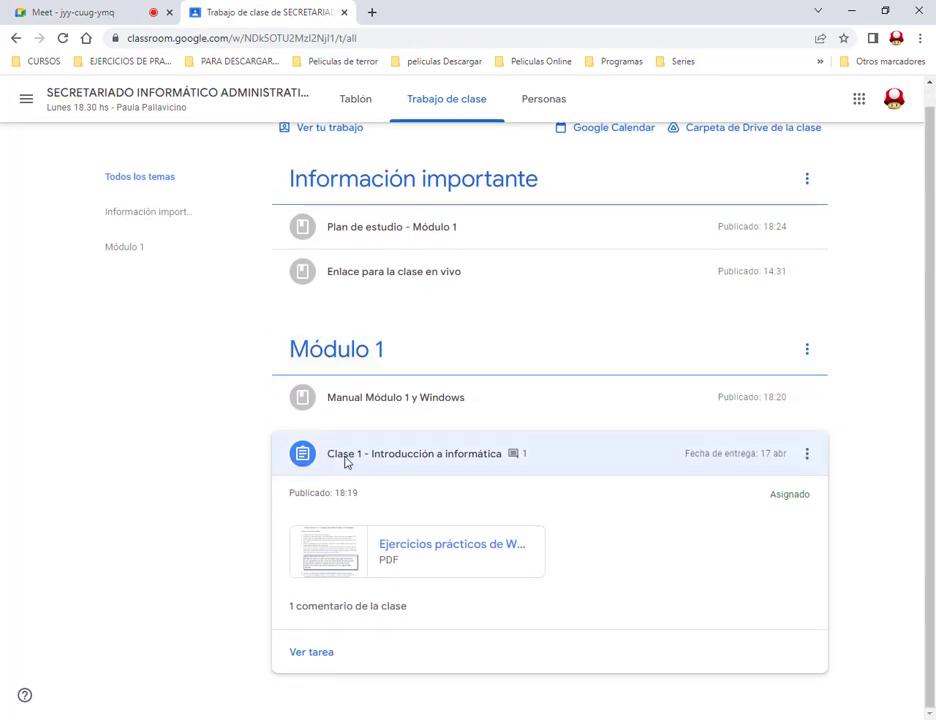
click(321, 652)
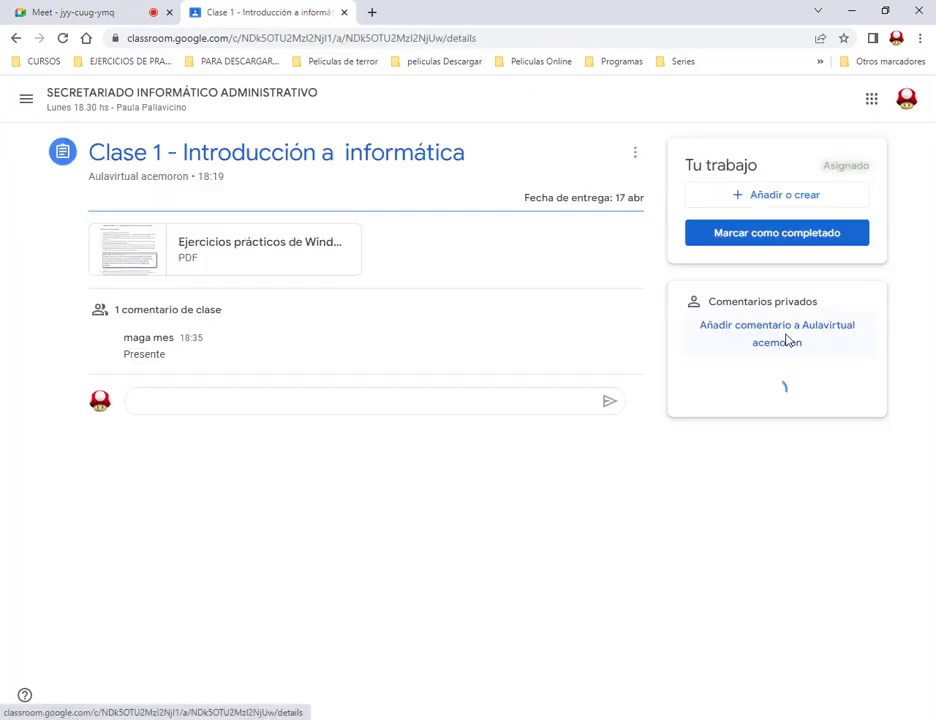
Attach Bandera.png from the Modulo 1 folder in Documentos, 1. Curso de Secreatariado to the assignment, and remove that attachment again
click(791, 196)
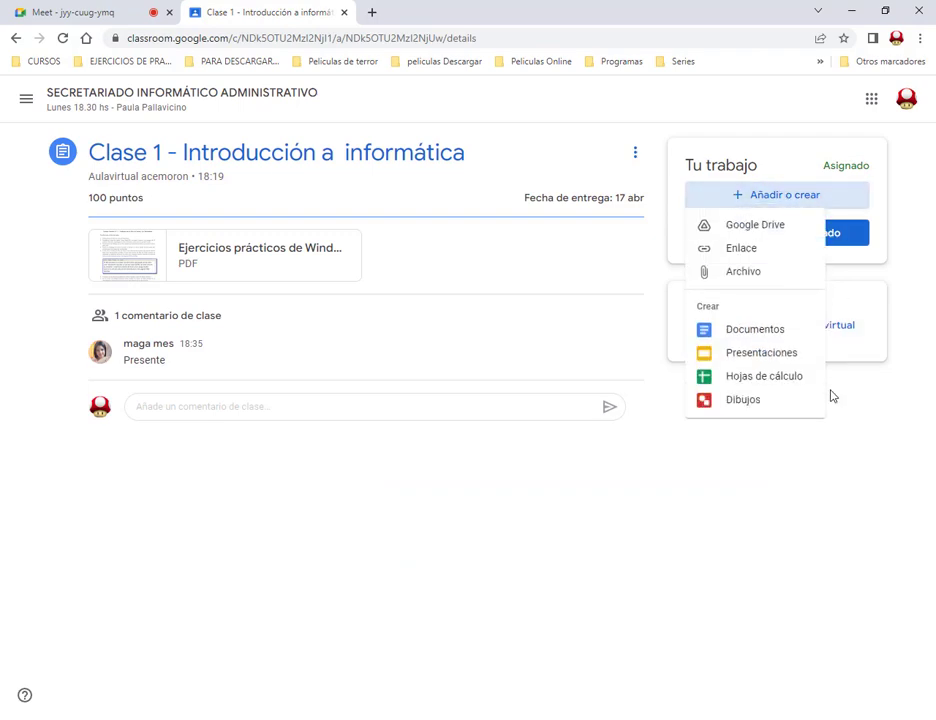
click(760, 274)
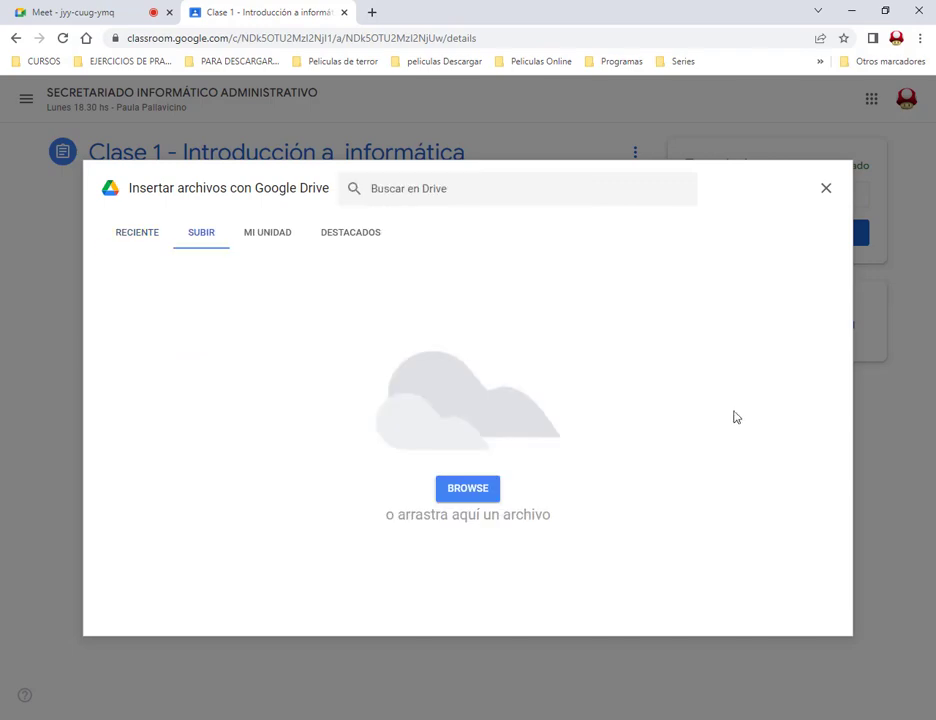
click(476, 491)
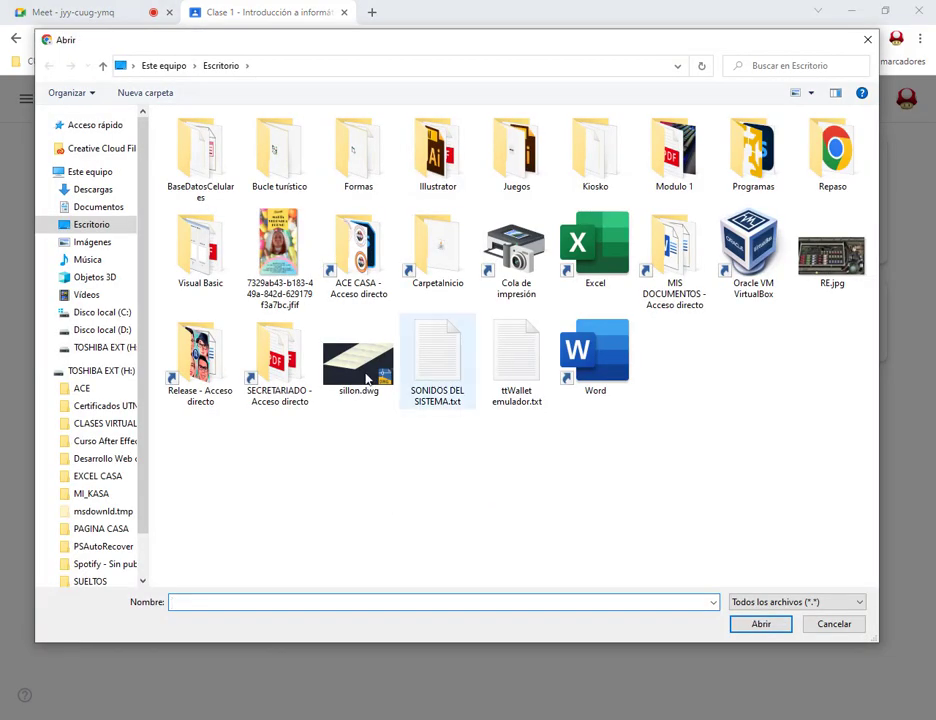
click(88, 207)
double_click(195, 173)
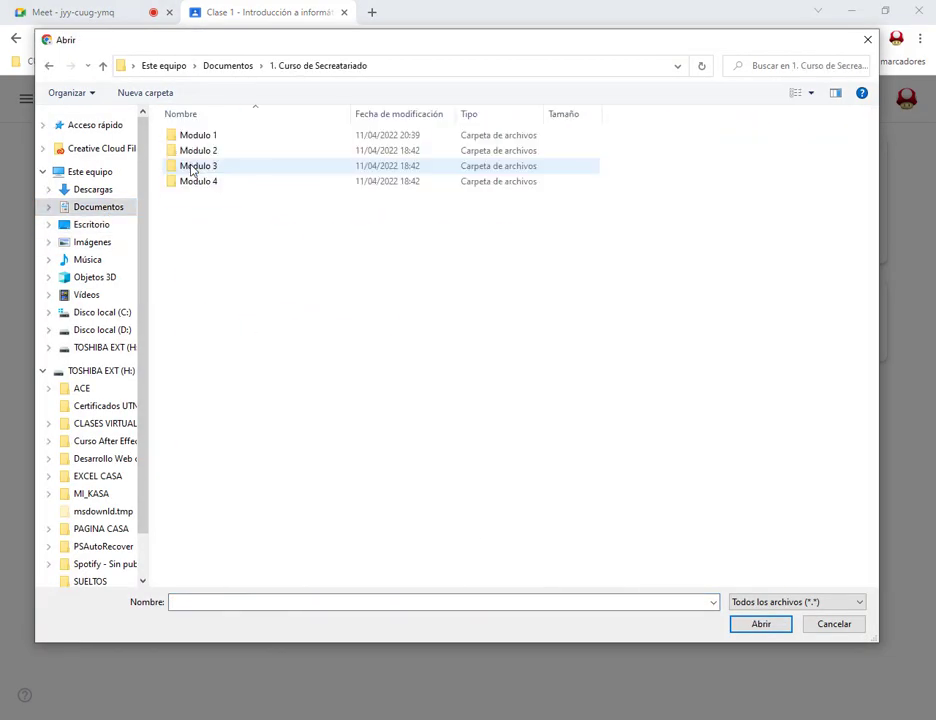
double_click(202, 136)
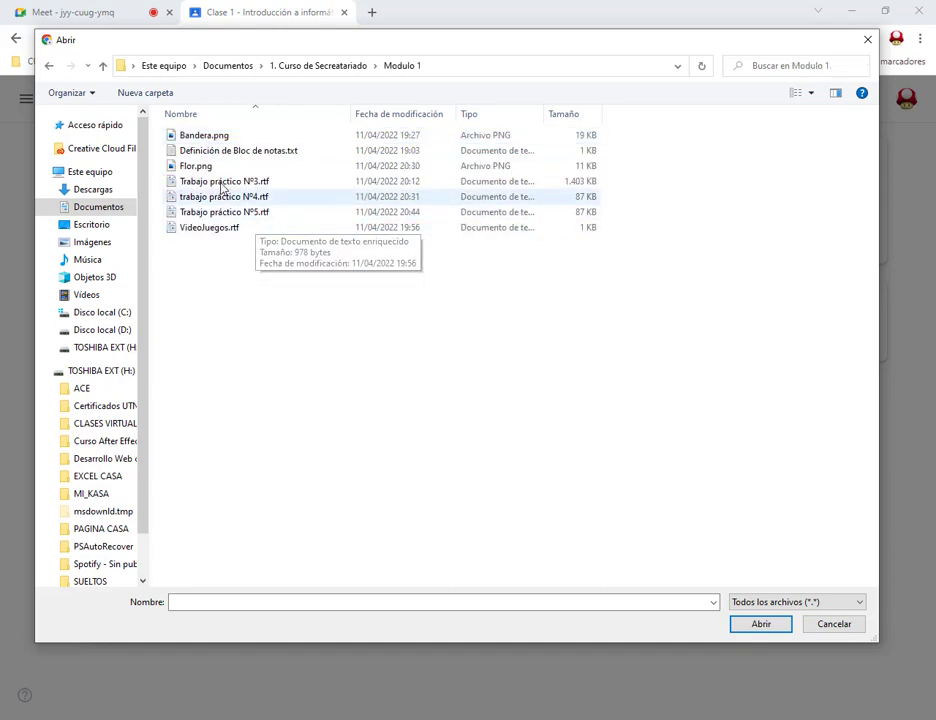
double_click(222, 142)
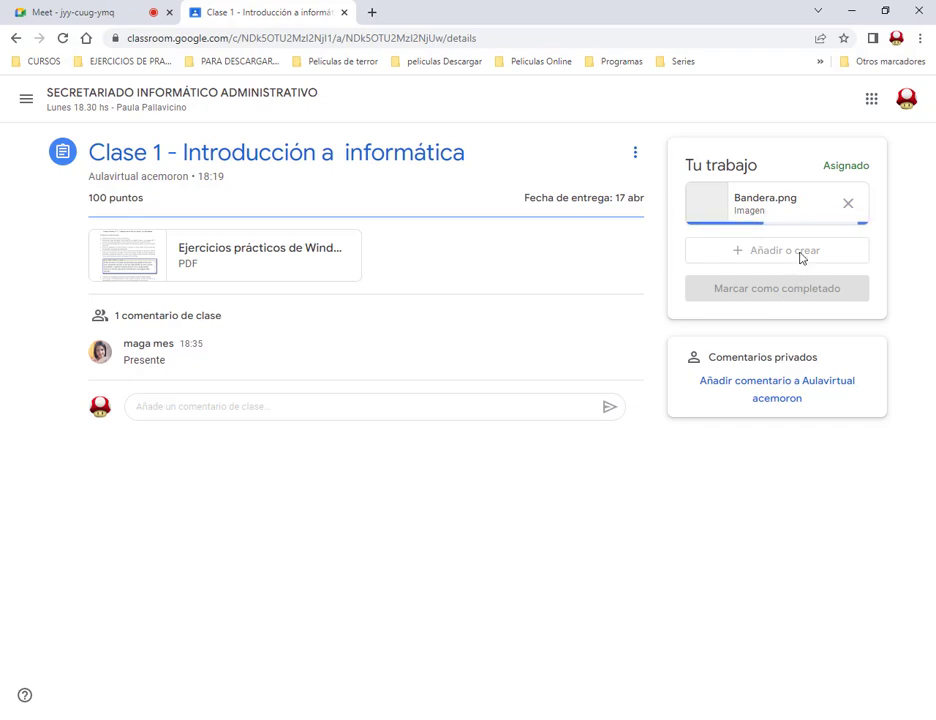
click(849, 207)
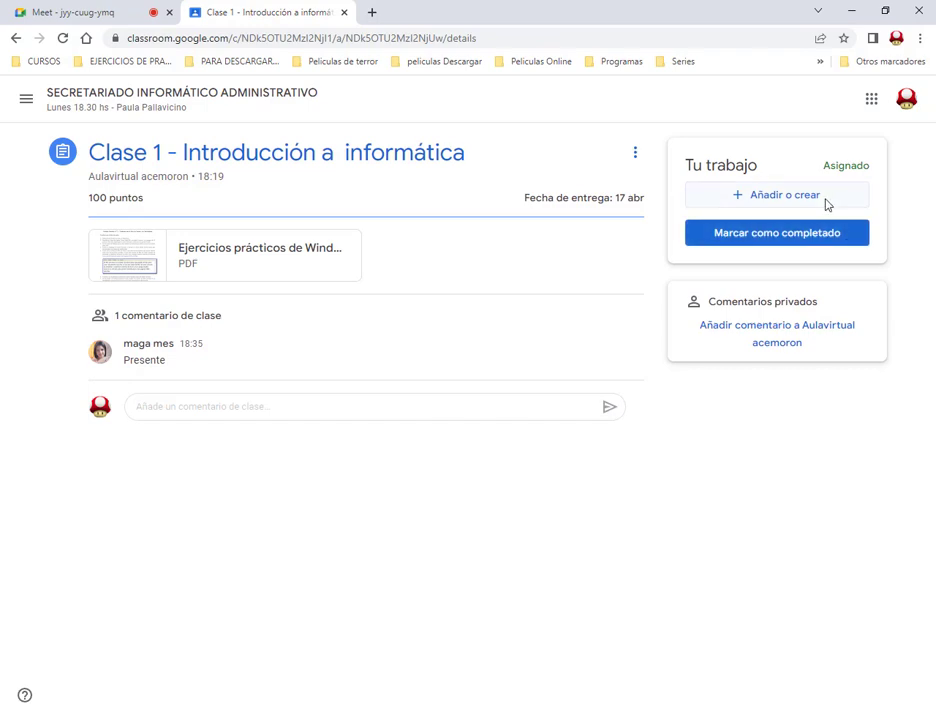
click(801, 200)
click(741, 243)
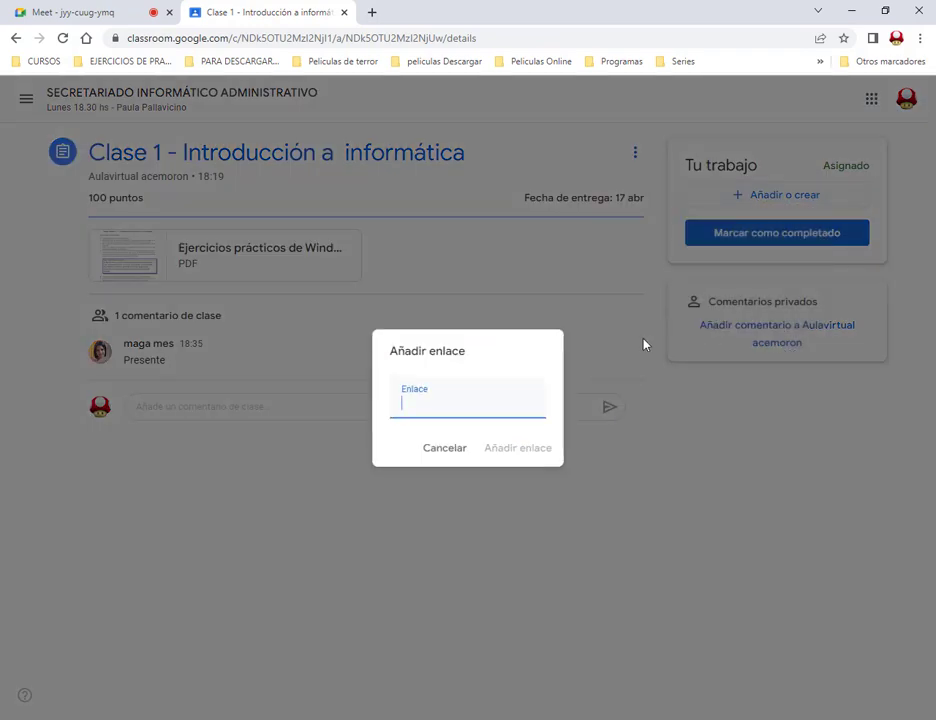
click(458, 447)
Upload all seven files from the Modulo 1 folder as attachments to the Clase 1 assignment and submit the work
click(772, 195)
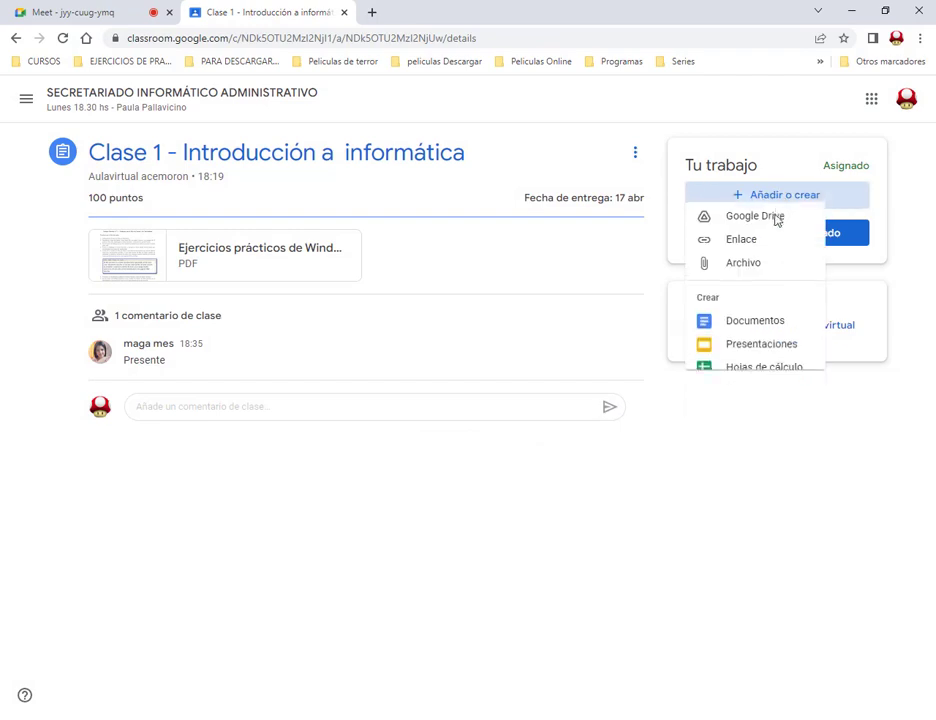
click(767, 273)
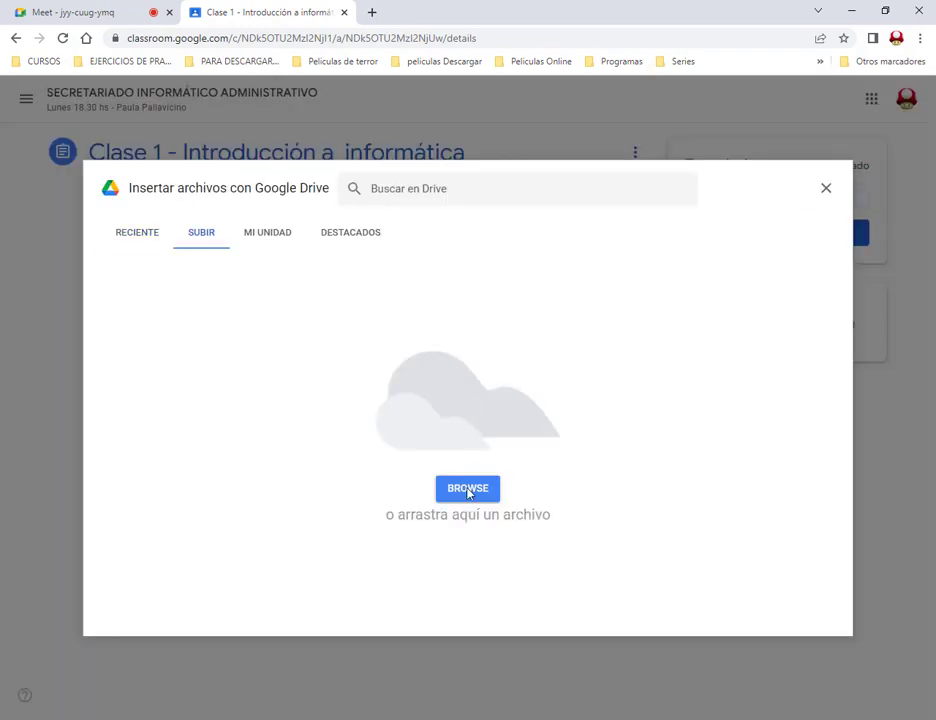
click(467, 488)
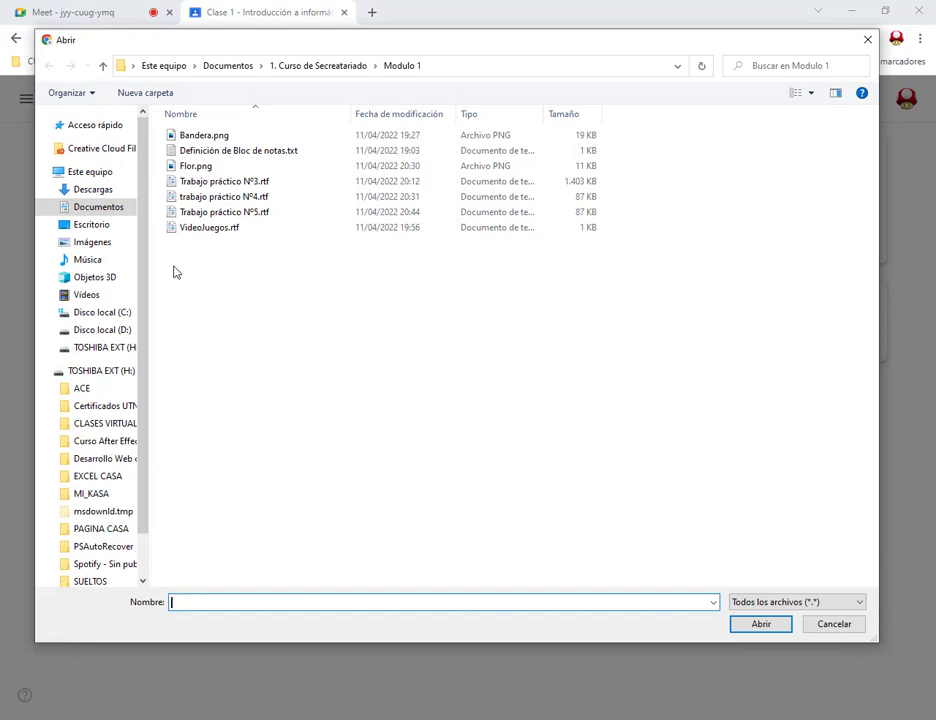
mouse_move(174, 262)
mouse_down()
mouse_move(558, 470)
mouse_move(838, 551)
mouse_up()
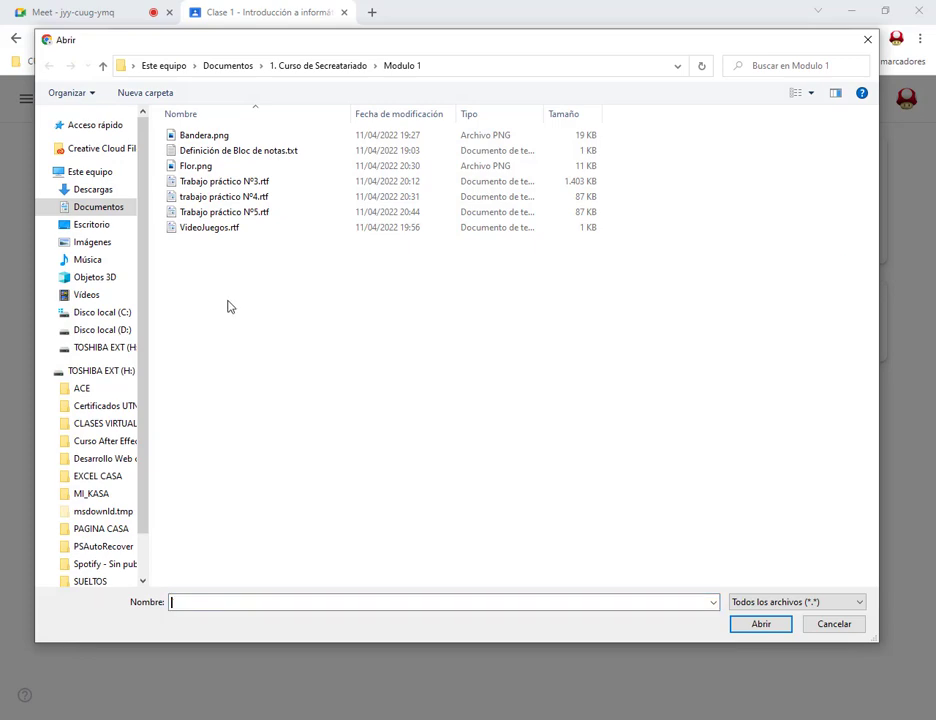
drag(199, 283, 222, 138)
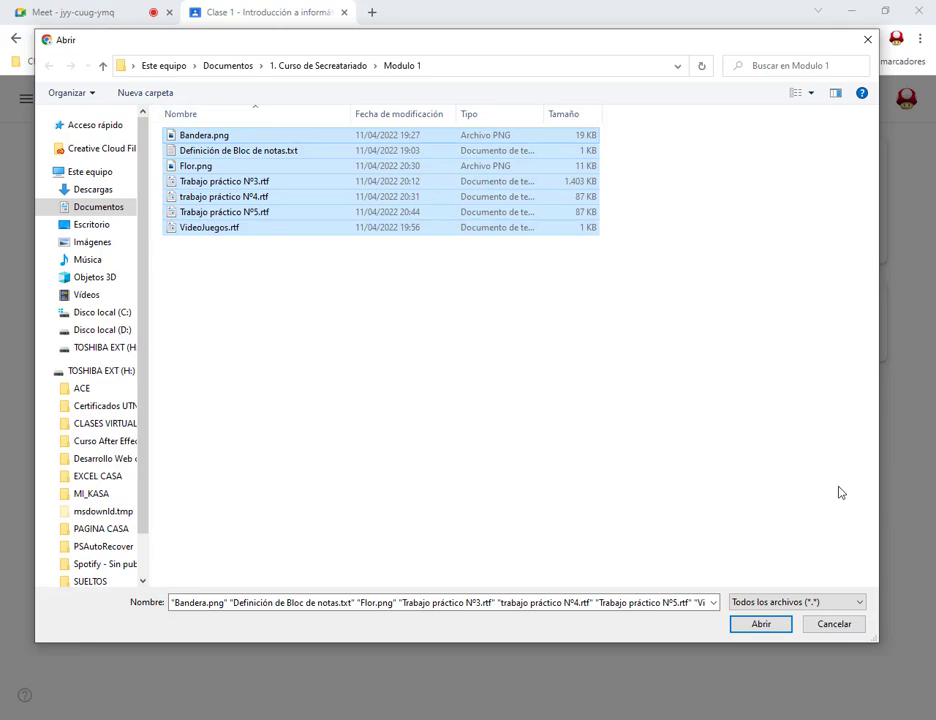
click(761, 624)
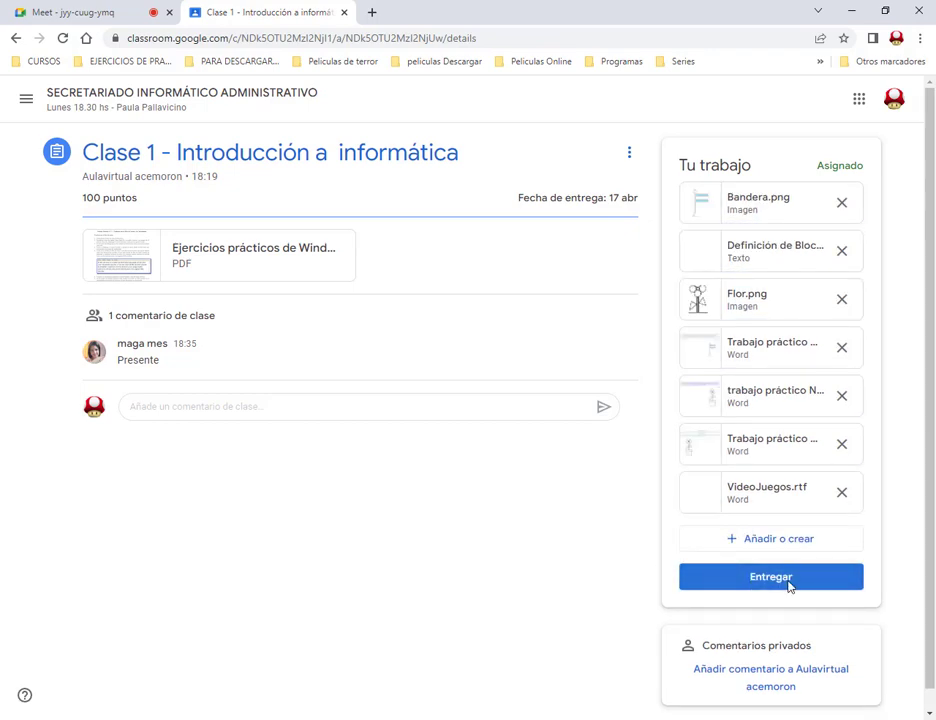
click(788, 584)
click(641, 528)
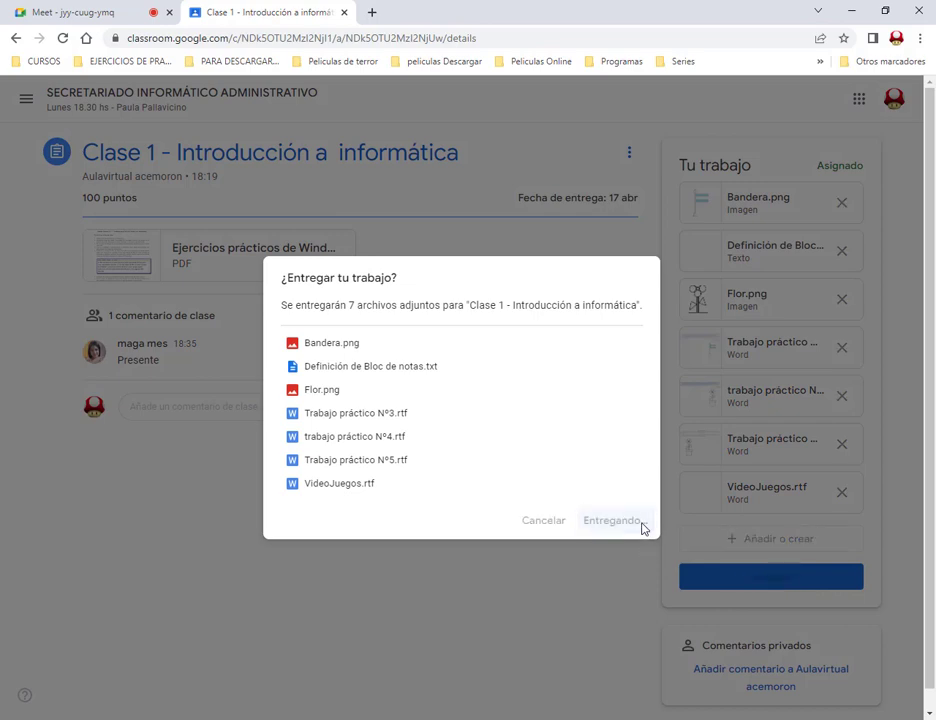
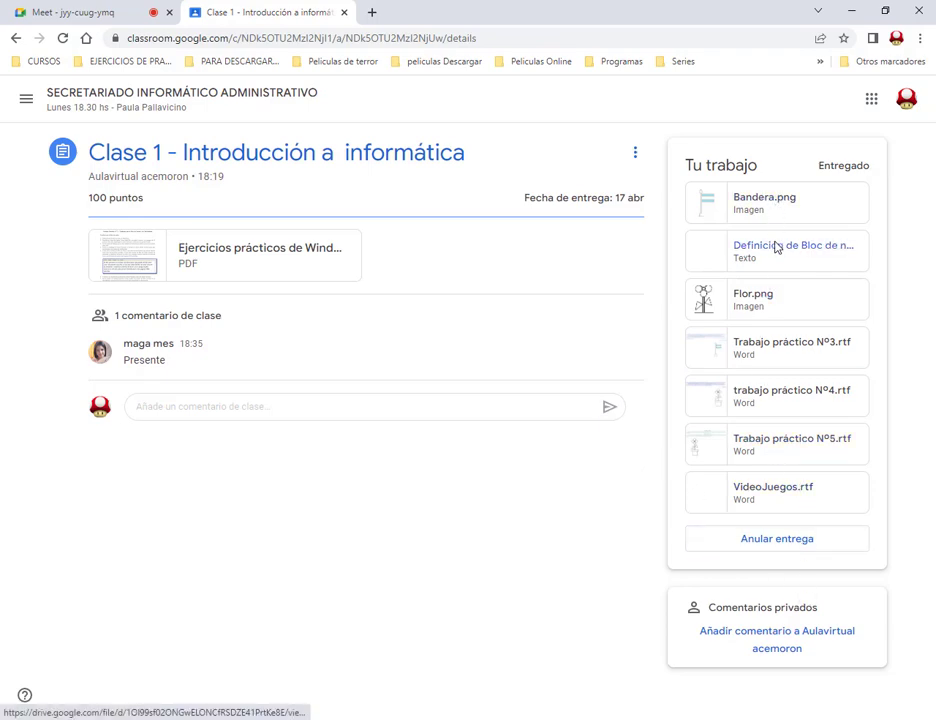
Withdraw the Clase 1 submission and hand in the same attachments again
click(786, 549)
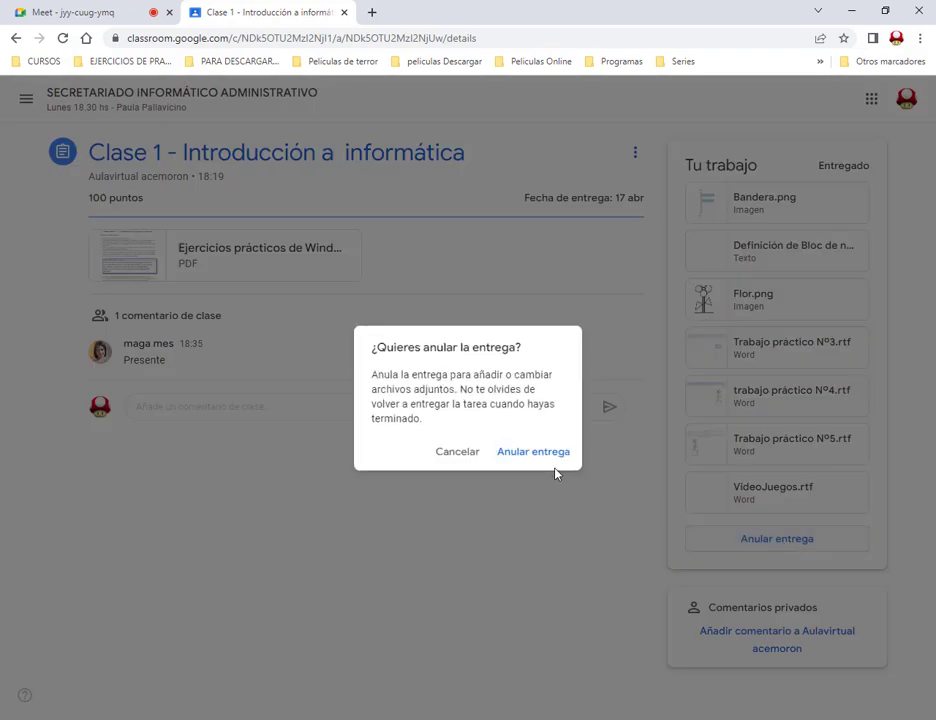
click(559, 458)
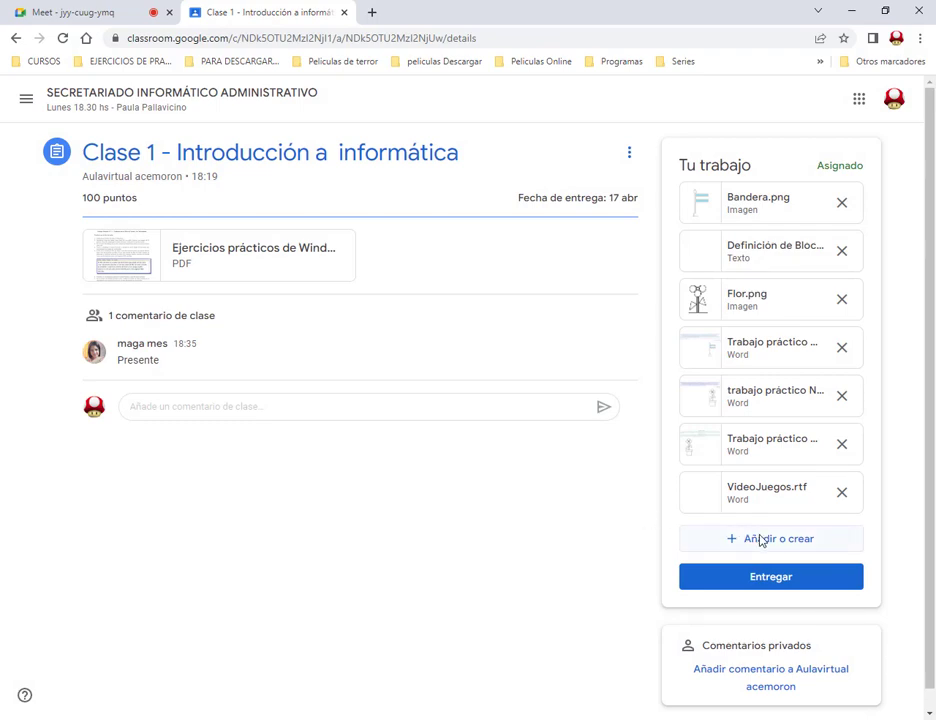
click(762, 540)
click(562, 541)
click(786, 579)
click(625, 521)
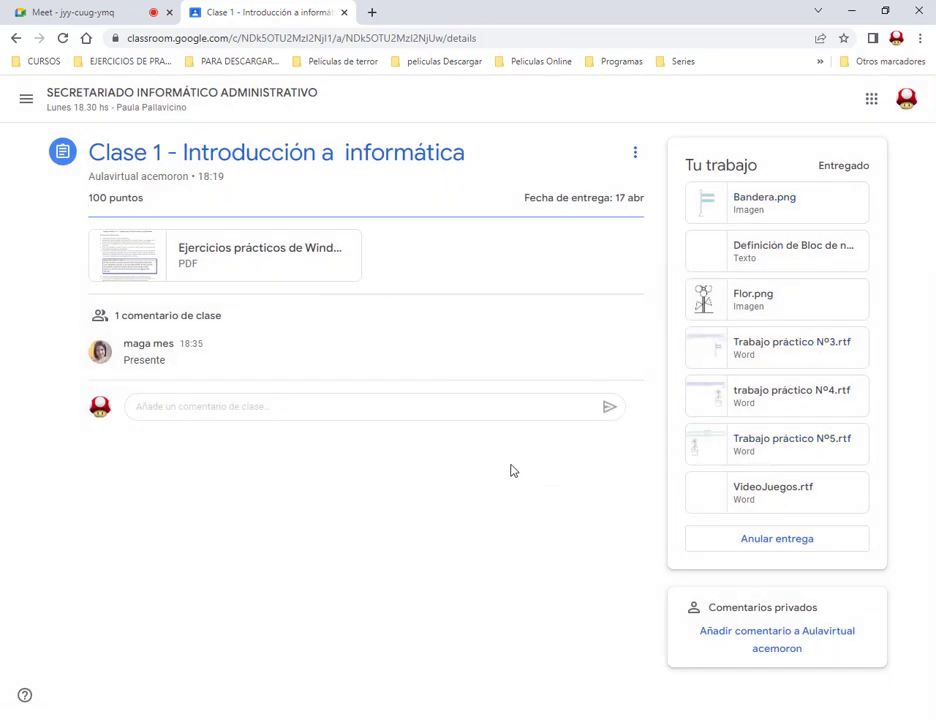
Return to the class's coursework list, refresh it, and open the meca_setup link from the Programa Mecanografía material
key(alt+Left)
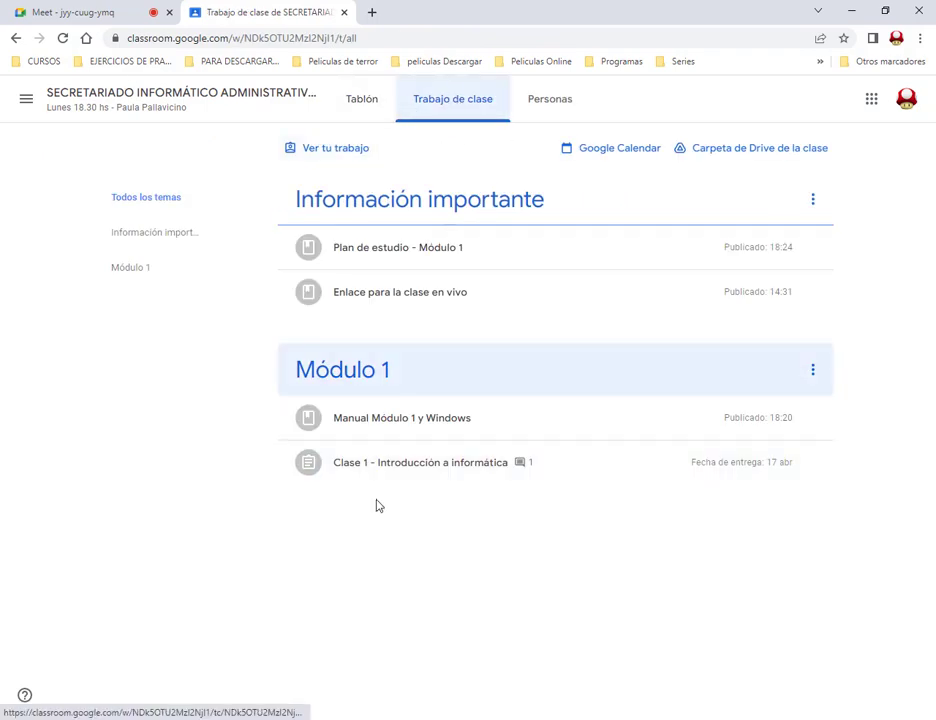
click(64, 40)
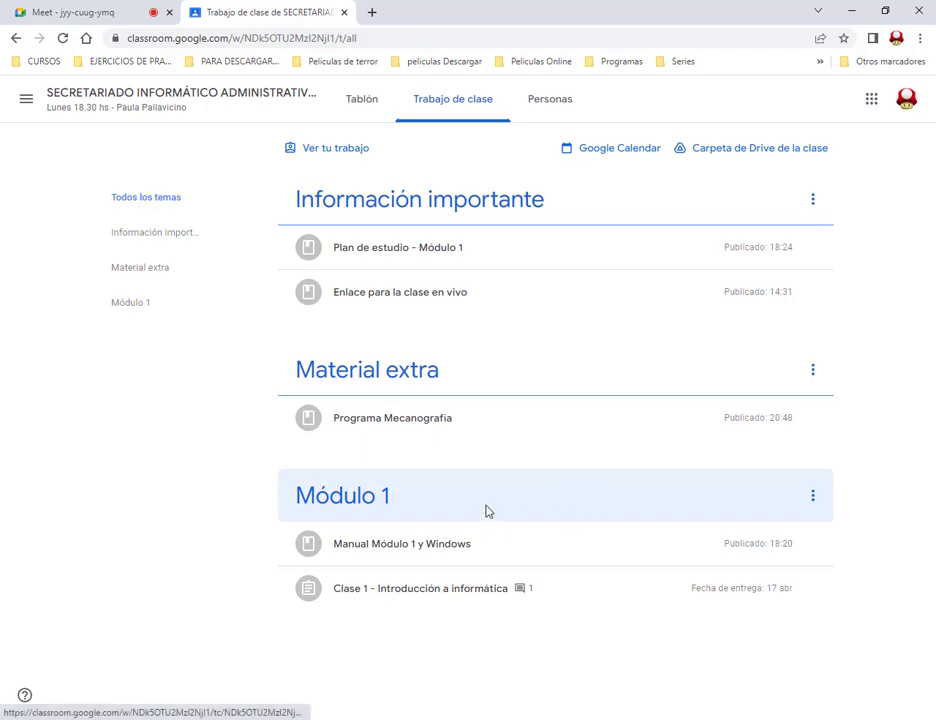
click(396, 420)
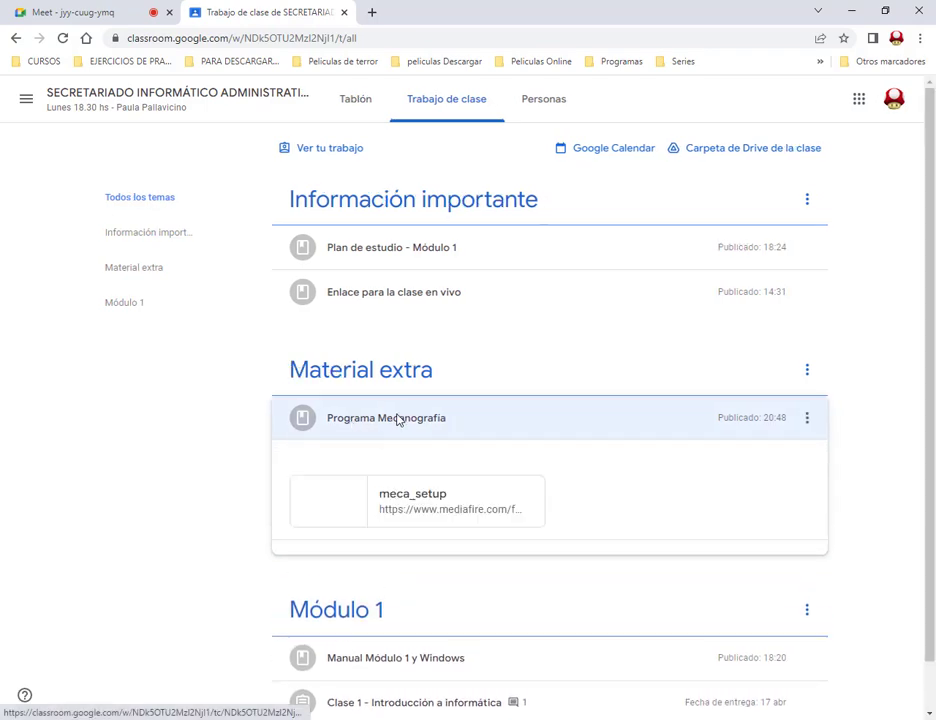
click(432, 510)
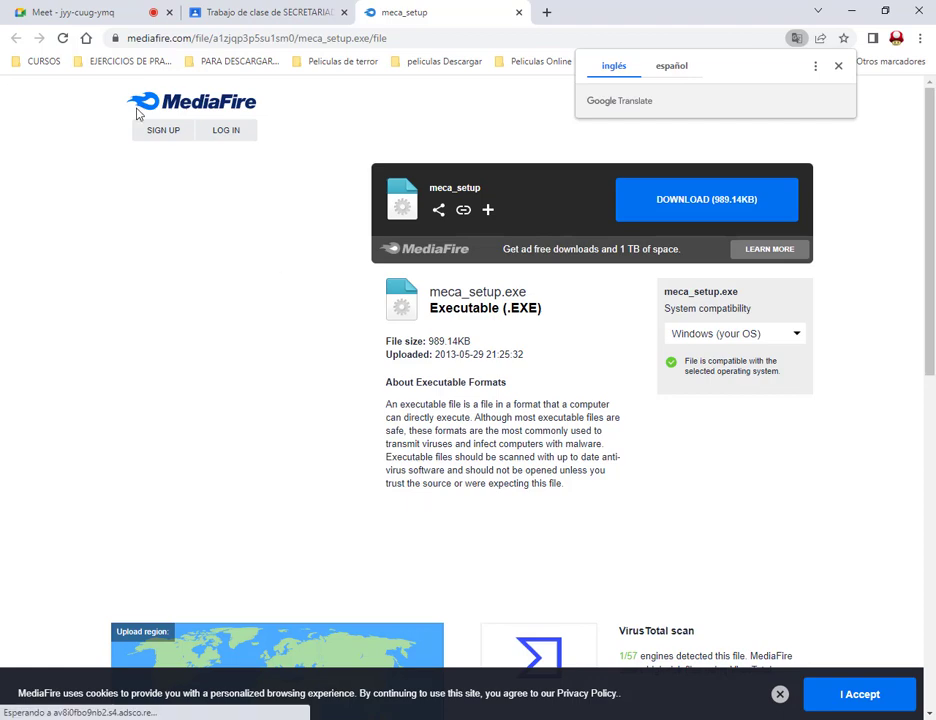
drag(112, 82, 287, 117)
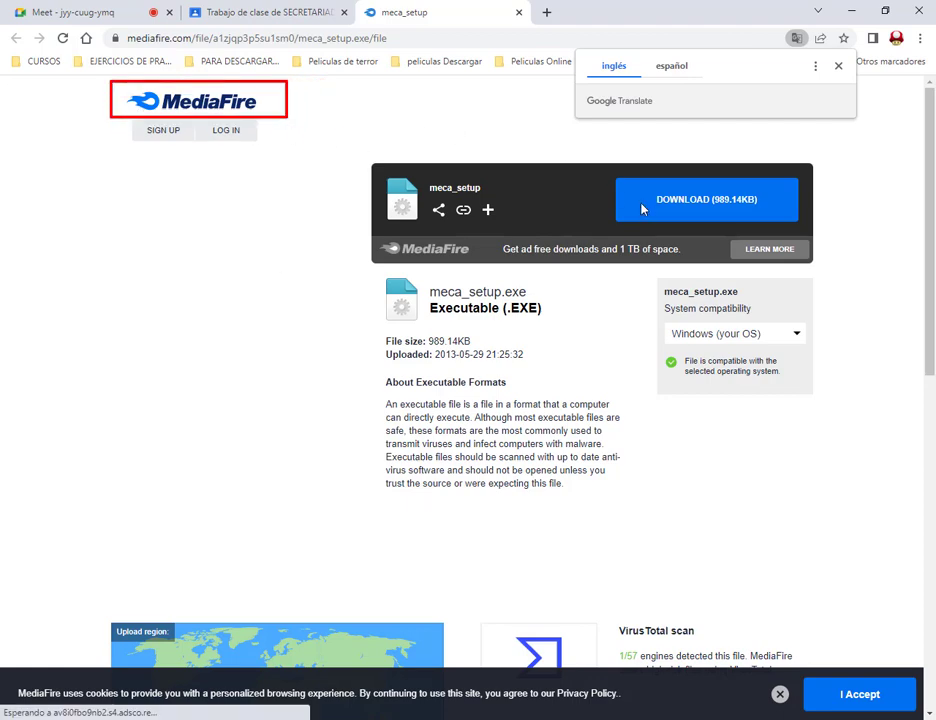
drag(587, 166, 833, 237)
drag(911, 113, 806, 183)
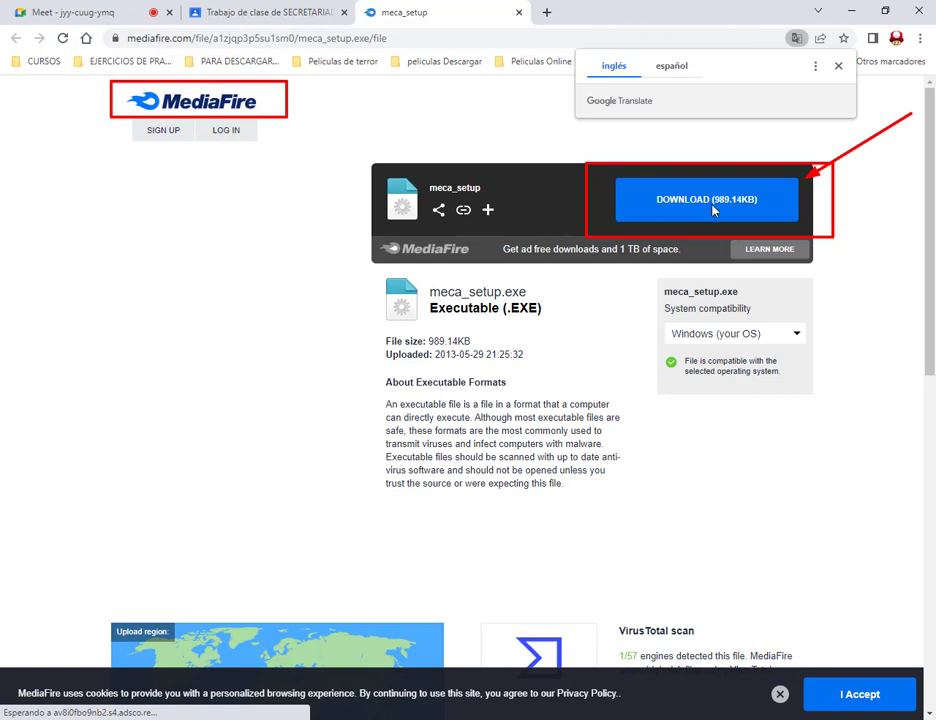
key(Escape)
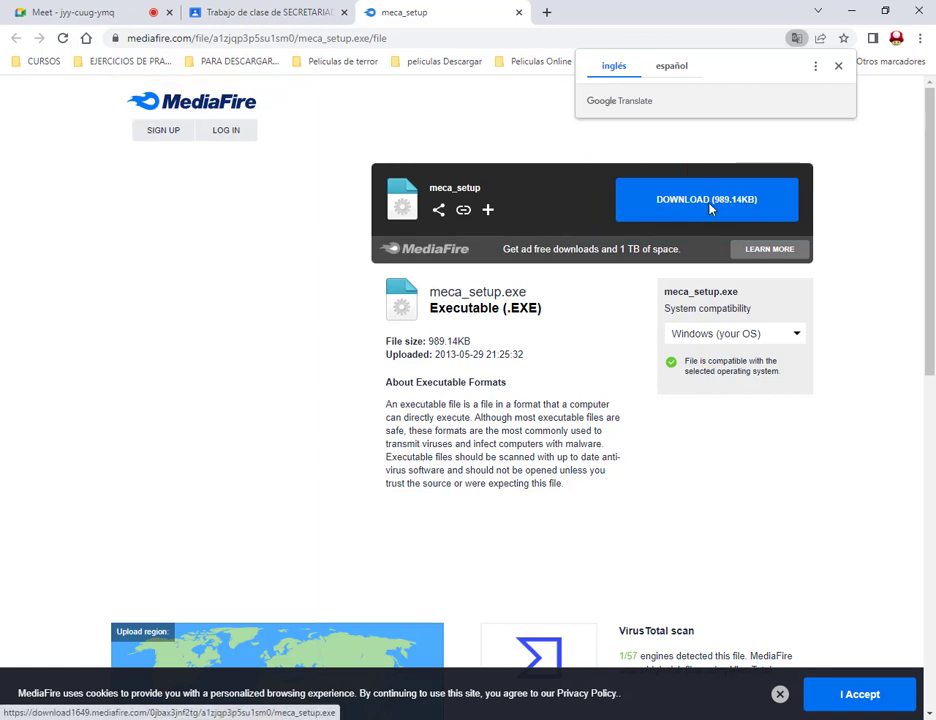
Download meca_setup.exe from MediaFire and close the Opera GX advertising window, leaving the page out of the bookmarks
click(710, 205)
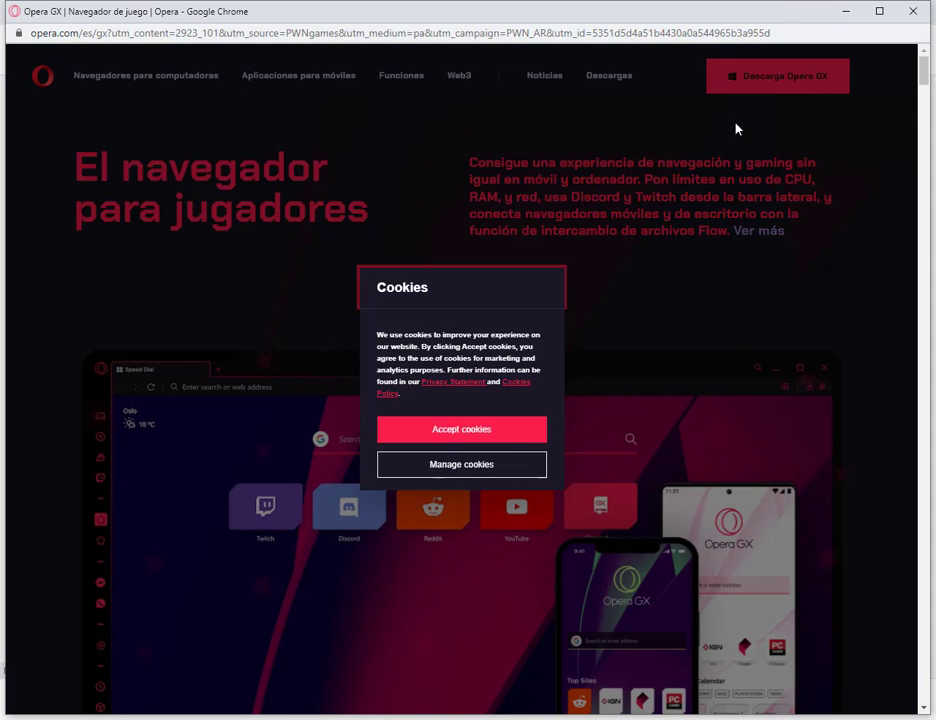
click(928, 20)
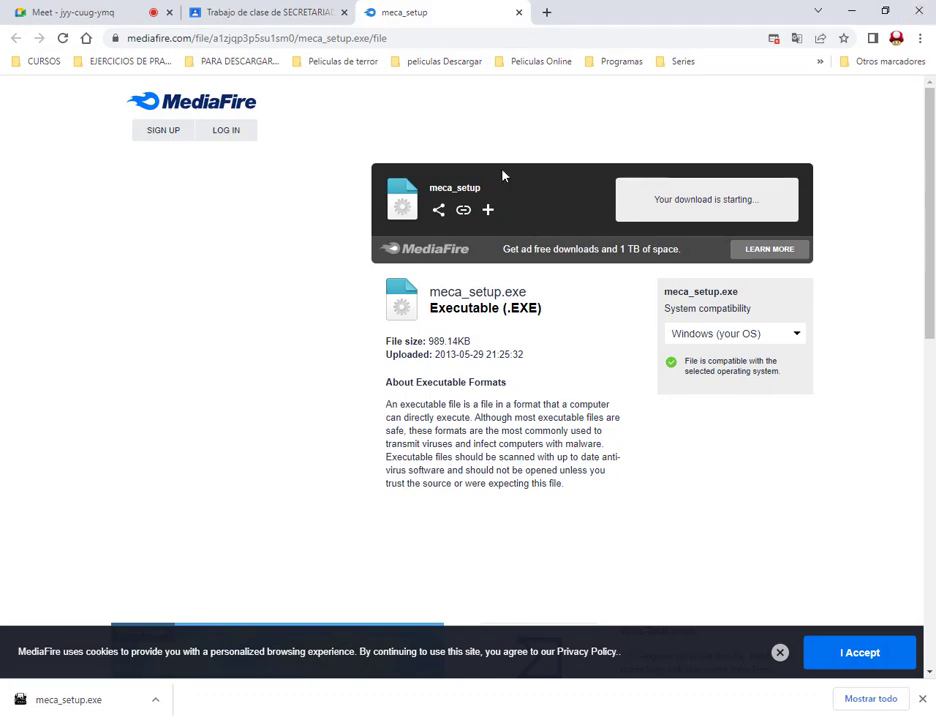
key(ctrl+d)
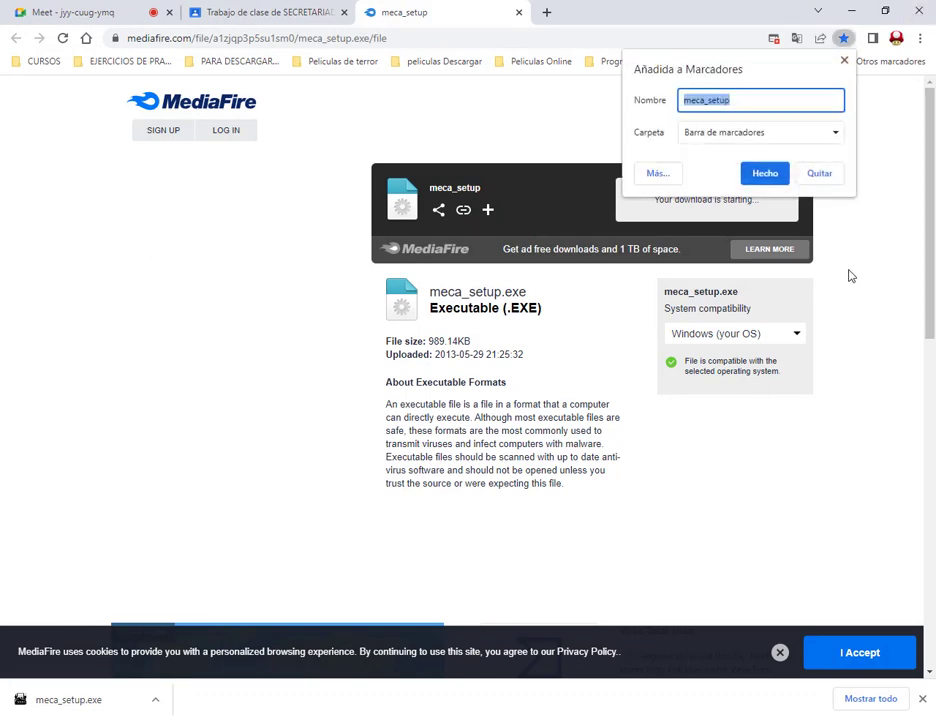
click(833, 180)
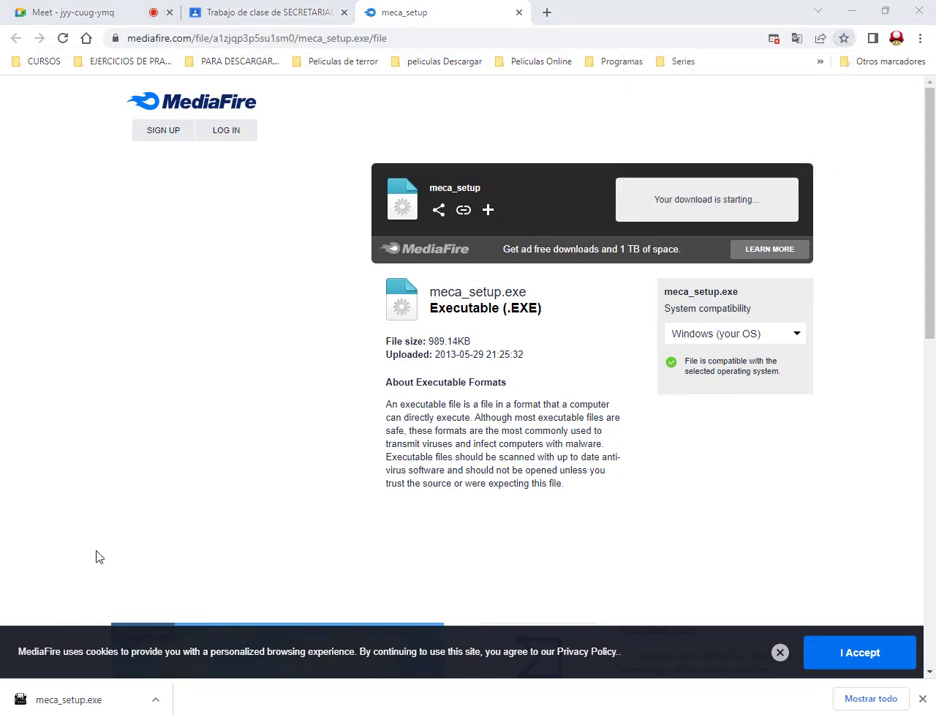